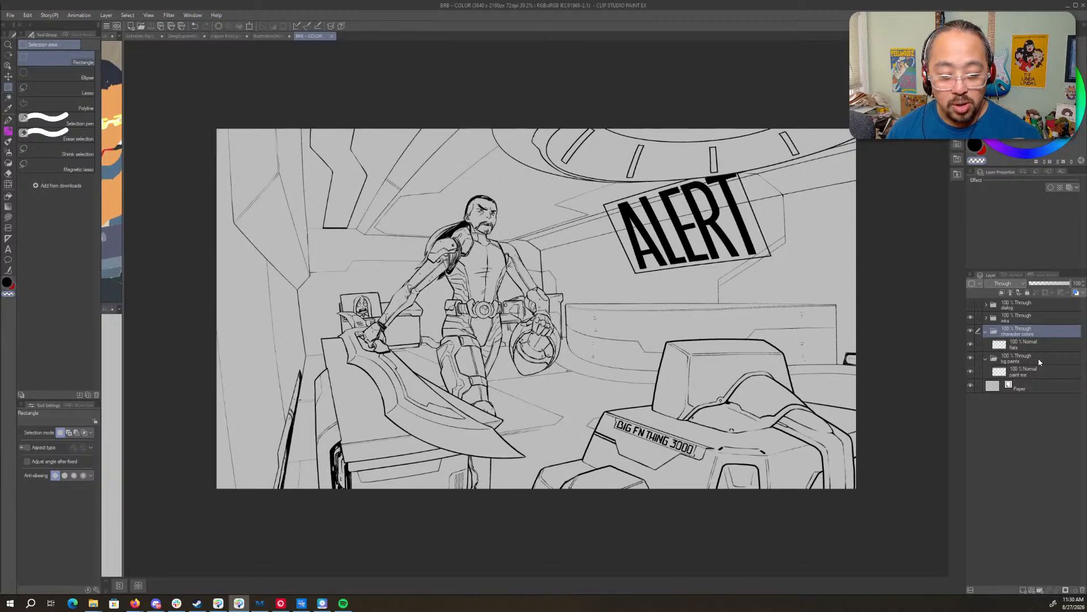
- Expand the inks folder in the layer list and select the alert lines layer
click(1038, 361)
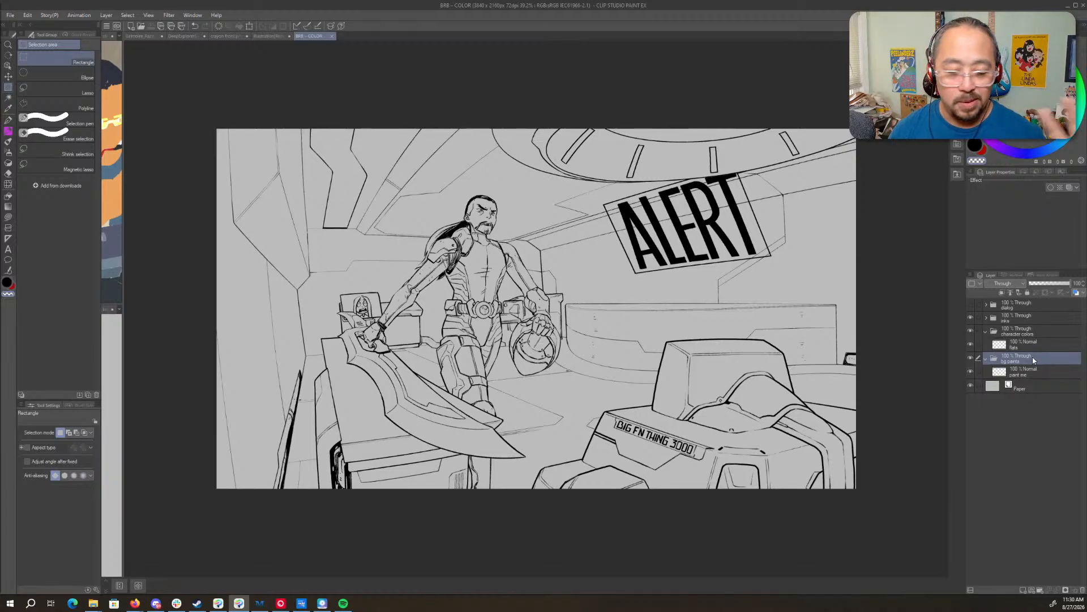
click(1005, 319)
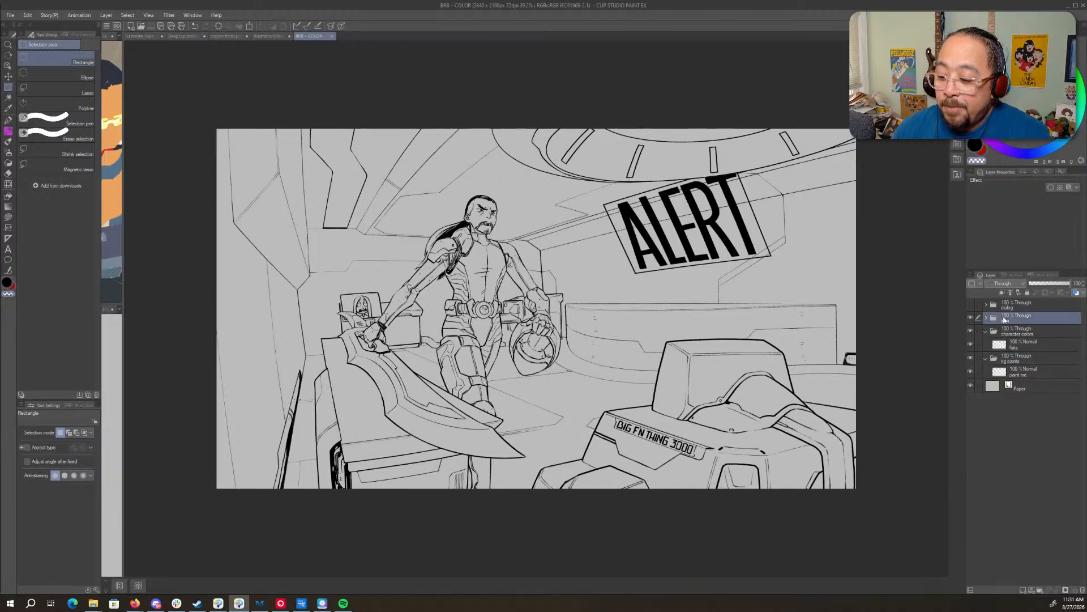
click(987, 318)
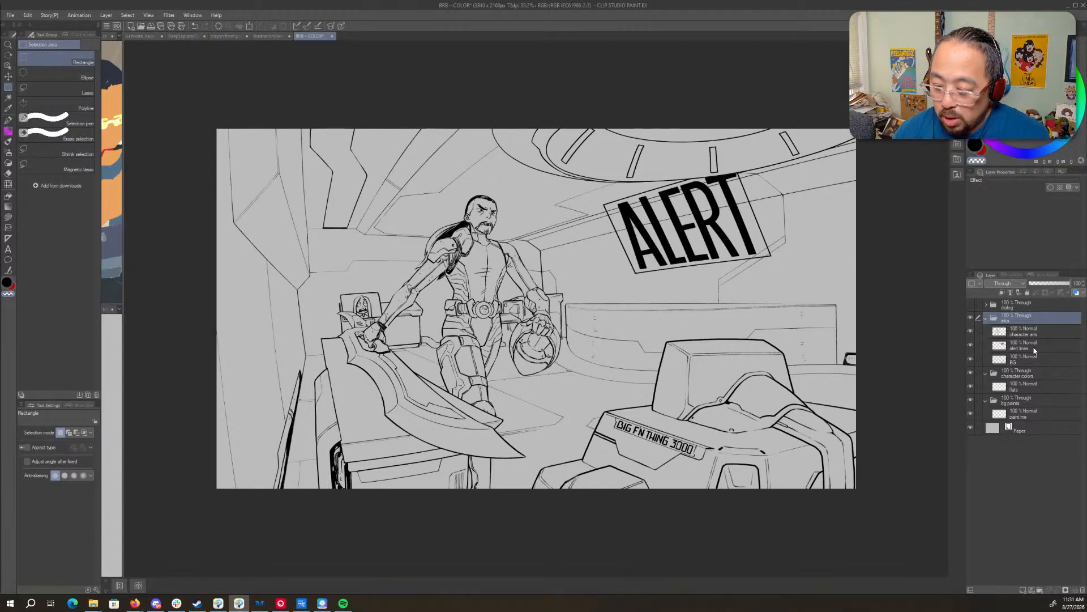
click(1006, 347)
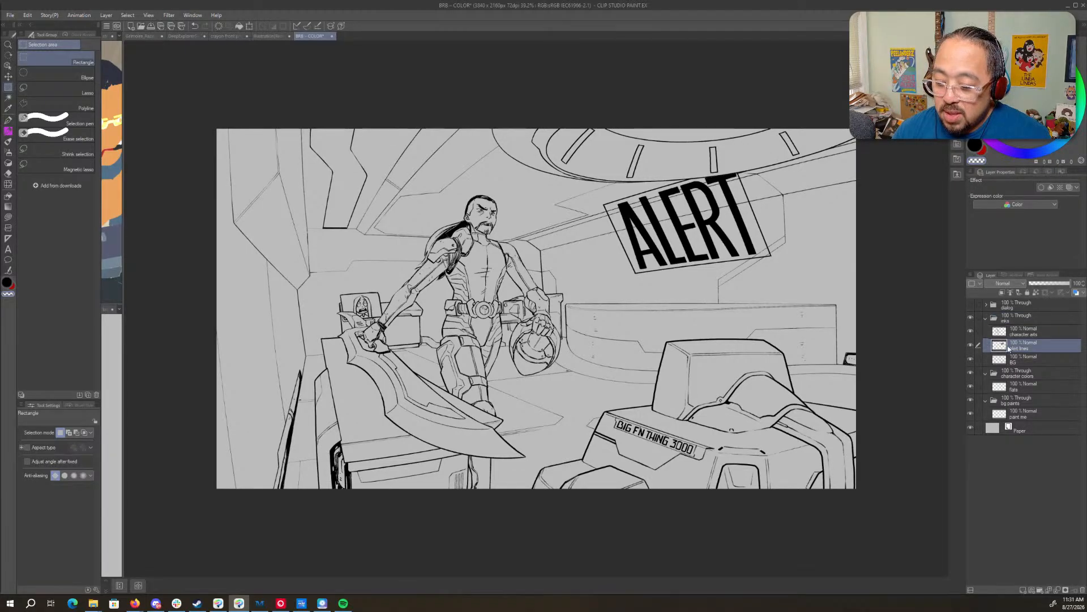
- Toggle the visibility of the alert lines, BG and character inks layers to examine which line art each one holds
click(971, 345)
click(971, 345)
click(972, 344)
click(971, 345)
click(972, 345)
click(971, 344)
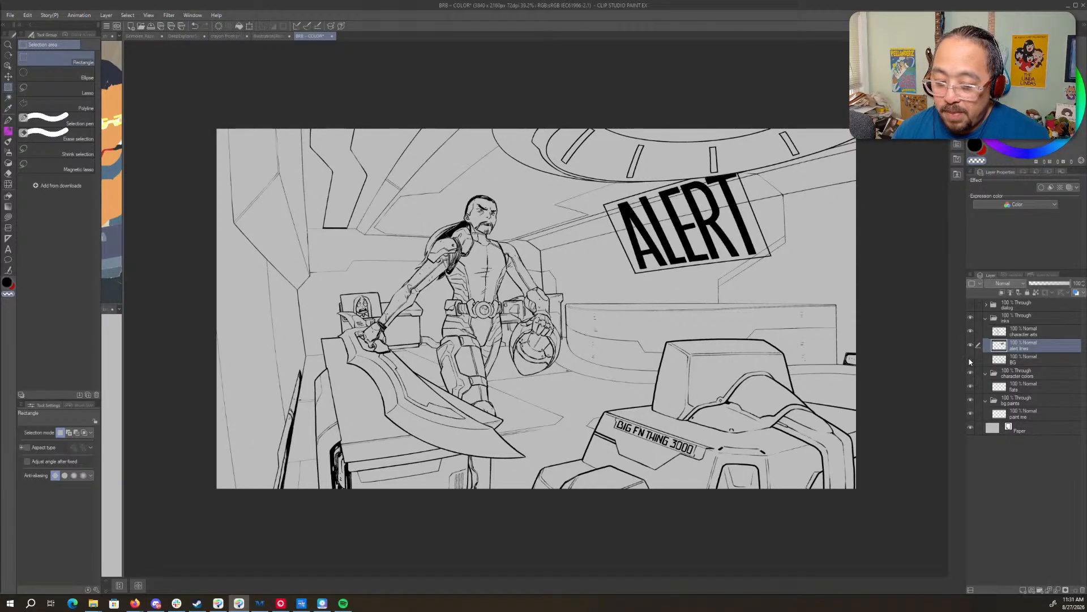
click(970, 360)
click(970, 360)
click(970, 331)
click(969, 328)
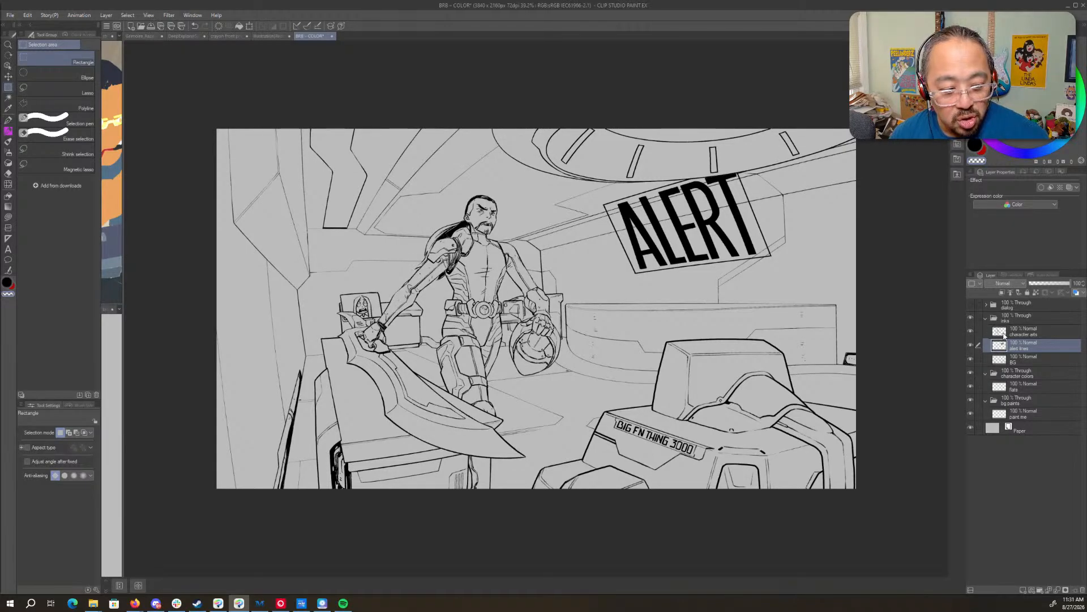
- Lock the transparent pixels of the character inks layer
scroll(481, 306, up, 3)
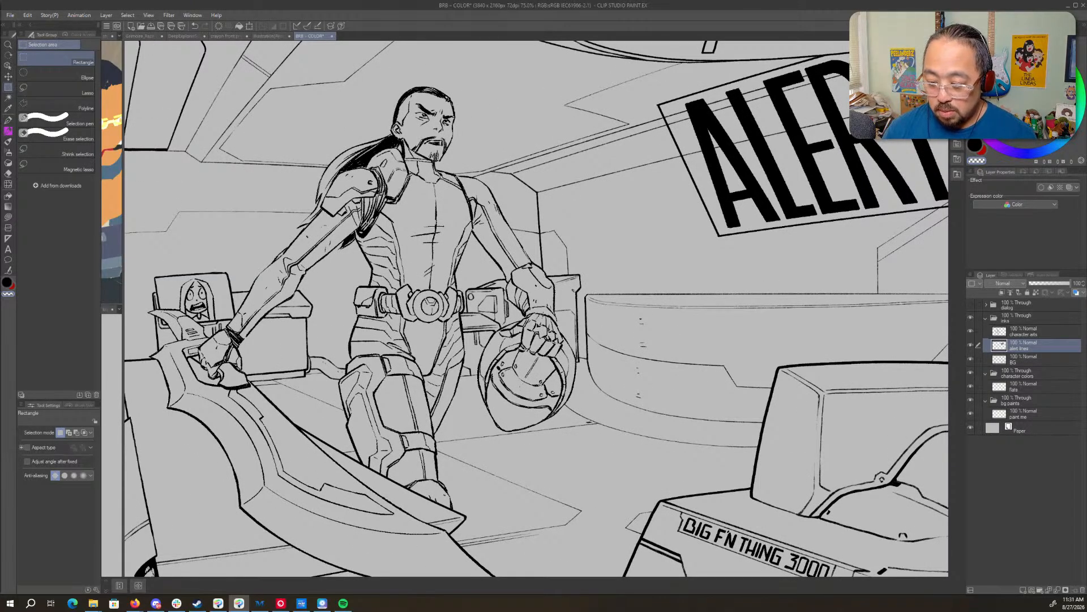
drag(592, 277, 664, 372)
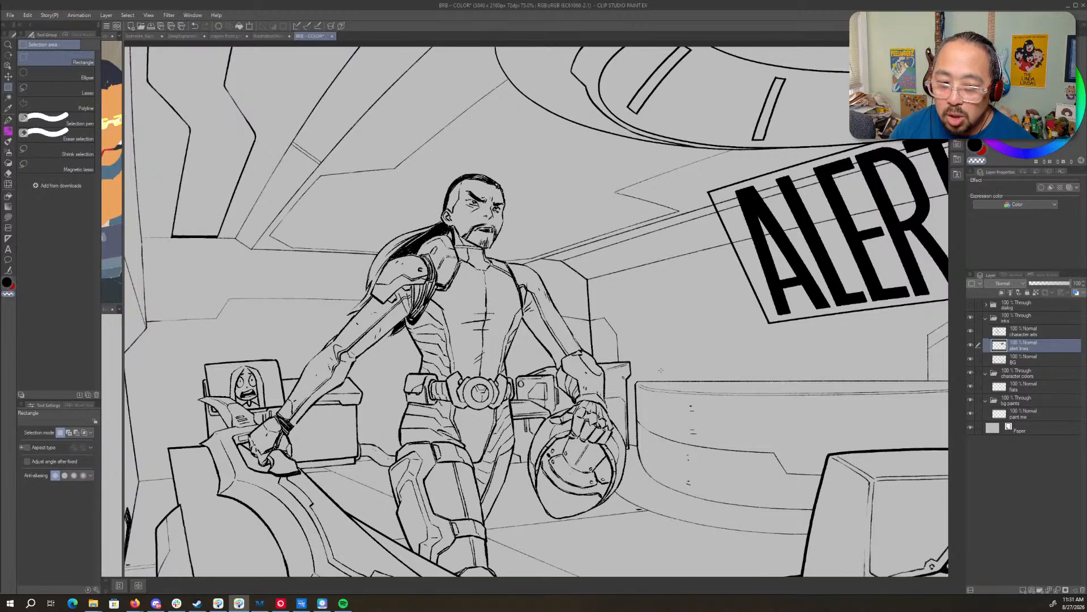
click(1052, 332)
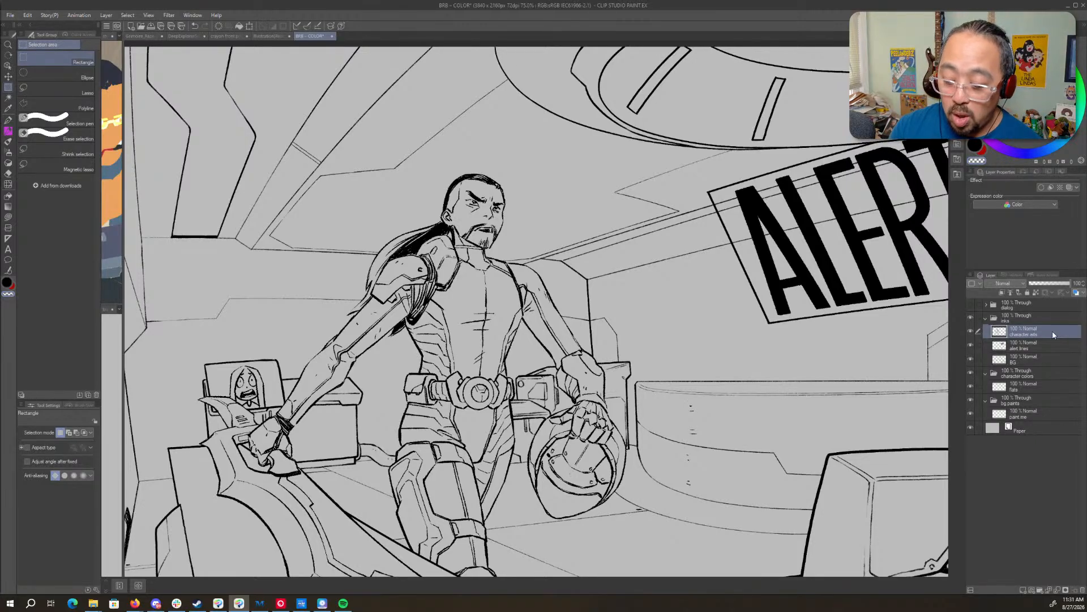
click(1037, 293)
- Recolour the lines of the character's helmet-holding arm red with the Real G-Pen at brush size 25
key(x)
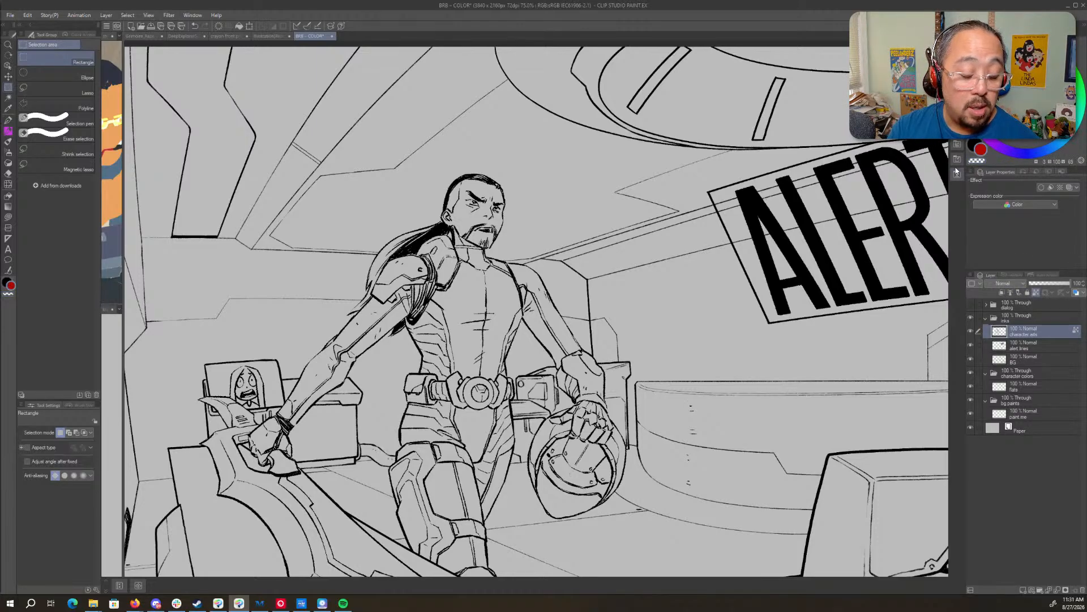
key(p)
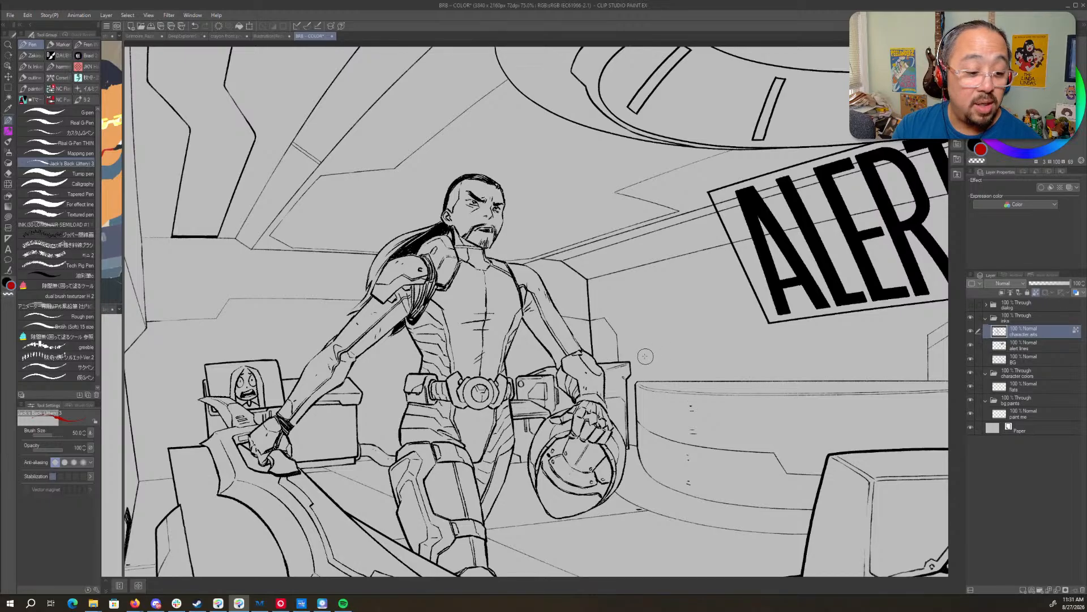
drag(525, 294, 580, 309)
click(80, 124)
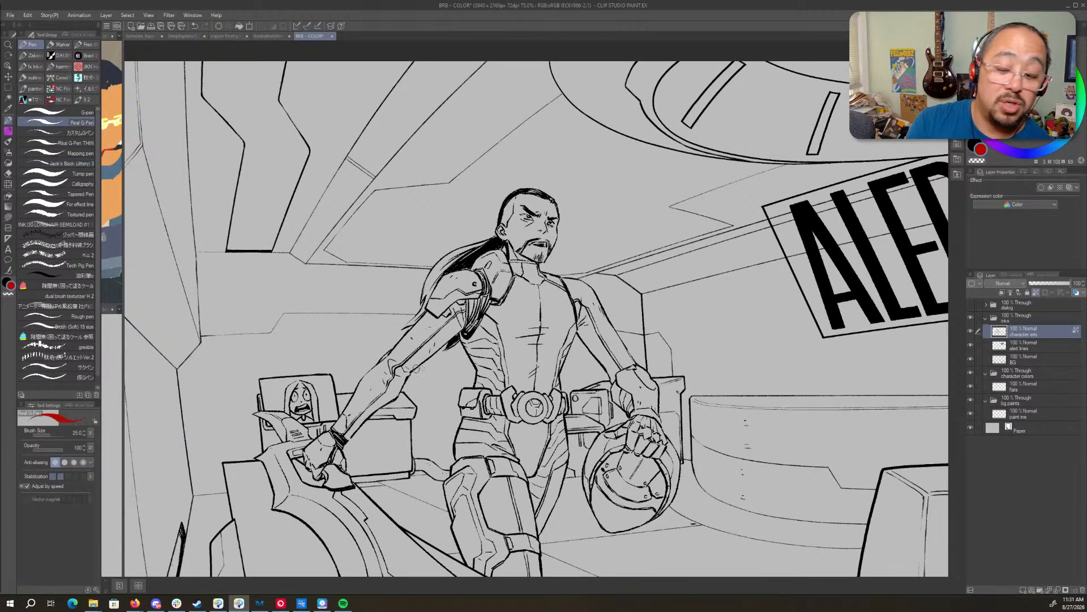
mouse_move(606, 301)
mouse_down()
mouse_move(590, 359)
mouse_move(630, 368)
mouse_move(612, 326)
mouse_move(578, 313)
mouse_move(588, 362)
mouse_move(580, 280)
mouse_move(569, 271)
mouse_move(592, 322)
mouse_up()
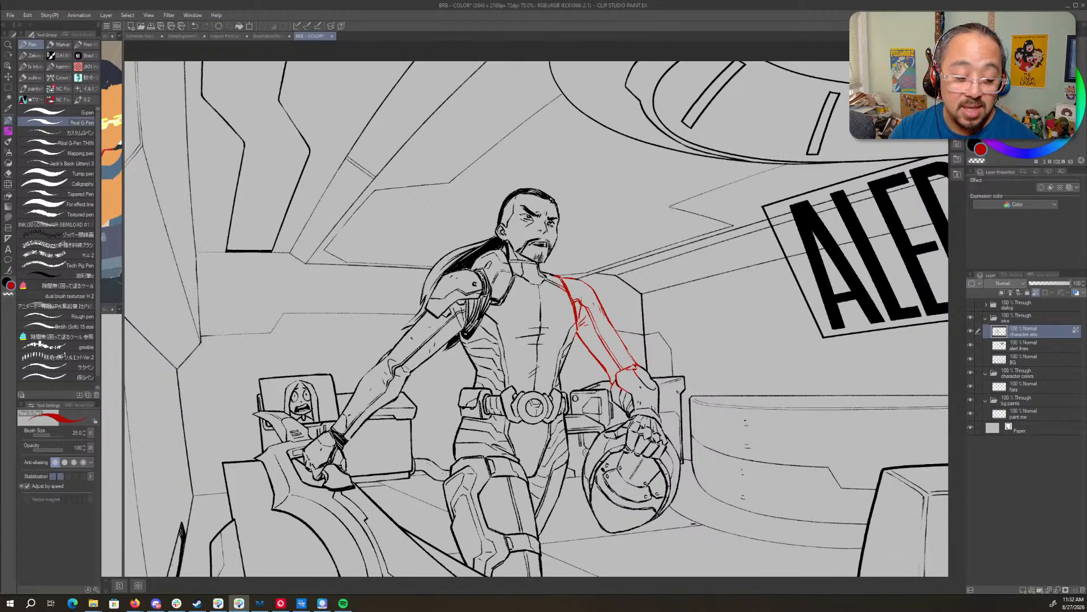
- Paint over the arm's red lines in black, and undo all the recolouring strokes
key(x)
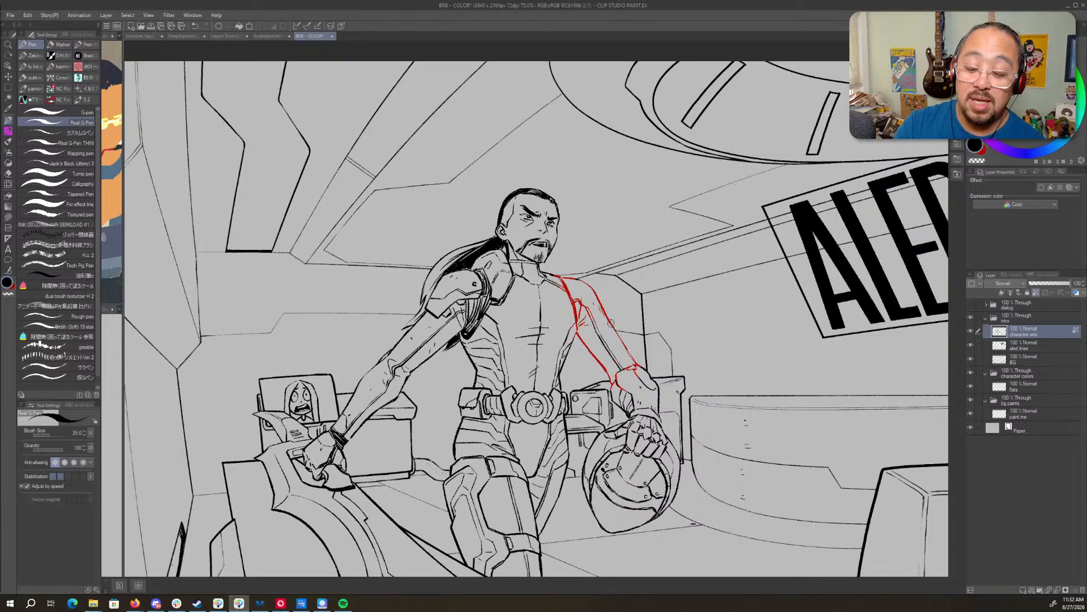
mouse_move(622, 394)
mouse_down()
mouse_move(610, 378)
mouse_move(615, 331)
mouse_up()
mouse_move(568, 292)
mouse_down()
mouse_move(595, 358)
mouse_move(561, 281)
mouse_move(589, 287)
mouse_up()
key(ctrl+z)
key(ctrl+z)
key(ctrl+z)
key(ctrl+z)
key(ctrl+z)
key(ctrl+z)
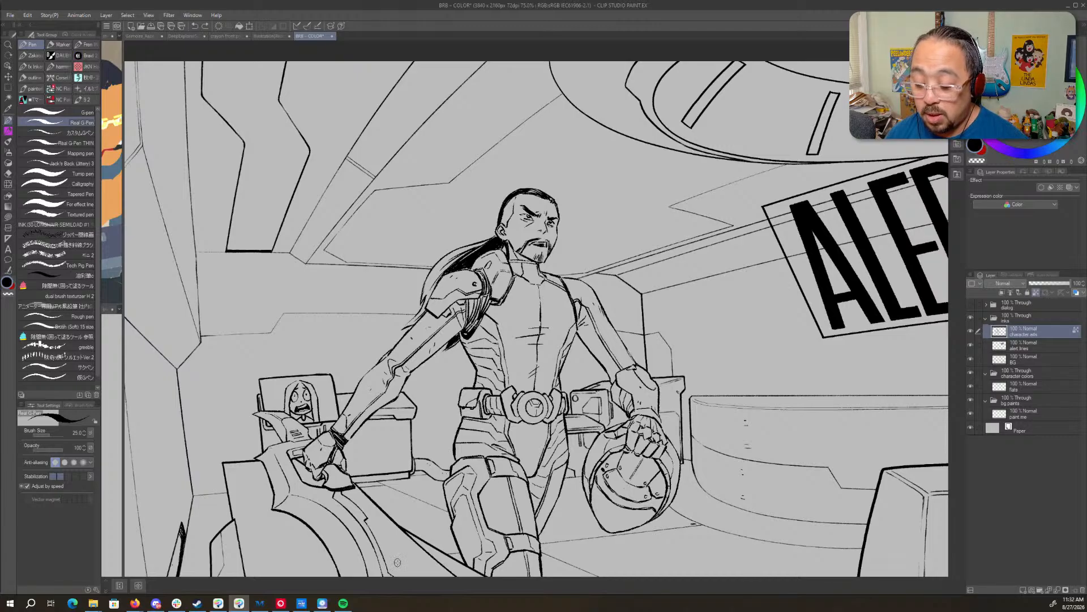
- Add a new layer above the character inks layer and clip it to the layer below
click(1023, 590)
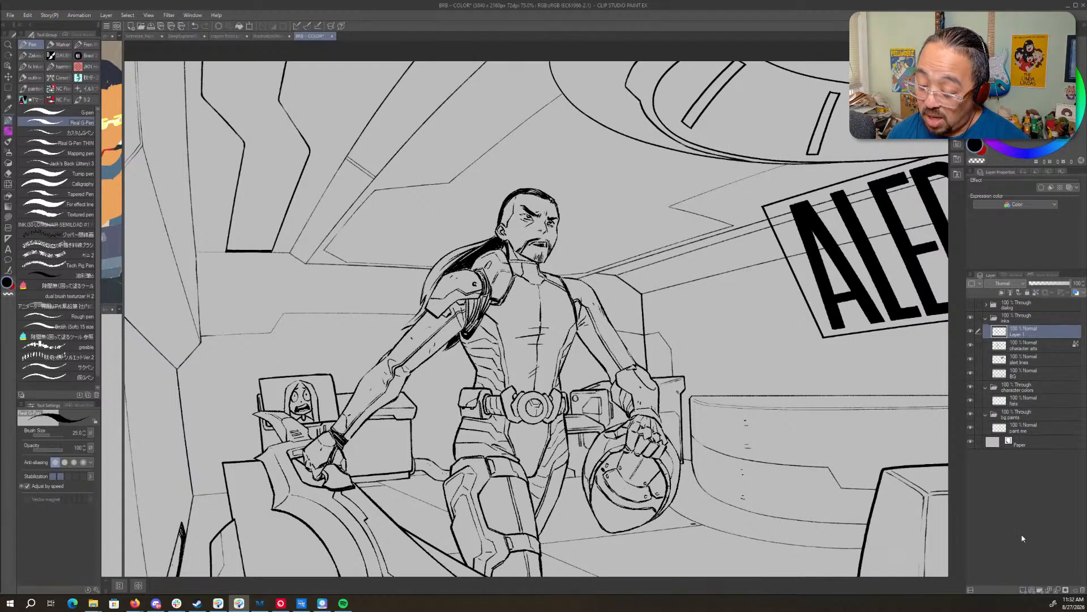
right_click(1002, 335)
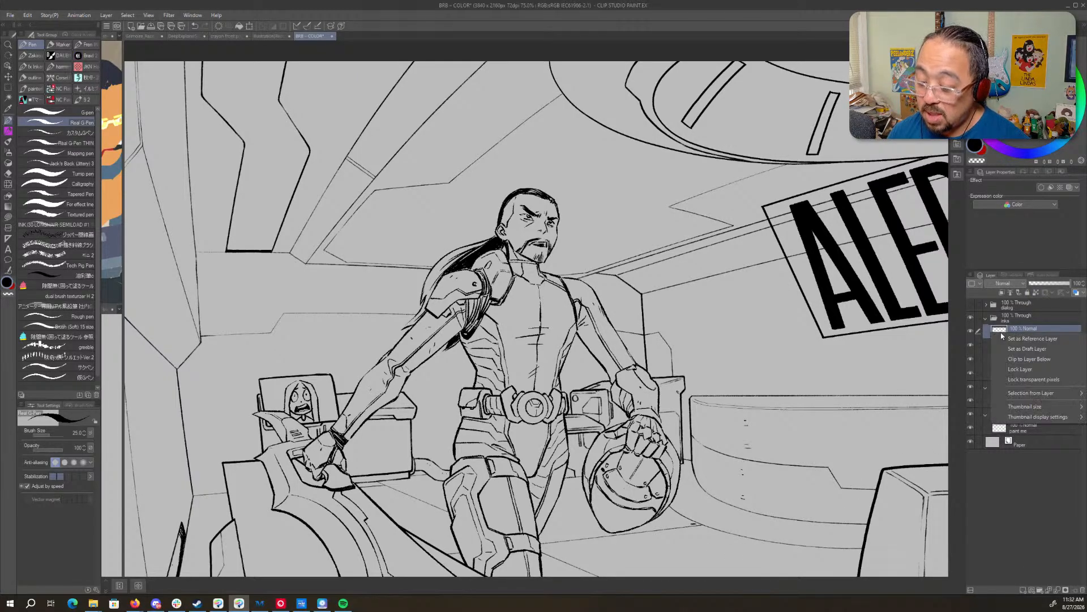
click(1025, 358)
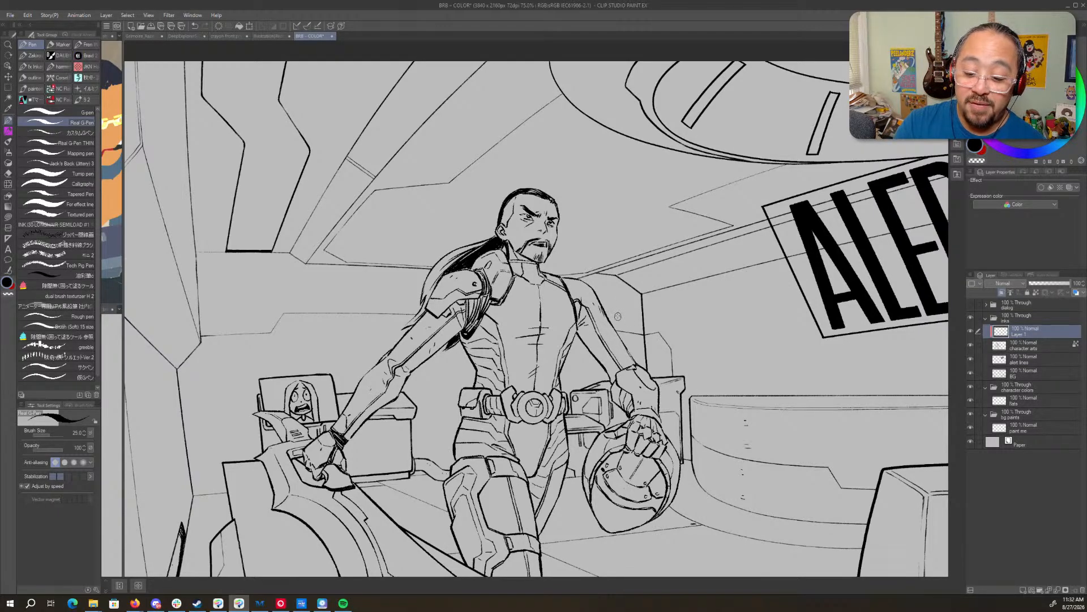
- Paint the character's head, torso and arm lines red on the clipped layer, and switch its clipping off and back on
key(x)
mouse_move(634, 371)
mouse_down()
mouse_move(522, 400)
mouse_move(551, 312)
mouse_move(542, 261)
mouse_move(451, 340)
mouse_move(548, 170)
mouse_move(604, 175)
mouse_move(582, 208)
mouse_move(525, 225)
mouse_up()
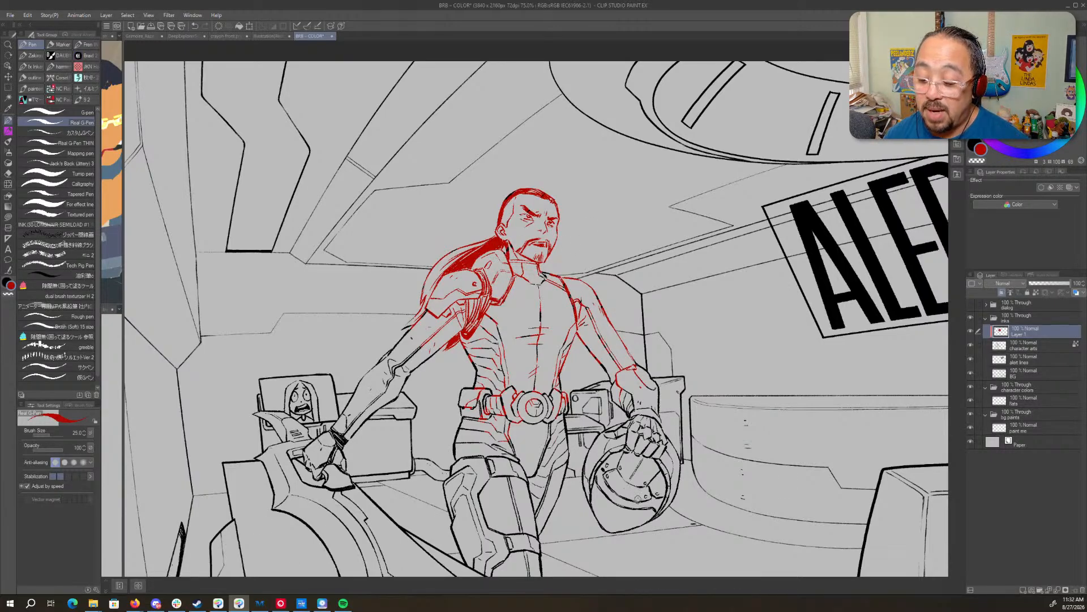
right_click(998, 333)
click(1013, 358)
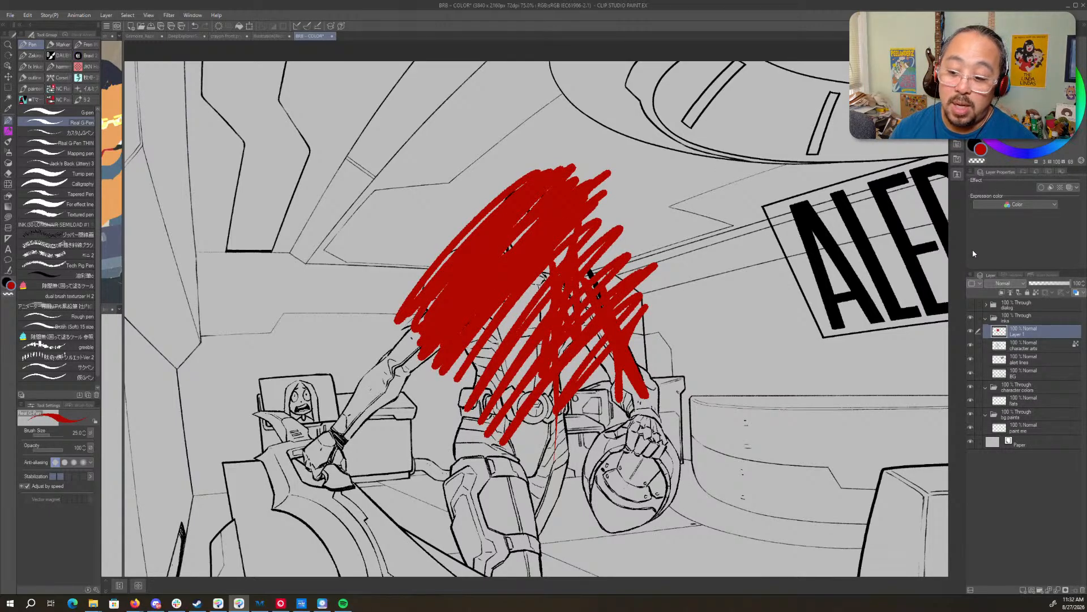
right_click(999, 333)
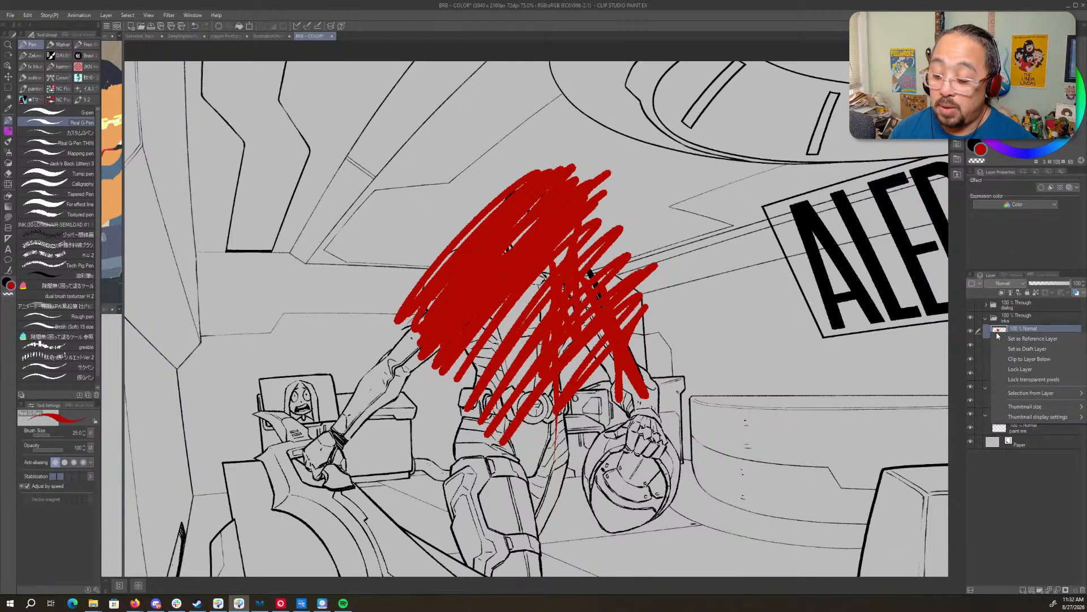
click(1028, 360)
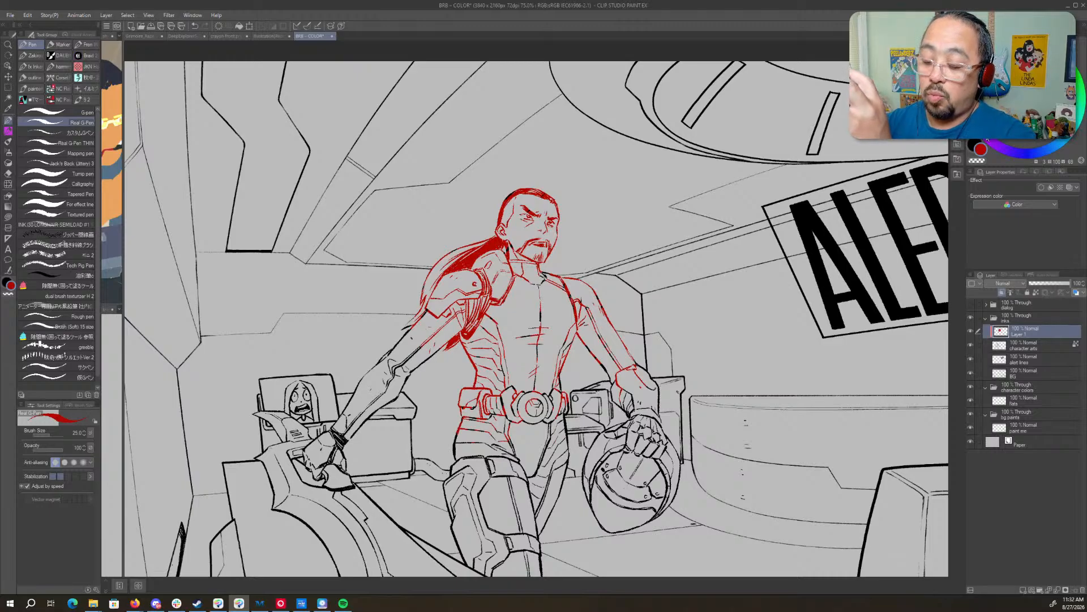
- Recolour the character's head and hair lines blue on the clipped layer, and delete that layer
click(1025, 153)
mouse_move(554, 195)
mouse_down()
mouse_move(505, 249)
mouse_move(463, 266)
mouse_up()
mouse_move(539, 228)
mouse_down()
mouse_move(540, 237)
mouse_move(505, 198)
mouse_move(501, 207)
mouse_up()
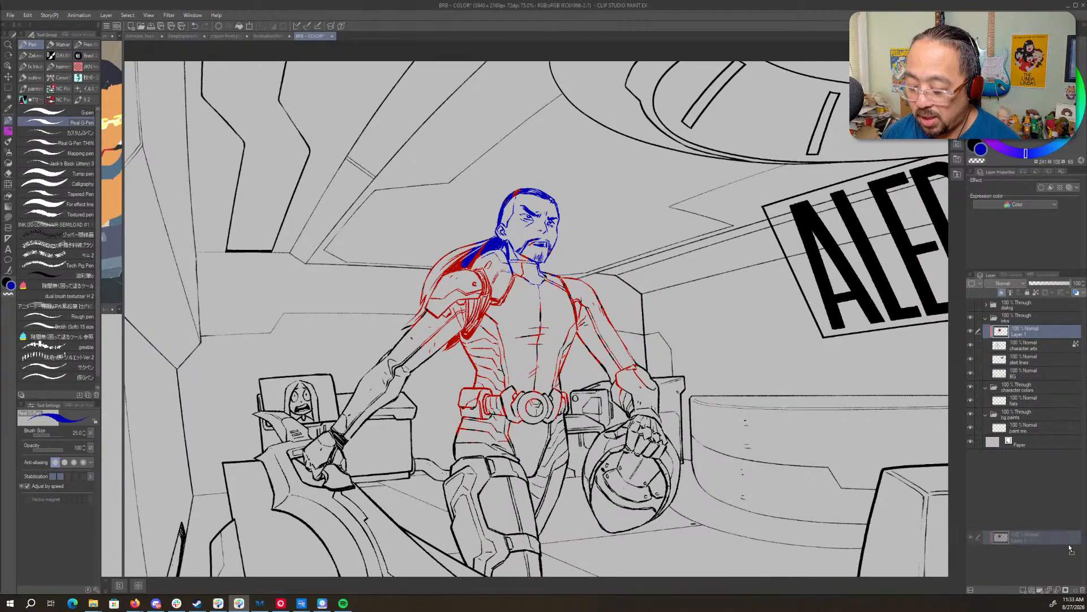
click(1082, 590)
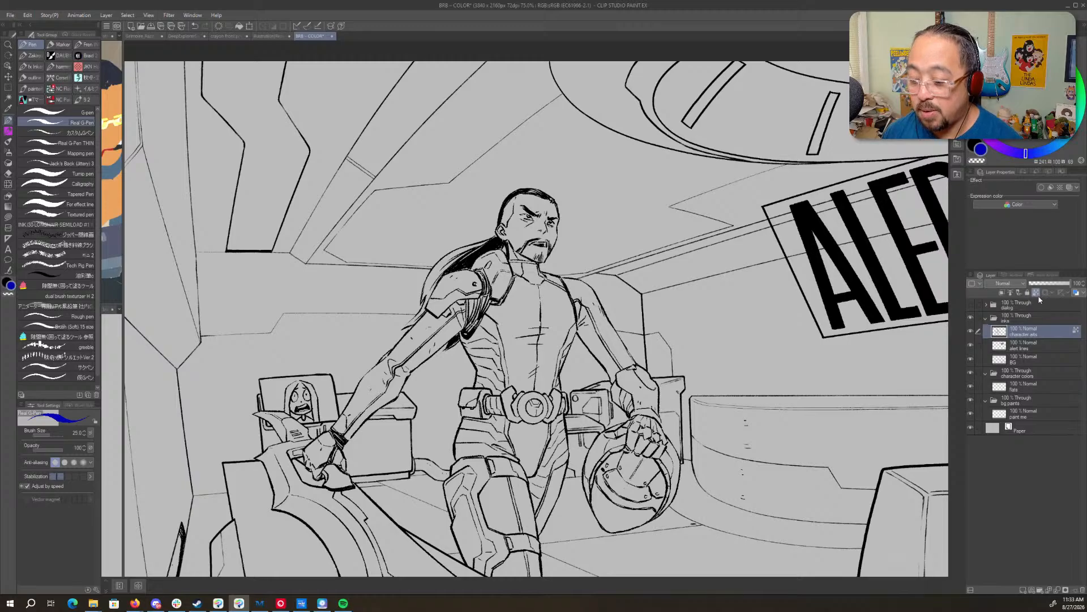
- Create a selection from the character inks layer's line art and turn it into a mask on that layer
right_click(1000, 332)
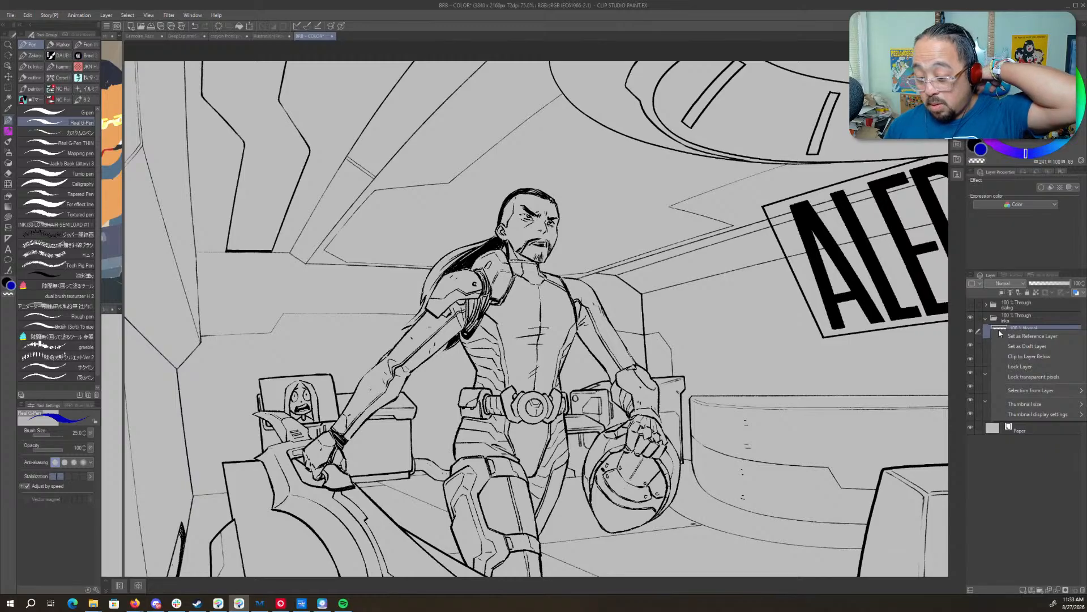
mouse_move(1054, 390)
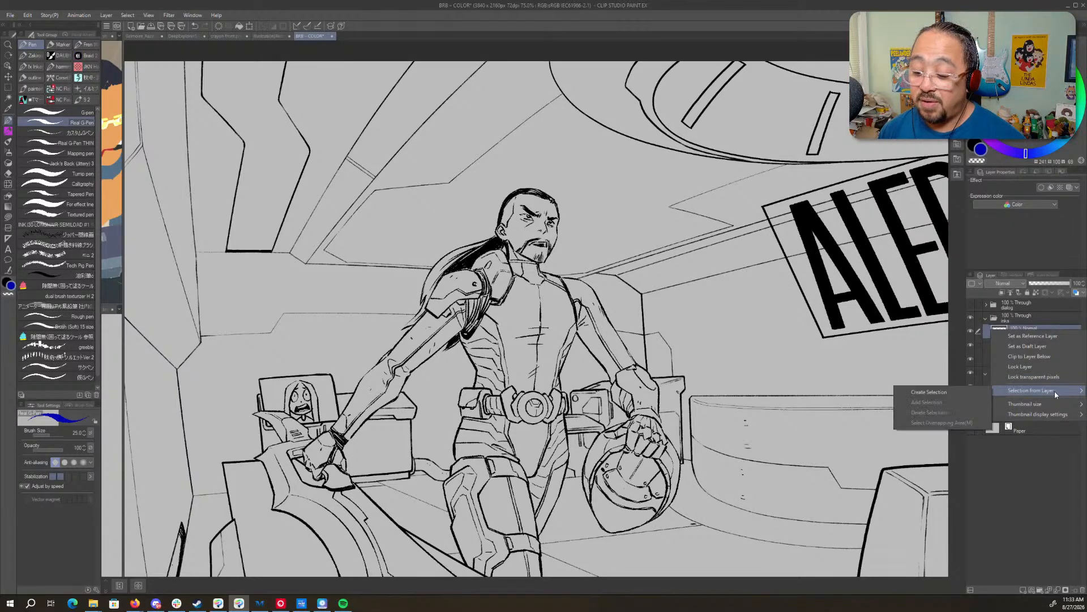
click(974, 394)
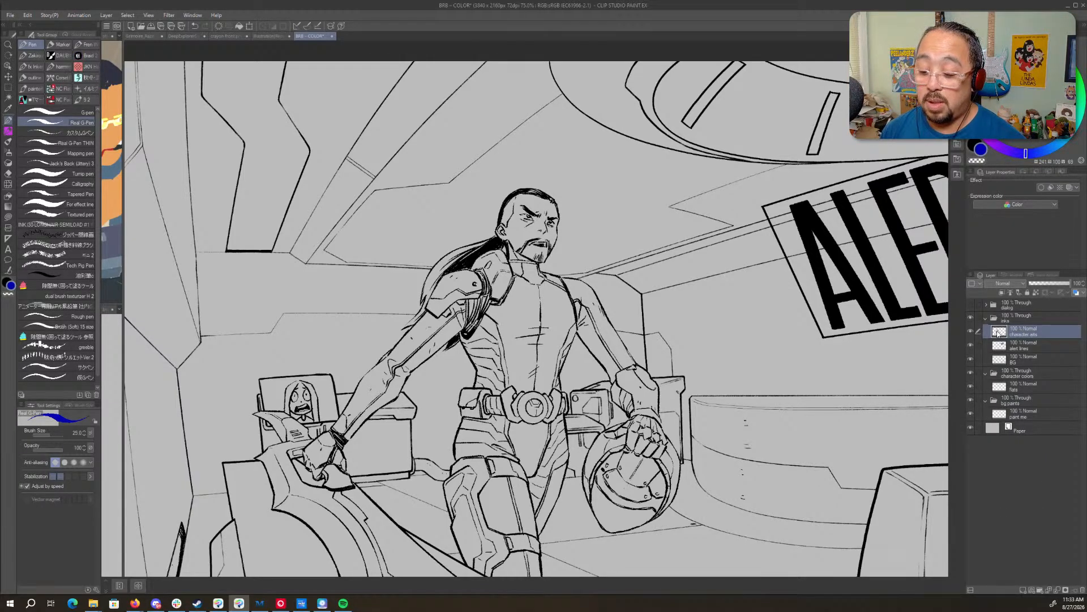
right_click(997, 331)
mouse_move(1026, 391)
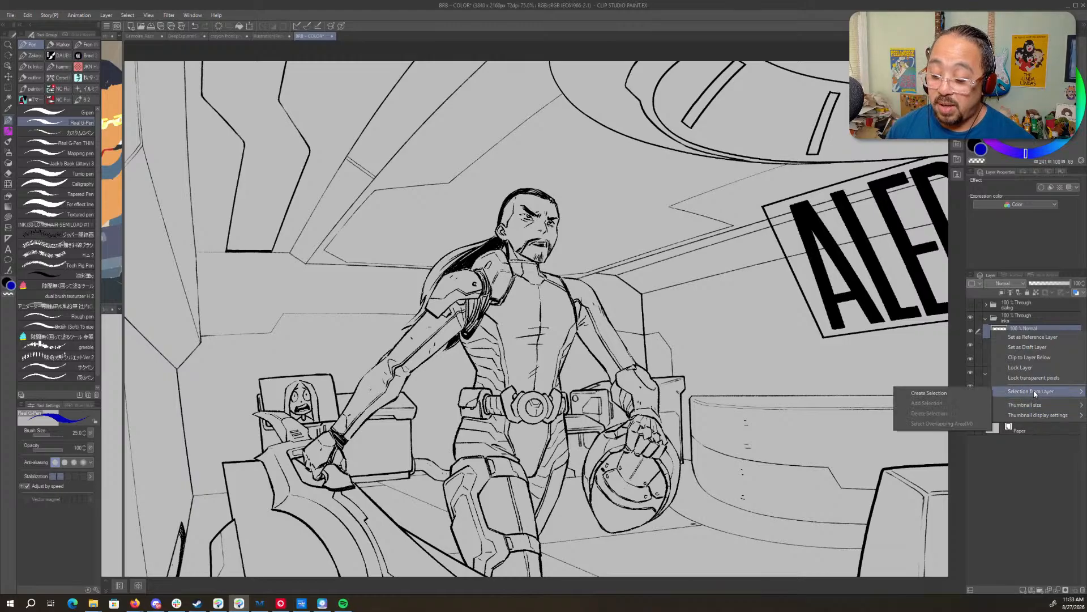
click(965, 394)
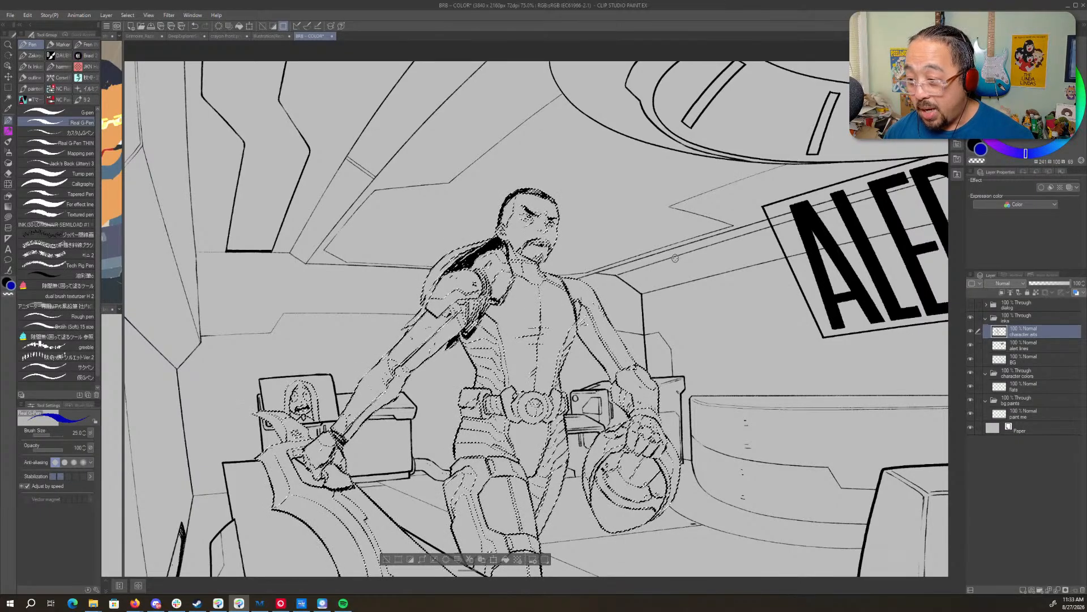
click(1068, 591)
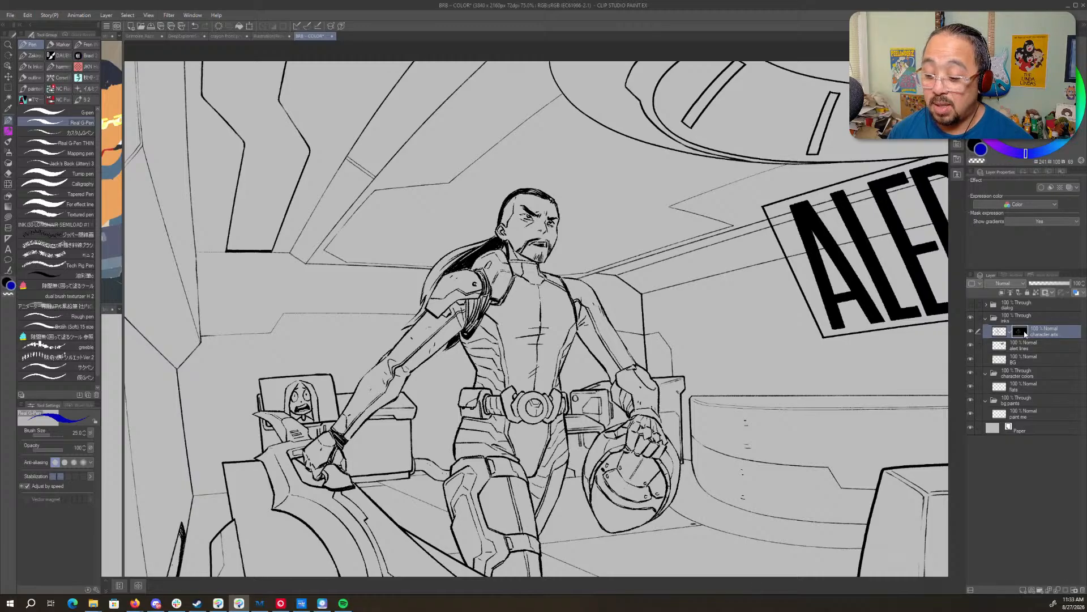
- Fill the content of the masked character inks layer entirely with black
click(1002, 335)
key(x)
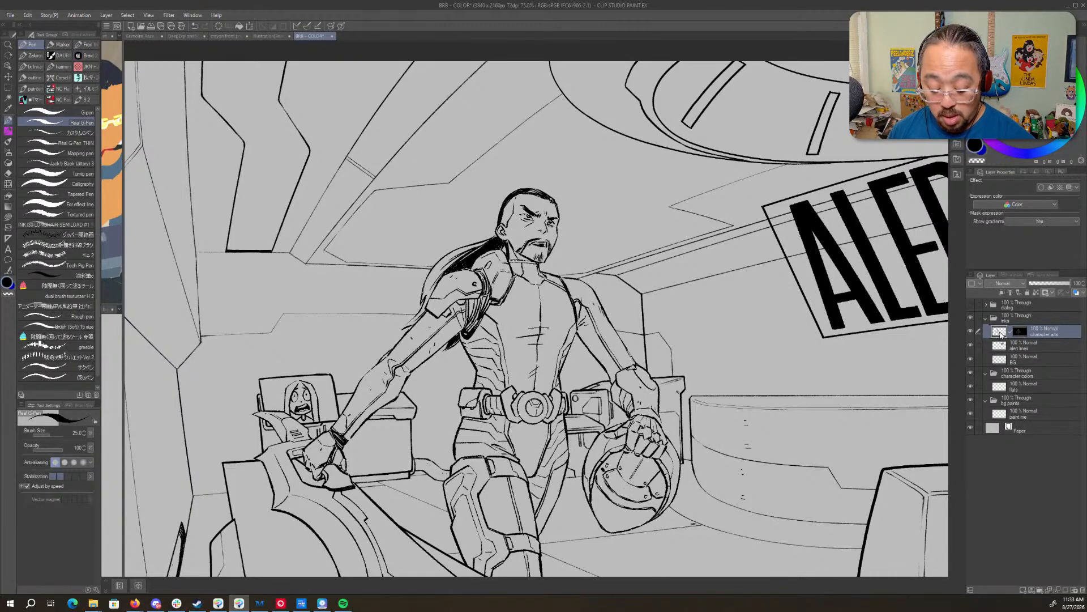
key(alt+Delete)
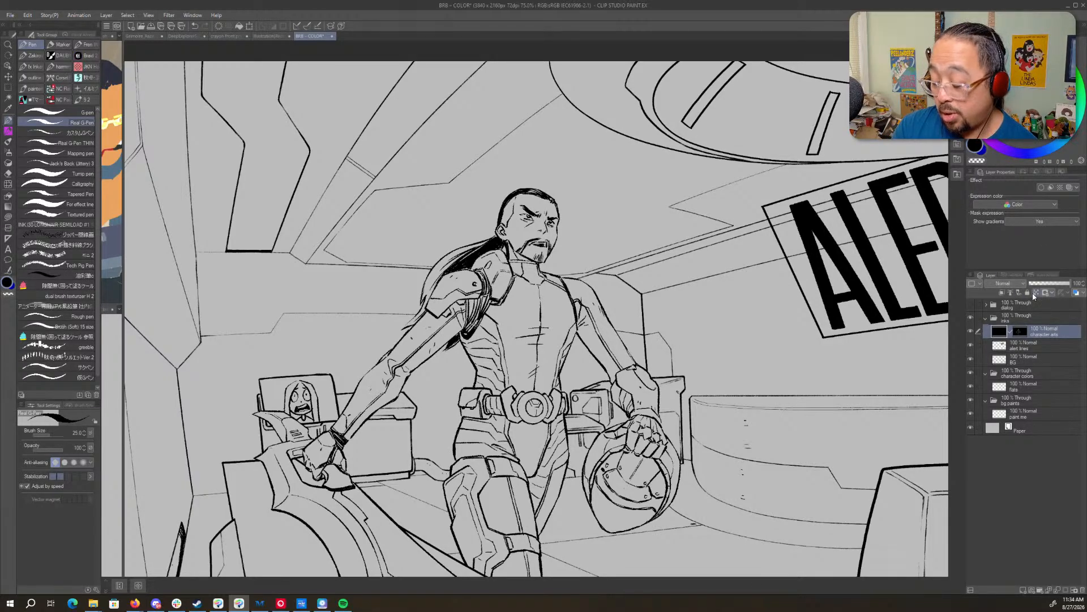
- Try recolouring the head, hair and shoulder armour lines blue on the masked character inks layer, and undo the strokes
key(x)
key(ctrl+space)
mouse_move(480, 229)
mouse_down()
mouse_move(510, 228)
mouse_move(509, 258)
mouse_move(497, 252)
mouse_move(453, 292)
mouse_up()
mouse_move(533, 206)
mouse_down()
mouse_move(423, 328)
mouse_move(348, 391)
mouse_move(338, 371)
mouse_move(455, 366)
mouse_up()
mouse_move(530, 245)
mouse_down()
mouse_move(536, 300)
mouse_move(572, 252)
mouse_move(559, 236)
mouse_move(595, 131)
mouse_up()
drag(610, 184, 615, 261)
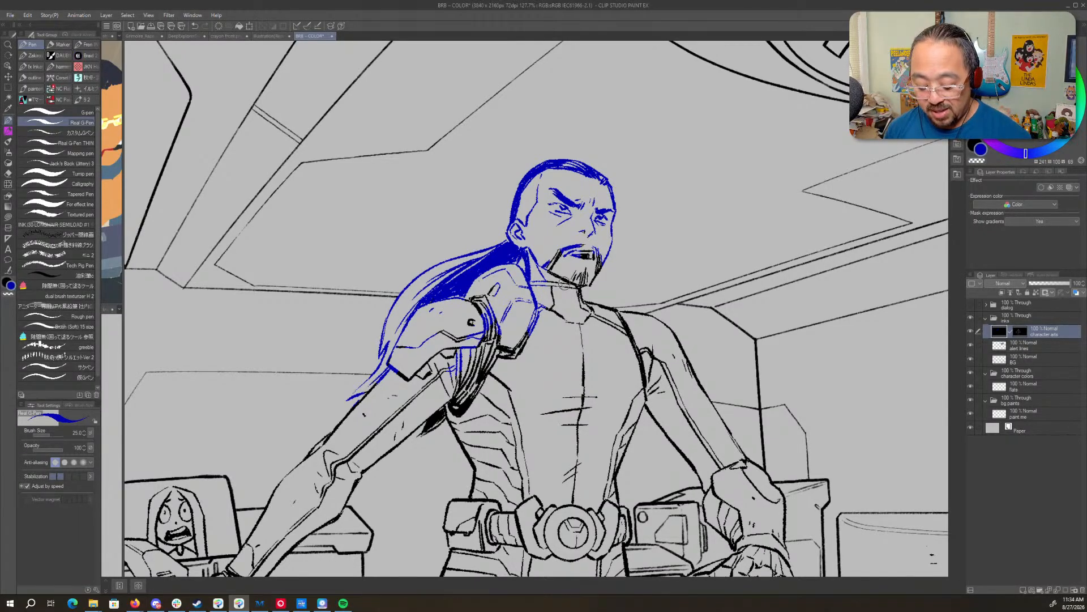
key(ctrl+z)
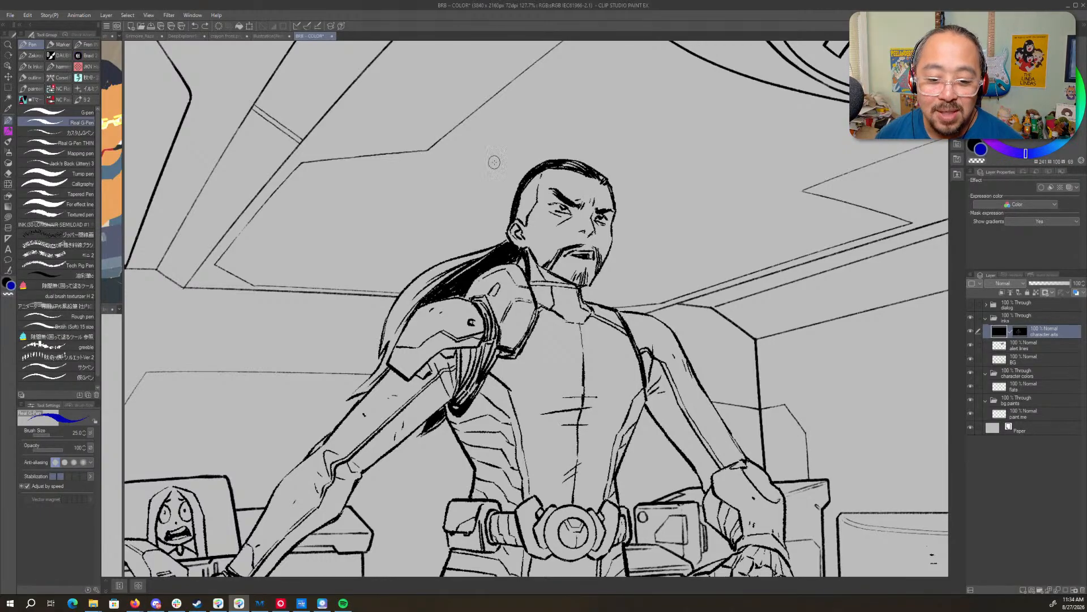
scroll(567, 272, down, 5)
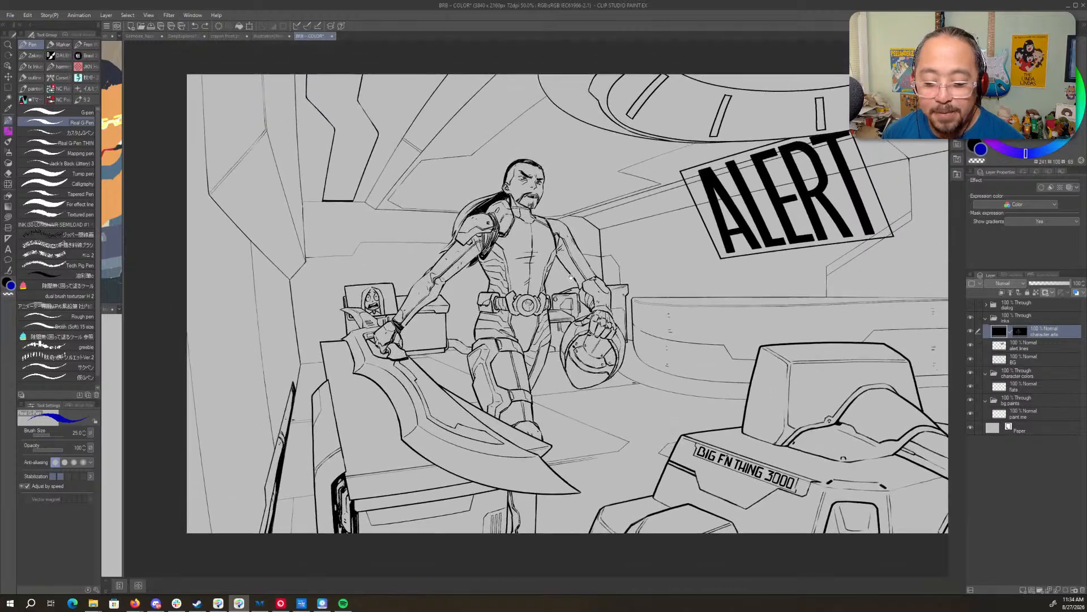
- Turn the BG layer's line art into a mask on that layer and fill the layer's content with black
click(1024, 363)
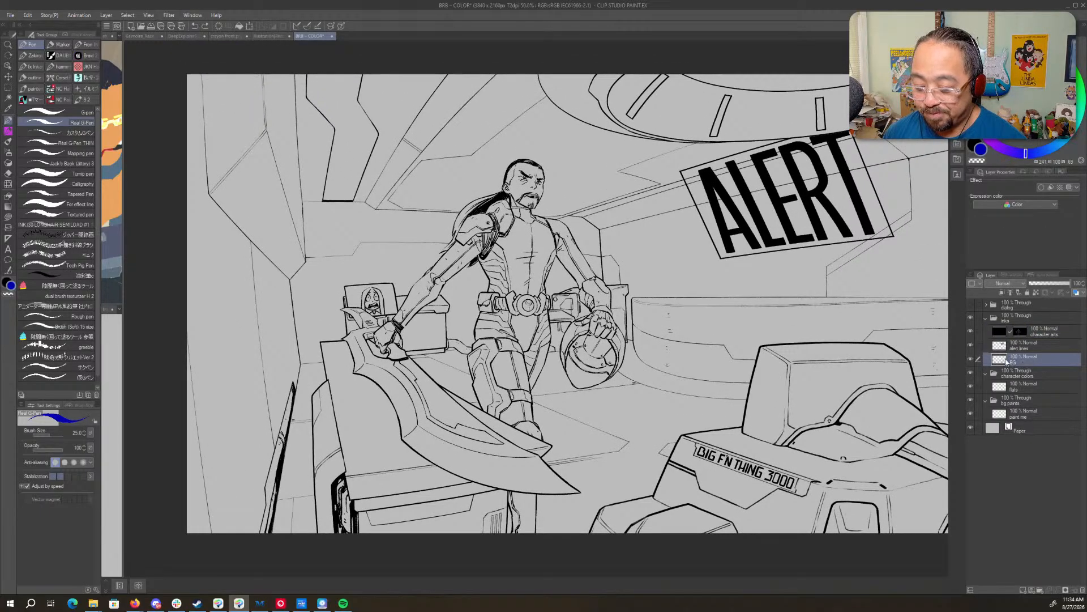
ctrl+click(1006, 360)
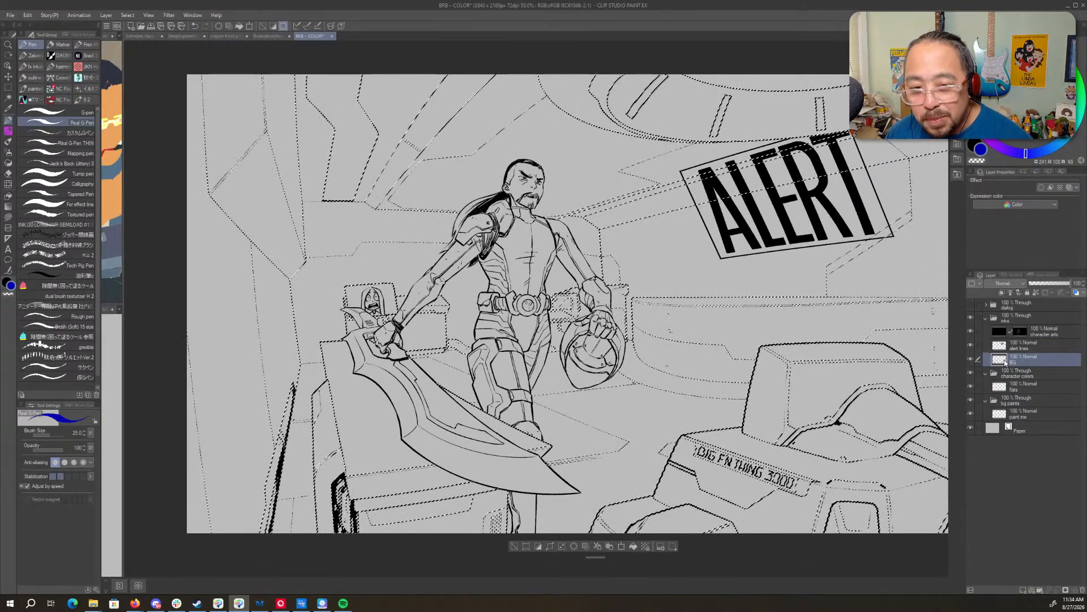
click(1066, 589)
click(998, 363)
key(o)
key(x)
key(alt+Delete)
- Create a selection from the alert lines layer's line art and turn it into a mask on that layer
click(1004, 346)
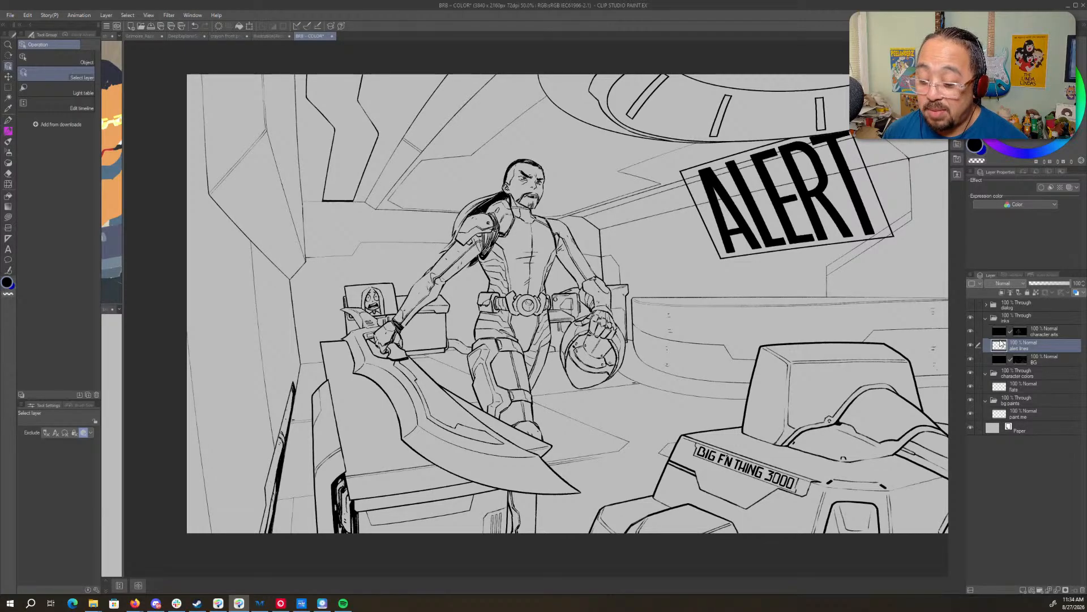
ctrl+click(1000, 344)
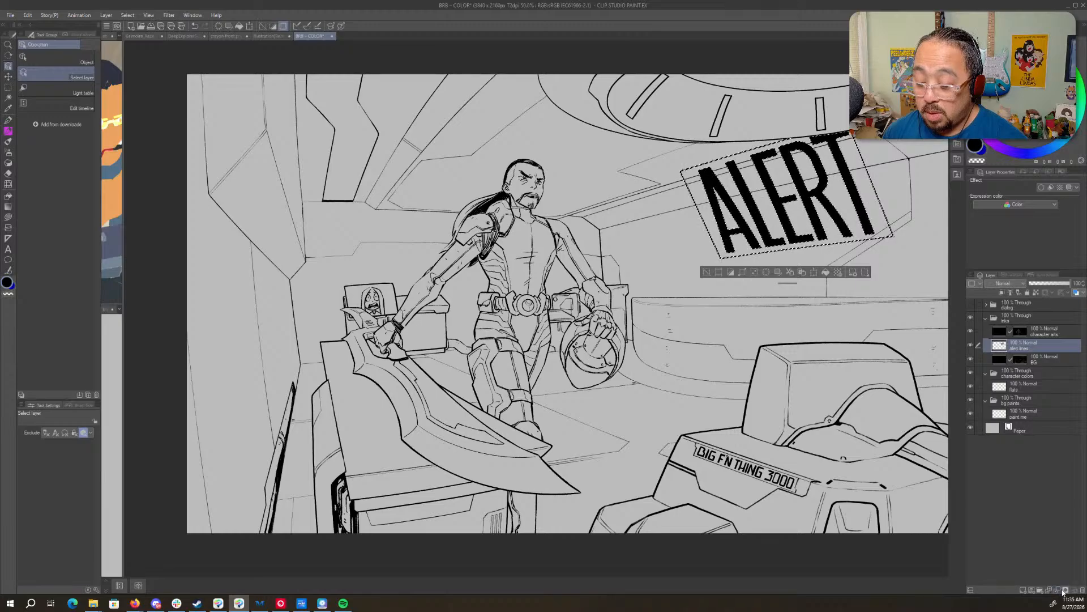
click(1064, 591)
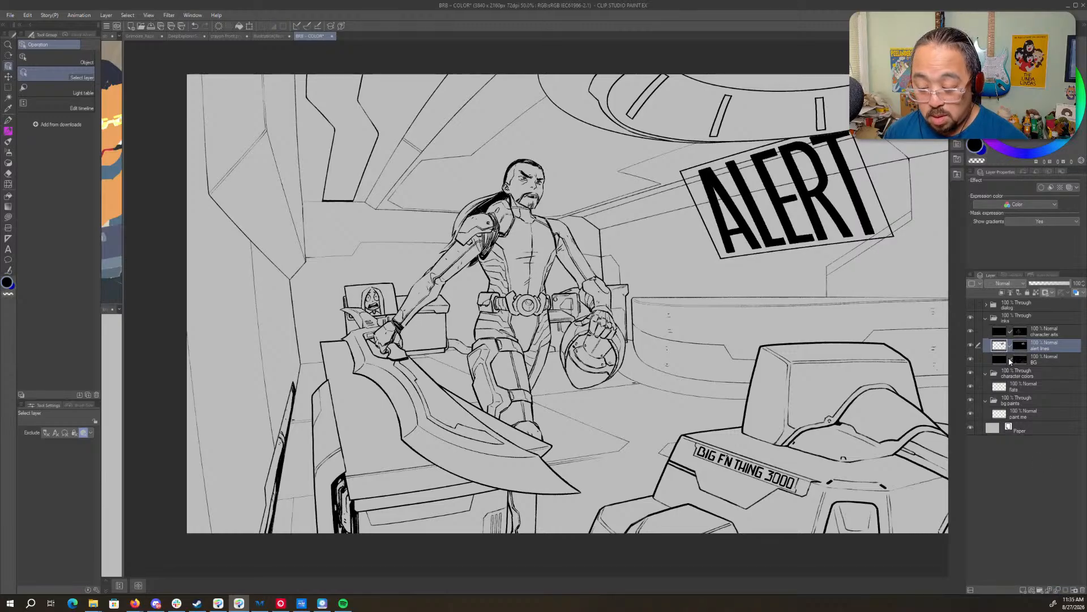
- Collapse the inks folder and select the flats layer in the character colors folder for work on the character's upper body
click(986, 318)
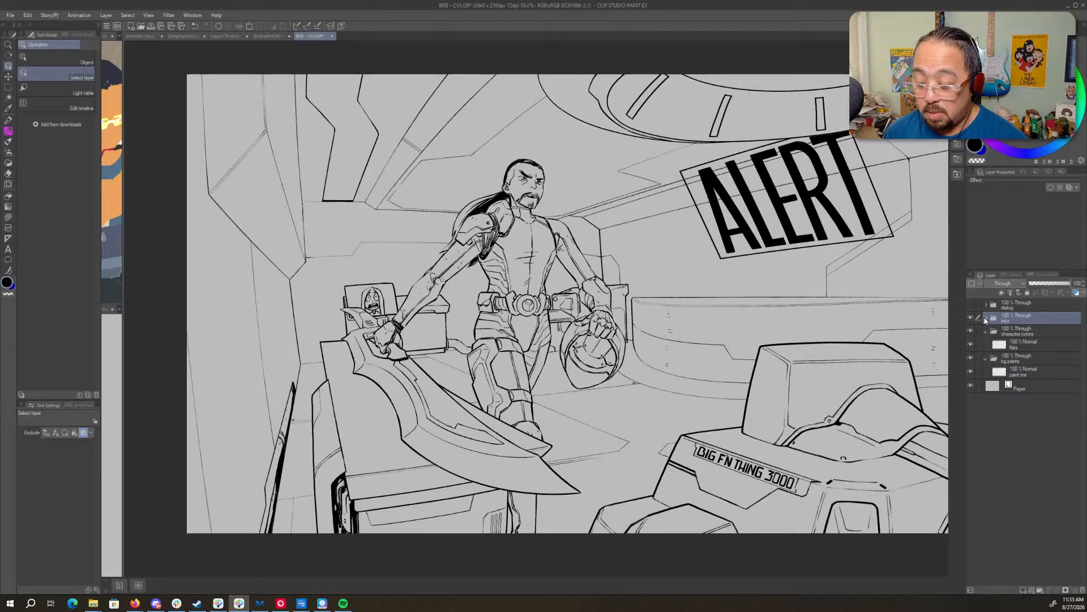
click(1038, 347)
click(493, 305)
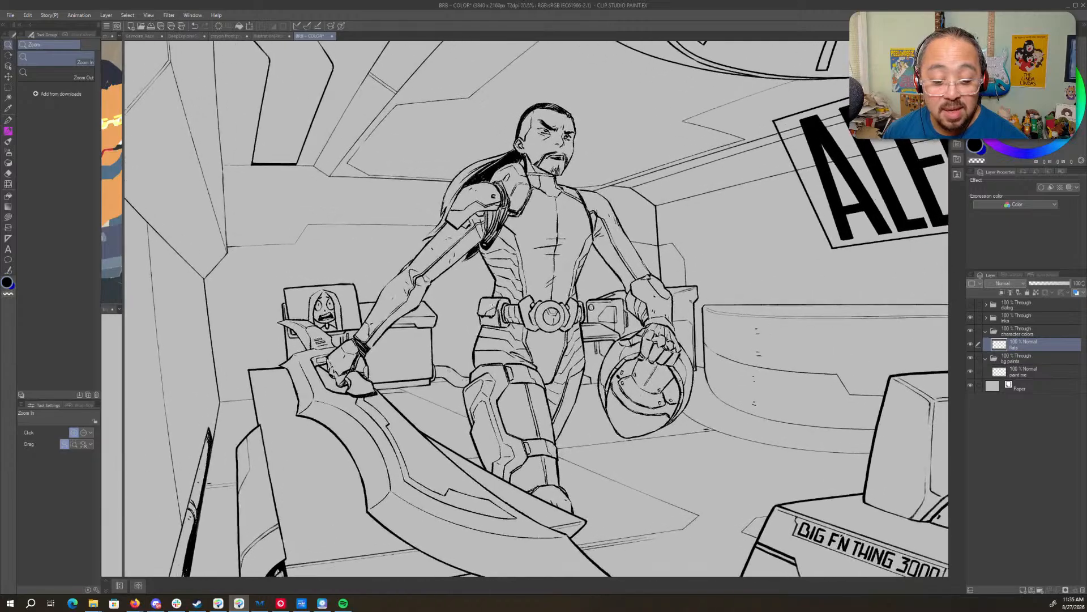
drag(492, 304, 538, 304)
mouse_move(494, 274)
mouse_down()
mouse_move(585, 352)
mouse_move(500, 391)
mouse_up()
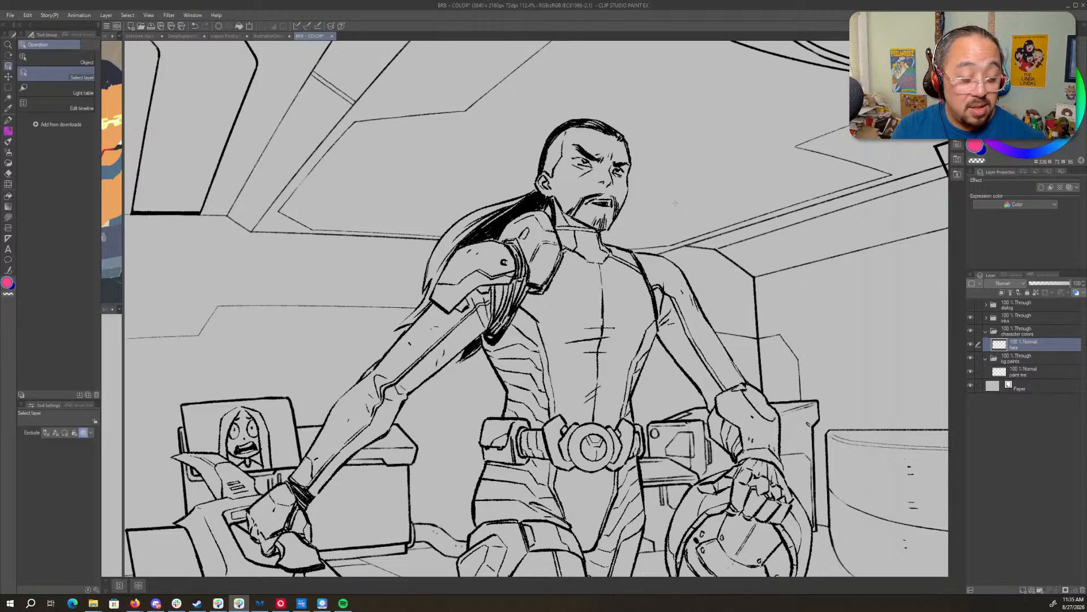
- Try filling the character's chest, shoulder armour, sword arm and hand with pink, using the fill that refers to other layers
key(g)
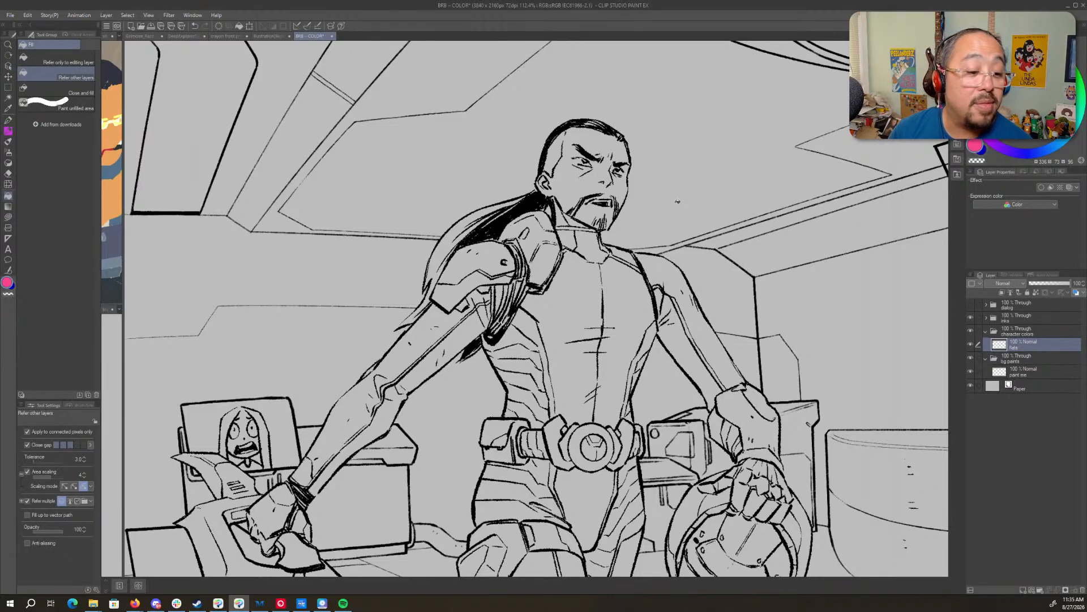
drag(675, 203, 750, 214)
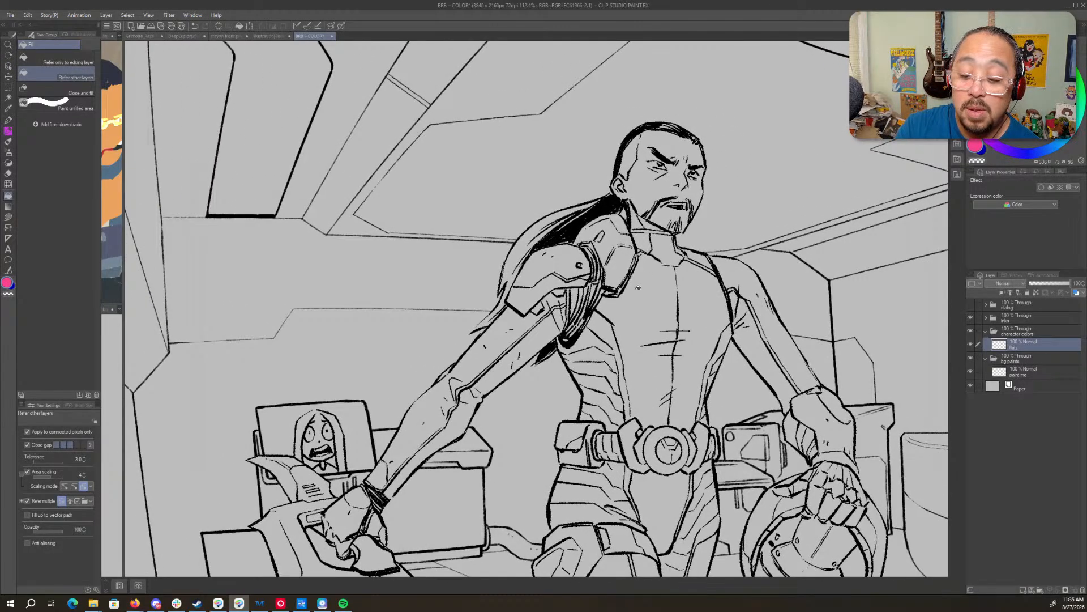
click(657, 295)
click(638, 271)
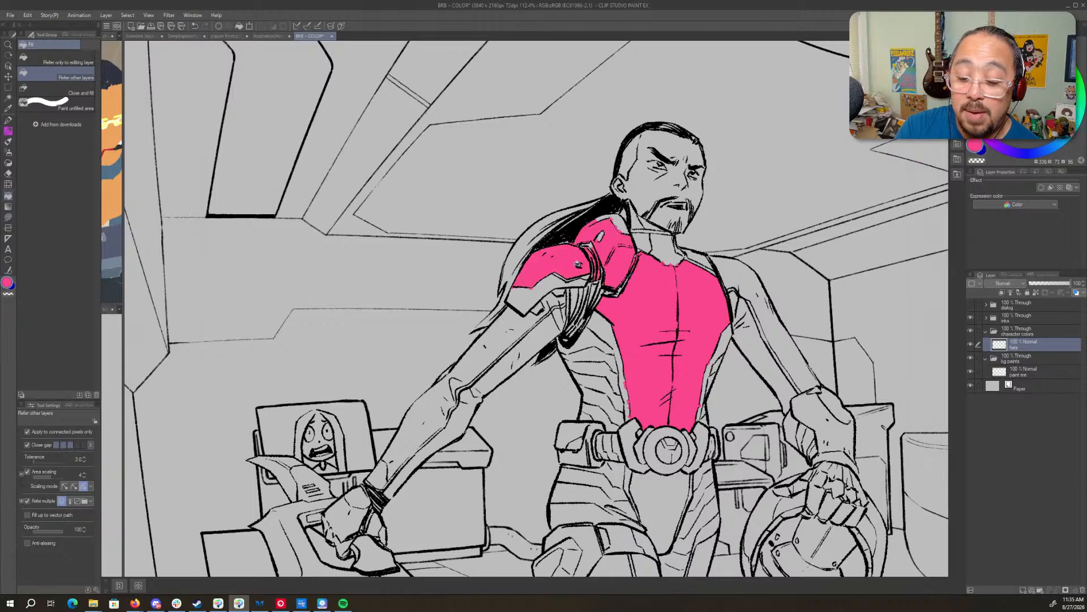
click(566, 283)
click(507, 336)
click(375, 488)
click(343, 516)
click(375, 522)
click(462, 417)
click(509, 363)
click(572, 308)
click(600, 292)
- Try filling the ribbed side of the torso, the belt and the hips with the same pink
click(604, 357)
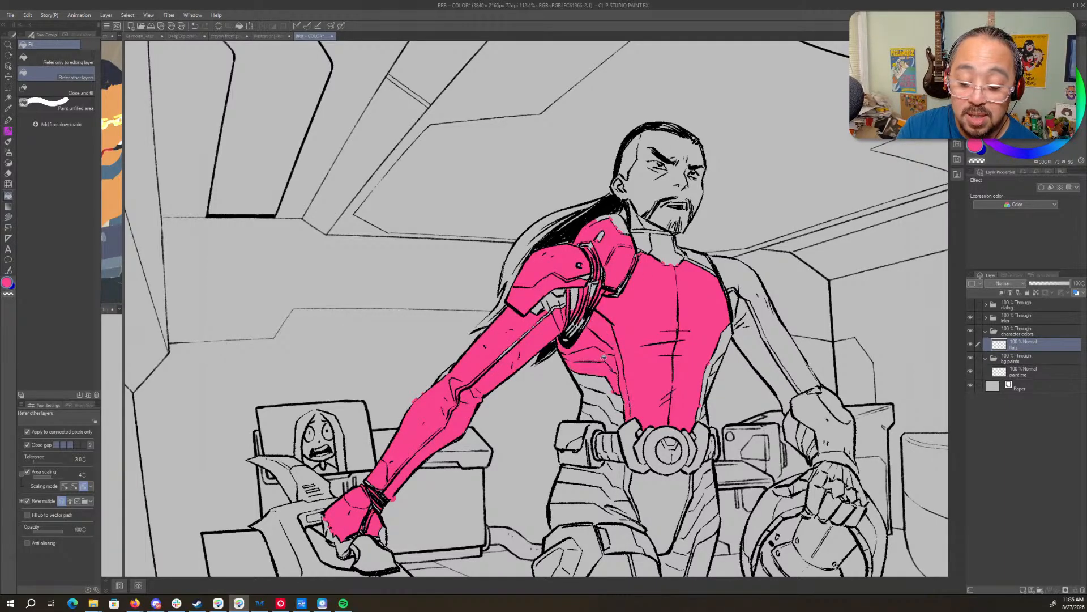
click(605, 408)
click(584, 428)
mouse_move(584, 429)
mouse_down()
mouse_move(596, 481)
mouse_move(634, 402)
mouse_move(645, 529)
mouse_move(681, 420)
mouse_move(699, 447)
mouse_move(675, 419)
mouse_up()
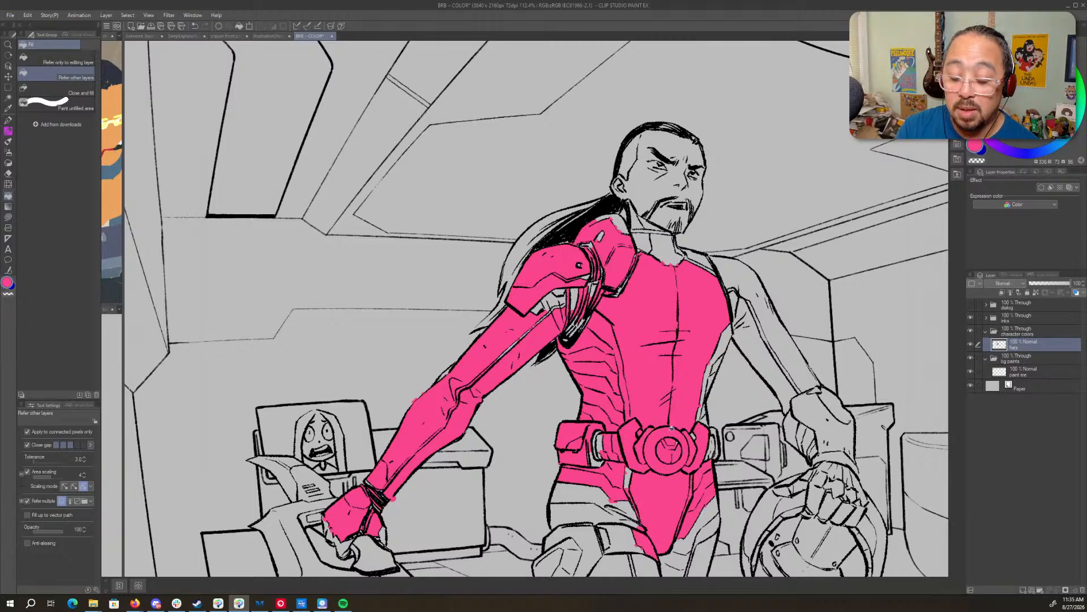
- Examine how the pink fill meets the sword arm's line art, and undo the fills
key(ctrl+space)
click(598, 357)
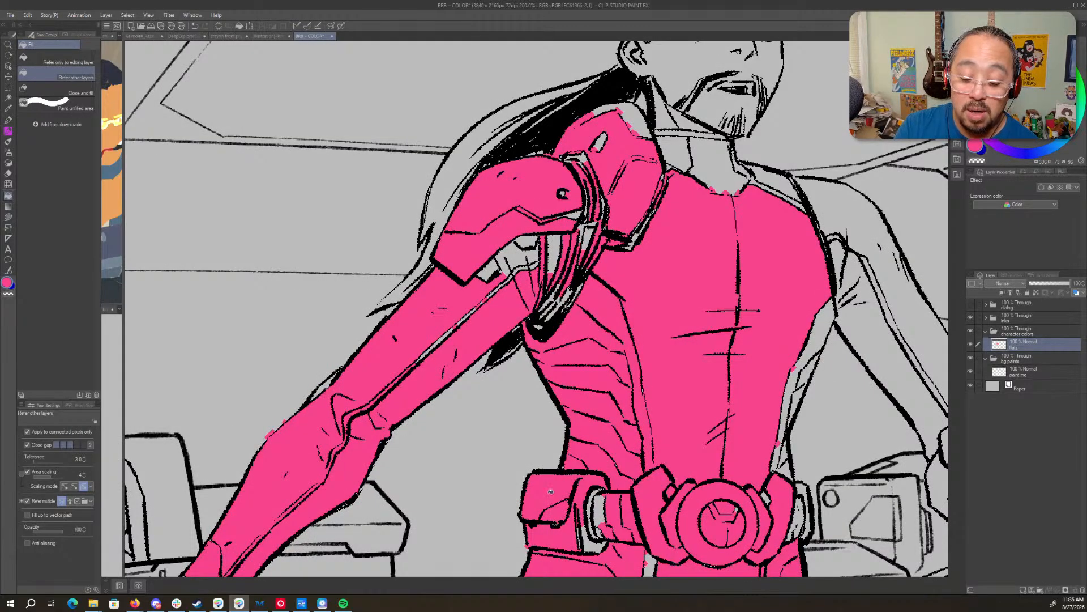
drag(415, 415, 559, 375)
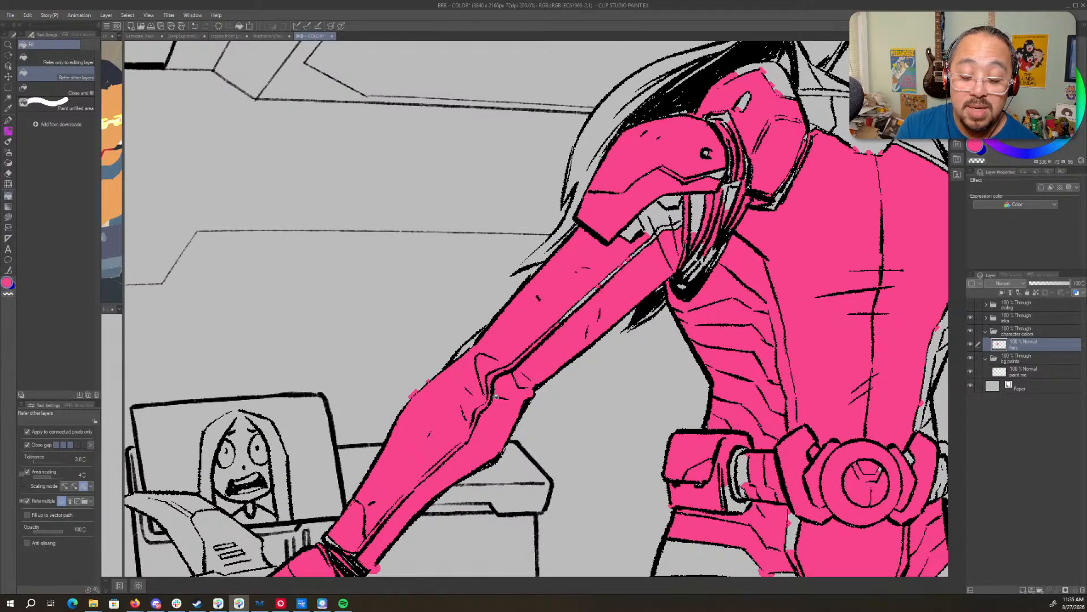
drag(497, 395, 663, 362)
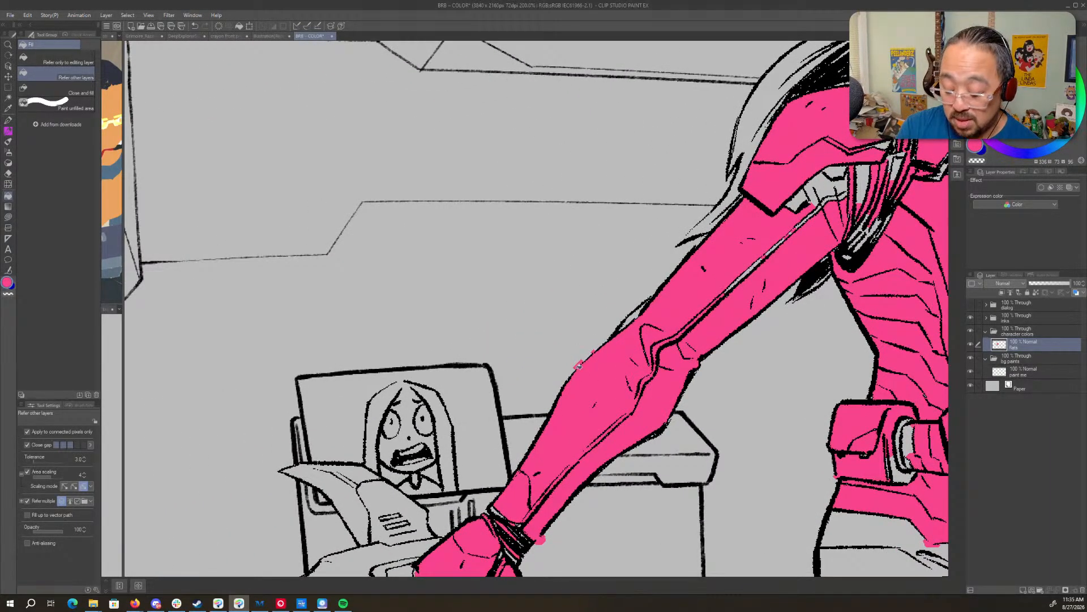
drag(719, 350, 587, 365)
key(ctrl+z)
- Try the Close and fill tool on the sword arm, undo it and clear the selection
key(.)
key(.)
key(.)
key(.)
key(.)
mouse_move(609, 371)
mouse_down()
mouse_move(517, 305)
mouse_move(599, 377)
mouse_up()
key(ctrl+z)
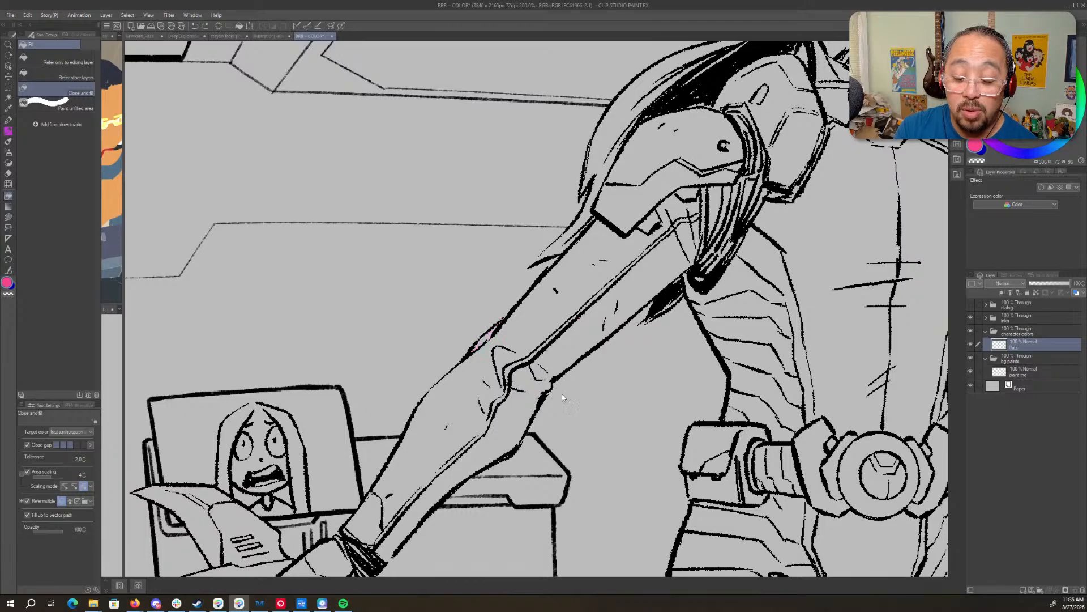
key(ctrl+z)
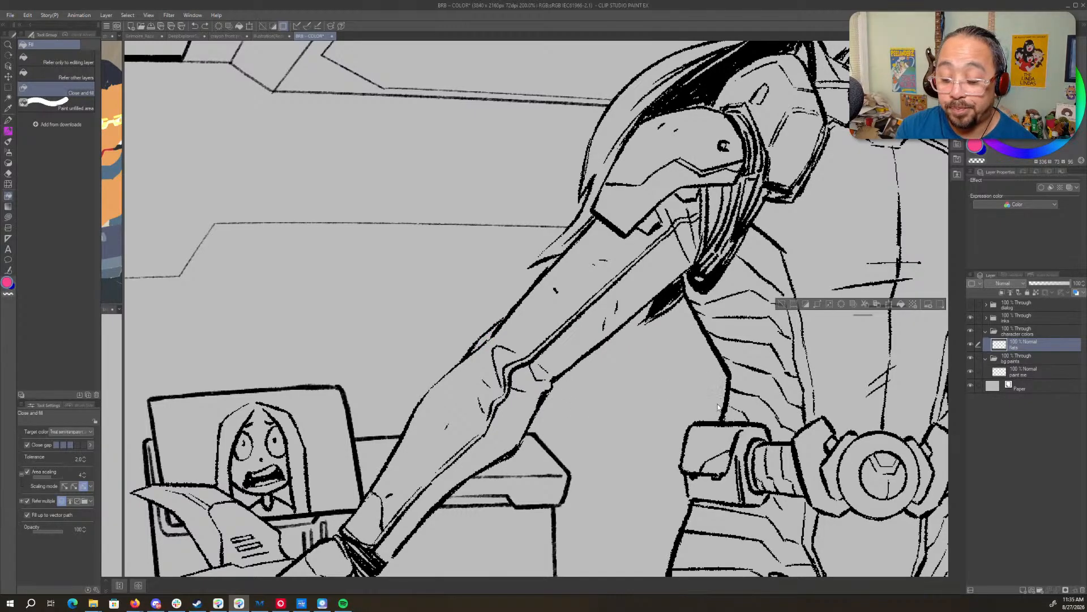
key(ctrl+d)
- Fill the chest, ribbed side, belt and hips with pink, using the fill that refers to other layers
mouse_move(739, 412)
mouse_down()
mouse_move(648, 412)
mouse_move(632, 425)
mouse_move(743, 430)
mouse_move(682, 379)
mouse_move(668, 294)
mouse_move(755, 373)
mouse_move(725, 498)
mouse_move(606, 447)
mouse_move(645, 518)
mouse_move(680, 459)
mouse_move(671, 561)
mouse_up()
key(g)
key(g)
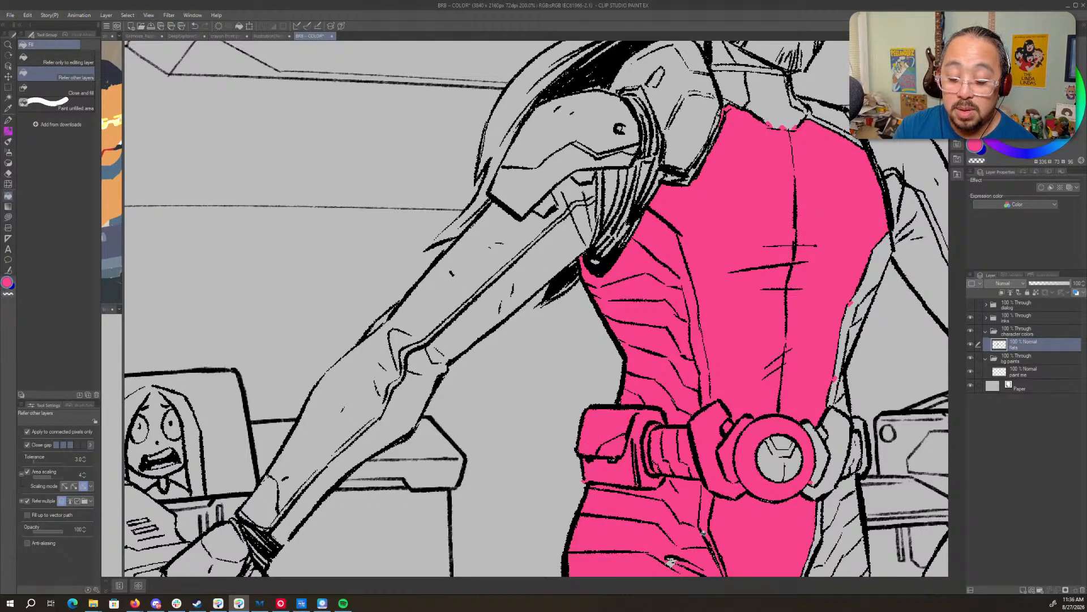
- Fill the unpainted areas inside the belt buckle and around the belt with pink using Close and fill
key(g)
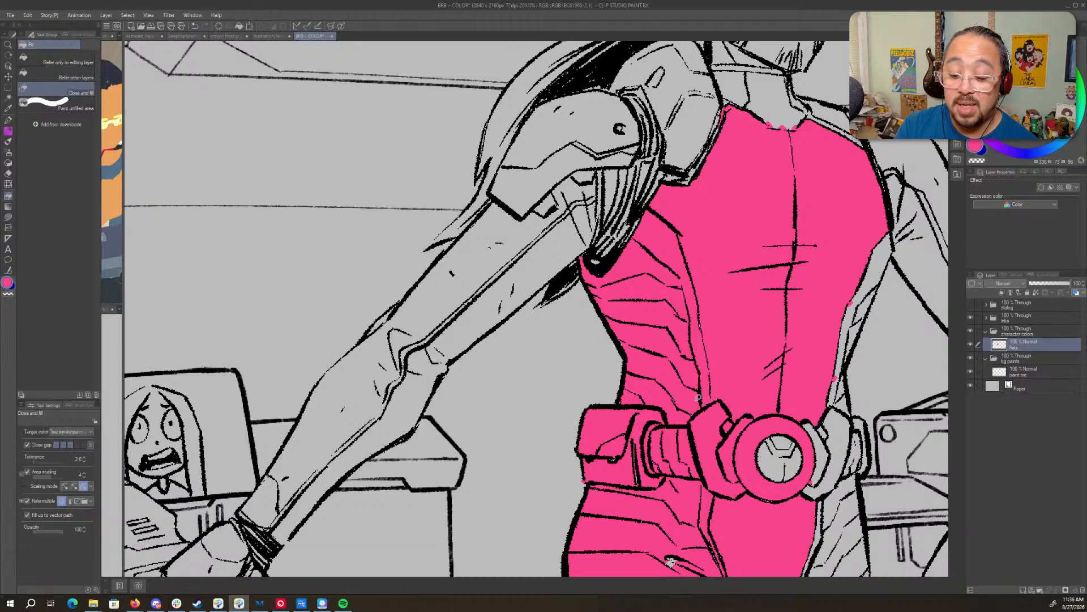
mouse_move(731, 397)
mouse_down()
mouse_move(628, 286)
mouse_move(538, 477)
mouse_move(759, 391)
mouse_move(739, 391)
mouse_up()
drag(756, 499, 658, 385)
mouse_move(714, 407)
mouse_down()
mouse_move(636, 247)
mouse_move(709, 402)
mouse_up()
mouse_move(671, 439)
mouse_down()
mouse_move(585, 503)
mouse_move(647, 415)
mouse_up()
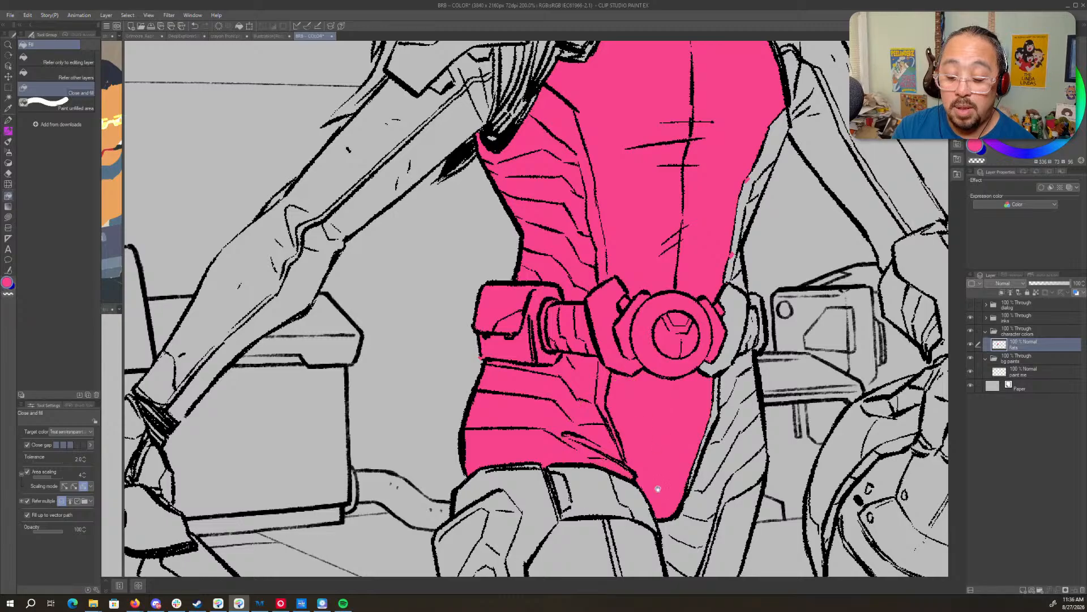
- Fill both legs, the thigh and knee armour and the boot with pink, using the fill that refers to other layers
drag(658, 510, 730, 352)
drag(741, 406, 680, 265)
mouse_move(721, 436)
mouse_down()
mouse_move(763, 549)
mouse_move(683, 576)
mouse_move(512, 438)
mouse_move(463, 327)
mouse_move(450, 207)
mouse_move(475, 128)
mouse_move(645, 95)
mouse_move(686, 162)
mouse_move(720, 453)
mouse_up()
key(ctrl+z)
key(g)
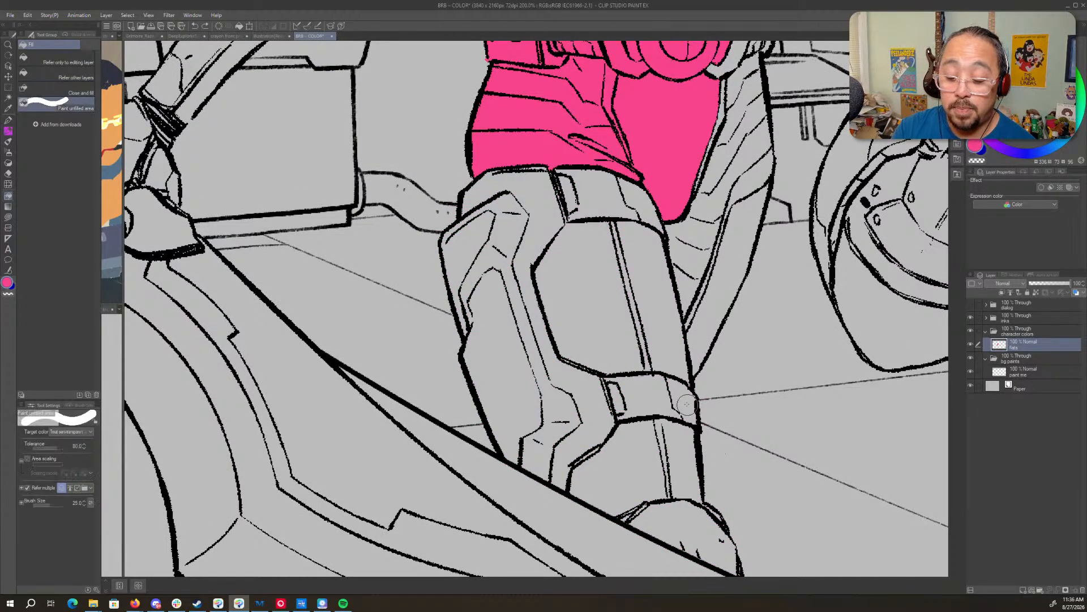
key(g)
key(g)
mouse_move(684, 414)
mouse_down()
mouse_move(621, 230)
mouse_move(694, 532)
mouse_move(643, 440)
mouse_move(579, 452)
mouse_move(521, 322)
mouse_move(513, 394)
mouse_move(473, 231)
mouse_move(508, 307)
mouse_move(607, 208)
mouse_move(704, 245)
mouse_move(736, 85)
mouse_move(718, 293)
mouse_move(707, 278)
mouse_move(716, 102)
mouse_move(676, 212)
mouse_up()
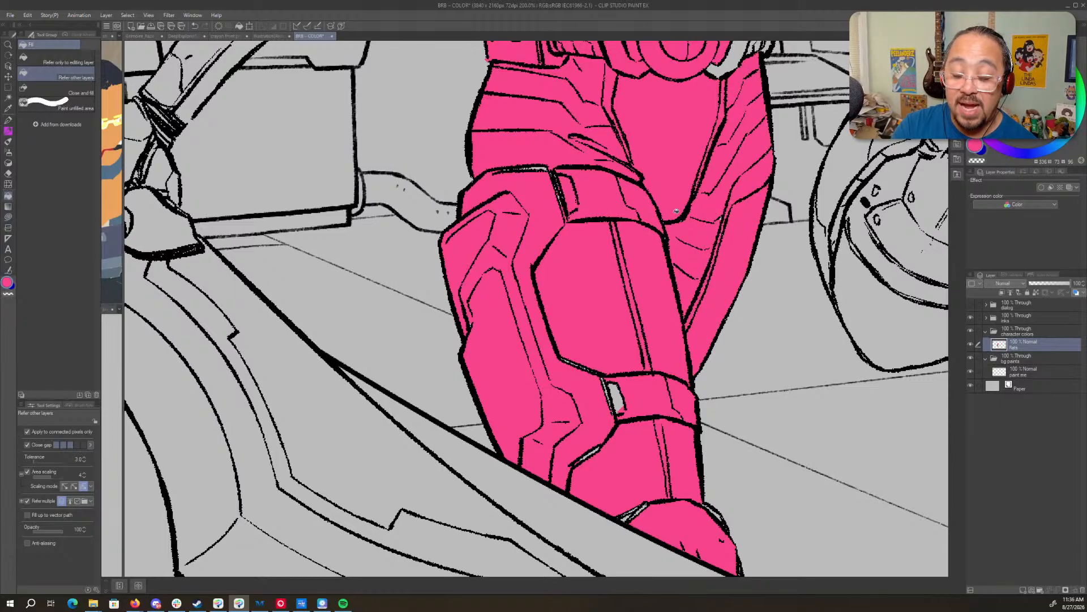
- Fill the small leftover gaps in the thigh strap, knee strap and boot with pink using Close and fill
key(g)
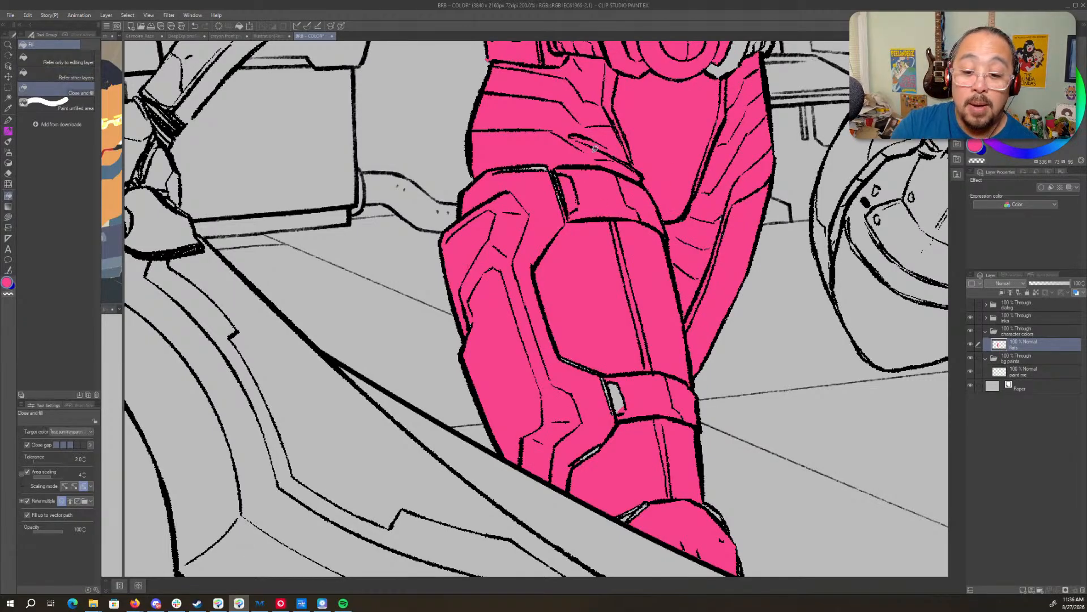
mouse_move(626, 169)
mouse_down()
mouse_move(486, 190)
mouse_move(635, 227)
mouse_up()
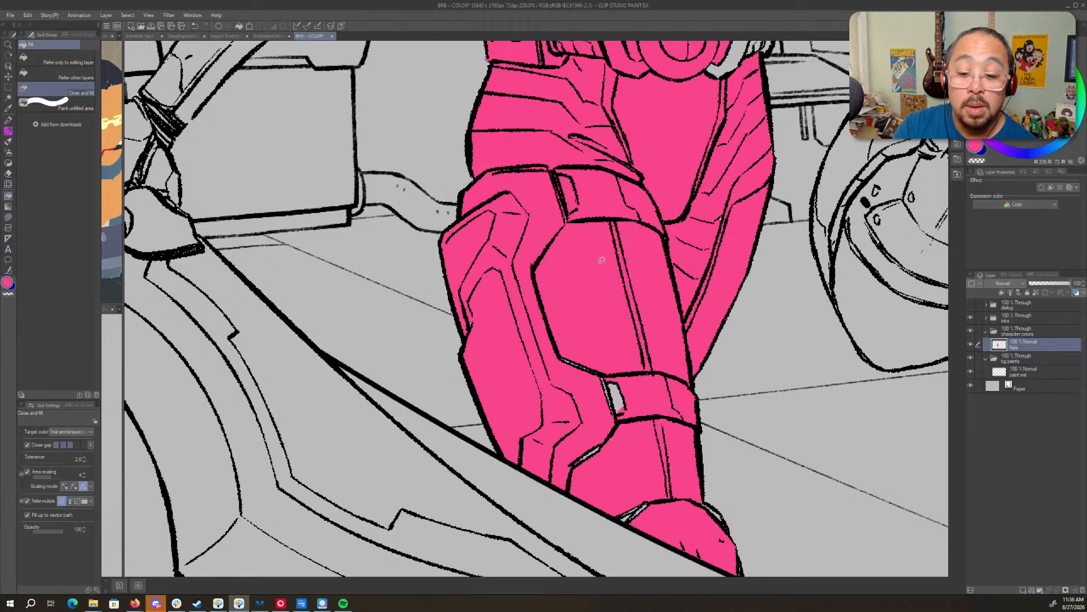
mouse_move(612, 276)
mouse_down()
mouse_move(528, 262)
mouse_move(474, 393)
mouse_move(559, 483)
mouse_move(609, 337)
mouse_up()
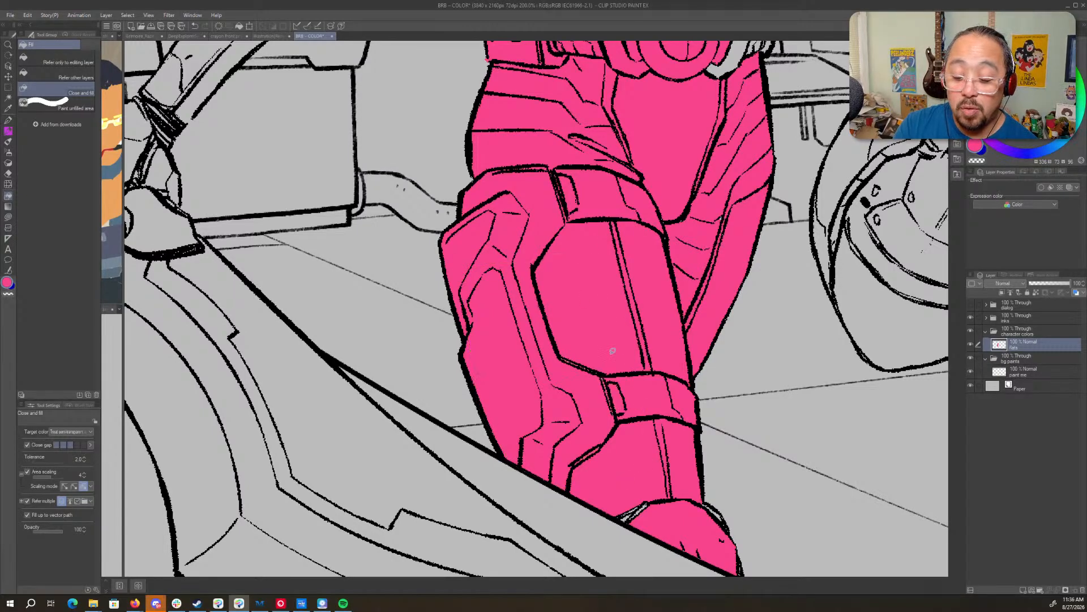
mouse_move(680, 439)
mouse_down()
mouse_move(592, 389)
mouse_move(604, 507)
mouse_move(714, 562)
mouse_move(712, 492)
mouse_move(721, 562)
mouse_move(681, 397)
mouse_up()
scroll(755, 480, down, 1)
drag(663, 329, 657, 482)
mouse_move(649, 530)
mouse_down()
mouse_move(625, 458)
mouse_move(543, 426)
mouse_move(609, 460)
mouse_up()
mouse_move(684, 381)
mouse_down()
mouse_move(645, 247)
mouse_move(652, 266)
mouse_up()
mouse_move(694, 337)
mouse_down()
mouse_move(687, 358)
mouse_move(724, 461)
mouse_move(742, 470)
mouse_up()
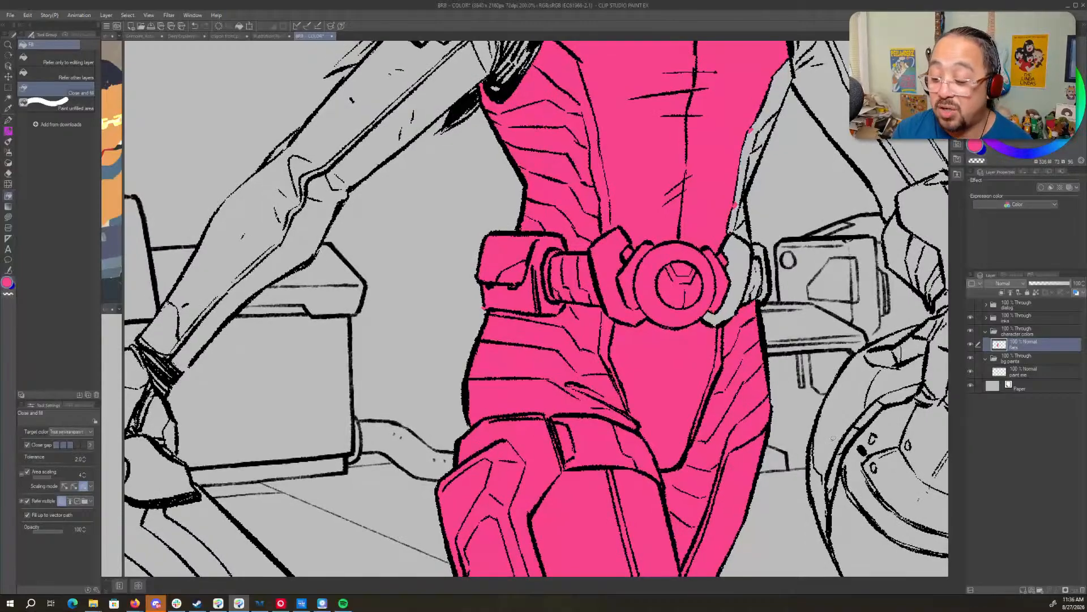
- Hide the inks folder to check the pink flats for gaps, and show it again
click(970, 318)
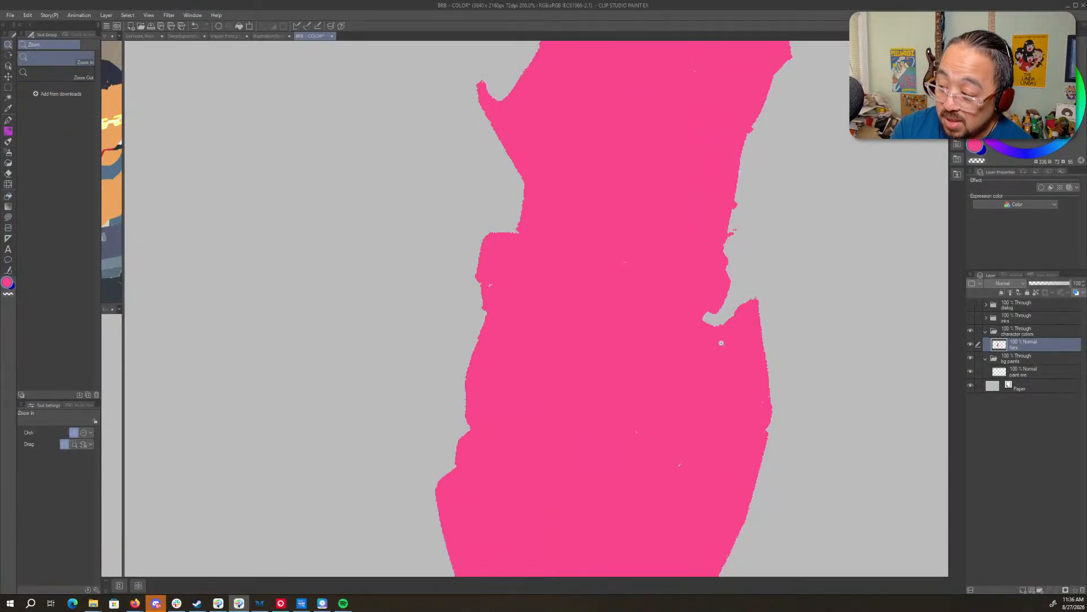
scroll(721, 339, down, 2)
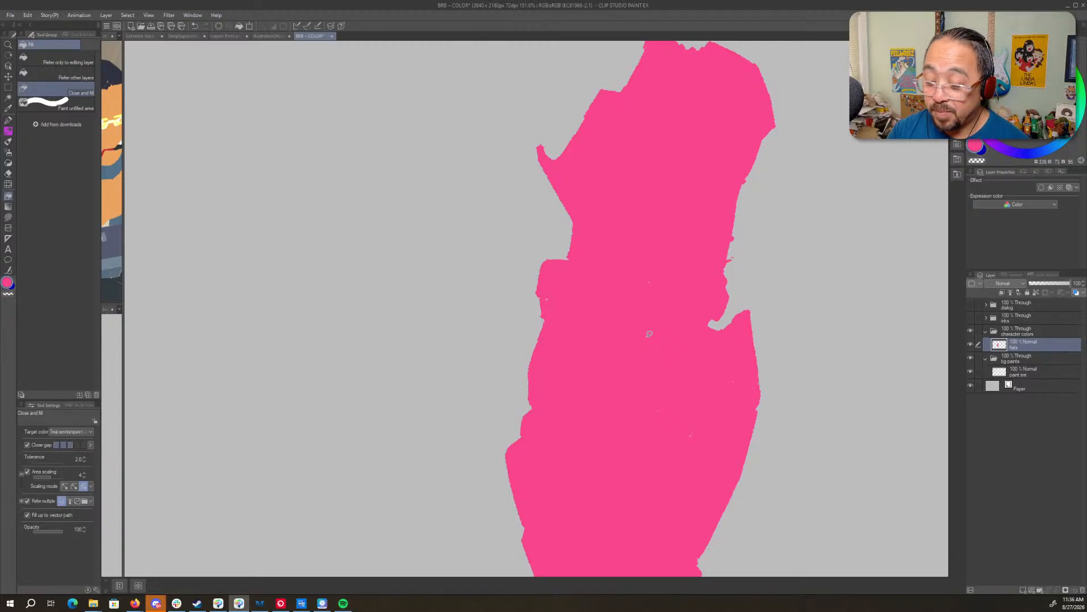
click(971, 318)
scroll(694, 339, up, 2)
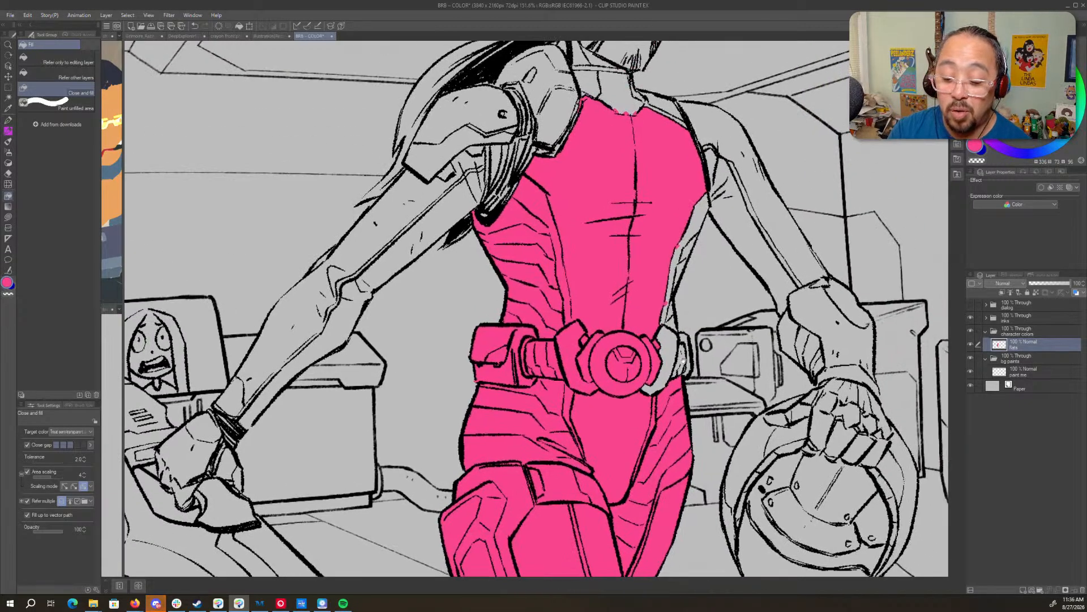
- Fill the unpainted far side of the torso and belt with pink, and go over the waist edge with Close and fill
key(g)
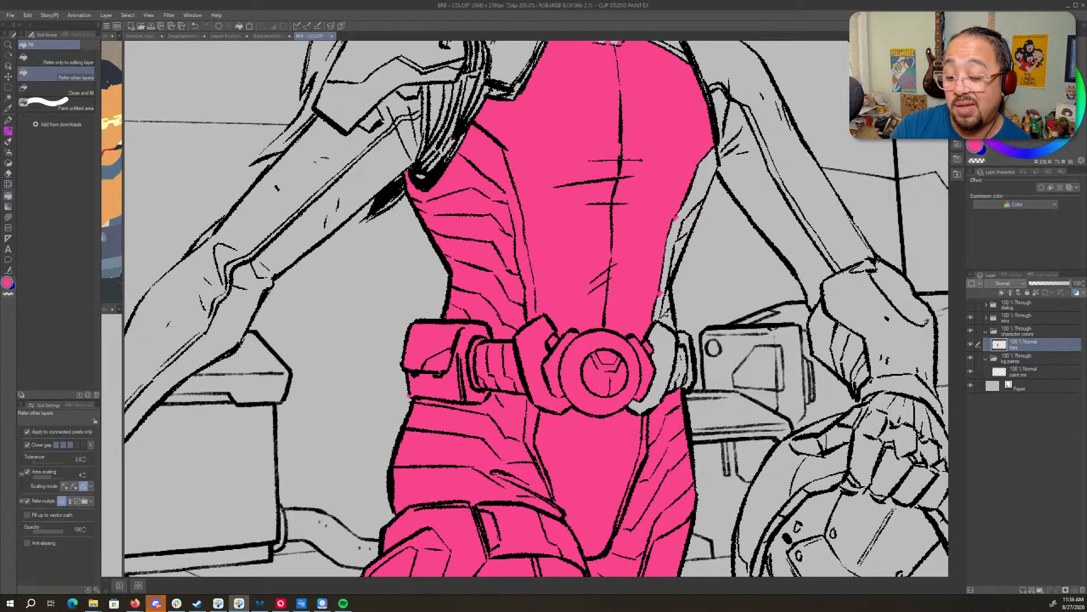
mouse_move(669, 353)
mouse_down()
mouse_move(672, 241)
mouse_move(710, 153)
mouse_move(653, 332)
mouse_move(665, 299)
mouse_move(687, 377)
mouse_move(689, 341)
mouse_move(690, 378)
mouse_move(660, 294)
mouse_move(679, 261)
mouse_up()
key(ctrl+z)
click(686, 338)
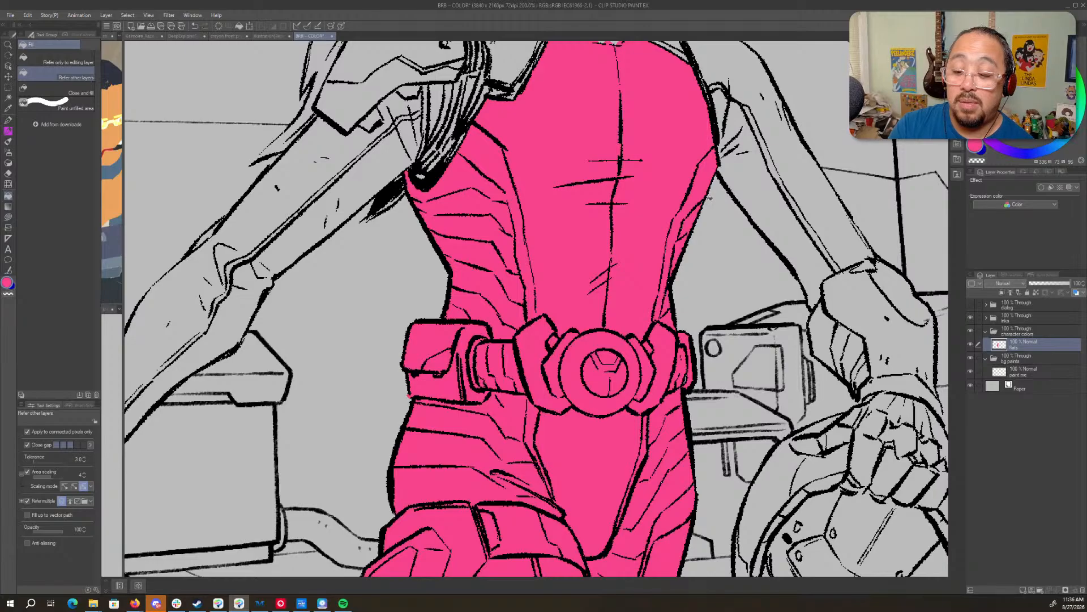
key(period)
mouse_move(715, 213)
mouse_down()
mouse_move(580, 310)
mouse_move(659, 407)
mouse_move(692, 380)
mouse_move(682, 292)
mouse_move(712, 237)
mouse_up()
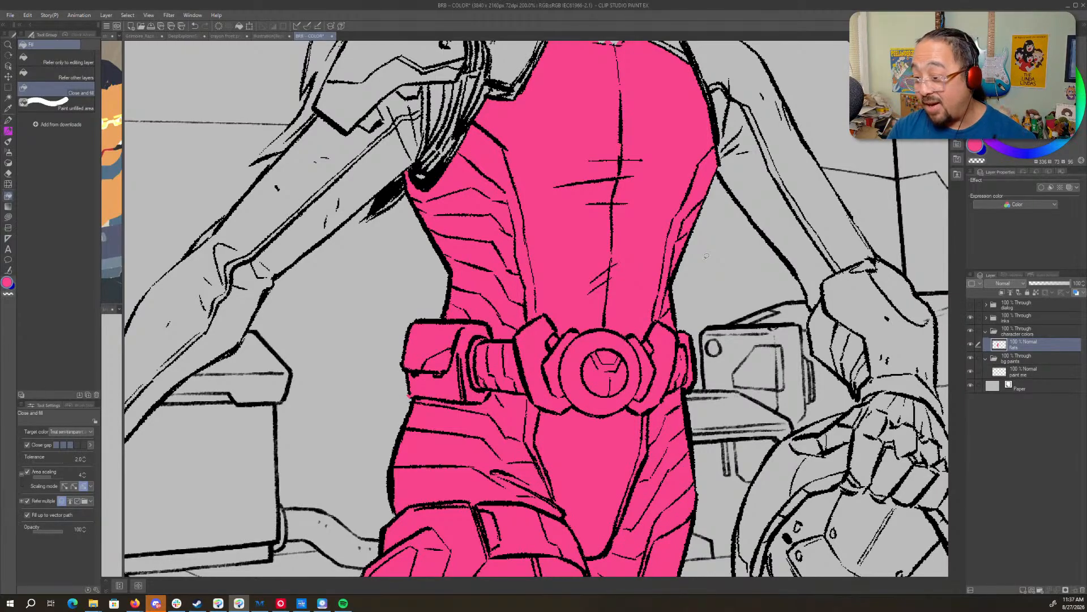
- Fill the part of the leg visible below the sword blade with pink, using the fill that refers to other layers
drag(816, 394, 645, 184)
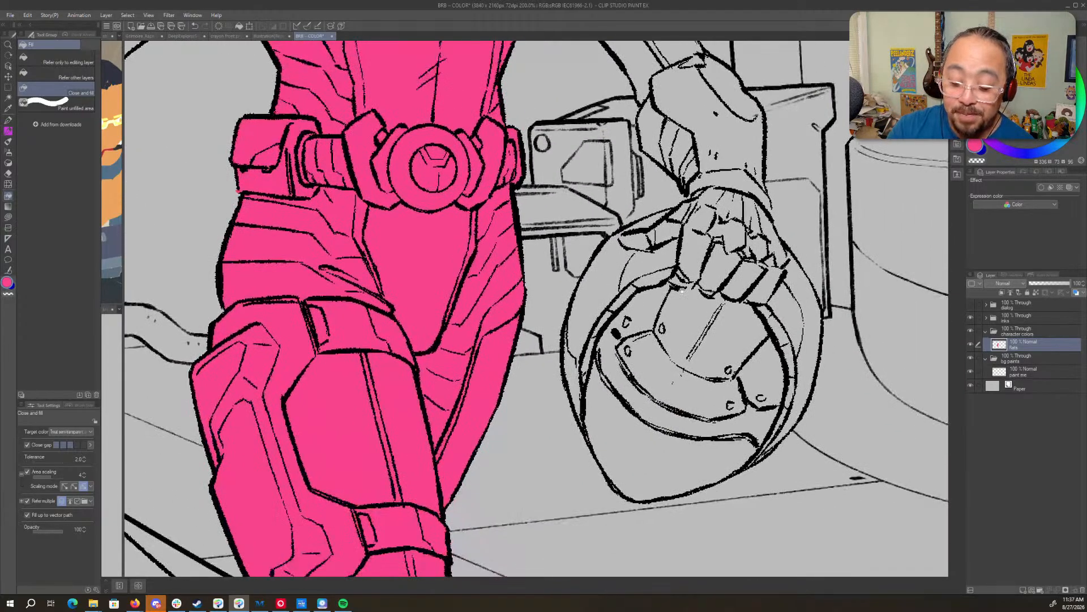
drag(679, 419, 643, 275)
drag(651, 447, 684, 317)
mouse_move(683, 472)
mouse_down()
mouse_move(753, 113)
mouse_move(847, 203)
mouse_up()
key(period)
key(period)
key(period)
click(591, 481)
click(615, 395)
click(577, 405)
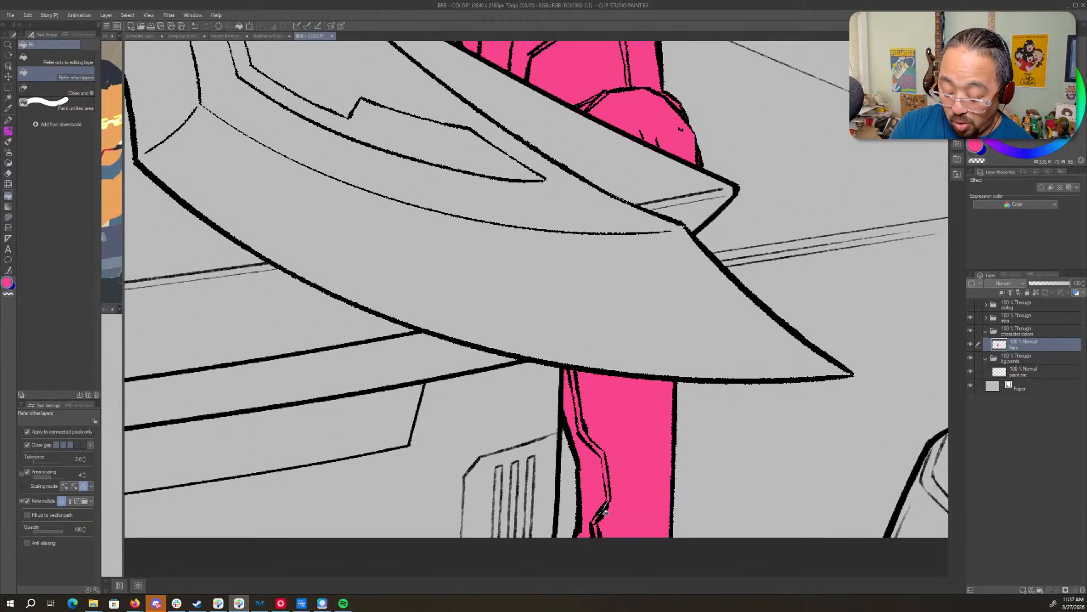
- Go over the leg below the sword blade with Close and fill in pink
key(period)
mouse_move(651, 430)
mouse_down()
mouse_move(573, 373)
mouse_move(570, 503)
mouse_move(611, 571)
mouse_move(649, 489)
mouse_up()
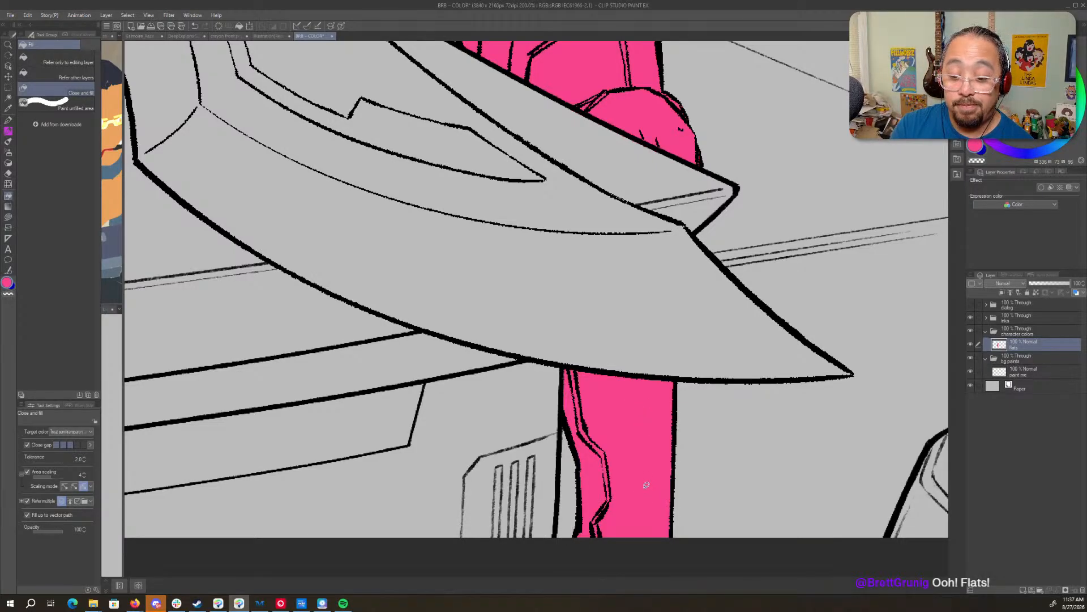
drag(635, 467, 510, 566)
- Fill the lowered arm, gloved hand and held helmet with pink, using the fill that refers to other layers
drag(804, 68, 664, 434)
drag(713, 353, 706, 381)
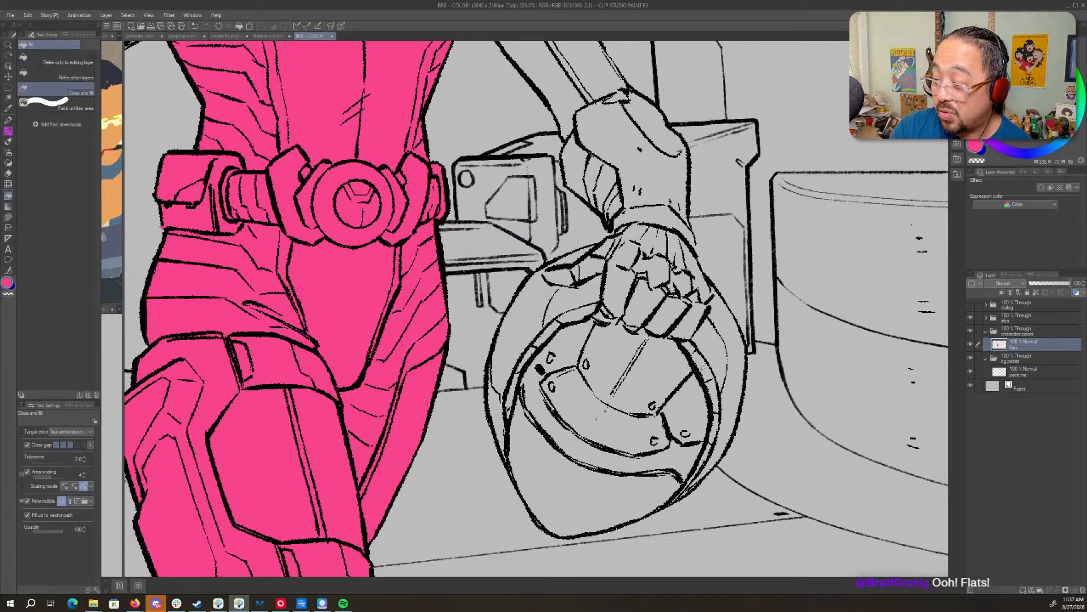
drag(699, 364, 695, 401)
key(g)
key(g)
key(g)
mouse_move(571, 195)
mouse_down()
mouse_move(638, 261)
mouse_move(615, 249)
mouse_up()
mouse_move(646, 171)
mouse_down()
mouse_move(600, 117)
mouse_move(568, 141)
mouse_up()
mouse_move(635, 174)
mouse_down()
mouse_move(661, 288)
mouse_move(621, 374)
mouse_move(626, 282)
mouse_move(618, 301)
mouse_move(542, 343)
mouse_move(542, 394)
mouse_move(562, 297)
mouse_up()
mouse_move(664, 279)
mouse_down()
mouse_move(711, 396)
mouse_move(709, 473)
mouse_move(546, 464)
mouse_move(499, 447)
mouse_move(674, 363)
mouse_move(563, 441)
mouse_up()
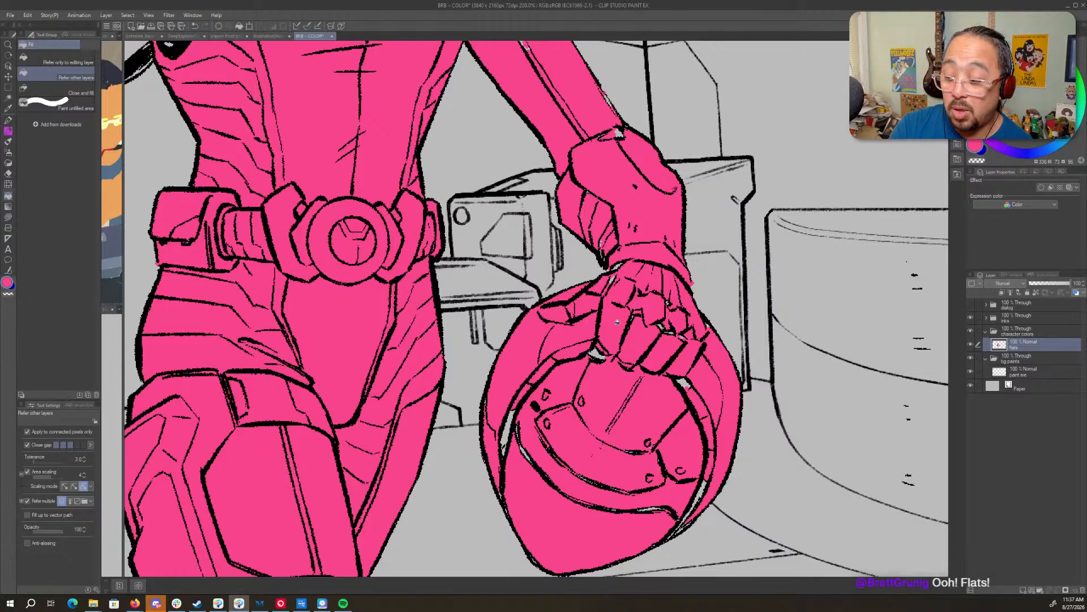
drag(688, 340, 709, 306)
- Close the small unpainted gaps between the fingers and around the helmet rim with Close and fill
key(period)
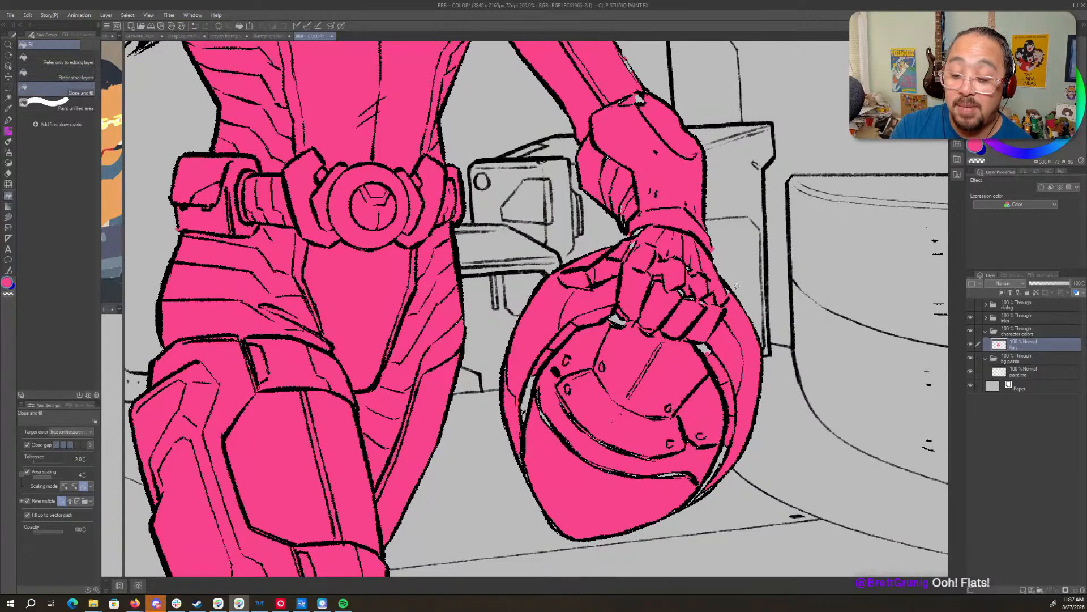
mouse_move(515, 336)
mouse_down()
mouse_move(502, 397)
mouse_move(530, 504)
mouse_up()
mouse_move(585, 537)
mouse_down()
mouse_move(698, 507)
mouse_move(732, 467)
mouse_move(750, 401)
mouse_move(747, 325)
mouse_up()
- Go over the edge of the far thigh with Close and fill in pink
drag(467, 312, 649, 343)
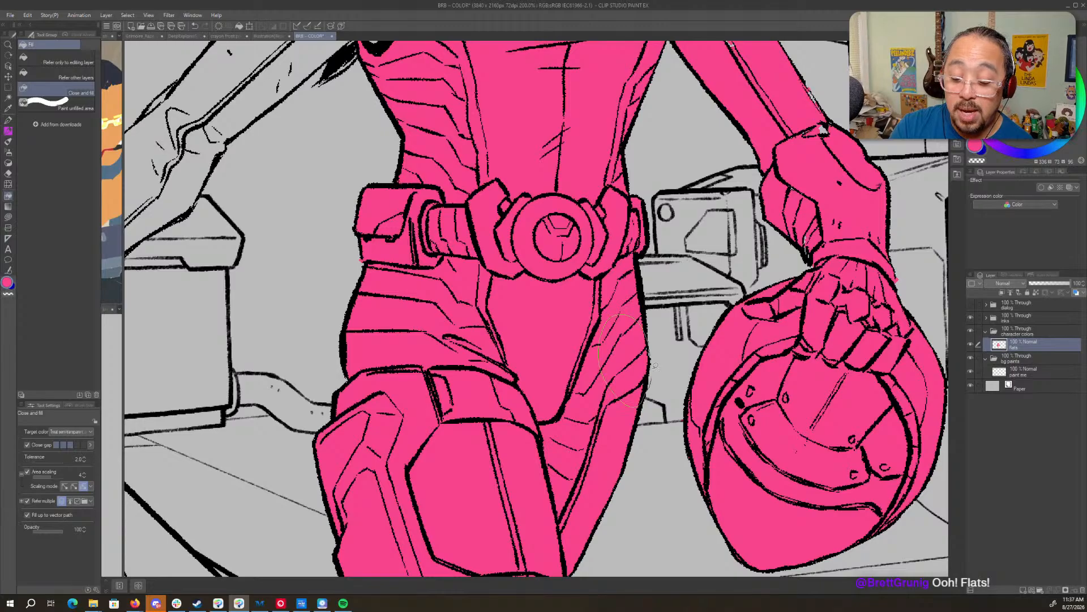
mouse_move(668, 474)
mouse_down()
mouse_move(706, 325)
mouse_move(599, 408)
mouse_up()
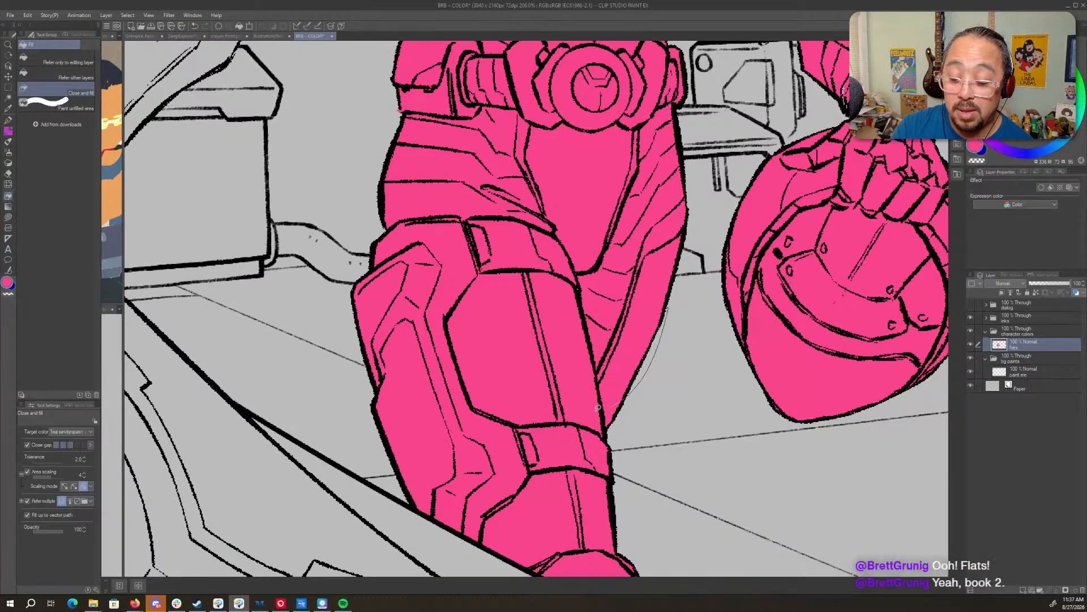
drag(734, 348, 740, 286)
drag(611, 429, 571, 329)
- Go over the glove cuff and forearm of the helmet-holding arm with Close and fill
drag(744, 313, 719, 407)
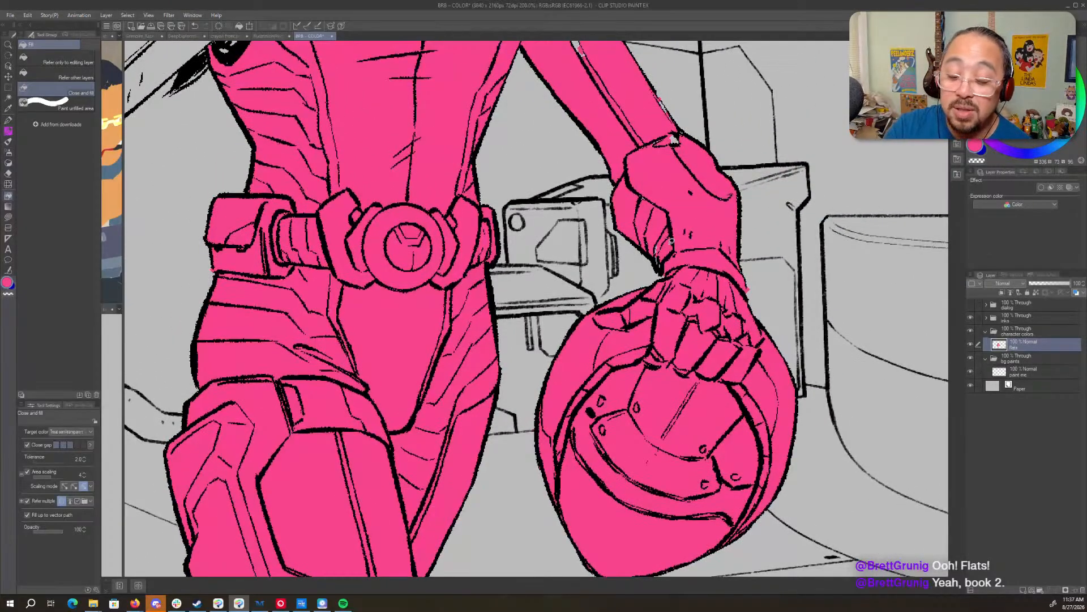
drag(646, 253, 652, 261)
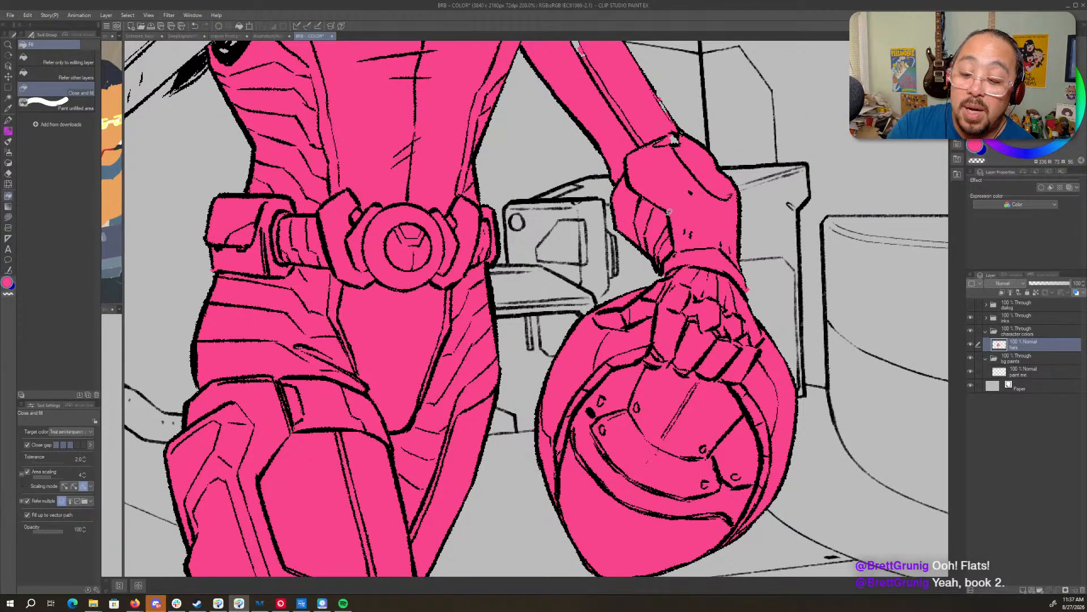
drag(665, 200, 630, 294)
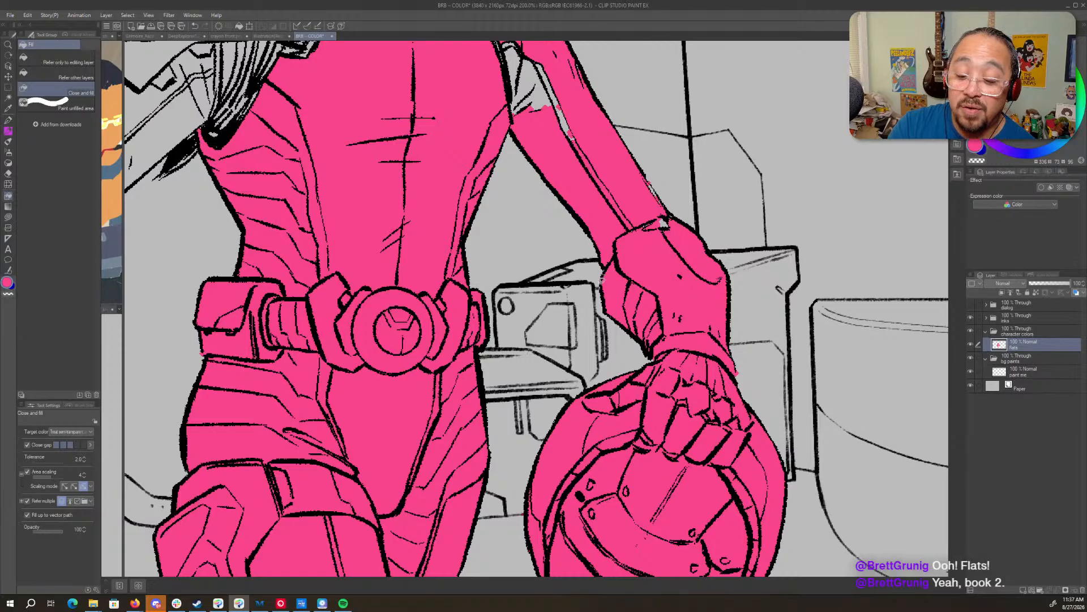
drag(604, 275, 621, 302)
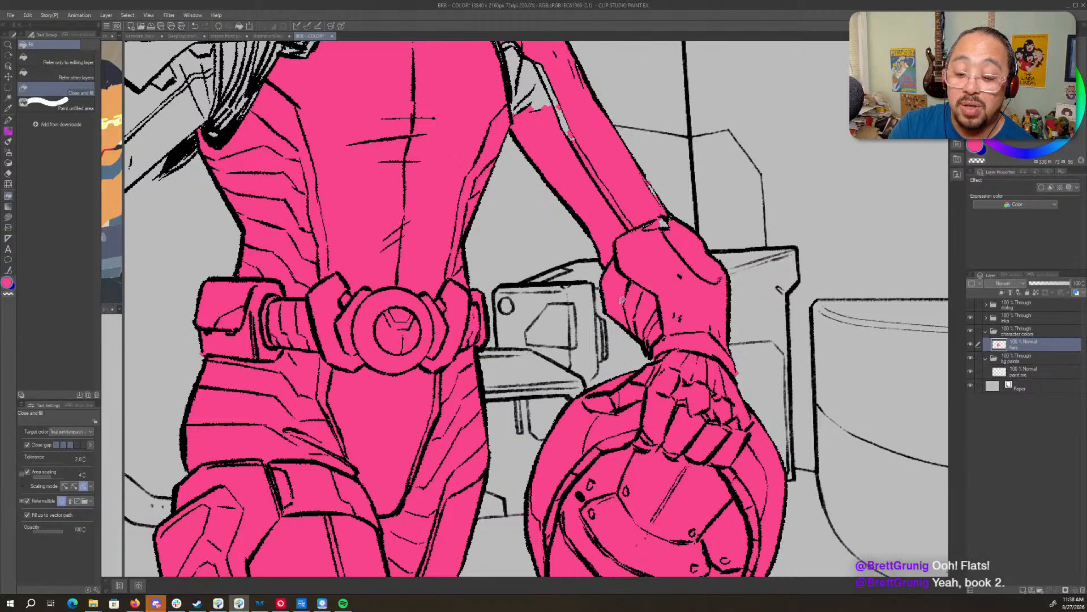
drag(669, 212, 651, 291)
- Paint the unfilled patch inside the upper arm by the armpit pink with the Real G-Pen
key(p)
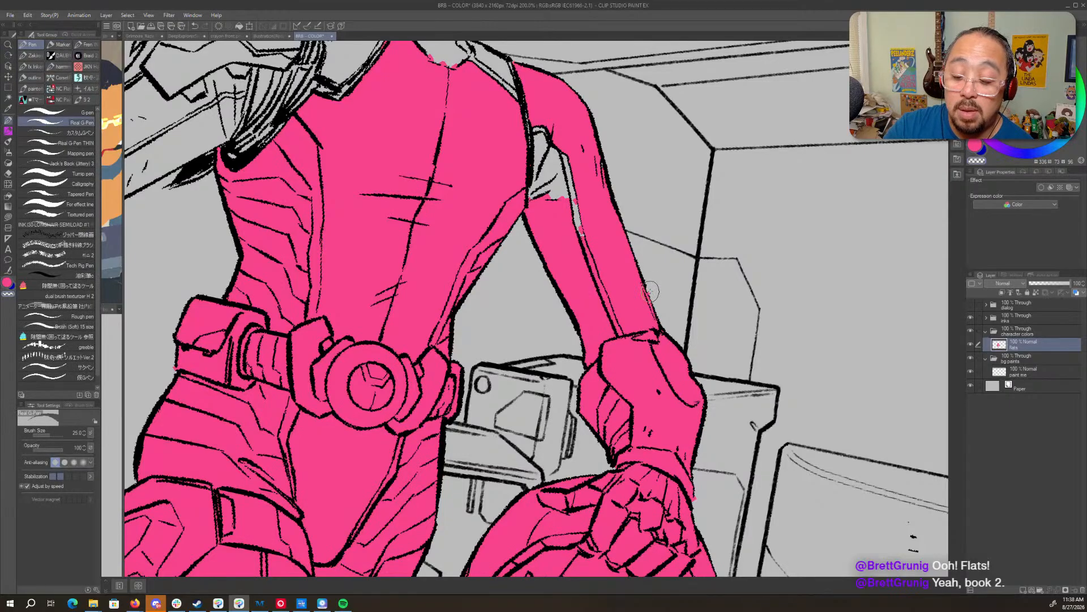
key(c)
mouse_move(574, 164)
mouse_down()
mouse_move(592, 238)
mouse_move(538, 169)
mouse_up()
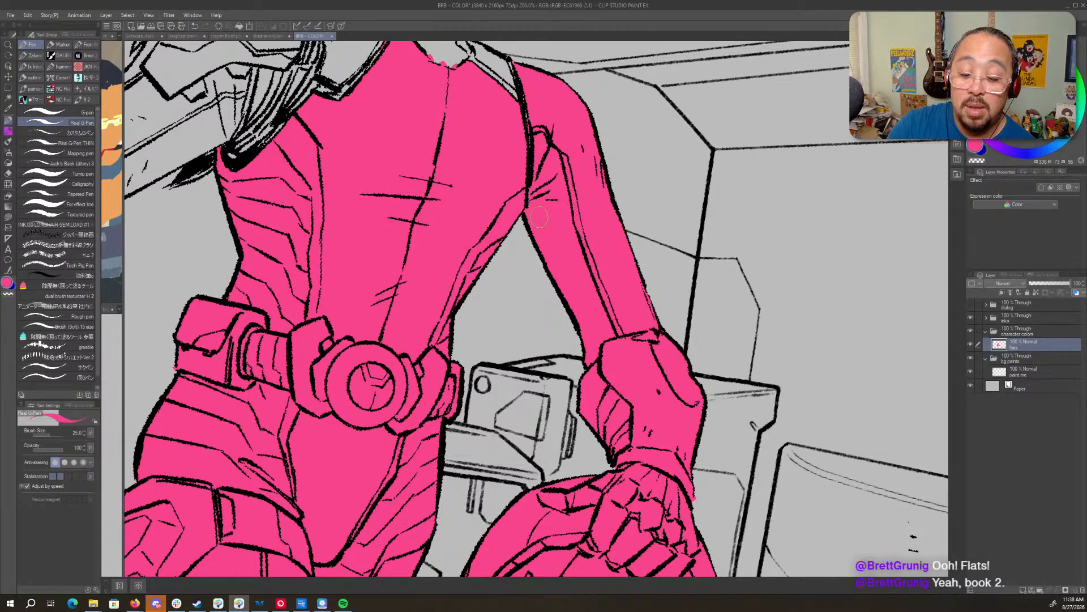
drag(692, 392, 735, 202)
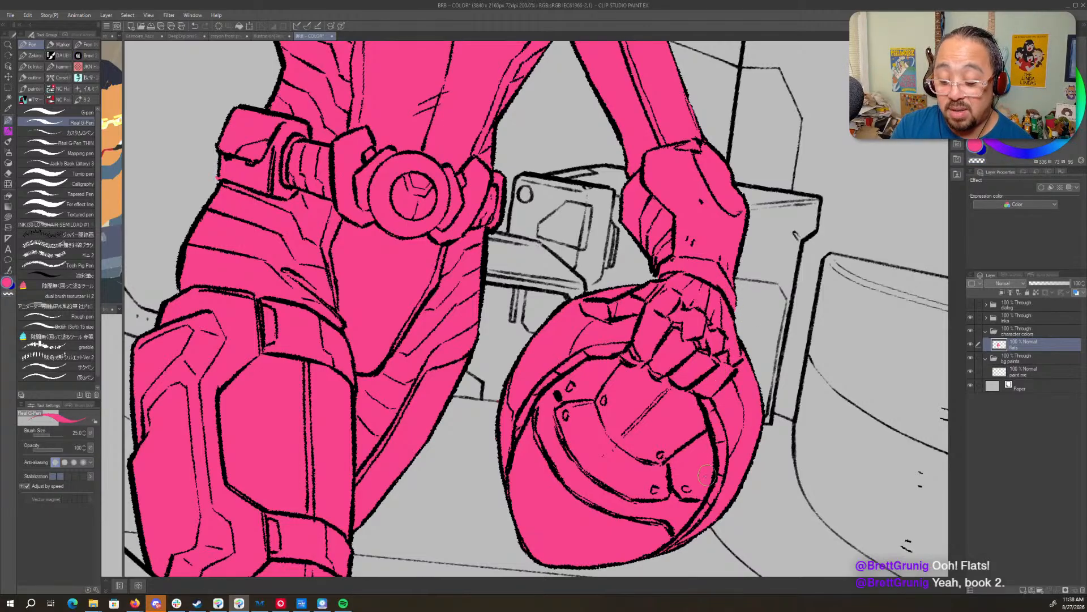
mouse_move(701, 541)
mouse_down()
mouse_move(781, 433)
mouse_move(713, 403)
mouse_up()
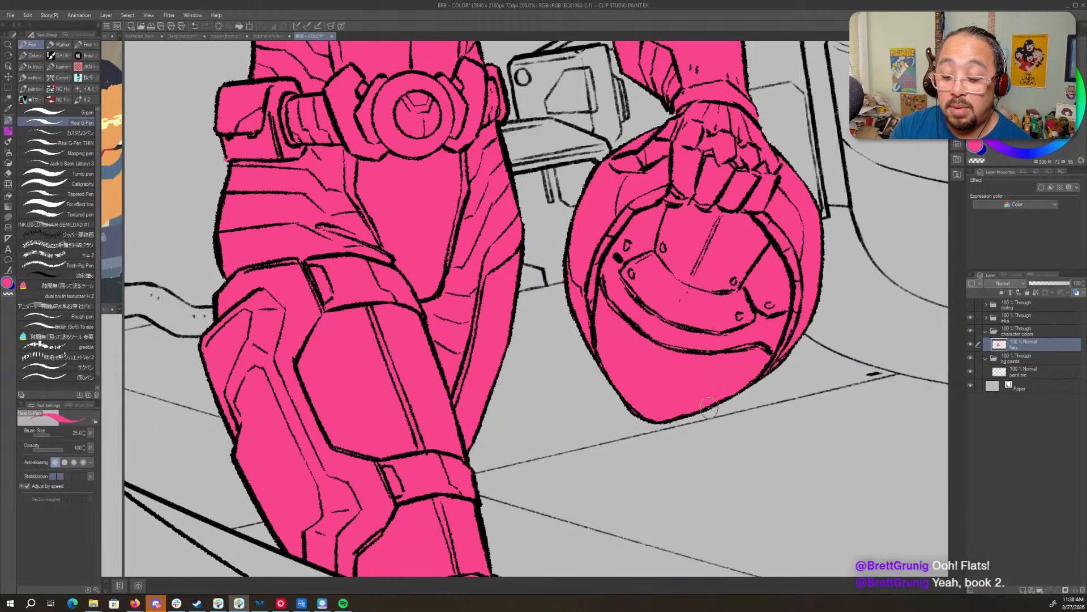
mouse_move(629, 184)
mouse_down()
mouse_move(658, 322)
mouse_move(753, 389)
mouse_up()
- Fill the sword-holding hand, its forearm and the outer upper arm with pink, using the fill that refers to other layers
key(shift+space)
drag(833, 275, 844, 306)
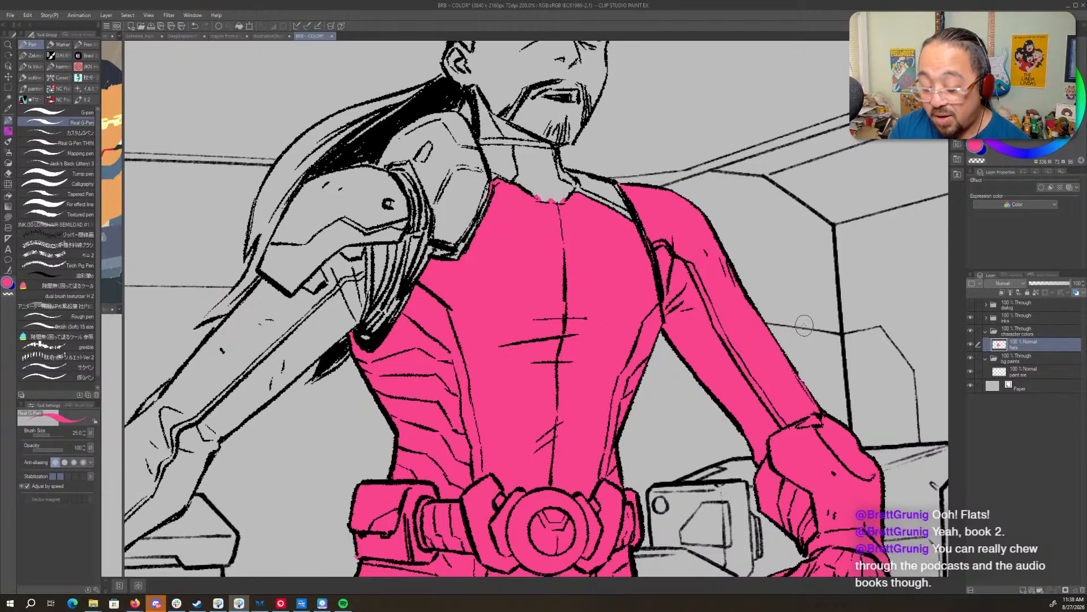
drag(434, 410, 692, 382)
drag(351, 560, 636, 293)
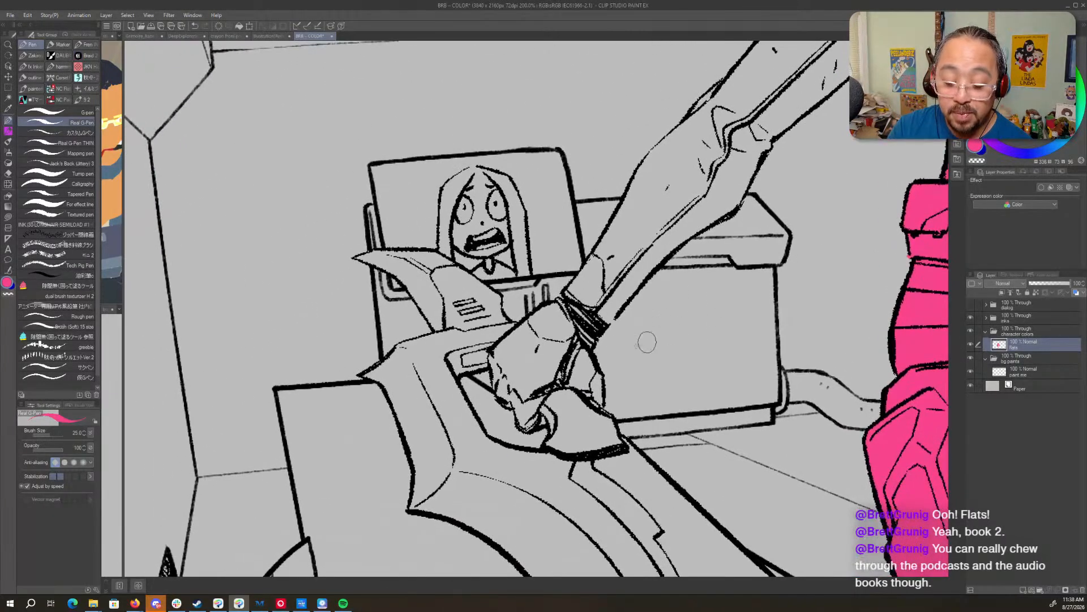
key(g)
mouse_move(568, 353)
mouse_down()
mouse_move(535, 365)
mouse_move(734, 130)
mouse_move(709, 210)
mouse_move(662, 243)
mouse_move(739, 187)
mouse_move(783, 315)
mouse_up()
- Erase the pink spilling outside the sword arm's outline near the elbow and wrist, using the Real G-Pen with transparent colour
key(p)
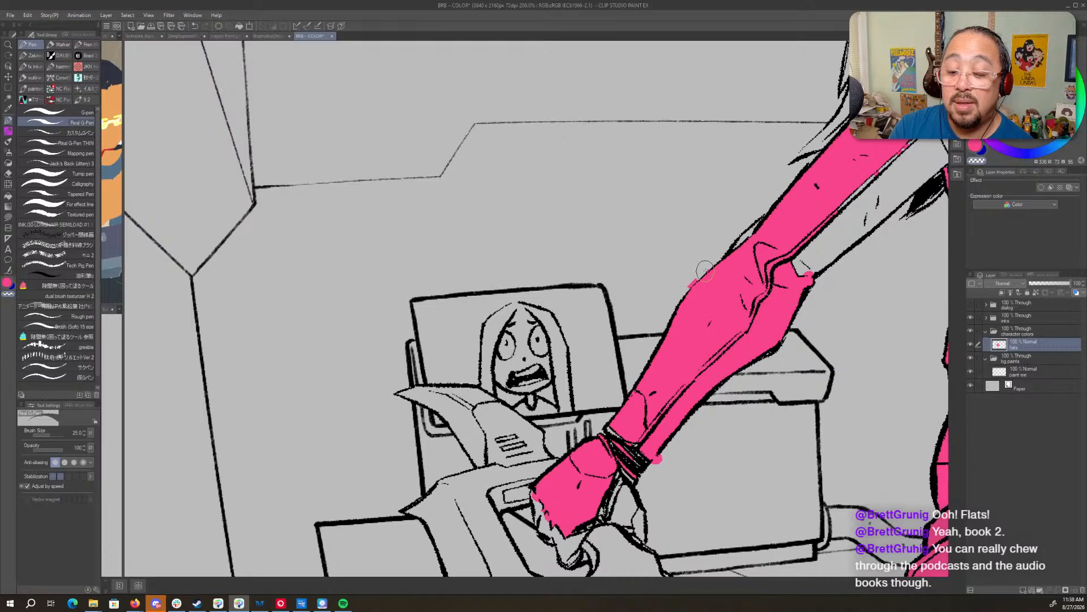
drag(707, 271, 687, 290)
key(c)
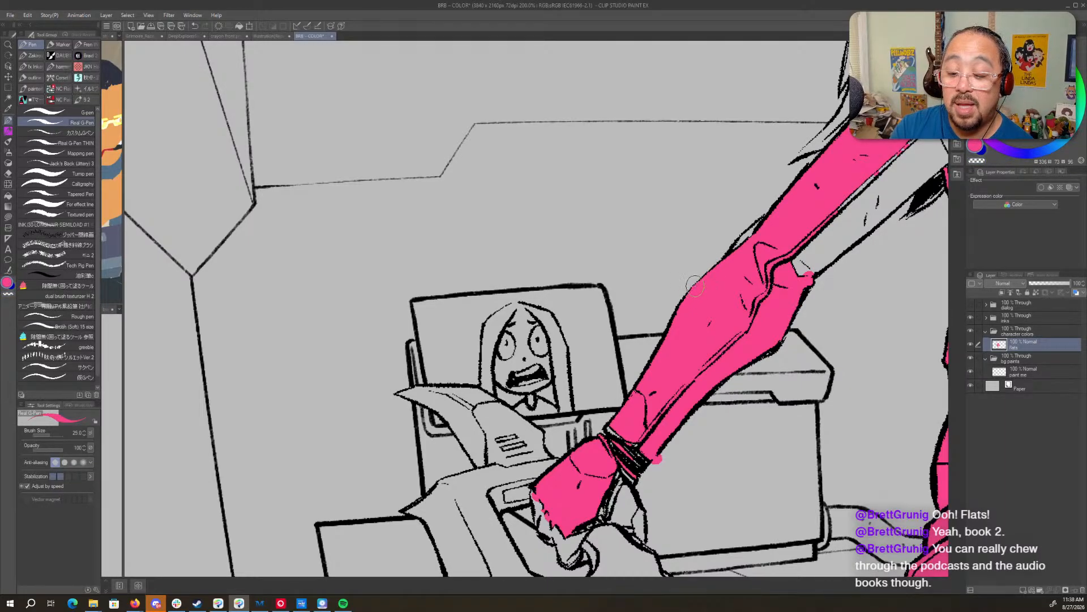
key(c)
drag(662, 453, 658, 469)
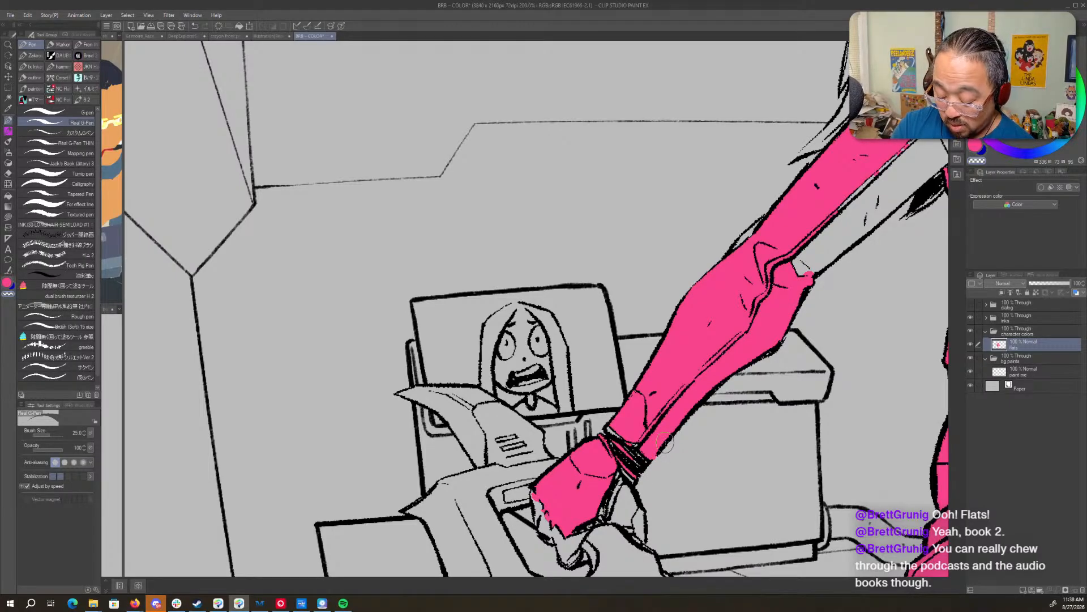
- Go over the sword arm's forearm with Close and fill in pink
key(g)
key(g)
mouse_move(656, 390)
mouse_down()
mouse_move(647, 384)
mouse_move(676, 388)
mouse_move(651, 418)
mouse_up()
mouse_move(673, 380)
mouse_down()
mouse_move(680, 403)
mouse_move(670, 389)
mouse_up()
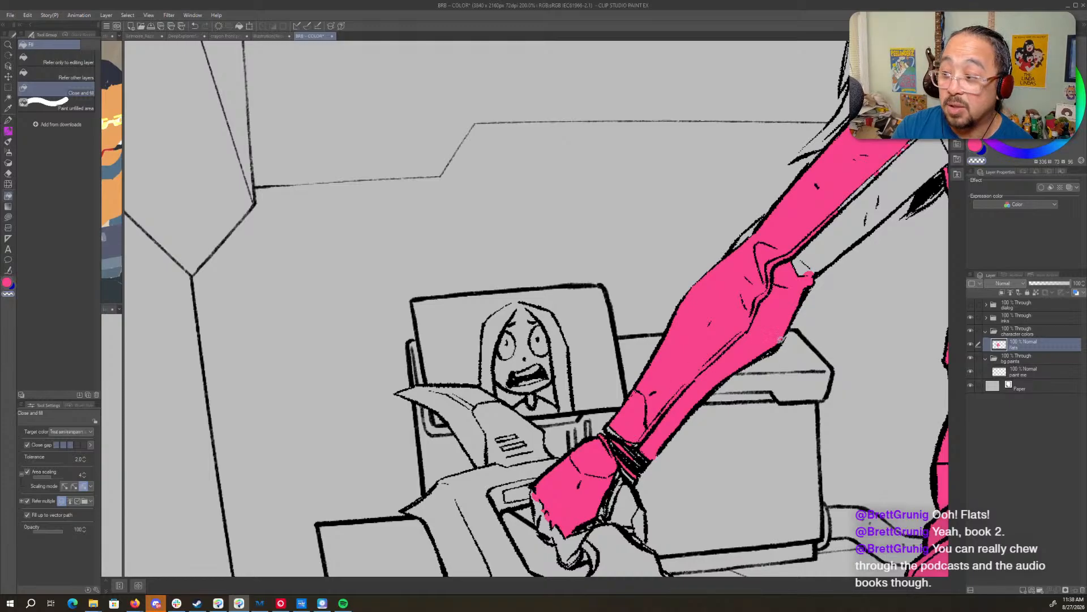
- Touch up the underside edge of the sword arm's forearm with the Real G-Pen, using transparent colour and pink
key(p)
drag(780, 339, 734, 390)
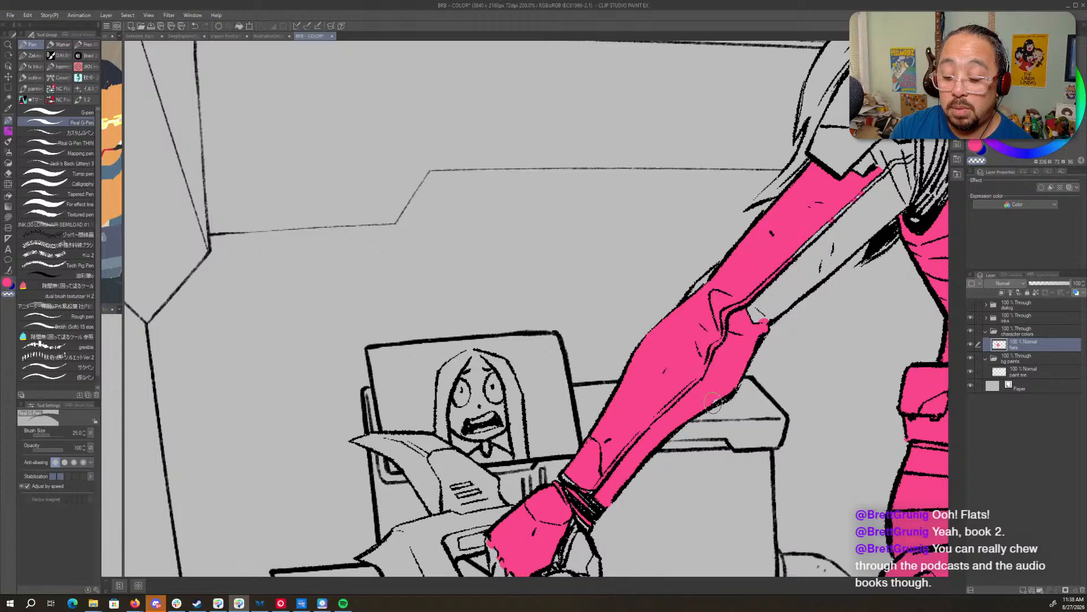
key(c)
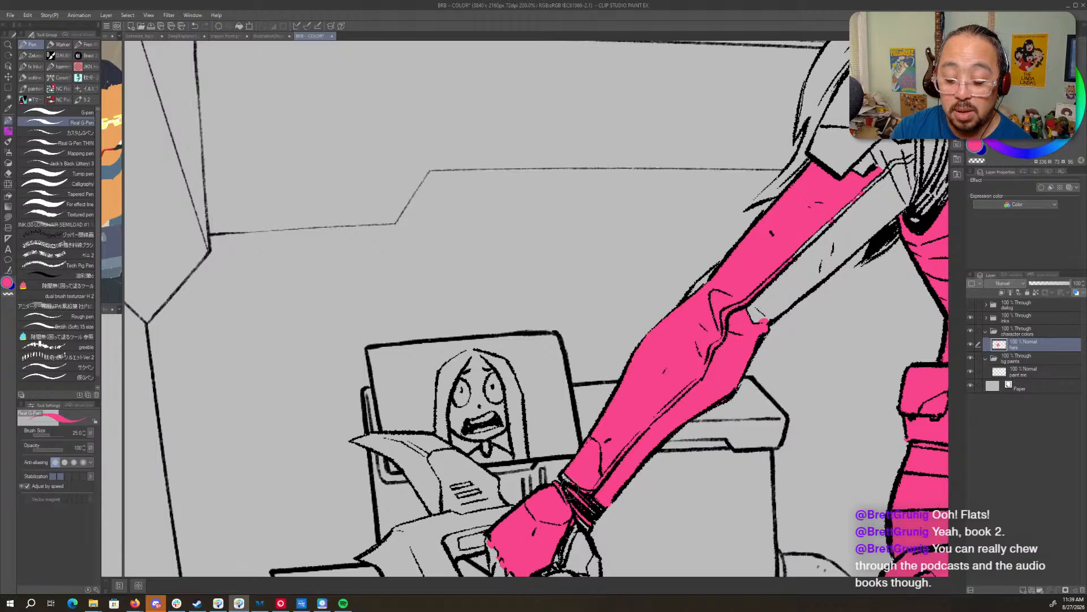
drag(625, 462, 751, 280)
mouse_move(715, 340)
mouse_down()
mouse_move(682, 397)
mouse_move(680, 363)
mouse_up()
- Fill the rest of the sword arm's upper arm, the strap folds and the shoulder armour with pink, referring to other layers
mouse_move(838, 105)
mouse_down()
mouse_move(650, 250)
mouse_move(560, 365)
mouse_move(642, 397)
mouse_up()
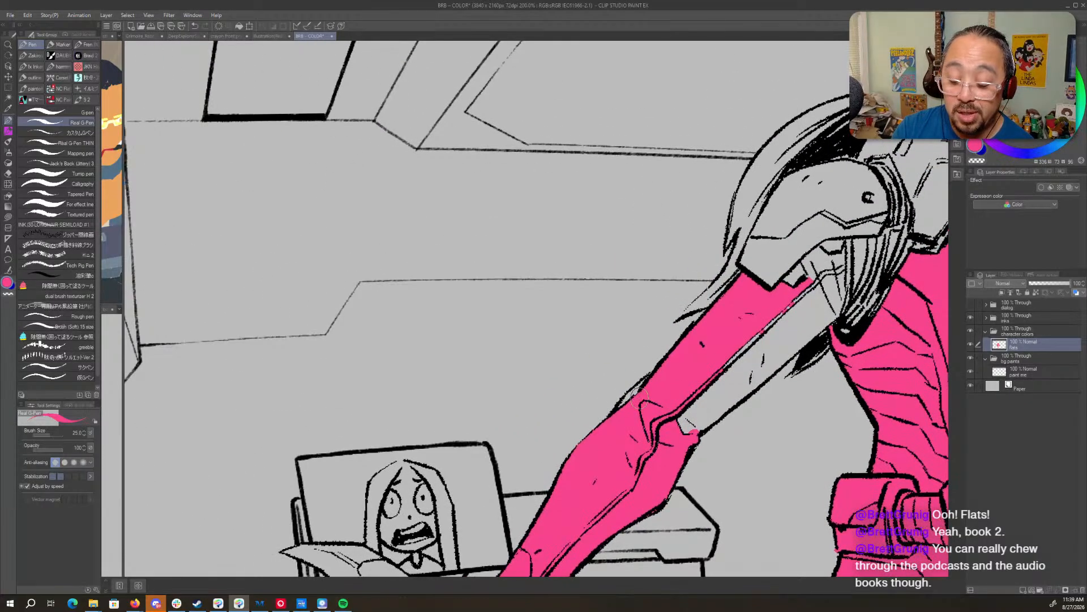
key(g)
mouse_move(722, 391)
mouse_down()
mouse_move(880, 253)
mouse_move(887, 193)
mouse_move(792, 244)
mouse_move(837, 243)
mouse_move(803, 272)
mouse_move(888, 246)
mouse_up()
click(828, 275)
mouse_move(809, 311)
mouse_down()
mouse_move(640, 366)
mouse_move(603, 395)
mouse_up()
mouse_move(736, 287)
mouse_down()
mouse_move(719, 219)
mouse_move(684, 247)
mouse_move(735, 210)
mouse_up()
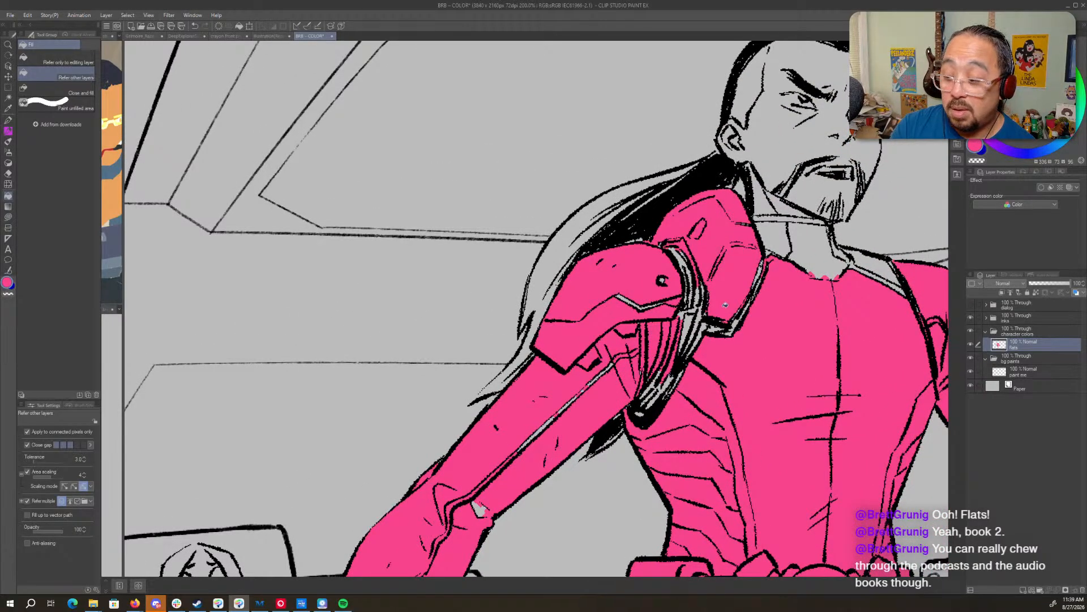
- Fill the face, goatee, neck and collar with pink, using the fill that refers to other layers
mouse_move(726, 304)
mouse_down()
mouse_move(764, 316)
mouse_move(625, 427)
mouse_up()
click(689, 214)
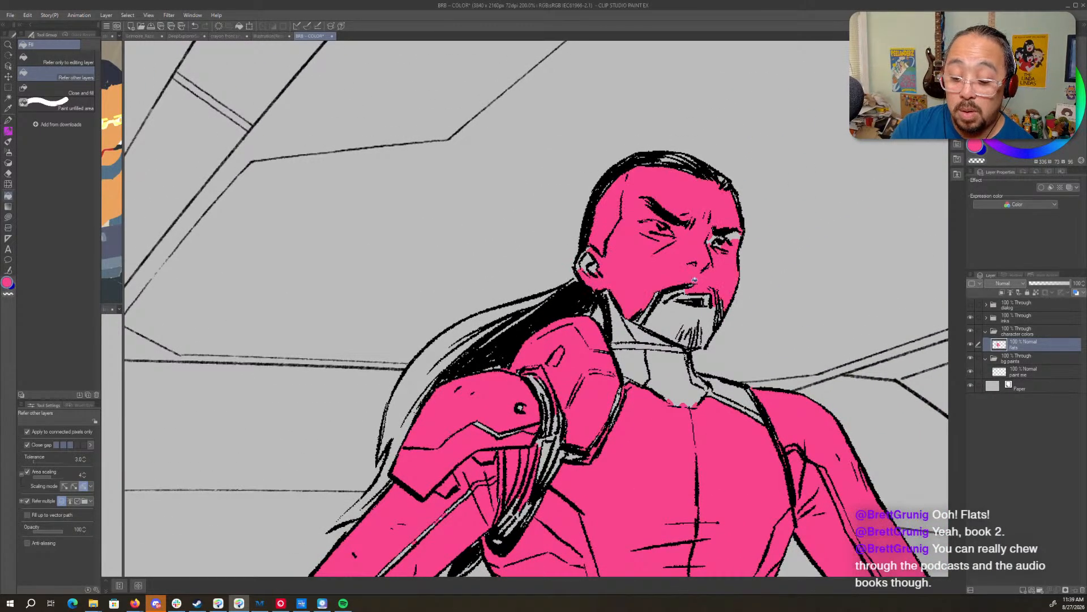
drag(688, 312, 677, 383)
drag(629, 317, 652, 337)
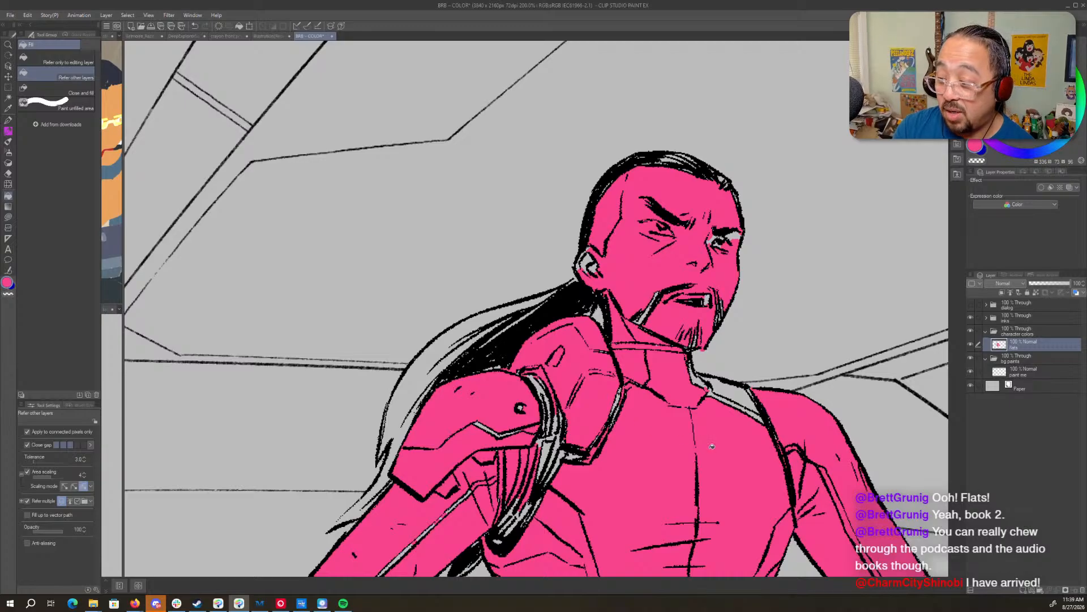
click(746, 407)
click(700, 384)
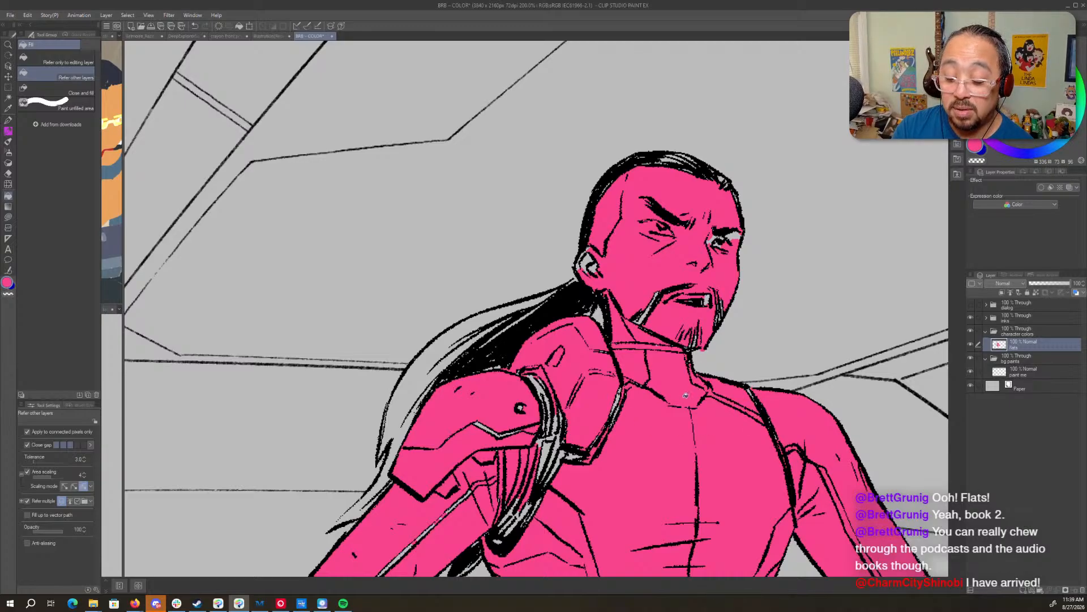
- Paint the remaining eye gap pink with the Real G-Pen, and cover the hair highlights and ear with Close and fill
key(p)
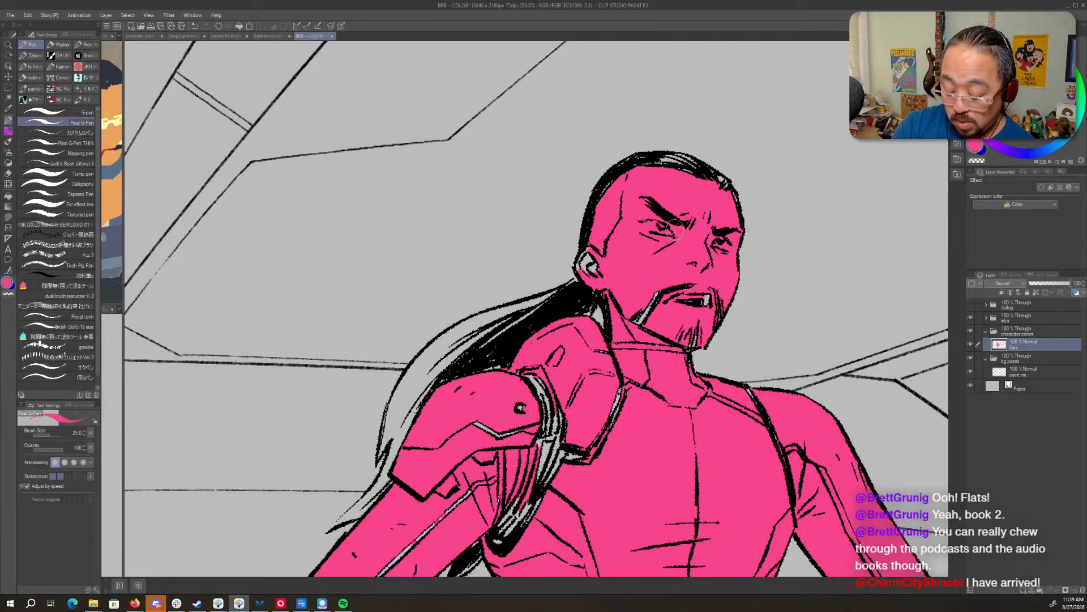
key(g)
key(g)
mouse_move(743, 210)
mouse_down()
mouse_move(635, 123)
mouse_move(731, 218)
mouse_move(589, 276)
mouse_move(622, 240)
mouse_up()
drag(613, 213, 588, 214)
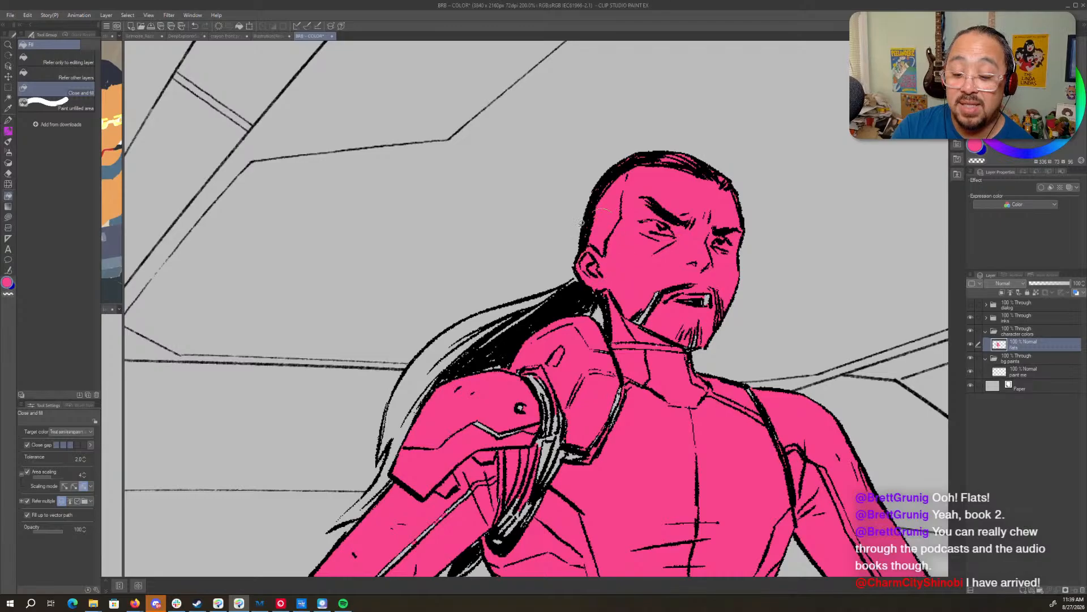
- Fill the gaps around the moustache and shoulder straps with Close and fill, and clean the pink spill off the background line at the far shoulder
mouse_move(682, 258)
mouse_down()
mouse_move(698, 333)
mouse_move(715, 284)
mouse_move(677, 354)
mouse_move(699, 366)
mouse_up()
mouse_move(648, 399)
mouse_down()
mouse_move(647, 361)
mouse_move(577, 364)
mouse_move(492, 348)
mouse_move(428, 374)
mouse_move(421, 474)
mouse_move(440, 530)
mouse_move(498, 539)
mouse_move(630, 462)
mouse_move(641, 389)
mouse_up()
mouse_move(787, 427)
mouse_down()
mouse_move(708, 340)
mouse_move(716, 330)
mouse_move(699, 370)
mouse_up()
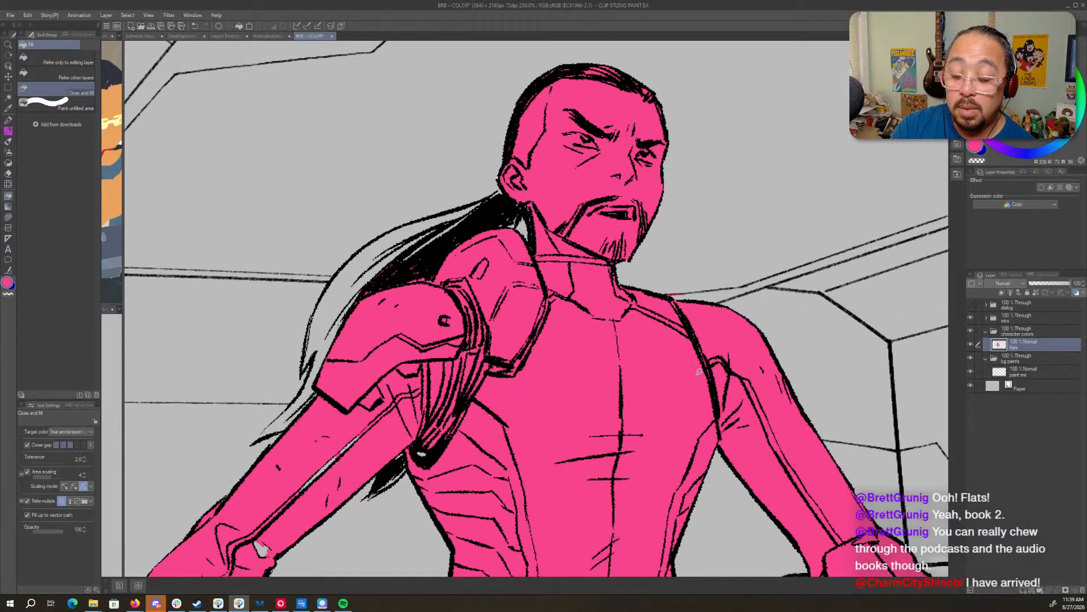
key(p)
drag(667, 299, 684, 320)
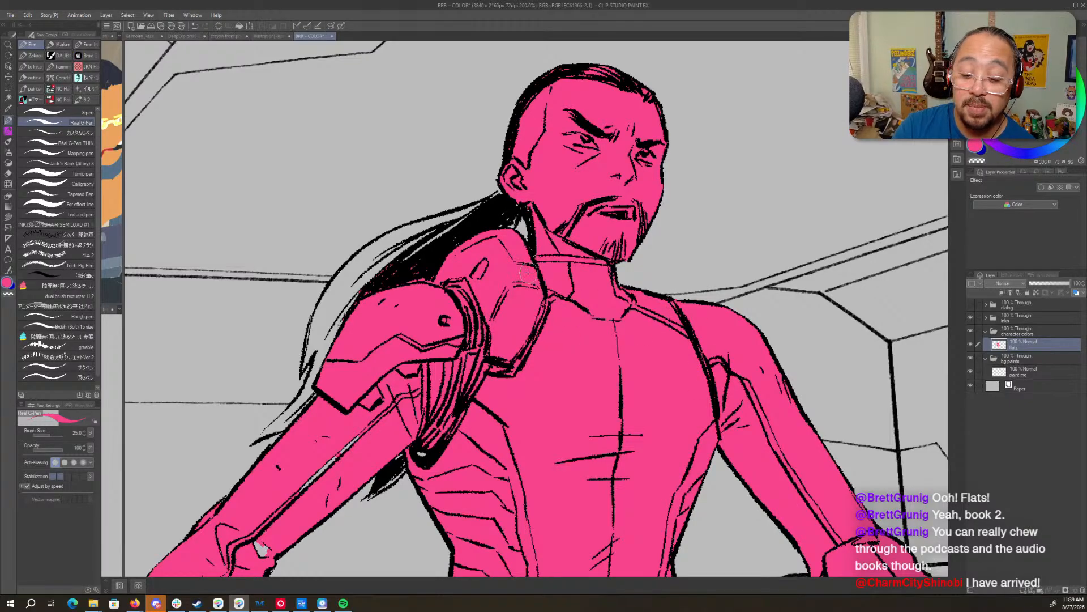
- Lasso-fill the base of the ponytail with pink, and fill its outer strands using the fill that refers to other layers
drag(507, 392, 694, 368)
key(u)
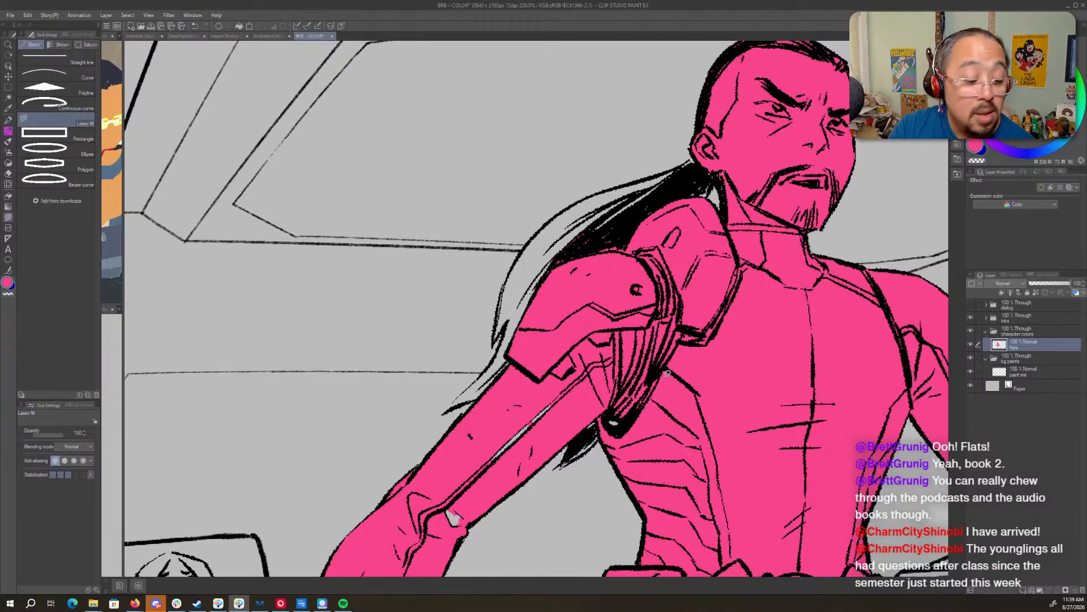
drag(657, 270, 683, 312)
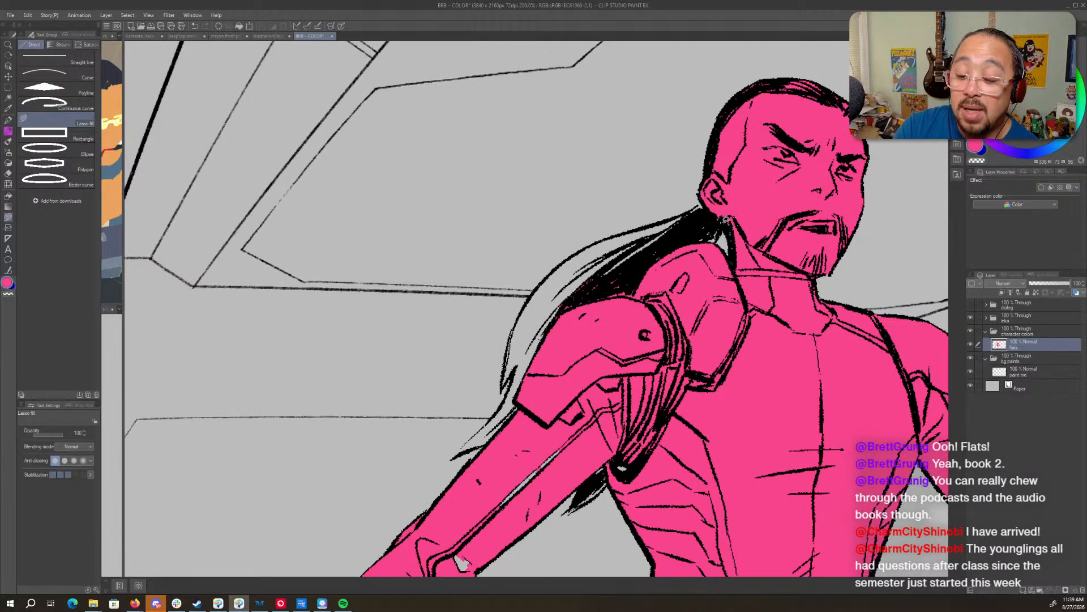
mouse_move(691, 227)
mouse_down()
mouse_move(754, 221)
mouse_move(725, 222)
mouse_up()
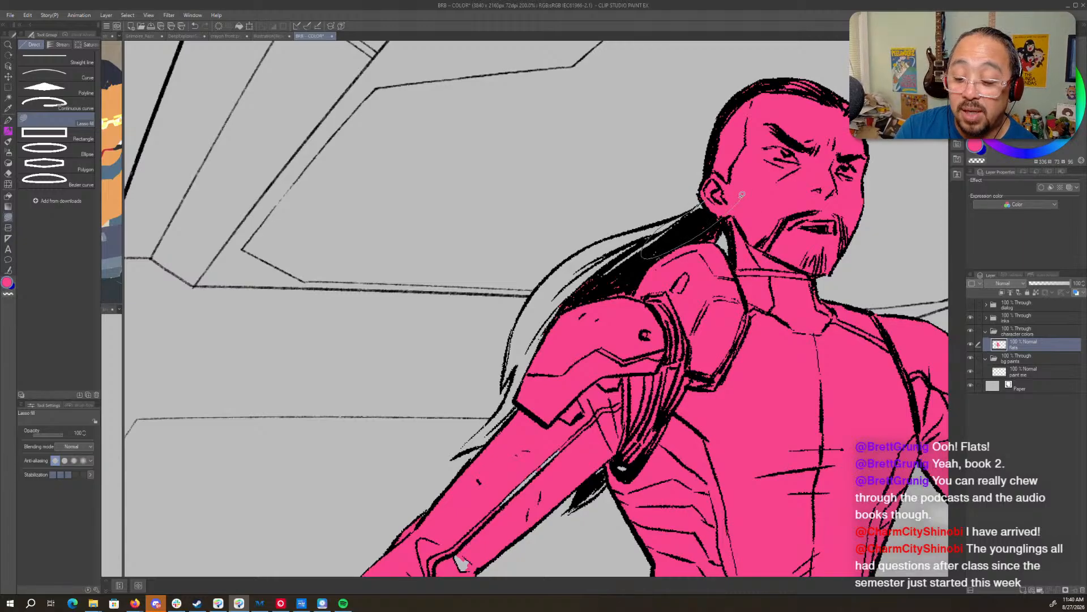
key(g)
click(613, 250)
click(505, 412)
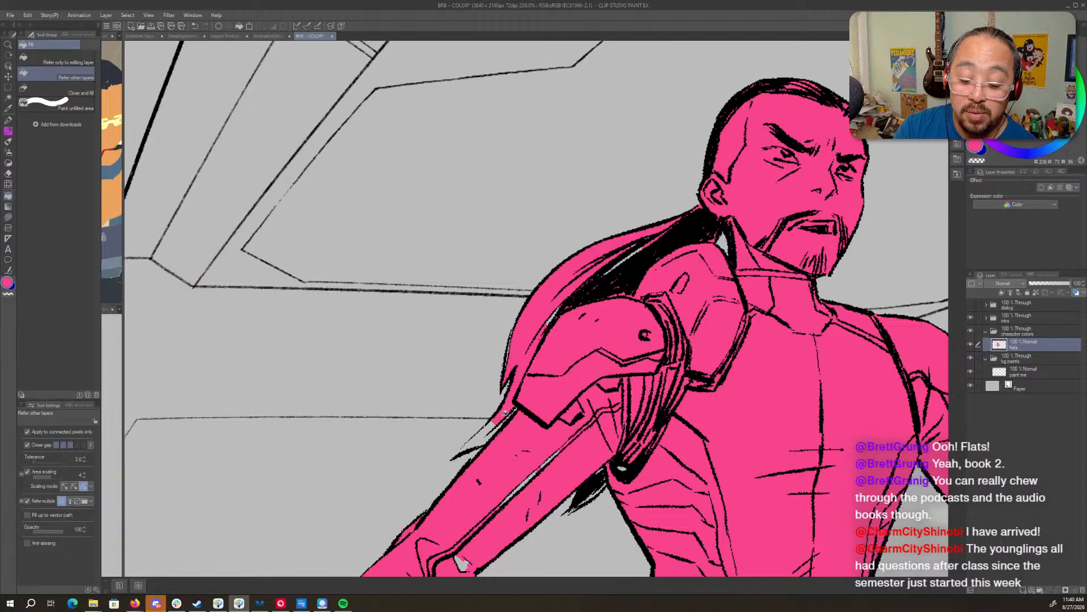
- Lasso-fill the pointed ponytail strands hanging below the shoulder armour, behind the upper arm, with pink
key(u)
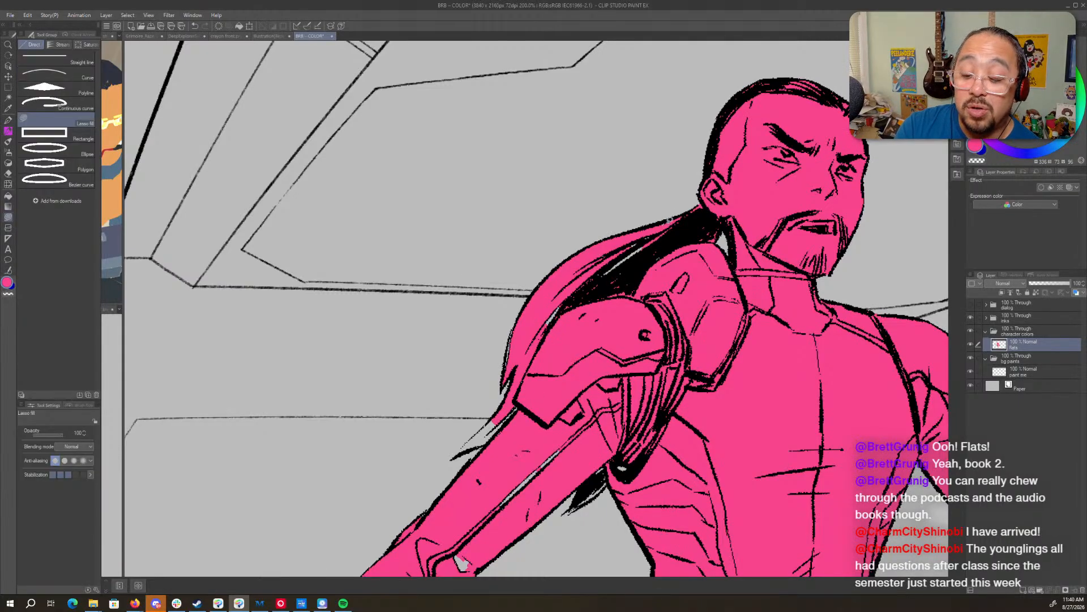
mouse_move(592, 254)
mouse_down()
mouse_move(688, 245)
mouse_move(682, 238)
mouse_up()
mouse_move(606, 300)
mouse_down()
mouse_move(718, 284)
mouse_move(663, 262)
mouse_up()
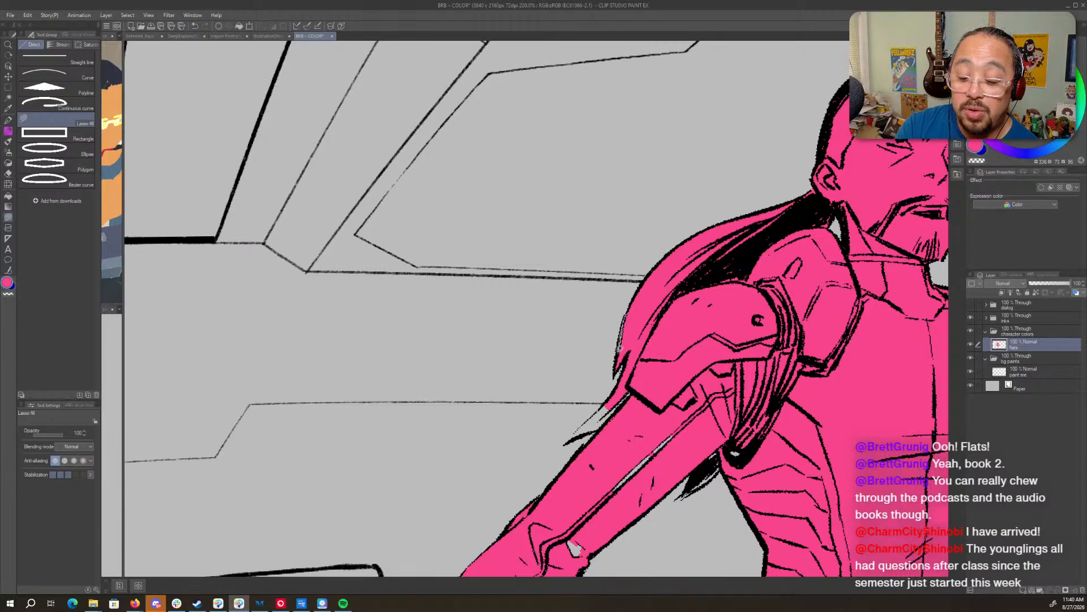
drag(642, 326, 651, 311)
key(r)
mouse_move(628, 400)
mouse_down()
mouse_move(656, 364)
mouse_move(667, 321)
mouse_up()
key(u)
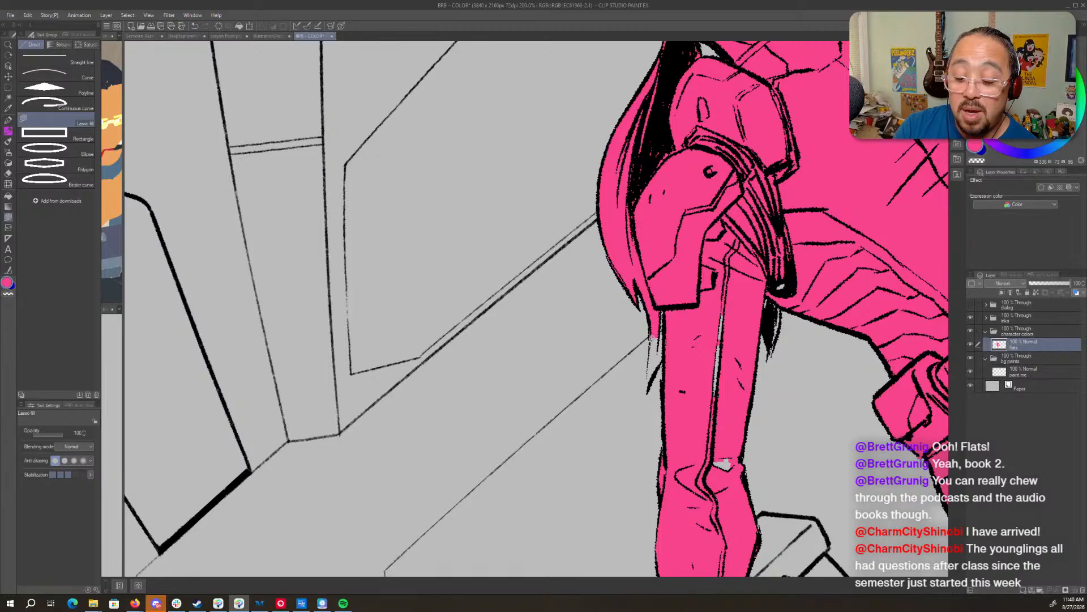
drag(660, 365, 682, 283)
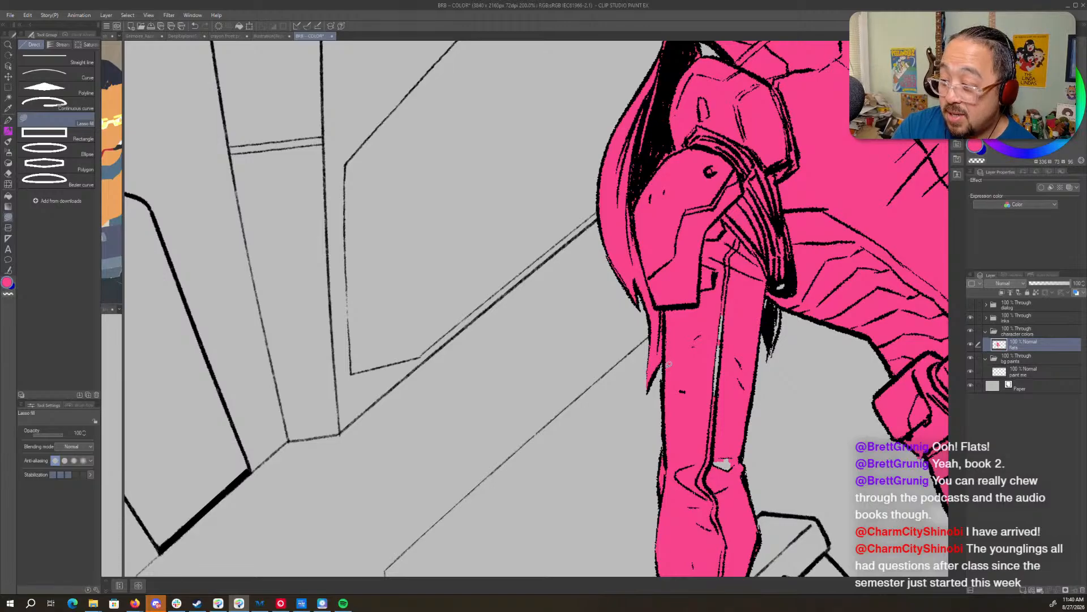
drag(672, 378, 666, 329)
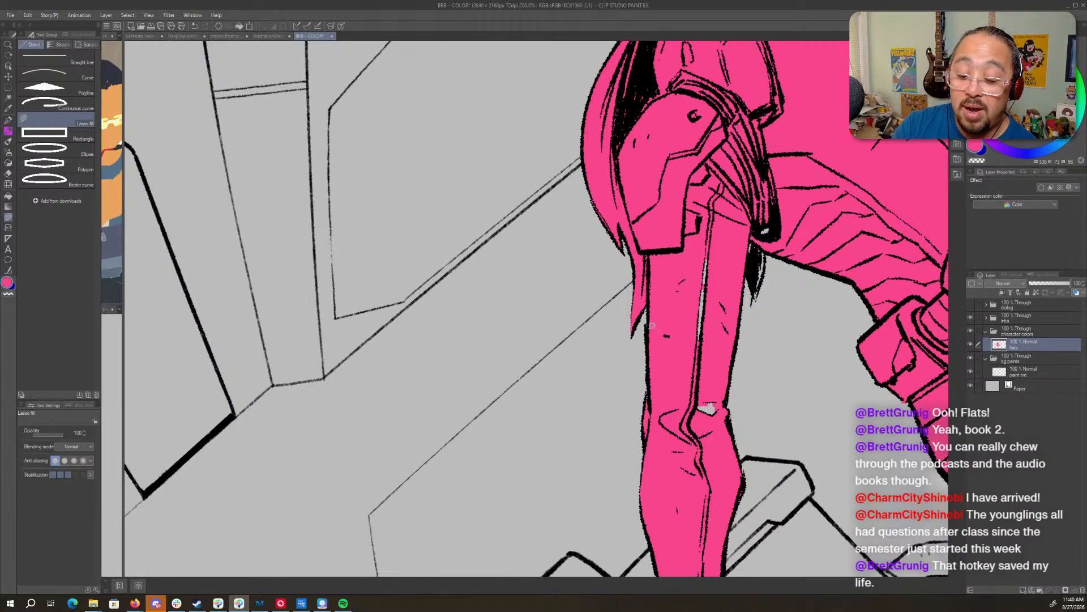
- Lasso-fill the unpainted gaps at the elbow and along the seam of the sword arm with pink
drag(658, 391, 655, 389)
mouse_move(719, 301)
mouse_down()
mouse_move(683, 357)
mouse_move(724, 402)
mouse_move(714, 362)
mouse_up()
drag(661, 437, 718, 487)
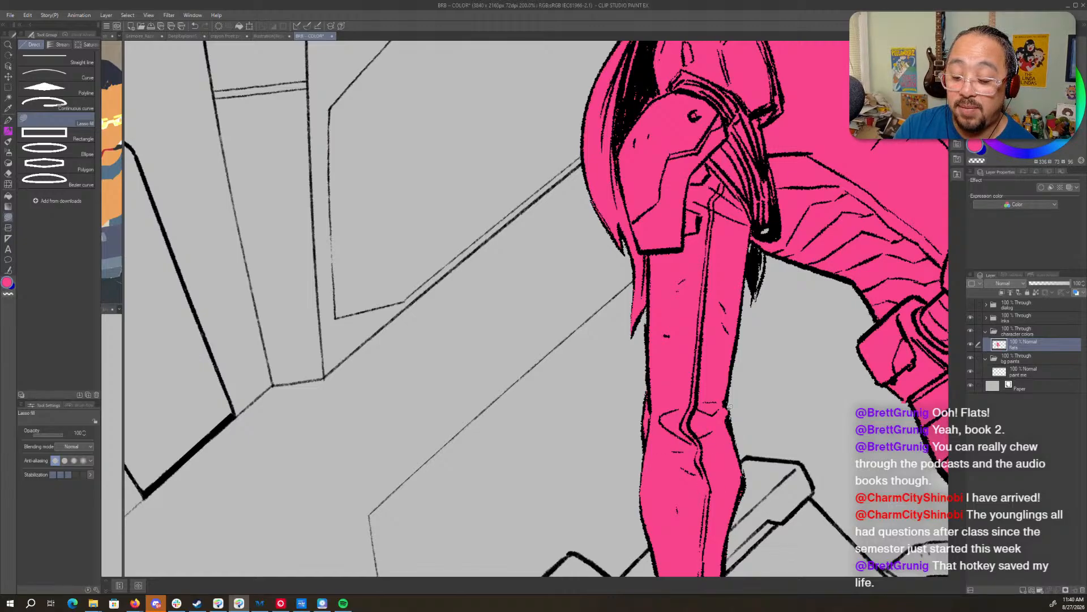
drag(727, 405, 681, 509)
mouse_move(754, 305)
mouse_down()
mouse_move(709, 302)
mouse_move(669, 321)
mouse_up()
mouse_move(668, 266)
mouse_down()
mouse_move(671, 337)
mouse_move(642, 396)
mouse_move(690, 299)
mouse_move(723, 341)
mouse_up()
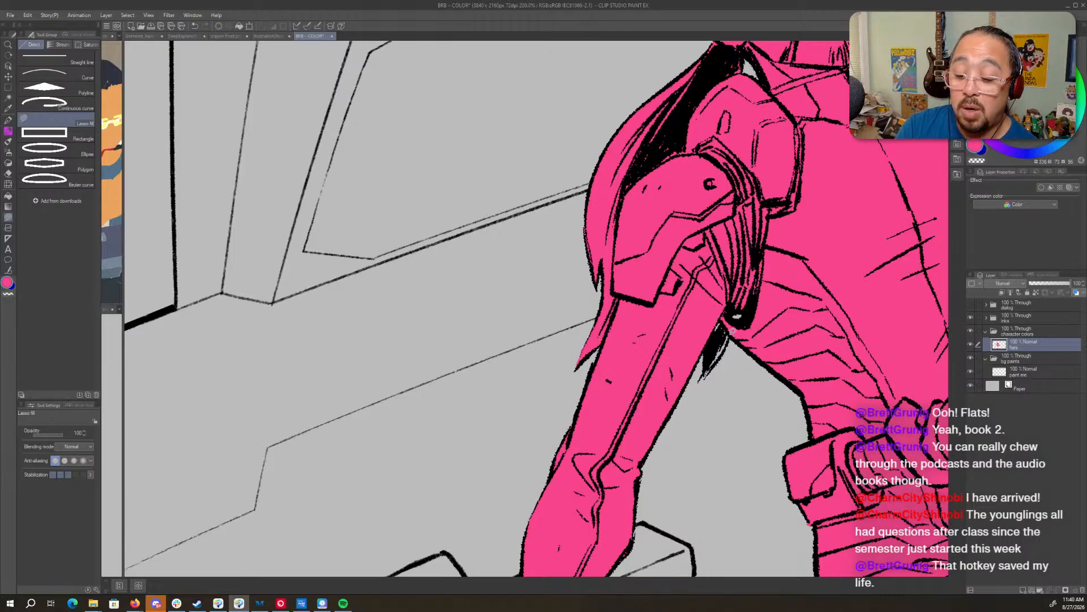
- Fill the sword's pointed guard above the hand with pink, using the fill that refers to other layers
mouse_move(711, 364)
mouse_down()
mouse_move(708, 335)
mouse_move(772, 297)
mouse_move(739, 320)
mouse_up()
mouse_move(793, 405)
mouse_down()
mouse_move(770, 376)
mouse_move(773, 254)
mouse_move(660, 331)
mouse_up()
mouse_move(550, 422)
mouse_down()
mouse_move(695, 239)
mouse_move(674, 238)
mouse_move(718, 300)
mouse_move(716, 337)
mouse_up()
key(r)
key(g)
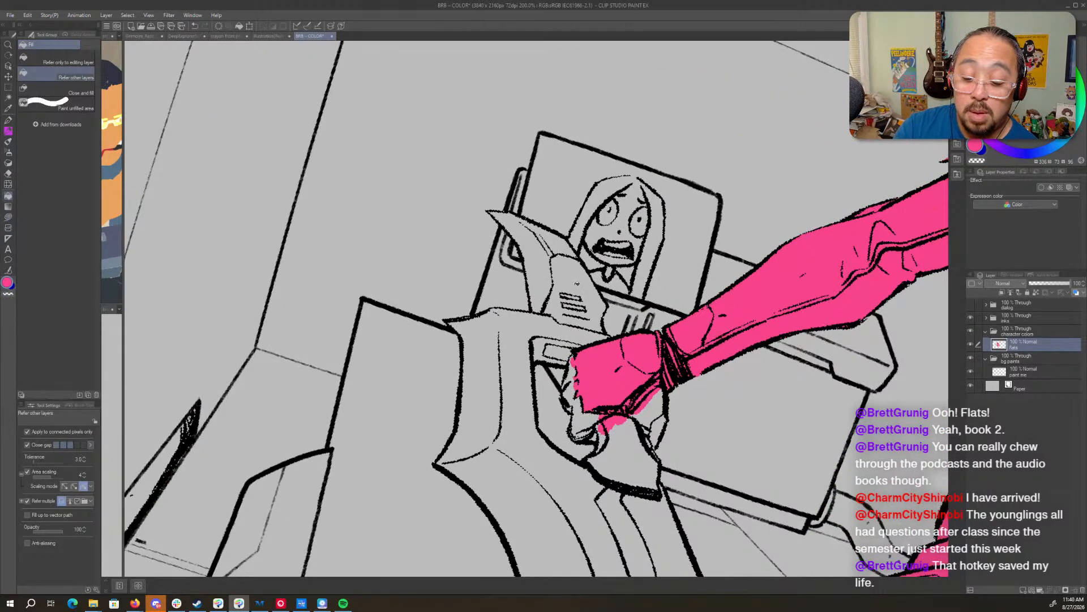
click(577, 283)
click(538, 262)
click(554, 242)
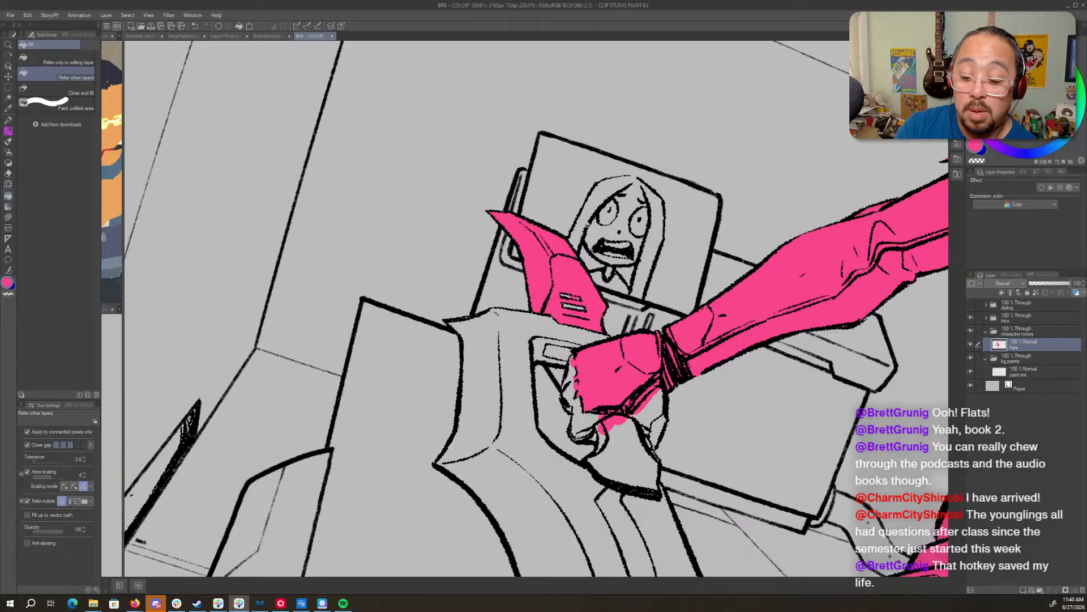
key(r)
mouse_move(594, 209)
mouse_down()
mouse_move(548, 193)
mouse_move(564, 227)
mouse_move(589, 239)
mouse_up()
key(g)
key(ctrl+z)
- Cover the face, hair and collar of the screen portrait with pink using Lasso fill, closing the remaining gaps in the hair
drag(653, 195, 702, 295)
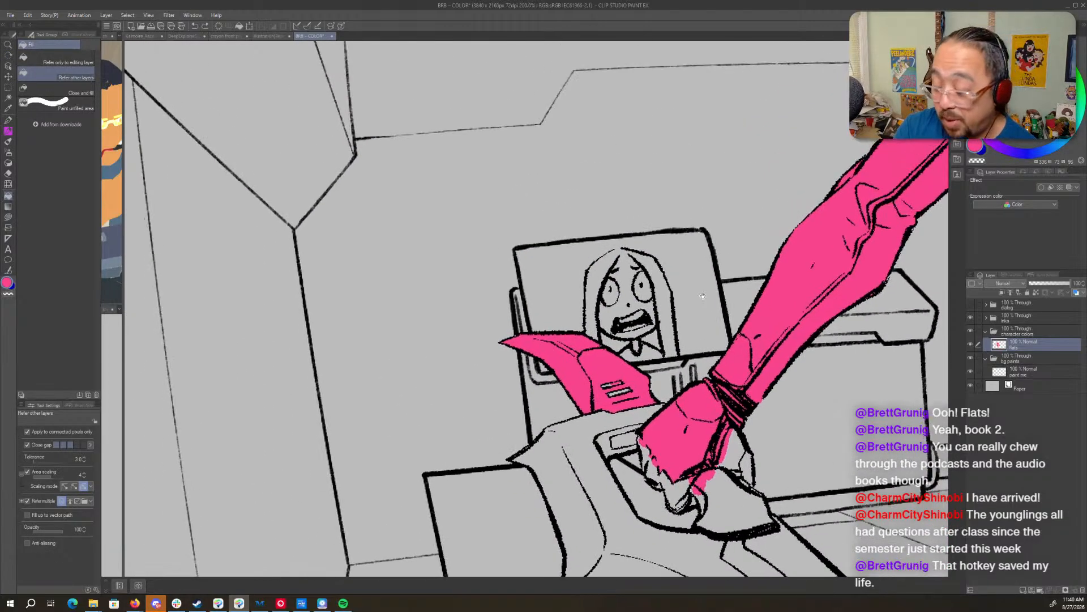
key(u)
drag(644, 261, 514, 202)
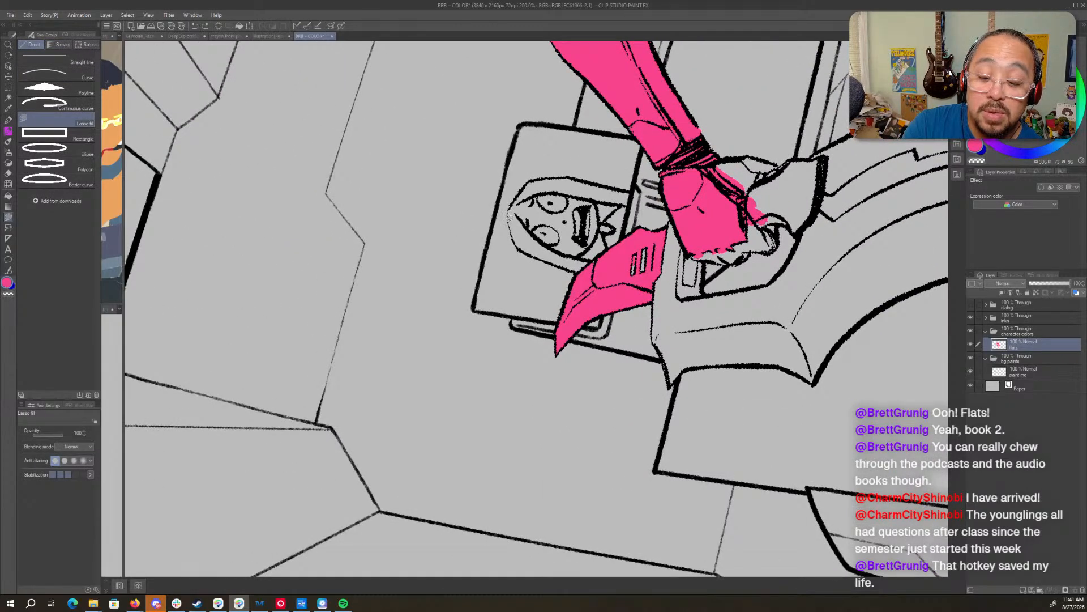
mouse_move(512, 228)
mouse_down()
mouse_move(577, 207)
mouse_move(671, 315)
mouse_up()
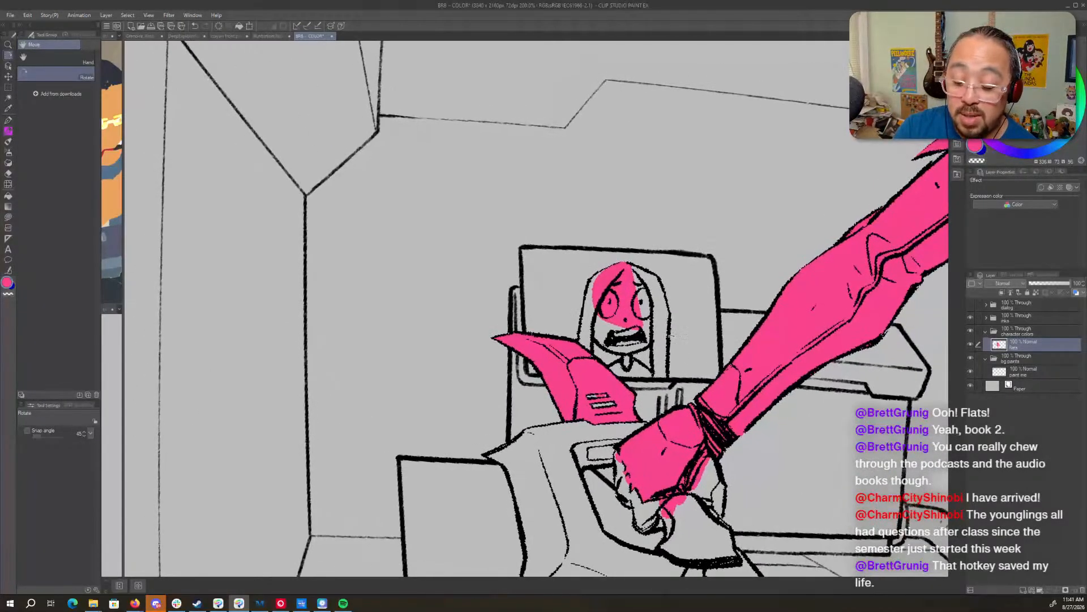
mouse_move(667, 375)
mouse_down()
mouse_move(620, 374)
mouse_move(580, 347)
mouse_up()
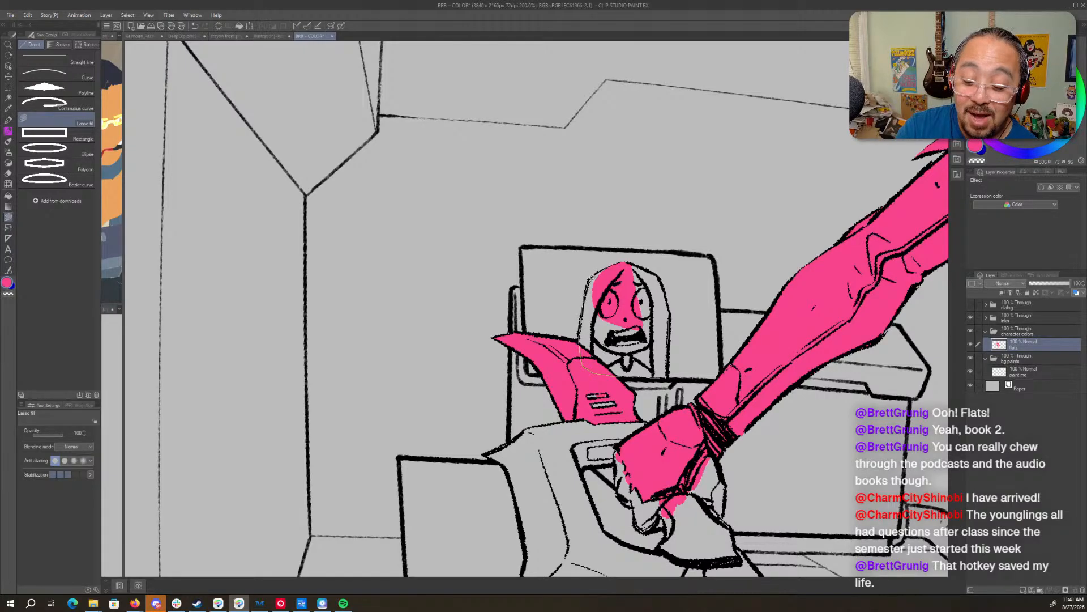
drag(622, 265, 620, 269)
key(p)
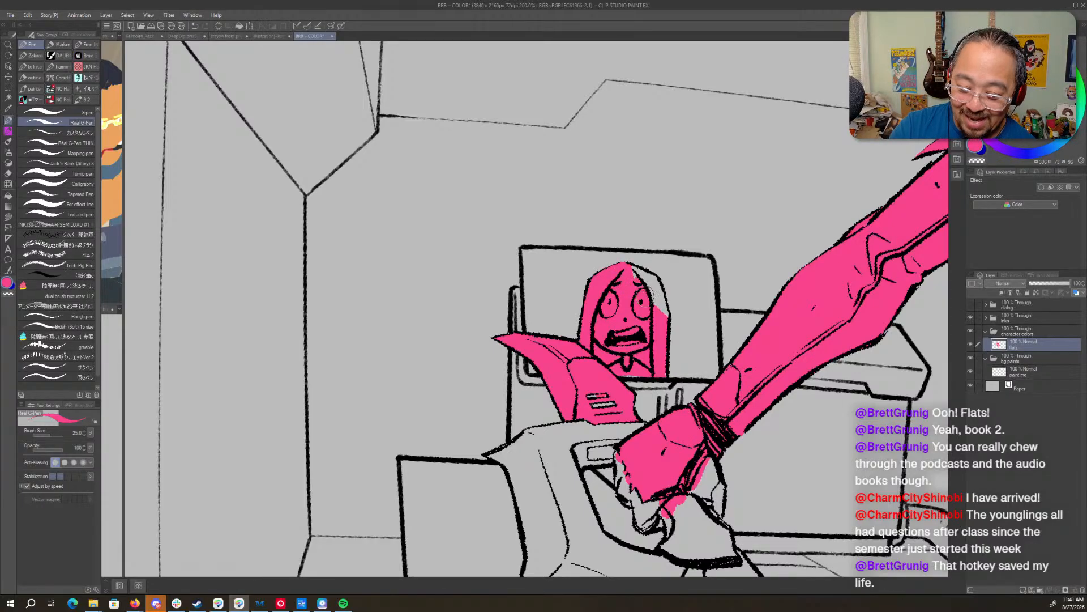
key(g)
key(p)
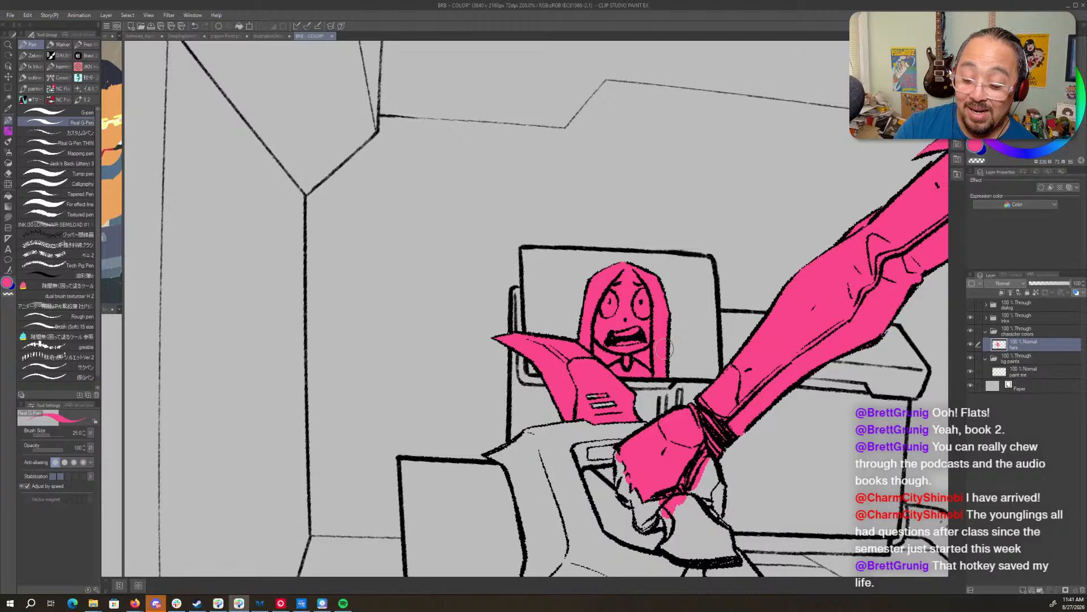
- Lasso-fill the fingers and lower grip of the sword hand with pink
mouse_move(575, 422)
mouse_down()
mouse_move(582, 394)
mouse_move(593, 386)
mouse_move(613, 432)
mouse_move(611, 391)
mouse_move(634, 438)
mouse_move(689, 398)
mouse_move(692, 295)
mouse_move(757, 316)
mouse_move(751, 414)
mouse_move(772, 350)
mouse_up()
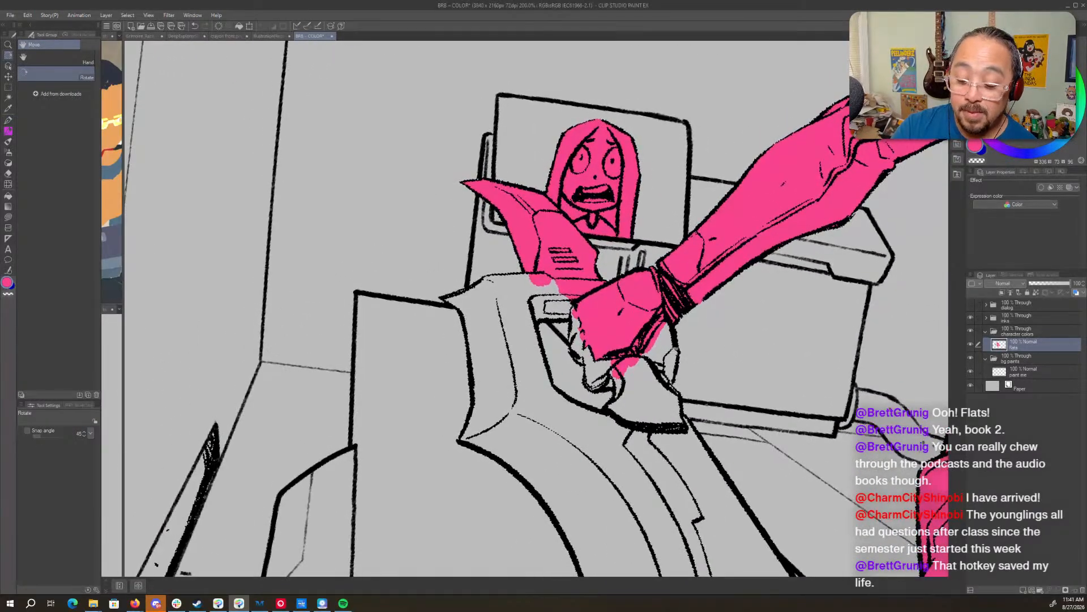
key(u)
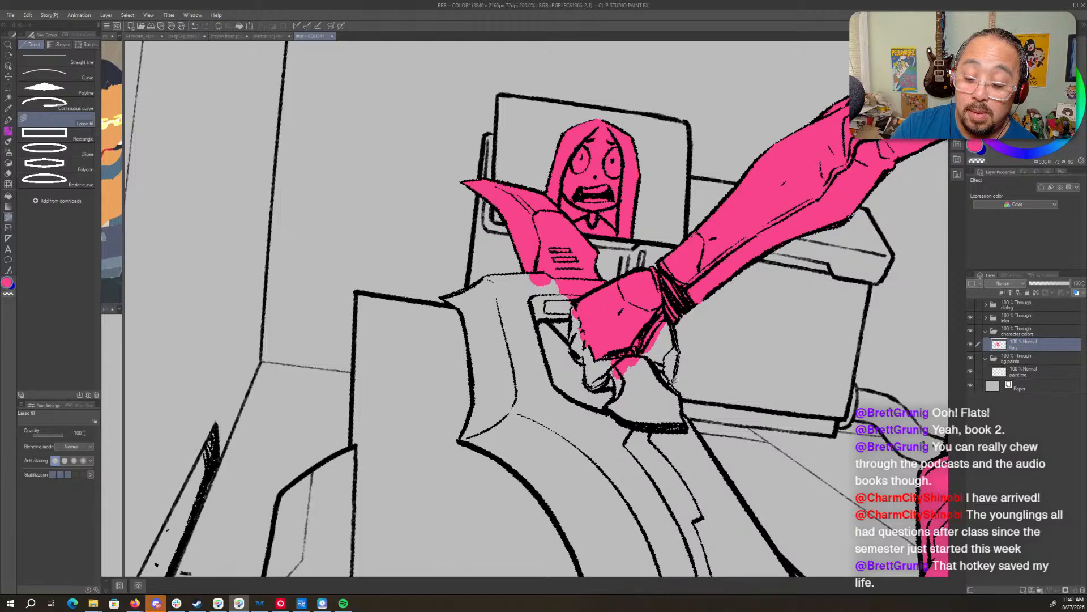
mouse_move(674, 380)
mouse_down()
mouse_move(683, 393)
mouse_move(671, 428)
mouse_move(607, 409)
mouse_move(605, 331)
mouse_move(583, 310)
mouse_up()
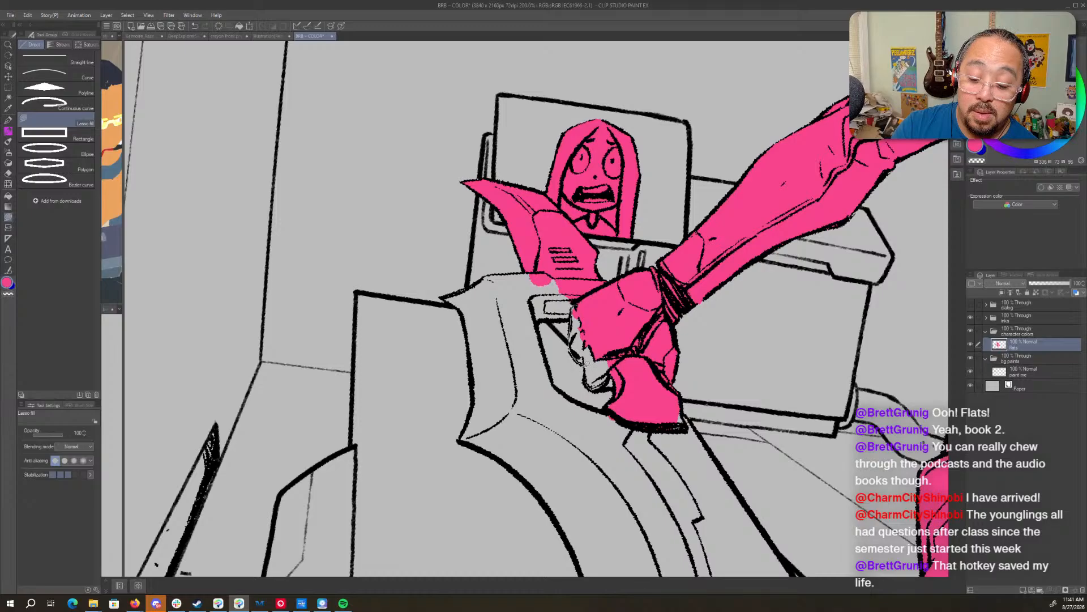
drag(605, 386, 620, 392)
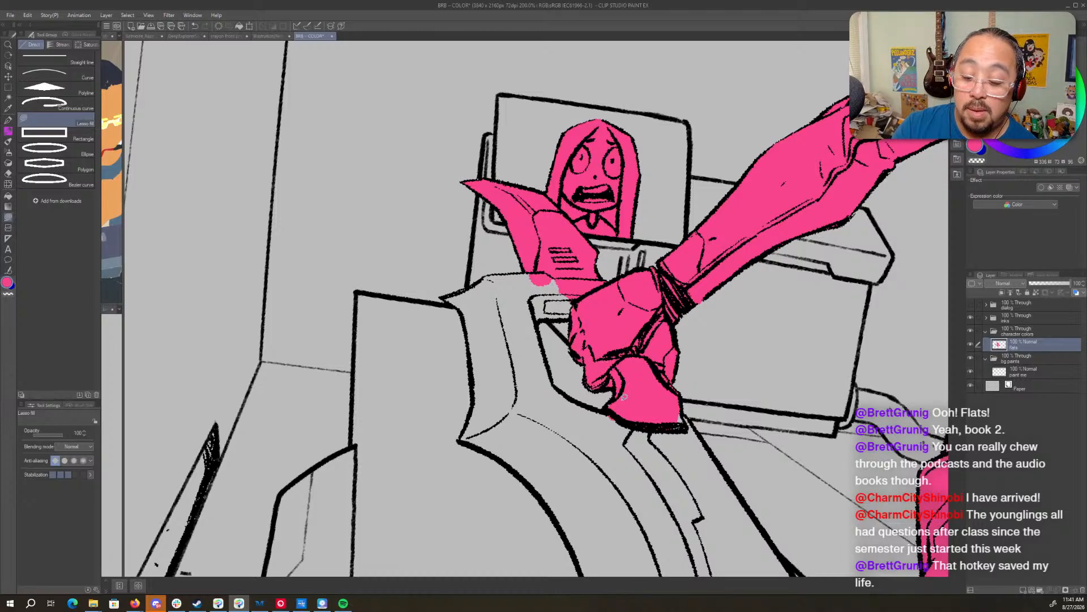
key(g)
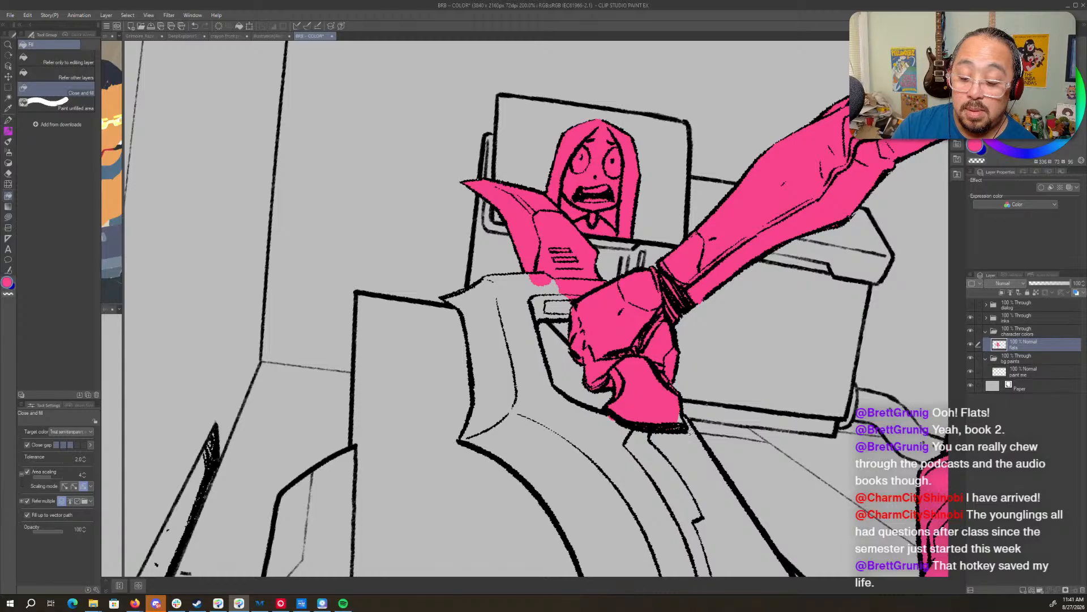
drag(598, 351, 709, 363)
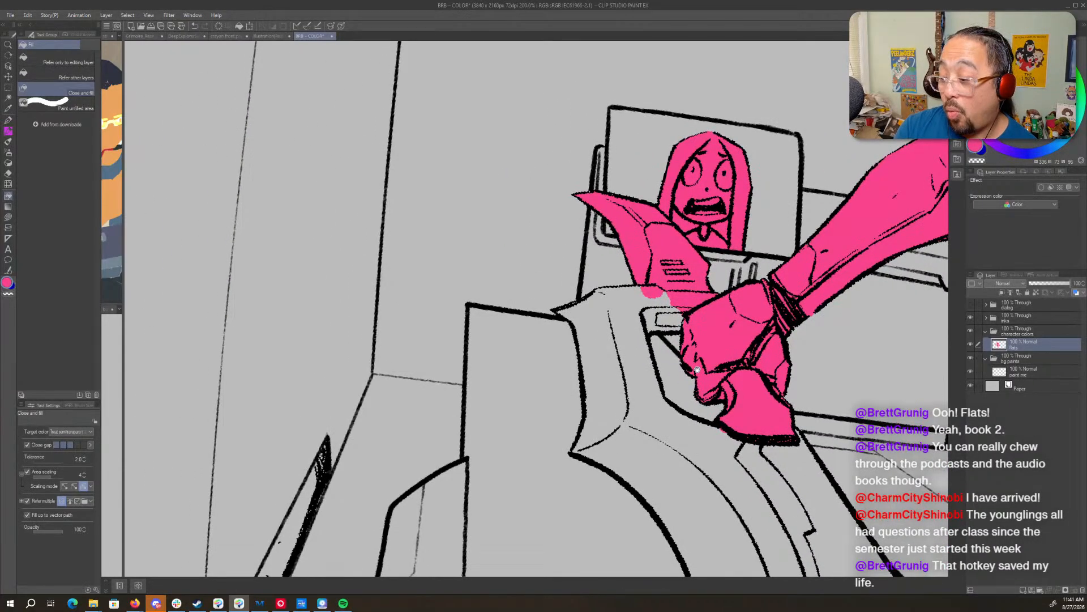
- Fill the sword blade and handle plate with pink by referring to other layers, and touch up the blade's upper corner with the Real G-Pen
key(g)
key(g)
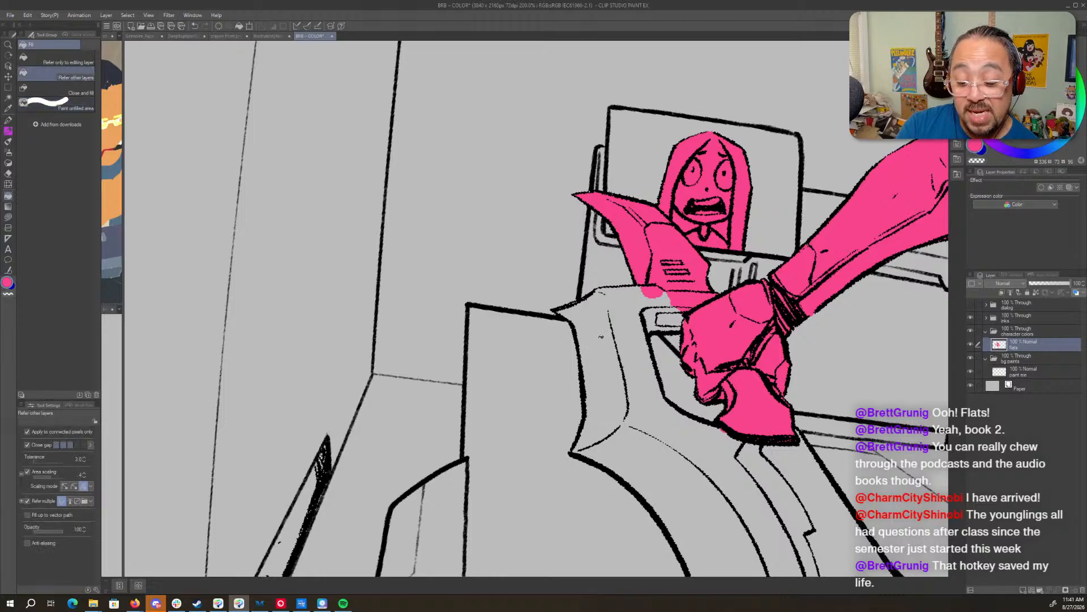
click(601, 337)
click(676, 315)
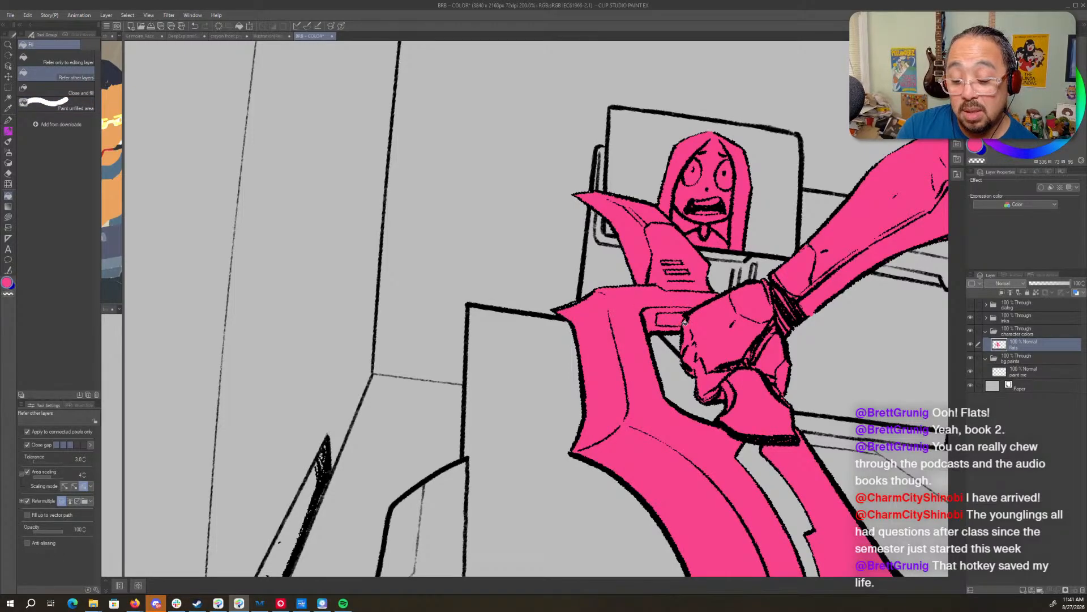
key(b)
key(g)
key(g)
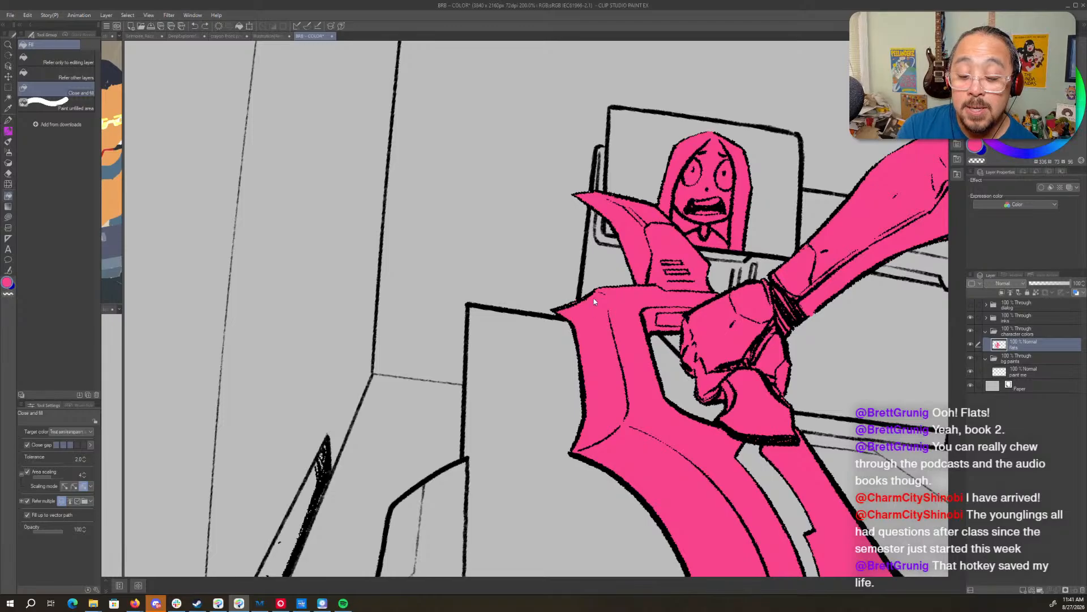
key(p)
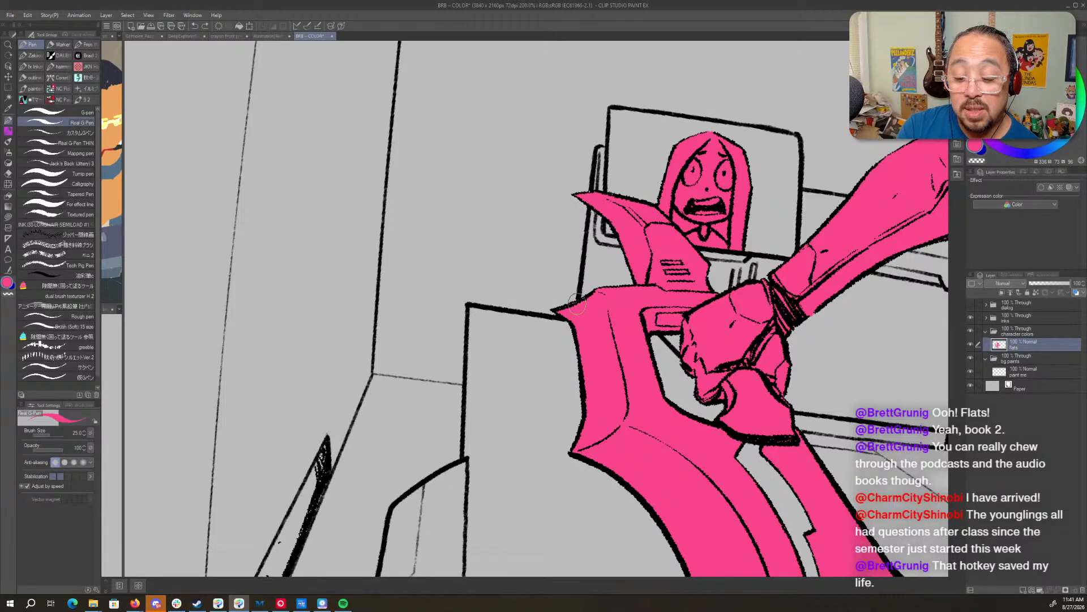
drag(586, 300, 596, 288)
- Fill the long inset groove running down the sword blade with pink
drag(770, 462, 632, 195)
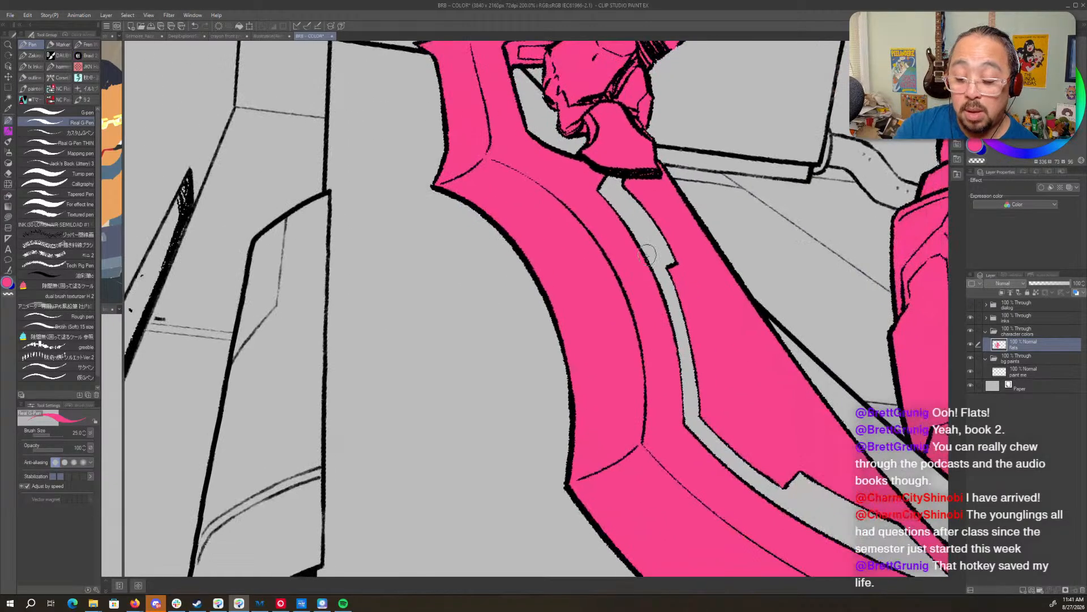
key(g)
click(654, 241)
key(g)
mouse_move(666, 209)
mouse_down()
mouse_move(660, 414)
mouse_move(772, 466)
mouse_move(552, 308)
mouse_up()
- Check the pink flat along the blade to its tip and across the whole character for missed areas
drag(791, 426, 688, 339)
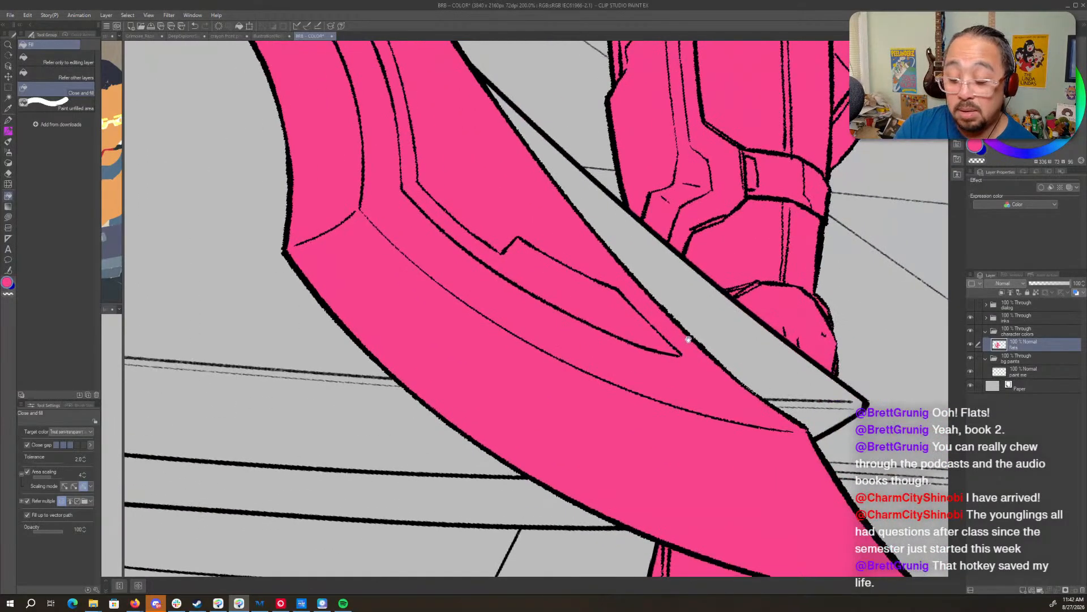
drag(724, 464, 595, 397)
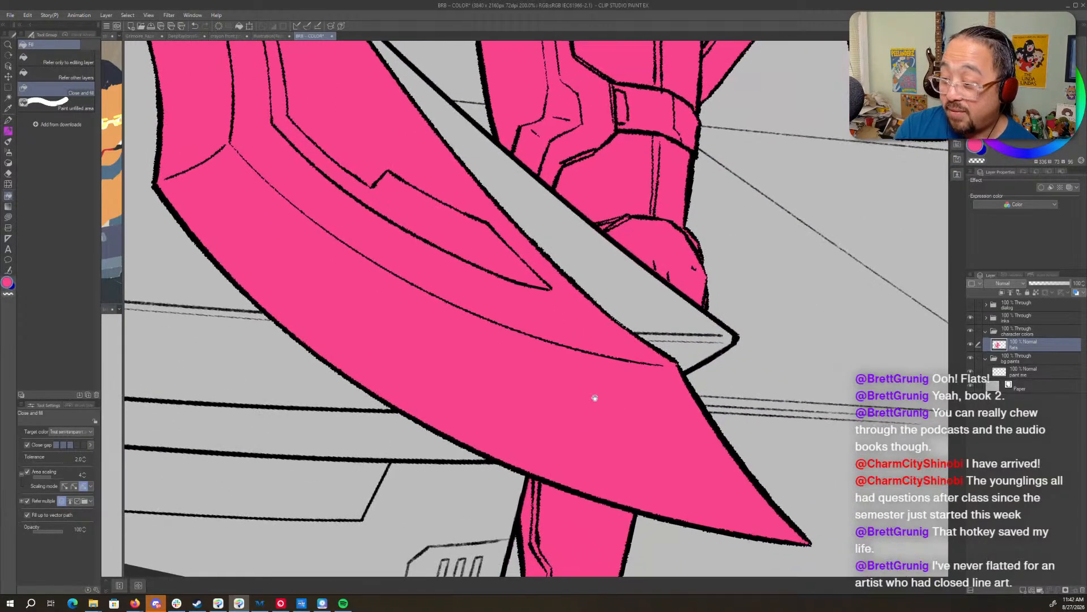
drag(713, 422, 753, 326)
drag(837, 372, 826, 451)
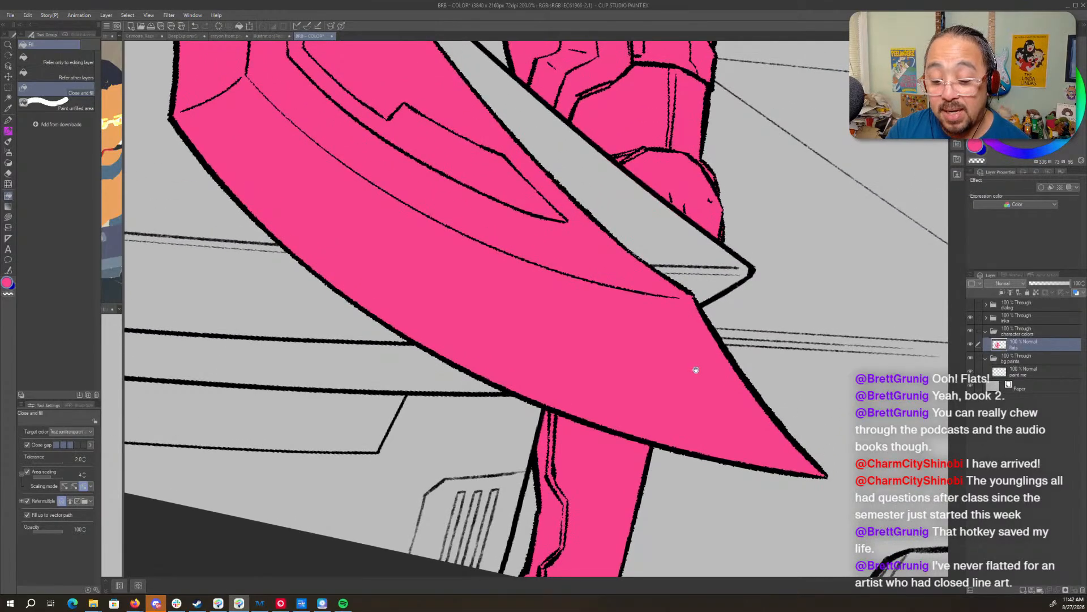
drag(696, 370, 748, 519)
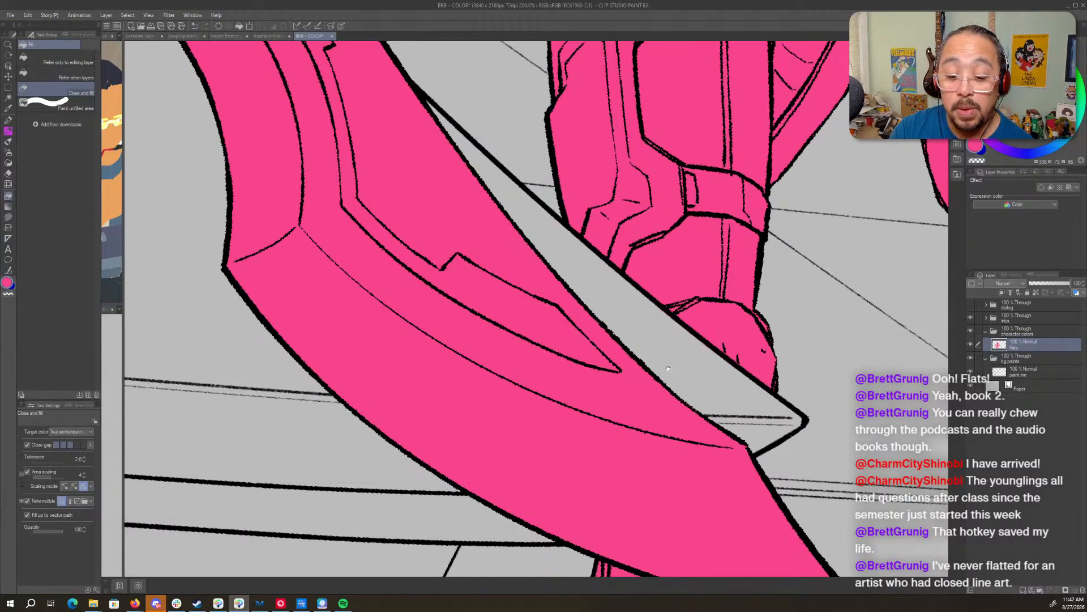
drag(671, 368, 692, 487)
key(ctrl+space)
drag(754, 407, 691, 407)
key(shift+space)
double_click(793, 363)
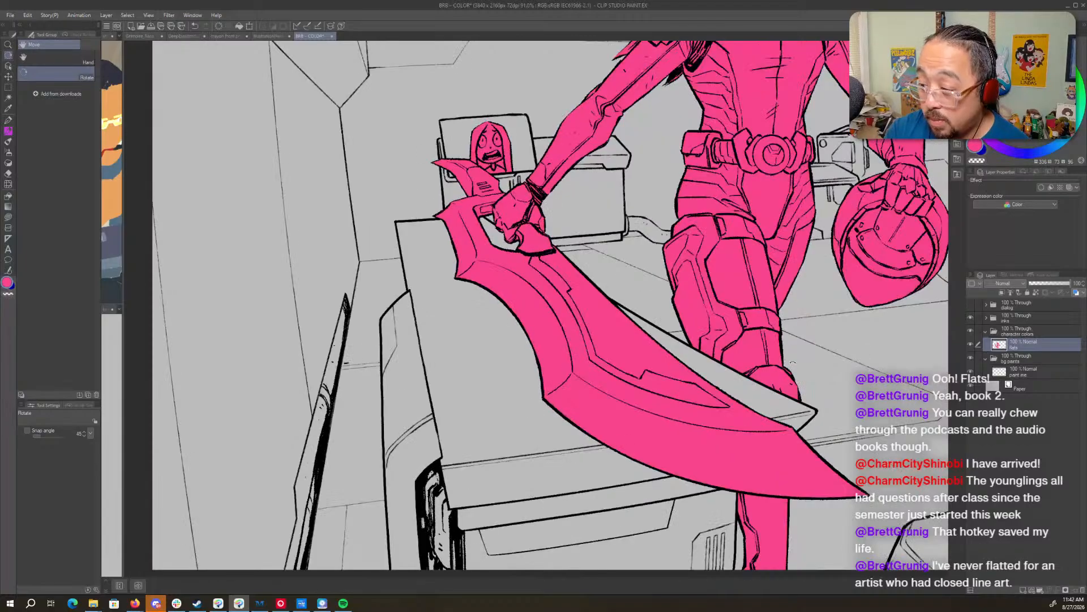
key(g)
drag(793, 363, 611, 479)
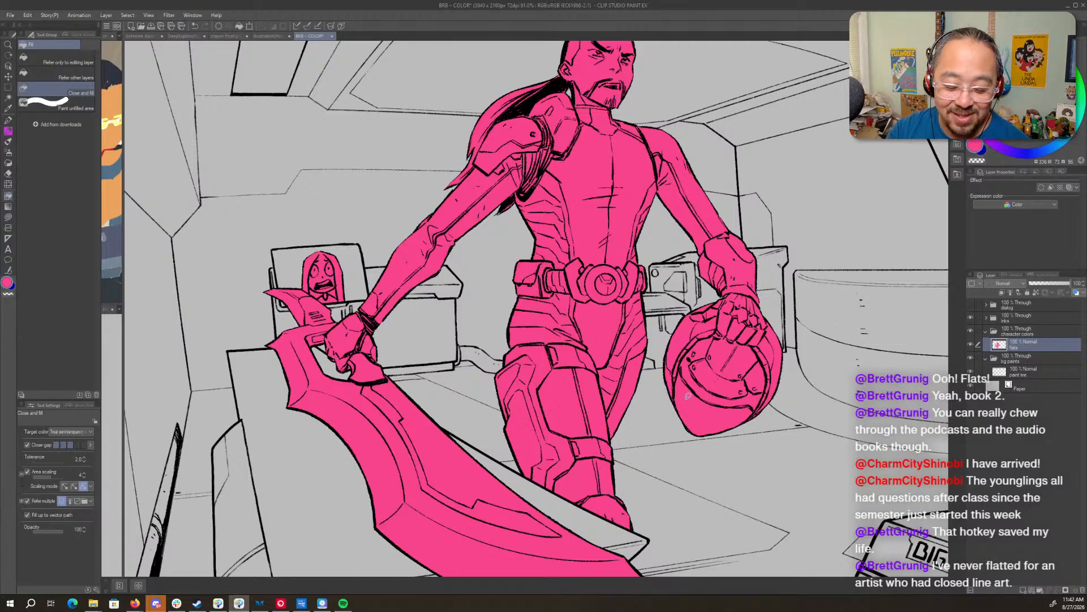
key(ctrl+space)
drag(730, 390, 674, 390)
drag(810, 507, 763, 464)
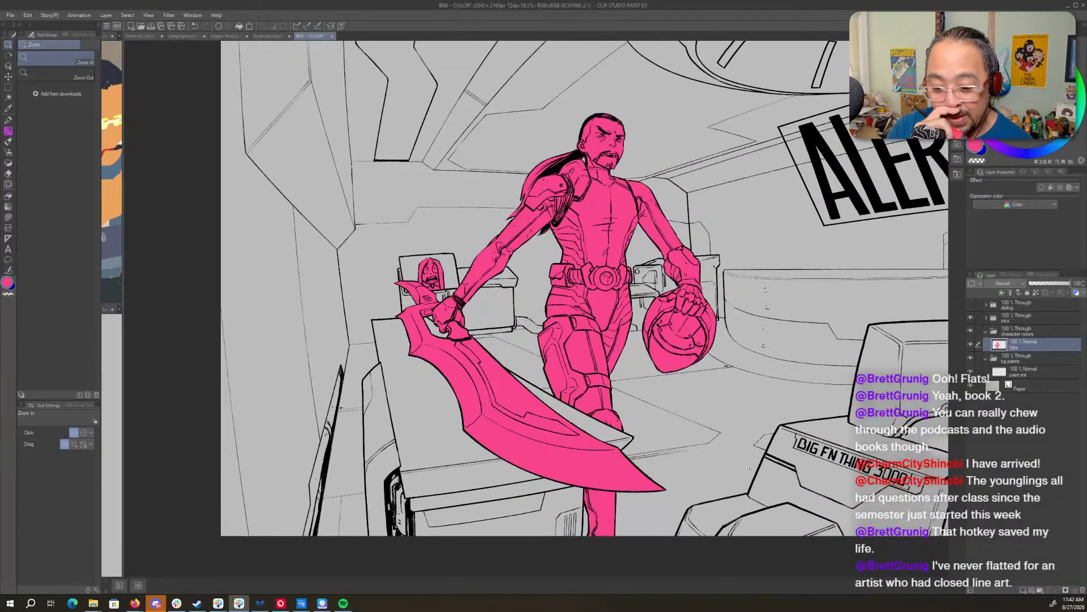
drag(715, 381, 662, 381)
drag(787, 422, 737, 430)
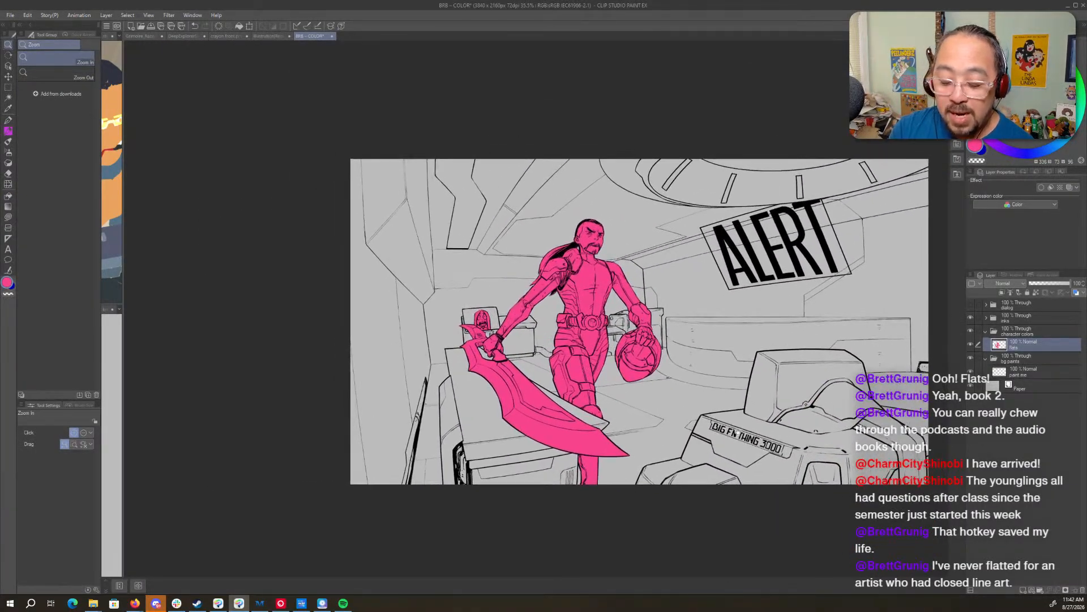
drag(682, 382, 723, 386)
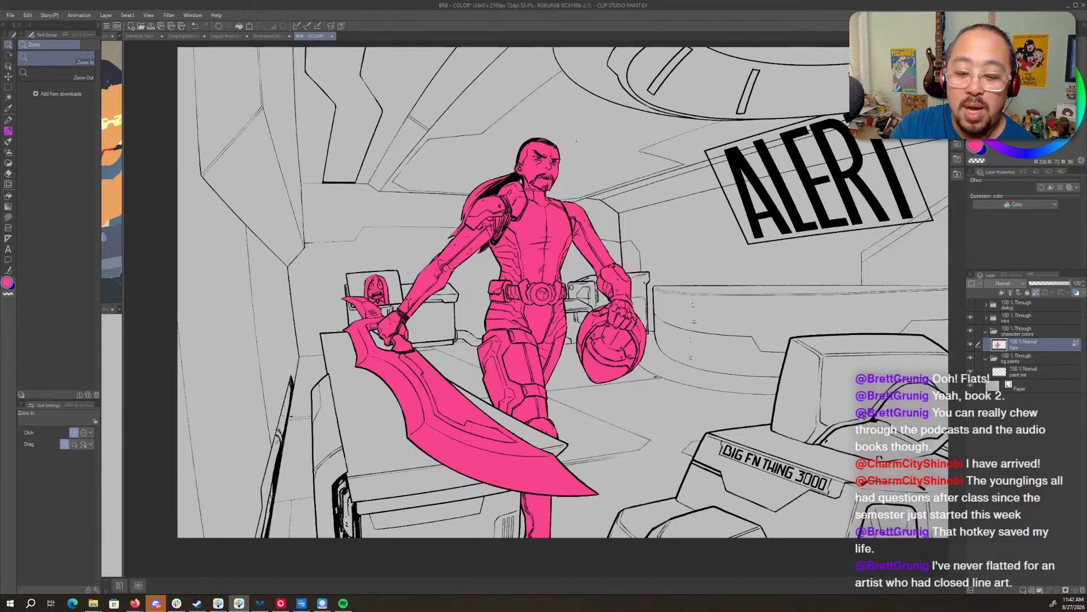
- Widen the reference illustration's view, enlarge it on the face, and sample the orange skin colour for the Real G-Pen
drag(562, 138, 624, 165)
drag(500, 229, 777, 269)
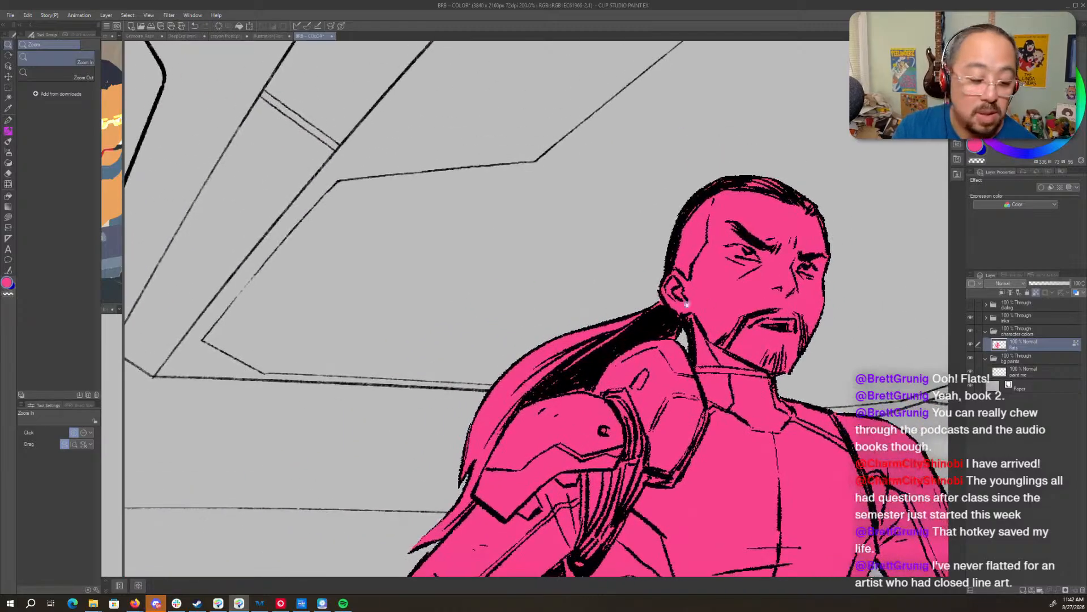
click(118, 159)
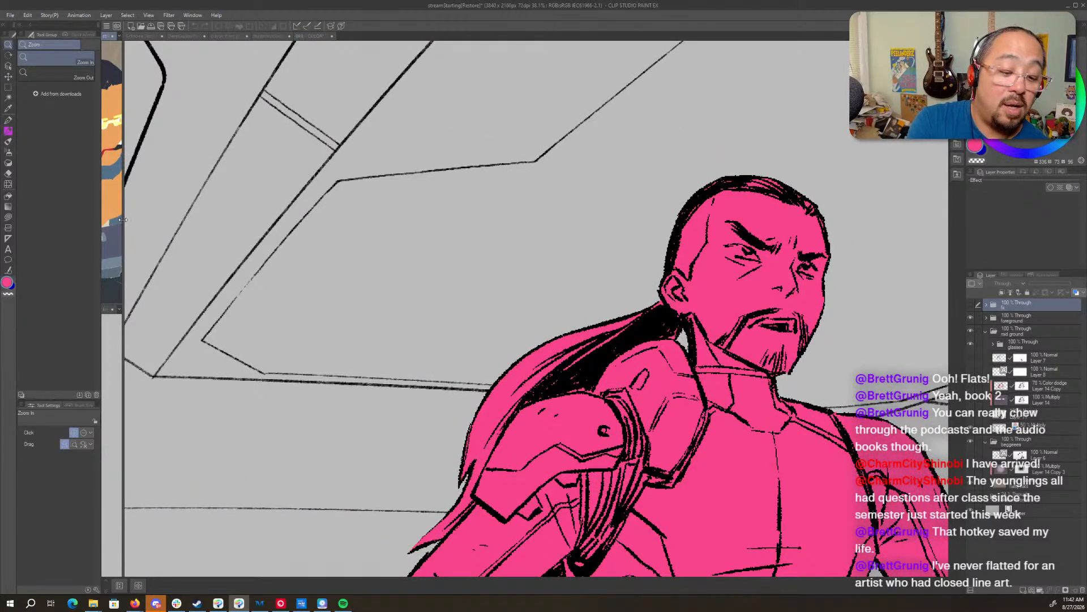
drag(122, 220, 264, 220)
scroll(199, 166, up, 3)
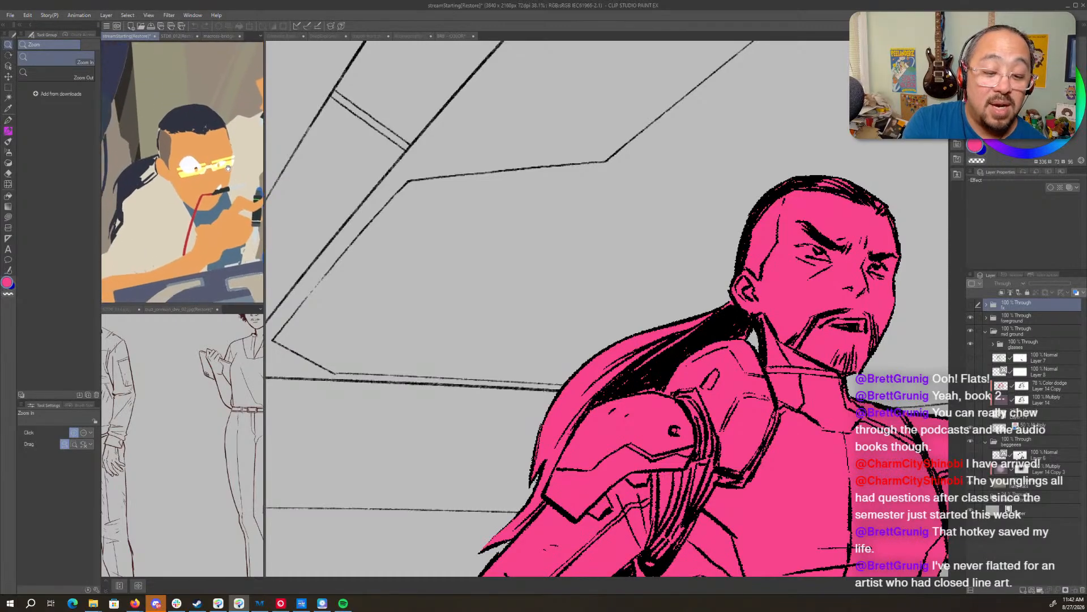
scroll(199, 166, up, 3)
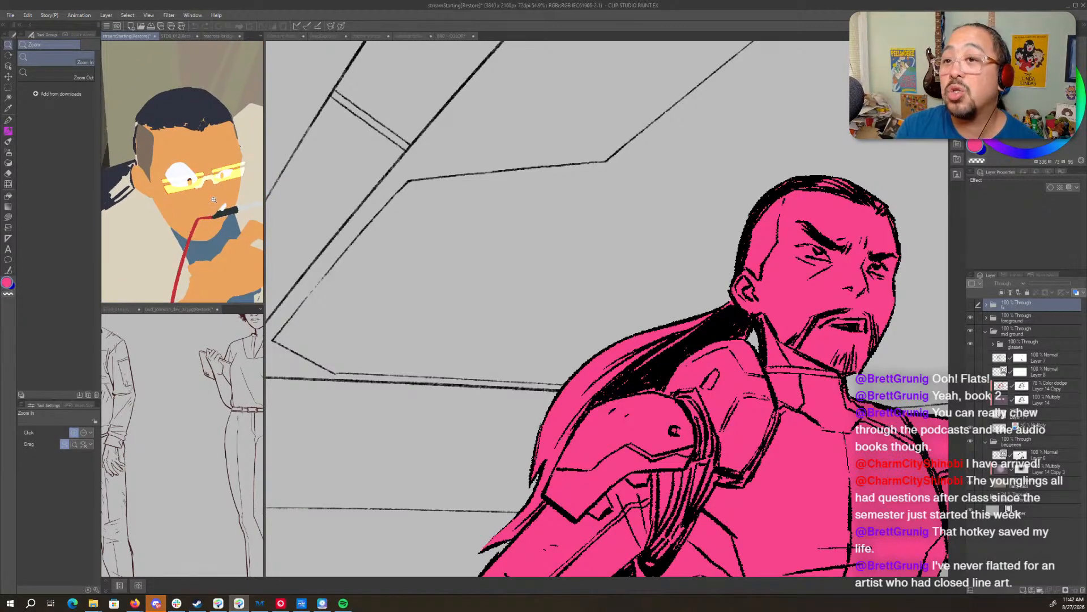
key(p)
alt+click(194, 204)
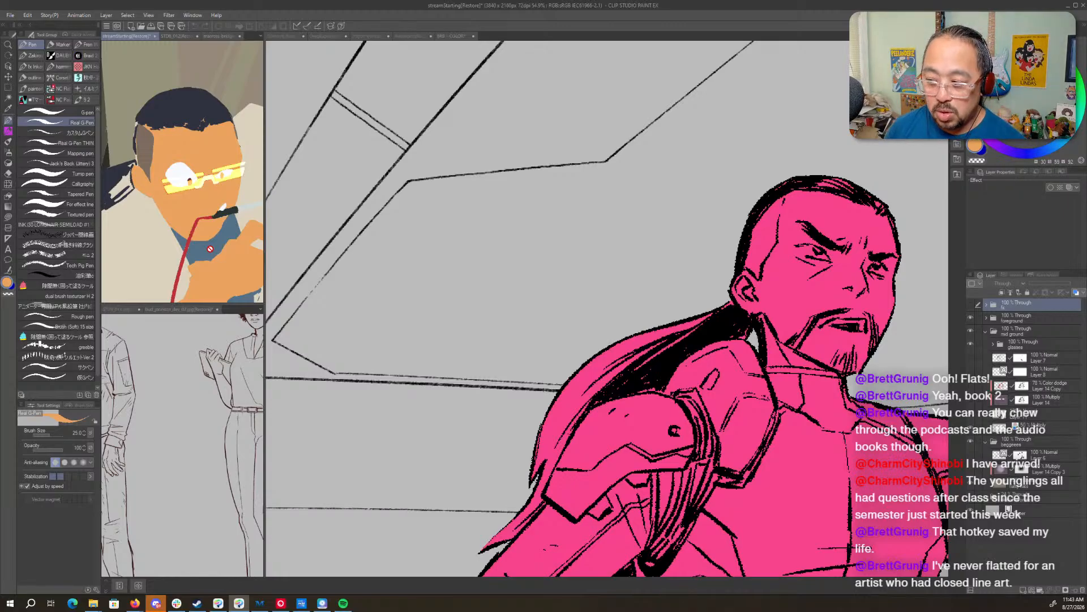
click(701, 189)
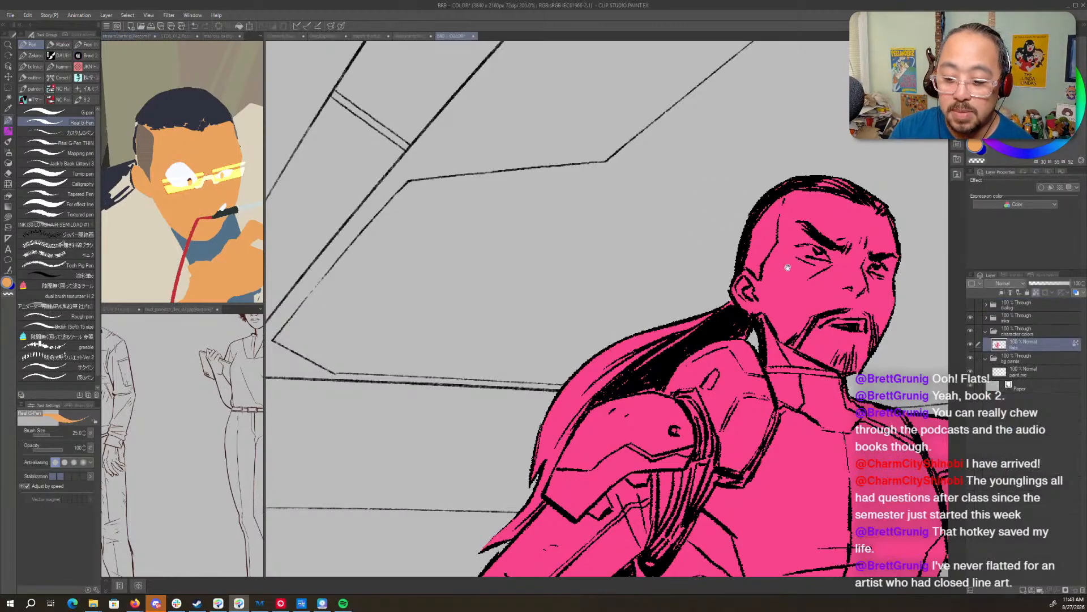
- Draw an orange boundary where the neck meets the suit, and close-and-fill the small enclosed gaps around the jaw and hairline
drag(777, 262, 637, 282)
key(ctrl+space)
mouse_move(714, 301)
mouse_down()
mouse_move(688, 365)
mouse_move(636, 370)
mouse_move(684, 372)
mouse_move(665, 406)
mouse_move(608, 409)
mouse_move(713, 407)
mouse_up()
key(ctrl+z)
key(p)
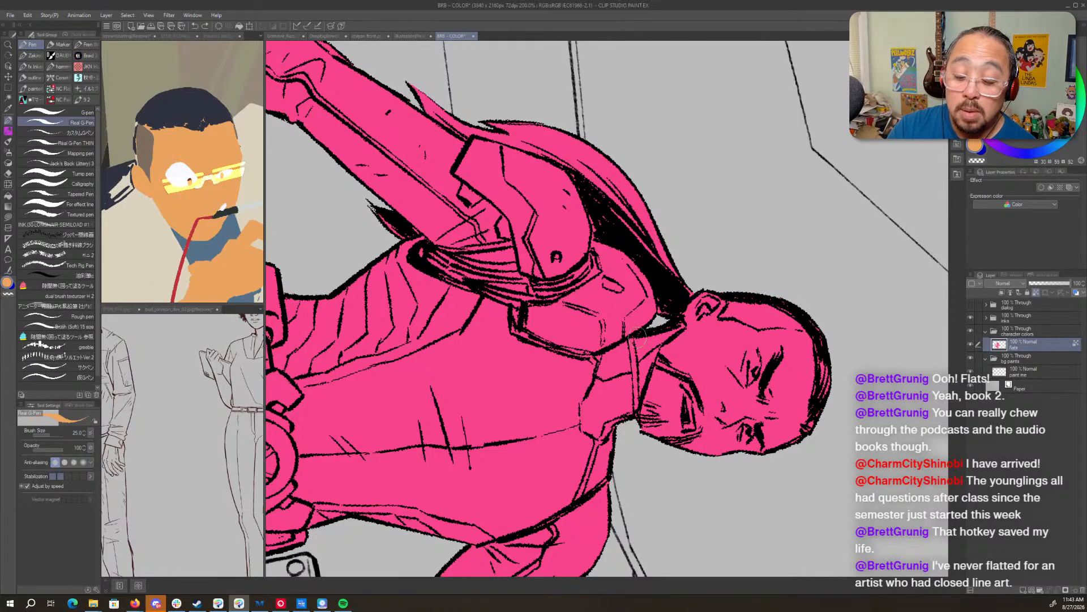
drag(638, 339, 636, 345)
key(g)
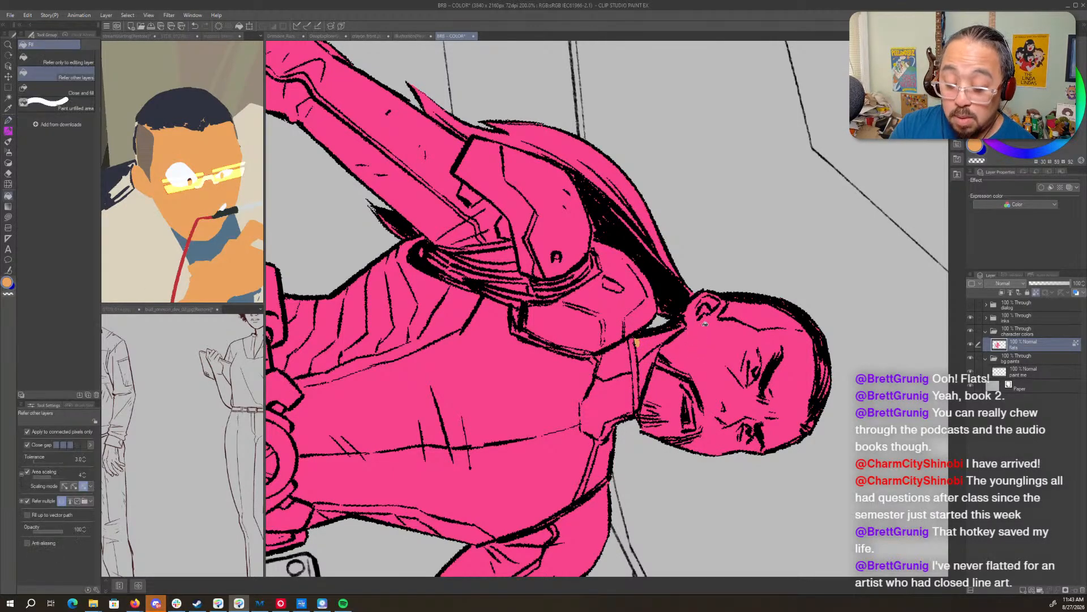
key(g)
mouse_move(725, 350)
mouse_down()
mouse_move(738, 311)
mouse_move(696, 282)
mouse_move(667, 326)
mouse_move(640, 332)
mouse_up()
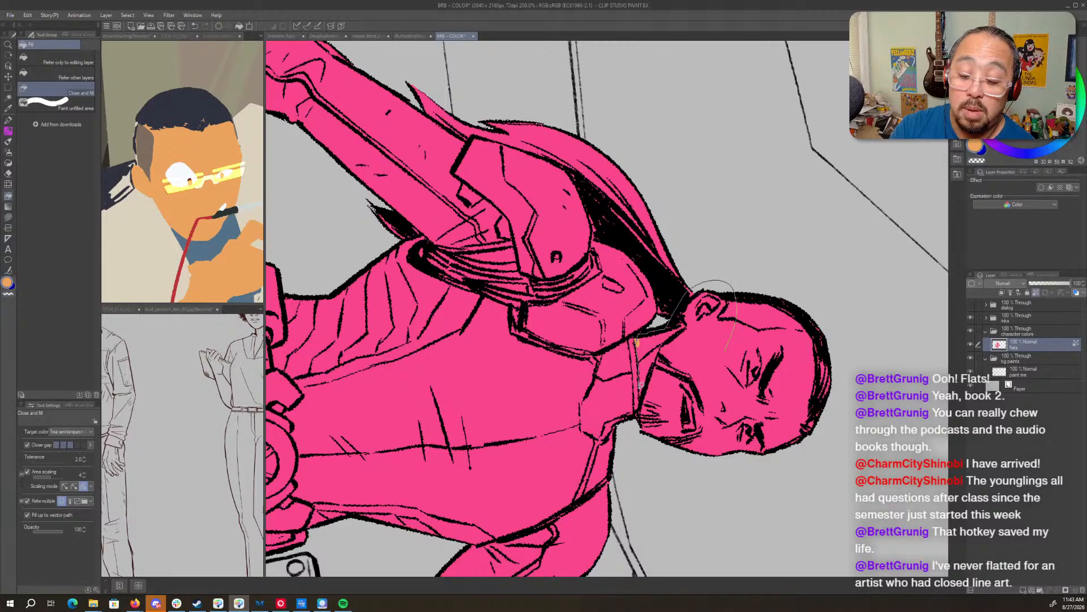
mouse_move(638, 416)
mouse_down()
mouse_move(746, 501)
mouse_move(804, 471)
mouse_move(862, 349)
mouse_move(791, 262)
mouse_move(715, 337)
mouse_up()
mouse_move(827, 334)
mouse_down()
mouse_move(732, 276)
mouse_move(641, 331)
mouse_move(642, 450)
mouse_move(832, 363)
mouse_up()
- Fill the face, neck, mouth area, eyes and ear with the orange skin colour by referring to other layers
key(g)
key(g)
key(g)
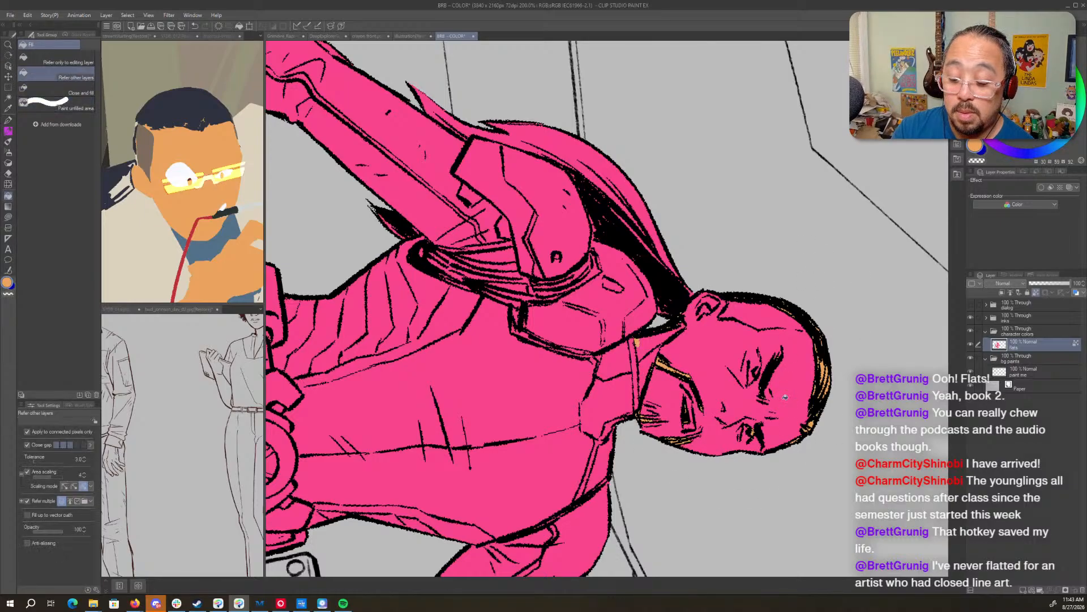
click(782, 414)
click(673, 368)
click(648, 367)
click(691, 415)
click(688, 426)
click(756, 445)
click(749, 422)
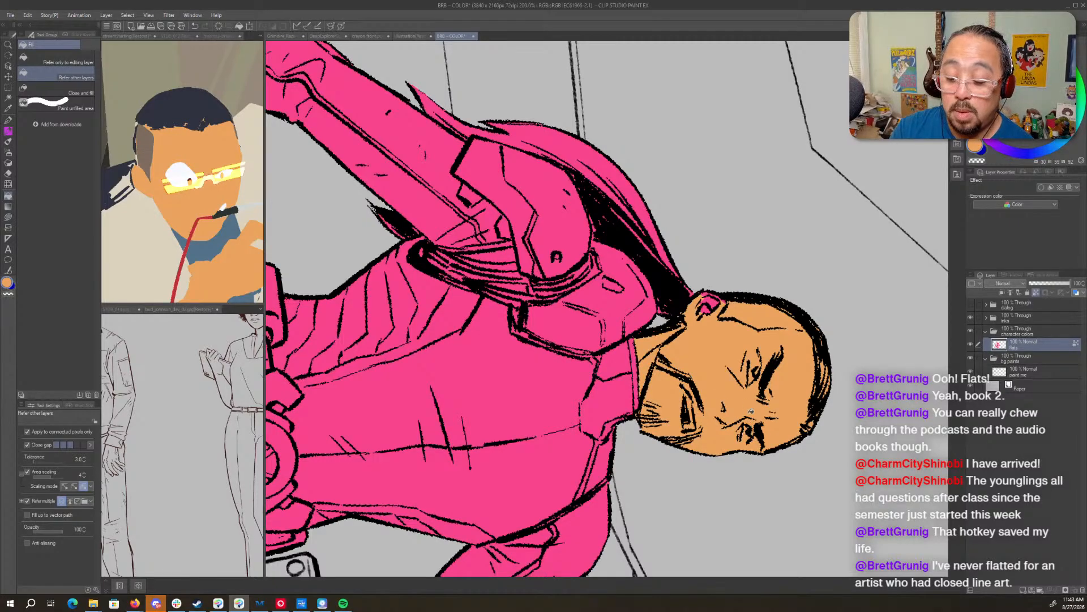
click(710, 300)
click(705, 309)
- Sample the dark navy hair colour from the reference portrait and fill the ponytail with it by referring to other layers
drag(715, 470, 784, 294)
key(g)
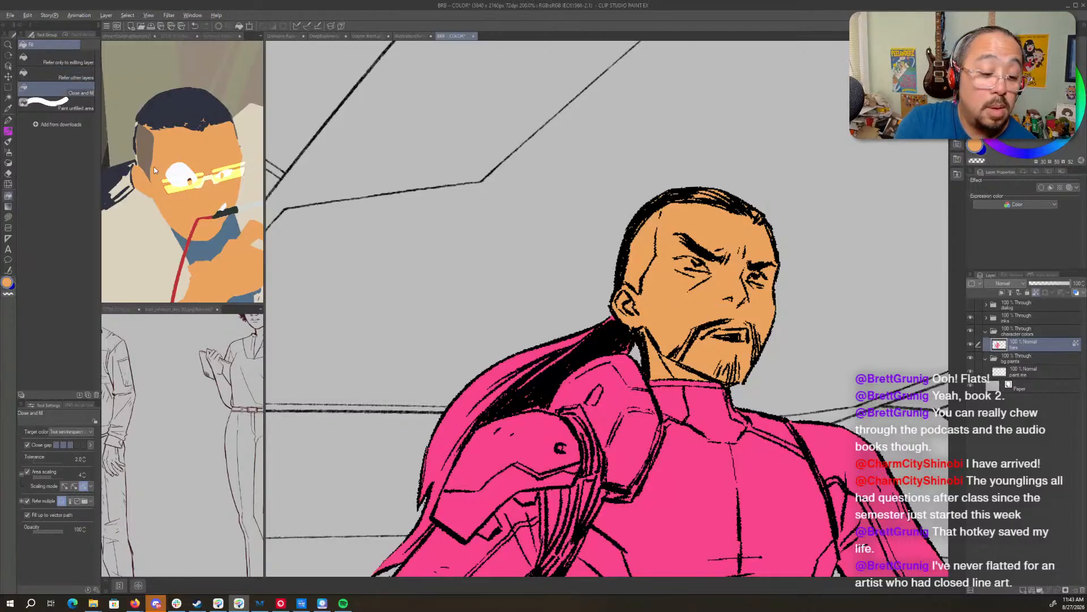
click(145, 149)
key(x)
alt+click(169, 109)
key(x)
alt+click(177, 101)
click(670, 234)
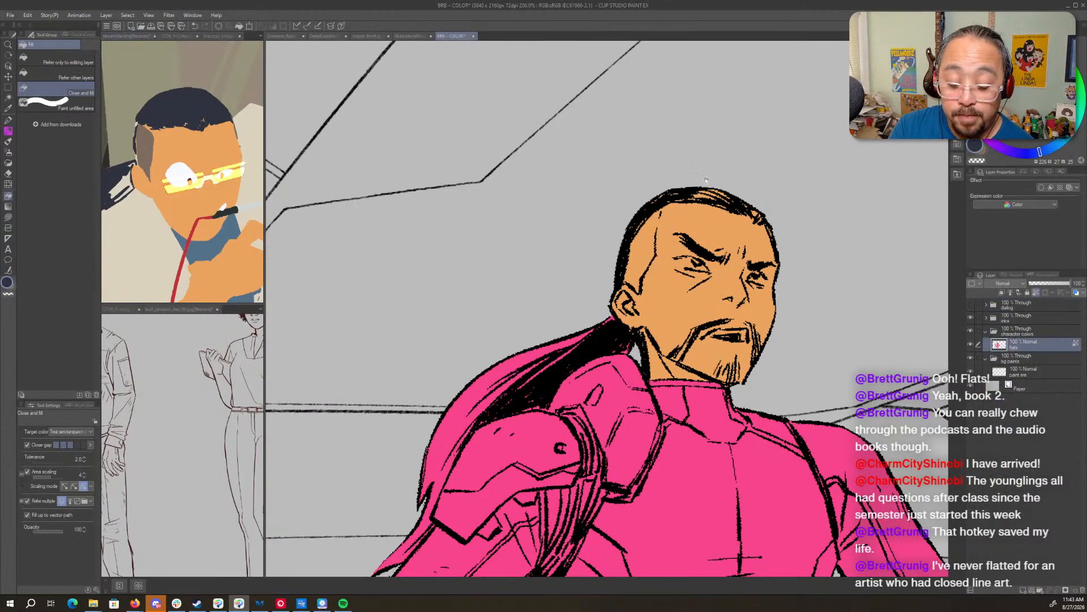
drag(595, 267, 733, 148)
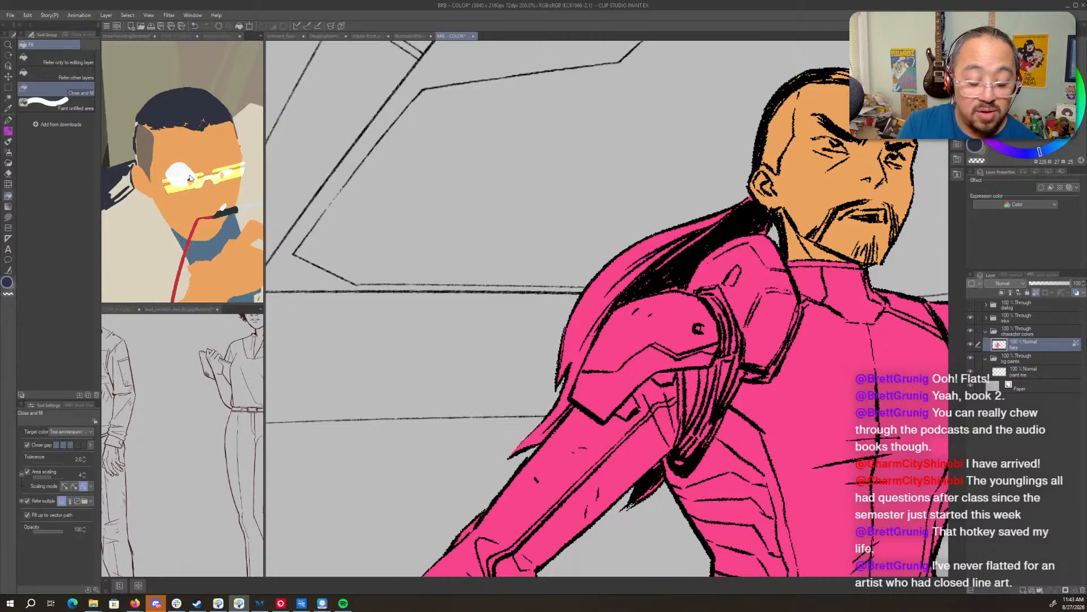
key(g)
key(g)
key(g)
click(565, 407)
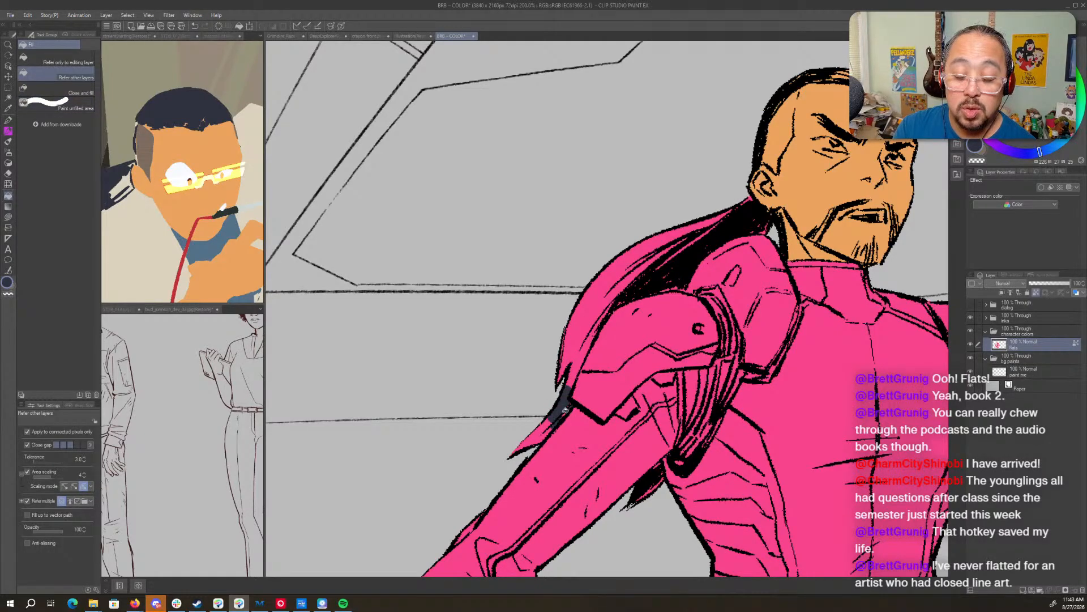
click(608, 278)
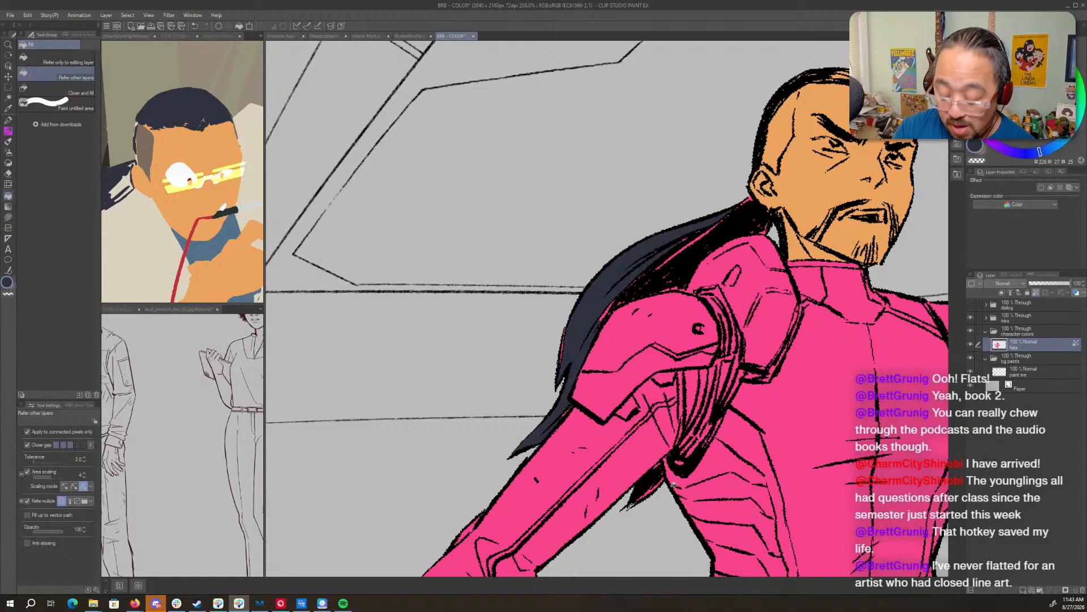
- Paint the hair tips below the arm and the missed edges and strands of the ponytail navy with the Real G-Pen
key(p)
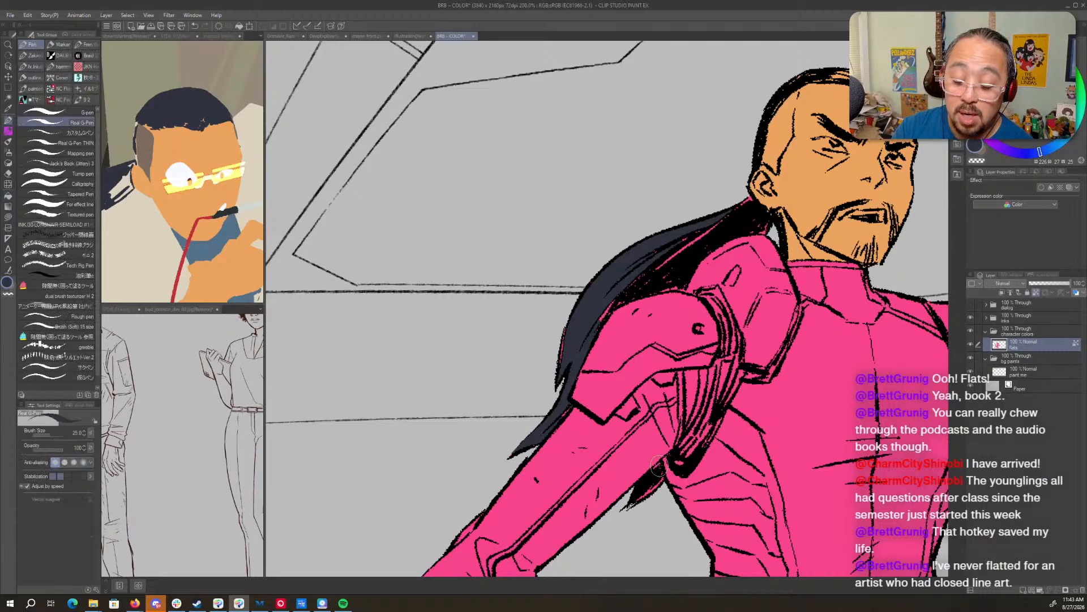
drag(662, 479, 627, 511)
drag(567, 407, 519, 451)
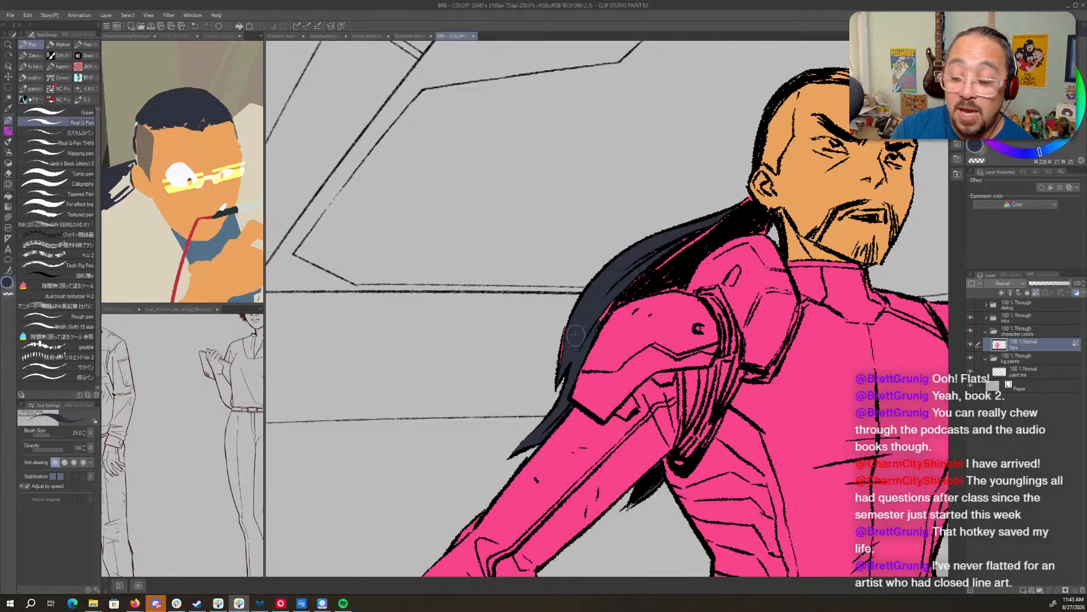
drag(569, 314, 561, 360)
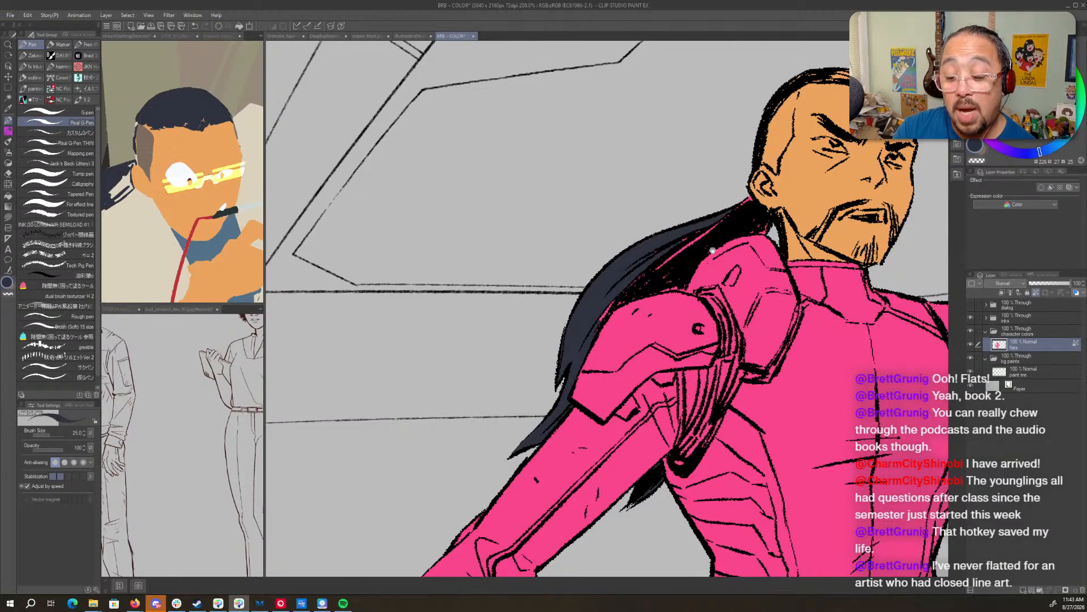
drag(720, 248, 707, 342)
mouse_move(748, 310)
mouse_down()
mouse_move(734, 296)
mouse_move(688, 327)
mouse_move(707, 329)
mouse_up()
key(shift+space)
mouse_move(770, 340)
mouse_down()
mouse_move(756, 256)
mouse_move(684, 185)
mouse_up()
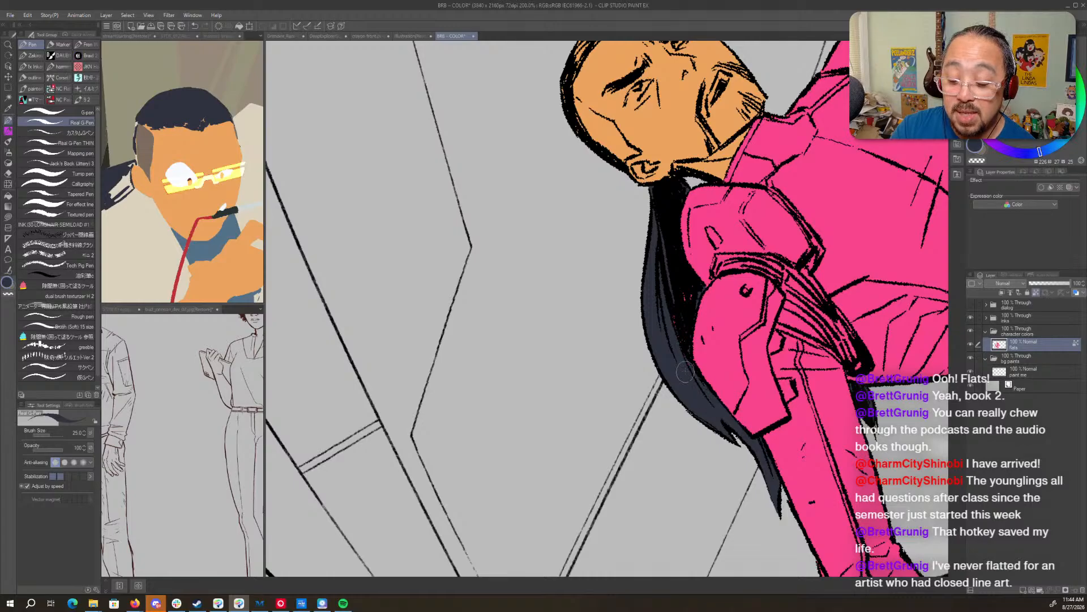
- Paint the hair on top of the head navy along the hairline
drag(682, 315, 582, 338)
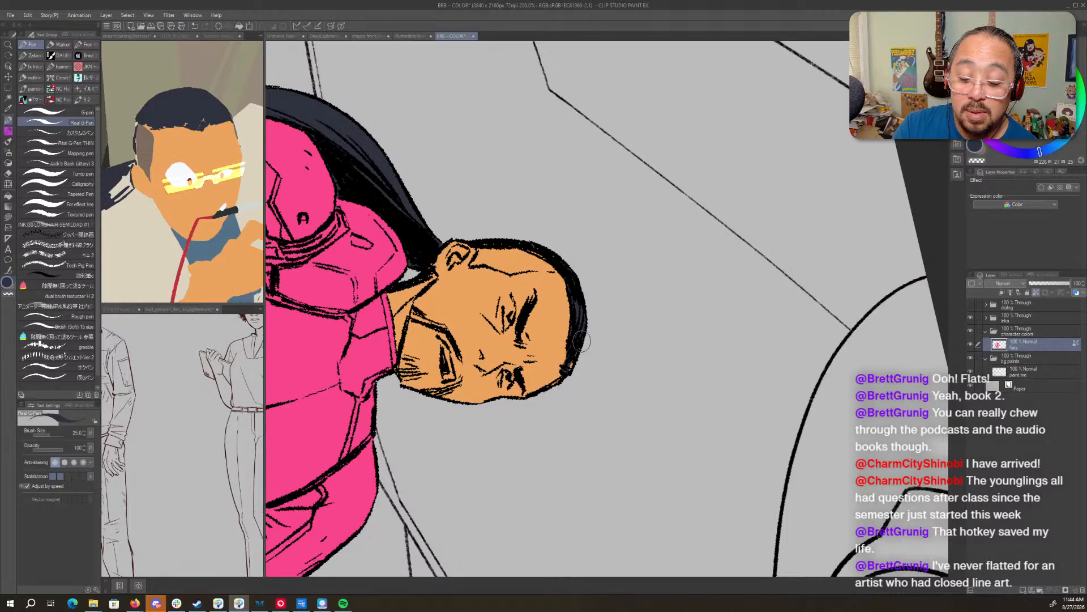
key(shift+space)
drag(687, 441, 715, 197)
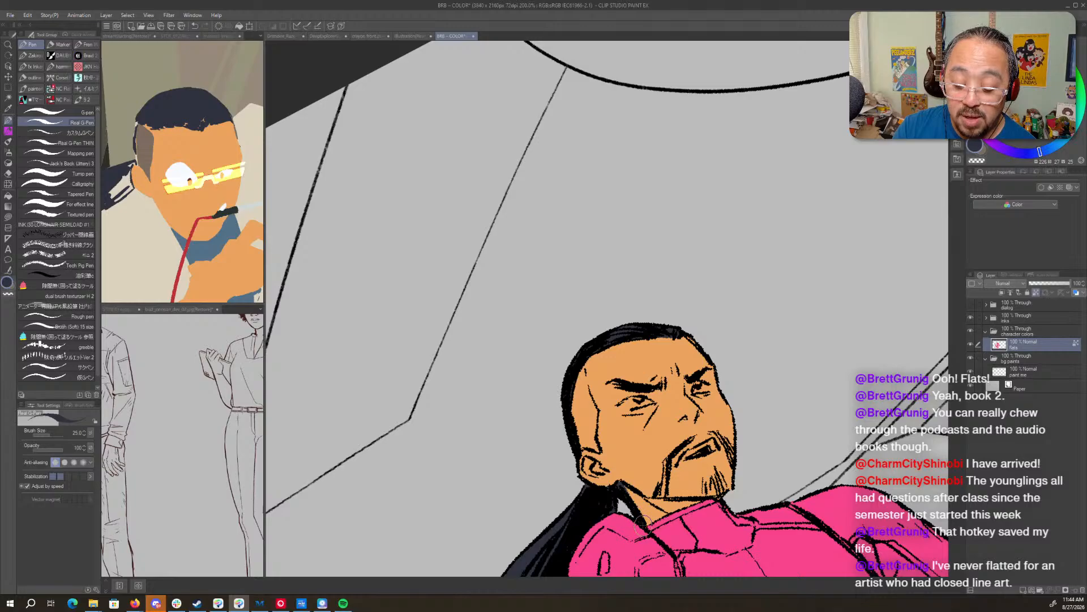
key(r)
drag(811, 301, 649, 347)
- Sample the grey-brown of the reference's shaved temple and paint the character's shaved side of the head with it
key(p)
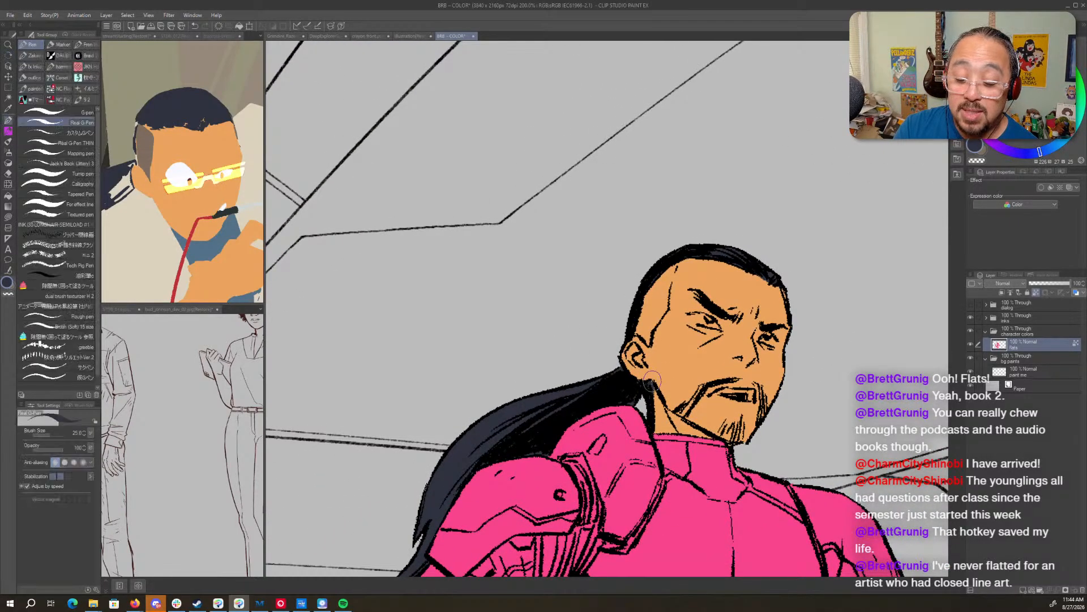
alt+click(666, 364)
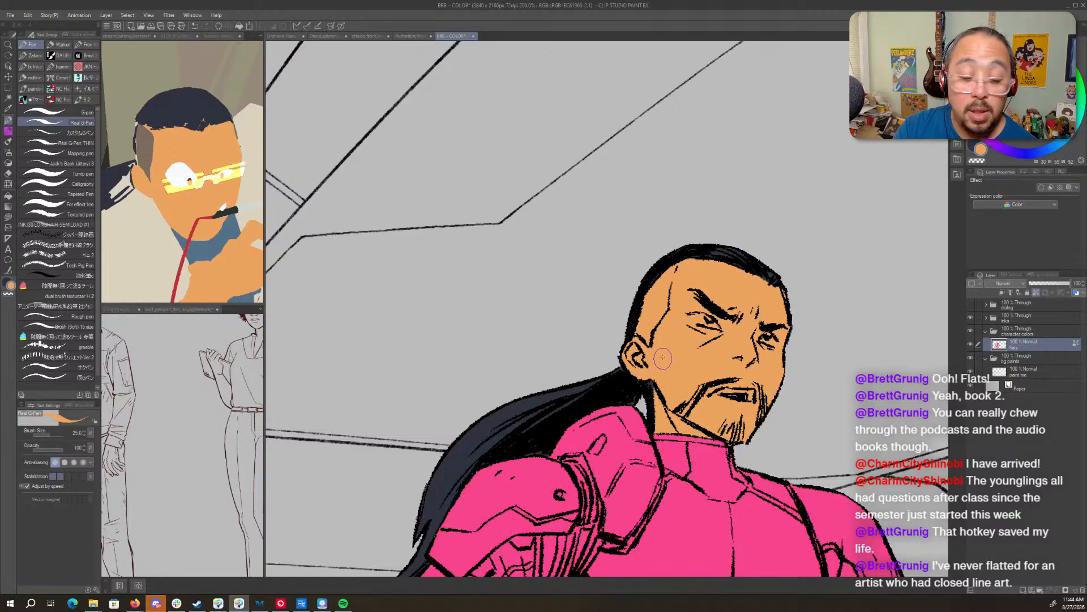
click(198, 185)
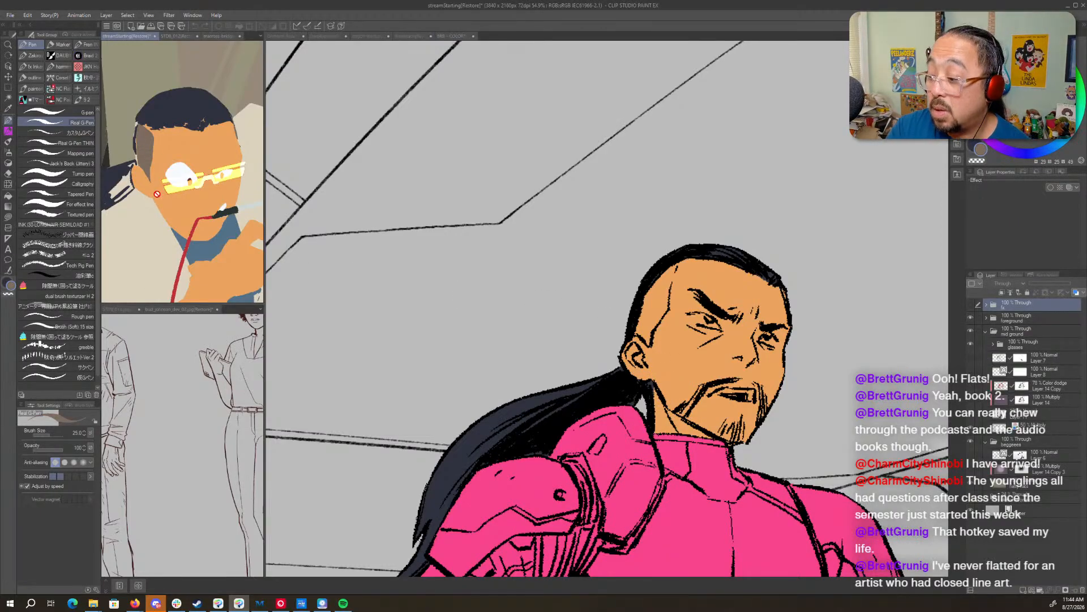
click(672, 275)
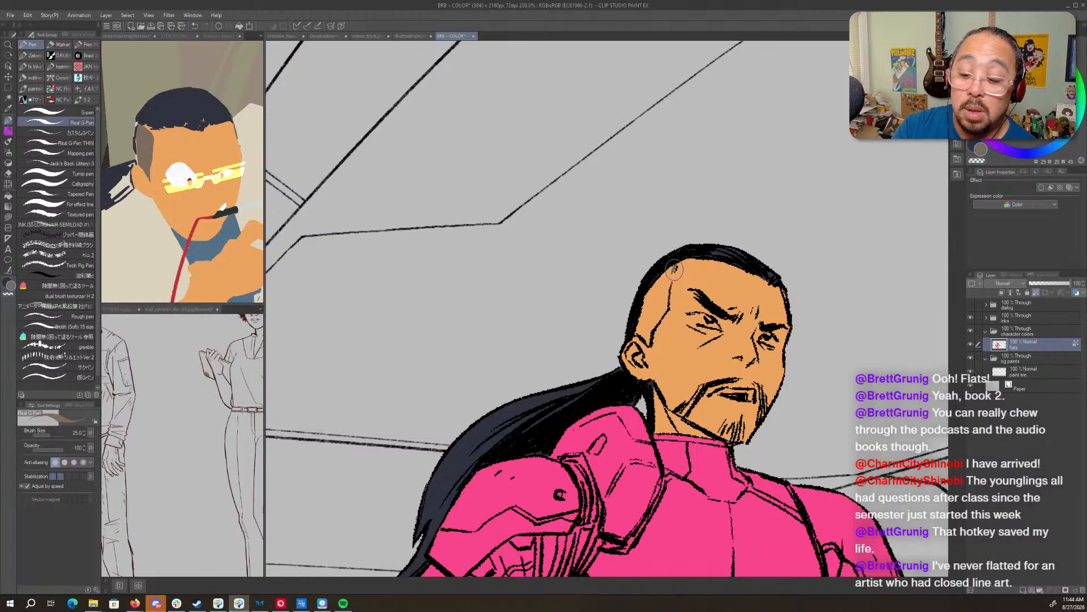
mouse_move(672, 276)
mouse_down()
mouse_move(645, 340)
mouse_move(636, 330)
mouse_move(674, 268)
mouse_move(649, 331)
mouse_move(676, 265)
mouse_up()
- Sample the white from the reference's eye, paint the whites of both eyes, and clean up their edges with the skin colour
click(180, 174)
alt+click(180, 173)
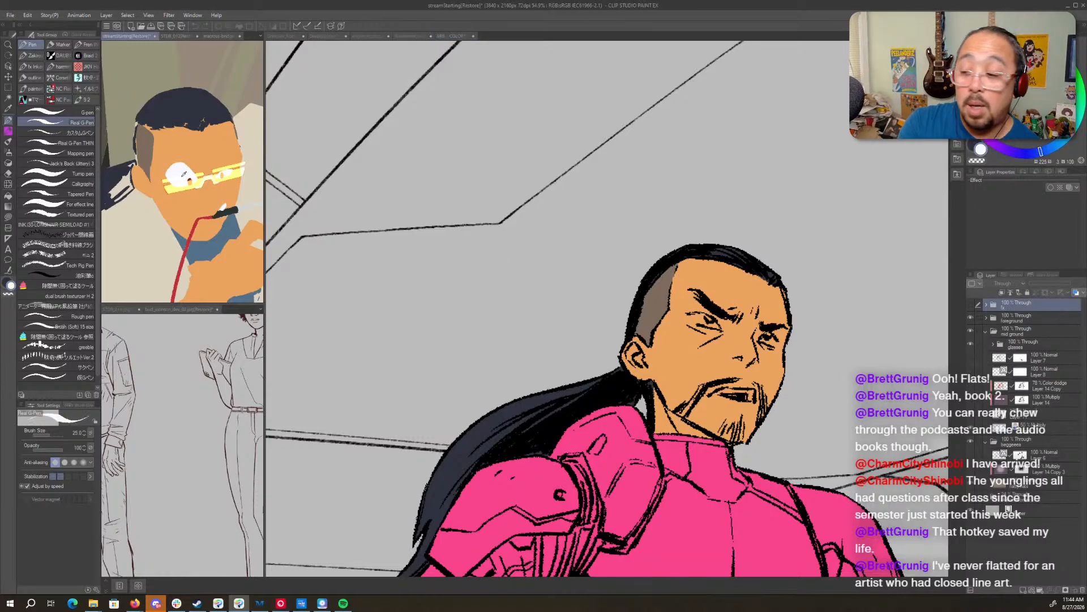
key(r)
mouse_move(776, 250)
mouse_down()
mouse_move(725, 430)
mouse_move(708, 447)
mouse_up()
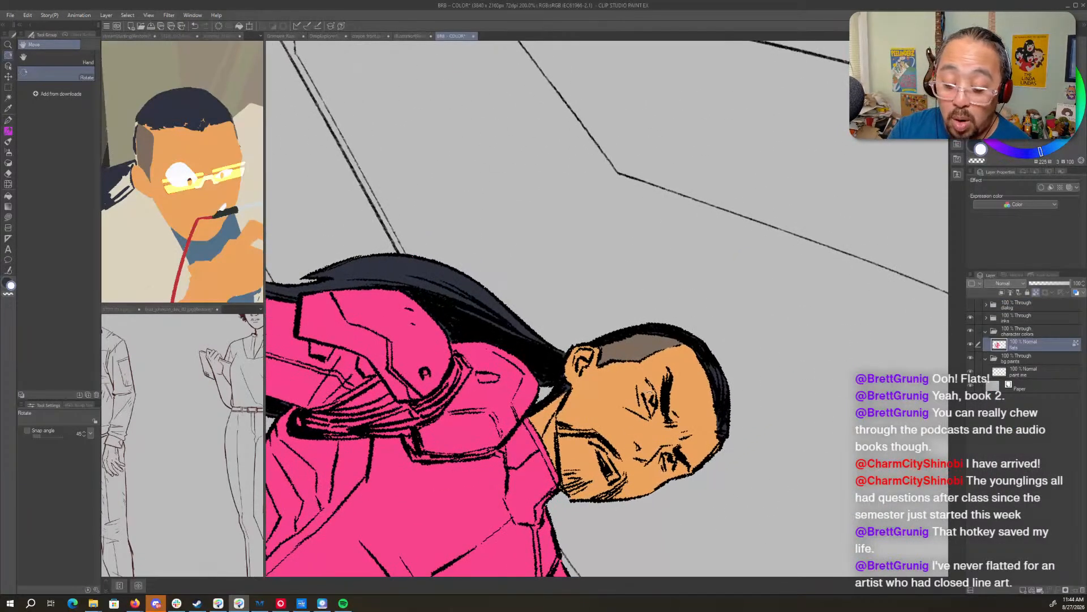
key(p)
mouse_move(652, 390)
mouse_down()
mouse_move(644, 385)
mouse_move(645, 411)
mouse_move(646, 390)
mouse_up()
key(x)
alt+click(652, 374)
drag(641, 379, 651, 414)
key(x)
drag(665, 456, 669, 470)
key(x)
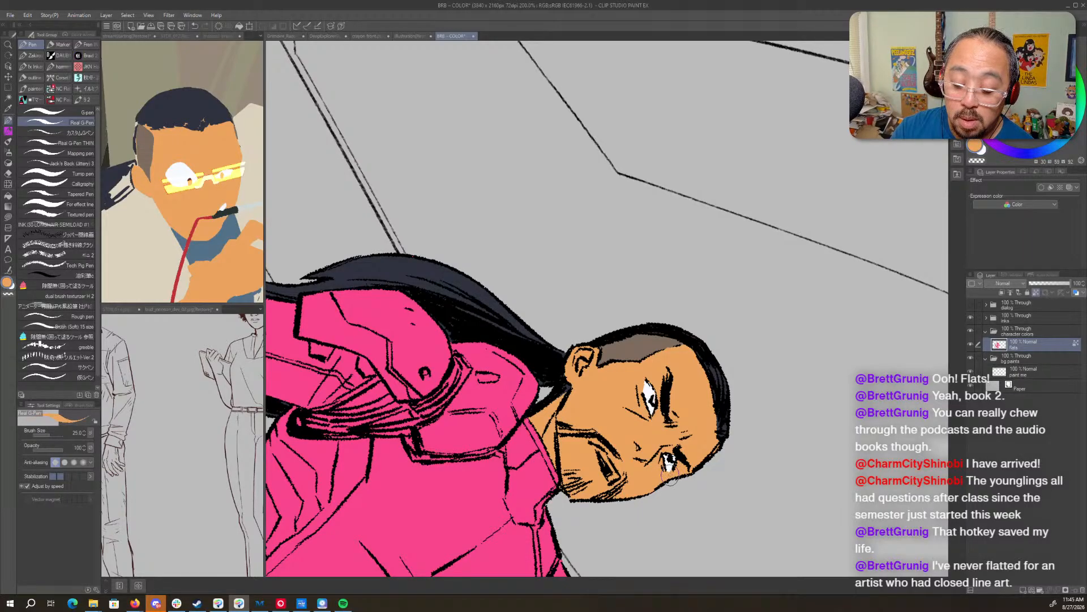
- Paint the teeth in the open mouth white with the Real G-Pen
key(r)
mouse_move(765, 487)
mouse_down()
mouse_move(831, 245)
mouse_move(847, 280)
mouse_move(822, 201)
mouse_up()
key(p)
key(x)
mouse_move(755, 333)
mouse_down()
mouse_move(870, 309)
mouse_move(858, 374)
mouse_move(788, 395)
mouse_up()
key(r)
drag(723, 381, 709, 356)
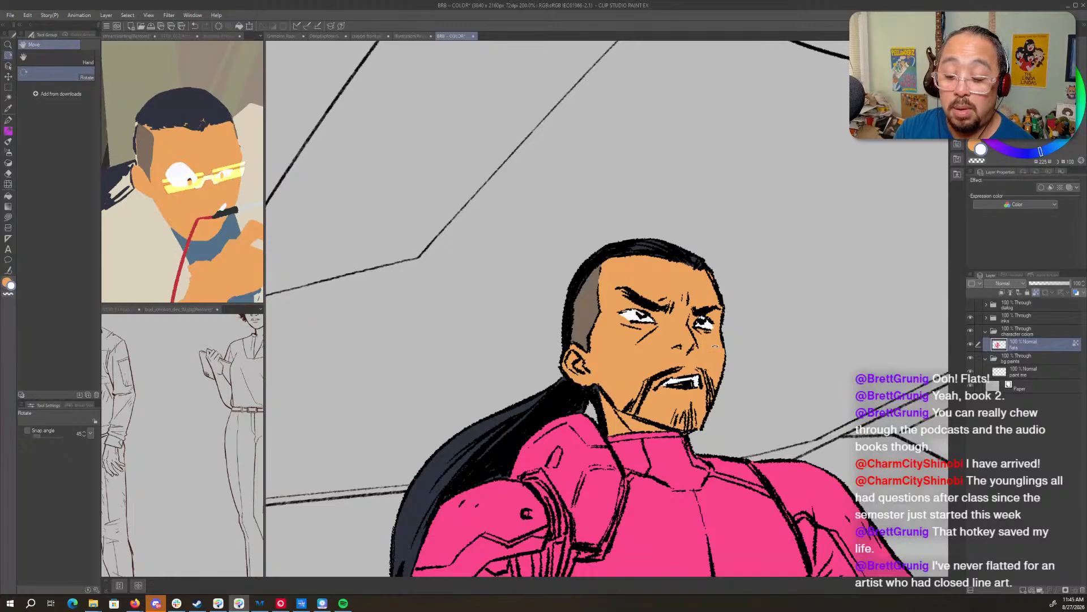
key(p)
key(x)
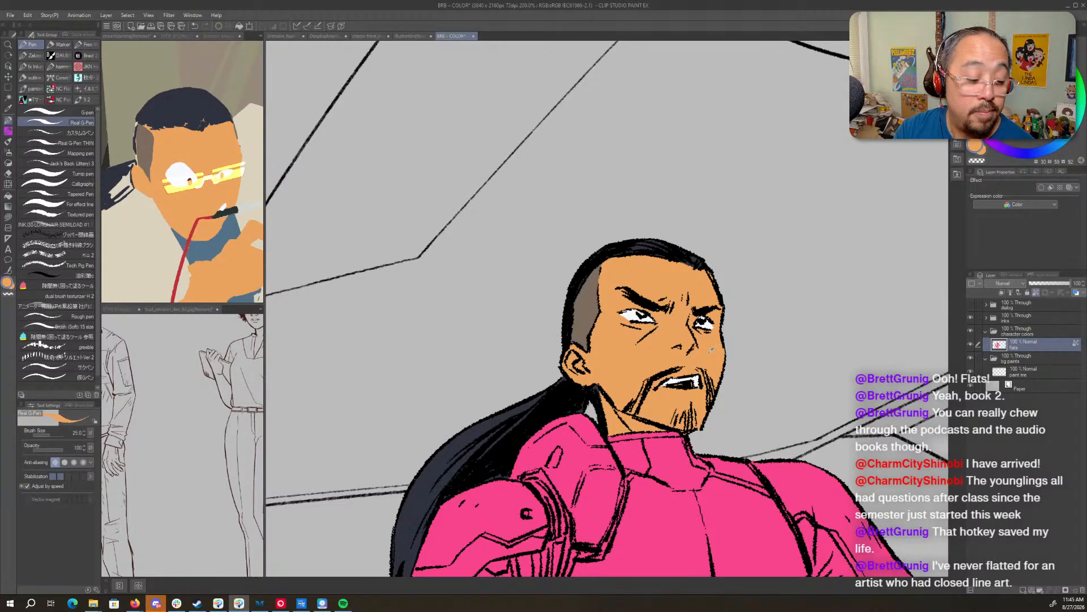
- Check the white fill in the character's eyes with Auto select, deselect it, and sample the skin colour beside the eye
key(x)
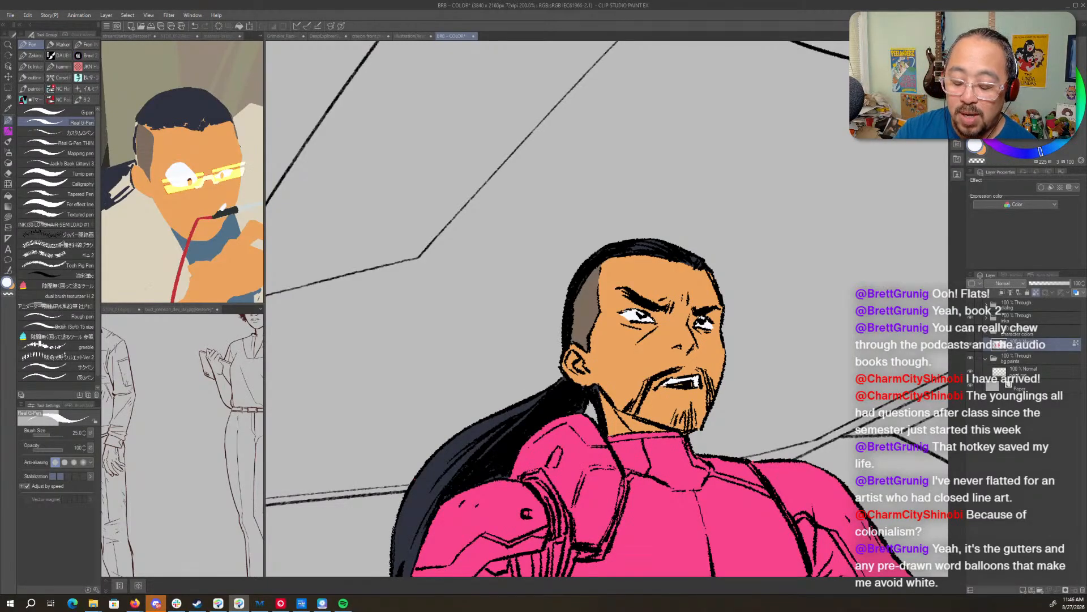
drag(657, 158, 752, 229)
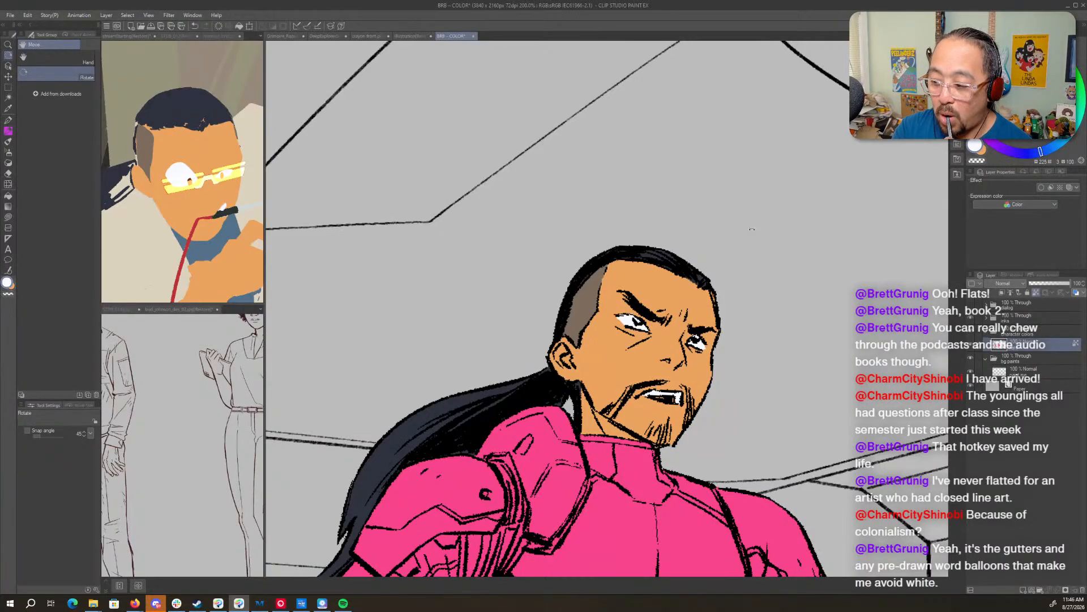
key(w)
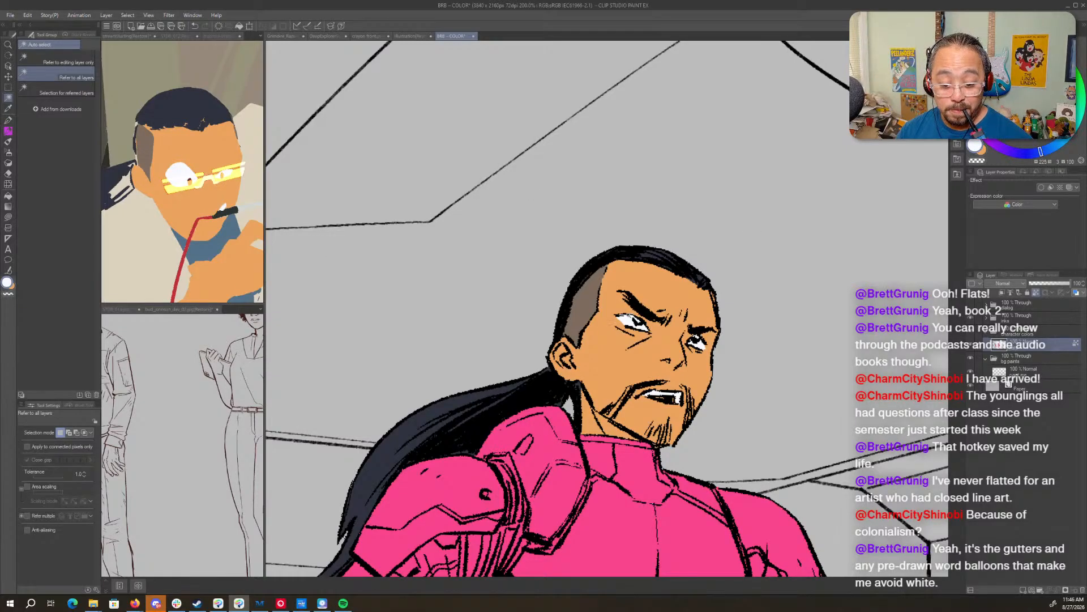
click(629, 321)
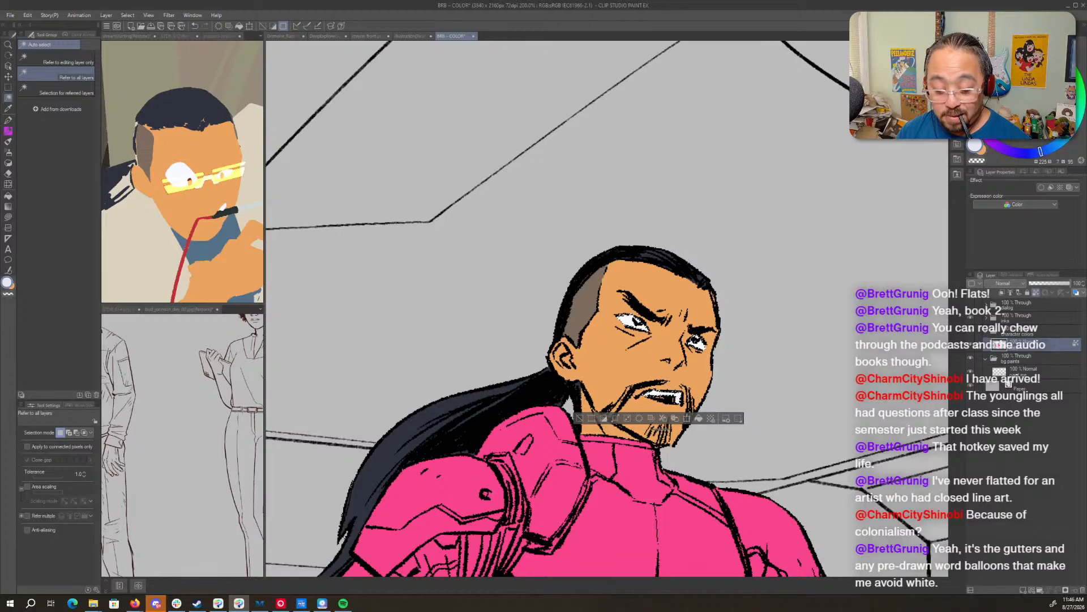
key(ctrl+d)
key(shift+space)
drag(784, 231, 730, 456)
key(p)
alt+click(612, 312)
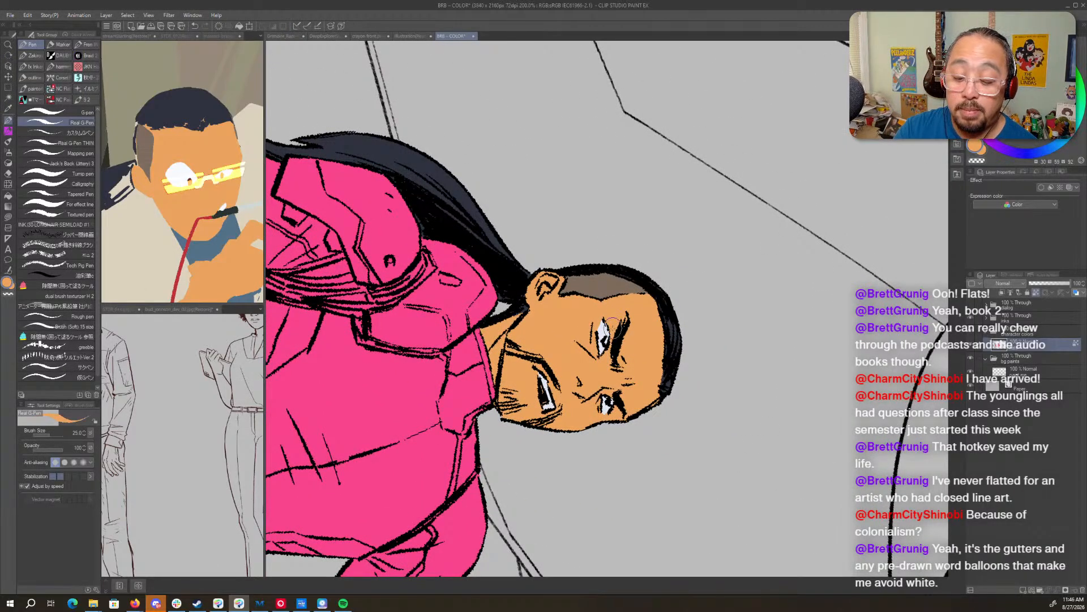
key(shift+space)
drag(613, 317, 715, 272)
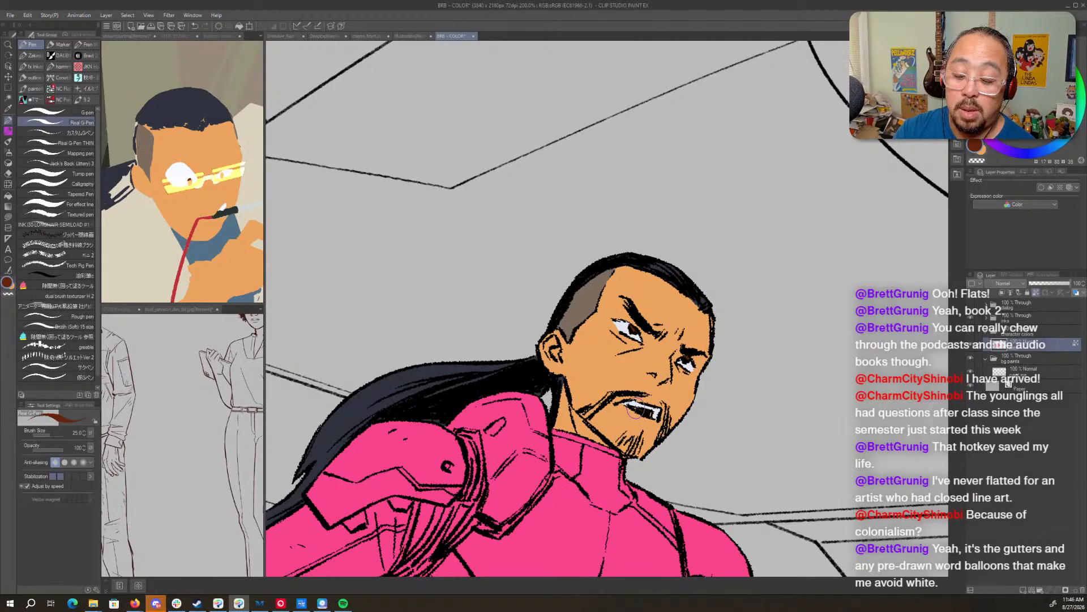
- Paint the face and neck of the small portrait behind the sword reddish brown with the Real G-Pen
drag(815, 333, 792, 301)
drag(852, 404, 809, 310)
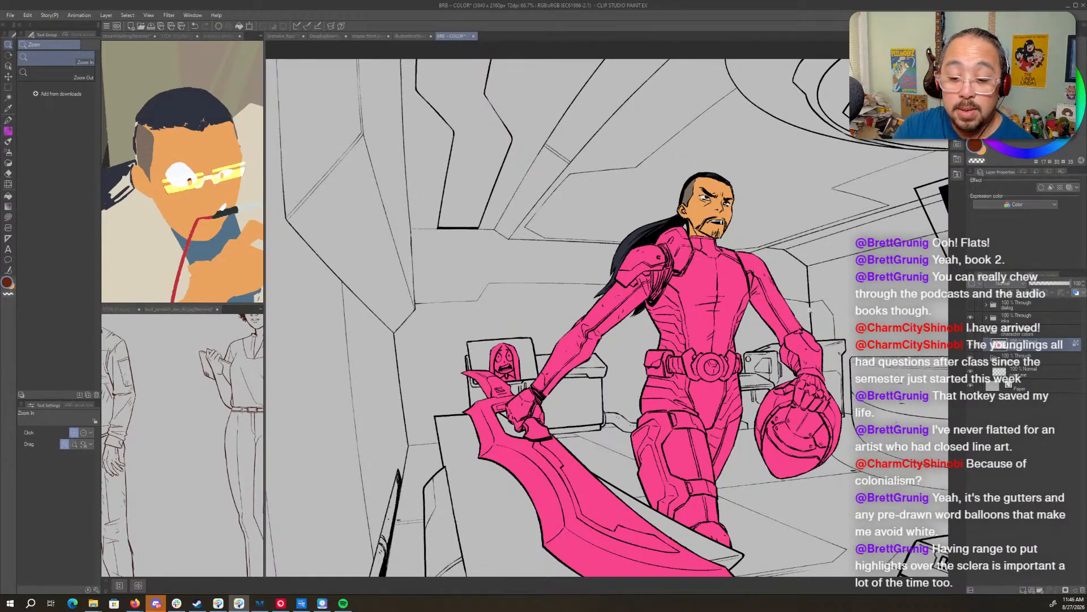
drag(513, 369, 629, 378)
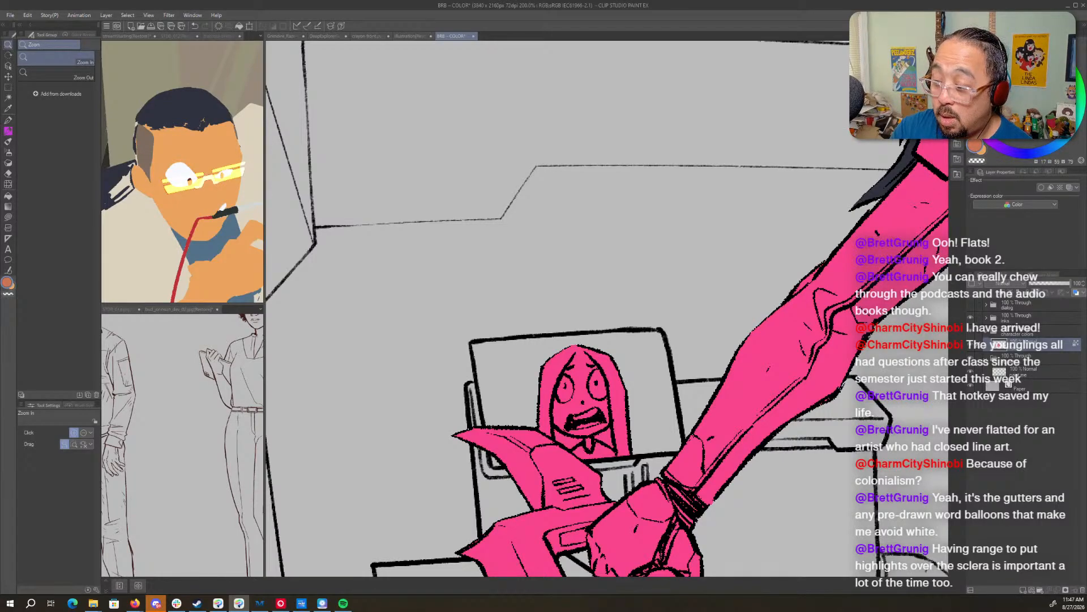
key(p)
mouse_move(580, 379)
mouse_down()
mouse_move(573, 416)
mouse_move(582, 402)
mouse_move(563, 401)
mouse_move(560, 418)
mouse_up()
mouse_move(576, 352)
mouse_down()
mouse_move(579, 368)
mouse_move(567, 373)
mouse_move(583, 354)
mouse_move(597, 380)
mouse_move(602, 368)
mouse_move(578, 371)
mouse_up()
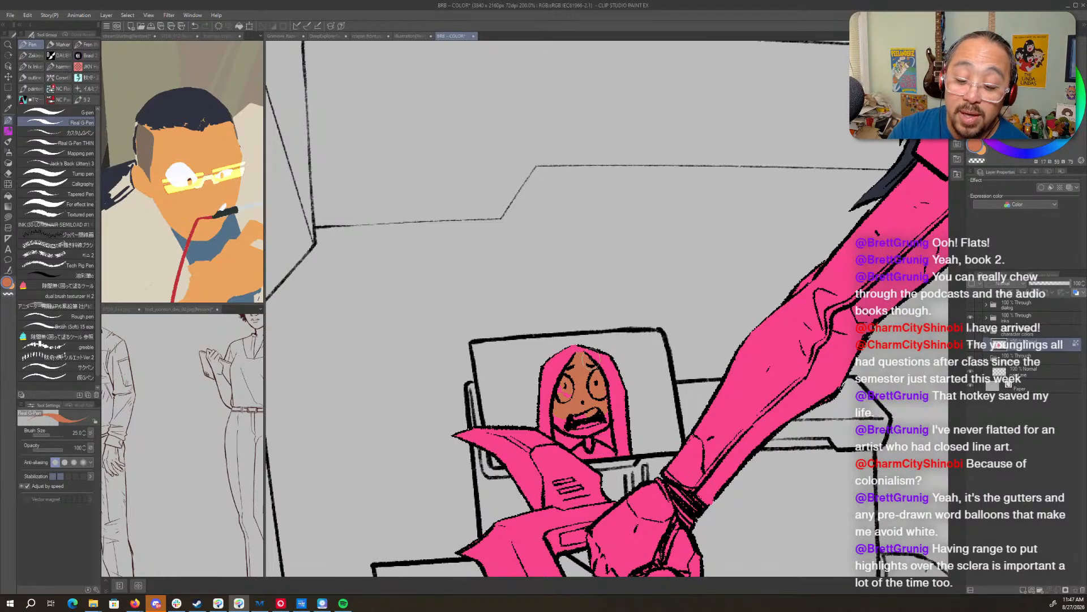
mouse_move(578, 354)
mouse_down()
mouse_move(564, 390)
mouse_move(573, 399)
mouse_move(554, 422)
mouse_move(560, 410)
mouse_move(575, 429)
mouse_move(566, 422)
mouse_move(599, 420)
mouse_move(613, 408)
mouse_move(596, 419)
mouse_move(581, 403)
mouse_move(603, 388)
mouse_up()
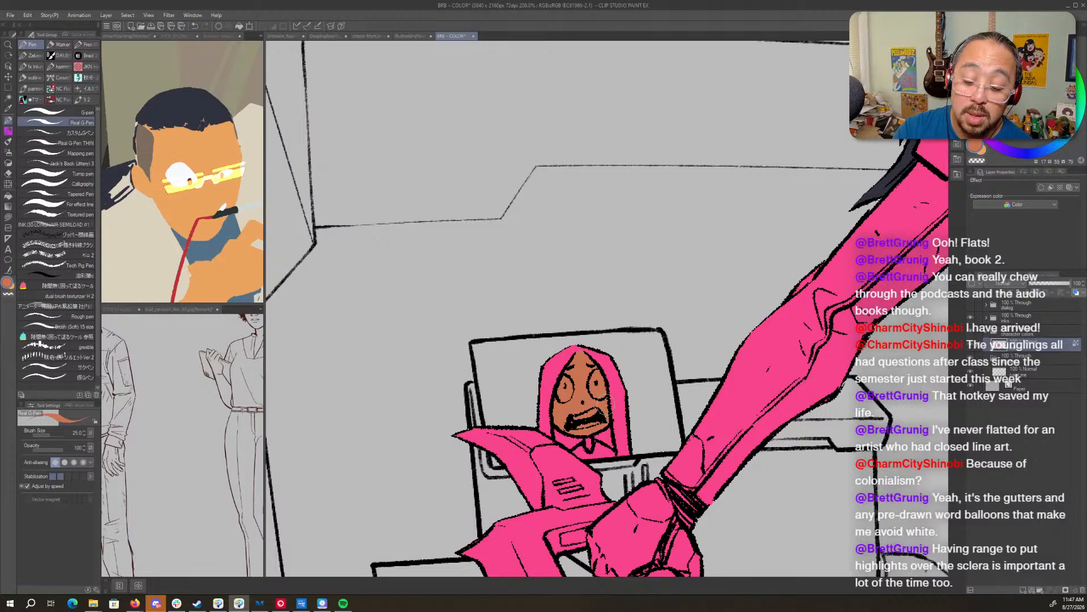
drag(589, 437, 588, 443)
- Sample the white from the main character's eye and fill both eyes of the small portrait with it
mouse_move(893, 170)
mouse_down()
mouse_move(594, 362)
mouse_move(460, 470)
mouse_up()
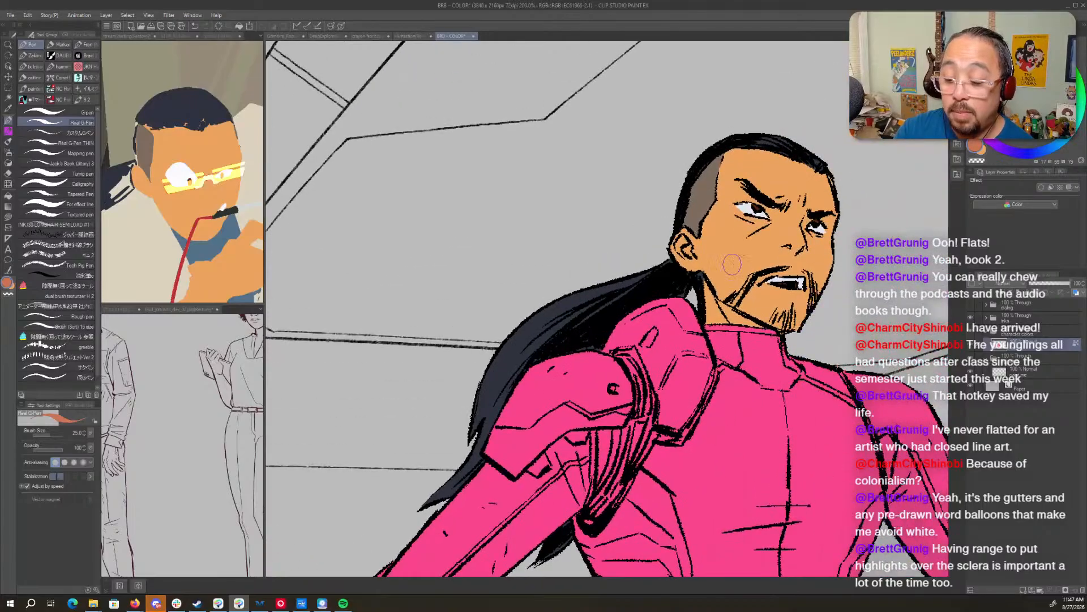
alt+click(744, 207)
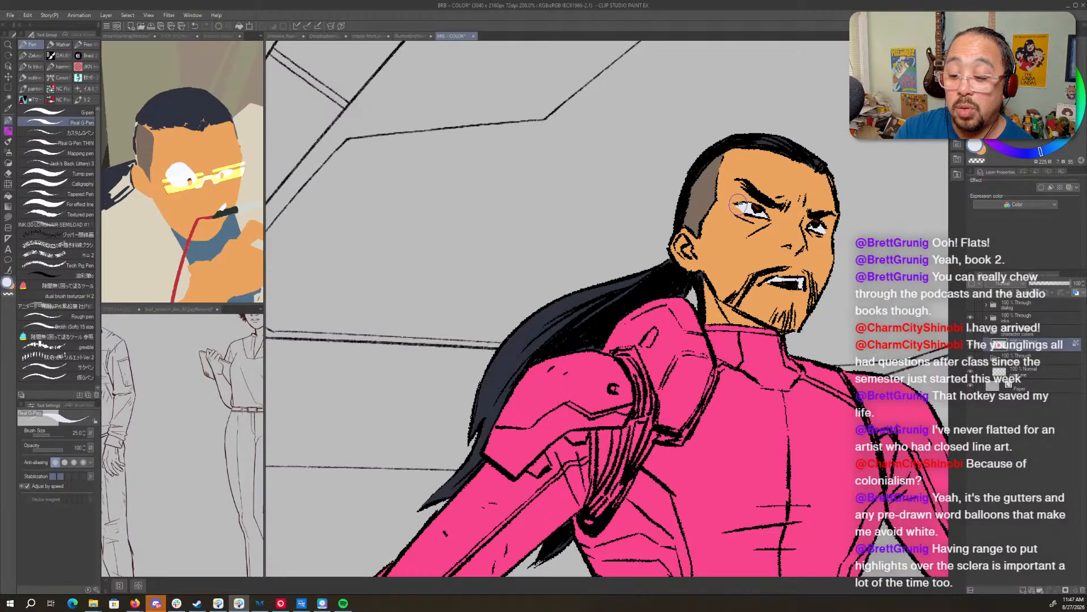
drag(506, 456, 967, 108)
mouse_move(597, 338)
mouse_down()
mouse_move(592, 355)
mouse_move(600, 339)
mouse_move(602, 349)
mouse_move(589, 346)
mouse_move(595, 334)
mouse_up()
key(g)
click(630, 333)
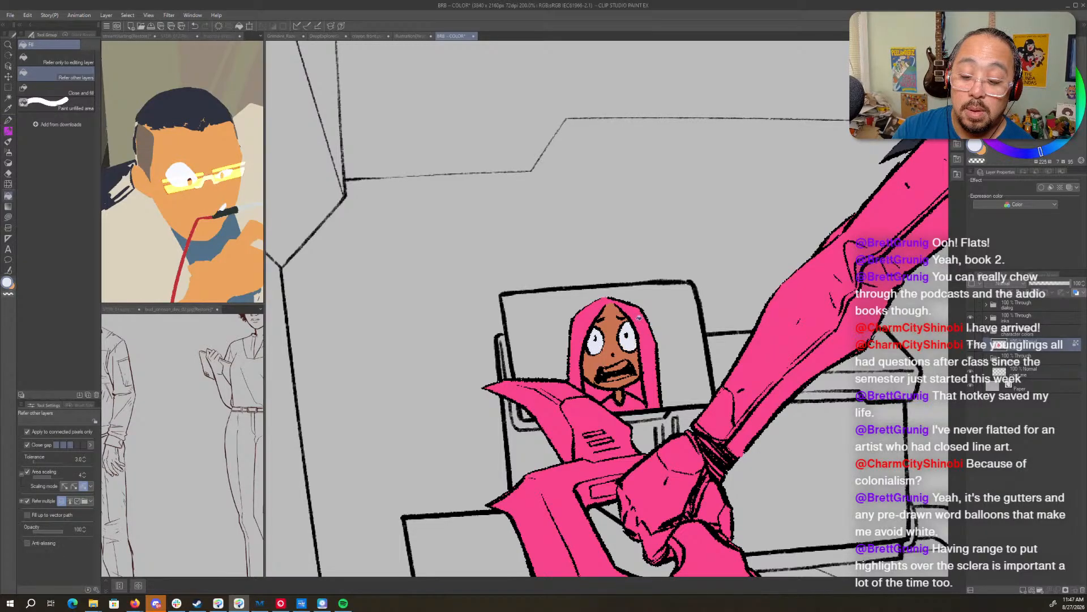
- Paint the teeth in the portrait's open mouth white with the Real G-Pen and sample the portrait's brown skin colour
key(p)
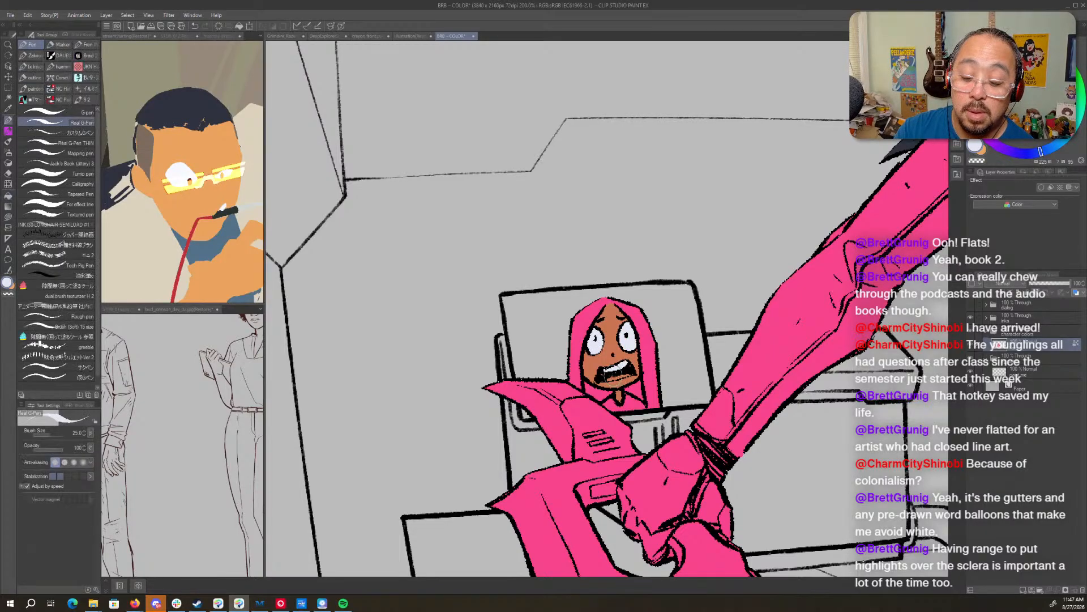
mouse_move(615, 380)
mouse_down()
mouse_move(628, 368)
mouse_move(635, 379)
mouse_up()
key(x)
alt+click(623, 385)
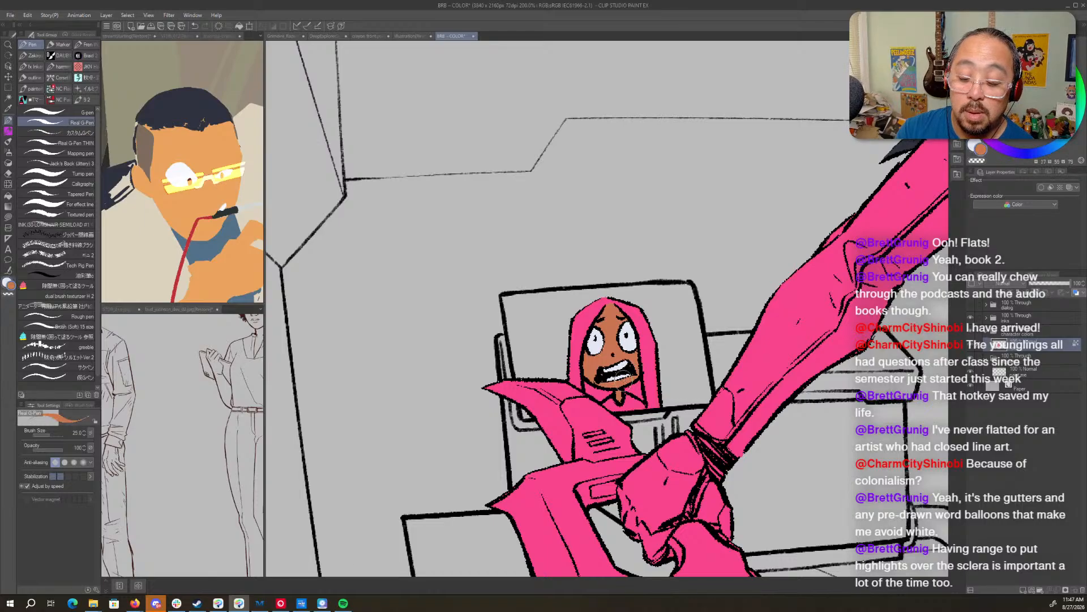
key(x)
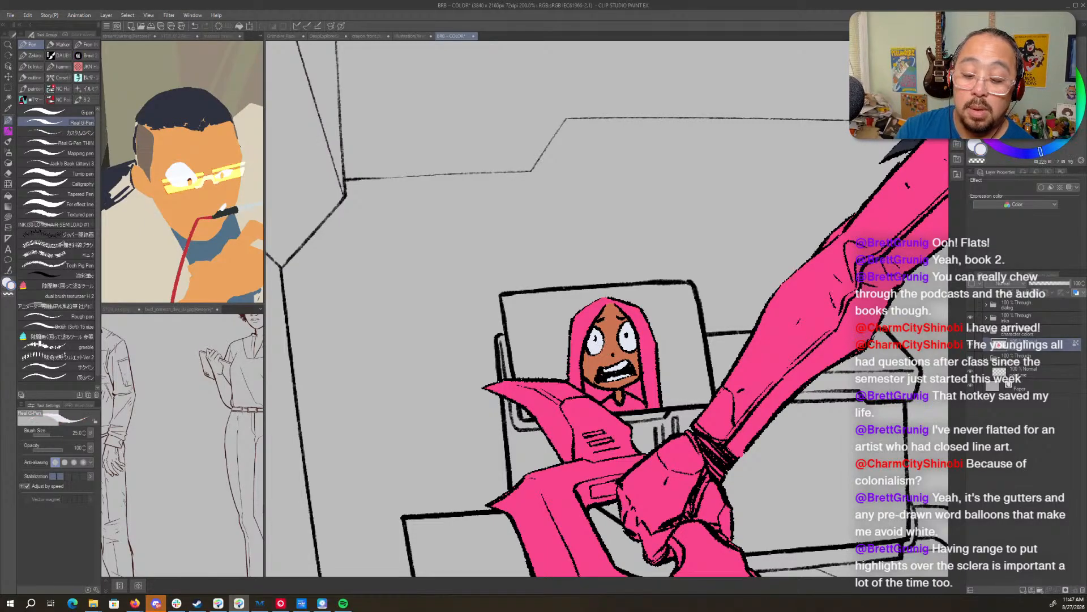
- Select the remaining pink areas and fill the portrait's hair with the navy sampled from the reference's hair
key(x)
click(1041, 96)
click(982, 135)
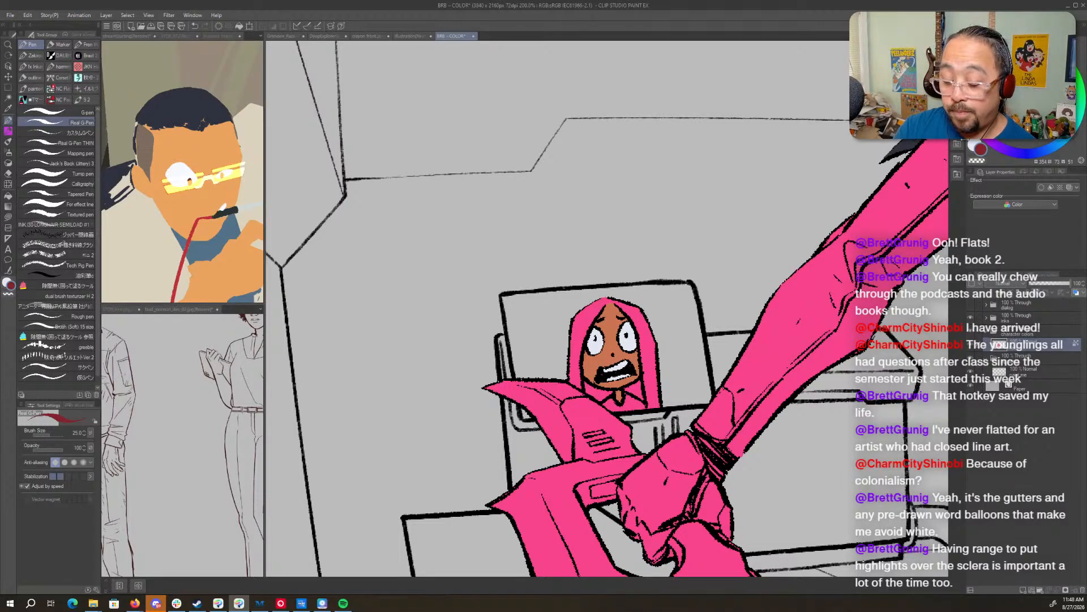
key(w)
click(651, 363)
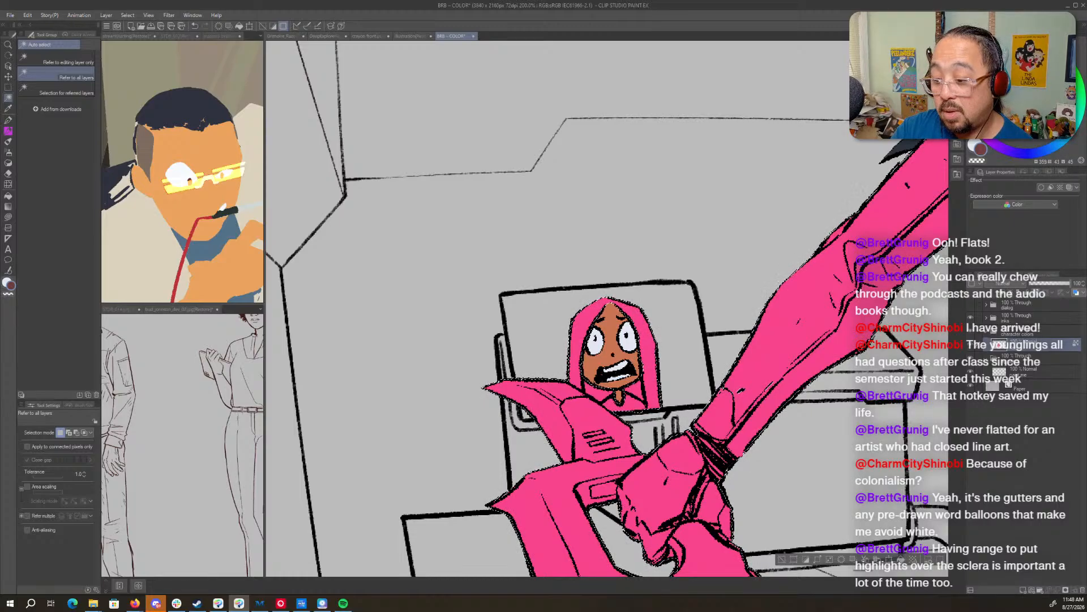
key(g)
click(582, 346)
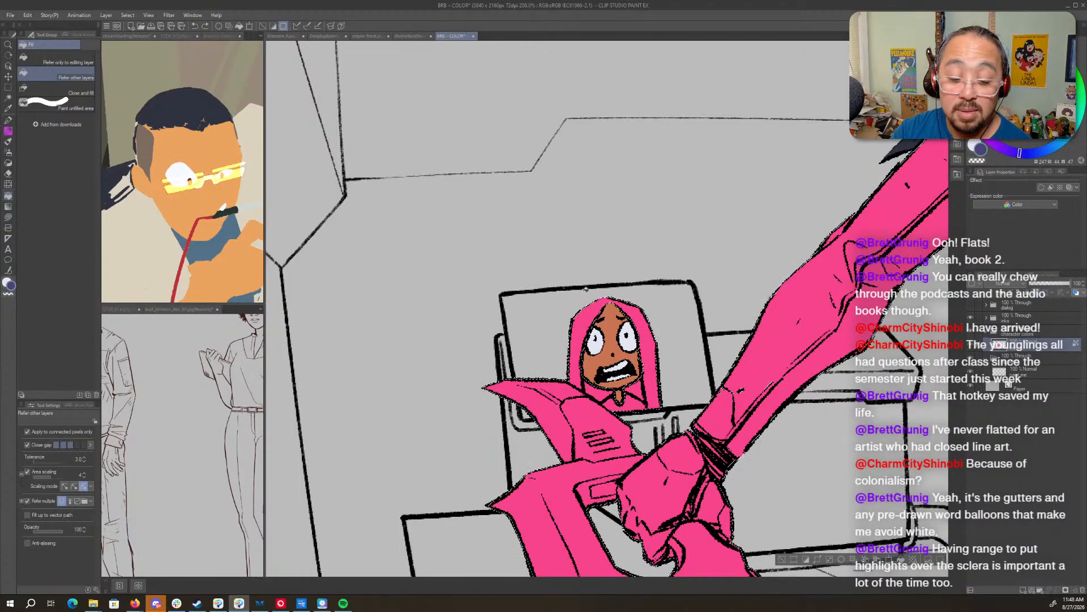
alt+click(200, 100)
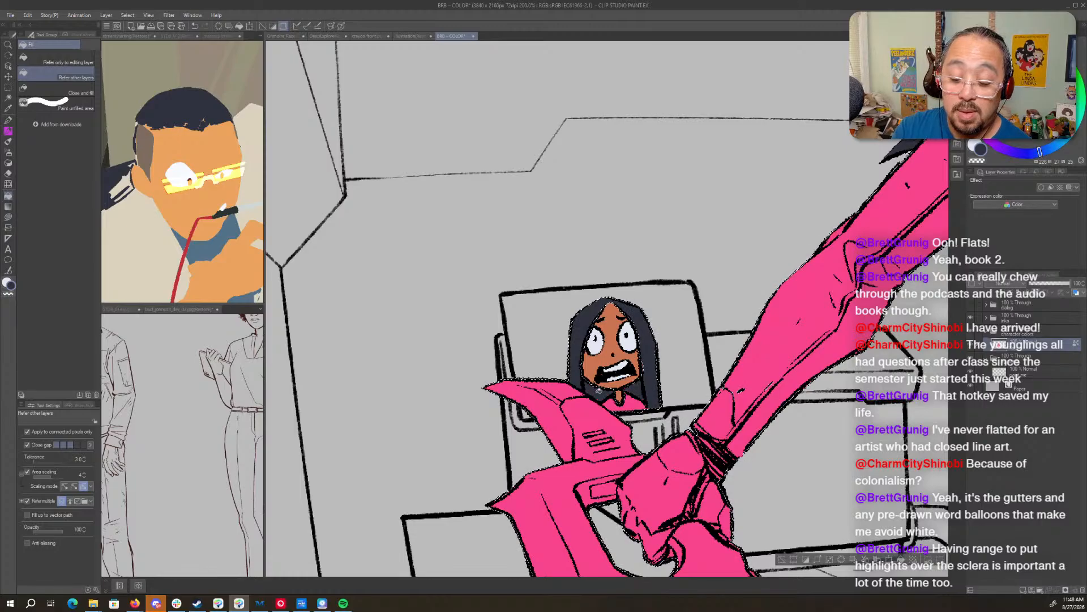
- Colour the portrait's shirt salmon pink and sample the navy of its hair with the pen
key(p)
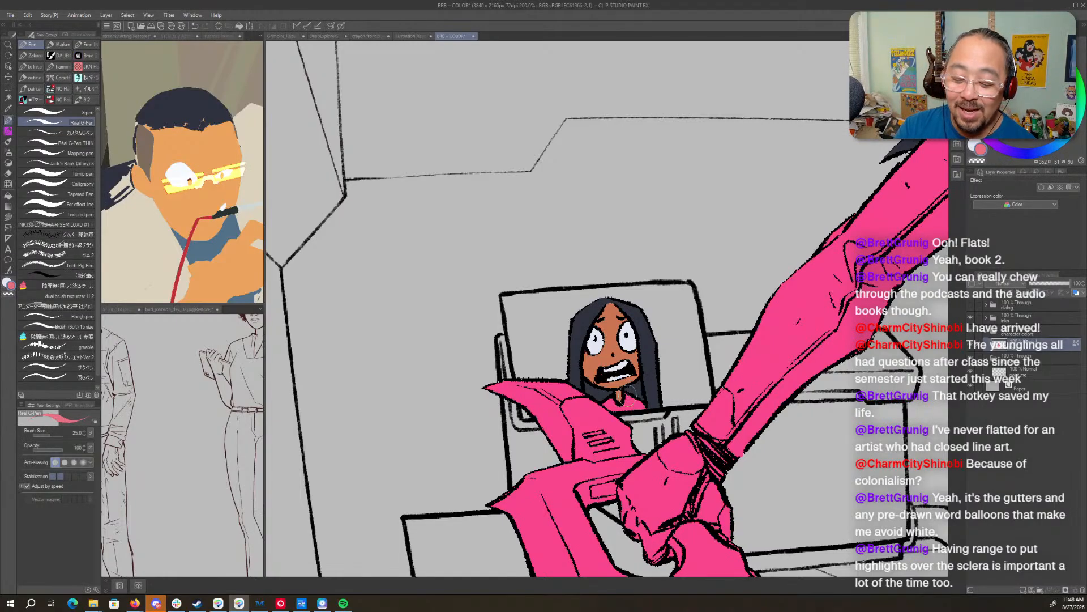
key(g)
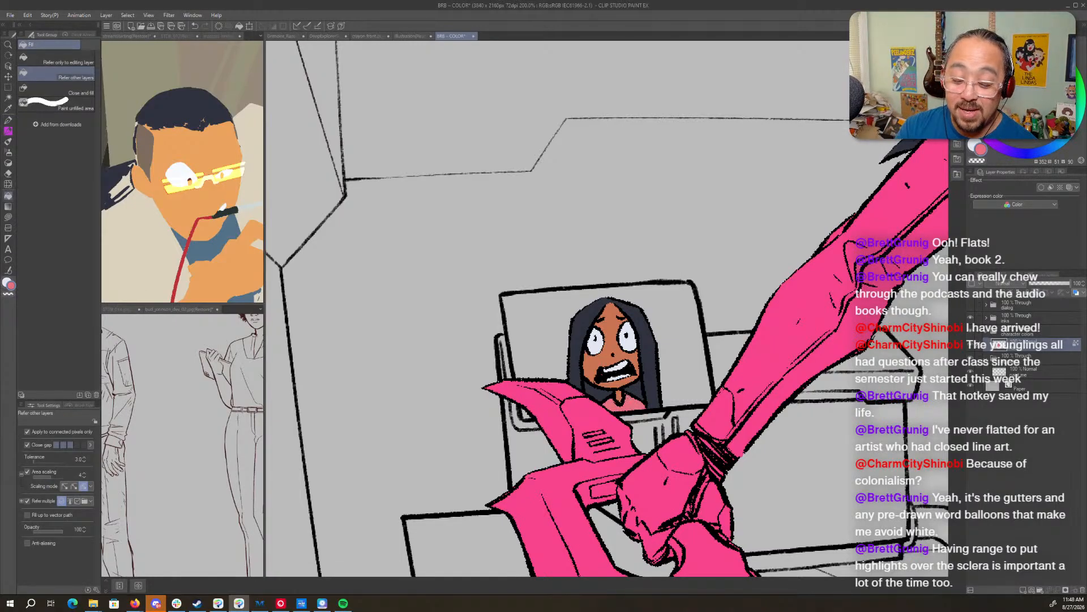
key(p)
alt+click(655, 388)
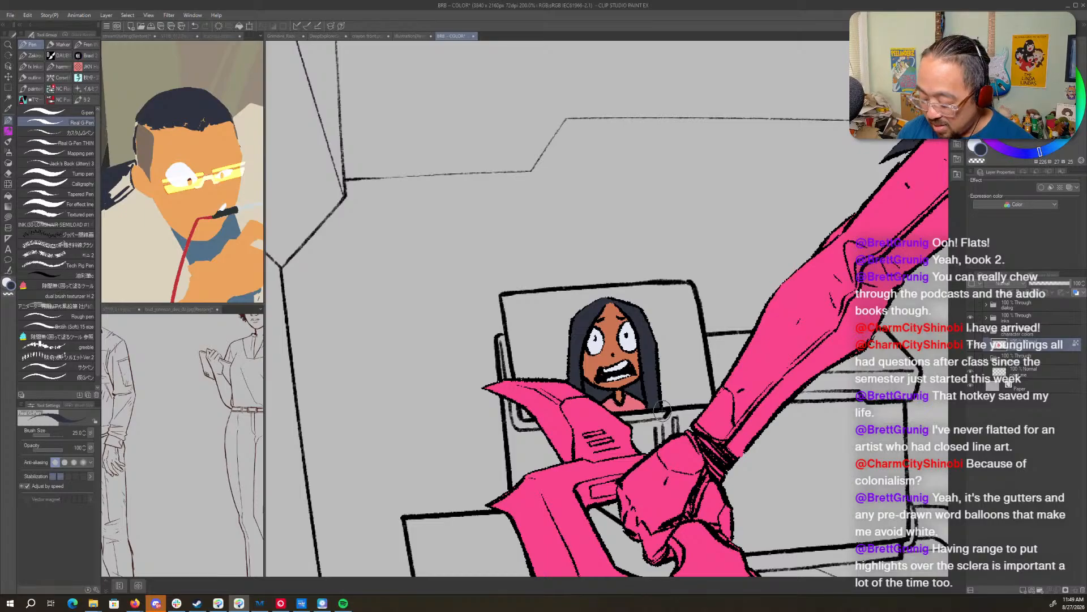
- Select the navy hair areas with Auto select, referring to all layers
key(w)
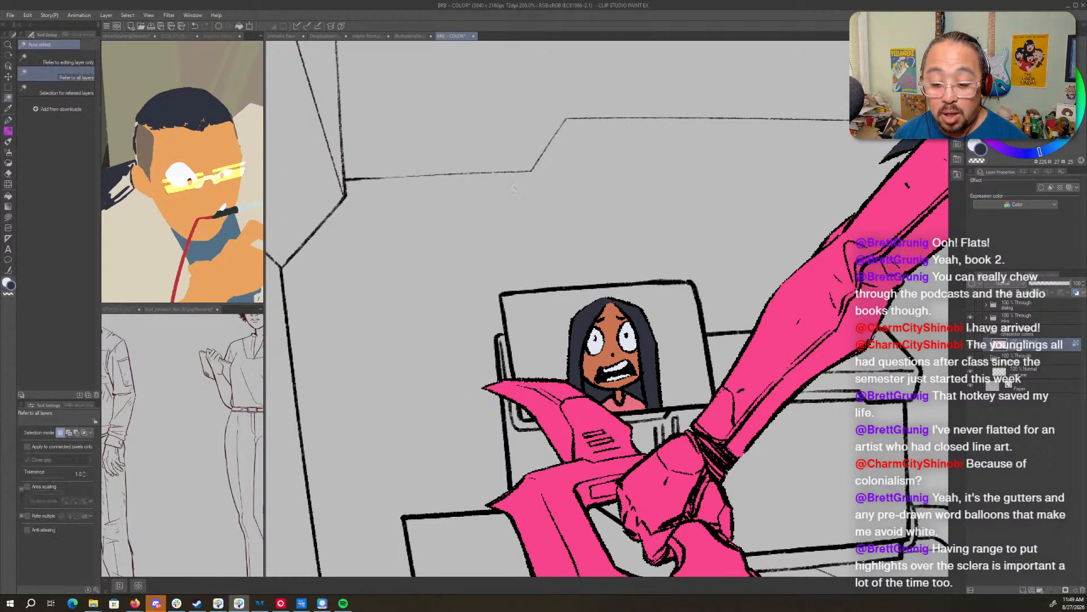
click(575, 328)
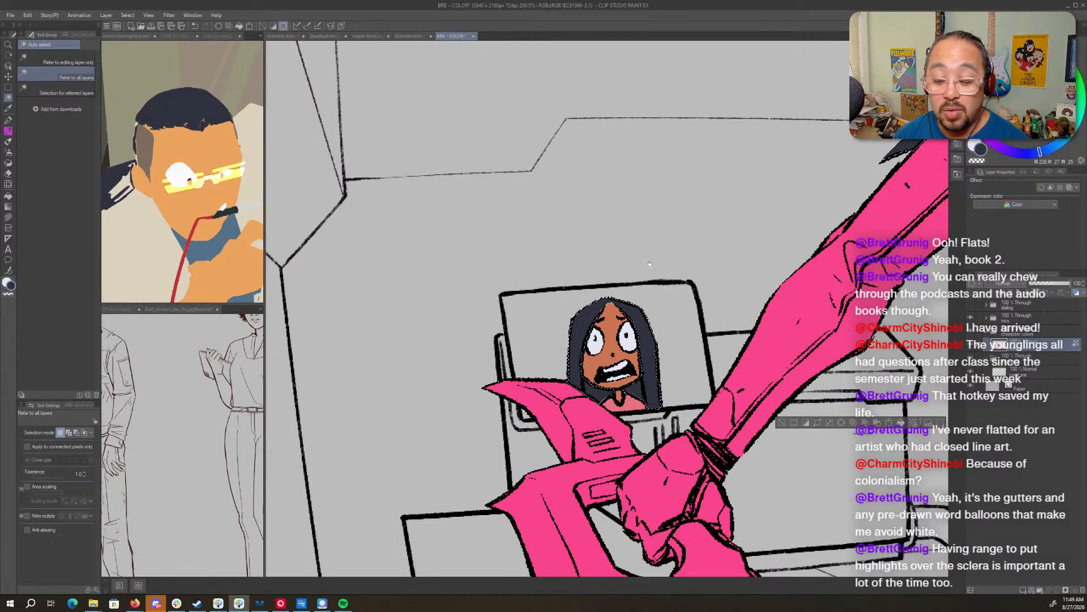
drag(666, 252, 610, 263)
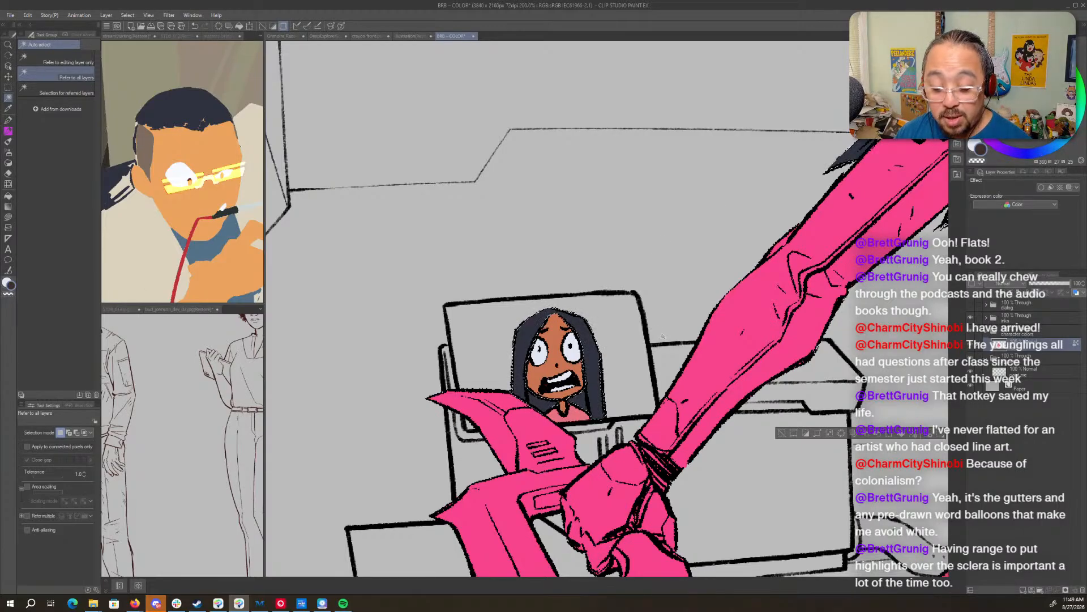
key(ctrl+z)
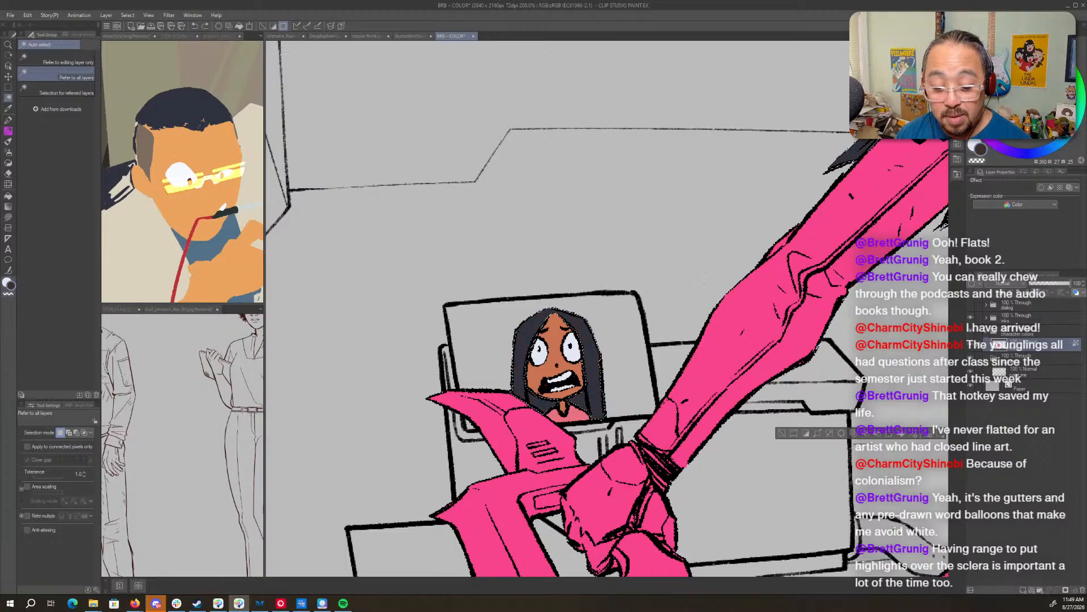
drag(758, 243, 448, 467)
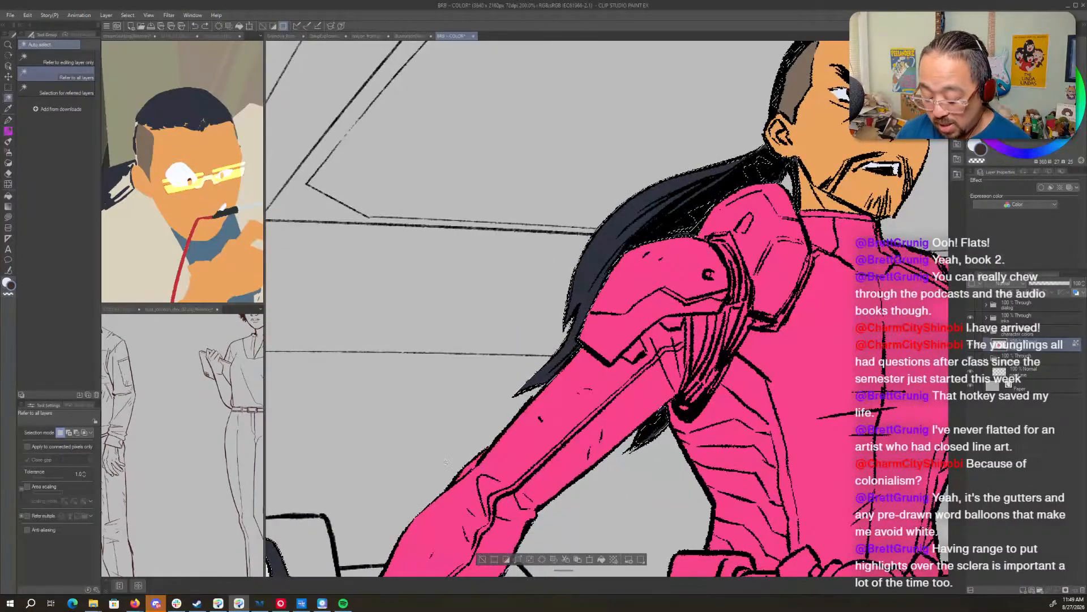
- Lasso the main character's hair out of the selection, recolour the portrait's hair dark brown, and deselect
key(m)
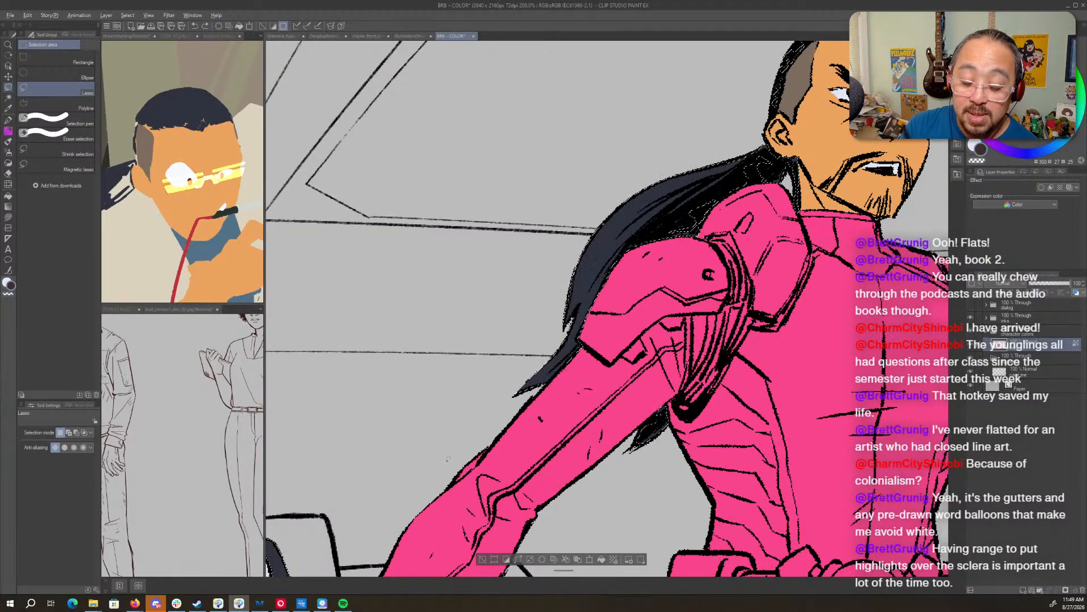
mouse_move(758, 378)
mouse_down()
mouse_move(493, 226)
mouse_move(844, 41)
mouse_move(838, 288)
mouse_move(691, 432)
mouse_up()
mouse_move(816, 325)
mouse_down()
mouse_move(762, 127)
mouse_move(583, 245)
mouse_up()
drag(560, 485, 878, 218)
drag(678, 391, 797, 284)
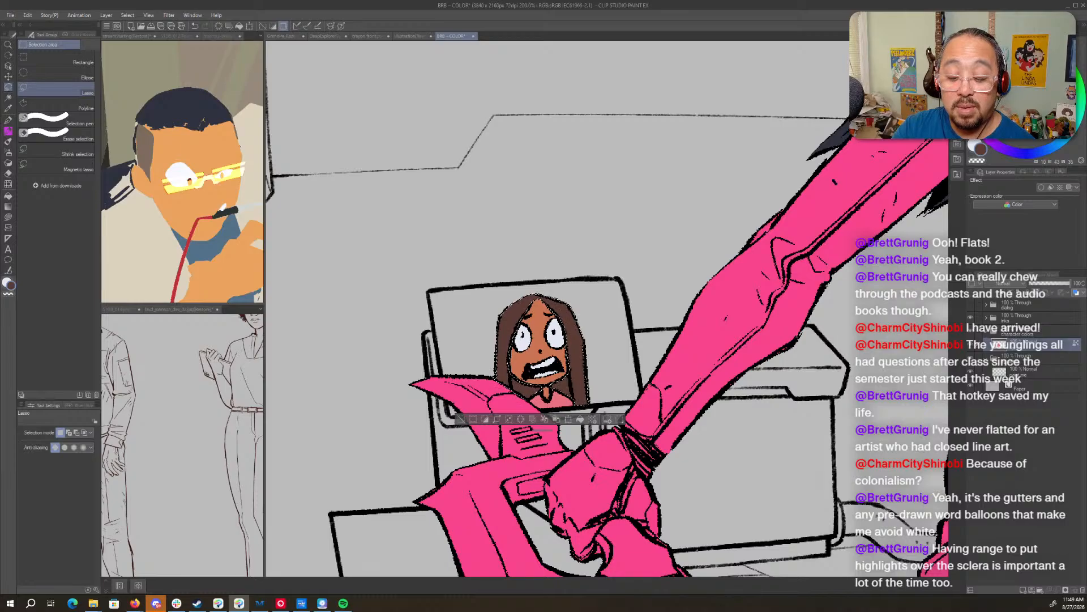
key(ctrl+d)
- Fill the outer sections of the large sword's blade with a blue-grey colour using the Fill tool
key(slash)
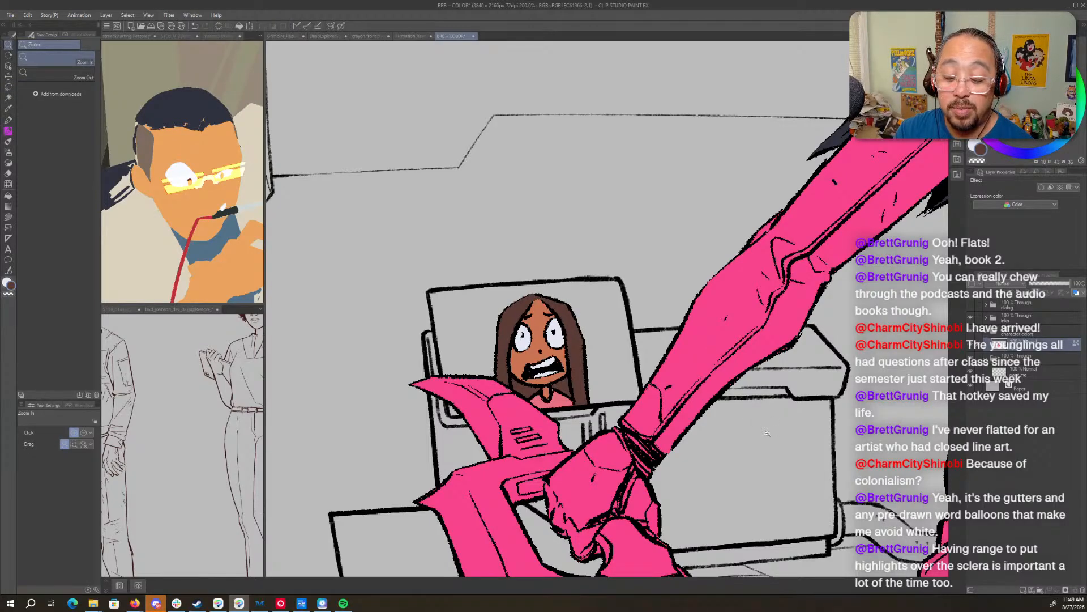
drag(768, 433, 680, 433)
key(m)
drag(838, 508, 685, 329)
drag(792, 505, 745, 470)
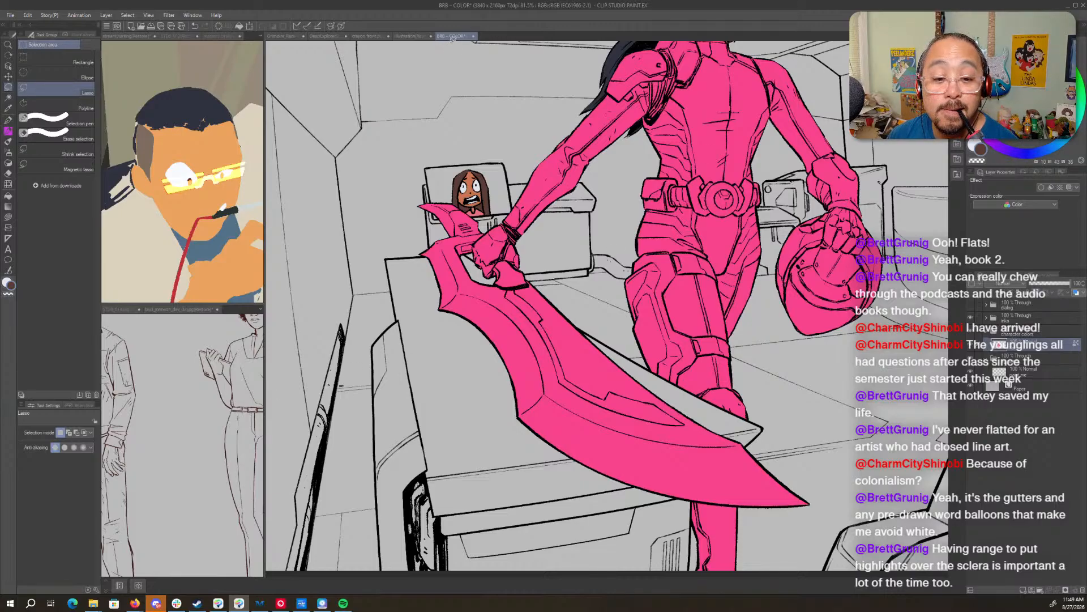
drag(668, 187, 607, 254)
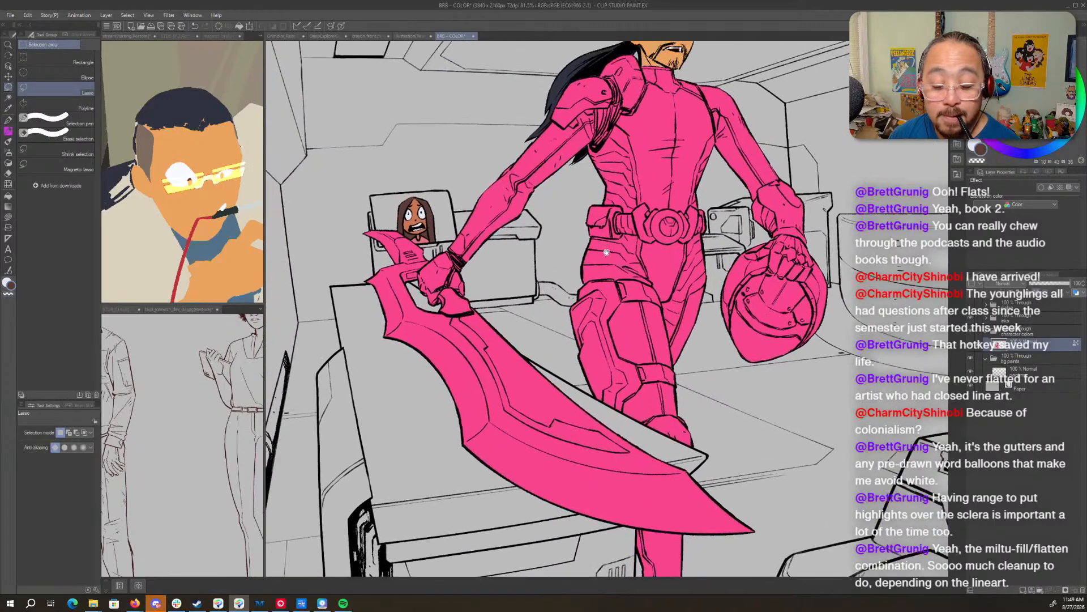
key(g)
mouse_move(535, 351)
mouse_down()
mouse_move(504, 364)
mouse_move(510, 374)
mouse_move(515, 364)
mouse_up()
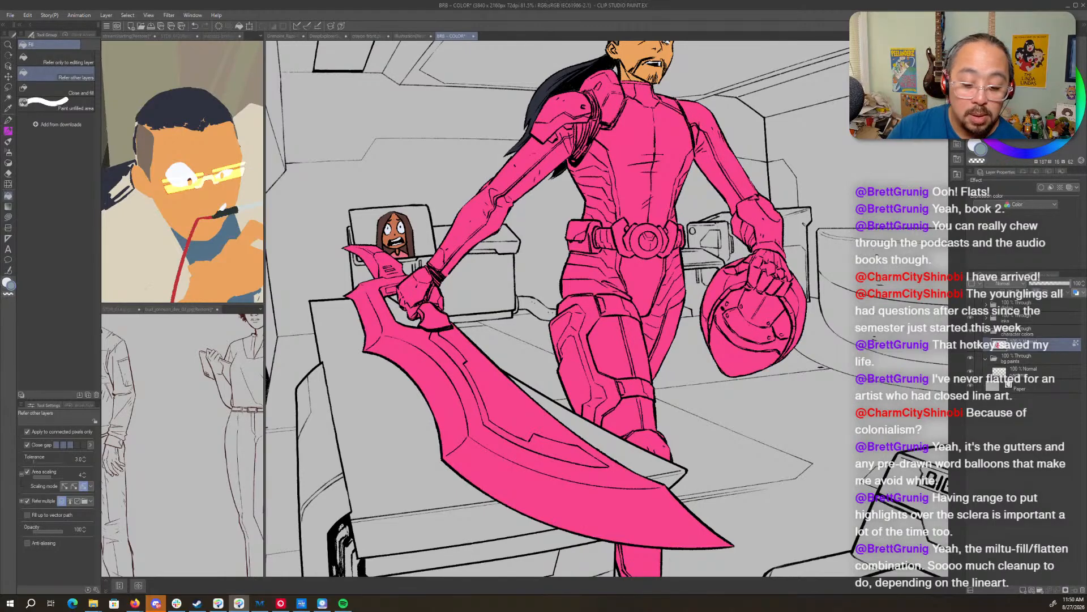
click(511, 469)
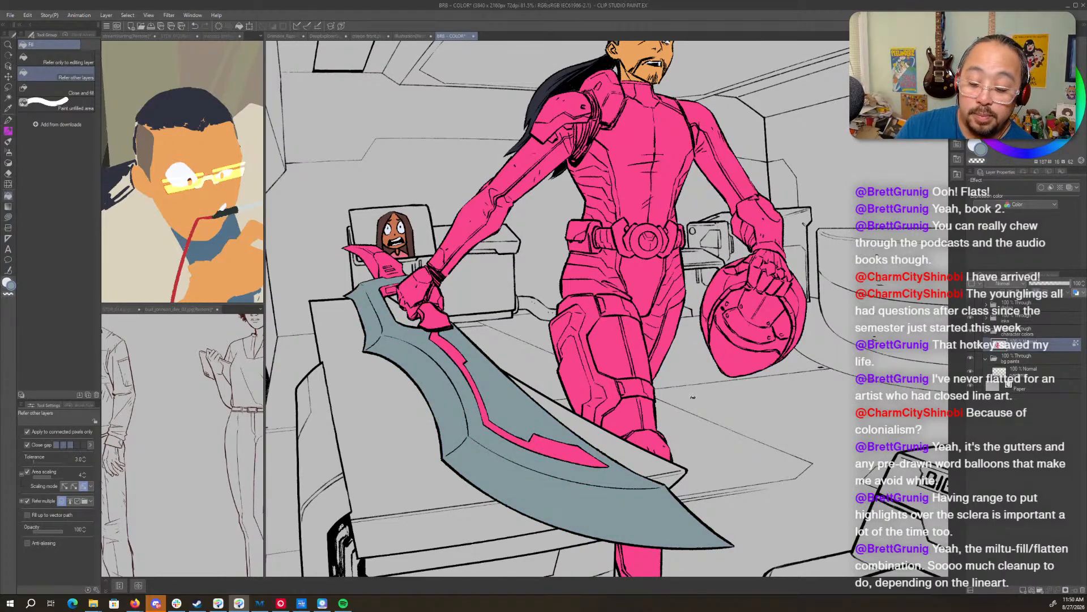
drag(375, 256, 423, 245)
click(419, 336)
click(400, 343)
drag(448, 300, 616, 322)
key(ctrl+z)
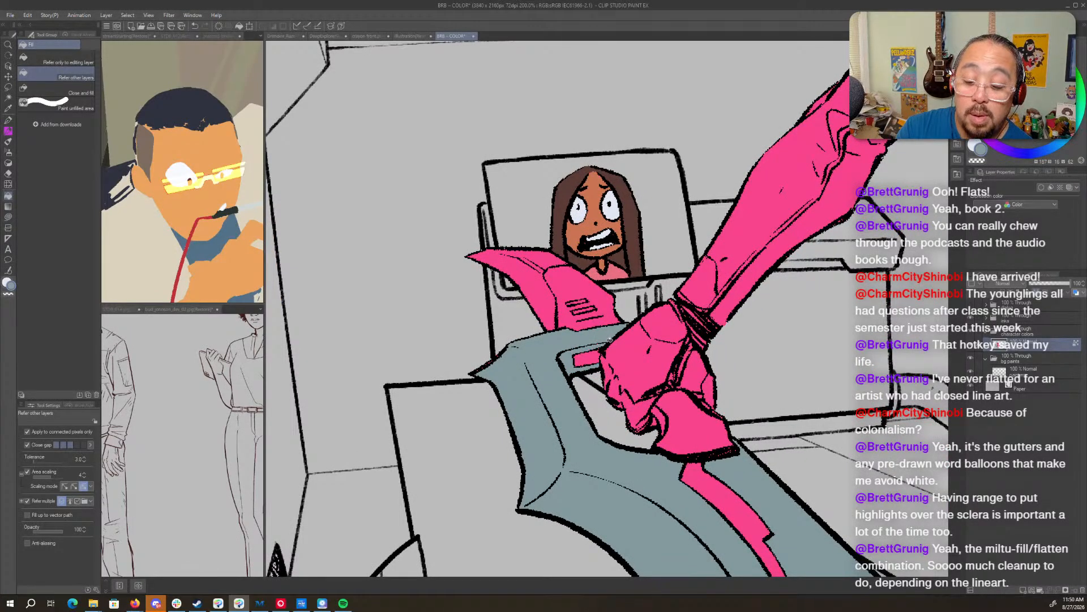
- Inspect the sword from its guard to the inlay along the blade for areas still in base pink
key(period)
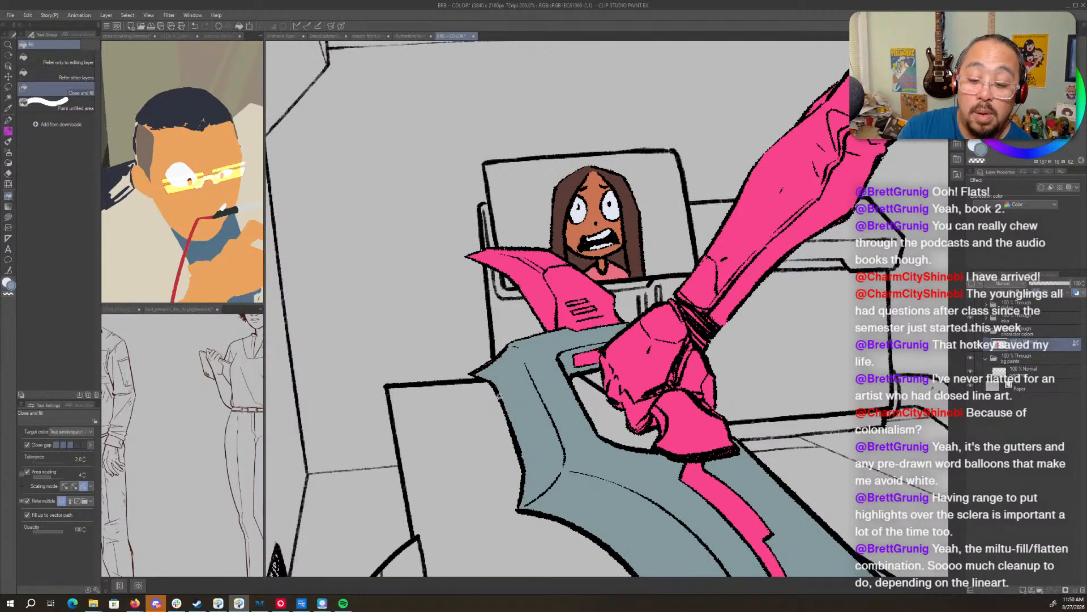
drag(738, 462, 601, 272)
drag(693, 421, 564, 239)
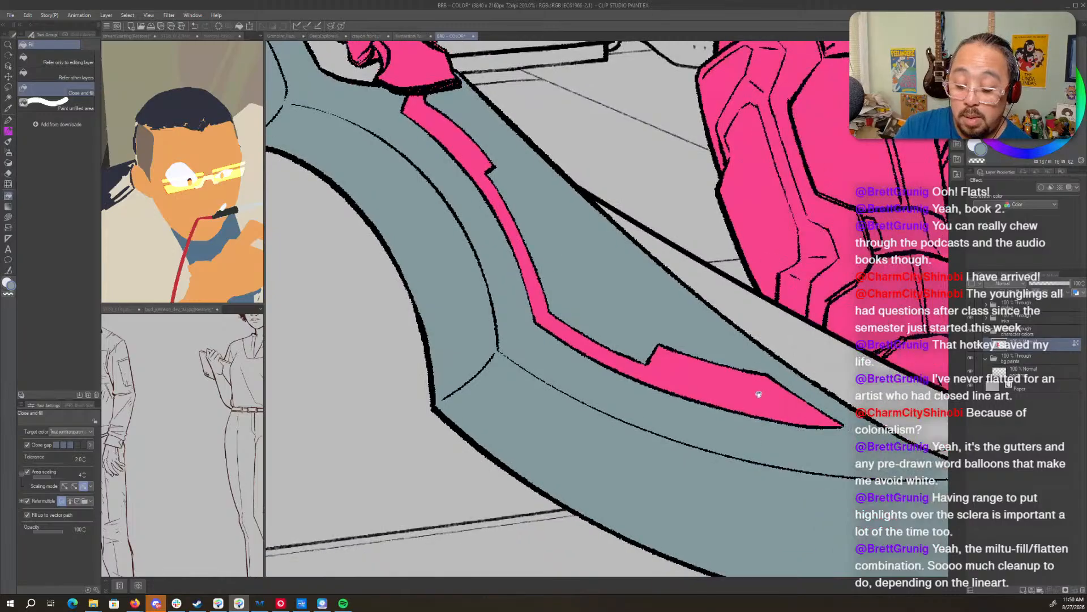
drag(758, 385, 470, 298)
mouse_move(656, 372)
mouse_down()
mouse_move(605, 345)
mouse_move(623, 373)
mouse_up()
drag(543, 318, 710, 432)
drag(520, 267, 621, 371)
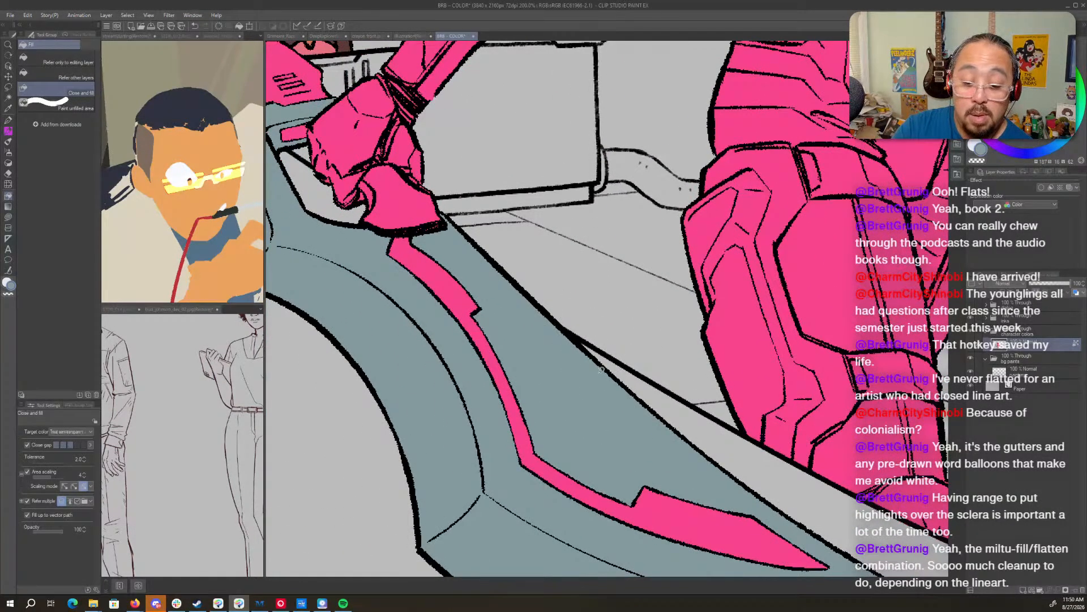
drag(449, 288, 660, 444)
drag(643, 354, 668, 423)
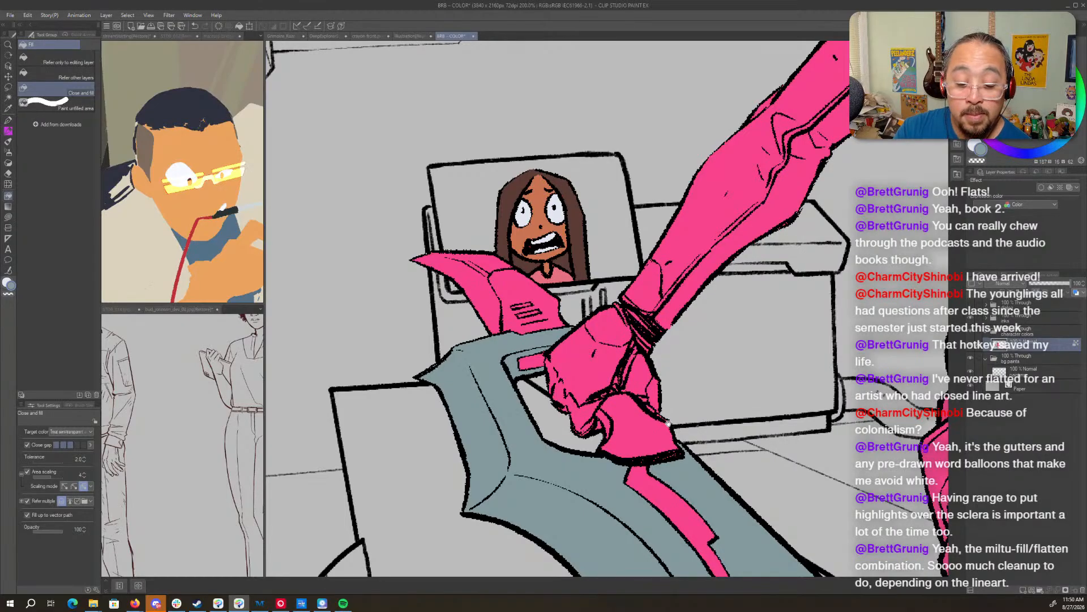
drag(608, 399, 602, 422)
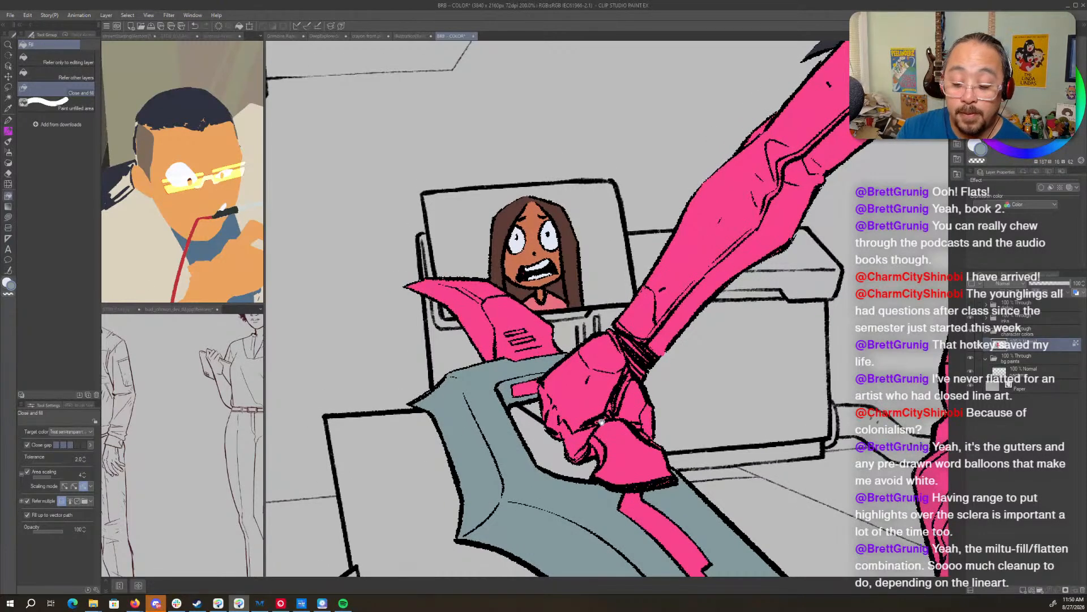
drag(746, 476, 664, 434)
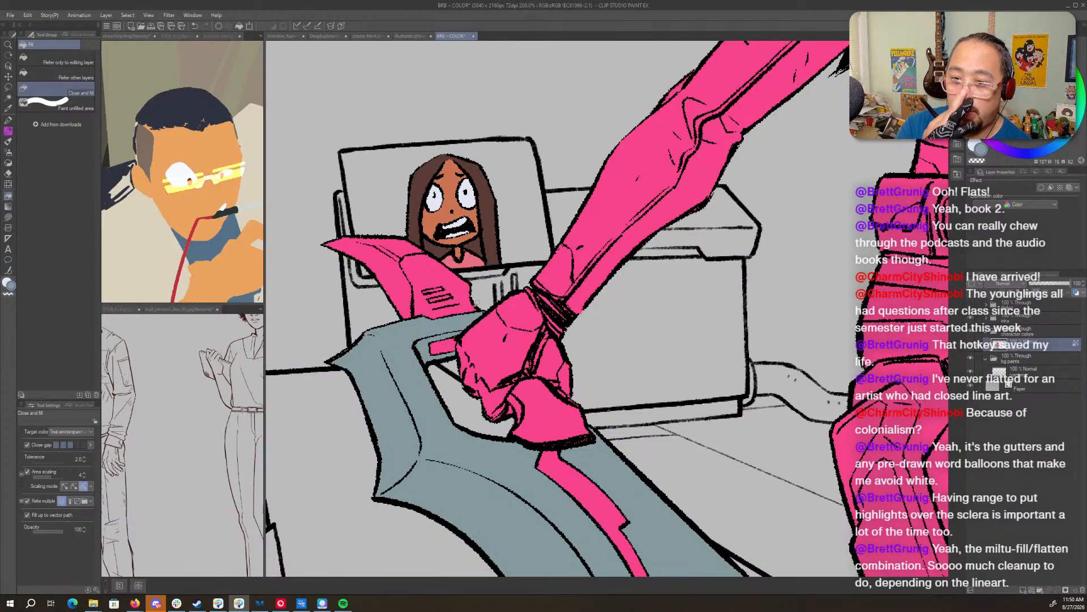
- Try a dark orange fill on the curved spike behind the sword's guard, and undo it
alt+click(471, 218)
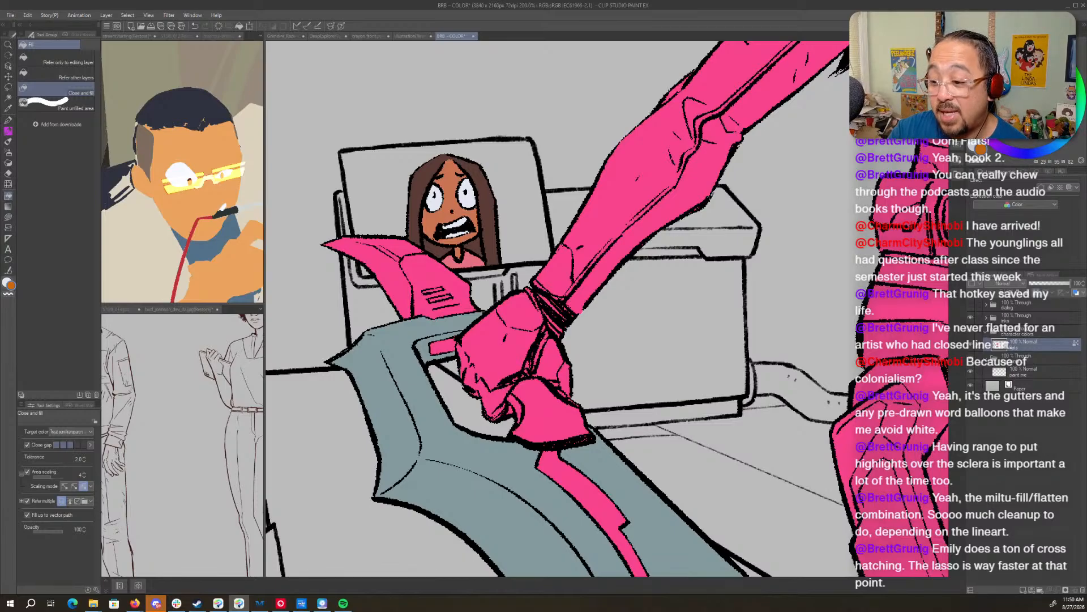
click(56, 74)
click(395, 246)
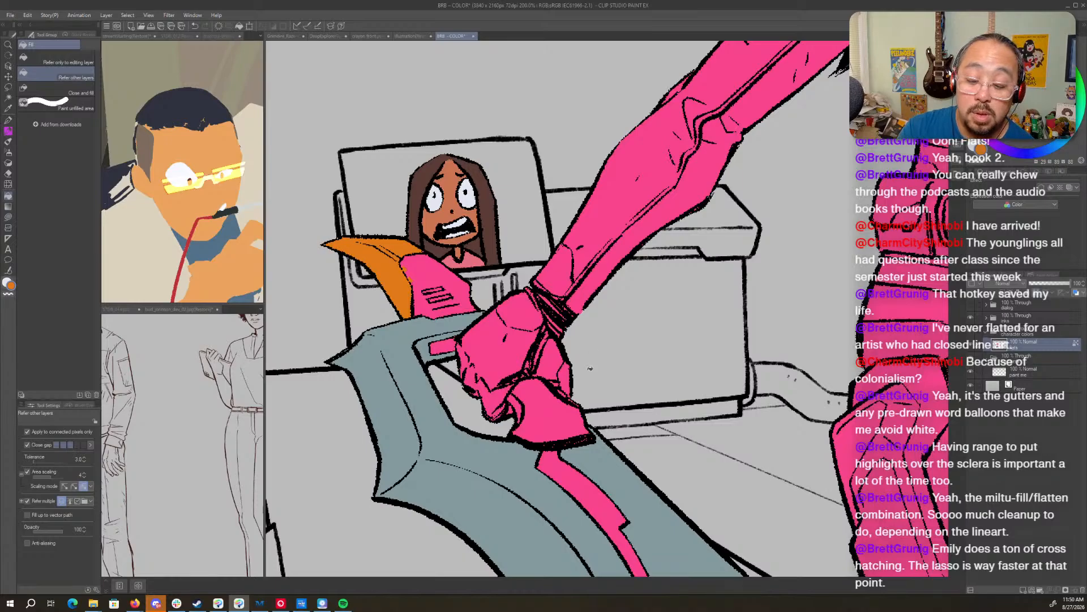
click(582, 483)
key(ctrl+z)
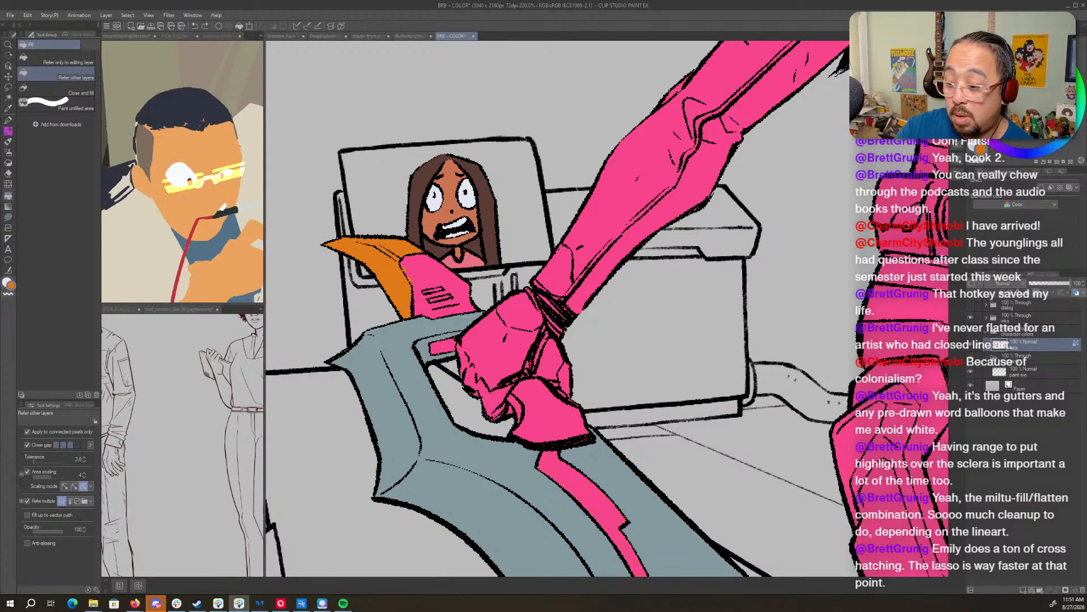
key(ctrl+z)
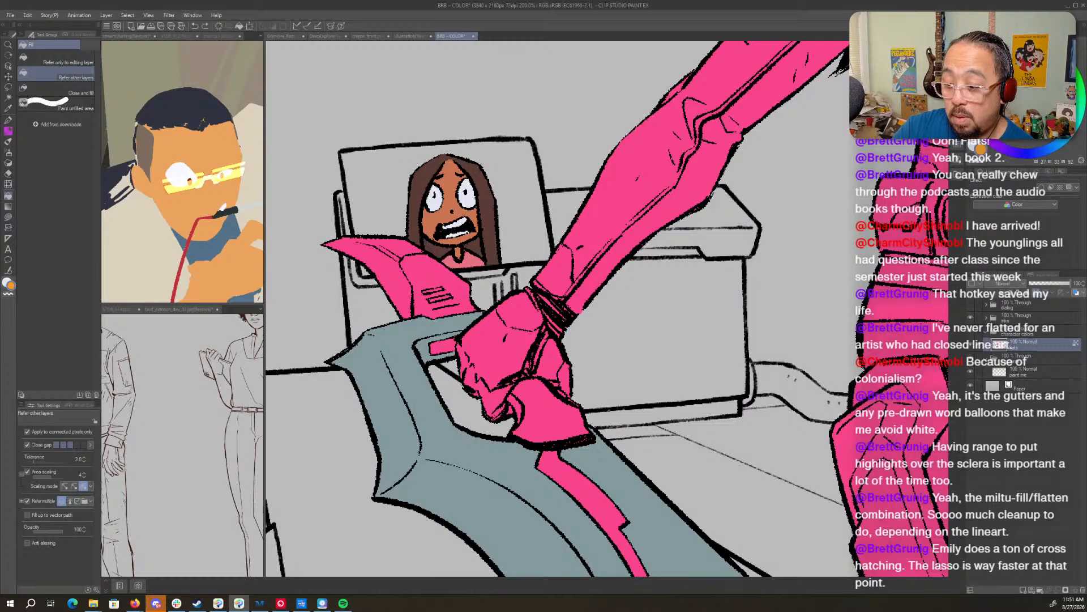
- Fill the curved spike behind the sword's guard and the inlay strip along the blade with golden orange
click(391, 245)
click(622, 469)
scroll(592, 292, up, 3)
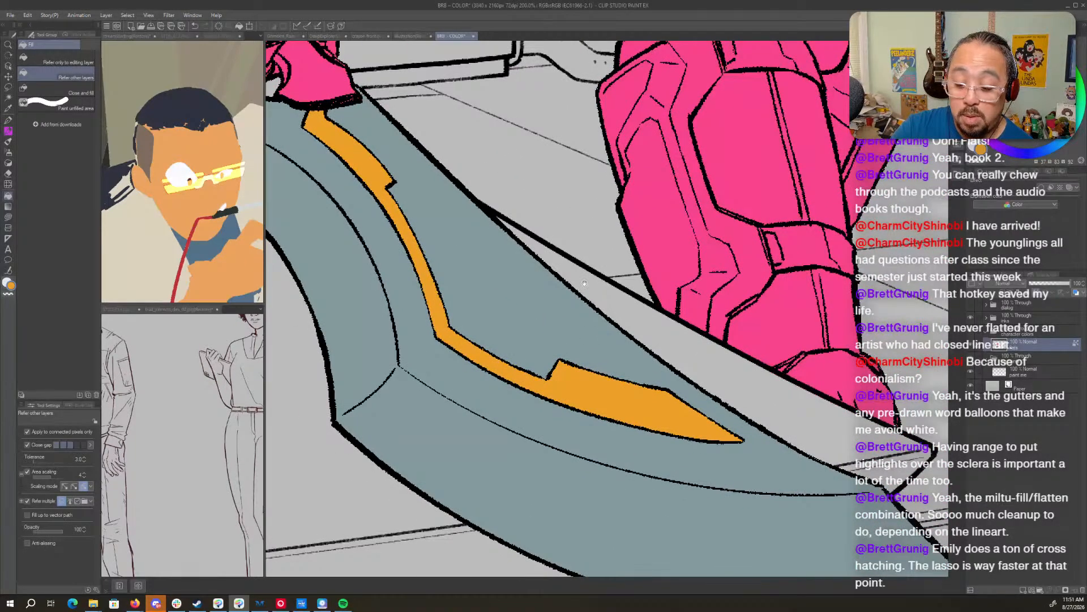
scroll(584, 283, down, 5)
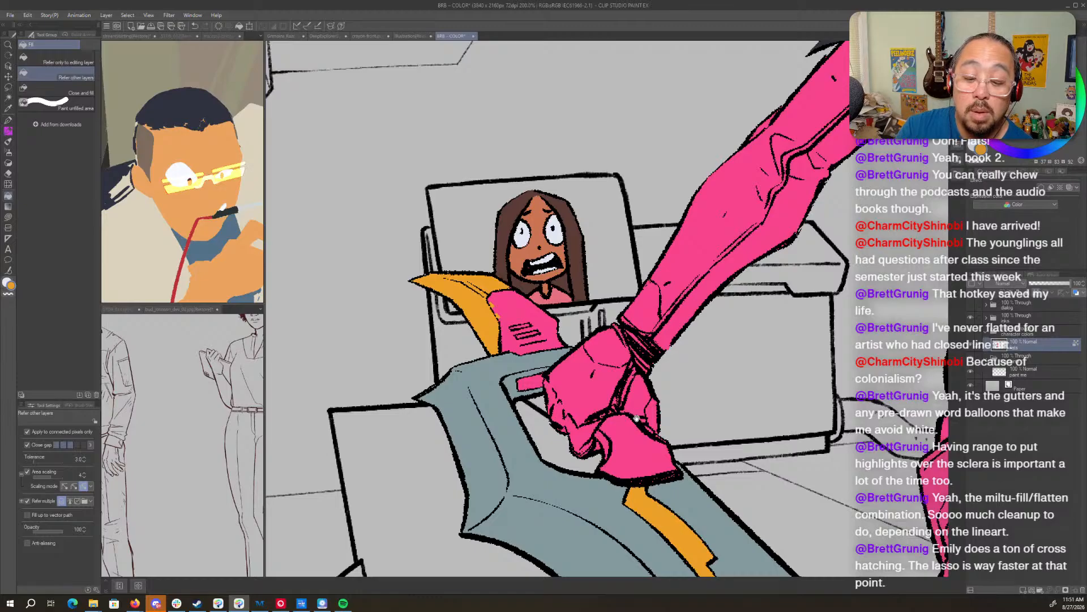
- Fill the sword's handle pieces on both sides of the fist and the small guard slot with a dark slate blue based on the blade colour
key(period)
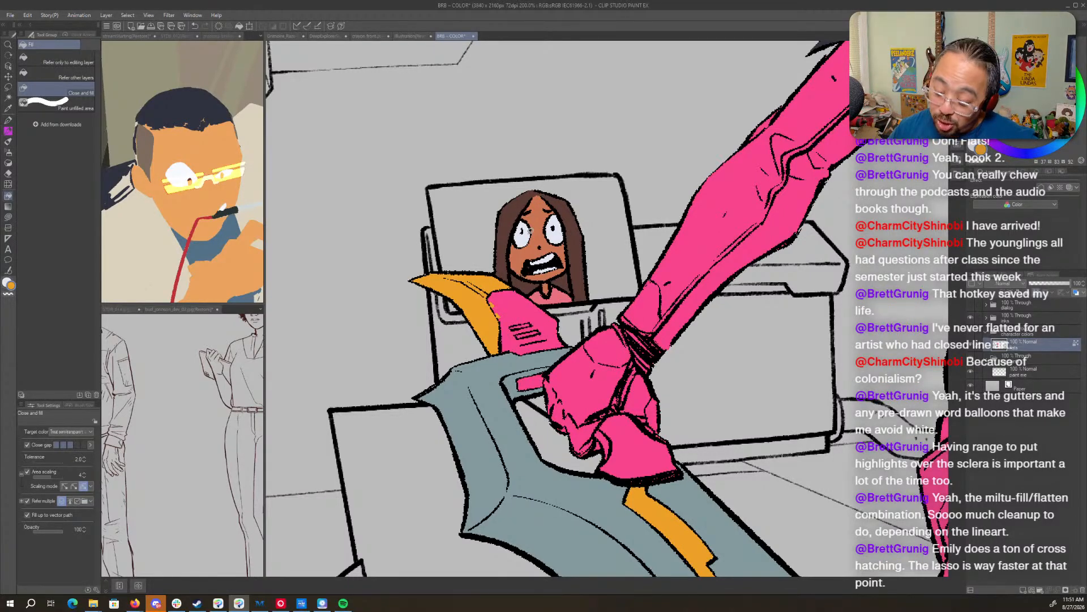
key(g)
alt+click(594, 493)
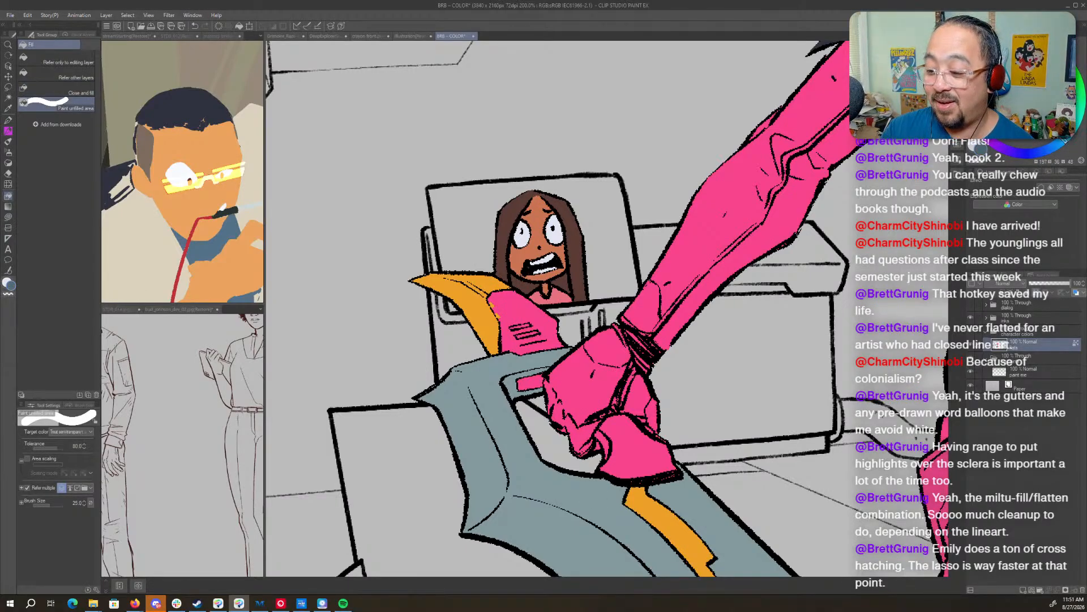
key(g)
click(515, 309)
click(533, 378)
key(p)
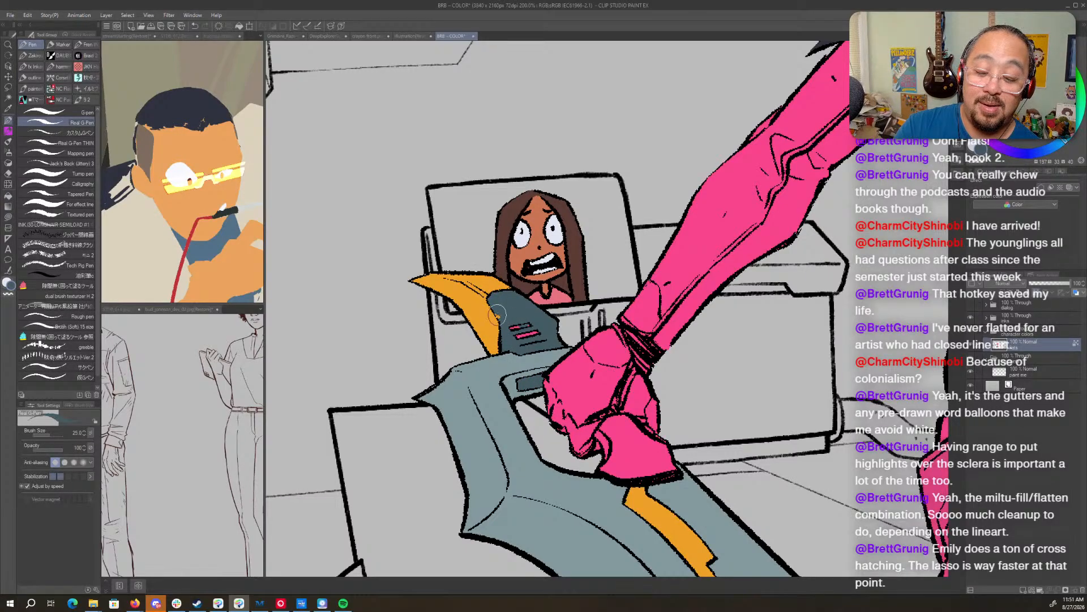
key(g)
click(637, 444)
click(605, 444)
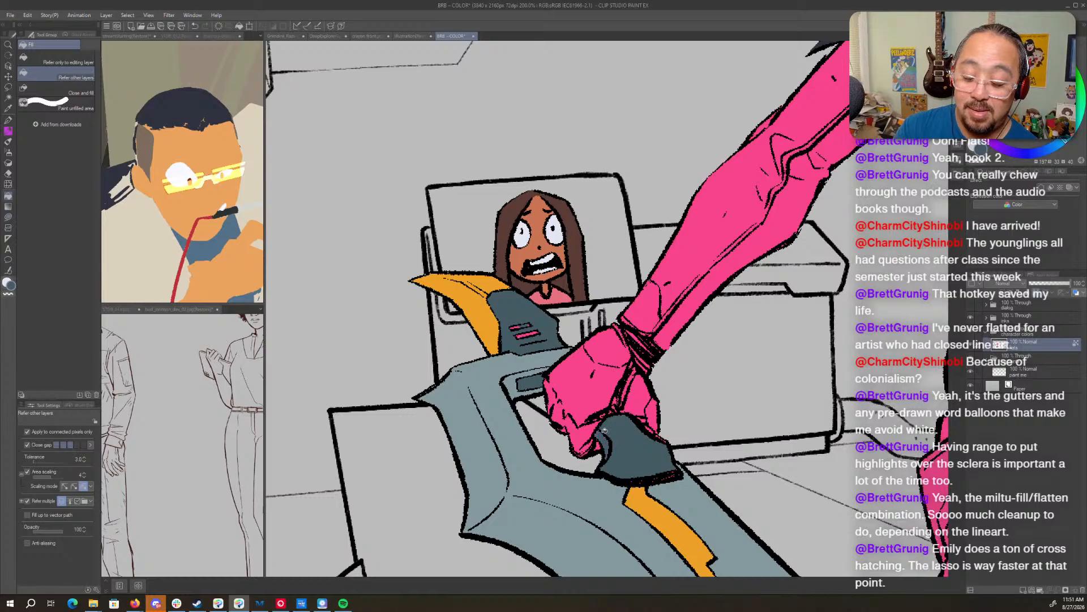
- Colour the remaining pink vent slits on the sword's handle dark slate with the pen and Fill tool
key(p)
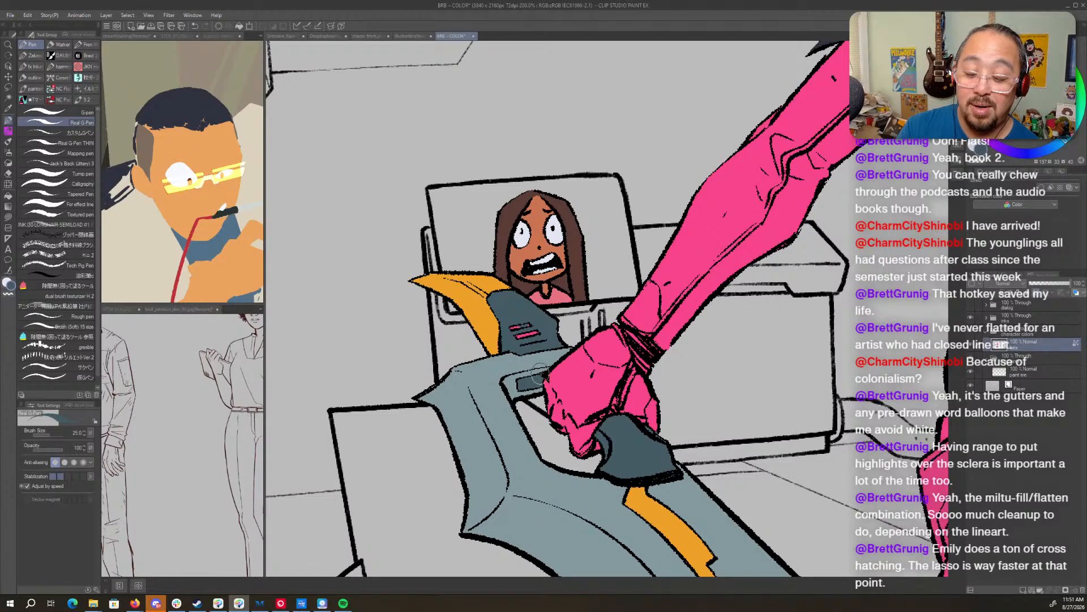
key(r)
drag(685, 208, 680, 414)
key(p)
drag(635, 274, 722, 400)
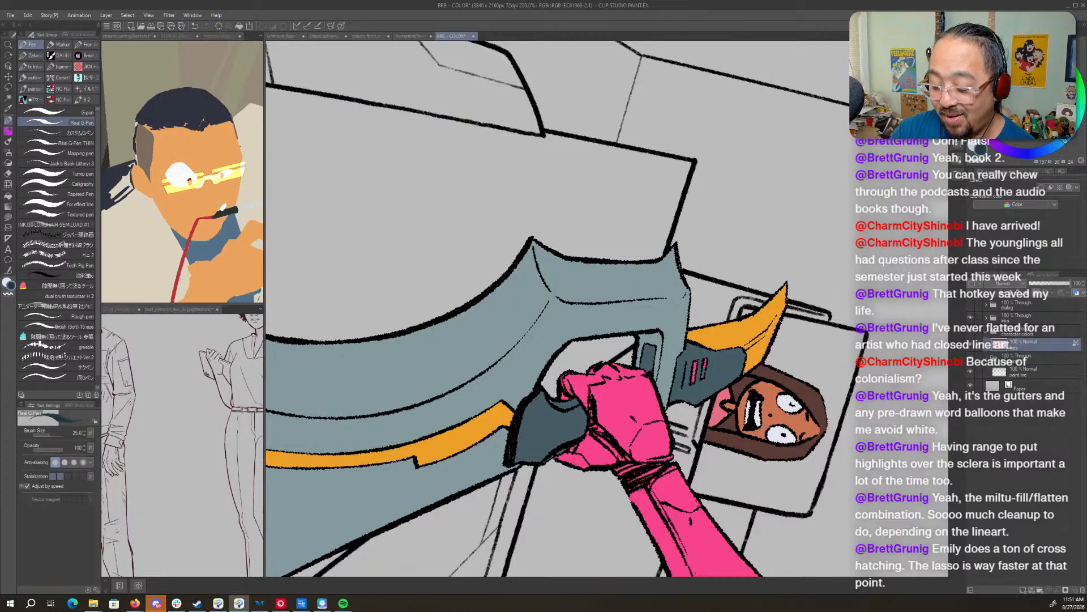
key(g)
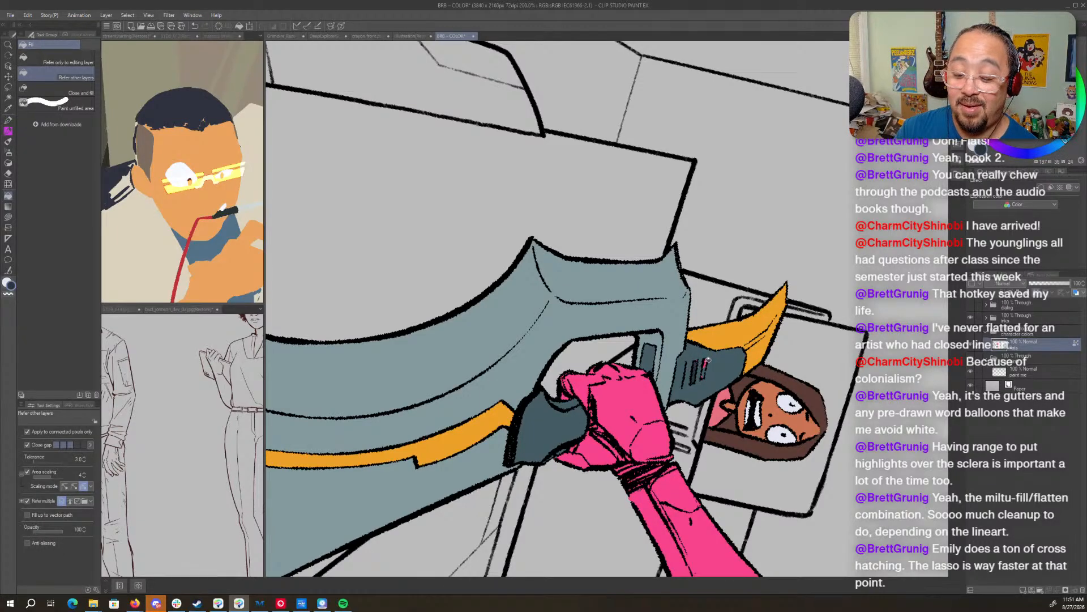
key(p)
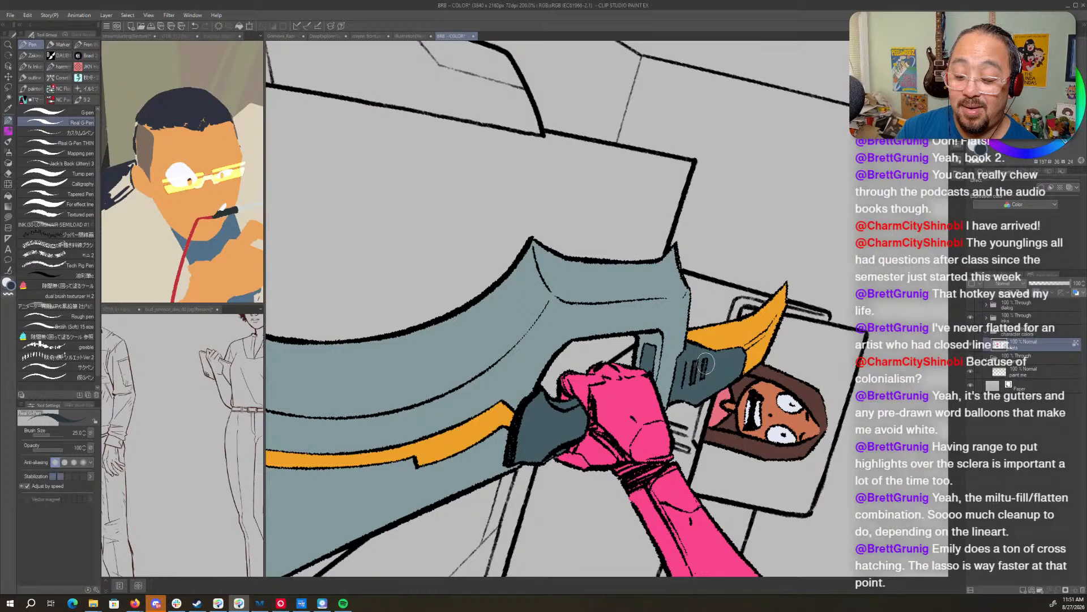
- Sample the pink of the gloved fist beside the sword's dark grip with the pen
key(shift+space)
drag(634, 445, 739, 309)
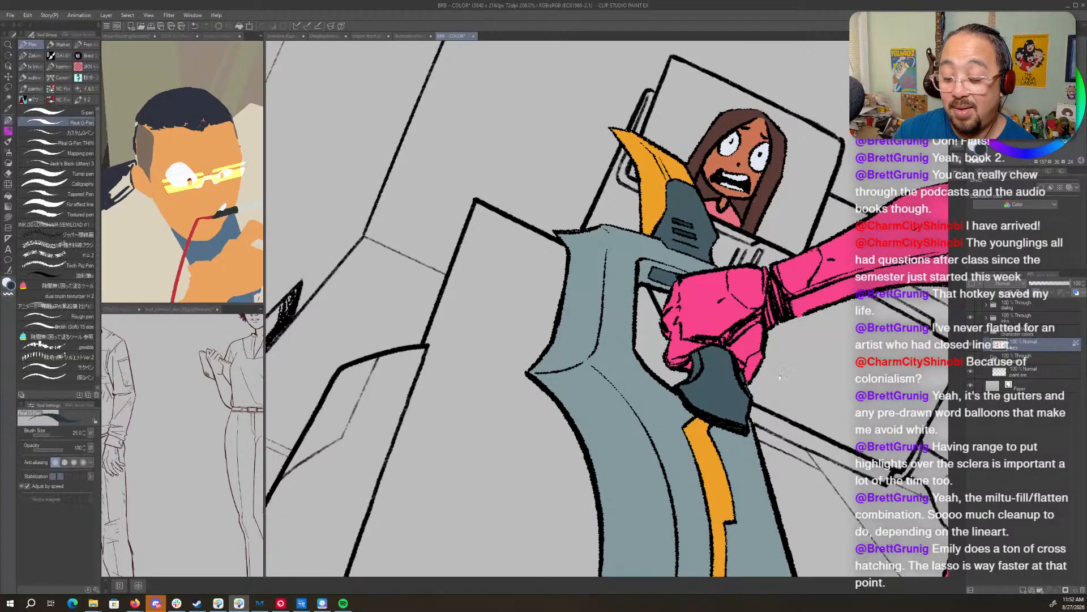
key(space)
drag(737, 395, 670, 385)
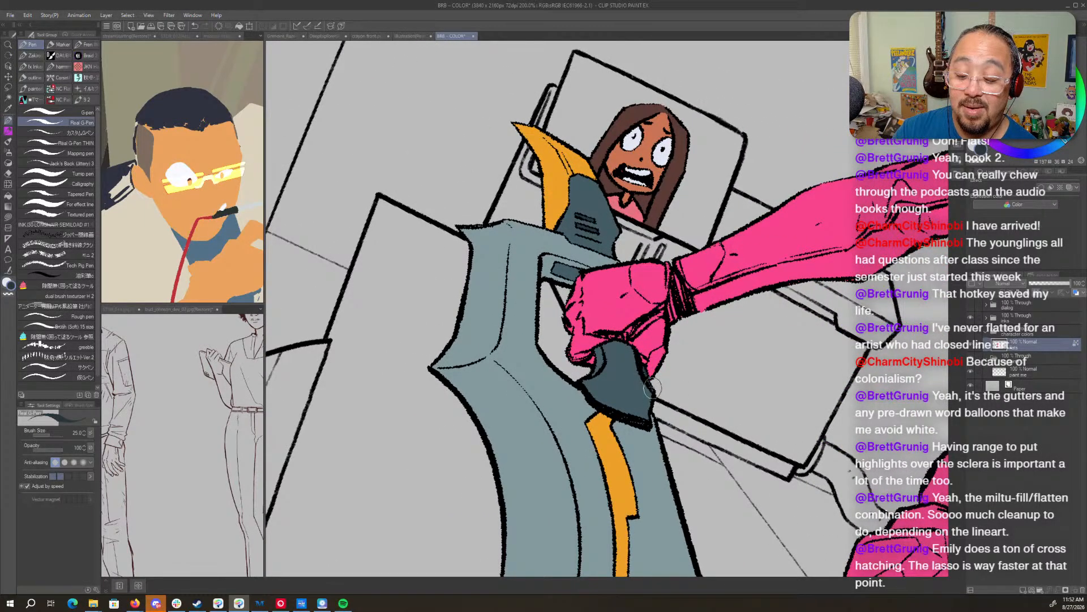
alt+click(653, 371)
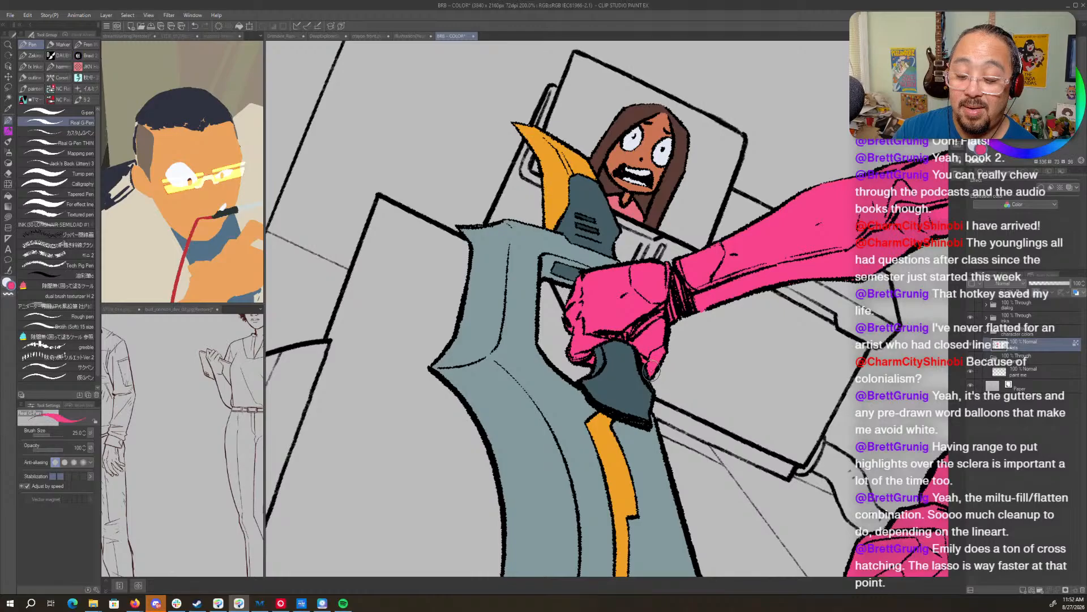
- Fill the lower section of the helmet in the character's hand with golden orange using Close and fill
key(ctrl+space)
drag(800, 363, 746, 291)
key(shift+space)
drag(827, 414, 470, 526)
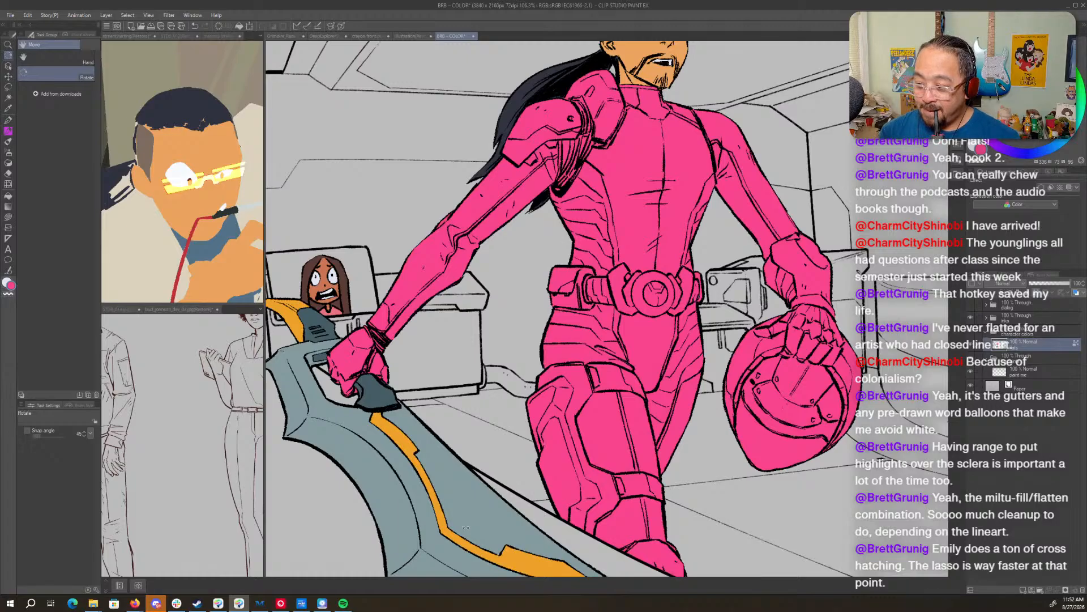
drag(466, 527, 596, 520)
drag(819, 432, 717, 472)
key(g)
key(g)
key(g)
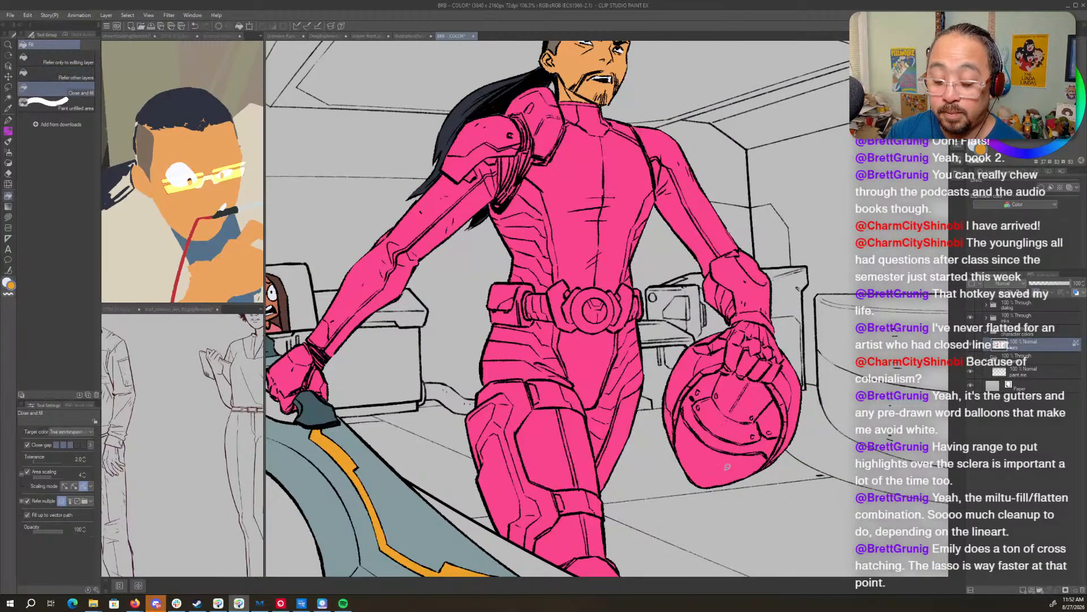
click(726, 467)
scroll(721, 489, up, 4)
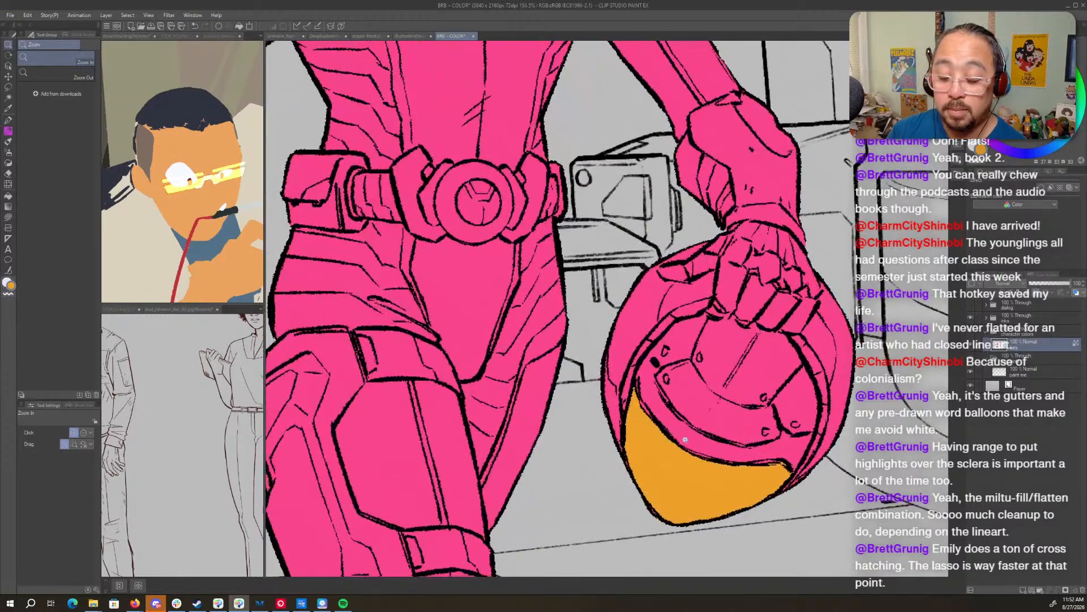
key(p)
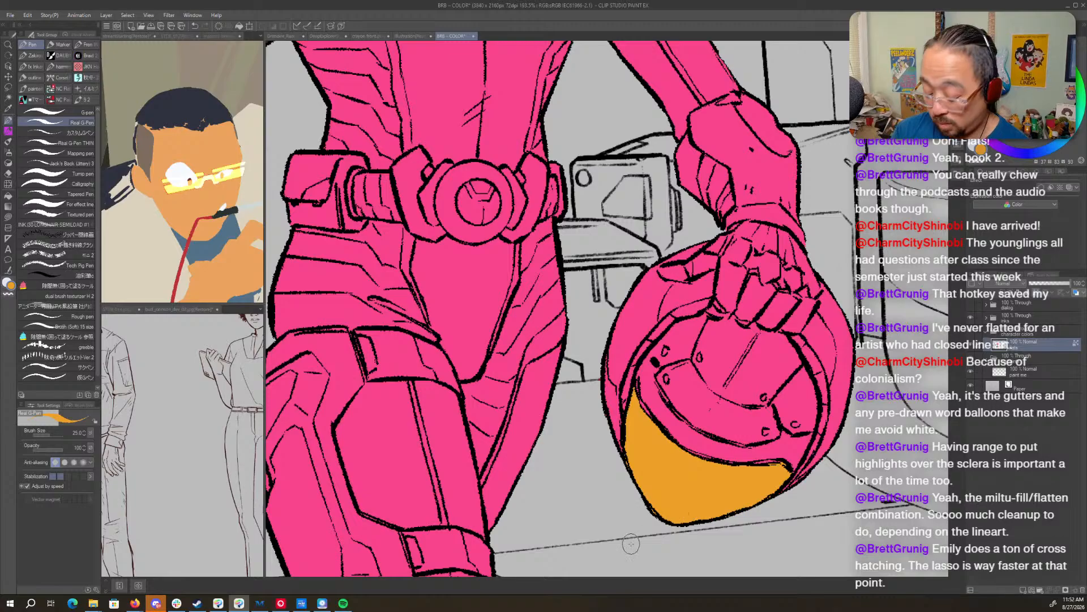
key(m)
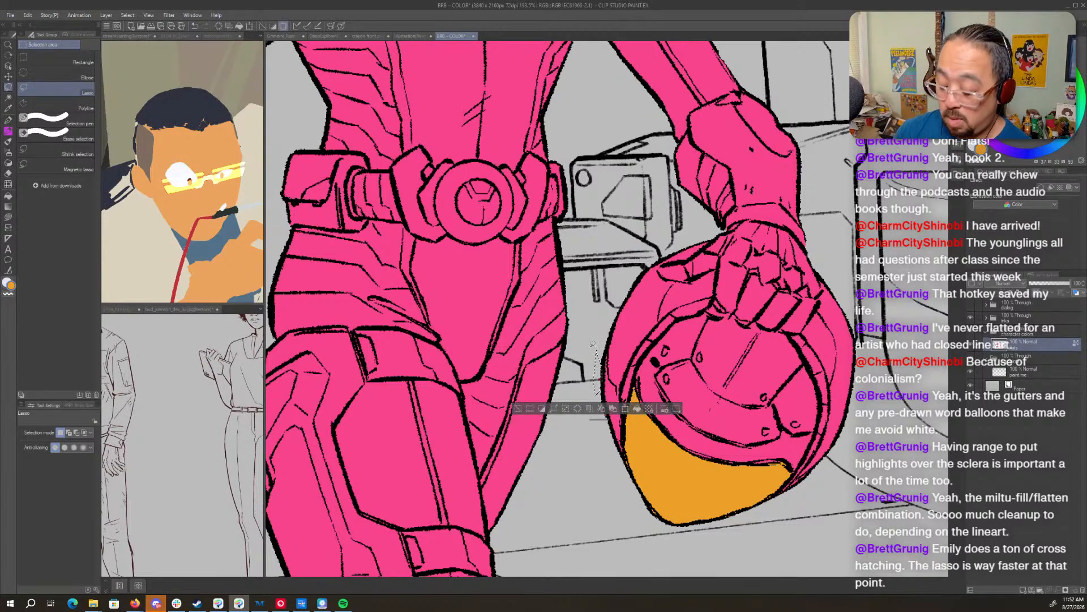
drag(590, 347, 523, 320)
mouse_move(804, 334)
mouse_down()
mouse_move(798, 374)
mouse_move(805, 332)
mouse_up()
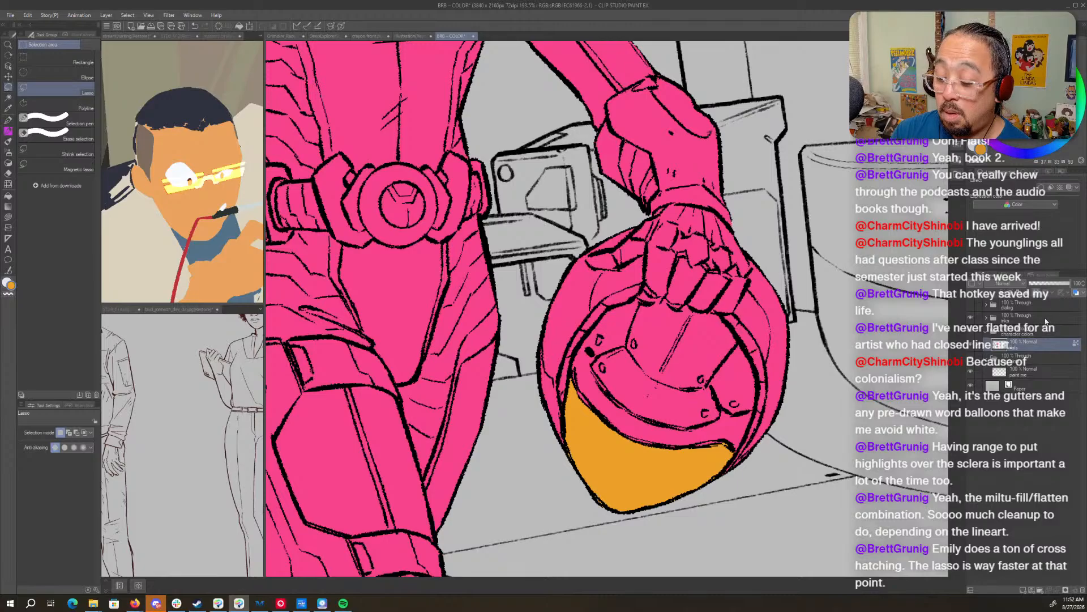
- Temporarily switch off the layer's transparent-pixel lock and touch up the wrist edge above the helmet with the sampled suit pink
click(1037, 292)
key(x)
key(p)
alt+click(682, 176)
drag(653, 213, 650, 220)
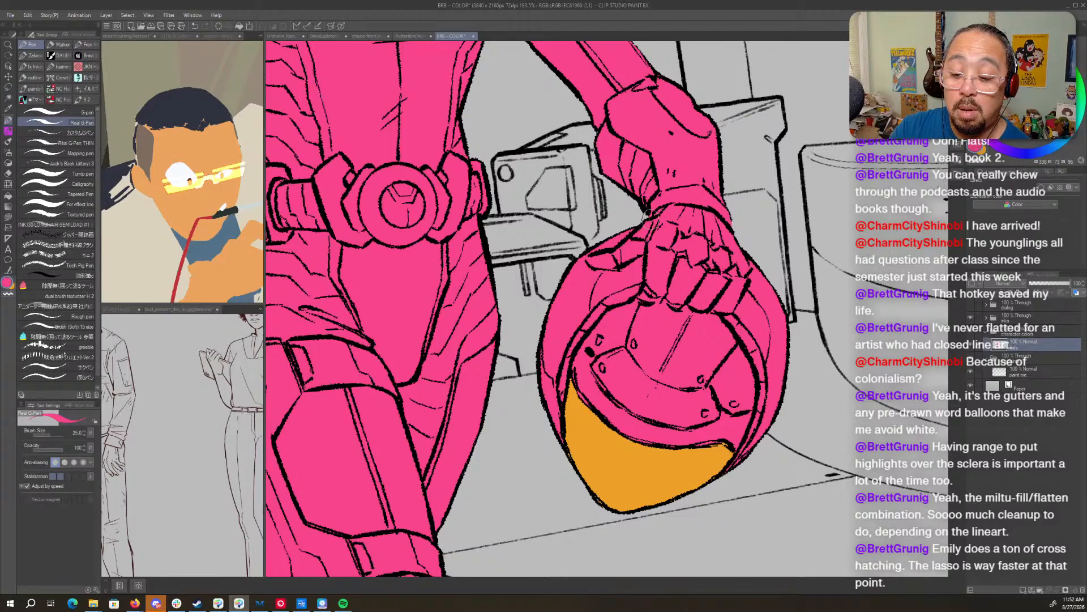
click(1035, 292)
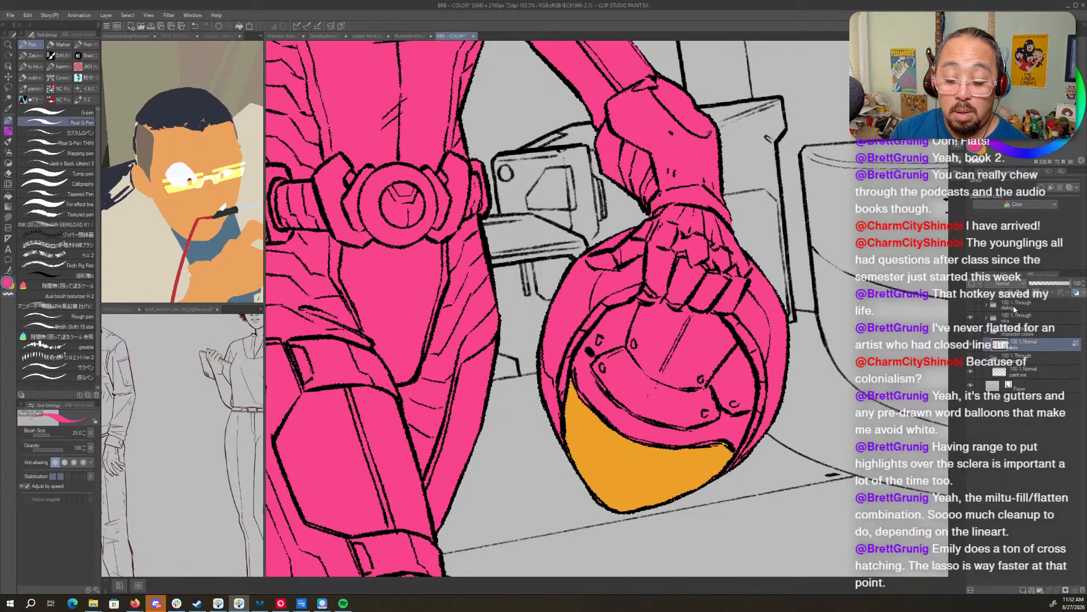
- Choose a dark navy and fill the pink upper sections of the held helmet with the Fill tool, referring to other layers
mouse_move(614, 339)
mouse_down()
mouse_move(793, 108)
mouse_move(985, 203)
mouse_move(724, 414)
mouse_move(549, 401)
mouse_move(571, 397)
mouse_up()
click(1036, 151)
click(1029, 106)
drag(1029, 106, 1027, 111)
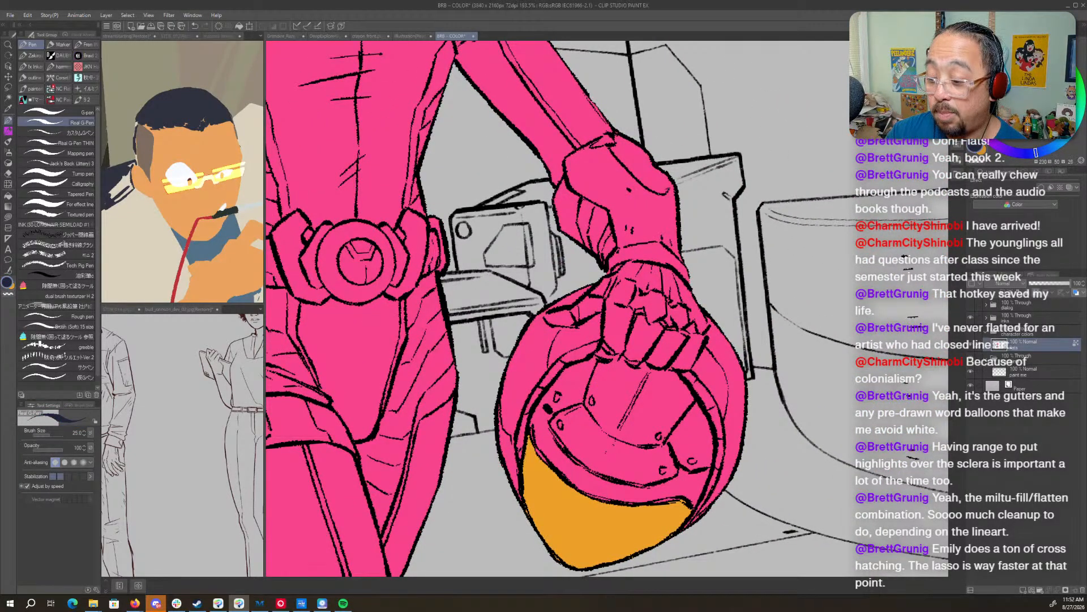
mouse_move(727, 399)
mouse_down()
mouse_move(764, 364)
mouse_move(777, 367)
mouse_up()
key(g)
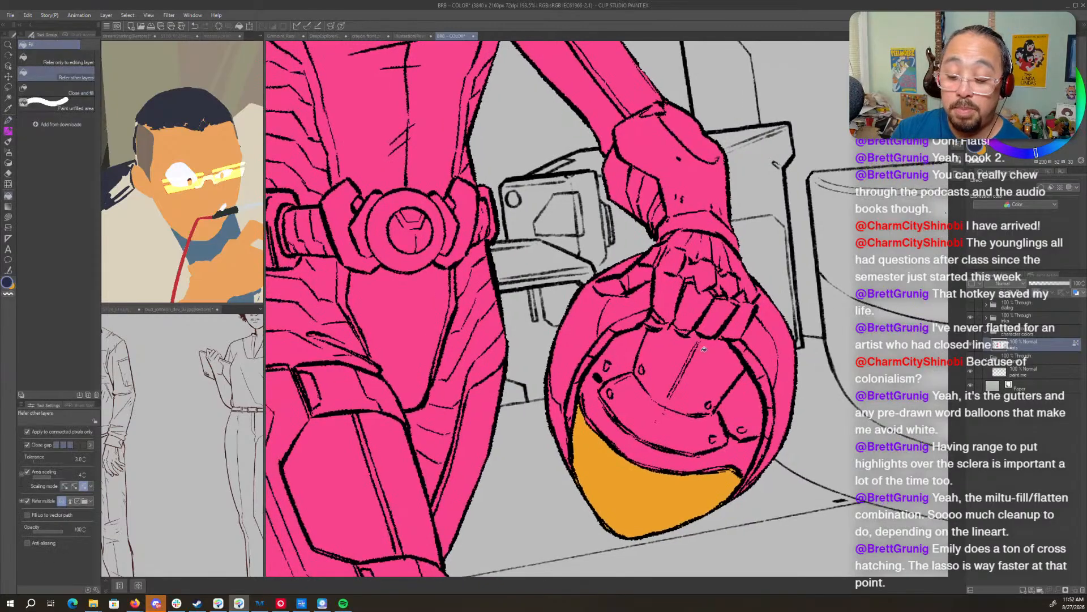
click(705, 351)
click(749, 421)
click(743, 446)
click(672, 416)
click(628, 357)
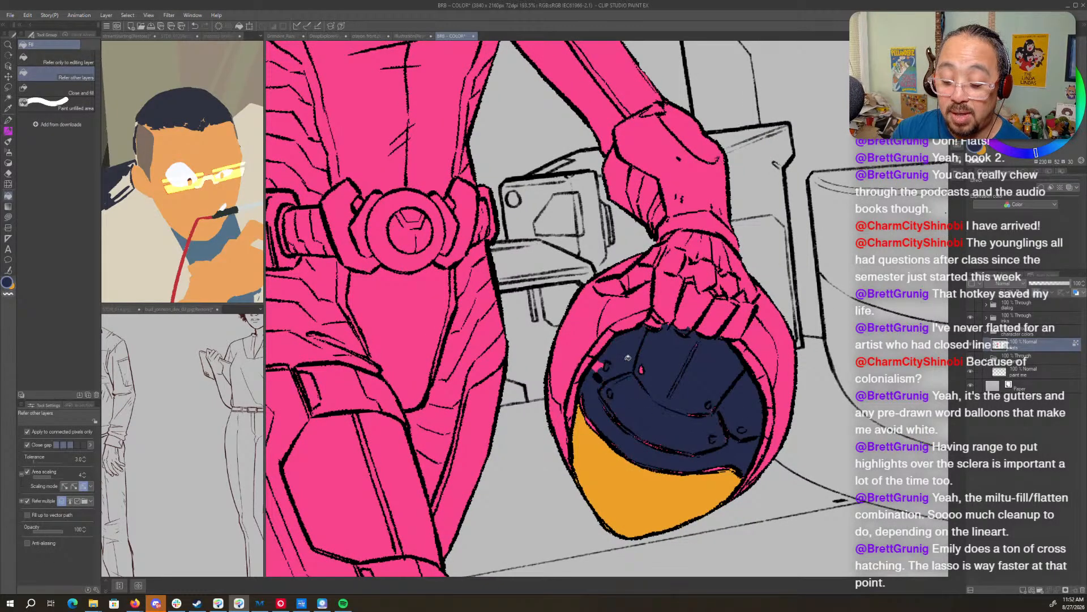
click(603, 364)
- Clean up the leftover pink specks among the helmet's navy sections using Close and fill
key(g)
mouse_move(658, 357)
mouse_down()
mouse_move(711, 333)
mouse_move(670, 343)
mouse_up()
mouse_move(758, 438)
mouse_down()
mouse_move(742, 476)
mouse_move(589, 436)
mouse_move(612, 364)
mouse_move(727, 431)
mouse_up()
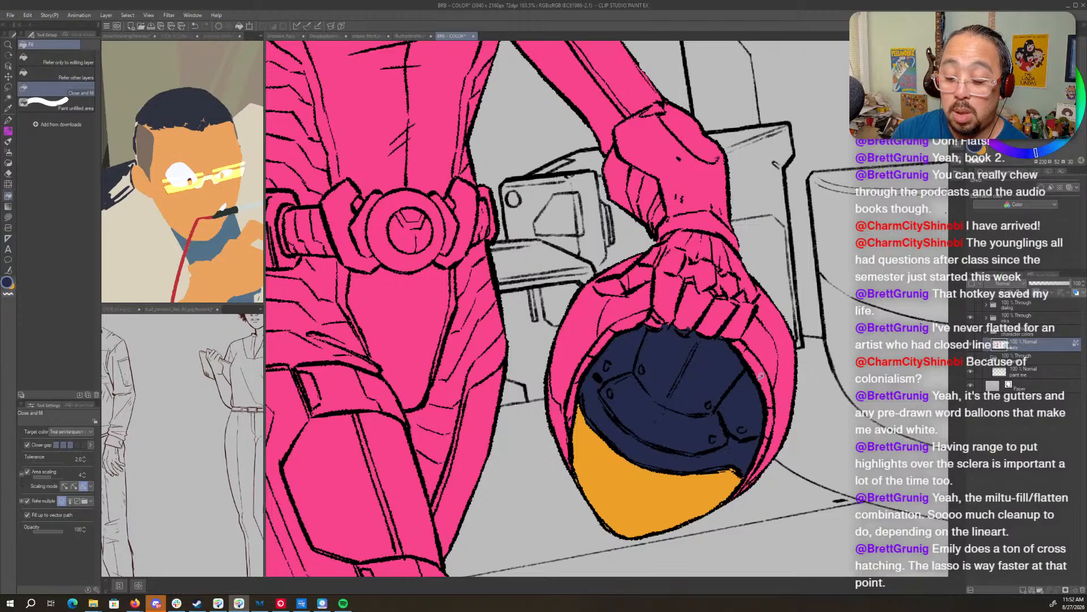
drag(773, 374, 774, 372)
- Fill the narrow rim bordering the helmet's navy sections with the same navy and close its remaining pink gaps
key(period)
key(comma)
key(comma)
mouse_move(572, 405)
mouse_down()
mouse_move(585, 367)
mouse_move(647, 311)
mouse_up()
mouse_move(746, 344)
mouse_down()
mouse_move(765, 375)
mouse_move(770, 442)
mouse_move(755, 470)
mouse_move(767, 377)
mouse_move(767, 441)
mouse_move(755, 460)
mouse_up()
key(ctrl+z)
click(745, 342)
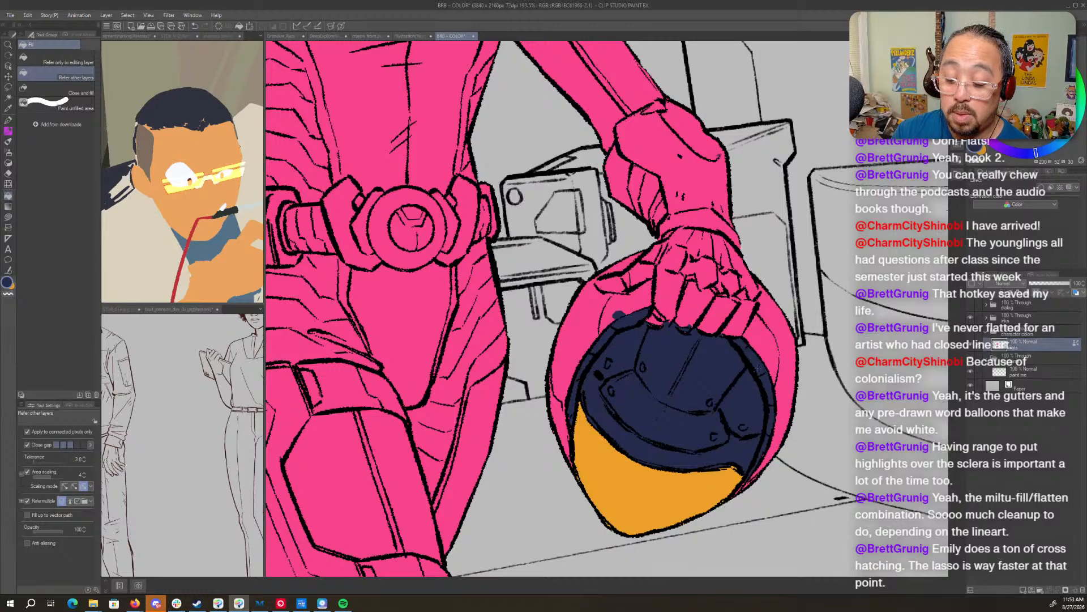
key(period)
mouse_move(749, 471)
mouse_down()
mouse_move(733, 497)
mouse_move(754, 466)
mouse_up()
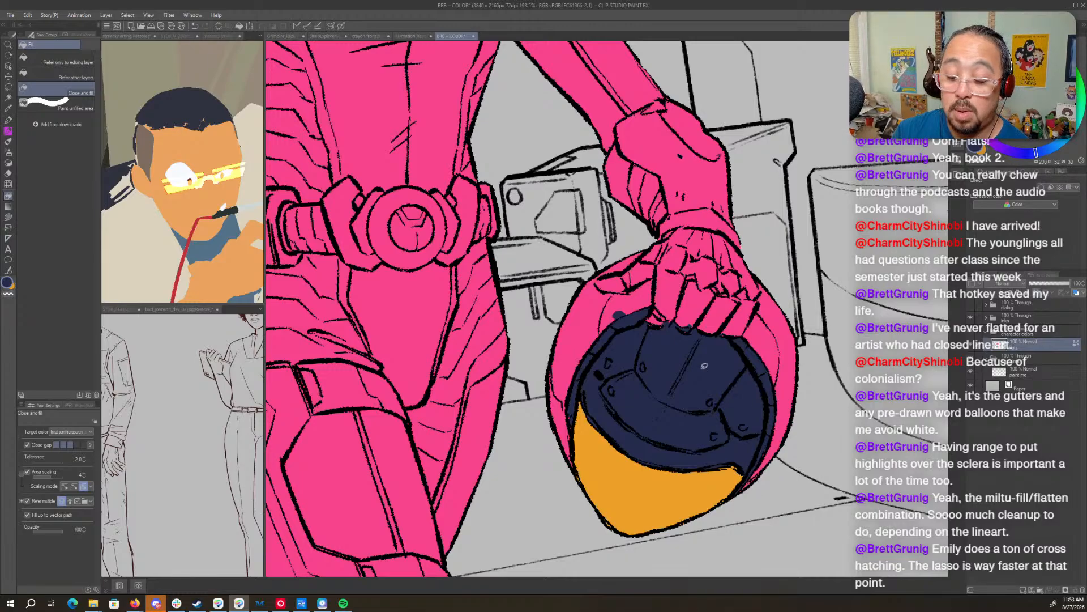
- Sample the suit pink with the pen and paint over the navy spill on the helmet's outer shell below the hand
drag(805, 380, 816, 427)
key(p)
alt+click(646, 344)
drag(634, 354, 624, 366)
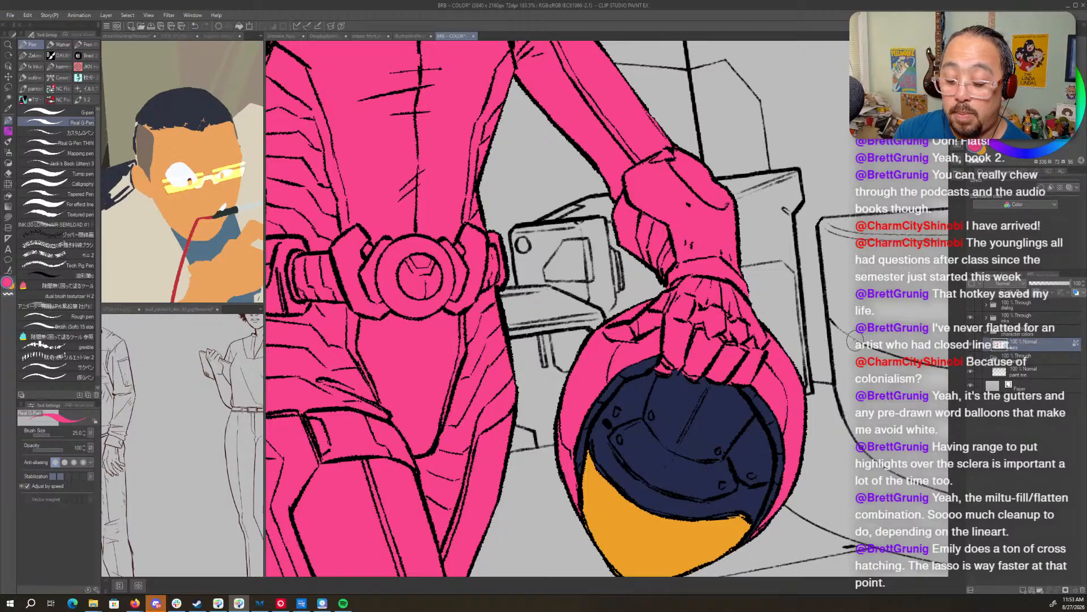
- Review the coloured helmet, the pink suit and the whole figure before choosing the suit colours
key(ctrl+space)
mouse_move(852, 344)
mouse_down()
mouse_move(816, 345)
mouse_move(855, 345)
mouse_up()
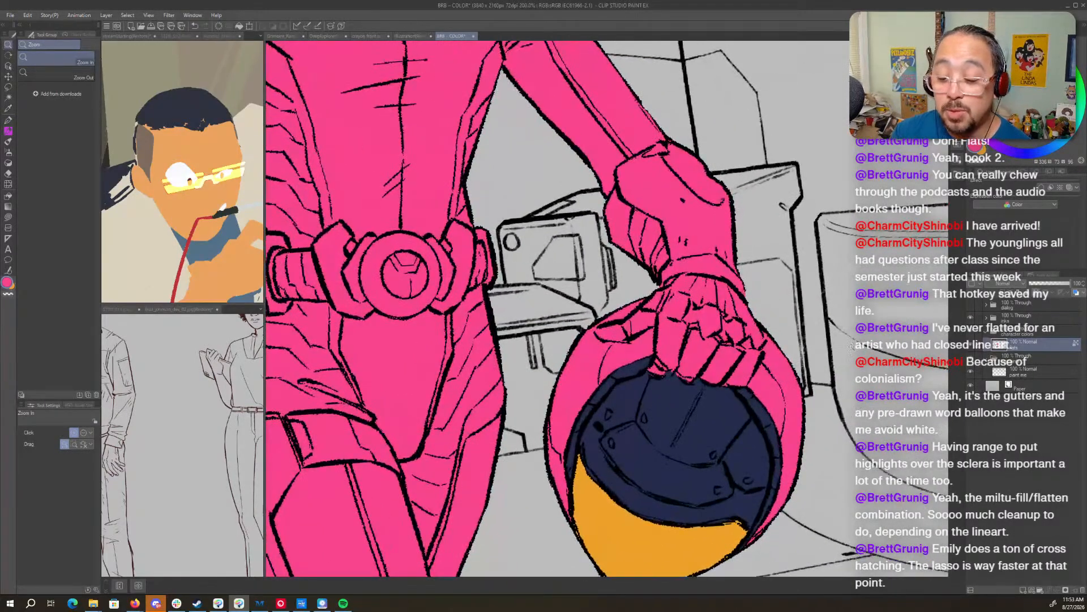
drag(724, 301, 745, 474)
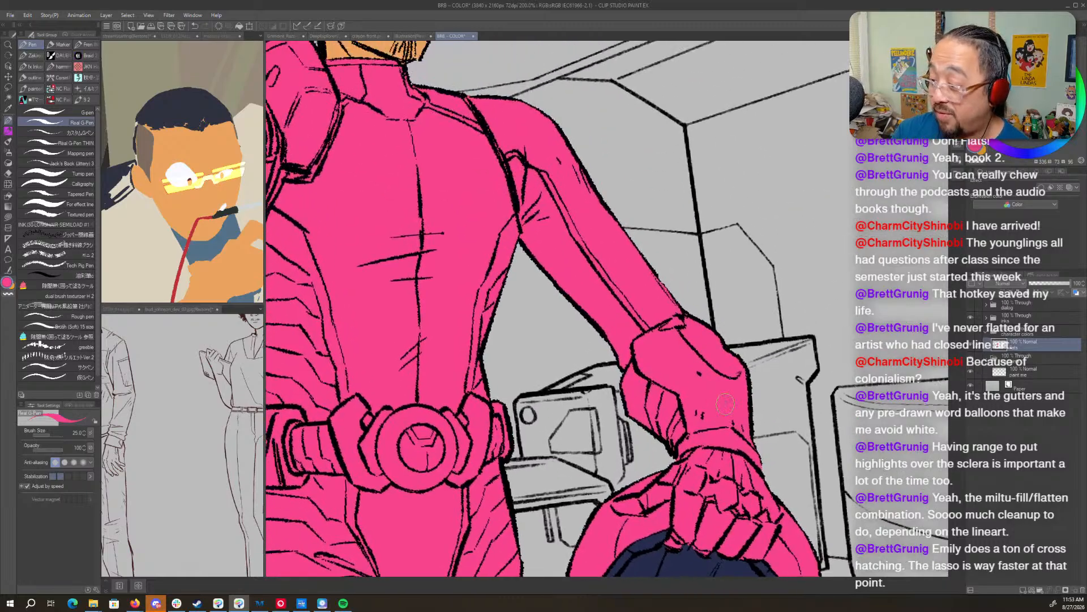
key(g)
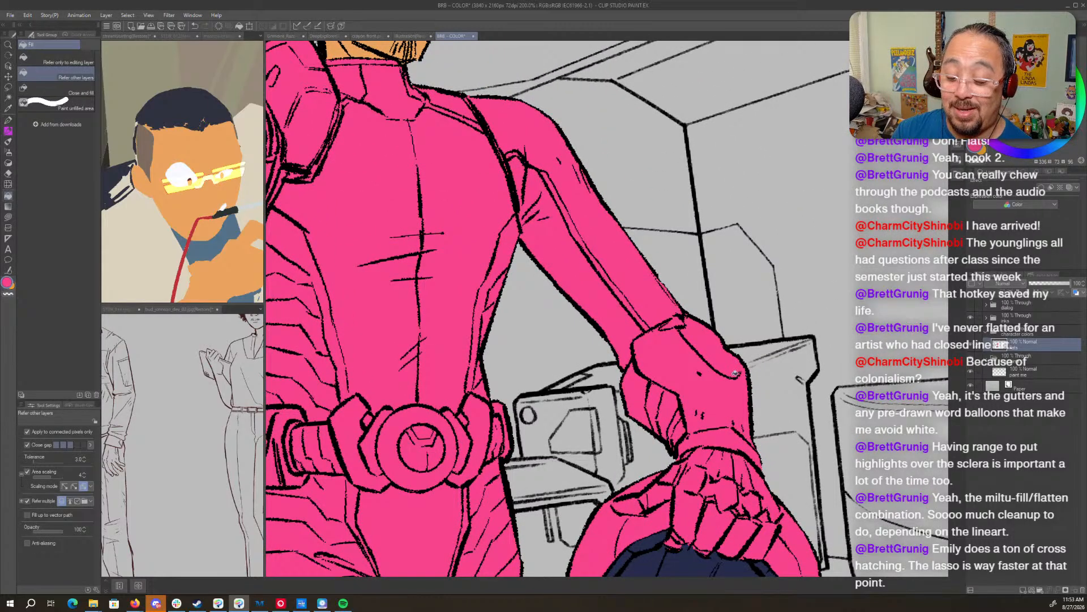
key(g)
key(p)
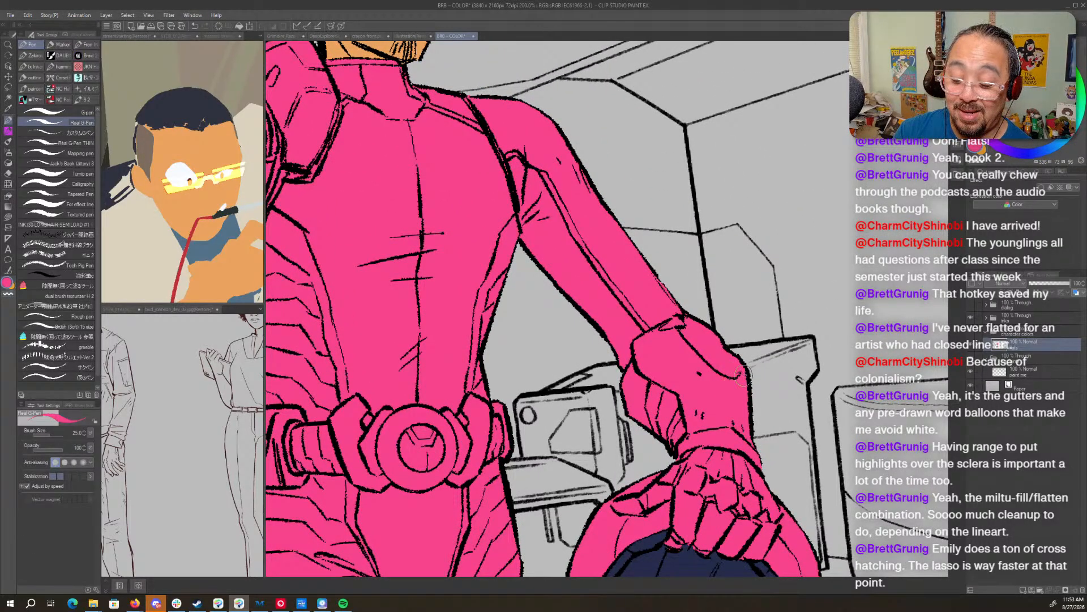
drag(585, 376, 719, 487)
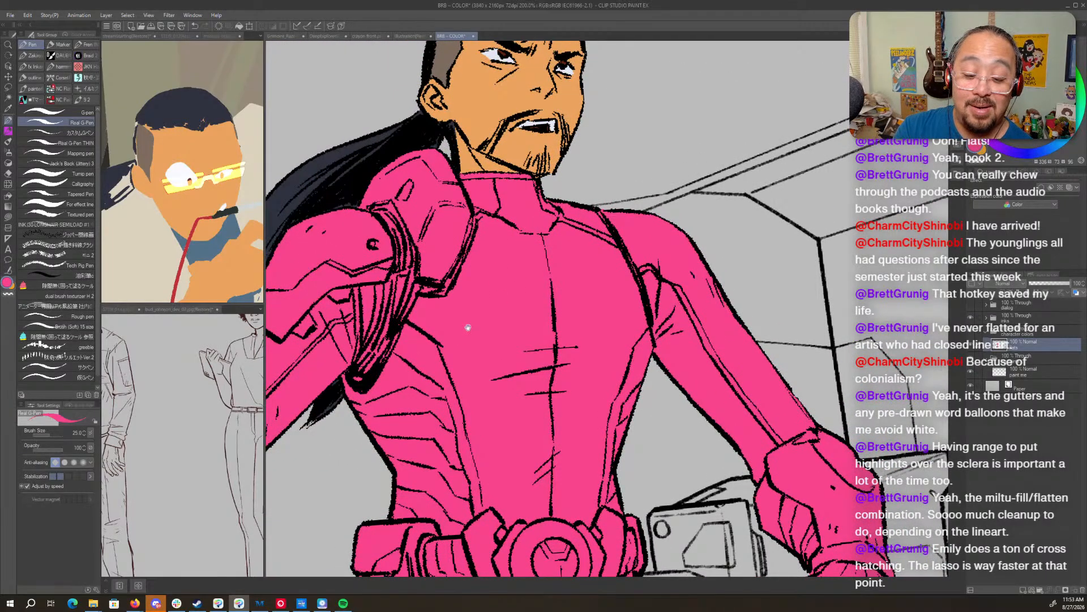
drag(474, 315, 751, 266)
drag(803, 366, 651, 254)
drag(736, 406, 693, 250)
key(ctrl+space)
drag(750, 419, 705, 422)
drag(802, 516, 755, 424)
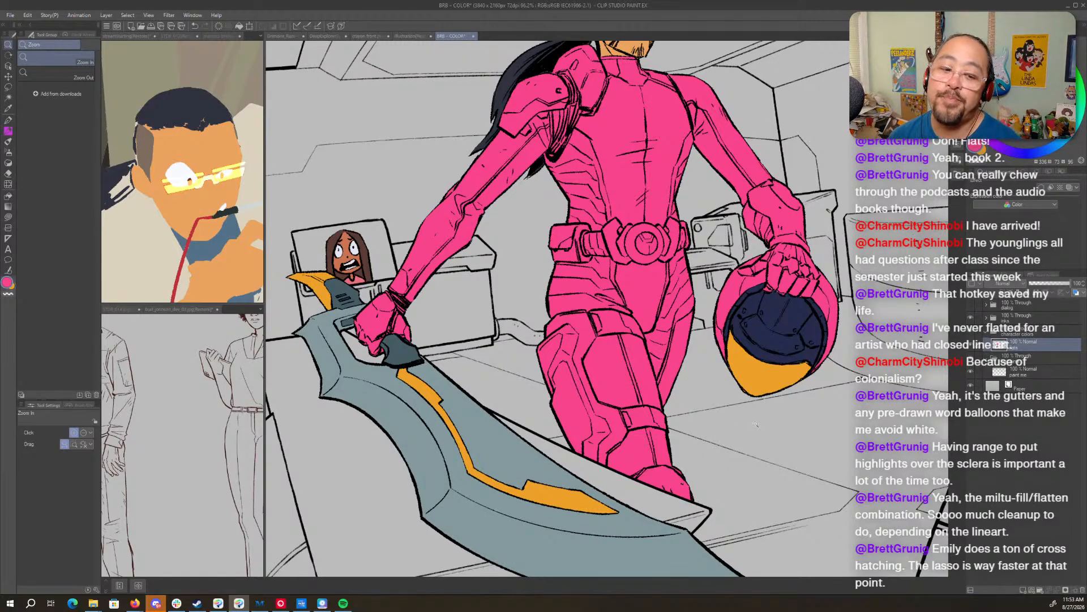
drag(755, 444, 746, 564)
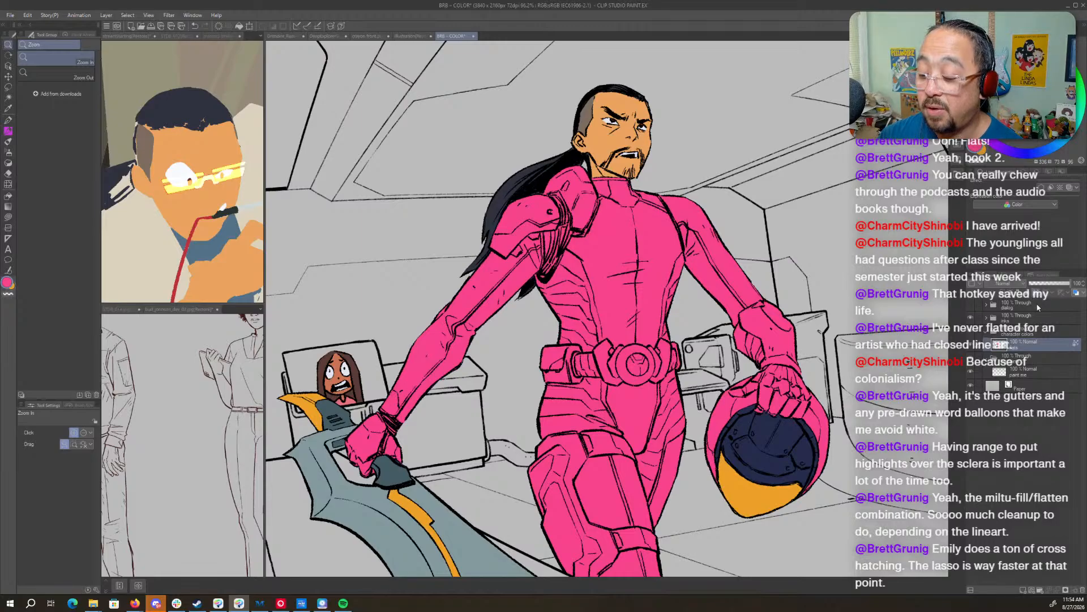
- Choose a very pale blue and fill the suit's large front torso panel above the belt
click(1065, 136)
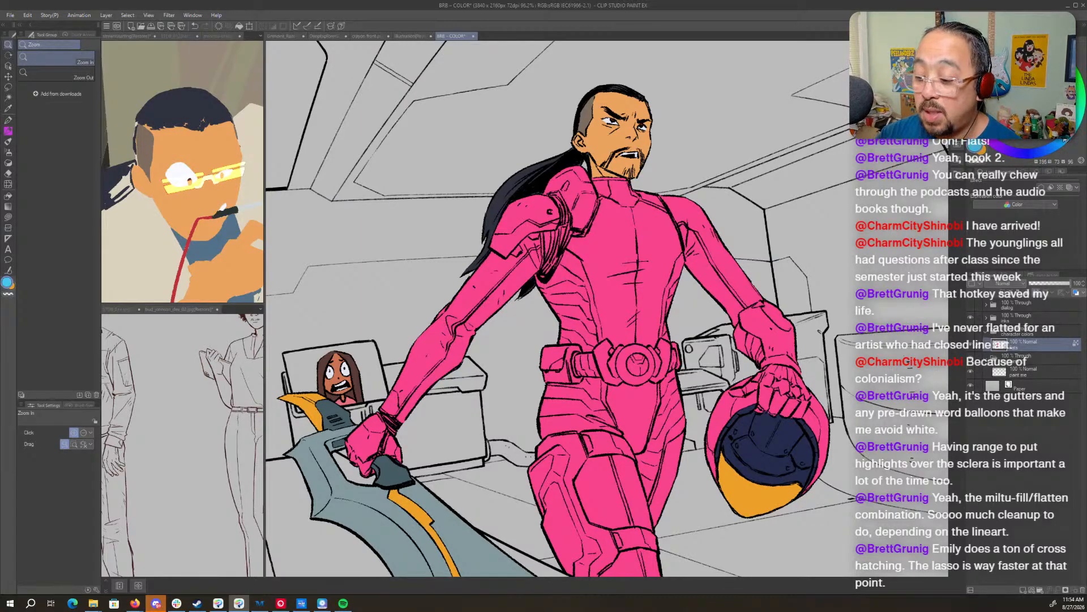
click(1000, 62)
click(991, 59)
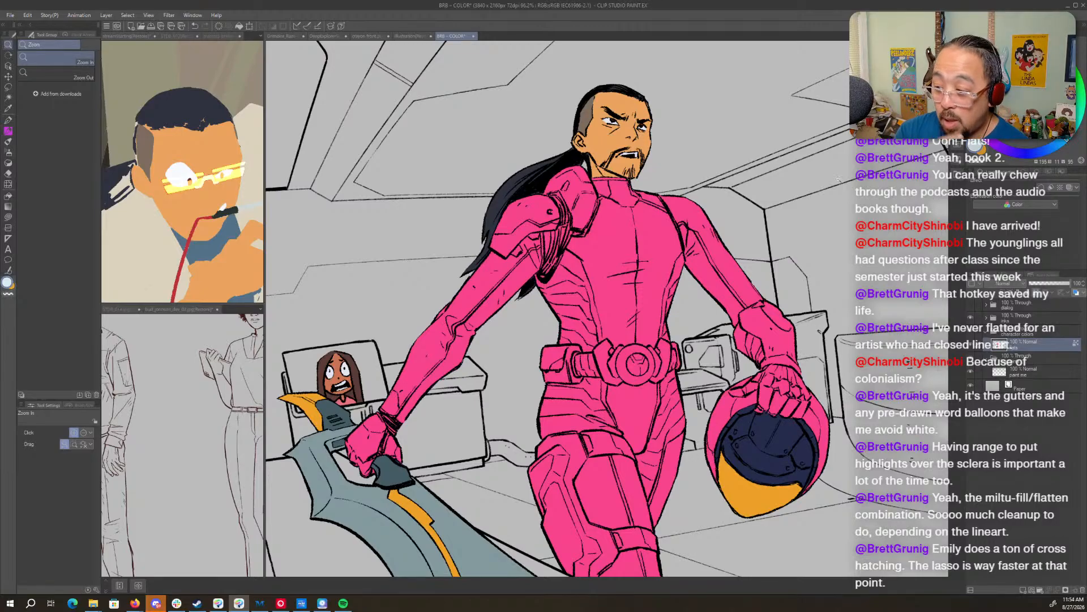
drag(640, 261, 697, 294)
key(g)
click(694, 302)
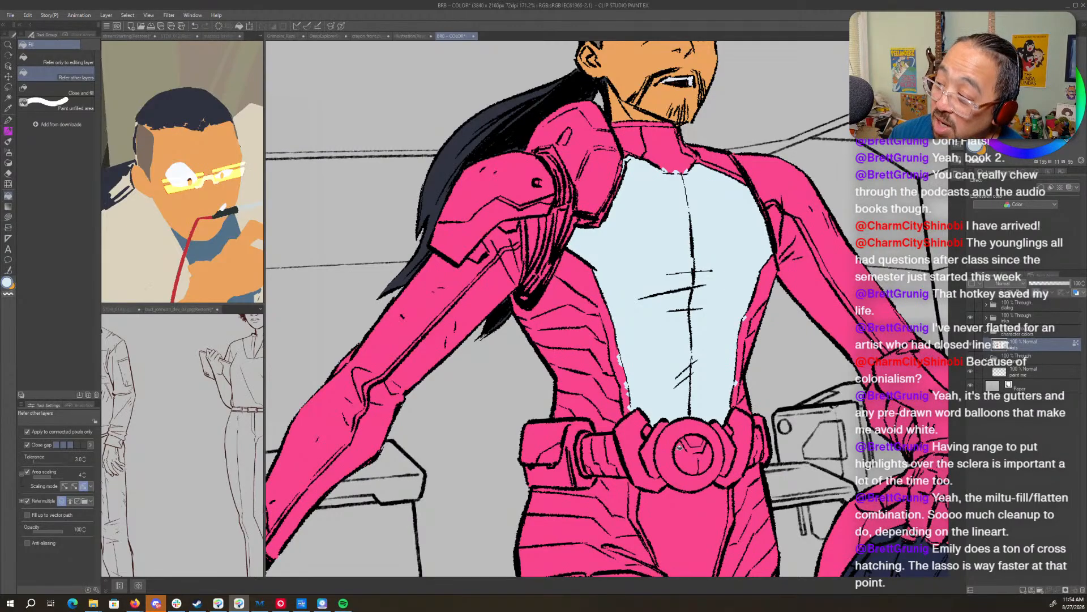
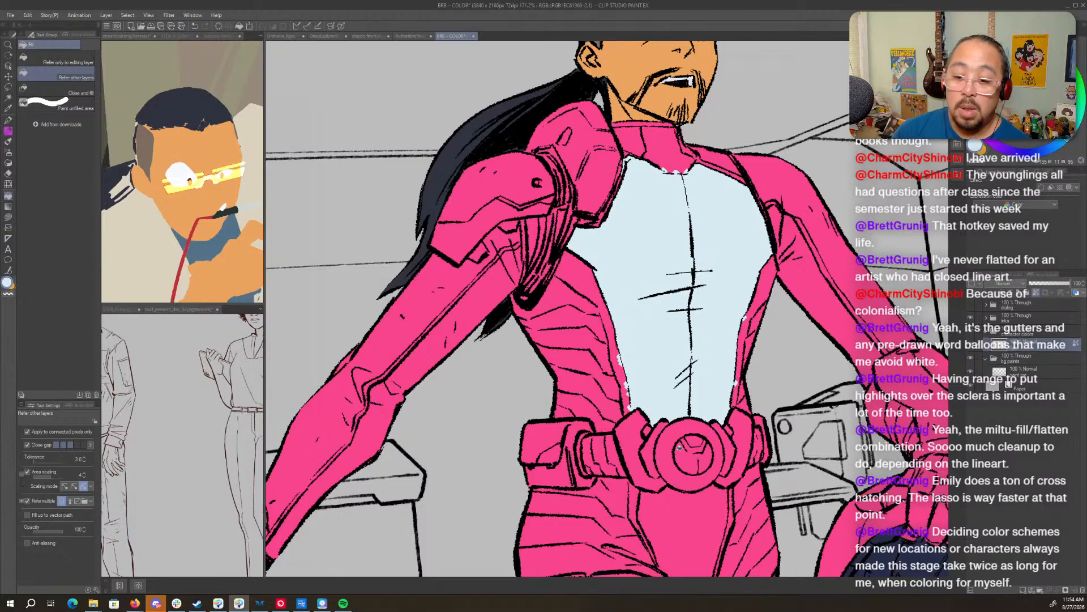
- Fill the outer sleeve panels of both arms with the pale blue
drag(321, 417, 516, 383)
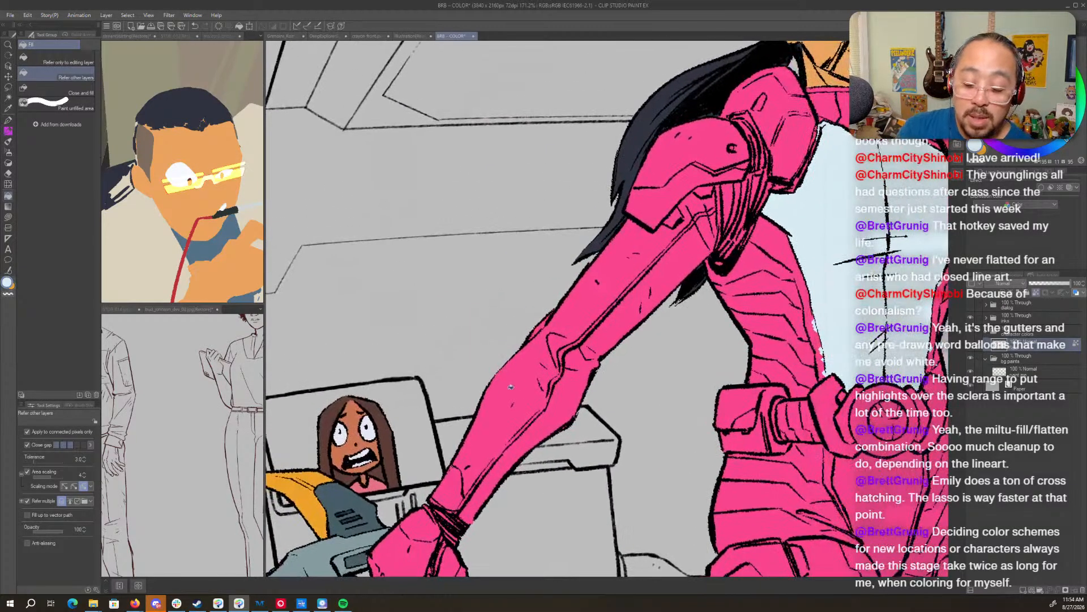
click(633, 262)
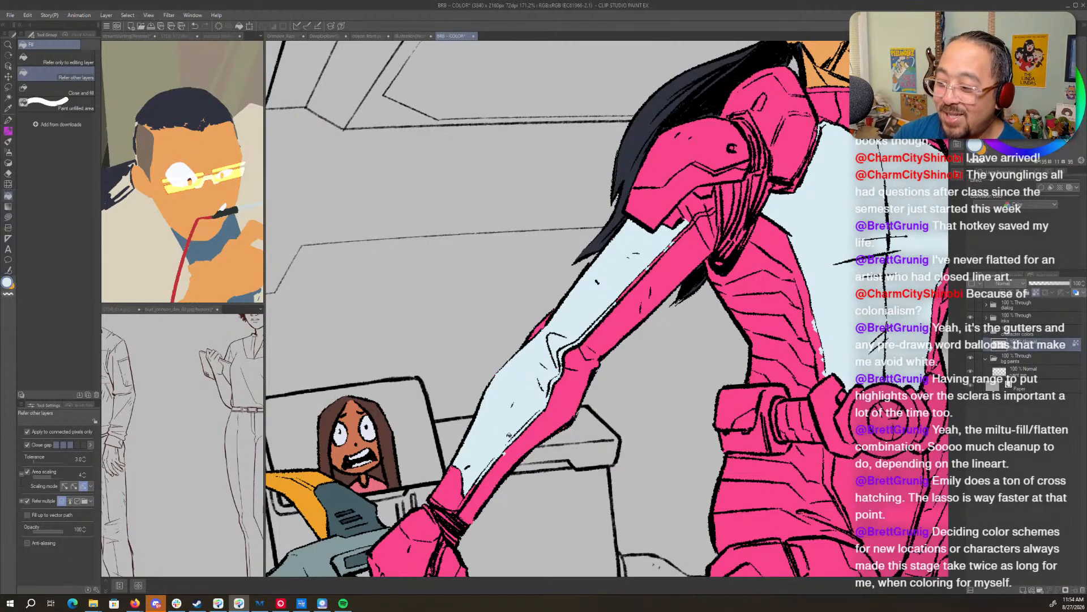
click(447, 491)
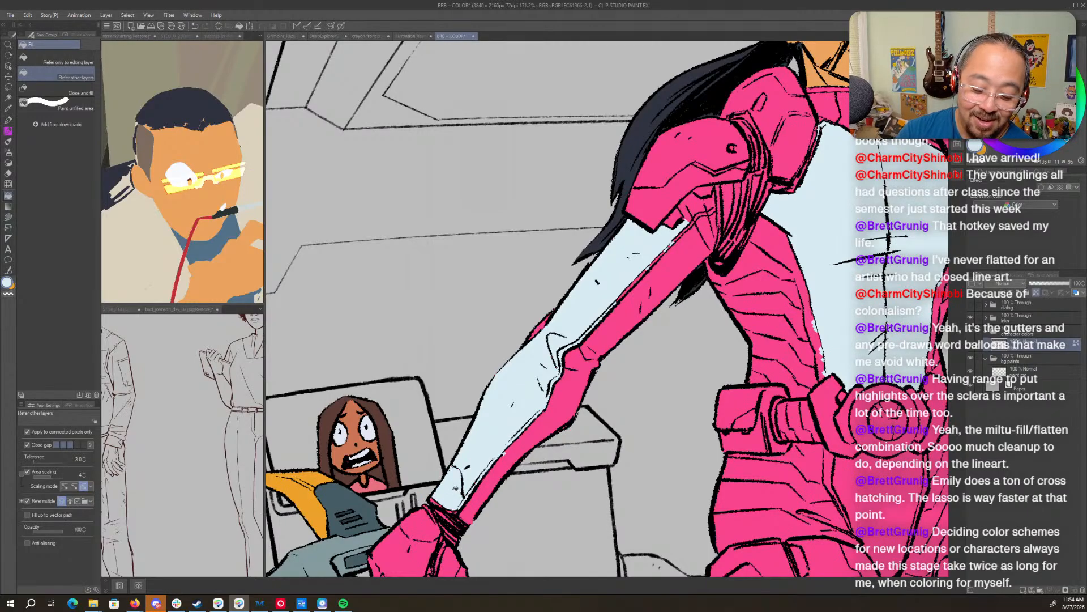
drag(723, 376, 294, 482)
click(639, 379)
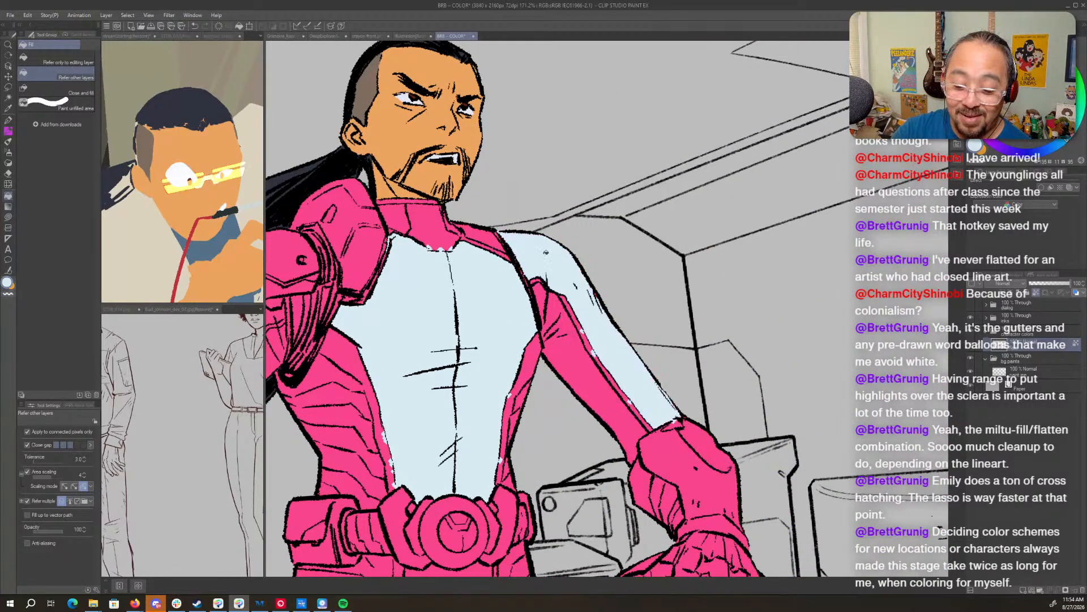
- Fill the suit's pelvis panel, both thigh panels and the front shin panel below the knee strap with pale blue
drag(717, 473, 686, 311)
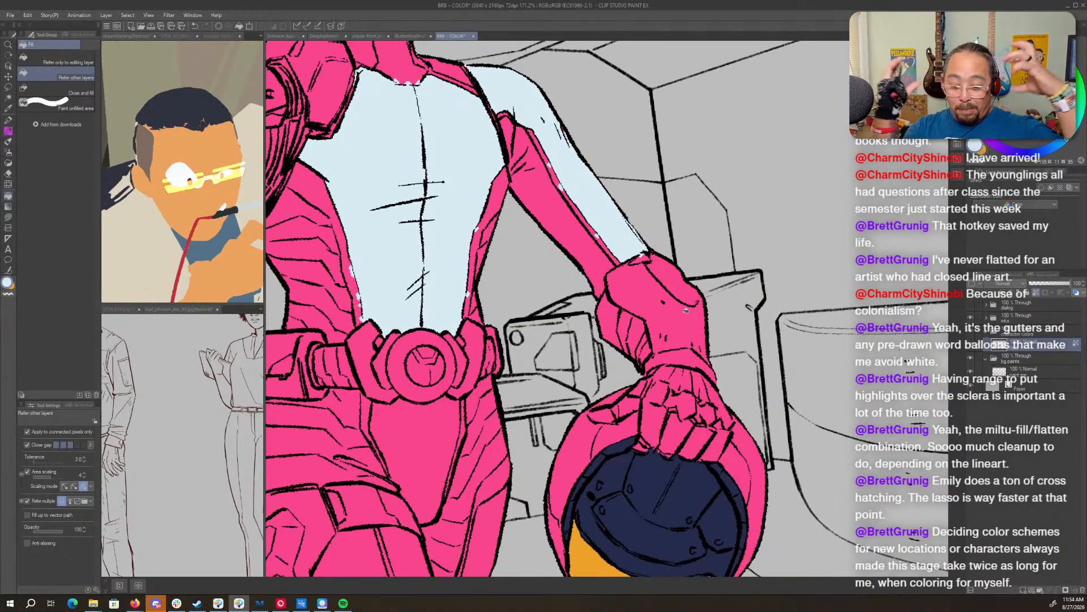
drag(662, 422, 768, 235)
drag(694, 349, 764, 465)
click(617, 352)
drag(736, 534, 716, 326)
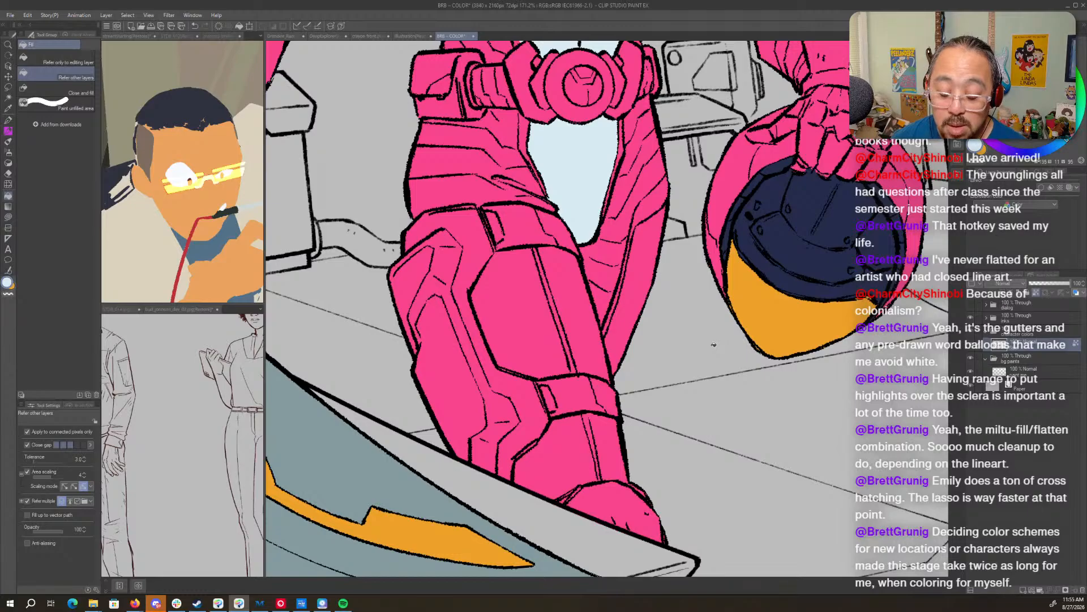
click(517, 310)
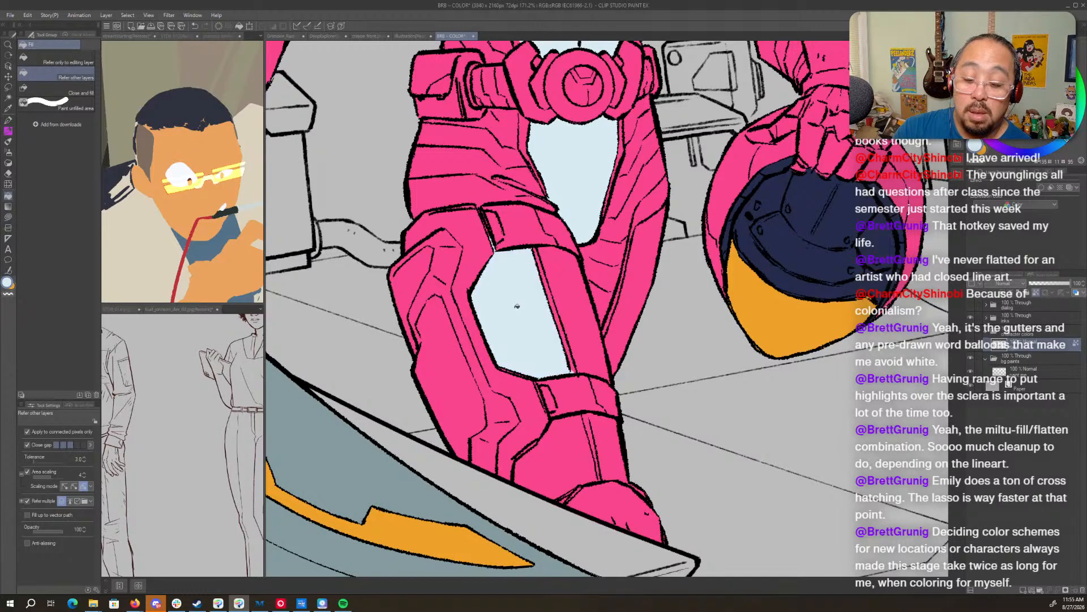
click(572, 451)
click(648, 274)
- Fill the front of the suit's collar and the narrow shoulder panel beside it with pale blue
scroll(647, 274, down, 8)
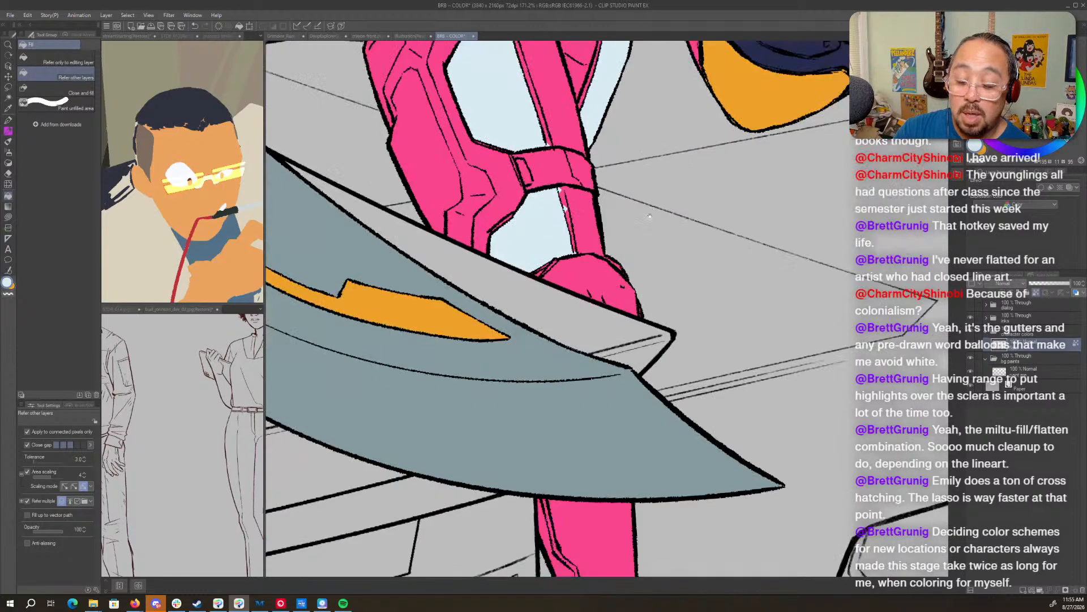
scroll(614, 381, up, 10)
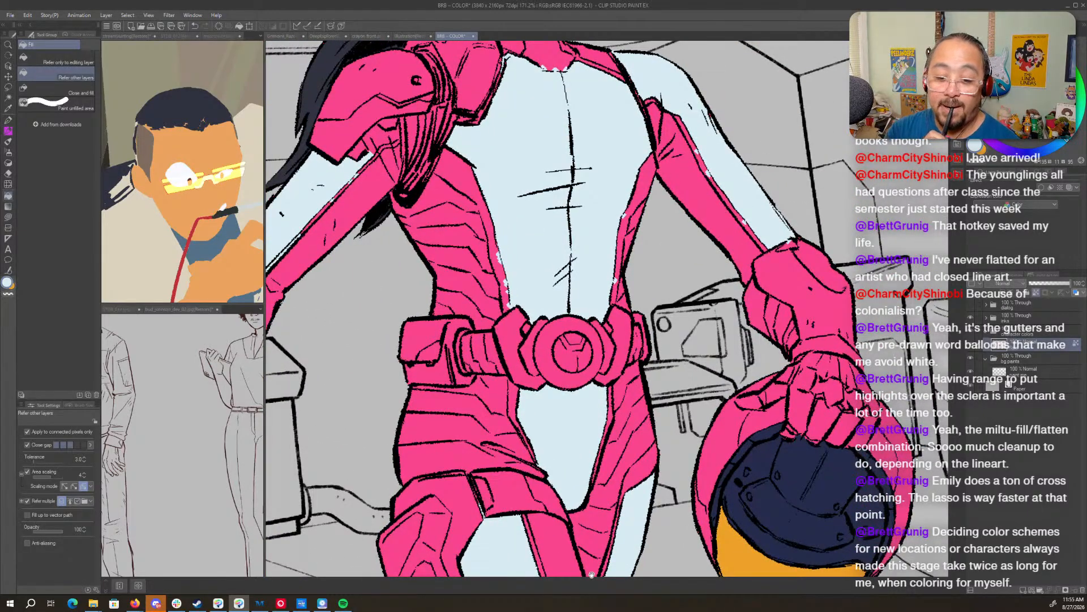
drag(583, 104, 666, 394)
click(626, 335)
click(676, 345)
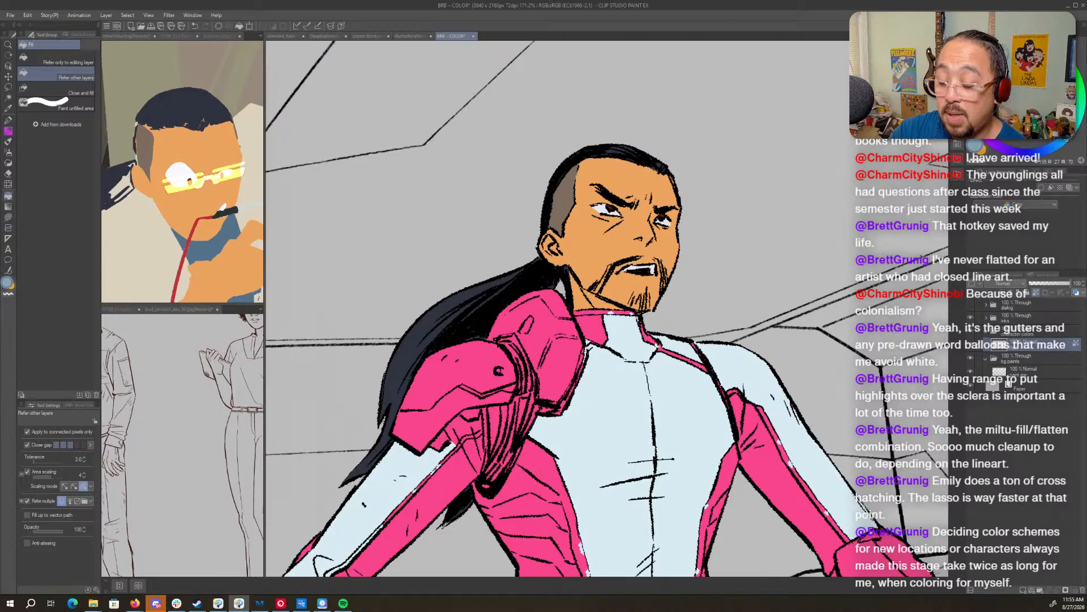
- Fill the outer shoulder armour of the sword arm and the forearm guard above the helmet with steel blue-grey
click(493, 373)
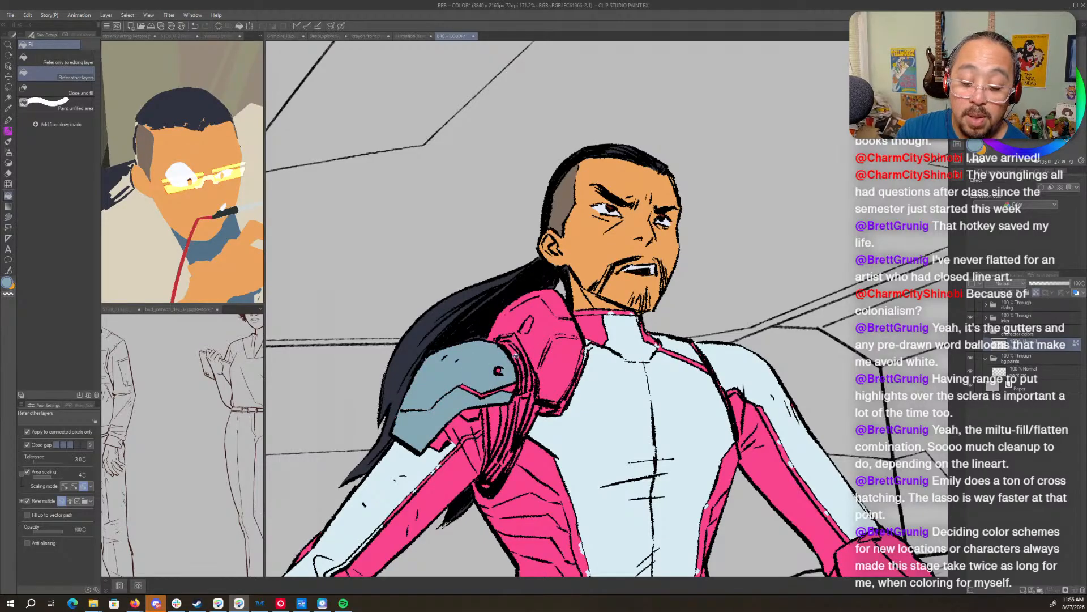
scroll(668, 374, down, 10)
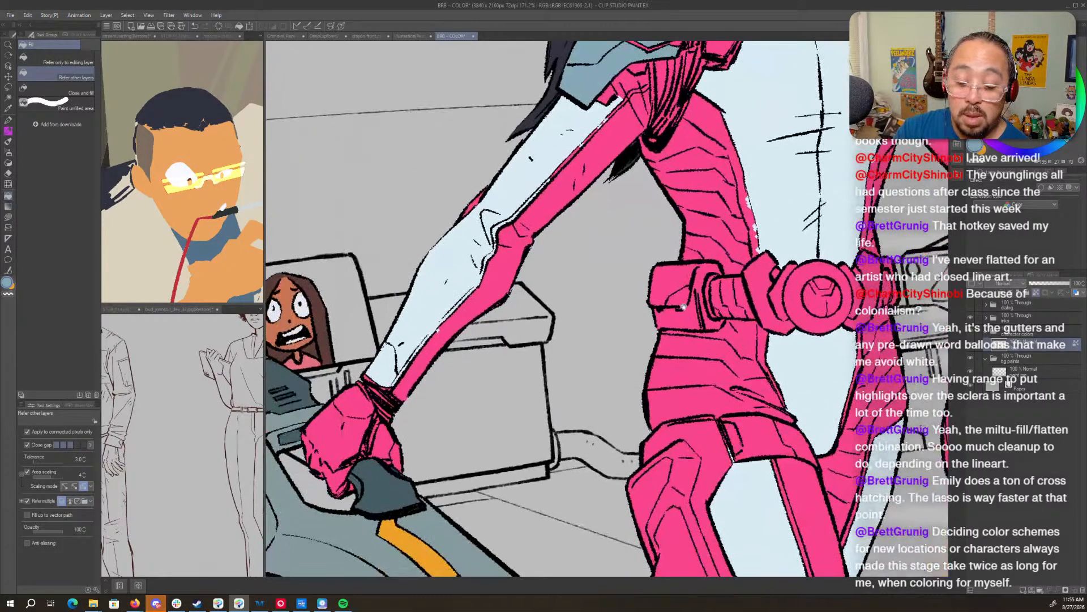
drag(684, 306, 488, 344)
drag(782, 417, 549, 527)
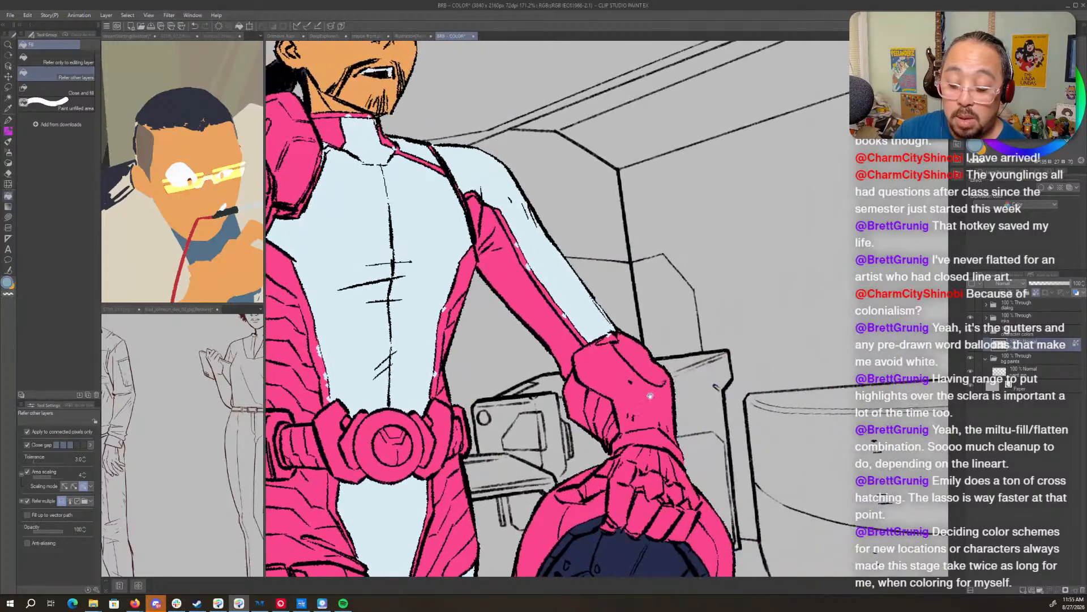
click(621, 377)
click(654, 436)
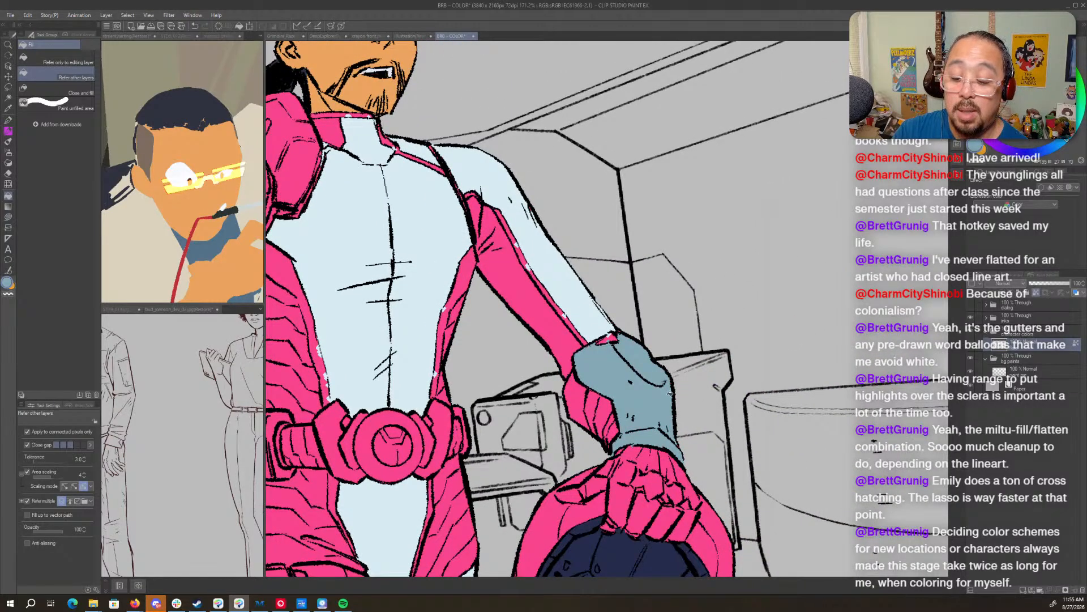
click(610, 337)
key(period)
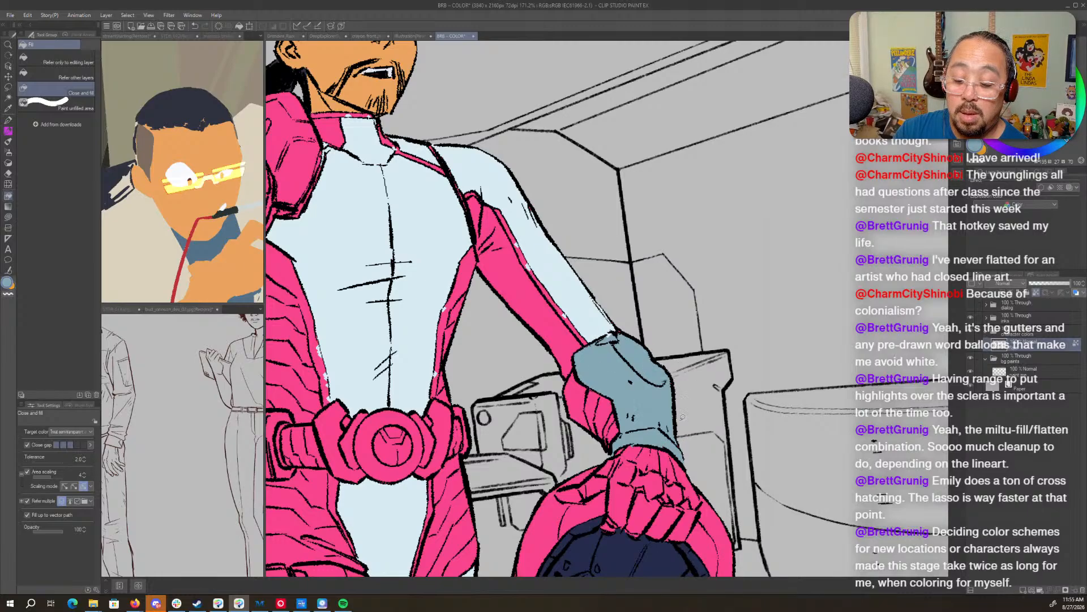
- Touch up the forearm guard above the helmet with steel blue-grey using the pen
ctrl+click(658, 316)
key(p)
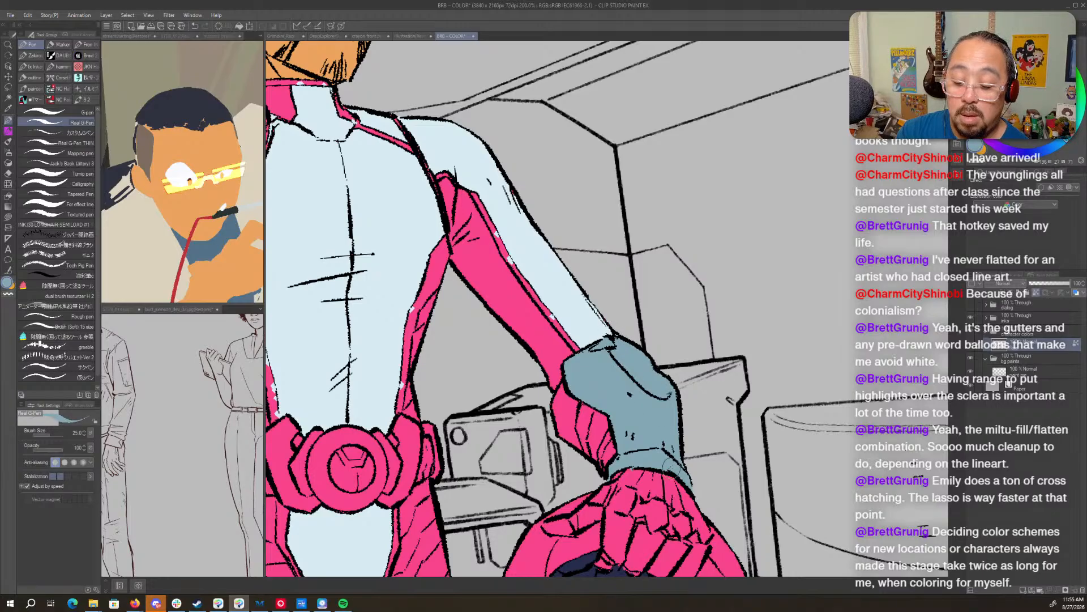
drag(667, 391, 986, 229)
- Fill the back and fingers of the glove gripping the sword with steel blue-grey
mouse_move(468, 255)
mouse_down()
mouse_move(599, 358)
mouse_move(720, 386)
mouse_move(617, 480)
mouse_move(573, 456)
mouse_move(831, 259)
mouse_up()
drag(674, 404, 335, 413)
mouse_move(609, 415)
mouse_down()
mouse_move(549, 409)
mouse_move(889, 354)
mouse_move(1036, 369)
mouse_up()
key(g)
click(549, 404)
click(568, 362)
click(517, 421)
click(527, 434)
click(547, 453)
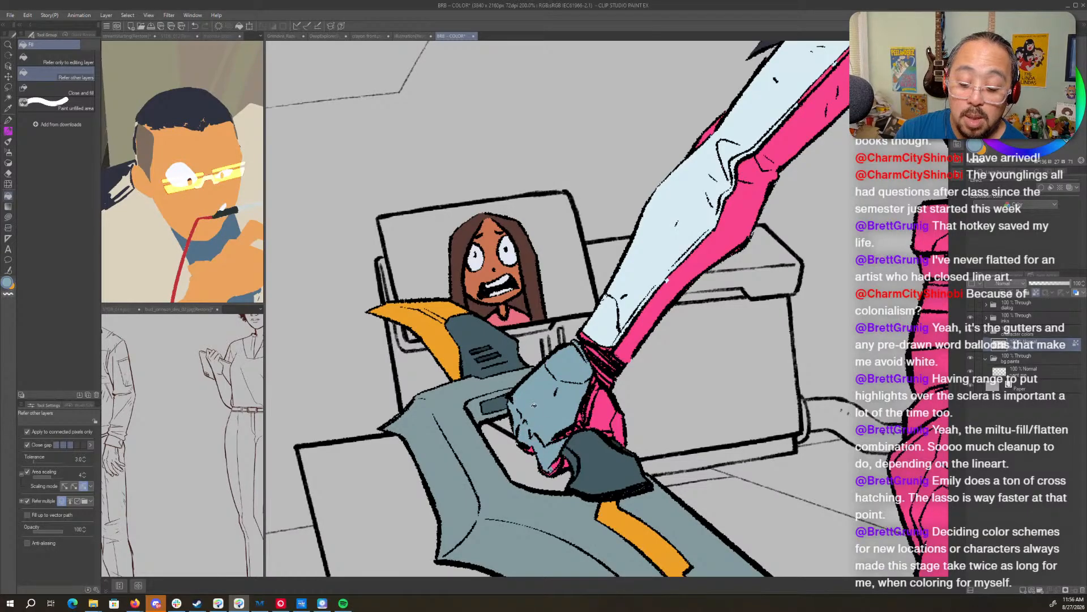
scroll(749, 367, down, 4)
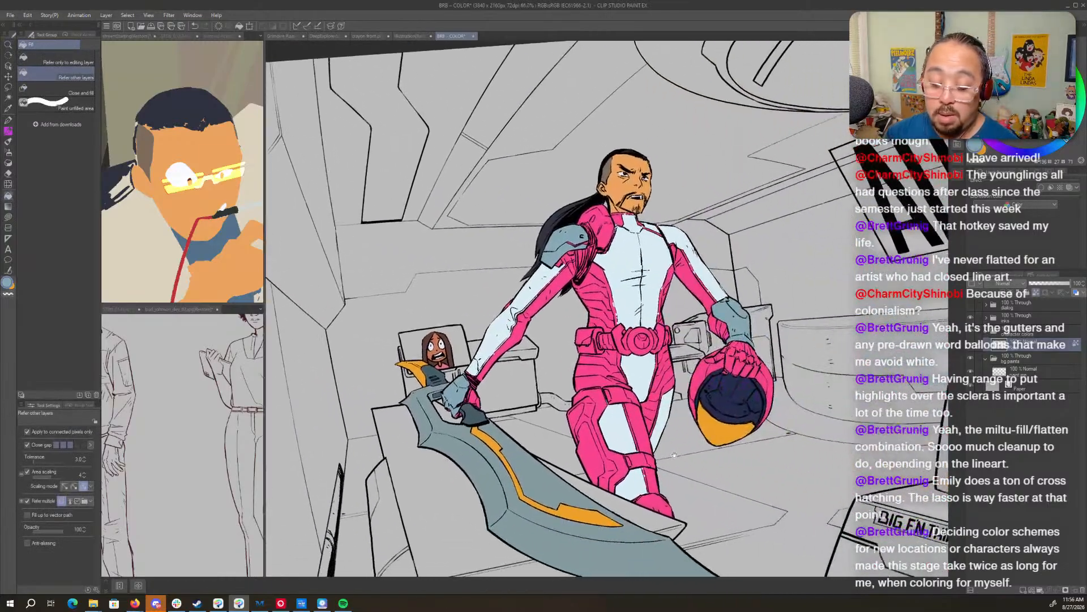
- Recolour the small elbow piece behind the sword arm from the pink base to steel blue-grey
drag(675, 455, 660, 454)
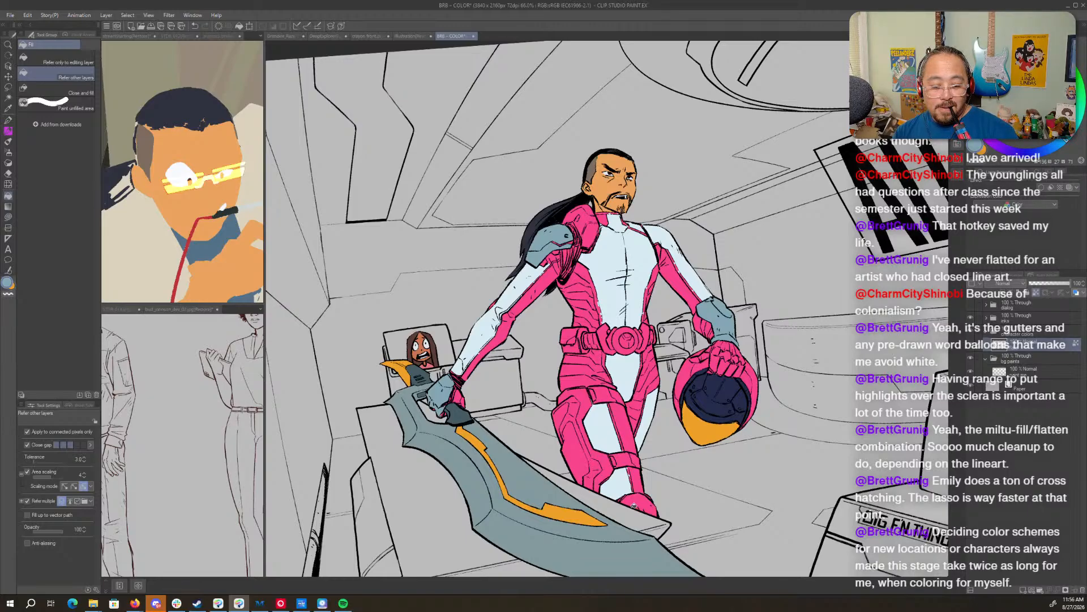
drag(737, 436, 708, 411)
key(ctrl+space)
drag(583, 422, 640, 414)
key(g)
drag(645, 266, 644, 403)
key(ctrl+space)
mouse_move(685, 373)
mouse_down()
mouse_move(668, 380)
mouse_move(676, 384)
mouse_up()
drag(622, 345, 765, 374)
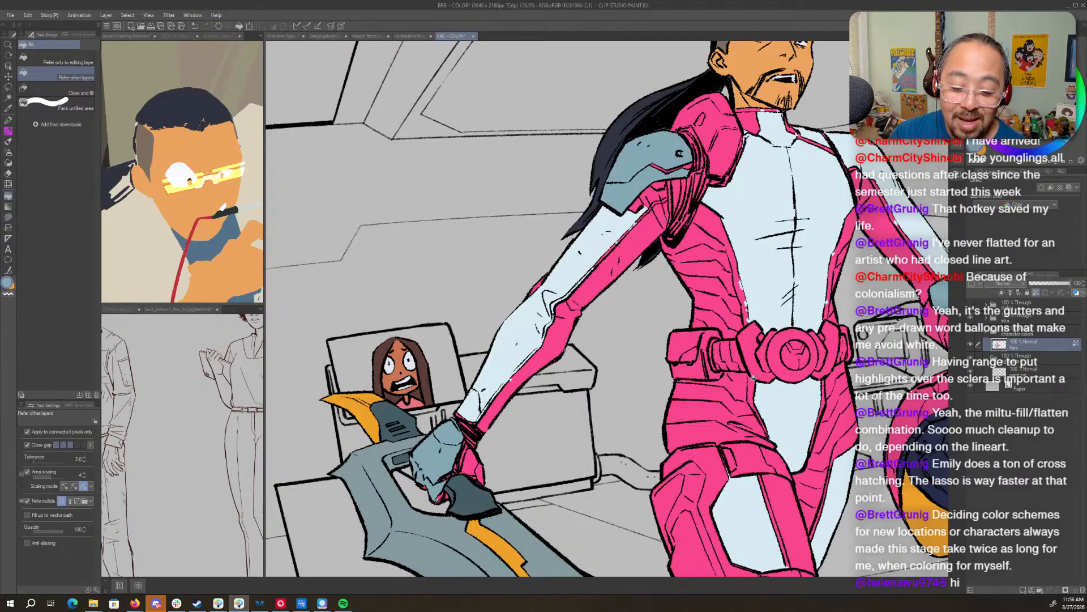
drag(619, 345, 583, 423)
key(g)
key(g)
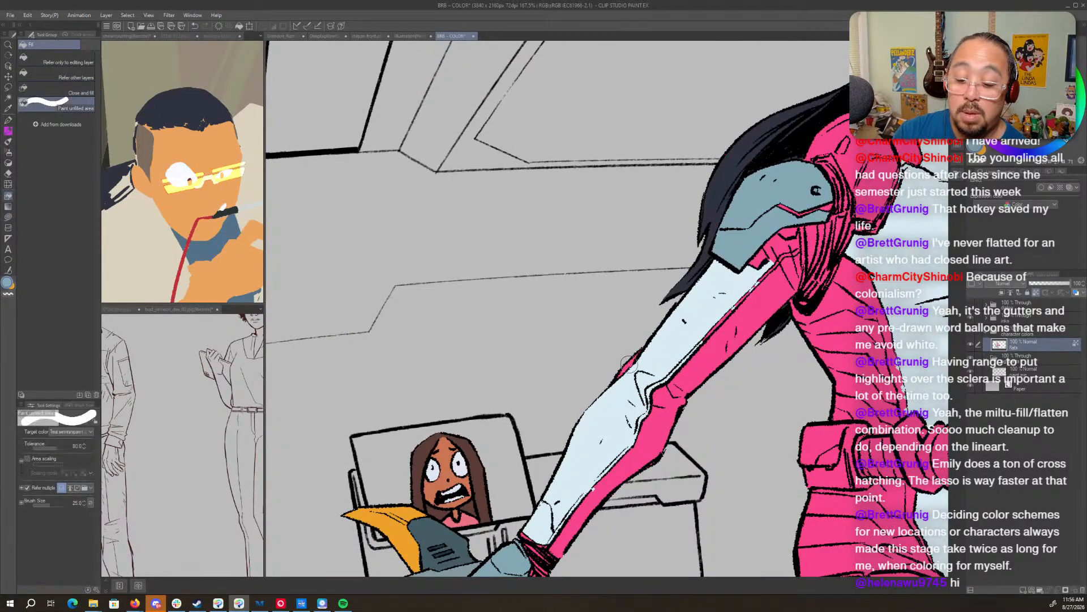
key(p)
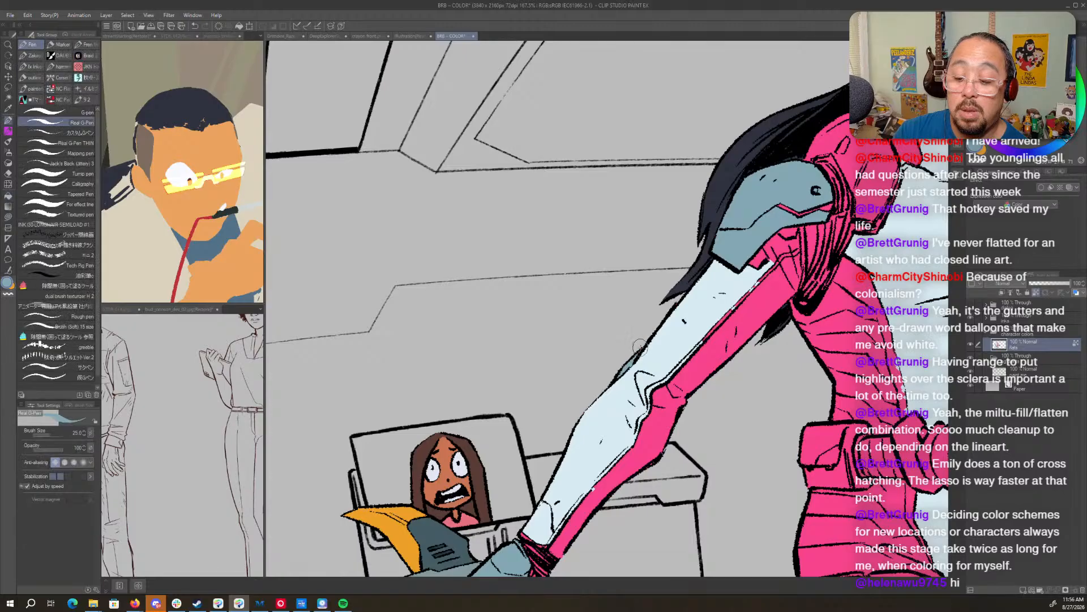
drag(631, 354, 547, 300)
drag(591, 453, 559, 429)
drag(723, 231, 692, 294)
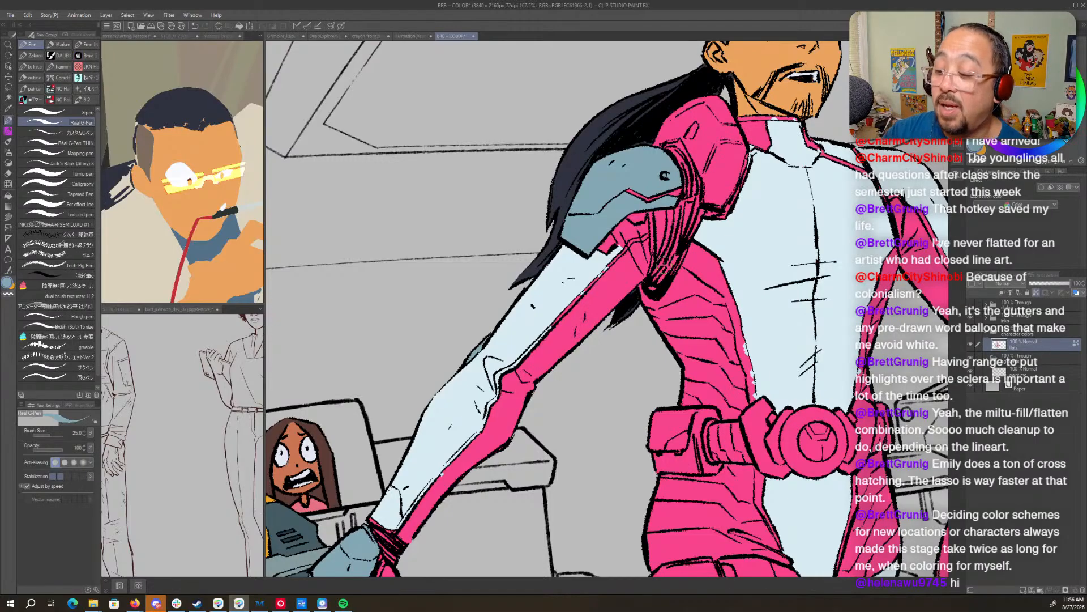
- Choose a near-black blue and fill the wrist cuff of the sword arm with it
click(1006, 112)
click(1006, 116)
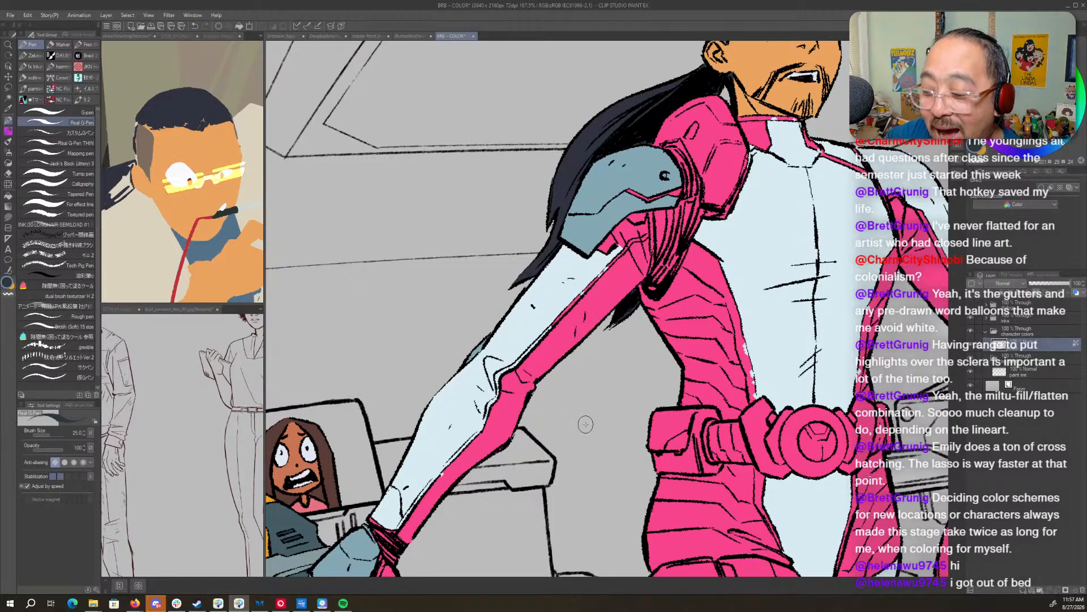
drag(585, 454, 669, 408)
key(r)
scroll(599, 396, up, 1)
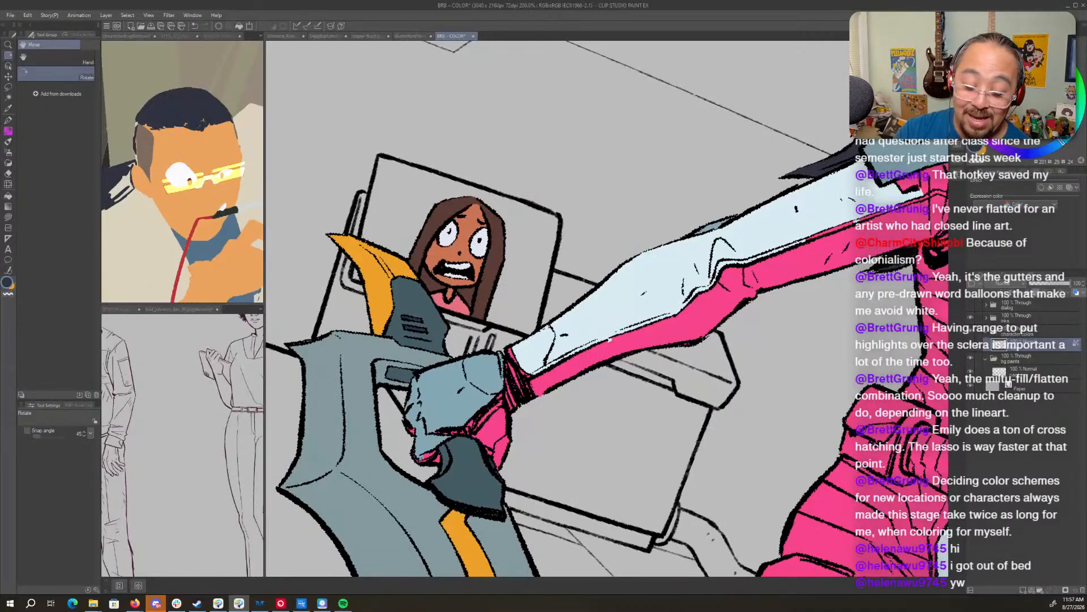
key(g)
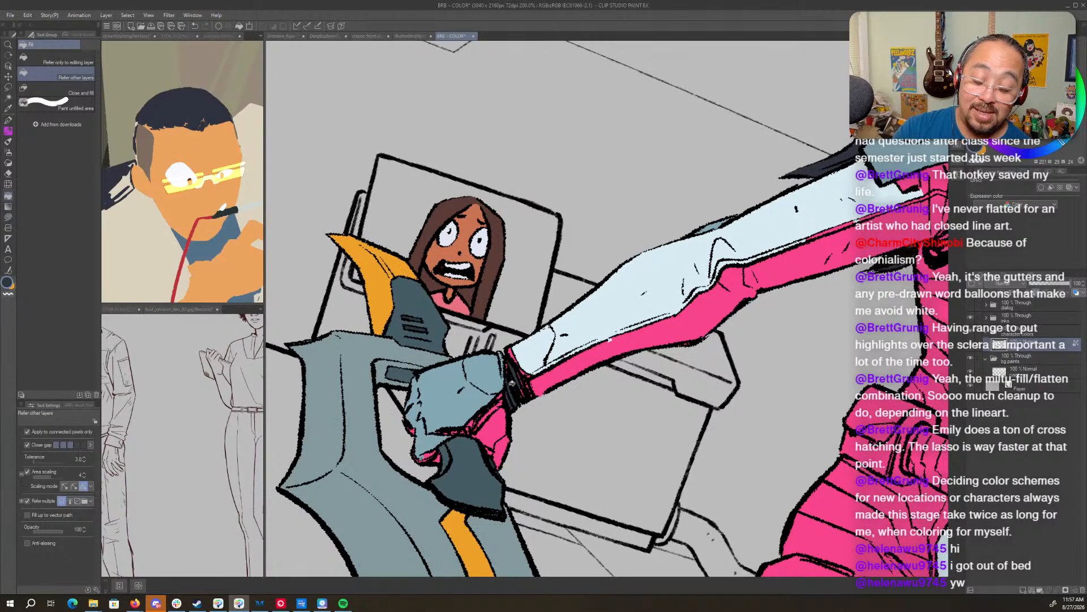
key(g)
mouse_move(523, 370)
mouse_down()
mouse_move(506, 359)
mouse_move(508, 397)
mouse_move(537, 399)
mouse_move(524, 382)
mouse_up()
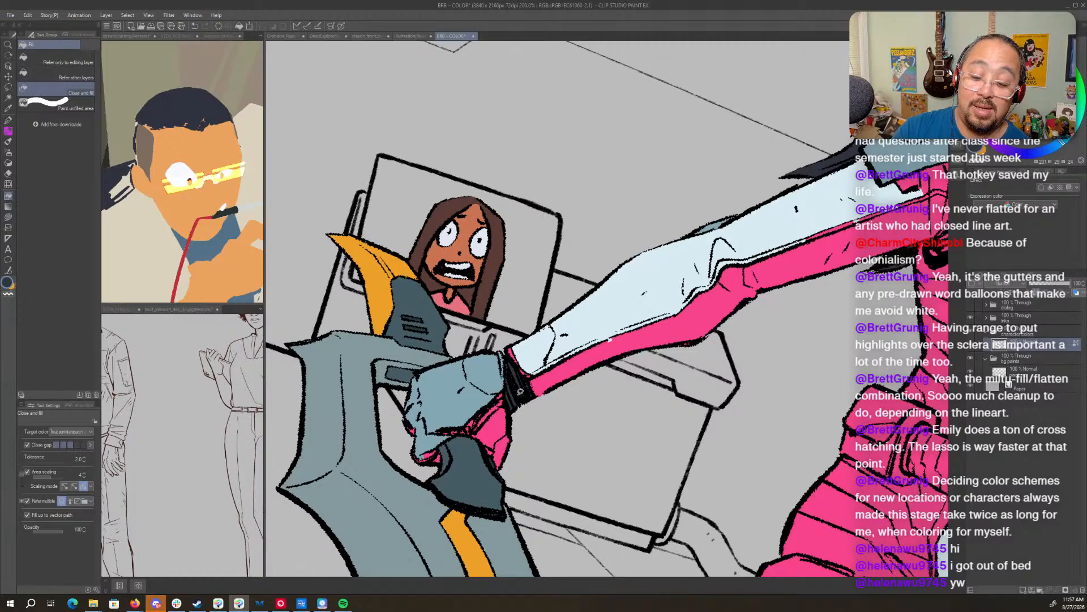
- Fill the lower folds of the ribbed underarm section on the sword arm with the near-black blue
drag(725, 372, 436, 471)
drag(667, 400, 614, 474)
mouse_move(699, 309)
mouse_down()
mouse_move(684, 260)
mouse_move(639, 405)
mouse_move(660, 428)
mouse_move(708, 333)
mouse_up()
mouse_move(707, 304)
mouse_down()
mouse_move(687, 256)
mouse_move(659, 245)
mouse_move(685, 292)
mouse_move(671, 323)
mouse_up()
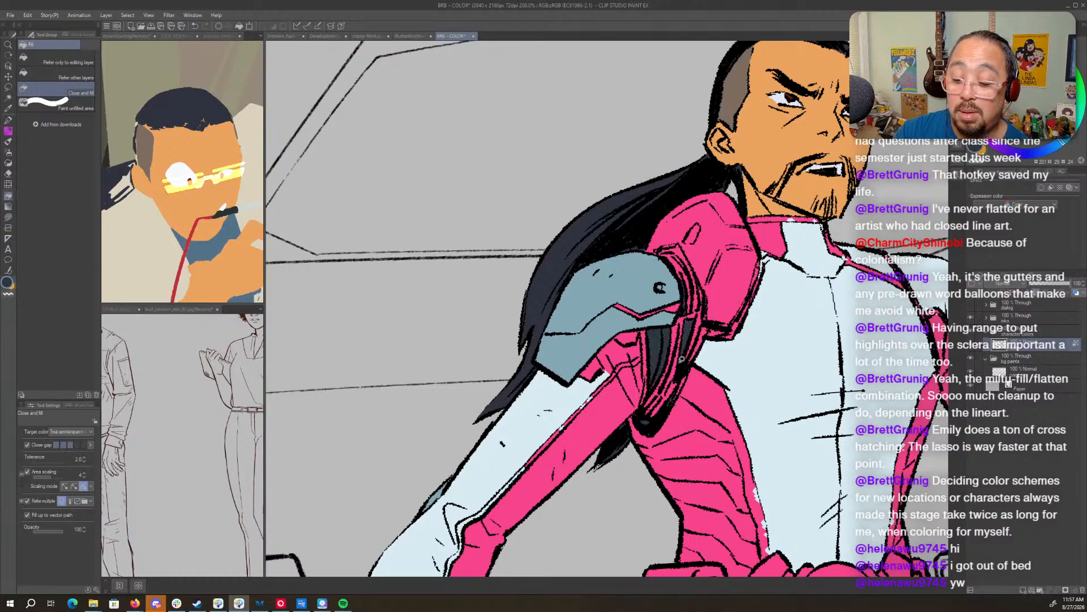
key(g)
key(g)
key(g)
click(675, 361)
click(660, 396)
click(671, 384)
- Fill the upper ribbed folds beside the shoulder armour with the near-black blue and touch up the remaining gaps
click(675, 259)
click(692, 309)
click(692, 288)
click(676, 251)
click(702, 306)
click(703, 331)
click(715, 327)
click(741, 321)
key(p)
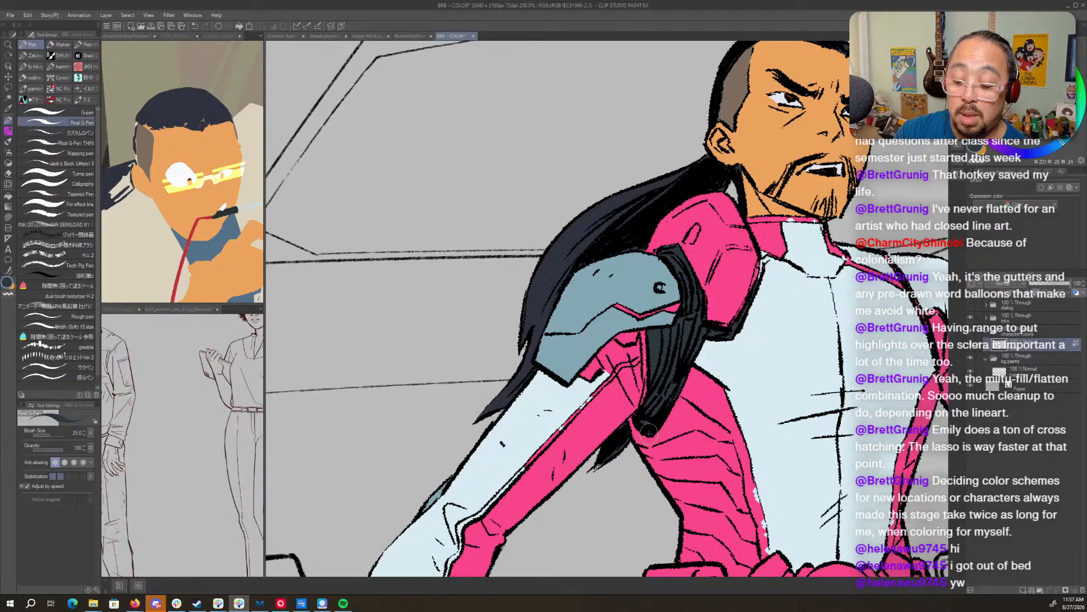
drag(997, 345, 665, 249)
drag(657, 397, 689, 309)
- Colour the glove strip below the wrist near-black and paint over the pink gaps under the fingers of the sword hand
drag(388, 399, 776, 318)
mouse_move(597, 328)
mouse_down()
mouse_move(612, 366)
mouse_move(669, 385)
mouse_move(680, 431)
mouse_move(696, 396)
mouse_move(710, 404)
mouse_move(745, 369)
mouse_up()
drag(546, 397, 589, 389)
key(g)
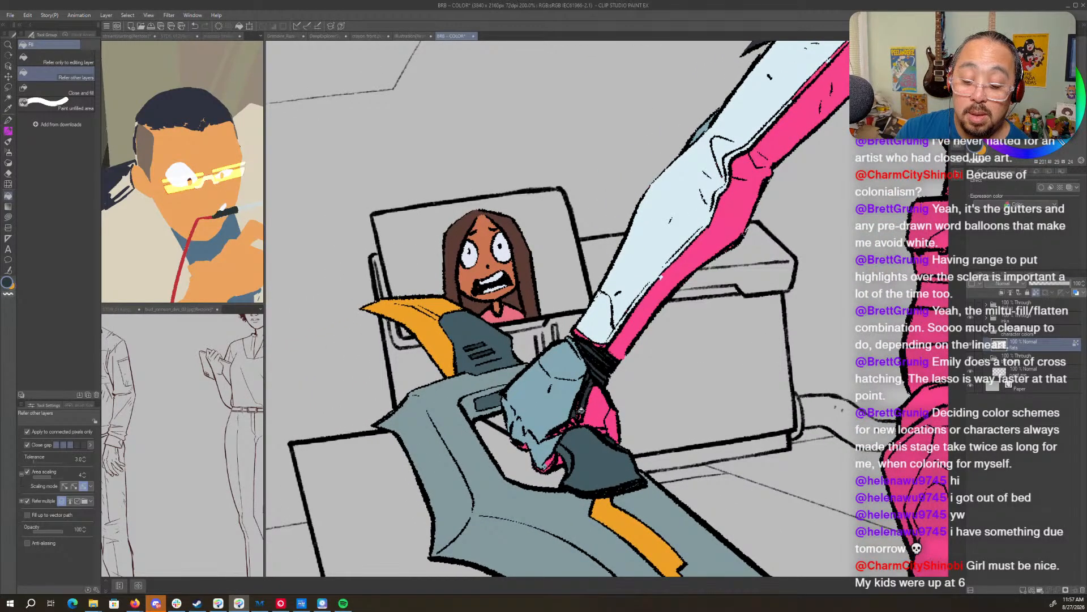
key(p)
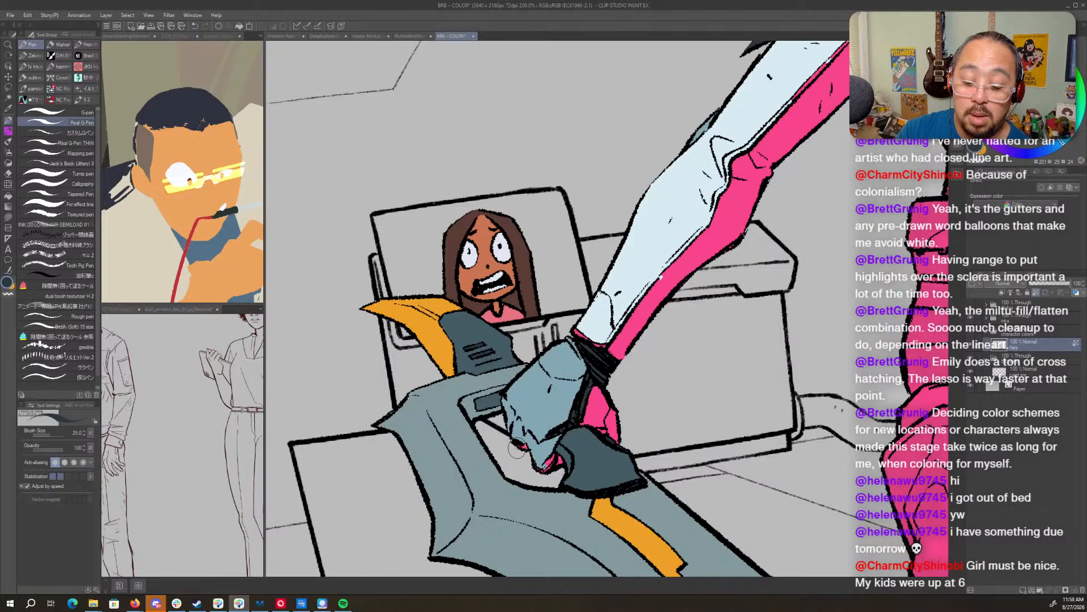
drag(554, 459, 539, 471)
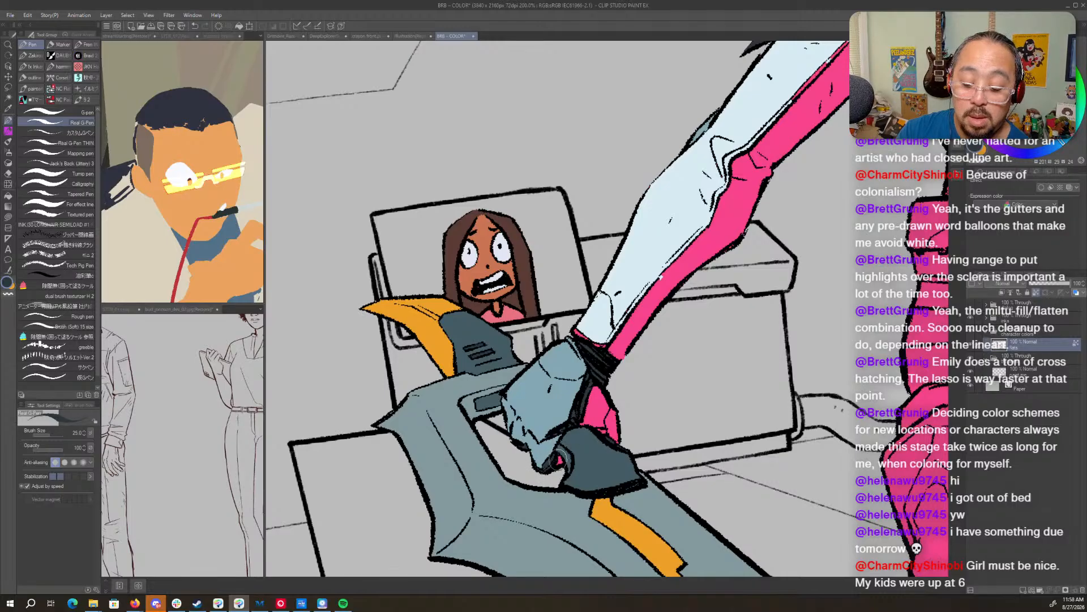
- Fill the outer thigh and knee armour plates of the front leg with steel blue-grey
drag(741, 456, 471, 486)
key(ctrl+space)
mouse_move(768, 494)
mouse_down()
mouse_move(708, 503)
mouse_move(768, 509)
mouse_up()
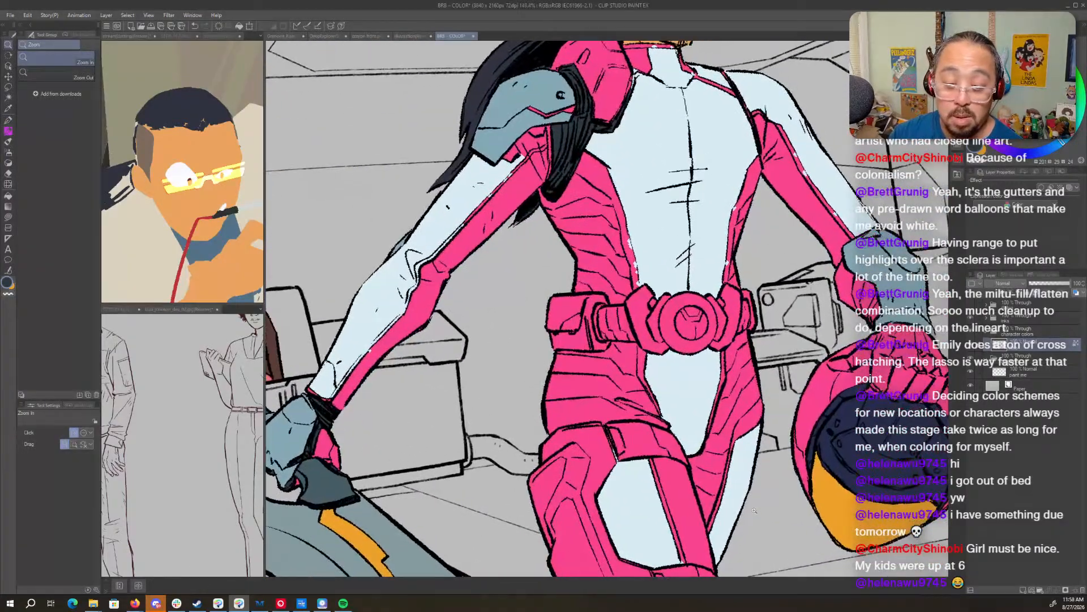
mouse_move(719, 475)
mouse_down()
mouse_move(737, 352)
mouse_move(747, 409)
mouse_move(685, 357)
mouse_up()
key(x)
key(g)
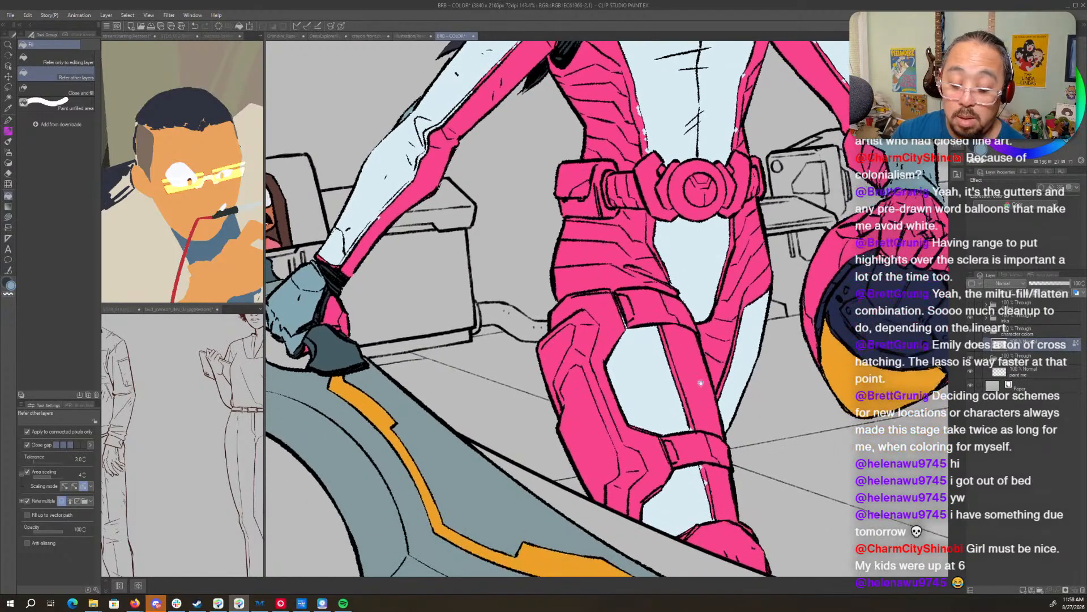
click(659, 461)
click(647, 476)
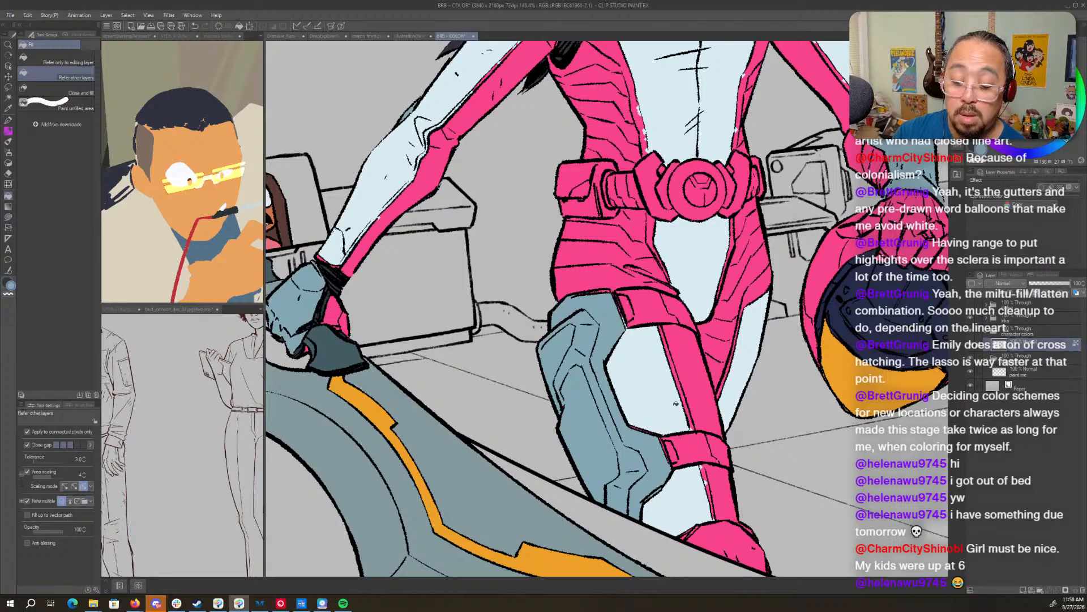
- Touch up the thigh armour's upper edge and the gaps beside the knee strap with steel blue-grey
key(p)
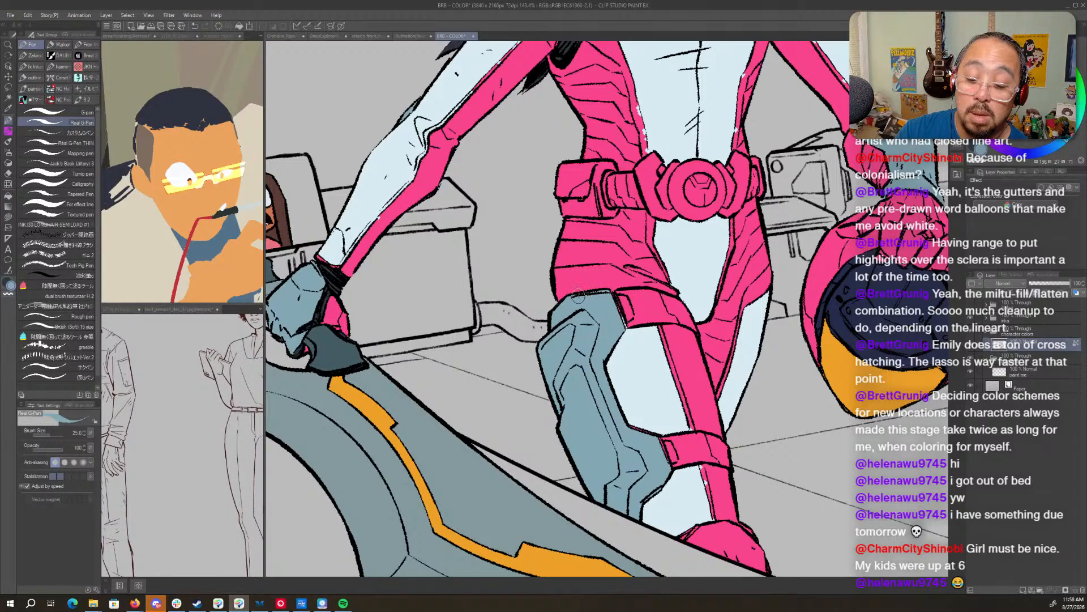
drag(595, 293, 542, 107)
drag(752, 422, 621, 483)
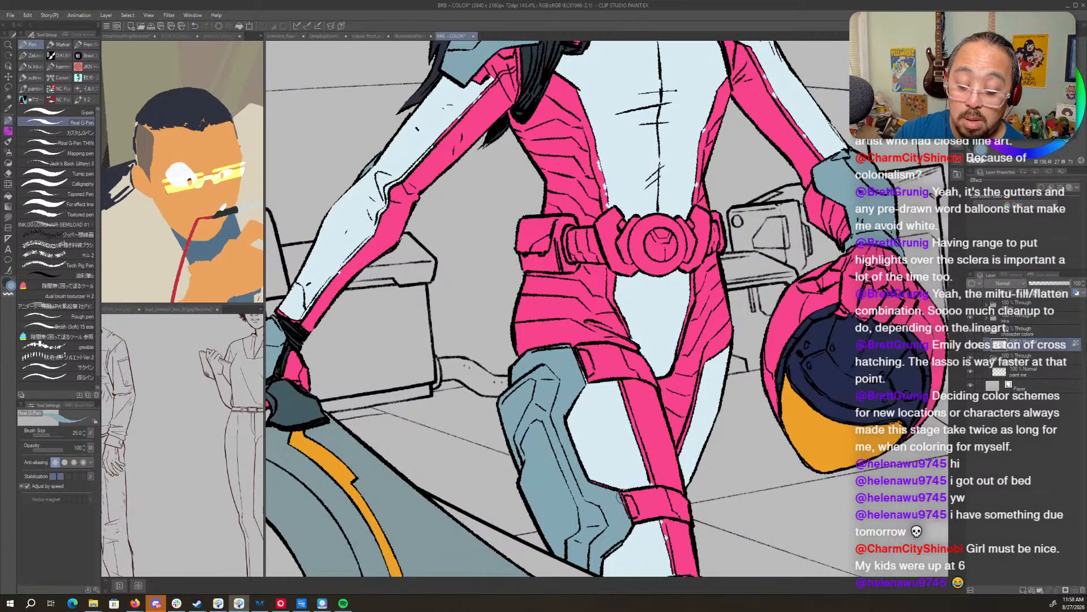
key(g)
key(g)
drag(622, 481, 626, 486)
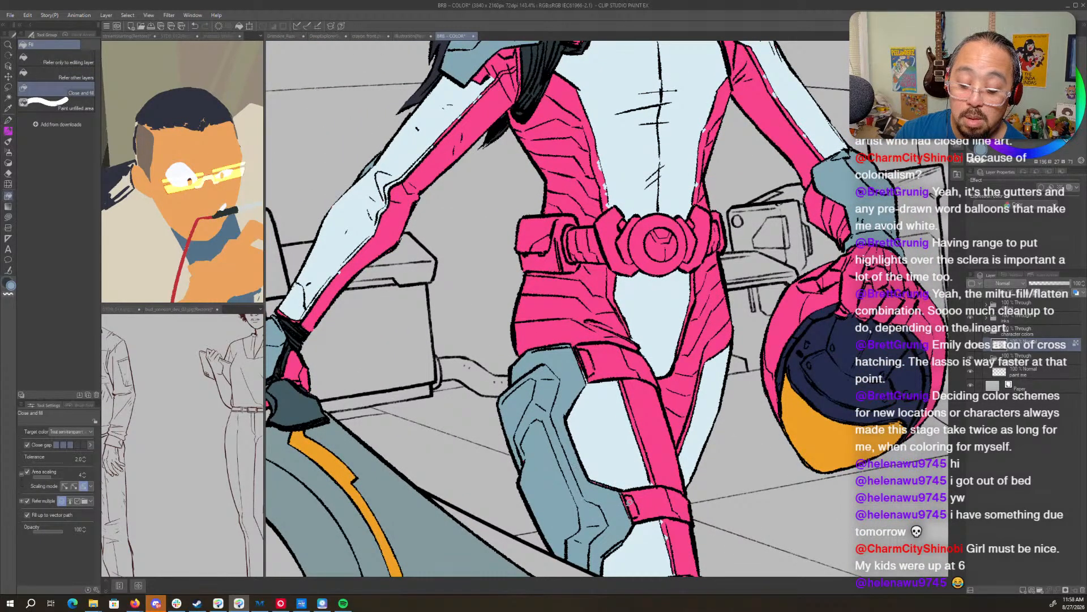
- Try to fill the belt segment on the helmet side of the buckle with steel blue-grey
drag(735, 307, 740, 386)
scroll(731, 313, up, 2)
key(g)
key(g)
key(g)
click(729, 312)
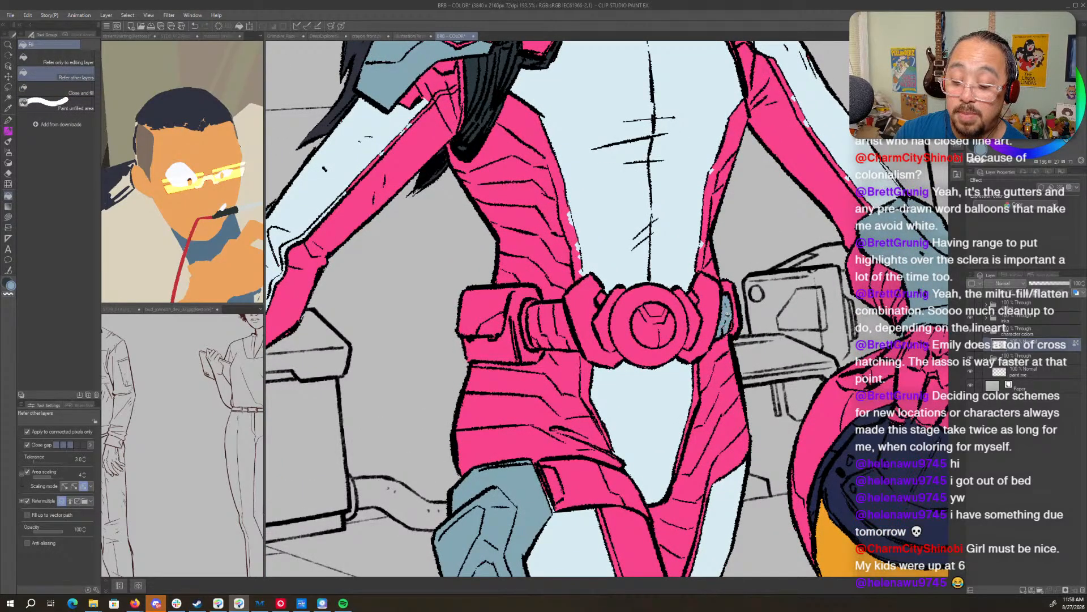
drag(734, 324, 735, 371)
key(ctrl+z)
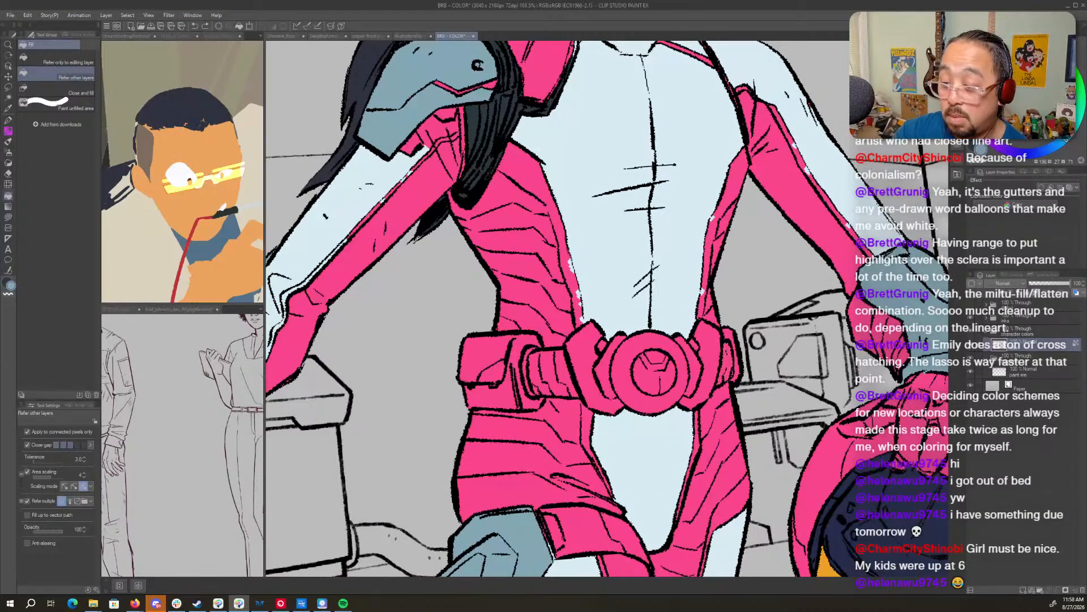
- Fill the belt segments on both sides of the buckle with a darker slate blue-grey
click(539, 360)
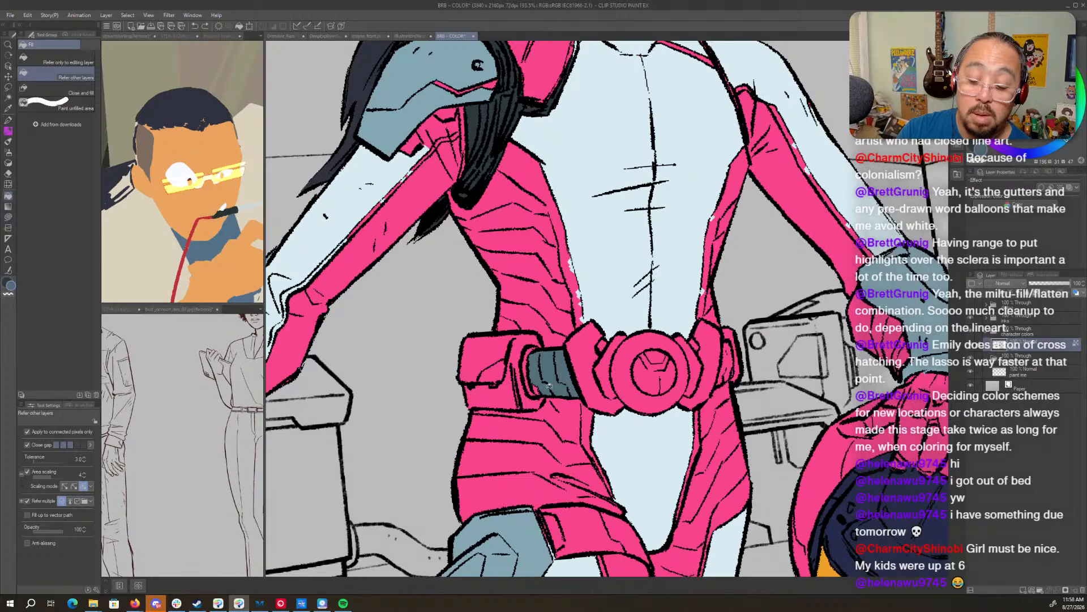
click(729, 350)
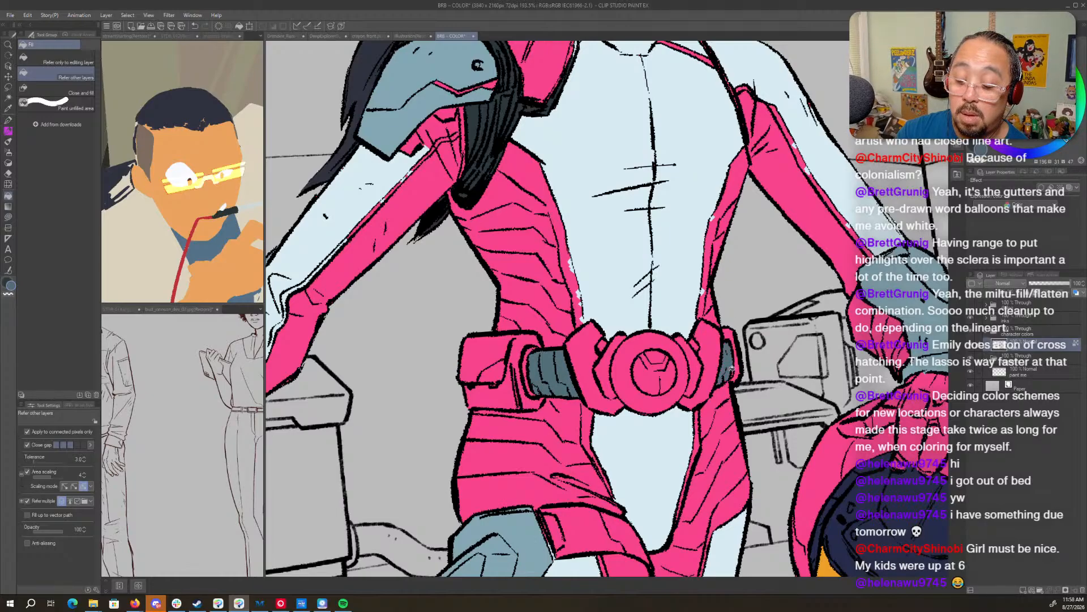
key(.)
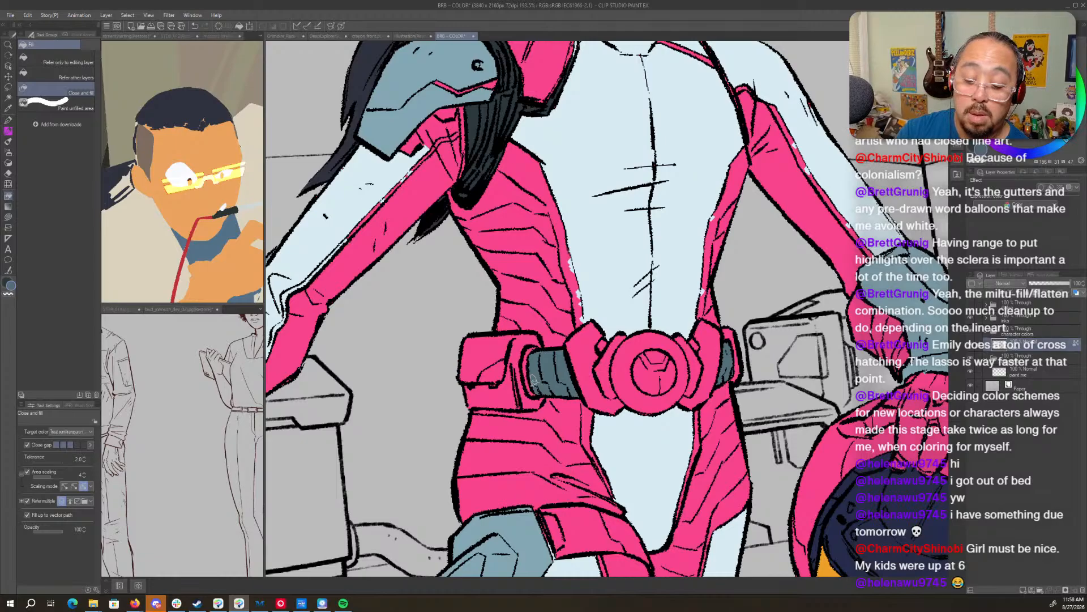
- Fill the round centre of the belt buckle, including its inner emblem sections, with golden yellow
drag(728, 390, 714, 436)
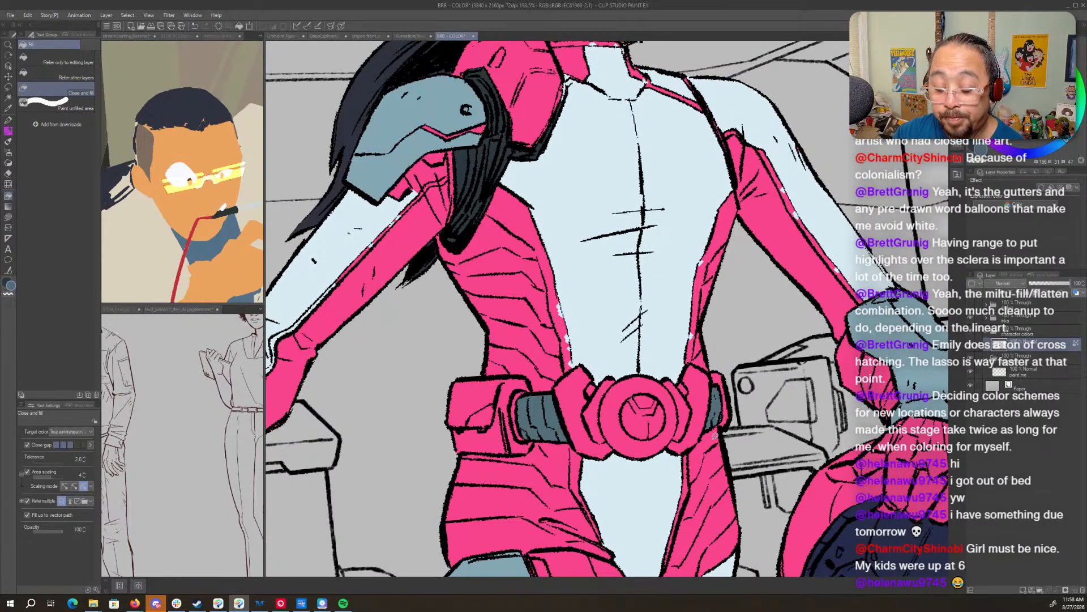
key(.)
scroll(670, 369, up, 1)
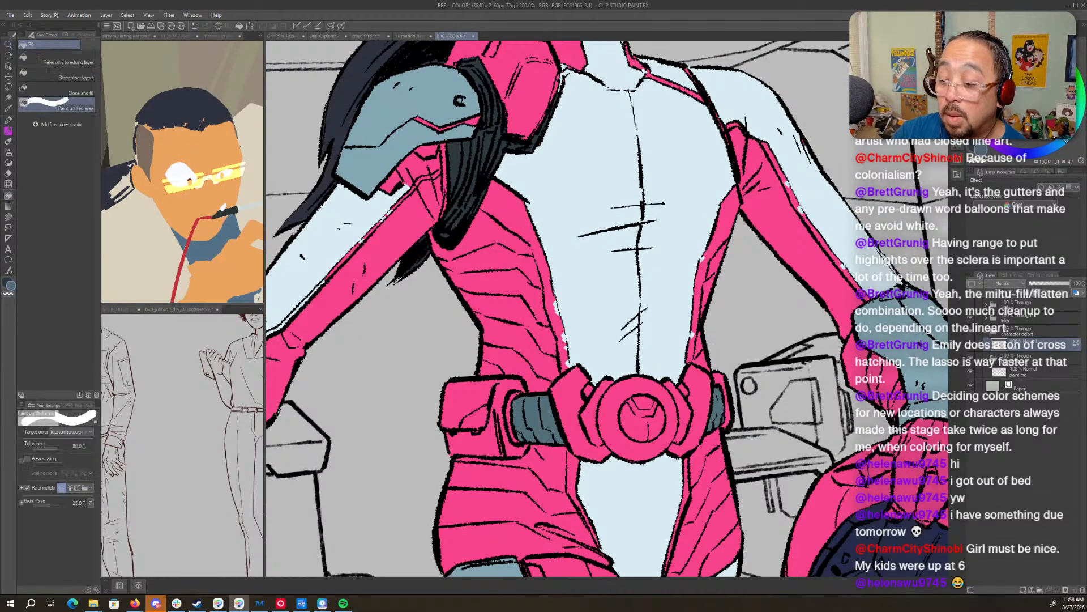
key(g)
key(g)
key(g)
key(g)
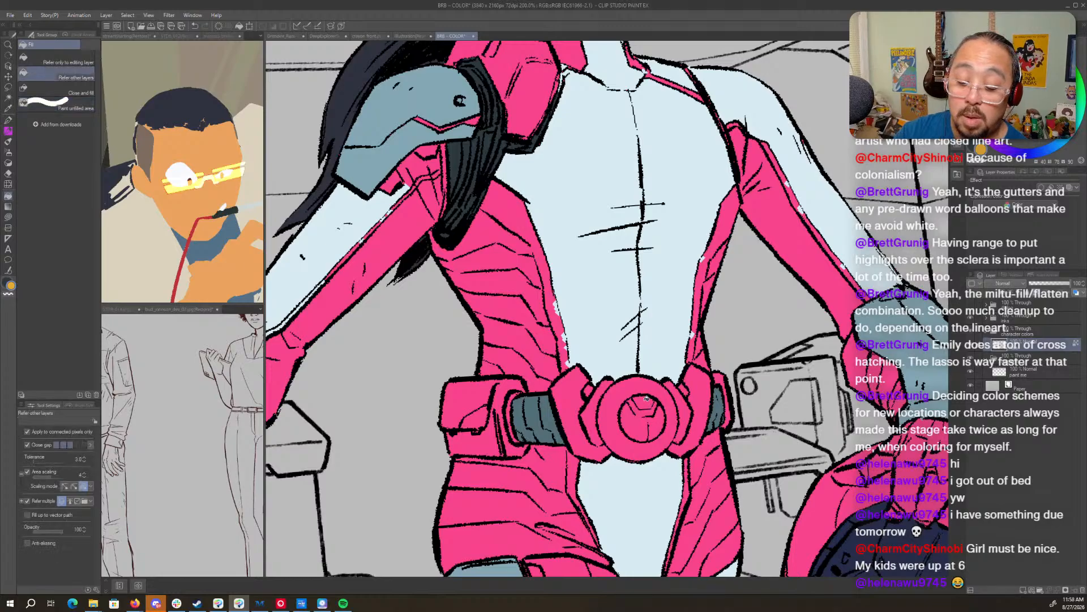
click(646, 401)
click(656, 419)
click(639, 424)
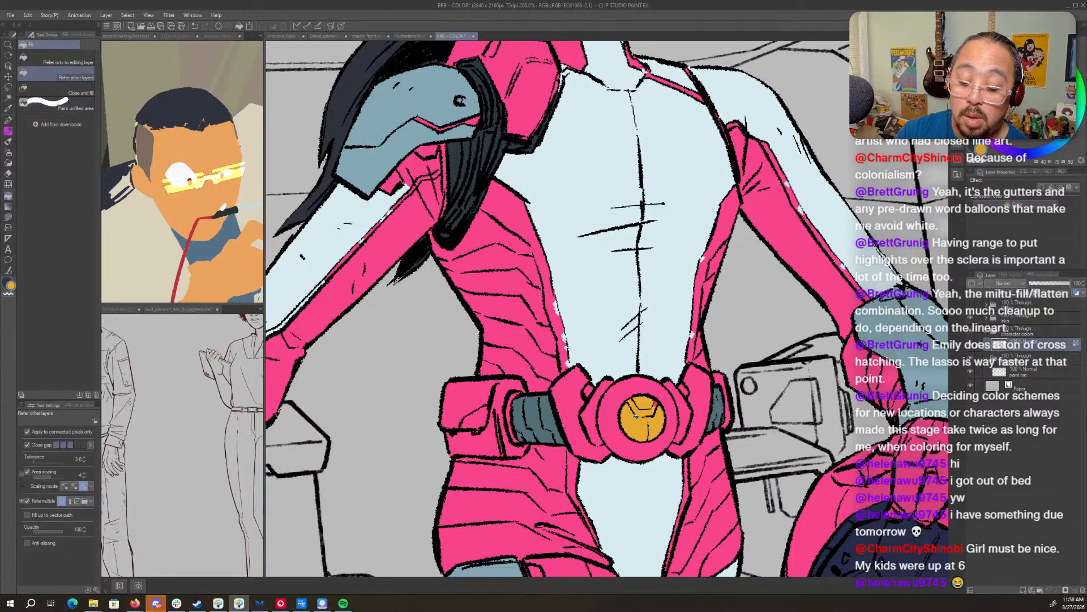
- Paint the V-shaped section of the buckle's emblem bright green and tidy its upper edge with golden yellow
key(ctrl+space)
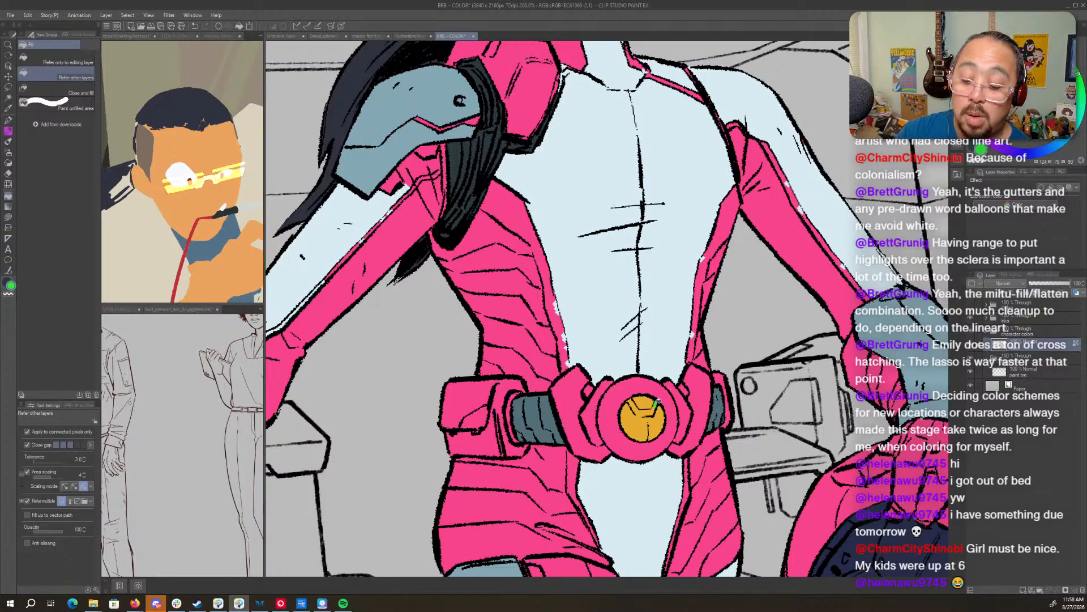
key(p)
drag(630, 404, 656, 405)
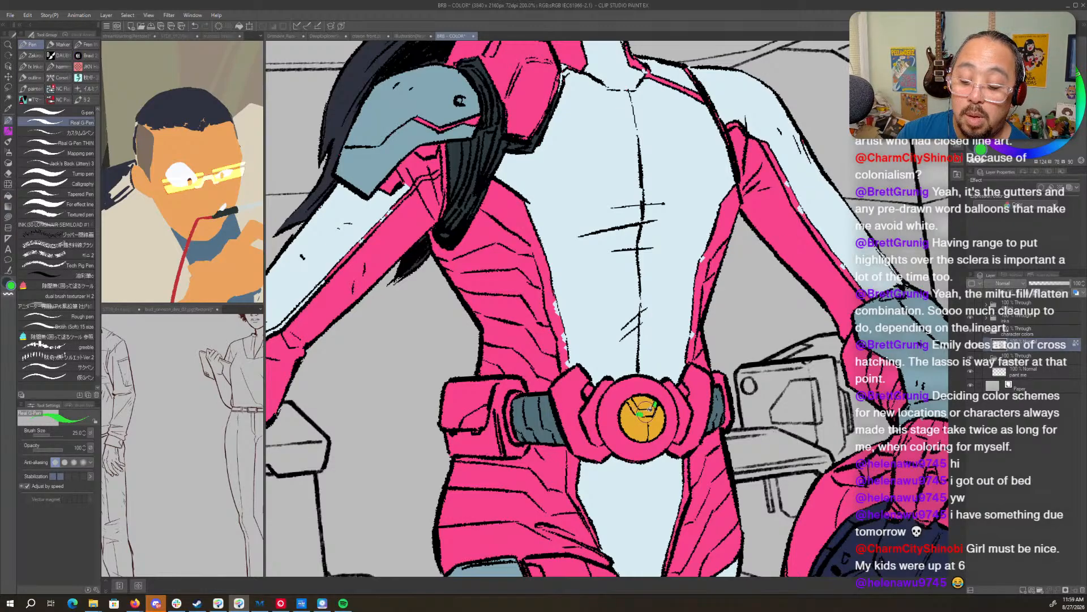
key(g)
key(p)
alt+click(646, 401)
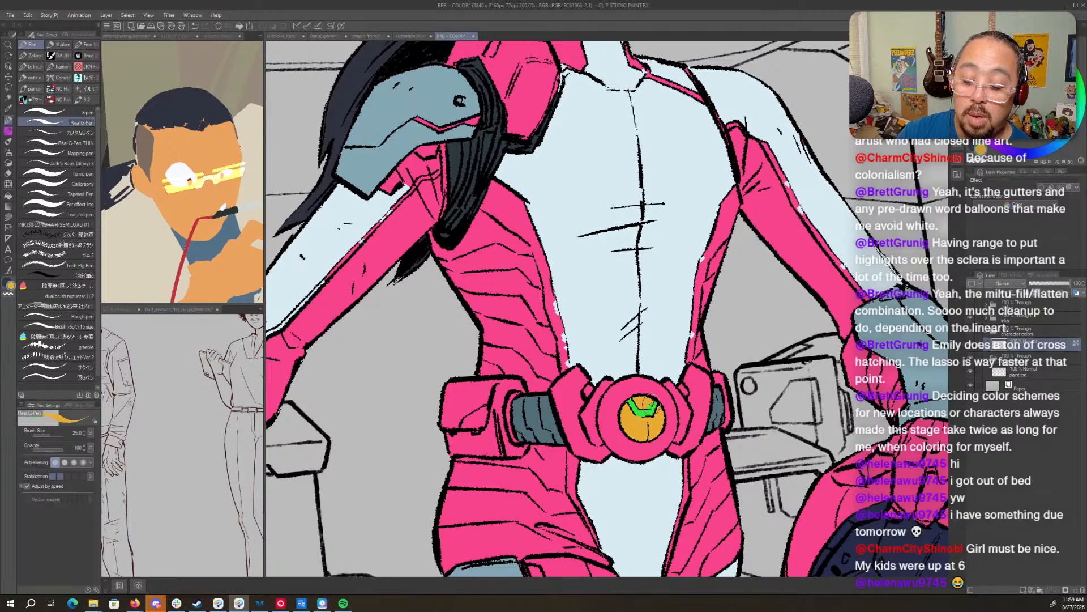
drag(649, 406, 649, 402)
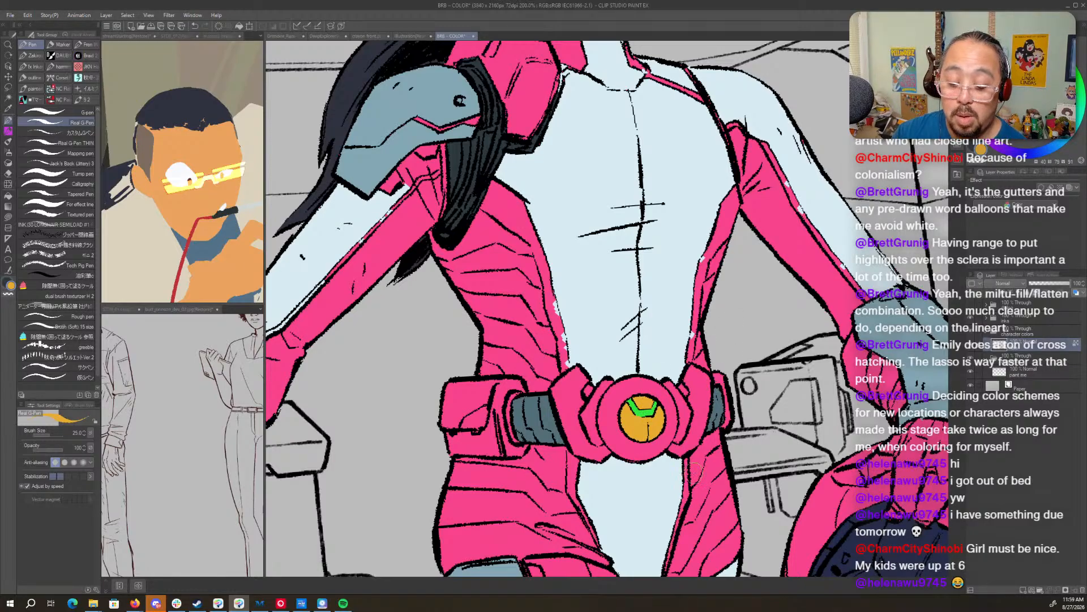
- Sample the emblem's bright green and fill the small tabs on both sides of the buckle with it
key(g)
alt+click(643, 411)
key(g)
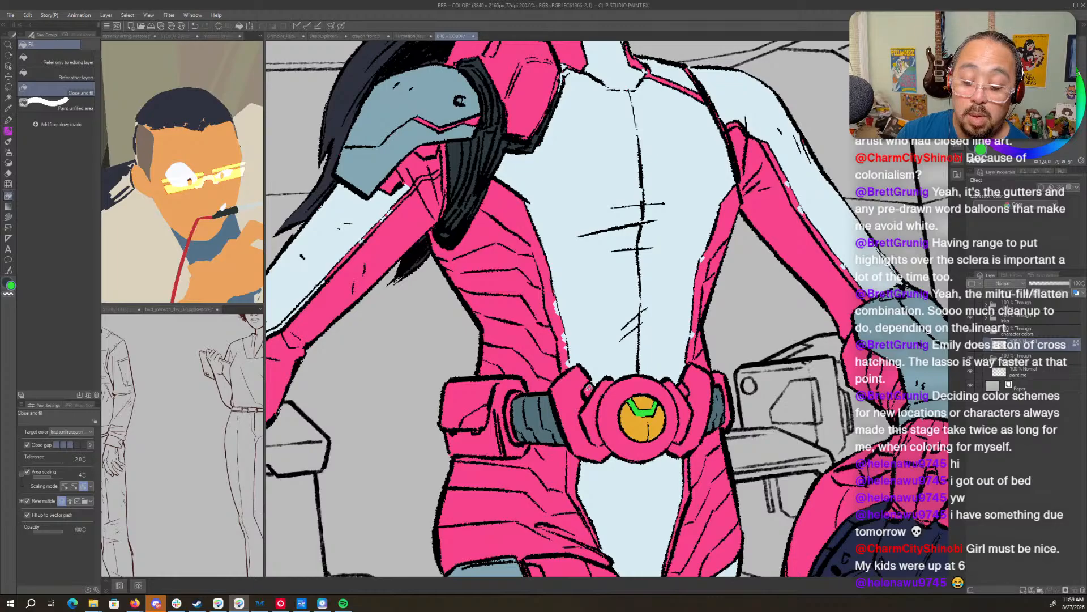
key(g)
click(588, 390)
click(685, 389)
- Sample the dark charcoal beside the sword hand and fill the panels directly flanking the round buckle with it
drag(506, 489, 764, 322)
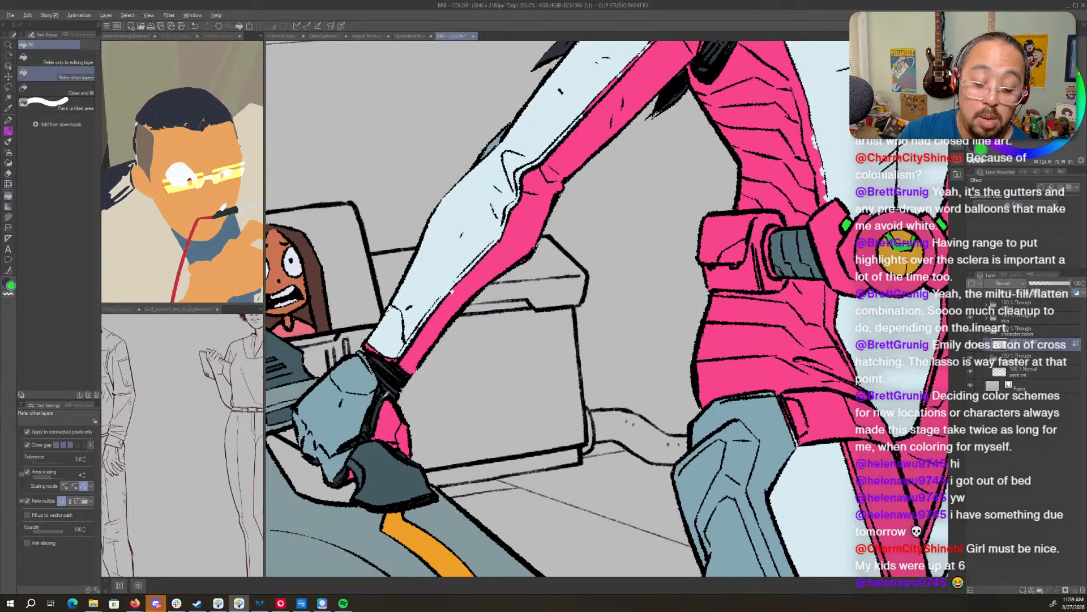
alt+click(380, 405)
drag(780, 316, 490, 487)
click(558, 411)
click(656, 413)
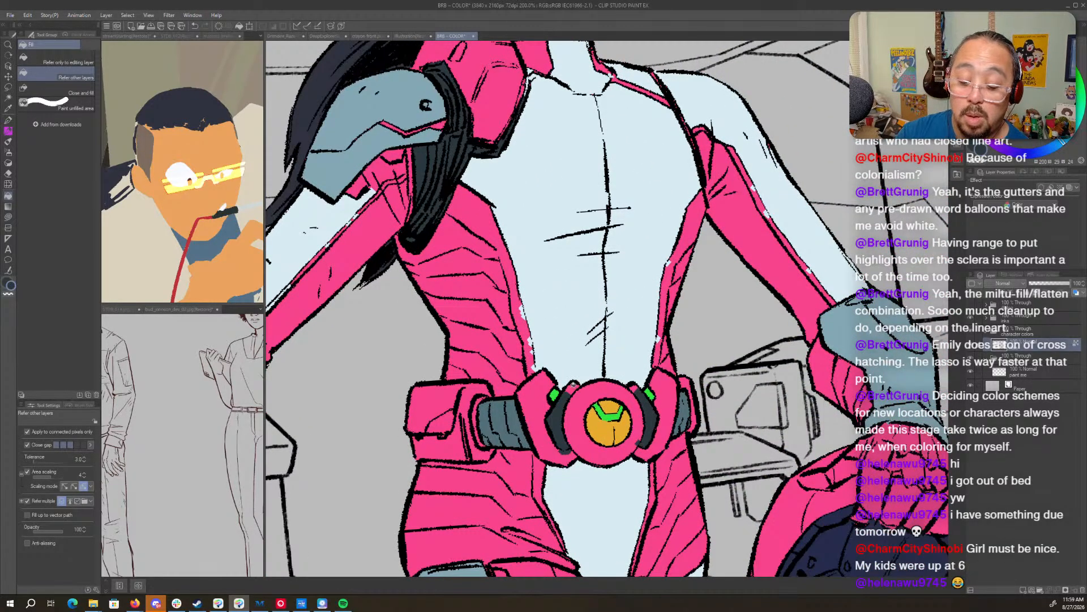
- Try filling the buckle's outer ring with steel blue-grey
key(p)
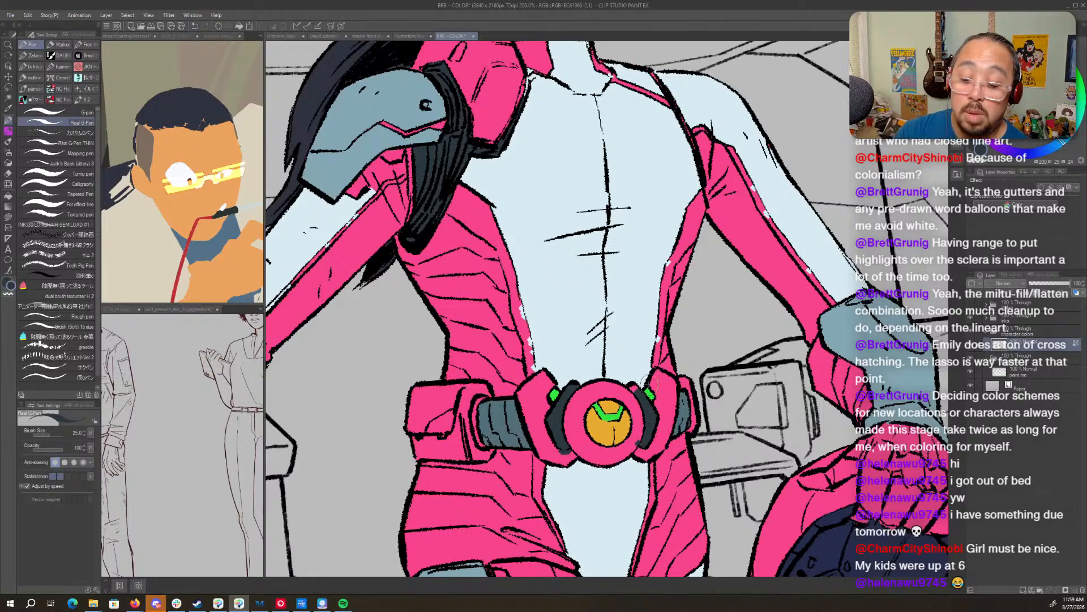
key(g)
key(p)
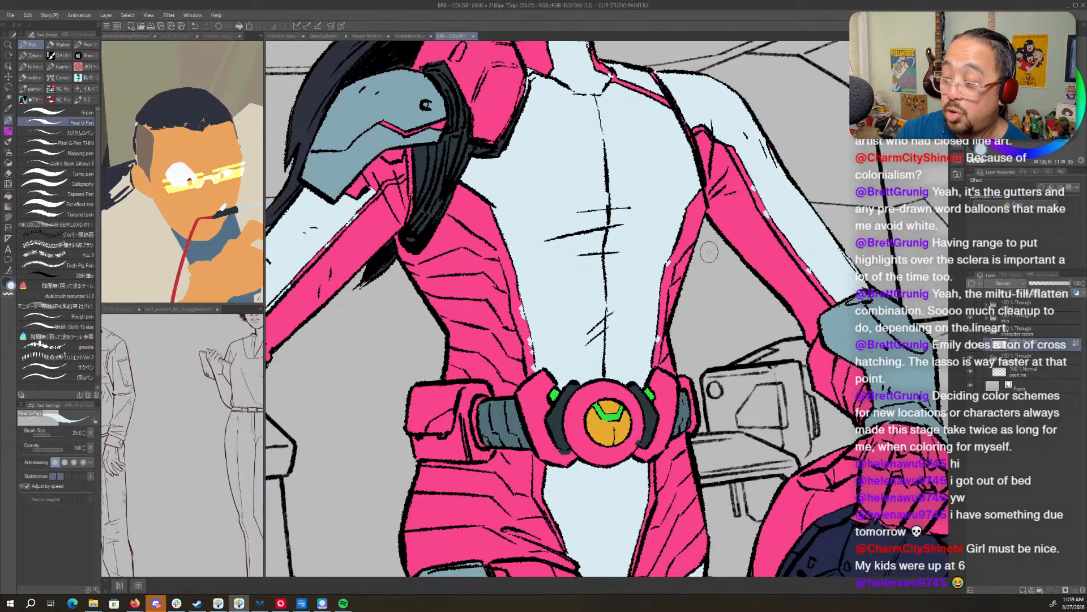
click(1006, 75)
click(1013, 82)
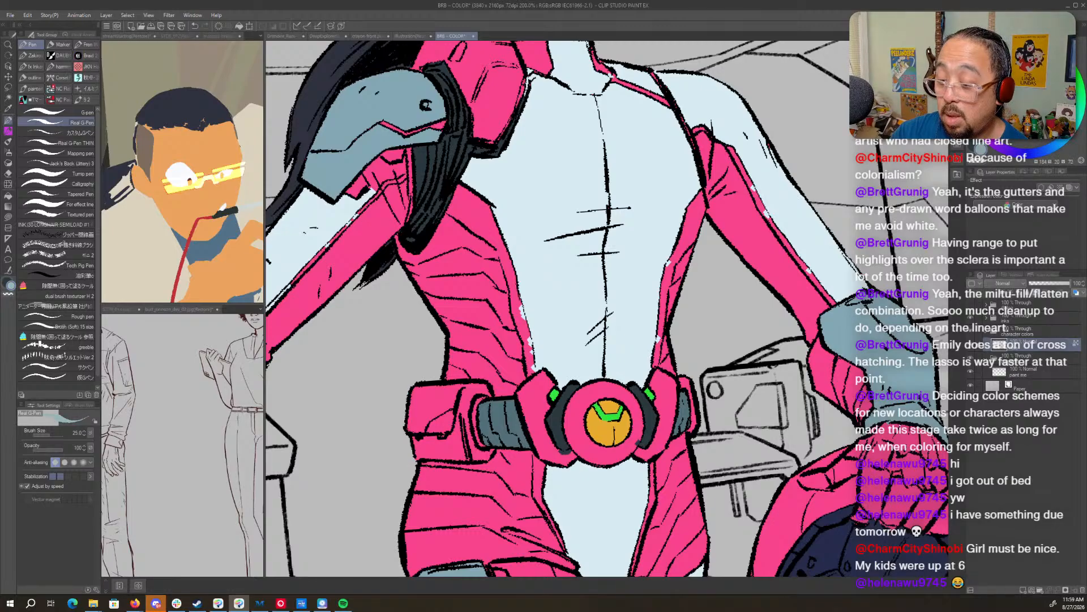
key(g)
click(639, 431)
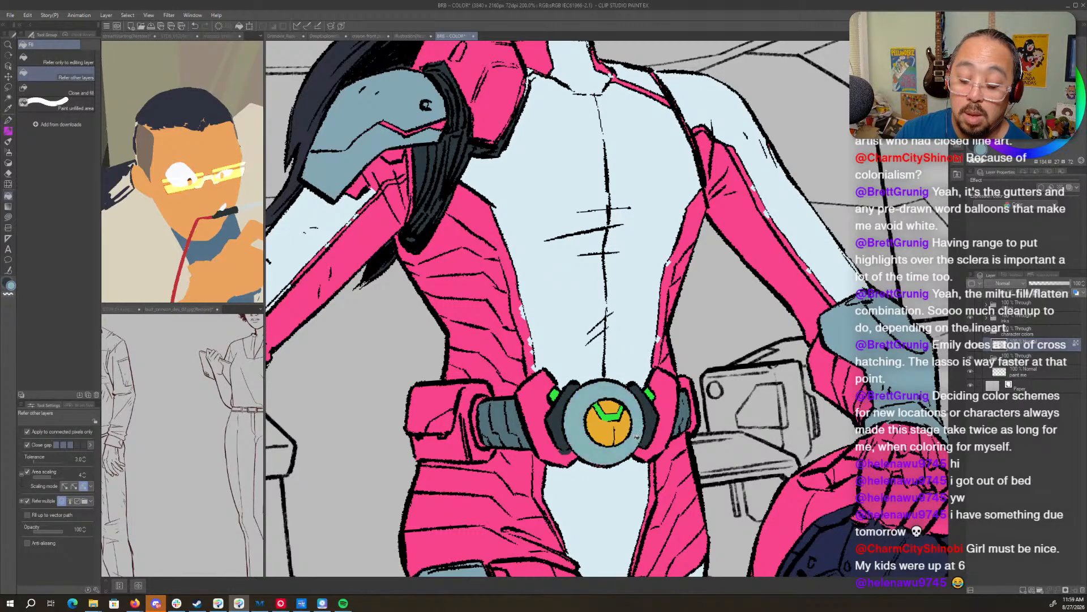
- Try filling the clasps on both sides of the buckle with steel blue-grey
key(g)
drag(588, 459, 624, 481)
key(g)
key(g)
key(g)
click(672, 397)
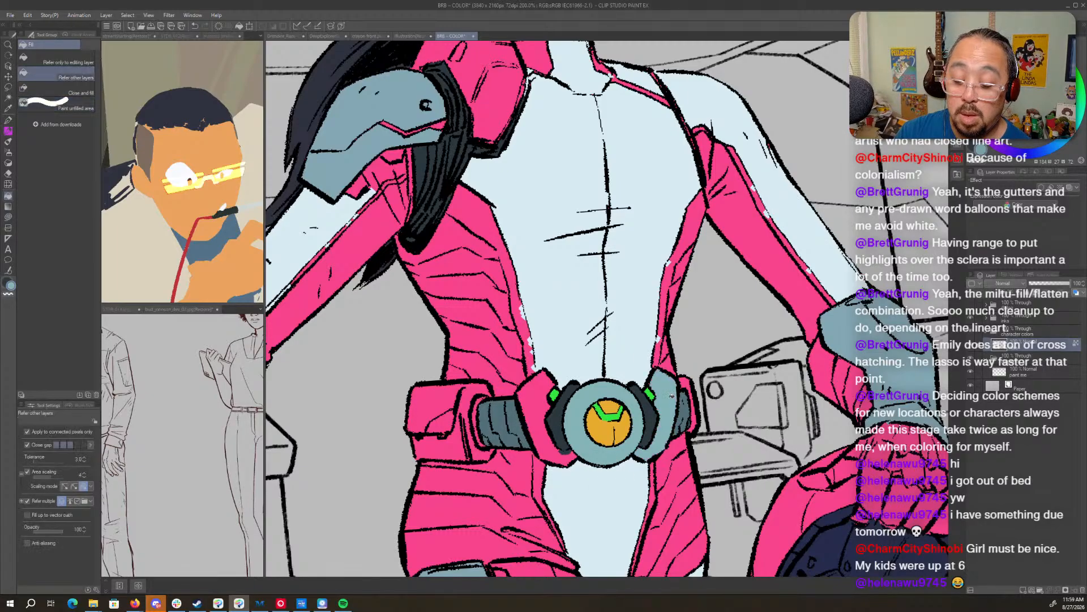
click(545, 427)
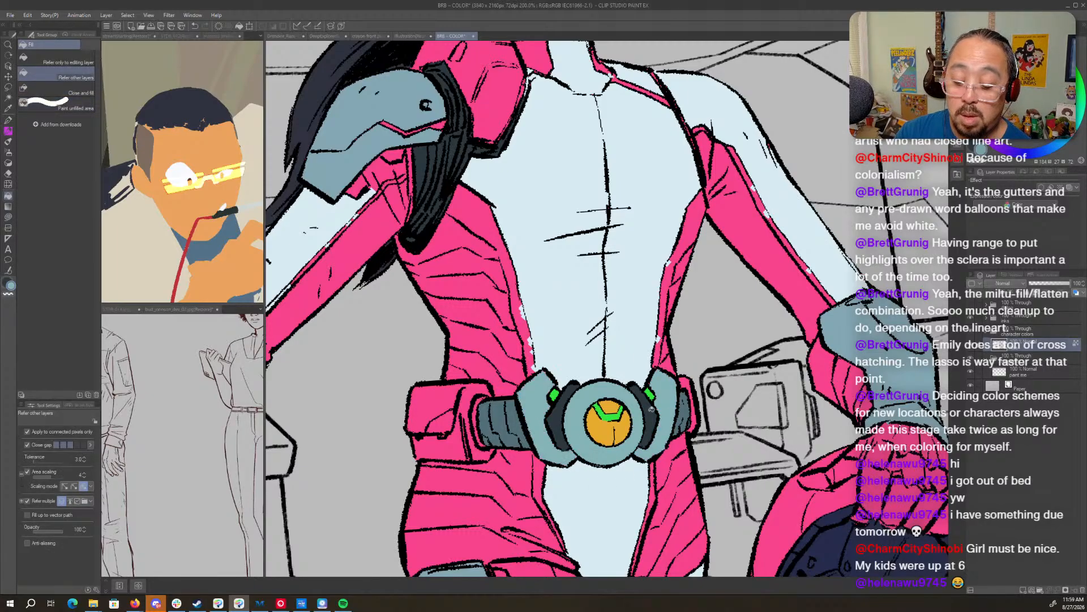
key(g)
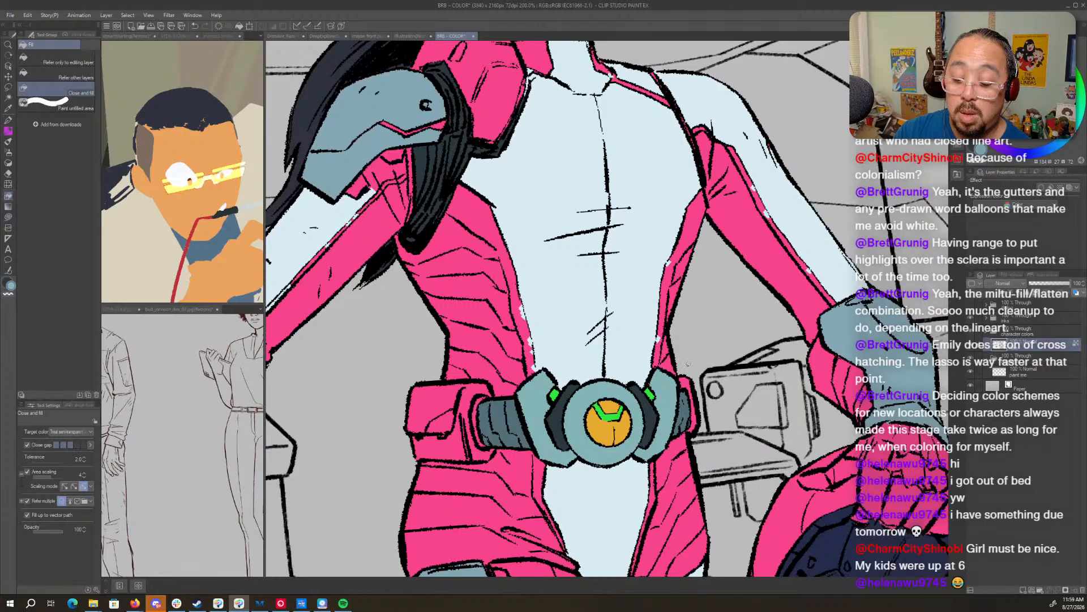
key(ctrl+z)
key(ctrl+z)
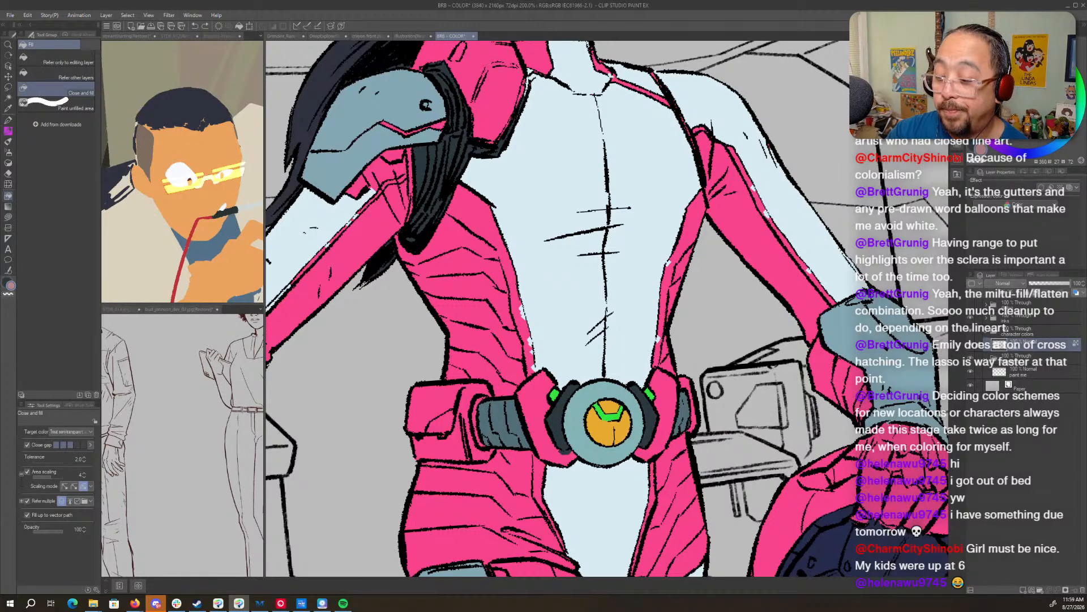
- Fill the buckle's outer ring with deep red and the clasps on both sides of it with orange
click(68, 78)
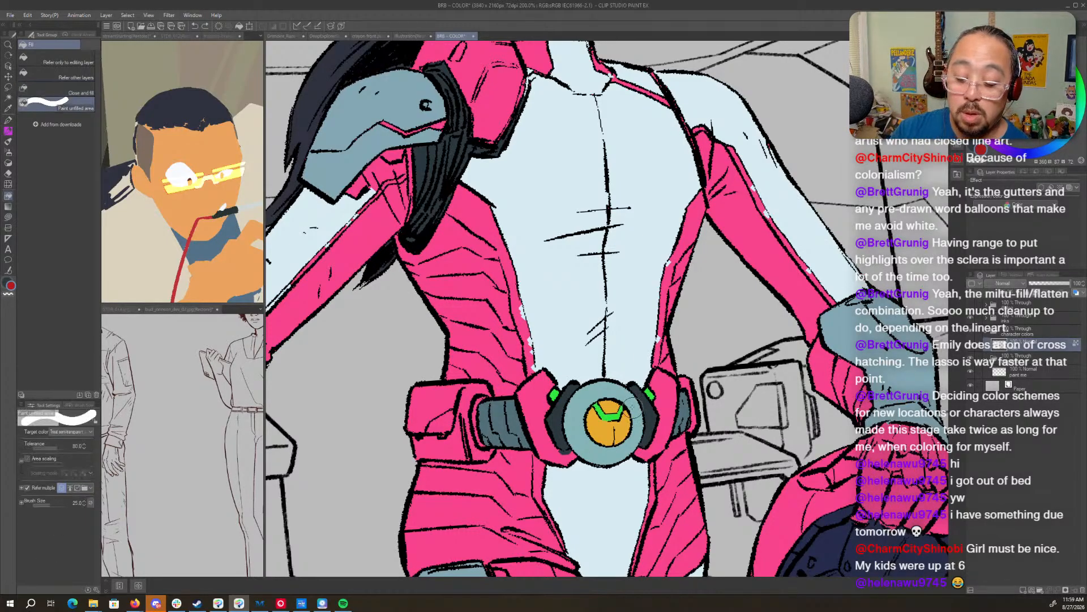
click(634, 403)
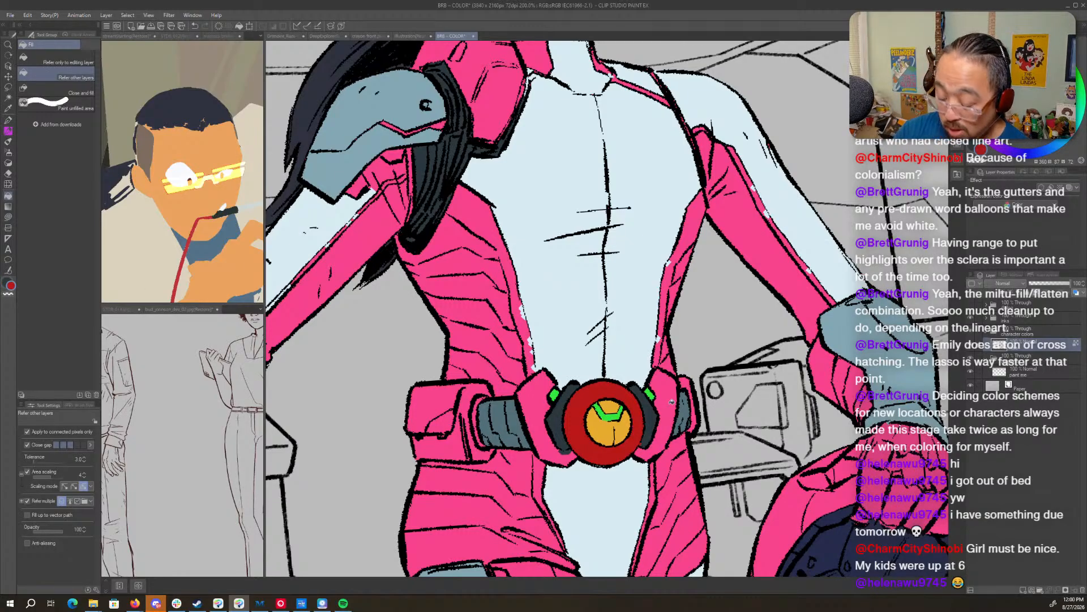
key(.)
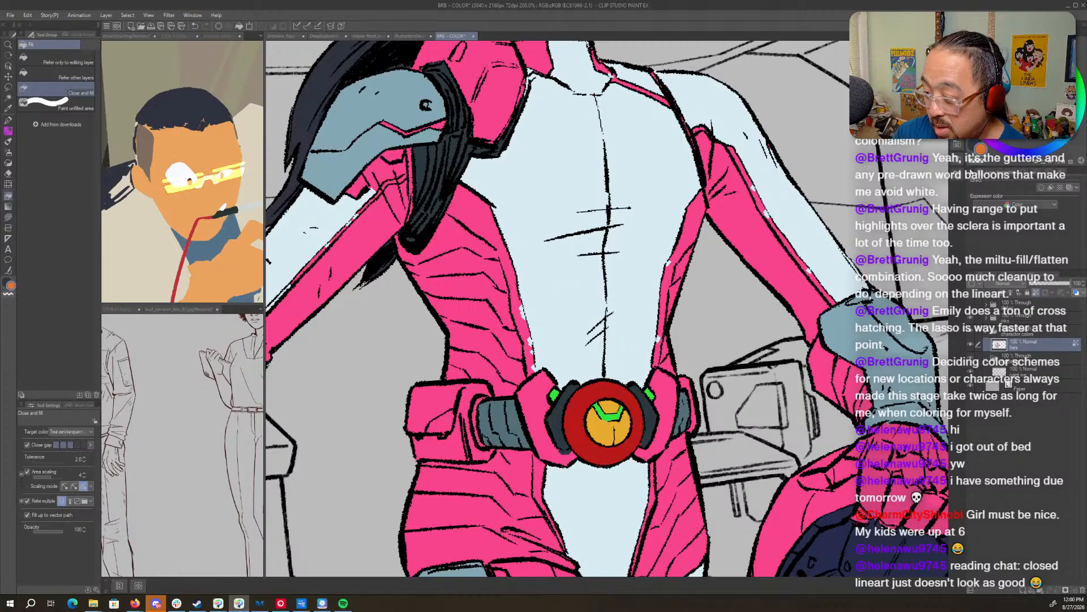
key(g)
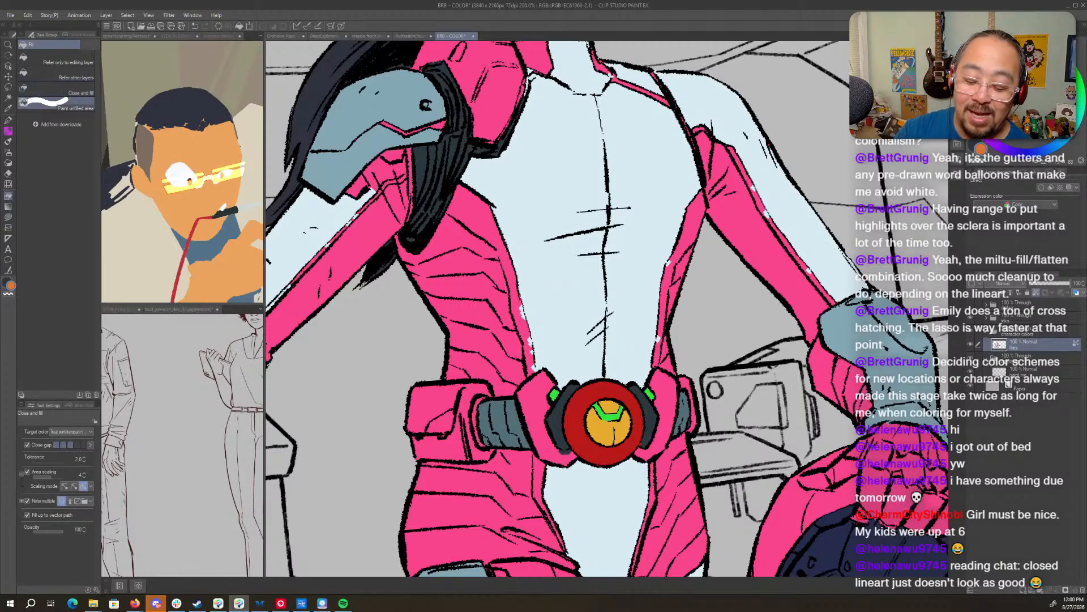
click(535, 412)
click(668, 403)
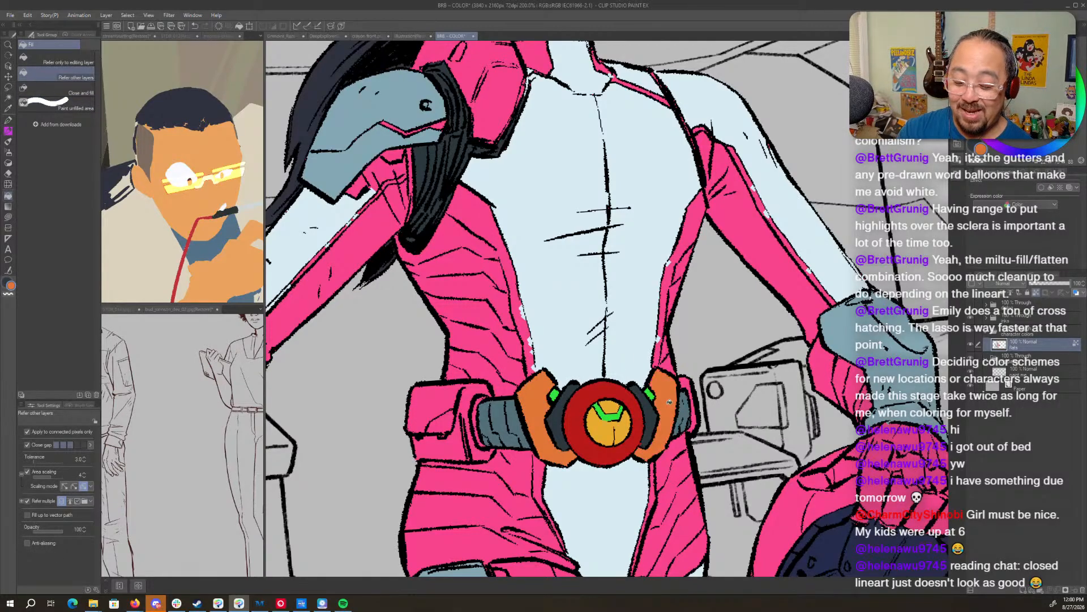
- Try filling the belt pouch with the belt's slate blue-grey and with a lighter blue-grey
key(p)
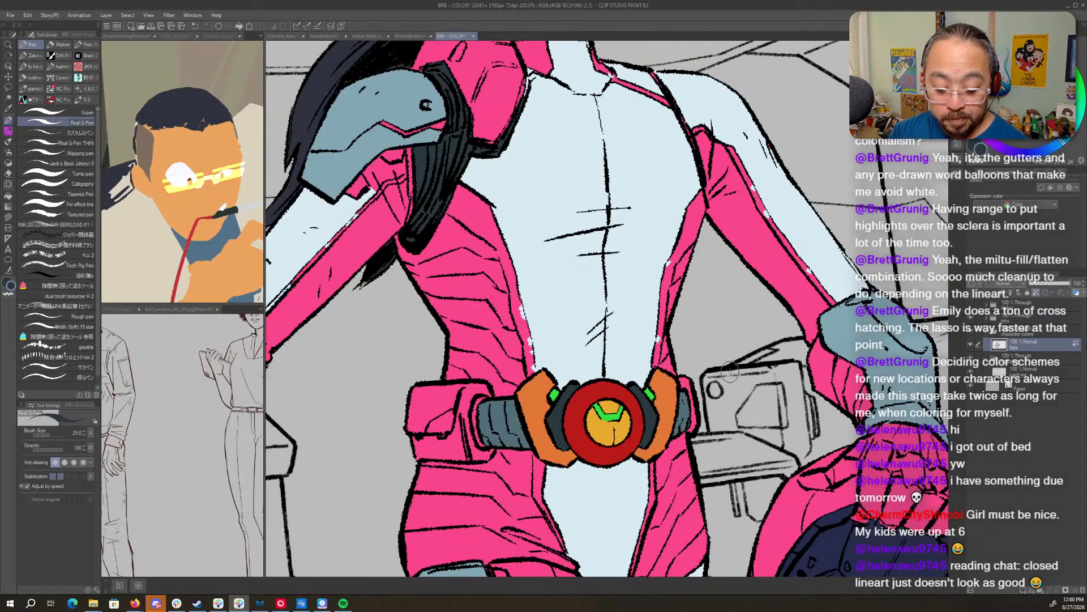
drag(541, 411, 656, 417)
key(g)
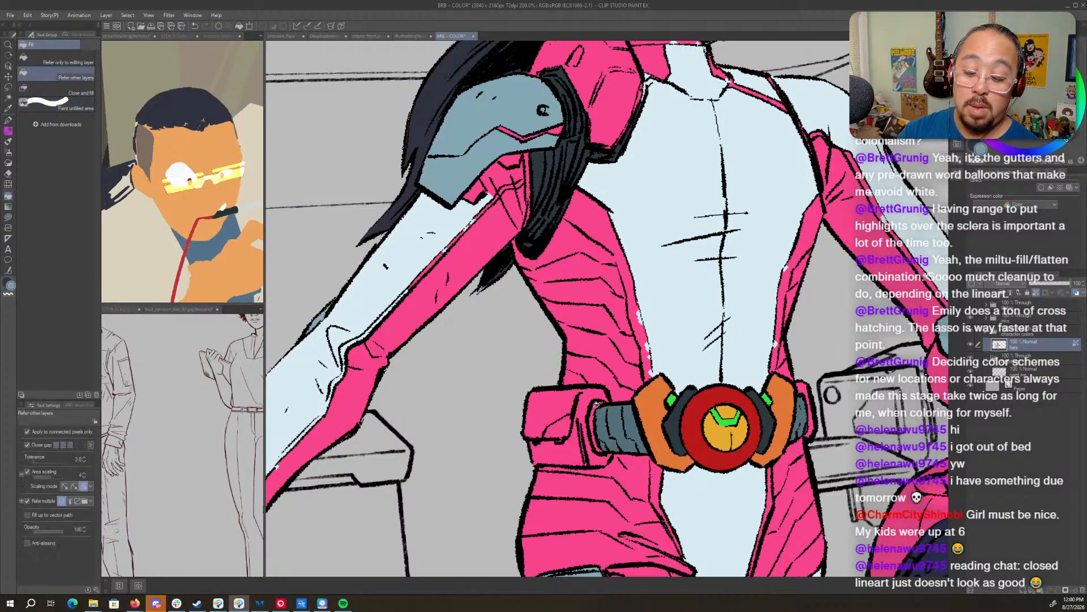
key(p)
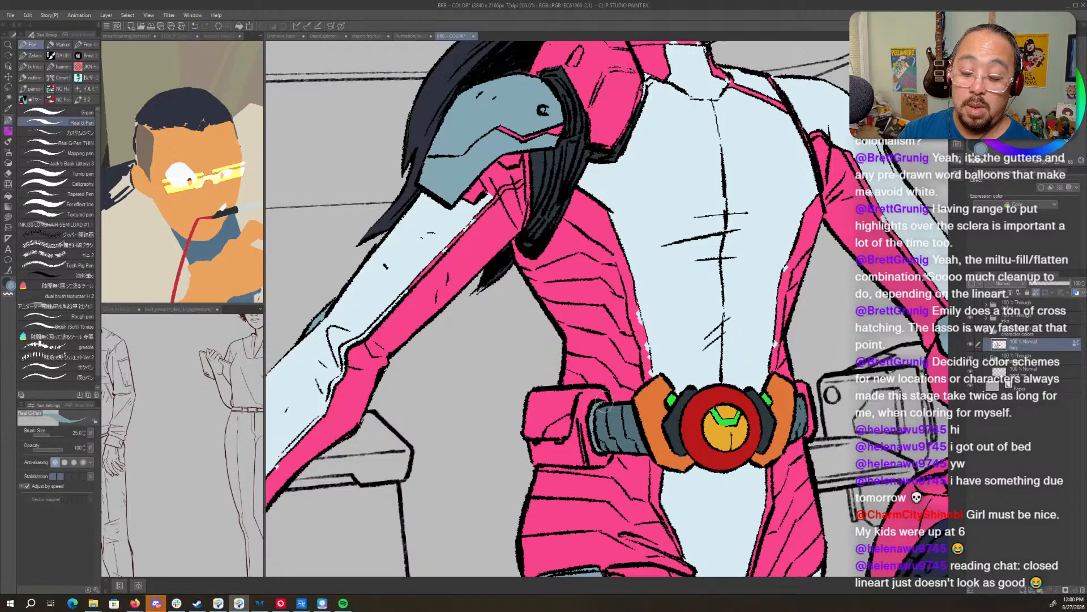
drag(808, 488, 729, 478)
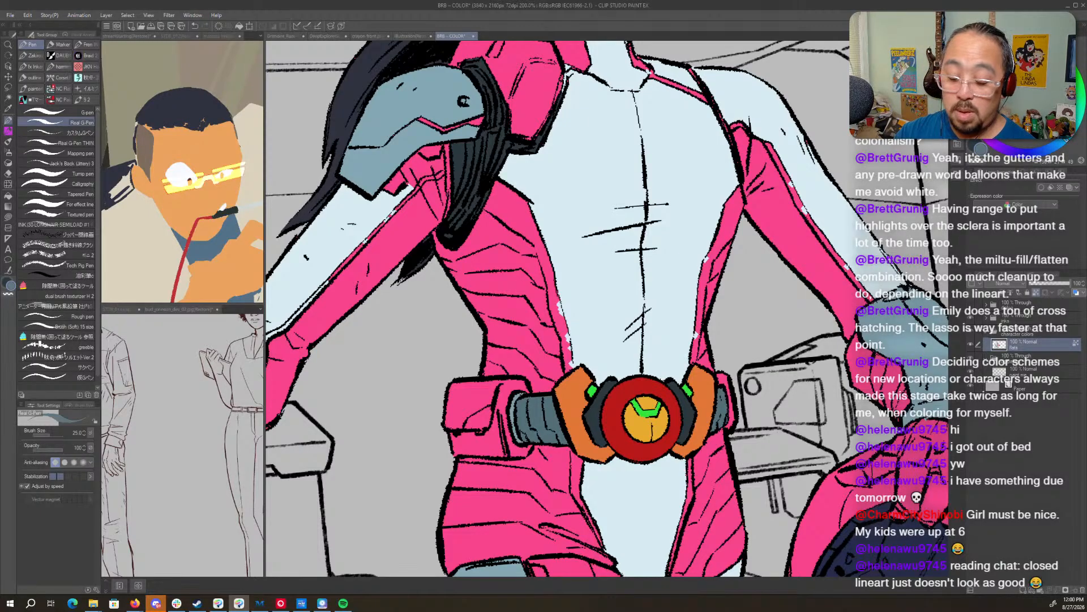
key(g)
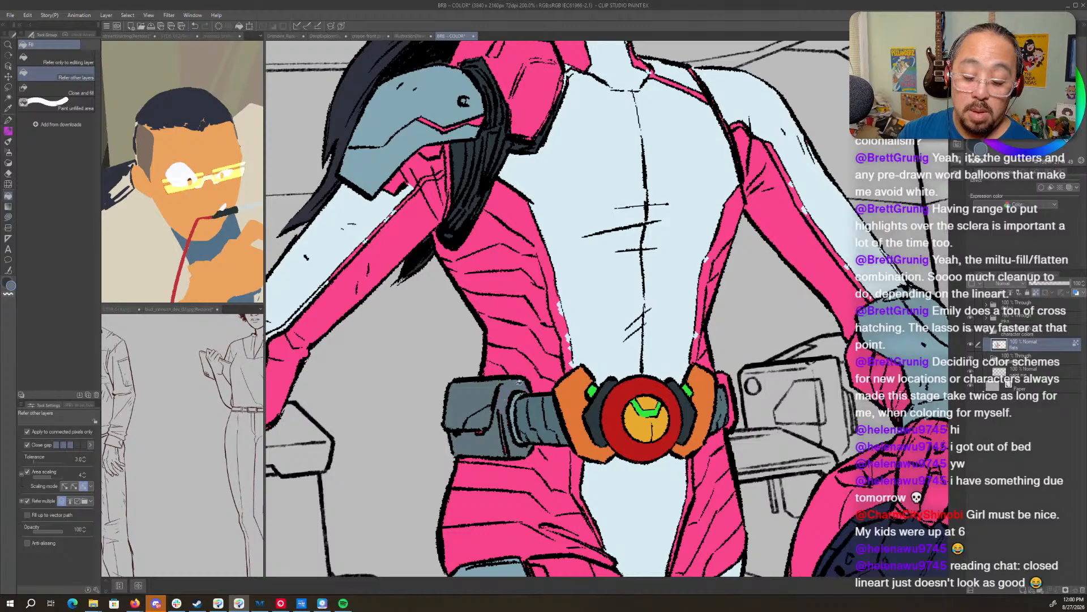
click(526, 384)
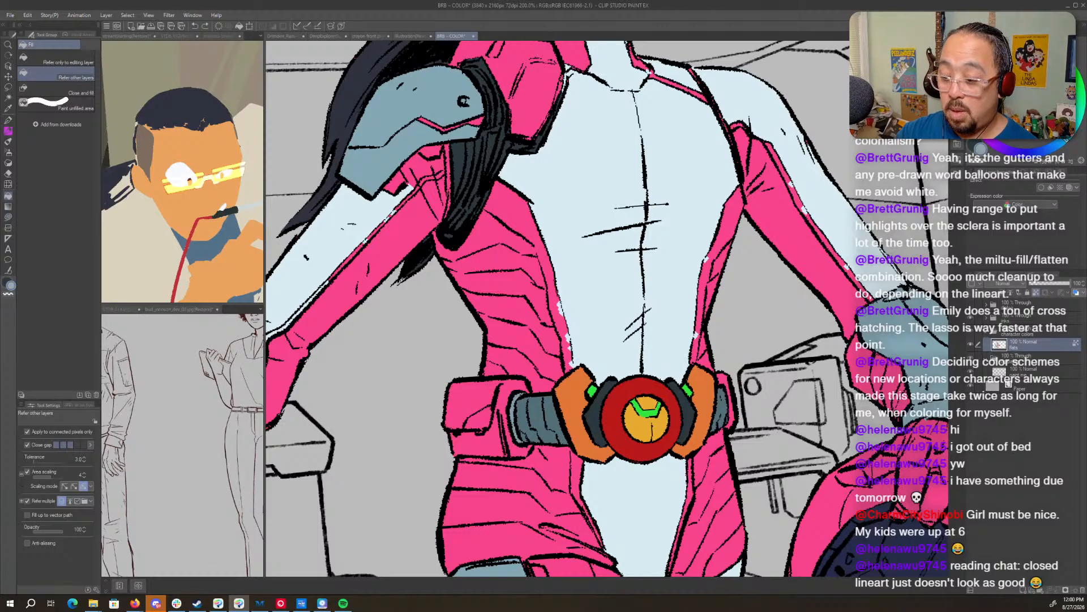
key(ctrl+z)
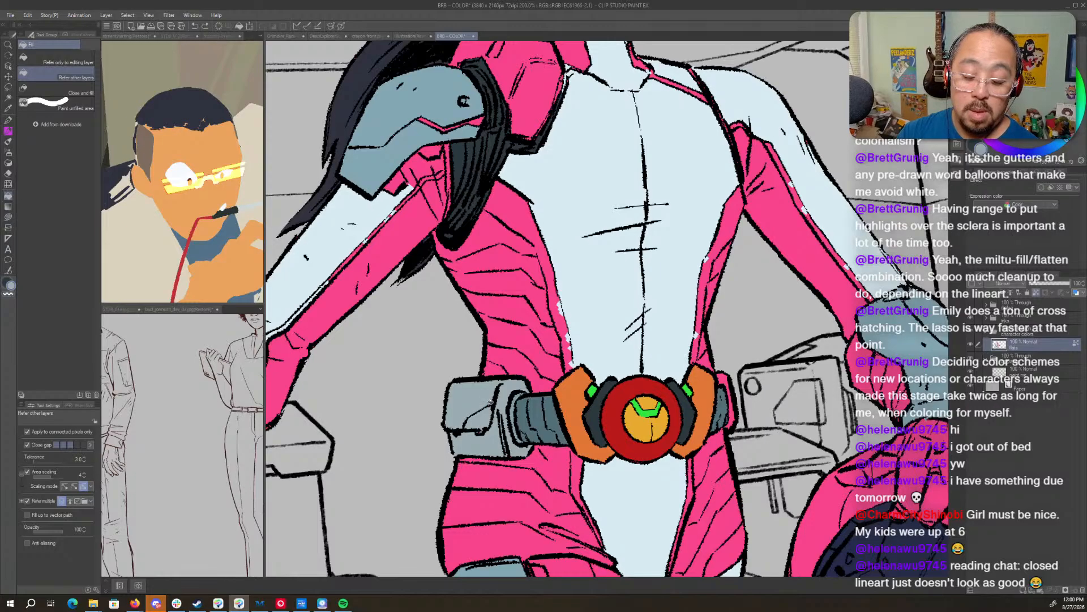
click(56, 89)
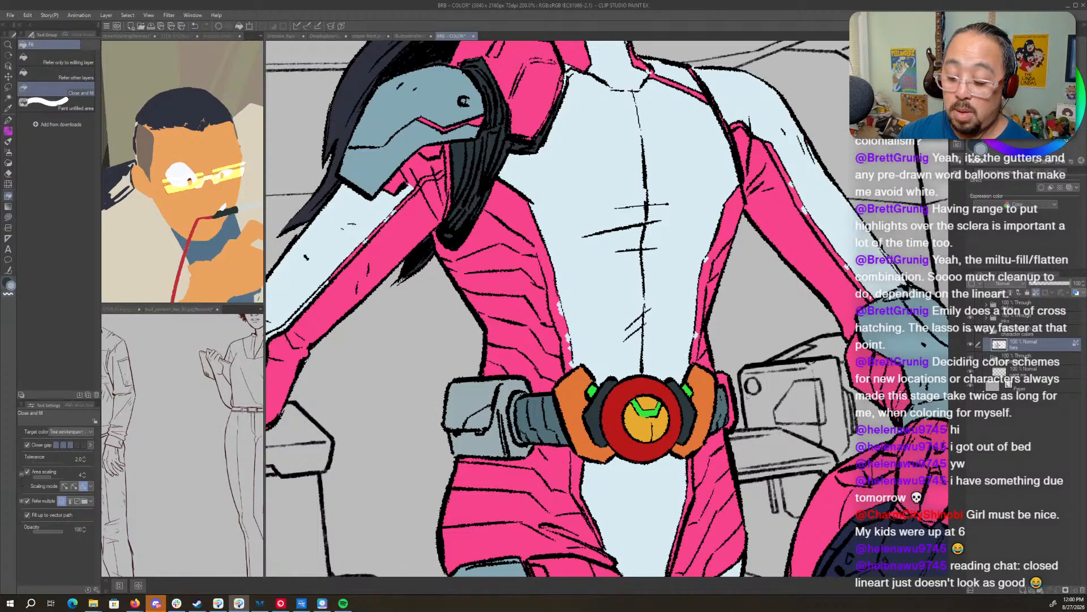
key(comma)
key(period)
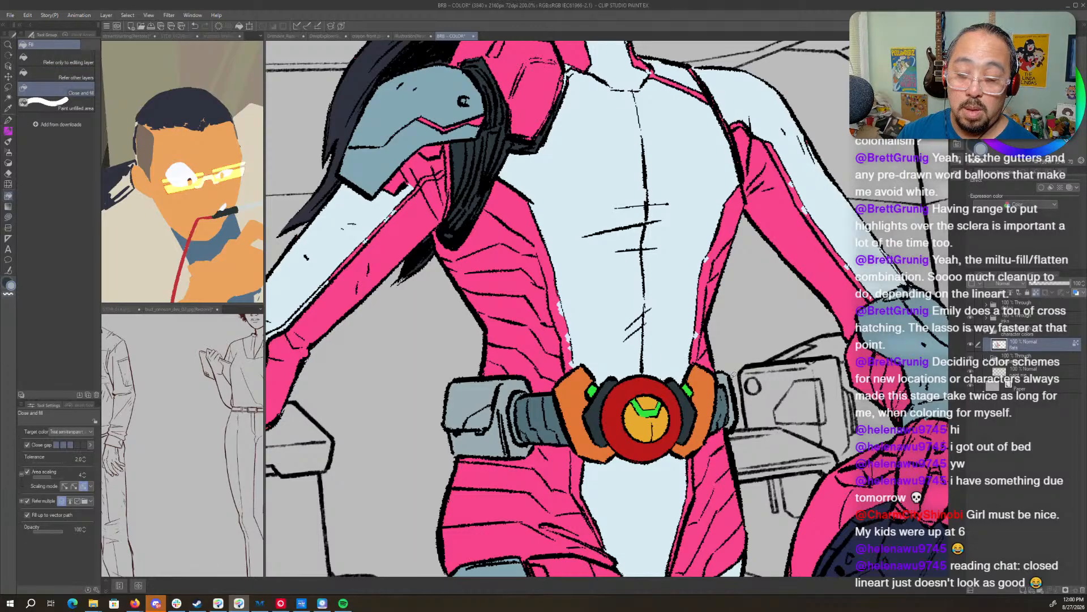
- Sample the suit's pale blue-white and colour the small front section of the belt pouch with it
alt+click(589, 352)
mouse_move(586, 354)
mouse_down()
mouse_move(717, 326)
mouse_move(709, 340)
mouse_up()
key(p)
mouse_move(611, 396)
mouse_down()
mouse_move(586, 418)
mouse_move(609, 402)
mouse_up()
key(ctrl+space)
drag(803, 335, 773, 363)
key(space)
drag(831, 490, 692, 473)
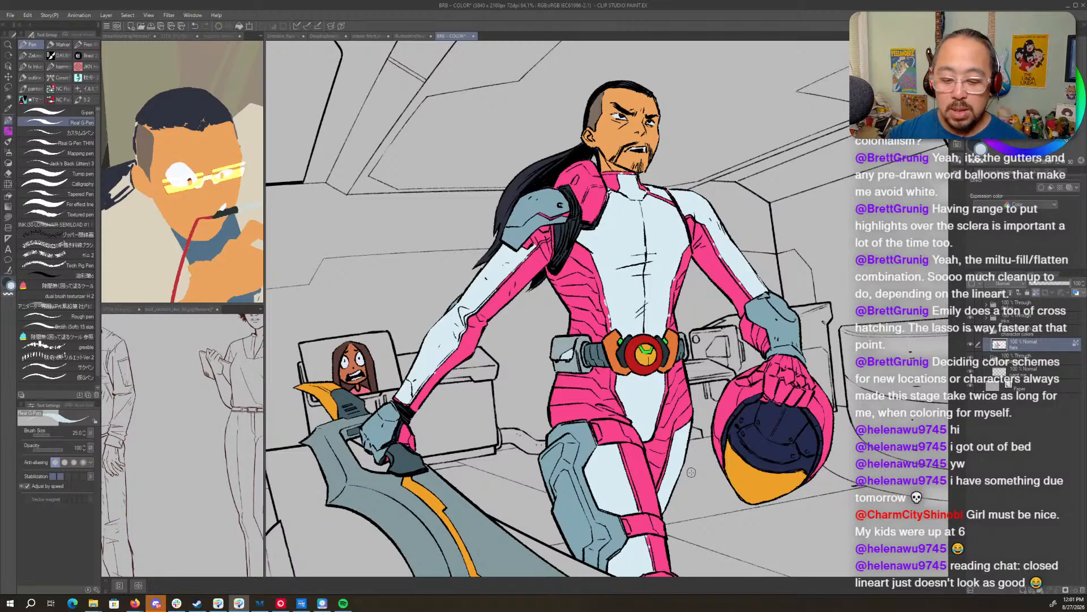
key(ctrl+space)
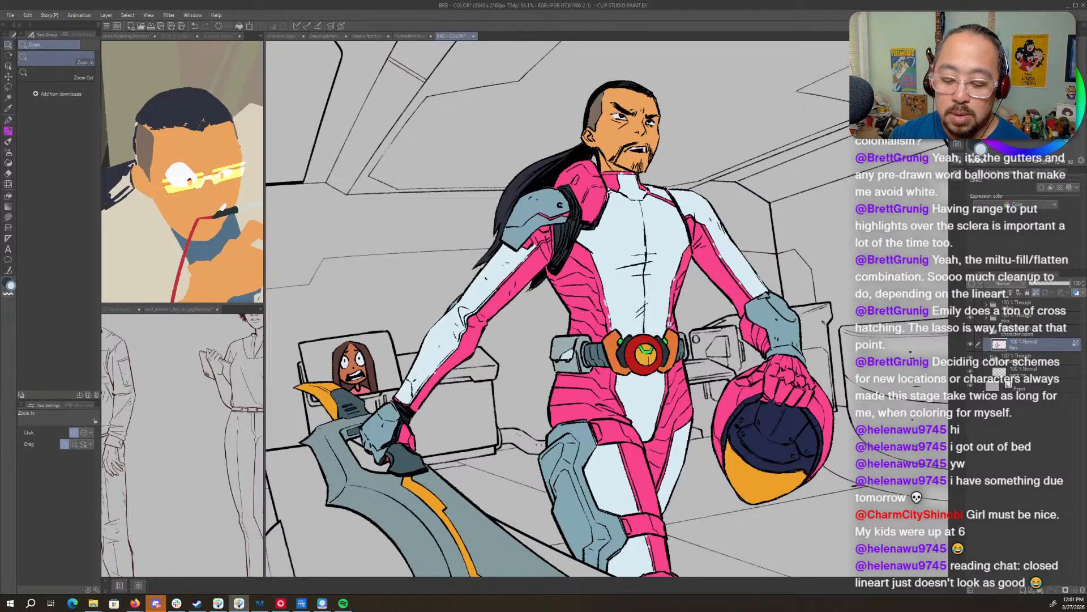
click(708, 339)
drag(664, 387, 718, 404)
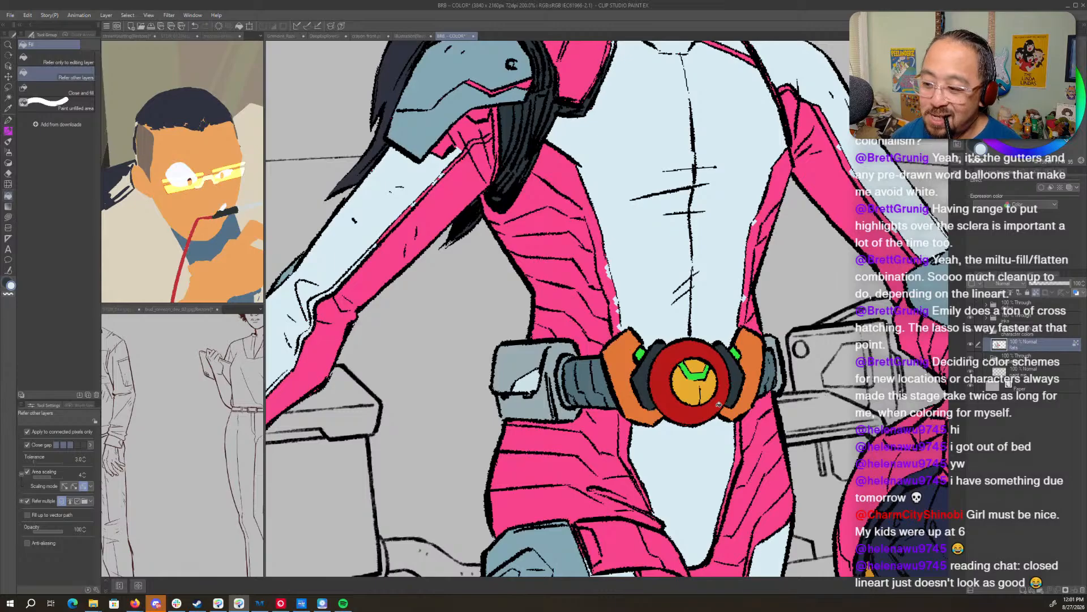
- Select the remaining flat-coloured areas of the belt pouch by colour and fill them with the suit's pale blue-white
key(w)
click(508, 366)
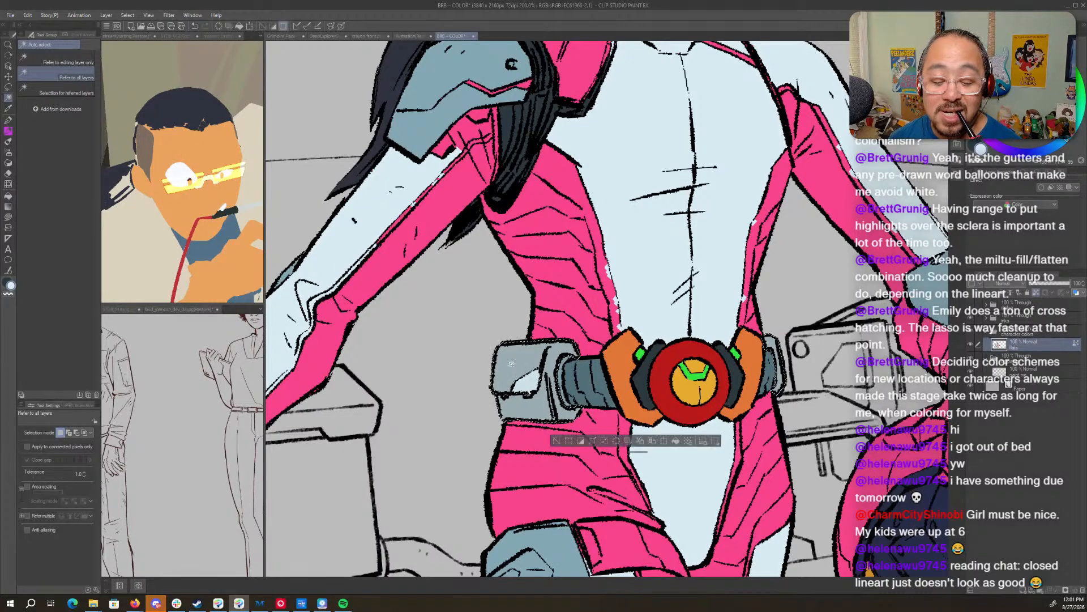
scroll(513, 365, down, 5)
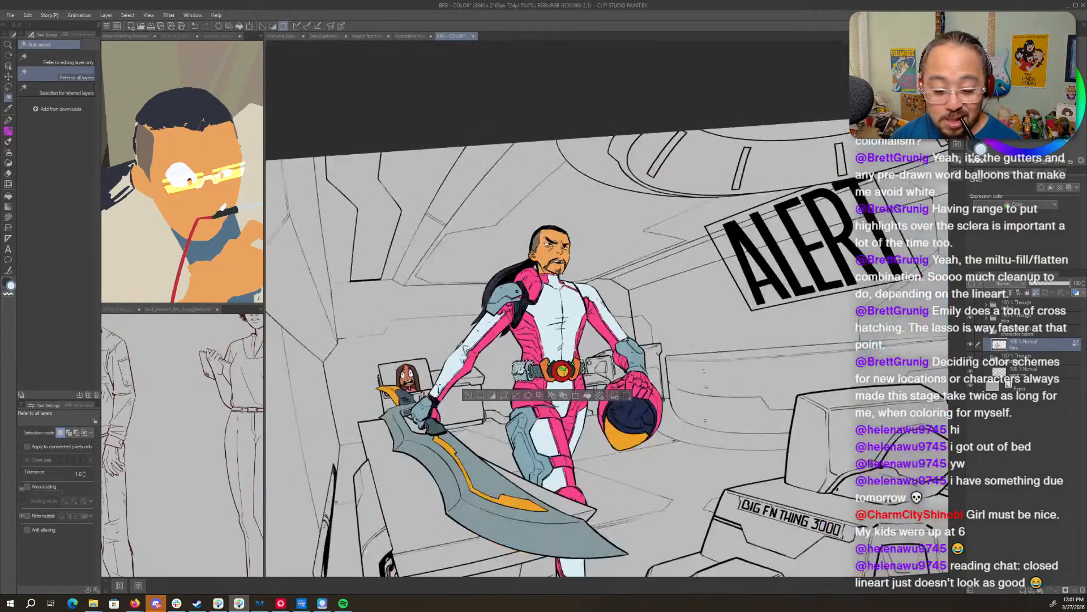
scroll(515, 366, up, 4)
key(Delete)
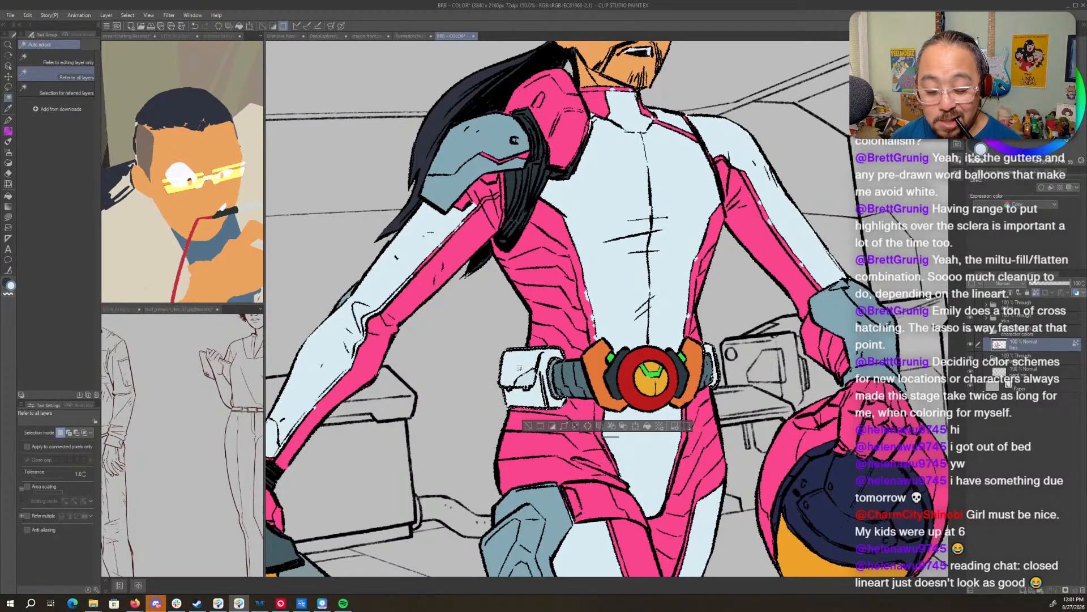
- Undo the last pale blue-white fill on the belt pouch's small front section and clear the selection
key(ctrl+d)
key(ctrl+z)
scroll(528, 381, up, 2)
key(g)
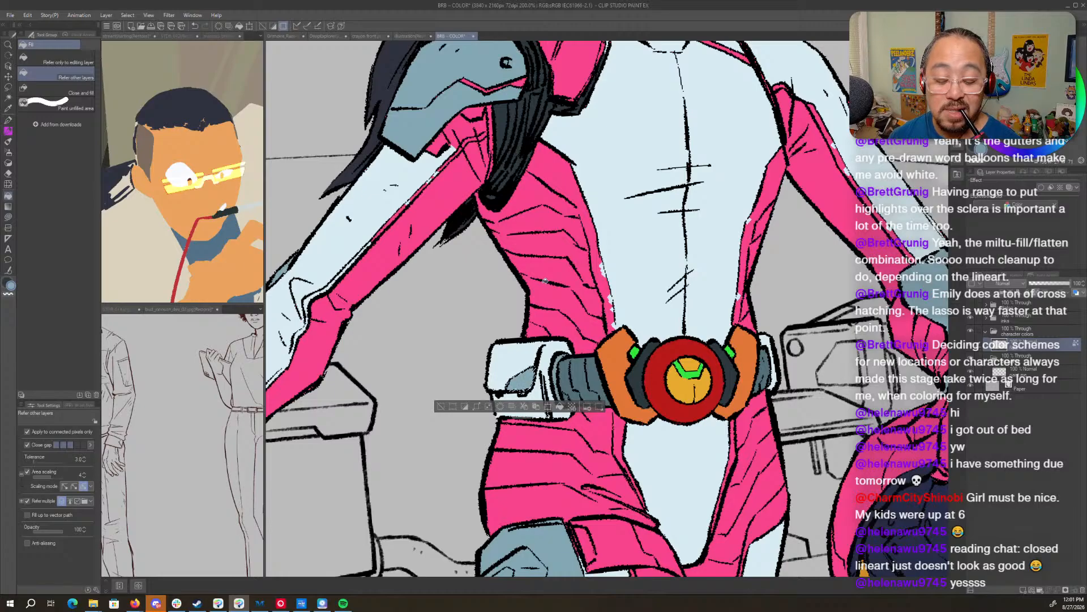
key(ctrl+d)
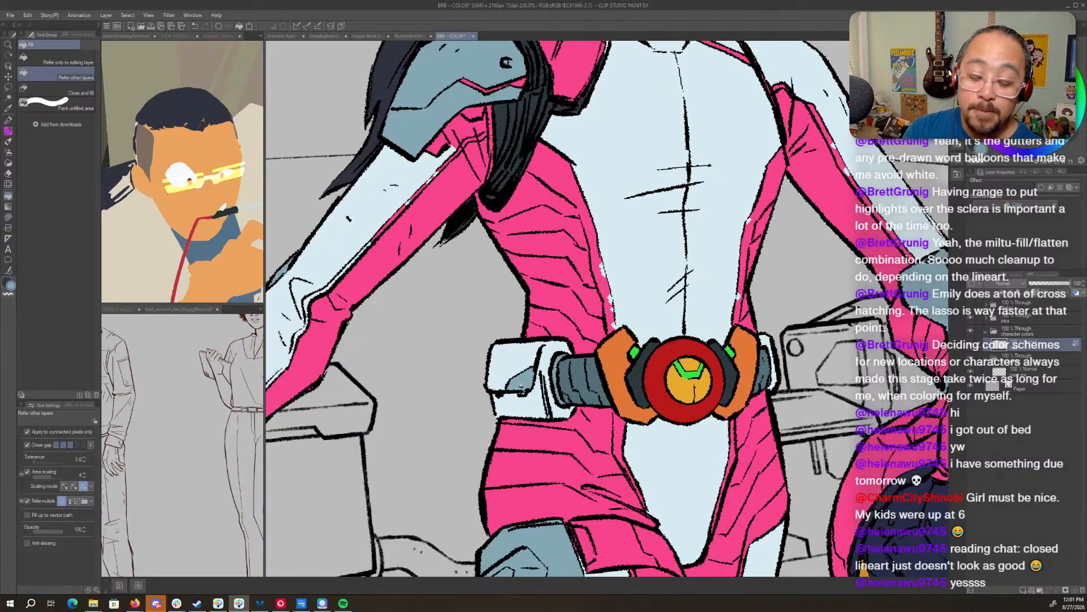
key(p)
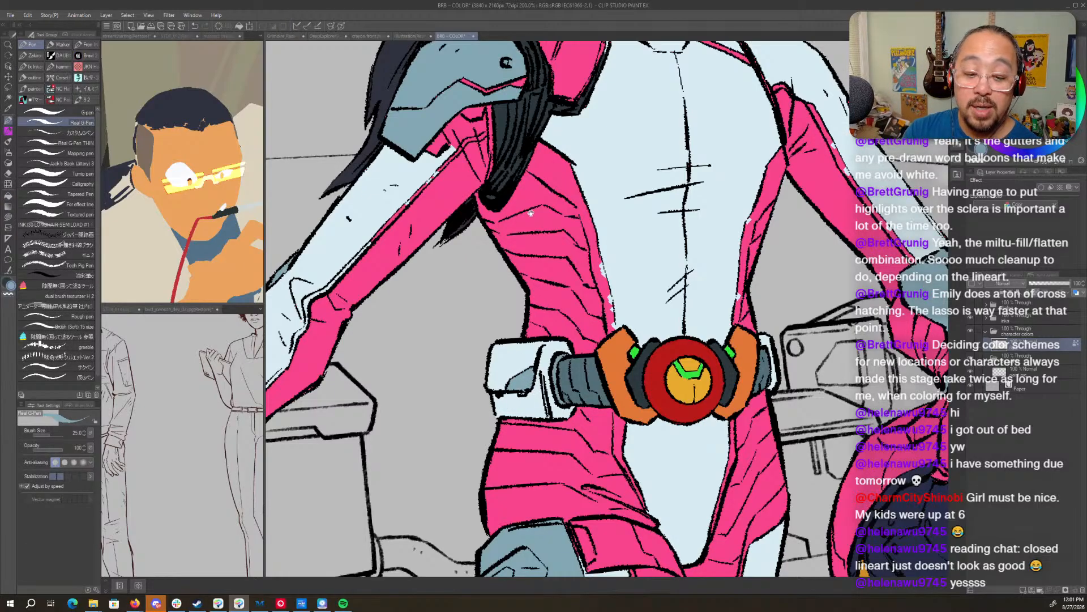
- Sample the suit's pale blue-white and fill the small pink sleeve sections directly beneath the shoulder armour
drag(477, 158, 641, 343)
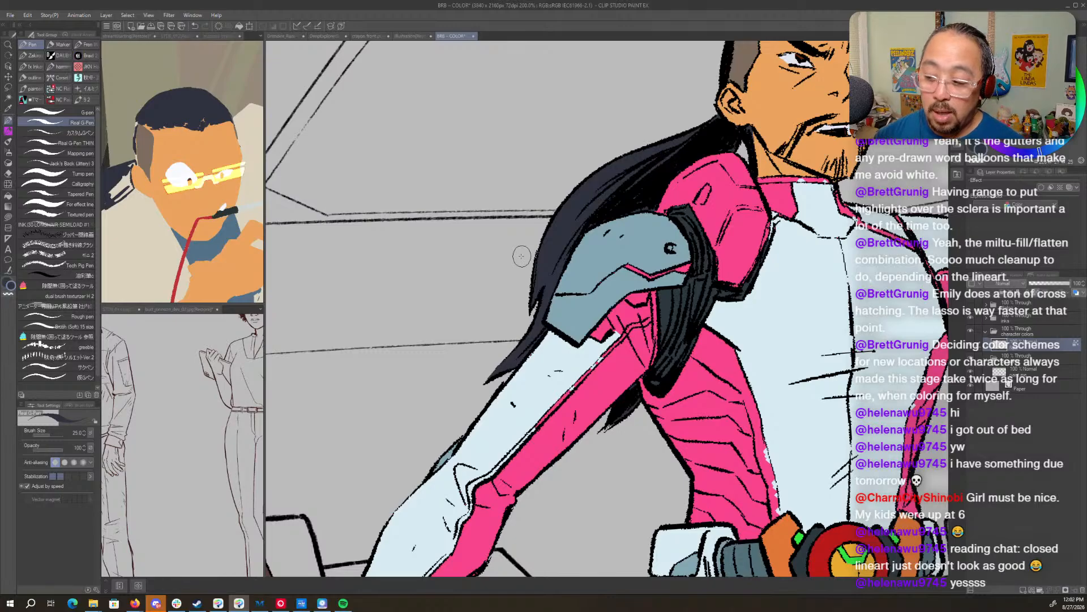
alt+click(590, 353)
key(ctrl+space)
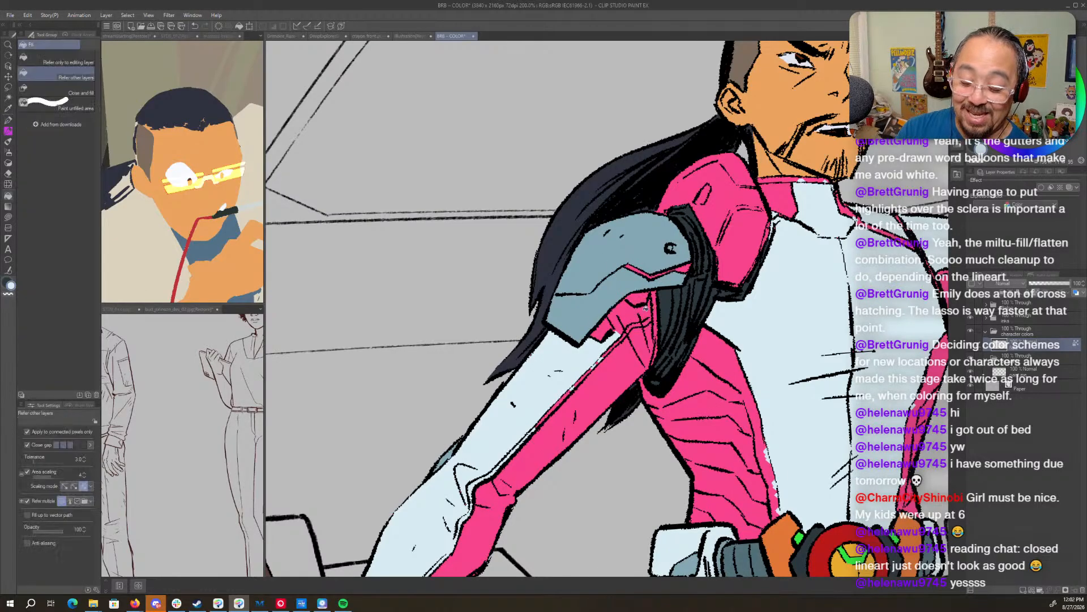
key(g)
drag(792, 431, 786, 201)
drag(605, 415, 811, 384)
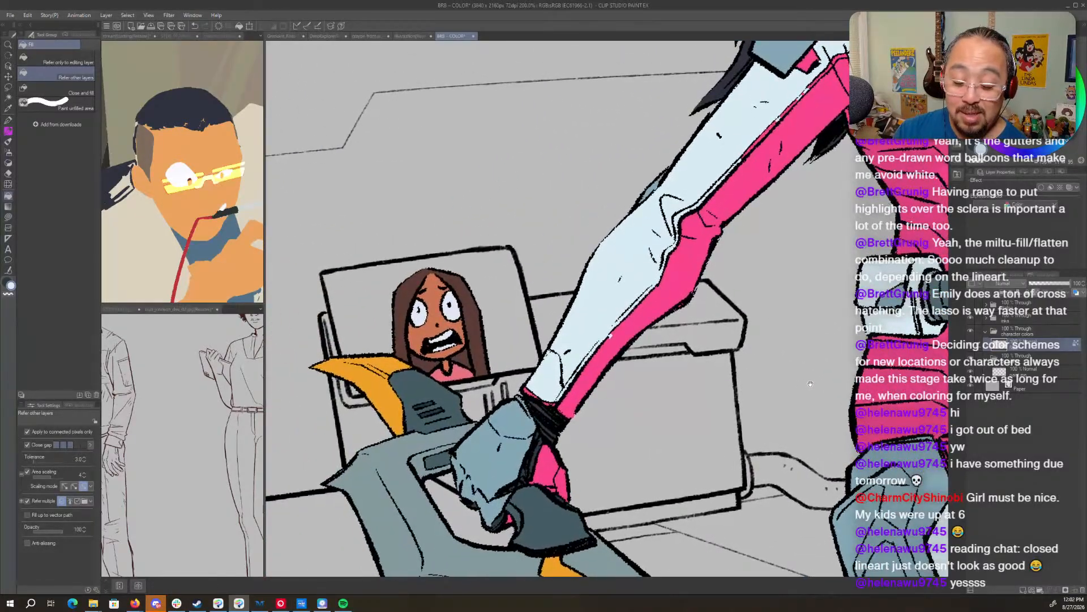
drag(782, 482, 321, 279)
mouse_move(637, 180)
mouse_down()
mouse_move(665, 478)
mouse_move(761, 575)
mouse_up()
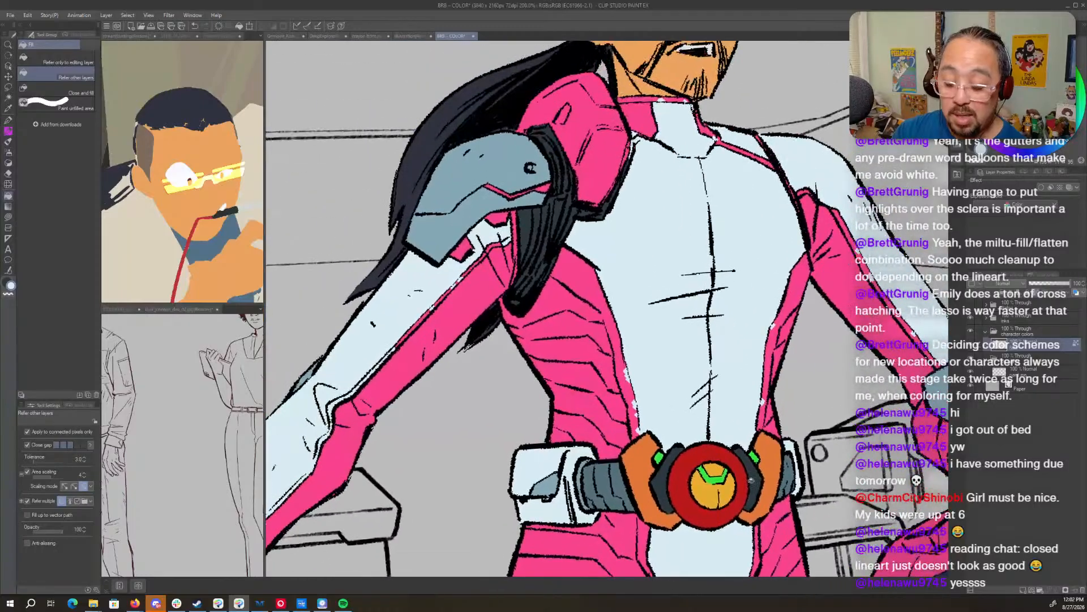
- Sample the belt buckle's deep red and fill the thin trim strips beneath the shoulder armour beside the hanging black hair
key(.)
alt+click(709, 450)
drag(549, 385, 736, 380)
drag(717, 307, 705, 381)
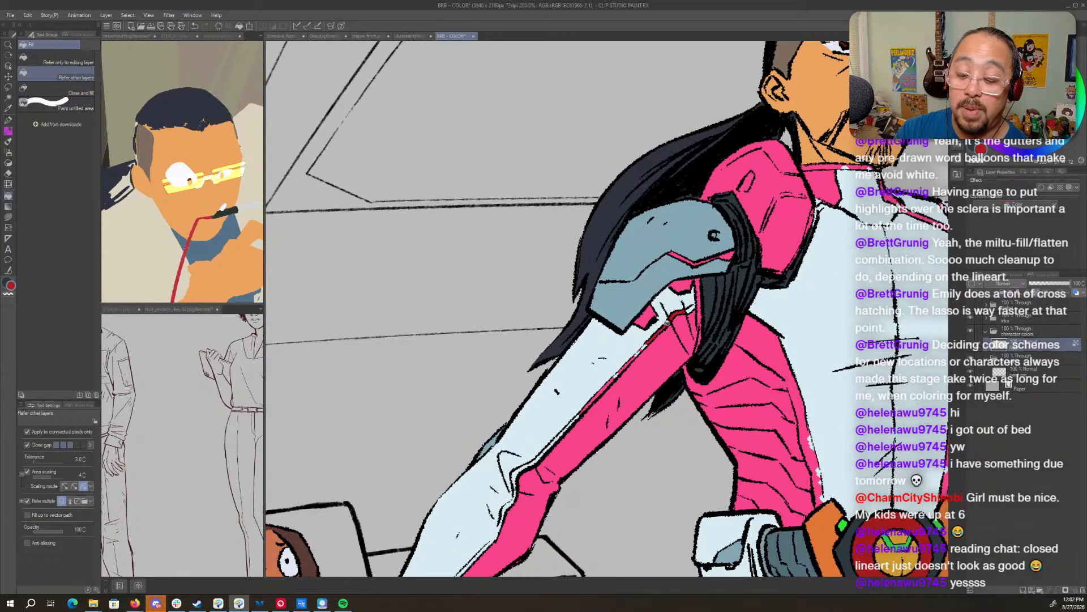
key(p)
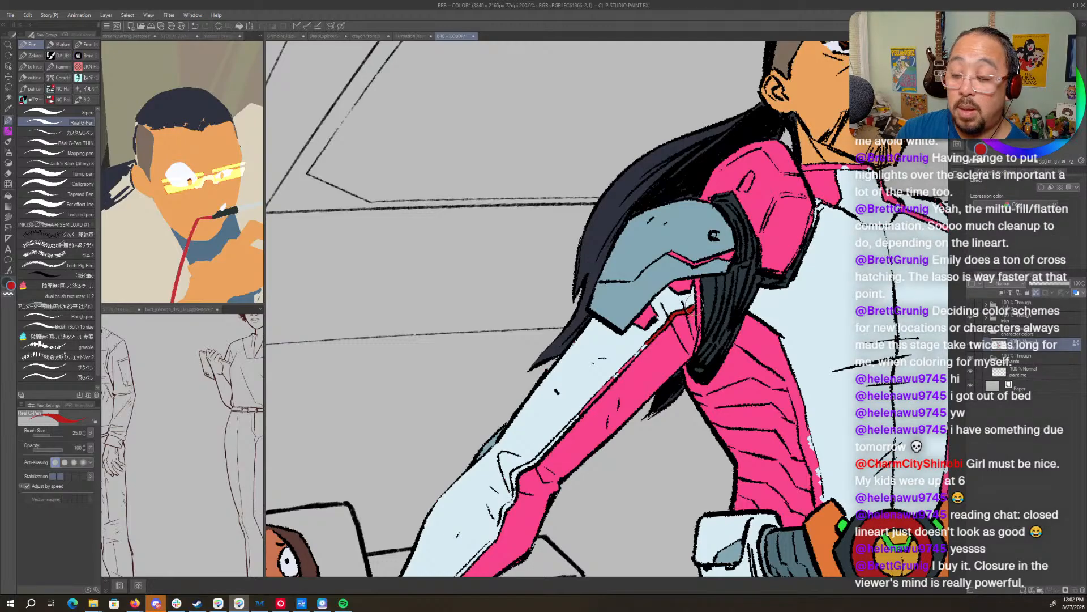
key(g)
drag(707, 293, 695, 309)
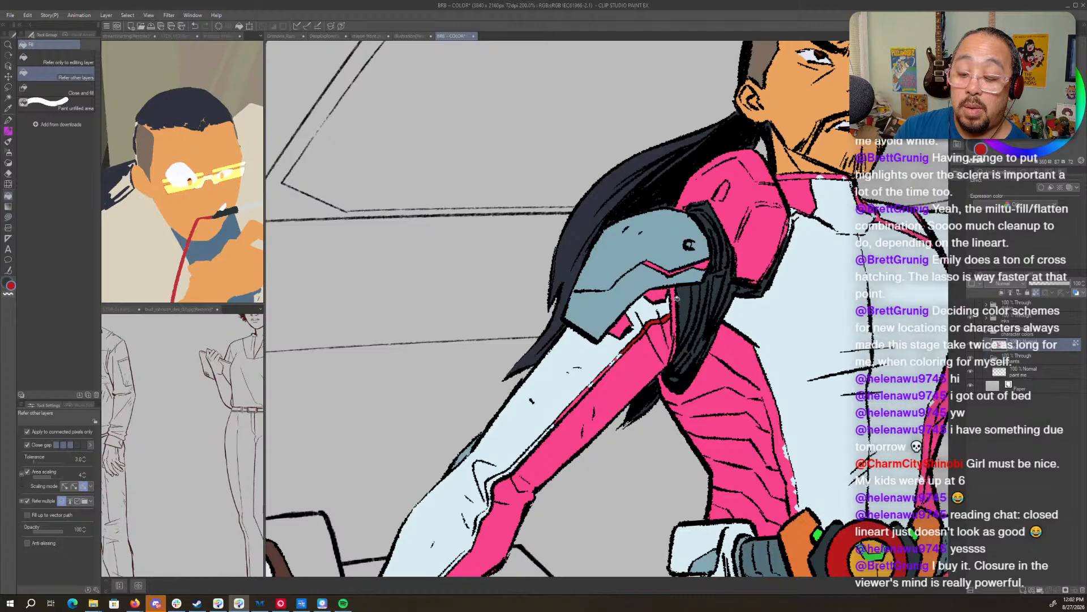
click(675, 294)
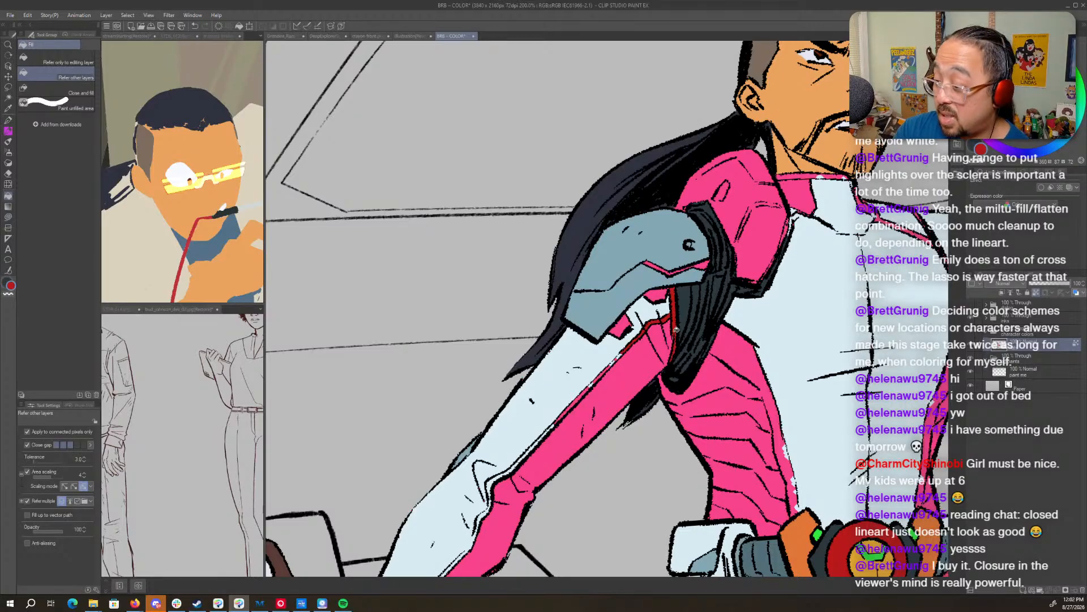
- Fill both parts of the angular groove on the shoulder armour with the buckle's bright green
key(p)
key(x)
key(g)
drag(814, 514, 753, 391)
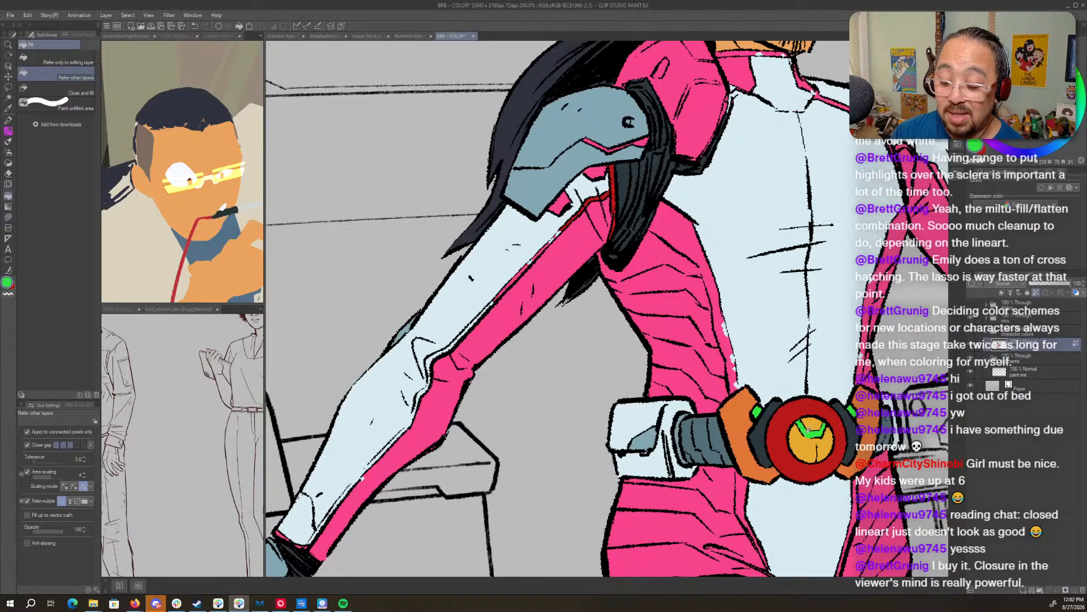
drag(617, 139, 723, 345)
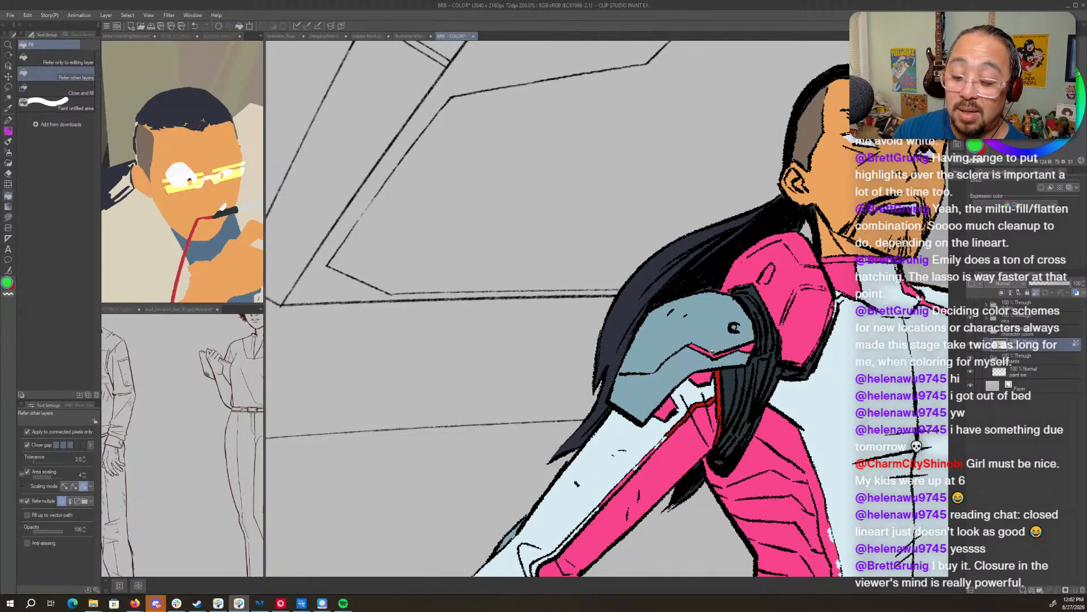
click(708, 351)
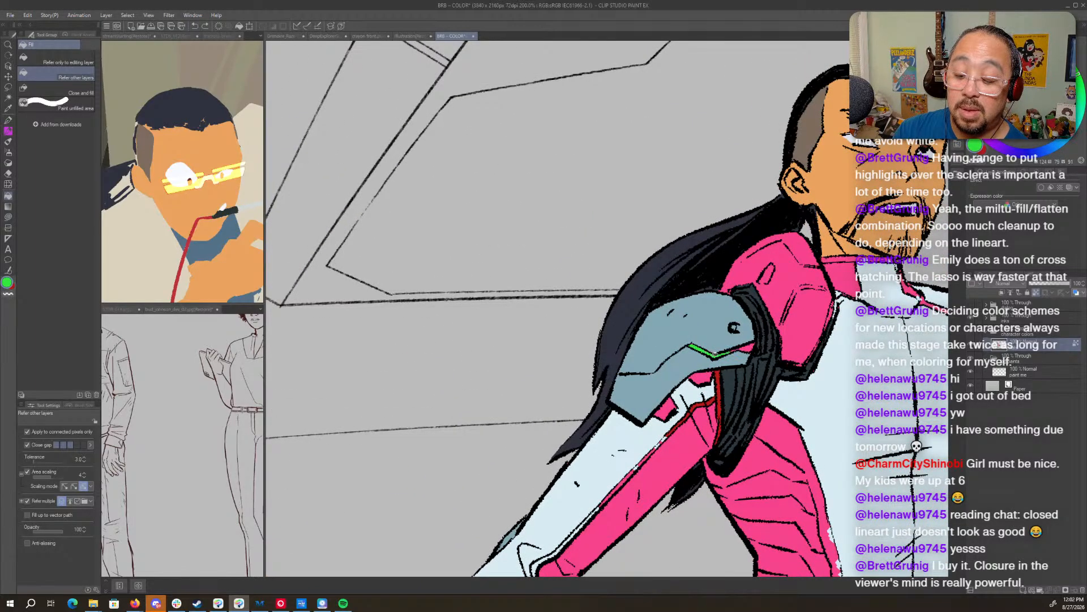
click(744, 346)
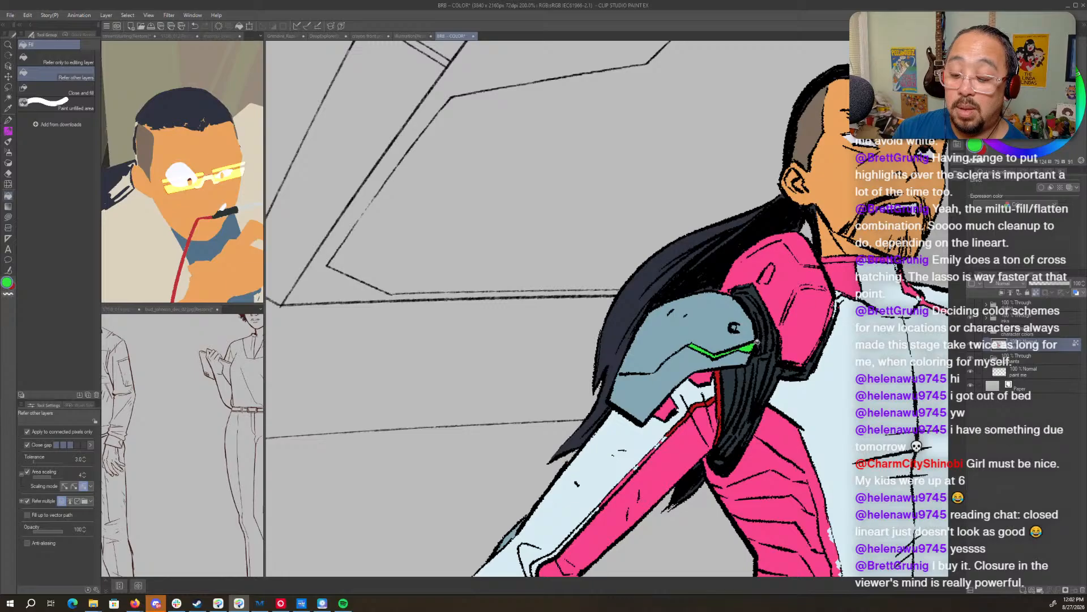
key(p)
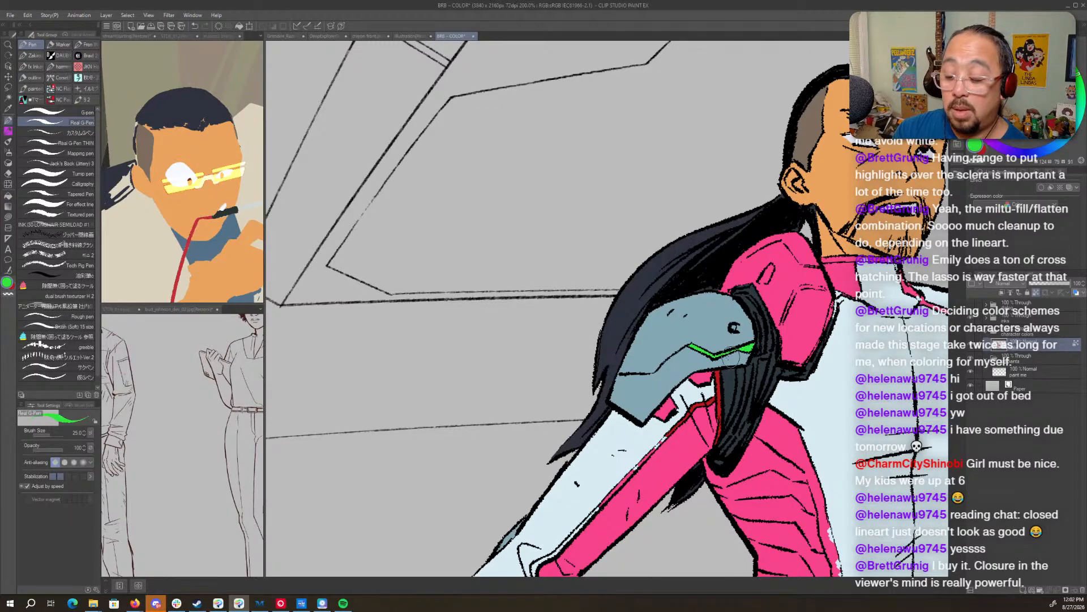
- Colour the sword arm's wrist edge deep red and paint the narrow forearm stripe in the same red
scroll(708, 363, down, 10)
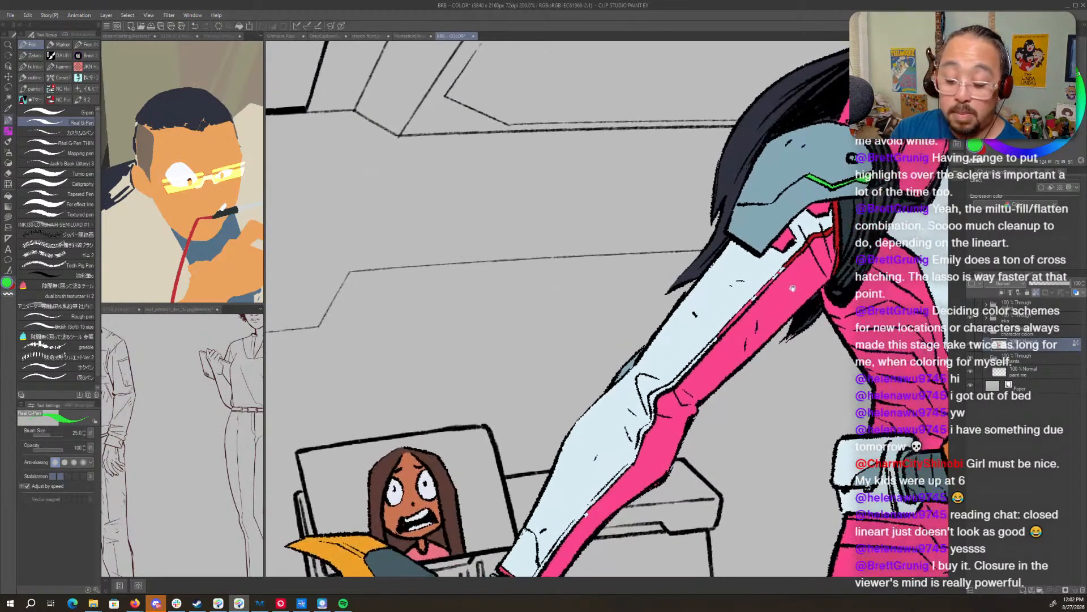
key(g)
key(c)
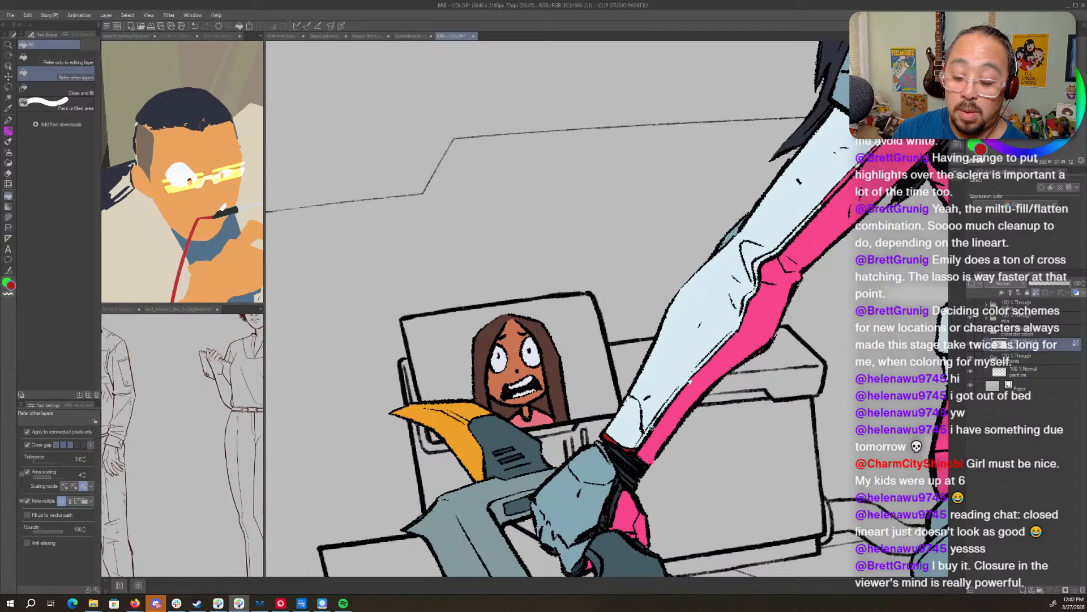
key(p)
drag(634, 445, 736, 328)
alt+click(739, 317)
alt+click(718, 341)
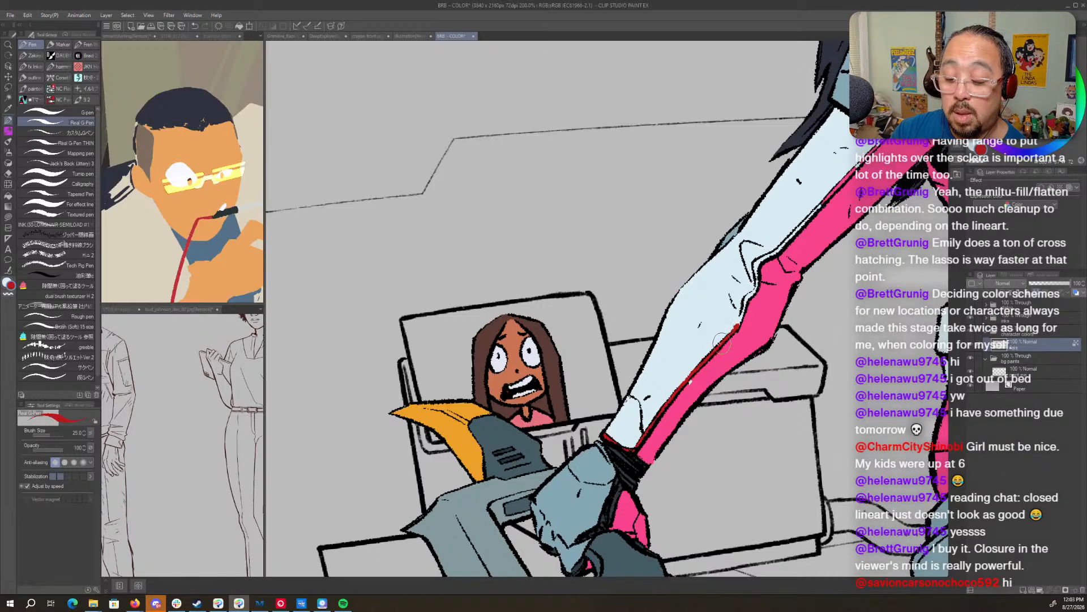
- Extend the deep red forearm stripe up around the elbow folds, alternating with the suit's pale blue-white for clean edges
drag(763, 305, 720, 346)
drag(751, 305, 738, 308)
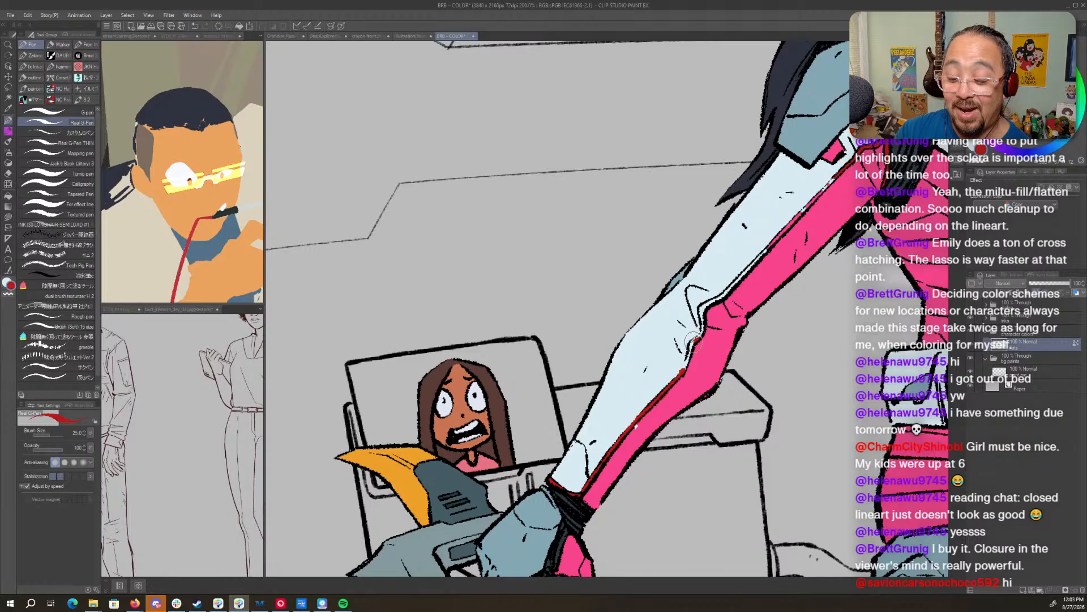
drag(691, 345, 683, 373)
key(x)
key(x)
key(x)
drag(735, 273, 702, 305)
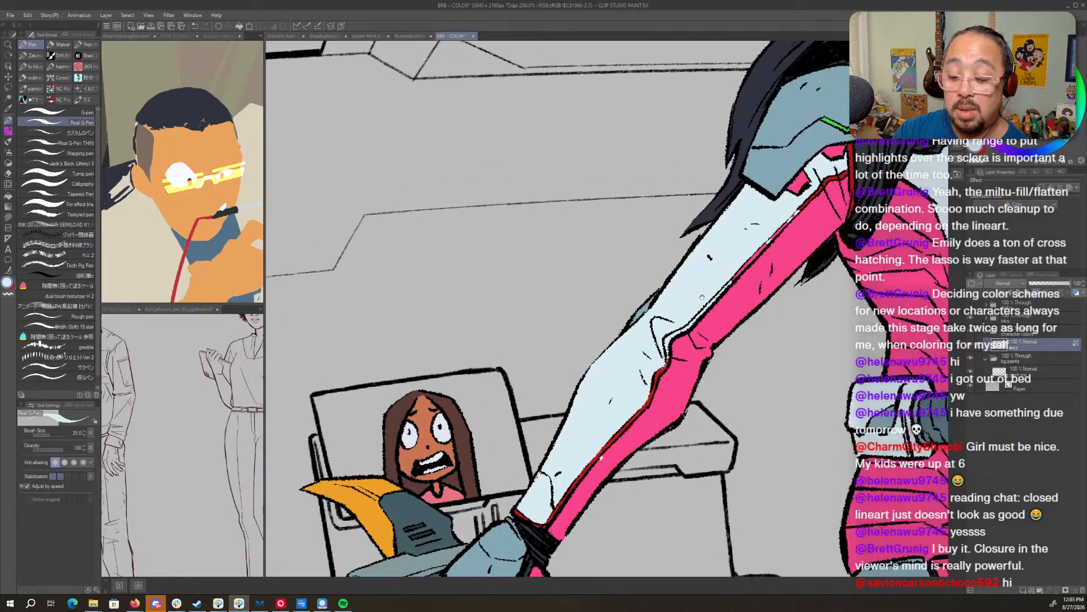
key(x)
drag(672, 339, 667, 360)
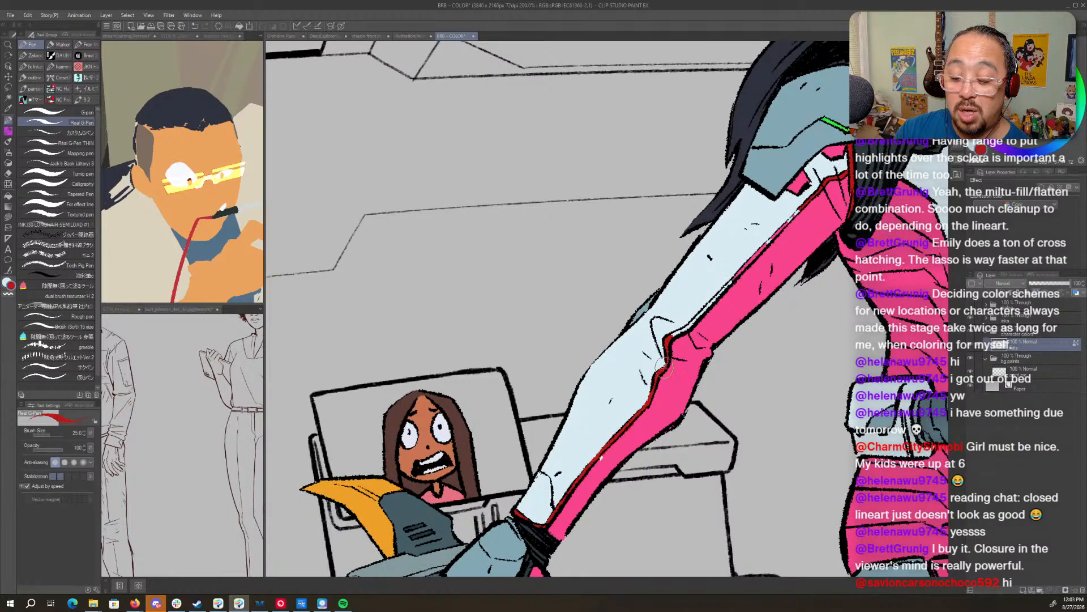
- Continue the deep red stripe along the upper sword arm from the elbow to the trim beneath the shoulder armour
key(x)
drag(794, 419, 702, 419)
drag(831, 510, 626, 461)
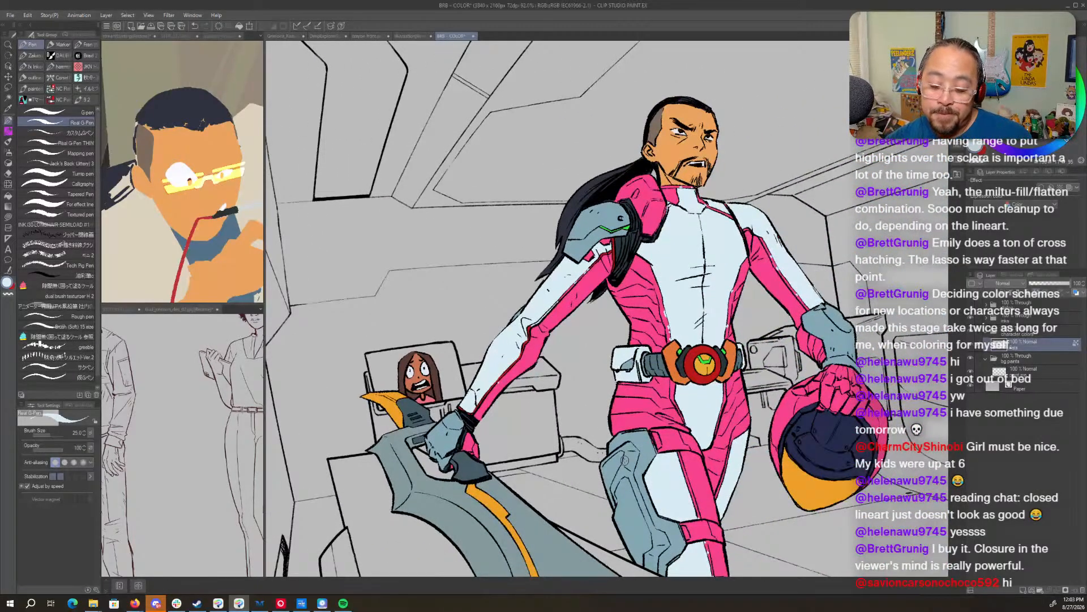
drag(568, 313, 715, 319)
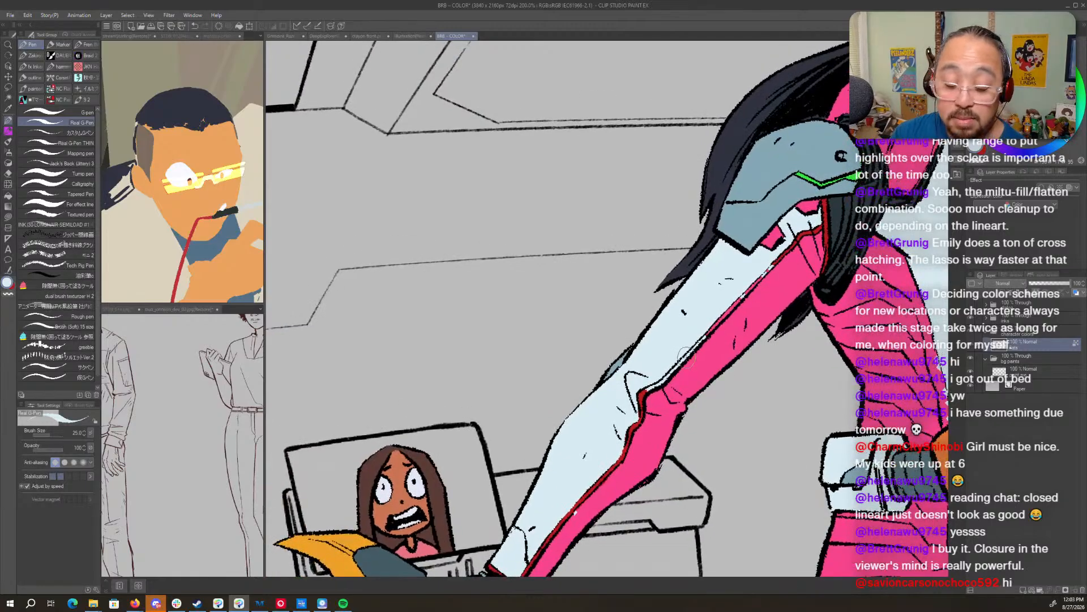
alt+click(679, 366)
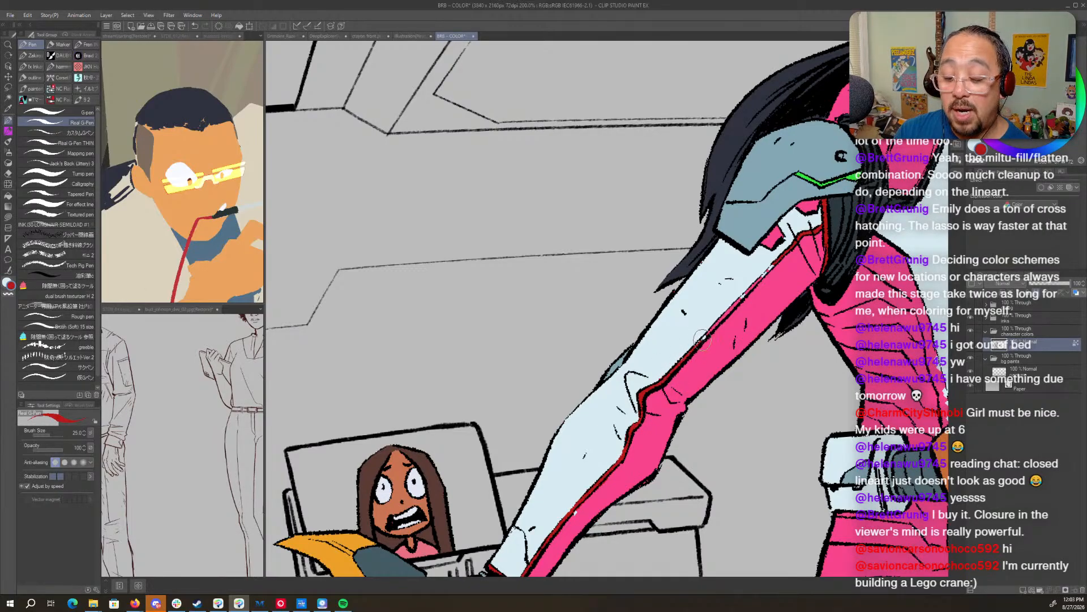
key(x)
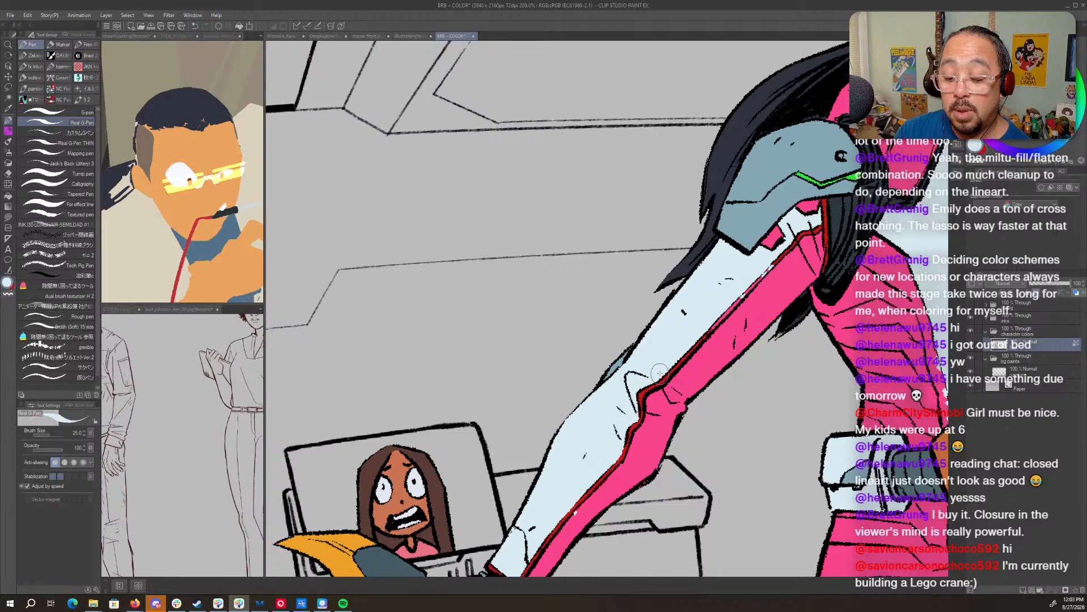
key(x)
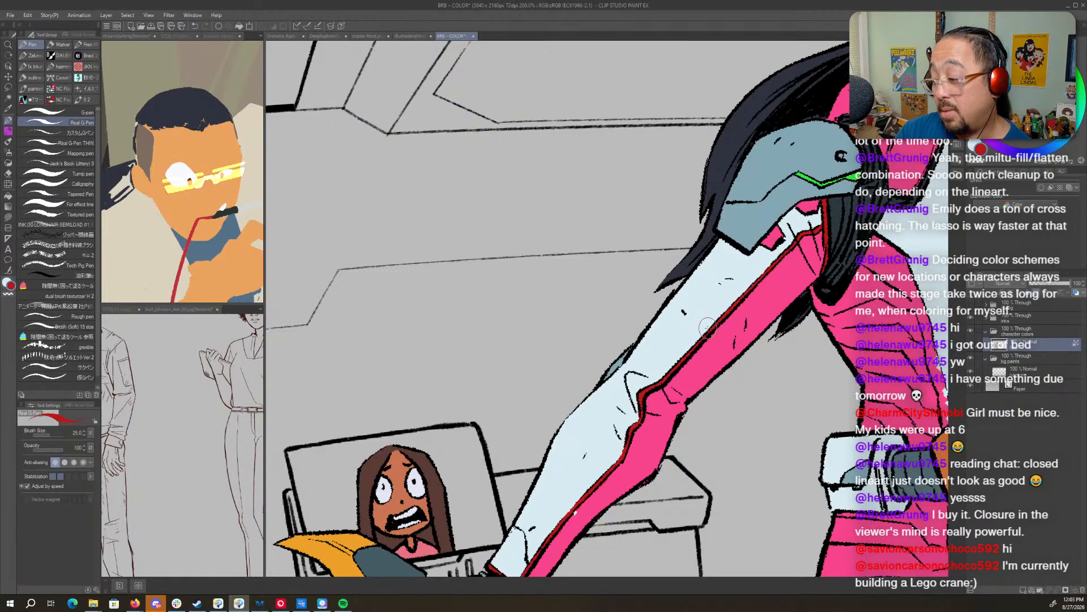
- Fill the narrow stripe along the helmet-holding arm's sleeve with deep red and patch its unfilled gaps with the pen
drag(808, 392, 596, 430)
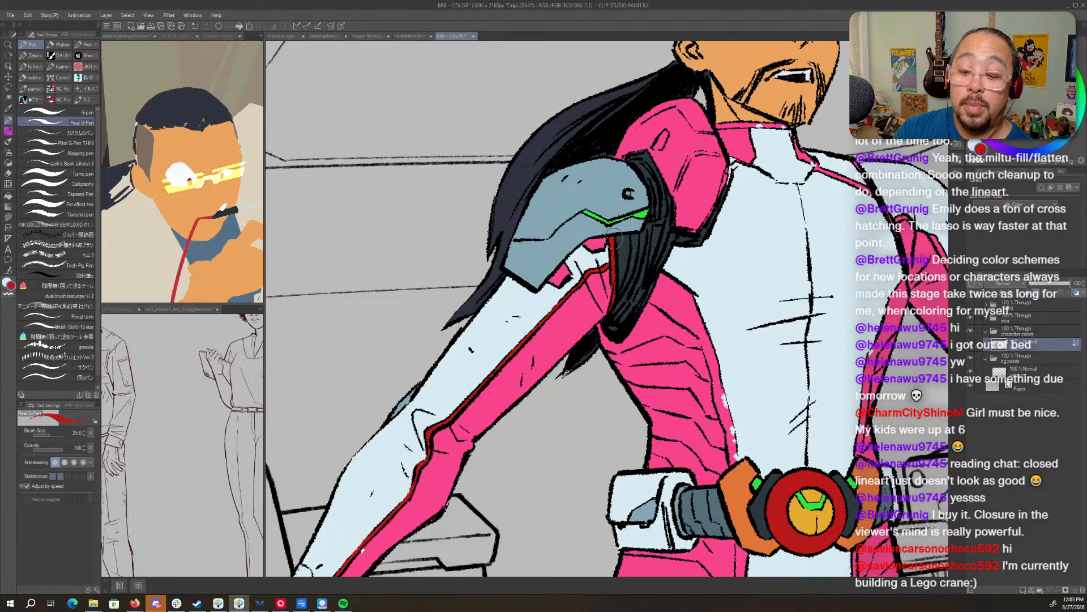
drag(813, 429, 557, 387)
key(r)
drag(819, 338, 756, 462)
key(b)
key(g)
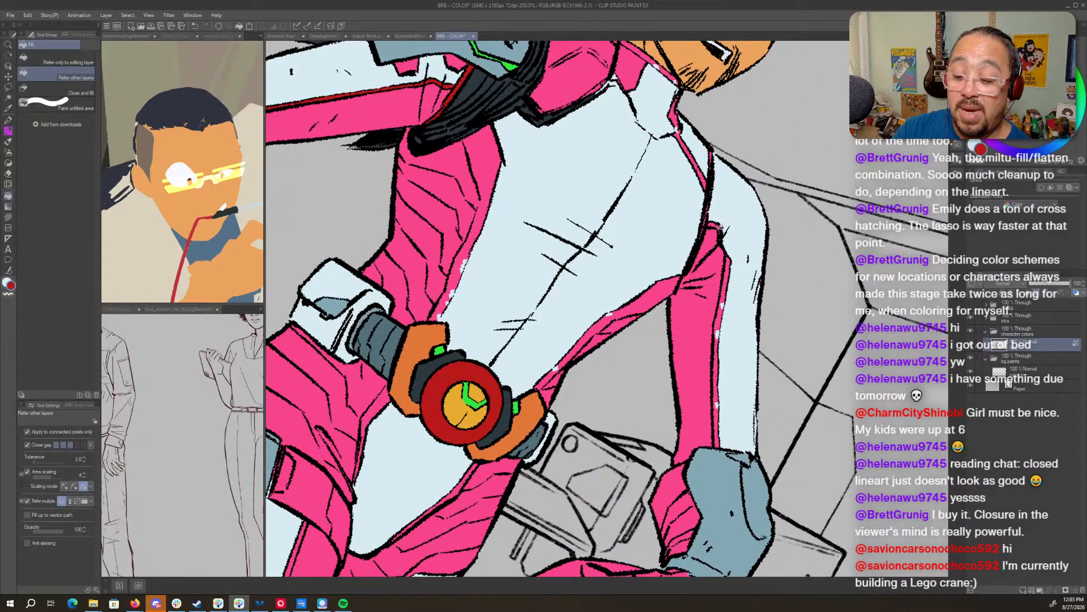
key(x)
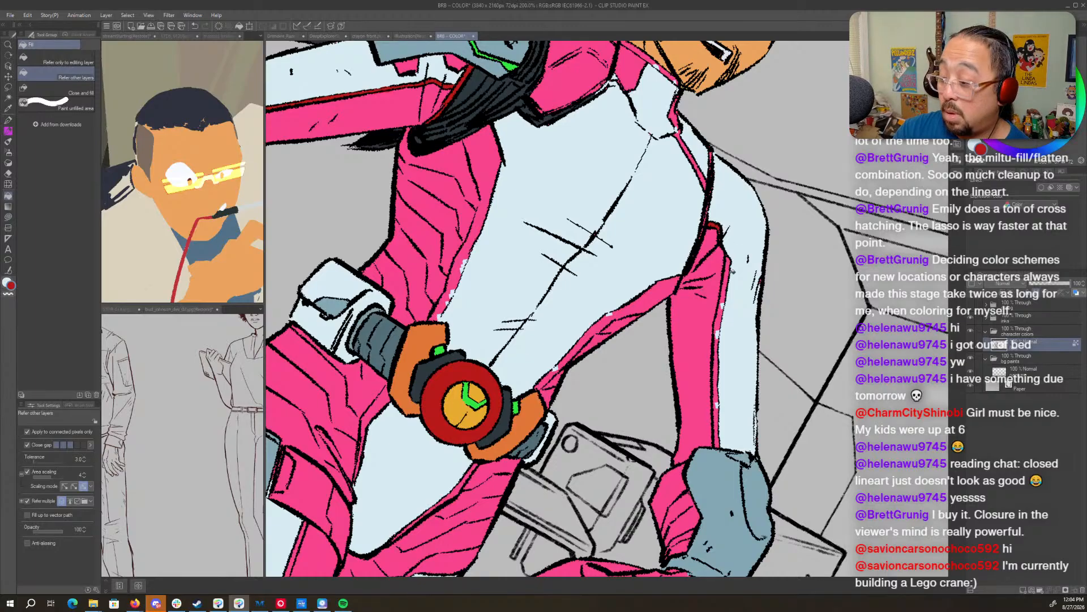
drag(723, 233, 716, 447)
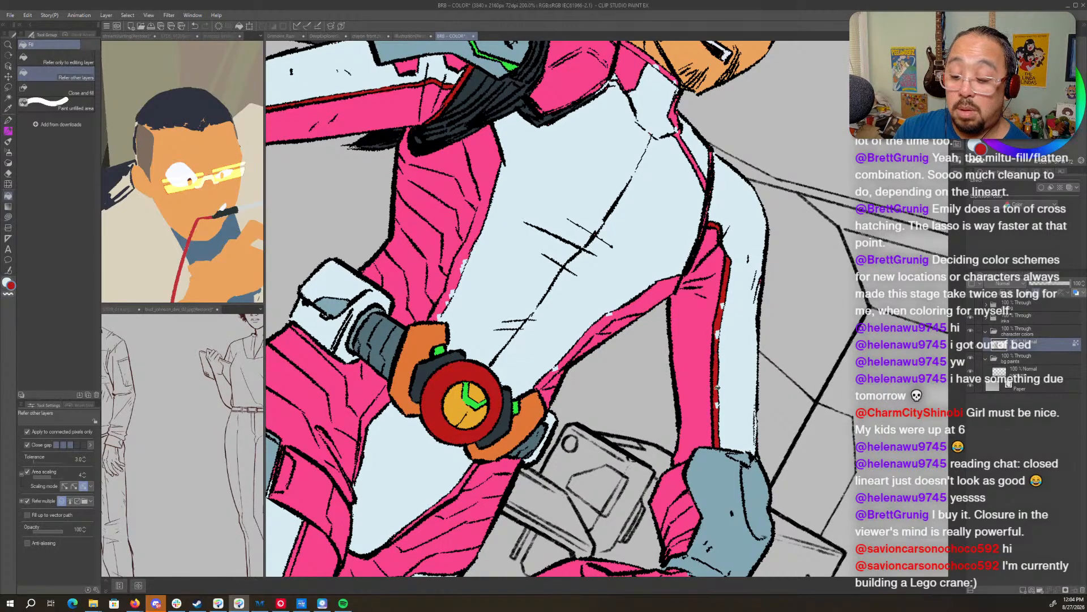
key(p)
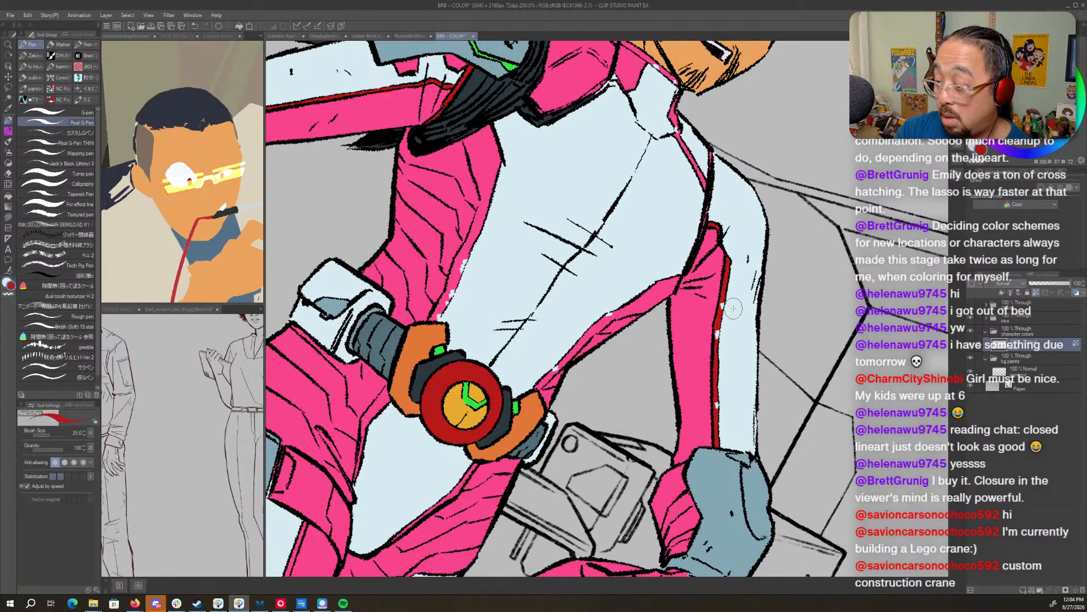
drag(723, 302, 716, 363)
drag(716, 409, 716, 412)
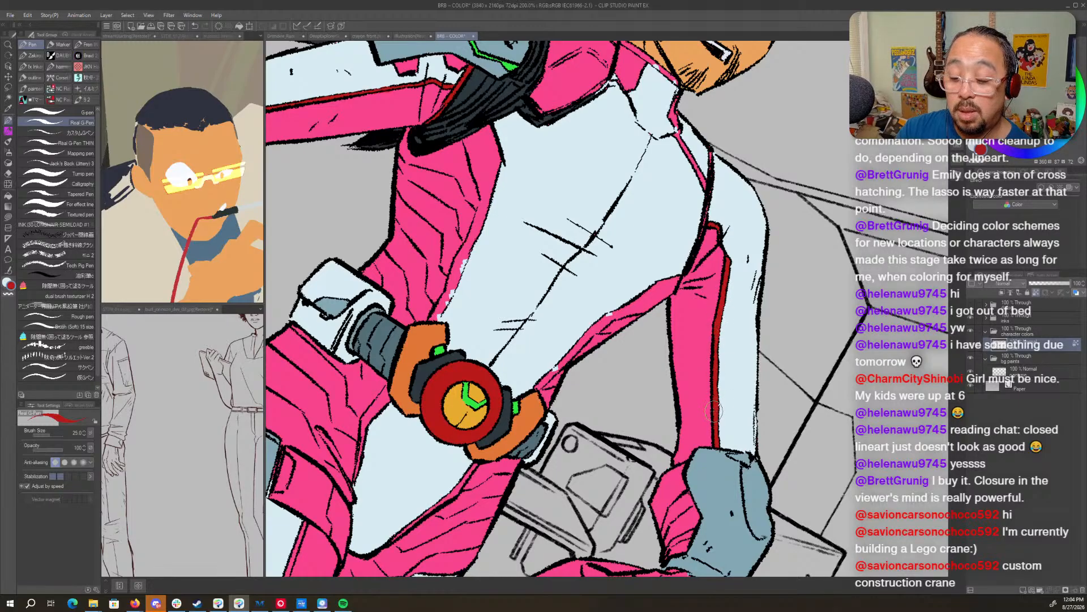
- Fill the narrow stripe running from the collar to the armhole on the helmet-holding side of the chest with deep red
drag(711, 150, 700, 143)
alt+click(707, 152)
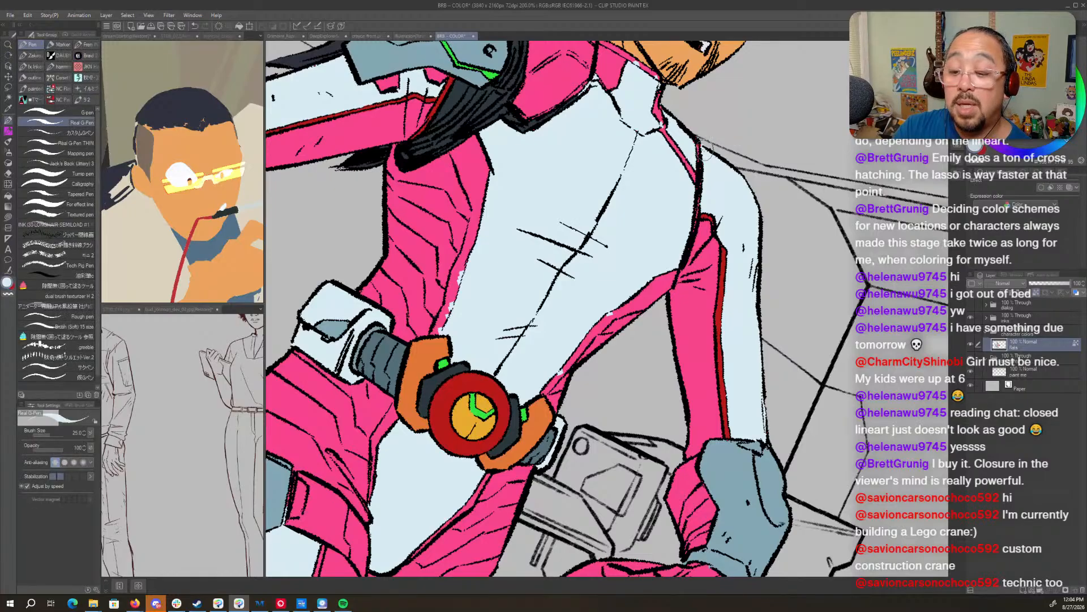
drag(688, 138, 782, 237)
key(g)
key(x)
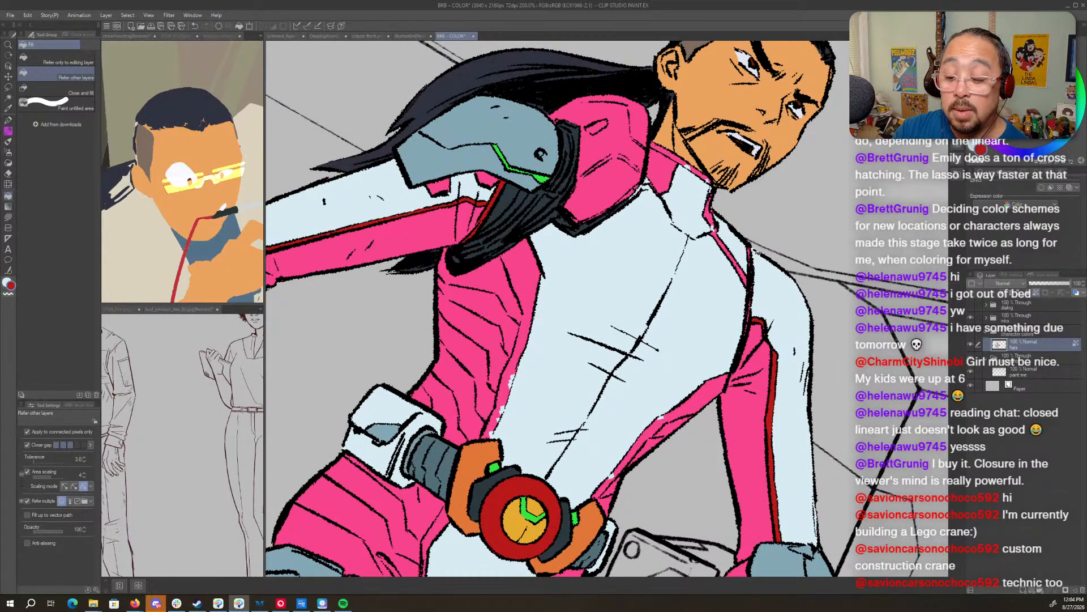
key(g)
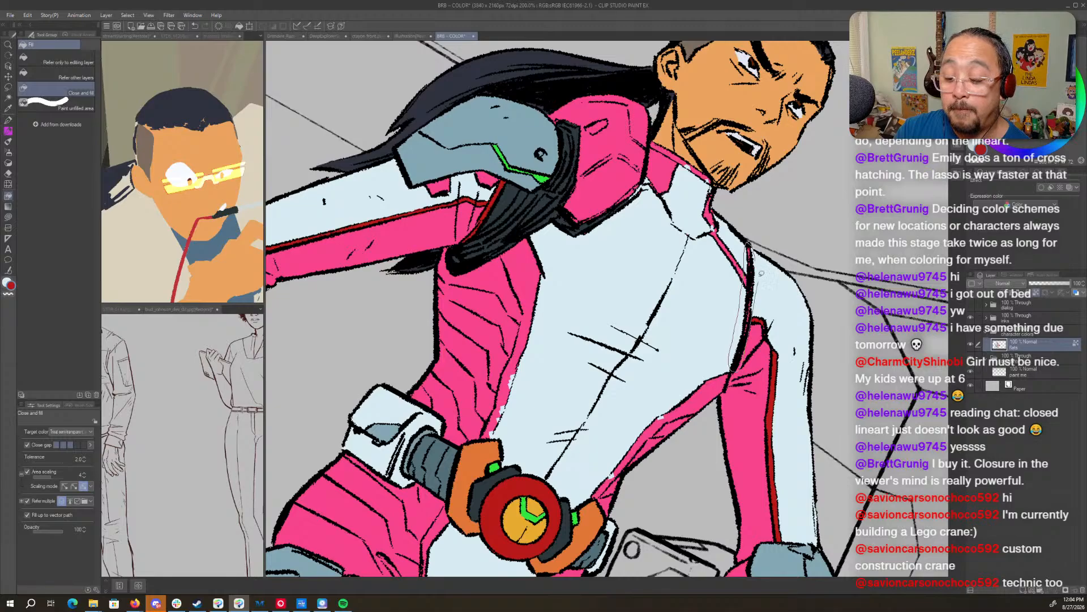
key(r)
drag(798, 262, 743, 317)
key(g)
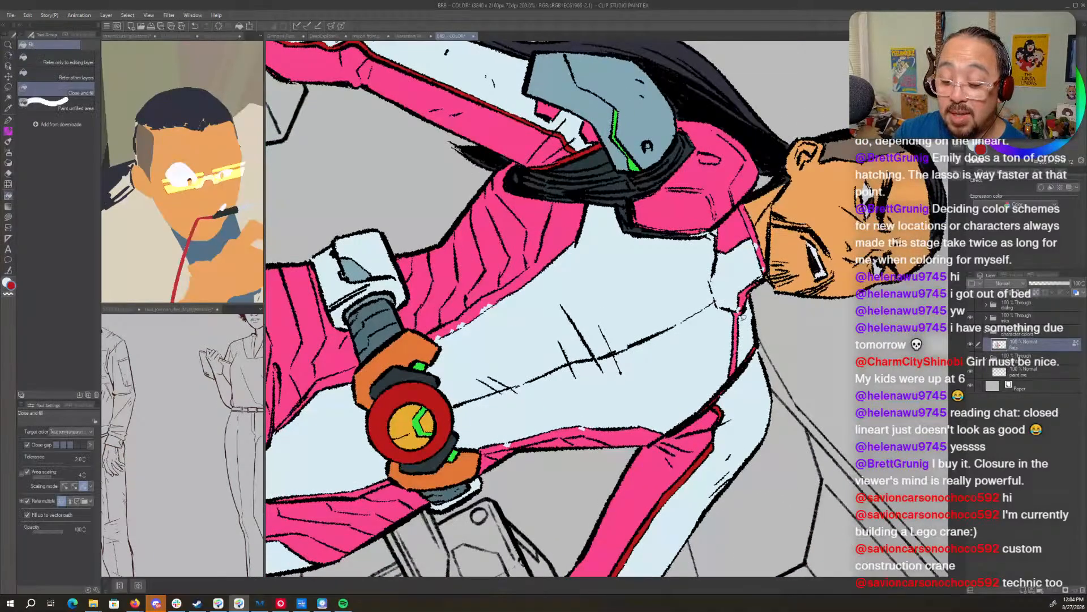
drag(730, 375, 739, 309)
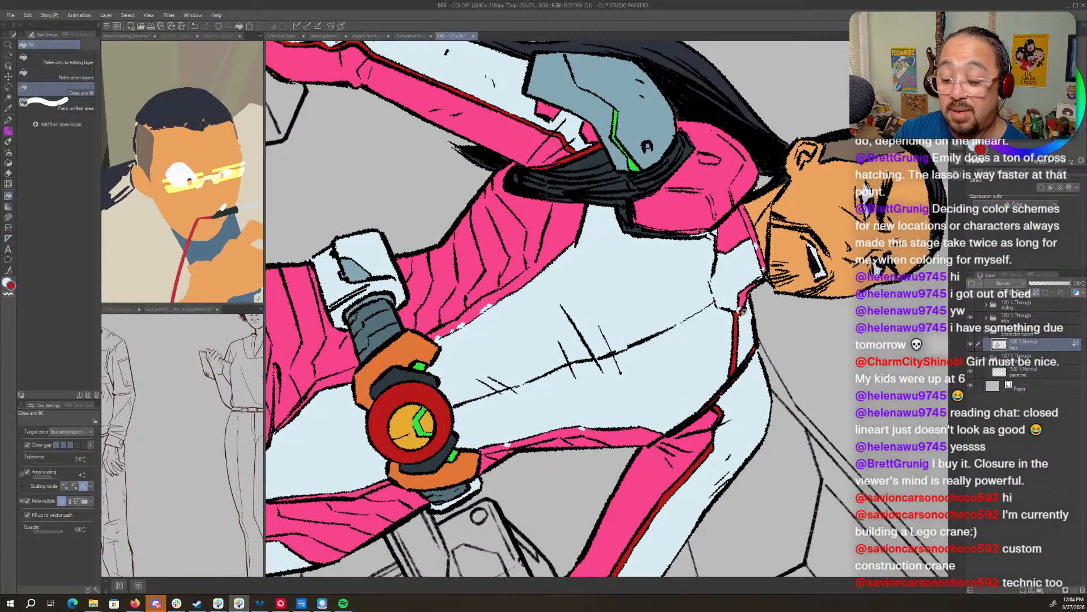
- Continue the deep red trim from the chest stripe up along the collar edge beneath the chin
key(p)
key(g)
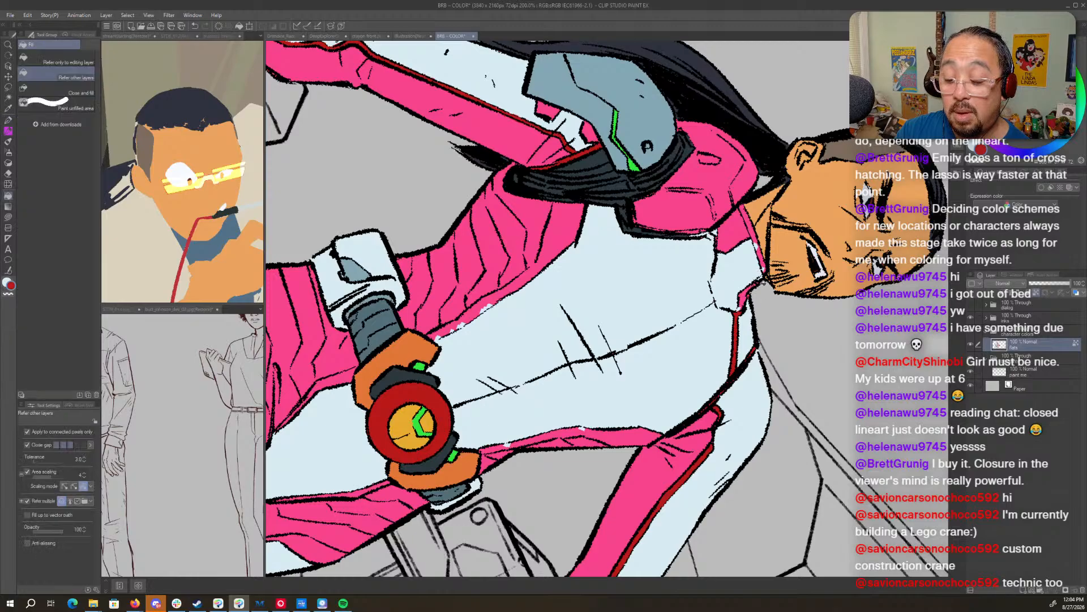
drag(759, 277, 763, 279)
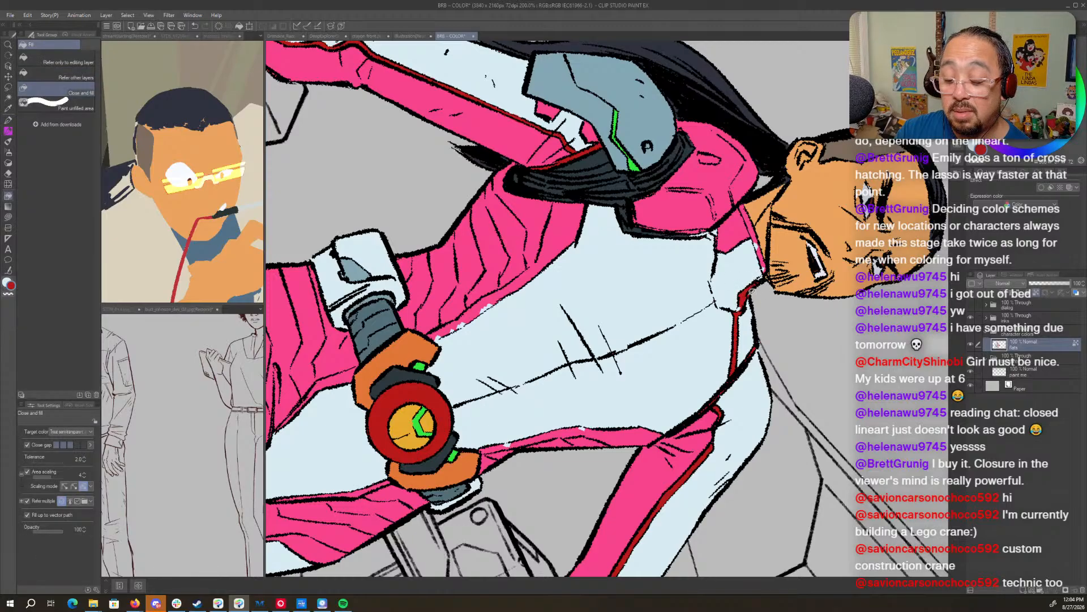
key(p)
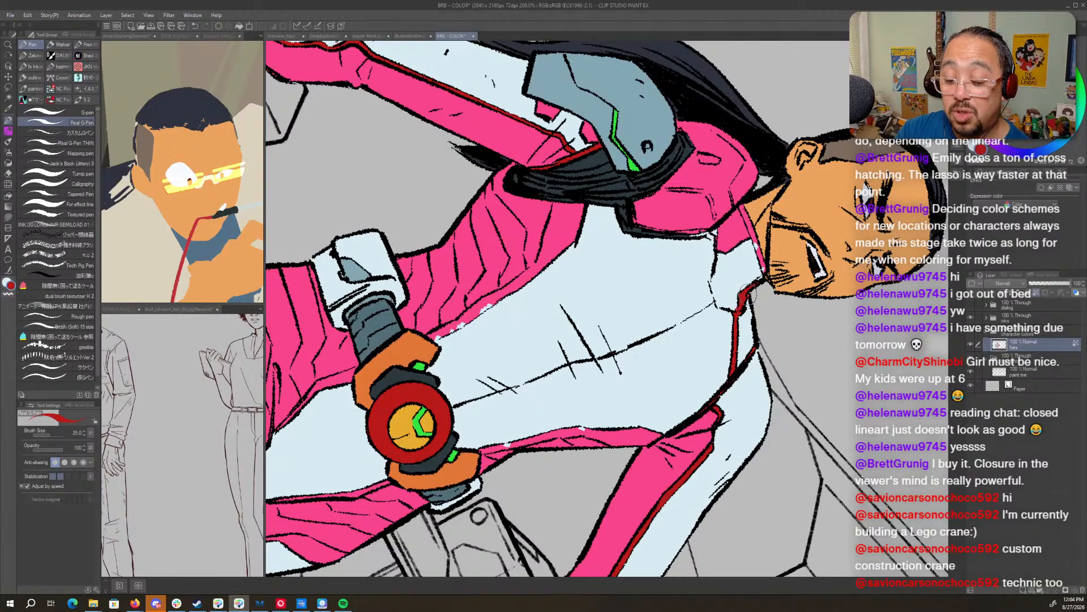
- Close the outline gap beside the pink shoulder piece with the pen and fill the remaining pink collar panel with deep red
key(shift+space)
drag(780, 268, 772, 369)
drag(785, 295, 738, 435)
key(shift+space)
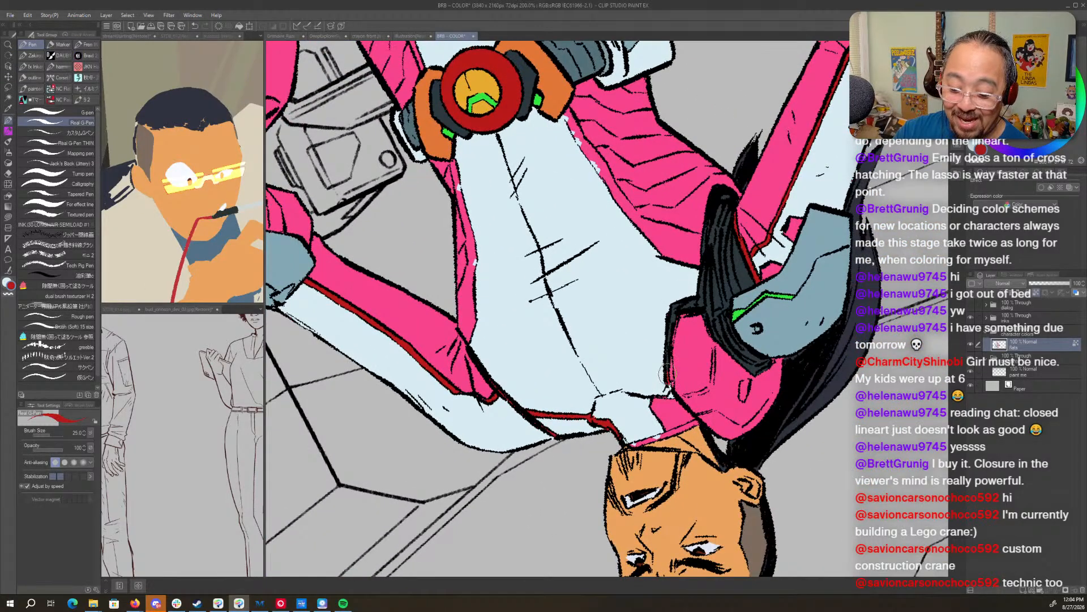
key(shift+space)
drag(663, 399, 711, 289)
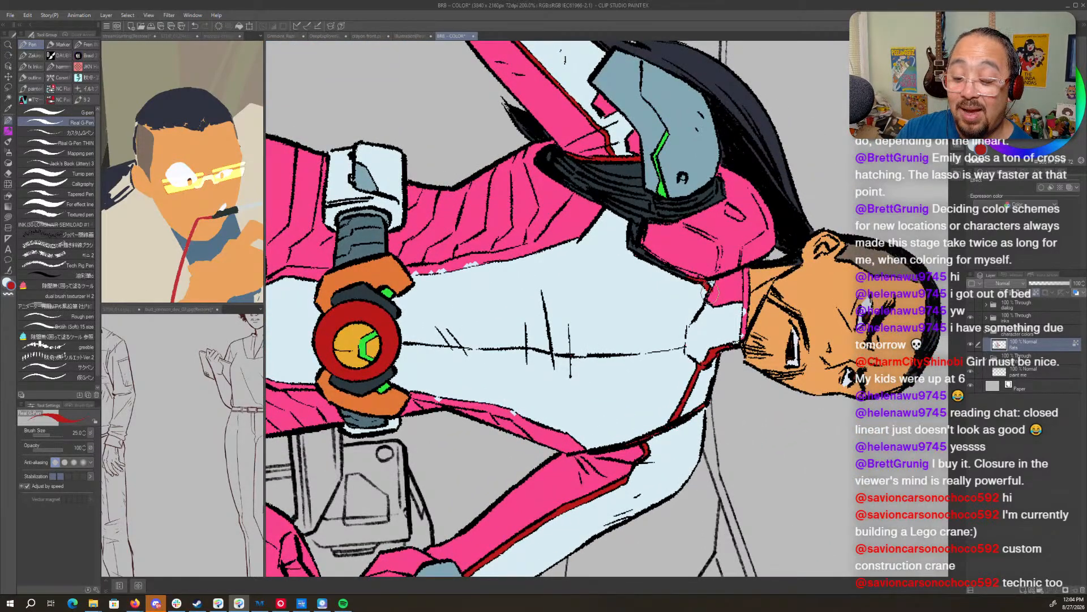
key(g)
click(718, 286)
key(p)
- Select the orange brackets around the belt's round buckle and recolour them in the blue-grey used on the armour
key(shift+space)
drag(743, 320, 674, 191)
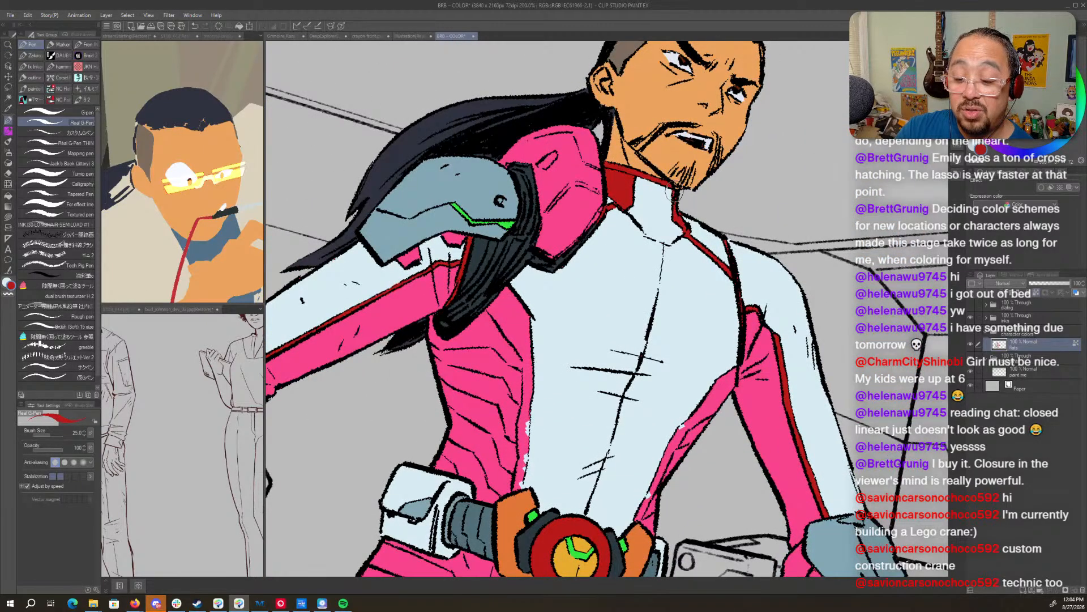
key(space)
drag(729, 340, 776, 194)
key(shift+space)
drag(798, 325, 794, 265)
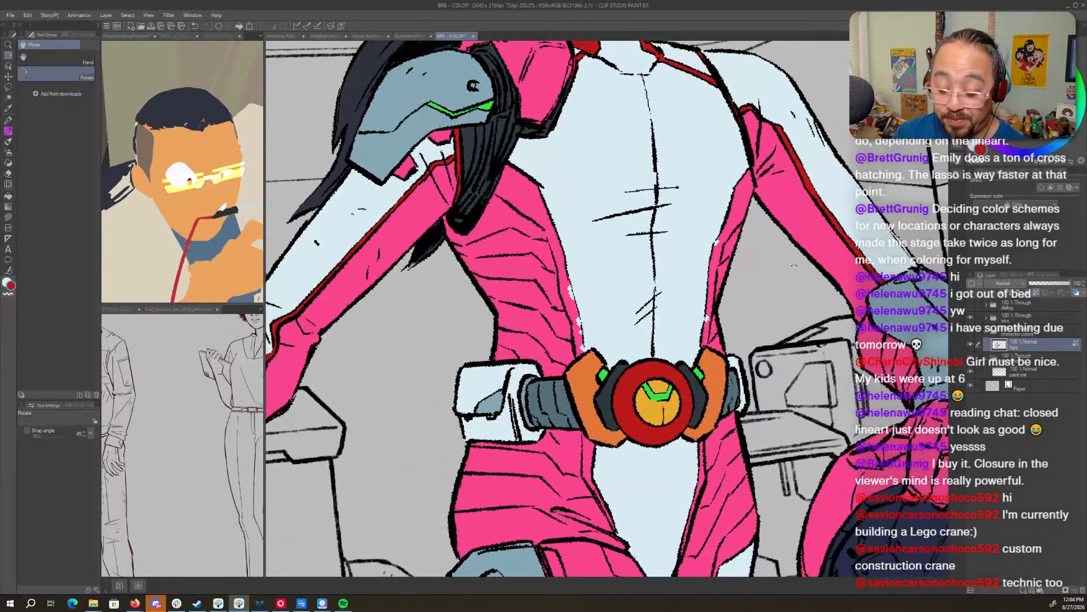
key(w)
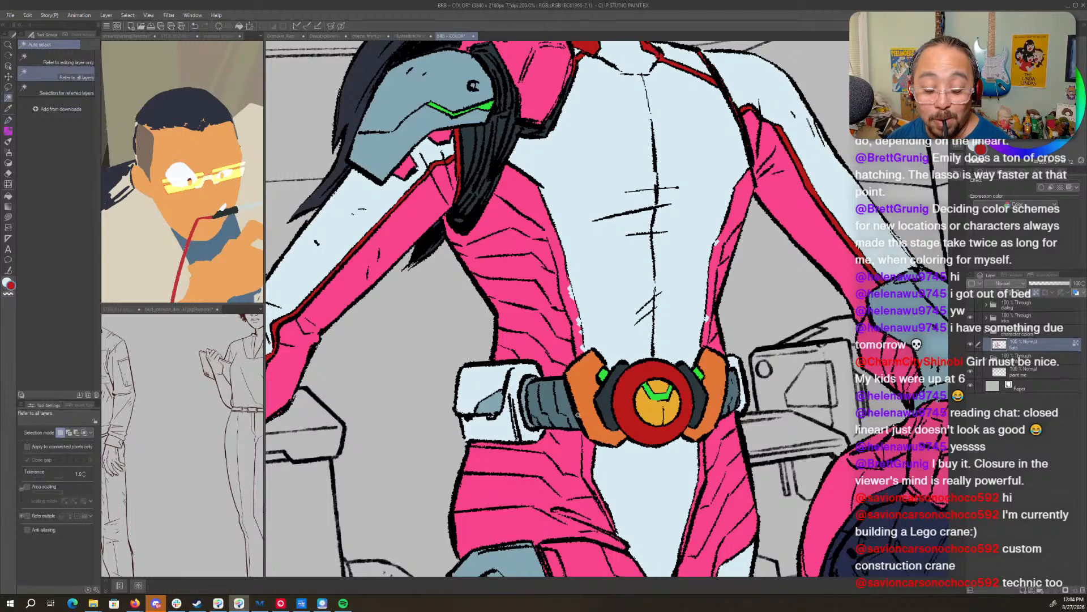
click(581, 392)
key(g)
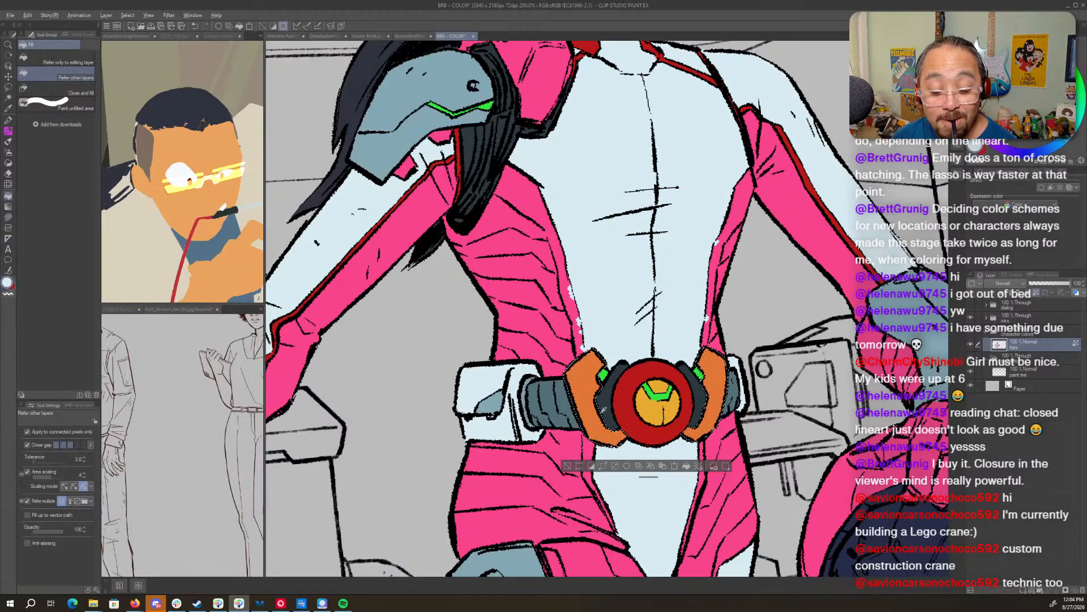
alt+click(491, 400)
key(alt+Delete)
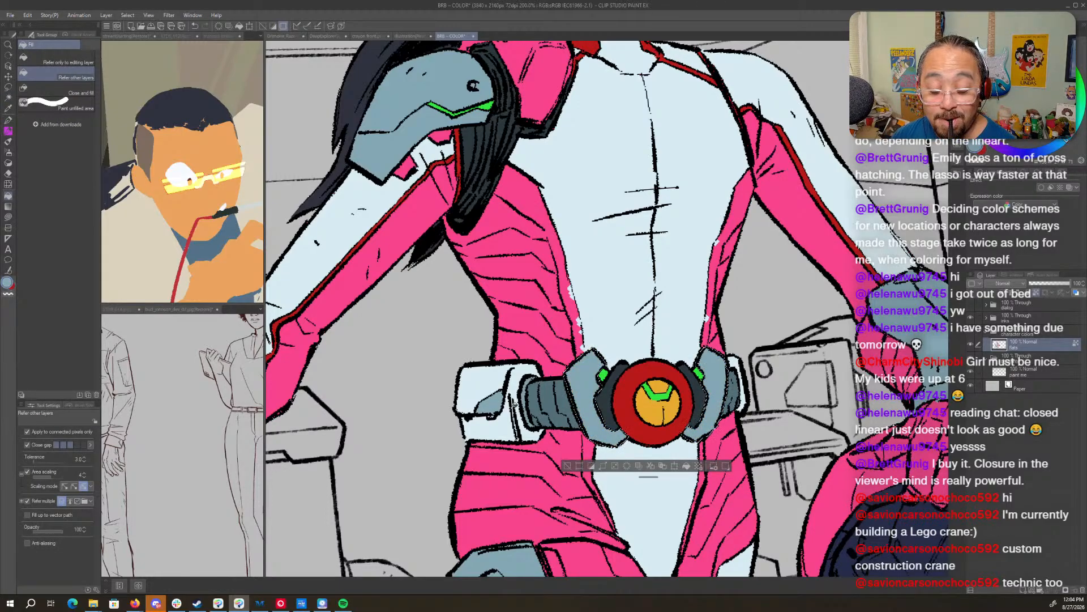
- Sample the belt buckle's red and fill the trim stripe down the torso's sword-arm side, closing the line gaps with the pen
key(ctrl+d)
key(g)
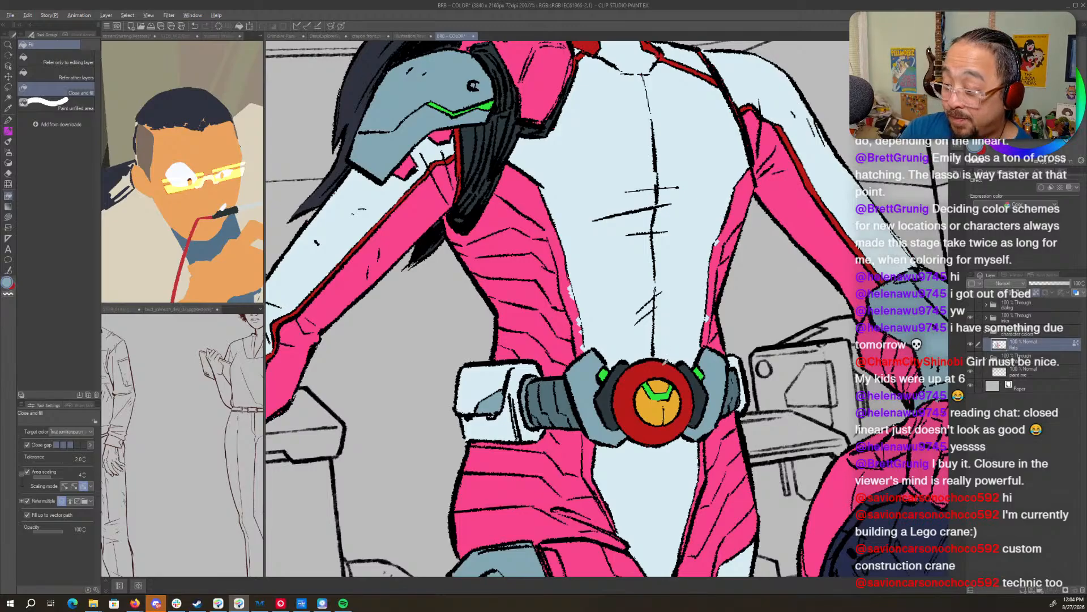
alt+click(652, 363)
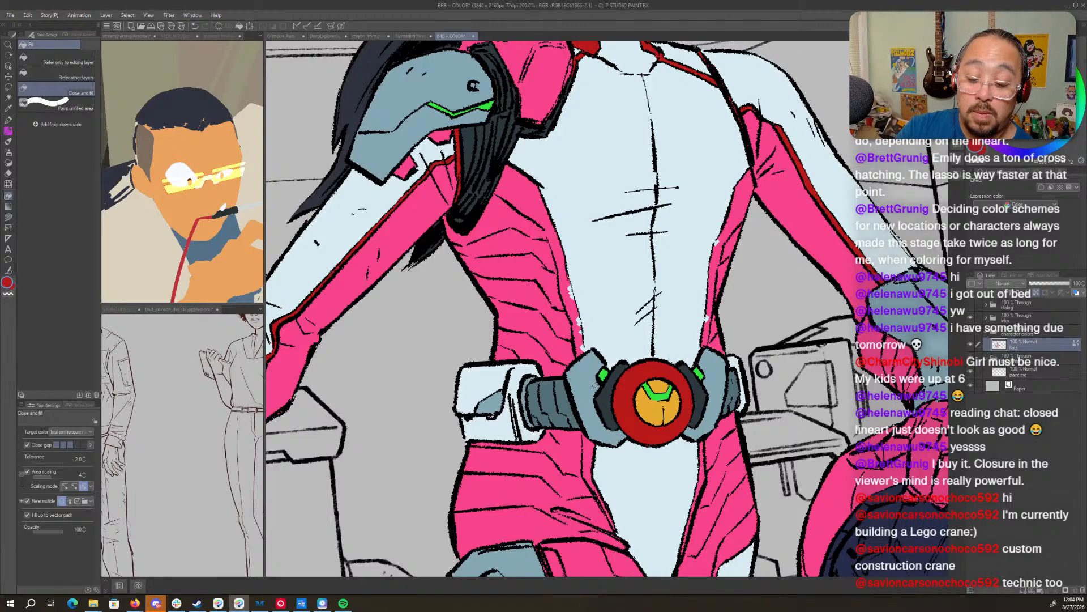
key(p)
mouse_move(570, 304)
mouse_down()
mouse_move(568, 286)
mouse_move(580, 345)
mouse_move(563, 264)
mouse_up()
key(g)
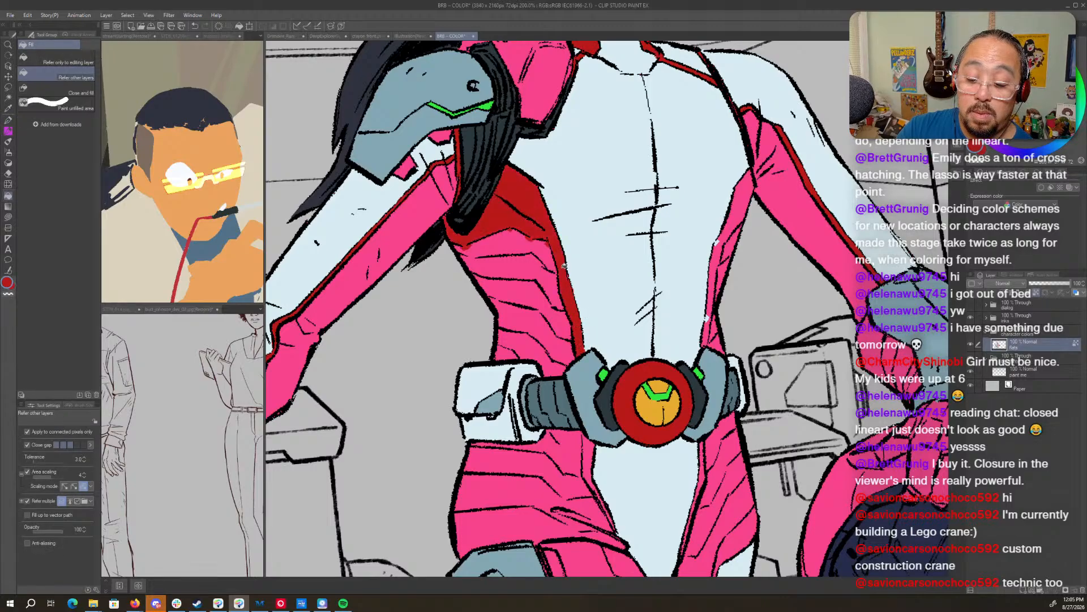
key(ctrl+z)
key(p)
drag(538, 215, 558, 252)
key(g)
drag(528, 188, 567, 285)
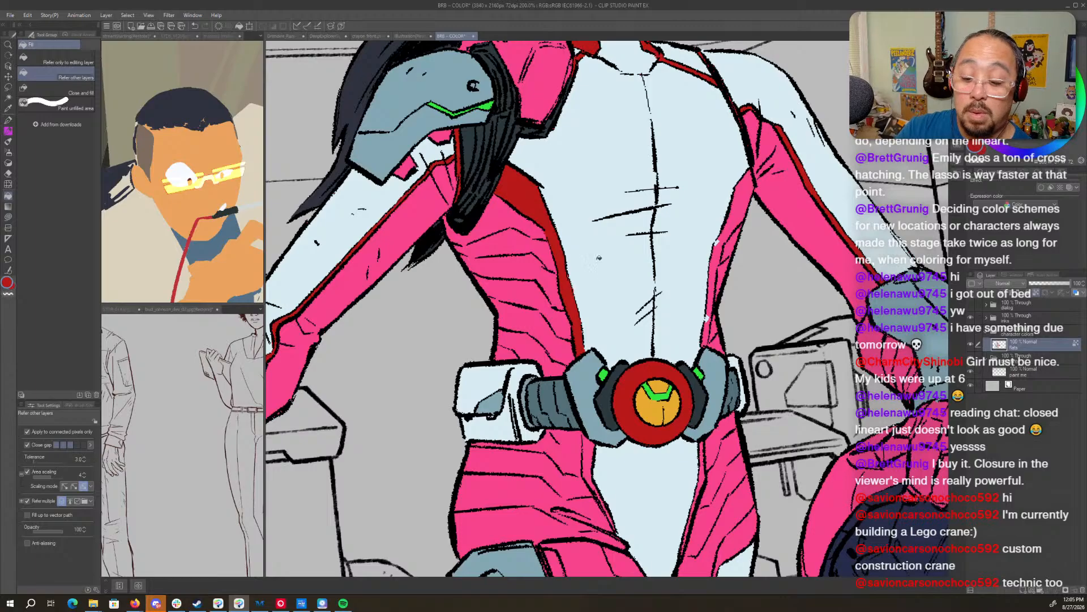
- Close the gaps and fill the matching trim stripe on the torso's helmet-arm side with red, down to the belt
key(p)
drag(717, 241, 713, 252)
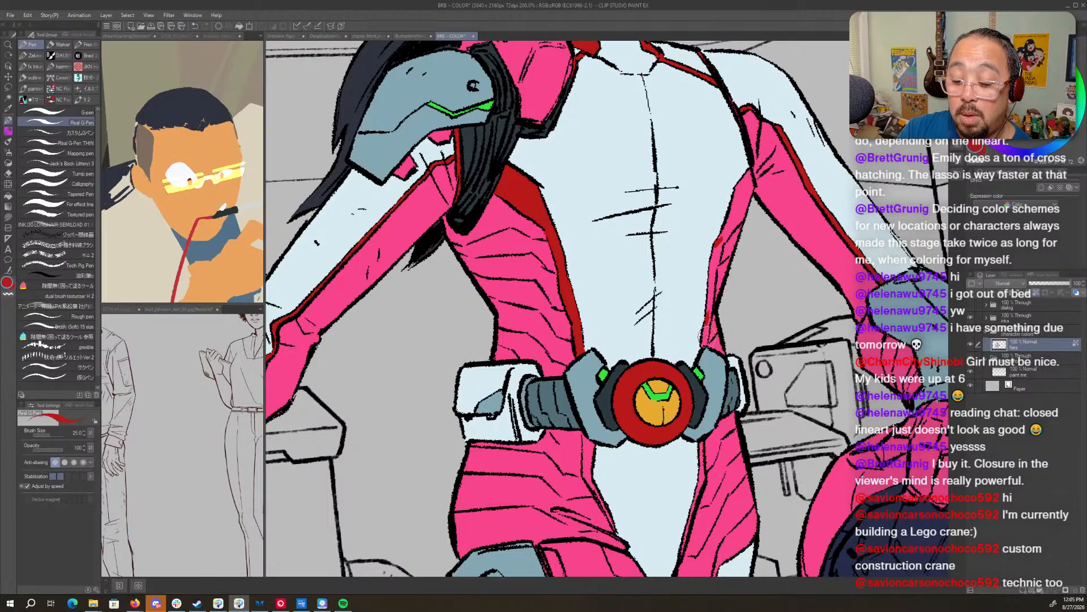
key(g)
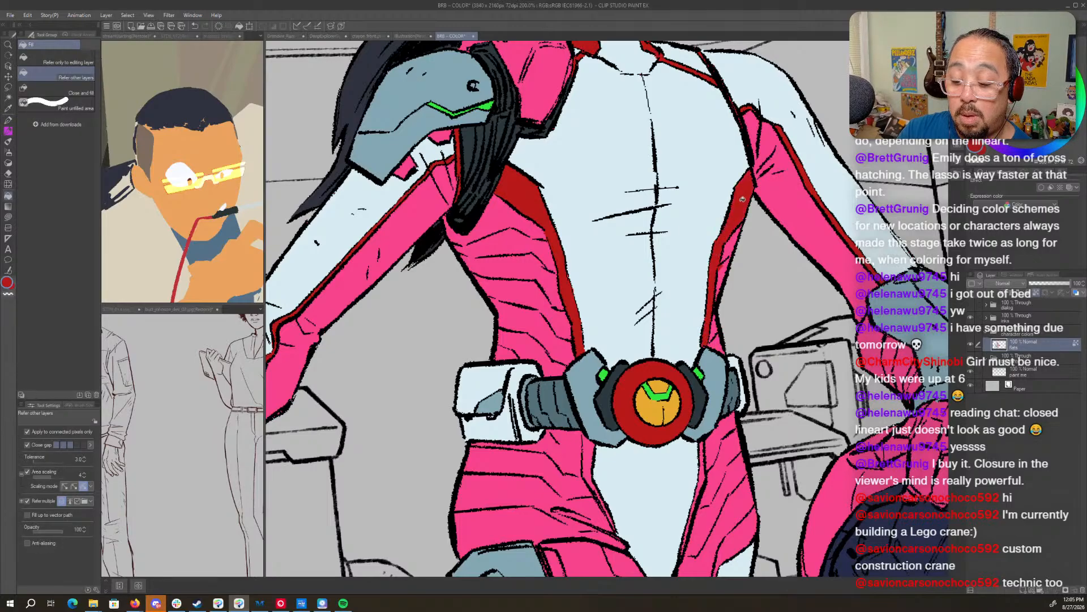
key(p)
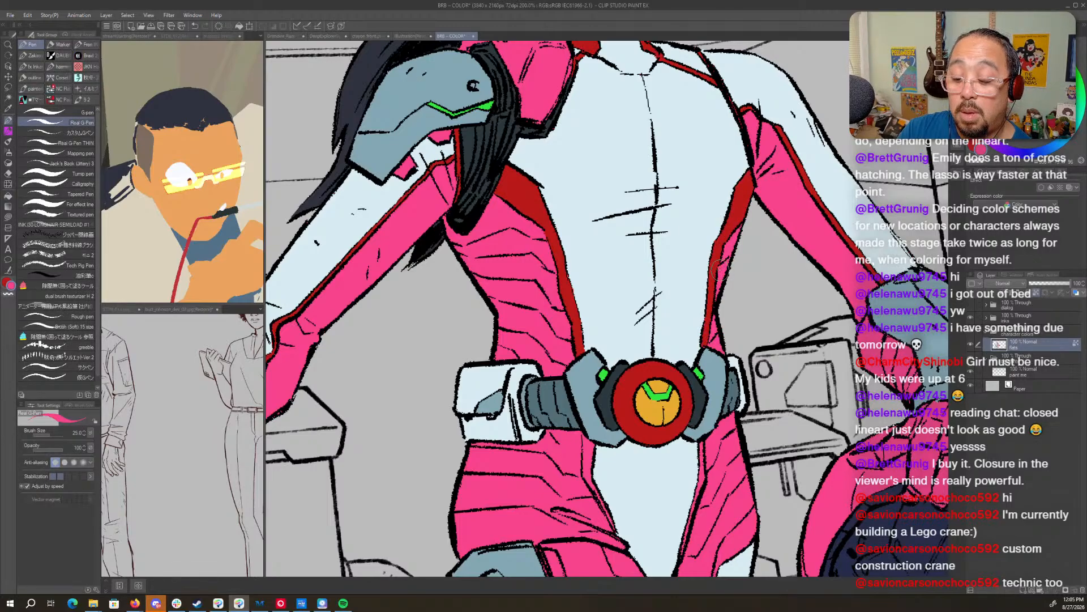
alt+click(703, 358)
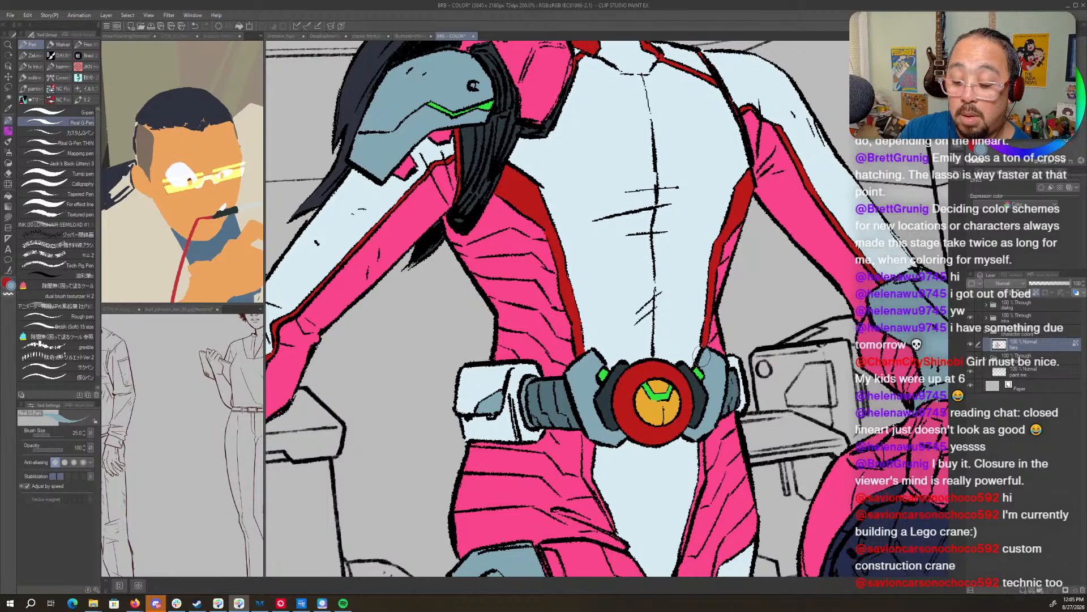
key(g)
key(x)
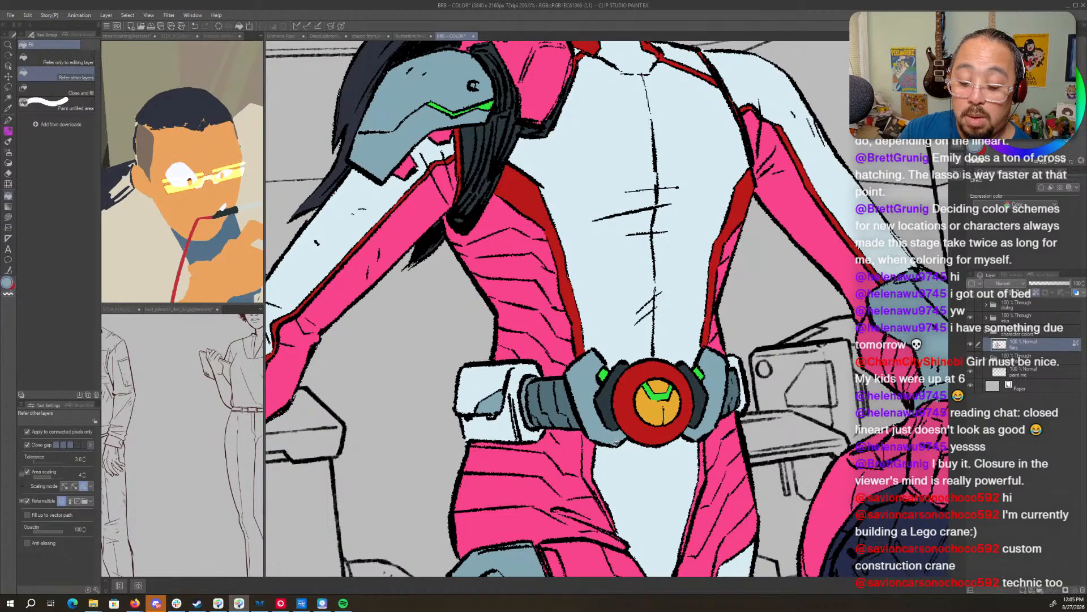
- Resample the trim red and fill the narrow stripes on both sides of the white panel below the belt
key(p)
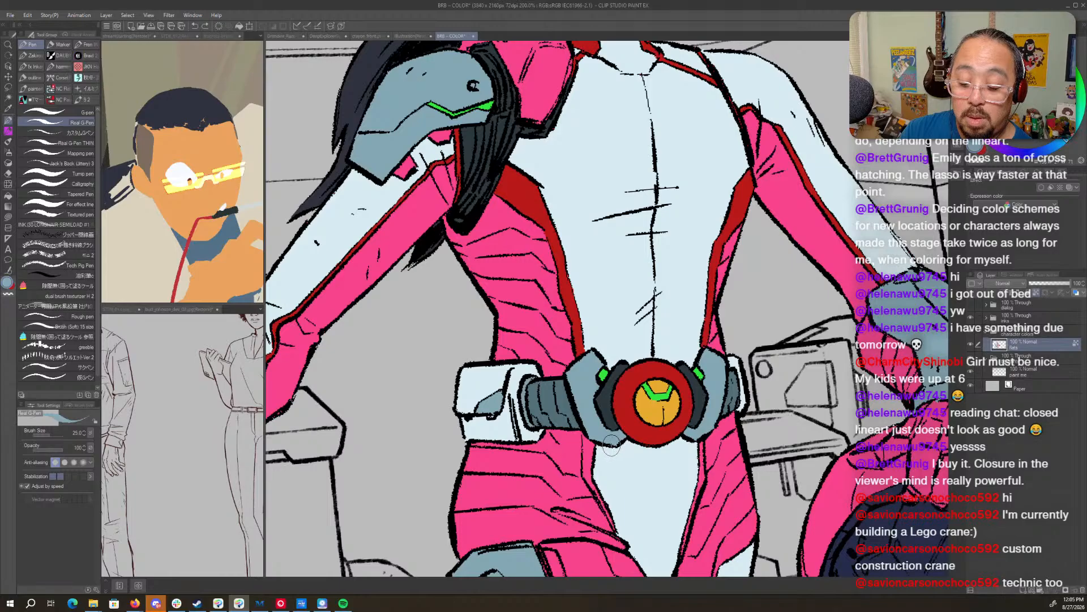
alt+click(580, 340)
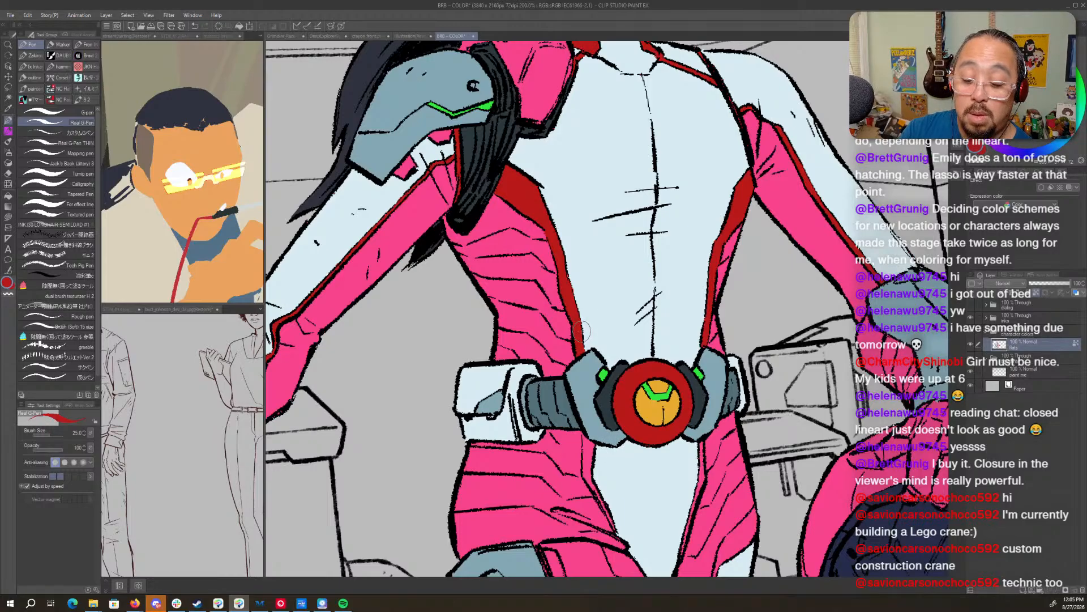
key(g)
click(587, 453)
drag(623, 429, 606, 325)
click(688, 364)
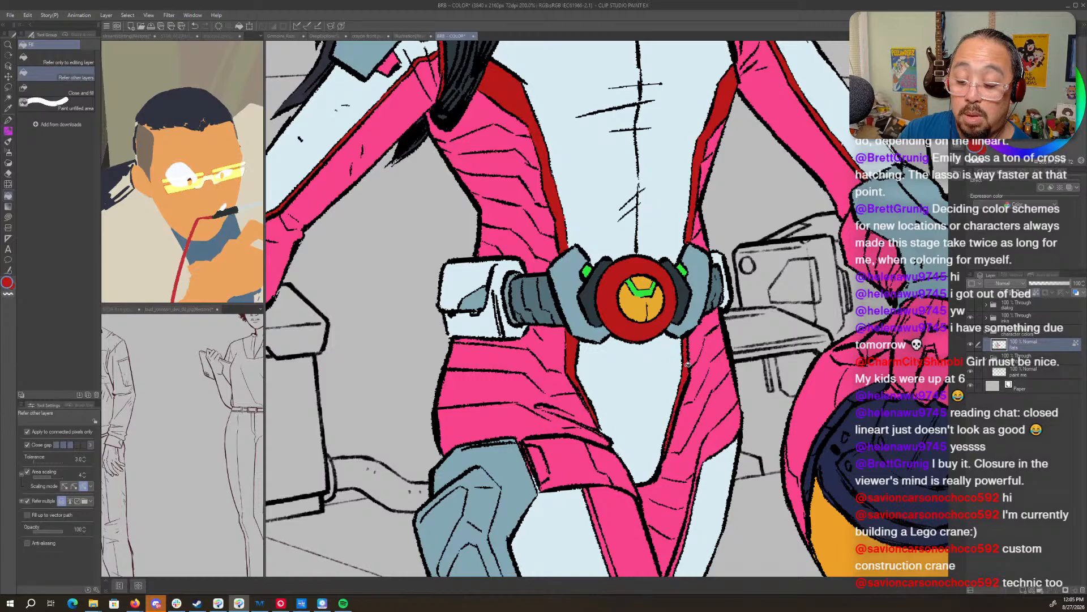
- Separate the trim on the rear thigh with a pen line and fill its hip section with red
key(p)
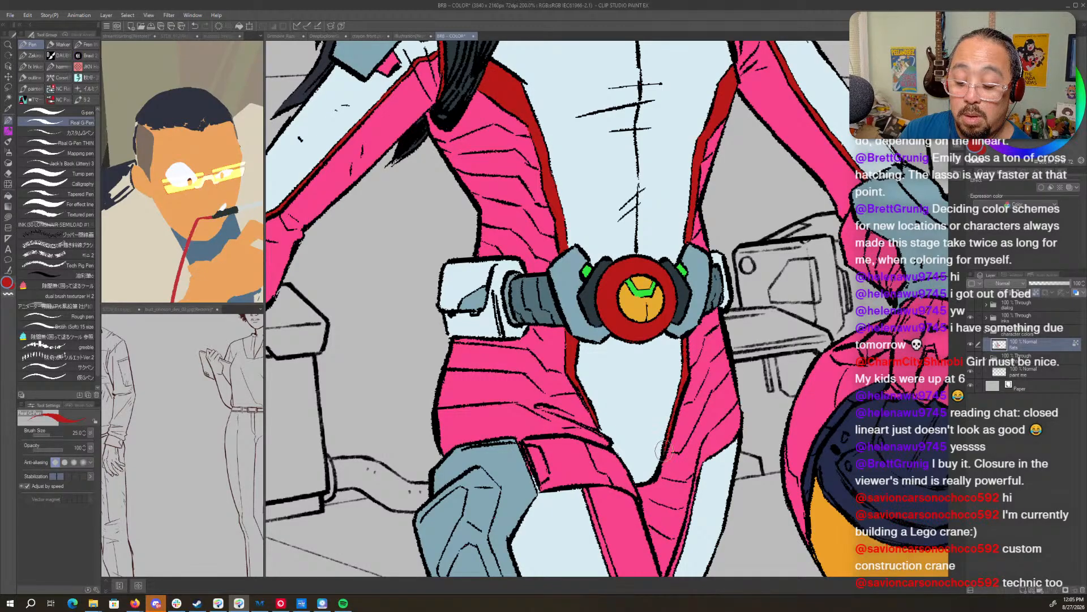
drag(662, 449, 662, 329)
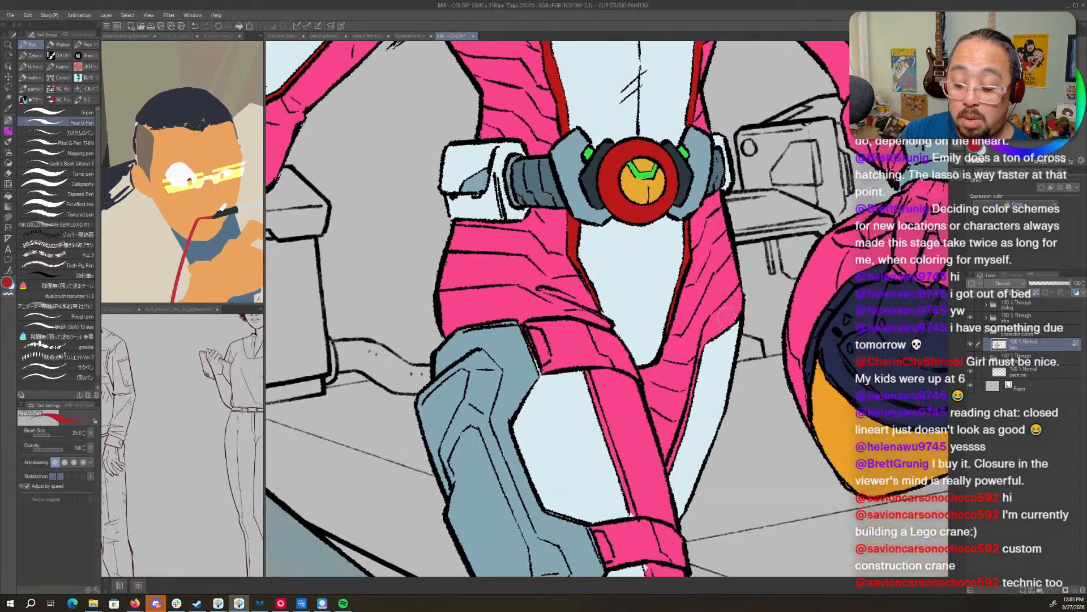
key(g)
key(p)
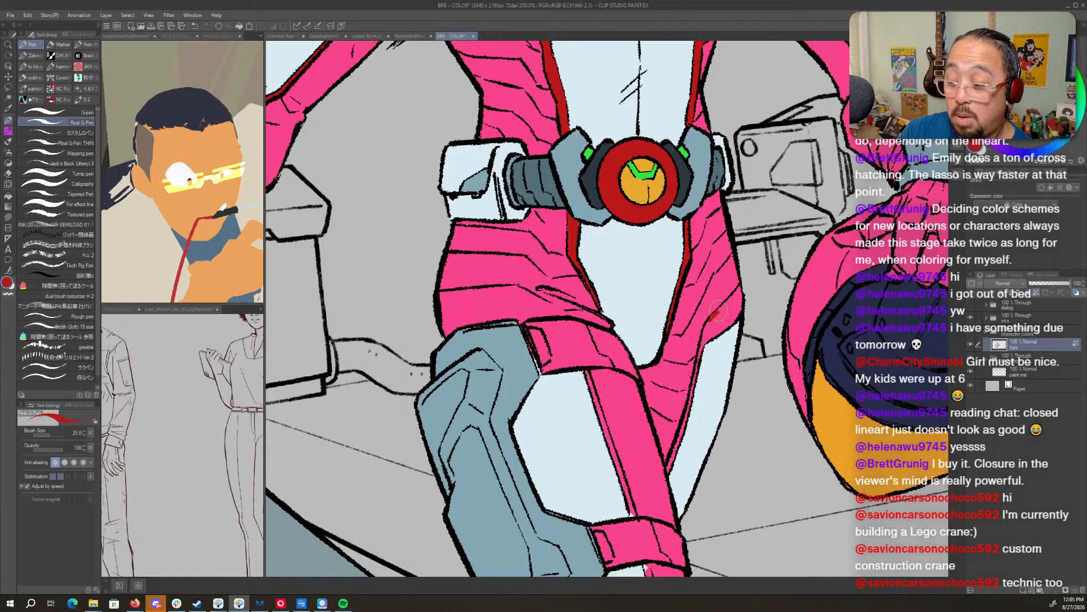
key(g)
click(732, 306)
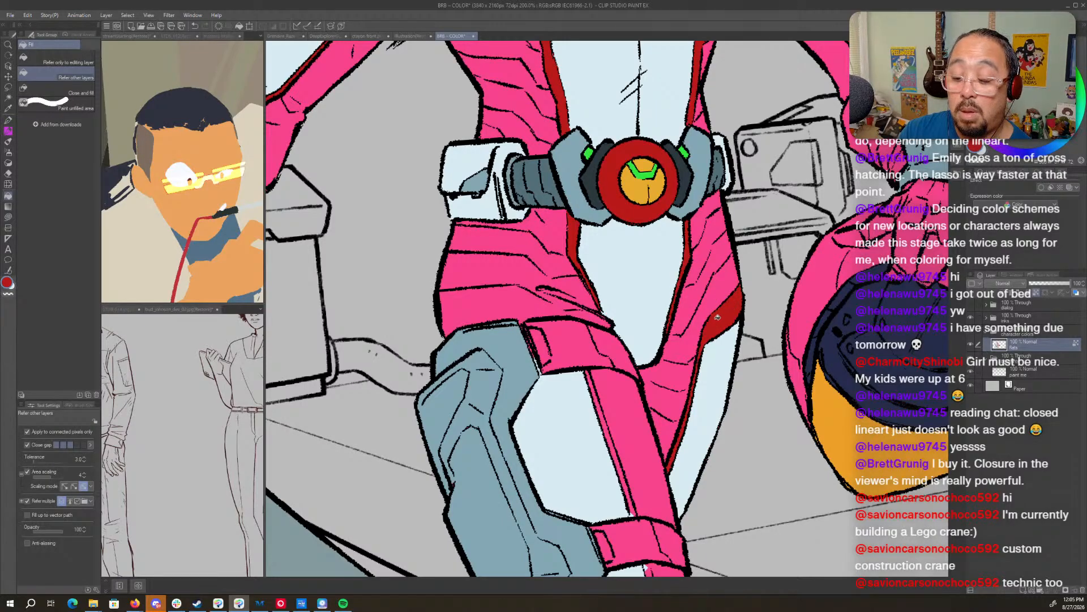
- Color the thin trim stripes beside the front leg's white thigh and shin panels red
key(p)
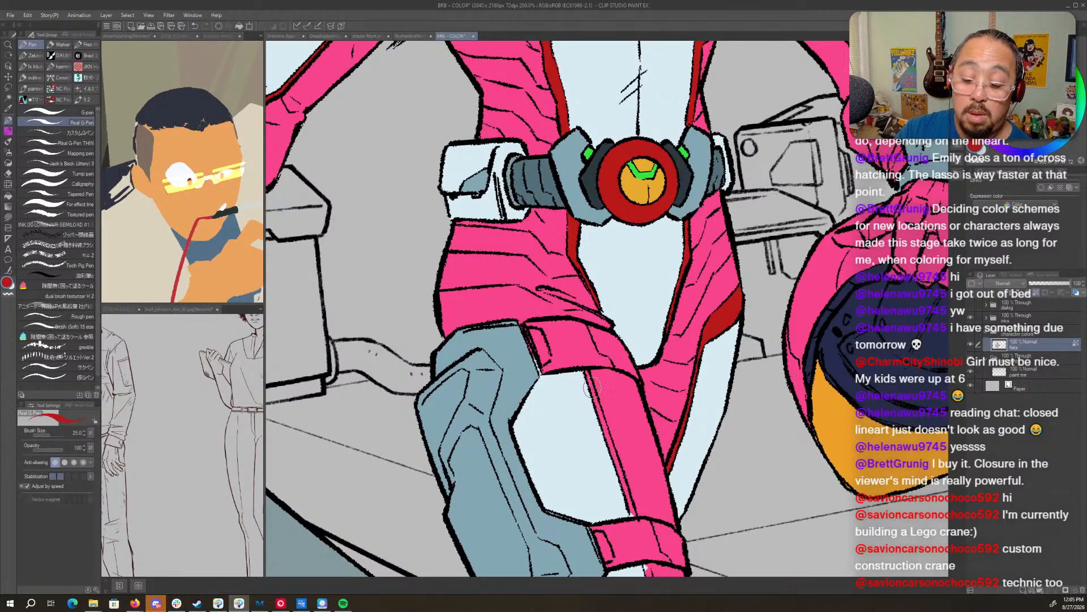
key(g)
click(592, 387)
drag(655, 486, 635, 334)
key(p)
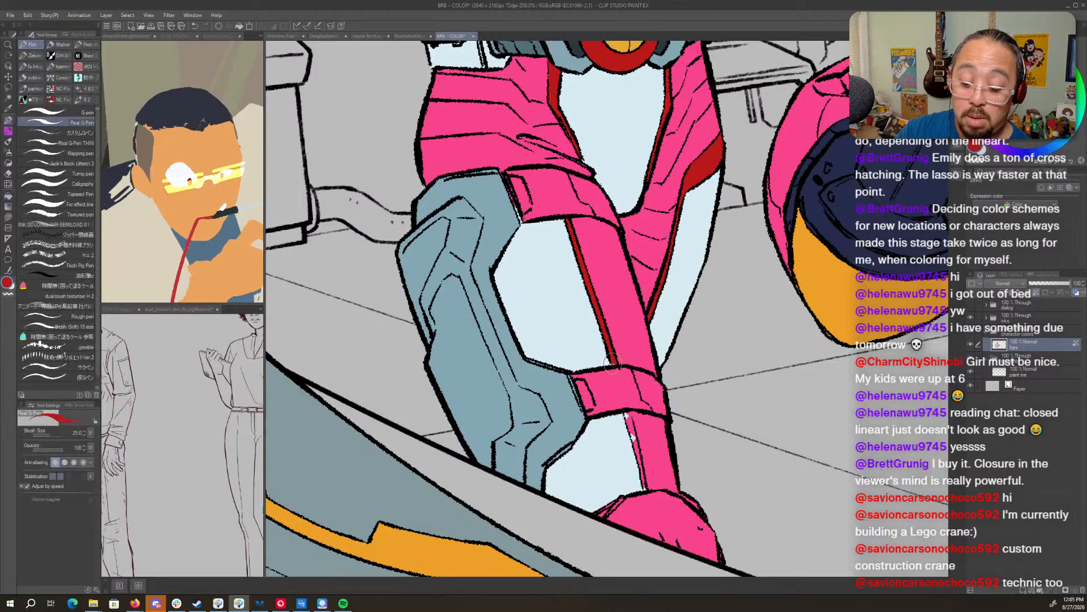
drag(626, 414, 646, 487)
- Fill and paint red trim along the edge of the lower leg visible beneath the sword blade
scroll(645, 487, down, 5)
key(g)
click(626, 308)
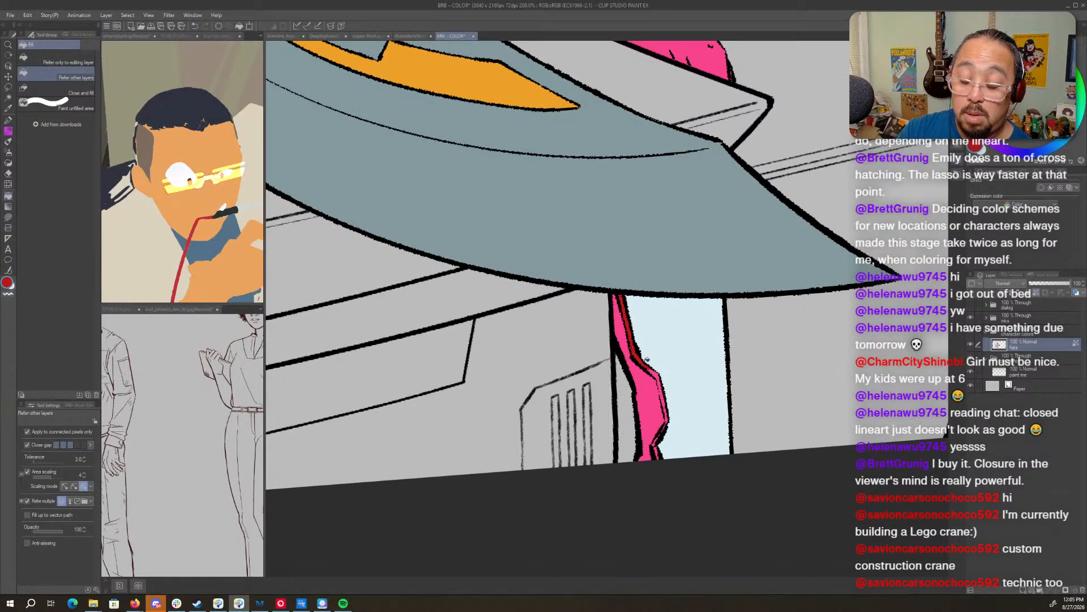
key(p)
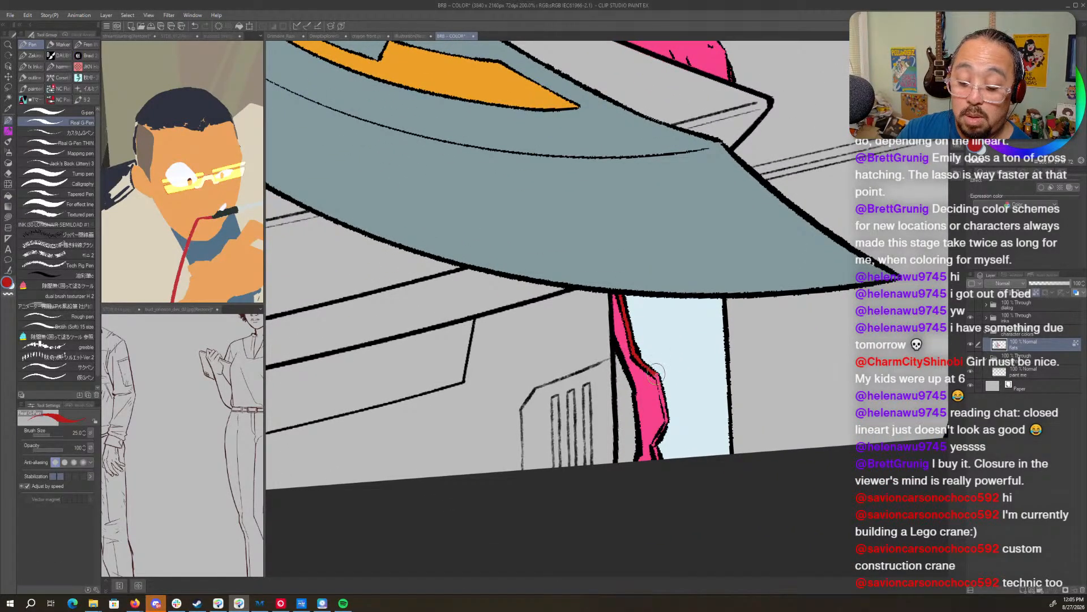
mouse_move(658, 375)
mouse_down()
mouse_move(668, 424)
mouse_move(659, 461)
mouse_up()
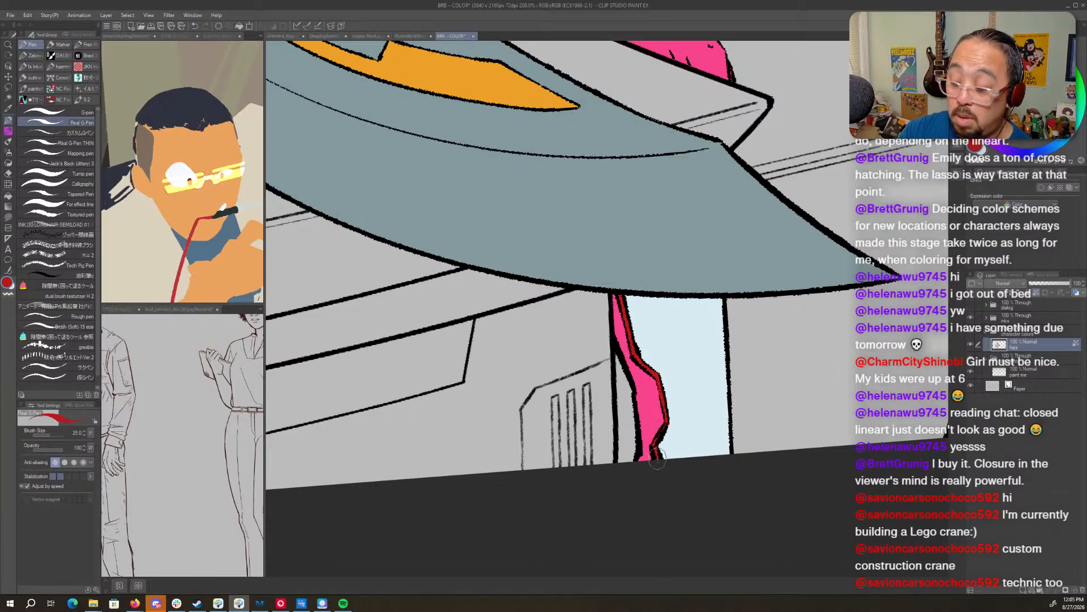
key(x)
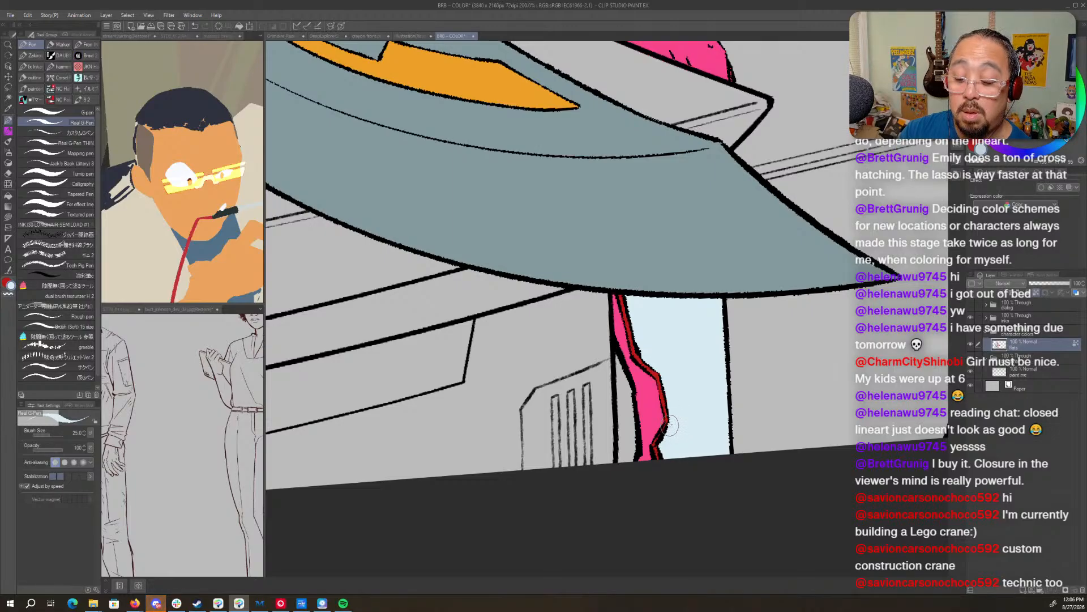
- Review the red trim across the figure's legs, arms and torso for missed areas
scroll(687, 321, up, 10)
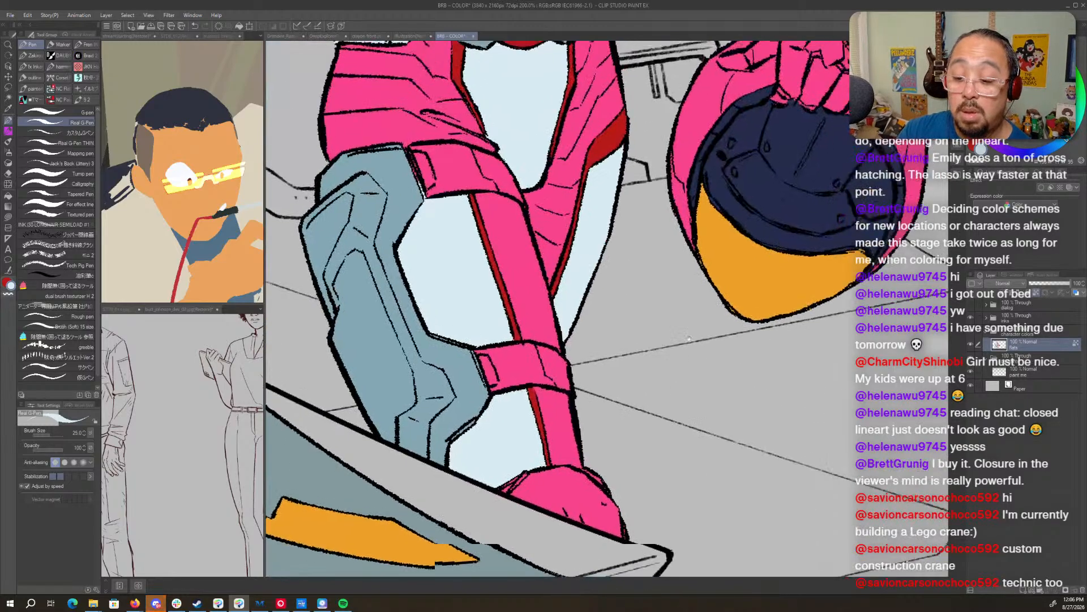
drag(720, 422, 704, 469)
drag(706, 362, 804, 447)
drag(682, 244, 773, 440)
drag(835, 332, 692, 151)
mouse_move(744, 506)
mouse_down()
mouse_move(776, 389)
mouse_move(755, 250)
mouse_move(719, 371)
mouse_move(734, 381)
mouse_up()
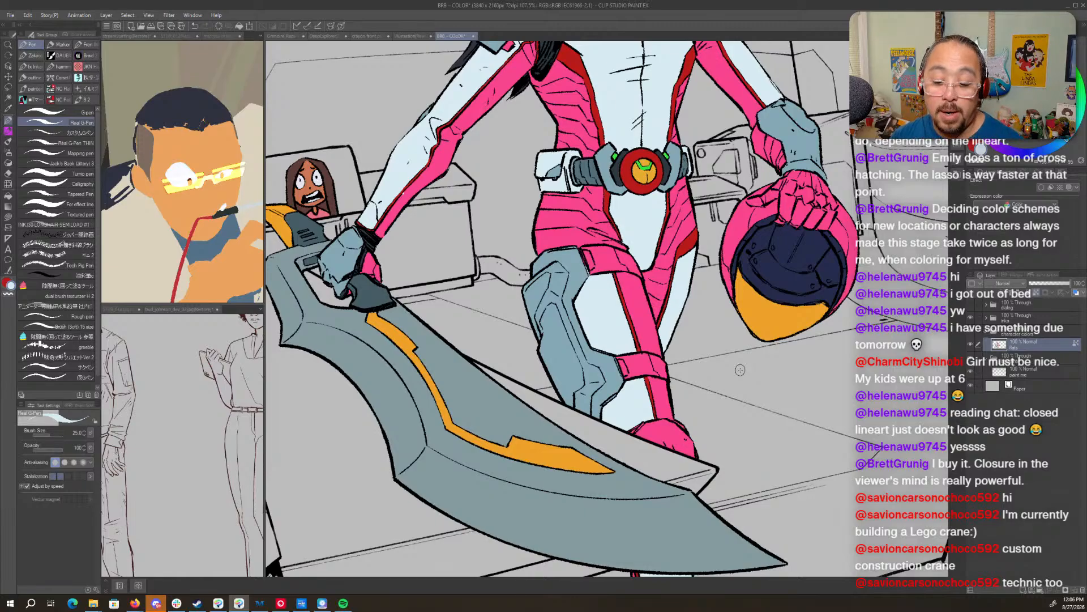
drag(740, 370, 767, 566)
drag(601, 229, 633, 229)
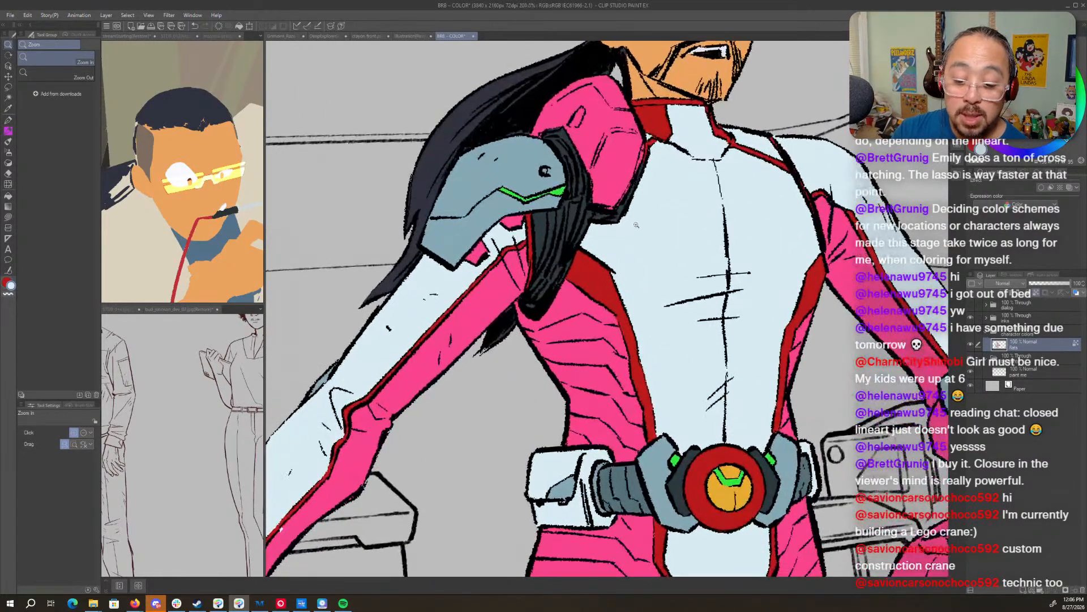
drag(852, 363, 690, 441)
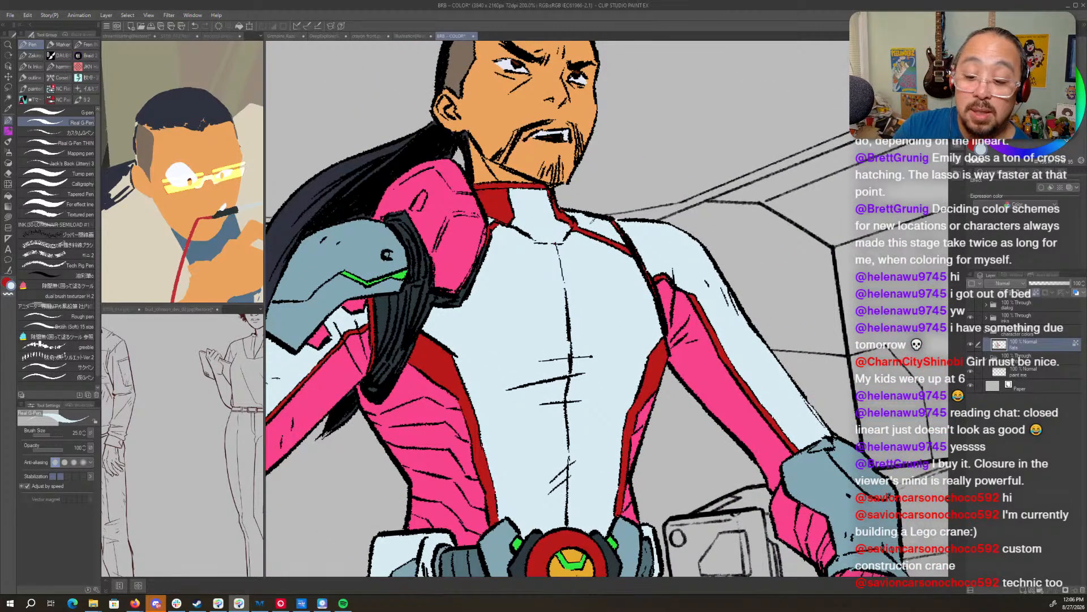
- Fill the pink underside of the sword arm's sleeve with dark slate blue
alt+click(564, 216)
drag(737, 173, 724, 275)
drag(718, 477, 741, 372)
key(g)
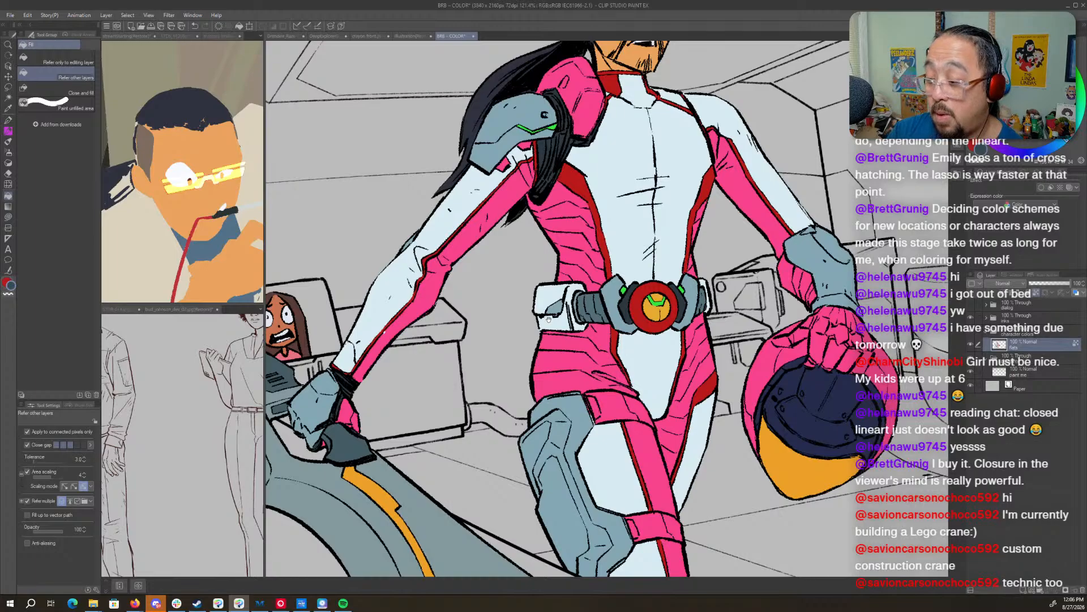
drag(548, 320, 666, 336)
key(g)
key(g)
key(g)
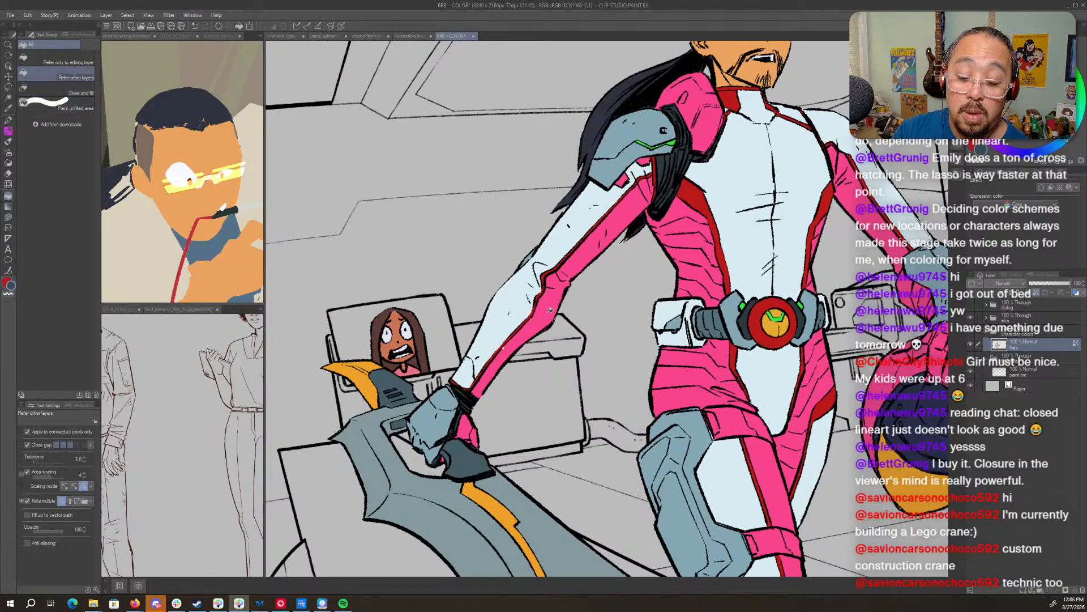
click(550, 308)
click(619, 225)
drag(593, 303, 615, 303)
- Touch up the leftover gaps in the sword arm's dark slate sleeve down to the wrist with Close and fill
key(g)
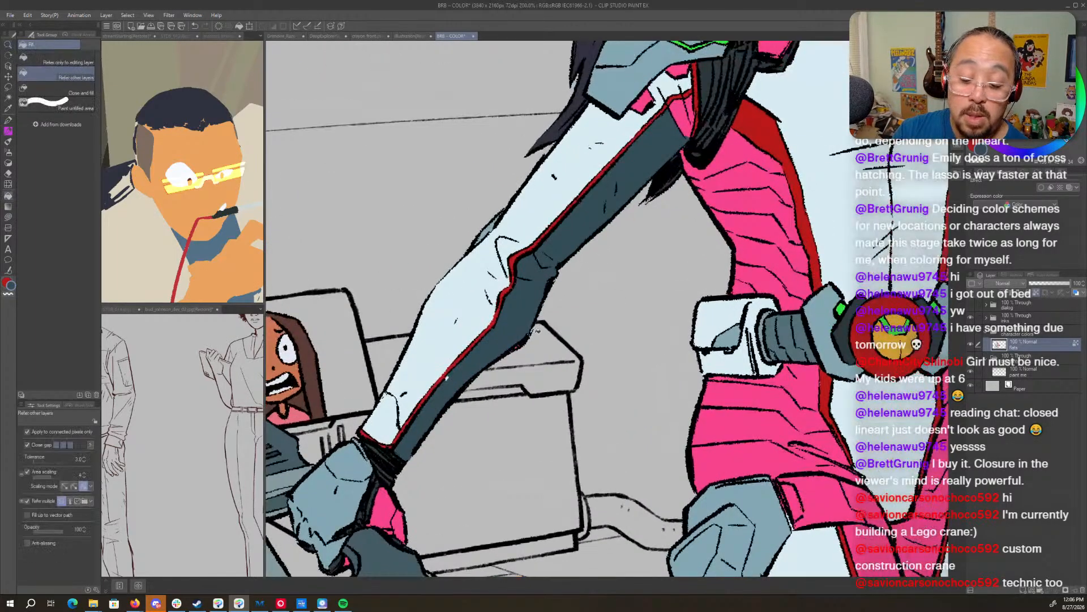
key(g)
key(g)
key(g)
key(g)
key(g)
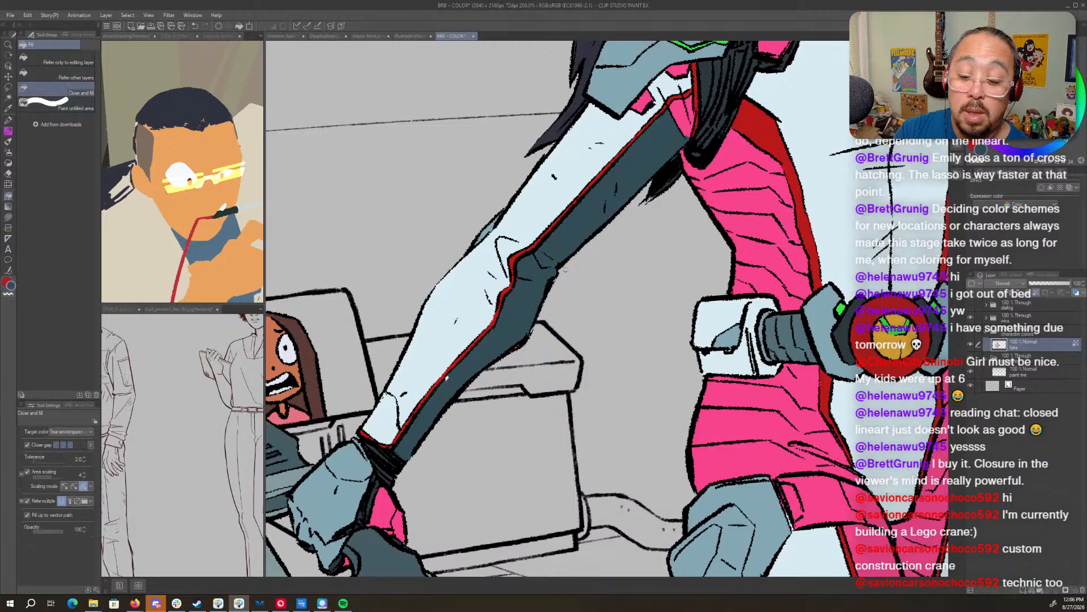
drag(513, 283, 535, 331)
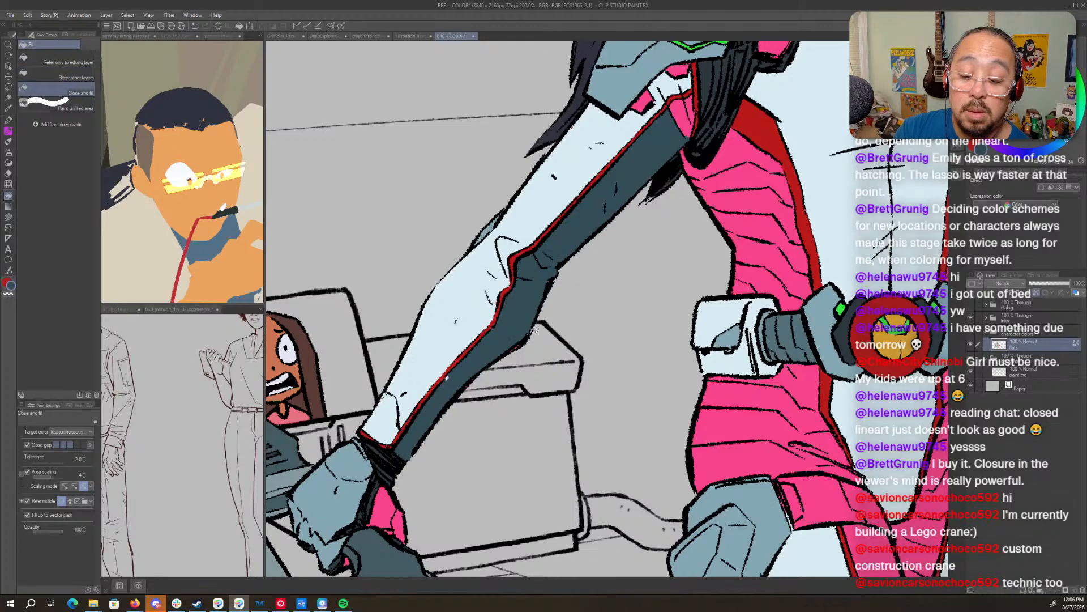
mouse_move(561, 258)
mouse_down()
mouse_move(501, 374)
mouse_move(663, 292)
mouse_up()
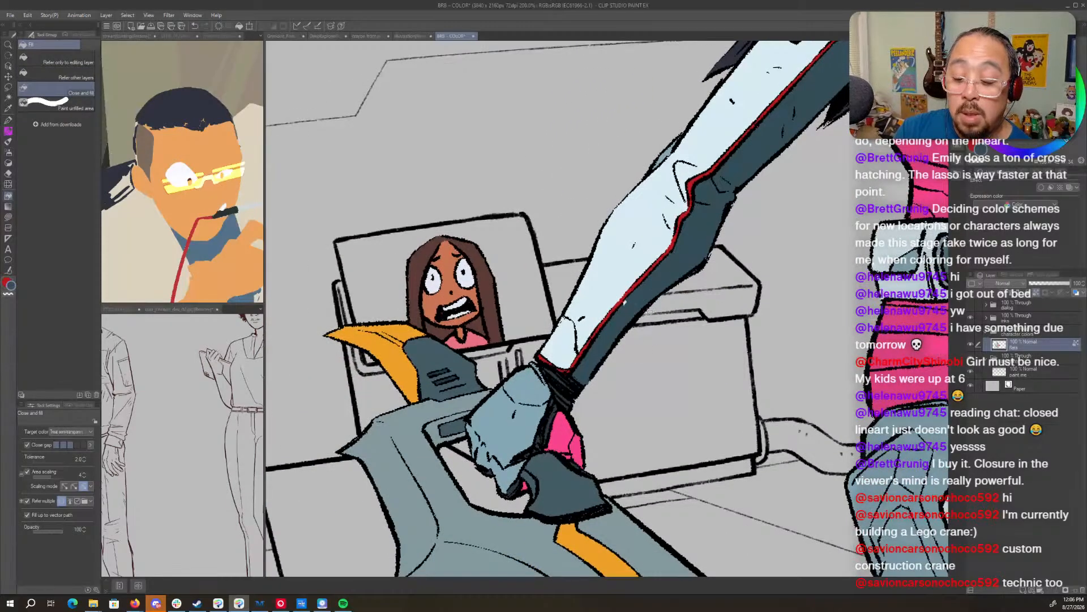
key(p)
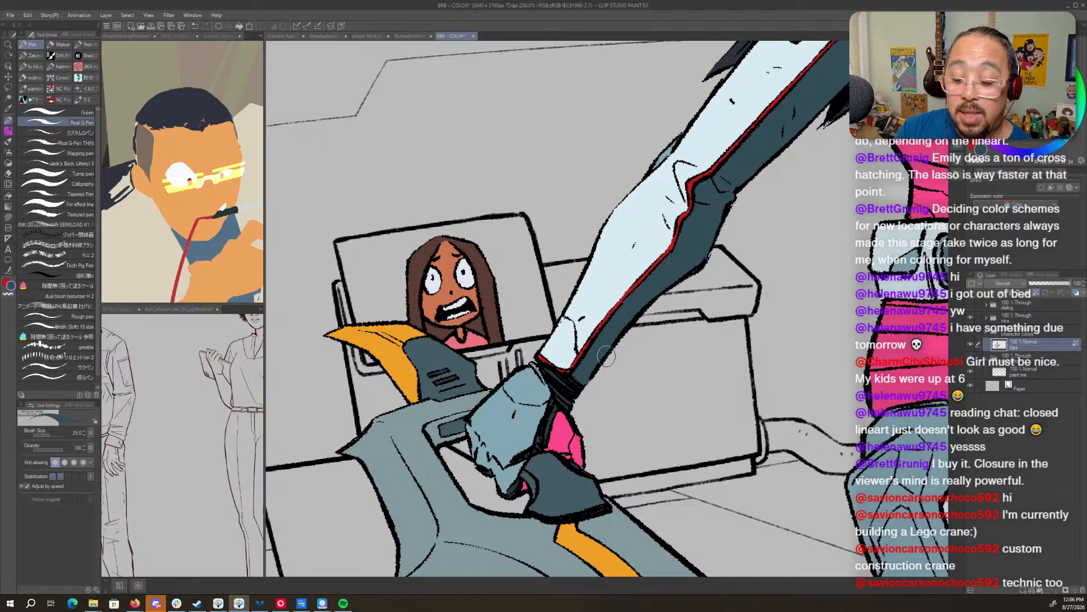
- Fill the remaining pink patch below the shoulder and the adjacent torso side panel with dark slate blue
mouse_move(734, 238)
mouse_down()
mouse_move(595, 458)
mouse_move(600, 449)
mouse_move(520, 480)
mouse_up()
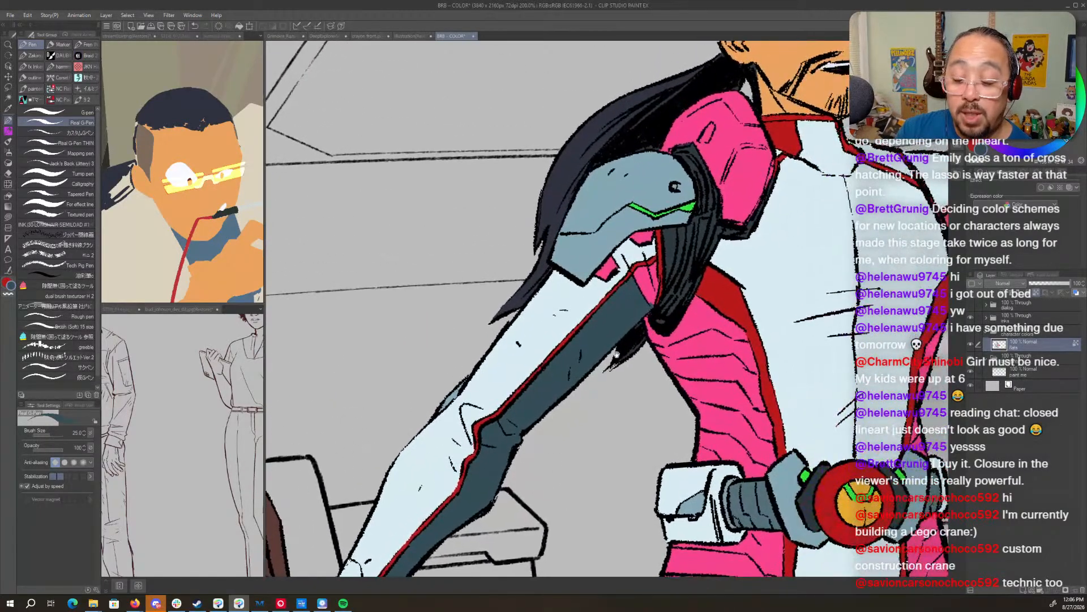
key(g)
click(649, 287)
mouse_move(671, 346)
mouse_down()
mouse_move(705, 320)
mouse_move(688, 344)
mouse_move(729, 439)
mouse_move(707, 454)
mouse_up()
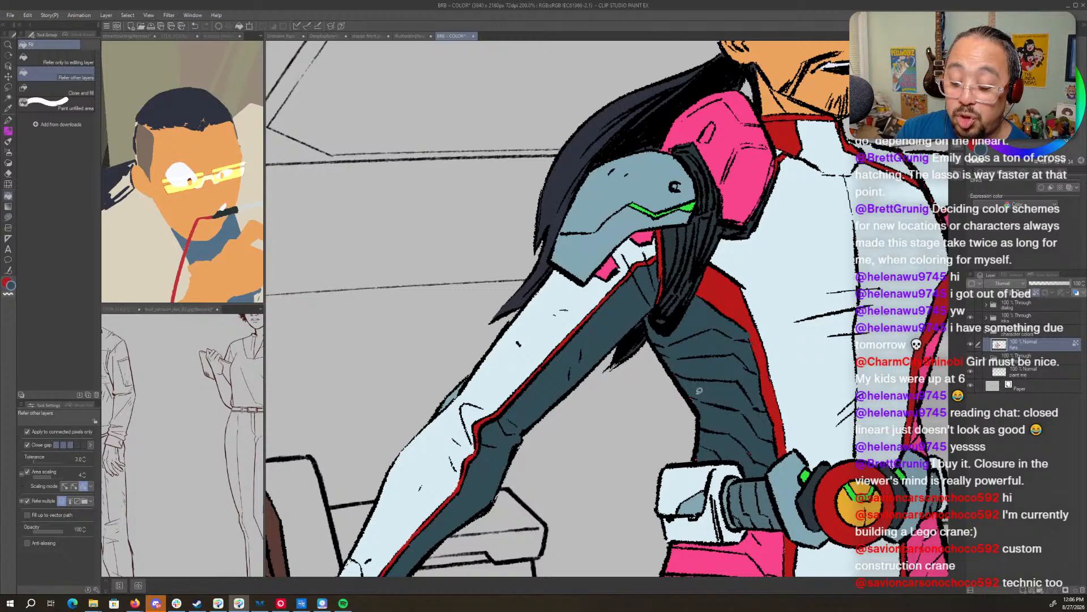
- Cover the leftover gaps in the dark slate torso side panel on the sword-arm side with Close and fill
key(g)
drag(701, 390, 673, 361)
mouse_move(715, 457)
mouse_down()
mouse_move(755, 453)
mouse_move(763, 465)
mouse_move(771, 430)
mouse_up()
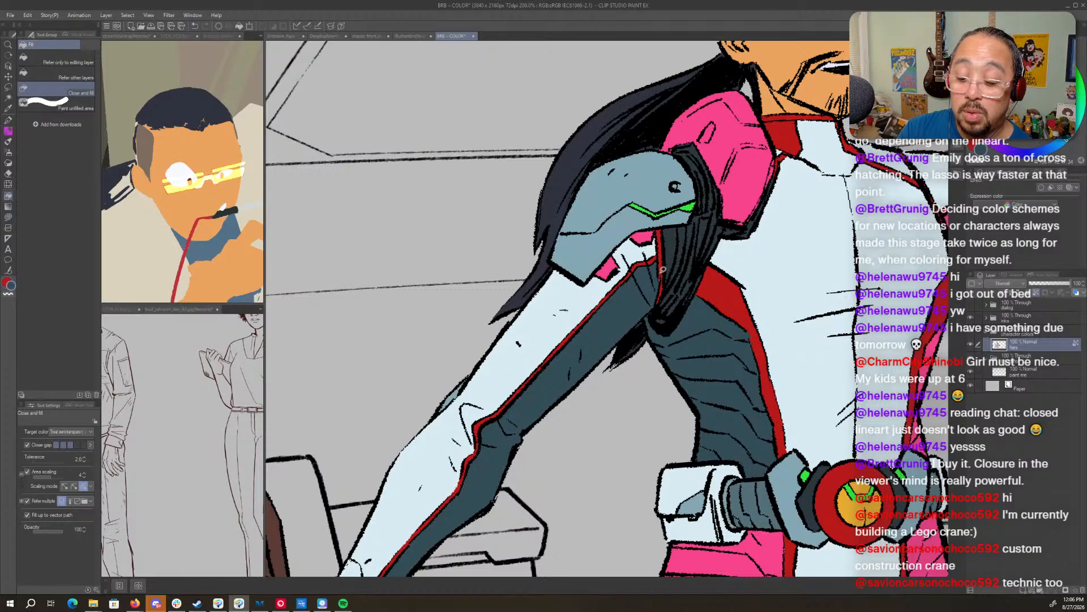
- Fill the pink hip and upper thigh sections below the belt pouch with dark slate blue
drag(767, 569, 731, 342)
key(g)
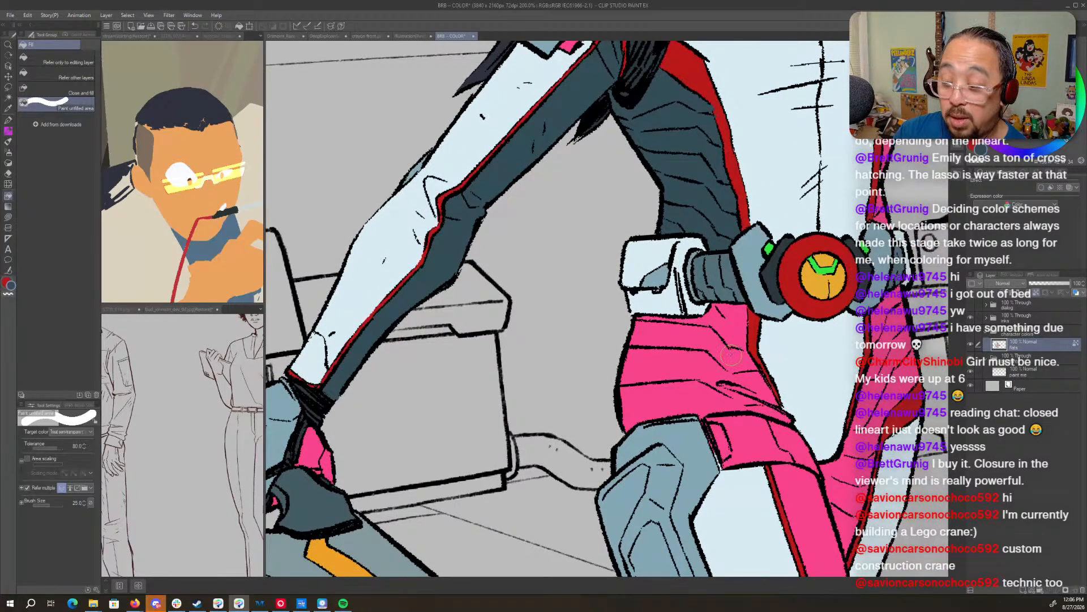
key(g)
click(734, 346)
click(735, 327)
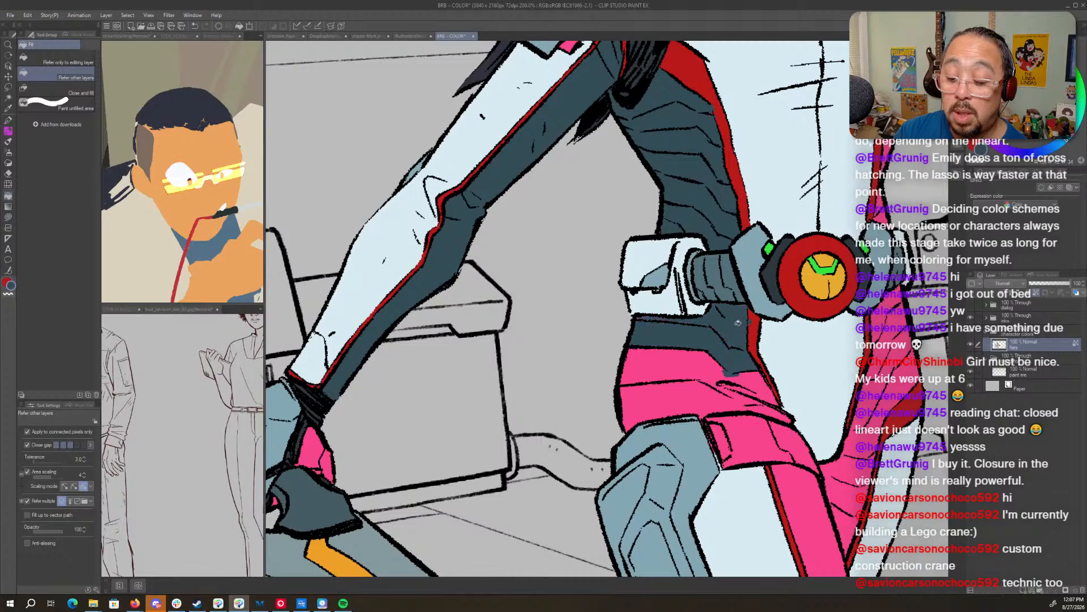
click(728, 363)
click(703, 396)
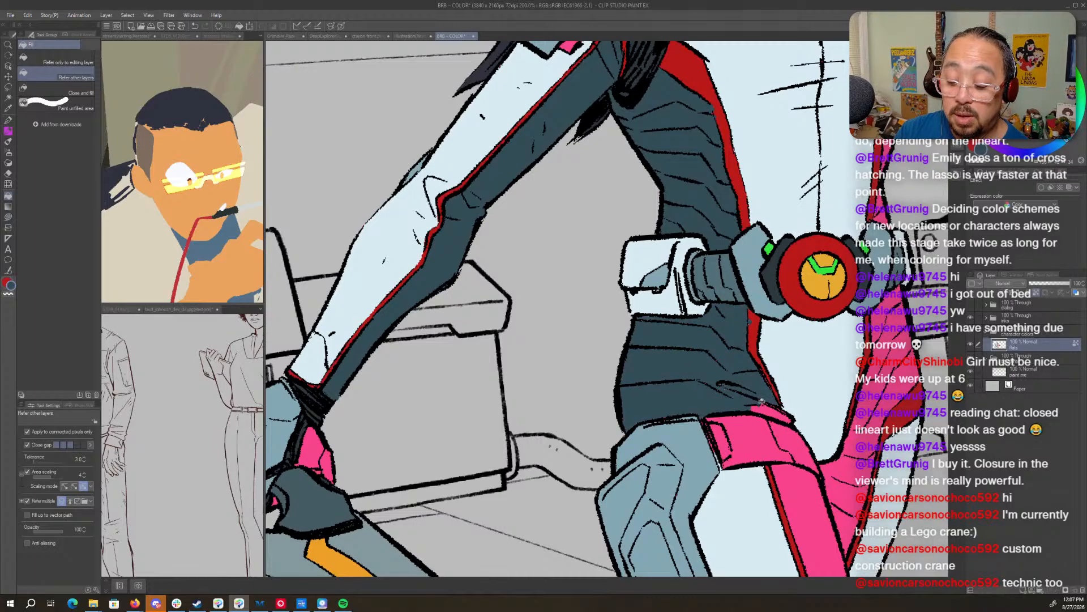
- Cover the remaining pink slivers along the front thigh's folds and edges with Close and fill
key(g)
mouse_move(635, 315)
mouse_down()
mouse_move(646, 350)
mouse_move(719, 357)
mouse_move(667, 334)
mouse_up()
mouse_move(734, 349)
mouse_down()
mouse_move(689, 377)
mouse_move(724, 329)
mouse_move(747, 392)
mouse_move(790, 418)
mouse_move(778, 381)
mouse_up()
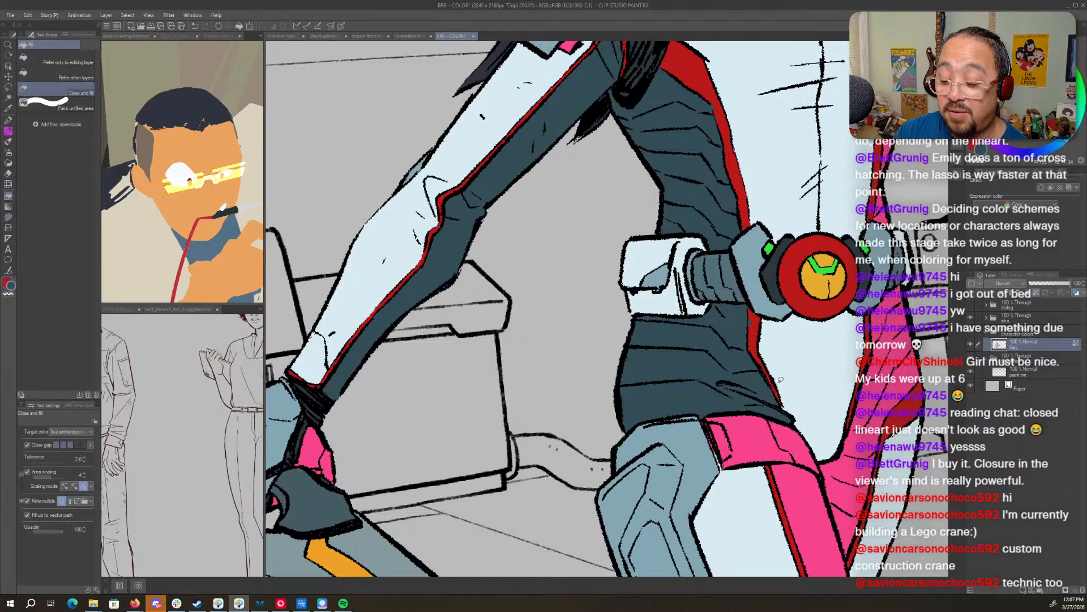
- Fill the rear leg's pink inner thigh and the front leg's stripe between the two pink bands with dark slate blue
key(x)
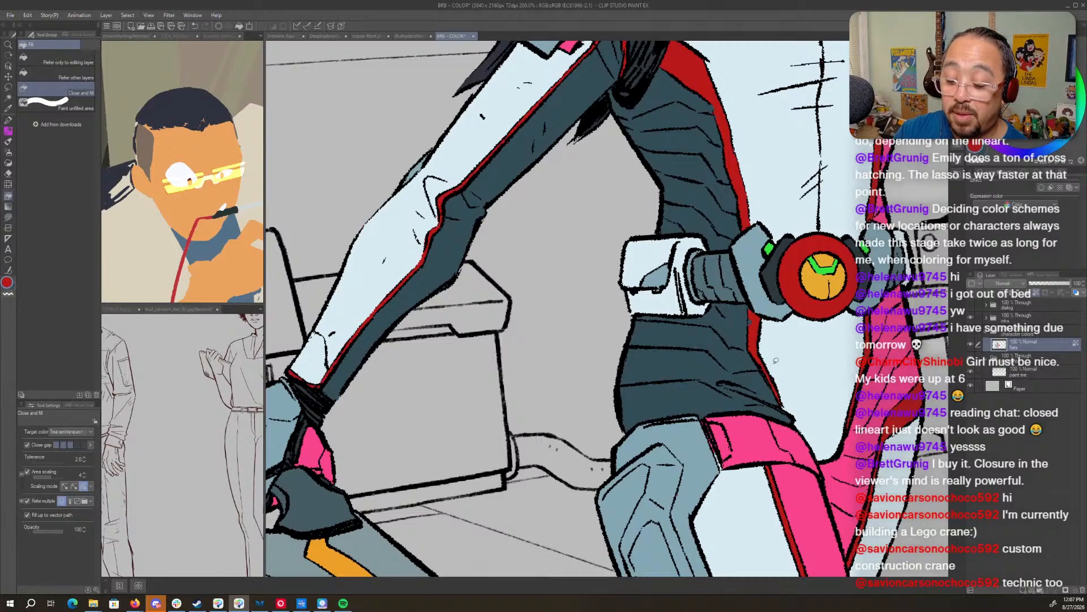
key(p)
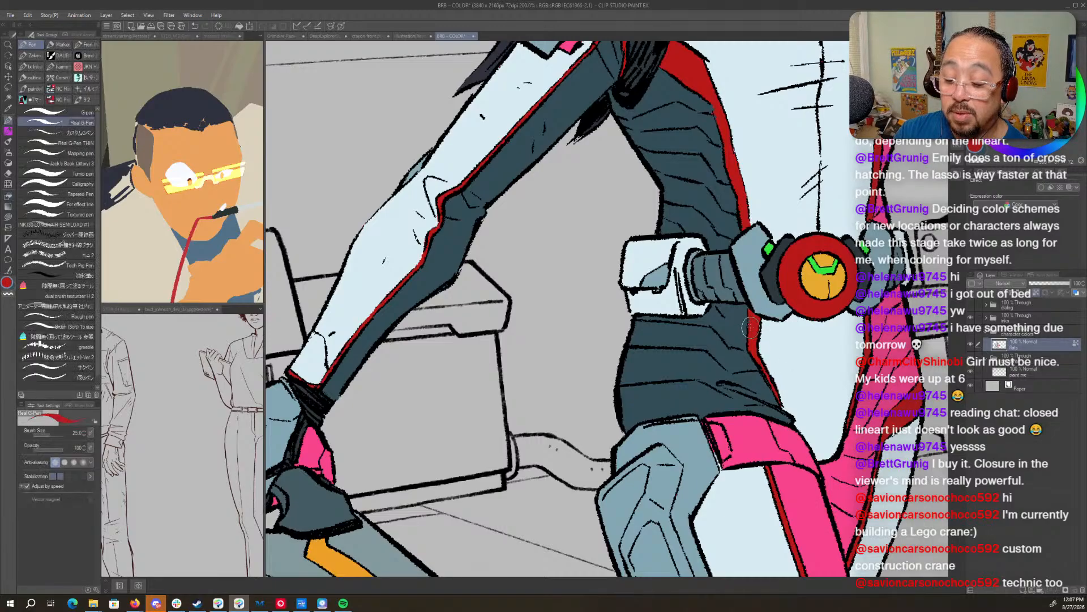
drag(884, 465, 727, 372)
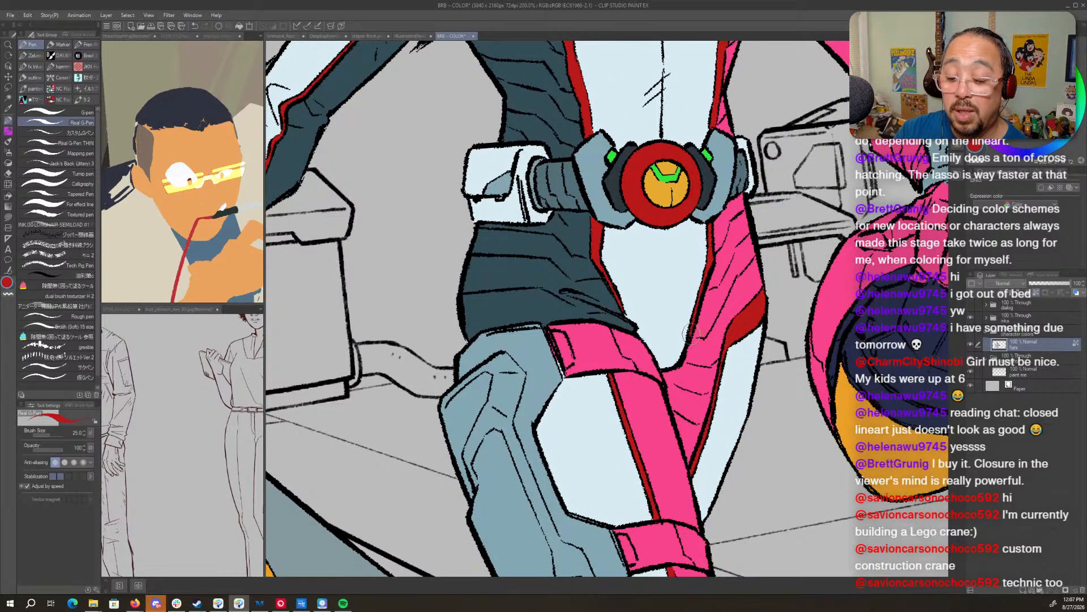
key(x)
key(g)
click(710, 318)
click(697, 396)
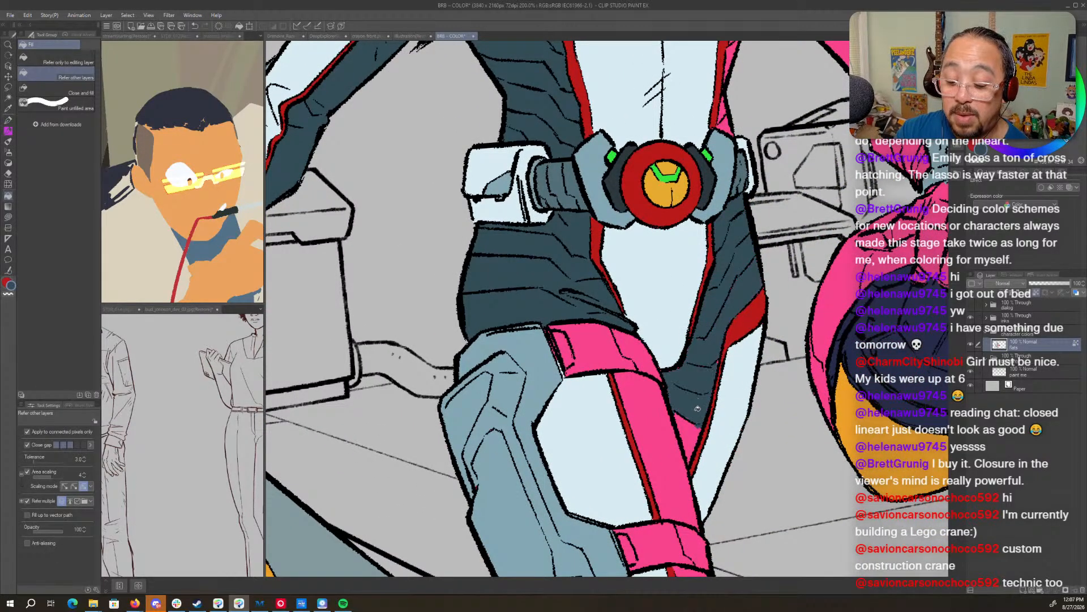
click(682, 439)
click(656, 420)
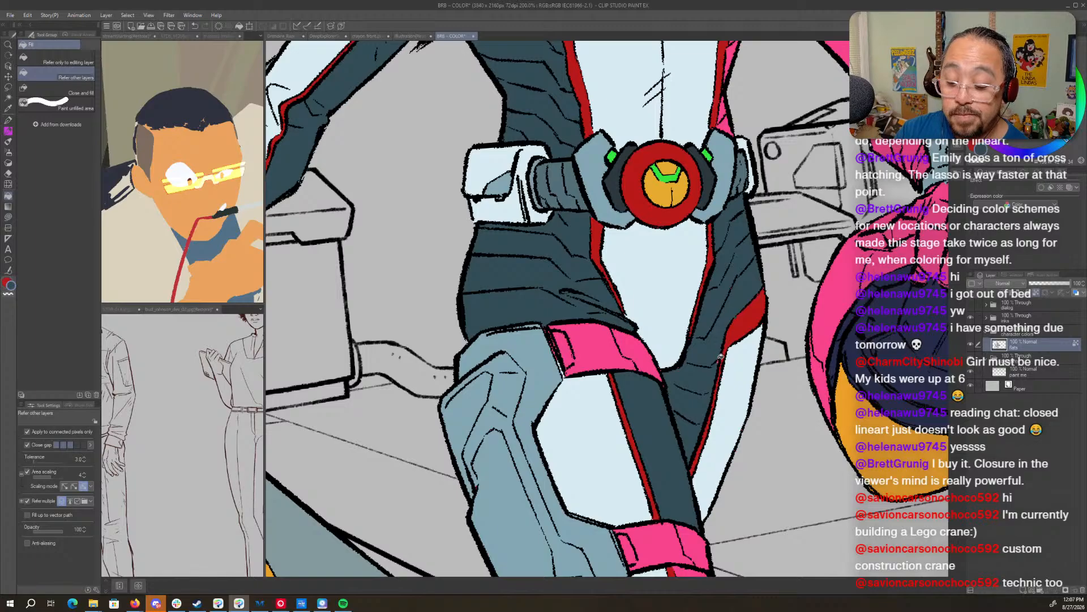
key(period)
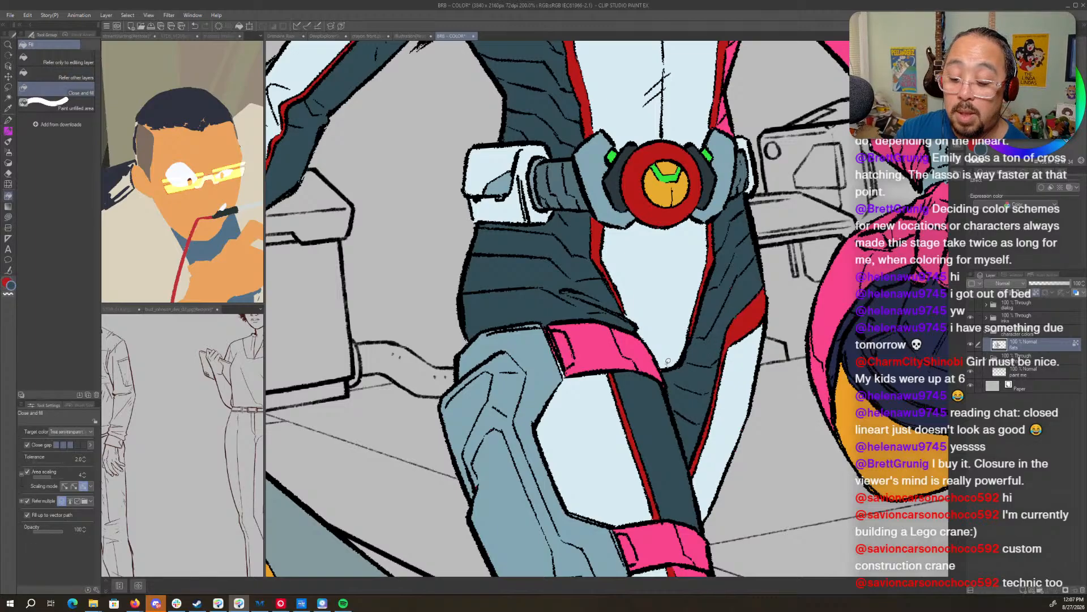
- Hide the line art to check the torso and sword arm flats for gaps, and show it again
drag(664, 387, 641, 466)
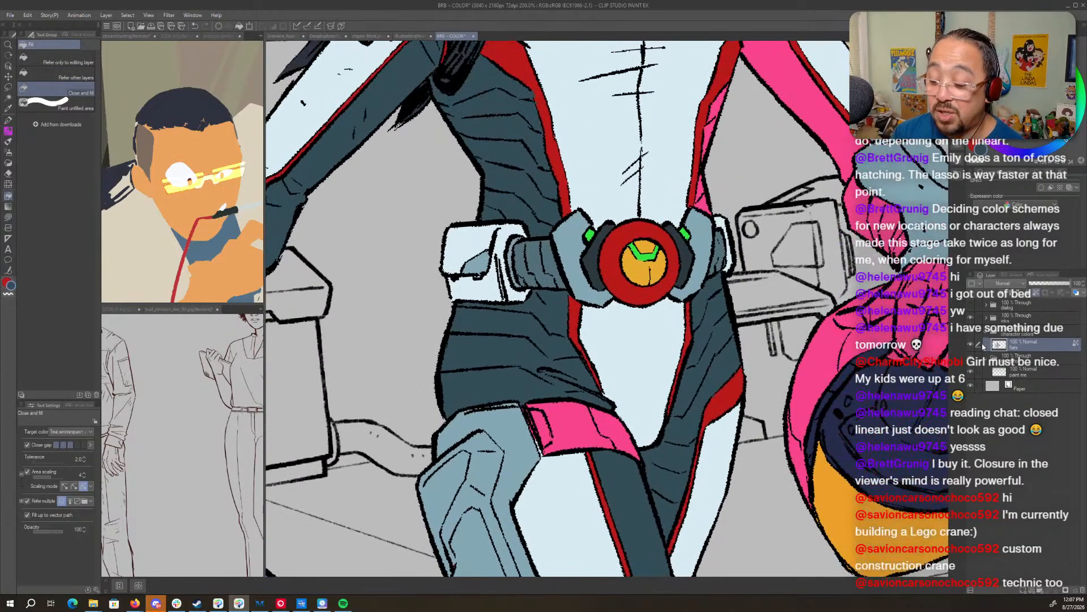
click(972, 319)
drag(432, 79, 559, 277)
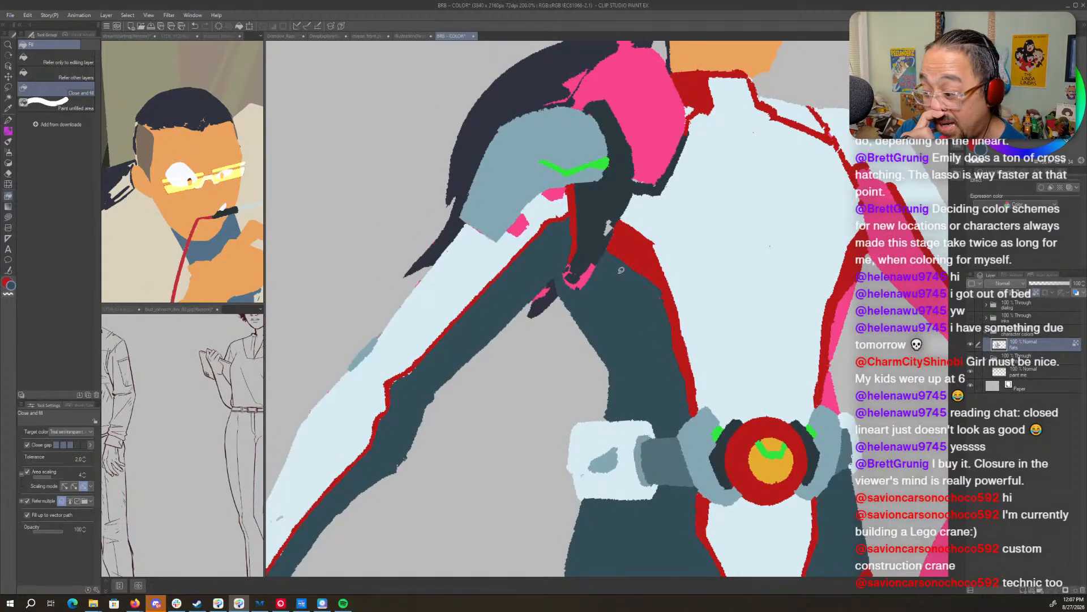
click(972, 318)
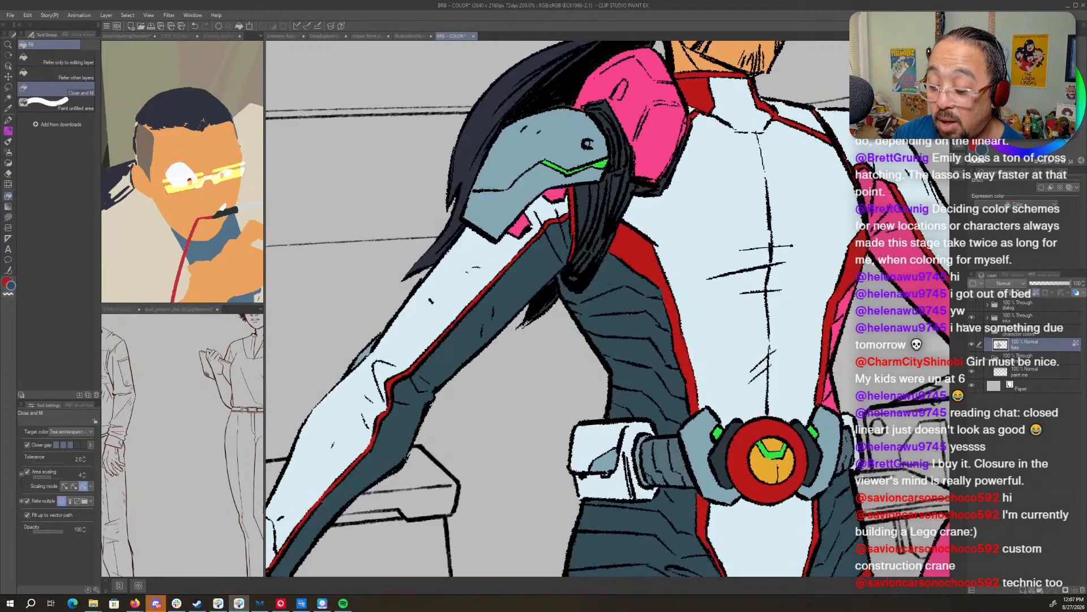
- Fill the narrow pink side panel on the far side of the torso with dark slate blue using Close and fill
drag(842, 460, 690, 455)
drag(618, 383, 672, 394)
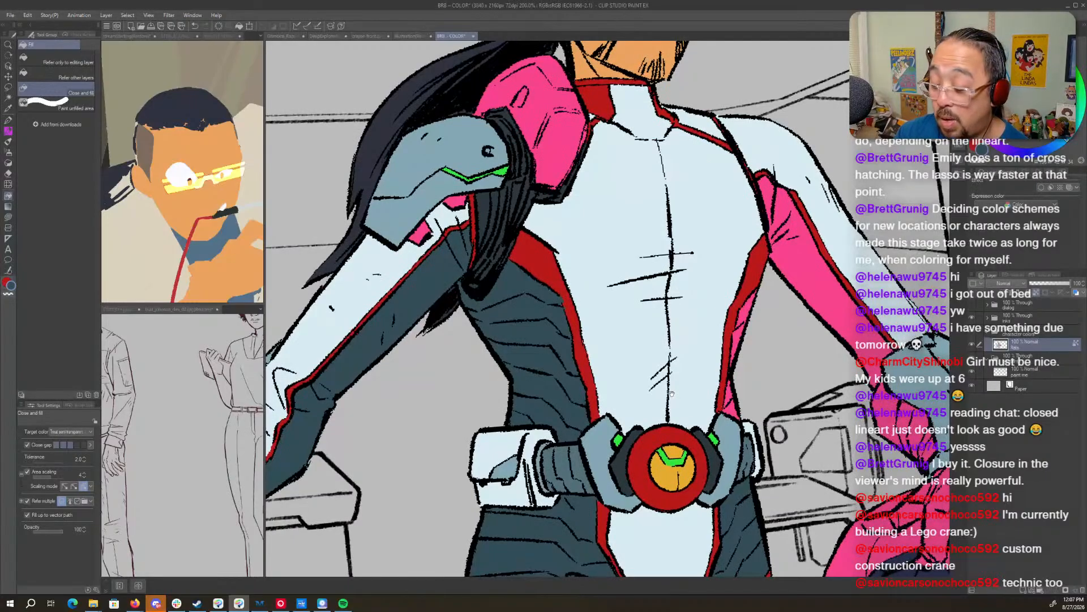
key(period)
key(period)
key(period)
drag(737, 334, 739, 410)
key(period)
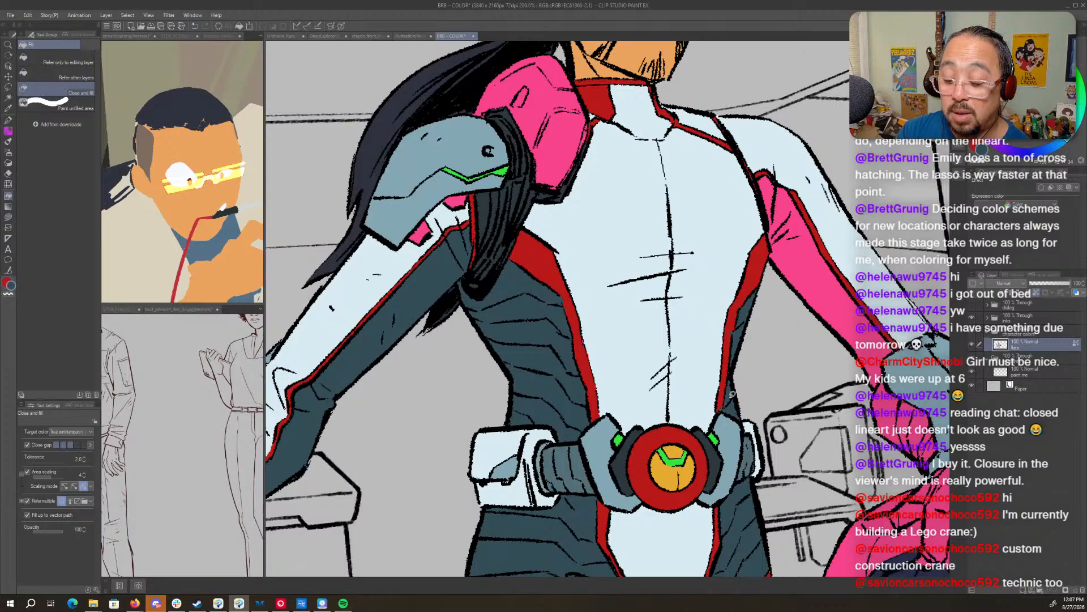
- Fill the pink stripe below the front leg's lower band with dark slate blue
key(p)
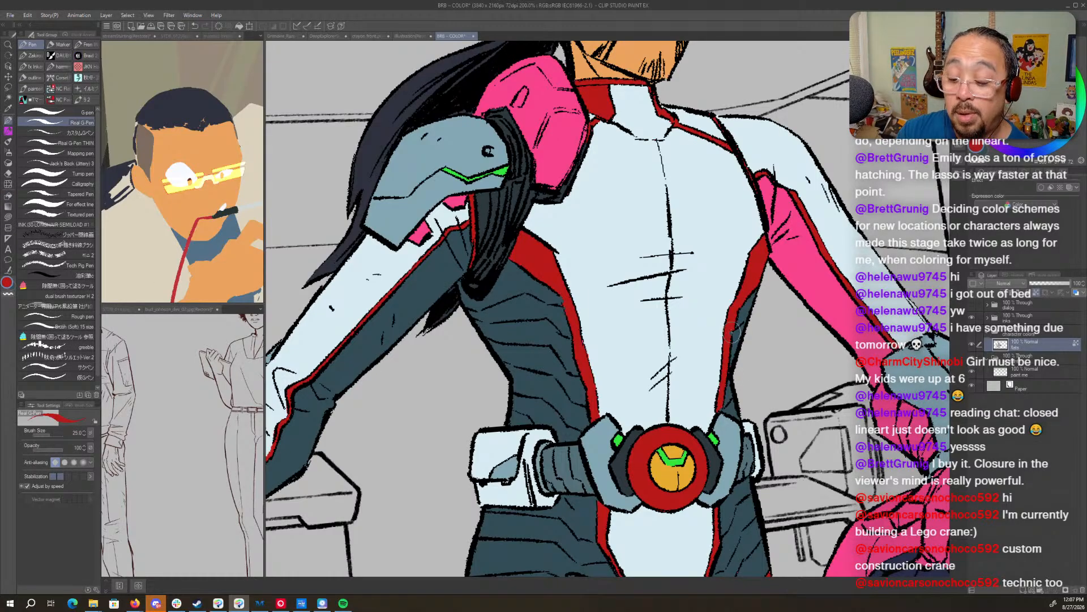
key(x)
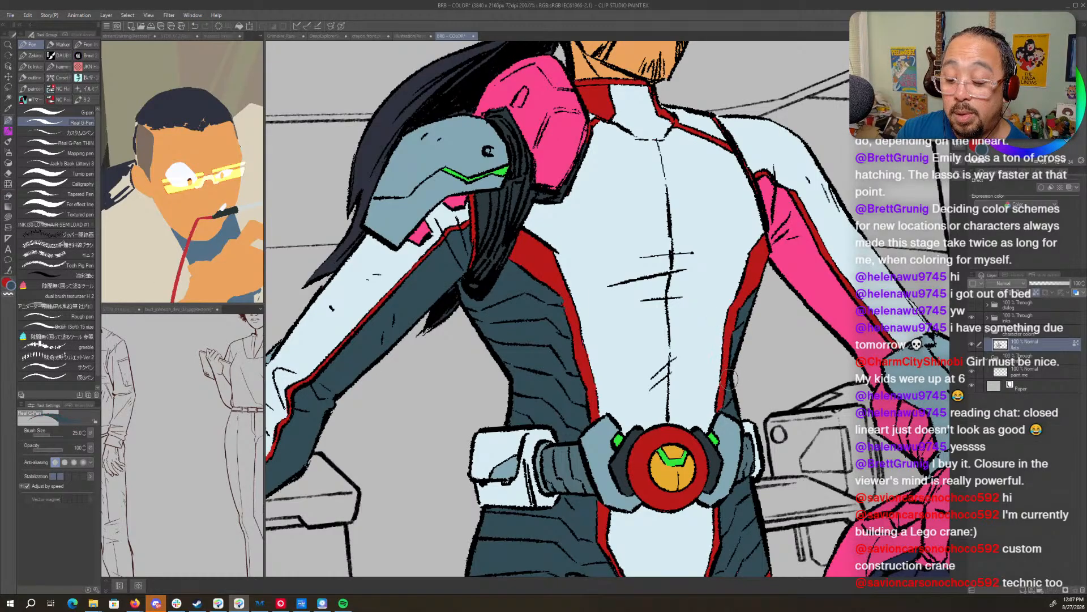
scroll(736, 340, down, 5)
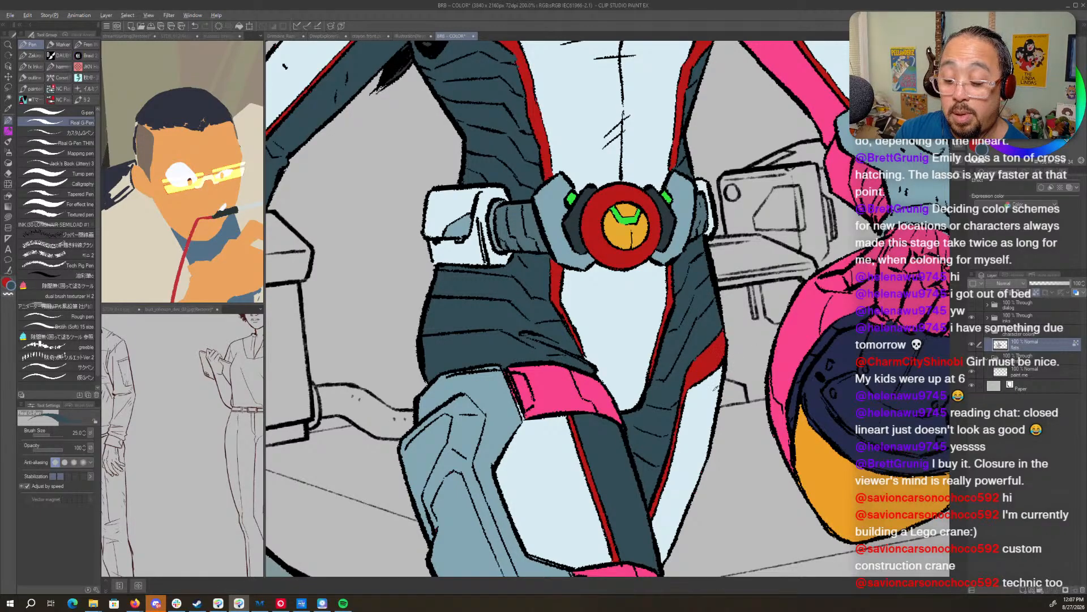
key(x)
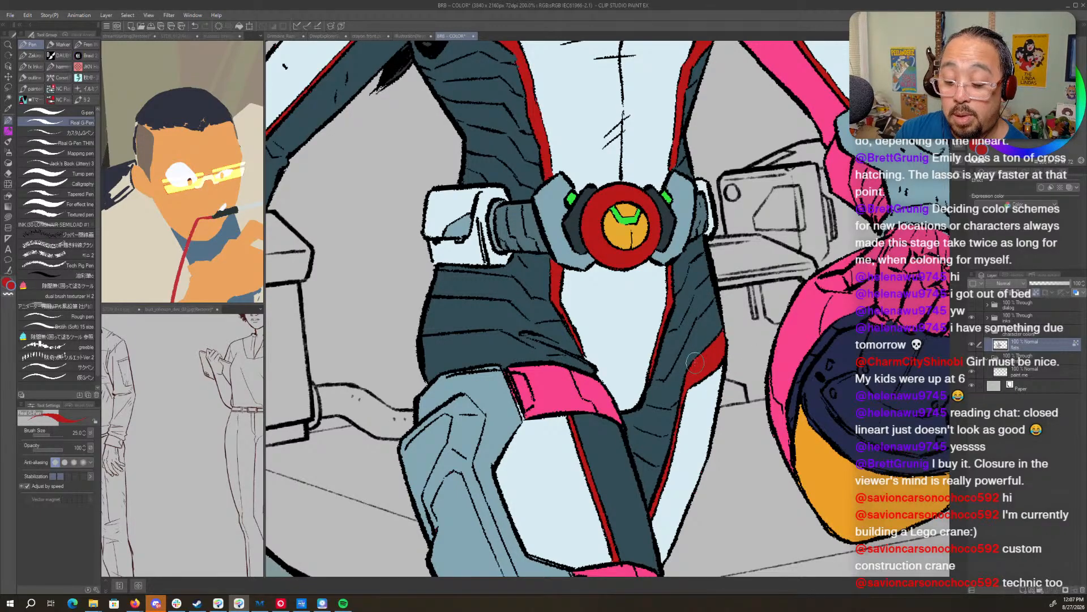
key(g)
drag(728, 332, 758, 294)
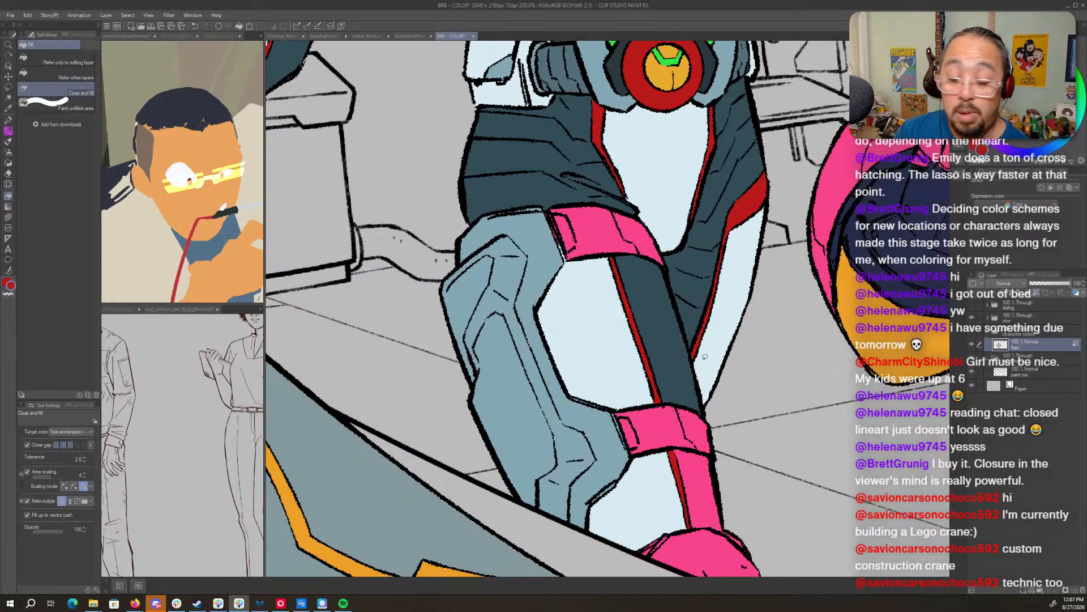
key(period)
key(comma)
key(comma)
click(701, 469)
- Fill the edge strip of the lower leg visible beneath the sword blade with dark slate blue
drag(772, 571, 741, 347)
key(p)
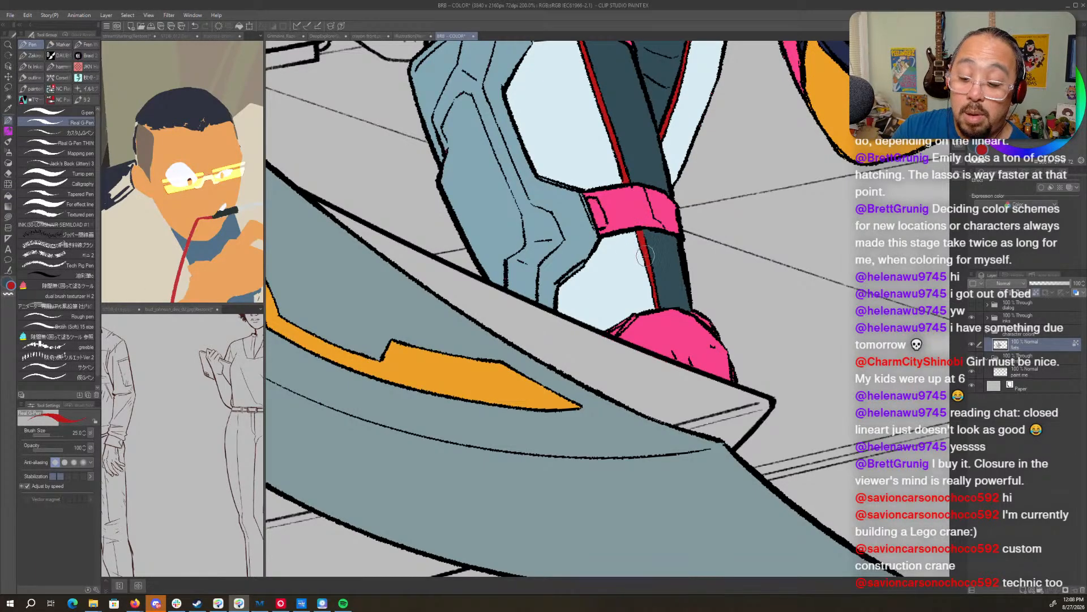
drag(728, 464, 733, 187)
key(g)
click(632, 351)
click(651, 419)
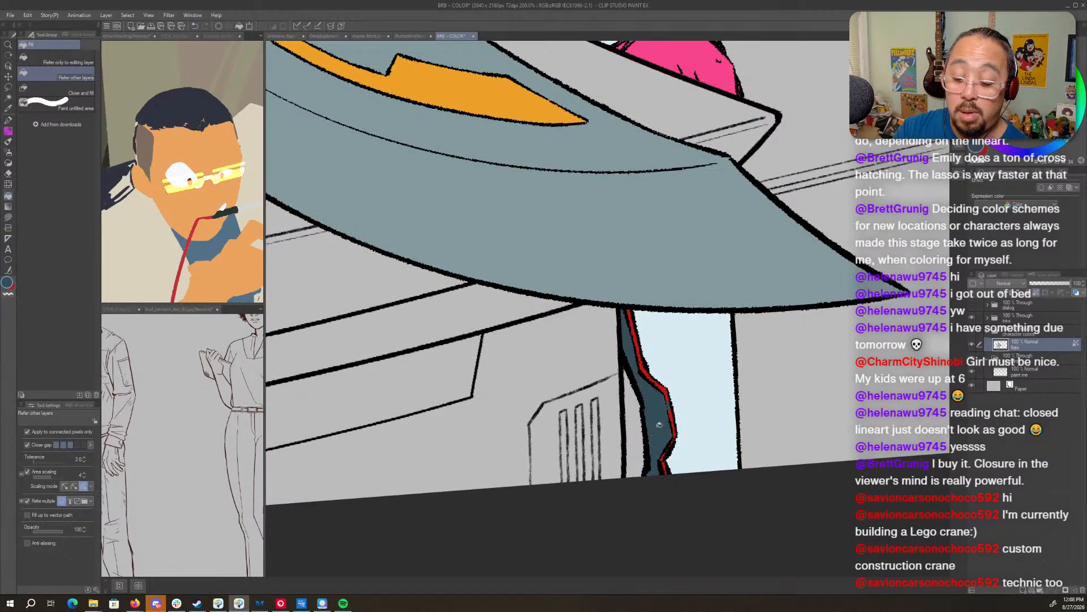
- Touch up the red trim on the lower leg beneath the blade with the Real G-Pen, and sample the suit's pale blue
key(period)
key(x)
key(p)
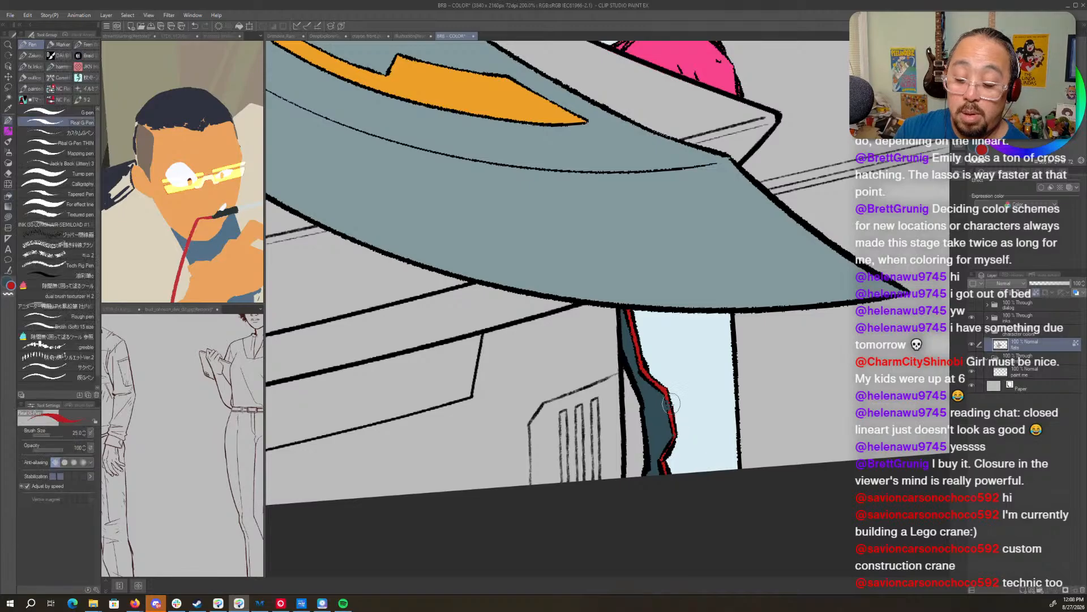
drag(672, 403, 668, 467)
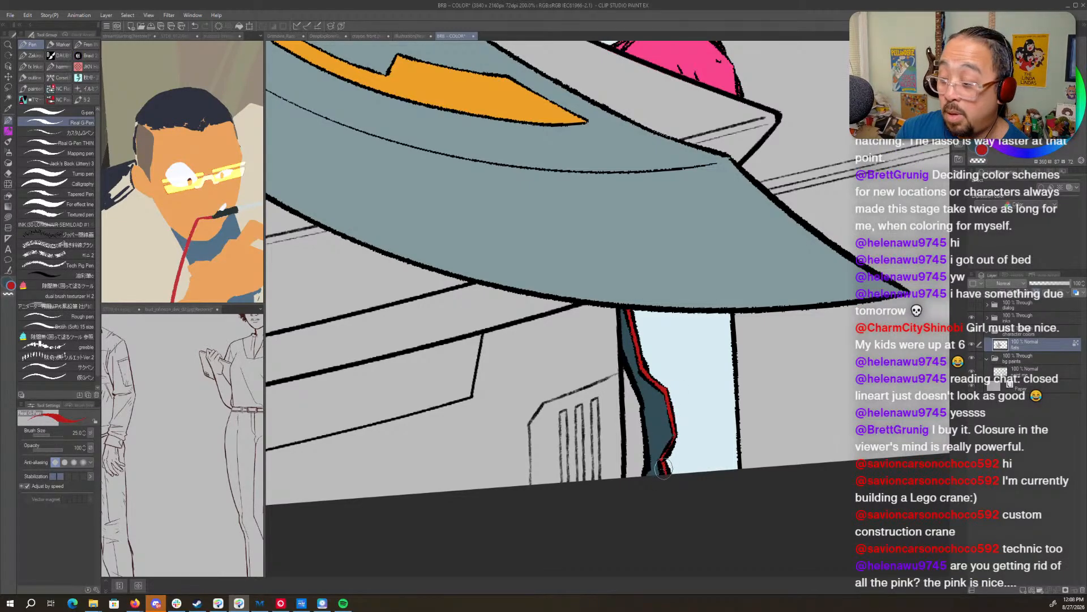
alt+click(714, 395)
drag(706, 424, 666, 436)
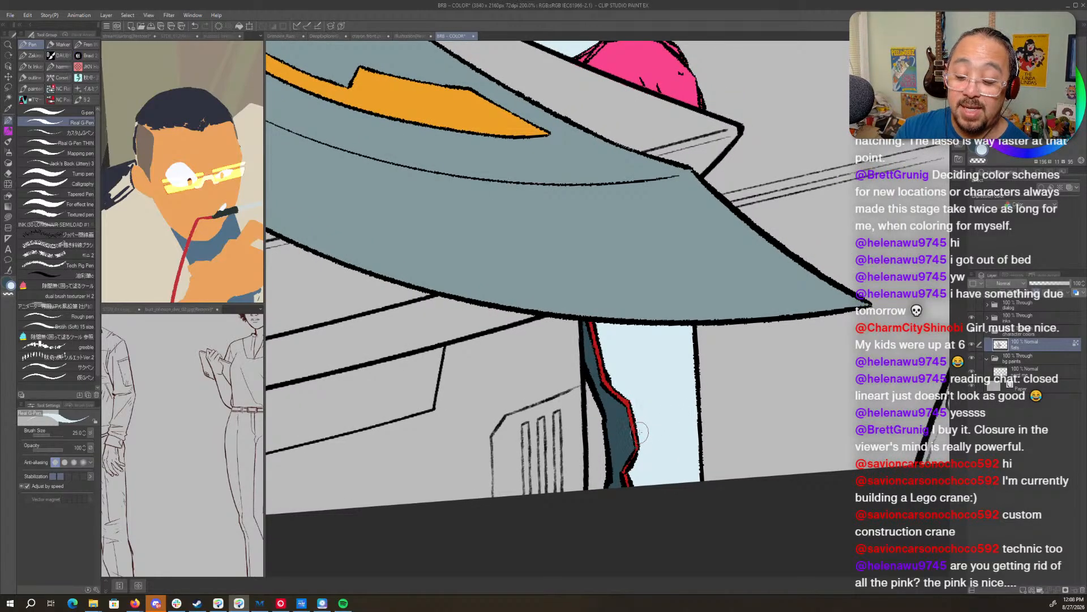
- Fill the pink underside of the helmet-holding arm's sleeve, from armpit to gauntlet, with dark slate blue
scroll(677, 235, up, 5)
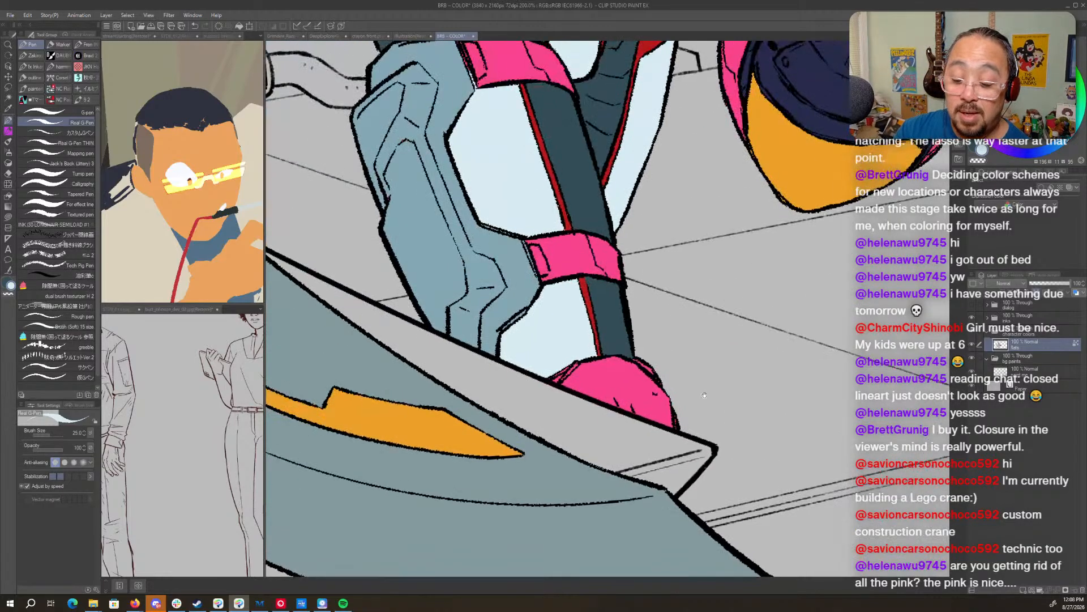
scroll(782, 324, up, 5)
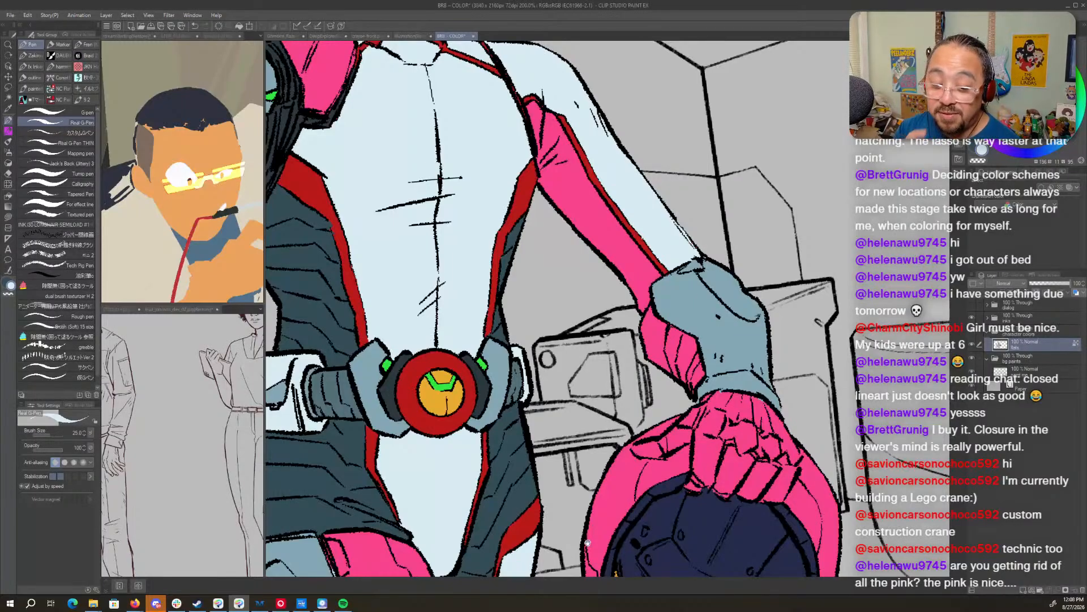
scroll(587, 543, up, 5)
scroll(588, 543, left, 3)
key(g)
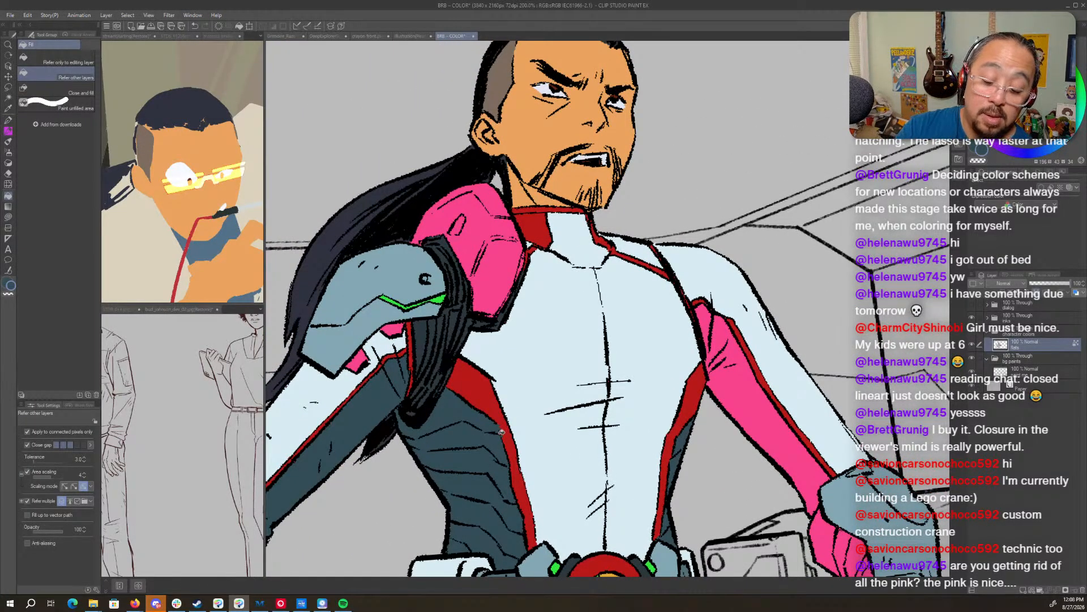
key(p)
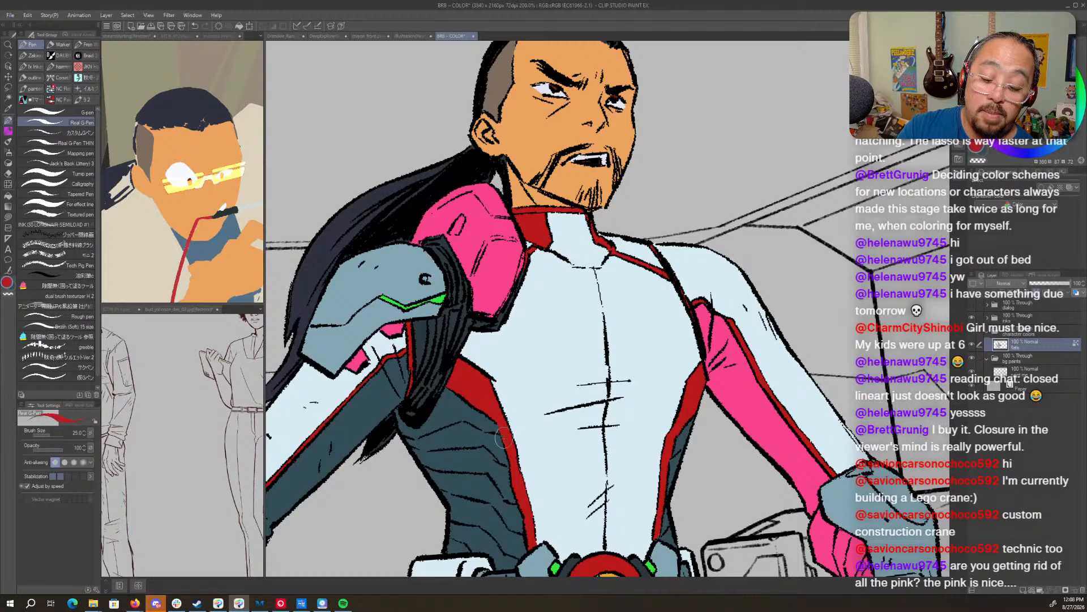
key(r)
drag(504, 430, 720, 289)
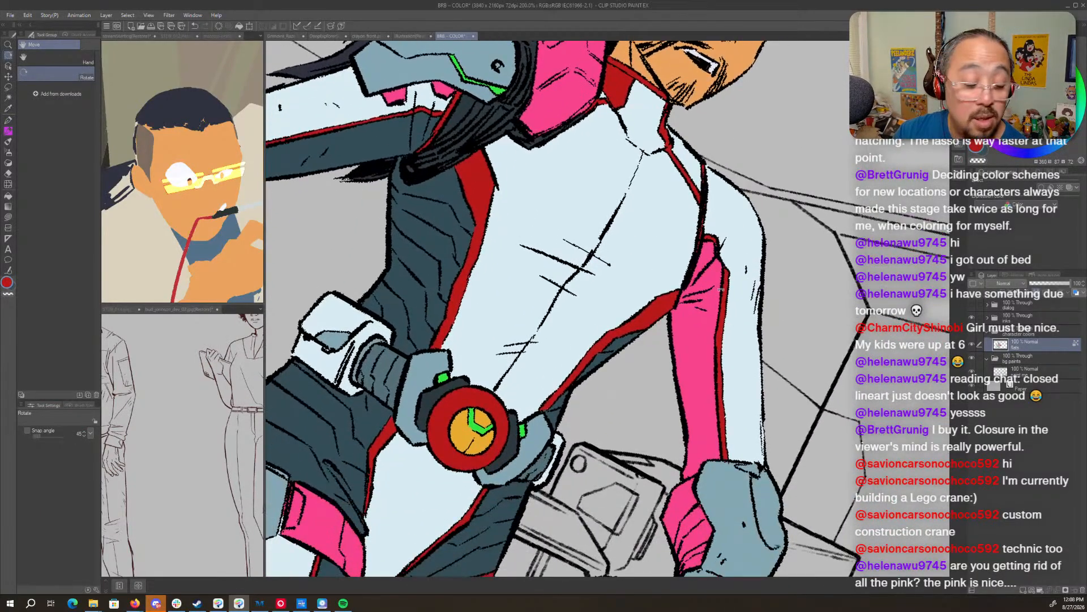
key(x)
key(g)
click(689, 342)
click(708, 275)
click(705, 253)
- Fill the pink forearm section beside the gauntlet with dark slate blue and cover its small gaps with Close and fill
drag(709, 378, 752, 293)
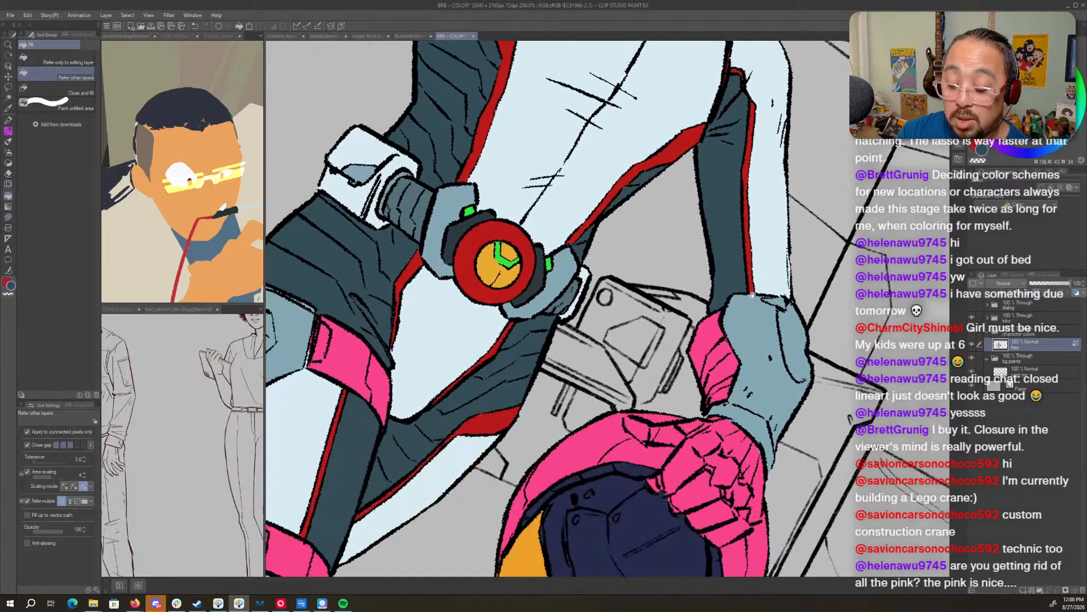
mouse_move(719, 351)
mouse_down()
mouse_move(719, 390)
mouse_move(725, 382)
mouse_move(708, 399)
mouse_move(710, 328)
mouse_up()
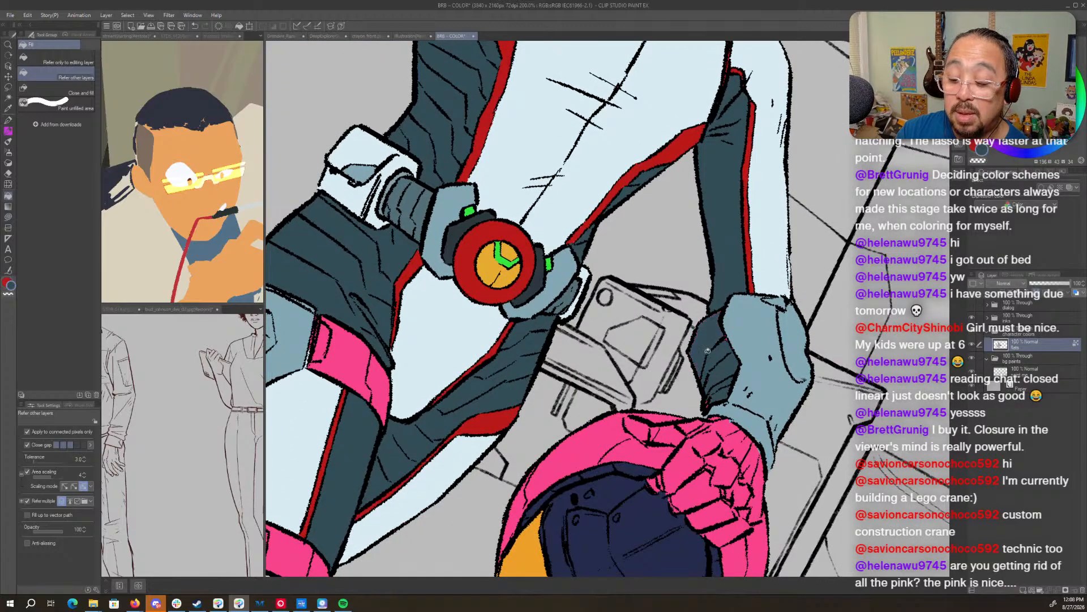
key(g)
drag(715, 399, 730, 331)
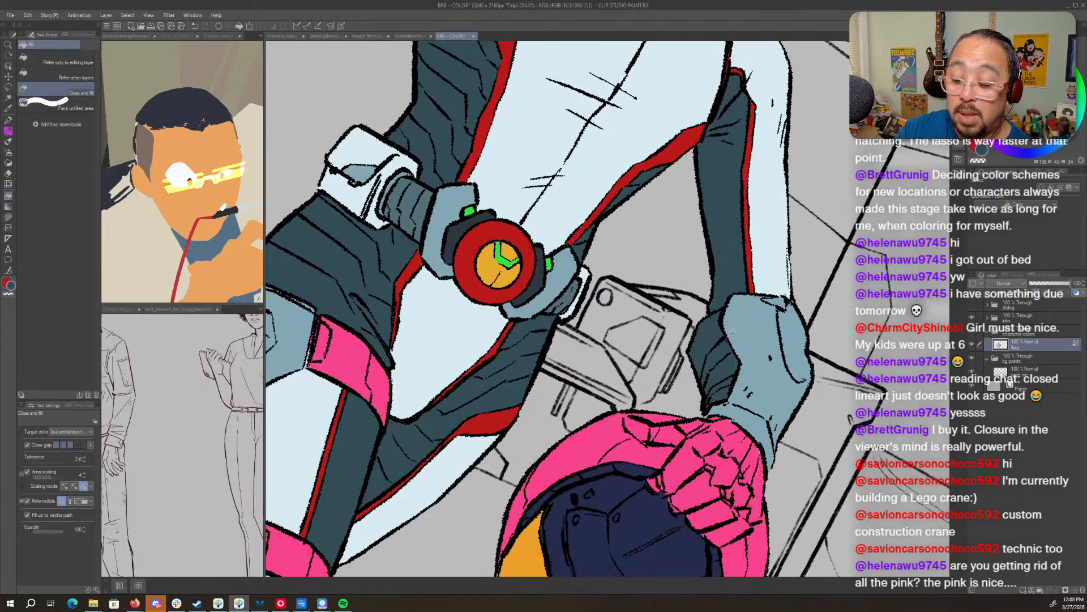
drag(724, 368, 735, 289)
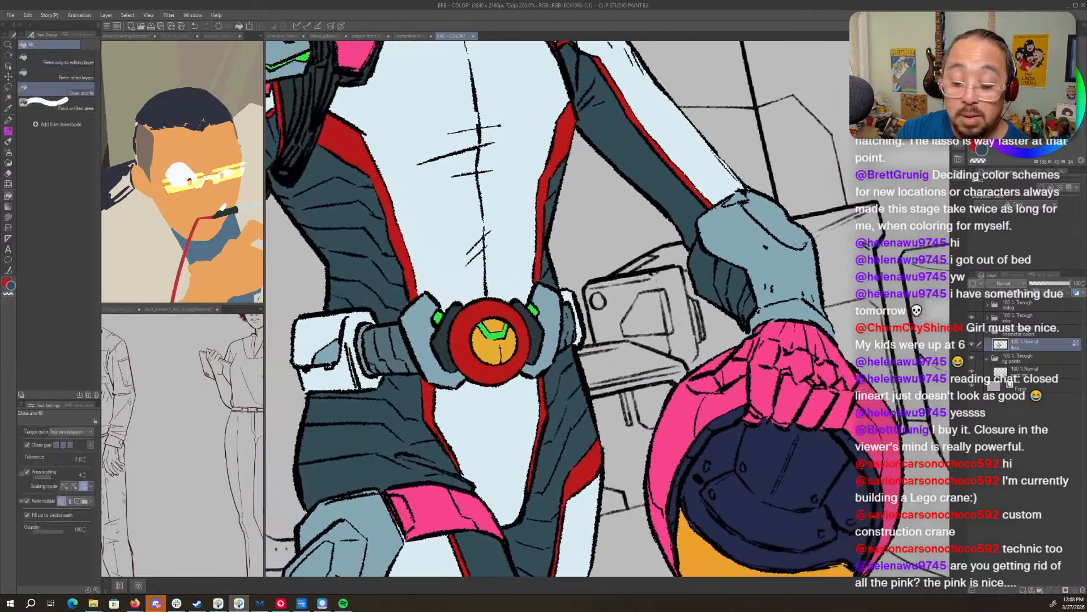
- Try filling the pink upper strap at the knee guard with a near-black slate
drag(620, 340, 795, 244)
drag(414, 519, 588, 439)
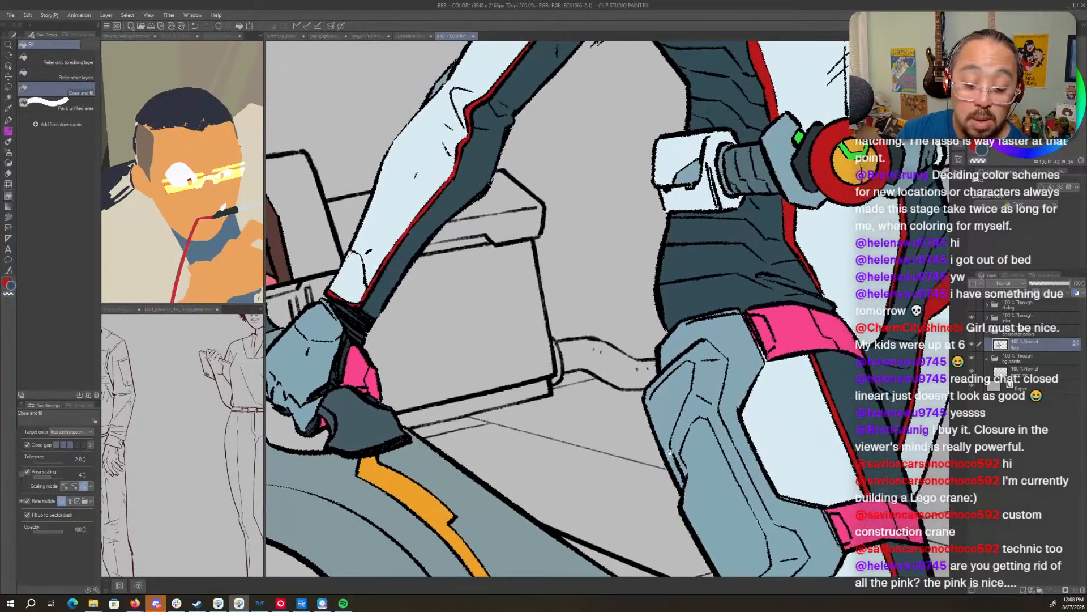
drag(752, 326, 602, 440)
key(g)
alt+click(655, 286)
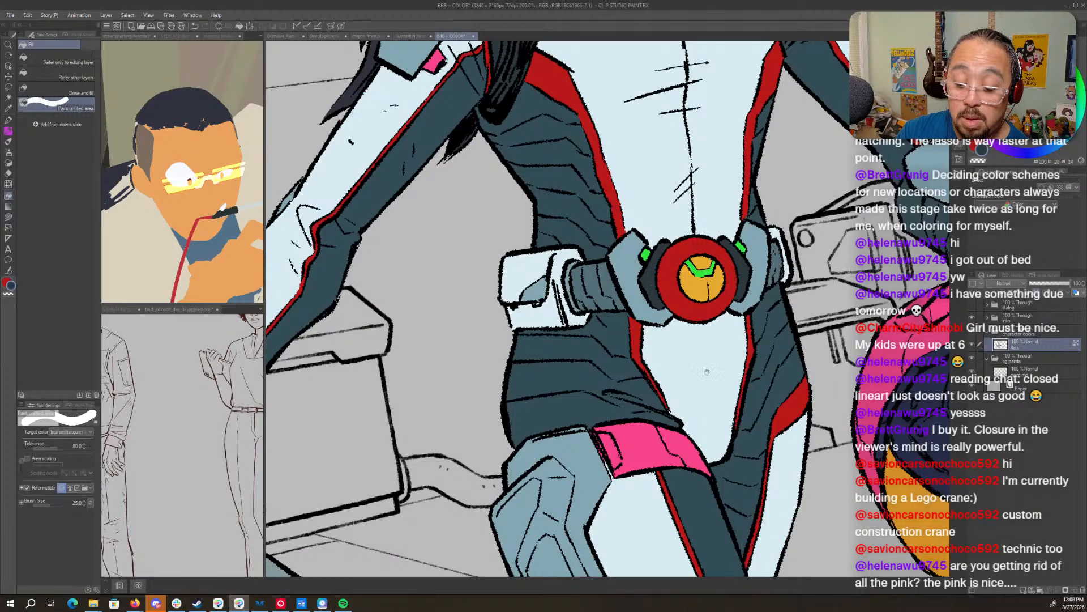
drag(706, 372, 688, 258)
key(g)
key(g)
click(661, 333)
click(594, 333)
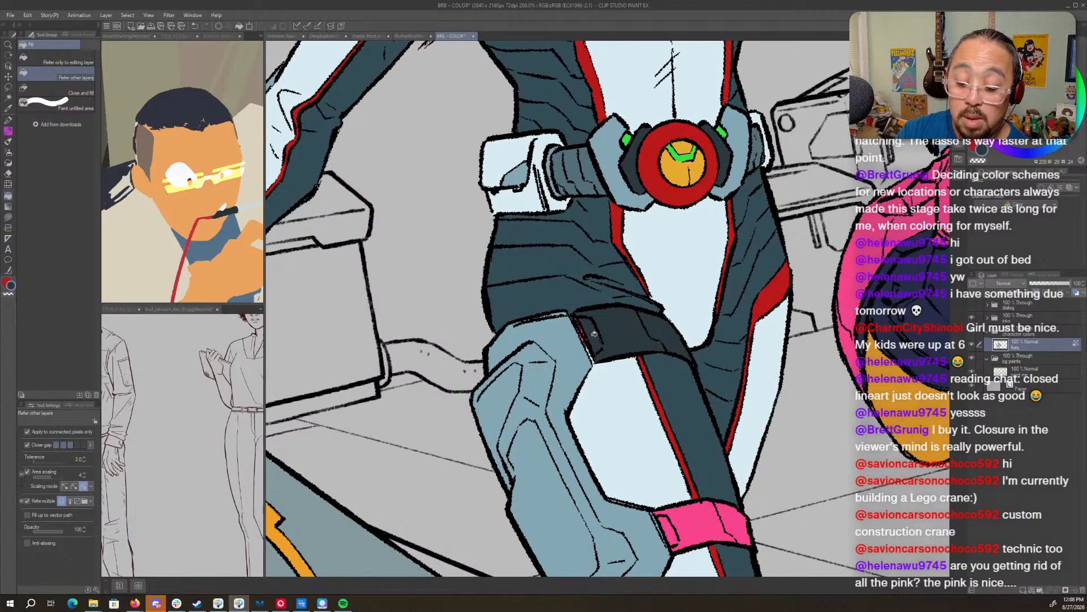
- Try filling the pink lower leg strap and the knee guard's outer border with the near-black slate
drag(595, 333, 572, 183)
click(721, 374)
click(656, 371)
drag(777, 347, 784, 410)
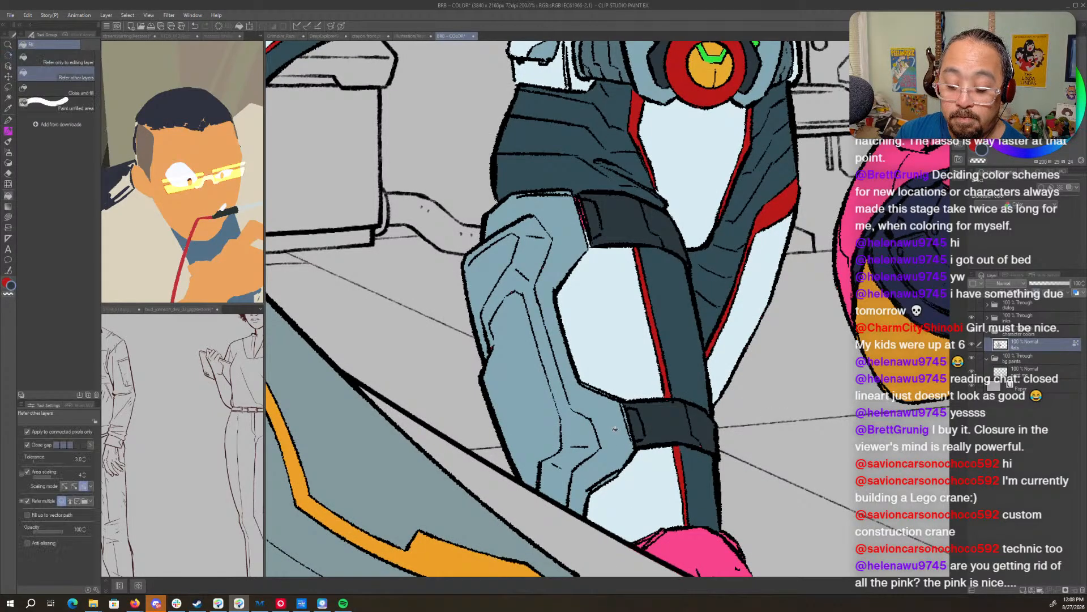
click(606, 439)
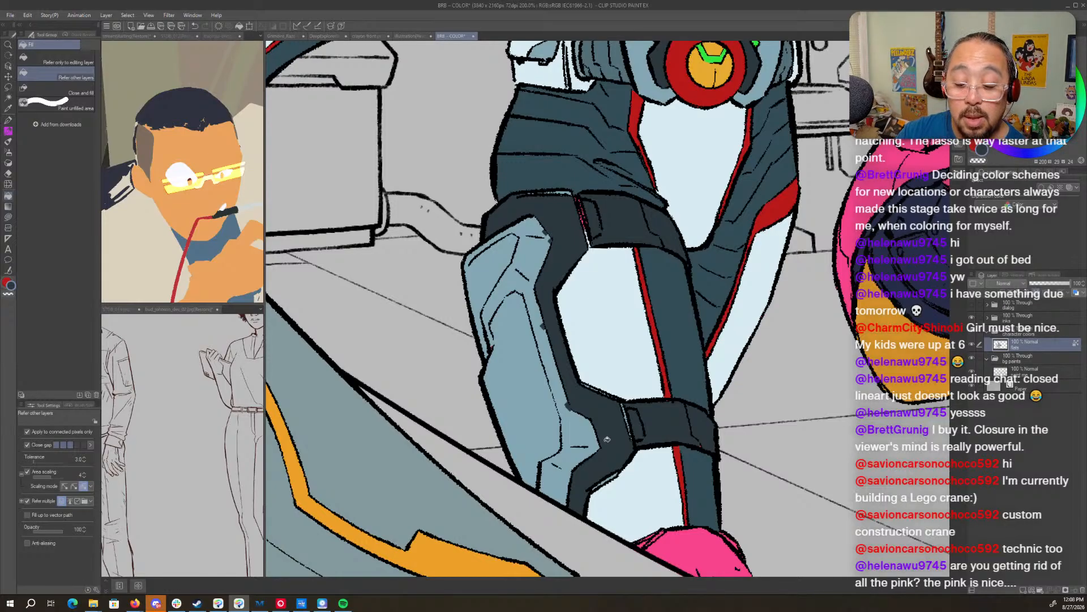
key(g)
drag(633, 410, 637, 390)
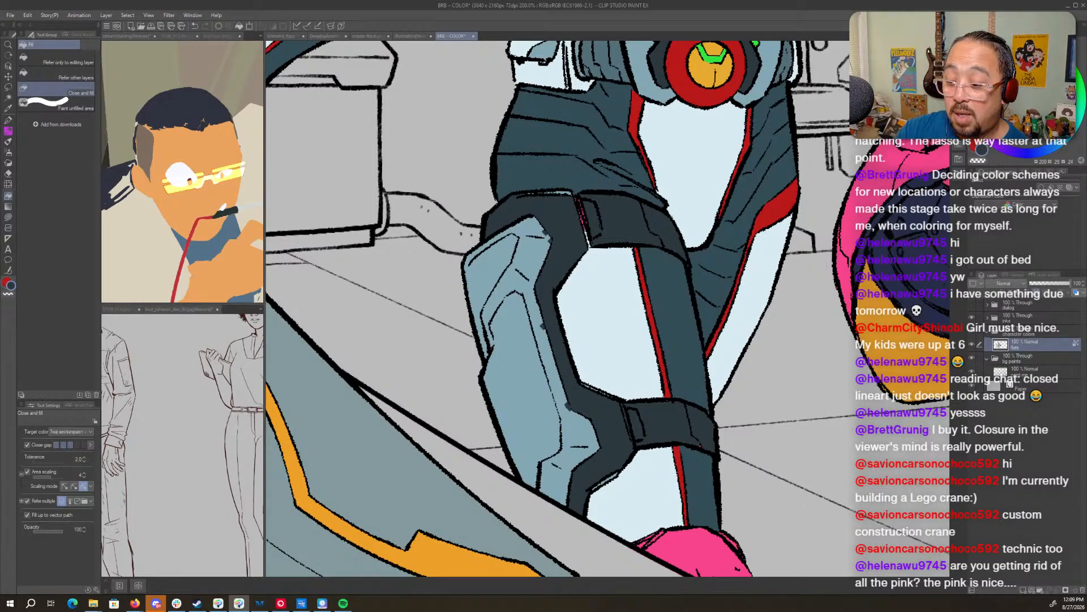
- Undo the near-black fills on the leg straps and the knee guard's border
key(ctrl+z)
key(ctrl+z)
key(ctrl+z)
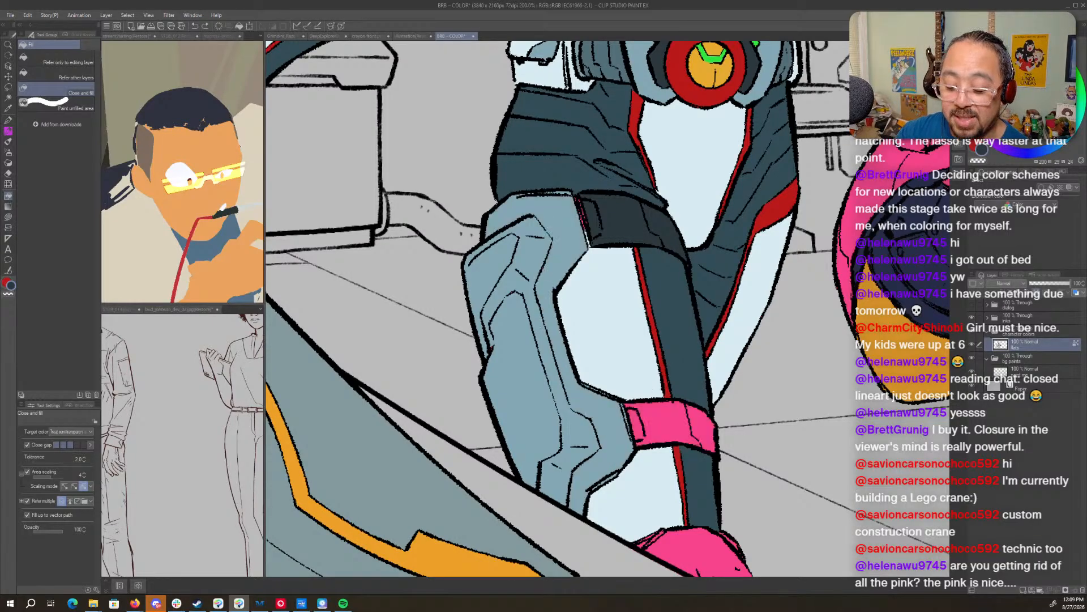
- Fill both pink leg straps and the knee guard's border with dark blue
key(g)
alt+click(675, 294)
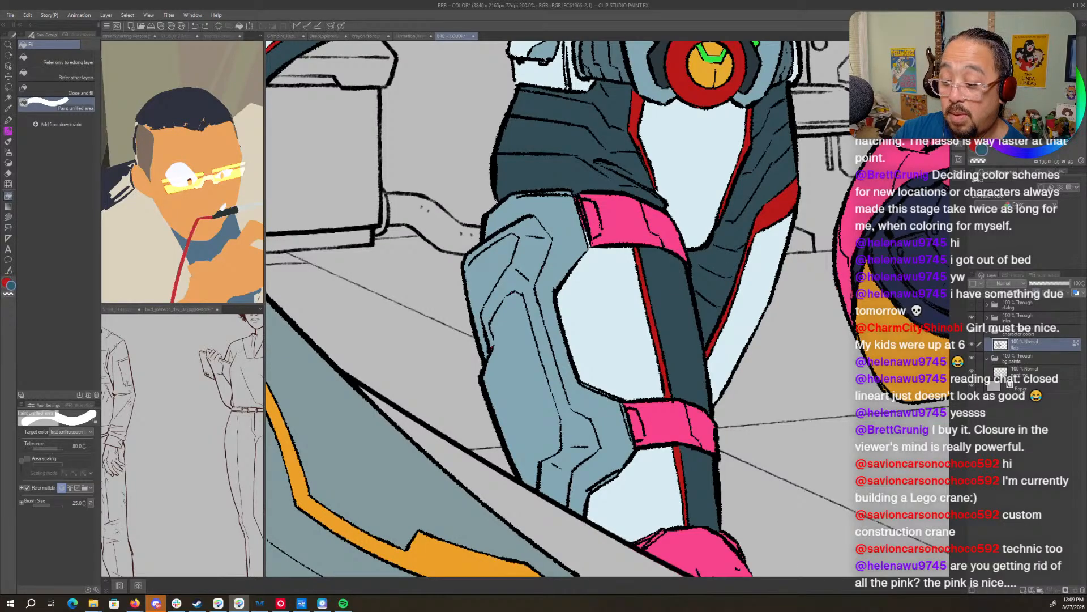
key(g)
key(g)
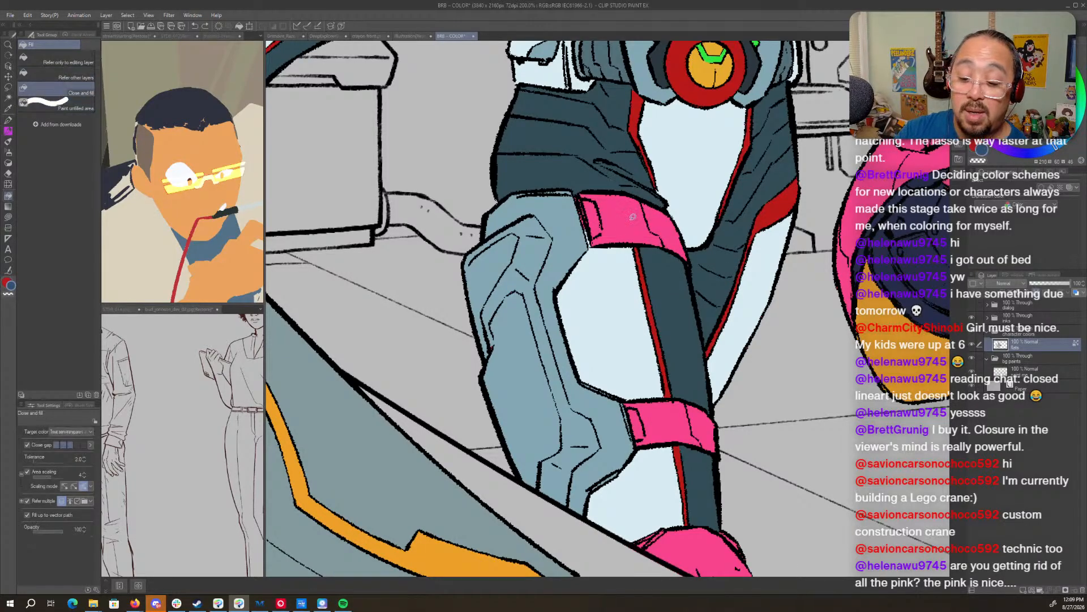
click(663, 223)
click(674, 426)
click(636, 424)
click(606, 456)
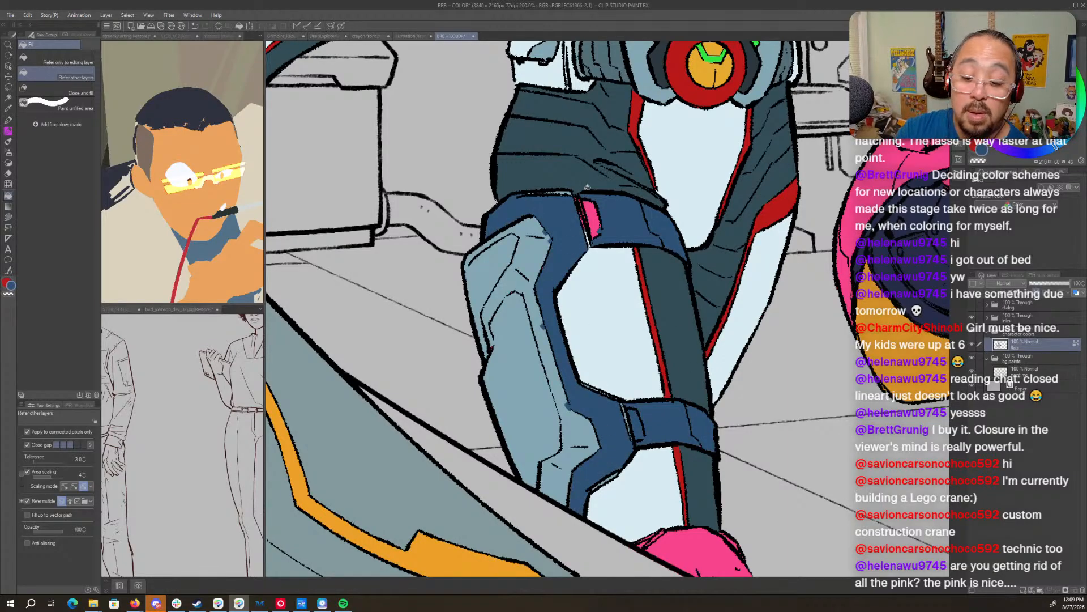
- Cover the leftover pink and small gaps in the leg straps with dark blue using Close and fill
key(g)
mouse_move(577, 188)
mouse_down()
mouse_move(513, 192)
mouse_move(572, 210)
mouse_up()
mouse_move(601, 218)
mouse_down()
mouse_move(594, 201)
mouse_move(600, 232)
mouse_up()
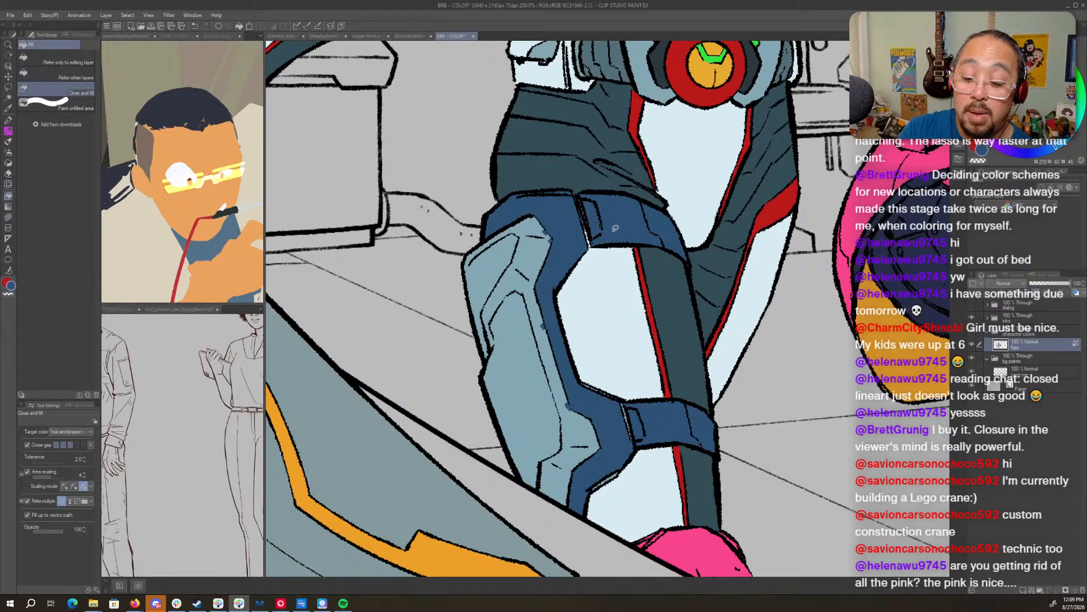
mouse_move(640, 404)
mouse_down()
mouse_move(637, 436)
mouse_move(580, 361)
mouse_move(642, 418)
mouse_move(628, 448)
mouse_up()
key(p)
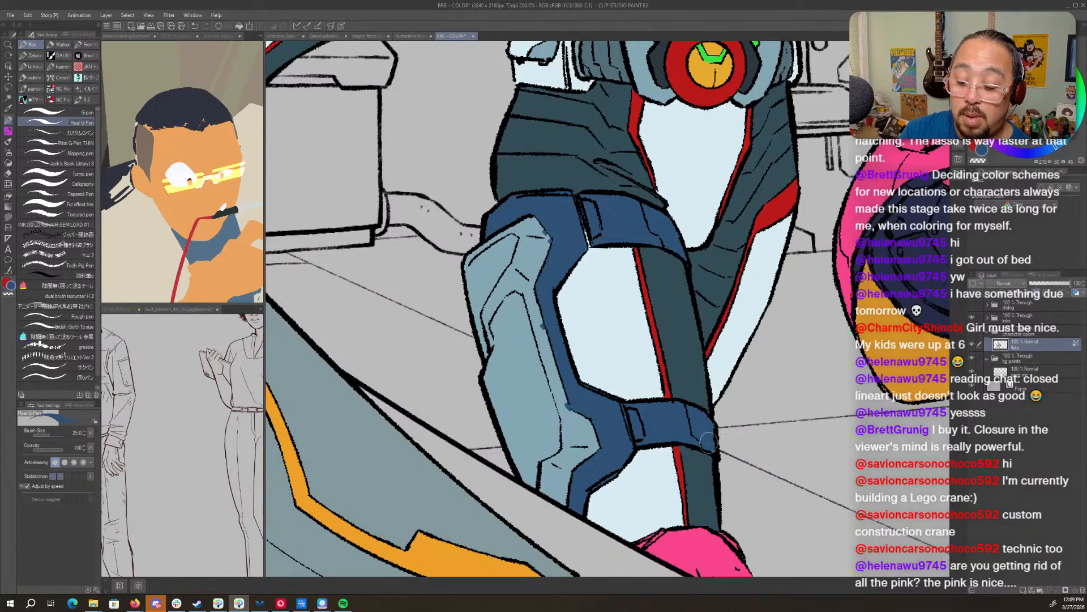
drag(690, 268, 716, 333)
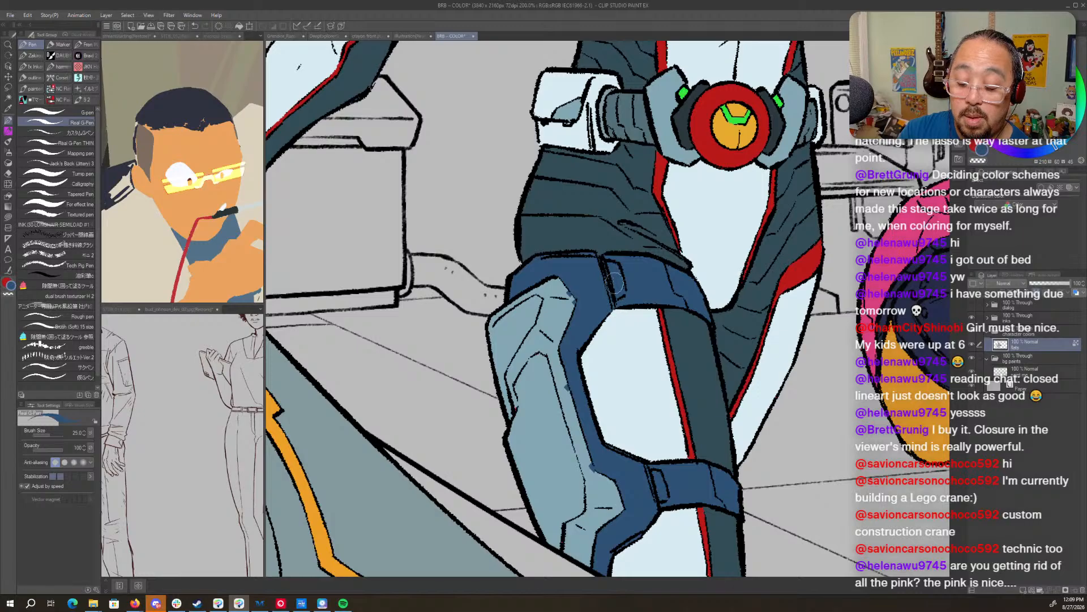
drag(700, 439, 654, 389)
- Fill the raised plates of the knee guard with pale green and close their small gaps
key(g)
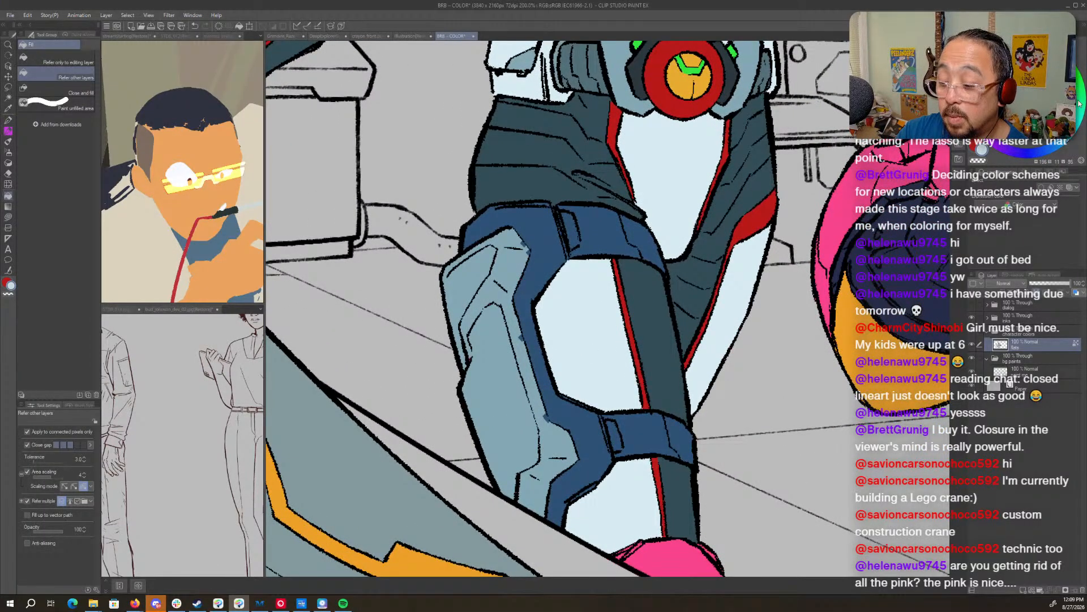
click(498, 309)
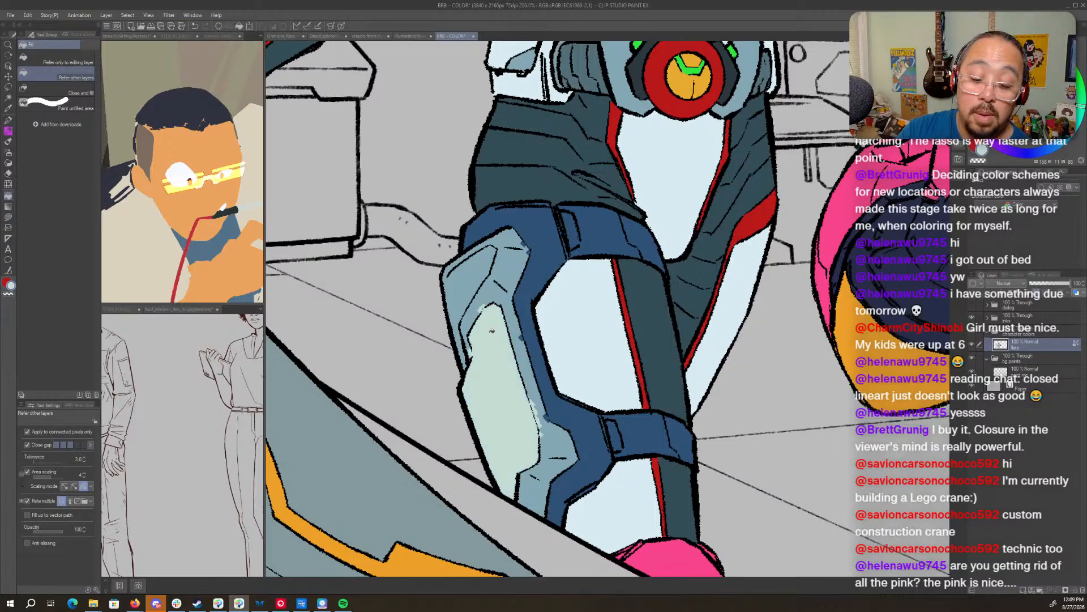
click(465, 287)
key(g)
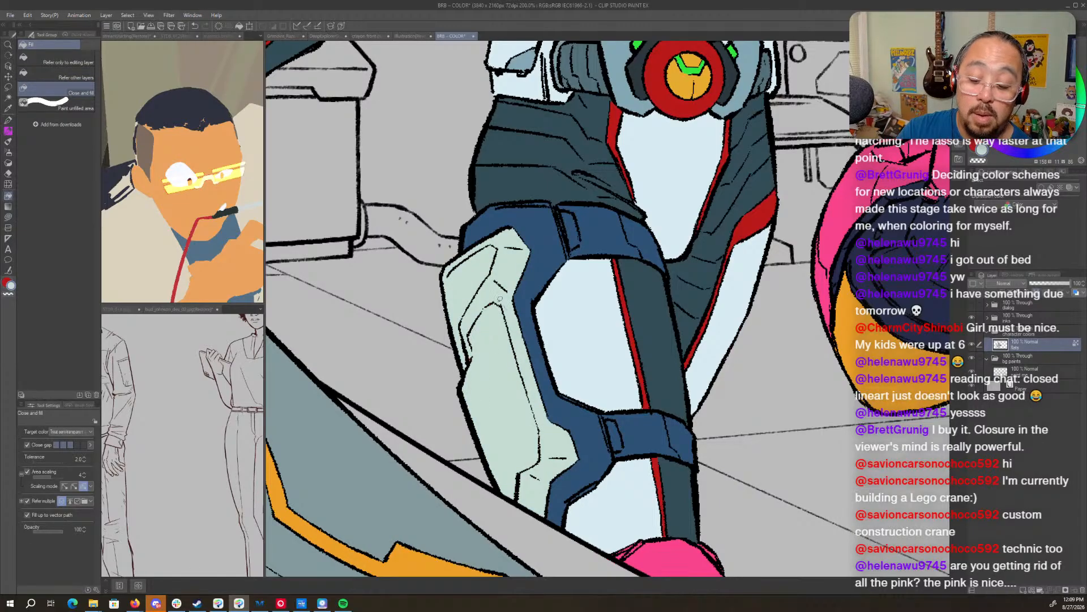
drag(521, 460, 522, 503)
- Fill the back of the sword-holding hand's glove with pale green
drag(641, 381, 607, 265)
mouse_move(478, 318)
mouse_down()
mouse_move(516, 434)
mouse_move(671, 590)
mouse_up()
drag(715, 372, 692, 381)
mouse_move(510, 354)
mouse_down()
mouse_move(538, 353)
mouse_move(527, 353)
mouse_up()
key(g)
click(484, 321)
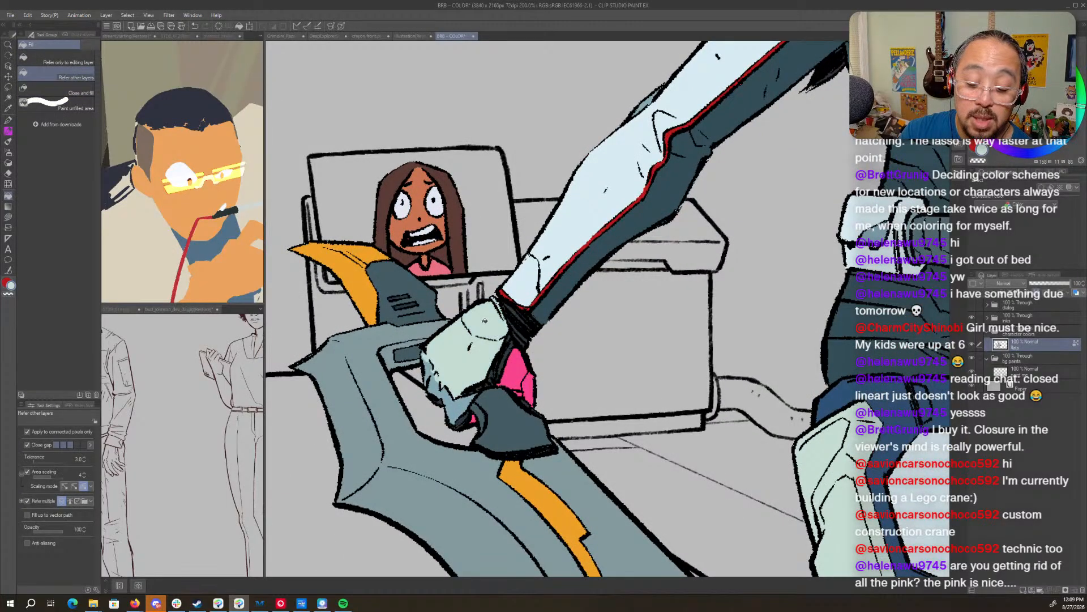
- Fill the gauntlet on the helmet-holding arm, including its cuff and side panel, with pale green
drag(801, 388, 261, 476)
click(792, 283)
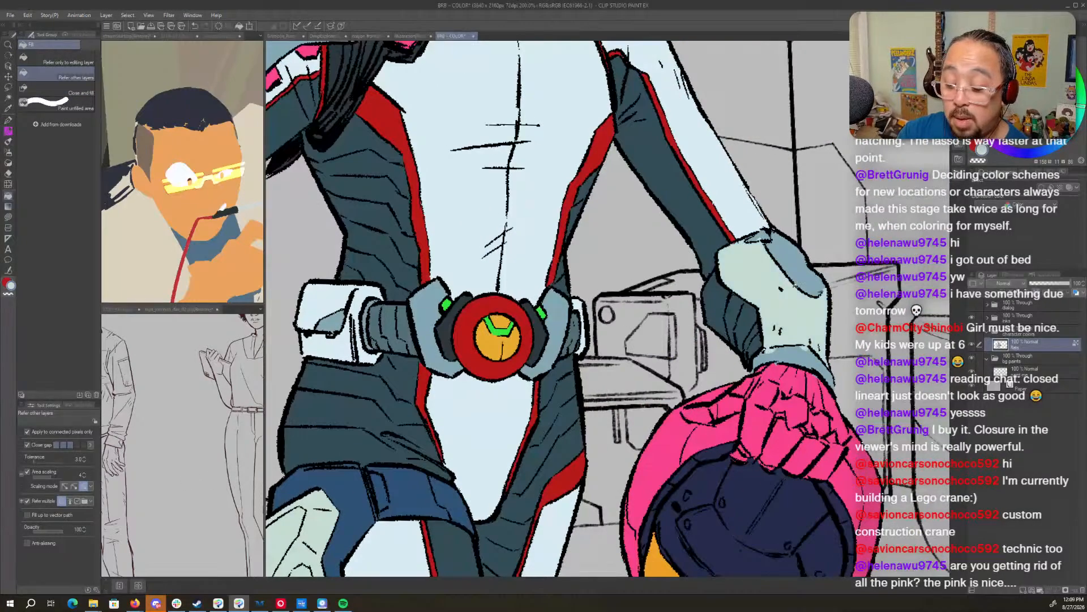
click(809, 344)
click(791, 244)
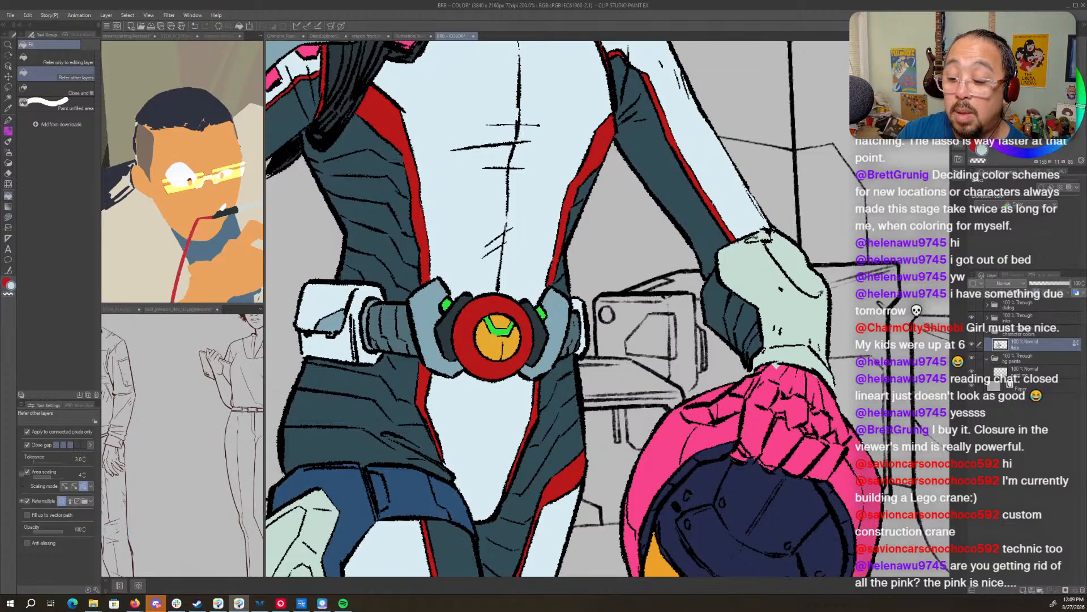
- Fill the remaining blue-gray finger areas of the sword-holding hand's glove with pale green
key(g)
mouse_move(300, 453)
mouse_down()
mouse_move(770, 413)
mouse_move(929, 345)
mouse_up()
key(g)
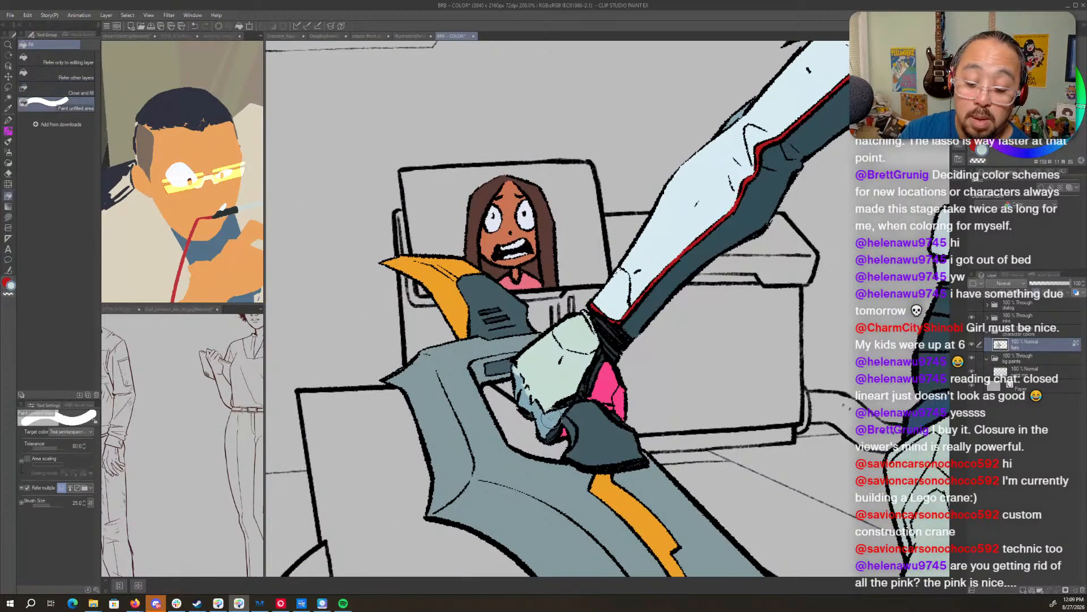
key(g)
key(g)
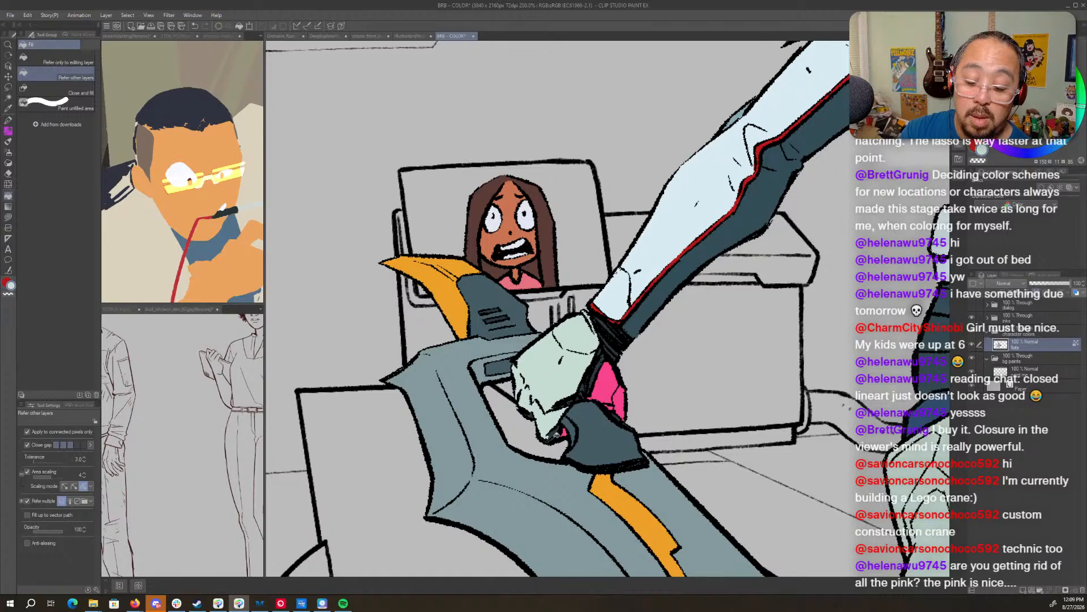
- Replace the pink patches of the sword-holding hand around the grip with pale green
key(p)
mouse_move(645, 429)
mouse_down()
mouse_move(249, 334)
mouse_move(323, 125)
mouse_move(516, 278)
mouse_move(640, 450)
mouse_up()
key(g)
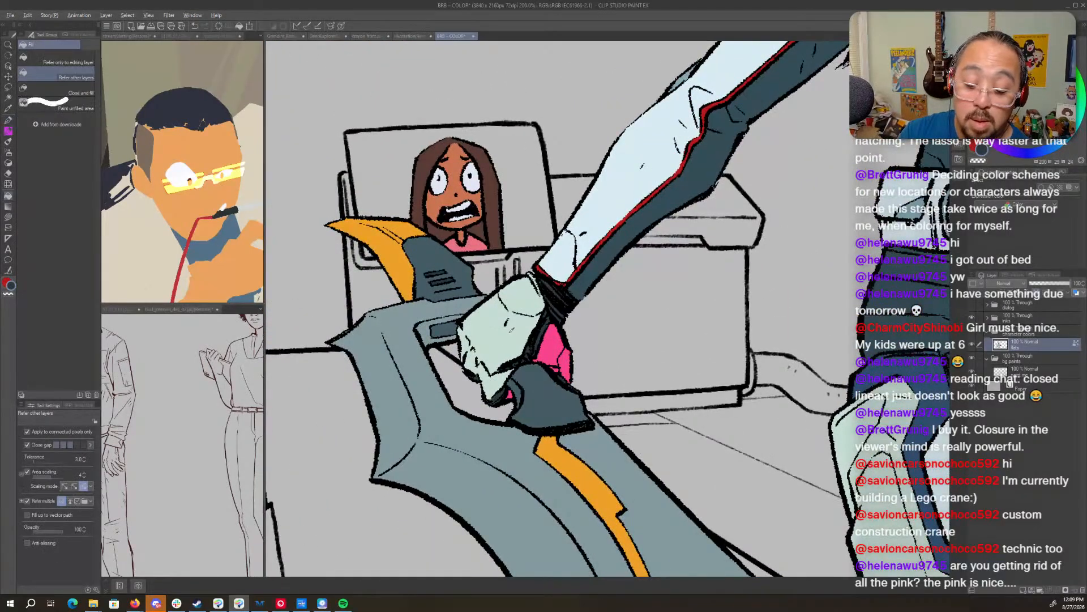
click(566, 362)
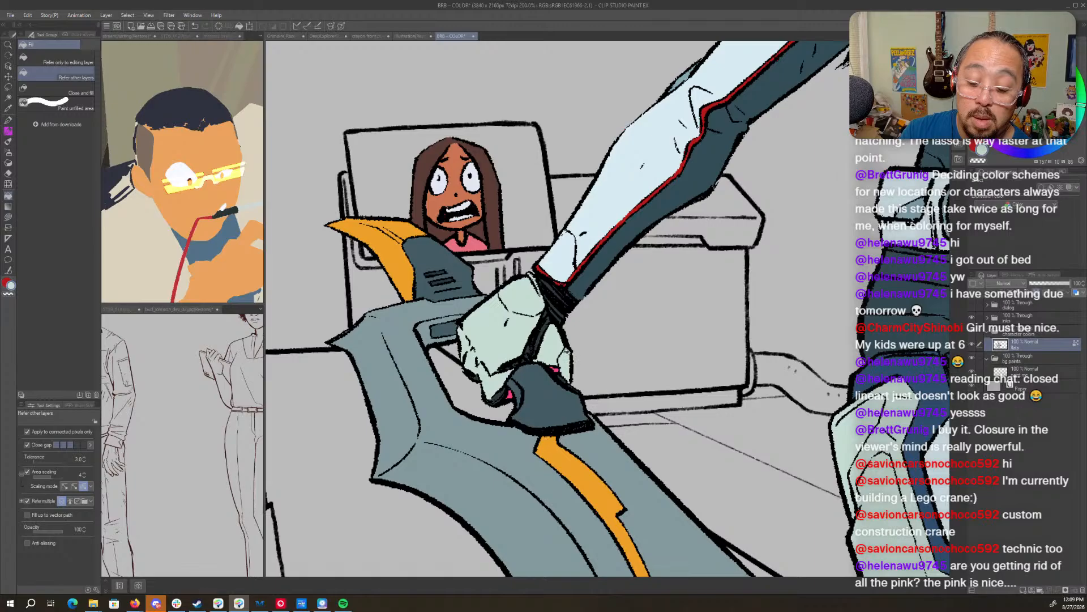
alt+click(508, 391)
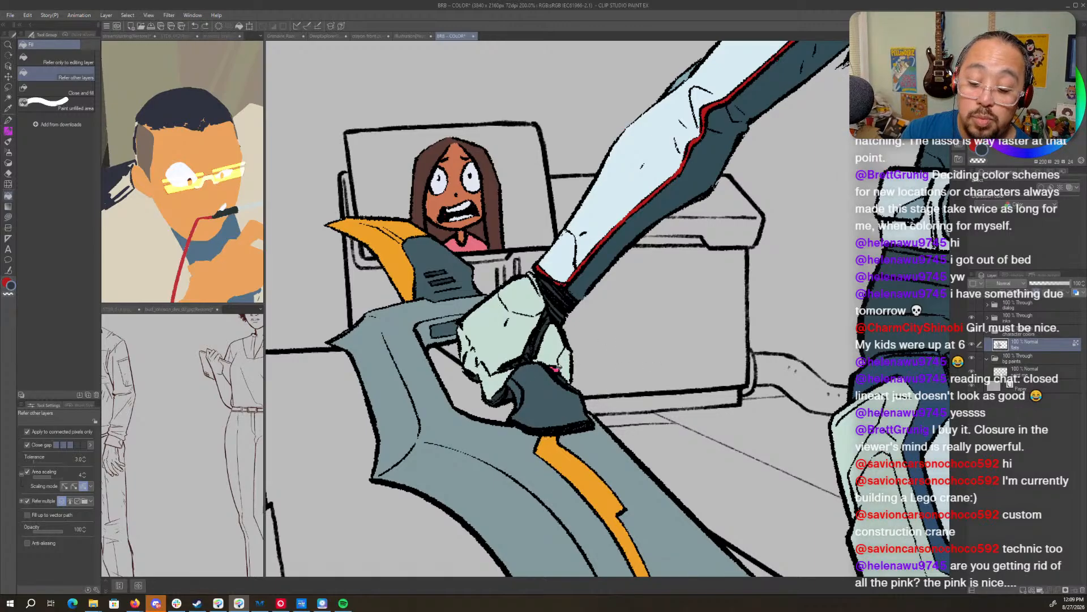
- Fill the pink section at the bottom of the leg, above the blade's edge, with pale green
drag(717, 389, 513, 200)
drag(850, 464, 863, 508)
key(g)
alt+click(725, 431)
mouse_move(929, 526)
mouse_down()
mouse_move(951, 566)
mouse_move(730, 318)
mouse_up()
key(g)
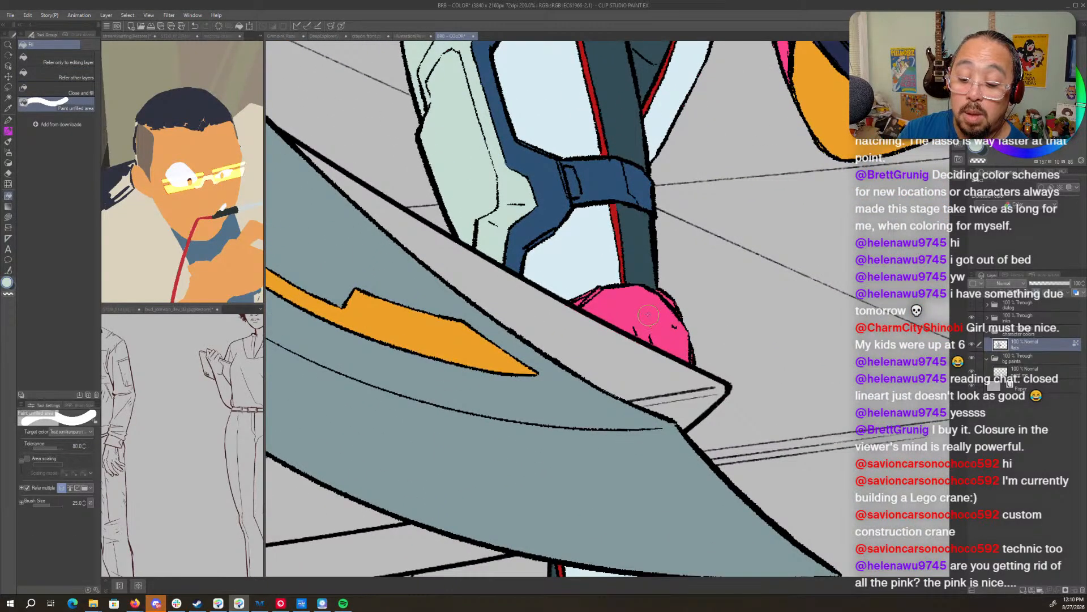
key(g)
key(g)
click(656, 313)
- Cover the small gaps in the pale green section above the blade's edge with Close and fill
drag(691, 356, 720, 401)
key(g)
drag(716, 337, 713, 341)
drag(718, 378, 738, 387)
drag(640, 346, 637, 348)
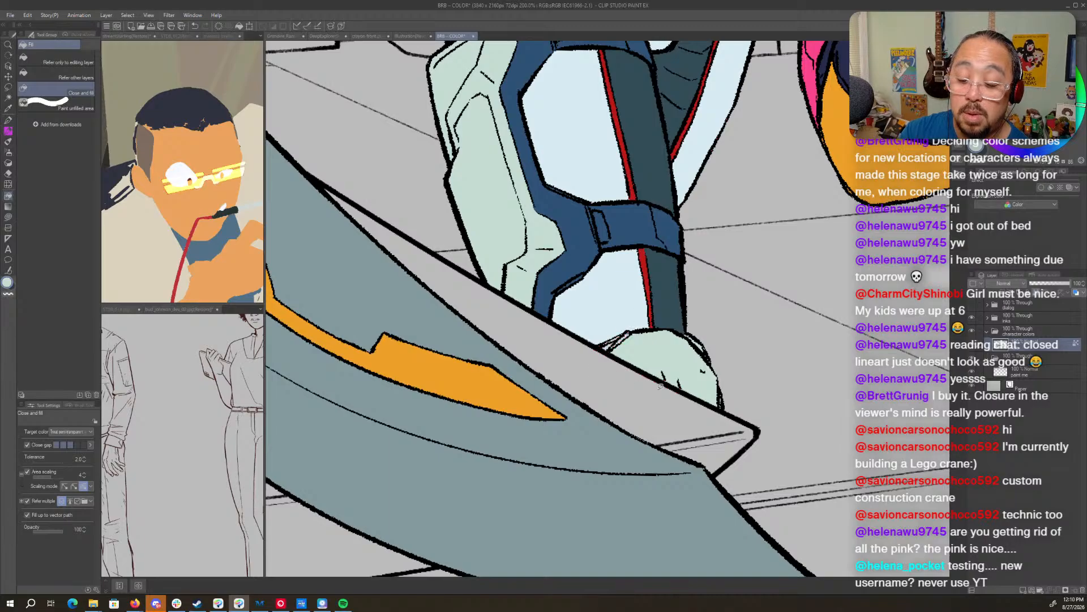
drag(807, 460, 714, 515)
key(period)
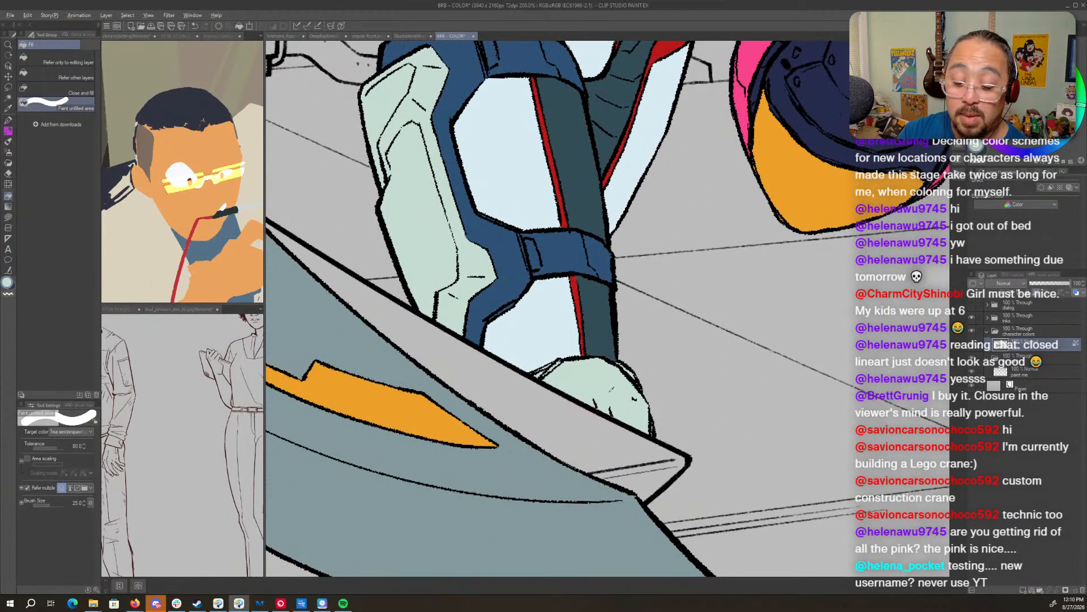
key(shift+space)
mouse_move(599, 396)
mouse_down()
mouse_move(535, 352)
mouse_move(543, 405)
mouse_up()
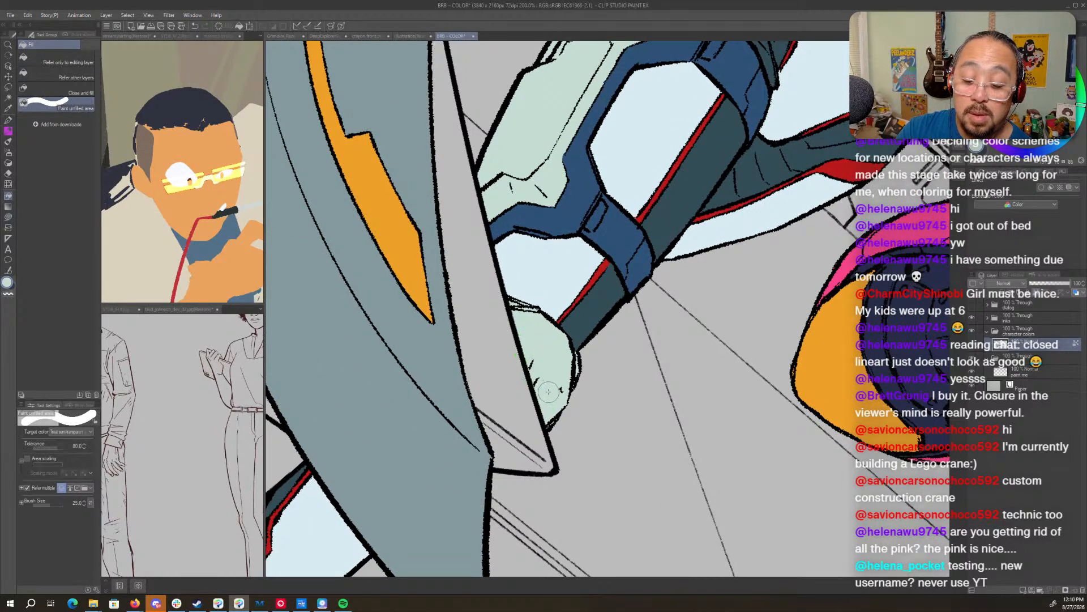
key(m)
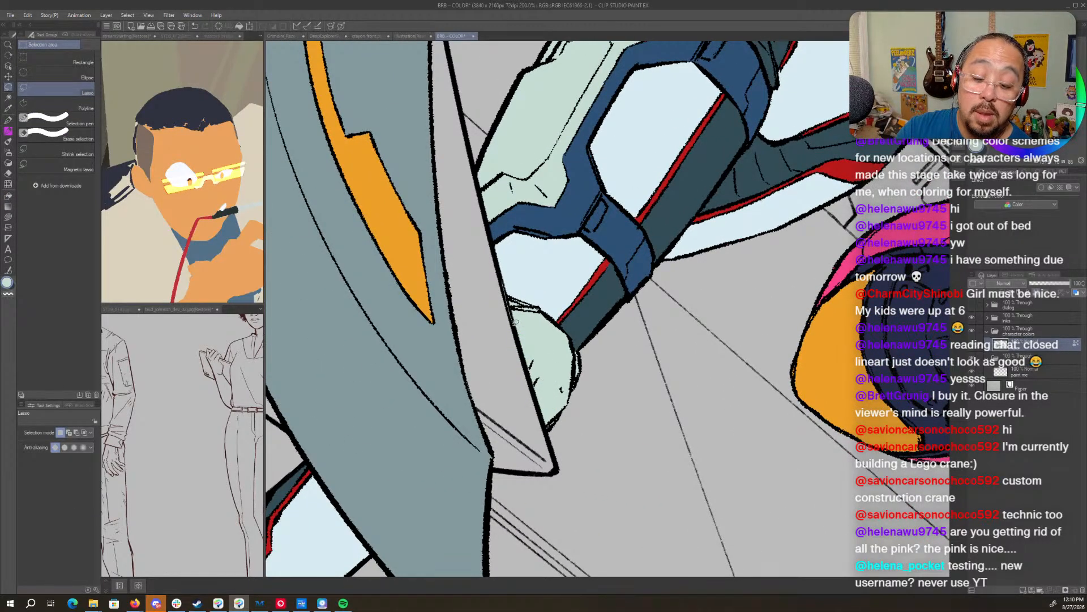
drag(547, 438, 496, 382)
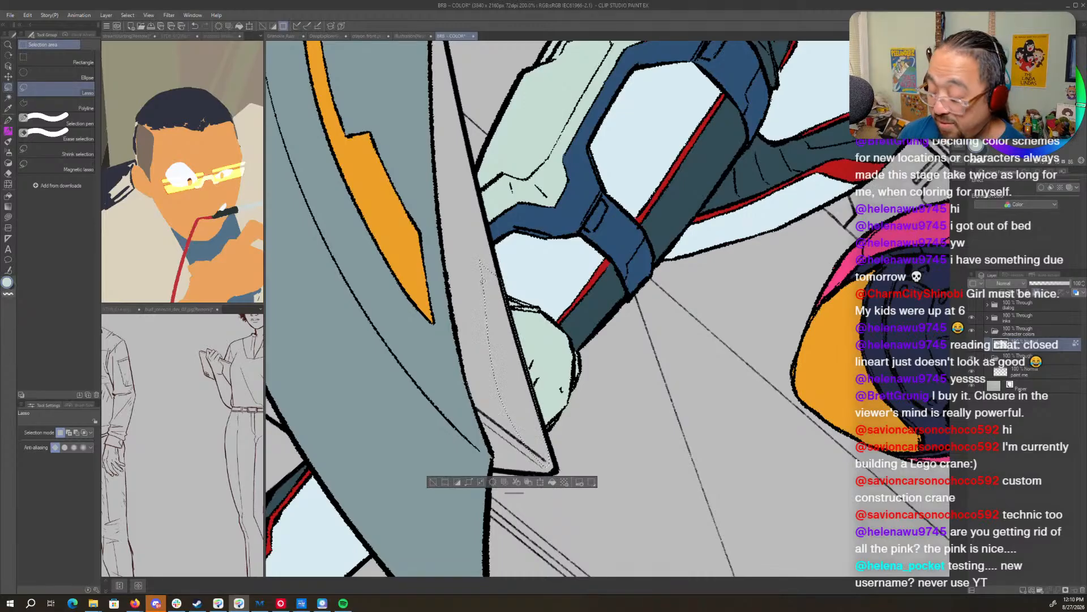
key(ctrl+d)
key(shift+space)
drag(483, 281, 499, 371)
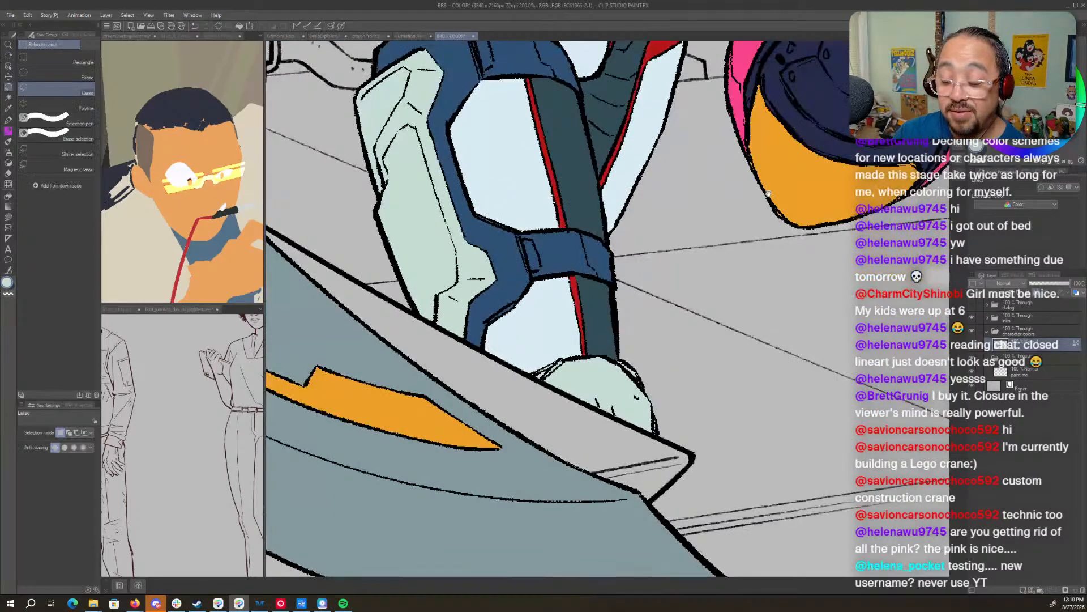
- Auto-select the dark blue leg straps and knee guard border and fill them with a muted green
key(space)
drag(838, 138, 682, 442)
drag(747, 348, 895, 127)
drag(751, 267, 776, 342)
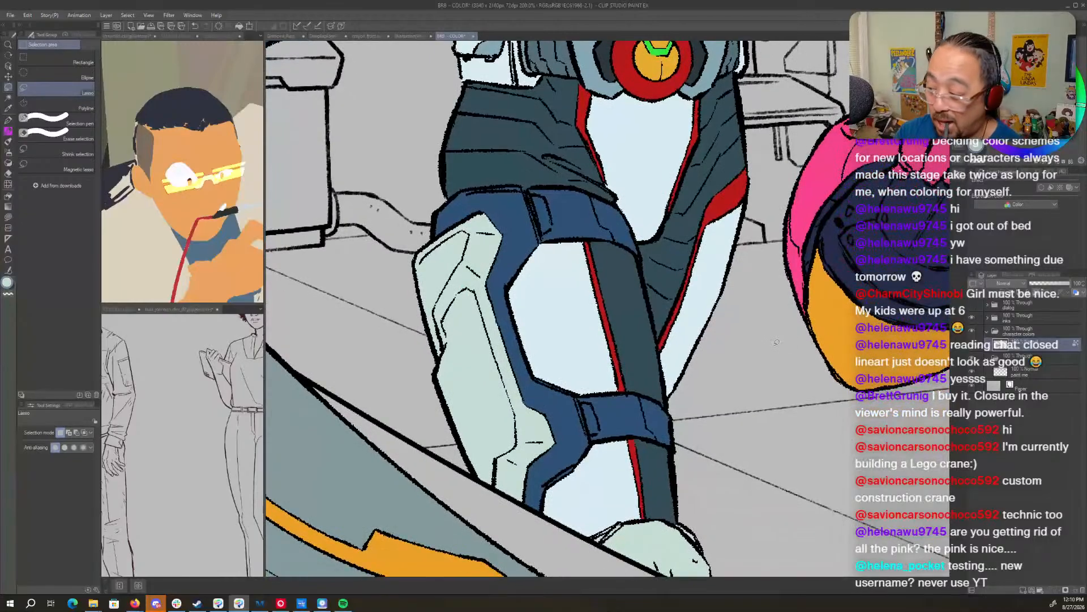
key(w)
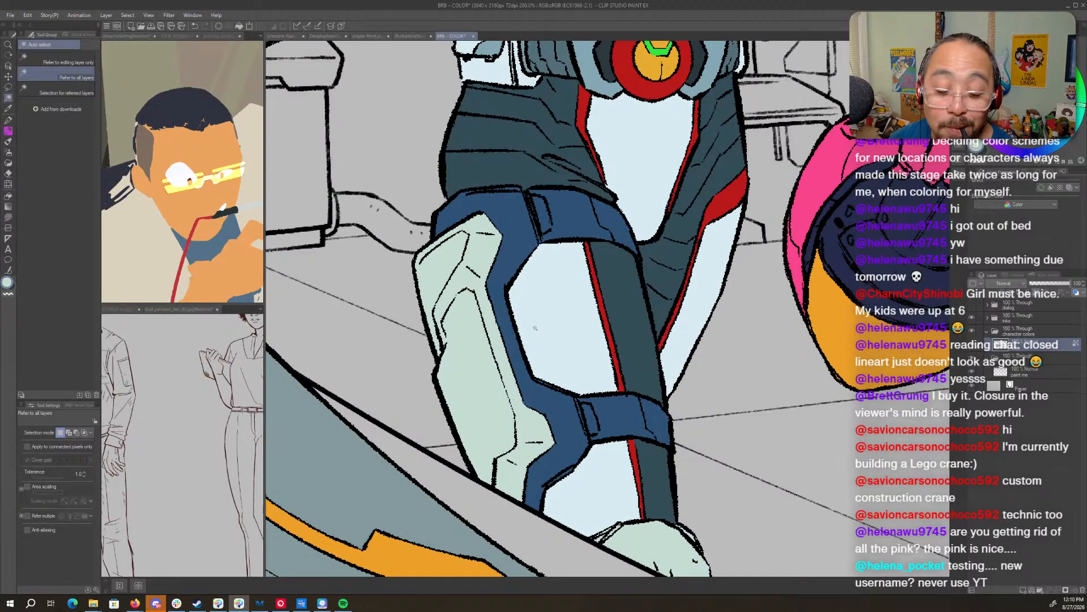
click(514, 251)
key(g)
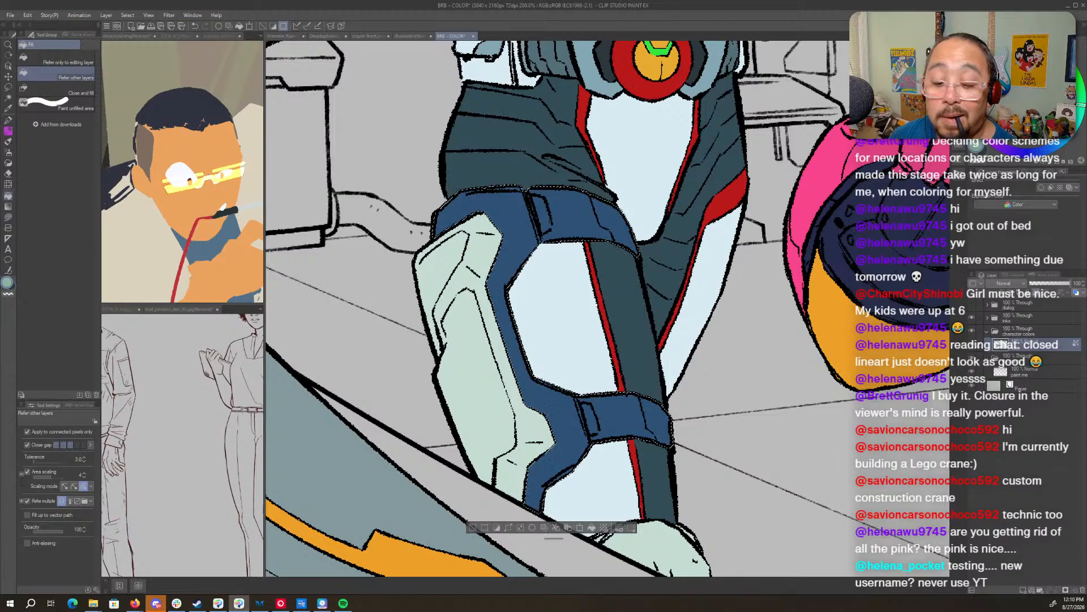
key(alt+Delete)
drag(705, 377, 467, 516)
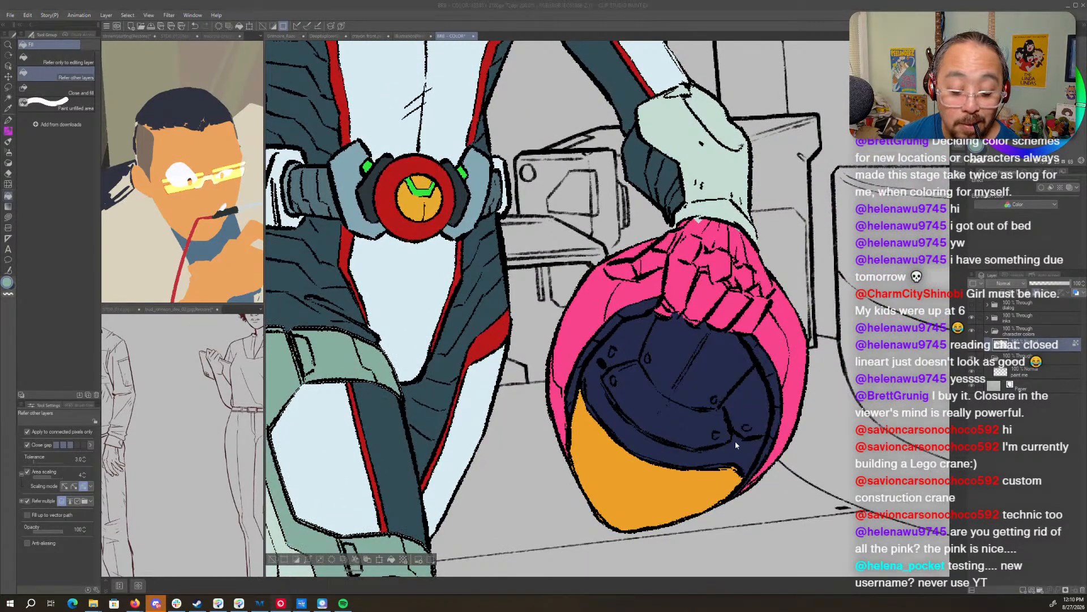
- Clear the selection and fill the fingers and thumb of the helmet-holding hand with muted green
drag(514, 395, 1004, 440)
drag(606, 407, 226, 386)
drag(657, 316, 578, 331)
key(ctrl+d)
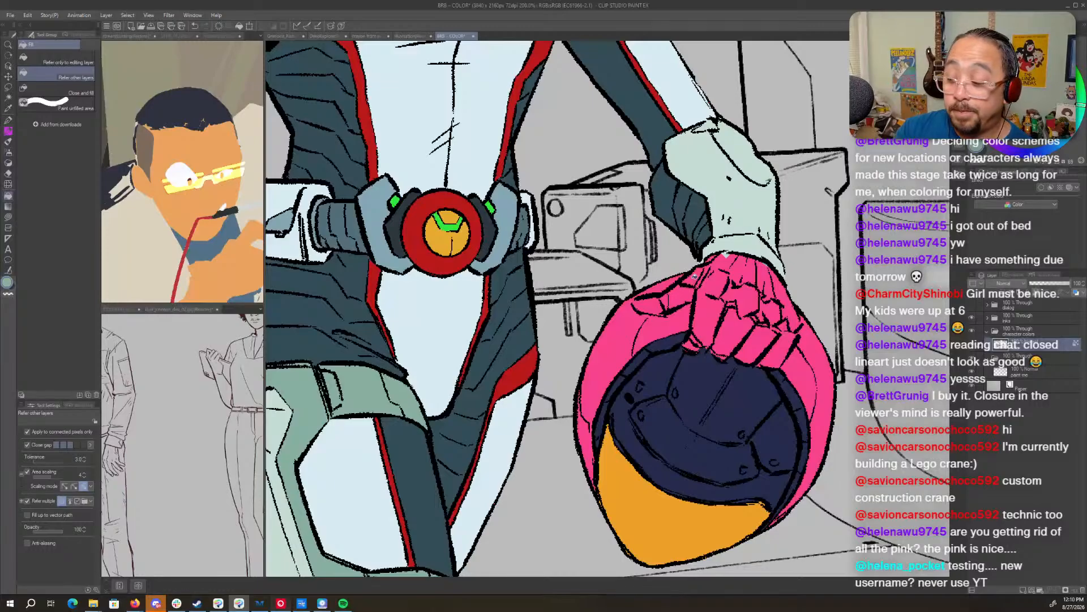
key(p)
drag(735, 234, 709, 266)
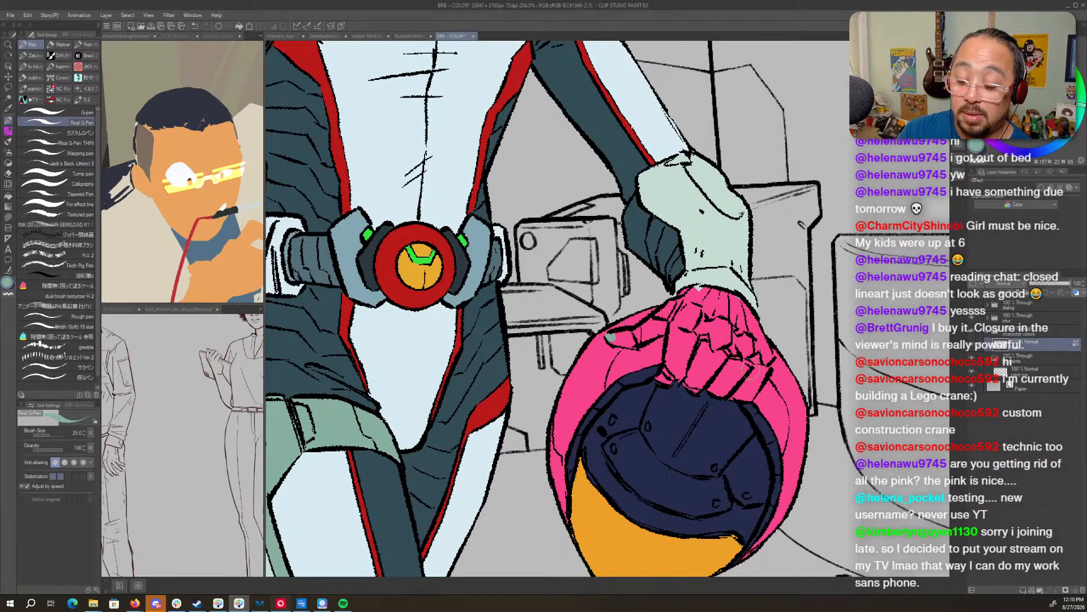
key(g)
mouse_move(610, 337)
mouse_down()
mouse_move(658, 325)
mouse_move(671, 306)
mouse_up()
mouse_move(684, 342)
mouse_down()
mouse_move(735, 353)
mouse_move(739, 340)
mouse_move(759, 378)
mouse_up()
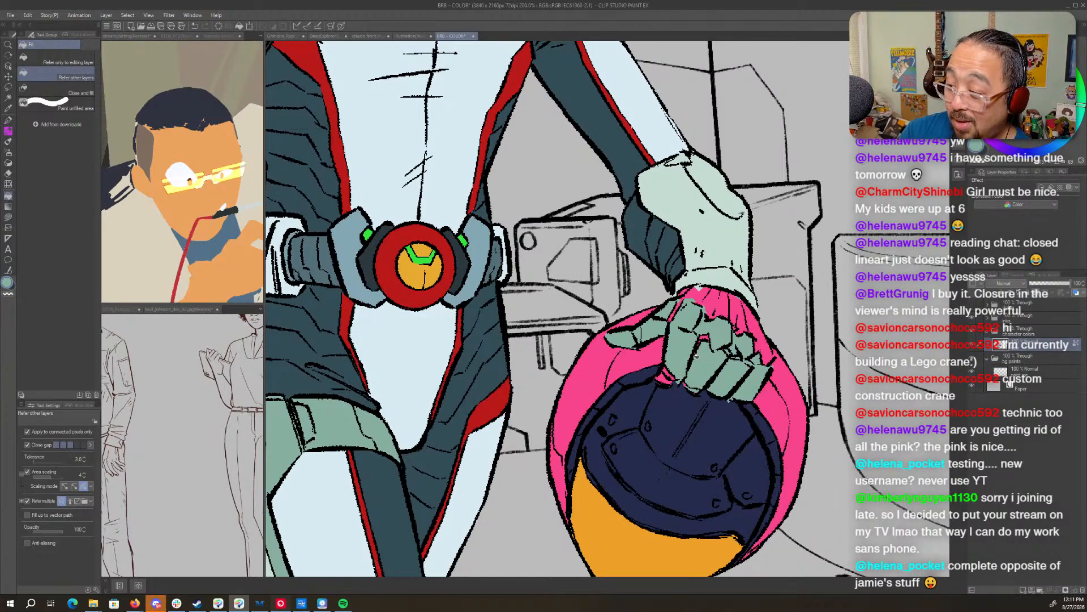
- Touch up the leftover pink gaps between the fingers of the helmet-holding hand with muted green using the Real G-Pen
key(r)
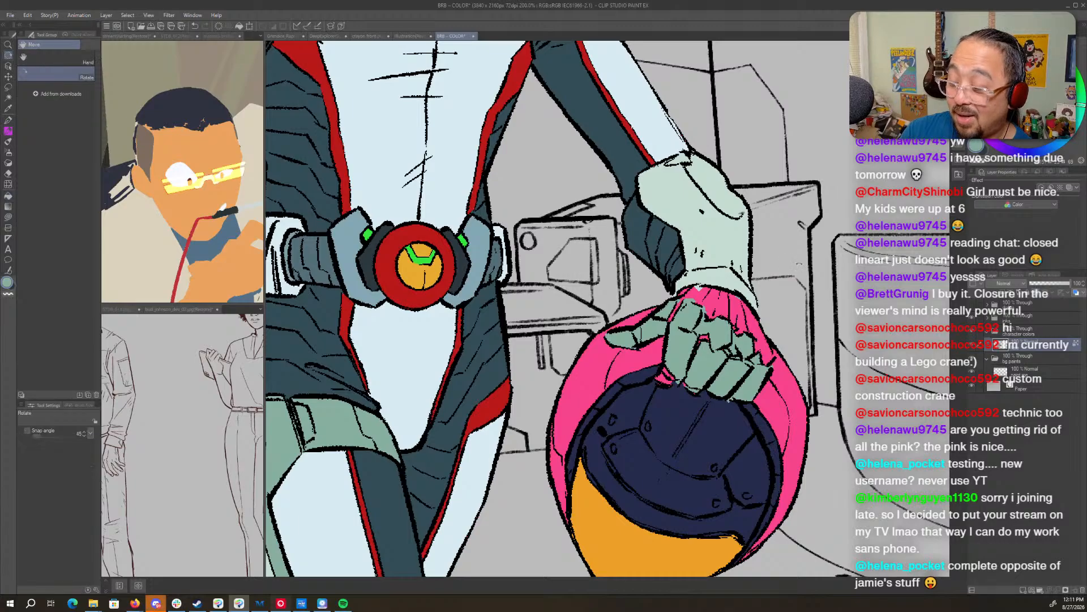
drag(722, 300, 666, 470)
key(p)
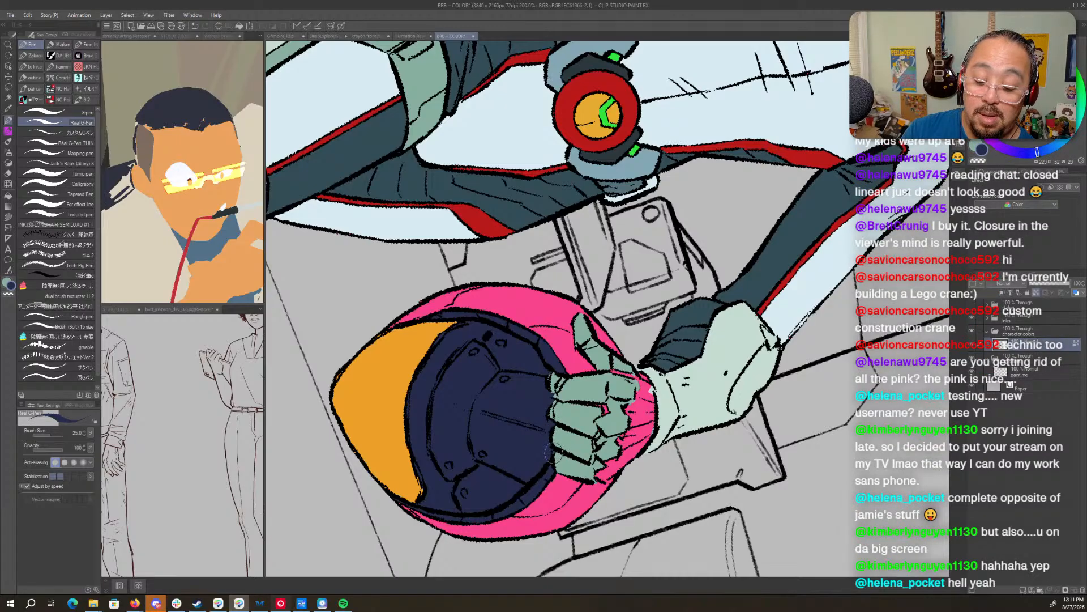
alt+click(556, 448)
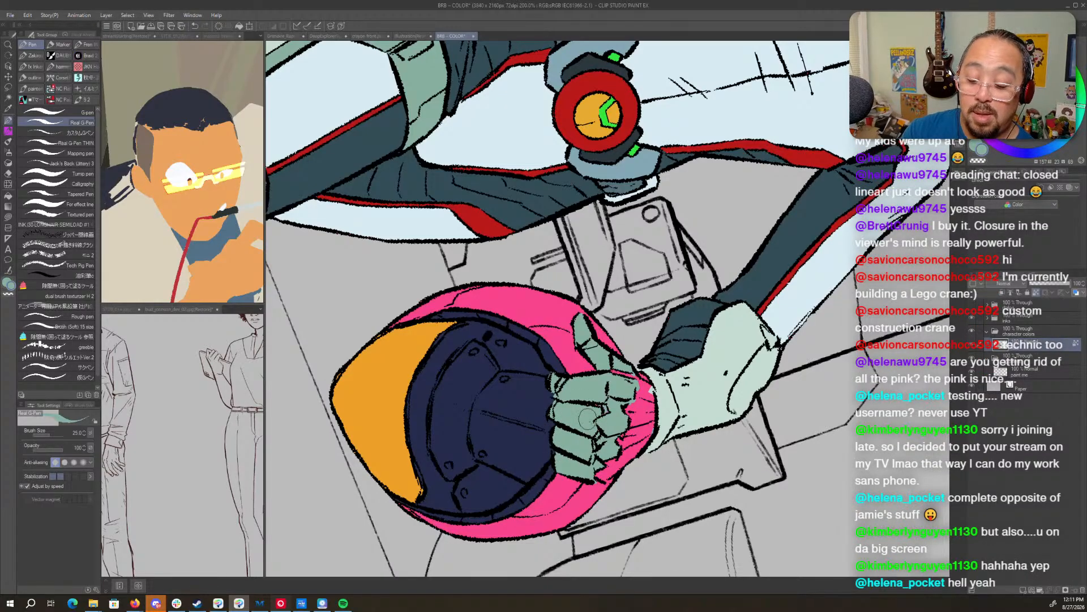
key(r)
drag(594, 421, 717, 353)
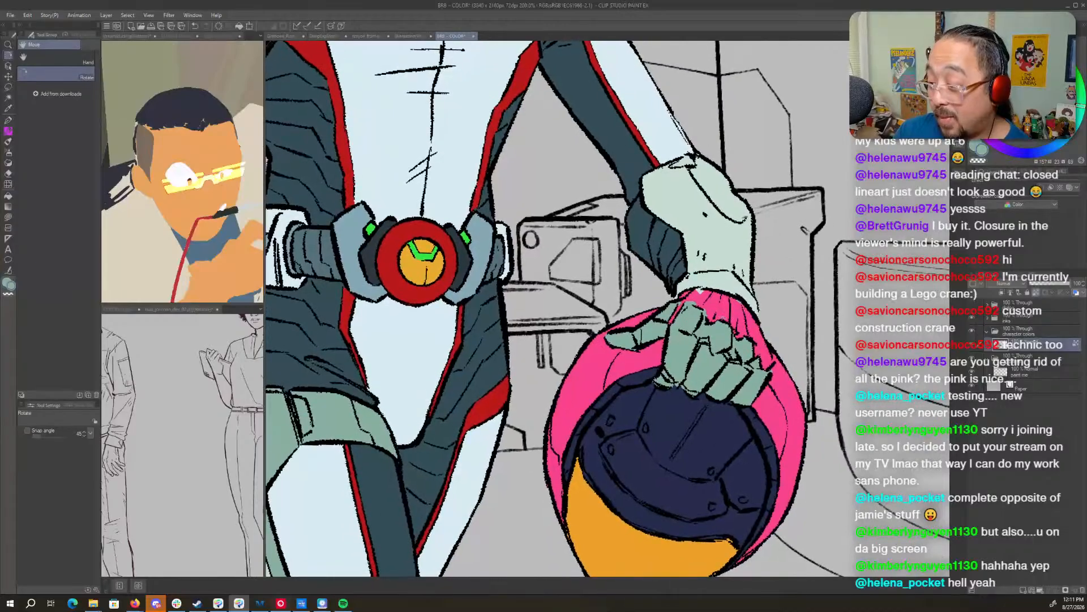
mouse_move(801, 374)
mouse_down()
mouse_move(755, 425)
mouse_move(721, 404)
mouse_up()
alt+click(734, 419)
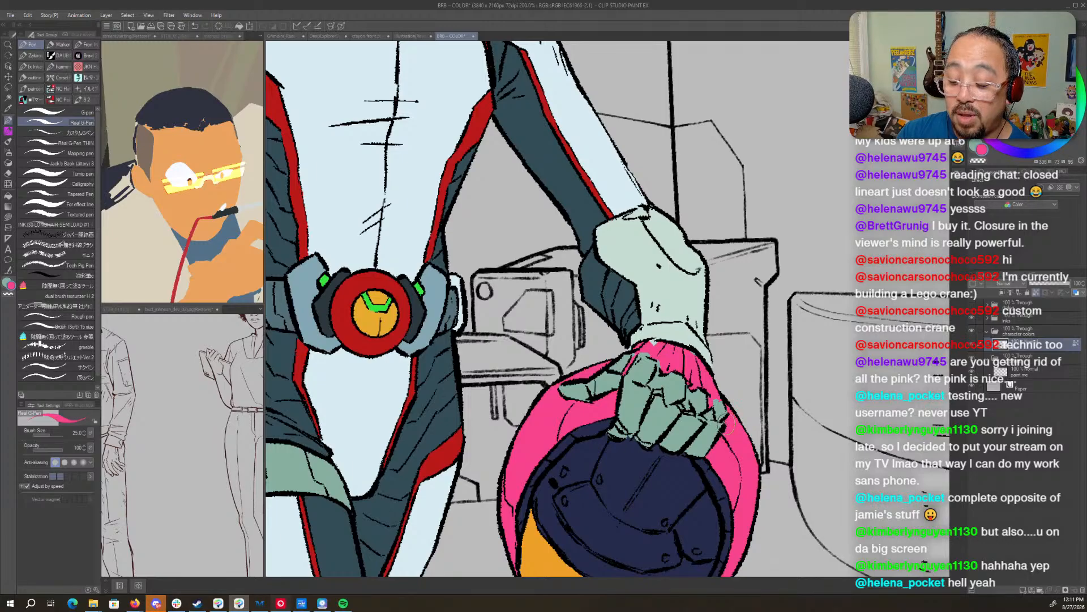
alt+click(723, 419)
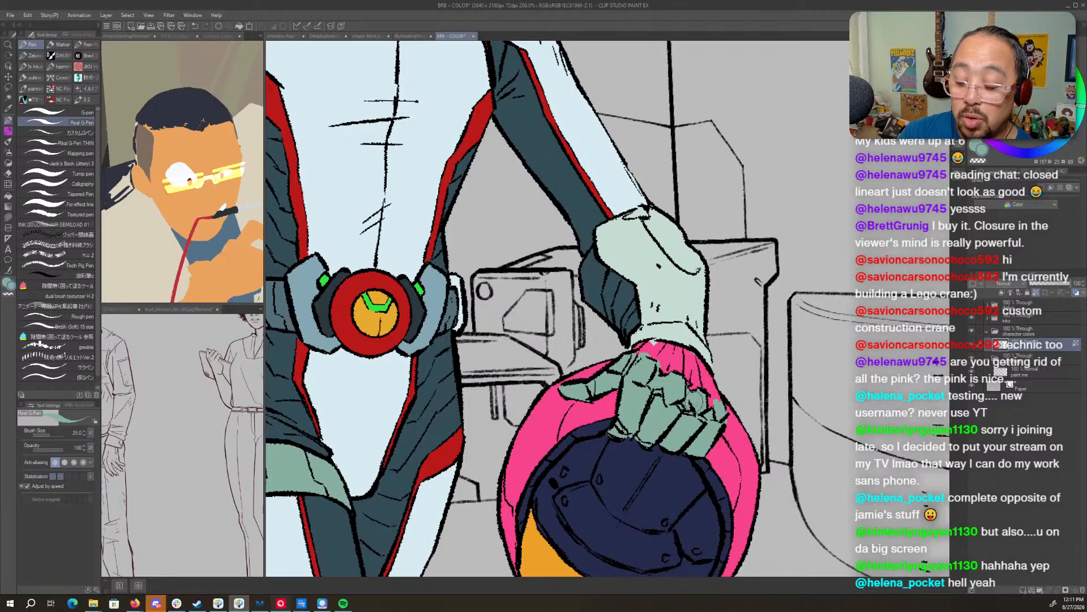
- Paint the knuckles of the helmet-holding hand with the pale green sampled from the glove cuff
alt+click(637, 319)
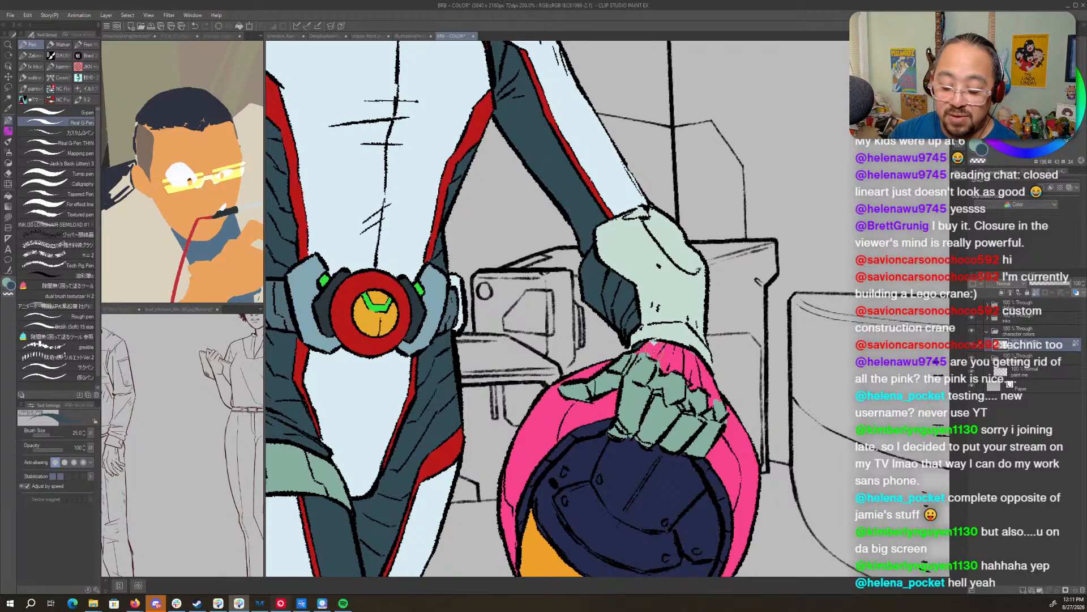
alt+click(685, 329)
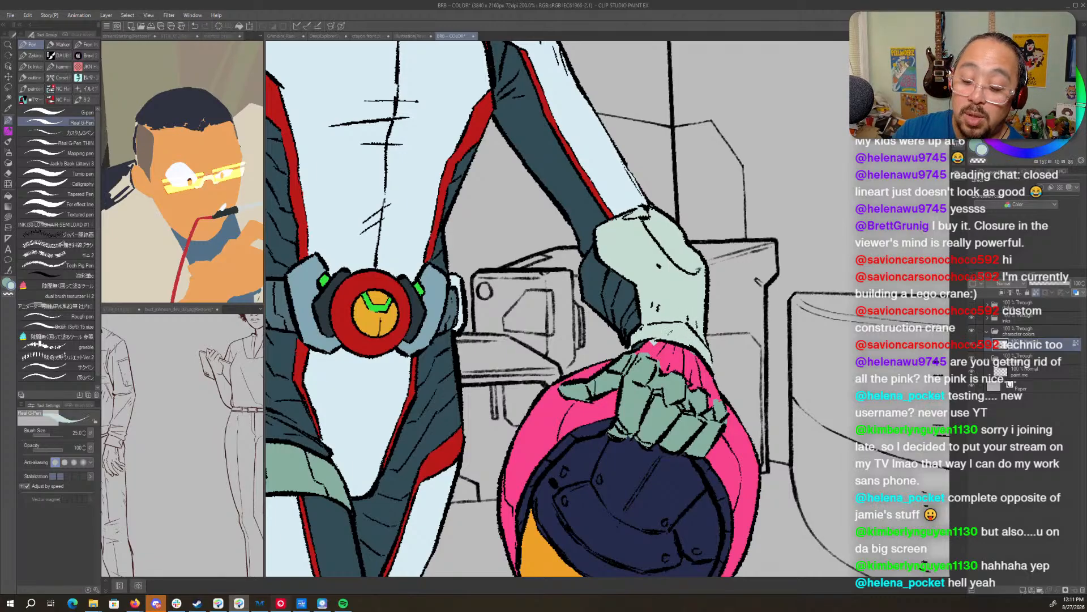
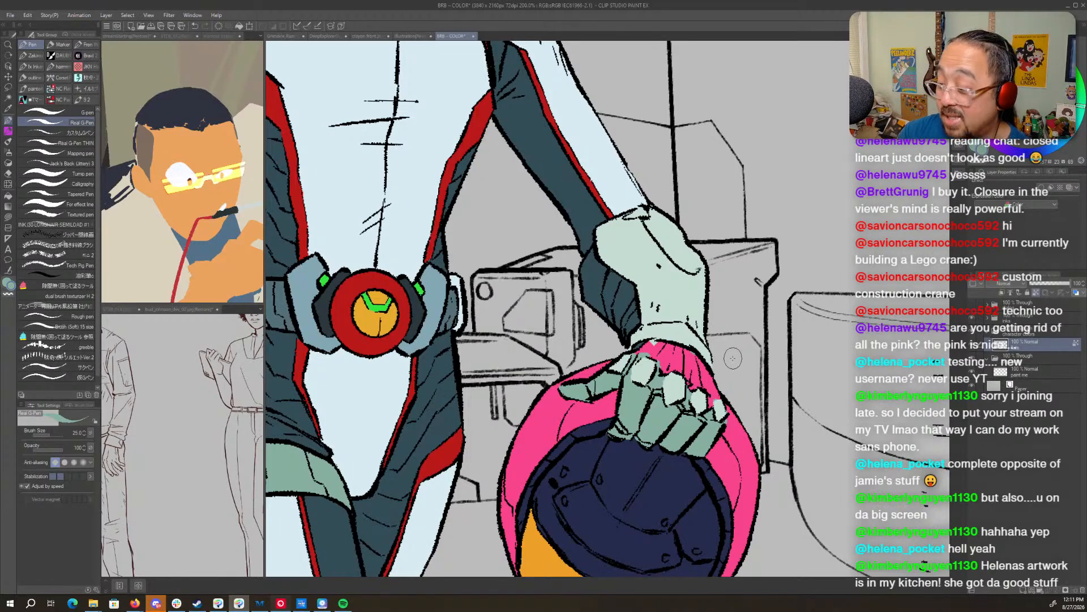
key(r)
drag(748, 384, 733, 407)
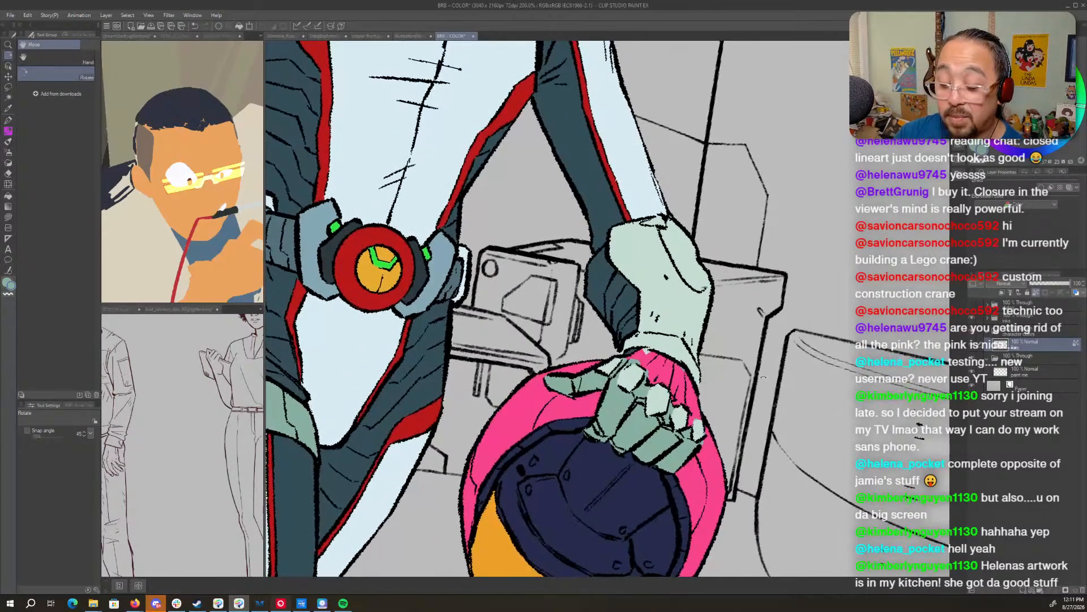
key(p)
drag(707, 312, 764, 346)
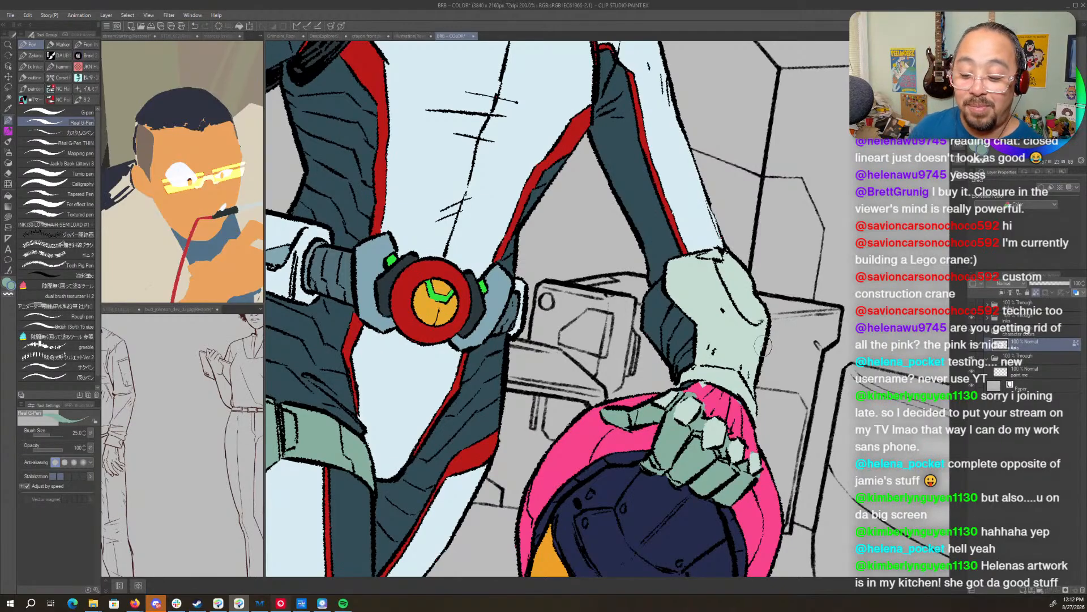
drag(705, 274, 754, 187)
drag(362, 354, 365, 436)
- Fill the pink back of the helmet-holding hand with the suit's pale blue, undoing a pale green fill tried first
key(g)
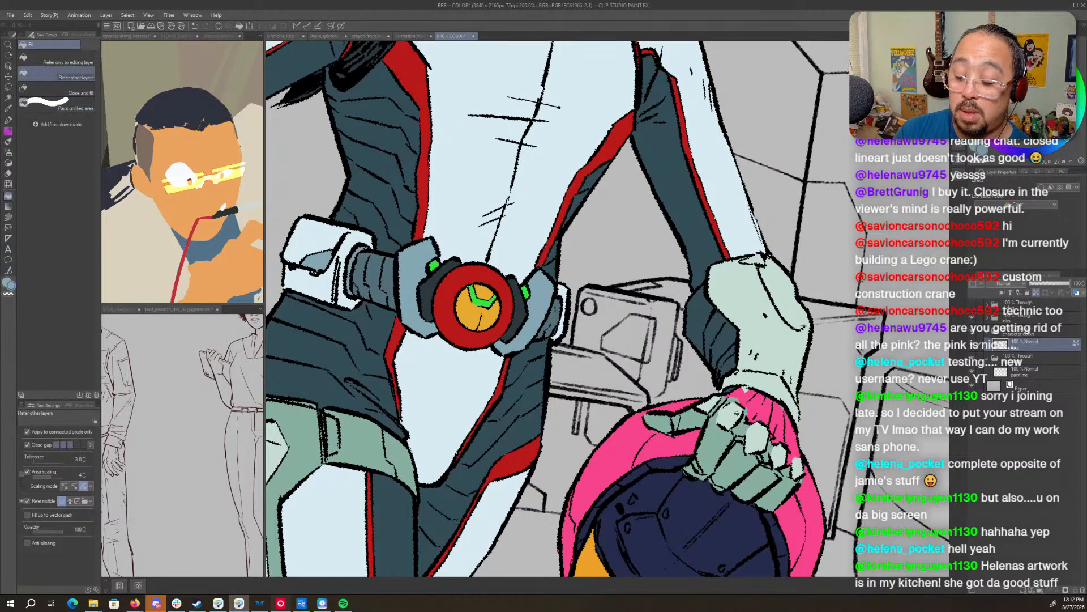
drag(750, 393, 788, 424)
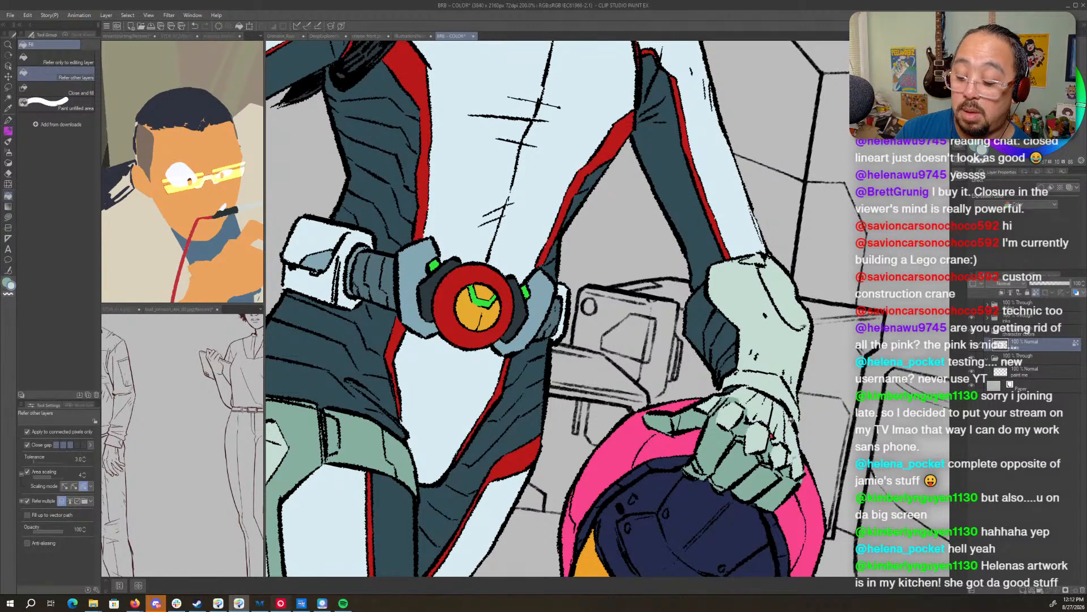
key(ctrl+z)
drag(747, 391, 796, 439)
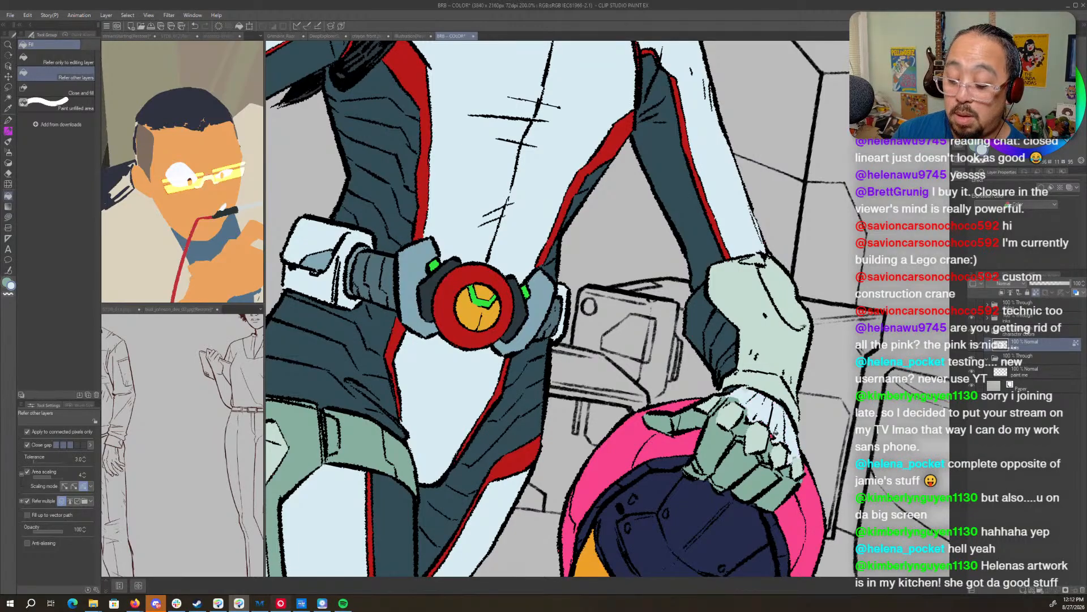
- Touch up the back of the helmet-holding hand and the adjoining helmet edge with sampled pale blue and pink
key(p)
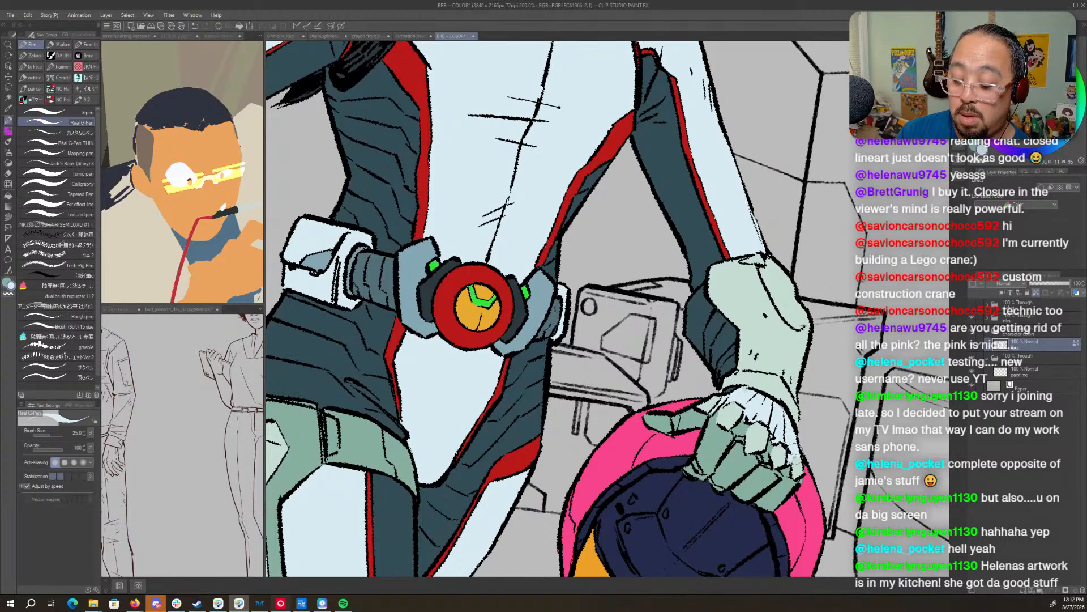
drag(804, 415, 772, 340)
alt+click(778, 399)
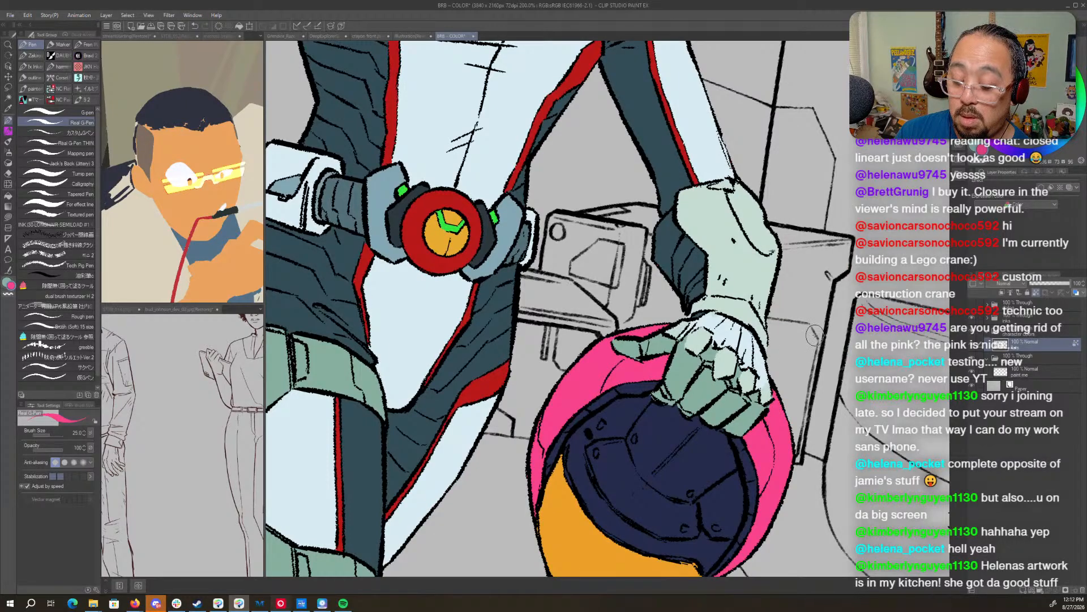
alt+click(718, 321)
mouse_move(779, 412)
mouse_down()
mouse_move(792, 323)
mouse_move(788, 410)
mouse_up()
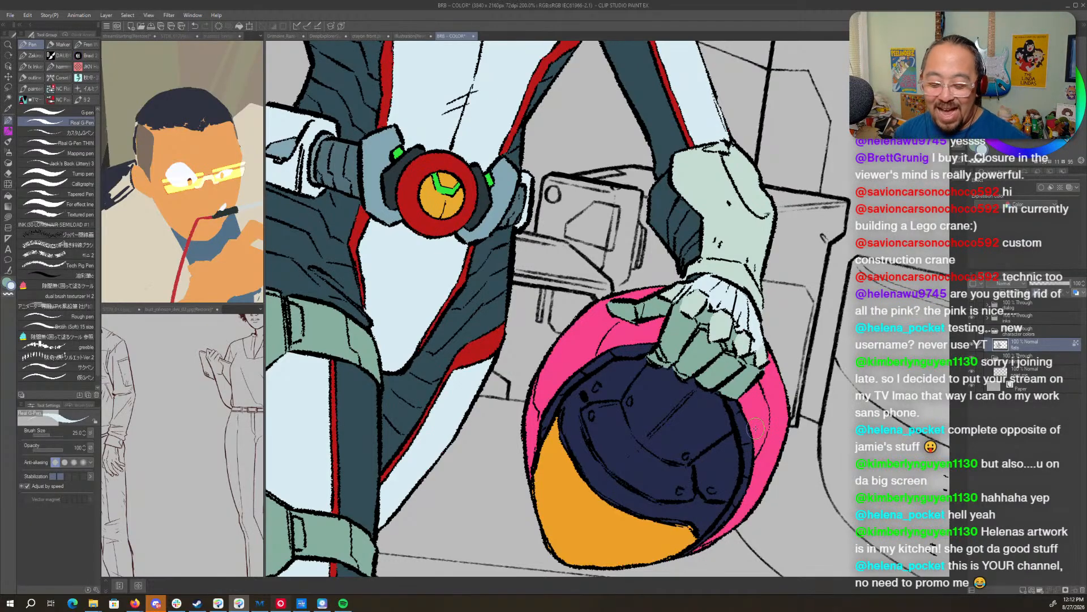
- Try coloring a small area on the helmet's pink side edge with the visor's orange
key(g)
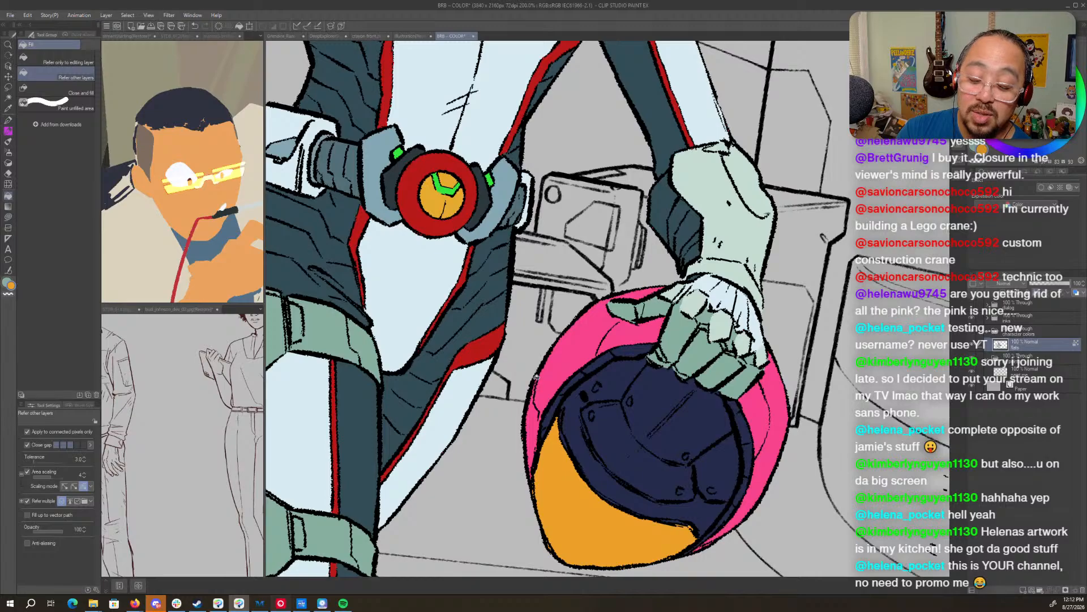
key(p)
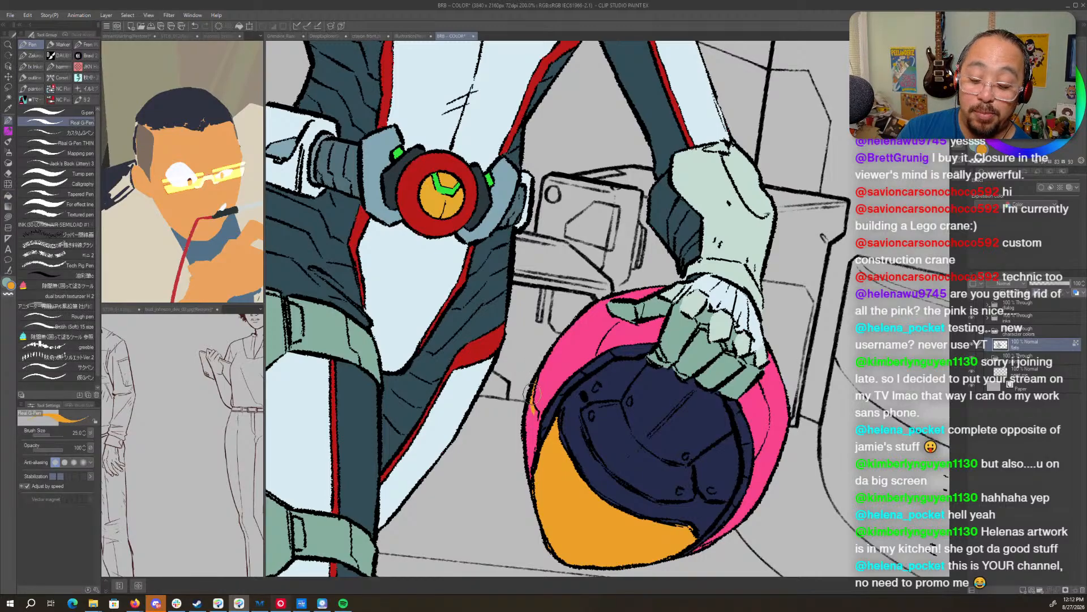
key(ctrl+z)
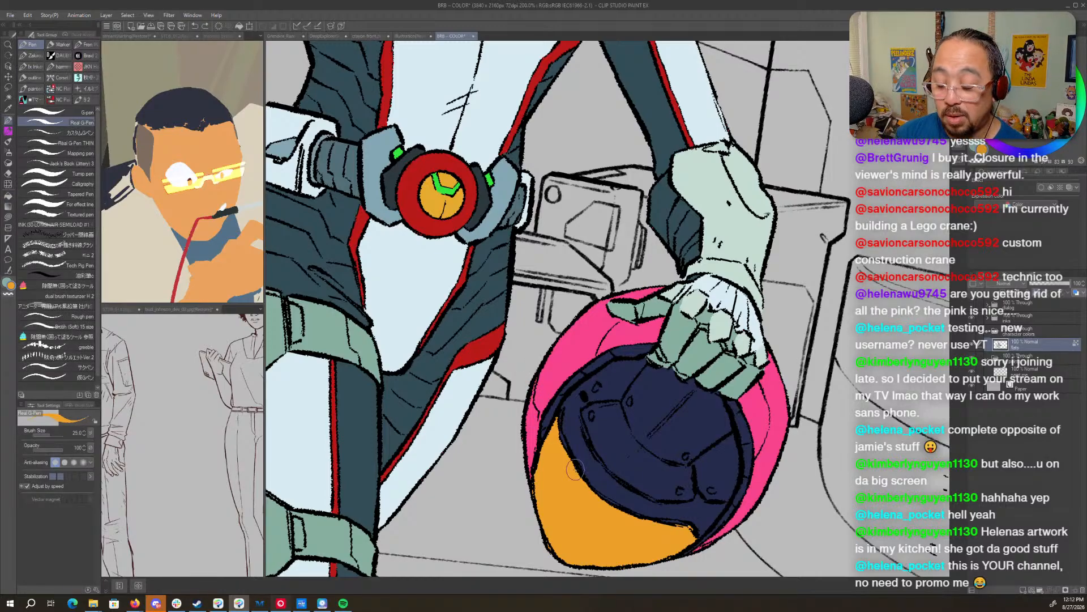
- Fill the small pink pieces beneath the blue-gray shoulder armor with muted green sampled from the thigh strap
drag(827, 354, 764, 330)
drag(818, 307, 797, 378)
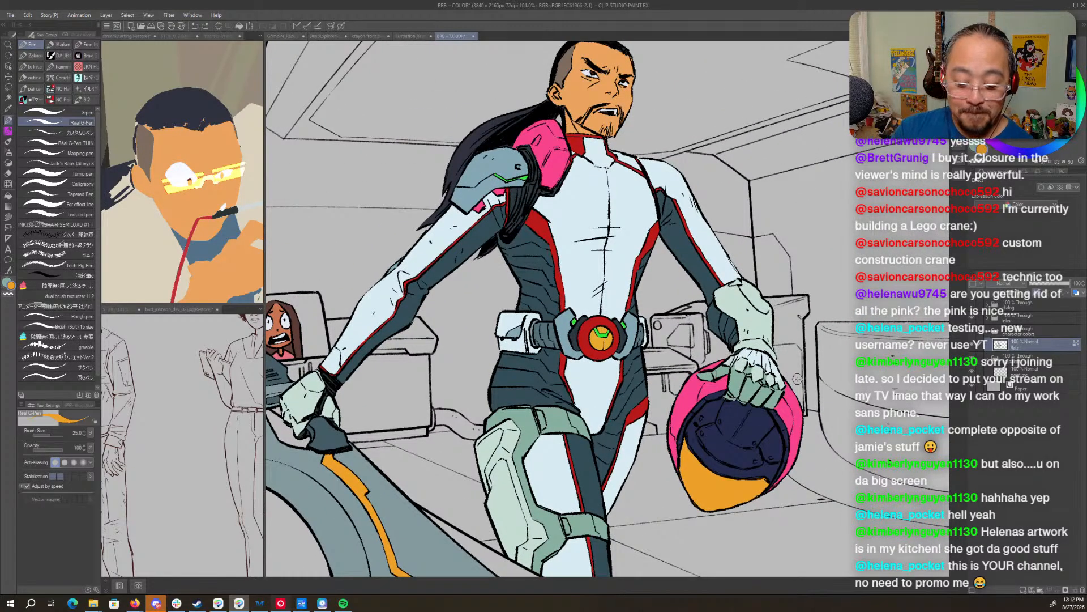
key(g)
alt+click(521, 418)
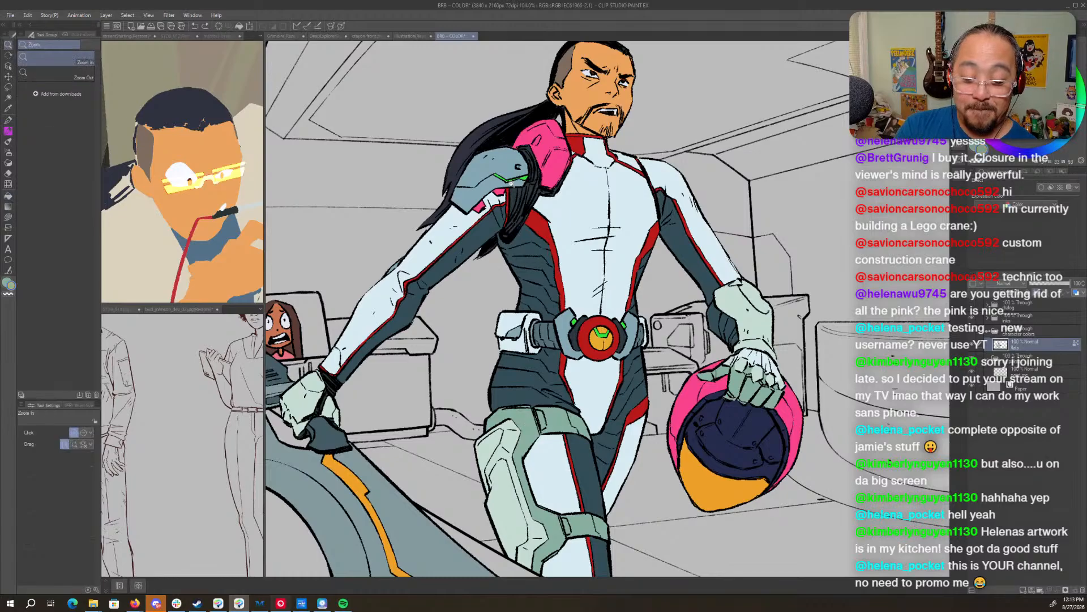
drag(522, 134, 617, 135)
key(g)
key(g)
key(g)
key(g)
click(443, 273)
click(485, 243)
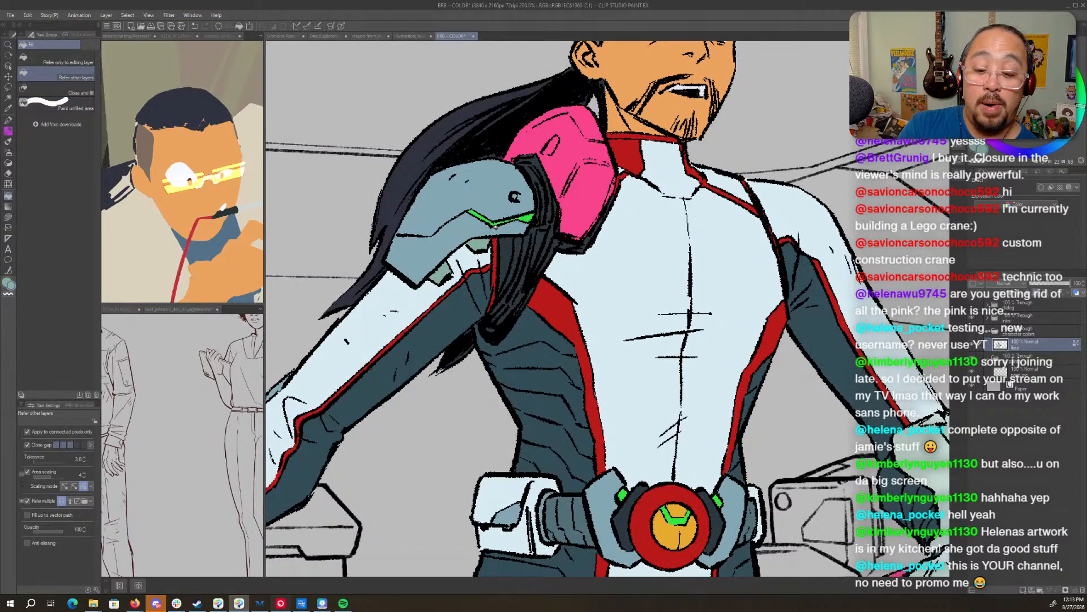
- Fill the pink armor piece beside the neck, including its small gaps, with muted green and paint its inner edge strip red
key(g)
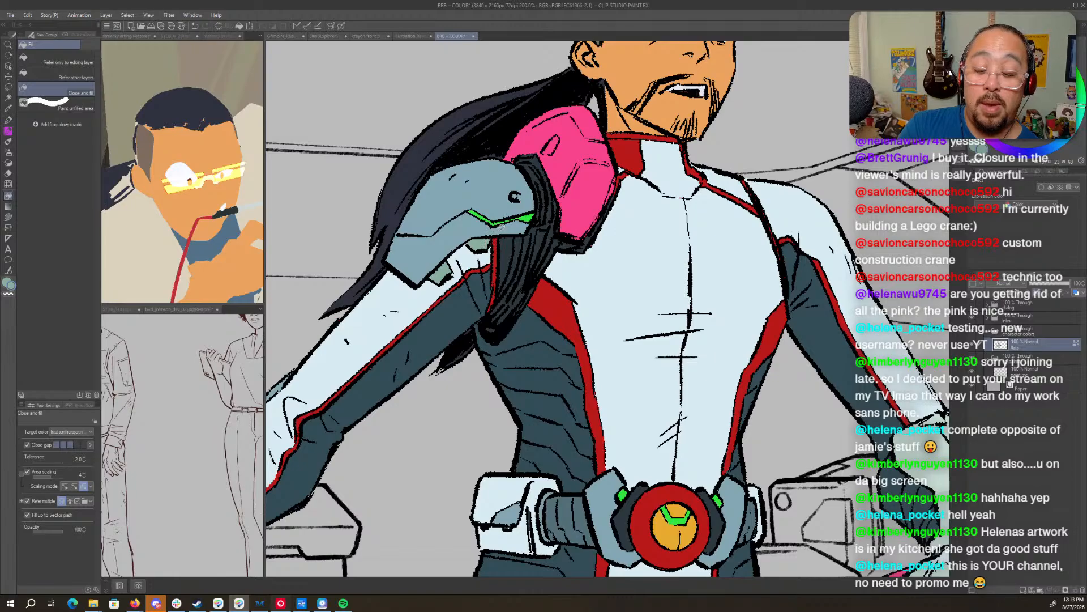
key(p)
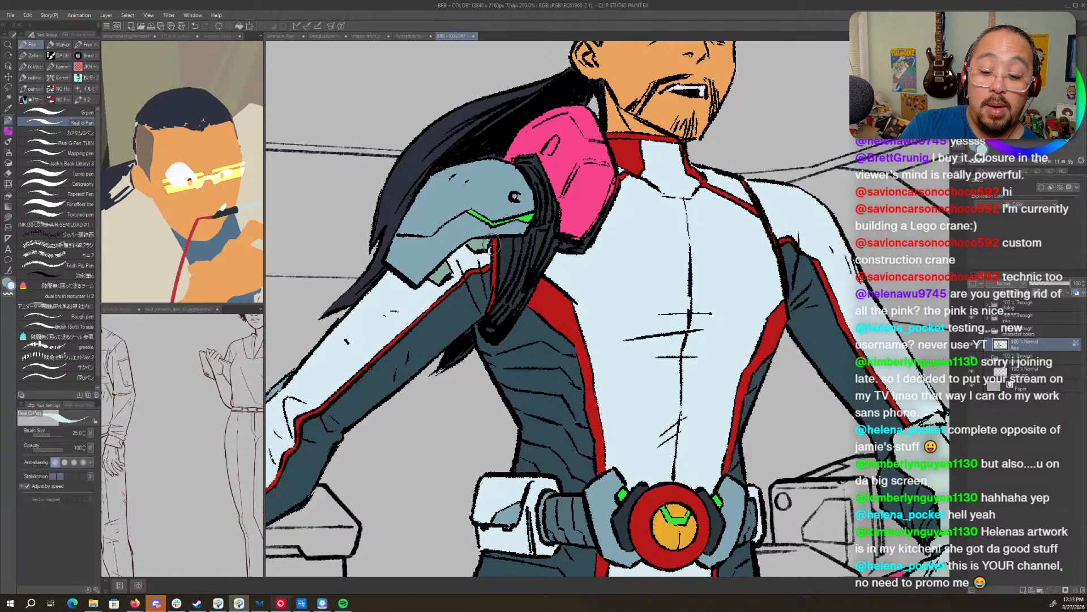
key(g)
key(g)
key(g)
key(g)
click(594, 179)
click(579, 152)
click(583, 129)
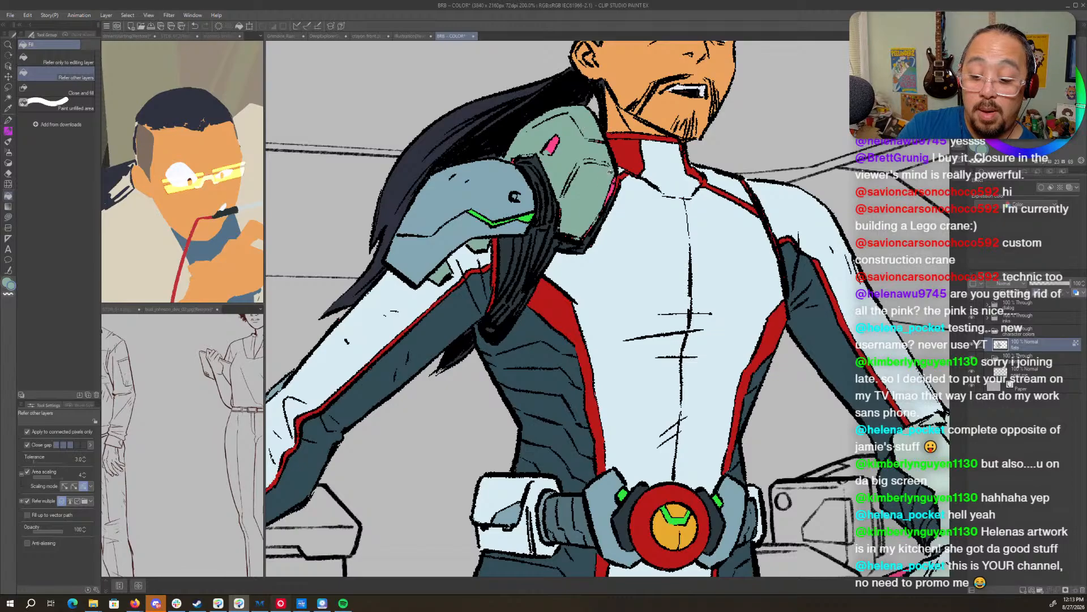
key(g)
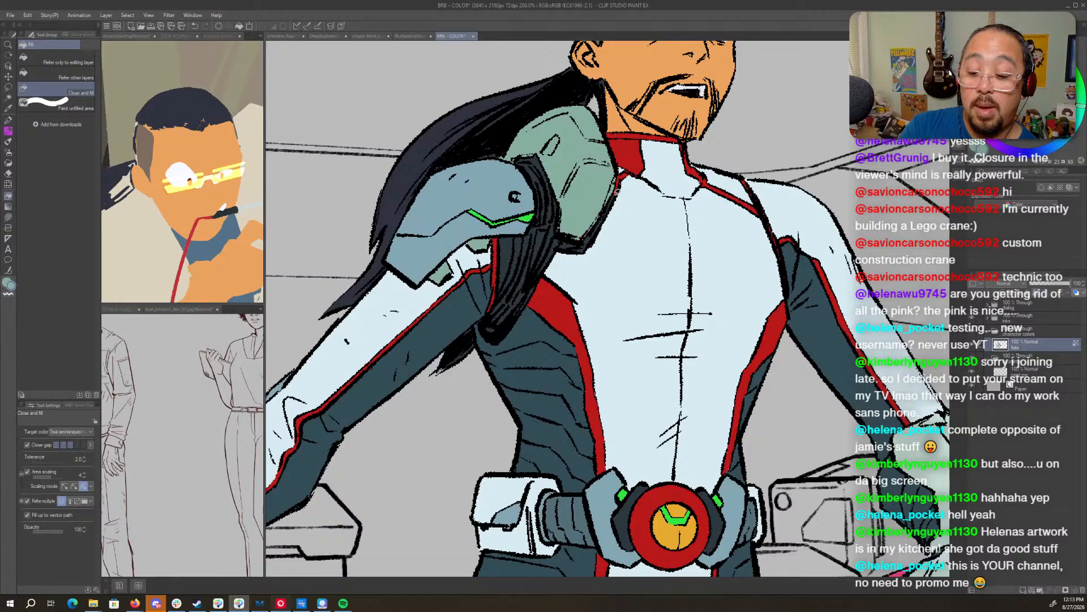
key(p)
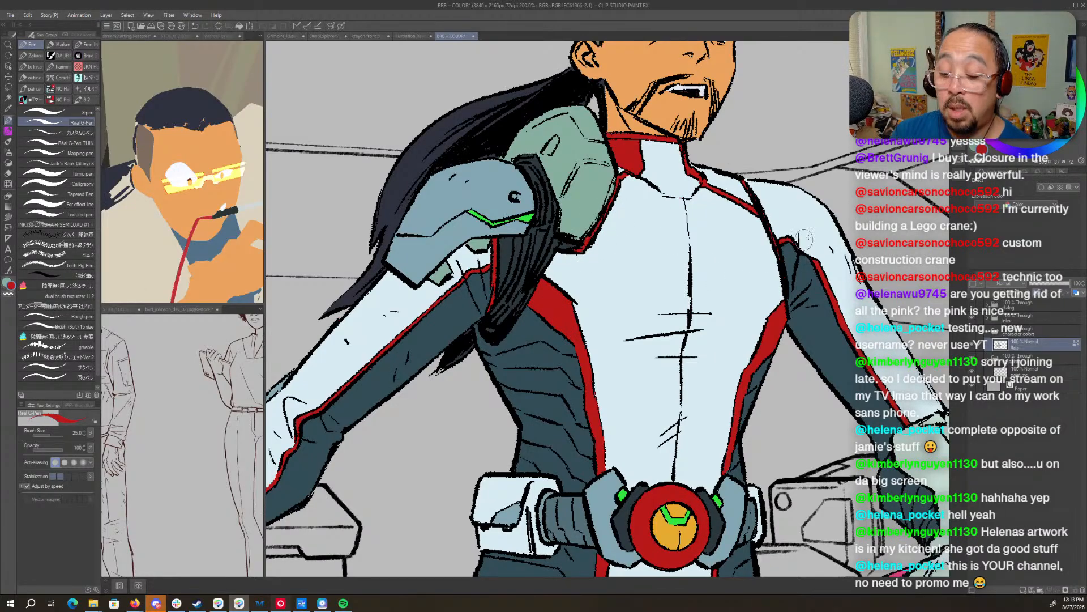
- Fill the helmet's pink outer side, the part farther from the body, with the suit's pale blue
key(ctrl+space)
mouse_move(851, 237)
mouse_down()
mouse_move(832, 248)
mouse_move(845, 398)
mouse_up()
drag(889, 459, 754, 355)
key(ctrl+space)
drag(777, 244, 821, 274)
drag(767, 329, 827, 393)
key(g)
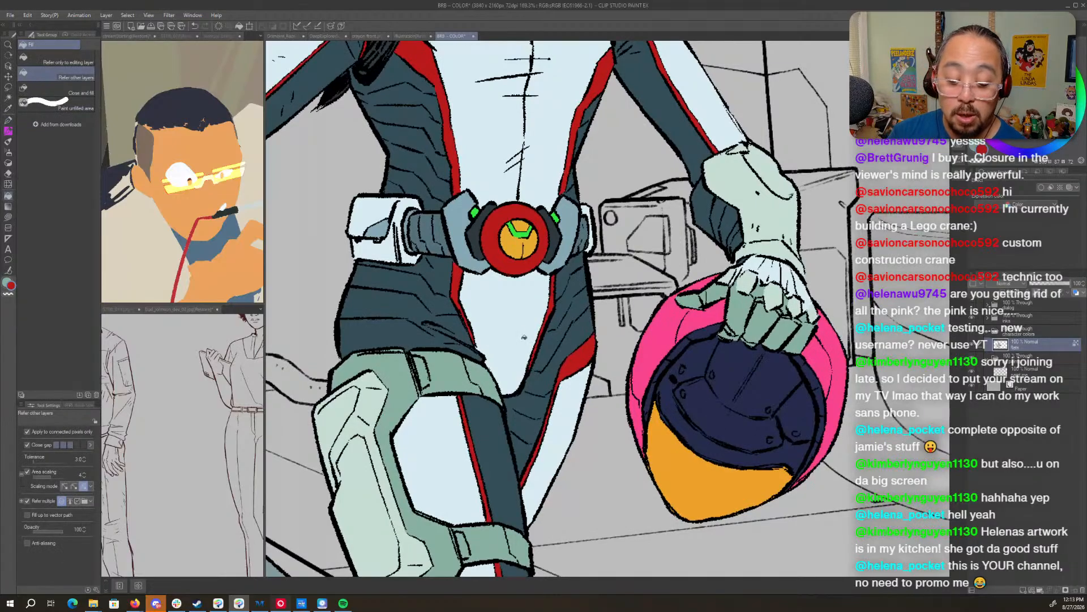
key(w)
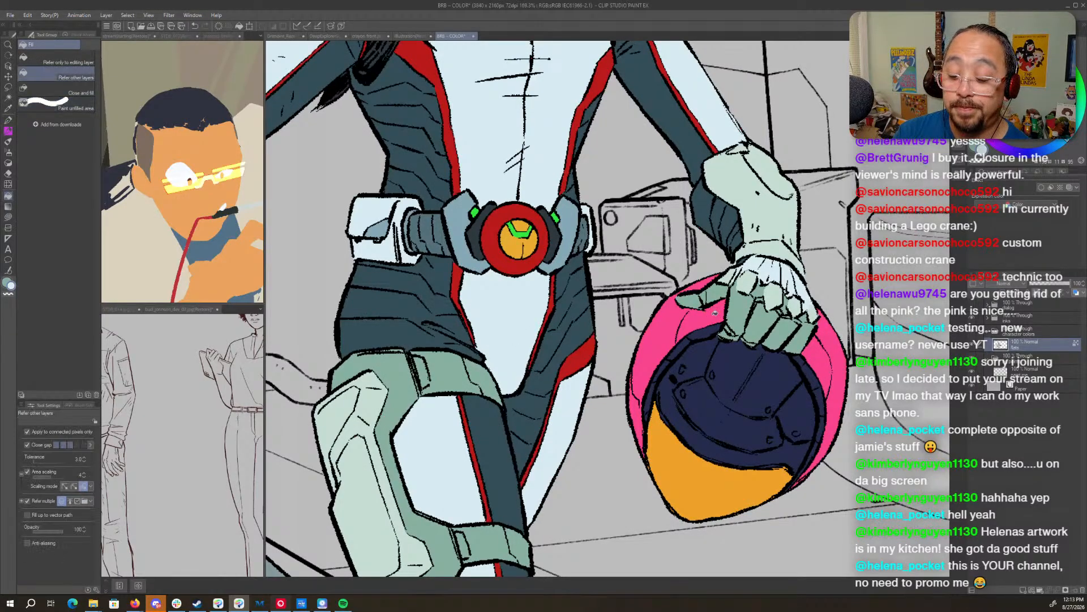
click(835, 365)
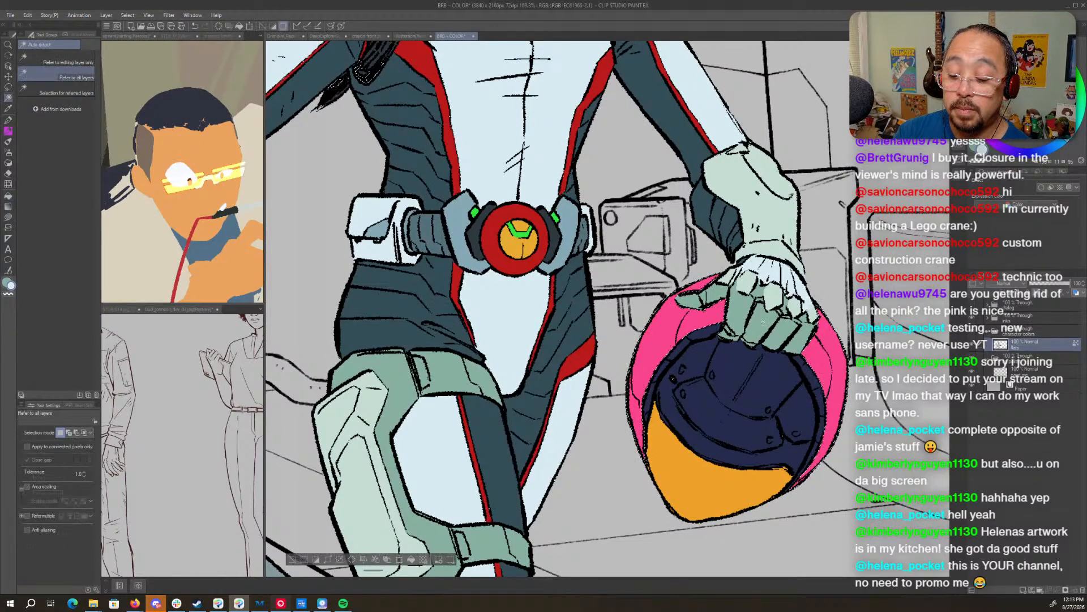
key(ctrl+d)
key(g)
click(829, 355)
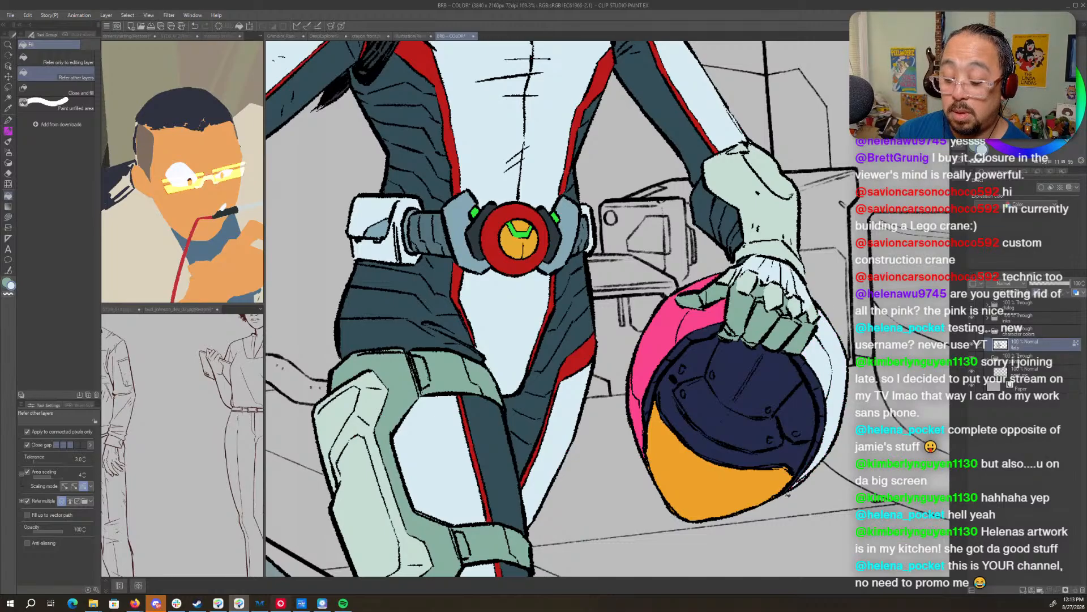
- Fill the helmet's remaining pink side and its small lower edge piece with the suit's pale blue
key(g)
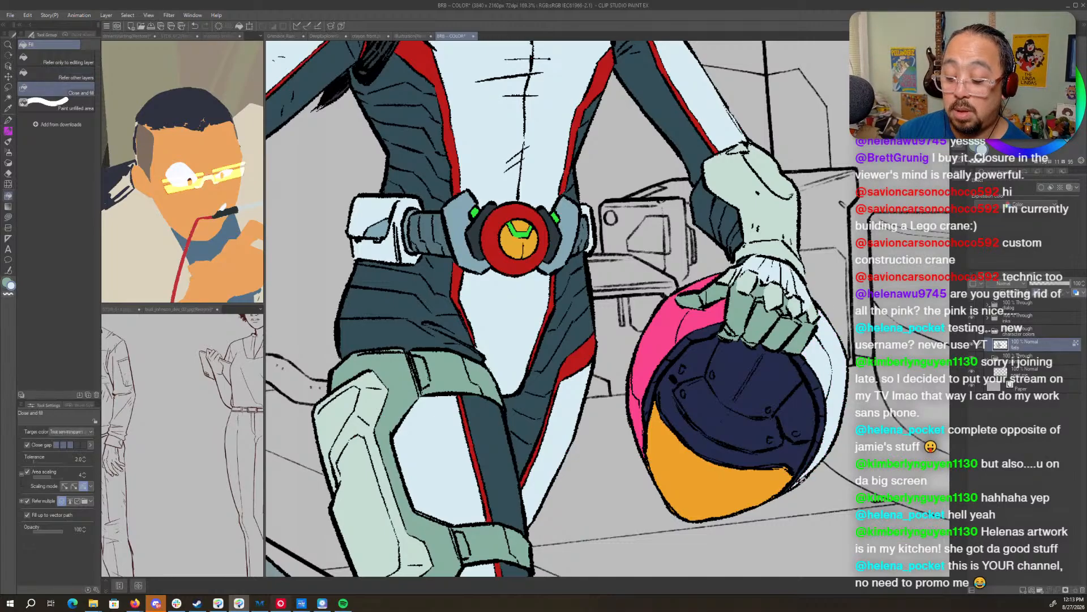
key(p)
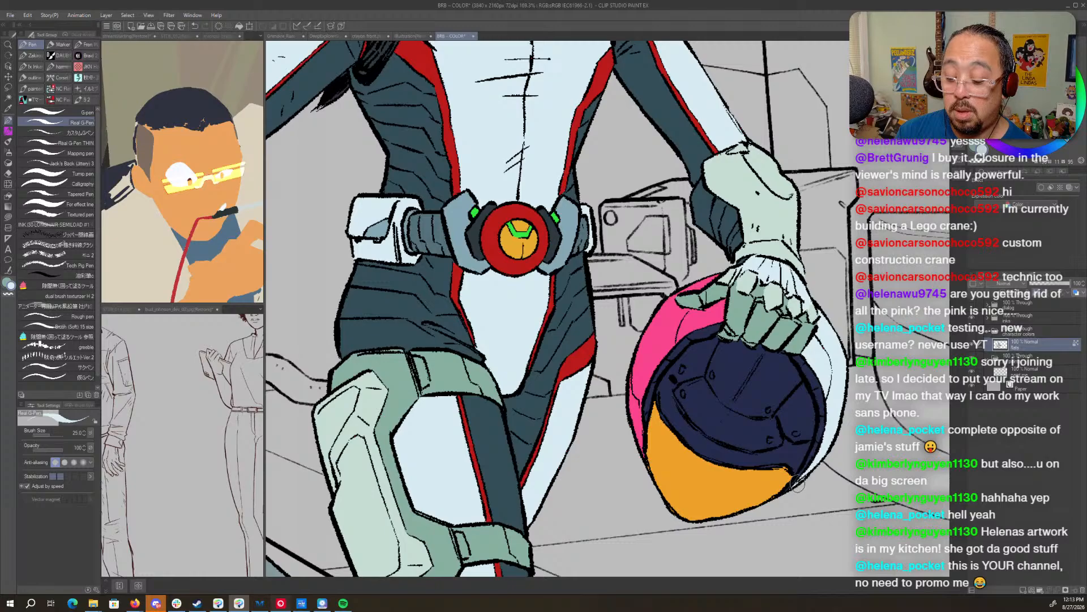
key(g)
click(713, 311)
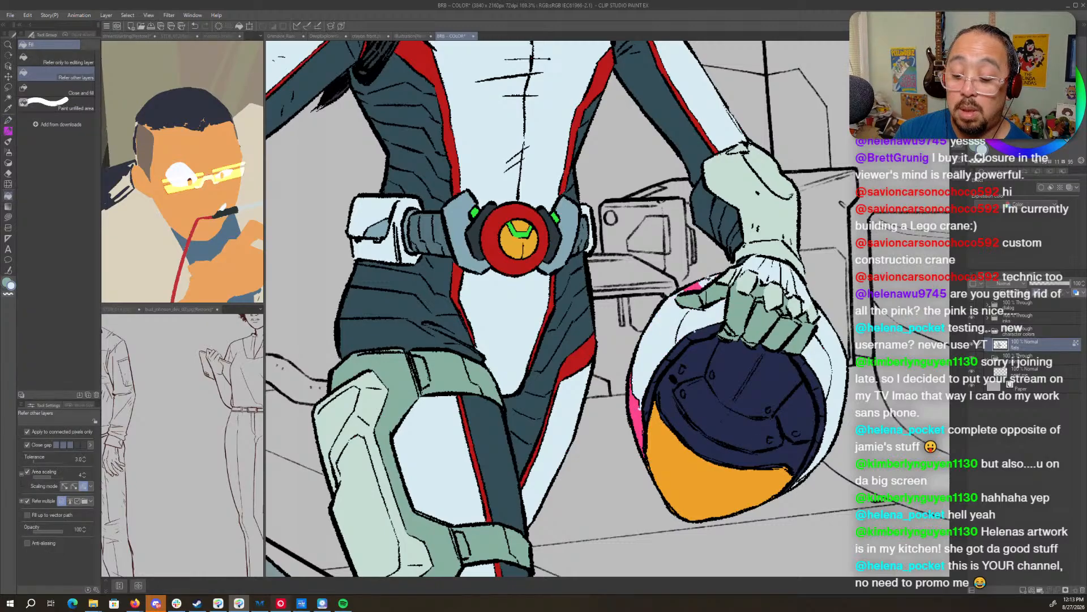
click(634, 403)
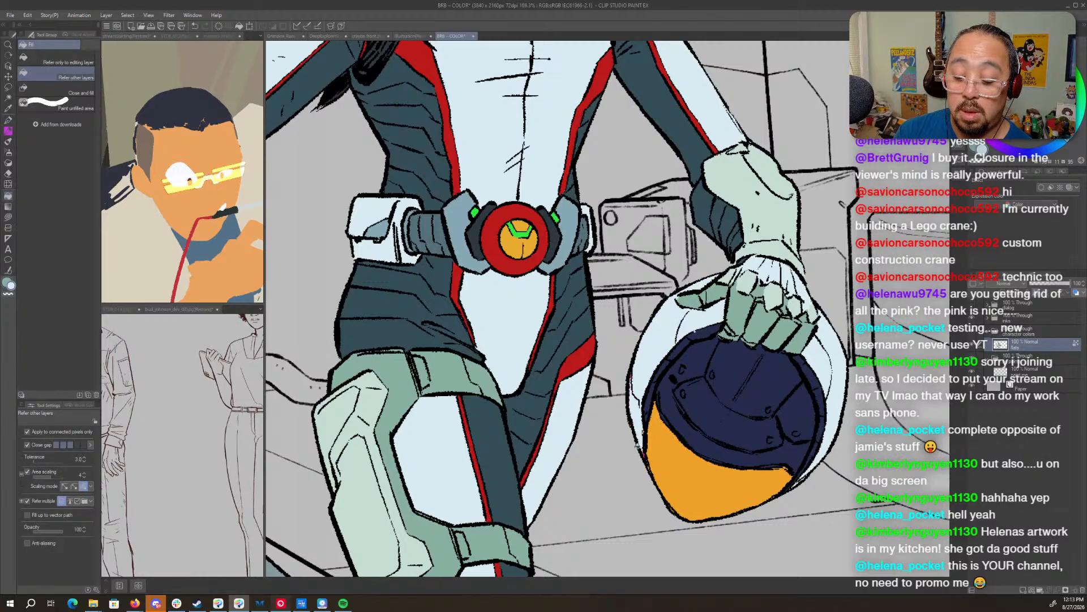
key(p)
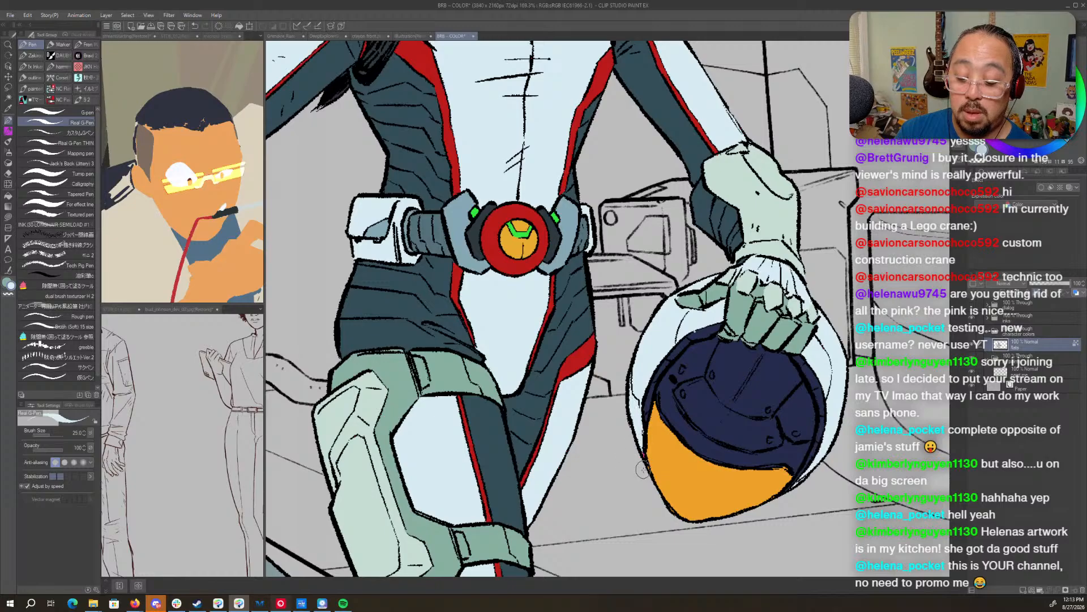
alt+click(700, 334)
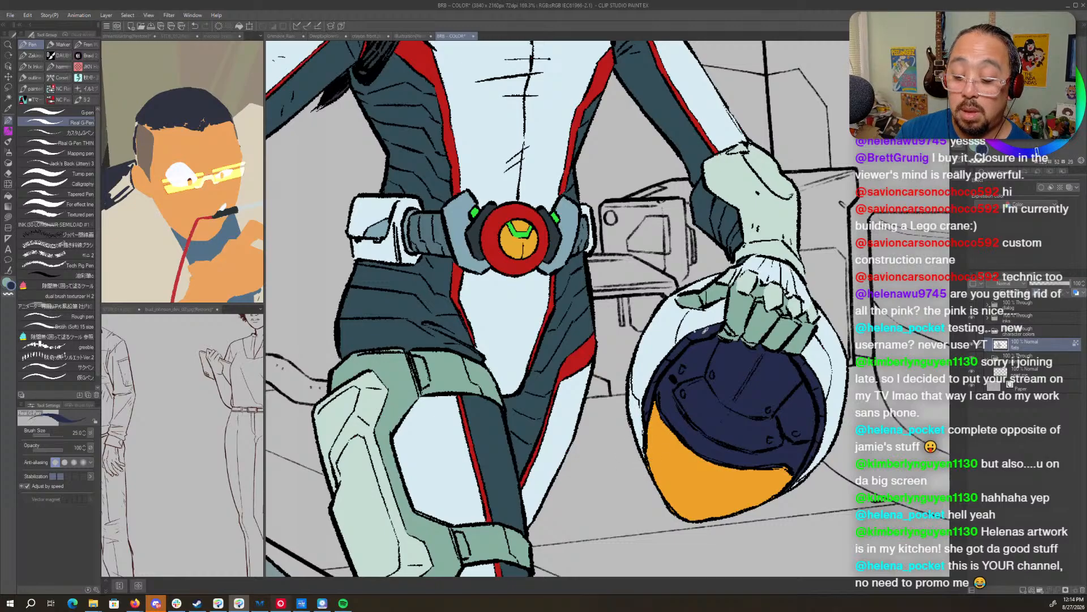
alt+click(683, 299)
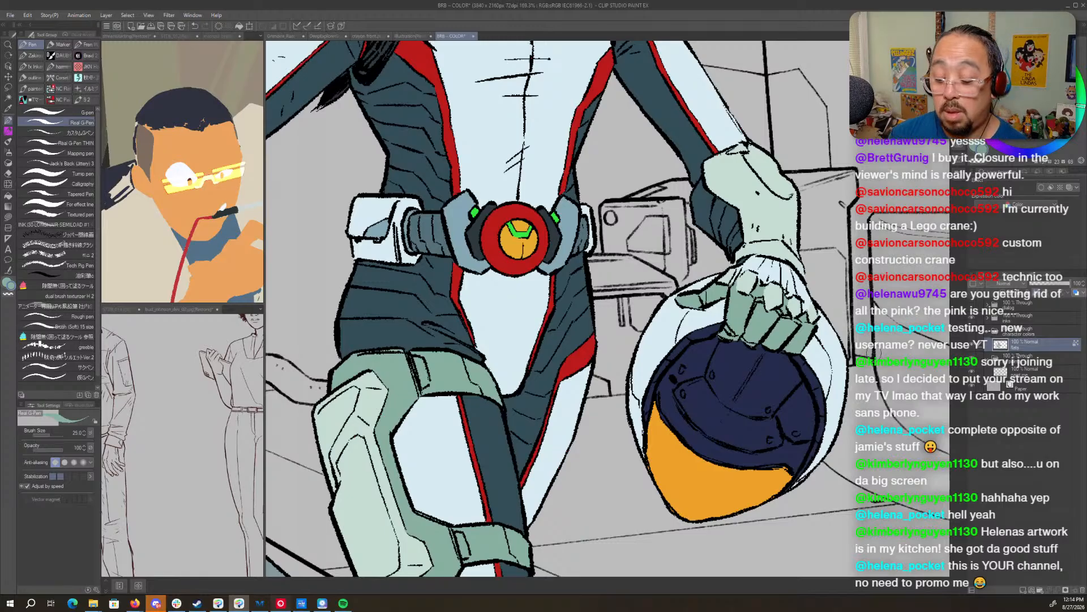
key(ctrl+space)
drag(882, 400, 777, 367)
key(space)
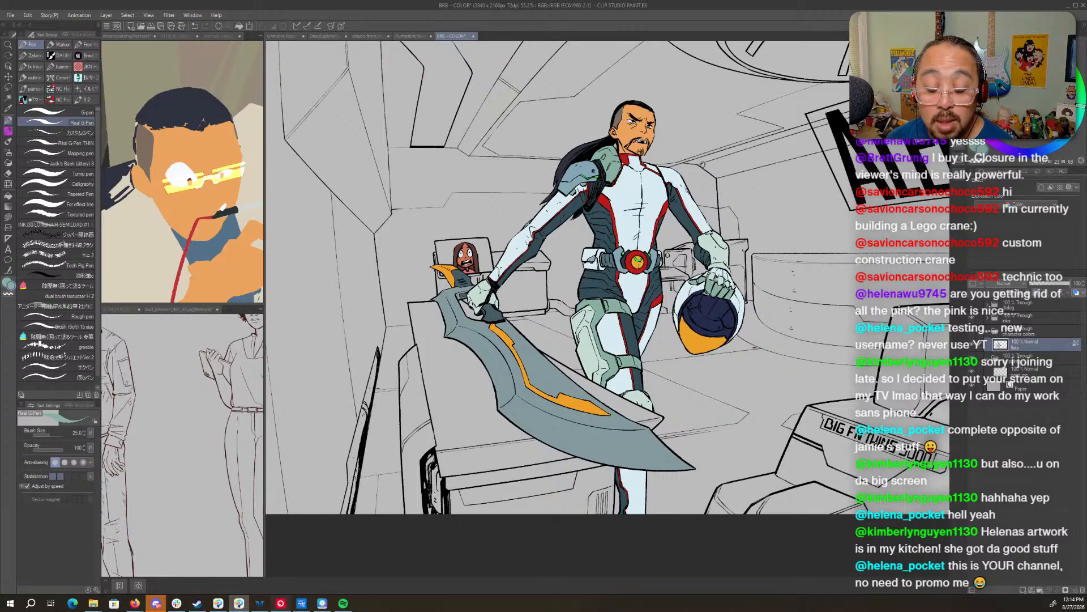
key(w)
click(629, 220)
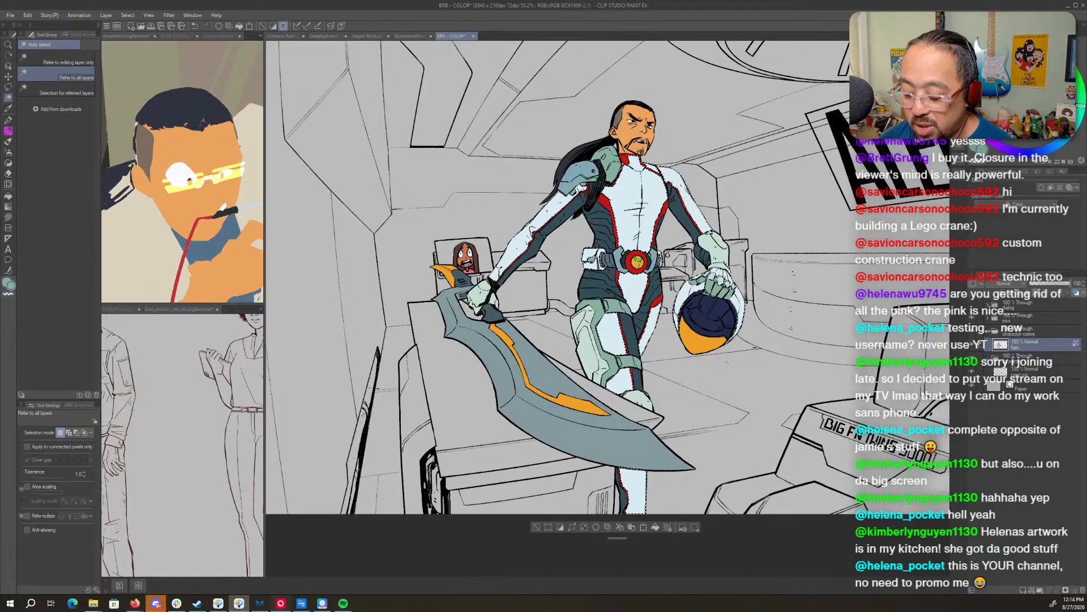
key(ctrl+d)
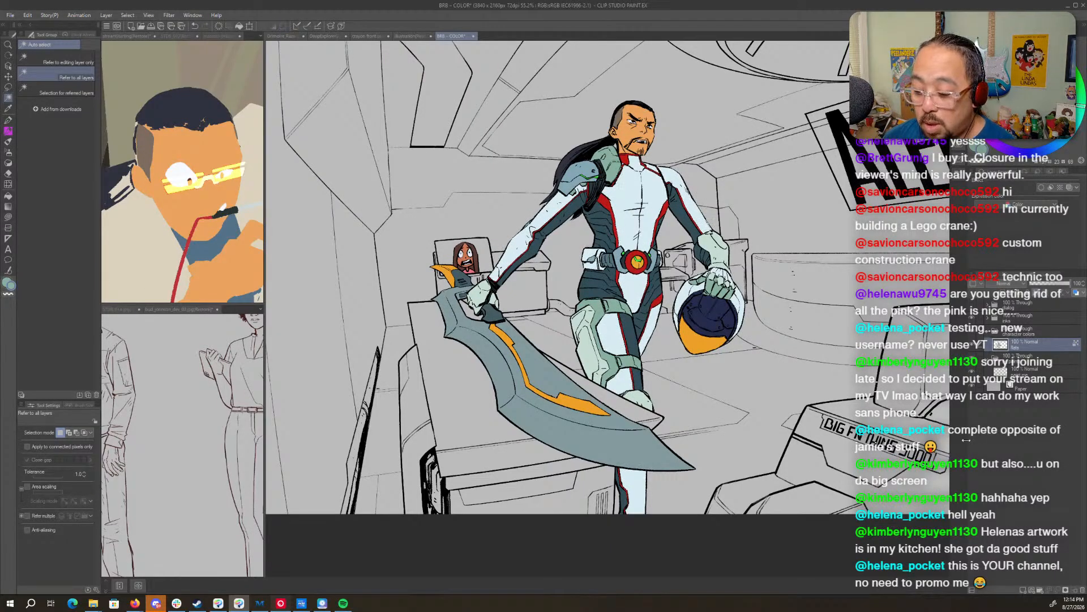
- Add three new layers above the character's flats layer and clip them all to it
click(1023, 589)
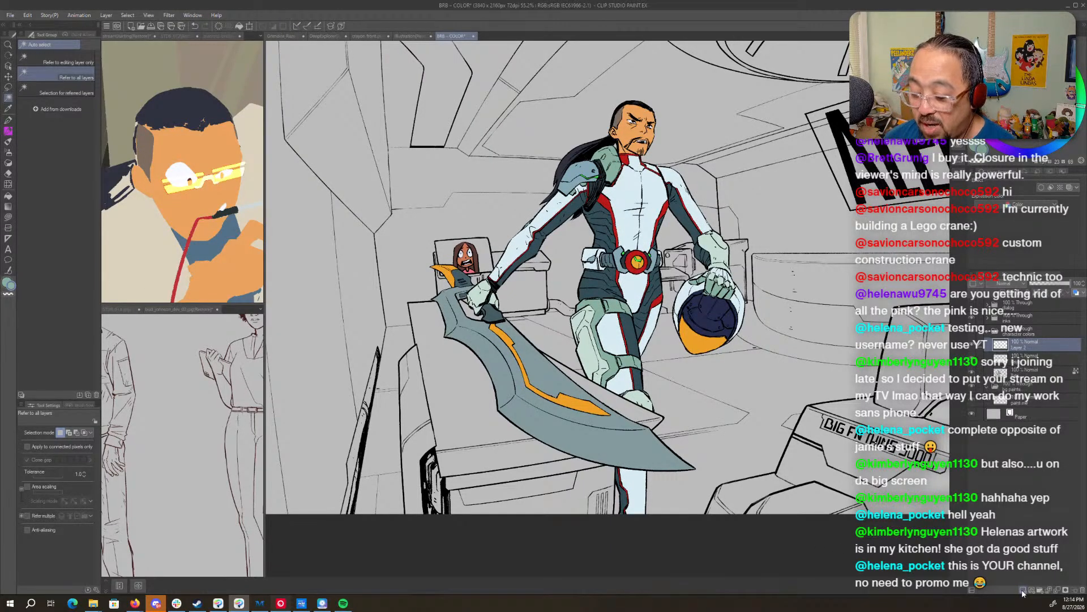
shift+click(1033, 371)
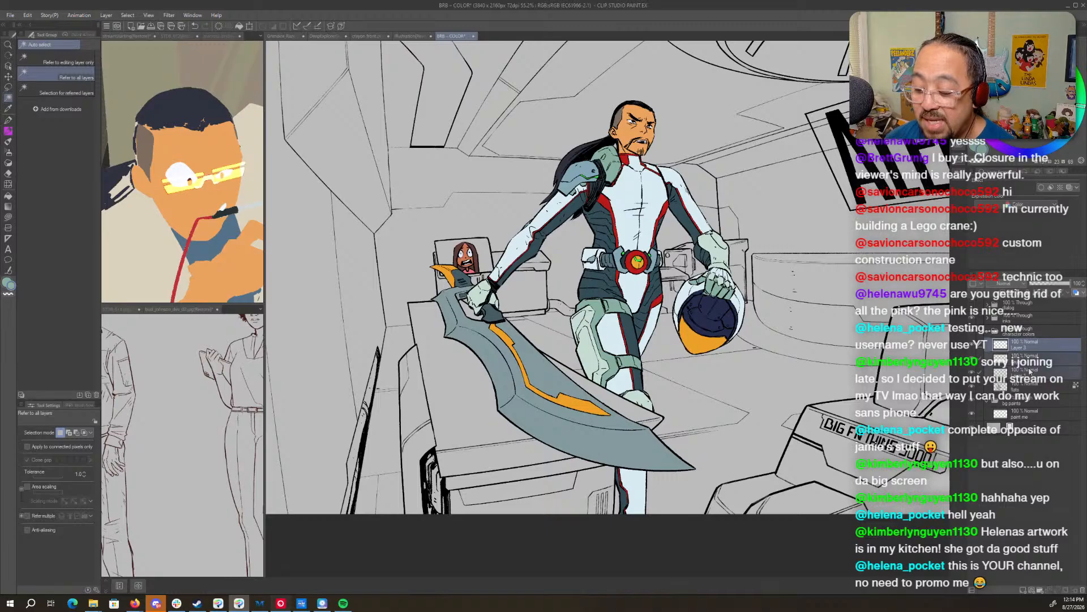
right_click(1002, 372)
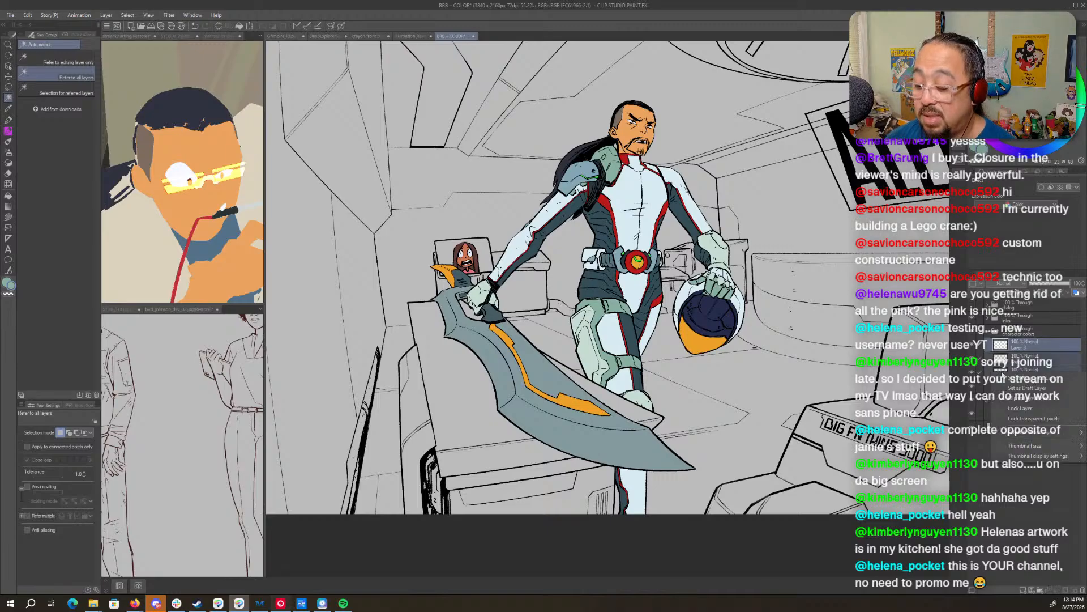
click(1008, 402)
- Set the middle clipped layer's blending mode to Multiply and name it shadows, and name the lowest clipped layer paints
click(1017, 360)
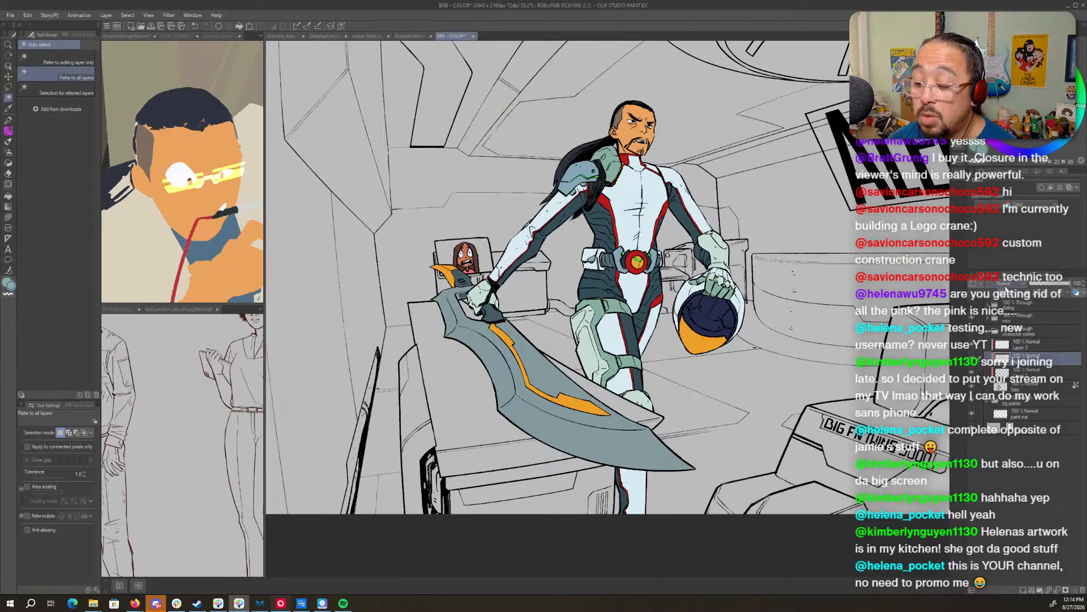
click(1005, 284)
click(1026, 368)
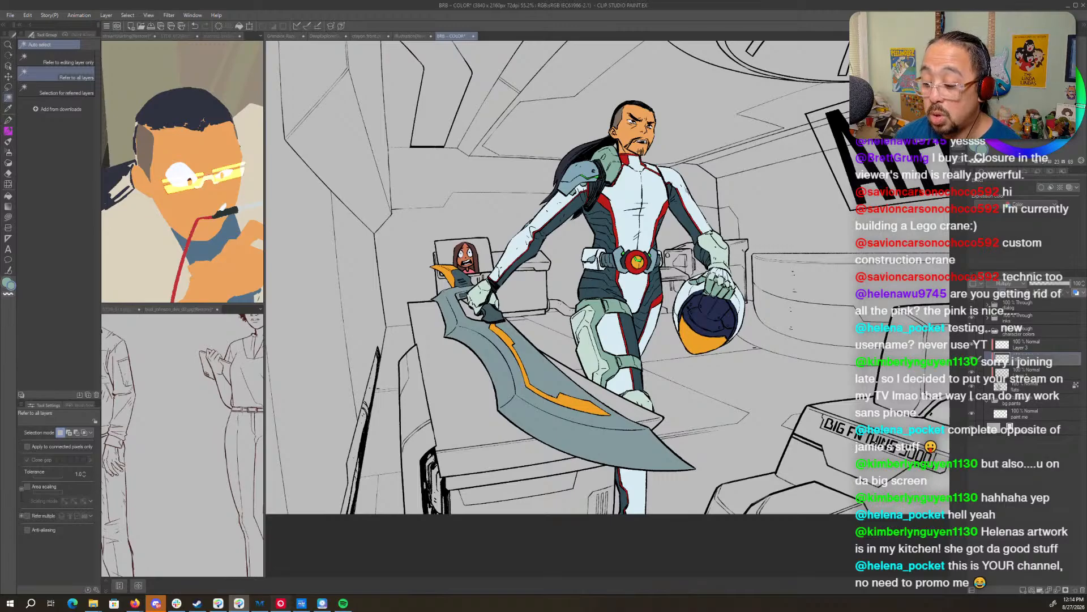
click(1025, 374)
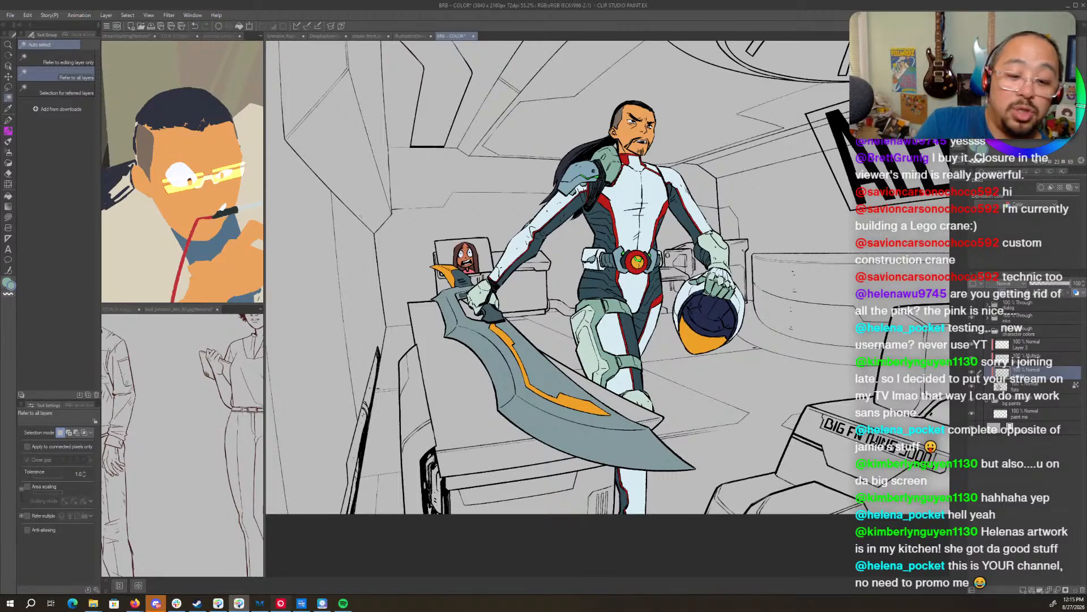
- Enlarge the reference view and bring up the streamStarting illustration to examine how its flats, line art and shading are built up
drag(266, 230, 643, 228)
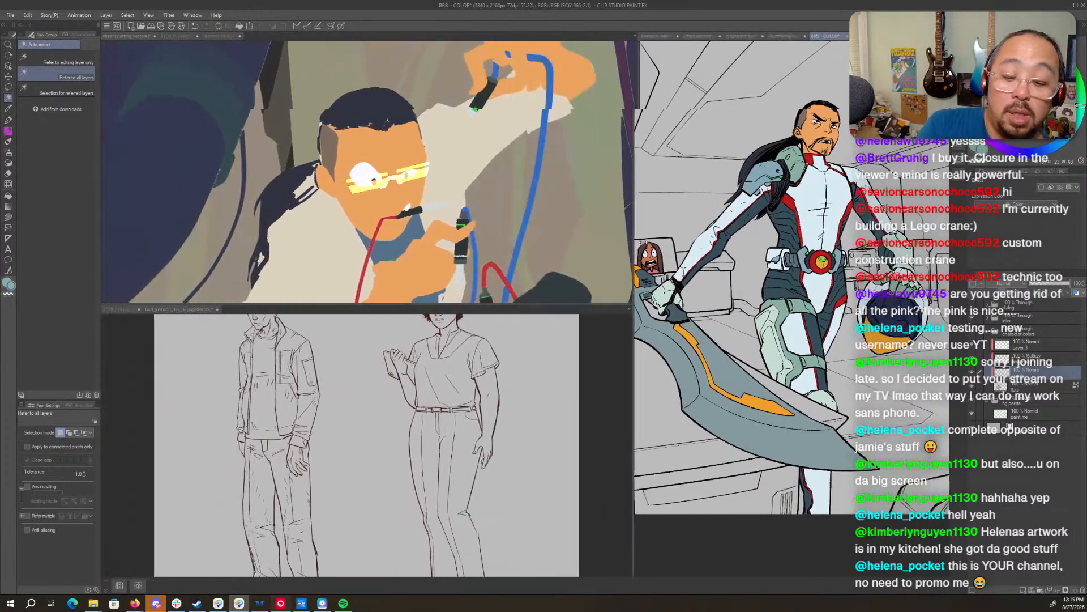
click(225, 35)
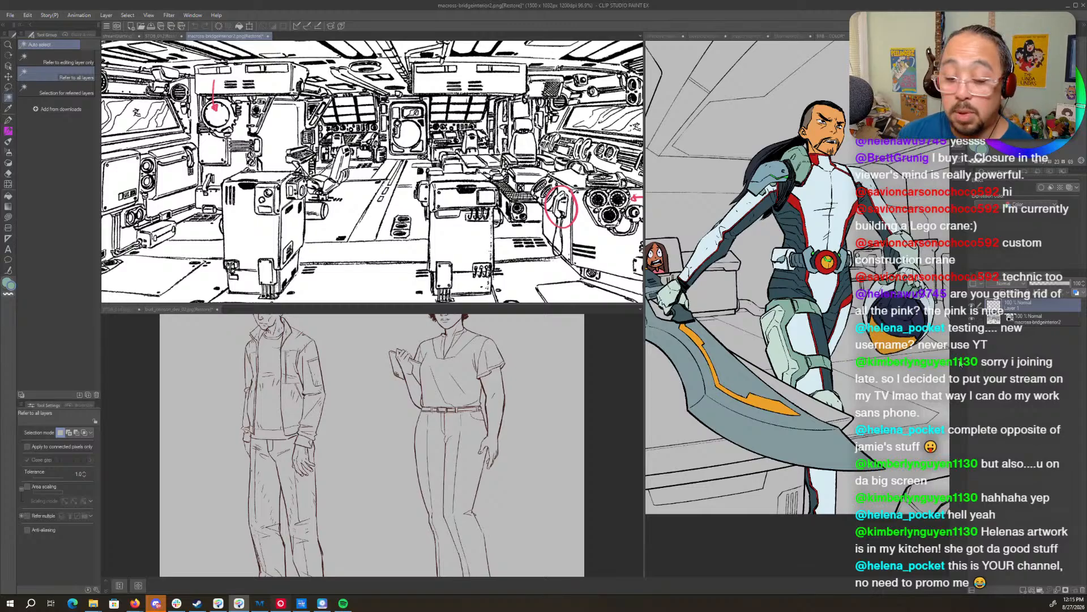
click(161, 36)
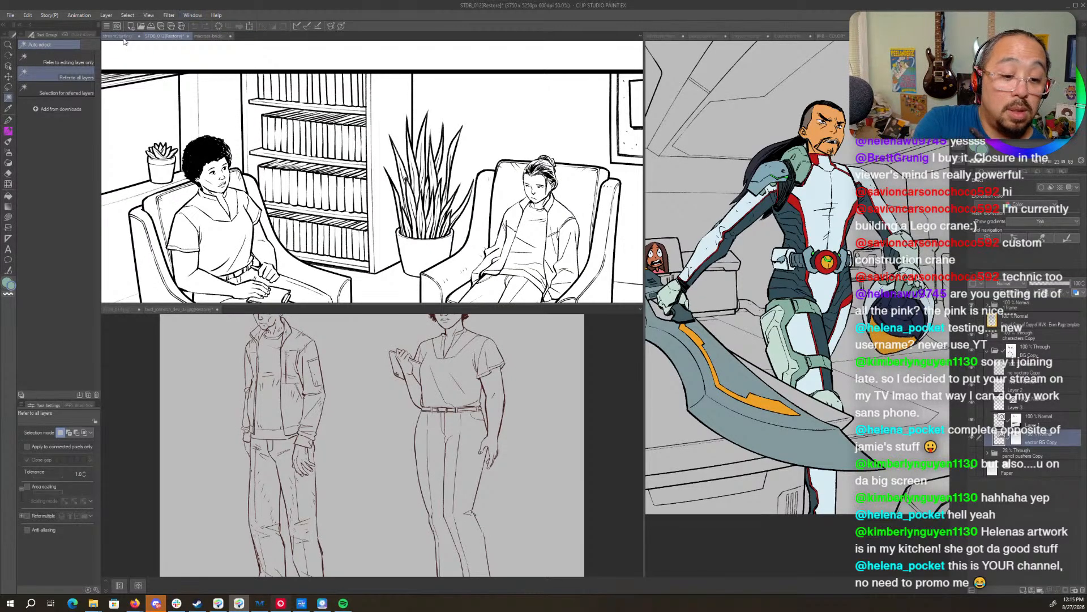
click(129, 36)
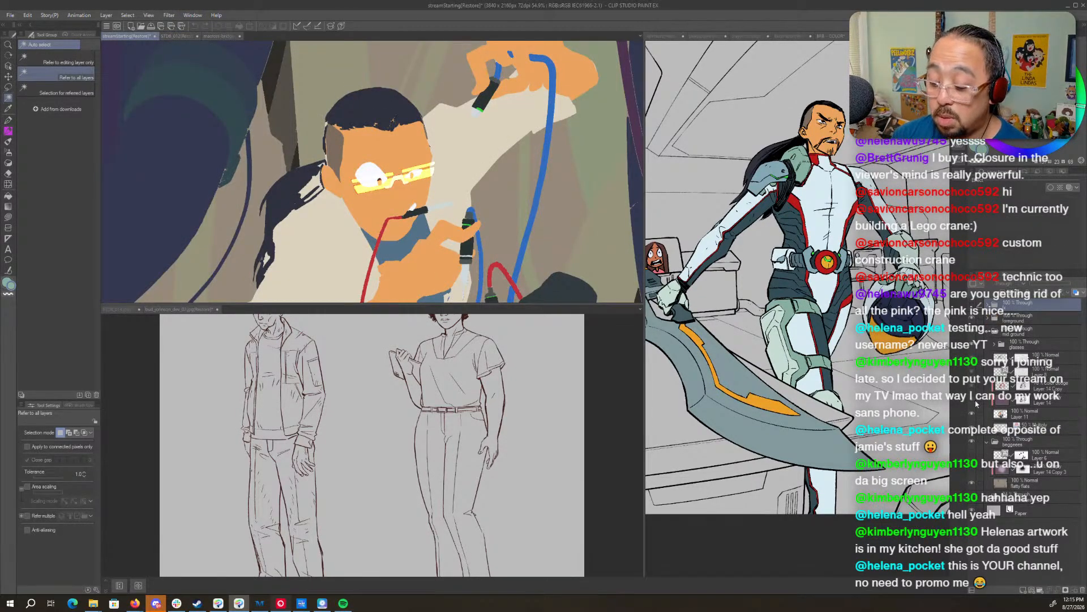
drag(426, 182, 470, 175)
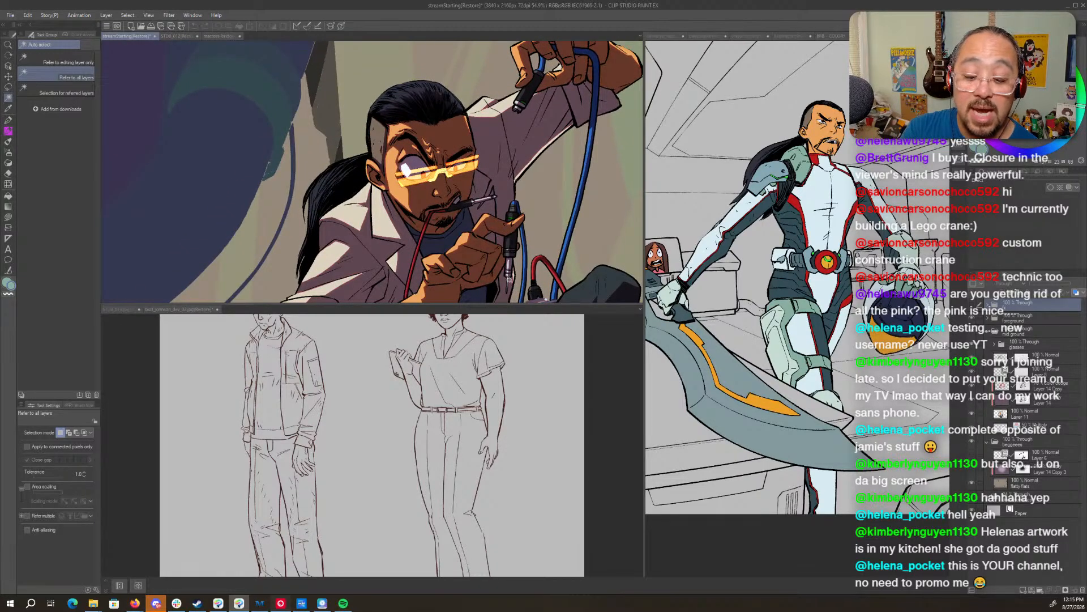
drag(533, 304, 533, 469)
drag(517, 320, 506, 293)
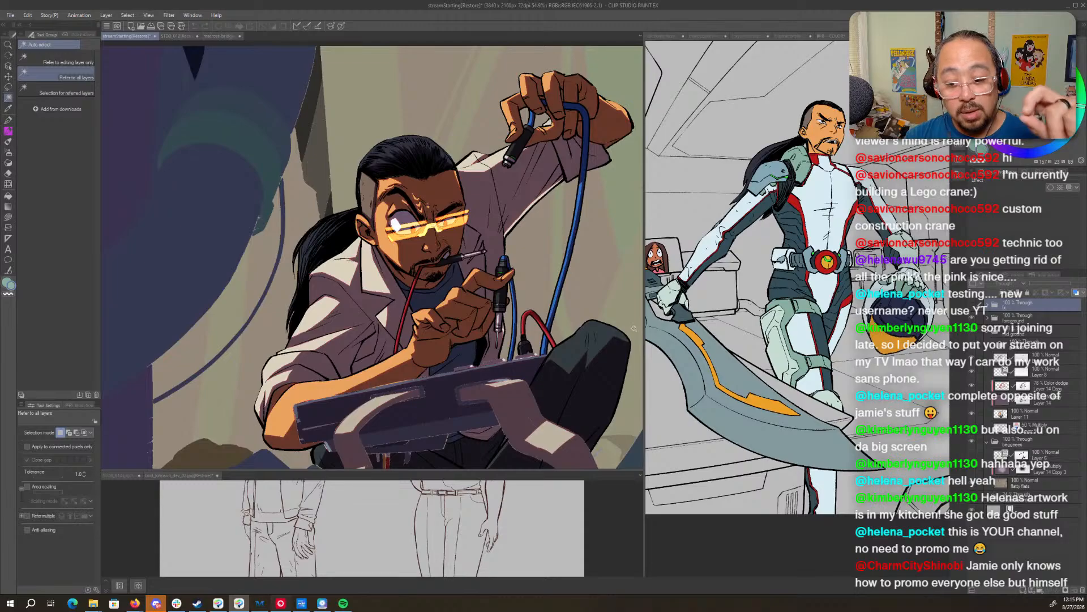
- Give the working canvas most of the space again, return to the BRB - COLOR document and save it
drag(645, 346, 233, 373)
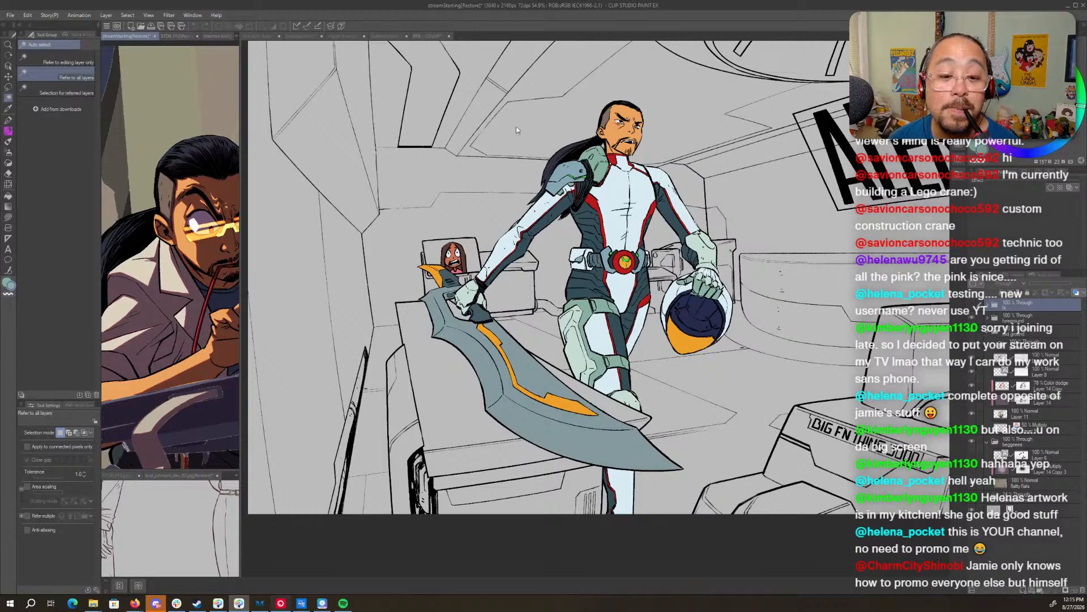
click(429, 36)
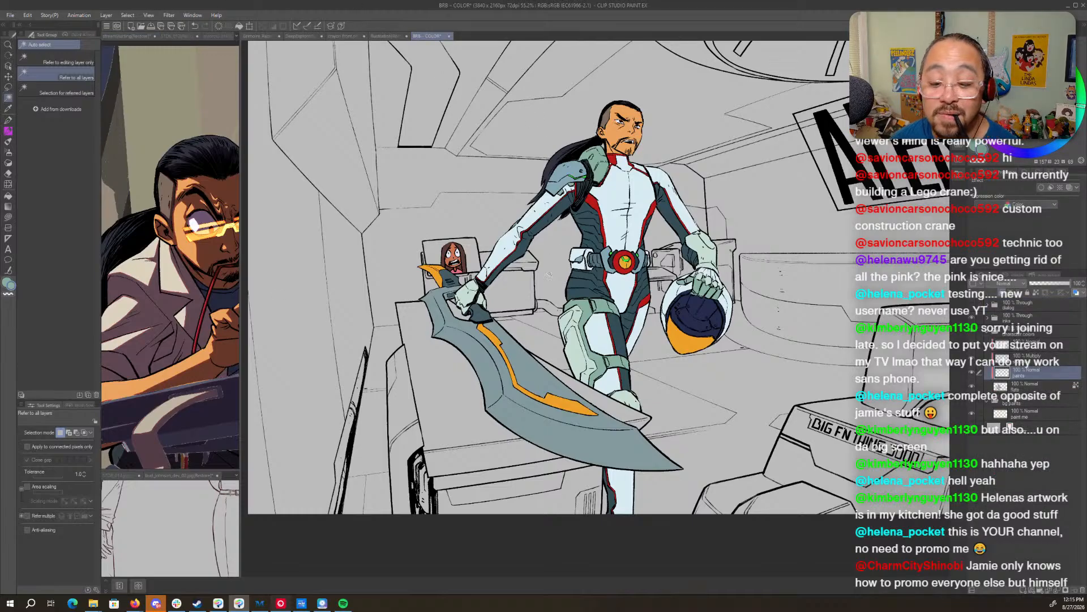
key(ctrl+s)
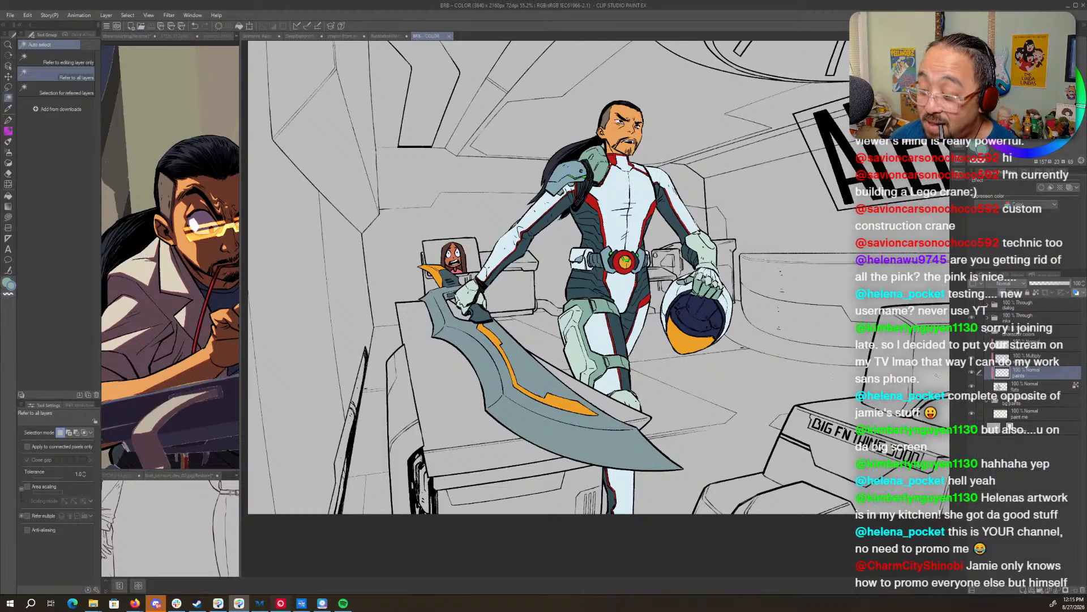
- Select every pale blue suit and helmet area from the flats, fill them with dark navy on the paints layer, and hide the selection outline
click(1038, 390)
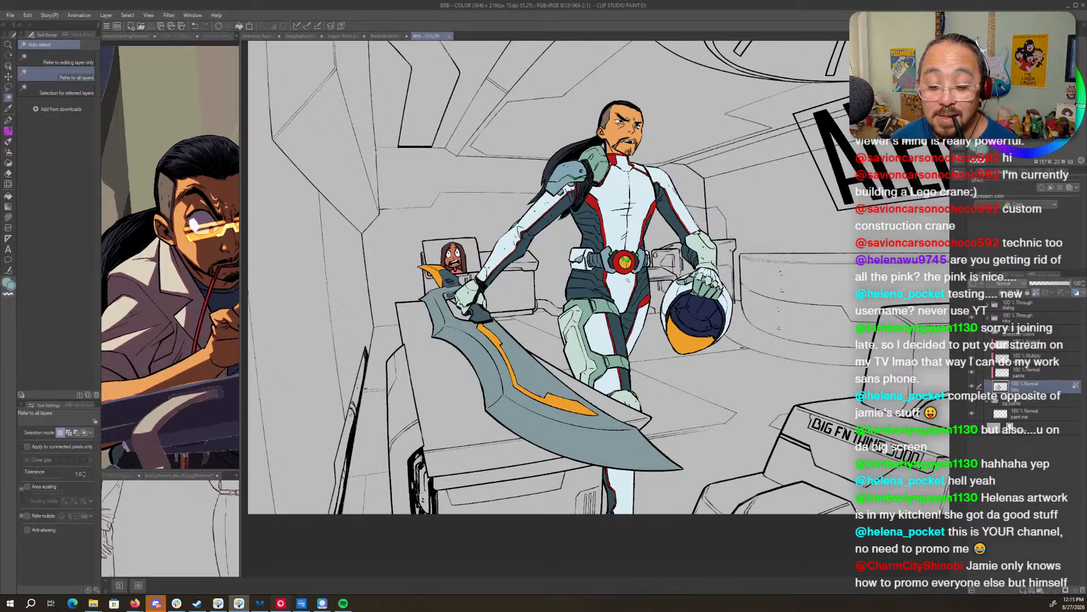
click(627, 279)
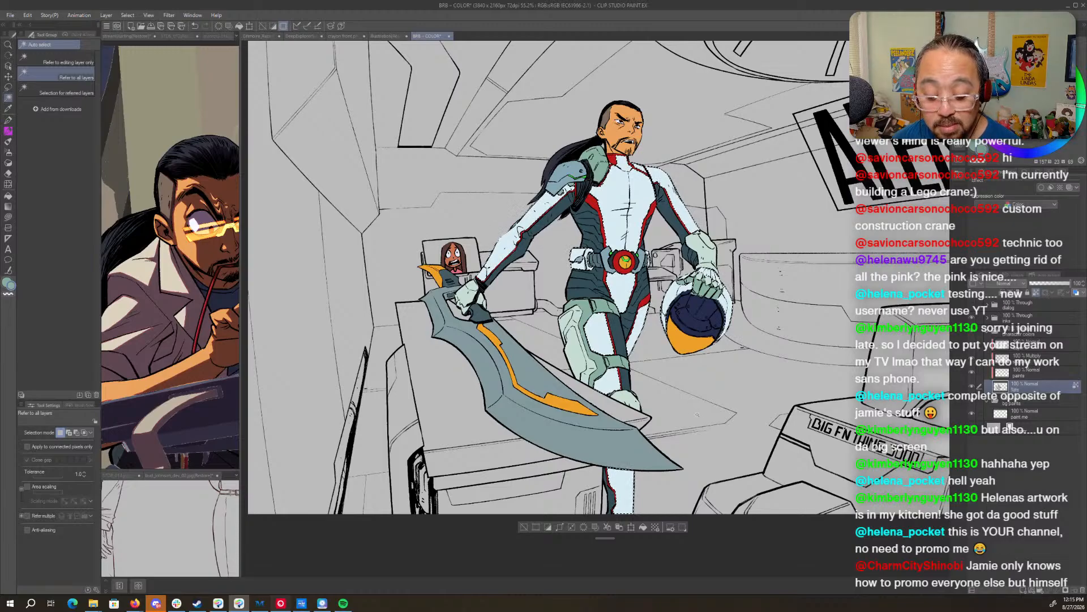
click(1058, 374)
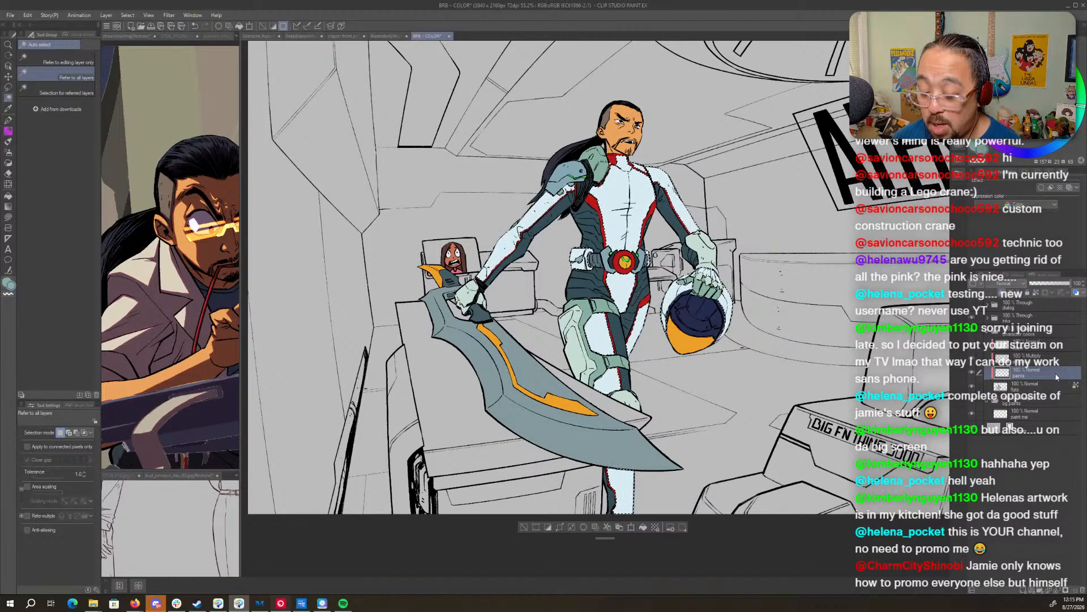
click(1028, 154)
click(1026, 104)
drag(1040, 146, 1042, 152)
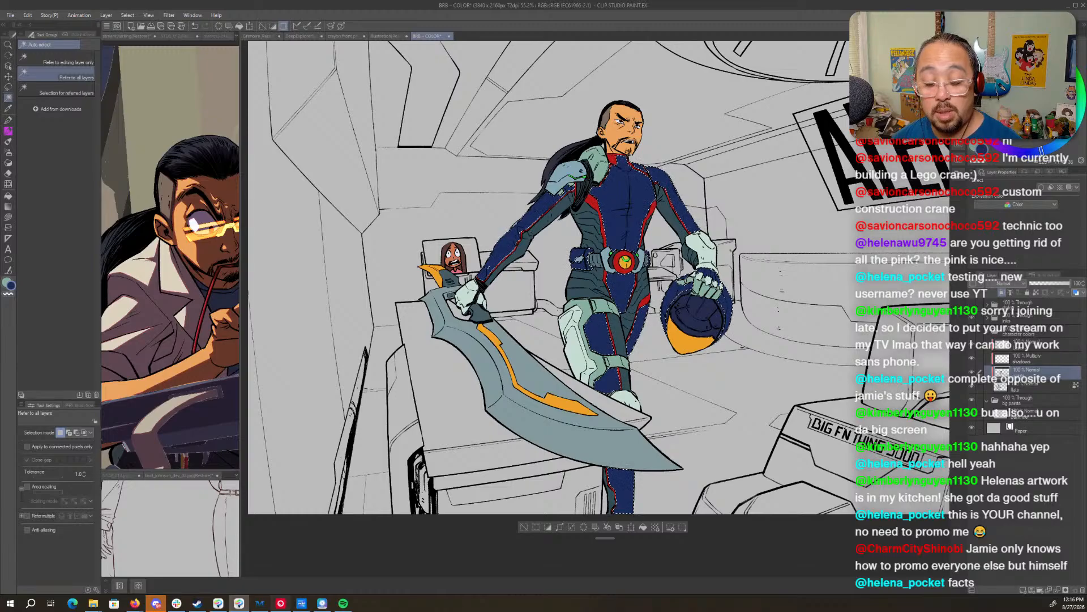
key(ctrl+h)
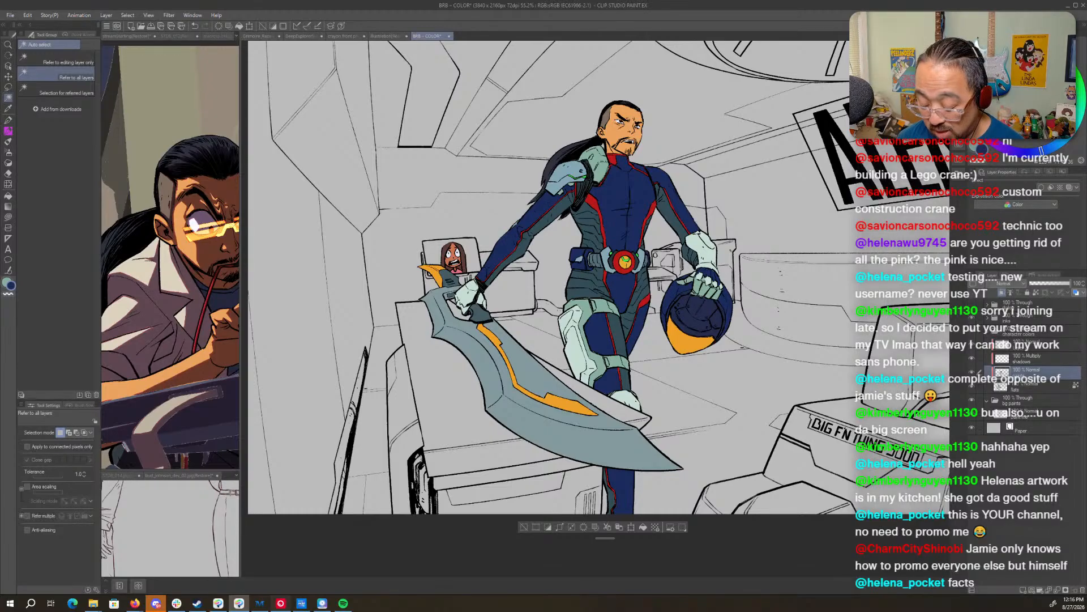
- Airbrush purple over the suit's navy torso, arms and thighs with the Soft airbrush at size 500
key(b)
key(b)
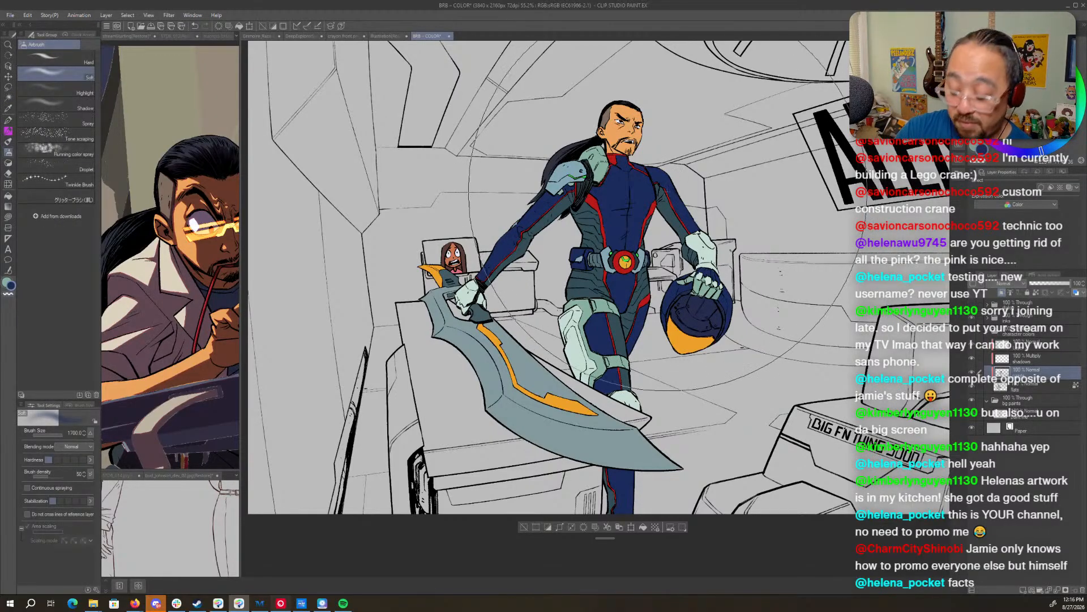
key(bracketleft)
key(bracketleft)
key(bracketleft)
key(bracketleft)
key(bracketleft)
key(bracketleft)
key(bracketleft)
mouse_move(761, 382)
mouse_down()
mouse_move(731, 390)
mouse_move(762, 394)
mouse_up()
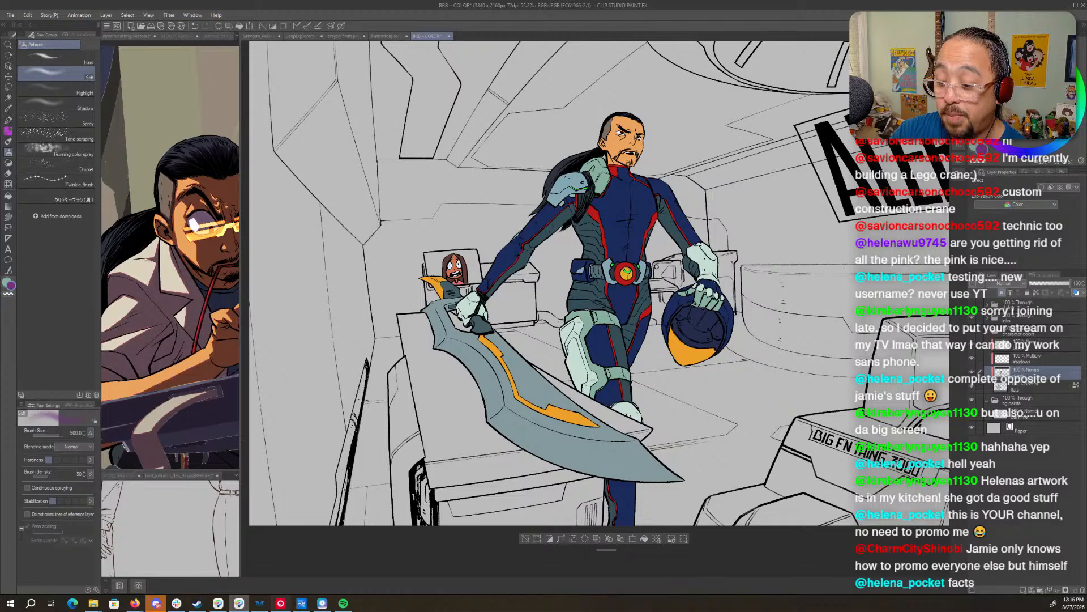
mouse_move(538, 243)
mouse_down()
mouse_move(529, 207)
mouse_move(565, 150)
mouse_move(623, 142)
mouse_move(638, 170)
mouse_move(650, 165)
mouse_move(621, 264)
mouse_move(627, 221)
mouse_move(608, 348)
mouse_move(586, 272)
mouse_move(589, 393)
mouse_move(564, 306)
mouse_move(620, 360)
mouse_move(650, 266)
mouse_move(629, 371)
mouse_move(670, 303)
mouse_move(652, 356)
mouse_move(678, 123)
mouse_move(603, 141)
mouse_move(539, 182)
mouse_move(638, 199)
mouse_move(691, 146)
mouse_move(699, 241)
mouse_up()
mouse_move(753, 405)
mouse_down()
mouse_move(728, 321)
mouse_move(754, 400)
mouse_up()
- Sample the lower leg's navy, switch to the pink color and airbrush a magenta glow across the suit's chest
key(x)
alt+click(625, 492)
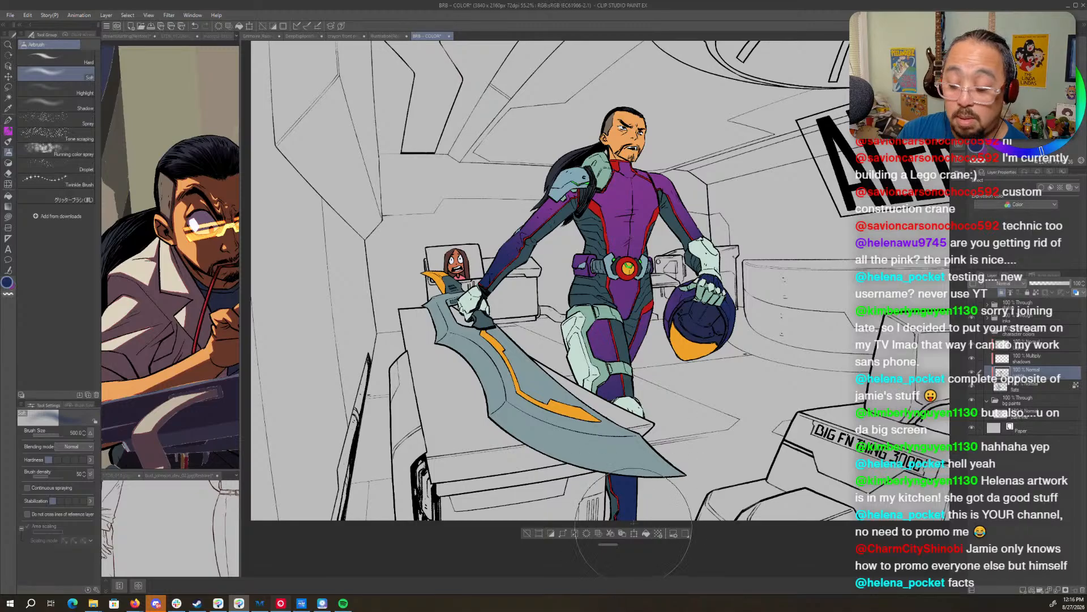
key(x)
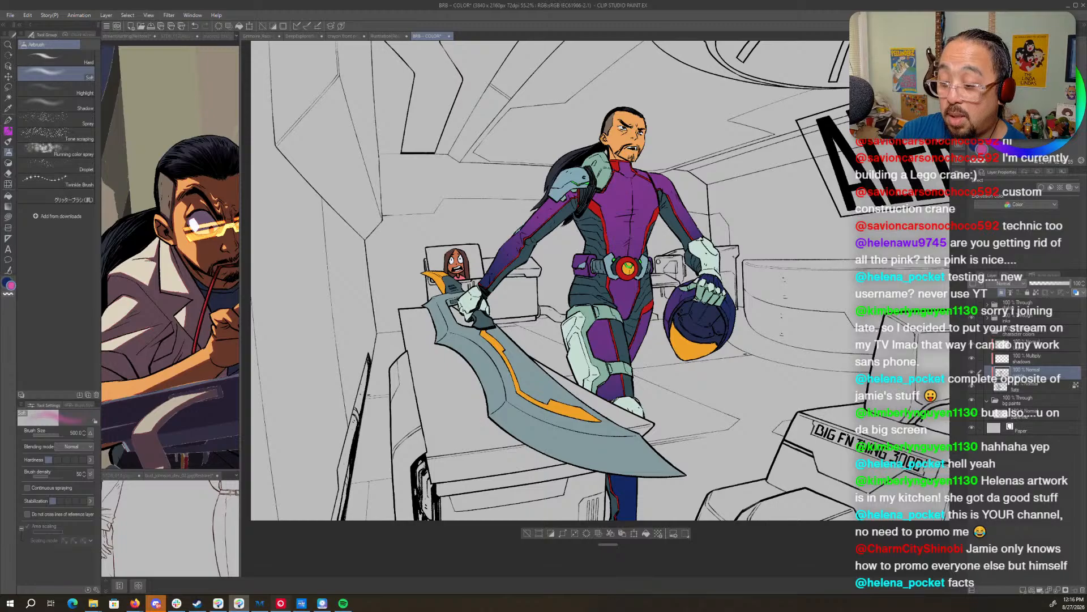
mouse_move(668, 204)
mouse_down()
mouse_move(636, 146)
mouse_move(604, 170)
mouse_move(609, 180)
mouse_move(590, 122)
mouse_move(592, 250)
mouse_up()
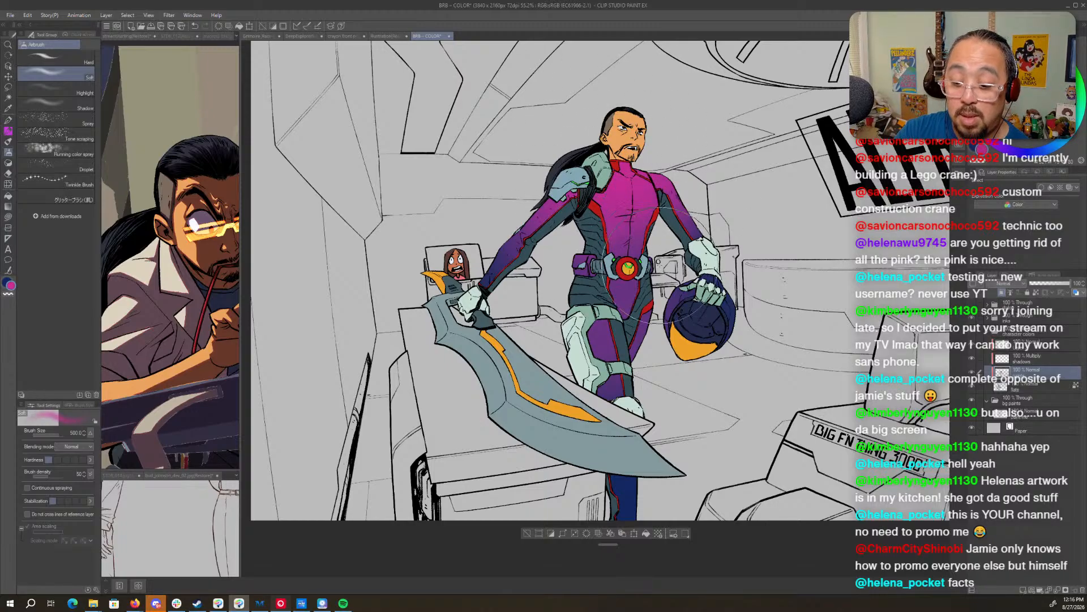
- Undo the last airbrush stroke, reduce the Soft airbrush to size 250 and airbrush purple over the suit's legs
mouse_move(768, 295)
mouse_down()
mouse_move(789, 265)
mouse_move(710, 399)
mouse_up()
key(ctrl+z)
key(x)
key(x)
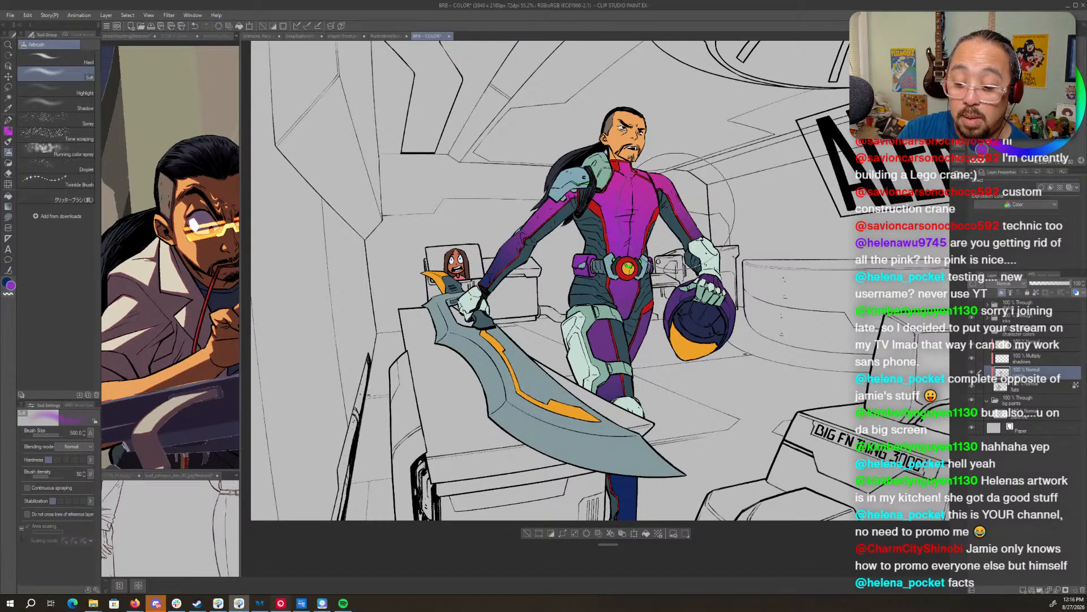
key([)
key([)
key([)
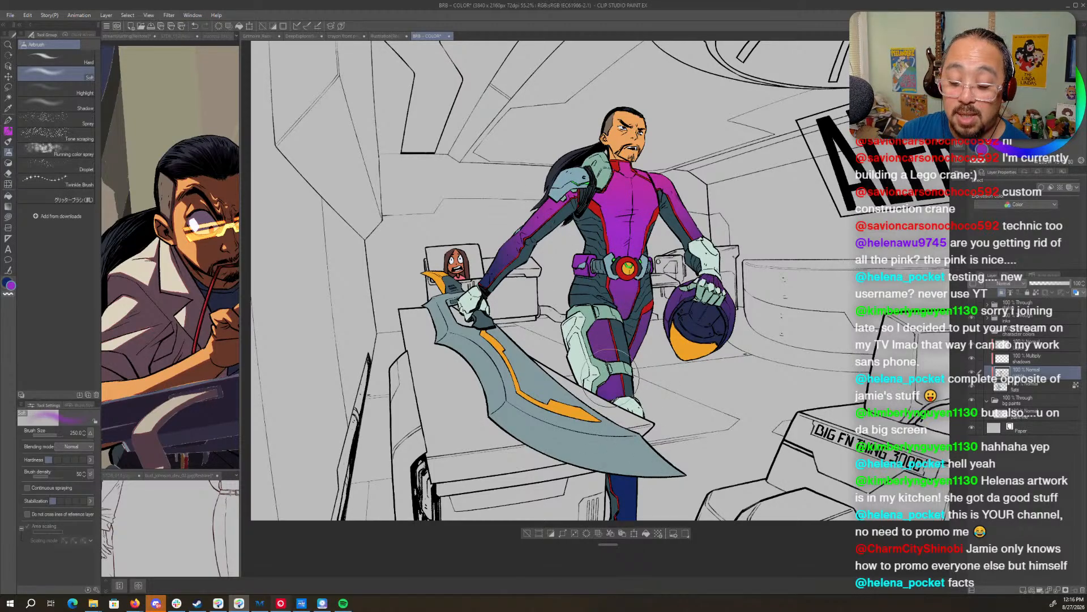
drag(701, 402, 705, 373)
drag(642, 476, 626, 437)
- Airbrush navy into the suit's forearm and lower leg, and a warm coral-pink glow across the collar and upper chest
key(x)
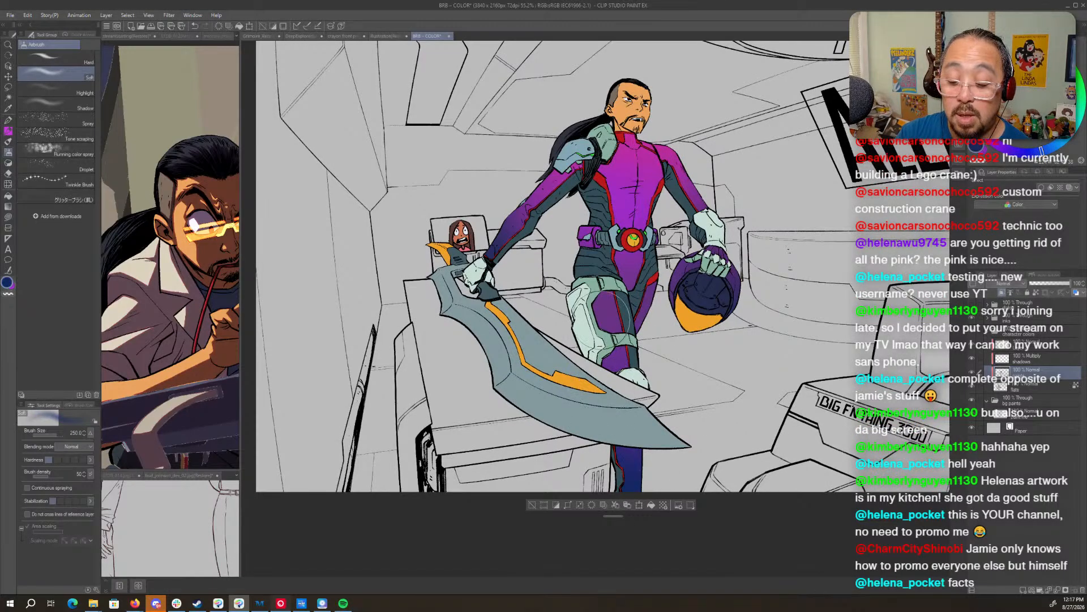
drag(680, 363, 659, 449)
key(x)
key(x)
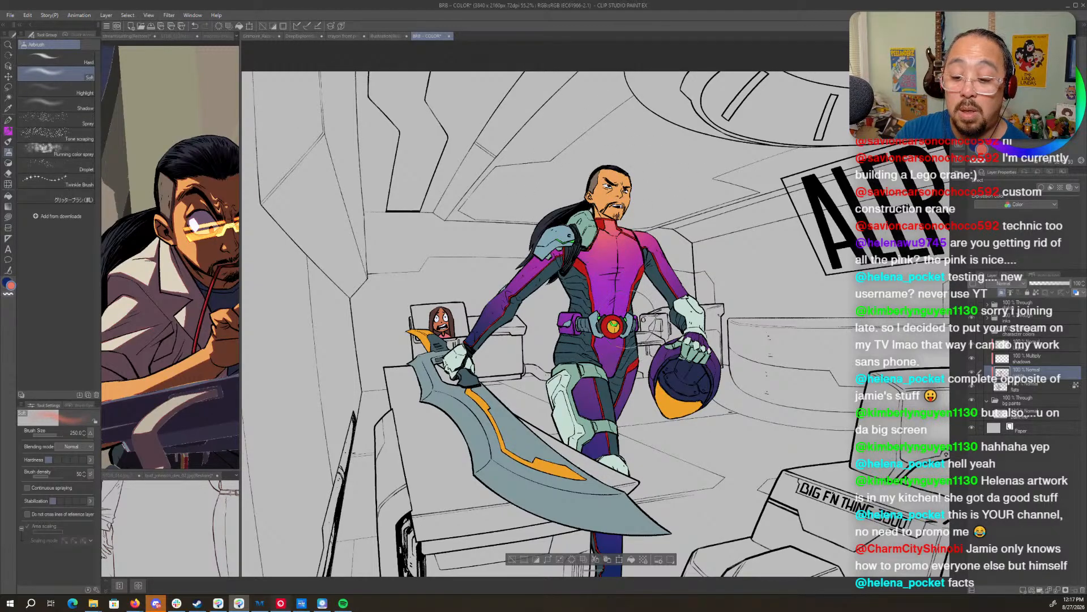
mouse_move(741, 323)
mouse_down()
mouse_move(766, 327)
mouse_move(765, 346)
mouse_up()
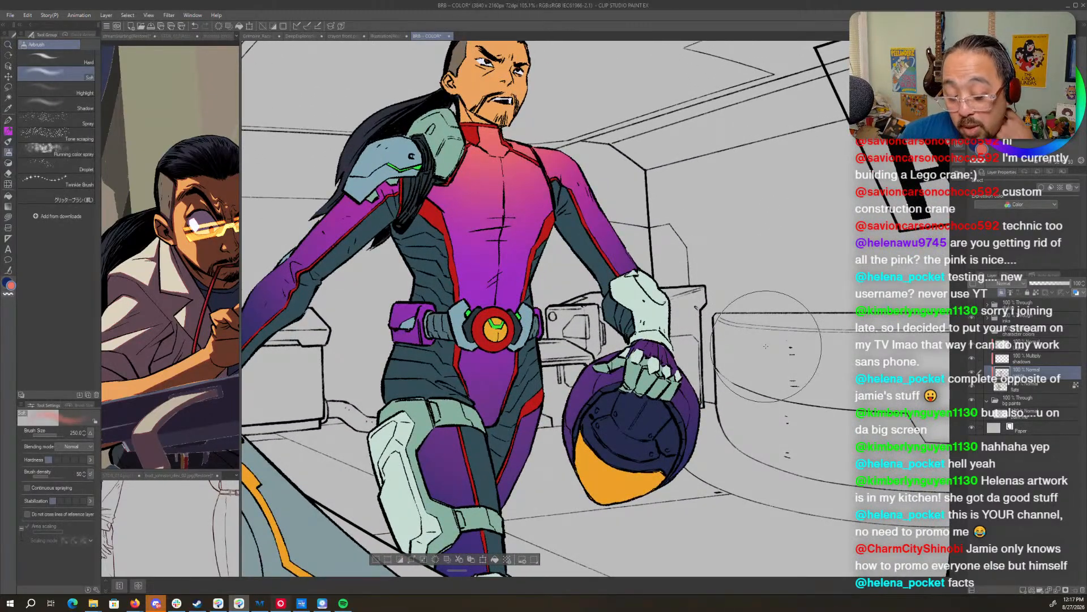
drag(721, 397, 787, 298)
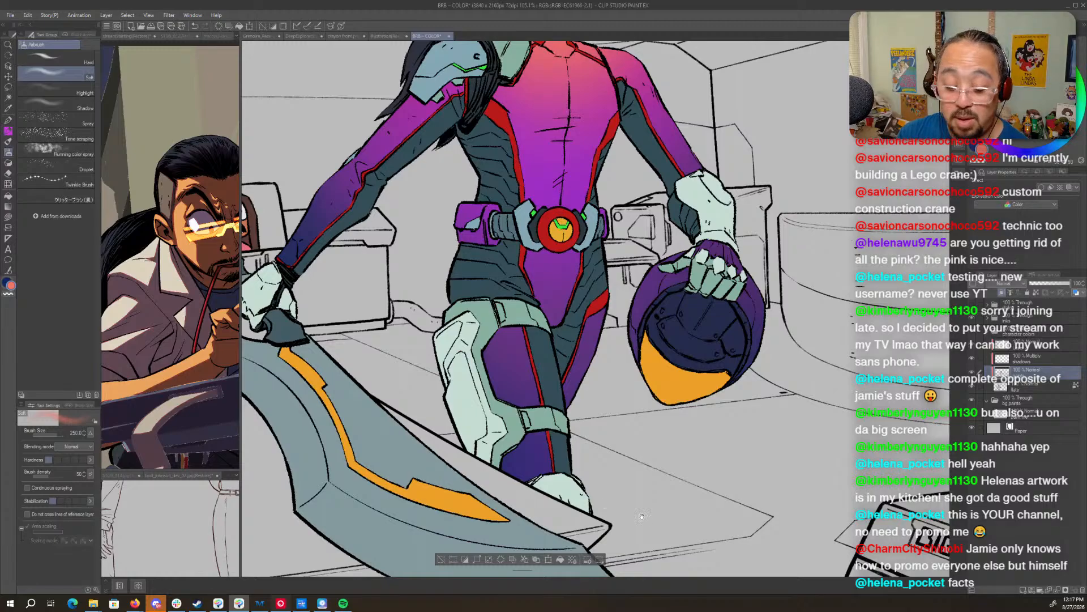
- Show the suit's selection outline again, pick up the lower leg's navy and reduce the Soft airbrush to size 60
key(m)
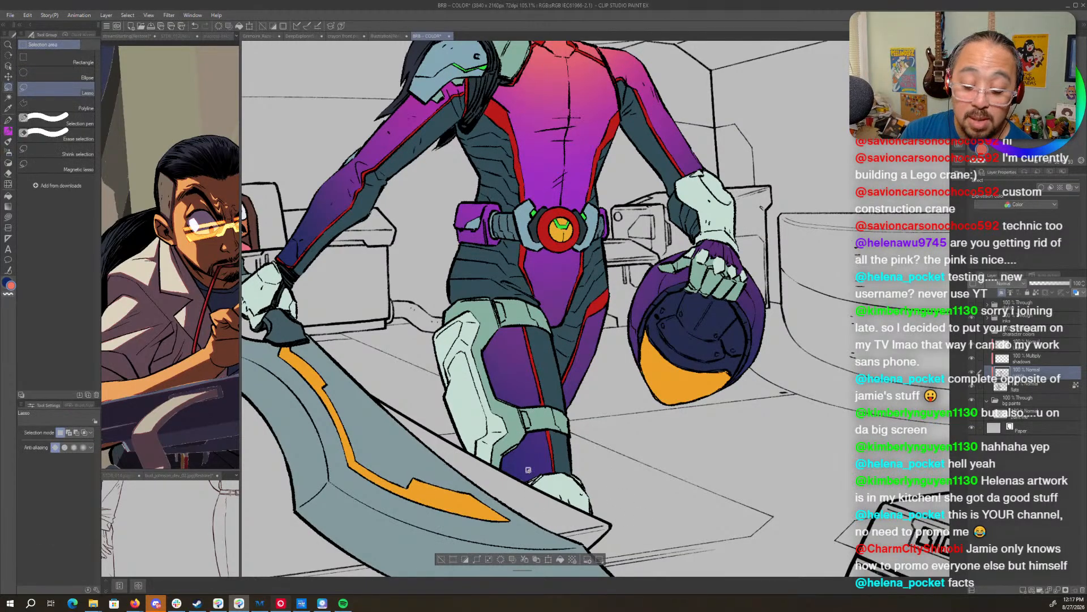
key(ctrl+h)
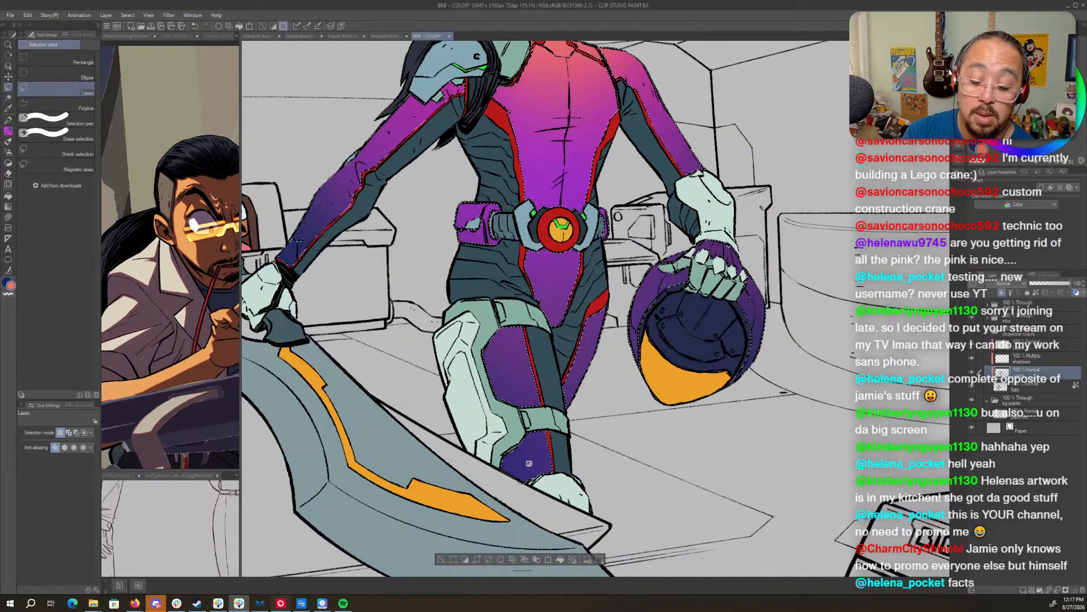
key(p)
key(p)
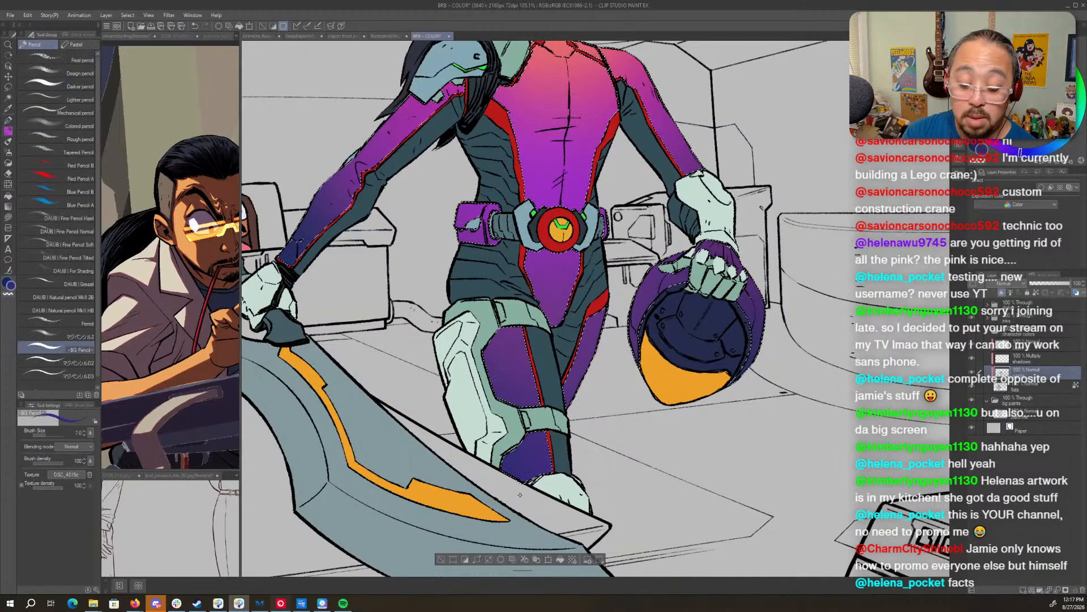
key(b)
key(b)
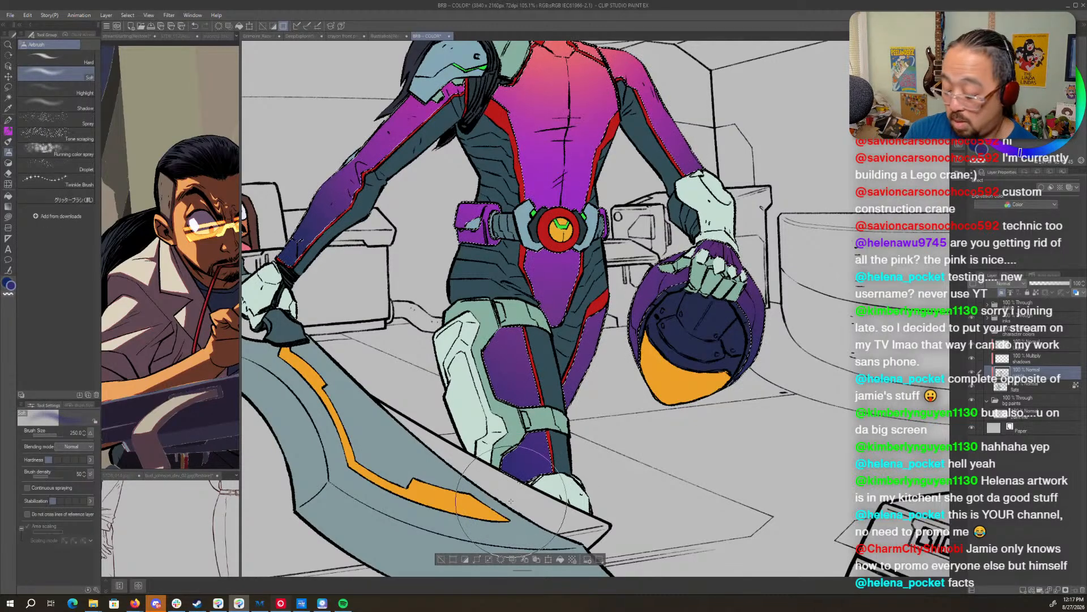
key(bracketleft)
key(bracketleft)
key(bracketleft)
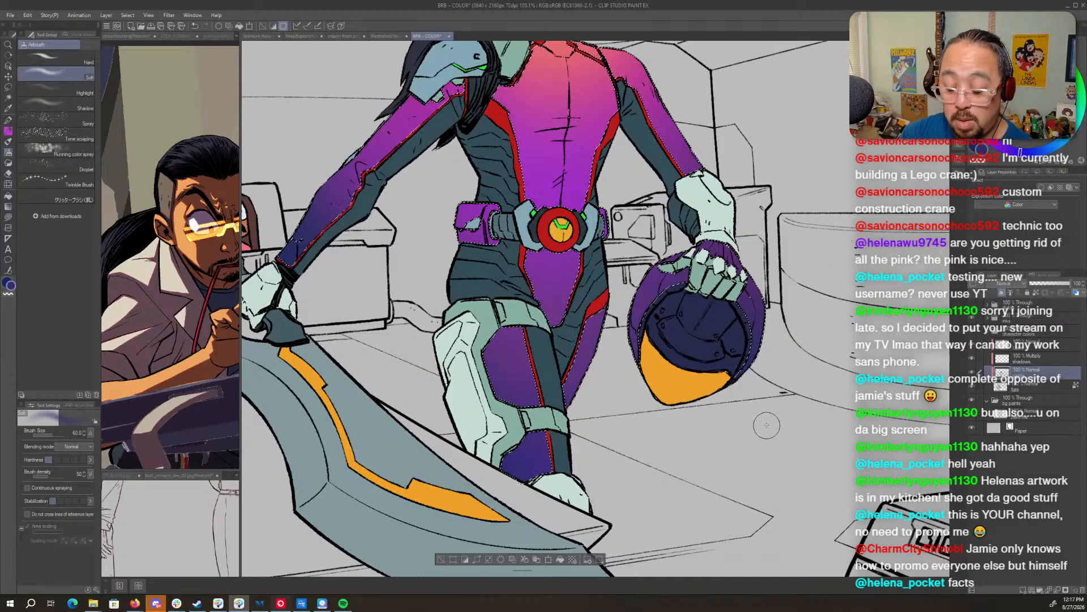
- Resample the navy from the lower leg below the sword and enlarge the Soft airbrush to size 100
key(m)
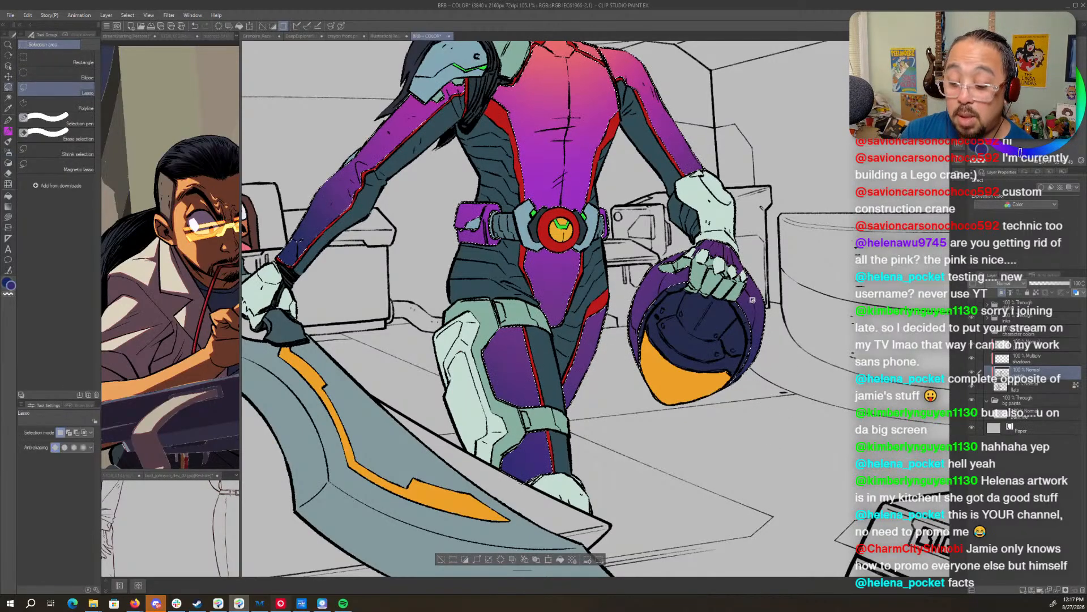
drag(731, 311, 721, 353)
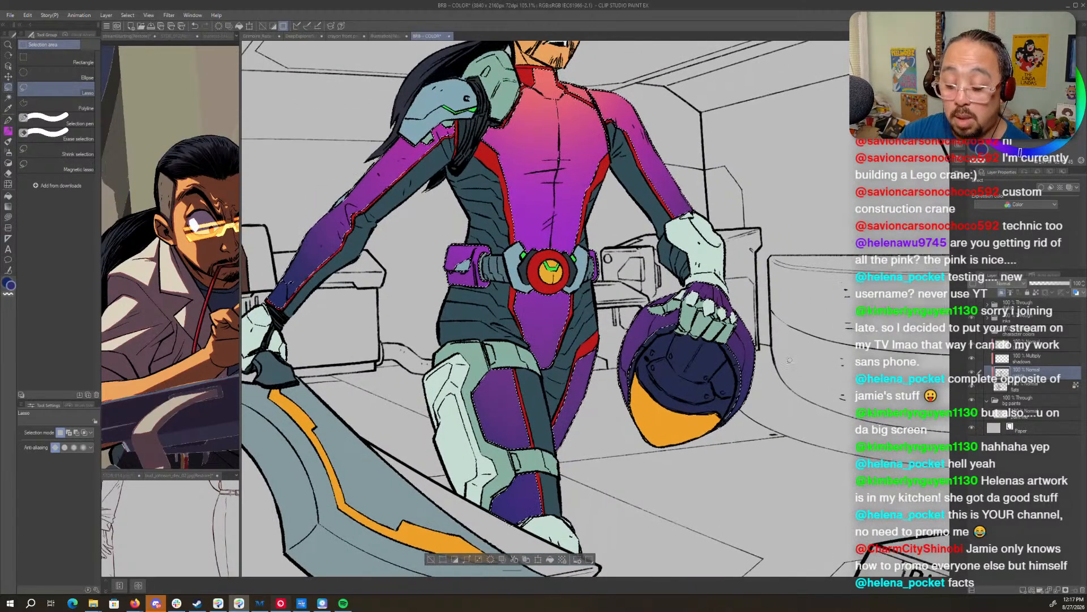
key(p)
scroll(586, 348, down, 5)
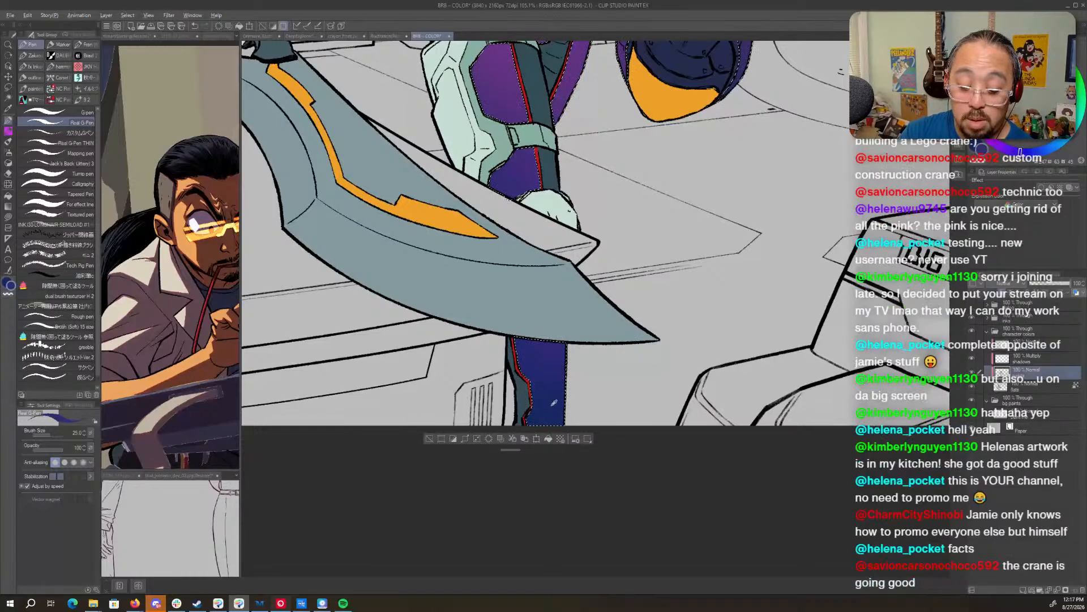
scroll(586, 348, up, 4)
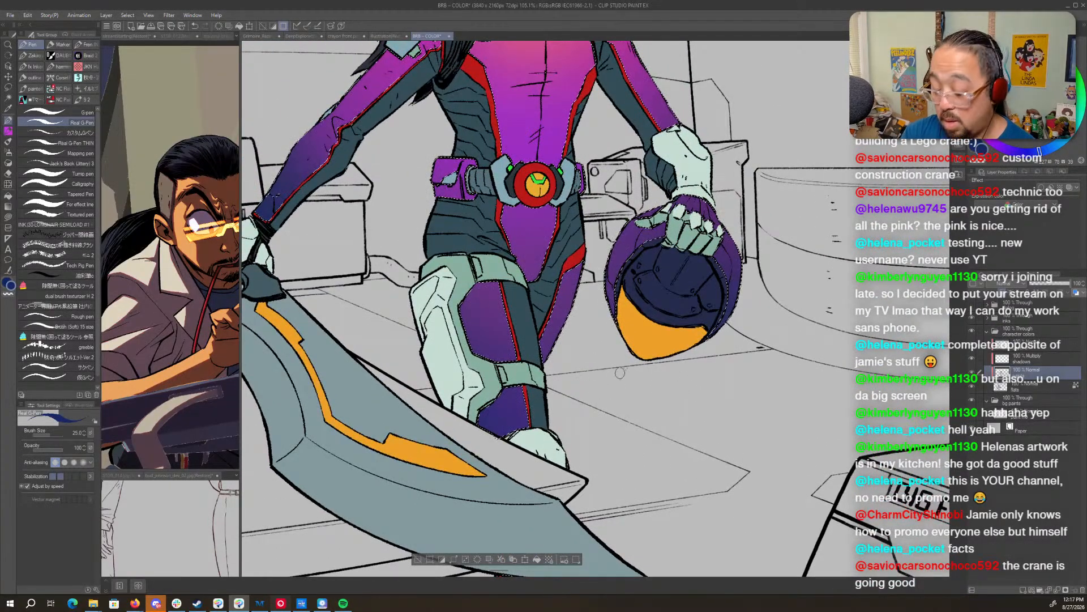
key(p)
key(b)
key(b)
key(bracketright)
key(bracketright)
key(bracketright)
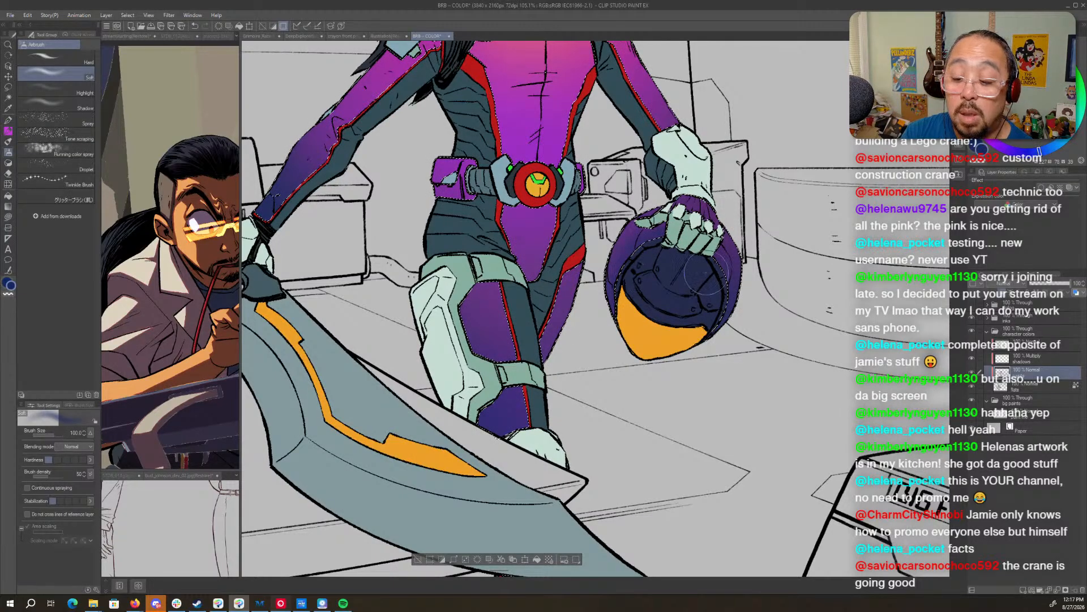
- Sample the suit's purple and coral pink and airbrush a glow onto the helmet shell around the gloved fingers
alt+click(568, 113)
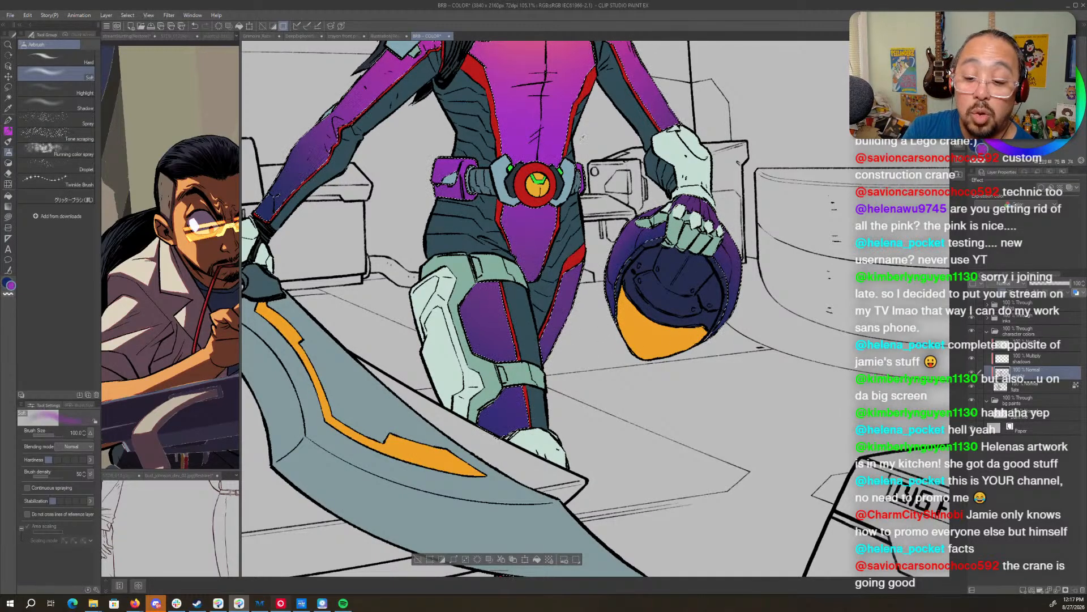
drag(642, 138, 614, 265)
alt+click(423, 176)
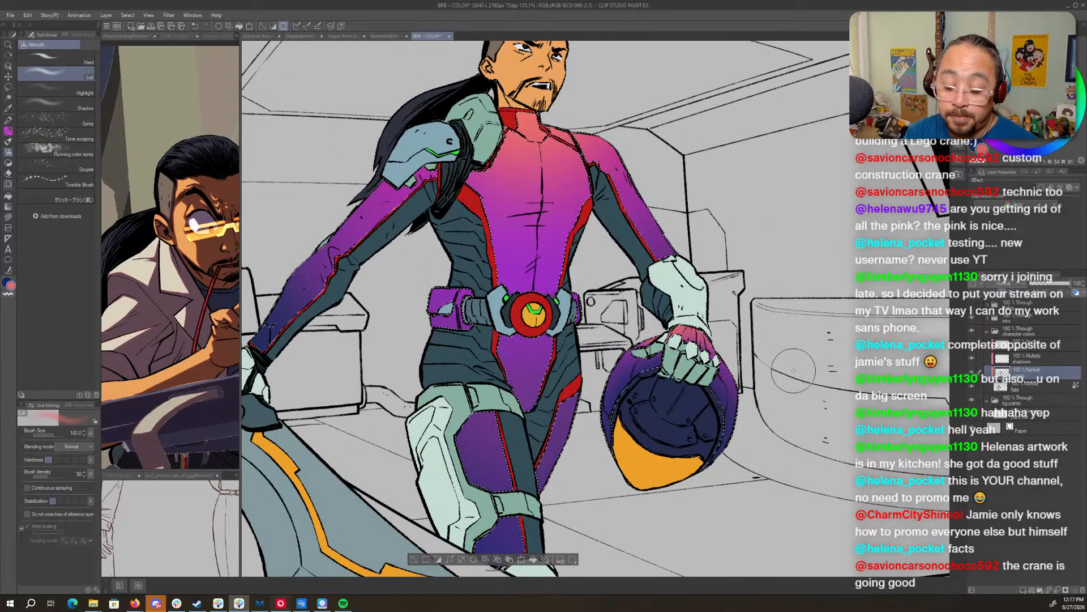
- Drop the suit selection, lasso the belt pouches and delete the purple paint covering them, and deselect
drag(495, 289, 595, 268)
key(ctrl+d)
key(ctrl+space)
key(m)
mouse_move(490, 310)
mouse_down()
mouse_move(567, 367)
mouse_move(567, 433)
mouse_move(610, 392)
mouse_up()
mouse_move(770, 335)
mouse_down()
mouse_move(651, 335)
mouse_move(695, 393)
mouse_up()
mouse_move(841, 380)
mouse_down()
mouse_move(716, 357)
mouse_move(708, 343)
mouse_move(727, 408)
mouse_move(769, 421)
mouse_move(776, 403)
mouse_move(748, 304)
mouse_move(688, 357)
mouse_up()
key(Delete)
mouse_move(250, 482)
mouse_down()
mouse_move(608, 366)
mouse_move(521, 460)
mouse_up()
key(ctrl+d)
- On the flats layer, set up the Real G-Pen at size 12 and sample the sleeve piping's red near the elbow
key(/)
drag(546, 300, 664, 480)
click(599, 378)
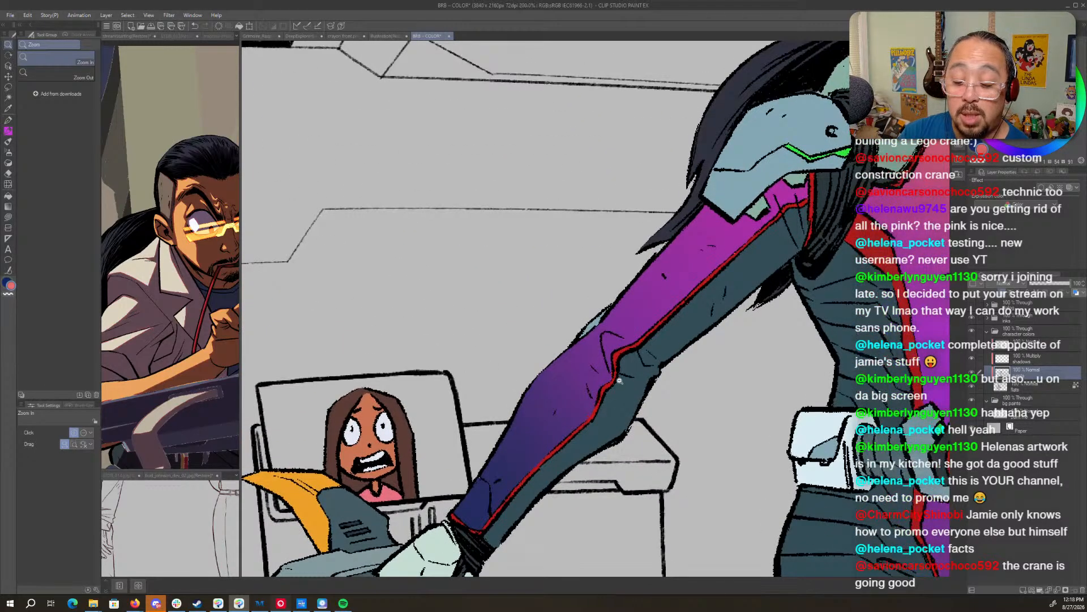
key(p)
key(bracketleft)
key(bracketleft)
key(bracketleft)
key(bracketleft)
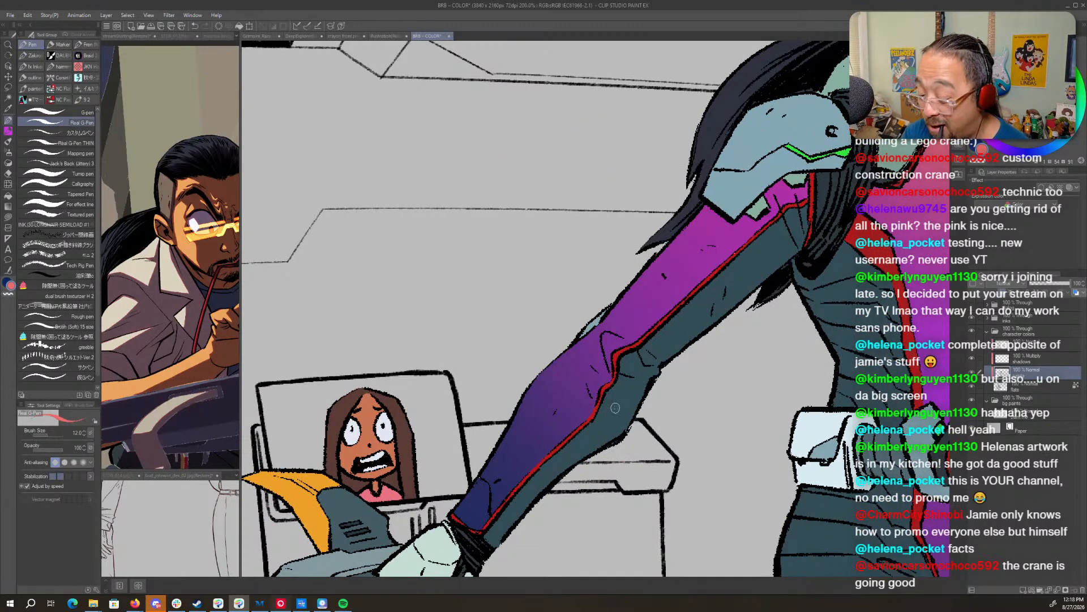
key(w)
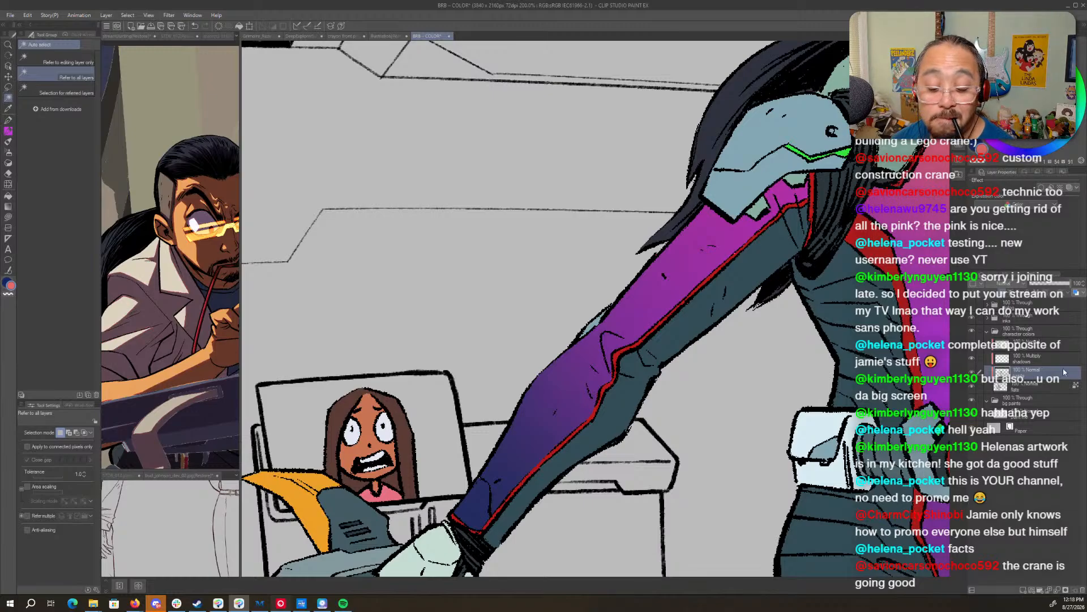
click(1057, 386)
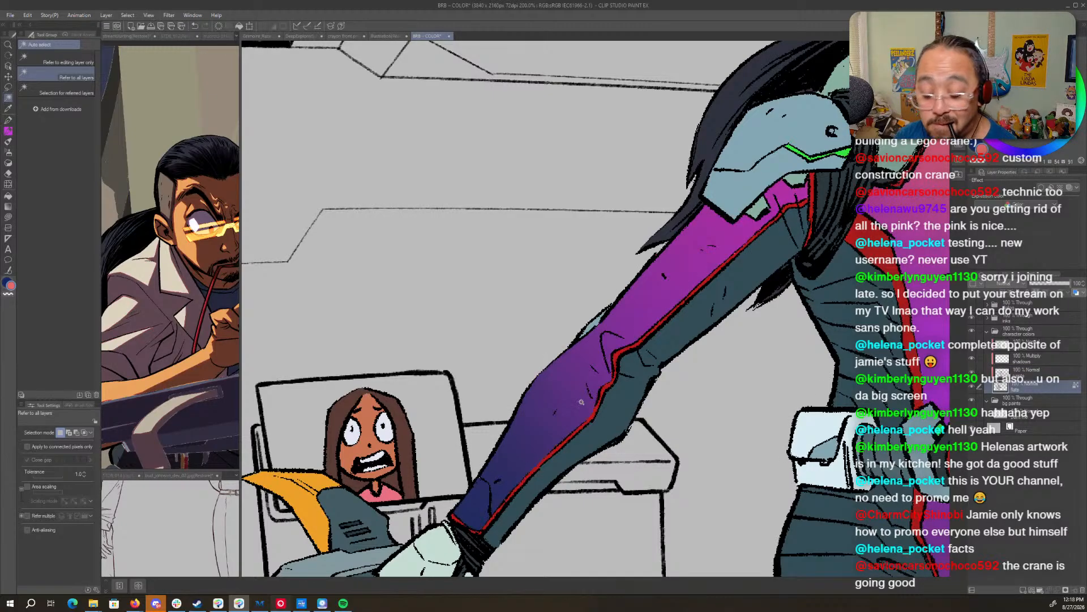
key(p)
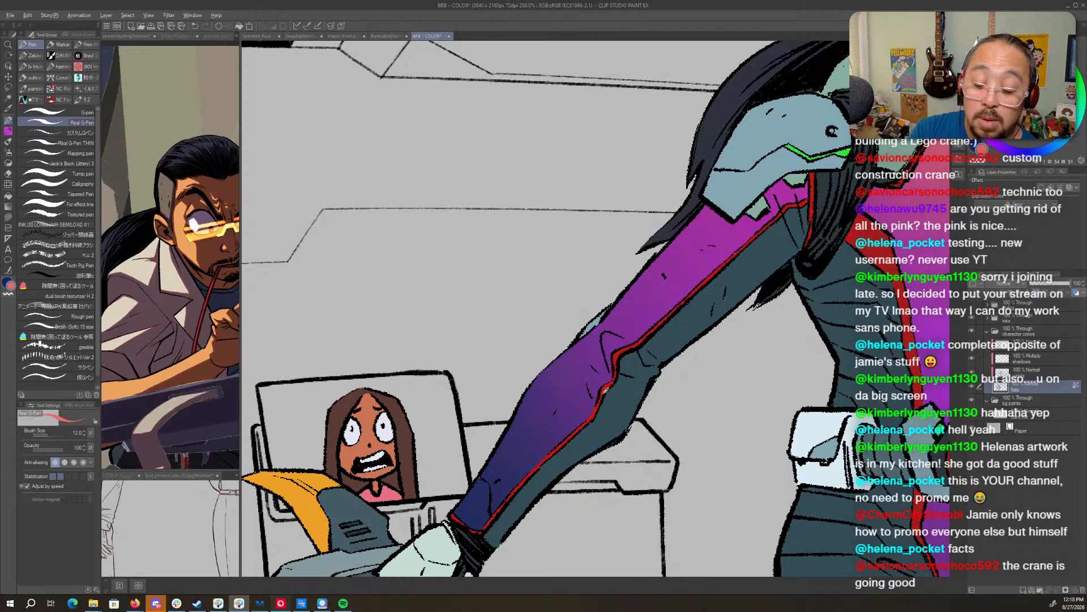
alt+click(598, 385)
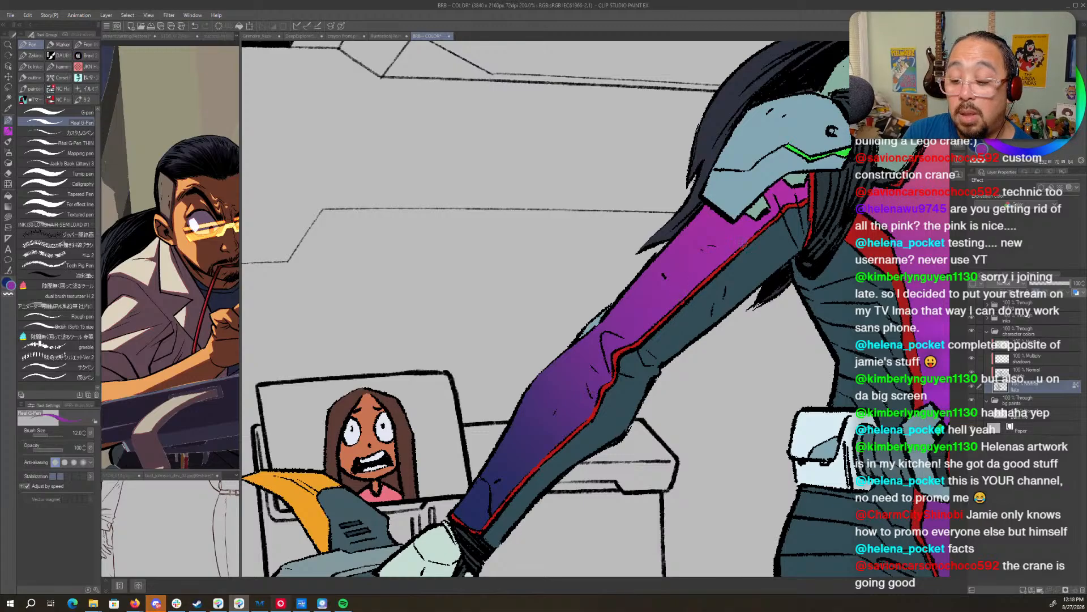
alt+click(732, 256)
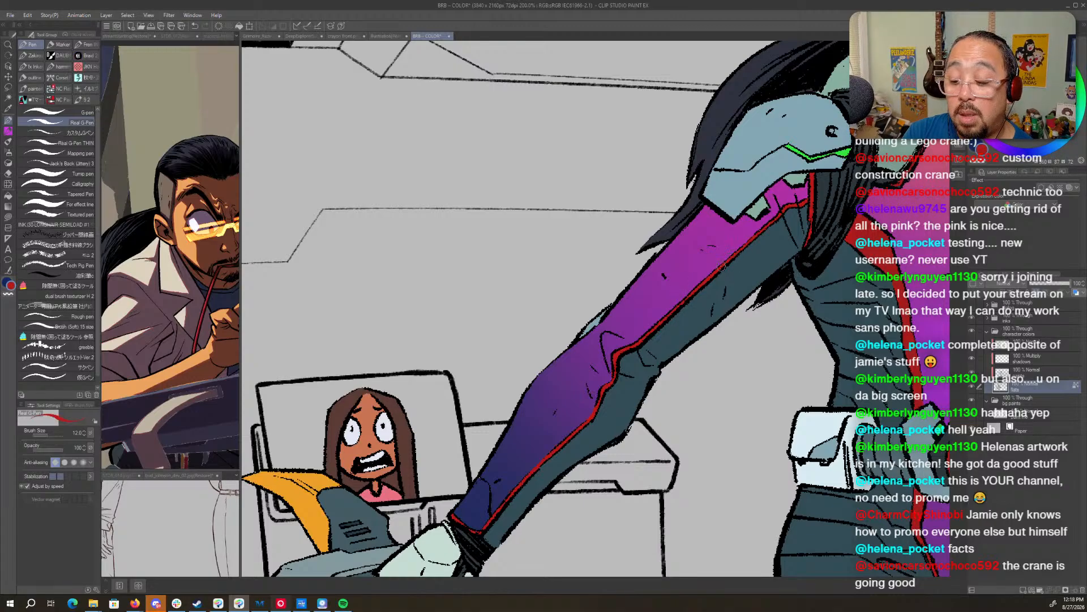
- Auto-select all the red piping and belt buckle areas, referring to all layers, and hide the selection outline
key(ctrl+space)
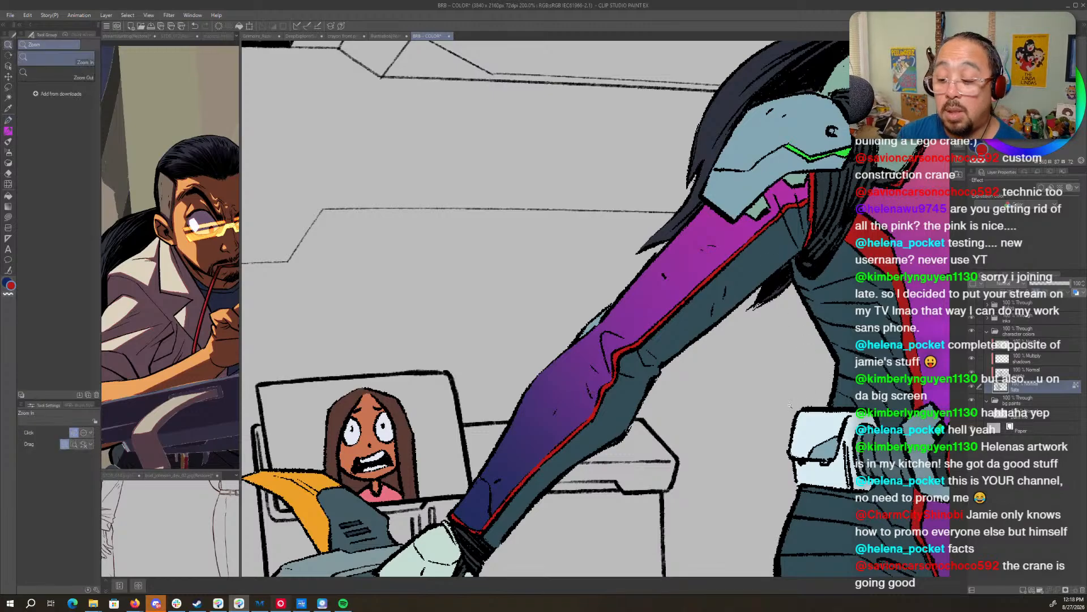
drag(795, 398, 733, 398)
key(space)
drag(891, 518, 646, 393)
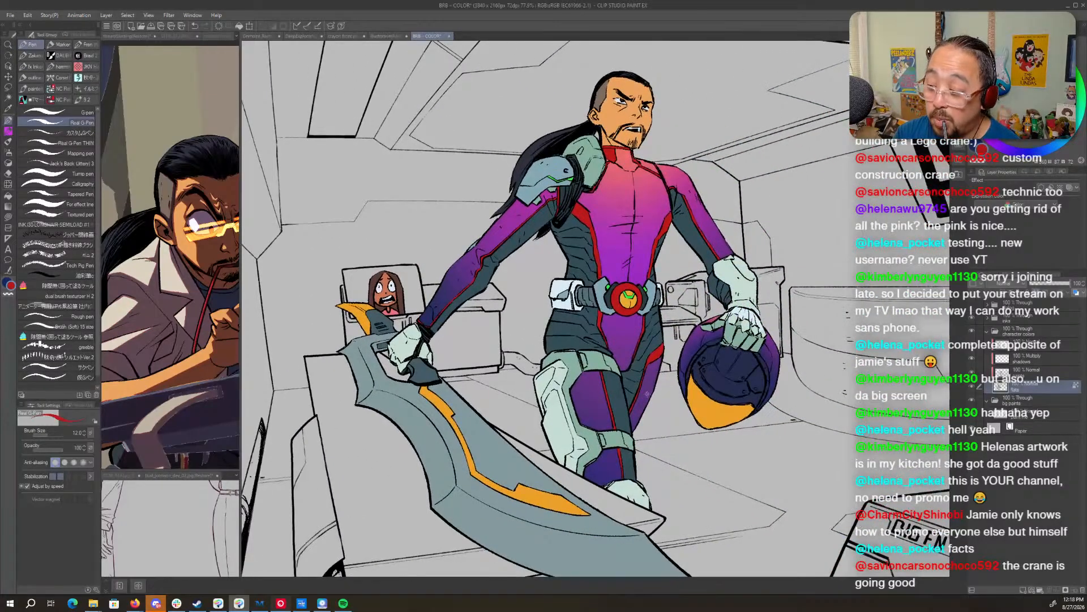
key(w)
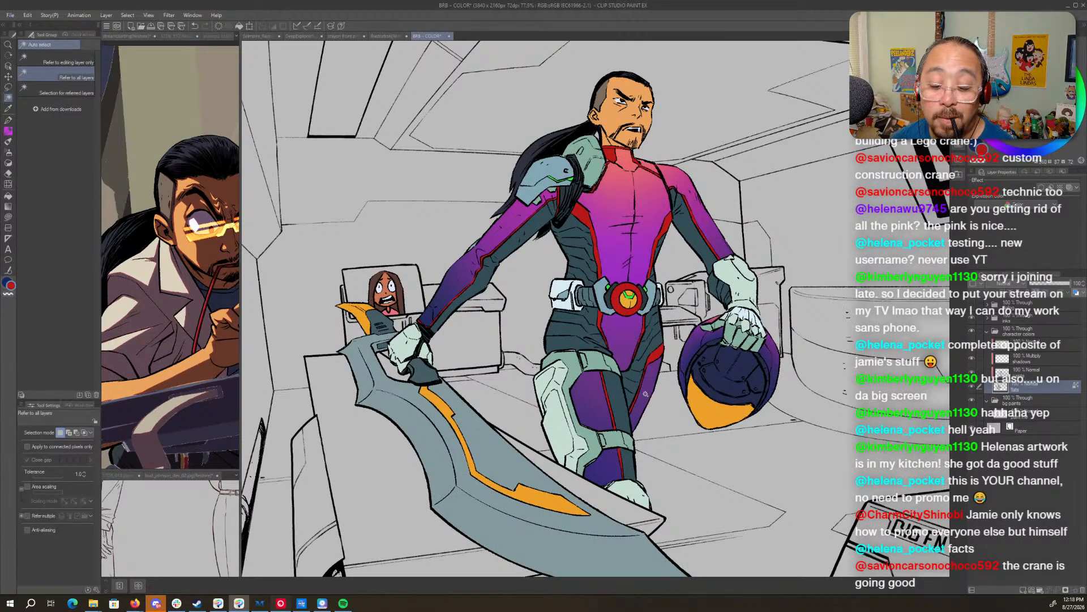
click(660, 351)
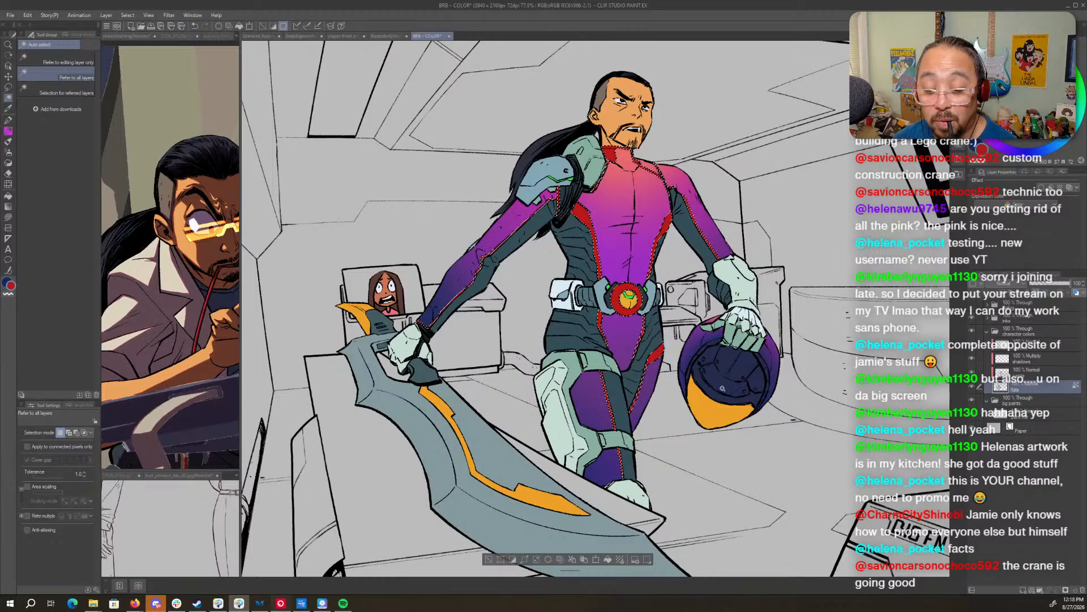
key(ctrl+h)
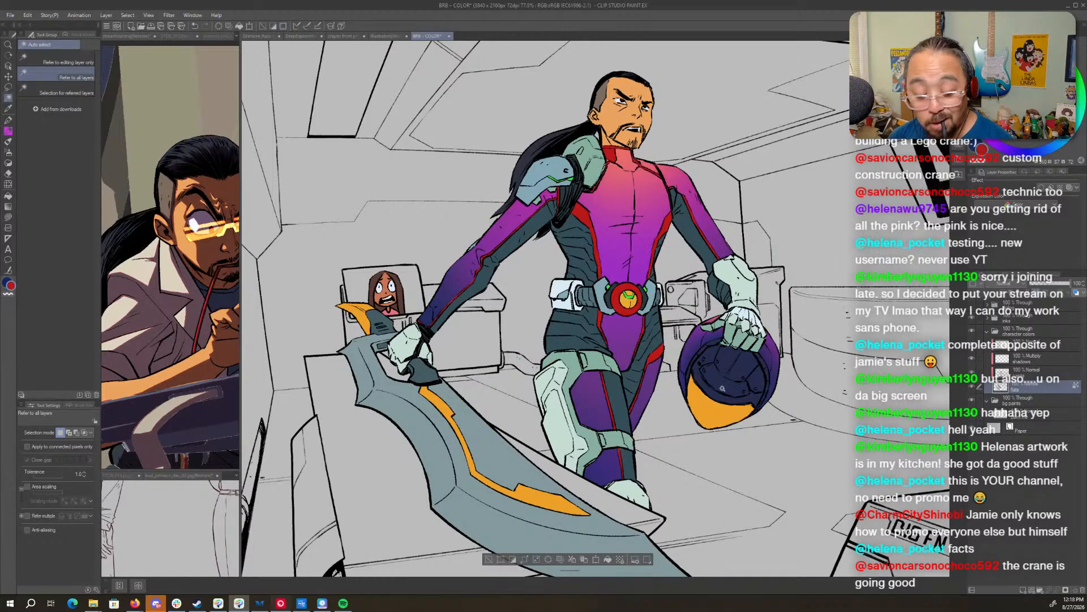
- Recolor the selected piping and buckle ring on the flats layer, trying light peach and settling on a muted brownish pink
key(g)
click(1013, 66)
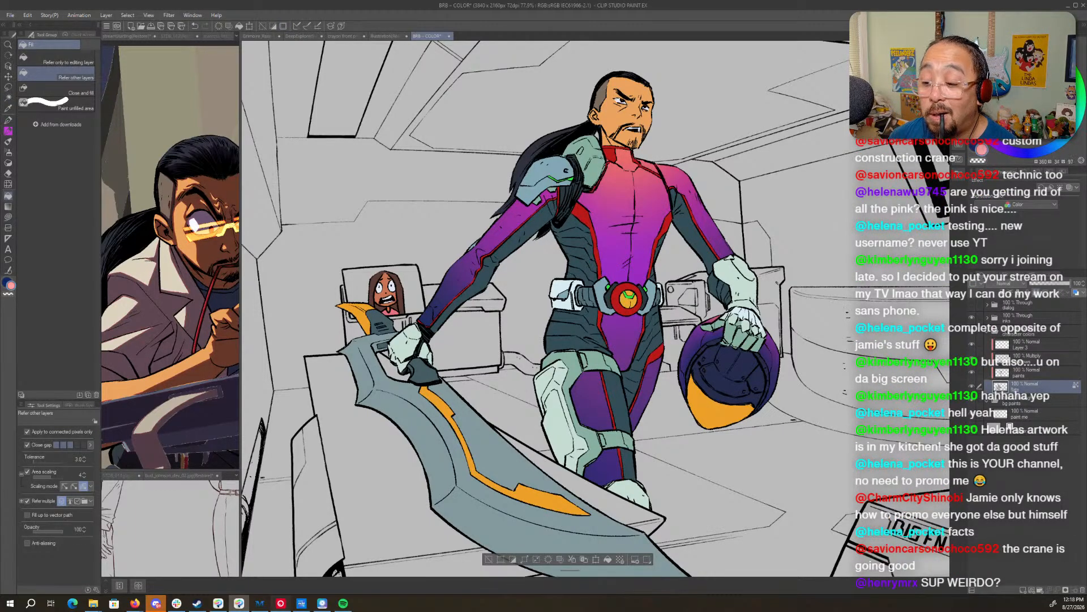
key(alt+Delete)
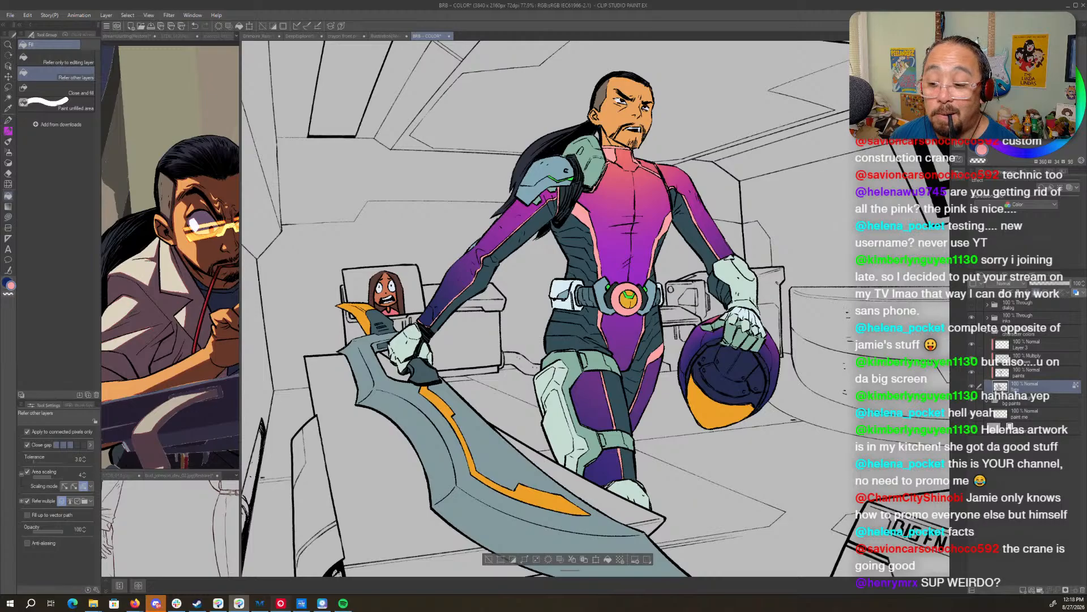
click(1013, 80)
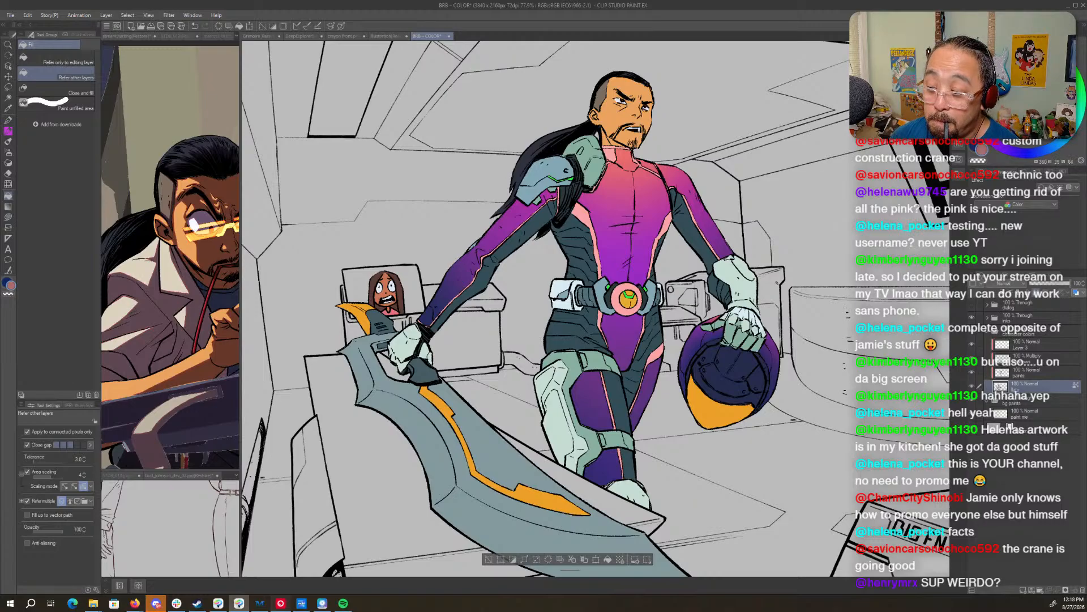
key(alt+Delete)
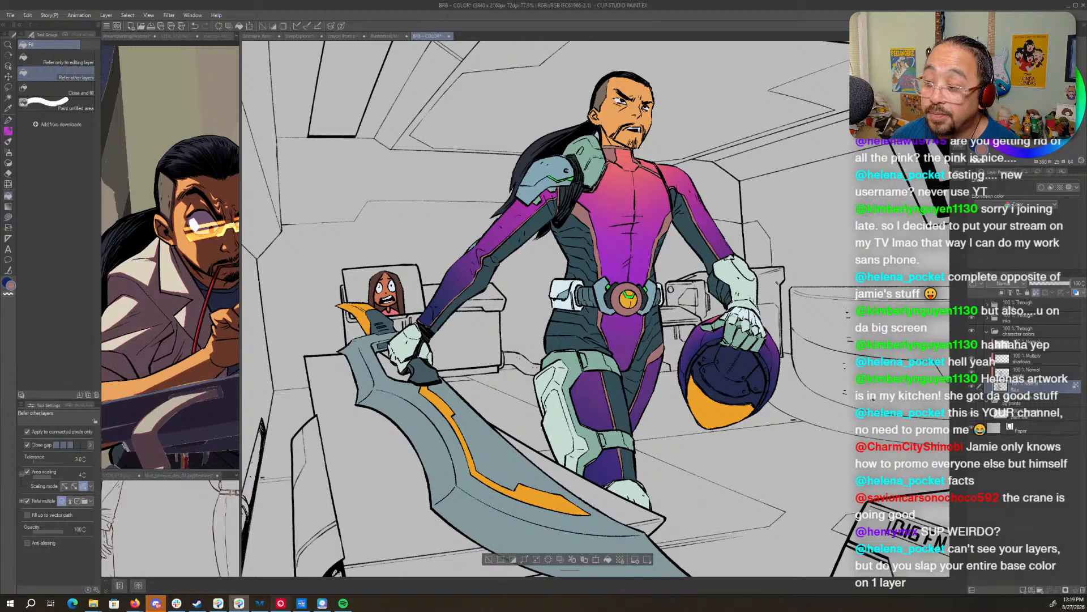
- Restore the maximized program window to a smaller size to bring the layer list into view
click(1076, 5)
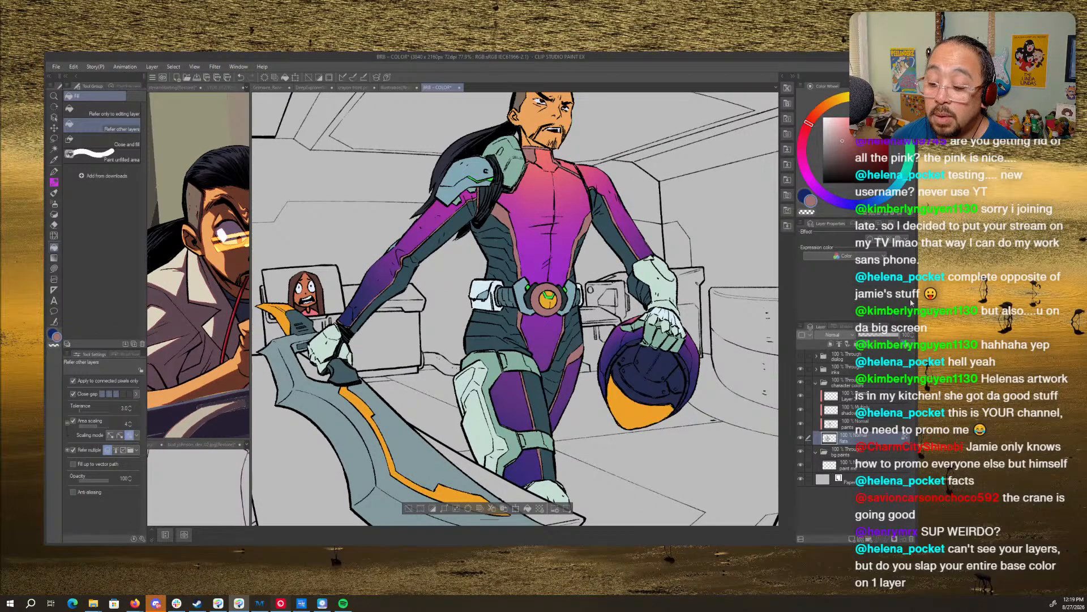
- Narrow the program window to bring the full layer list into view, and maximize it again
drag(918, 295, 745, 320)
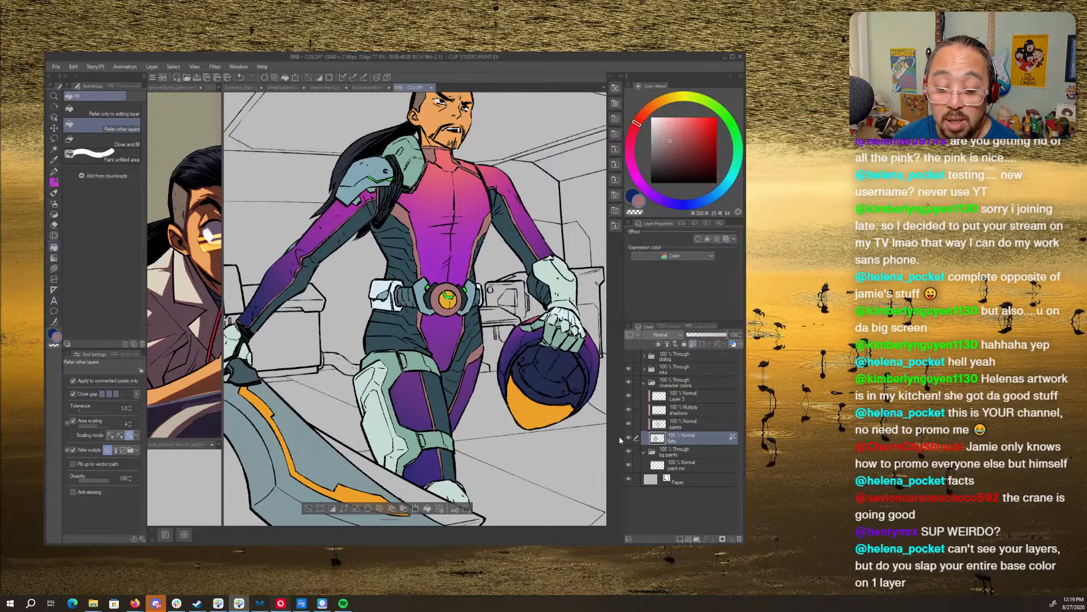
click(733, 58)
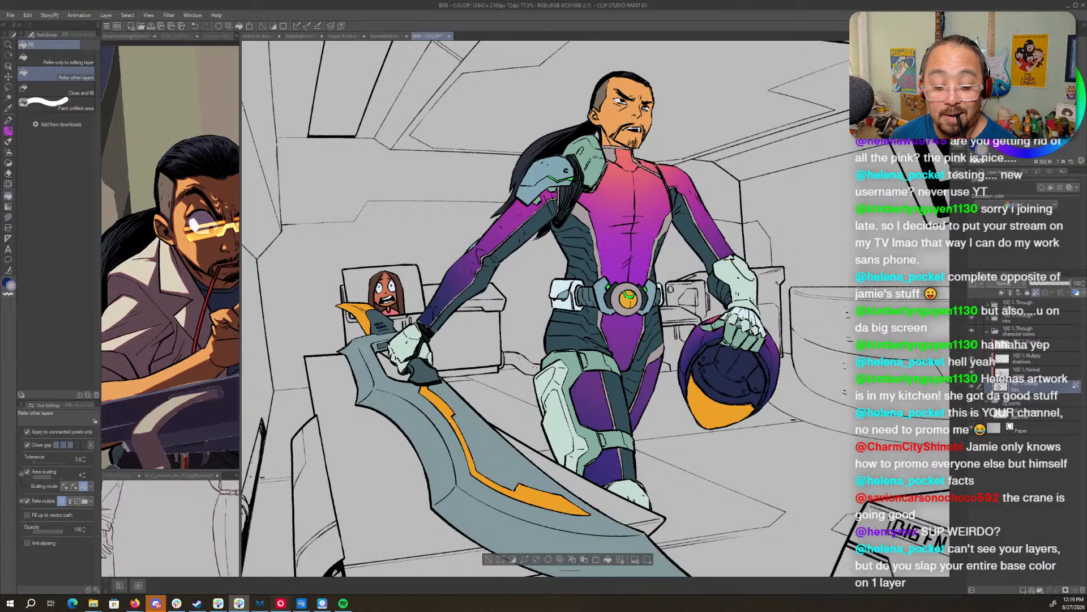
- Refill the selected piping and buckle ring on the flats layer, trying black and settling on a muted grayish pink
key(alt+Delete)
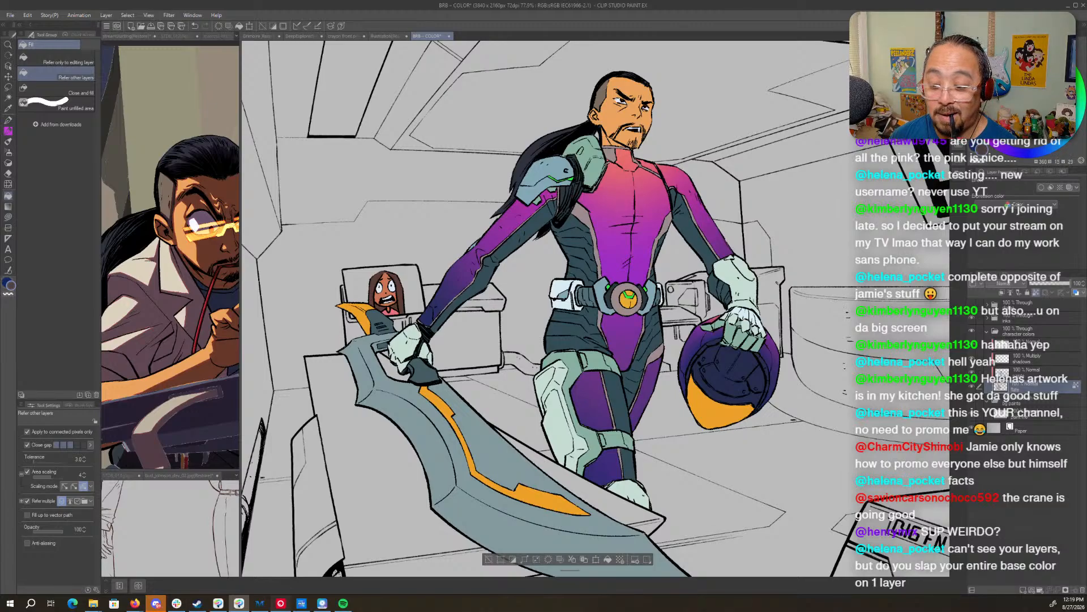
key(alt+Delete)
key(alt+Delete)
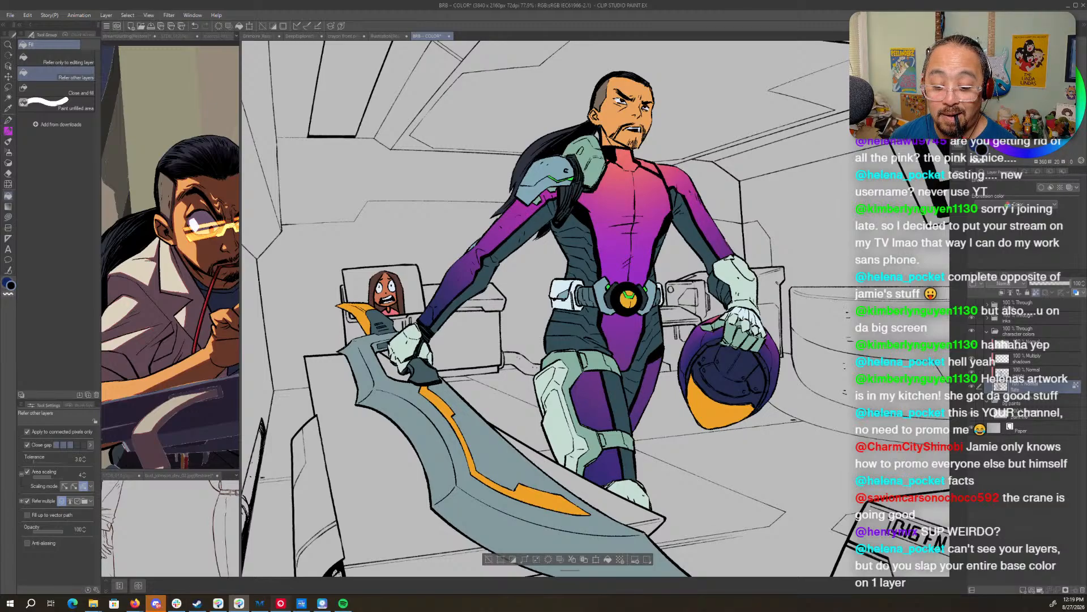
key(alt+Delete)
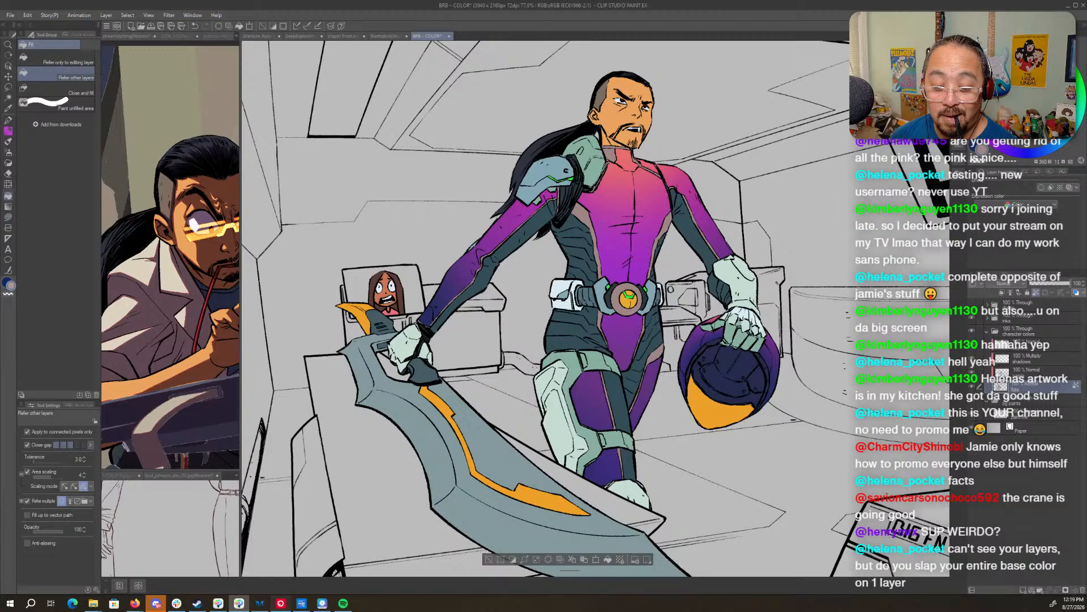
key(alt+Delete)
key(alt+Delete)
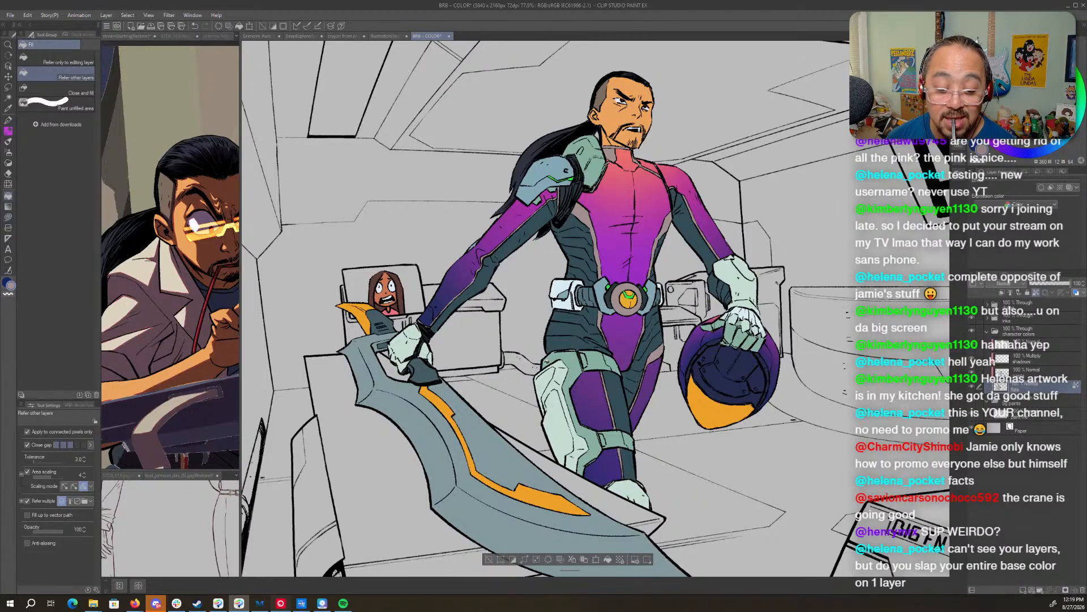
- Activate the paints layer and sample the character's orange skin tone from the face
drag(654, 162, 706, 345)
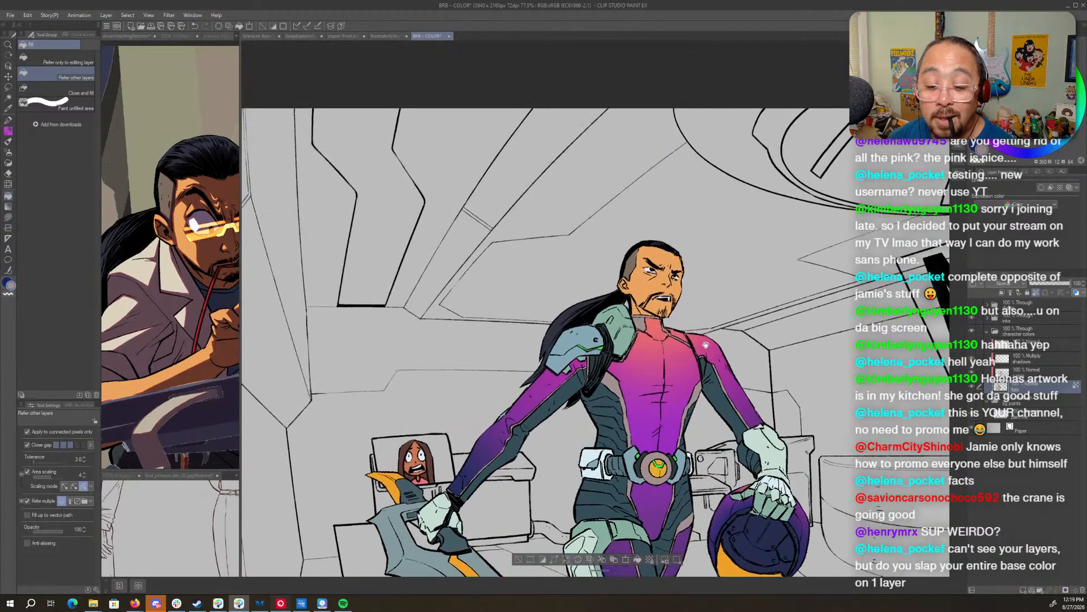
key(ctrl+space)
drag(713, 294, 680, 273)
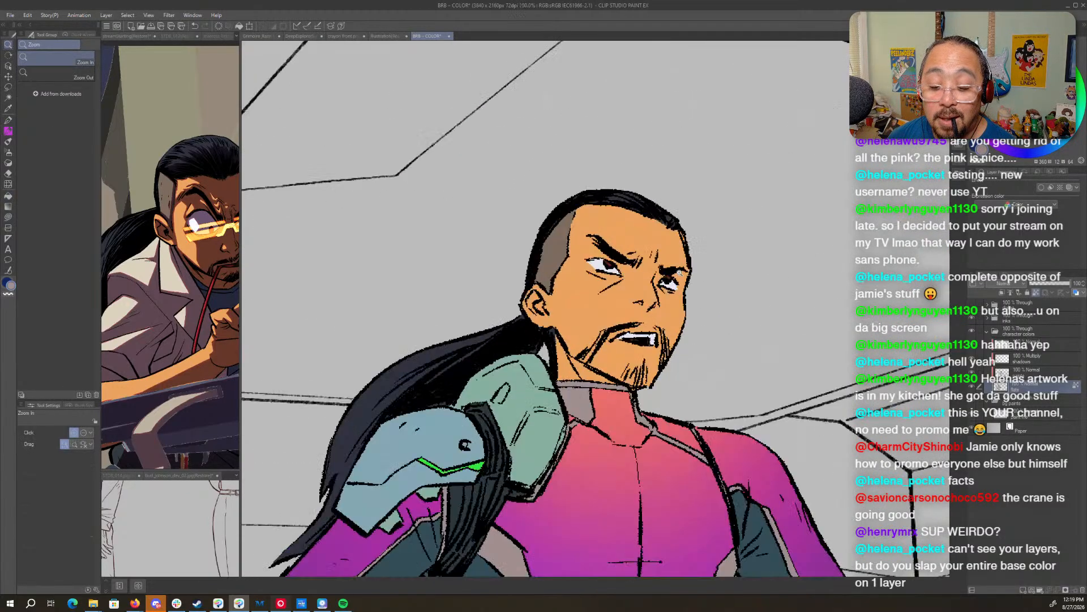
click(1040, 371)
key(p)
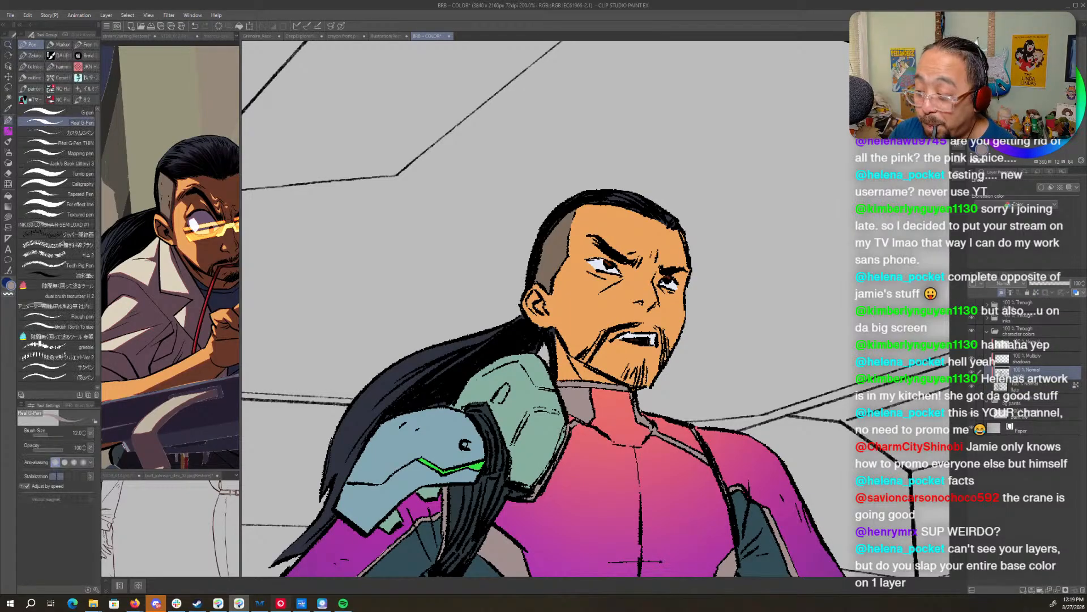
alt+click(631, 308)
- Switch to the Soft airbrush and reduce its brush size to 17 for work on the face
key(p)
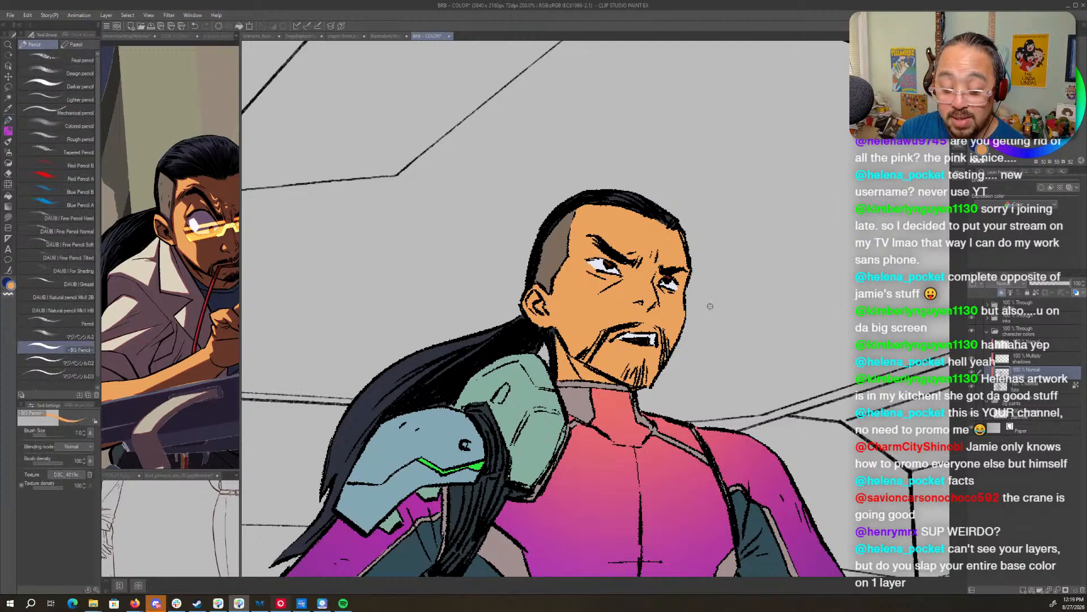
key(b)
key(b)
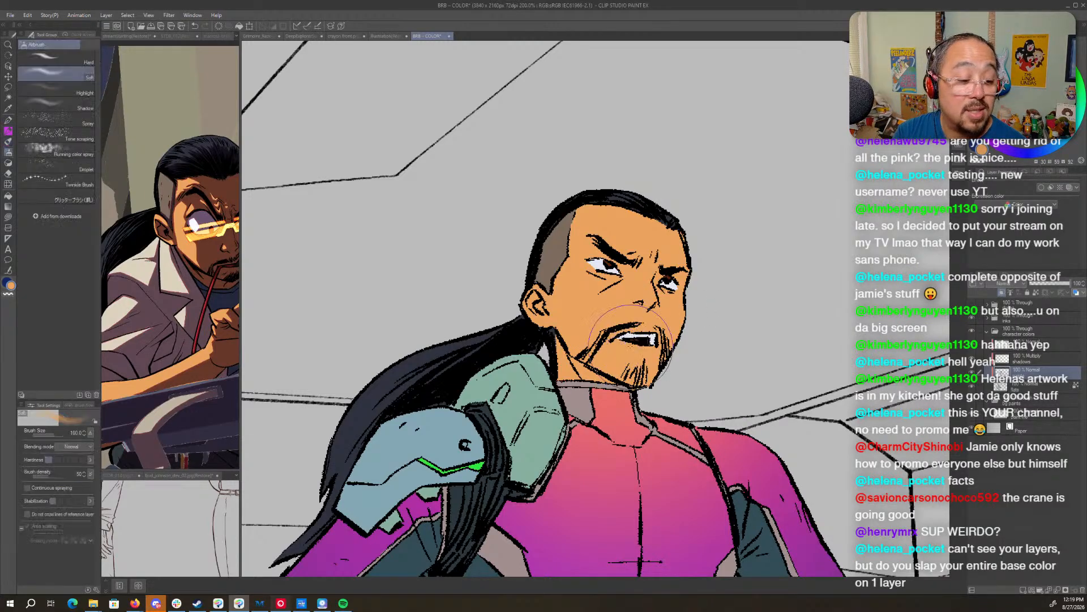
key(bracketleft)
key(bracketleft)
key(bracketleft)
key(bracketleft)
key(bracketleft)
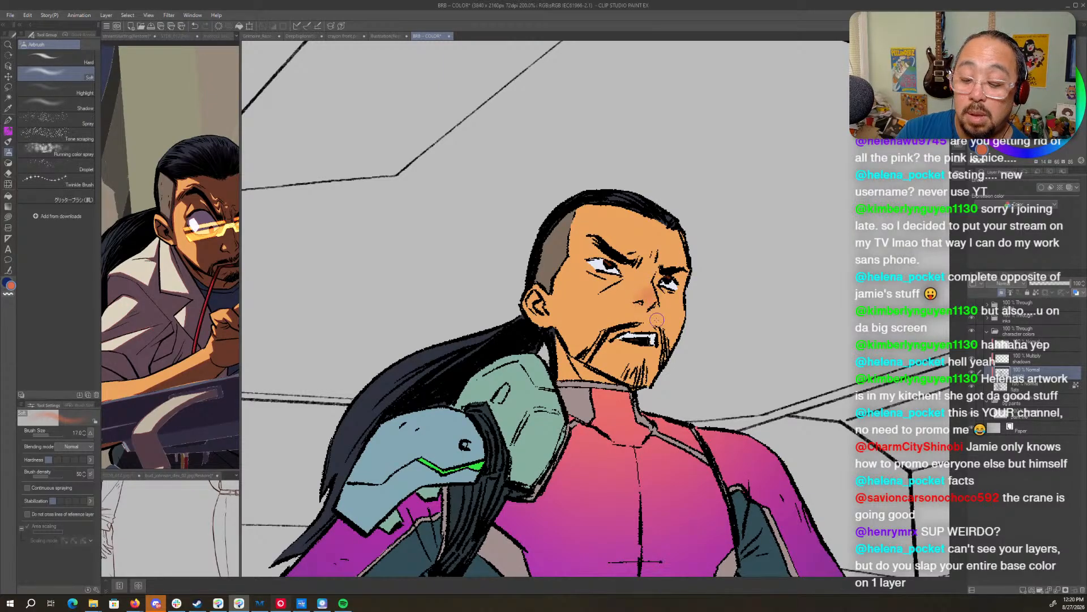
- Return to the flats layer and sample the glove's pale green with the fill tool set to refer to other layers
drag(833, 327, 731, 327)
drag(863, 509, 620, 405)
mouse_move(852, 457)
mouse_down()
mouse_move(800, 478)
mouse_move(823, 463)
mouse_move(832, 472)
mouse_move(801, 469)
mouse_up()
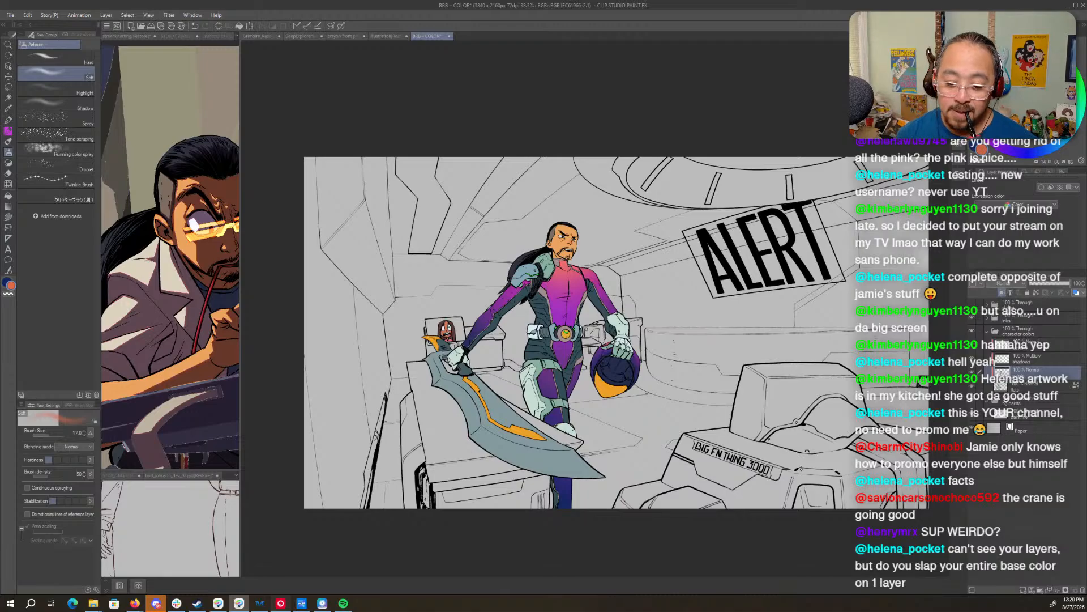
scroll(800, 469, up, 1)
scroll(801, 469, down, 1)
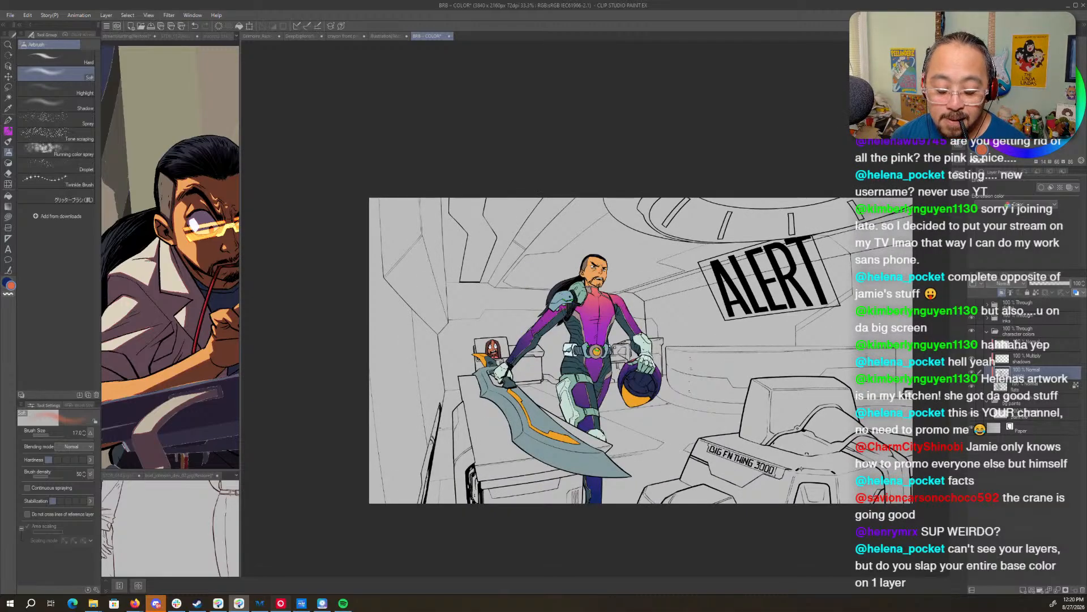
drag(726, 395, 722, 389)
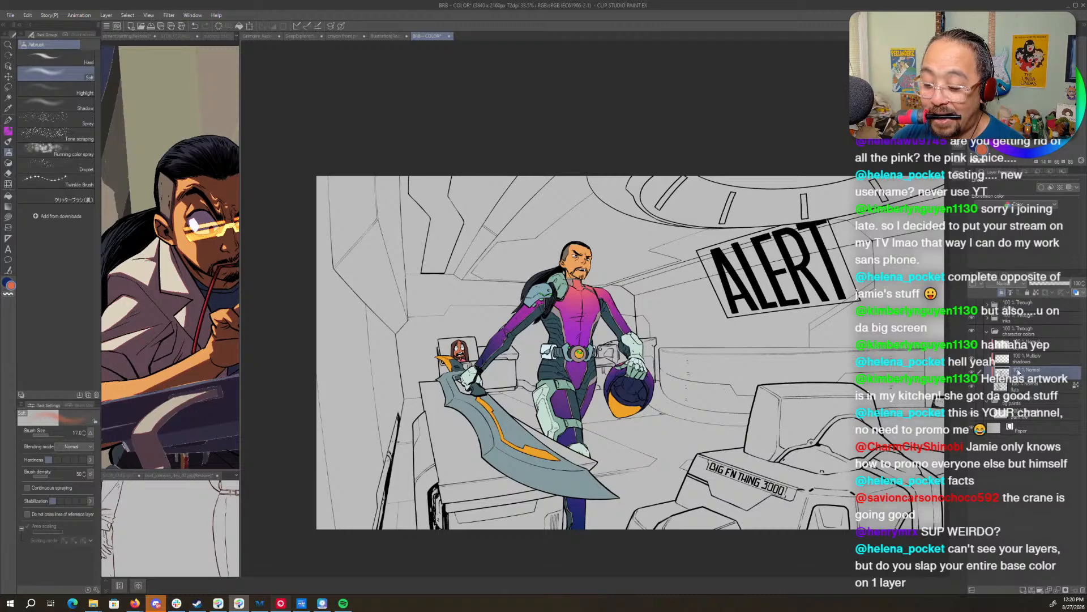
click(1038, 388)
scroll(608, 373, up, 5)
key(g)
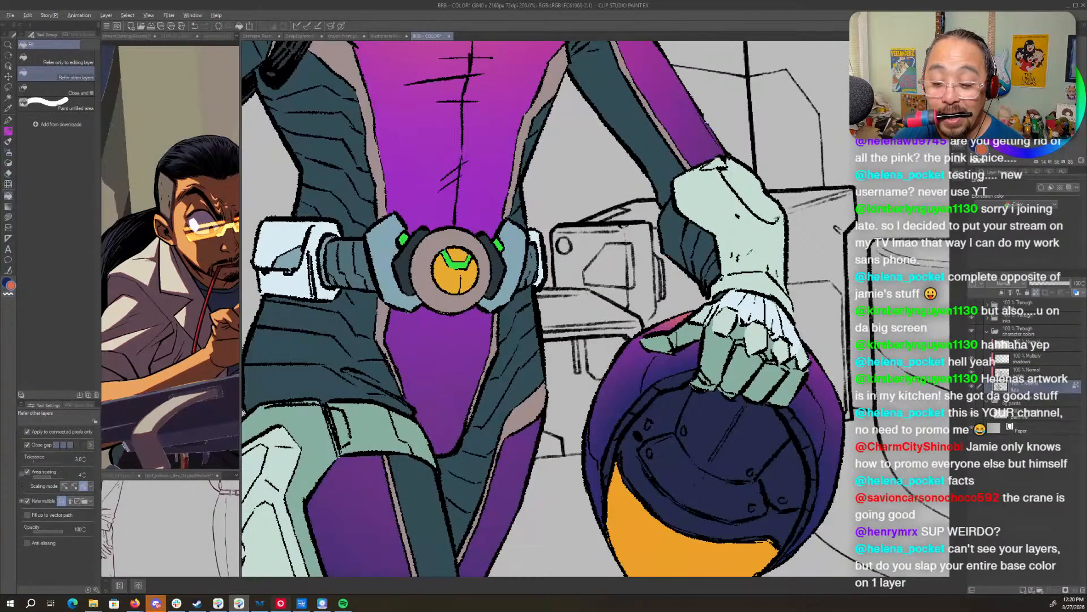
alt+click(762, 231)
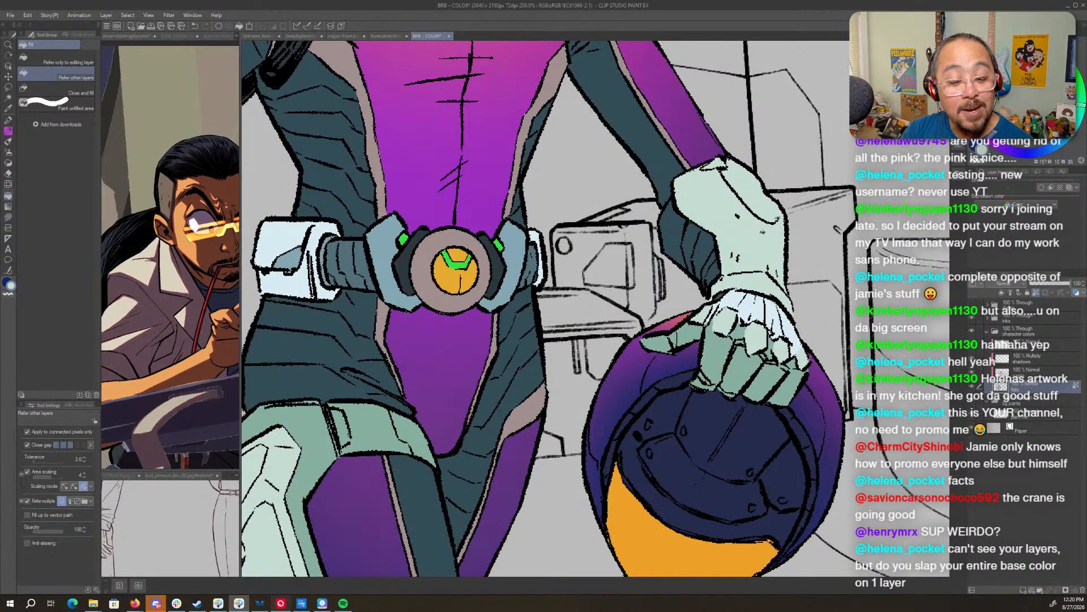
- On the flats layer, switch to the Real G-Pen and sample the muted pink of the waist piping and buckle ring
mouse_move(461, 437)
mouse_down()
mouse_move(732, 382)
mouse_move(739, 391)
mouse_move(723, 400)
mouse_move(708, 476)
mouse_up()
key(x)
key(p)
key(alt+])
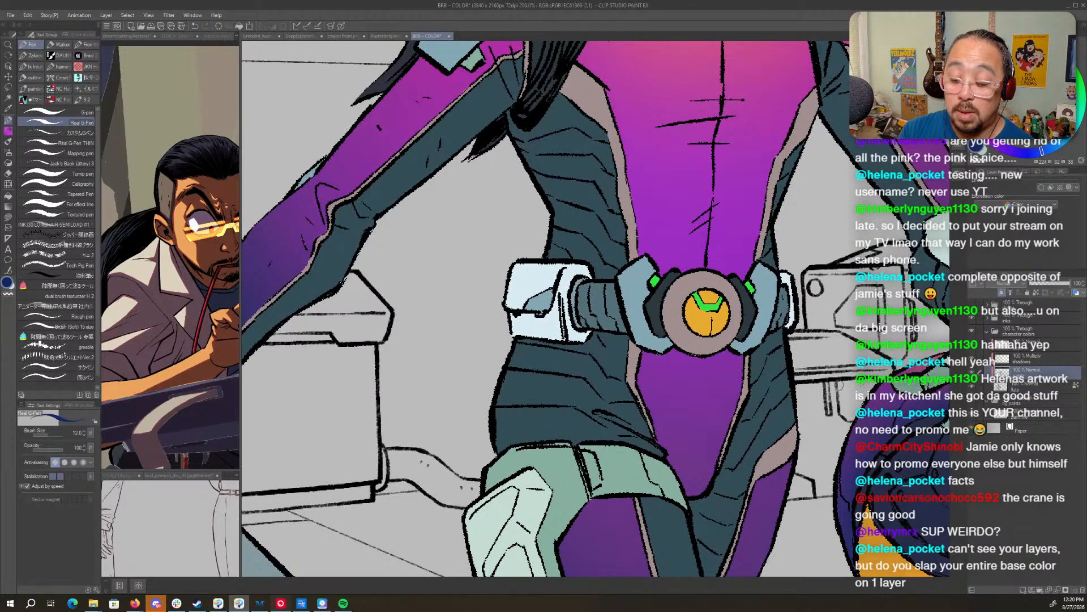
click(1027, 387)
alt+click(658, 439)
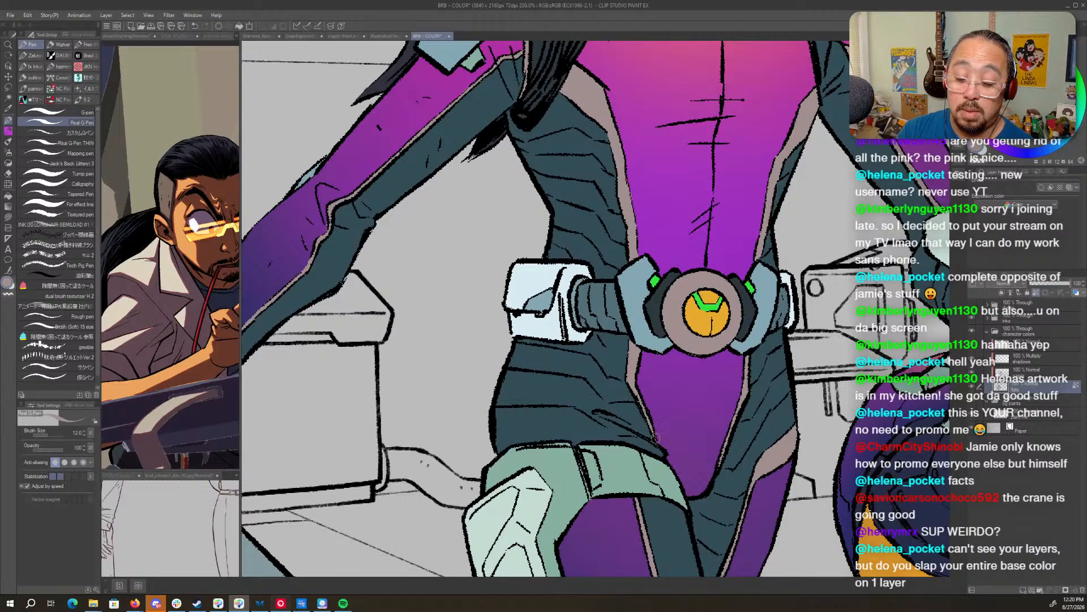
alt+click(666, 338)
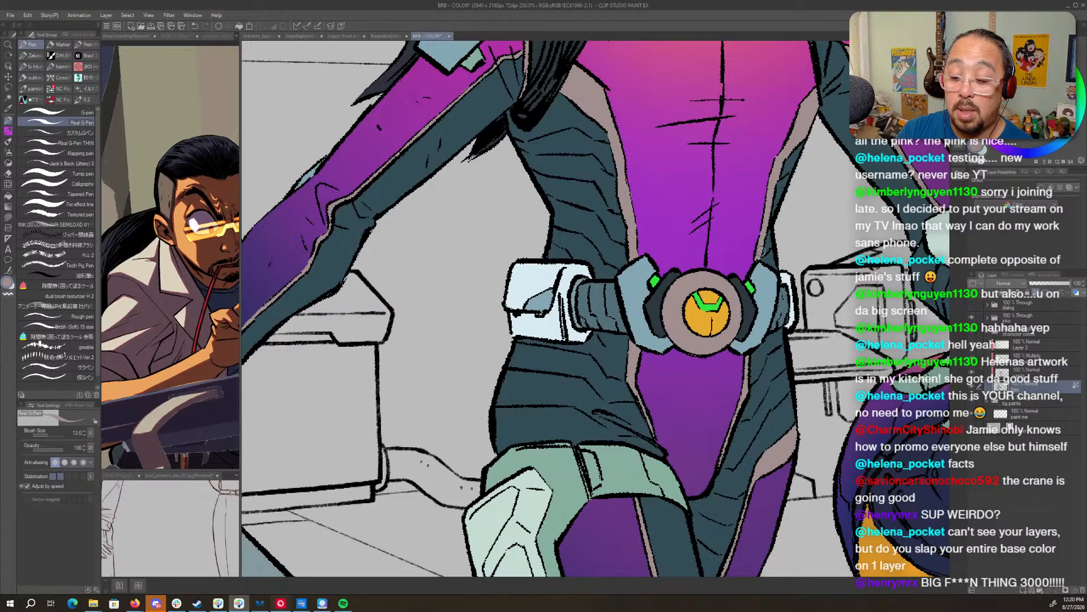
- Choose the Close and fill tool and sample the pale icy blue on the back of the glove holding the helmet
drag(730, 326, 649, 383)
drag(692, 572, 693, 393)
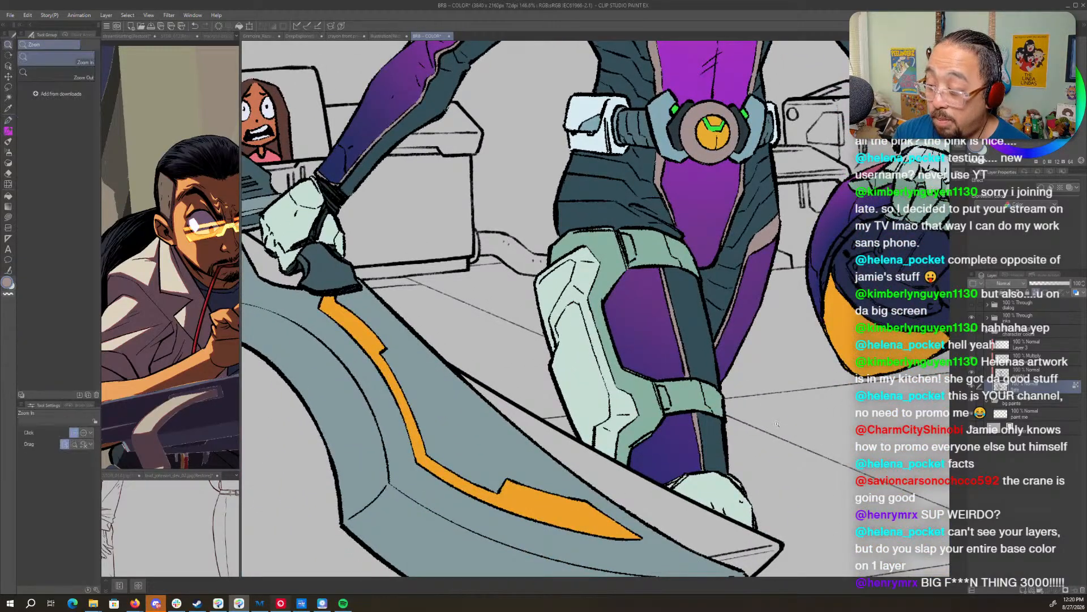
drag(775, 421, 737, 455)
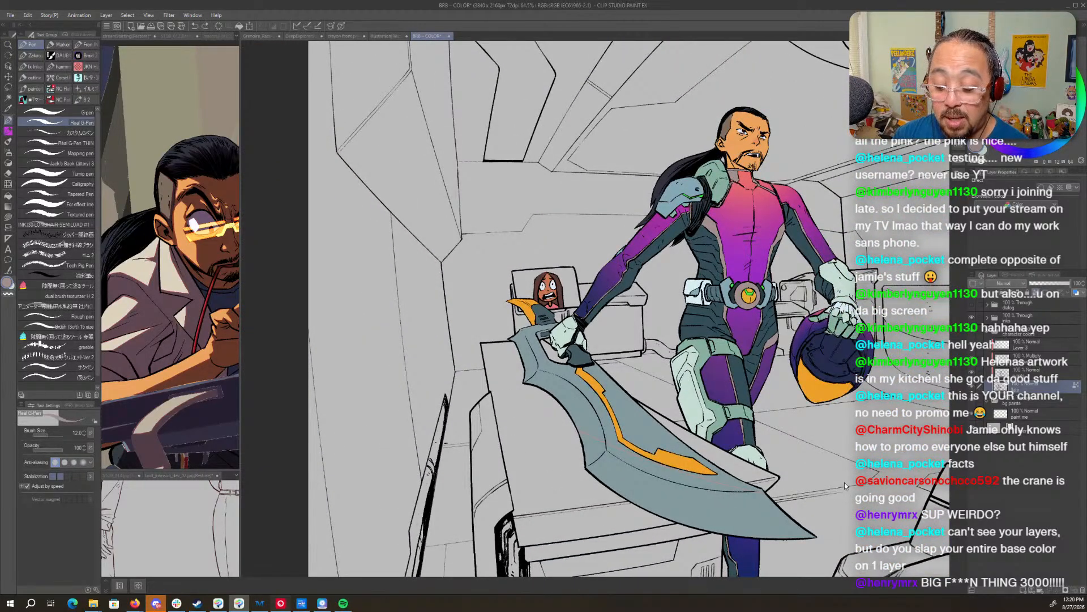
drag(846, 487, 567, 442)
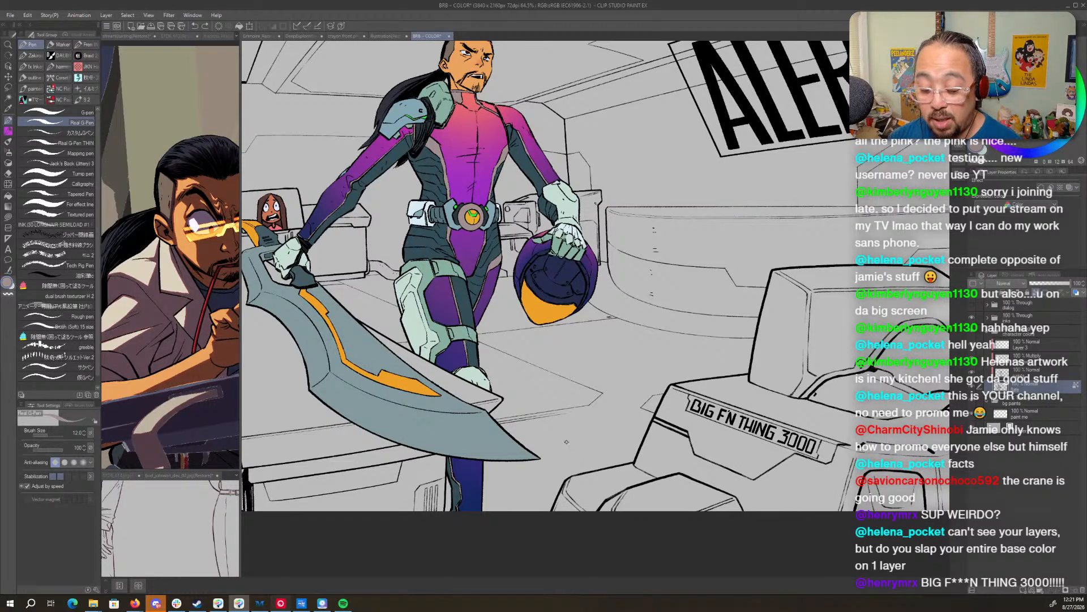
drag(853, 450, 700, 462)
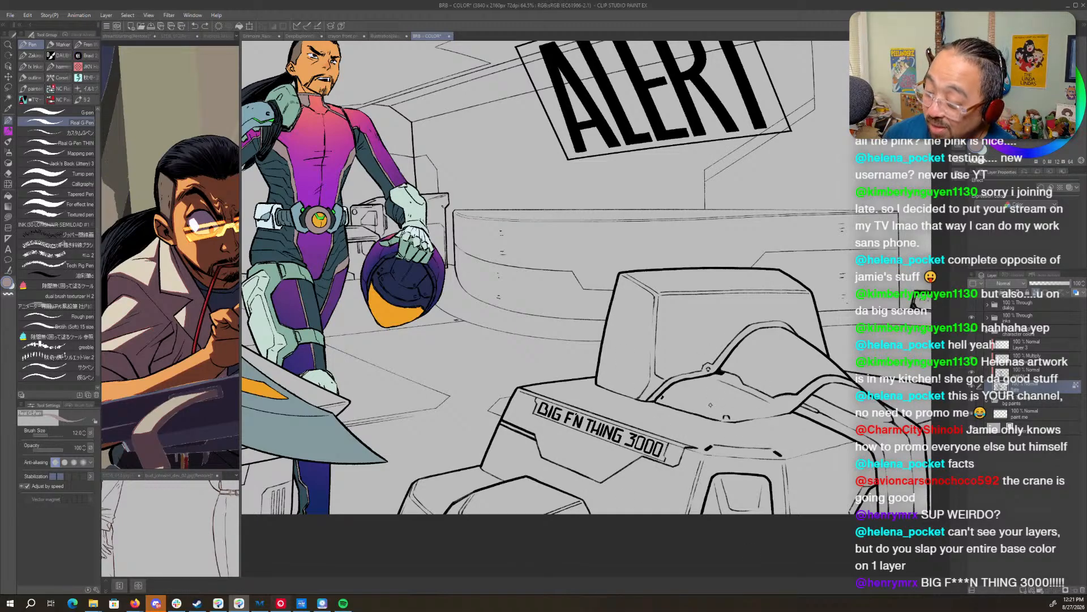
drag(390, 266, 796, 295)
key(ctrl+space)
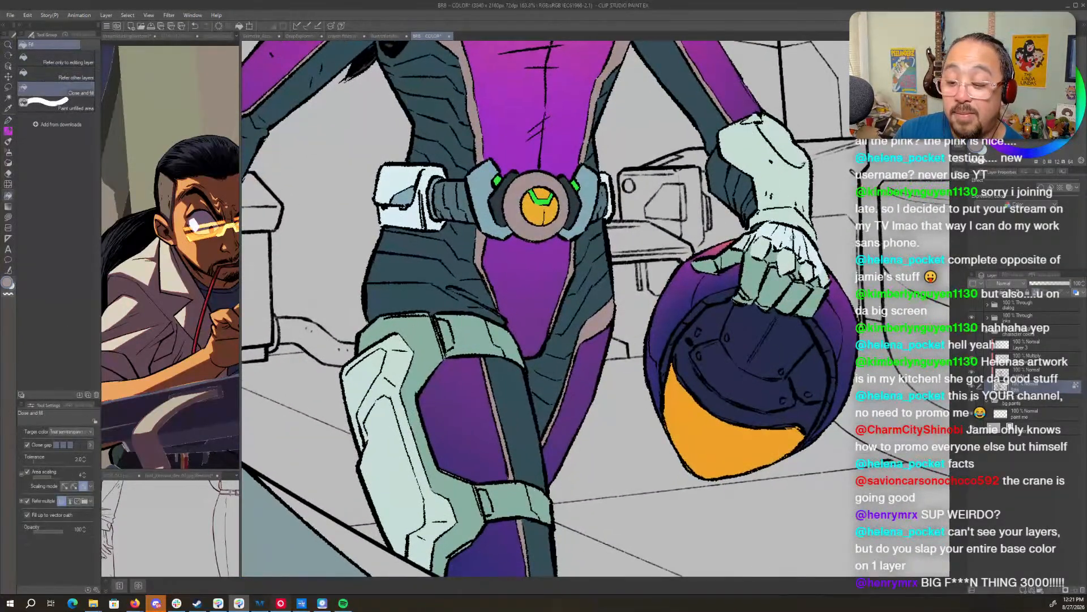
alt+click(794, 235)
- Lasso-fill the short section of the sword's cutting edge beside the handle with pale icy blue
drag(573, 439, 868, 306)
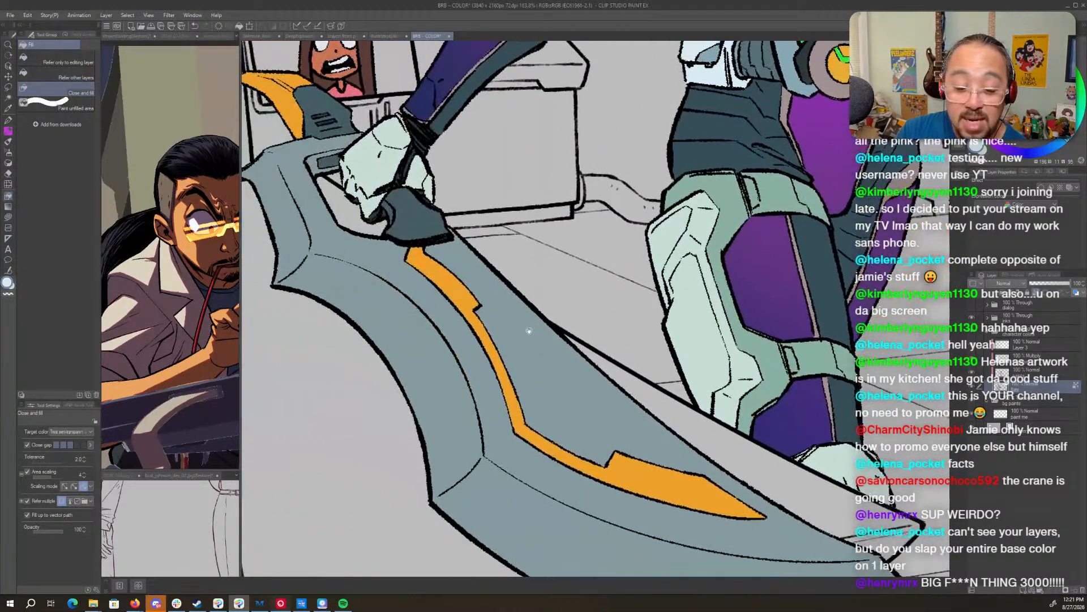
drag(529, 331, 769, 424)
key(shift+space)
drag(816, 362, 694, 466)
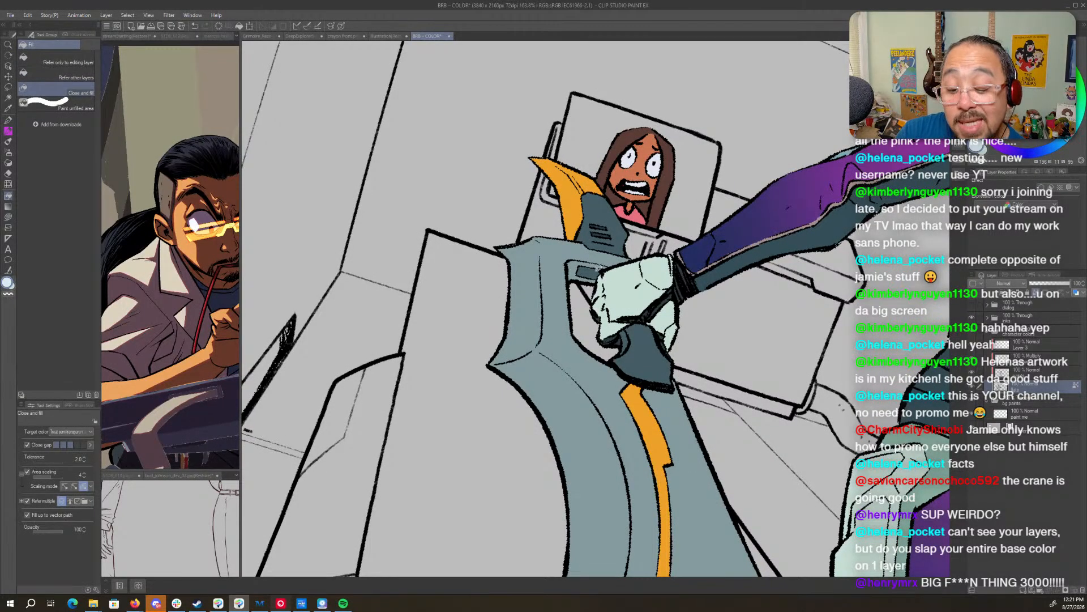
drag(530, 232, 647, 271)
key(ctrl+space)
click(648, 270)
key(u)
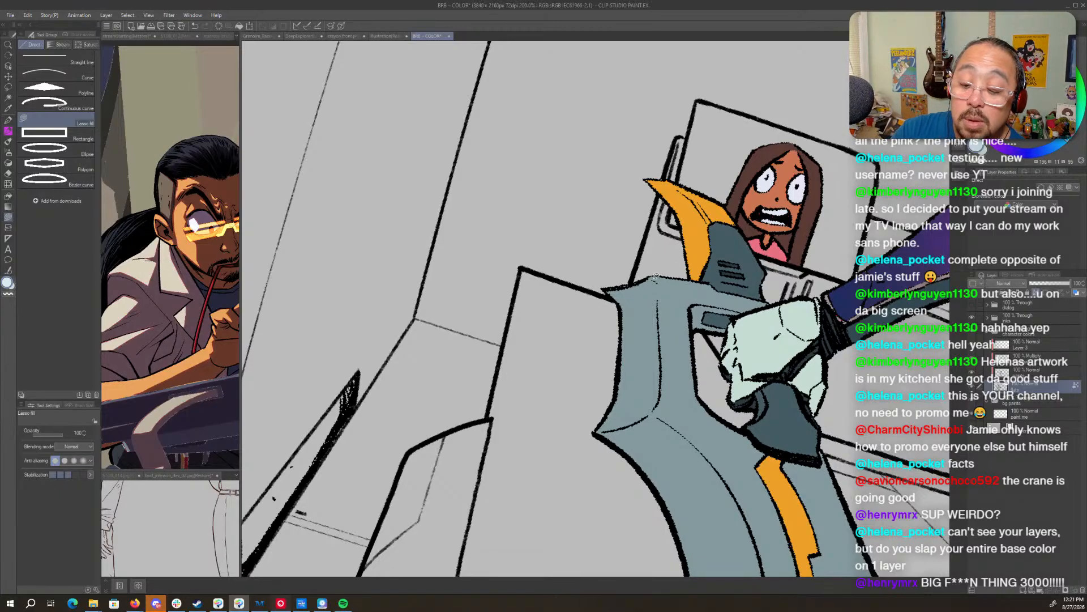
mouse_move(653, 278)
mouse_down()
mouse_move(661, 399)
mouse_move(646, 416)
mouse_move(569, 434)
mouse_move(510, 267)
mouse_up()
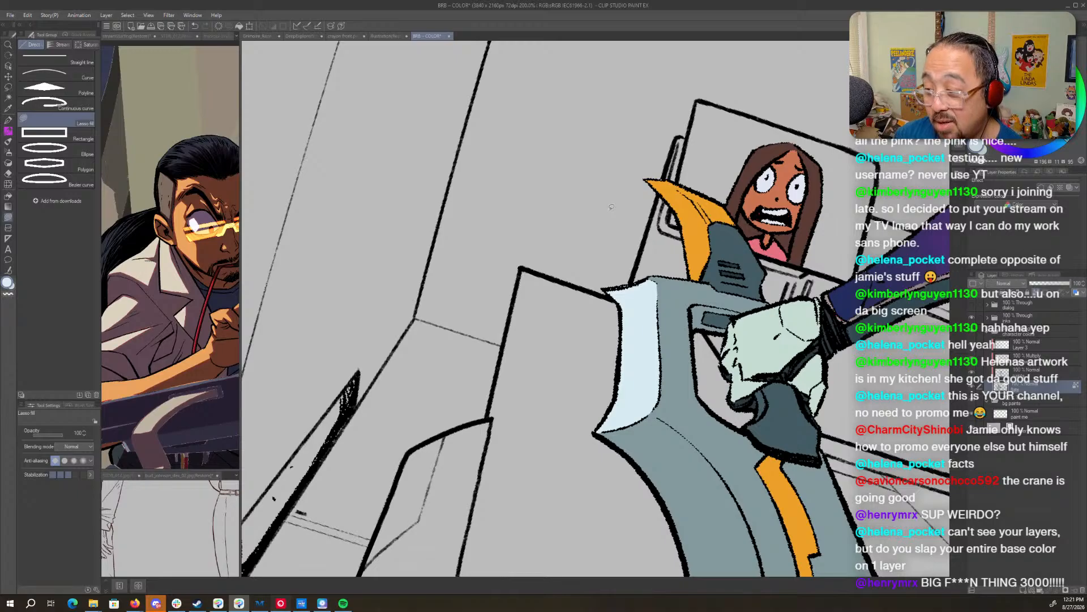
- Extend the pale icy blue along the rest of the sword's cutting edge to the tip, combining Lasso fill and bucket fill
key(shift+space)
drag(674, 492, 582, 391)
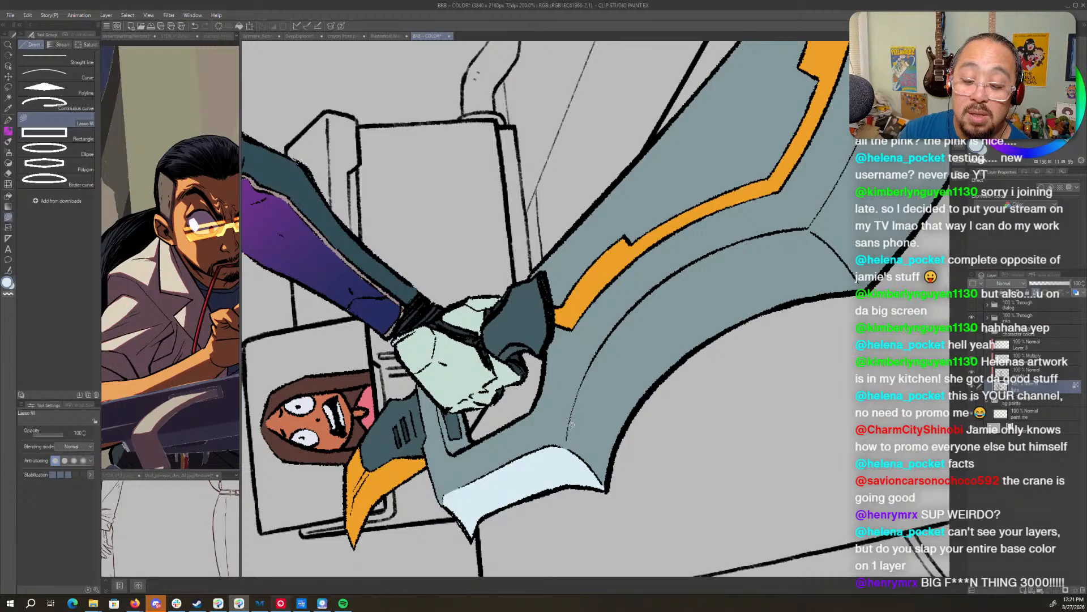
mouse_move(568, 438)
mouse_down()
mouse_move(589, 501)
mouse_move(787, 334)
mouse_move(581, 543)
mouse_up()
mouse_move(689, 384)
mouse_down()
mouse_move(641, 519)
mouse_move(639, 607)
mouse_move(601, 465)
mouse_move(583, 496)
mouse_up()
mouse_move(562, 338)
mouse_down()
mouse_move(569, 357)
mouse_move(705, 294)
mouse_move(634, 142)
mouse_move(621, 231)
mouse_up()
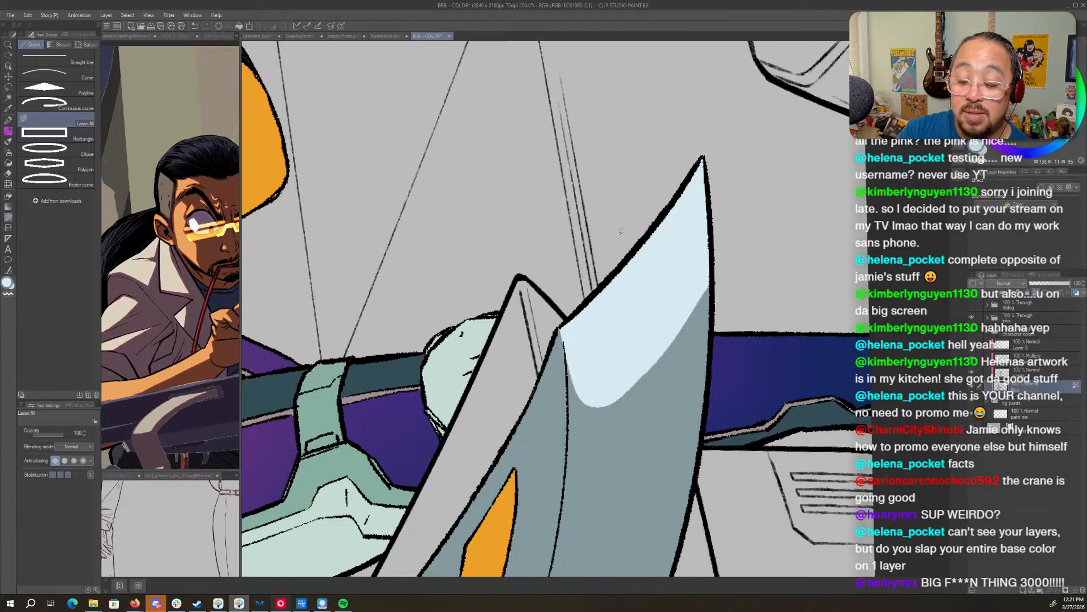
key(g)
click(687, 345)
mouse_move(662, 415)
mouse_down()
mouse_move(833, 87)
mouse_move(744, 273)
mouse_up()
mouse_move(555, 218)
mouse_down()
mouse_move(615, 366)
mouse_move(592, 387)
mouse_up()
- Clean up stray pale specks along the cutting edge's inner line with the Real G-Pen in the blade's gray-blue
key(x)
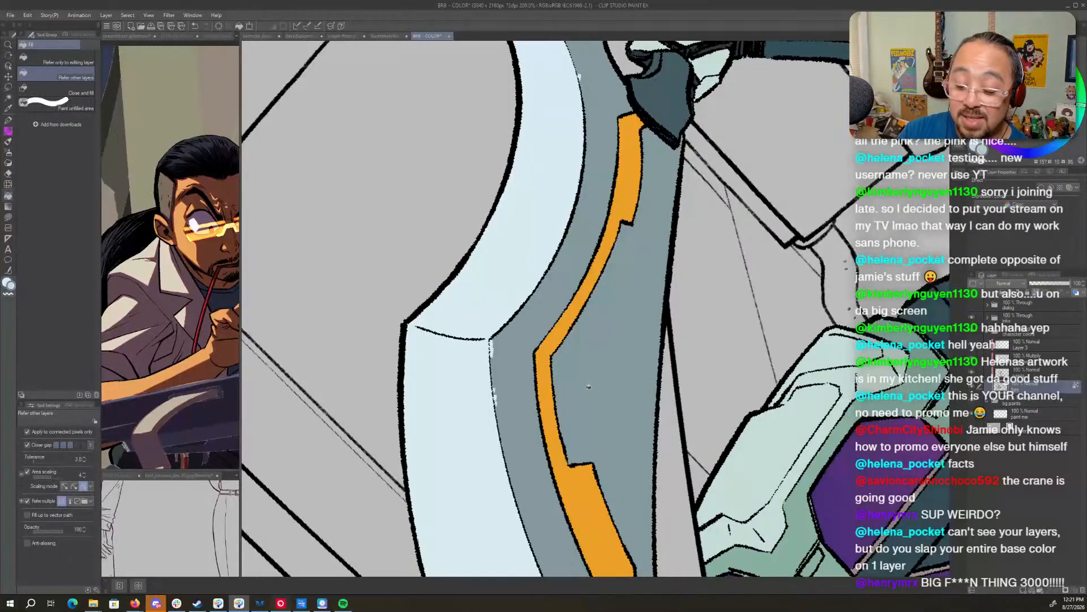
key(p)
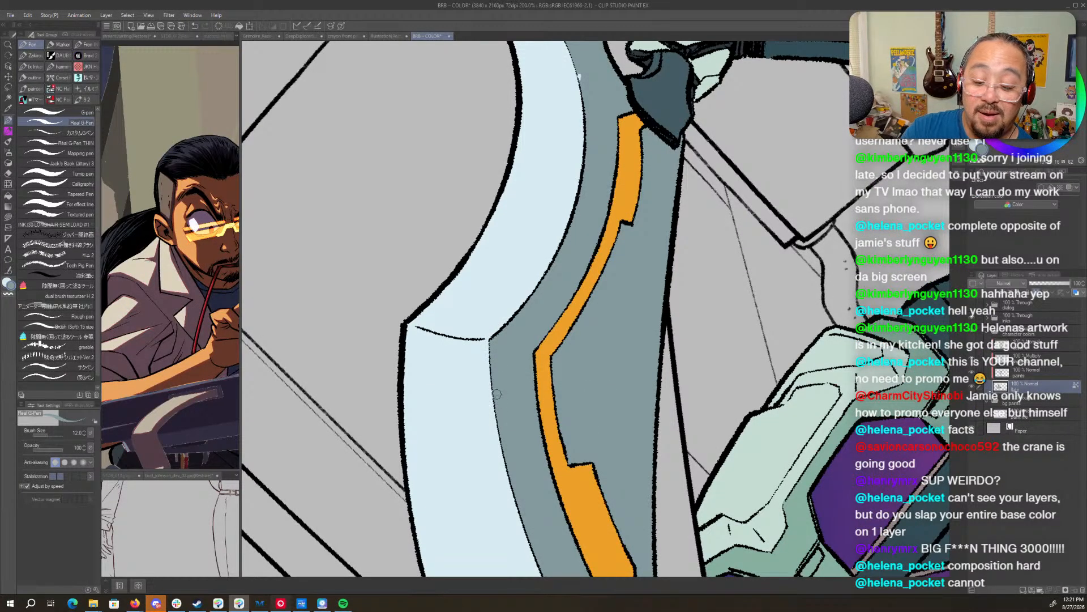
drag(625, 212, 572, 401)
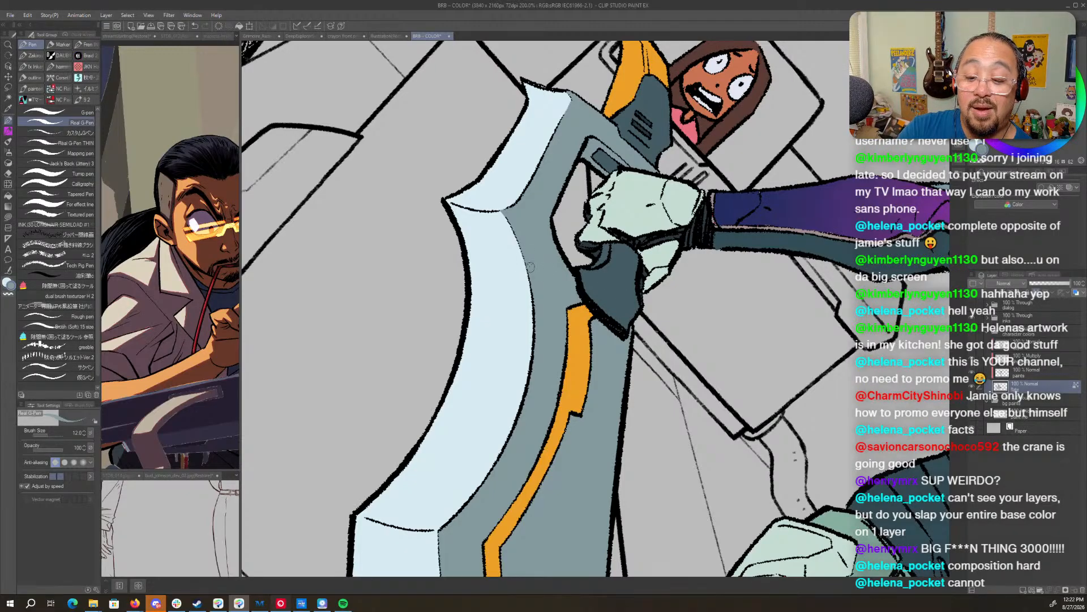
- Examine the sword's pale cutting edge and the character's colors against the whole illustration
key(ctrl+space)
drag(756, 400, 651, 323)
key(shift+space)
key(space)
key(ctrl+space)
drag(816, 413, 739, 412)
key(space)
drag(828, 525, 640, 551)
key(ctrl+space)
drag(760, 543, 753, 543)
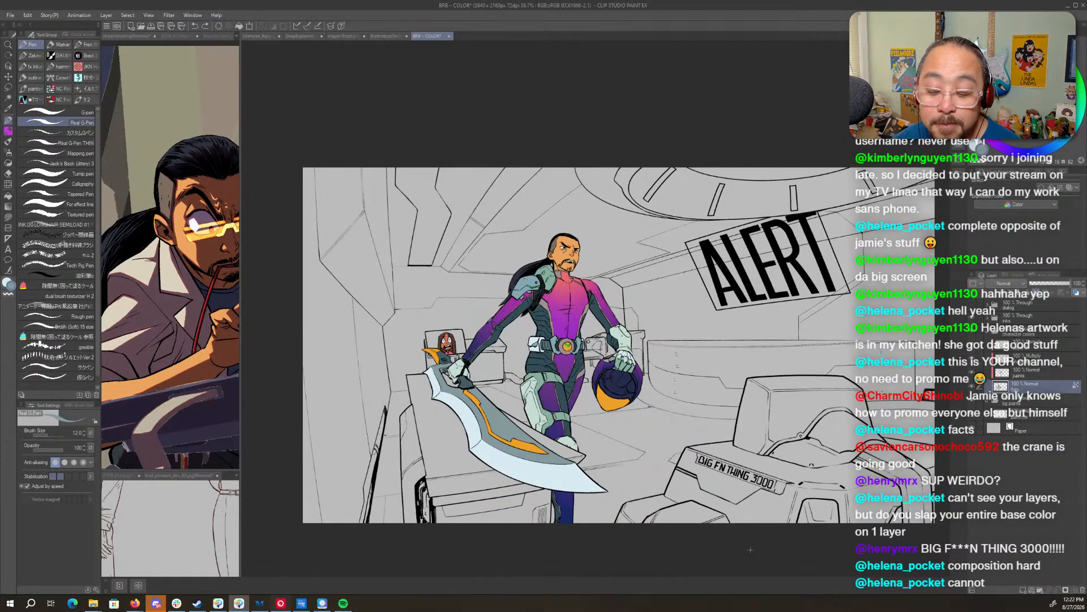
- Select the layer in the bg paints folder and choose the NC Paint - Oil - C - Flat Max Blend 2 brush
click(1022, 417)
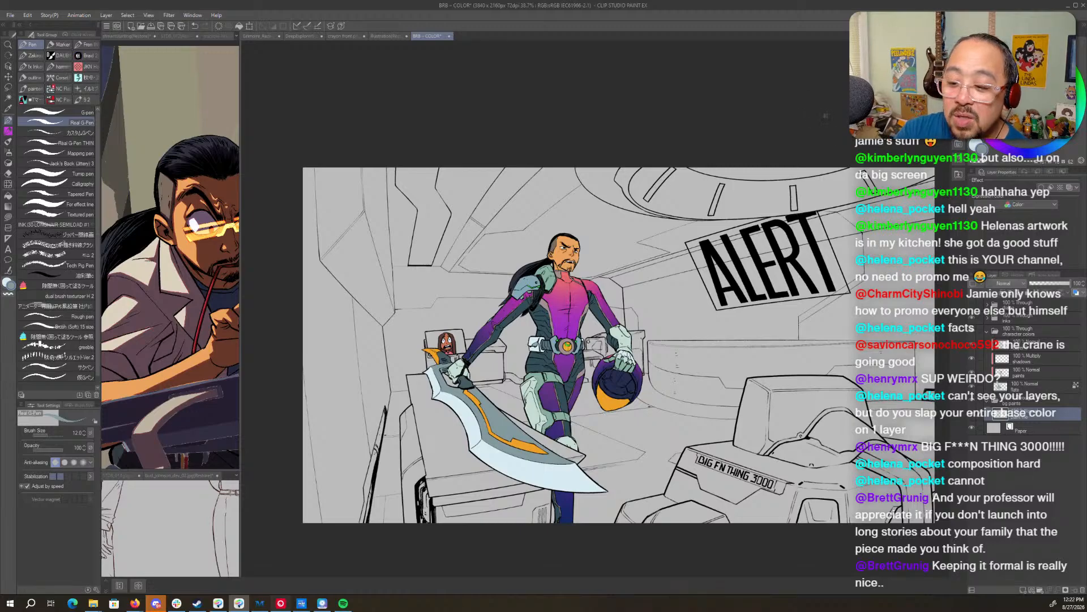
drag(787, 482, 766, 485)
scroll(766, 485, down, 2)
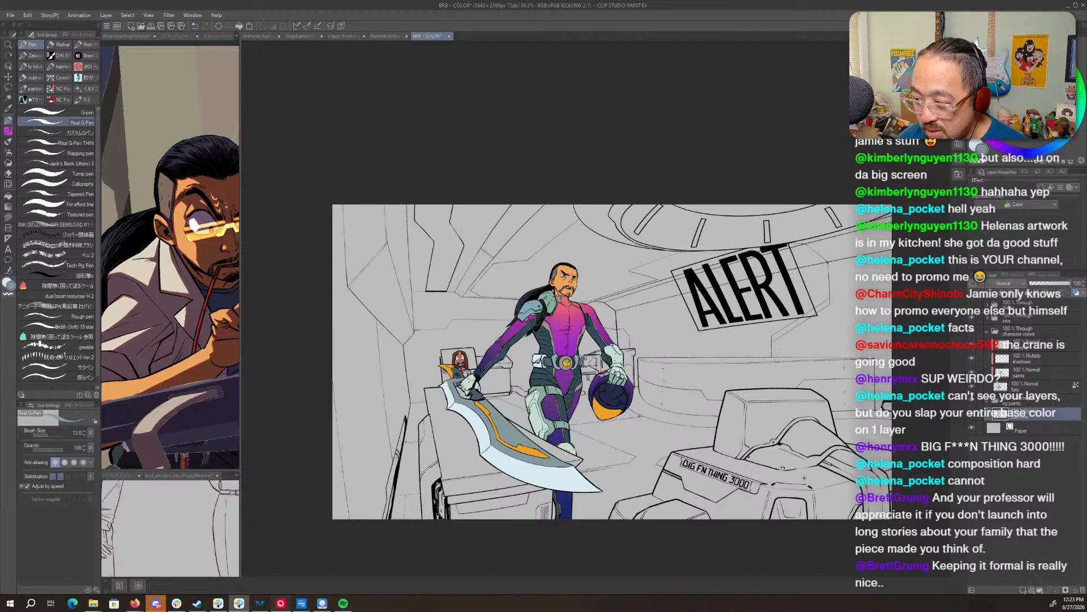
key(p)
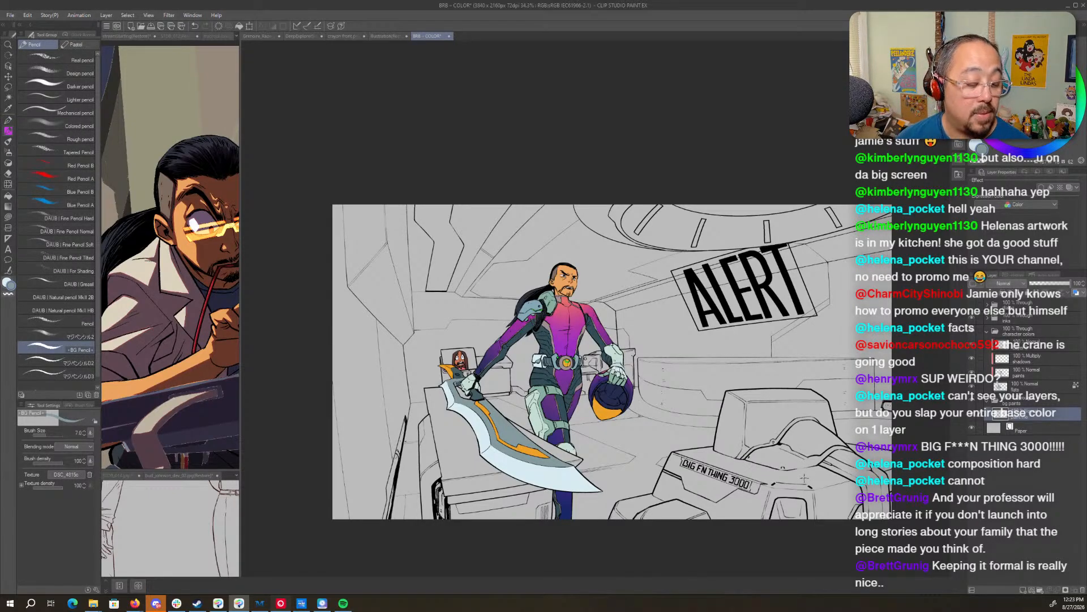
key(b)
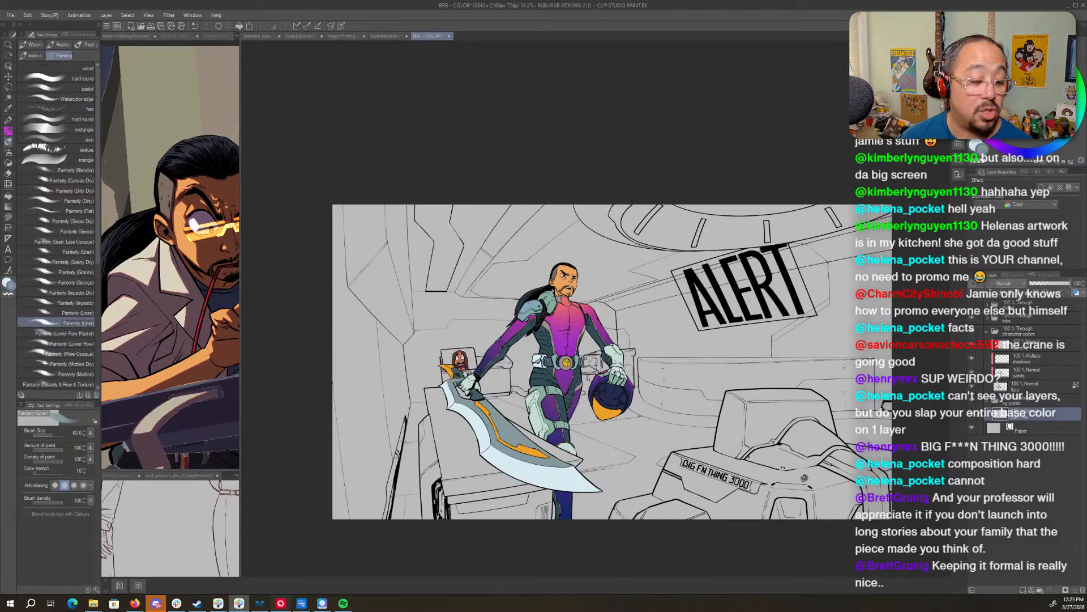
key(b)
key(b)
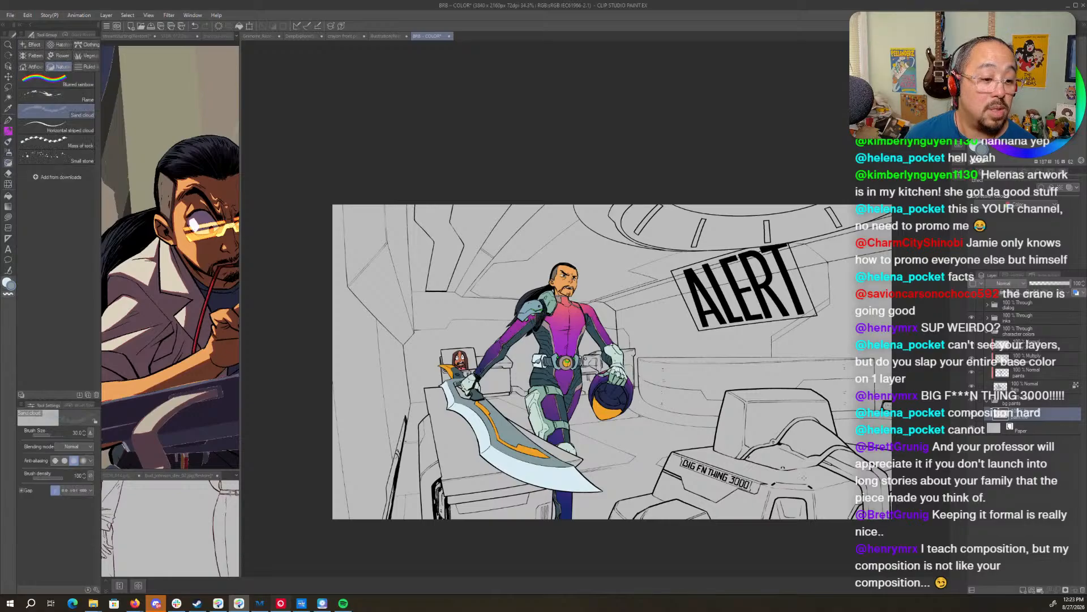
key(p)
key(p)
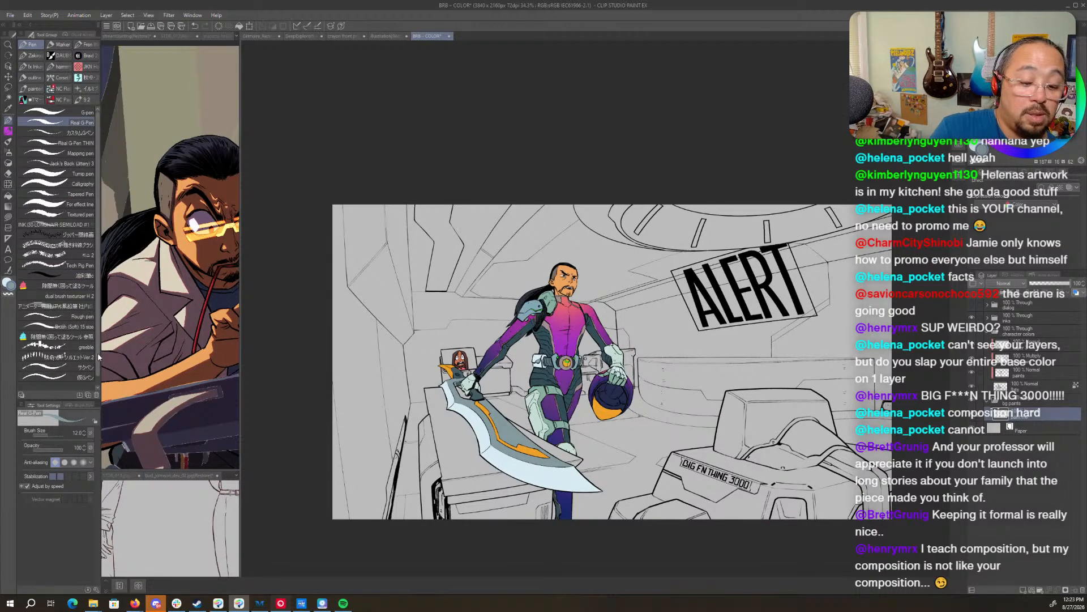
scroll(97, 352, down, 1)
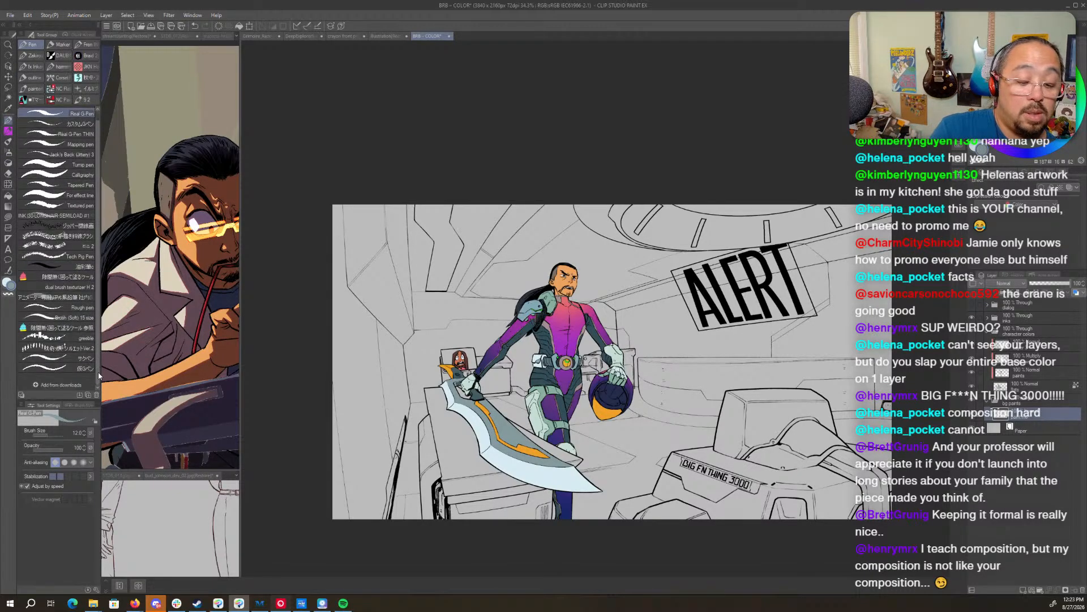
click(86, 102)
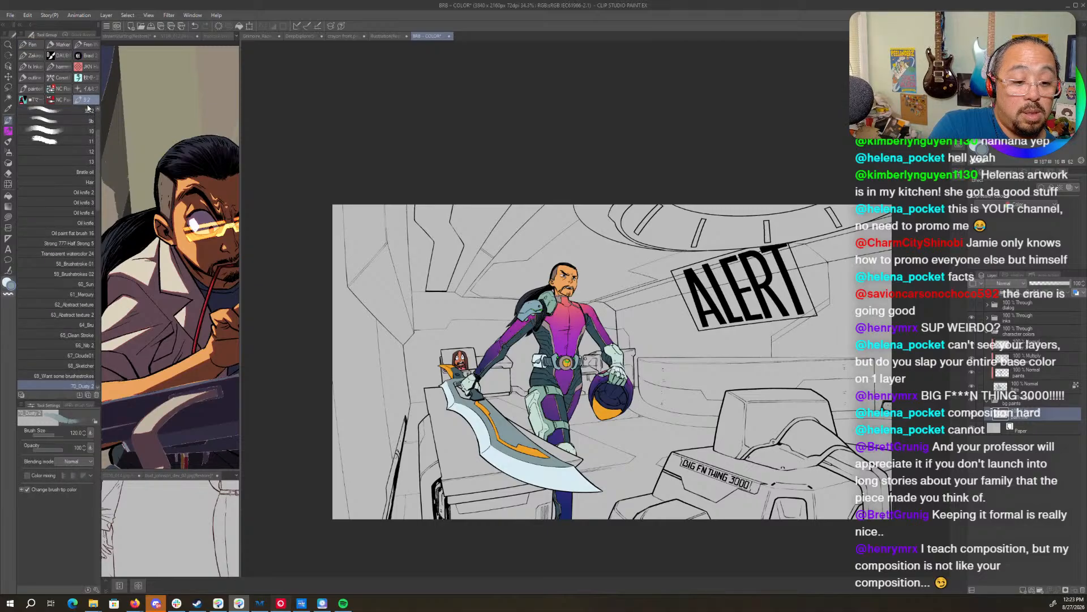
click(61, 101)
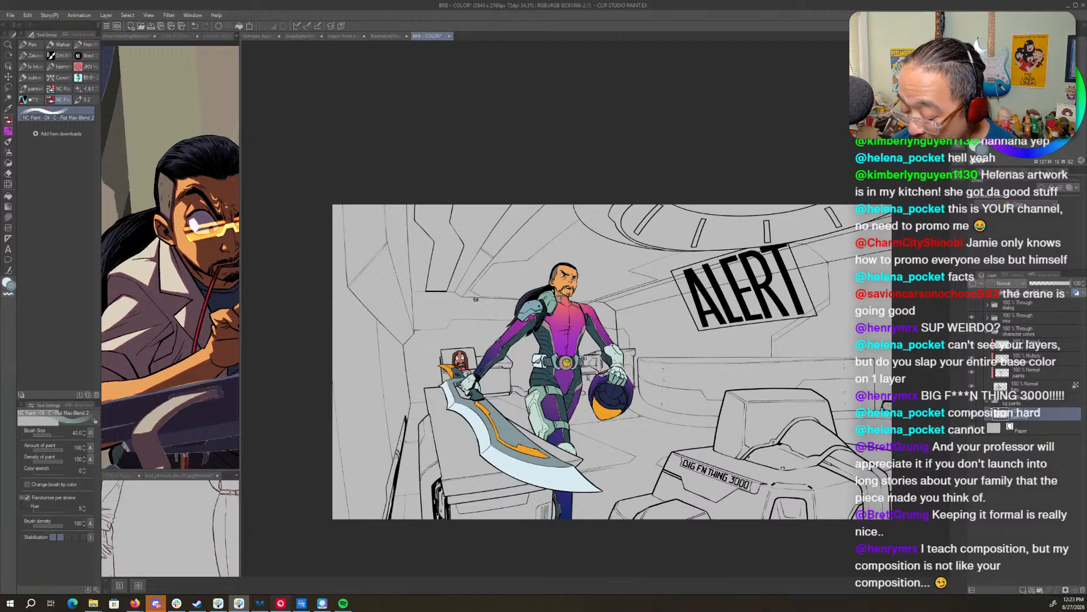
- Set the oil brush size to 170
key(bracketright)
key(bracketright)
key(bracketright)
key(bracketright)
key(bracketright)
key(bracketleft)
key(bracketleft)
key(bracketright)
key(bracketright)
key(bracketright)
key(bracketright)
key(bracketleft)
key(bracketleft)
key(bracketleft)
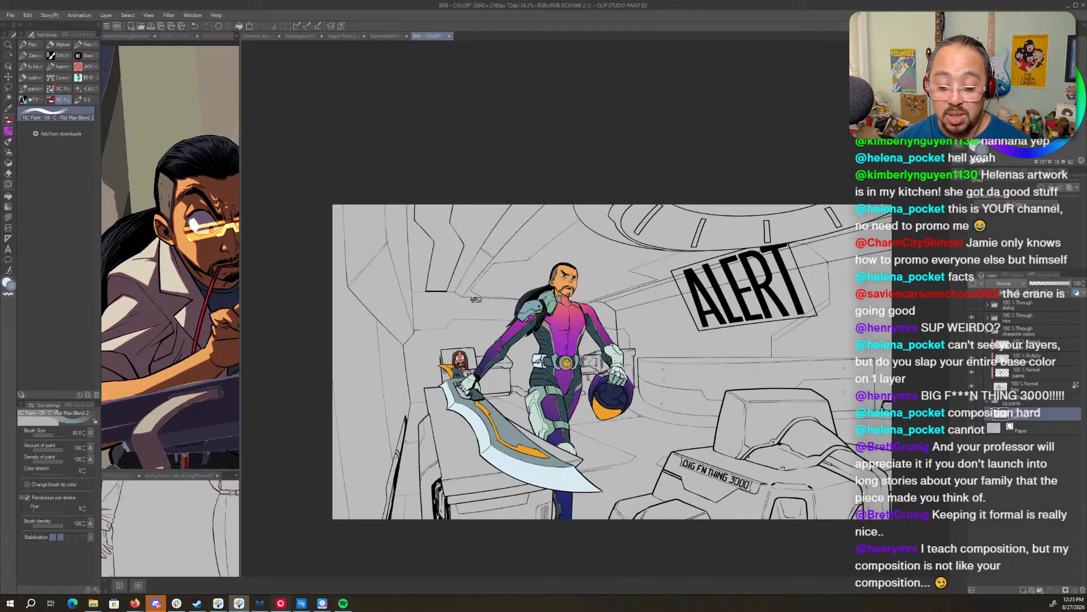
key(bracketright)
key(bracketright)
key(bracketright)
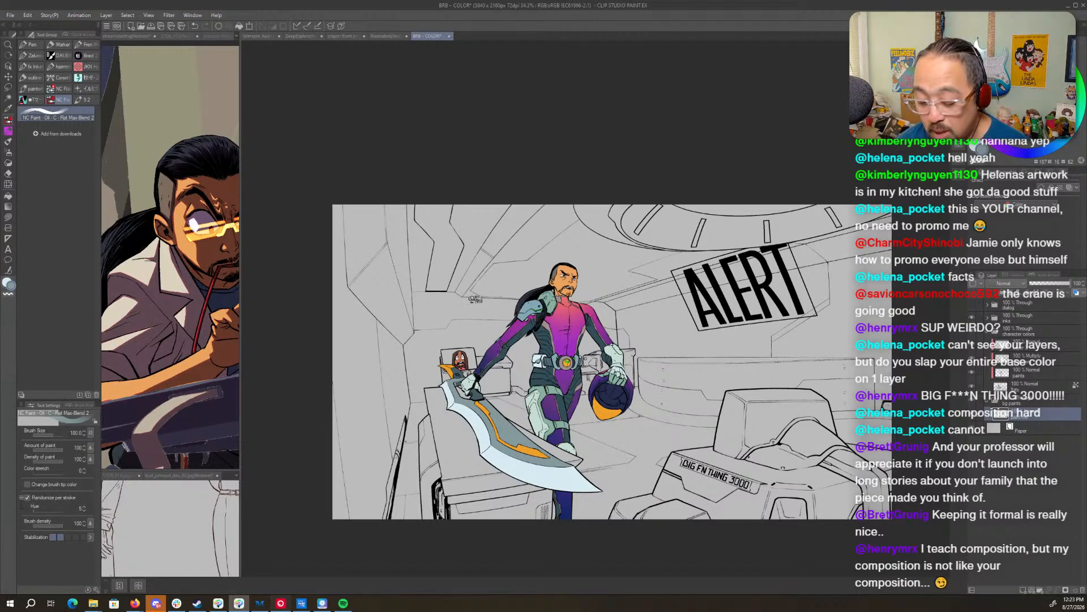
key(bracketleft)
key(bracketright)
key(bracketleft)
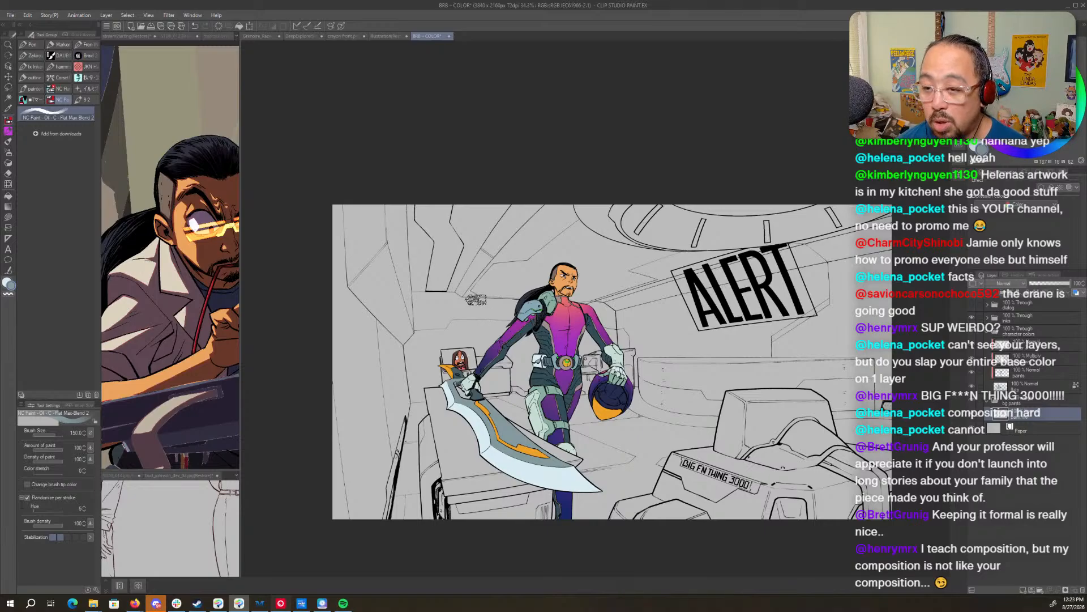
key(bracketright)
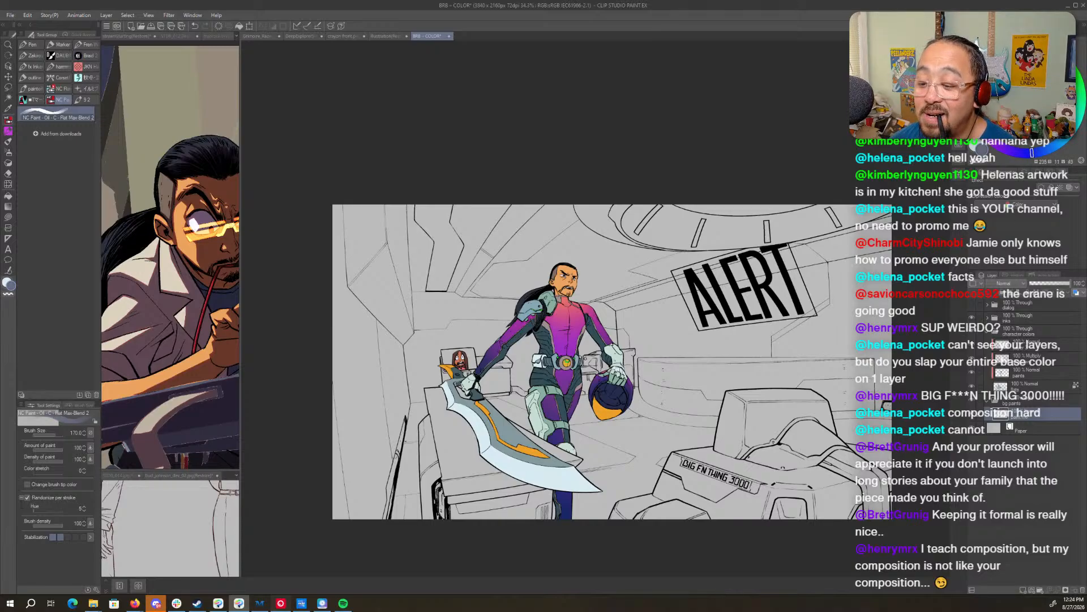
- Fill the background layer with dark blue-gray and brush red-orange light beside and below the ALERT sign
key(alt+Delete)
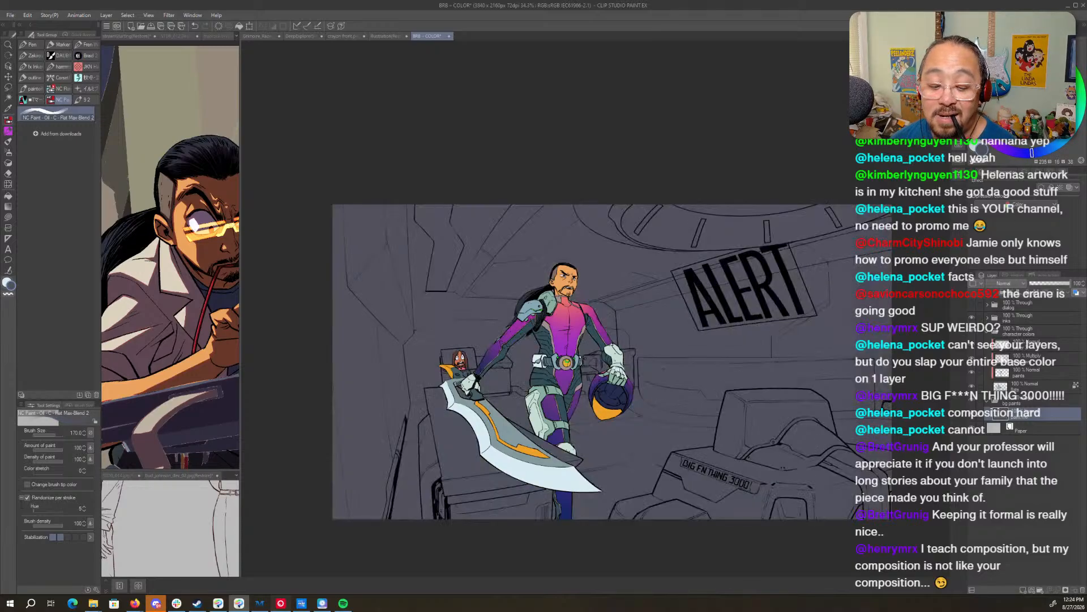
key(alt+Delete)
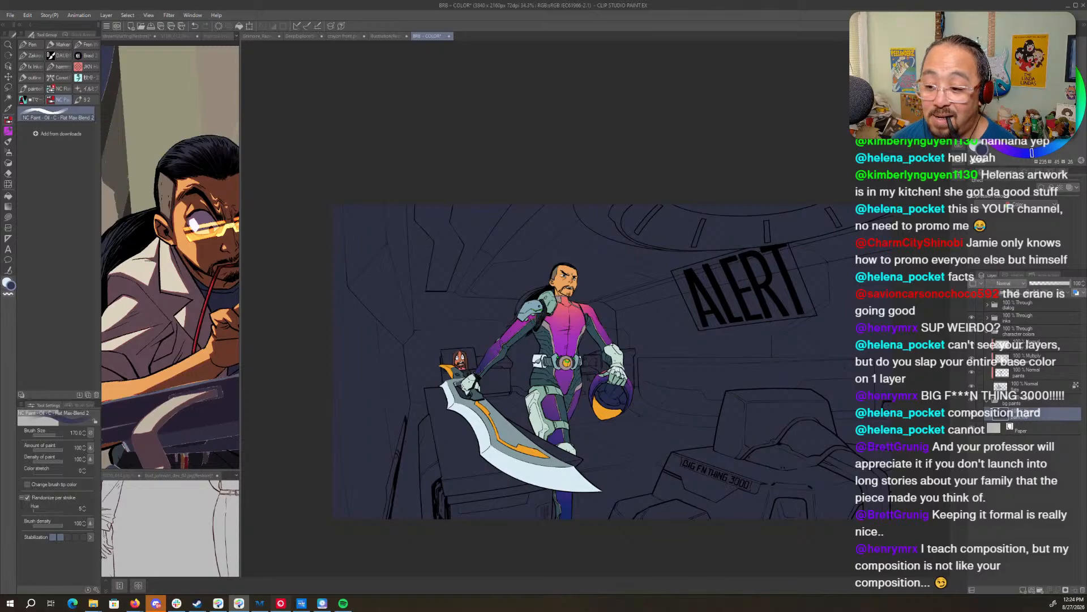
key(alt+Delete)
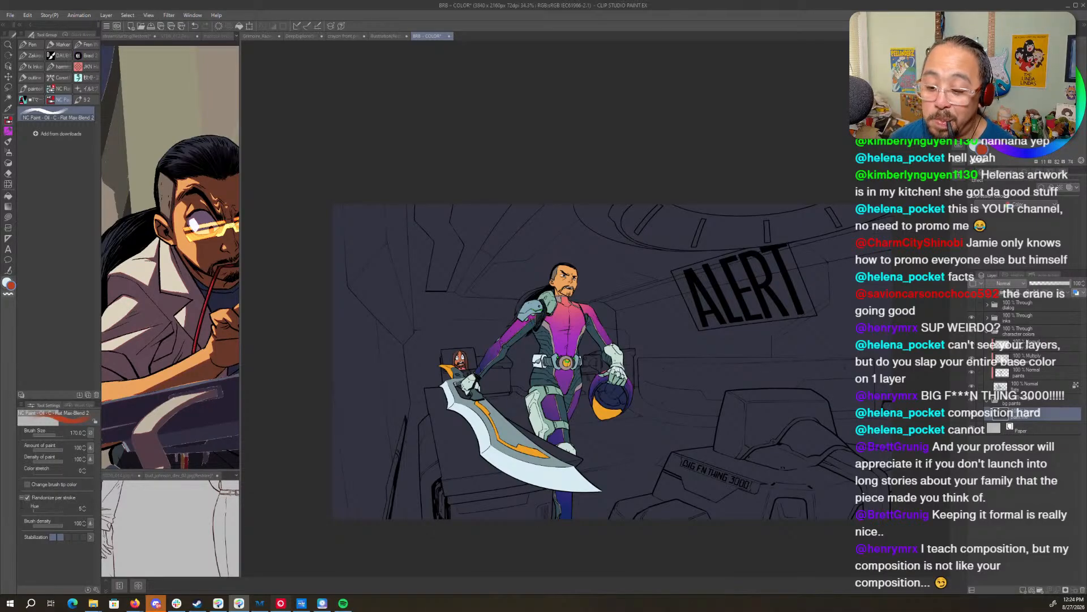
mouse_move(810, 280)
mouse_down()
mouse_move(806, 257)
mouse_move(840, 248)
mouse_move(827, 247)
mouse_move(835, 338)
mouse_move(831, 280)
mouse_move(829, 325)
mouse_move(817, 278)
mouse_move(805, 273)
mouse_move(772, 284)
mouse_move(737, 347)
mouse_move(709, 316)
mouse_move(705, 337)
mouse_move(694, 336)
mouse_move(739, 330)
mouse_up()
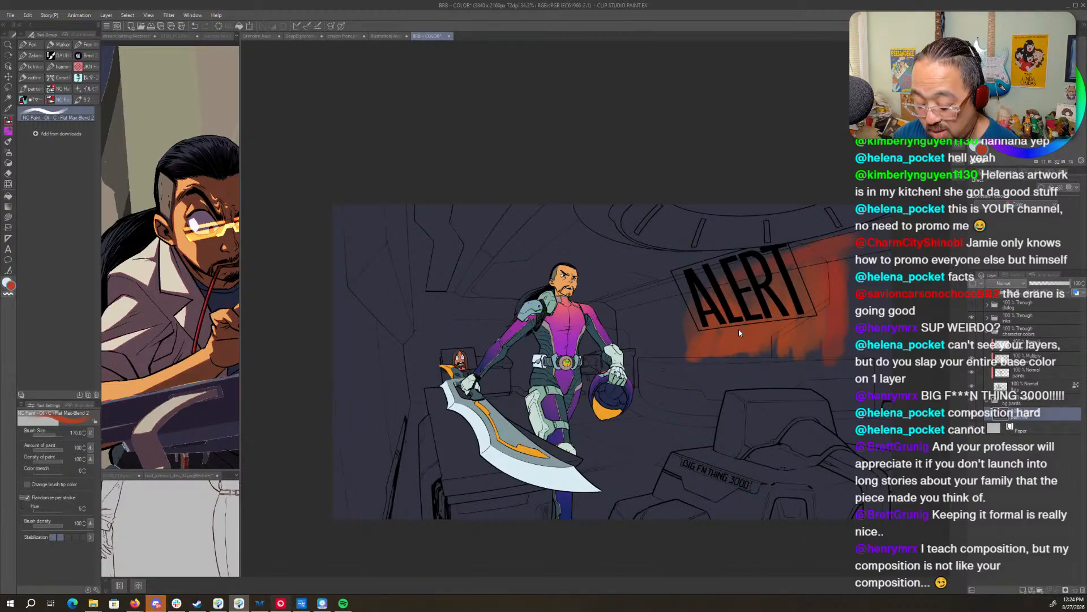
- Create a new 3840 x 2160 px canvas and test the oil brush with crossing red-orange strokes
key(ctrl+n)
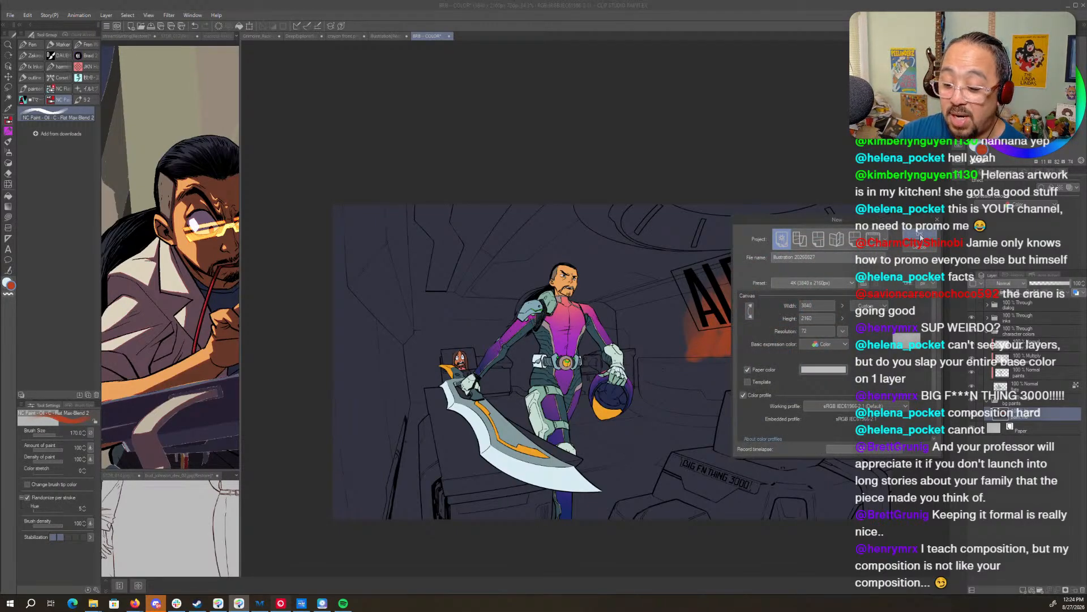
click(920, 235)
drag(513, 218, 538, 422)
mouse_move(548, 196)
mouse_down()
mouse_move(552, 410)
mouse_move(562, 406)
mouse_up()
drag(618, 197, 564, 412)
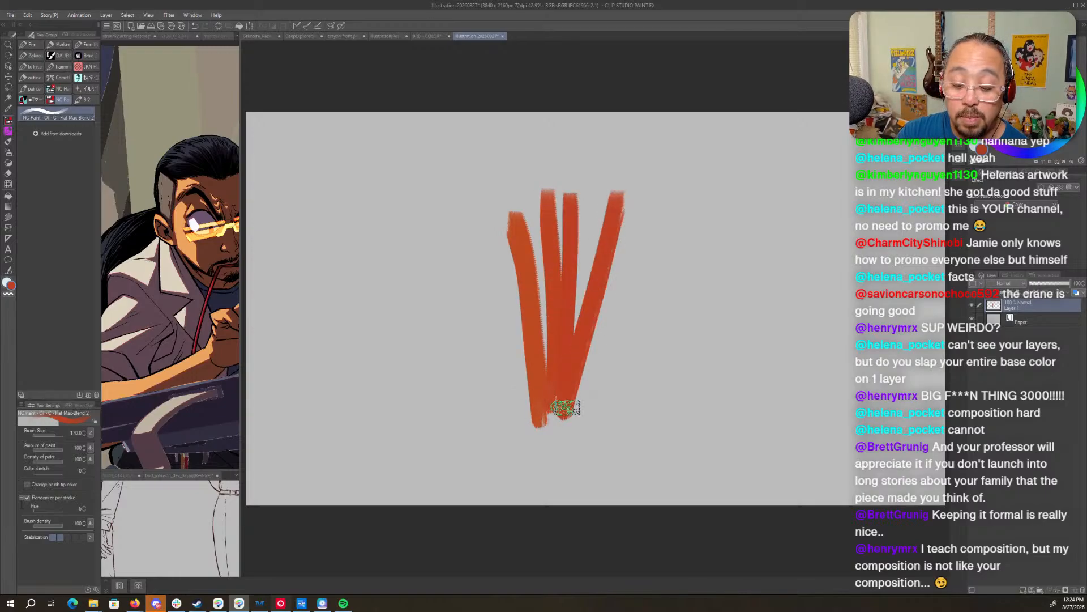
drag(444, 355, 691, 313)
drag(480, 390, 687, 311)
drag(498, 259, 592, 377)
mouse_move(588, 286)
mouse_down()
mouse_move(708, 215)
mouse_move(561, 416)
mouse_up()
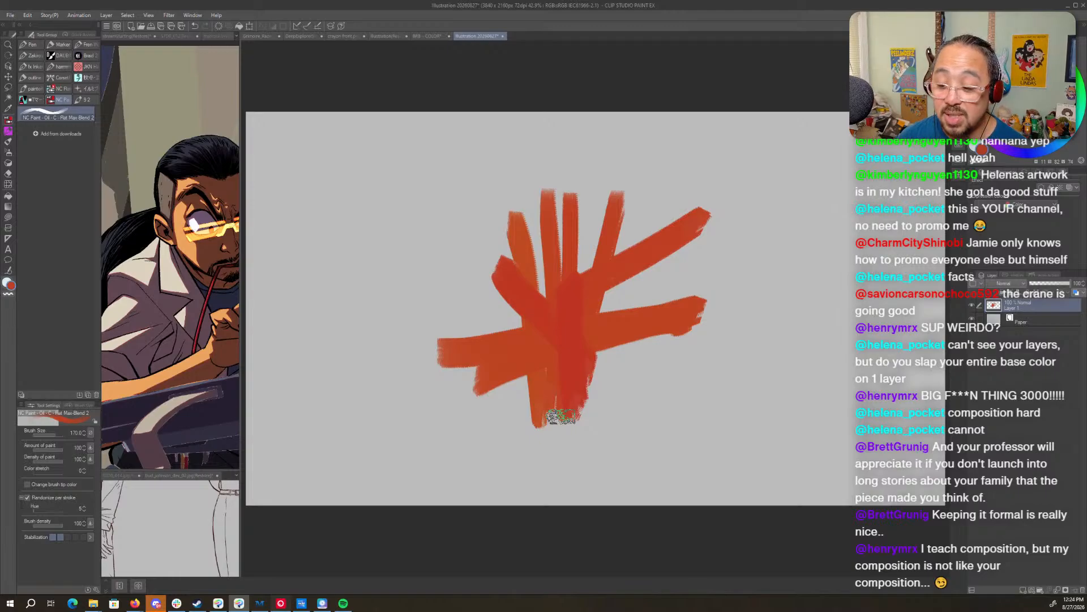
drag(515, 249, 498, 354)
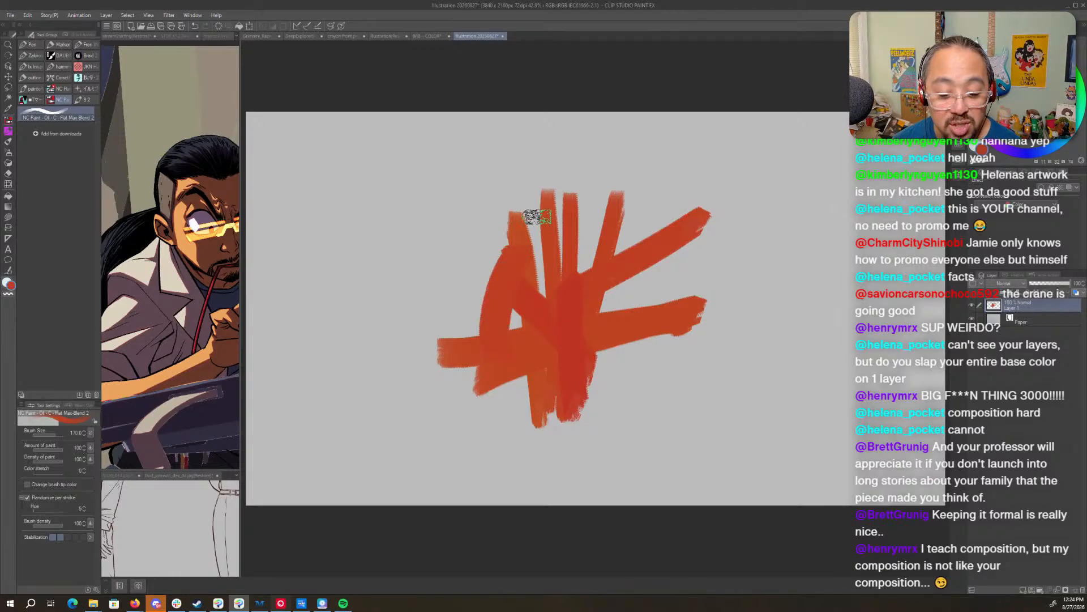
drag(529, 218, 566, 364)
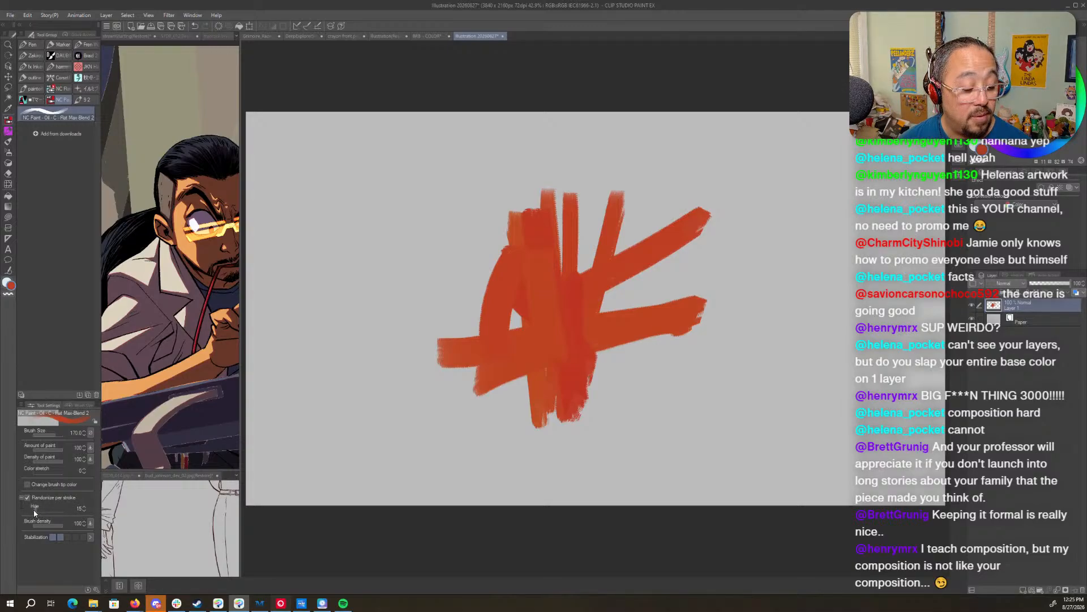
- Set the brush's per-stroke hue randomization to 15 and layer more overlapping red-orange test strokes
drag(565, 238, 595, 311)
drag(623, 229, 625, 393)
drag(681, 260, 589, 382)
drag(523, 357, 703, 293)
drag(577, 282, 615, 437)
mouse_move(566, 322)
mouse_down()
mouse_move(685, 243)
mouse_move(616, 433)
mouse_up()
drag(513, 343, 657, 275)
drag(581, 290, 591, 354)
mouse_move(570, 264)
mouse_down()
mouse_move(677, 152)
mouse_move(538, 388)
mouse_up()
drag(481, 287, 589, 348)
drag(517, 233, 591, 338)
drag(643, 275, 493, 386)
drag(514, 287, 515, 450)
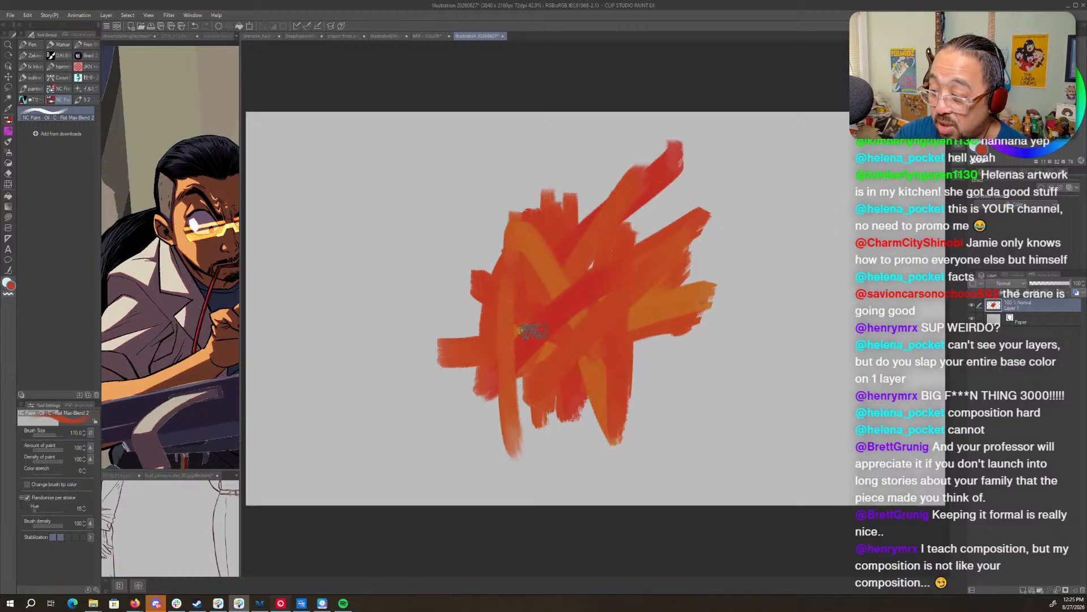
drag(530, 331, 522, 400)
drag(425, 323, 505, 334)
drag(508, 220, 497, 330)
drag(481, 220, 453, 297)
drag(453, 228, 441, 295)
mouse_move(414, 237)
mouse_down()
mouse_move(420, 281)
mouse_move(456, 328)
mouse_up()
mouse_move(460, 303)
mouse_down()
mouse_move(488, 269)
mouse_move(509, 331)
mouse_move(565, 291)
mouse_move(563, 376)
mouse_move(532, 317)
mouse_move(570, 347)
mouse_up()
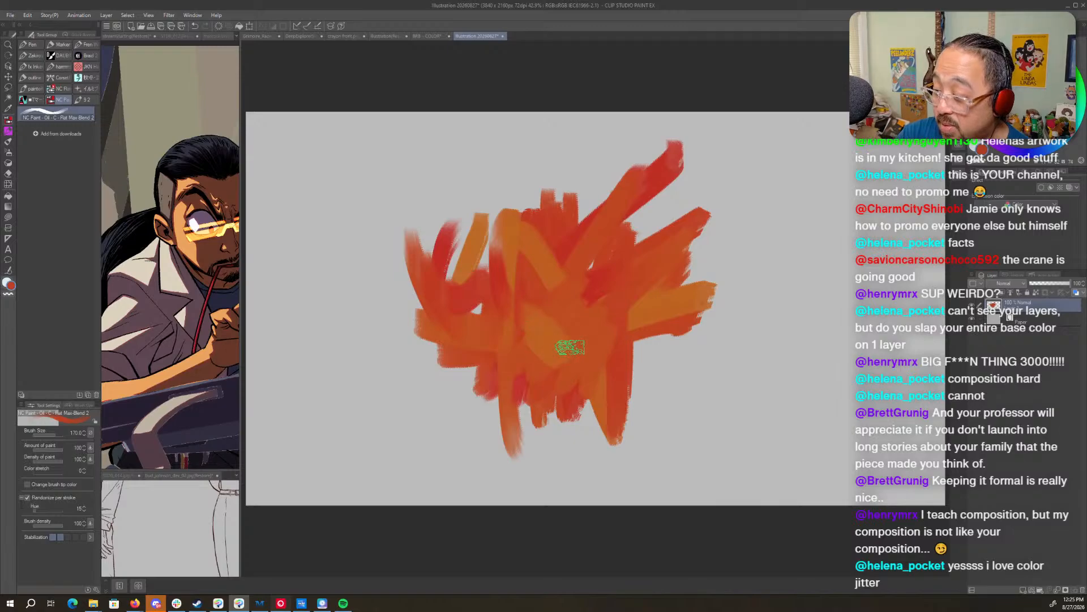
mouse_move(500, 311)
mouse_down()
mouse_move(491, 332)
mouse_move(543, 308)
mouse_move(561, 315)
mouse_move(554, 368)
mouse_move(599, 339)
mouse_move(589, 385)
mouse_move(600, 388)
mouse_move(639, 337)
mouse_move(662, 344)
mouse_move(603, 324)
mouse_move(557, 393)
mouse_move(576, 342)
mouse_move(509, 299)
mouse_move(423, 319)
mouse_up()
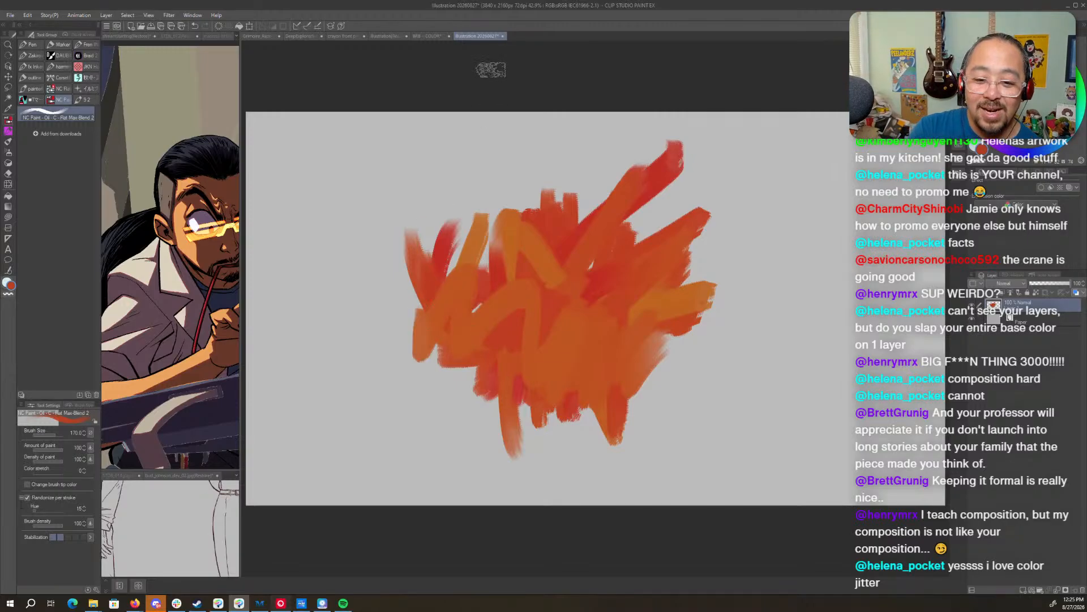
- Return to the BRB - COLOR canvas, set hue randomization to 7, and paint red-orange light around the ALERT sign, walls and ceiling
click(432, 35)
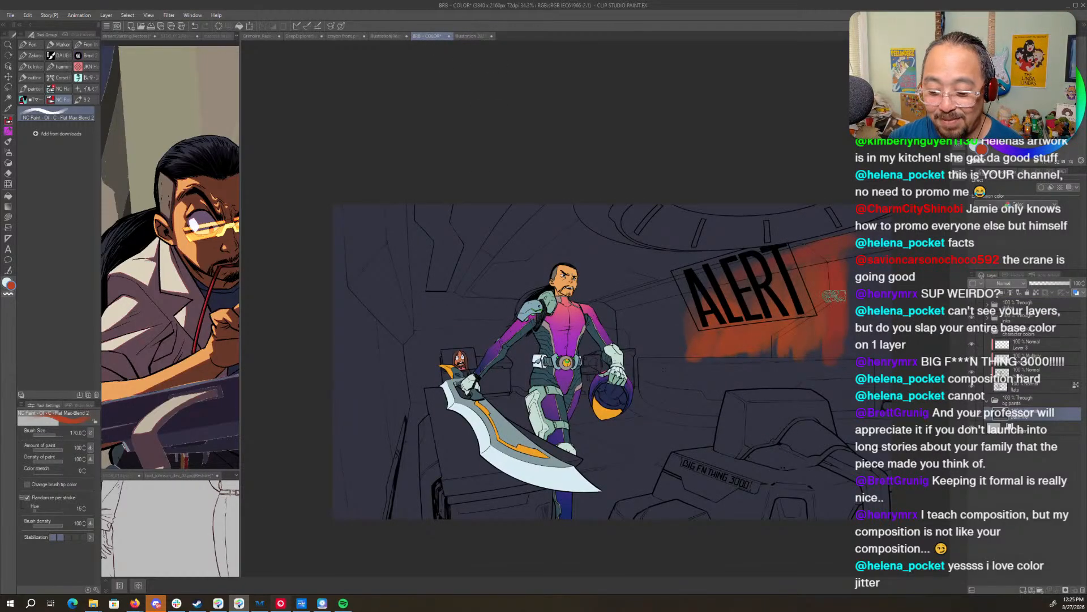
mouse_move(695, 282)
mouse_down()
mouse_move(788, 256)
mouse_move(681, 275)
mouse_move(699, 329)
mouse_move(673, 307)
mouse_move(687, 327)
mouse_move(682, 354)
mouse_move(720, 372)
mouse_up()
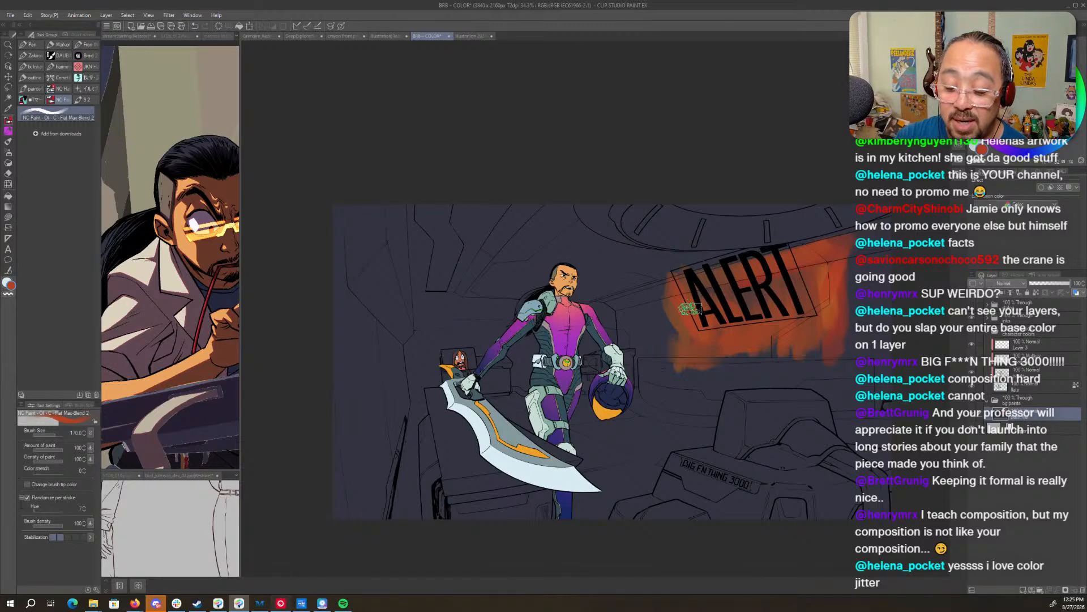
mouse_move(400, 214)
mouse_down()
mouse_move(398, 251)
mouse_move(387, 217)
mouse_move(405, 248)
mouse_move(403, 238)
mouse_move(409, 308)
mouse_move(394, 371)
mouse_move(381, 348)
mouse_move(404, 408)
mouse_move(391, 364)
mouse_move(330, 325)
mouse_move(363, 345)
mouse_move(343, 385)
mouse_move(344, 429)
mouse_move(360, 376)
mouse_move(388, 376)
mouse_move(333, 445)
mouse_up()
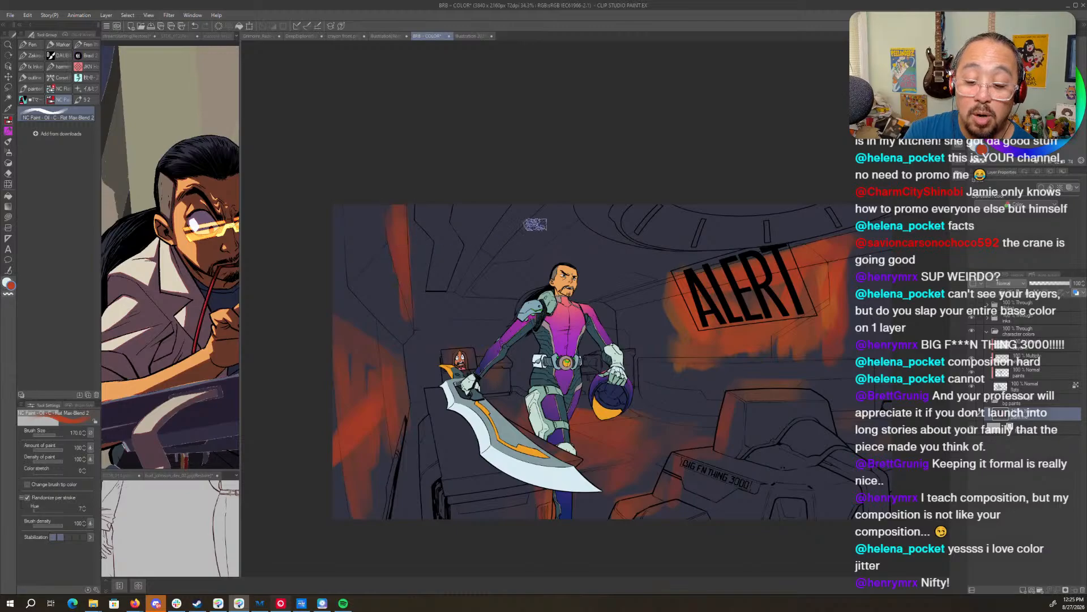
drag(537, 205, 487, 266)
drag(573, 208, 525, 259)
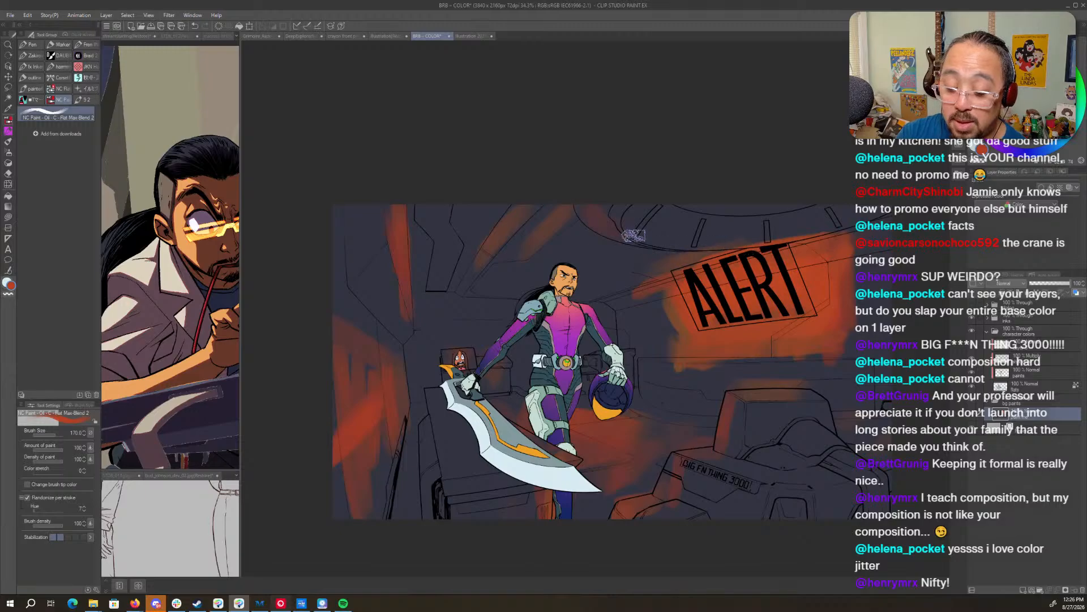
- Paint the shadowed surfaces of the BIG FN THING 3000 machine in navy blue
drag(717, 403, 688, 429)
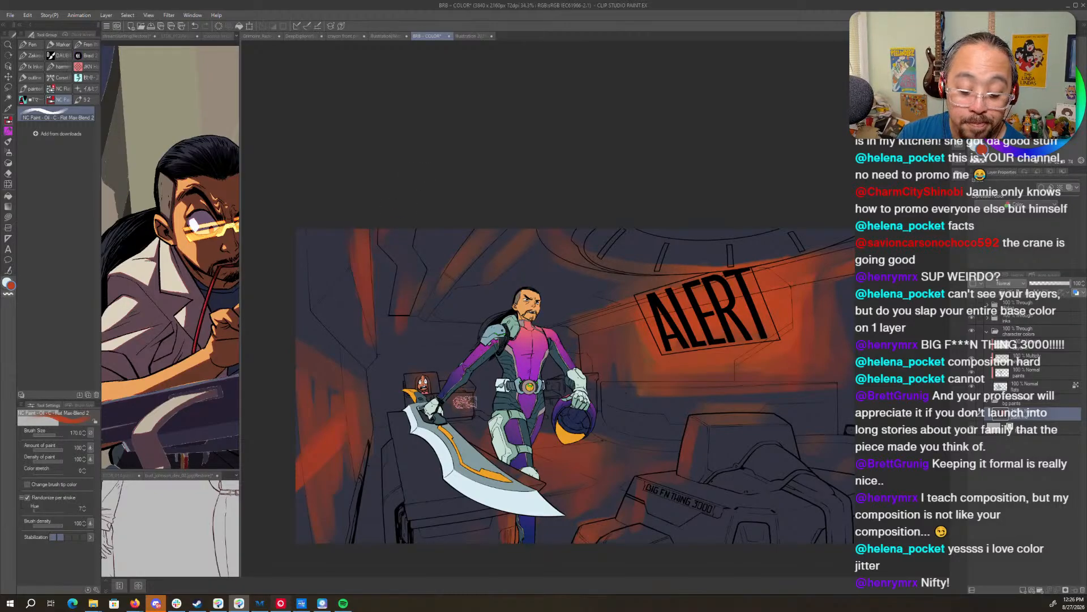
drag(824, 485, 740, 466)
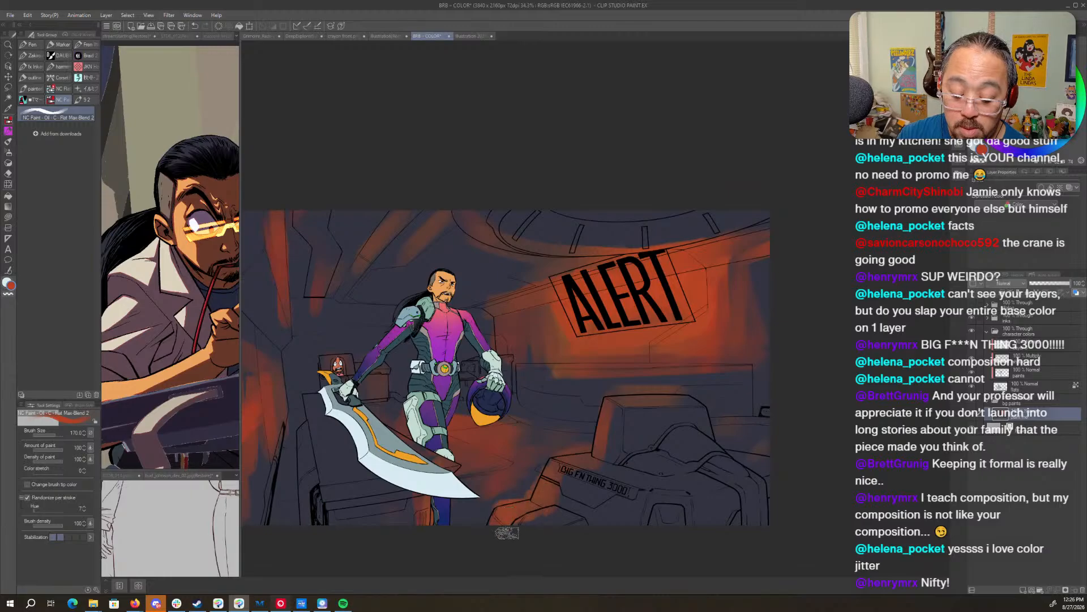
alt+click(641, 426)
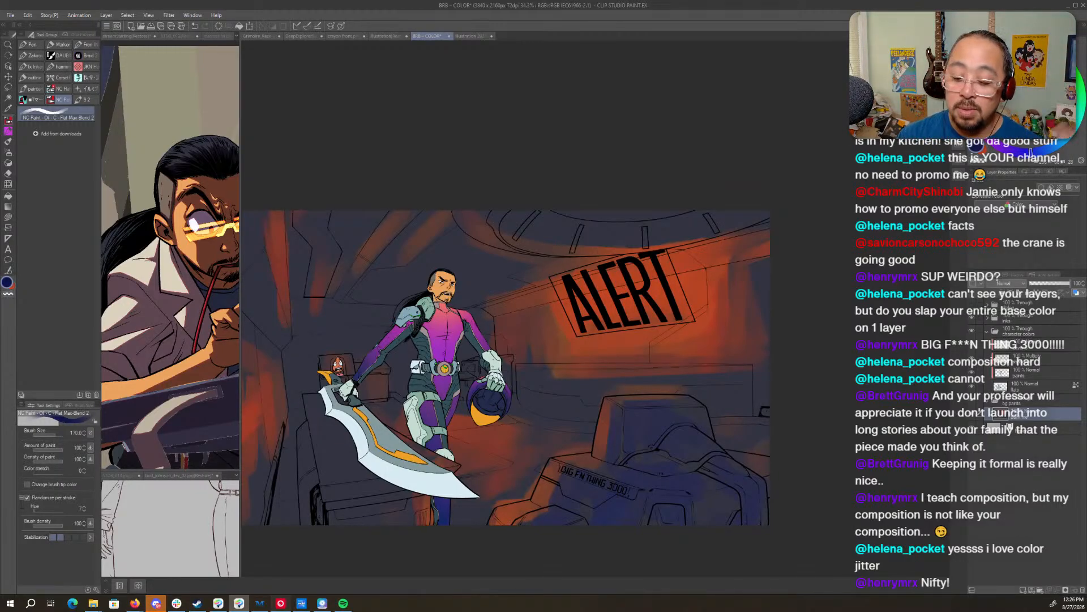
mouse_move(638, 435)
mouse_down()
mouse_move(644, 410)
mouse_move(691, 451)
mouse_move(641, 433)
mouse_move(743, 478)
mouse_move(749, 514)
mouse_move(706, 477)
mouse_move(663, 496)
mouse_move(708, 488)
mouse_move(722, 498)
mouse_move(710, 520)
mouse_move(605, 483)
mouse_move(615, 464)
mouse_move(582, 466)
mouse_move(557, 520)
mouse_move(514, 530)
mouse_move(572, 538)
mouse_move(619, 489)
mouse_move(638, 528)
mouse_move(693, 492)
mouse_up()
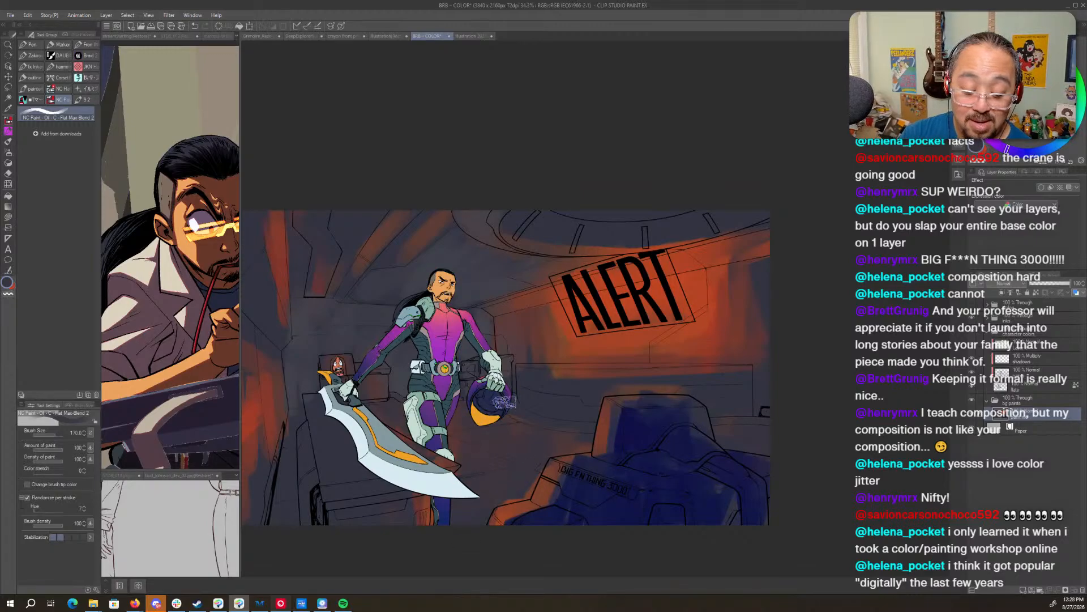
- Continue painting dark blue-gray shadows over the background's floor, desk and walls around the character
drag(255, 485, 462, 470)
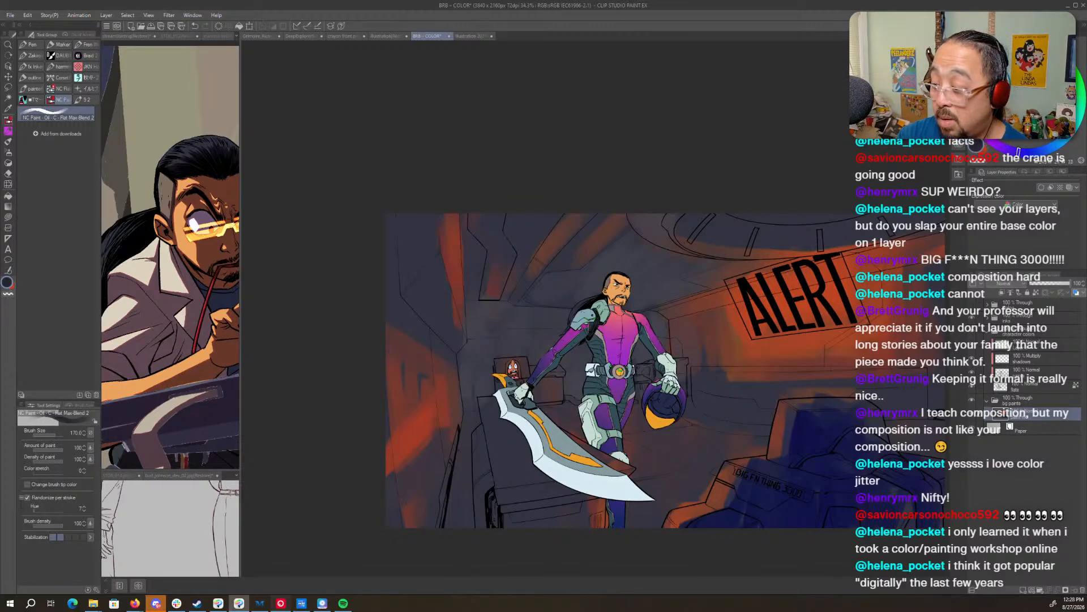
mouse_move(443, 446)
mouse_down()
mouse_move(444, 482)
mouse_move(457, 451)
mouse_move(458, 533)
mouse_move(479, 451)
mouse_up()
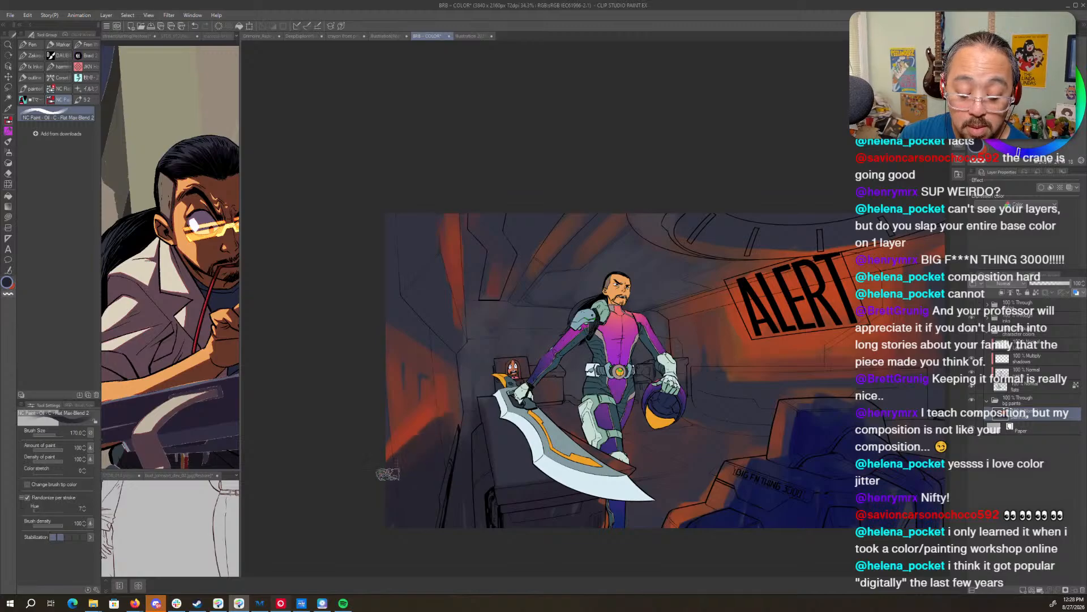
alt+click(795, 366)
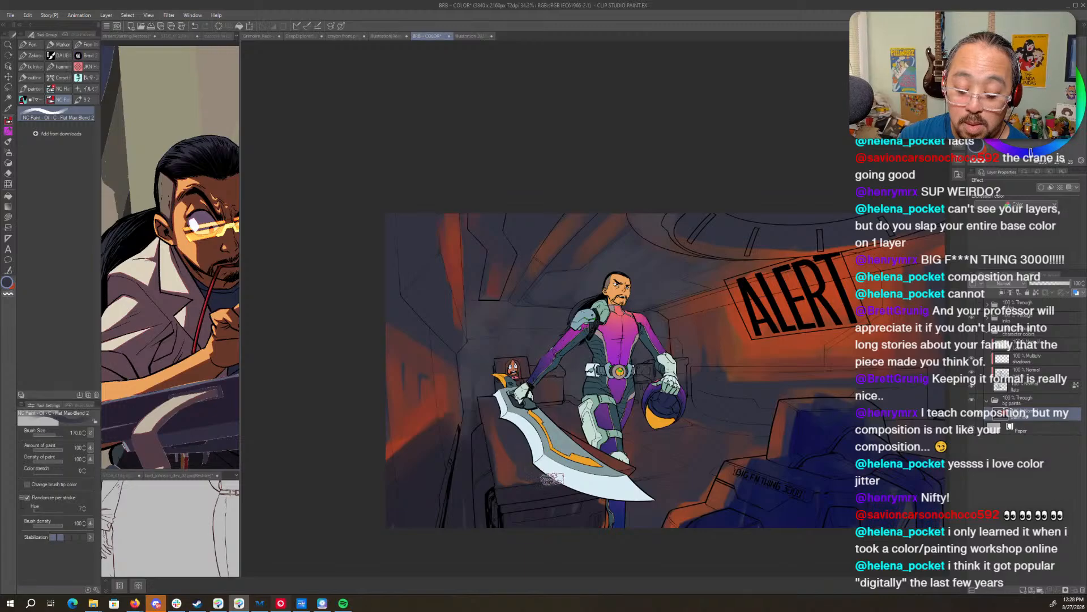
drag(701, 510, 605, 533)
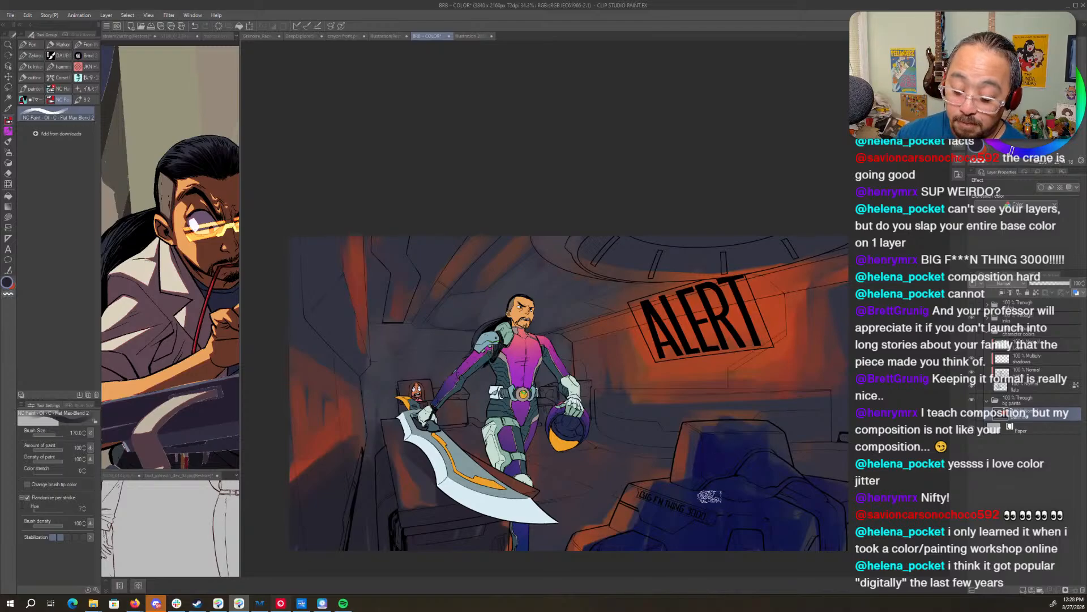
drag(420, 497, 591, 551)
mouse_move(500, 286)
mouse_down()
mouse_move(502, 311)
mouse_move(503, 276)
mouse_move(508, 299)
mouse_move(479, 343)
mouse_move(501, 320)
mouse_move(483, 289)
mouse_move(487, 342)
mouse_move(484, 308)
mouse_up()
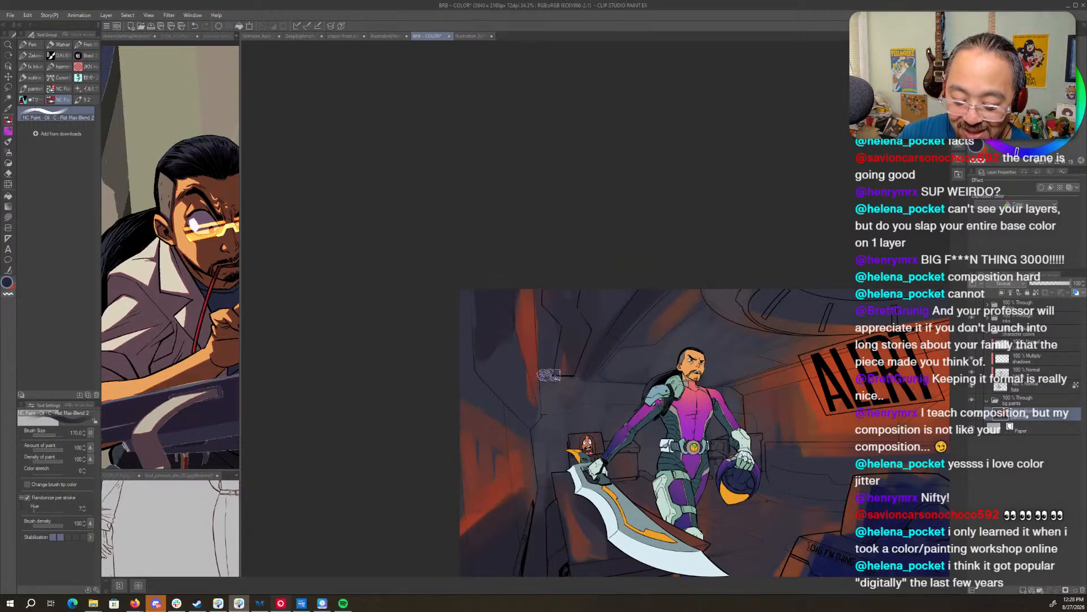
drag(842, 456, 648, 459)
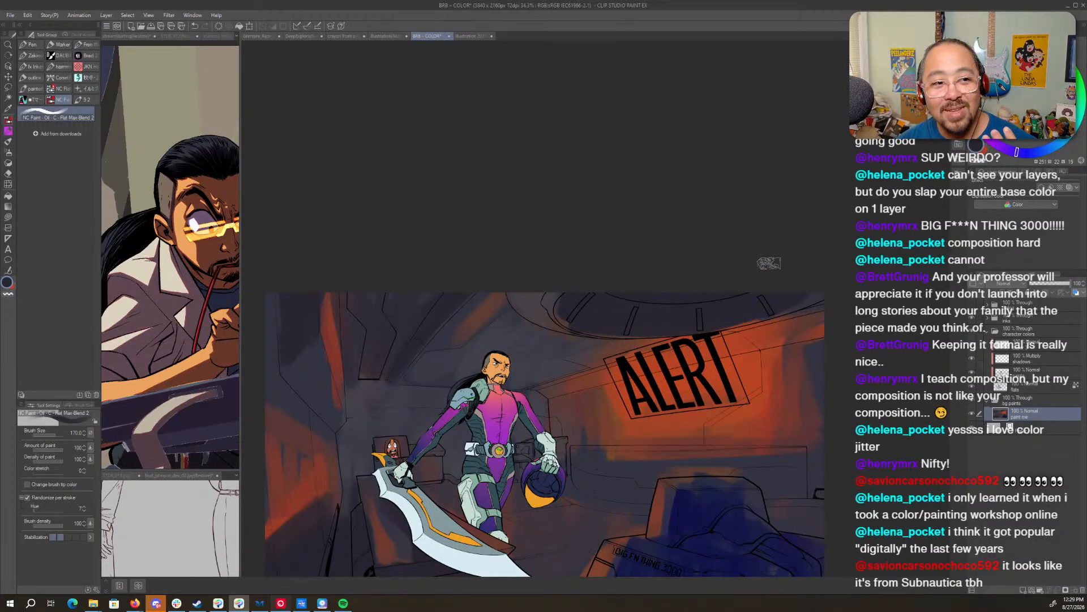
- Sample the sign's orange and paint a brighter orange glow behind and around the ALERT sign
alt+click(749, 361)
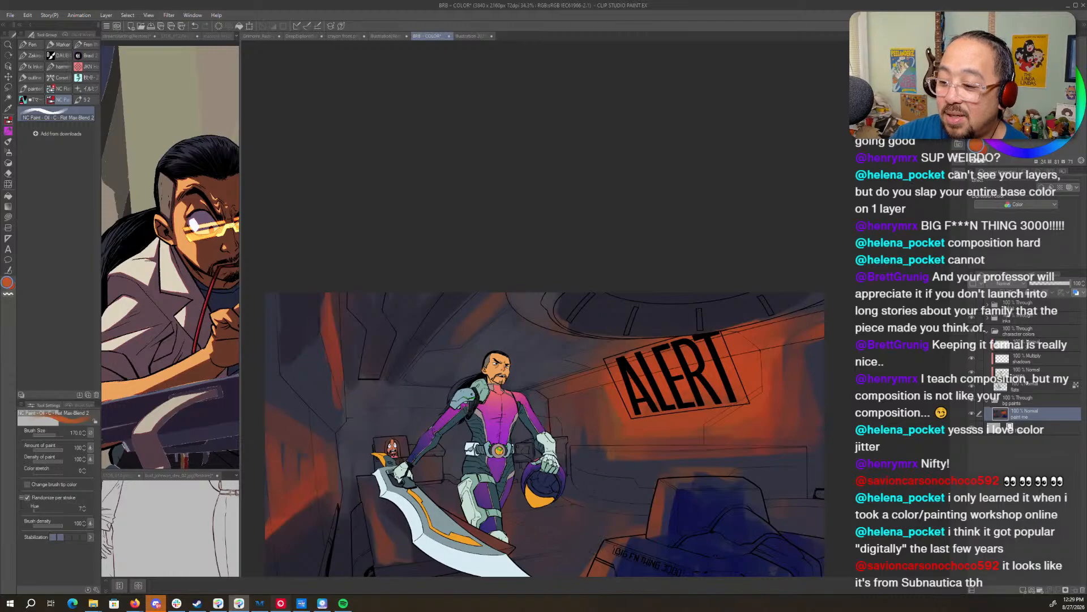
mouse_move(731, 354)
mouse_down()
mouse_move(708, 351)
mouse_move(678, 376)
mouse_move(697, 373)
mouse_move(691, 383)
mouse_move(668, 368)
mouse_move(684, 378)
mouse_move(705, 355)
mouse_move(696, 349)
mouse_move(736, 344)
mouse_move(743, 356)
mouse_move(738, 335)
mouse_move(751, 350)
mouse_move(748, 388)
mouse_move(729, 365)
mouse_move(674, 371)
mouse_up()
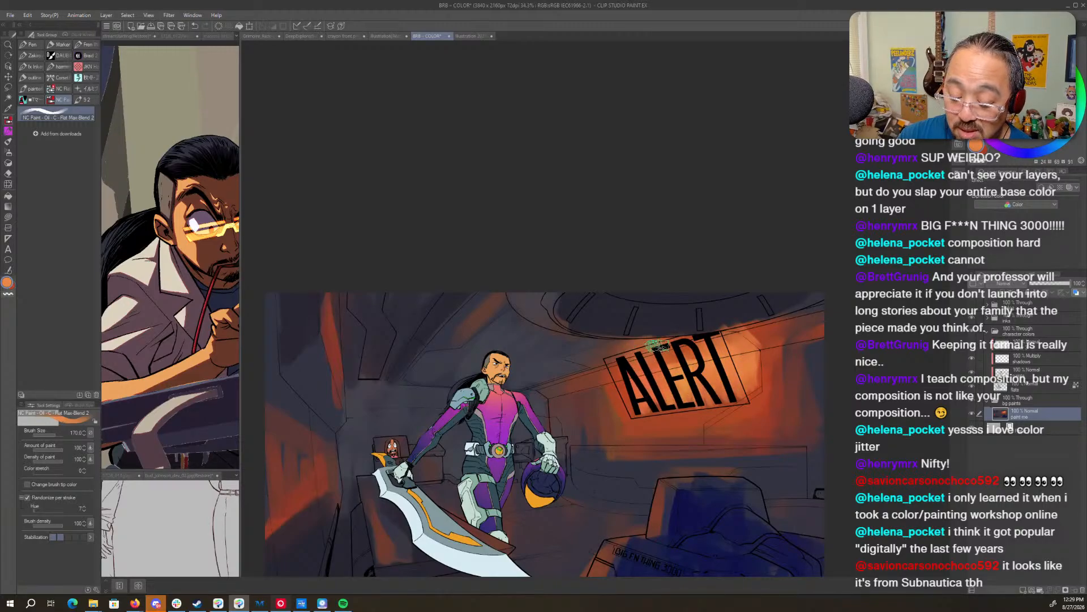
mouse_move(637, 352)
mouse_down()
mouse_move(612, 376)
mouse_move(631, 410)
mouse_move(654, 418)
mouse_move(743, 396)
mouse_move(753, 354)
mouse_move(743, 402)
mouse_move(756, 351)
mouse_move(725, 355)
mouse_move(726, 401)
mouse_move(683, 381)
mouse_move(691, 404)
mouse_move(664, 359)
mouse_move(654, 369)
mouse_move(663, 413)
mouse_move(624, 373)
mouse_move(647, 410)
mouse_move(742, 387)
mouse_move(698, 387)
mouse_move(663, 414)
mouse_move(756, 394)
mouse_move(740, 341)
mouse_move(747, 391)
mouse_move(750, 339)
mouse_move(763, 356)
mouse_move(769, 347)
mouse_move(749, 343)
mouse_move(793, 338)
mouse_up()
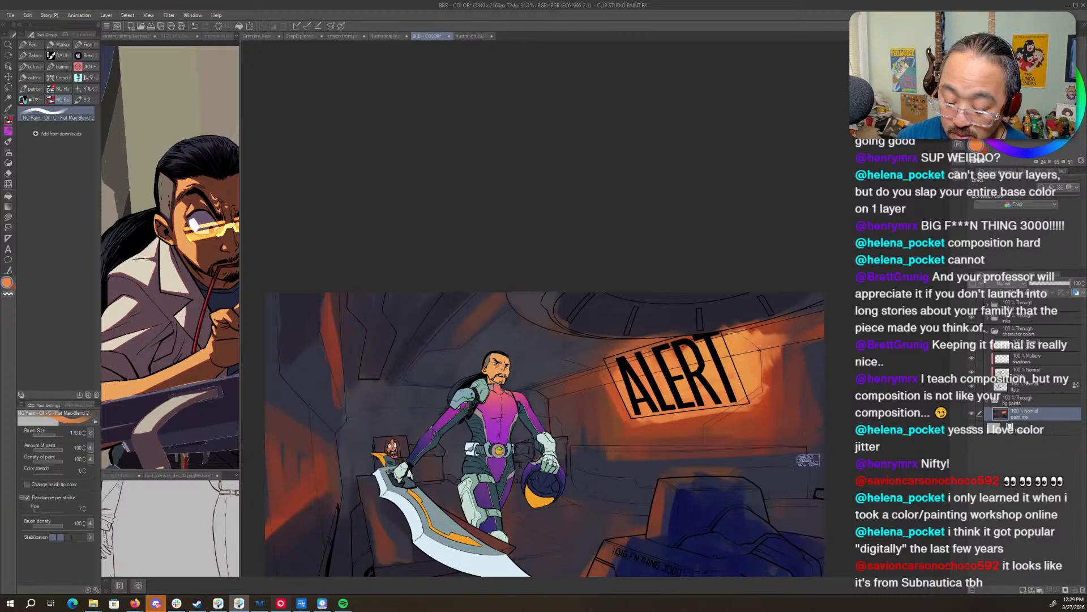
- Set the brush size to 70 and refine the orange-lit edge of the wall console below the ALERT sign
drag(687, 483, 740, 483)
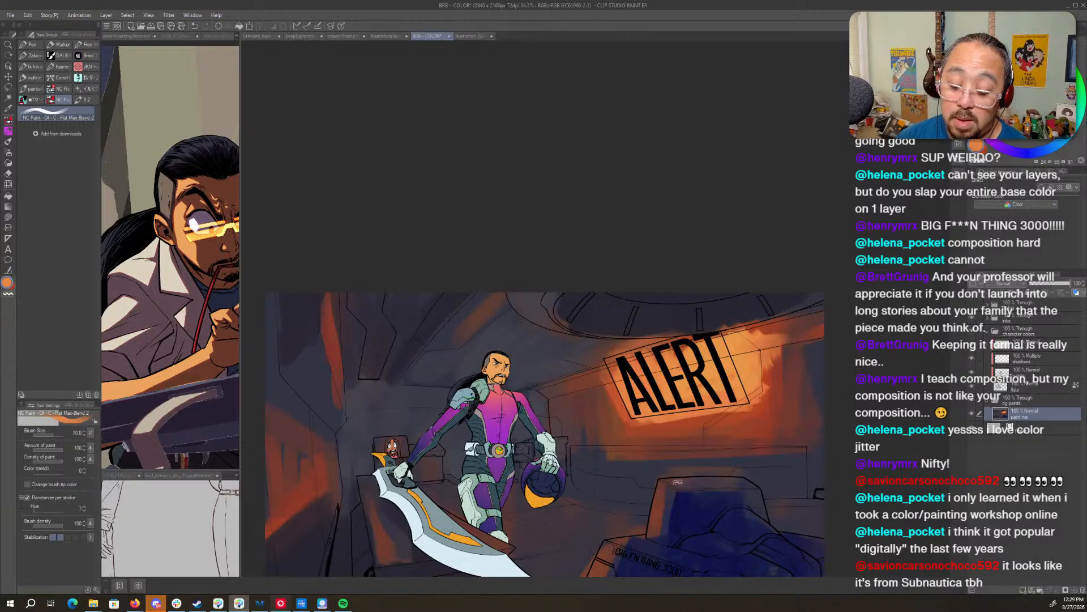
key(shift+space)
mouse_move(793, 407)
mouse_down()
mouse_move(772, 515)
mouse_move(481, 533)
mouse_up()
key(ctrl+space)
drag(671, 361, 729, 326)
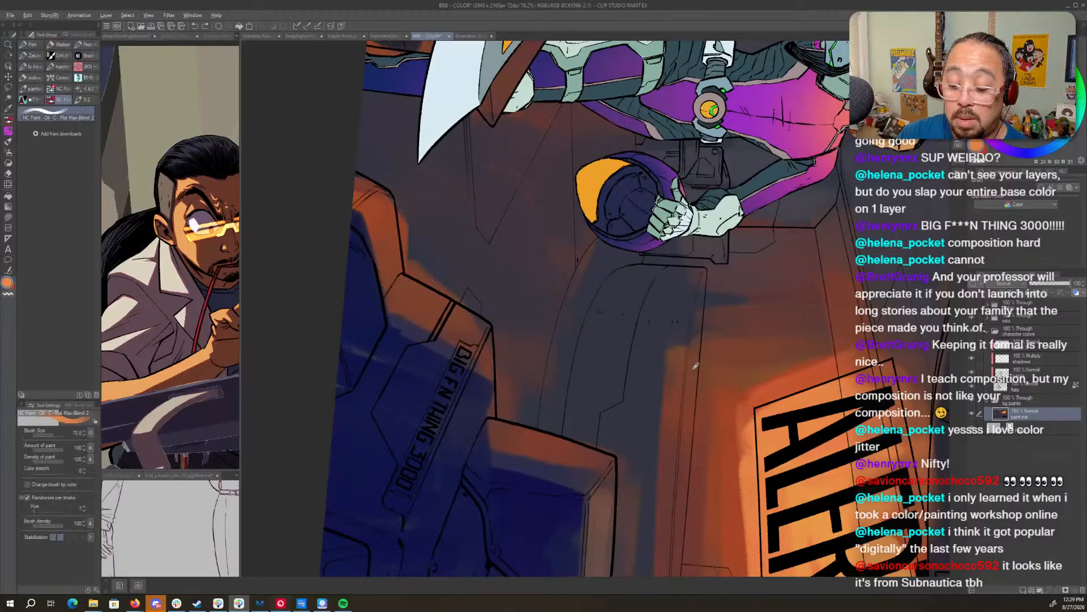
key(space)
drag(690, 423, 705, 243)
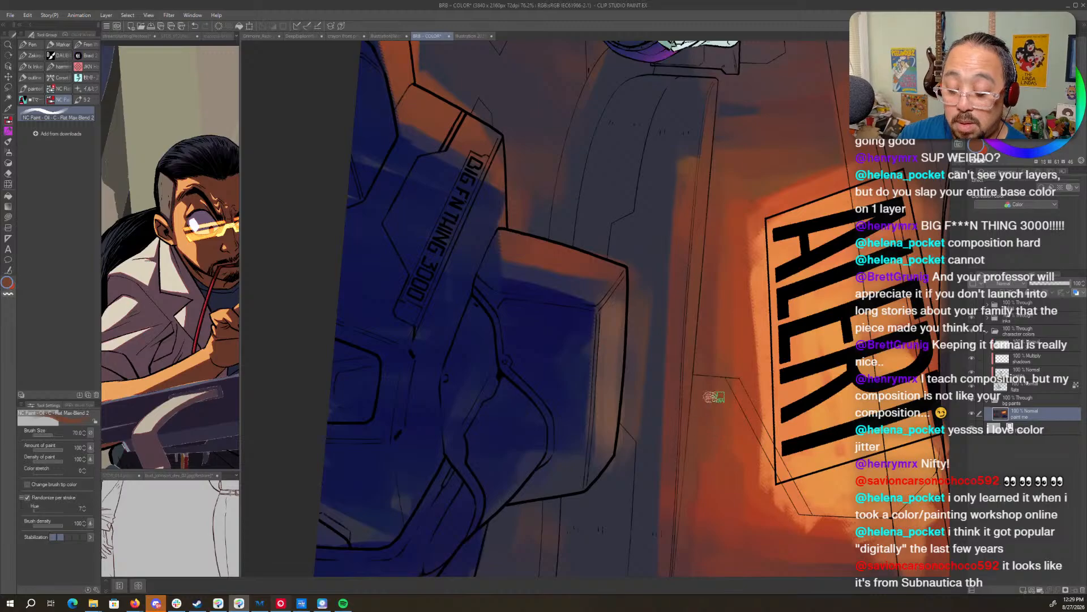
key(shift+space)
drag(704, 467, 798, 198)
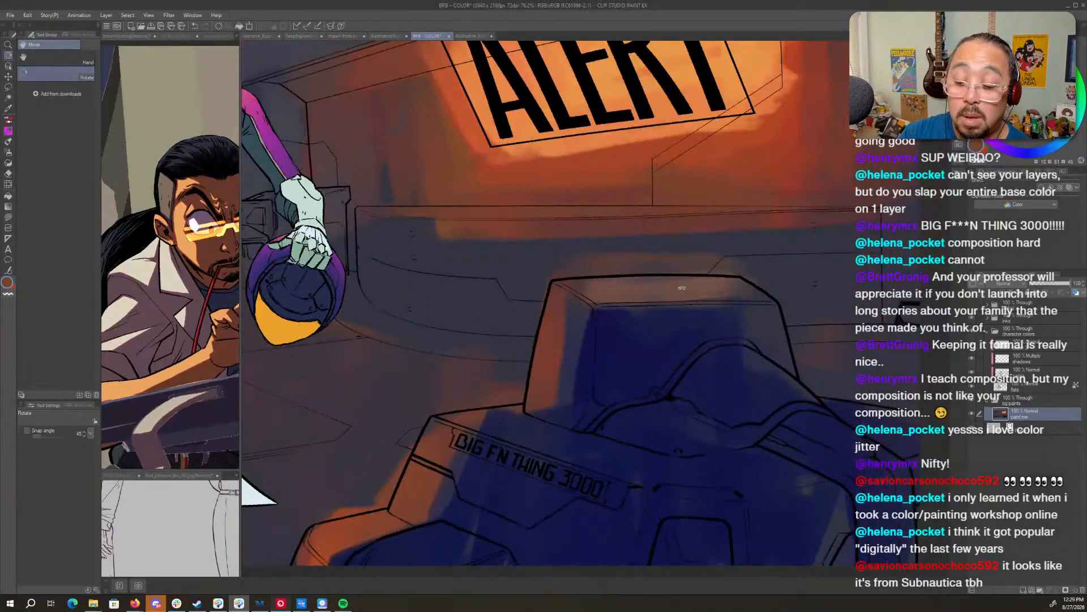
- Sample dark blue-gray from the wall and paint shadows over the wall area beyond the ALERT sign's glow
key(space)
drag(757, 271, 555, 549)
alt+click(698, 339)
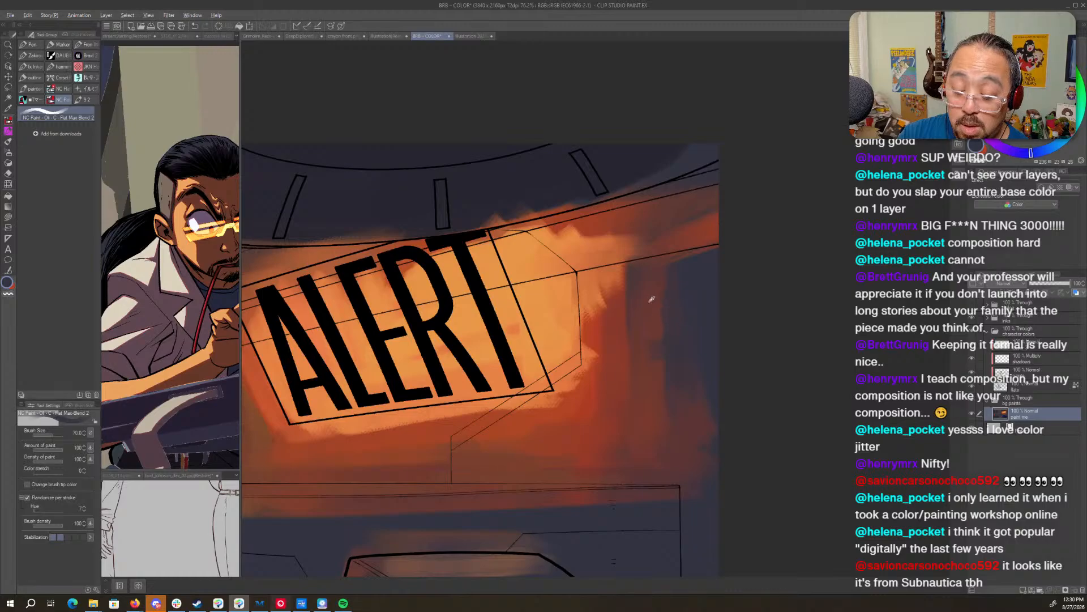
alt+click(704, 257)
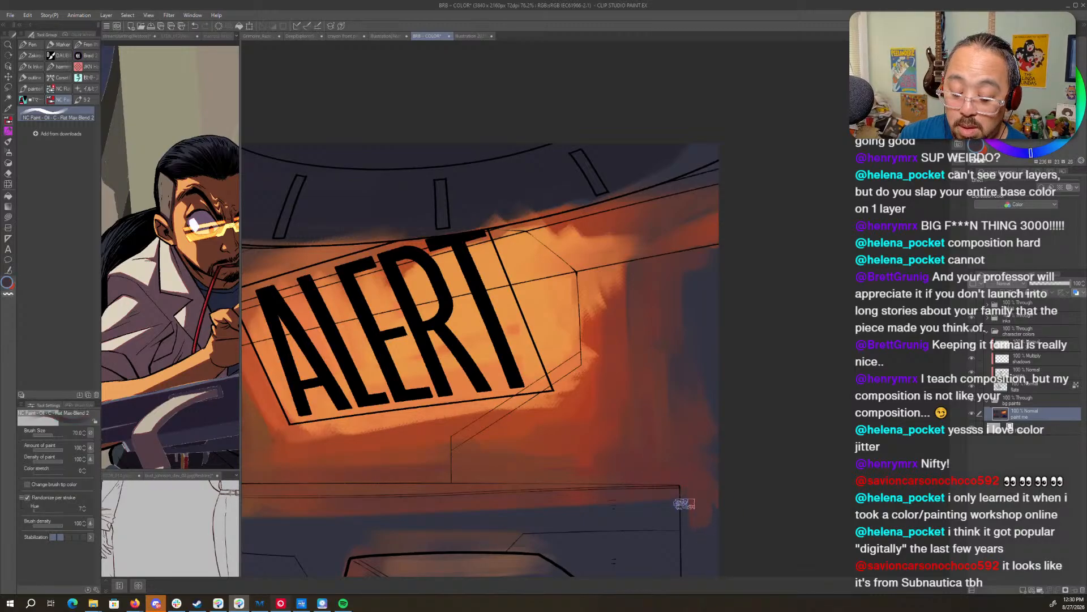
drag(749, 505, 742, 346)
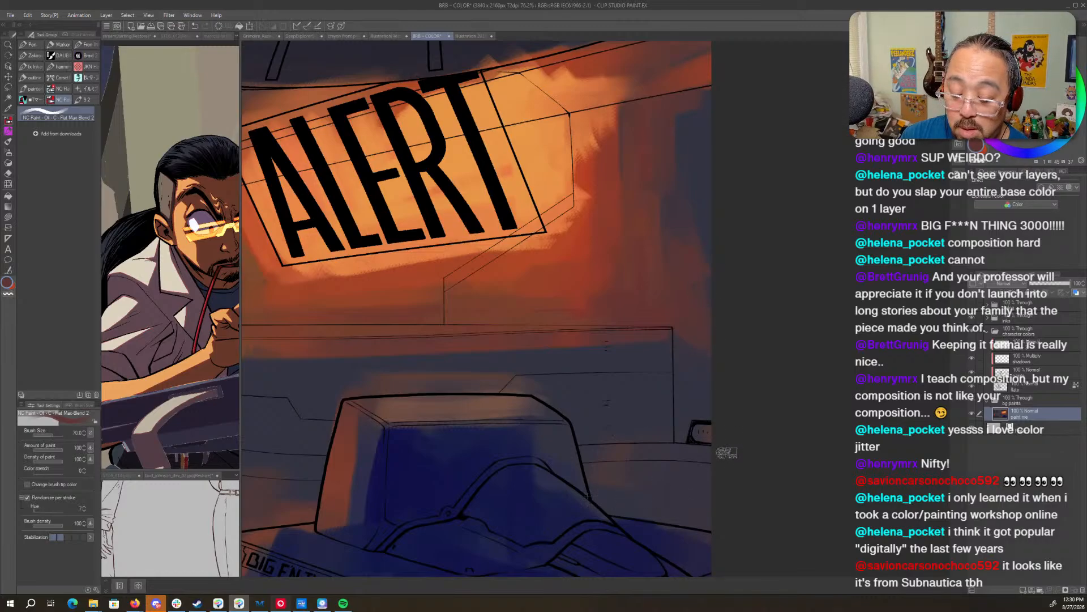
- Refine the dark shadows on the equipment behind the character and on the desk beneath the sword
mouse_move(621, 478)
mouse_down()
mouse_move(878, 466)
mouse_move(793, 454)
mouse_up()
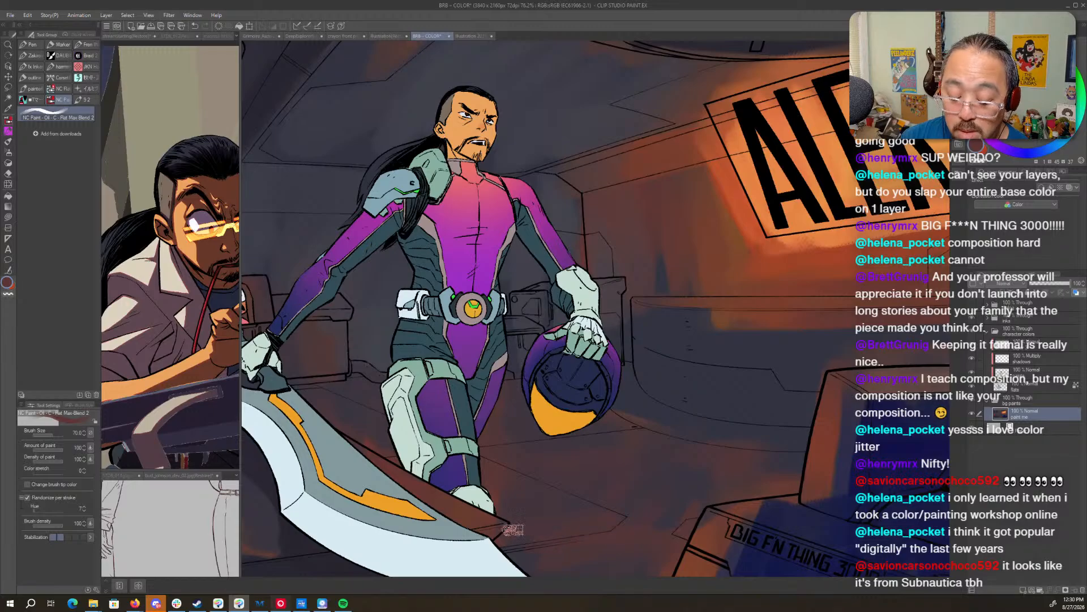
drag(589, 481, 643, 495)
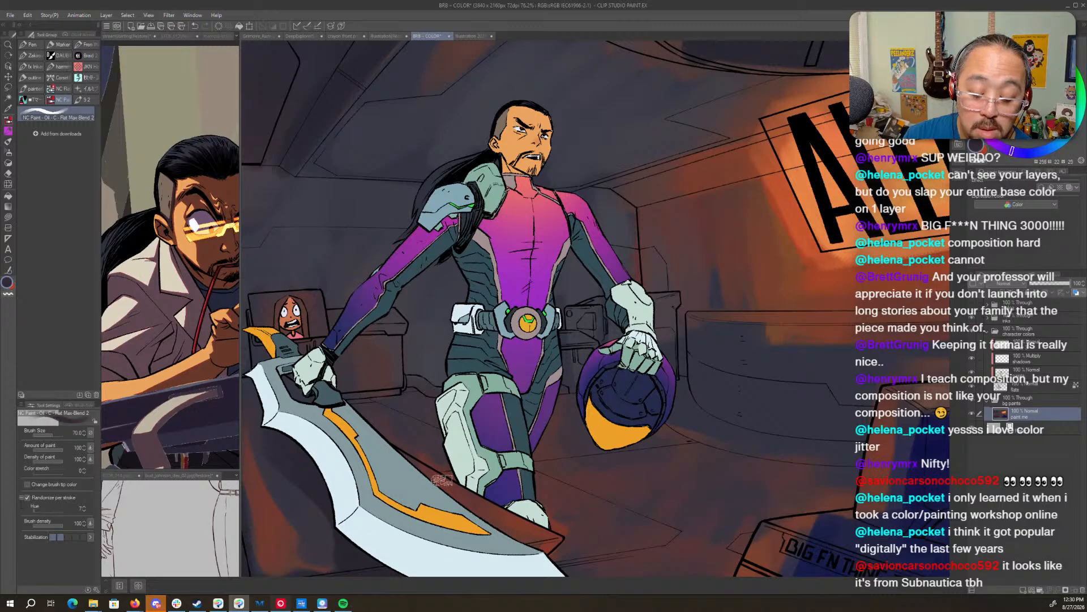
drag(586, 462, 707, 412)
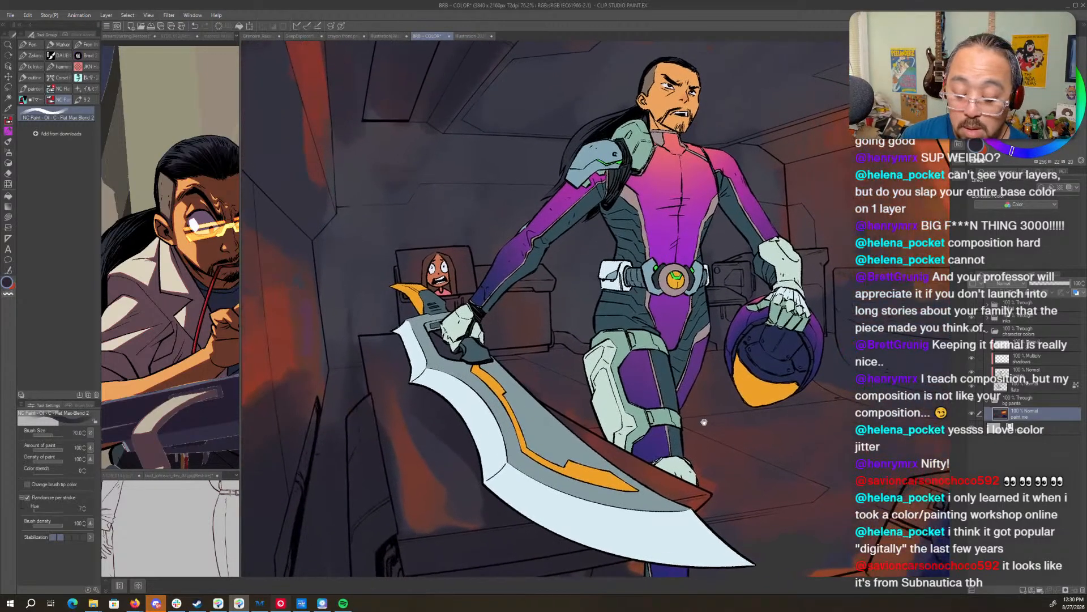
drag(638, 468, 706, 390)
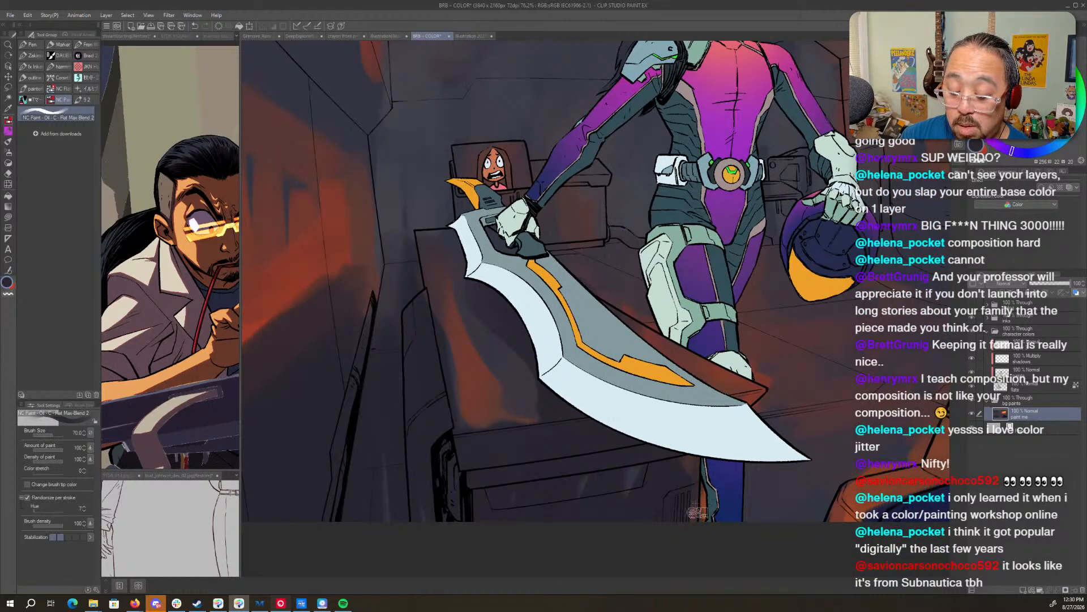
drag(695, 549, 551, 570)
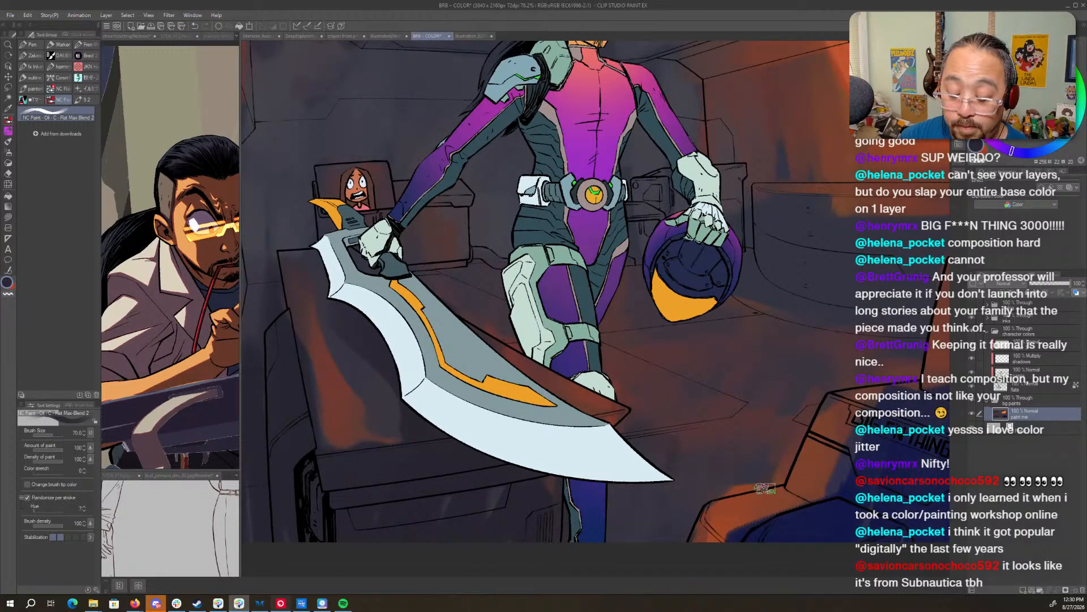
- Sample a dark tone, paint more shadow on the BIG FN THING 3000 machine, and save the illustration
scroll(628, 535, right, 5)
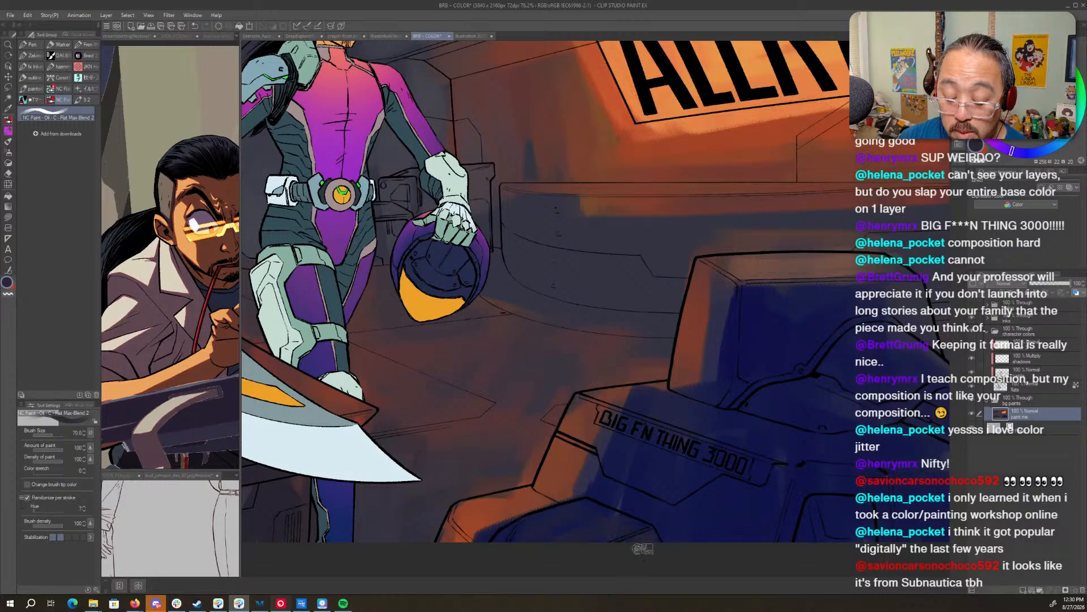
scroll(611, 509, right, 4)
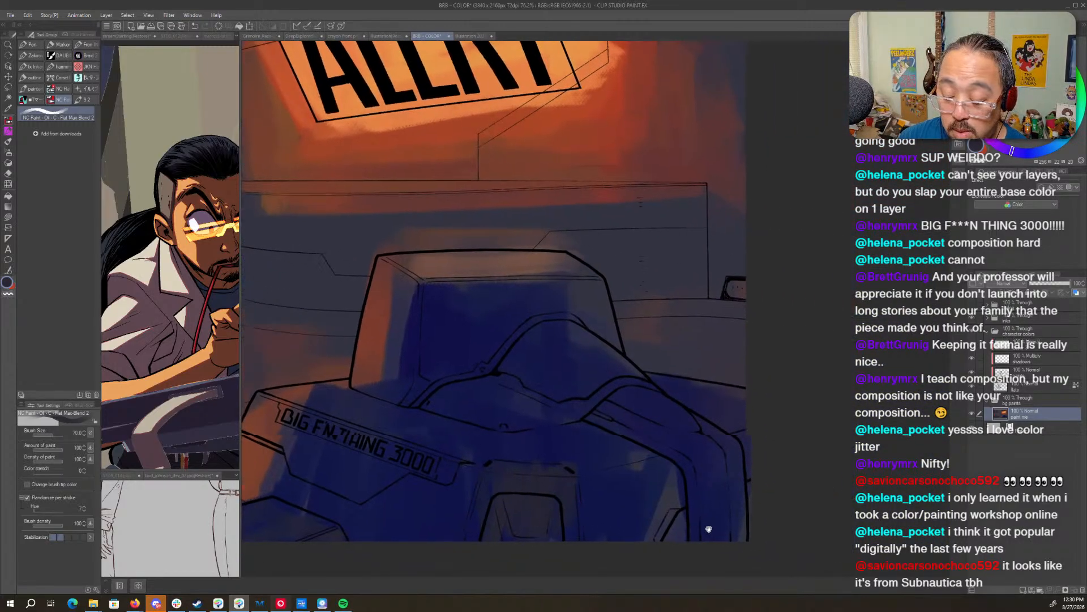
scroll(708, 524, right, 3)
alt+click(672, 348)
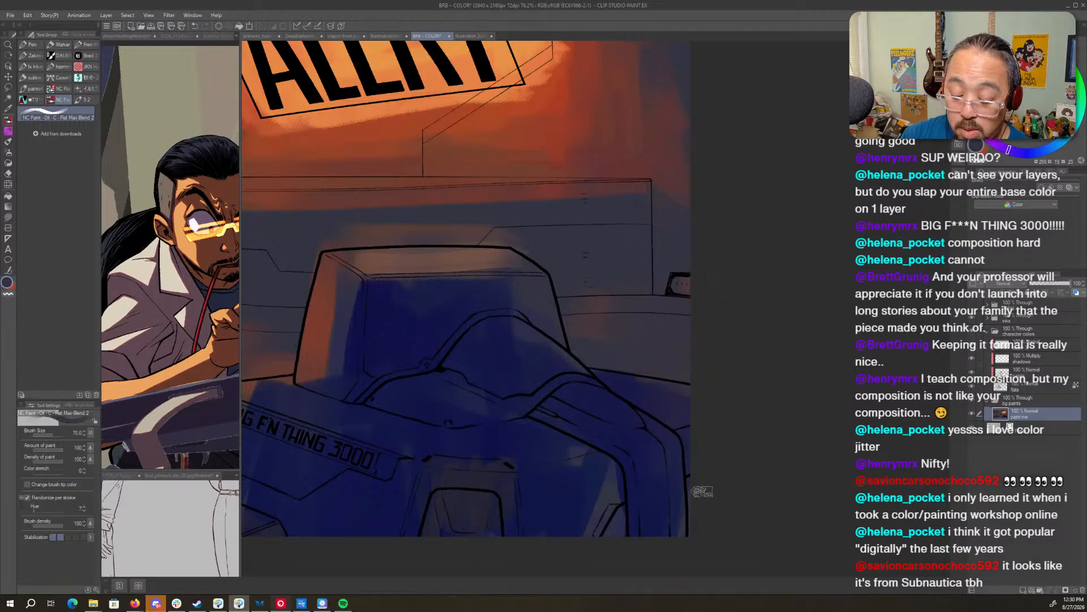
drag(431, 421, 702, 440)
drag(541, 402, 719, 496)
scroll(723, 409, down, 4)
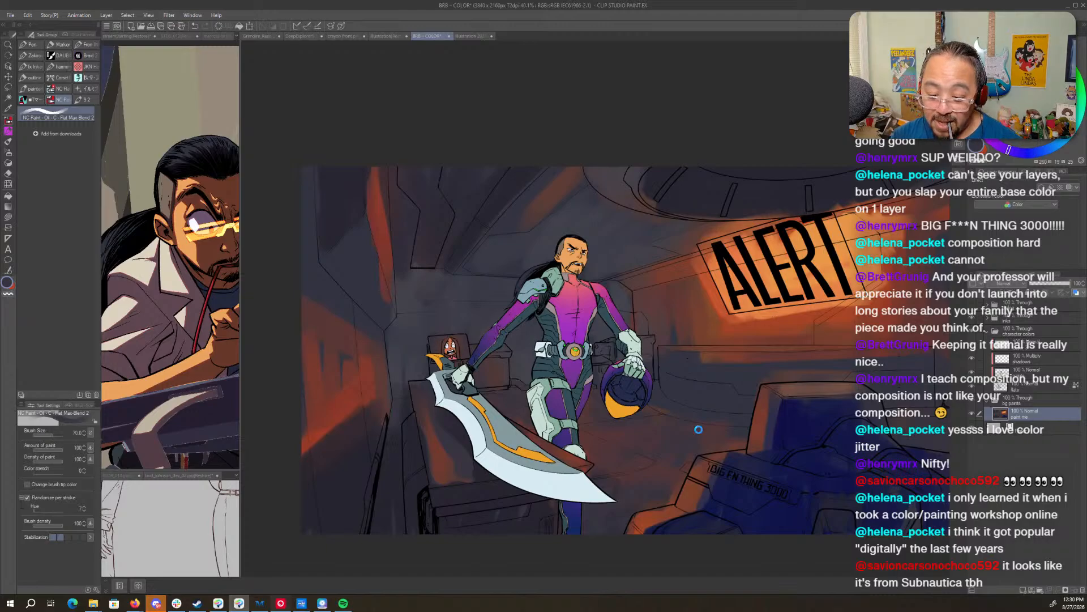
key(ctrl+s)
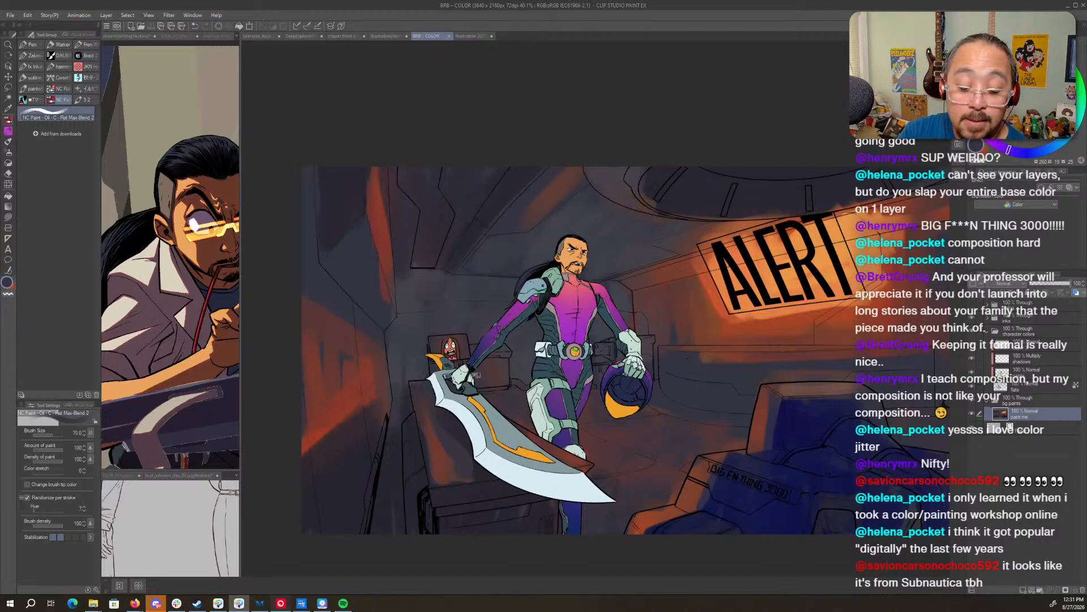
- Fill the small monitor behind the sword hilt with pale yellow-orange, reducing the brush size to 30 for its edges
scroll(457, 337, up, 5)
scroll(708, 367, down, 5)
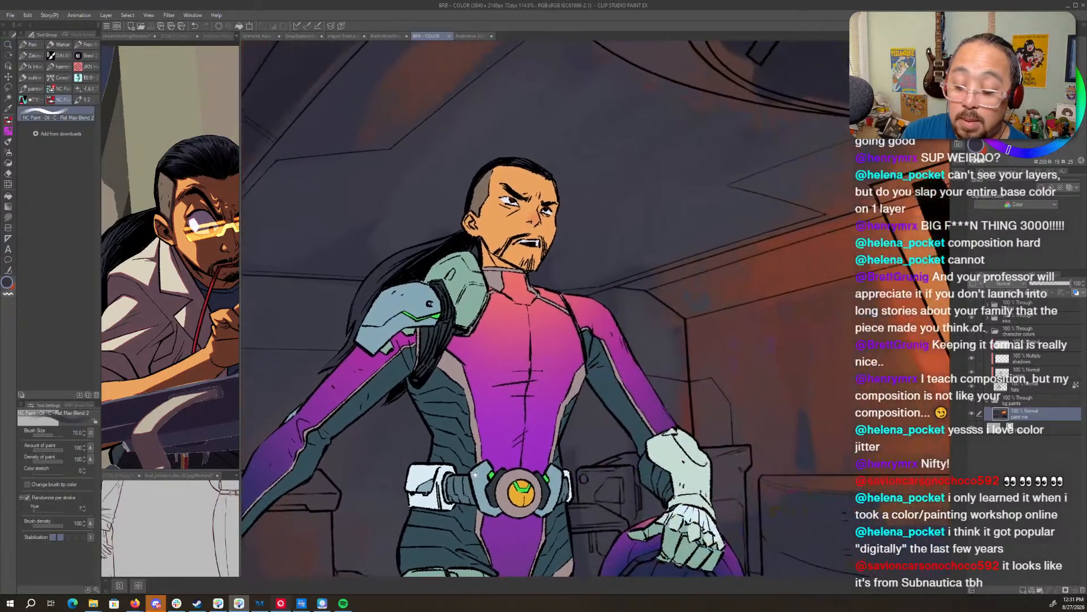
alt+click(508, 461)
scroll(666, 363, up, 5)
drag(777, 365, 788, 369)
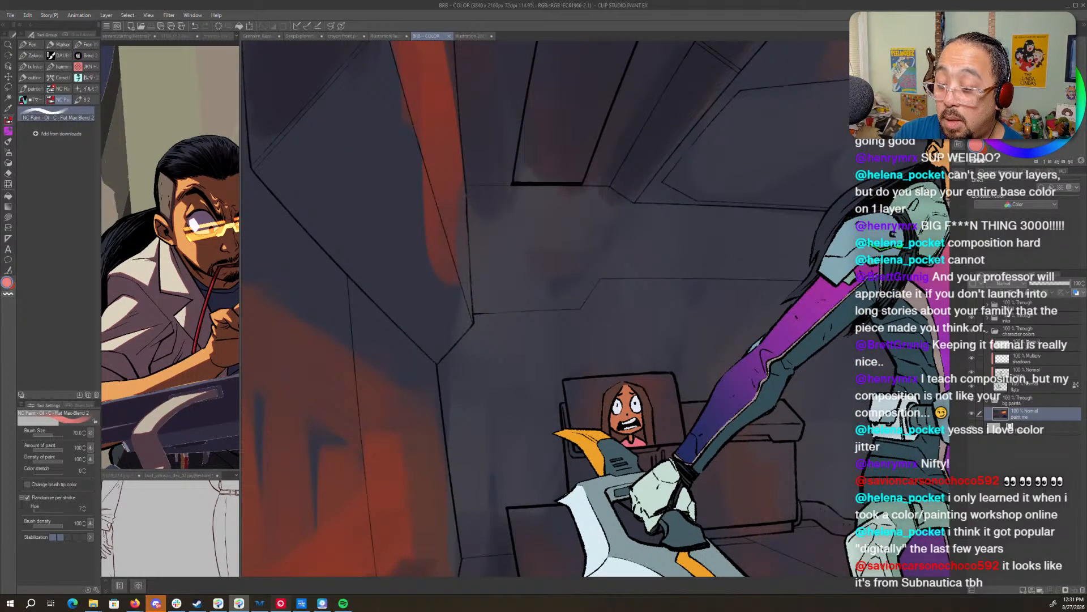
mouse_move(623, 399)
mouse_down()
mouse_move(593, 421)
mouse_move(578, 392)
mouse_move(653, 392)
mouse_move(665, 416)
mouse_move(609, 420)
mouse_up()
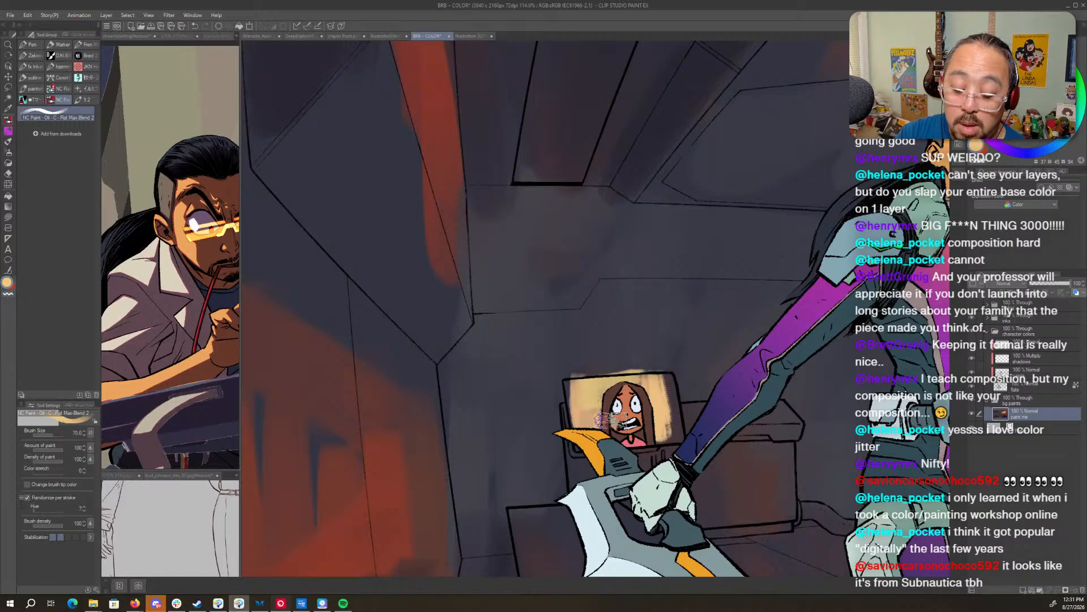
key(bracketleft)
key(bracketleft)
key(bracketleft)
key(bracketleft)
drag(676, 429, 646, 439)
mouse_move(573, 384)
mouse_down()
mouse_move(581, 433)
mouse_move(615, 383)
mouse_move(660, 378)
mouse_up()
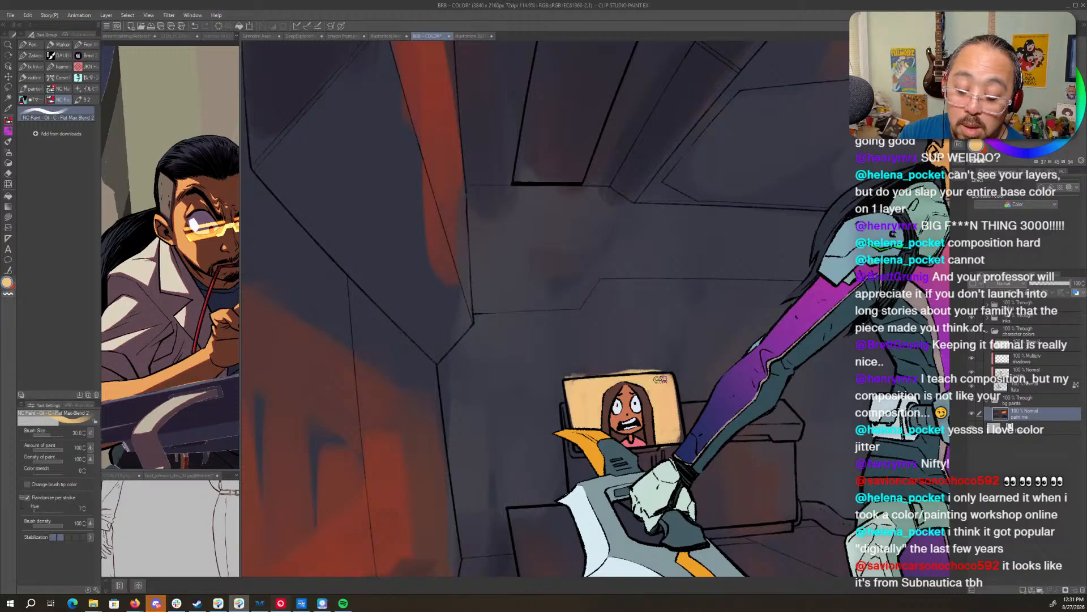
- Clean up the paint spill along the monitor's upper edge with sampled dark blue-gray and save the illustration
alt+click(659, 361)
drag(558, 376, 678, 364)
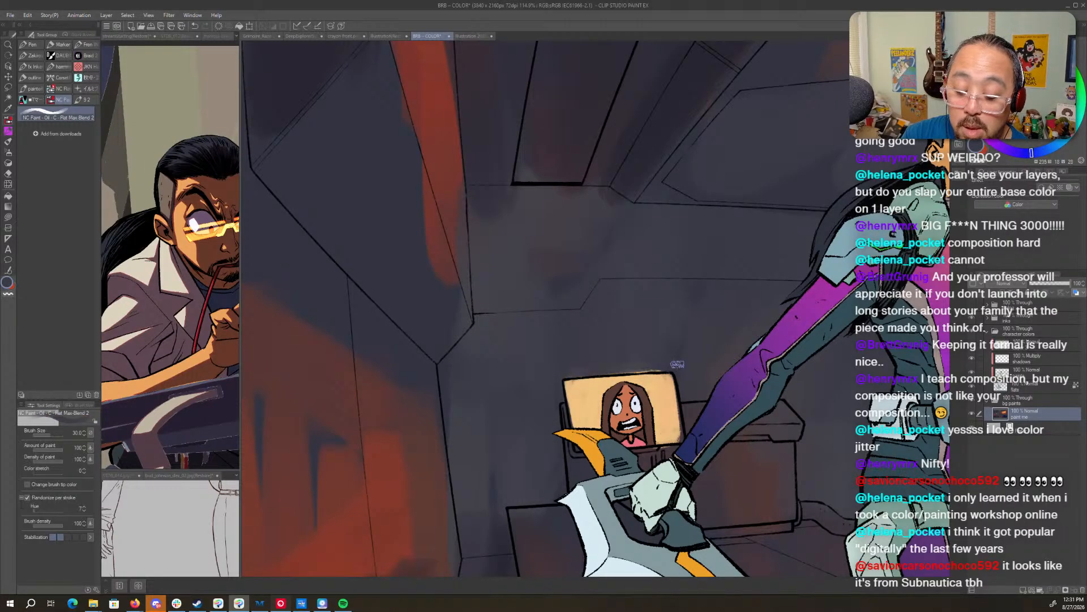
drag(854, 401, 436, 395)
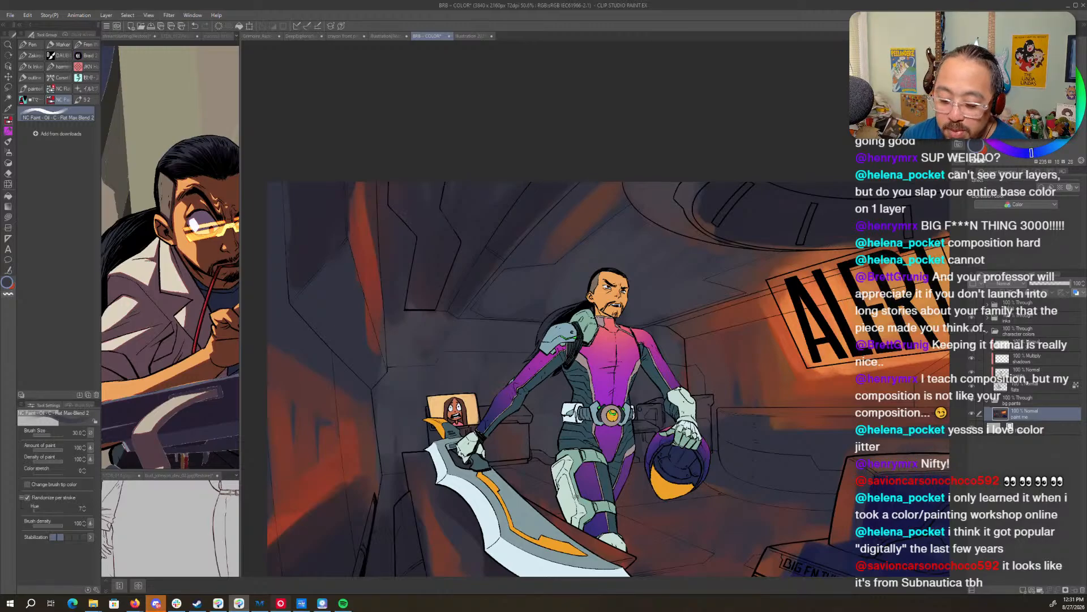
drag(707, 466, 719, 412)
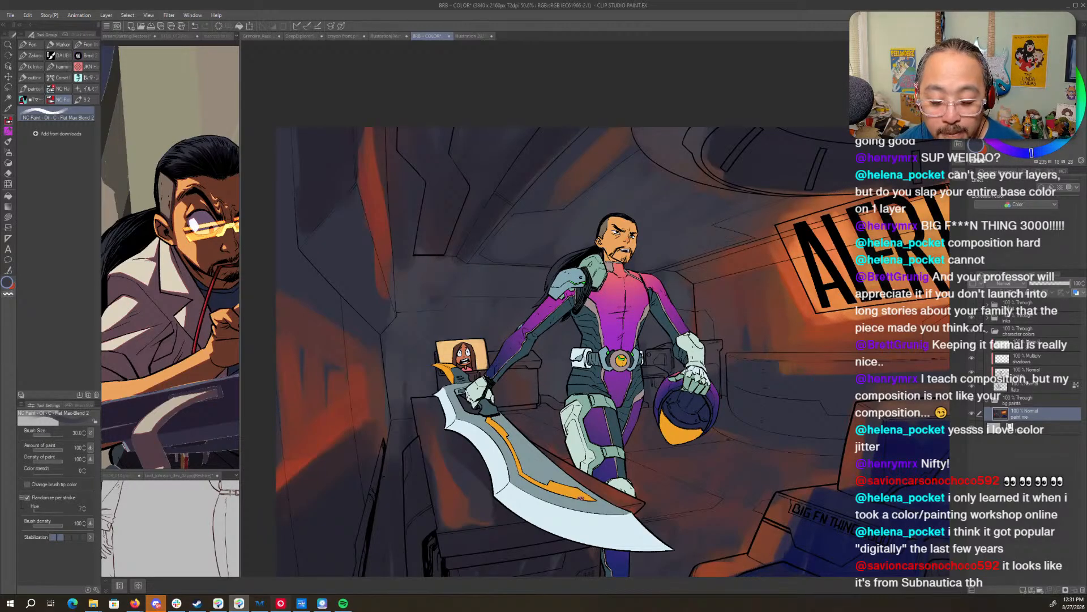
mouse_move(808, 432)
mouse_down()
mouse_move(729, 420)
mouse_move(796, 440)
mouse_up()
key(b)
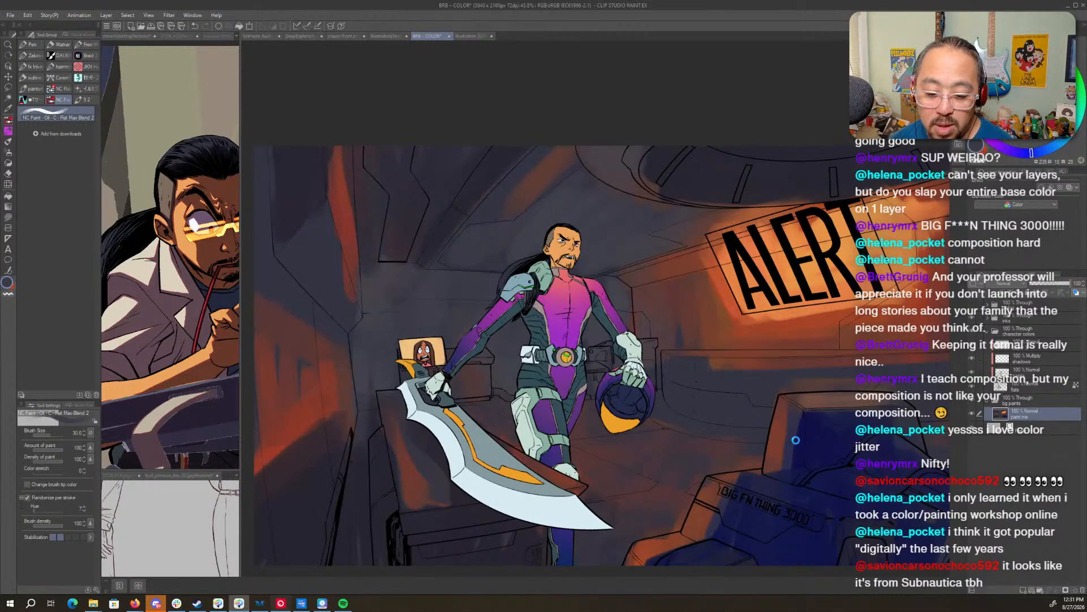
key(ctrl+s)
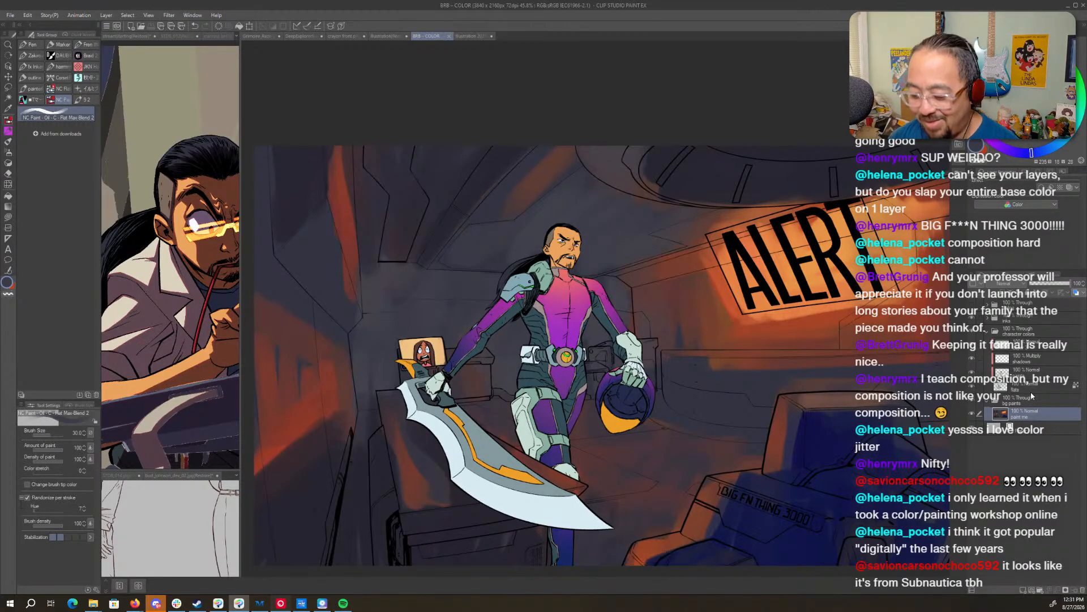
- Select the character's Multiply shadows layer and set the paint color to dark navy, HSV 235, 53, 30
click(1041, 361)
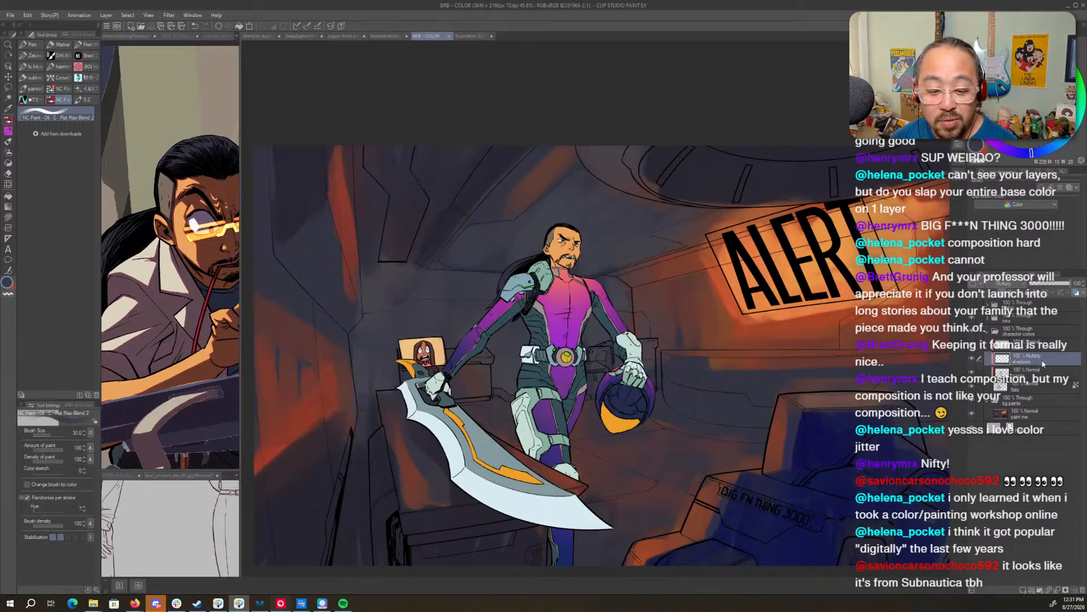
key(g)
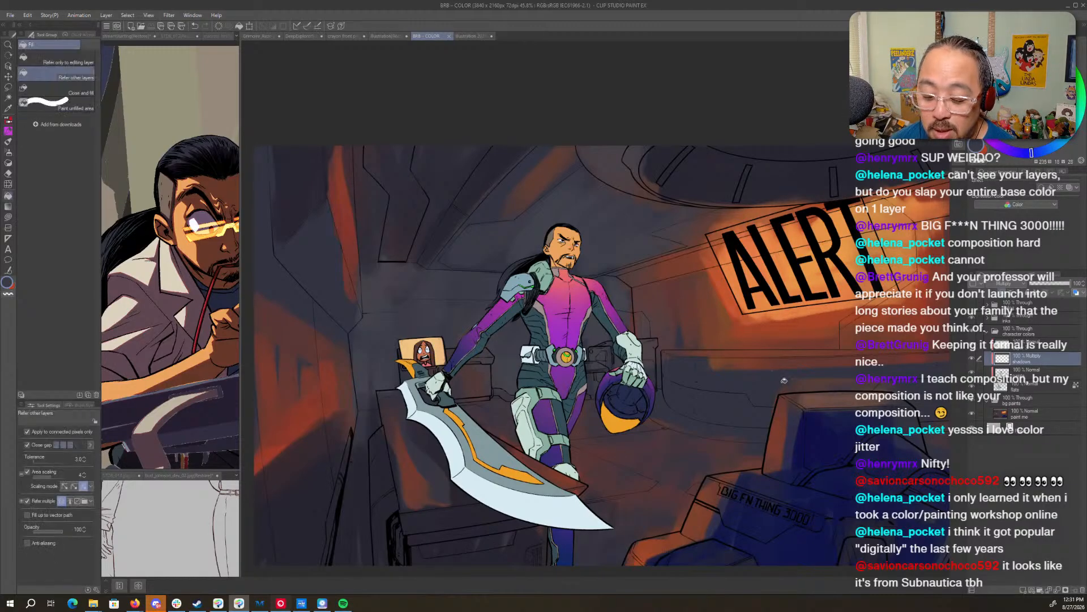
key(.)
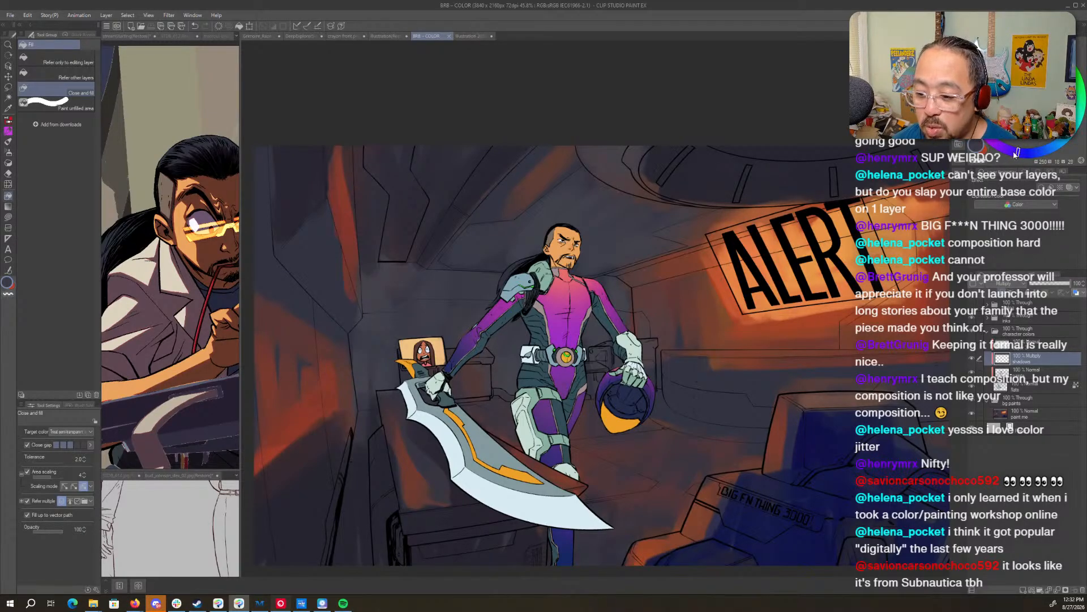
drag(1039, 155, 1031, 152)
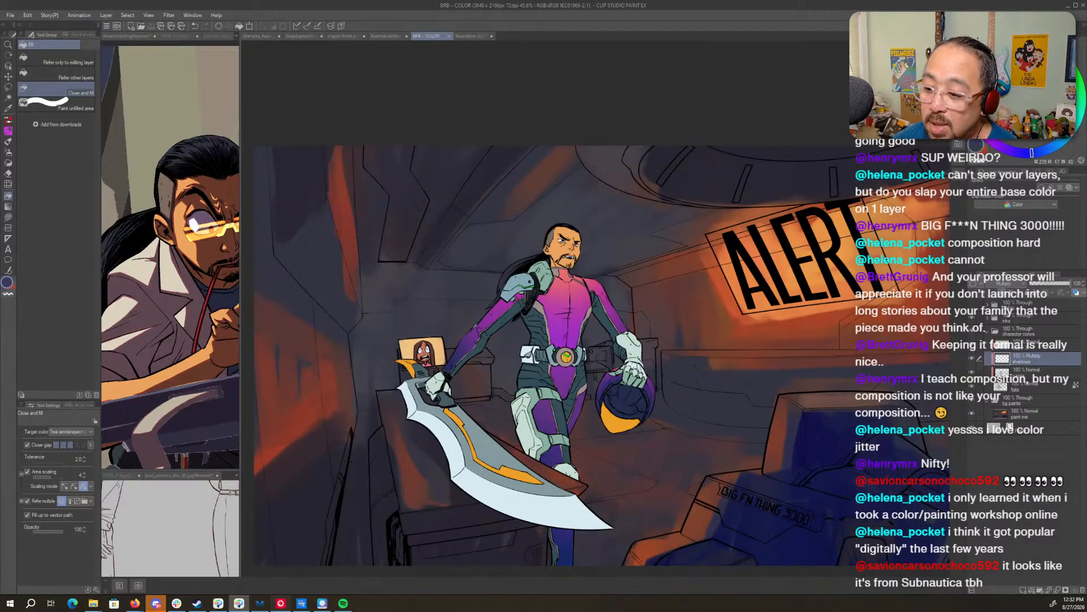
double_click(980, 142)
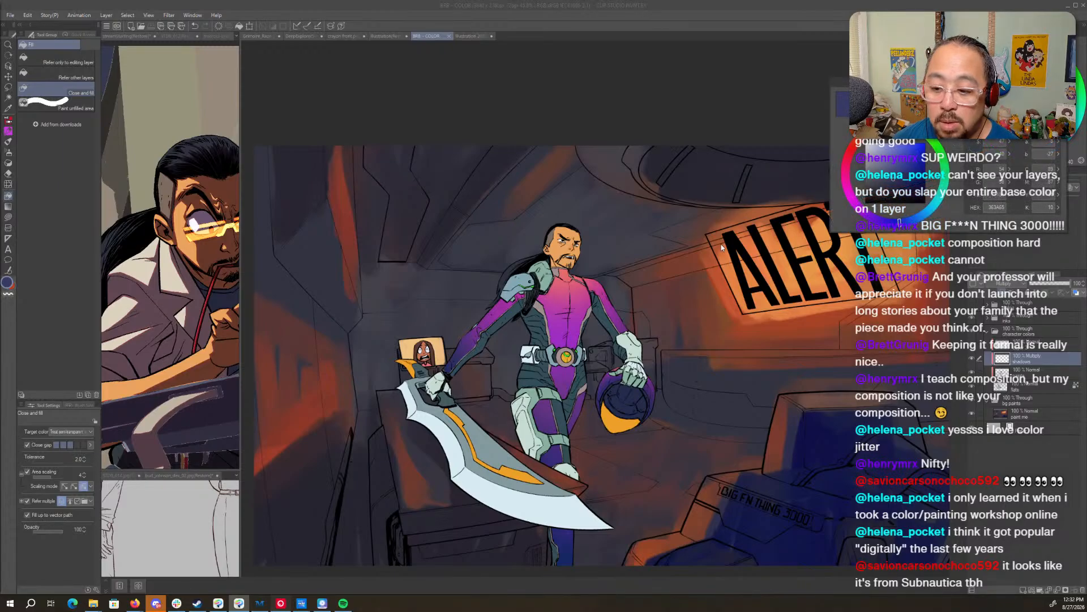
drag(922, 82, 573, 54)
click(544, 155)
drag(546, 153, 556, 148)
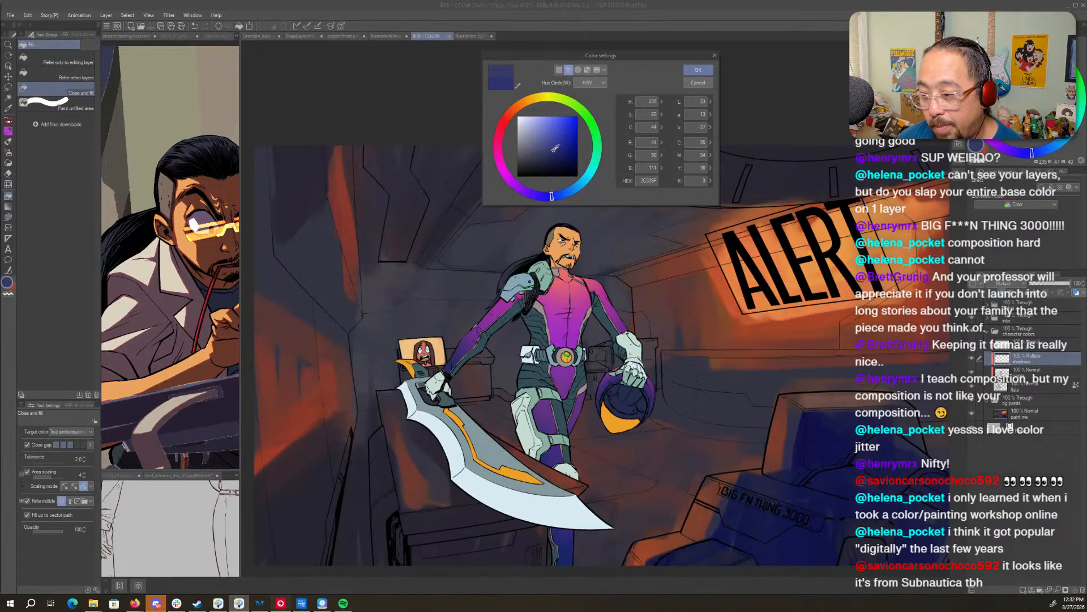
drag(556, 148, 546, 151)
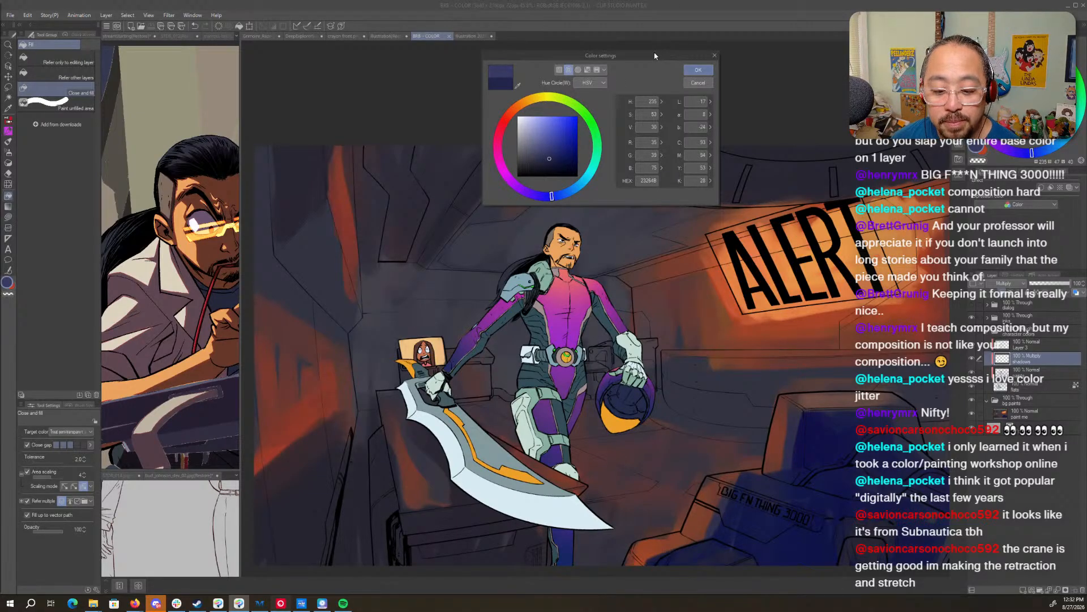
click(693, 71)
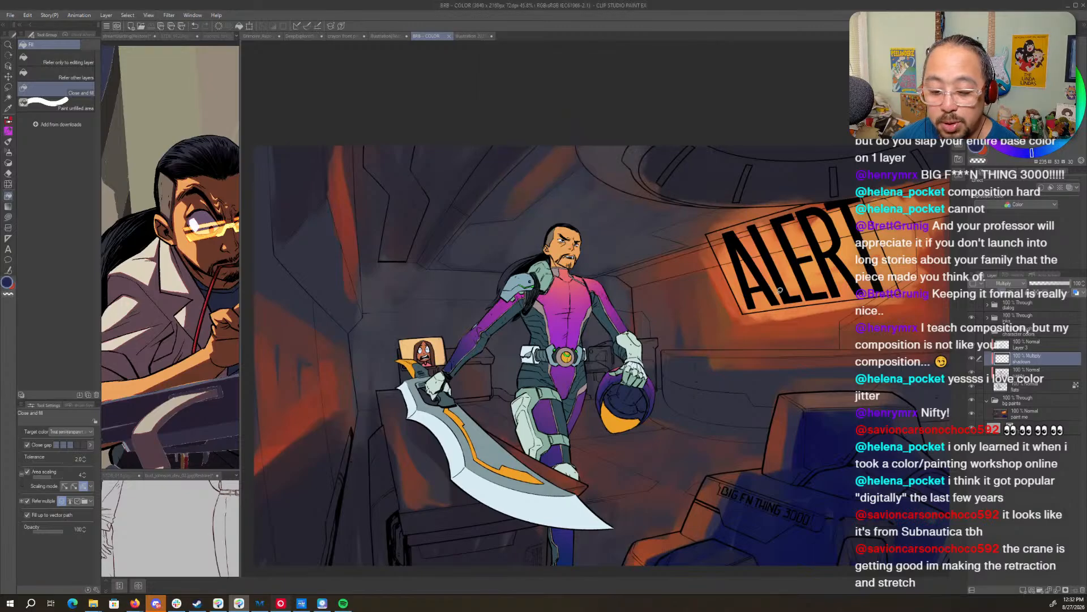
- Fill the shadows layer over the character with navy, then refill it with lighter blues, ending at HSV 235, 41, 55
key(alt+Delete)
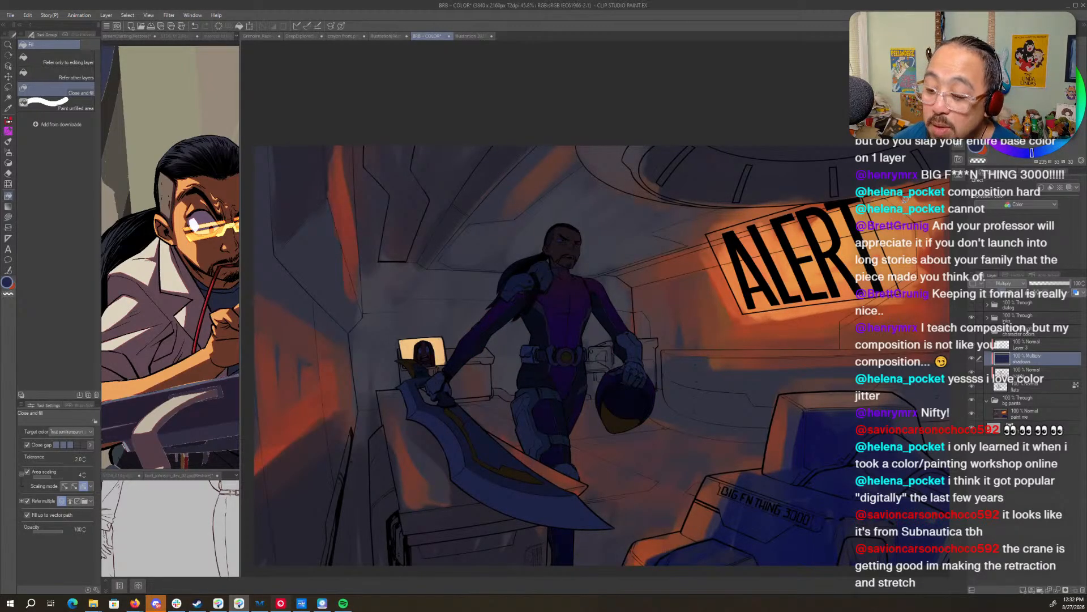
click(1018, 95)
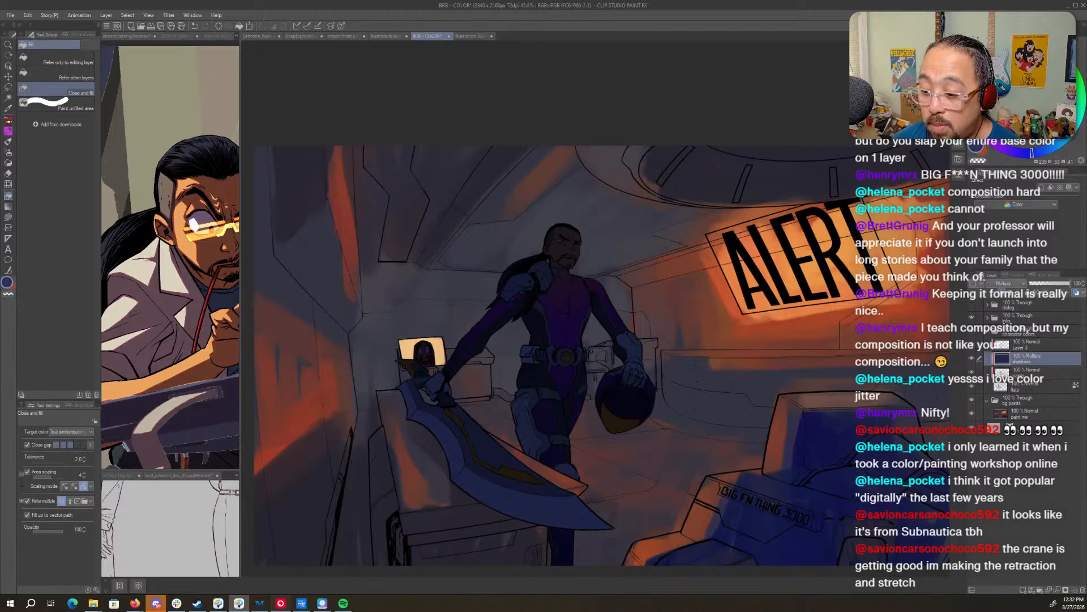
key(alt+Delete)
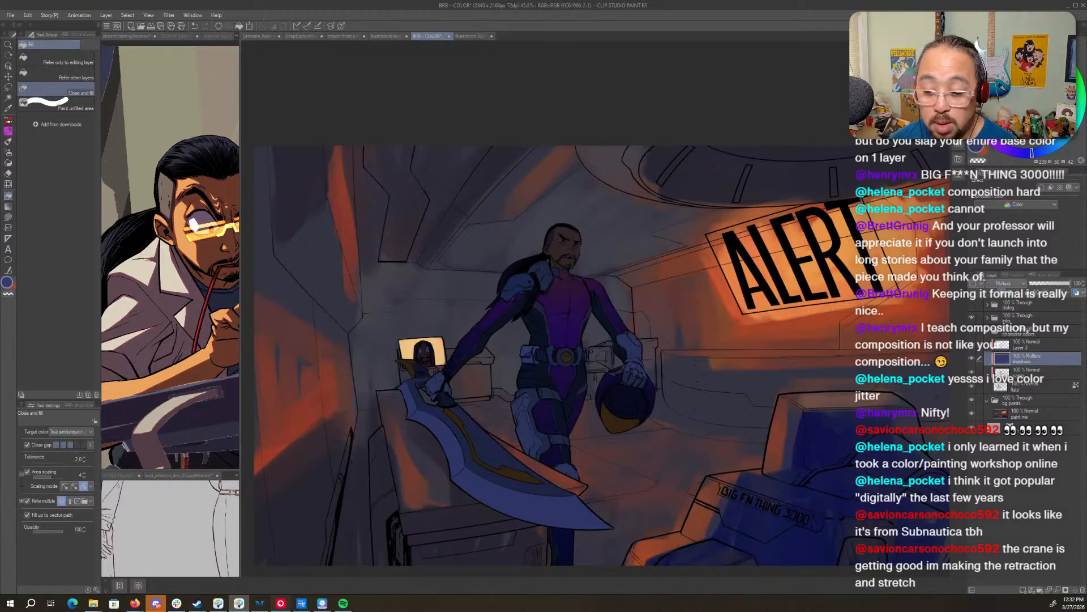
key(alt+Delete)
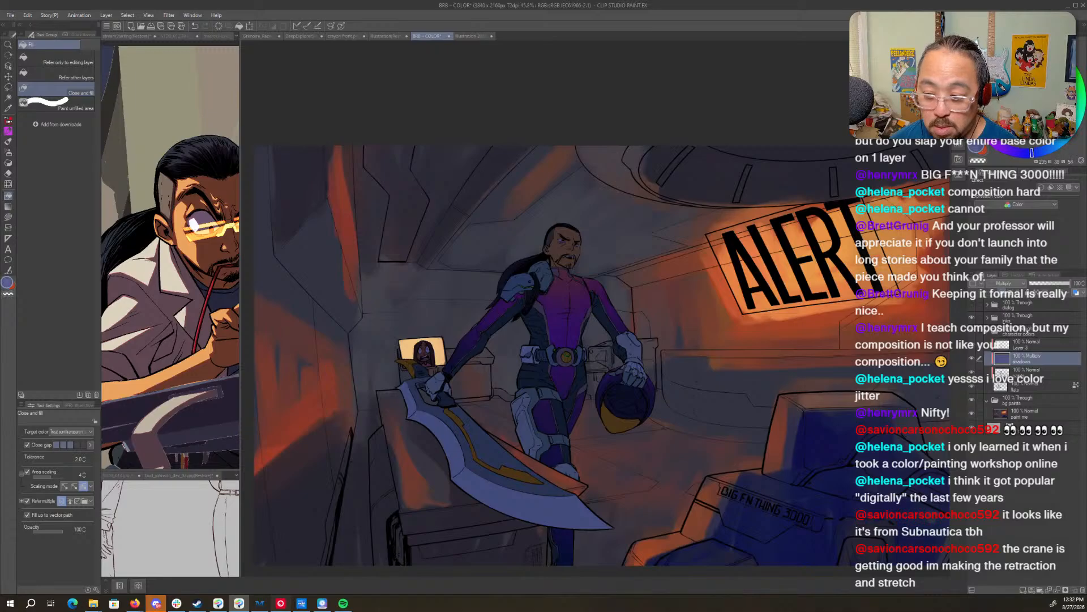
key(alt+Delete)
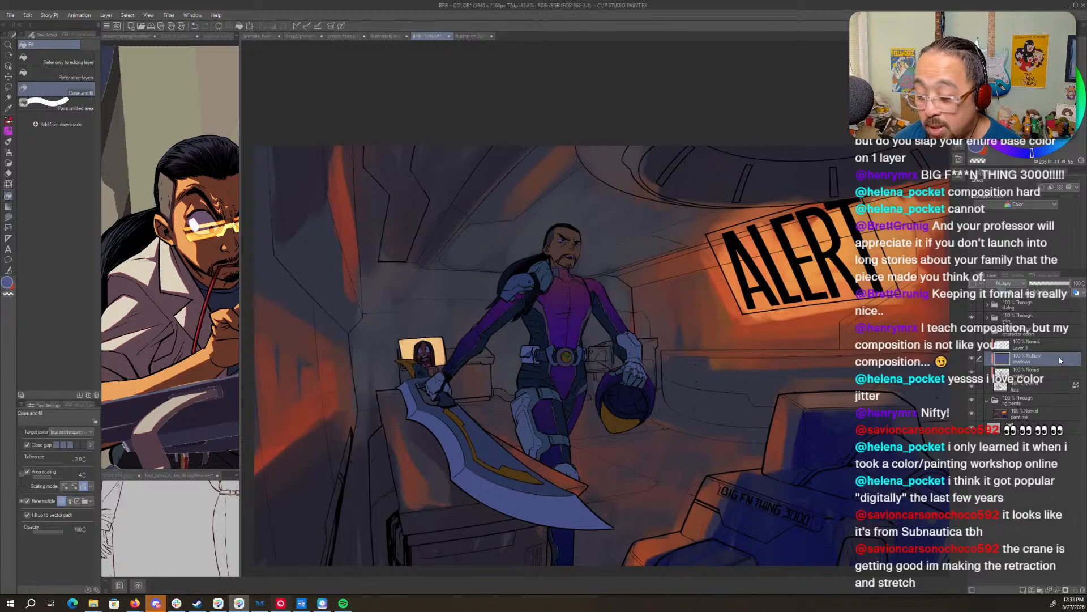
- Add a layer mask to the shadows layer and carve a lit strip along the forehead's ALERT-facing edge using transparent Lasso fill
click(1065, 590)
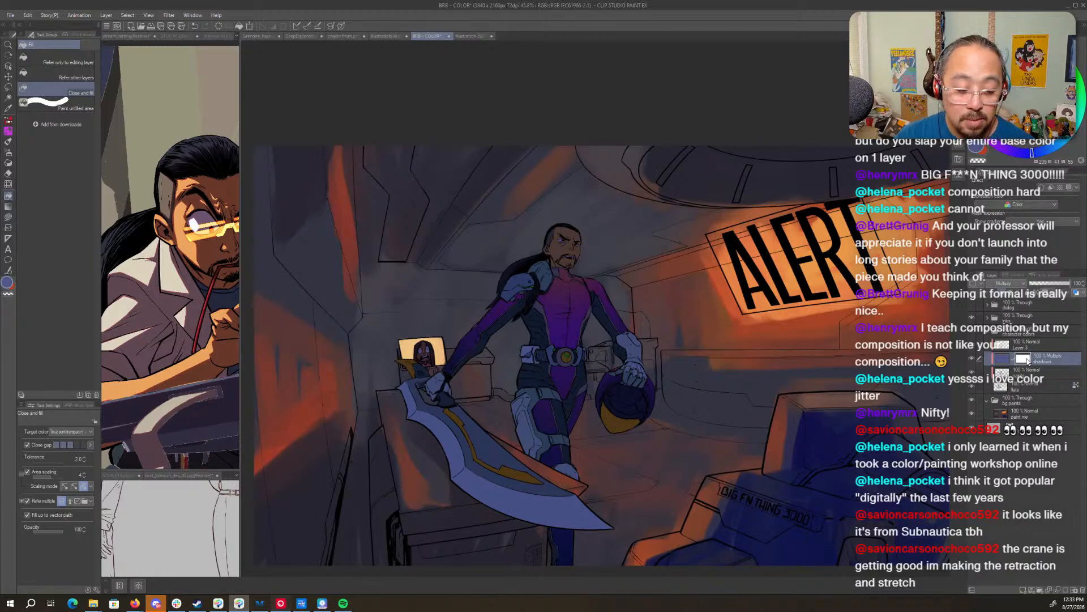
key(u)
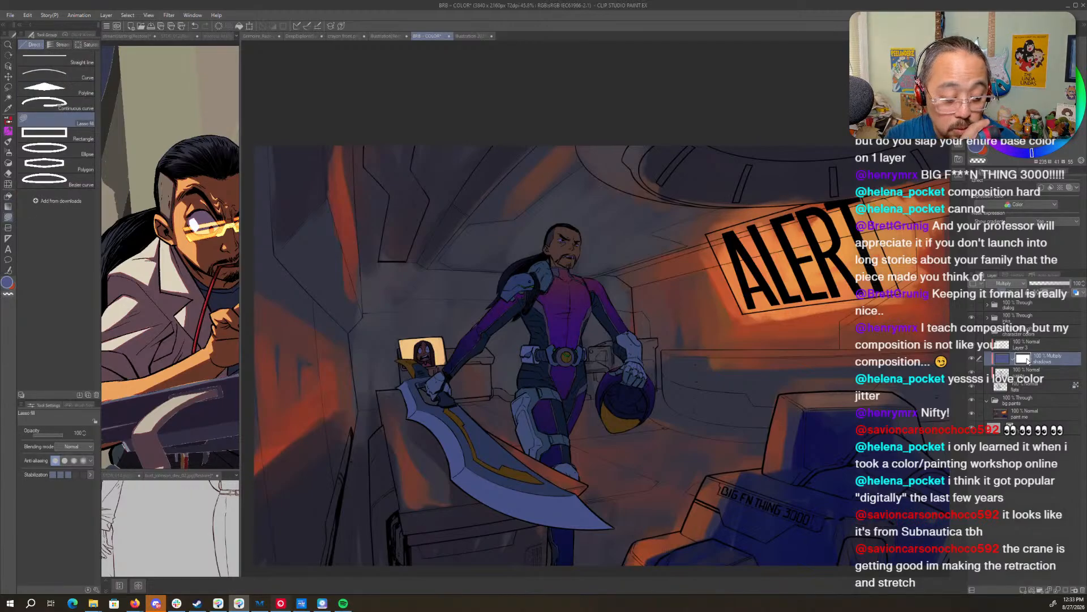
key(c)
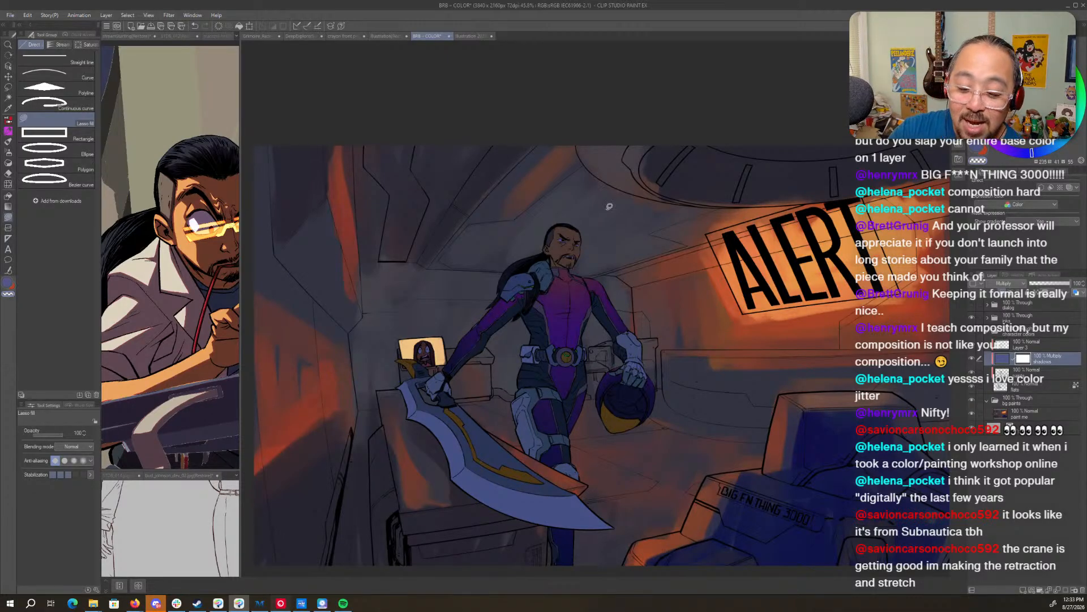
key(ctrl+space)
drag(590, 209, 661, 243)
drag(571, 344, 710, 360)
mouse_move(691, 313)
mouse_down()
mouse_move(672, 304)
mouse_move(683, 384)
mouse_move(707, 294)
mouse_up()
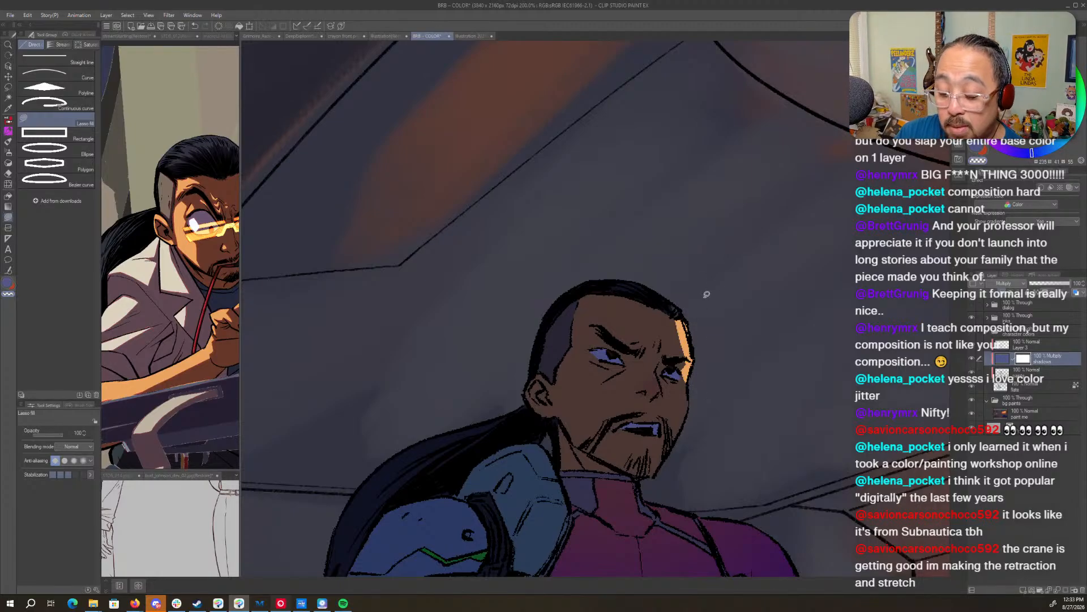
- Carve lit shapes out of the face's shadow around the ALERT-side eye, forehead, brow, nose, cheek and jaw
mouse_move(659, 375)
mouse_down()
mouse_move(663, 389)
mouse_move(672, 359)
mouse_up()
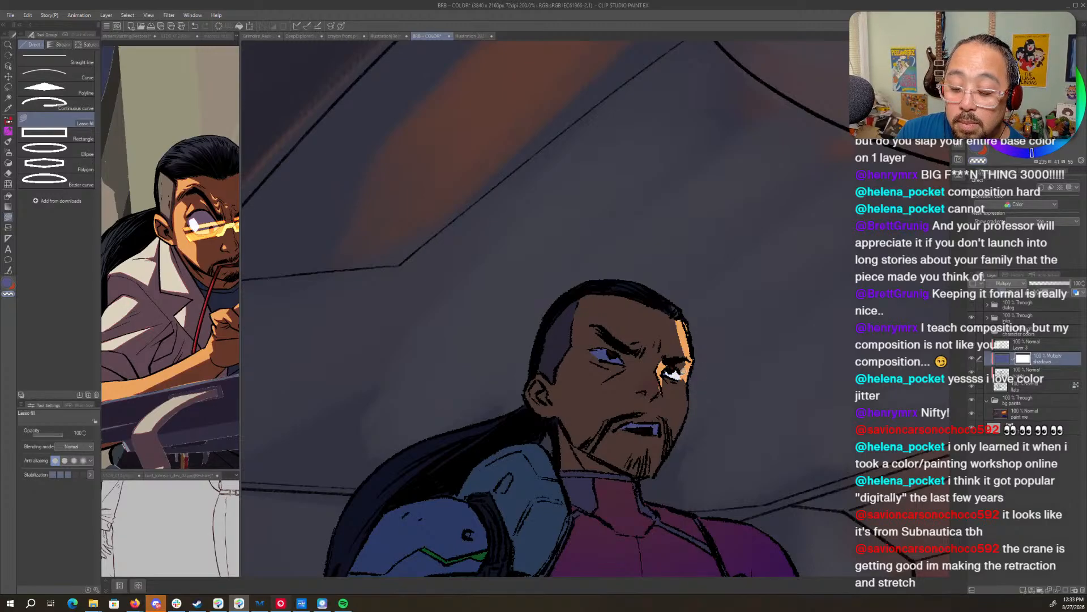
mouse_move(677, 302)
mouse_down()
mouse_move(677, 359)
mouse_move(690, 348)
mouse_up()
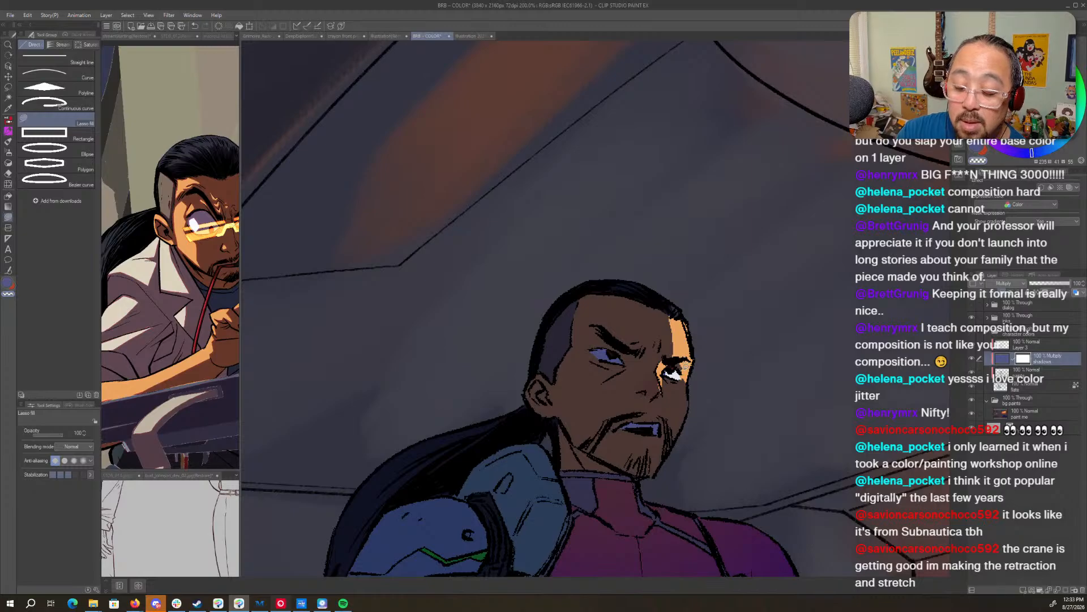
key(c)
key(x)
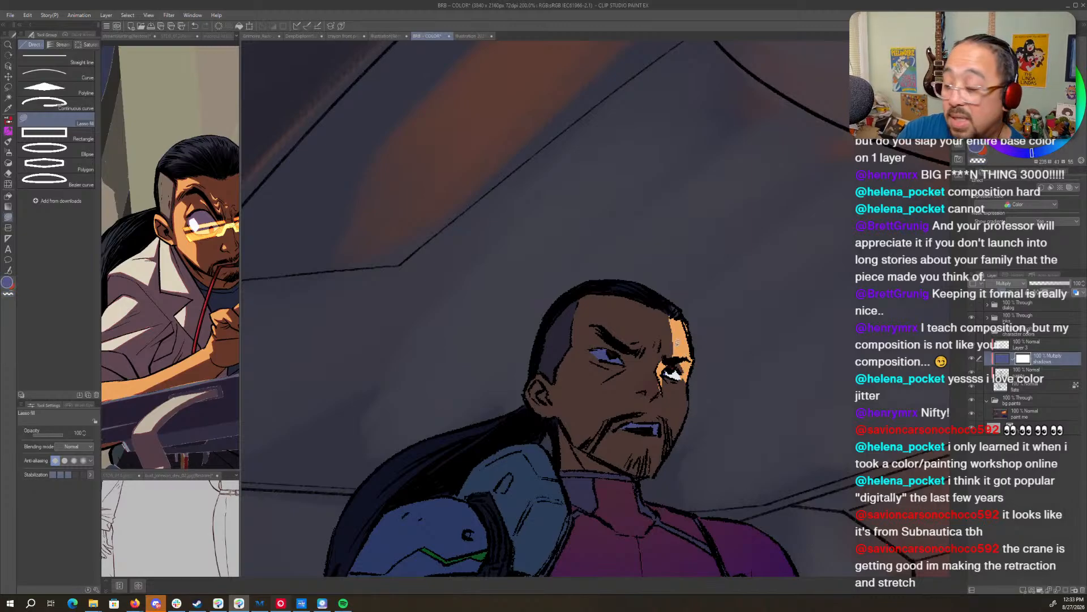
mouse_move(705, 399)
mouse_down()
mouse_move(686, 327)
mouse_move(670, 356)
mouse_move(676, 392)
mouse_move(657, 416)
mouse_up()
key(x)
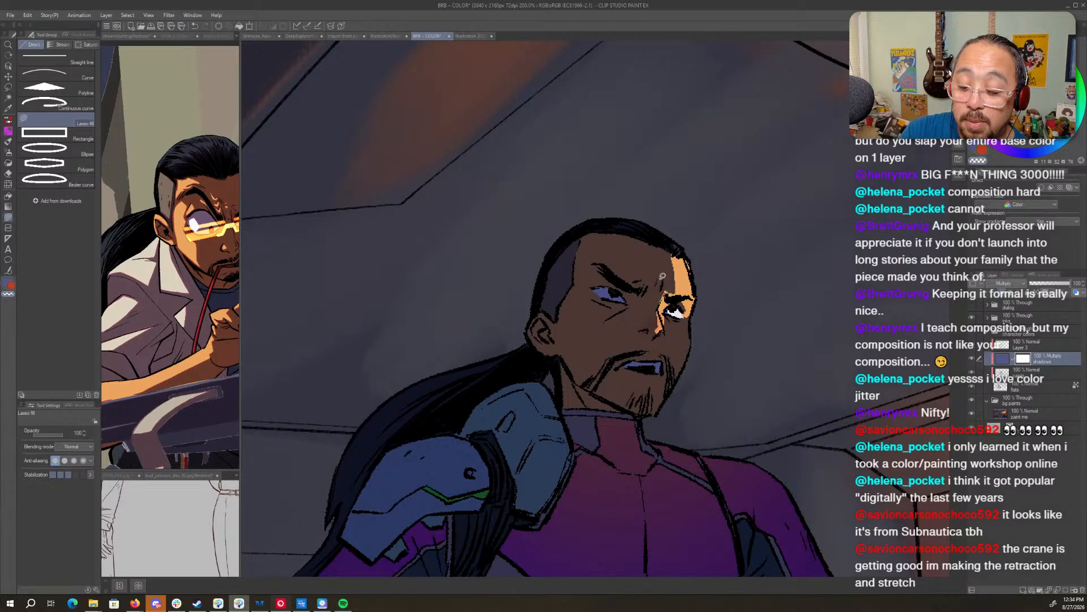
mouse_move(660, 273)
mouse_down()
mouse_move(658, 285)
mouse_move(671, 266)
mouse_up()
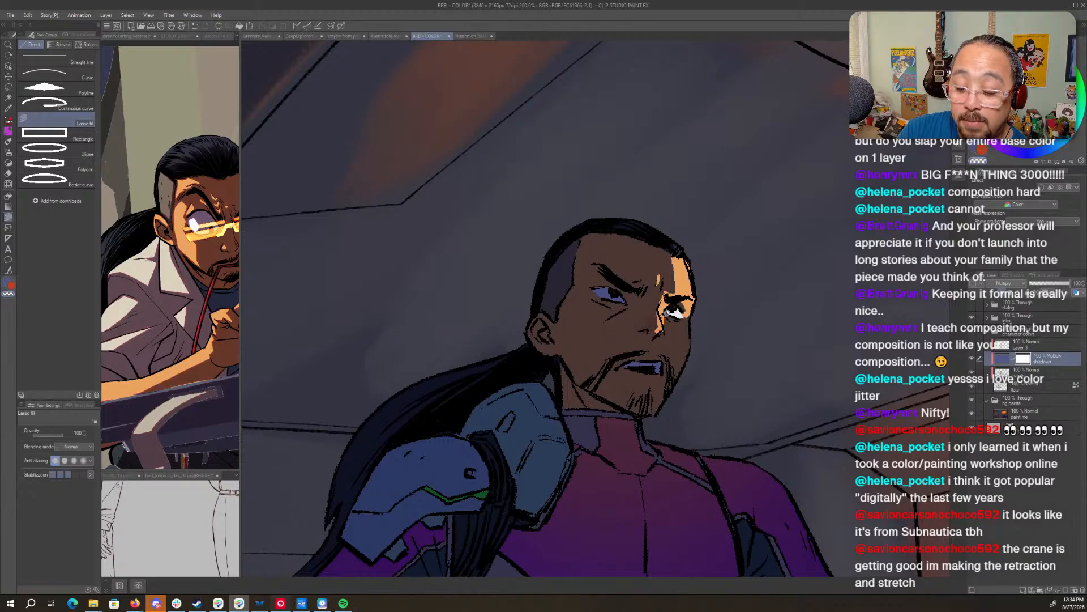
mouse_move(667, 338)
mouse_down()
mouse_move(673, 311)
mouse_move(683, 347)
mouse_move(661, 393)
mouse_move(736, 362)
mouse_move(729, 294)
mouse_up()
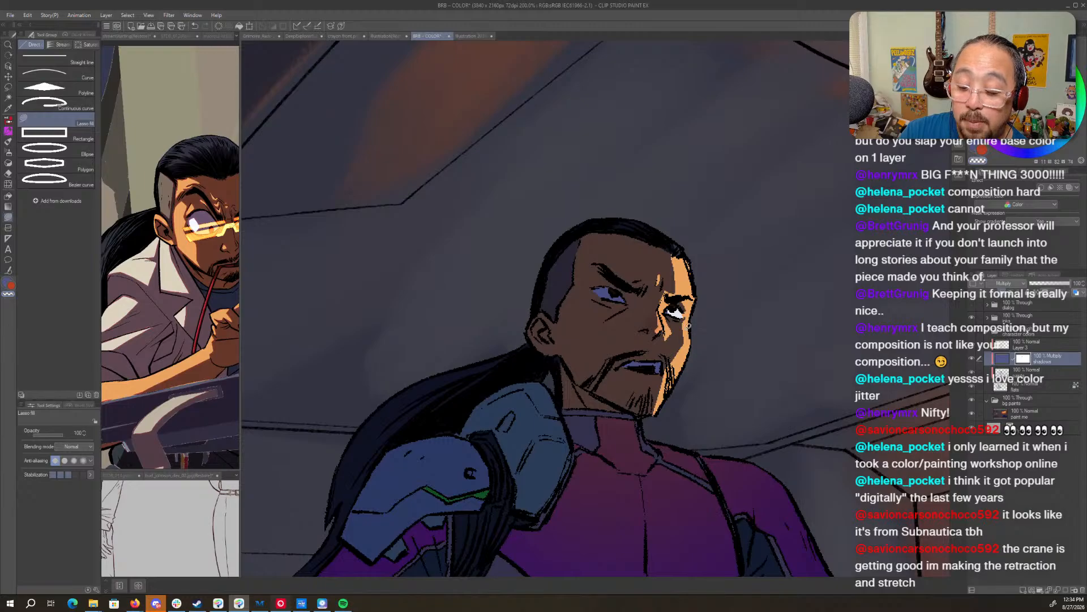
- Carve light beneath the other eye and along the shoulder armor's inner edge, and refine the forehead's lit edge at the hairline
drag(811, 361, 743, 374)
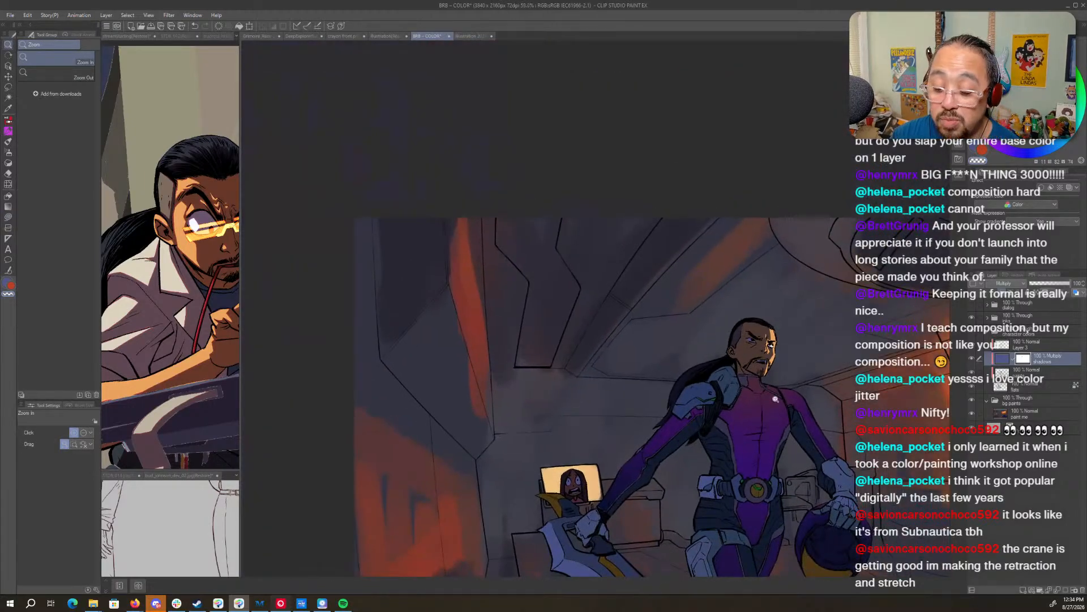
drag(870, 493, 746, 412)
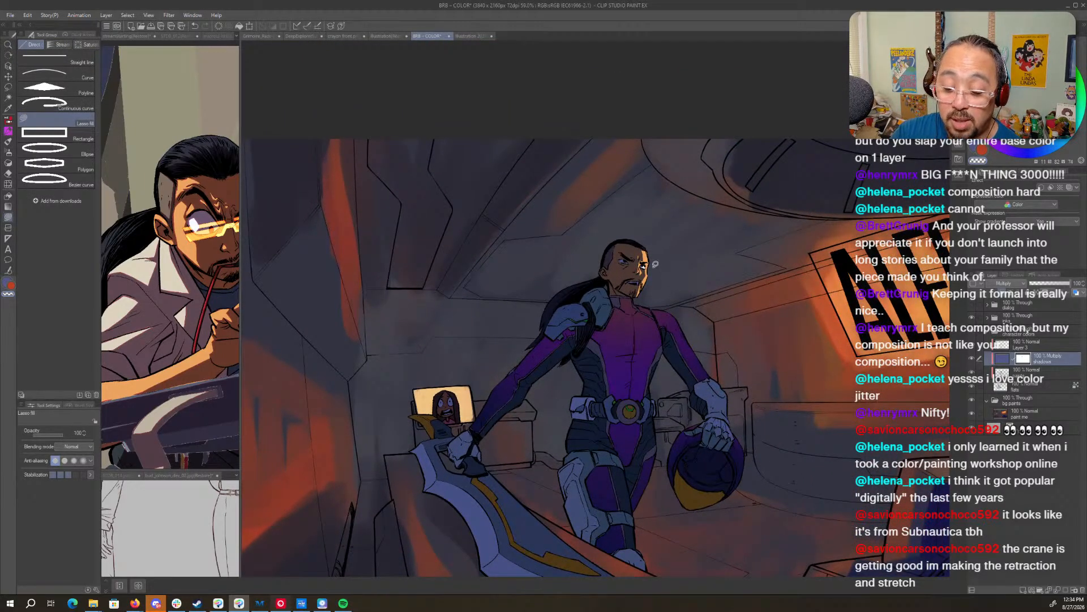
drag(654, 264, 647, 284)
mouse_move(527, 371)
mouse_down()
mouse_move(514, 358)
mouse_move(511, 374)
mouse_move(537, 399)
mouse_move(528, 378)
mouse_up()
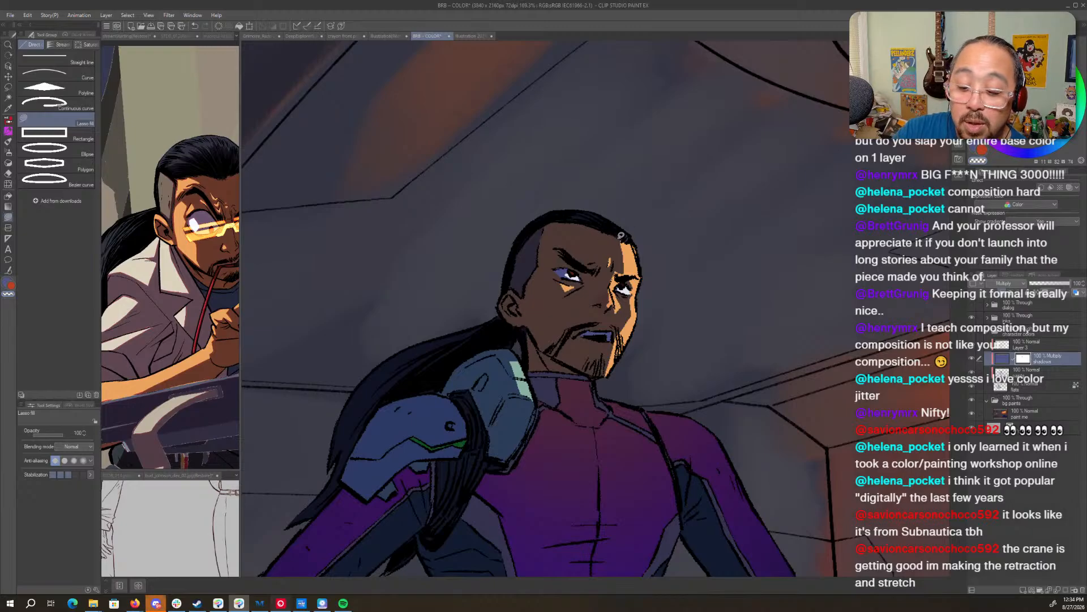
mouse_move(616, 215)
mouse_down()
mouse_move(621, 261)
mouse_move(646, 243)
mouse_move(623, 218)
mouse_up()
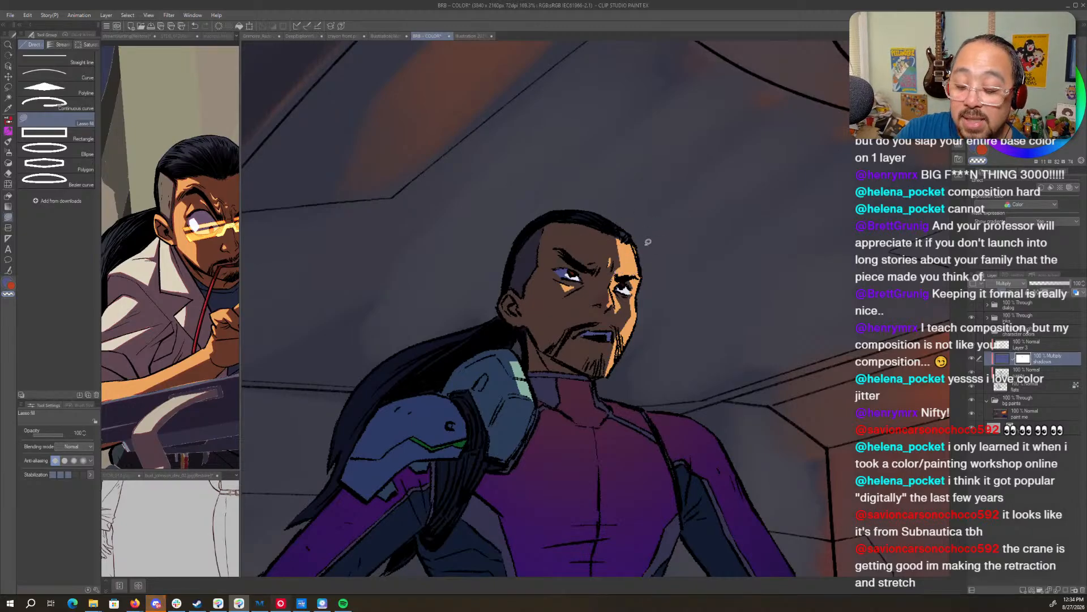
- Refine the boundary between light and shadow on the ALERT-side forehead and cheek, alternating shadow and transparent fills
alt+click(623, 259)
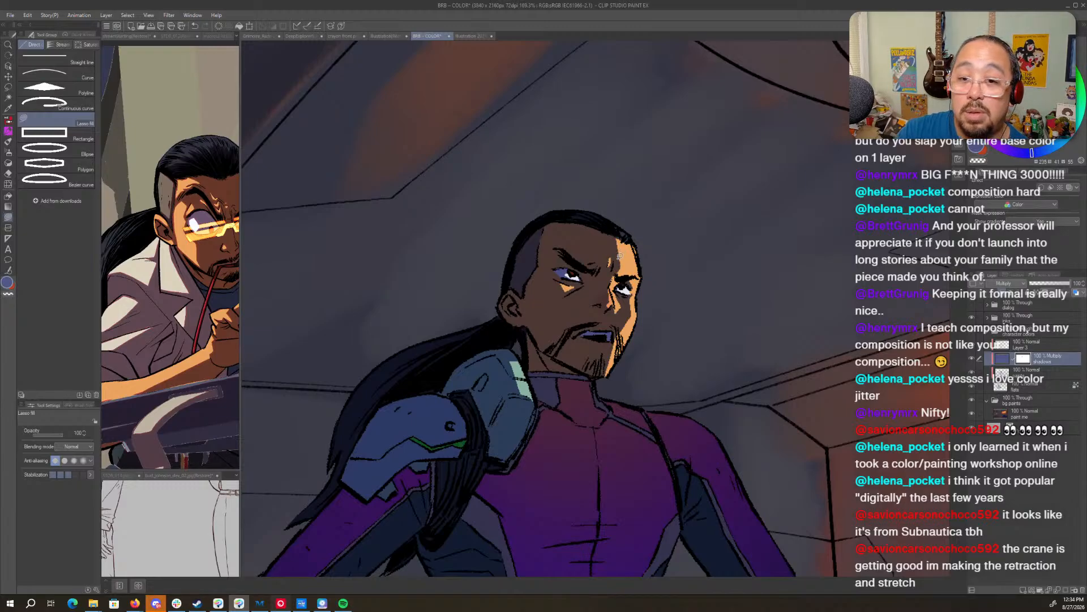
alt+click(627, 275)
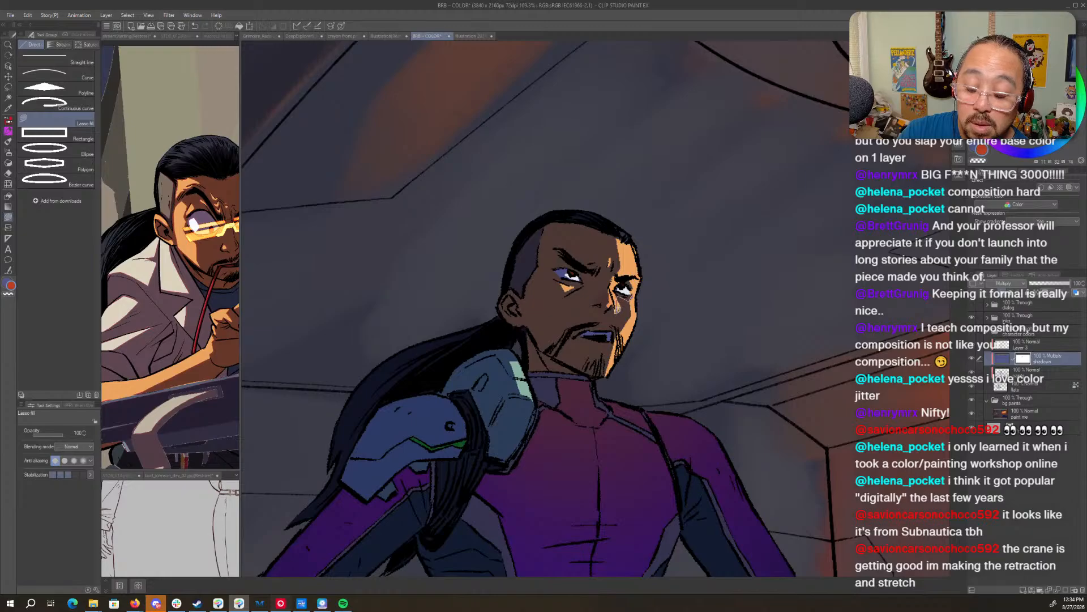
alt+click(632, 295)
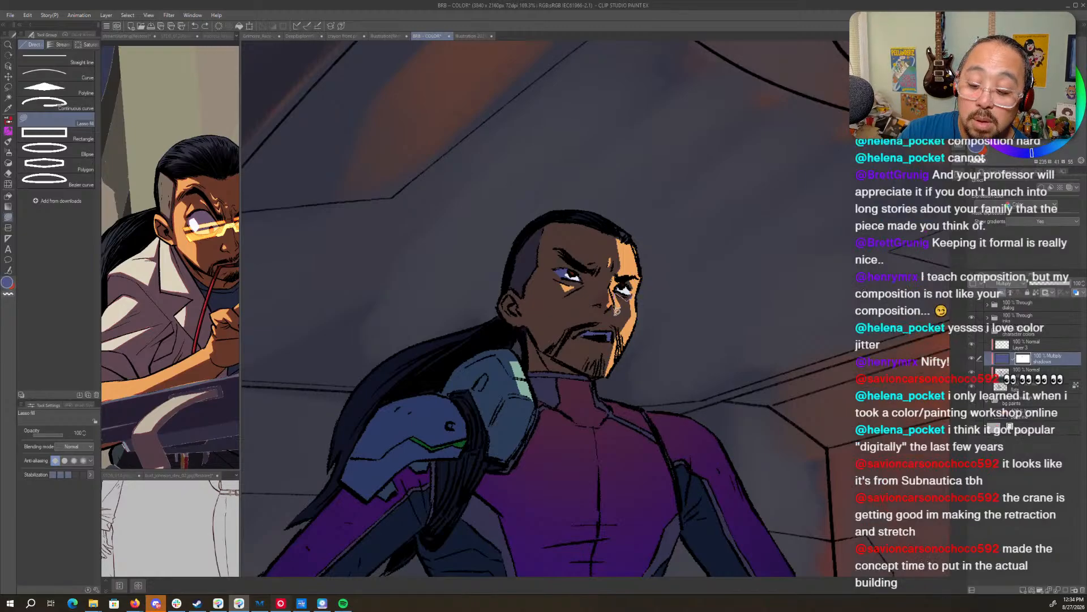
mouse_move(607, 320)
mouse_down()
mouse_move(626, 342)
mouse_move(650, 305)
mouse_up()
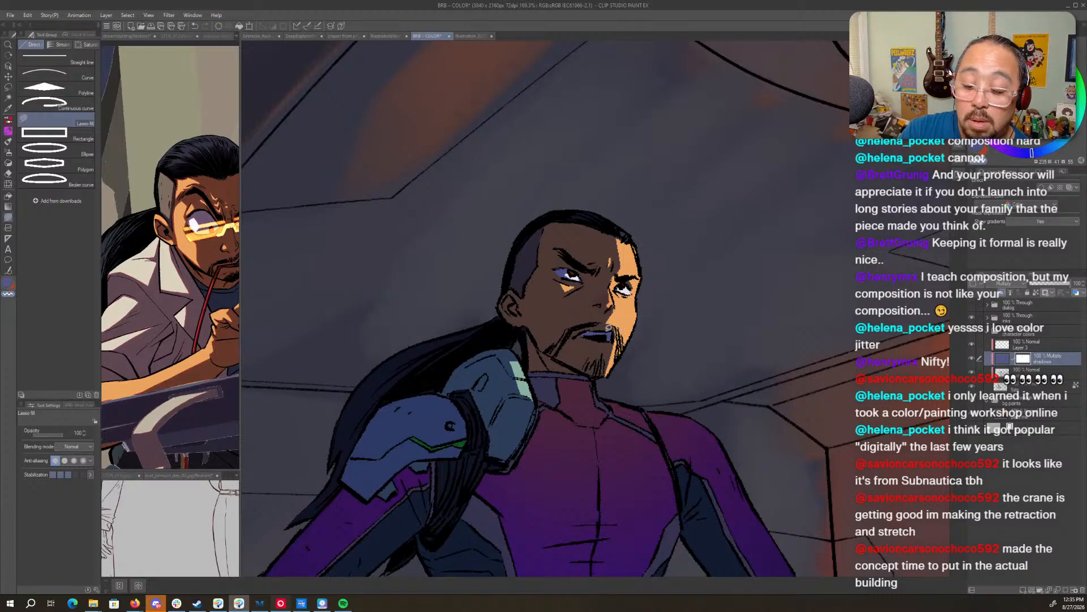
- Carve lit areas out of the shadow on the lower lip, suit collar, ALERT-side shoulder and arm, and the glove cuff
mouse_move(596, 334)
mouse_down()
mouse_move(648, 296)
mouse_move(606, 310)
mouse_move(614, 335)
mouse_move(677, 342)
mouse_move(720, 364)
mouse_move(772, 431)
mouse_move(746, 265)
mouse_move(726, 255)
mouse_up()
drag(814, 468, 566, 271)
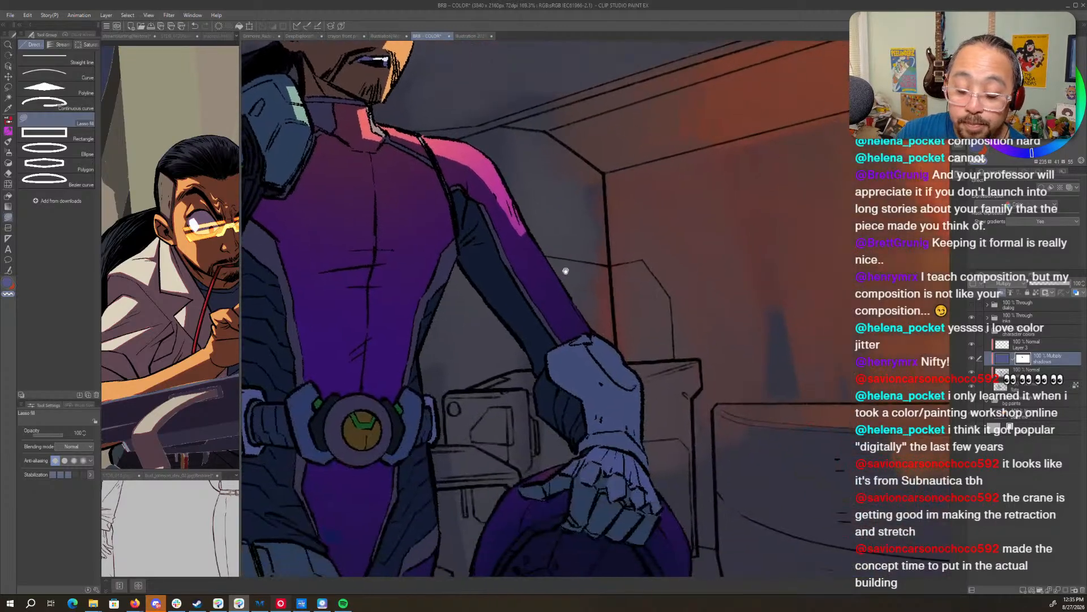
mouse_move(515, 218)
mouse_down()
mouse_move(618, 375)
mouse_move(640, 353)
mouse_move(596, 269)
mouse_up()
mouse_move(624, 331)
mouse_down()
mouse_move(721, 334)
mouse_move(670, 342)
mouse_move(689, 338)
mouse_up()
key(r)
mouse_move(788, 250)
mouse_down()
mouse_move(625, 392)
mouse_move(618, 465)
mouse_move(637, 397)
mouse_move(816, 318)
mouse_move(830, 294)
mouse_up()
key(r)
- Carve lit areas out of the shadow layer's mask along the ALERT-side glove's outer edge, wrist, fingers and knuckles
click(1046, 390)
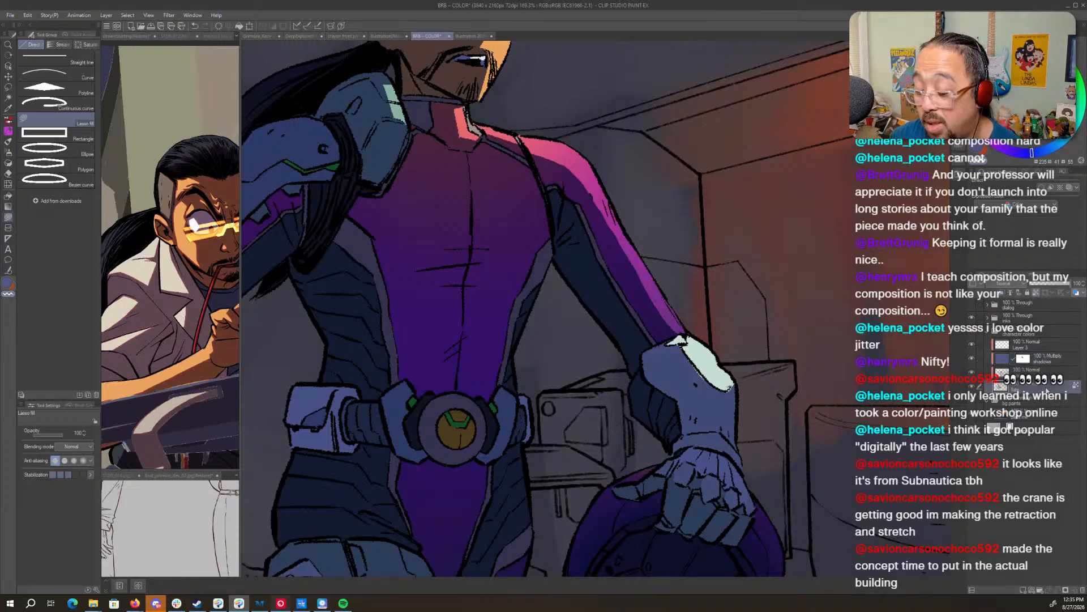
alt+click(688, 313)
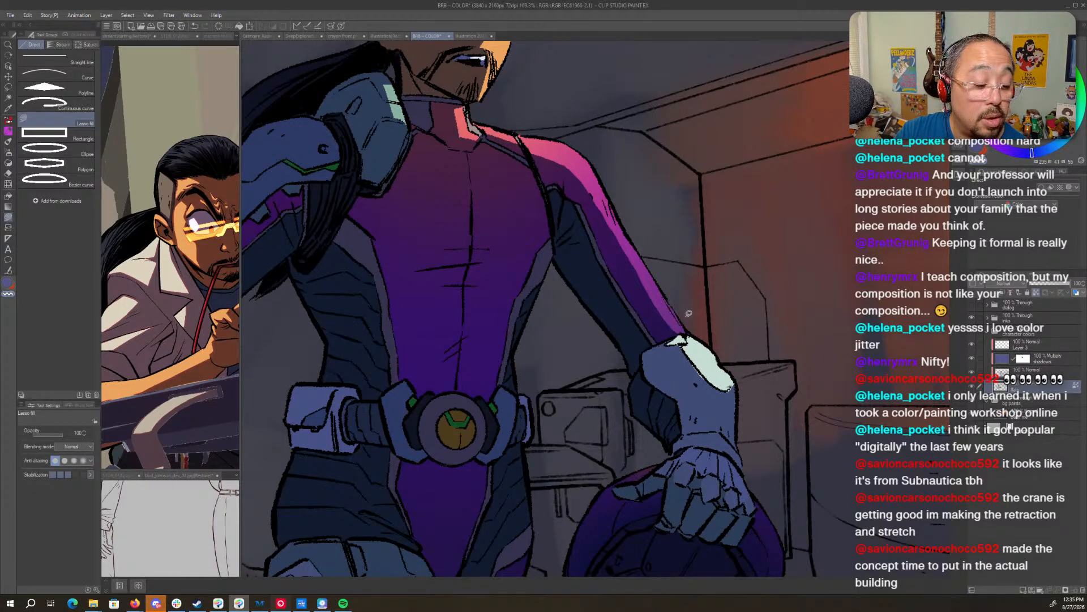
alt+click(688, 315)
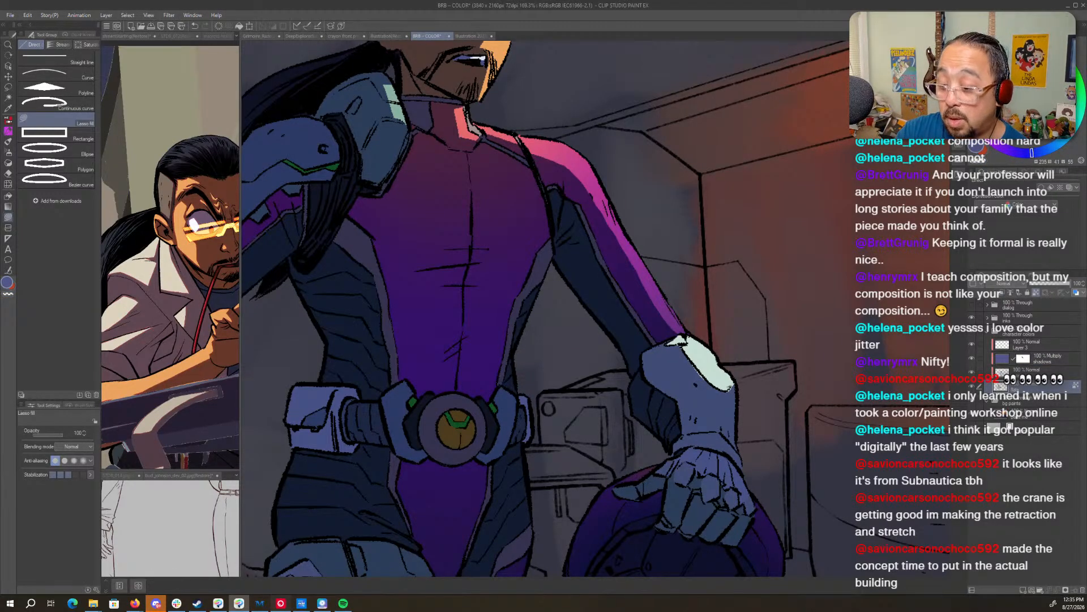
key(x)
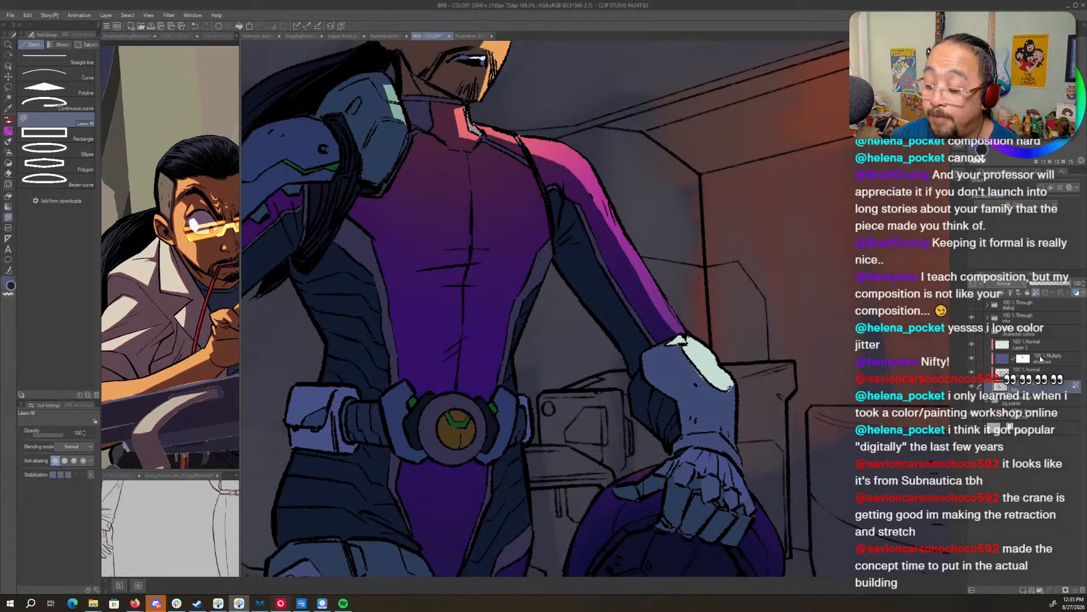
click(1026, 362)
mouse_move(752, 365)
mouse_down()
mouse_move(716, 255)
mouse_move(706, 294)
mouse_move(689, 294)
mouse_move(682, 384)
mouse_move(715, 403)
mouse_move(727, 265)
mouse_up()
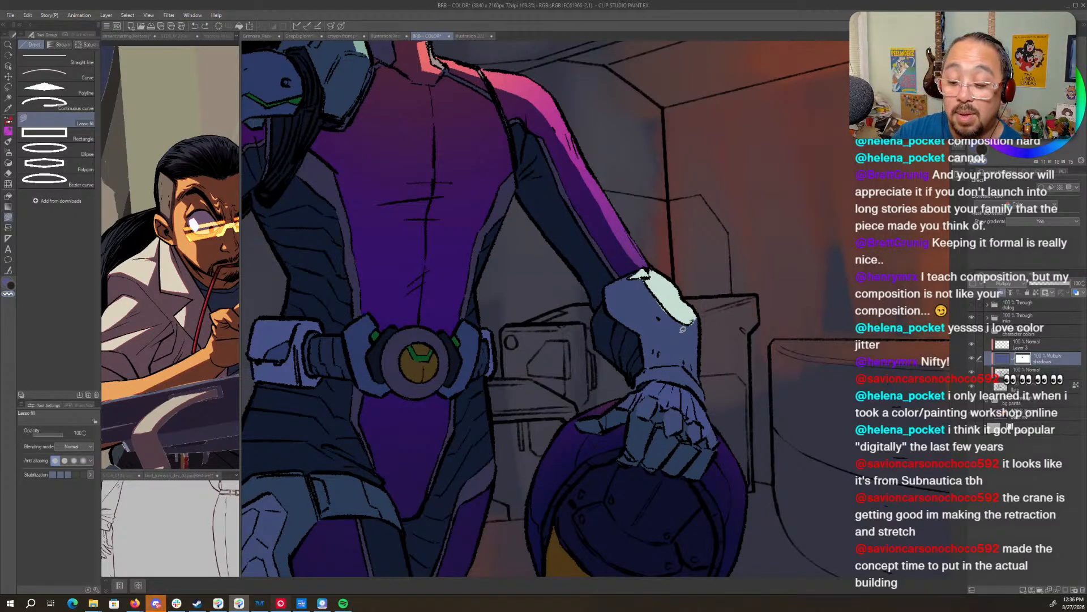
mouse_move(688, 316)
mouse_down()
mouse_move(681, 384)
mouse_move(700, 390)
mouse_move(723, 348)
mouse_move(702, 308)
mouse_up()
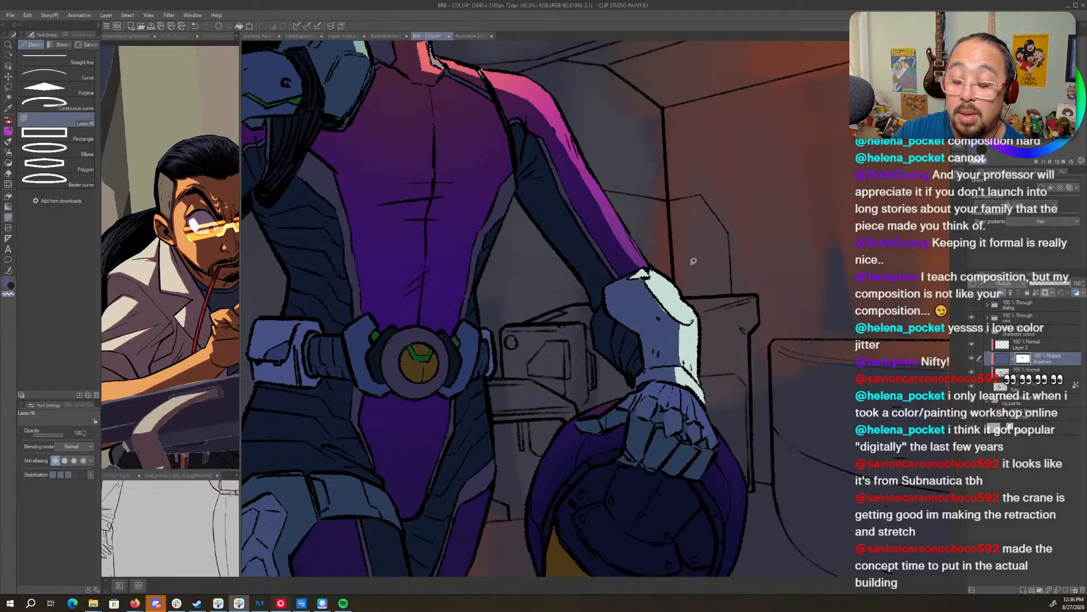
drag(648, 279, 640, 286)
mouse_move(729, 368)
mouse_down()
mouse_move(758, 331)
mouse_move(702, 371)
mouse_move(705, 391)
mouse_move(710, 350)
mouse_move(728, 400)
mouse_move(742, 403)
mouse_move(749, 385)
mouse_move(724, 351)
mouse_move(720, 380)
mouse_move(730, 371)
mouse_move(686, 357)
mouse_move(690, 346)
mouse_move(680, 368)
mouse_up()
key(c)
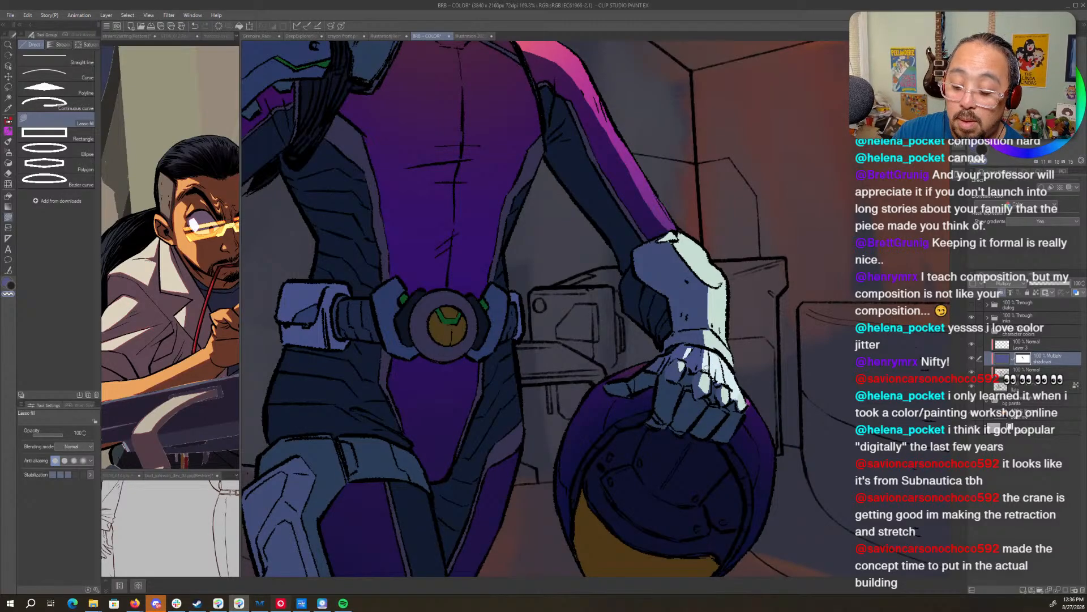
- Carve light out of the shadow along the held helmet's rim and on the ALERT side of the belt buckle
mouse_move(740, 413)
mouse_down()
mouse_move(736, 425)
mouse_move(750, 416)
mouse_move(762, 451)
mouse_move(763, 532)
mouse_move(801, 353)
mouse_move(708, 238)
mouse_up()
mouse_move(659, 285)
mouse_down()
mouse_move(644, 316)
mouse_move(666, 376)
mouse_move(719, 218)
mouse_up()
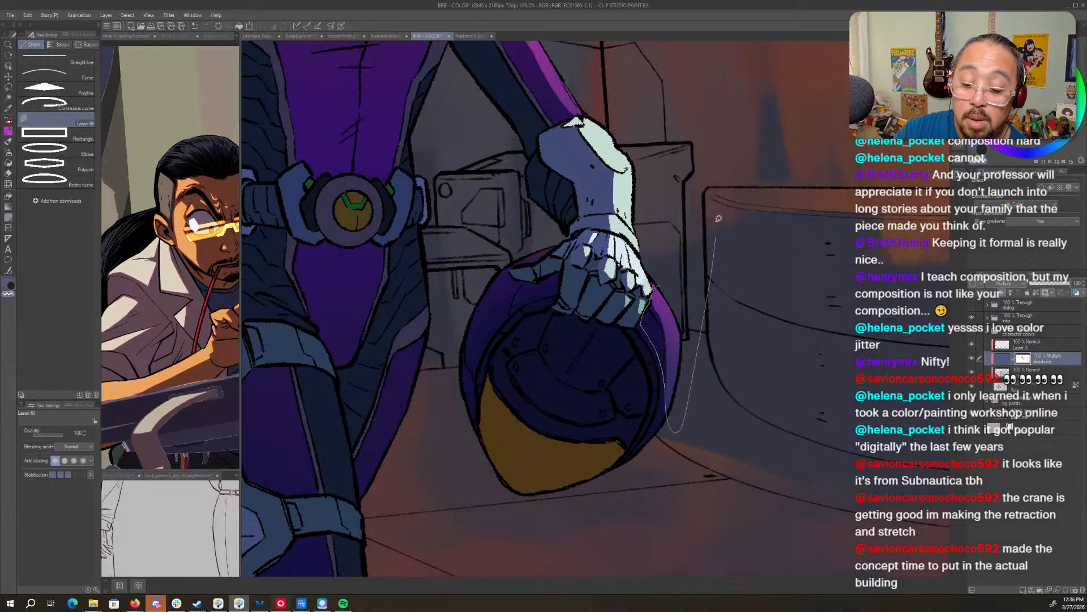
drag(610, 223, 801, 281)
mouse_move(740, 309)
mouse_down()
mouse_move(711, 311)
mouse_move(743, 306)
mouse_up()
drag(652, 231, 763, 294)
mouse_move(673, 299)
mouse_down()
mouse_move(682, 334)
mouse_move(682, 314)
mouse_move(662, 312)
mouse_move(662, 338)
mouse_move(696, 308)
mouse_move(679, 300)
mouse_move(697, 323)
mouse_move(712, 292)
mouse_move(696, 299)
mouse_move(704, 344)
mouse_move(712, 312)
mouse_move(714, 327)
mouse_move(739, 301)
mouse_move(708, 290)
mouse_up()
- Carve light into the leg armor's upper and lower straps, its edge strip and the pale armor piece behind the blade
drag(776, 190, 730, 355)
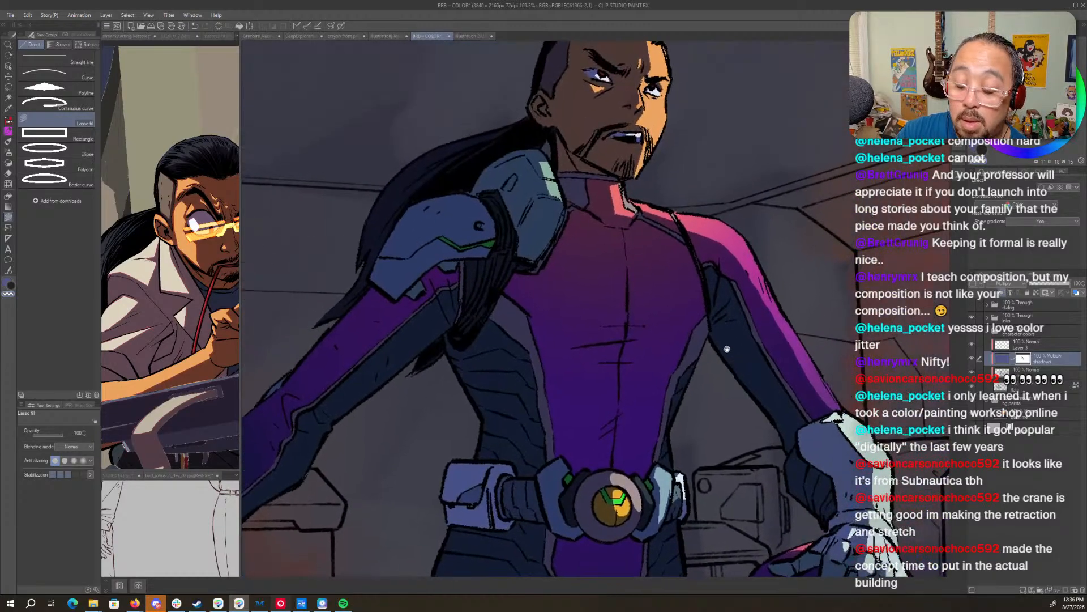
key(ctrl+space)
mouse_move(872, 229)
mouse_down()
mouse_move(829, 230)
mouse_move(854, 233)
mouse_up()
mouse_move(773, 279)
mouse_down()
mouse_move(715, 291)
mouse_move(779, 332)
mouse_move(750, 311)
mouse_move(693, 158)
mouse_up()
drag(701, 330, 688, 290)
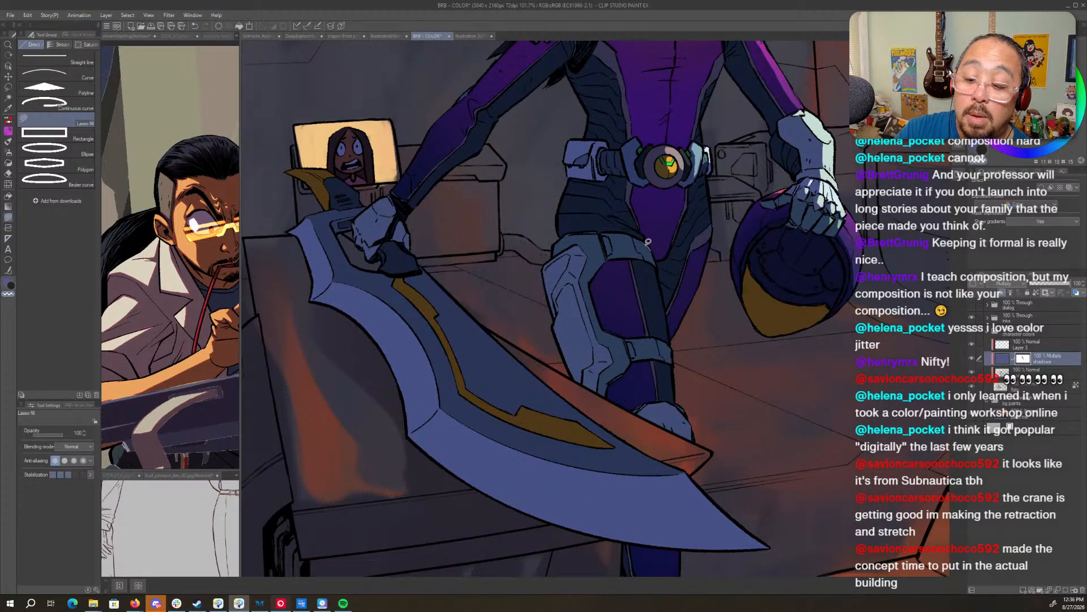
mouse_move(654, 257)
mouse_down()
mouse_move(631, 240)
mouse_move(646, 258)
mouse_move(655, 322)
mouse_move(674, 343)
mouse_move(660, 343)
mouse_move(669, 361)
mouse_move(677, 352)
mouse_up()
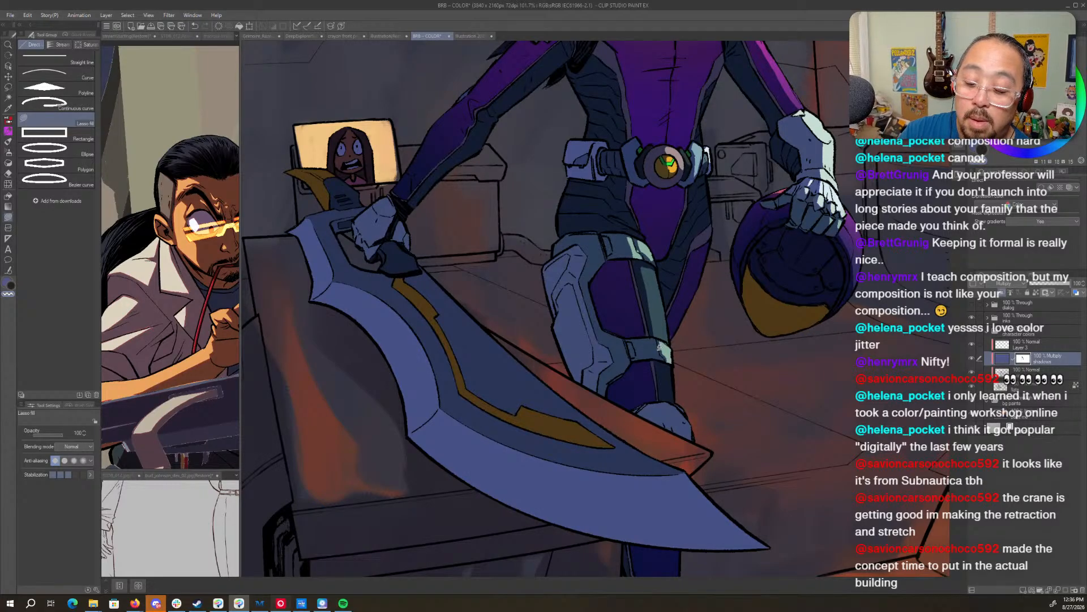
mouse_move(660, 355)
mouse_down()
mouse_move(666, 394)
mouse_move(689, 404)
mouse_move(691, 389)
mouse_move(687, 407)
mouse_move(669, 402)
mouse_move(670, 446)
mouse_move(727, 389)
mouse_move(656, 410)
mouse_up()
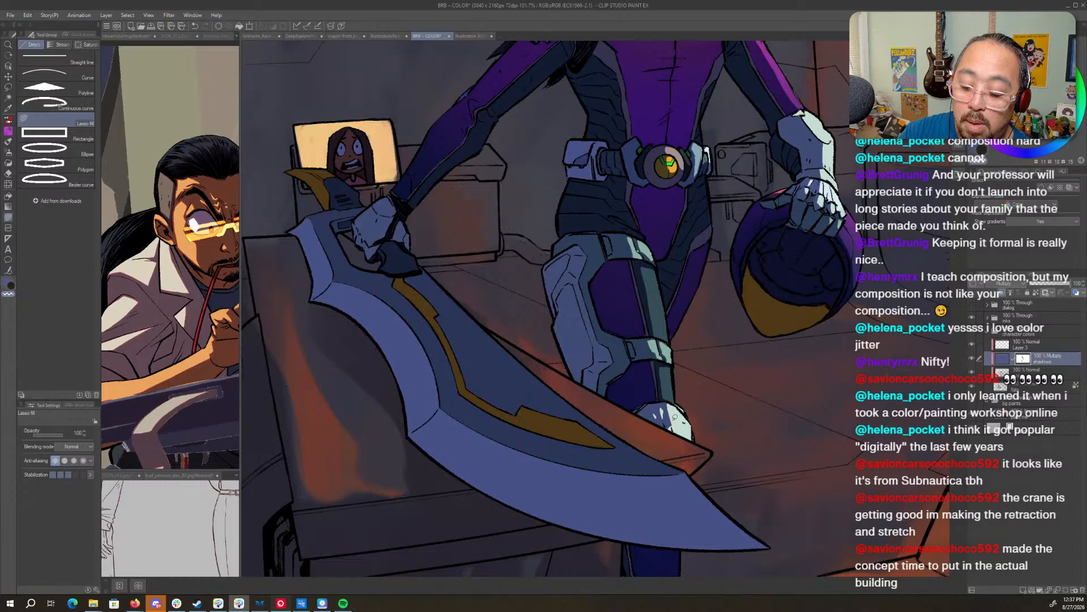
drag(672, 401, 680, 419)
- Carve a lit strip along the ALERT-side edge of the lower leg below the blade, undoing a stray fill
drag(746, 432, 750, 199)
drag(664, 300, 694, 250)
mouse_move(748, 179)
mouse_down()
mouse_move(755, 277)
mouse_move(756, 255)
mouse_up()
key(ctrl+z)
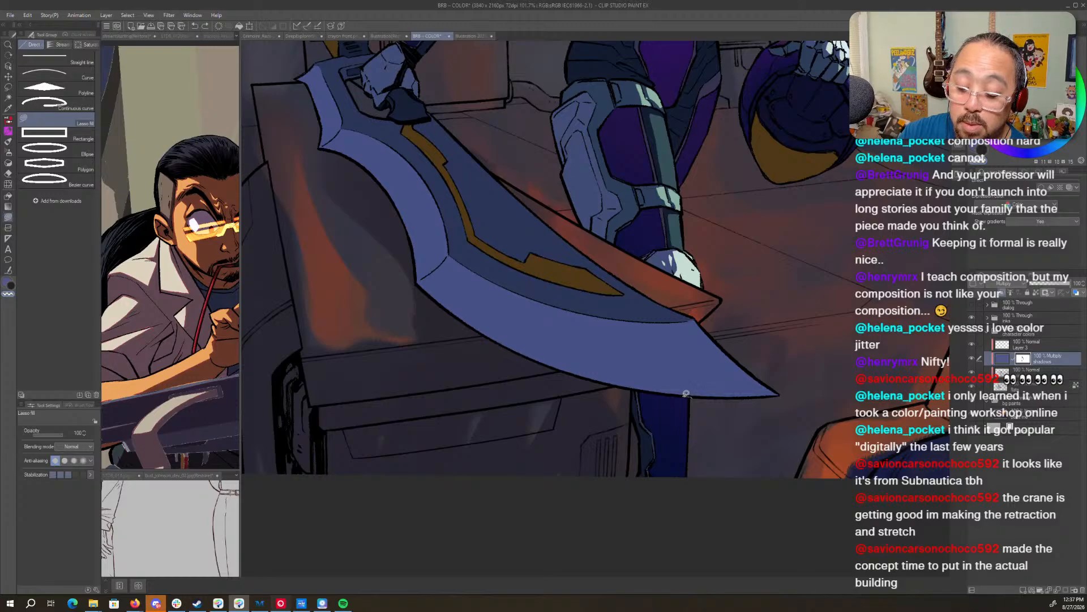
mouse_move(667, 393)
mouse_down()
mouse_move(718, 435)
mouse_move(730, 373)
mouse_move(671, 425)
mouse_move(729, 417)
mouse_up()
- Refine the lit shapes on the thigh armor's upper strap and its raised edges
mouse_move(756, 221)
mouse_down()
mouse_move(736, 473)
mouse_move(750, 453)
mouse_up()
drag(695, 384, 722, 384)
drag(579, 326, 597, 354)
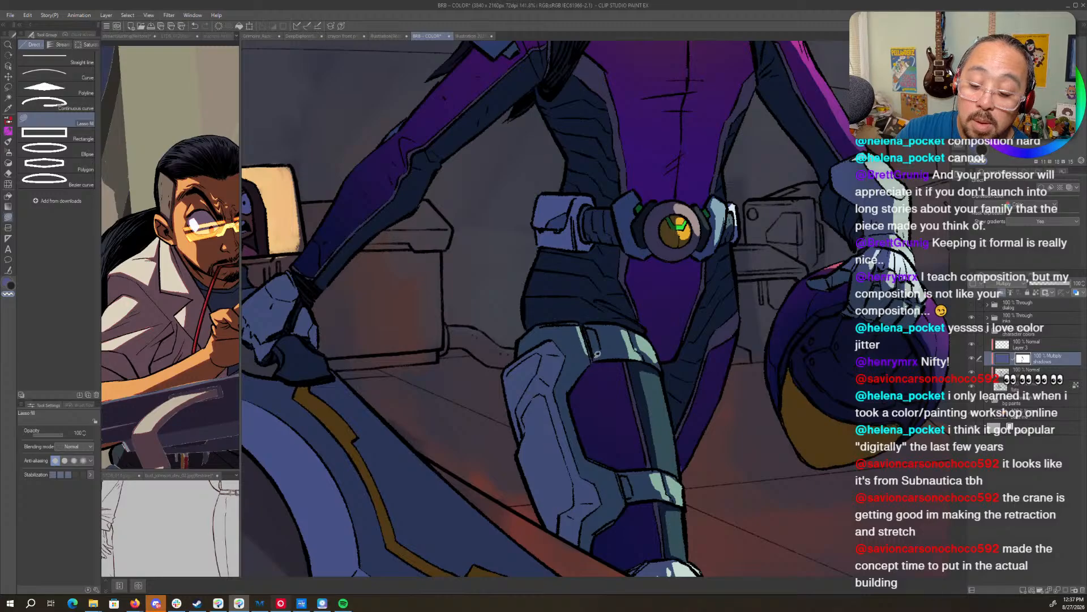
drag(624, 498, 618, 477)
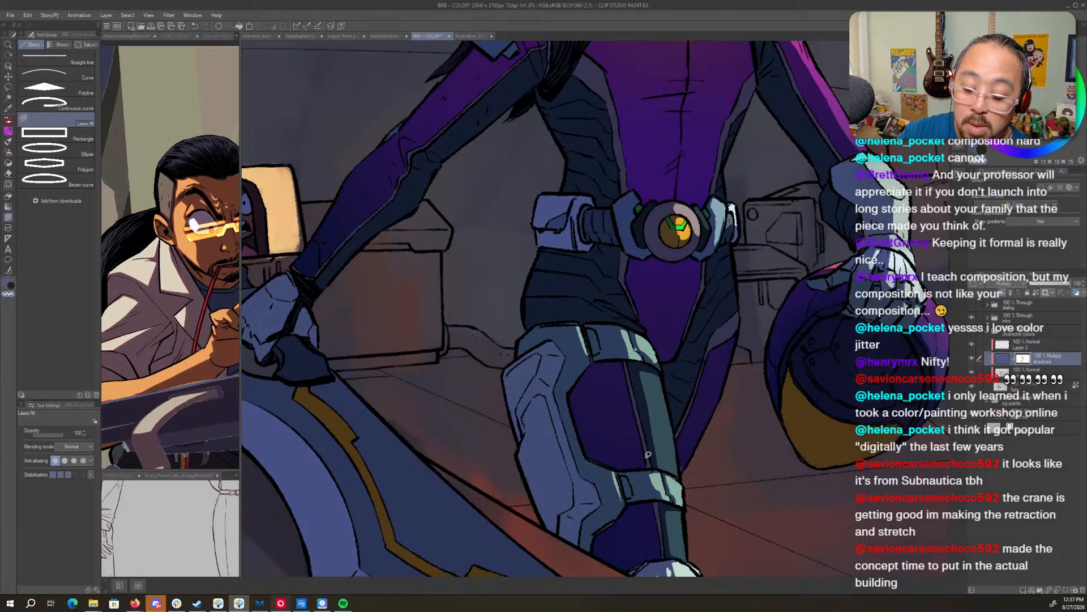
key(c)
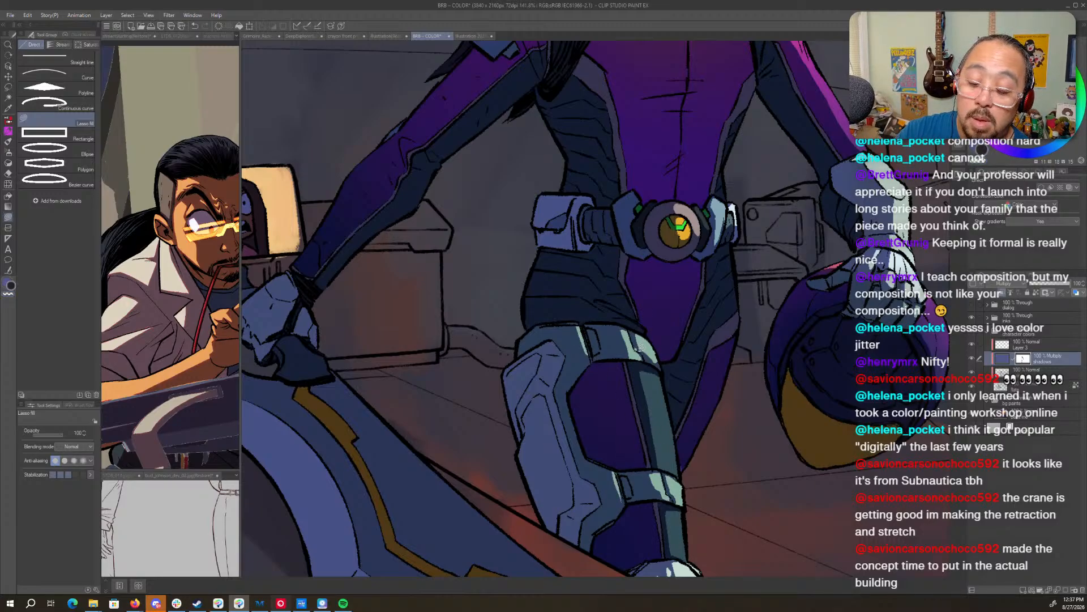
key(c)
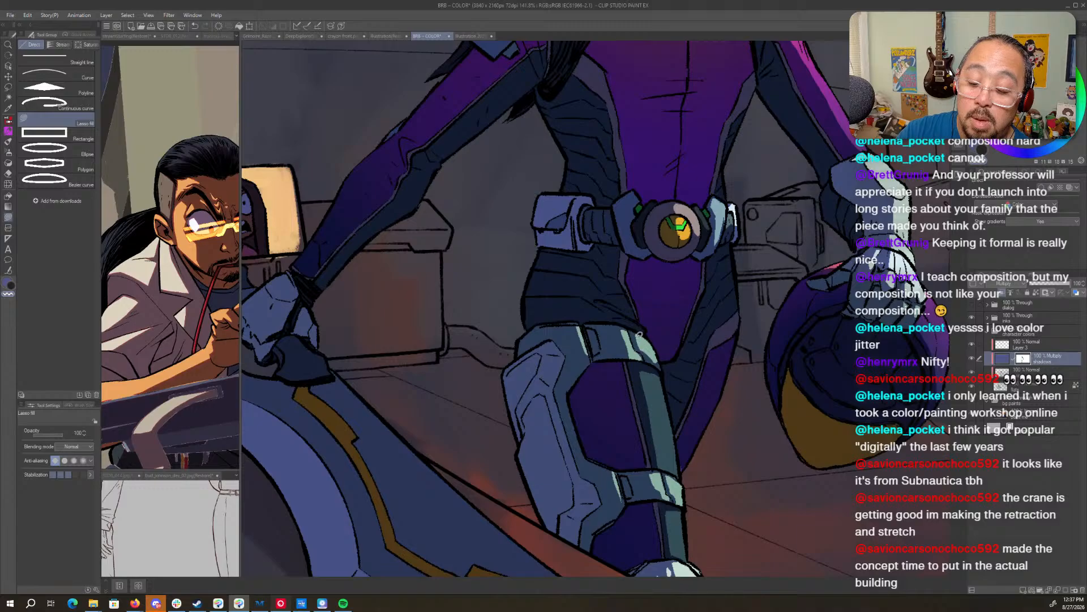
drag(658, 362, 639, 336)
- Carve light out of the shadow along the ALERT-side waist, hip and rear thigh of the suit
drag(752, 319, 728, 355)
mouse_move(716, 285)
mouse_down()
mouse_move(701, 305)
mouse_move(696, 388)
mouse_move(657, 494)
mouse_move(703, 498)
mouse_move(726, 434)
mouse_move(725, 290)
mouse_up()
drag(732, 225, 735, 374)
mouse_move(726, 295)
mouse_down()
mouse_move(702, 312)
mouse_move(677, 381)
mouse_move(701, 378)
mouse_move(737, 344)
mouse_move(735, 329)
mouse_up()
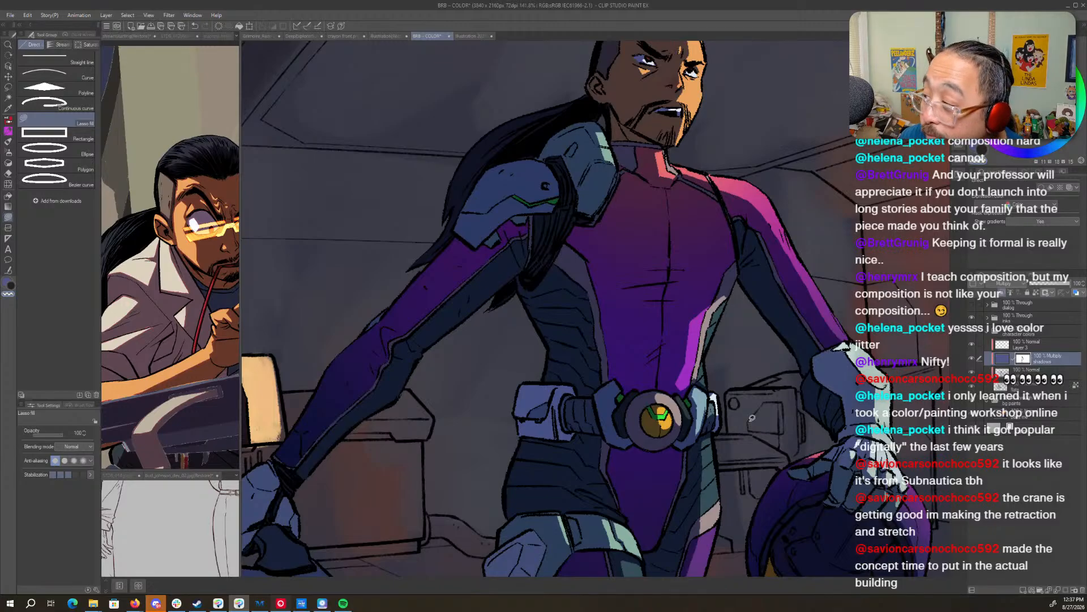
- Carve light along the underside of the sword-side forearm and the adjacent edge of its glove
drag(666, 197, 749, 357)
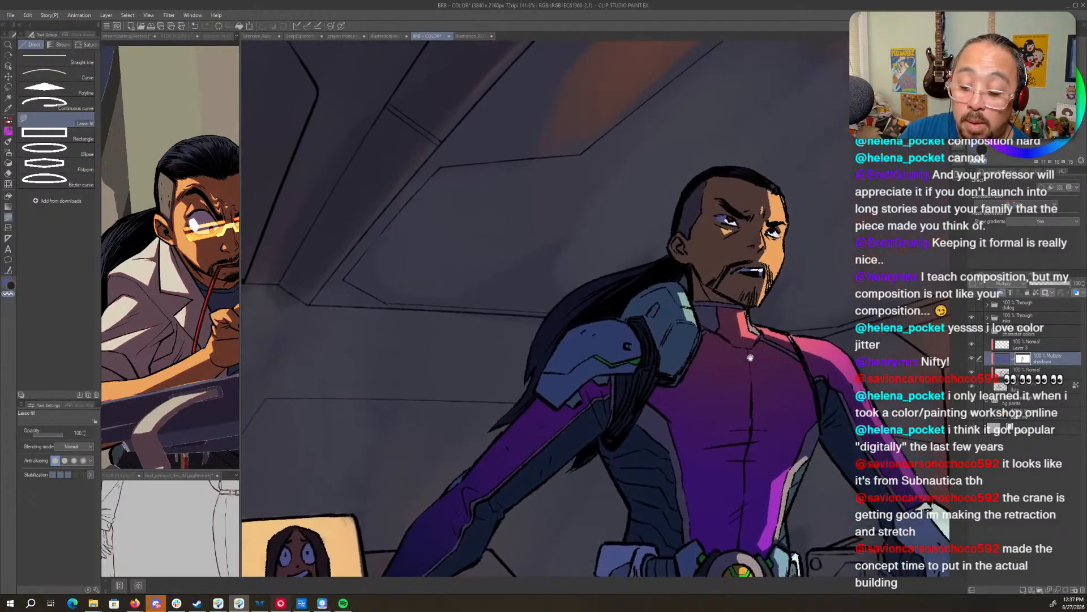
mouse_move(686, 286)
mouse_down()
mouse_move(674, 282)
mouse_move(682, 310)
mouse_move(693, 298)
mouse_up()
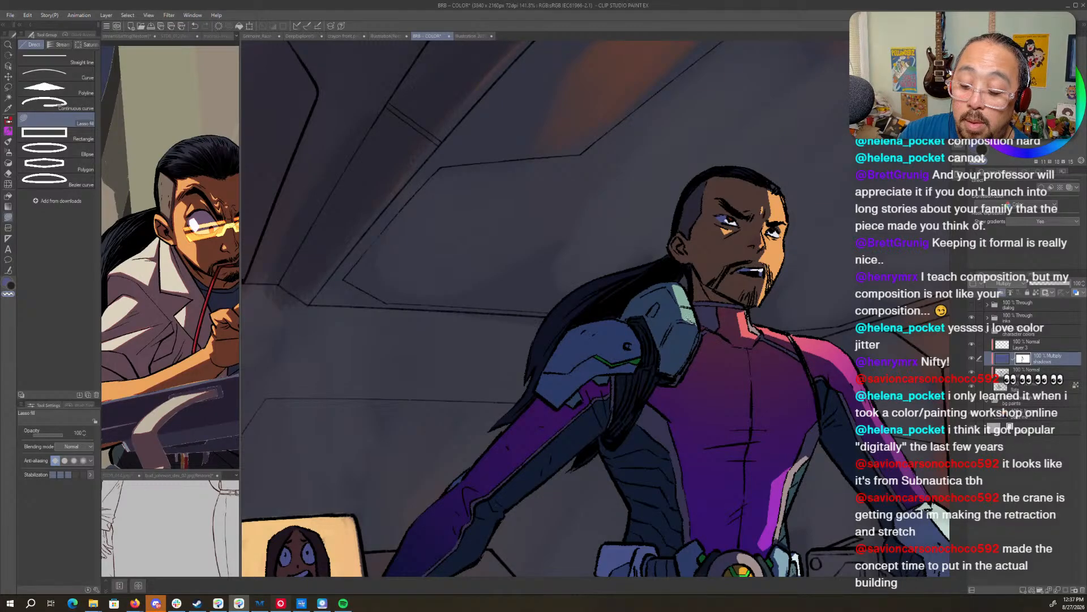
mouse_move(700, 325)
mouse_down()
mouse_move(772, 175)
mouse_move(698, 276)
mouse_move(589, 367)
mouse_move(568, 404)
mouse_move(575, 429)
mouse_move(697, 345)
mouse_move(700, 278)
mouse_up()
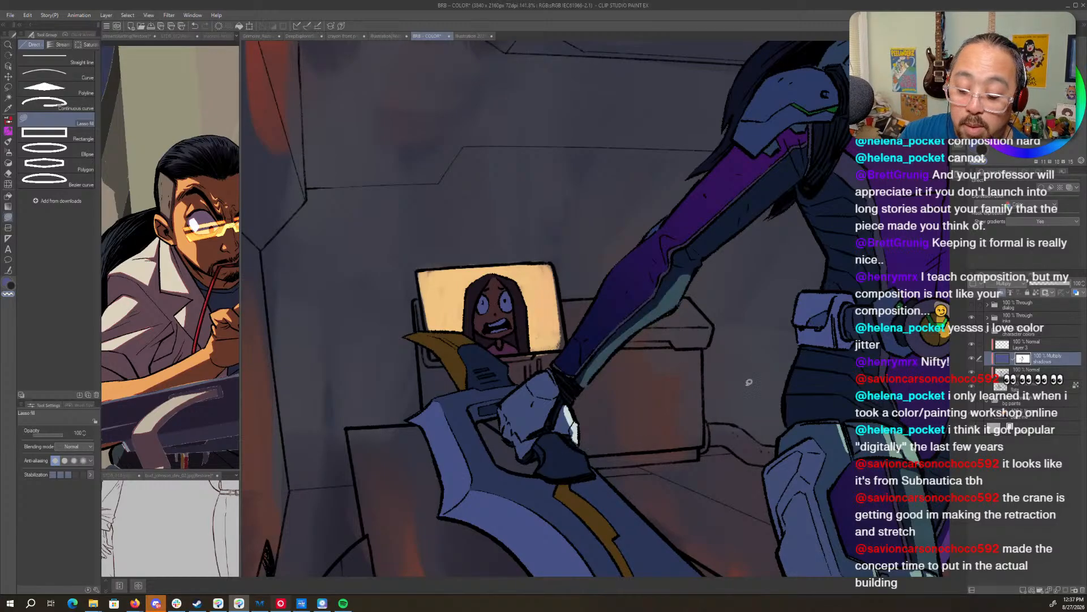
- Carve light out of the shadow on the sword's hilt, the blade's inner plane and the cutting edge near the tip
drag(468, 213, 600, 155)
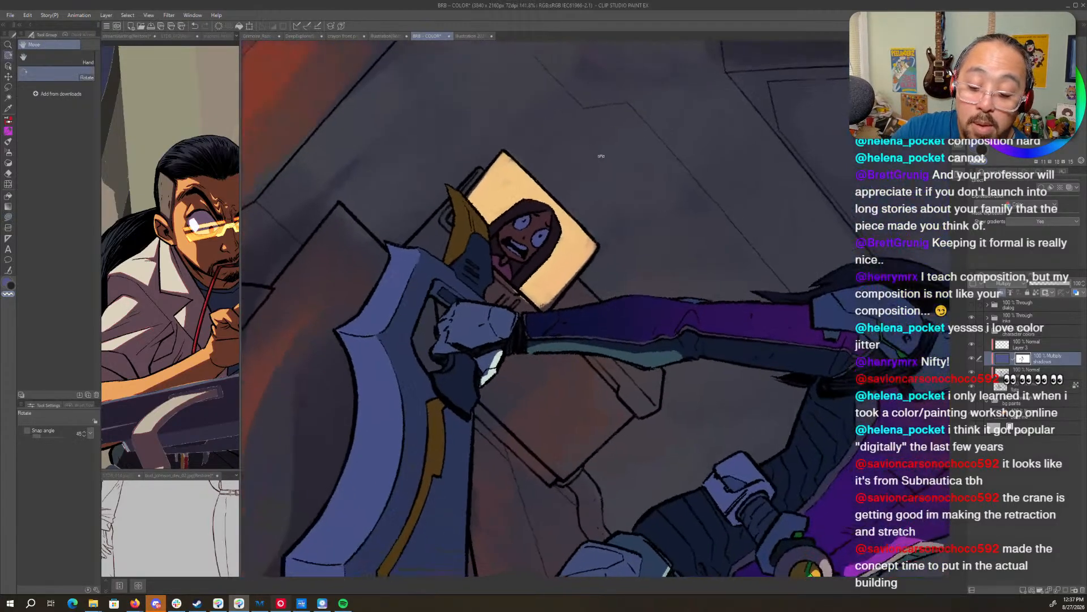
mouse_move(577, 214)
mouse_down()
mouse_move(702, 313)
mouse_move(626, 323)
mouse_move(626, 372)
mouse_move(715, 268)
mouse_up()
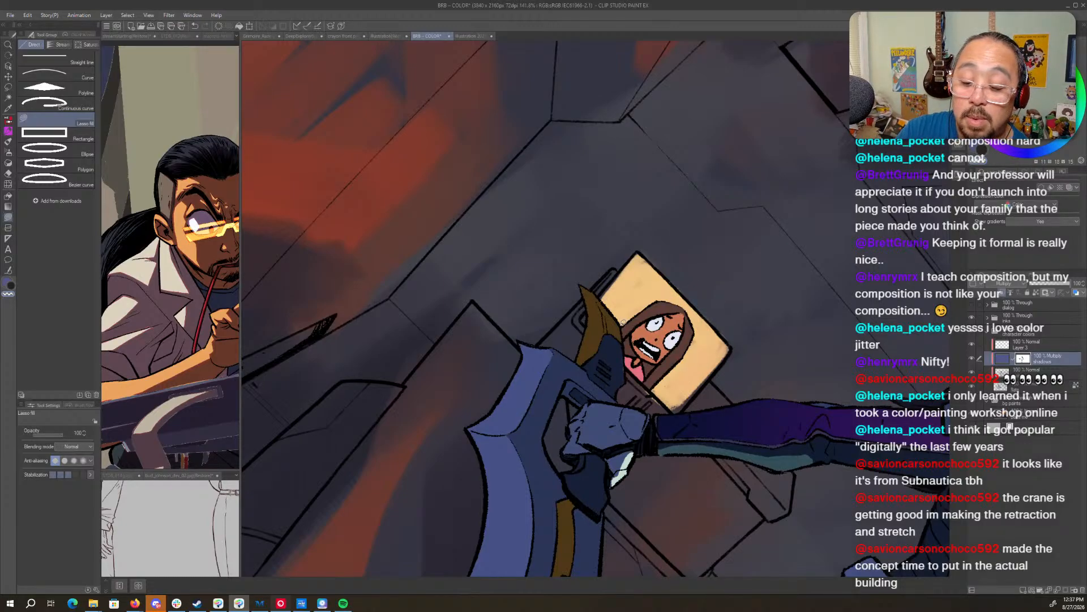
mouse_move(604, 302)
mouse_down()
mouse_move(605, 384)
mouse_move(620, 397)
mouse_move(644, 263)
mouse_up()
drag(650, 364, 708, 288)
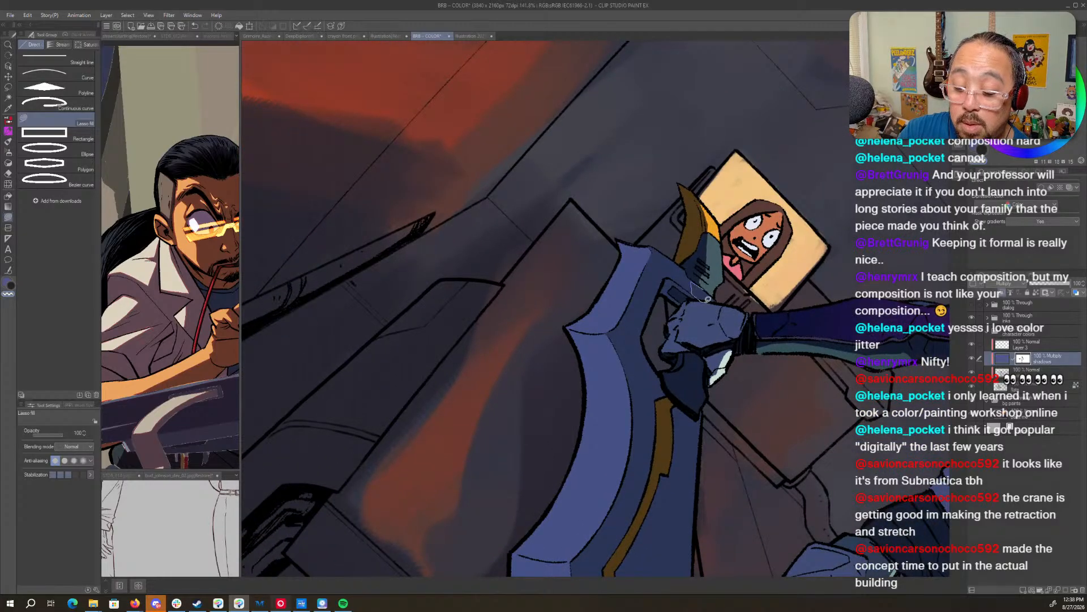
mouse_move(708, 388)
mouse_down()
mouse_move(753, 261)
mouse_move(752, 242)
mouse_move(731, 241)
mouse_move(717, 258)
mouse_move(742, 278)
mouse_move(740, 143)
mouse_move(662, 328)
mouse_move(727, 441)
mouse_move(746, 510)
mouse_move(774, 174)
mouse_move(756, 145)
mouse_up()
mouse_move(774, 508)
mouse_down()
mouse_move(749, 485)
mouse_move(701, 297)
mouse_move(714, 321)
mouse_up()
mouse_move(665, 251)
mouse_down()
mouse_move(677, 354)
mouse_move(668, 370)
mouse_move(652, 360)
mouse_move(684, 405)
mouse_move(672, 521)
mouse_move(717, 581)
mouse_move(720, 355)
mouse_move(692, 214)
mouse_up()
drag(726, 398, 714, 338)
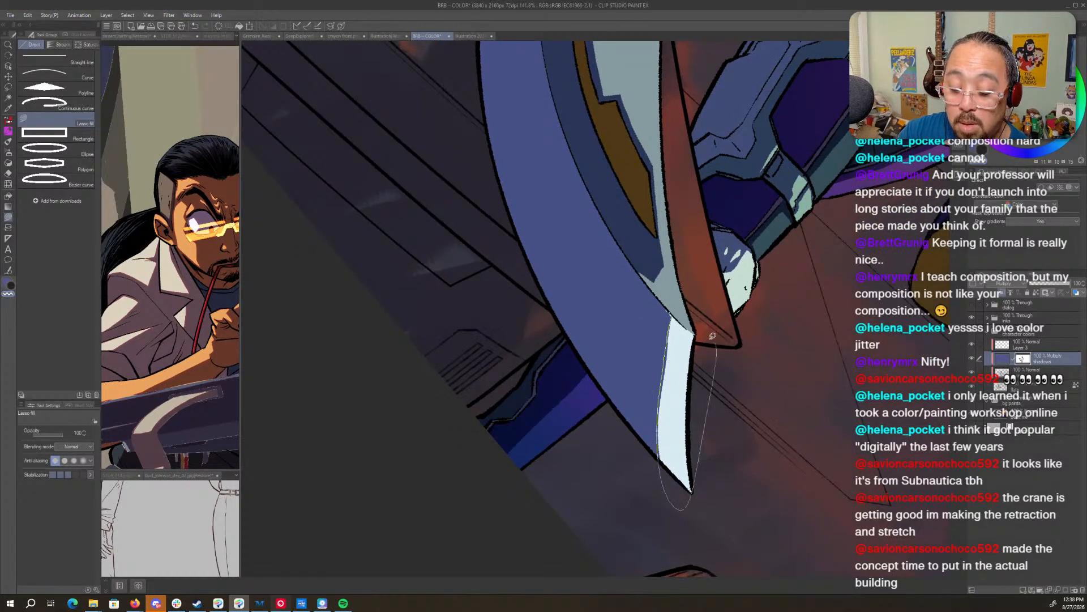
mouse_move(668, 345)
mouse_down()
mouse_move(647, 361)
mouse_move(653, 298)
mouse_move(657, 395)
mouse_up()
- Straighten the canvas and carve a small lit spot on the sword-side shoulder armor
key(r)
mouse_move(698, 487)
mouse_down()
mouse_move(813, 274)
mouse_move(815, 247)
mouse_move(617, 547)
mouse_move(593, 563)
mouse_up()
key(r)
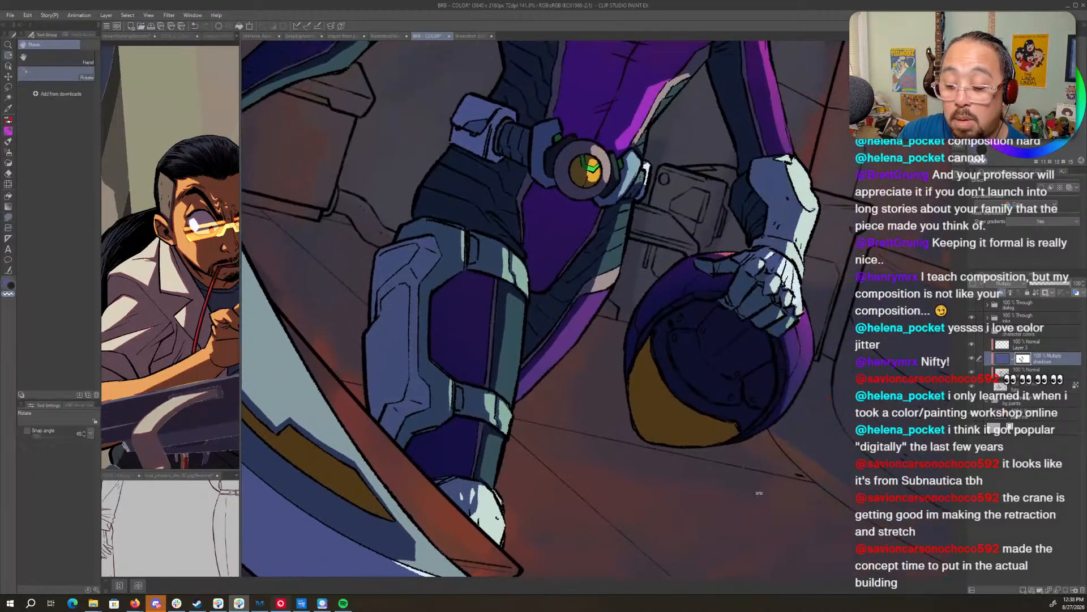
drag(742, 390, 760, 320)
mouse_move(609, 124)
mouse_down()
mouse_move(714, 435)
mouse_move(715, 471)
mouse_up()
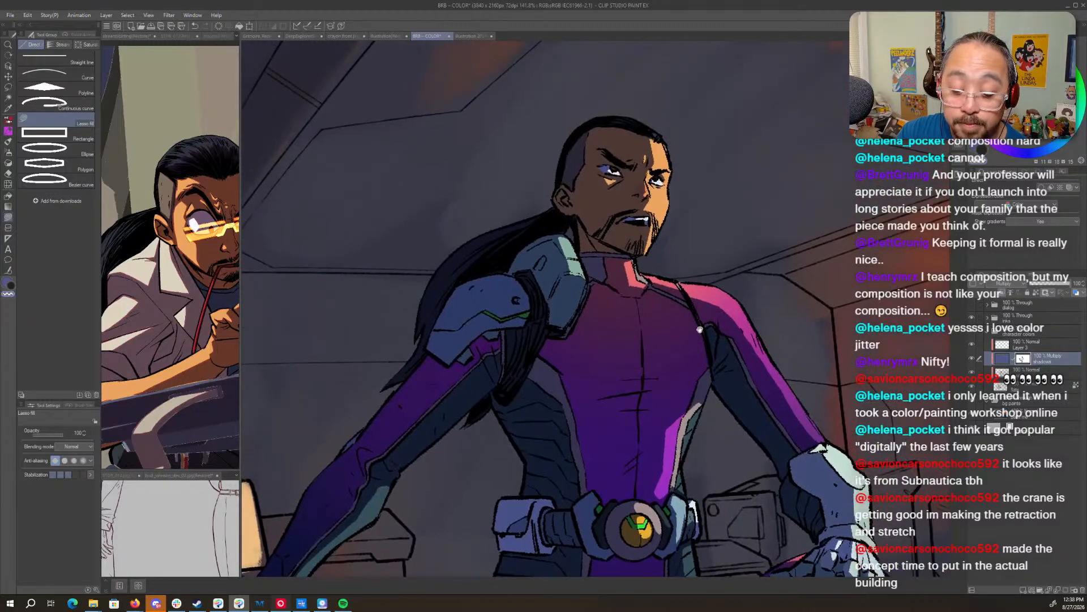
drag(598, 295, 726, 303)
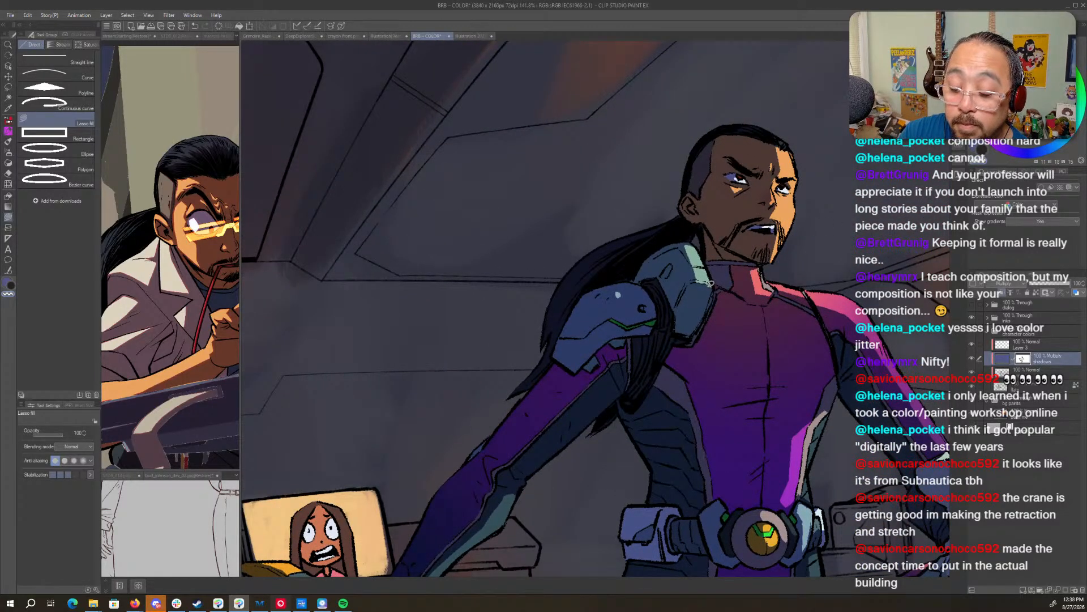
- Refine the lit shapes on the collar trim and the ALERT-side shoulder, adding fold shadows near the armpit and undoing a stray fill
drag(825, 231, 684, 219)
mouse_move(716, 267)
mouse_down()
mouse_move(690, 172)
mouse_move(760, 180)
mouse_move(780, 409)
mouse_up()
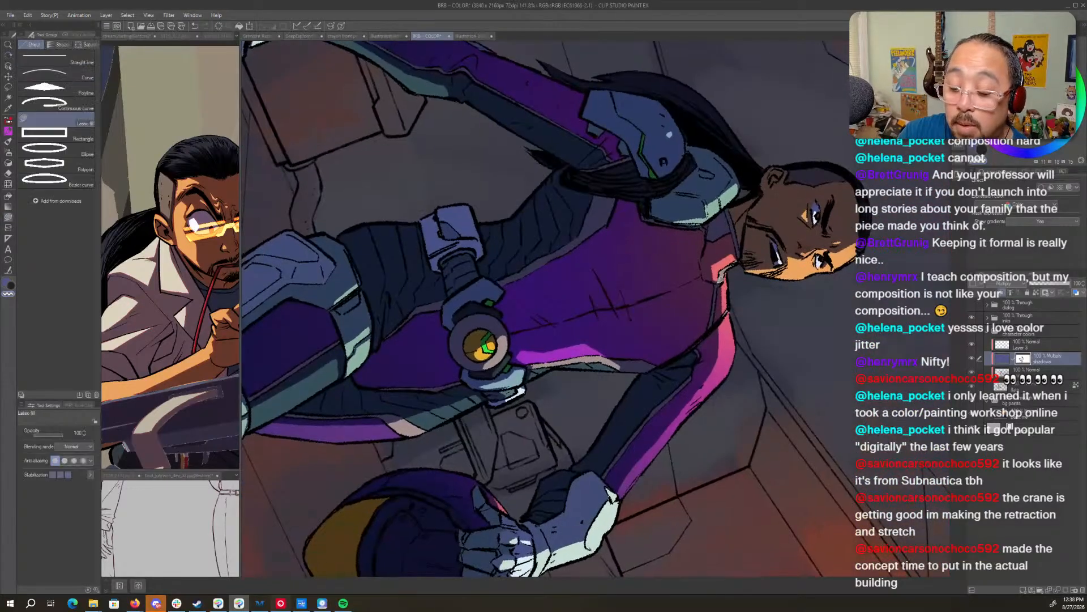
mouse_move(717, 276)
mouse_down()
mouse_move(716, 322)
mouse_move(733, 287)
mouse_up()
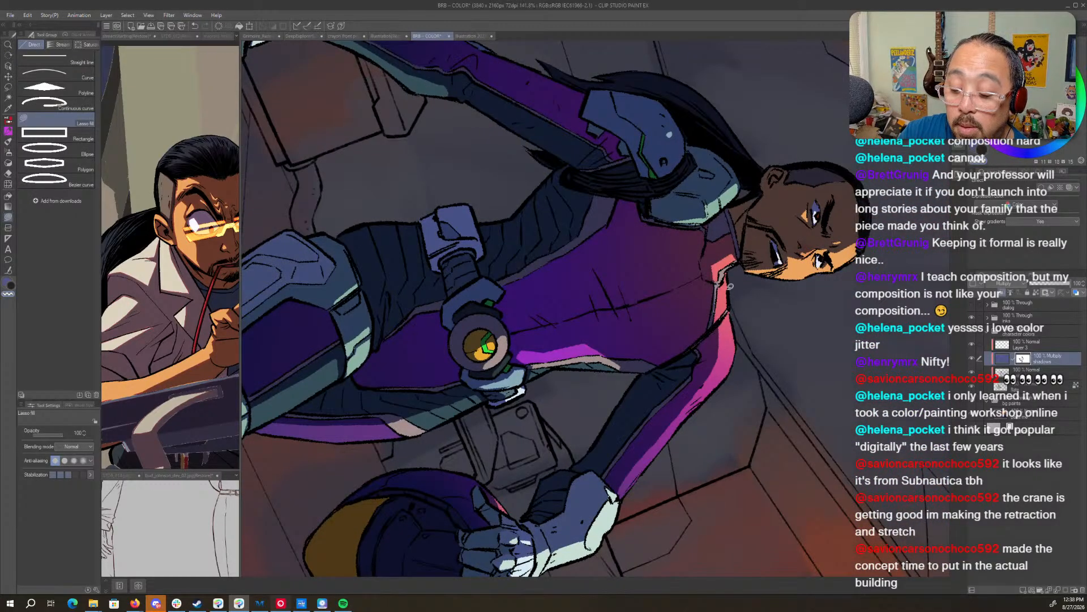
mouse_move(722, 324)
mouse_down()
mouse_move(706, 394)
mouse_move(741, 323)
mouse_up()
key(shift+space)
mouse_move(751, 375)
mouse_down()
mouse_move(777, 269)
mouse_move(747, 234)
mouse_move(706, 289)
mouse_move(725, 269)
mouse_move(726, 371)
mouse_move(744, 416)
mouse_move(777, 282)
mouse_up()
key(shift+space)
mouse_move(767, 231)
mouse_down()
mouse_move(736, 177)
mouse_move(759, 223)
mouse_up()
mouse_move(695, 240)
mouse_down()
mouse_move(701, 265)
mouse_move(709, 245)
mouse_move(701, 273)
mouse_move(717, 240)
mouse_move(700, 221)
mouse_up()
key(ctrl+z)
key(shift+space)
- Touch up the flat color of the trim at the ALERT-side armpit with the Real G-Pen, sampling colors from the suit
click(1048, 390)
key(c)
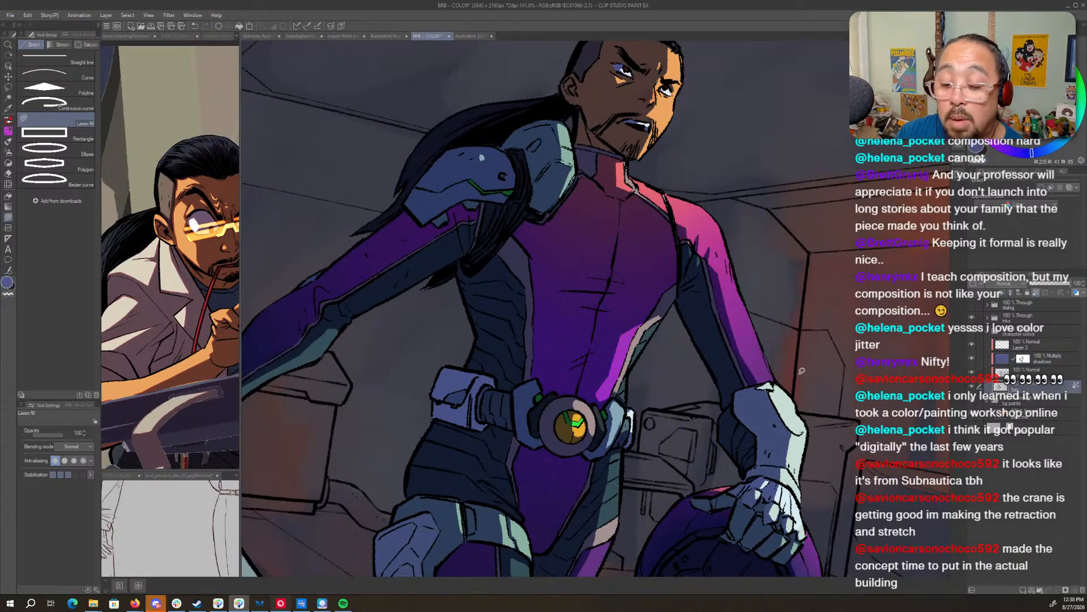
key(ctrl+space)
click(675, 198)
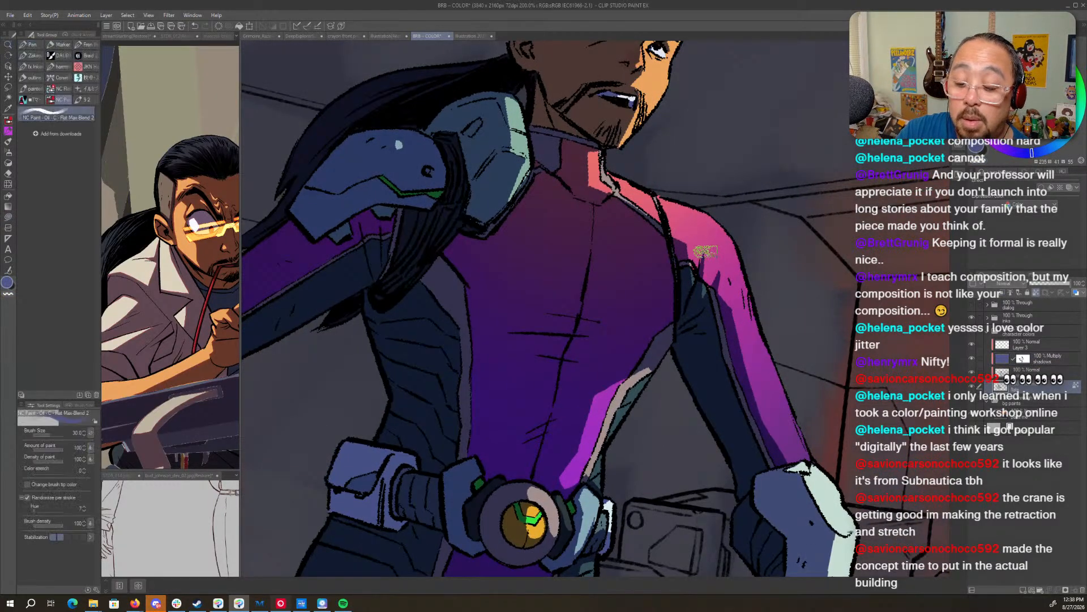
click(32, 45)
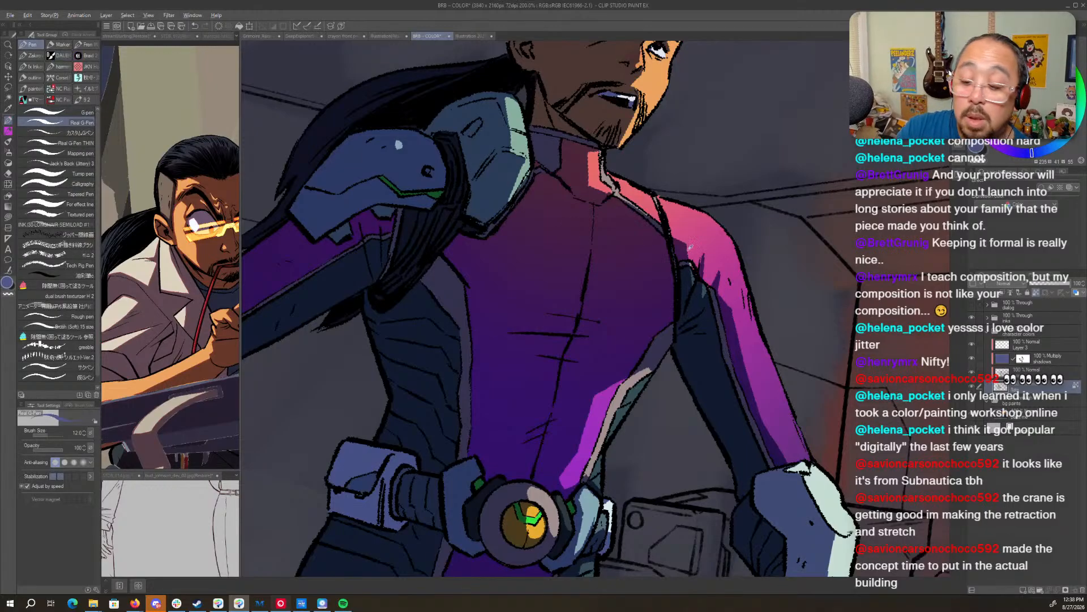
alt+click(690, 264)
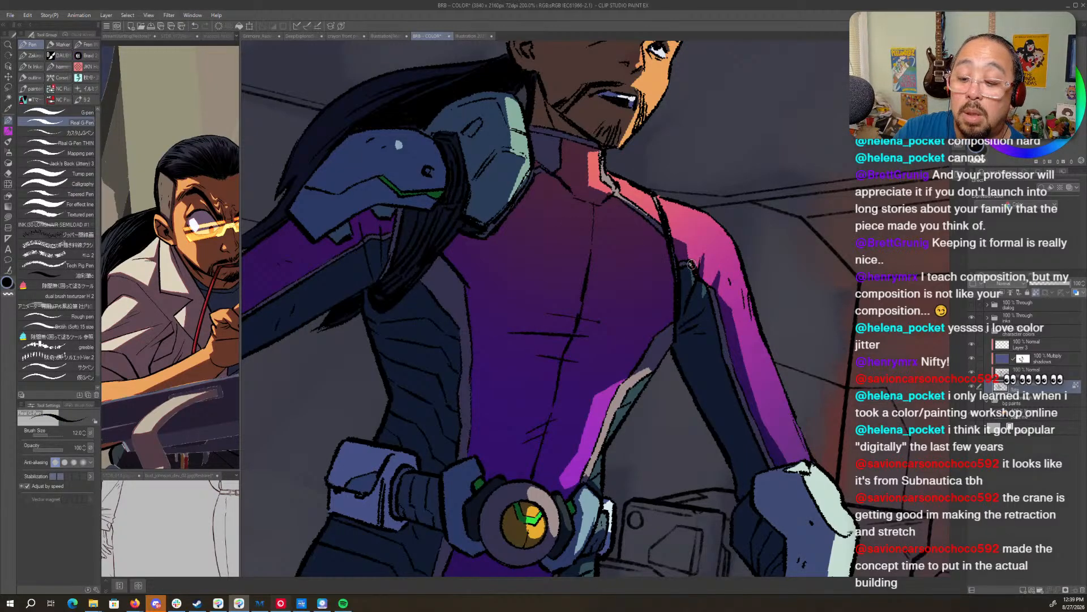
alt+click(606, 172)
drag(695, 270, 716, 292)
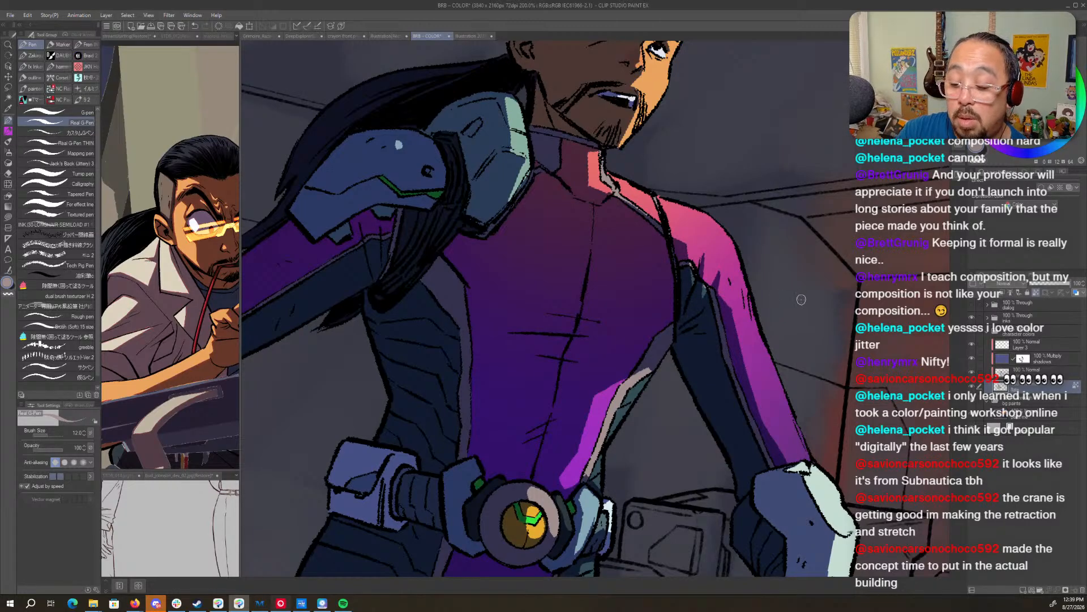
alt+click(705, 288)
- Carve a lit area from the shadow layer's mask across the upper chest below the collar trim with Lasso fill
key(ctrl+space)
drag(888, 248, 804, 252)
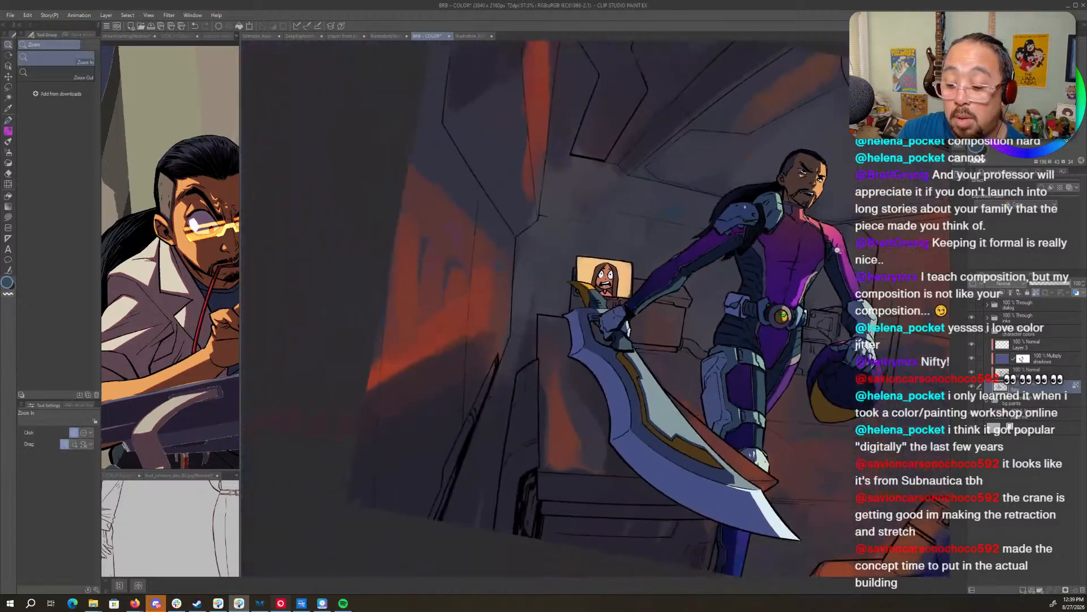
key(shift+space)
drag(848, 446, 871, 380)
key(space)
drag(824, 552, 702, 551)
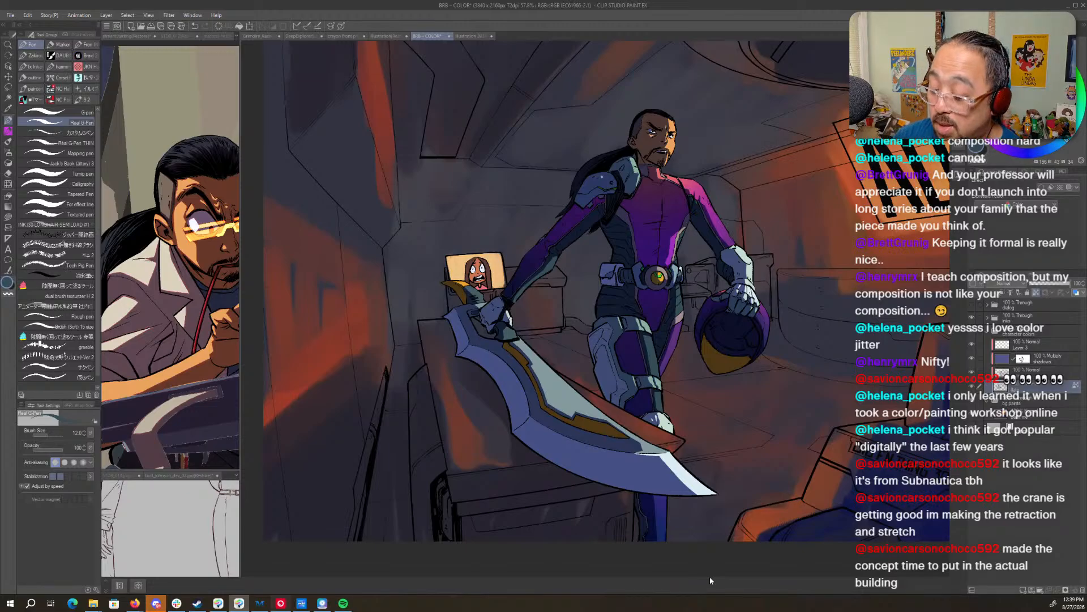
click(1026, 358)
key(ctrl+space)
drag(685, 133, 734, 151)
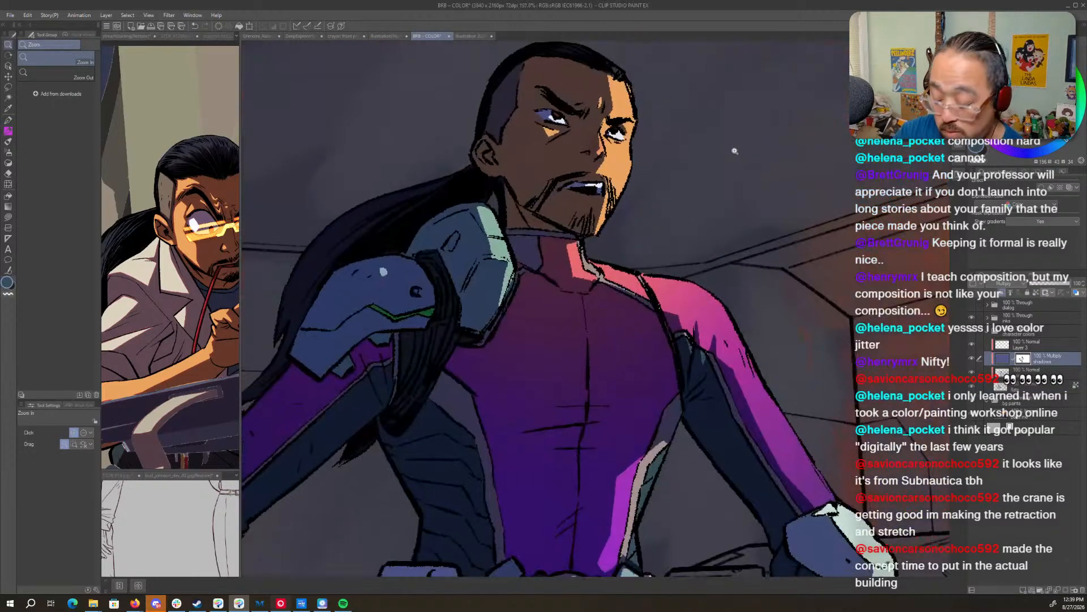
key(u)
key(space)
drag(719, 258, 758, 172)
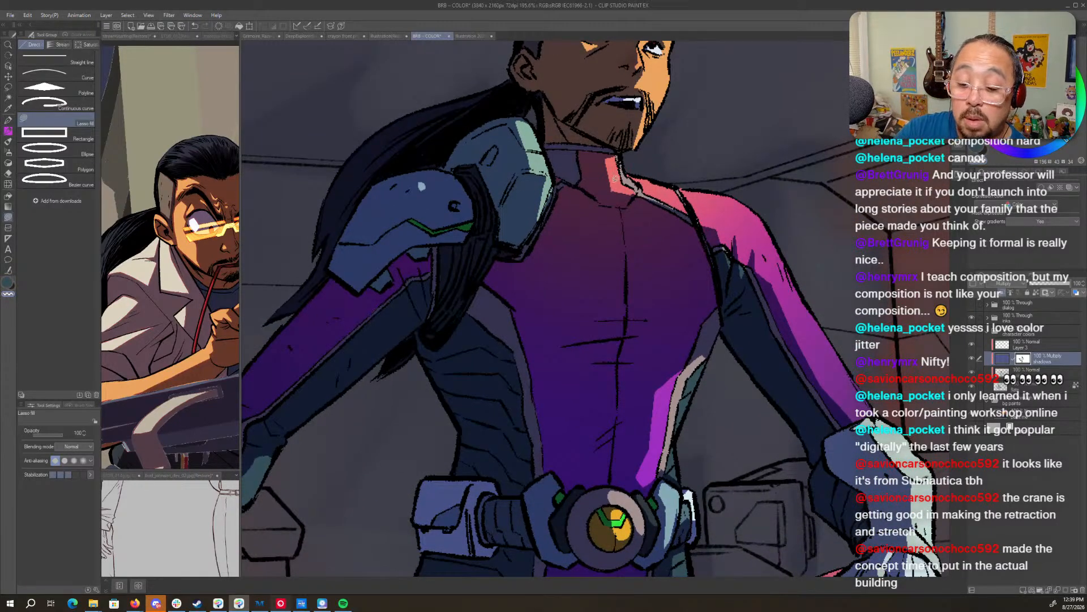
mouse_move(613, 185)
mouse_down()
mouse_move(629, 198)
mouse_move(640, 191)
mouse_move(640, 206)
mouse_move(668, 228)
mouse_move(701, 225)
mouse_move(688, 164)
mouse_up()
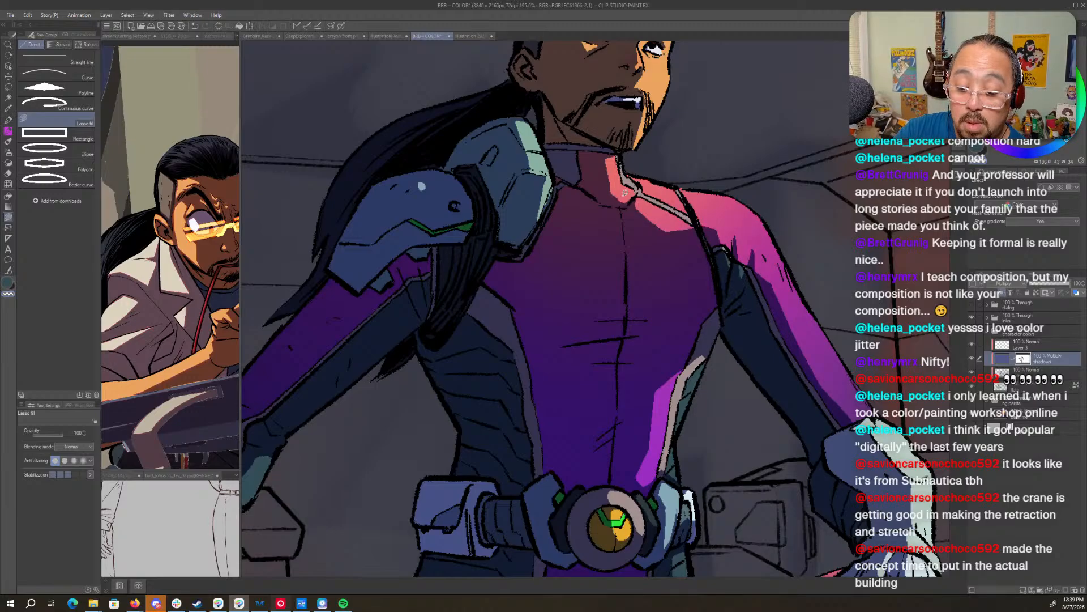
mouse_move(613, 179)
mouse_down()
mouse_move(661, 226)
mouse_move(705, 133)
mouse_move(653, 169)
mouse_up()
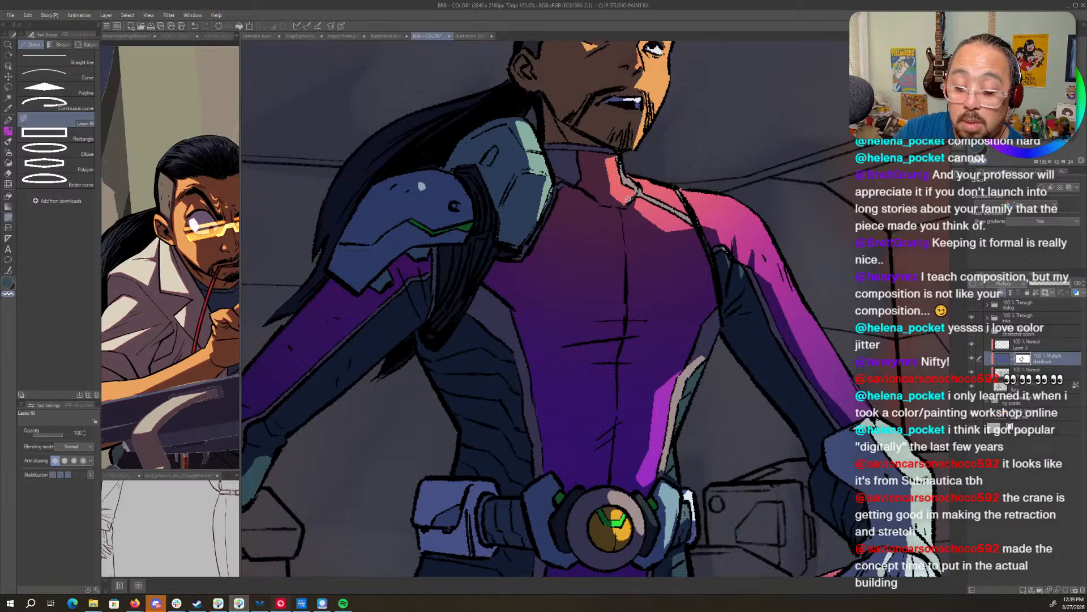
drag(786, 91, 788, 309)
scroll(788, 308, down, 6)
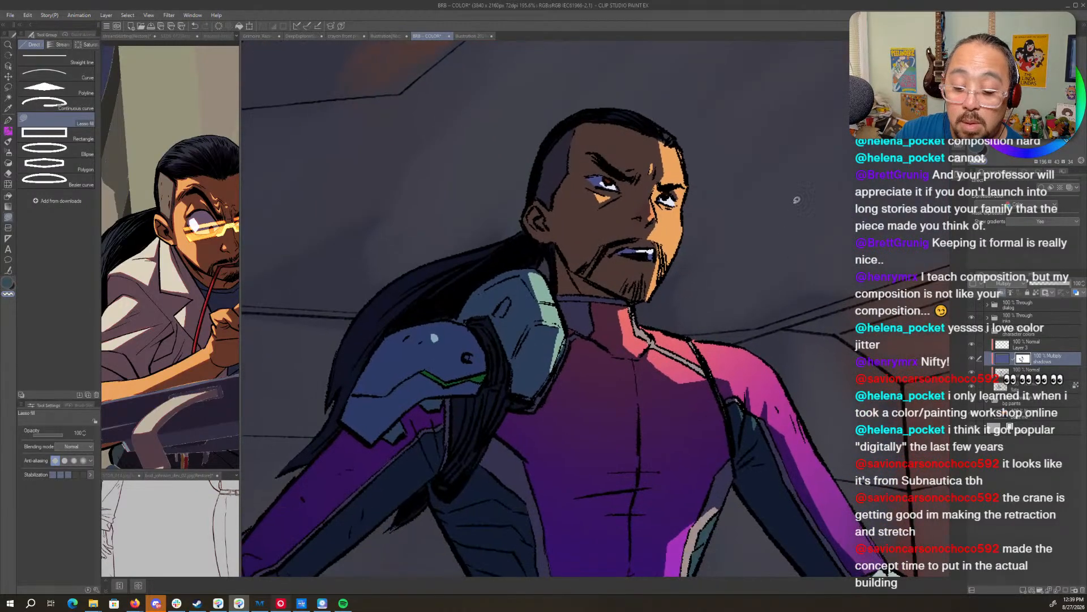
drag(804, 561, 683, 544)
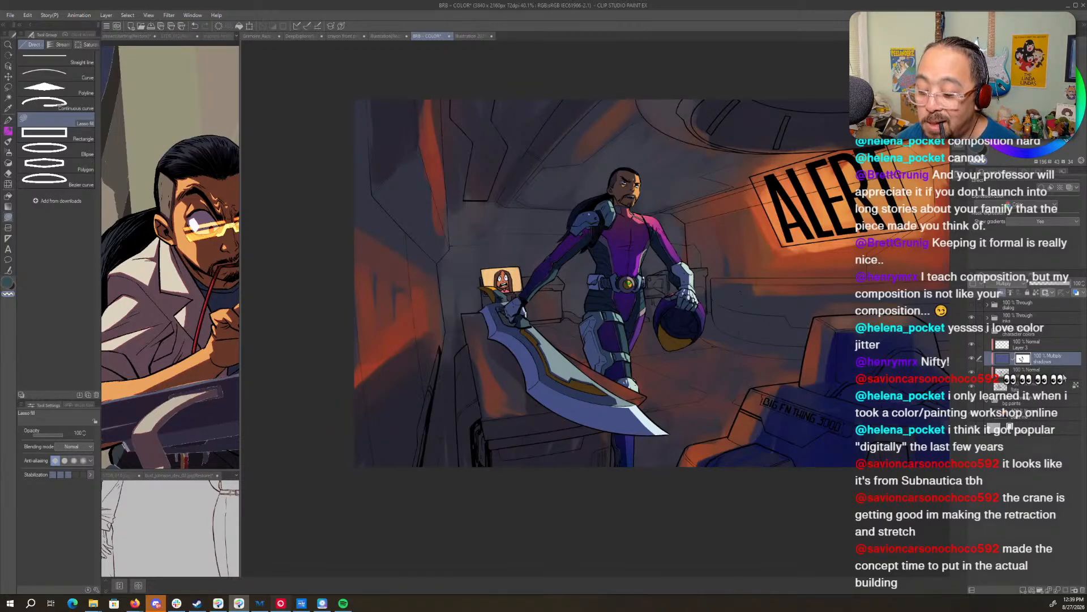
- Add a new layer directly above the shadows layer and set its blending mode to Add (Glow)
click(1067, 346)
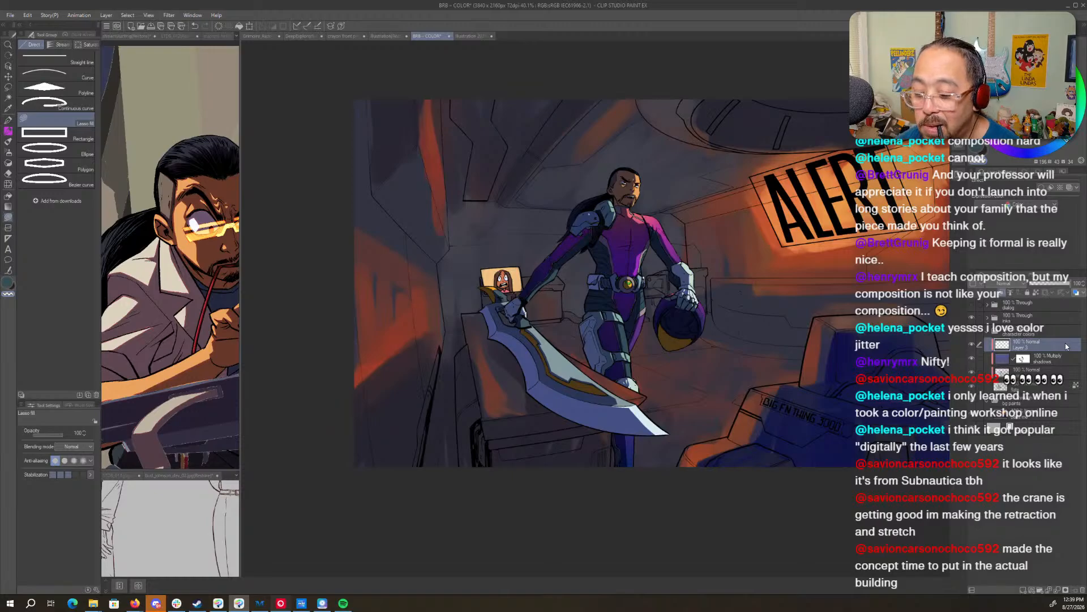
click(1064, 360)
click(1024, 590)
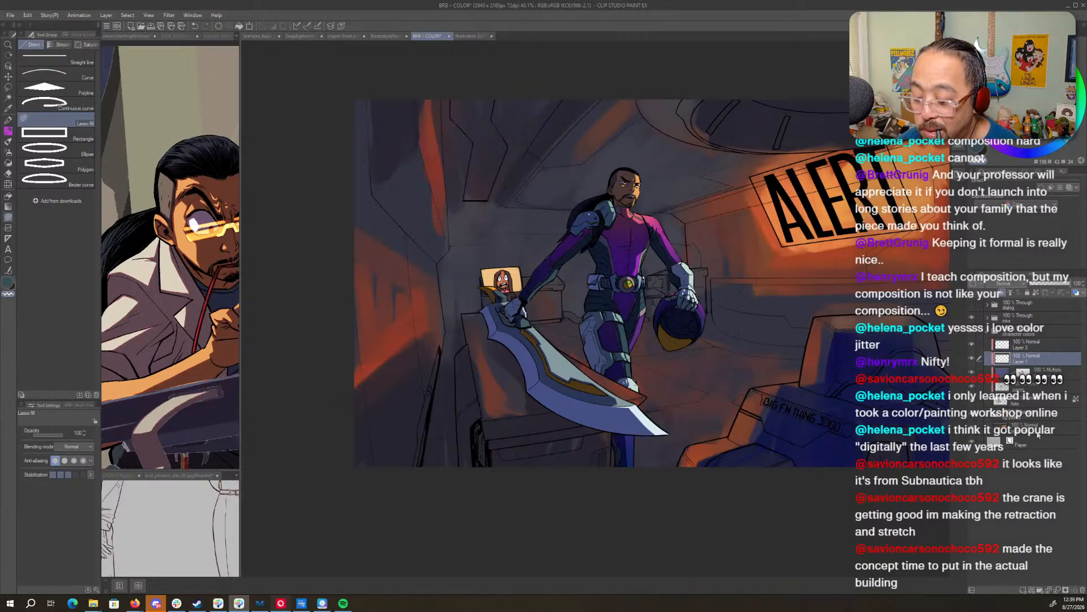
click(1016, 286)
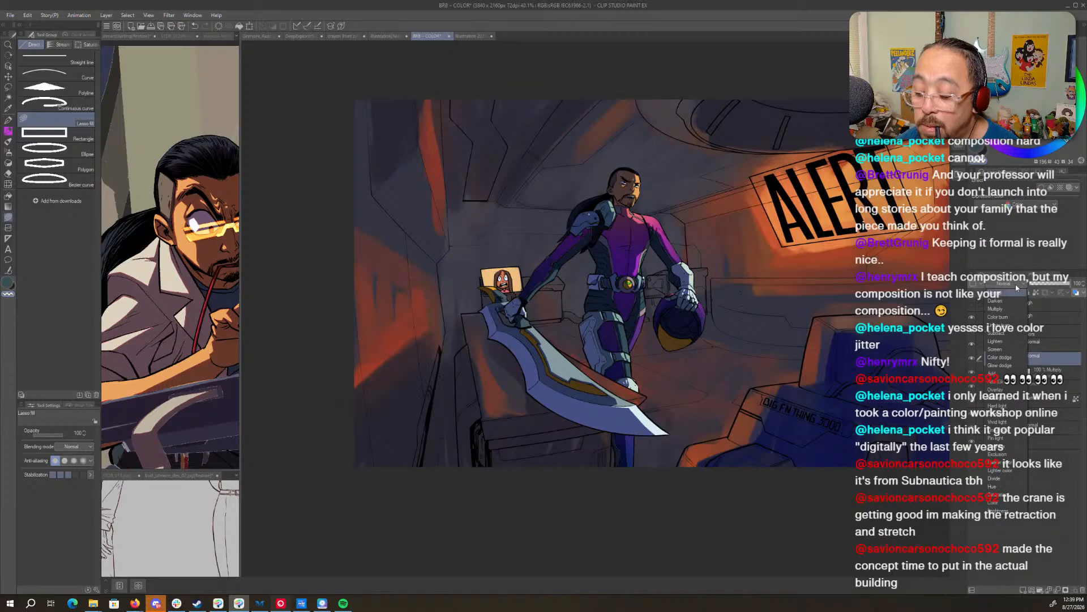
click(1028, 382)
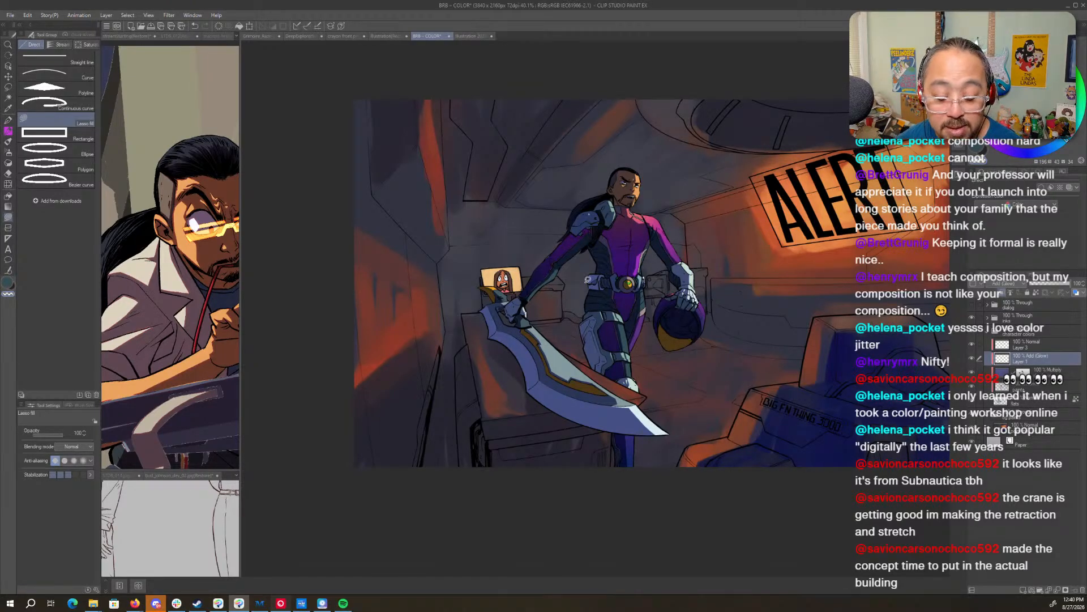
- Fill the Add (Glow) layer with brown and give it an inverted layer mask that hides the fill
scroll(500, 287, up, 8)
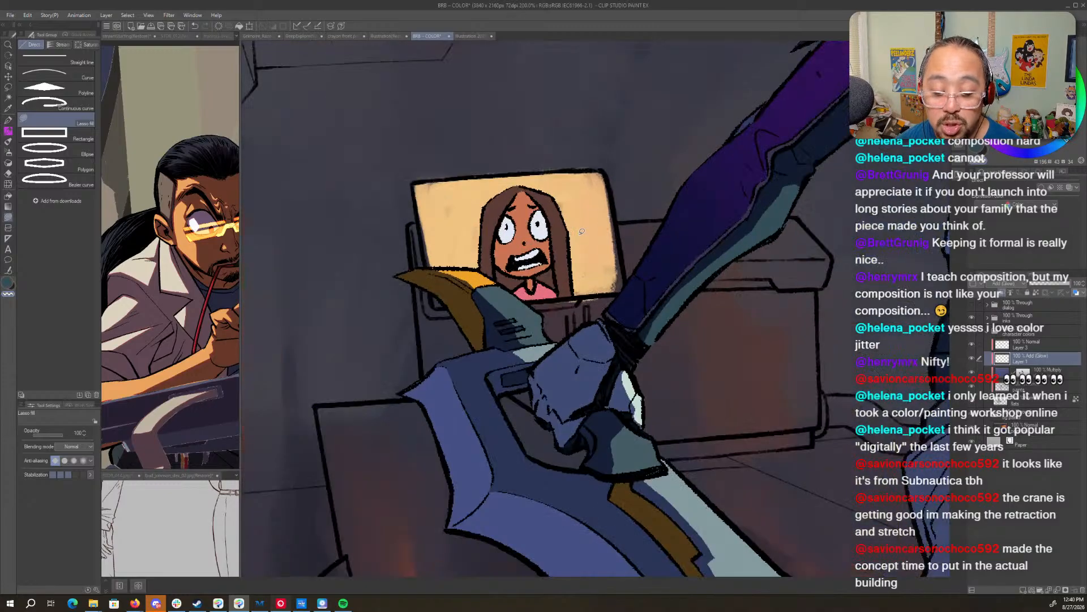
scroll(607, 253, down, 3)
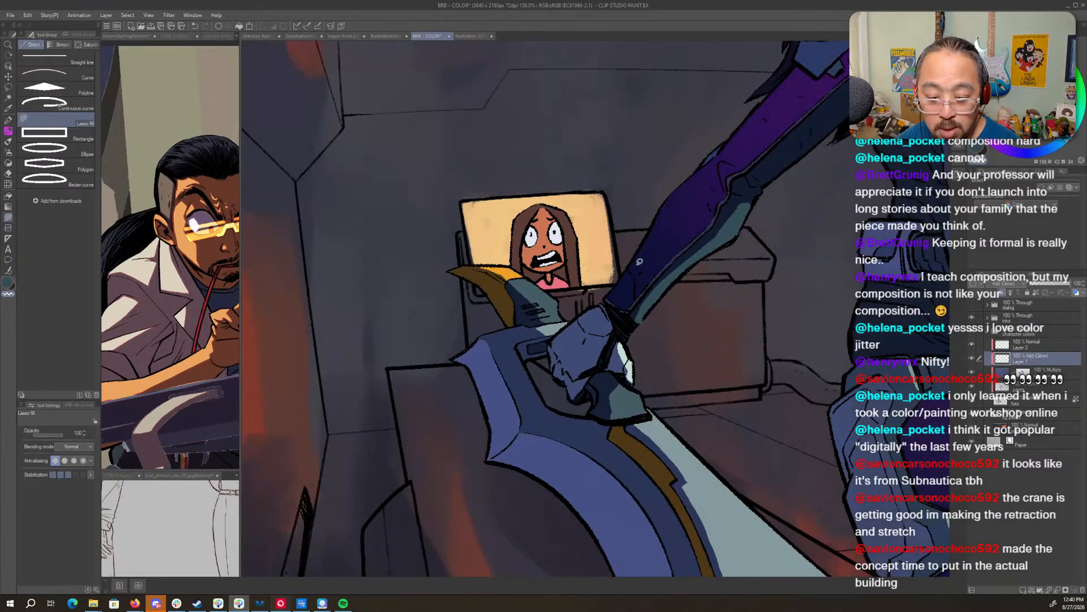
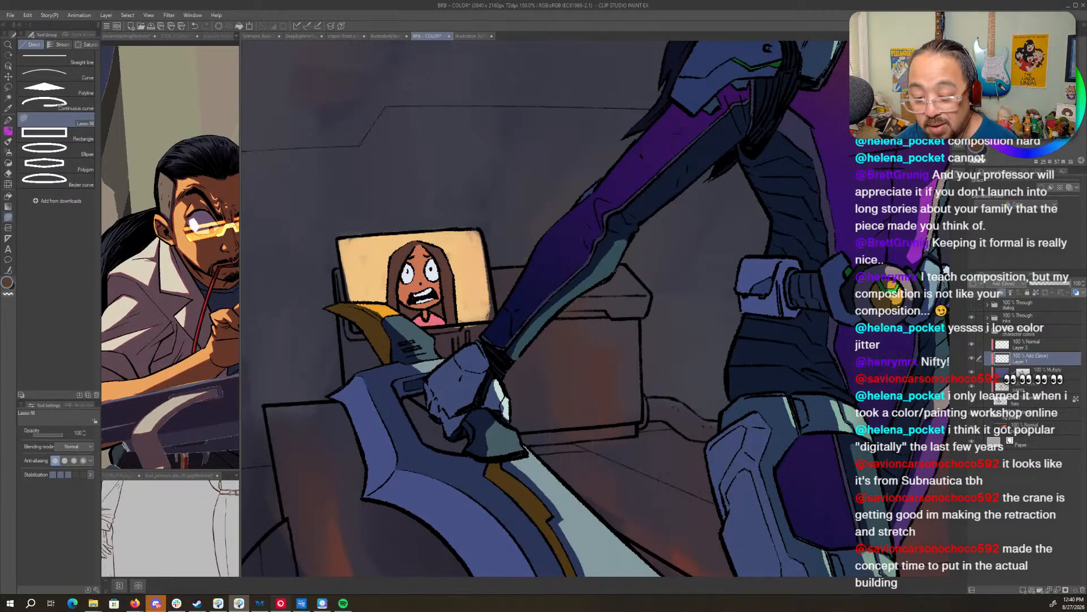
key(alt+Delete)
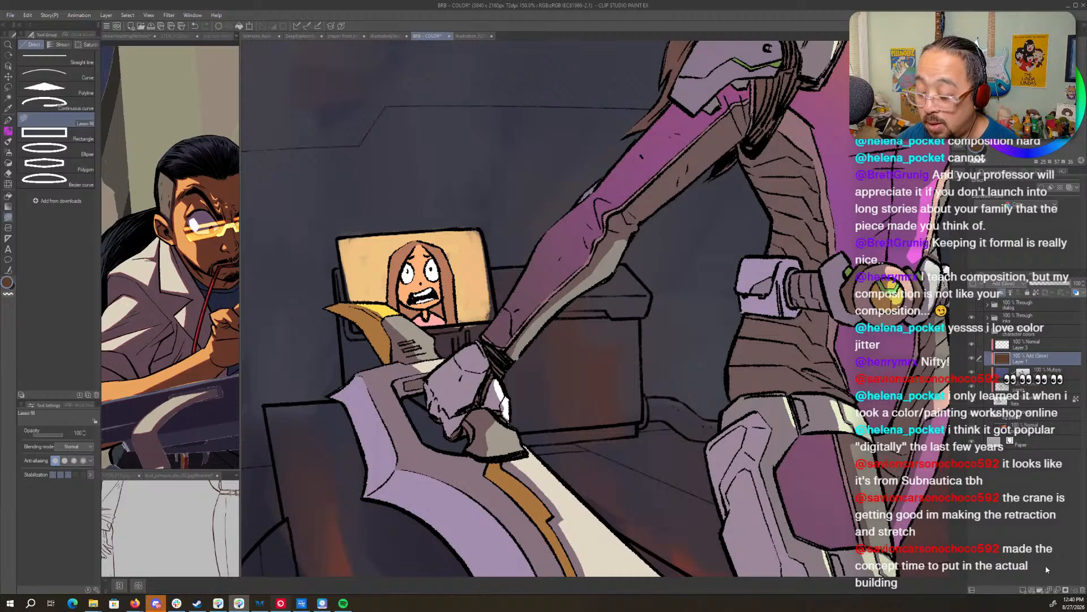
click(1066, 590)
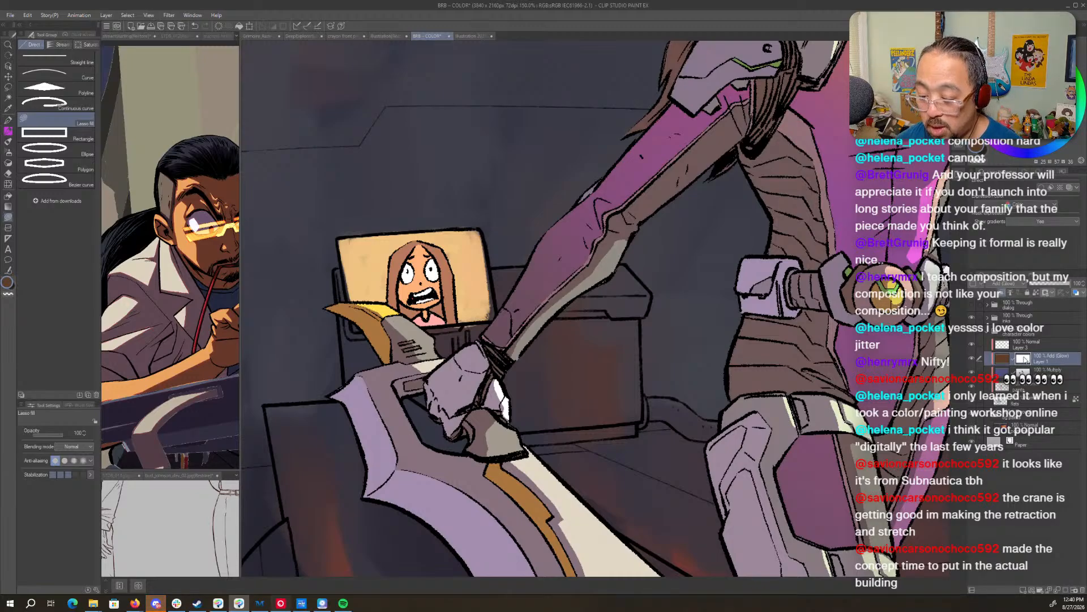
key(ctrl+i)
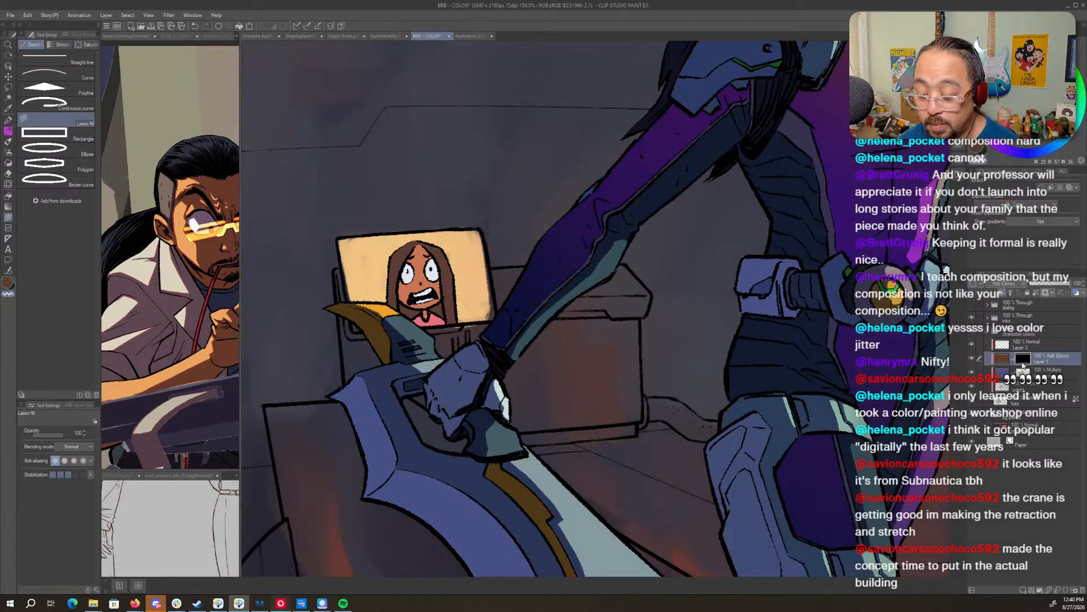
- Lasso-fill the glow mask to reveal a thin rim light along the outer edge of the sword arm's purple sleeve
key(m)
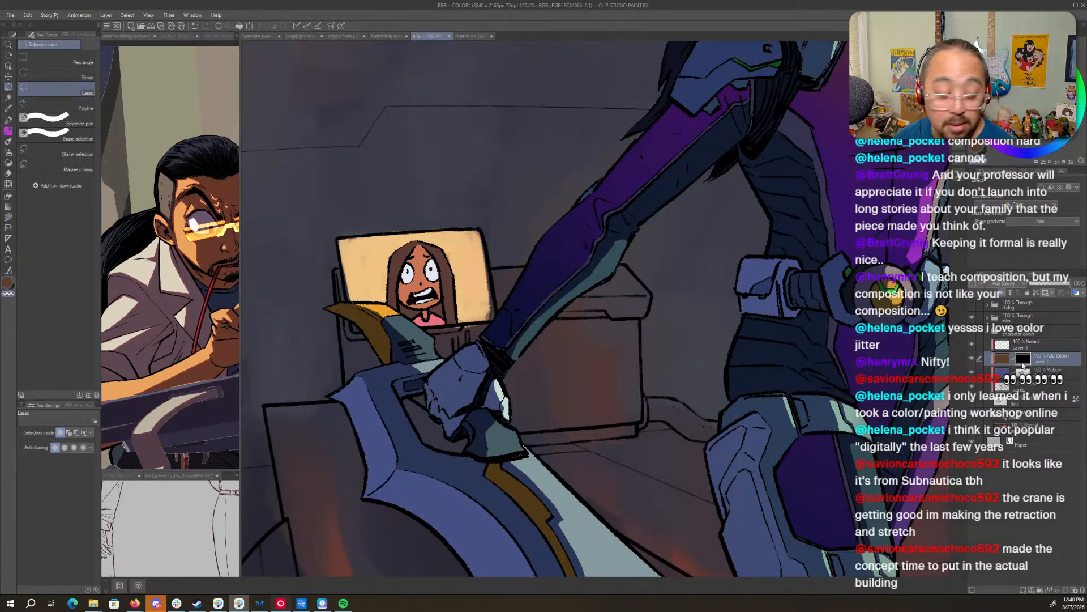
drag(783, 322, 687, 500)
mouse_move(584, 372)
mouse_down()
mouse_move(819, 227)
mouse_move(865, 259)
mouse_up()
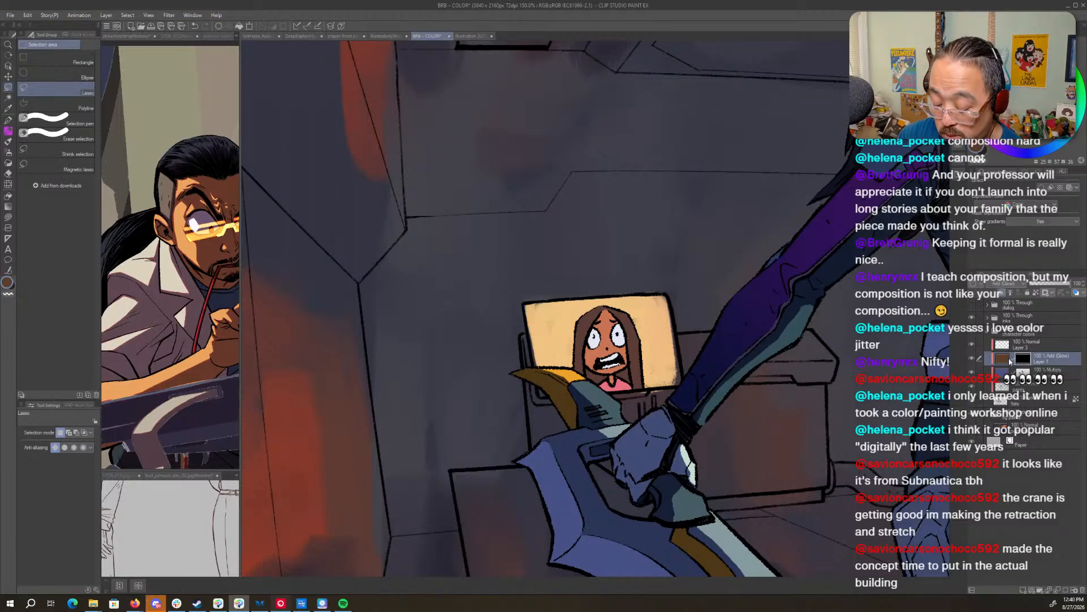
key(u)
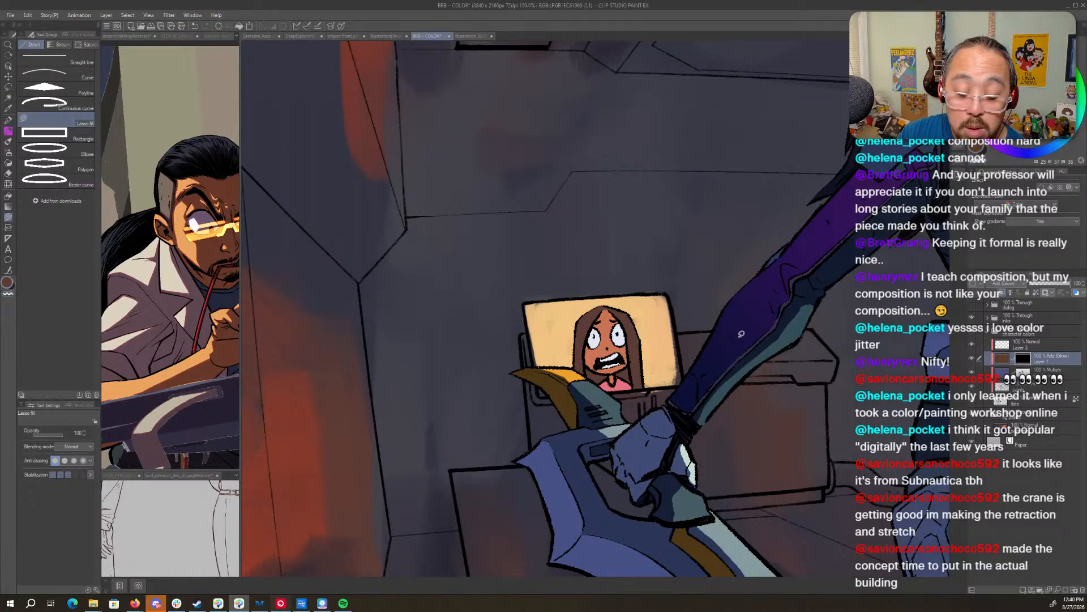
drag(751, 356, 722, 395)
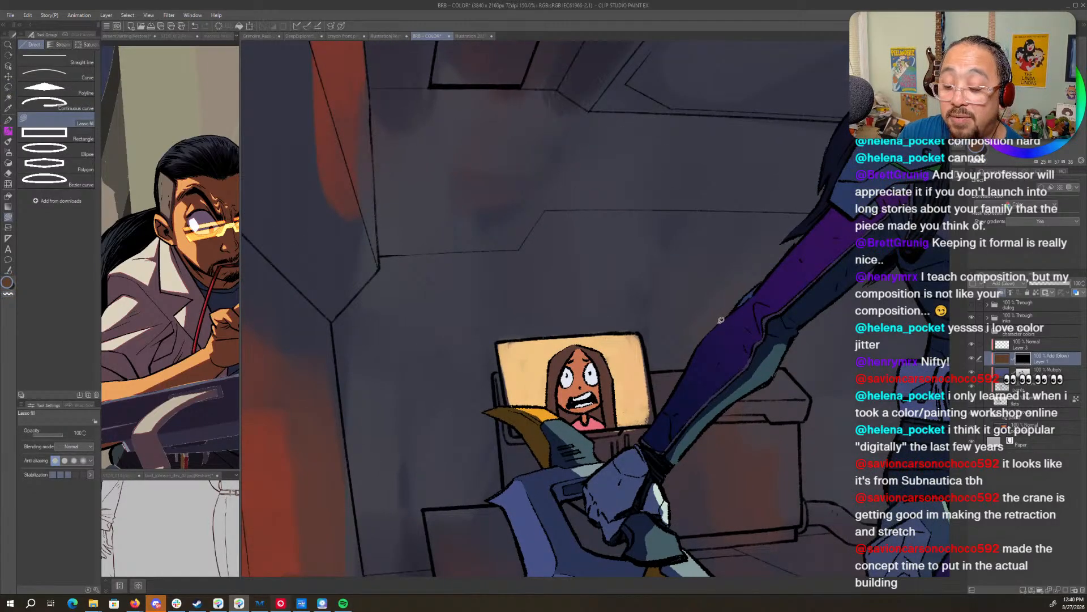
mouse_move(750, 298)
mouse_down()
mouse_move(643, 441)
mouse_move(711, 307)
mouse_move(746, 300)
mouse_up()
drag(810, 261, 725, 337)
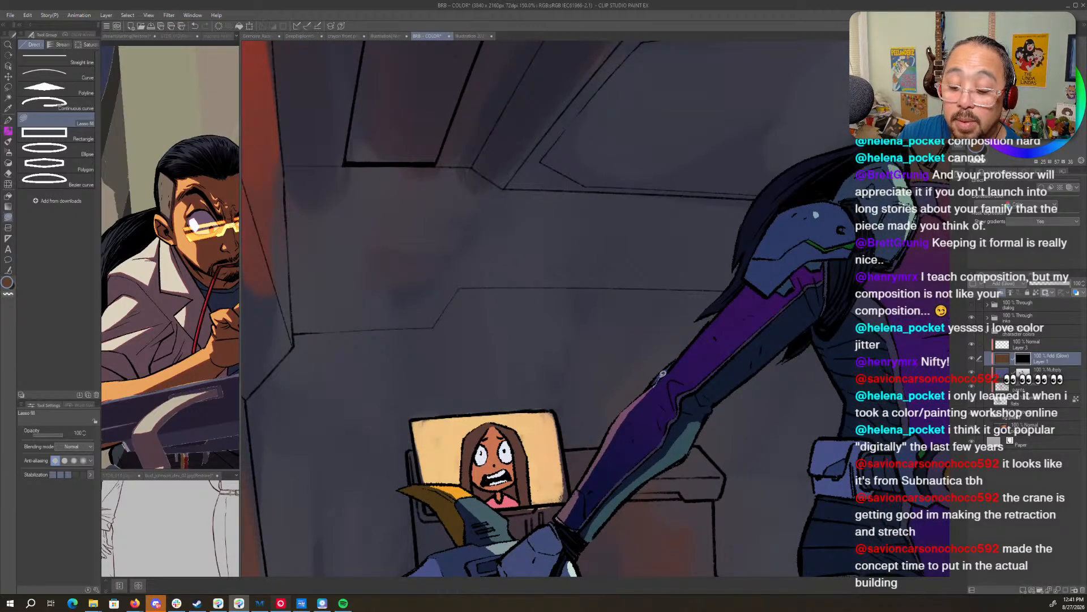
mouse_move(662, 374)
mouse_down()
mouse_move(672, 368)
mouse_move(751, 282)
mouse_move(671, 365)
mouse_up()
- Reveal rim light on the outer edge of the shoulder armor and along the back of the long ponytail
drag(780, 224, 701, 320)
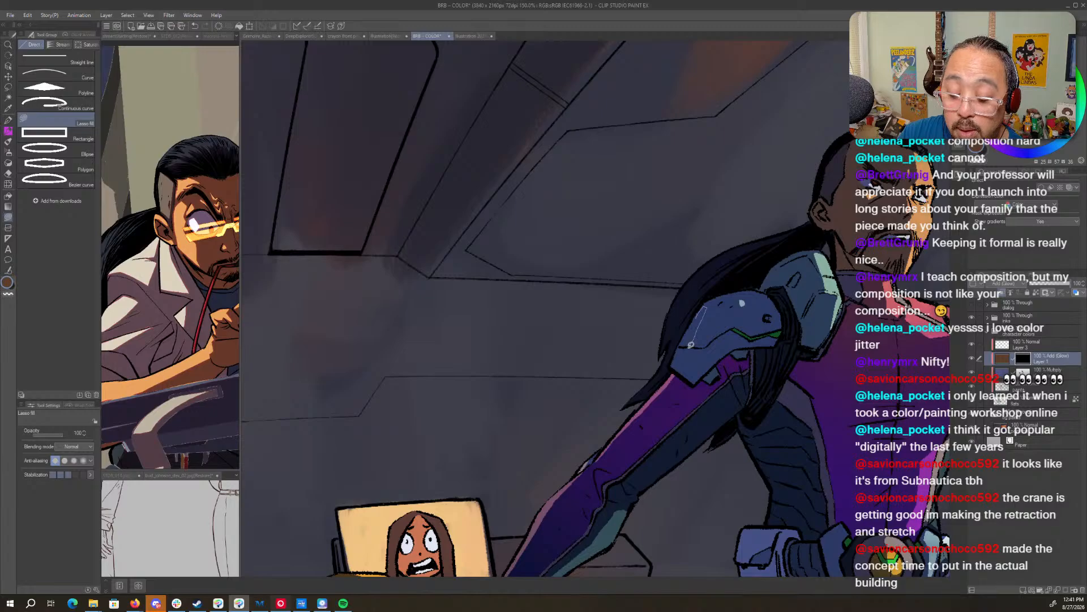
mouse_move(692, 344)
mouse_down()
mouse_move(695, 382)
mouse_move(673, 363)
mouse_move(705, 306)
mouse_up()
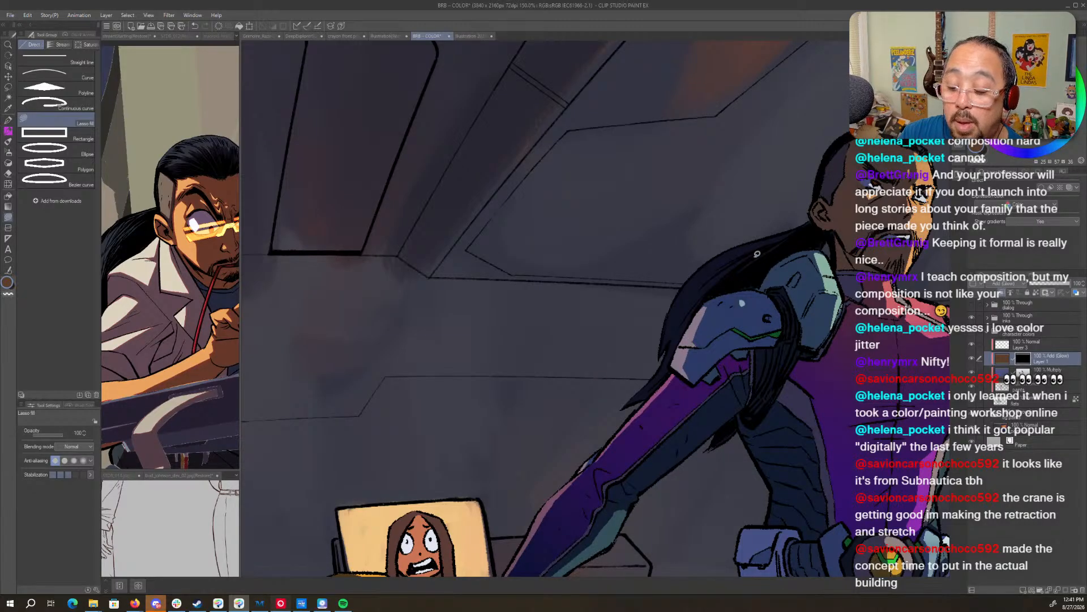
mouse_move(639, 403)
mouse_down()
mouse_move(719, 262)
mouse_move(658, 301)
mouse_move(579, 404)
mouse_up()
mouse_move(817, 222)
mouse_down()
mouse_move(720, 303)
mouse_move(735, 243)
mouse_move(762, 205)
mouse_move(748, 228)
mouse_move(787, 192)
mouse_move(715, 306)
mouse_up()
scroll(776, 312, down, 5)
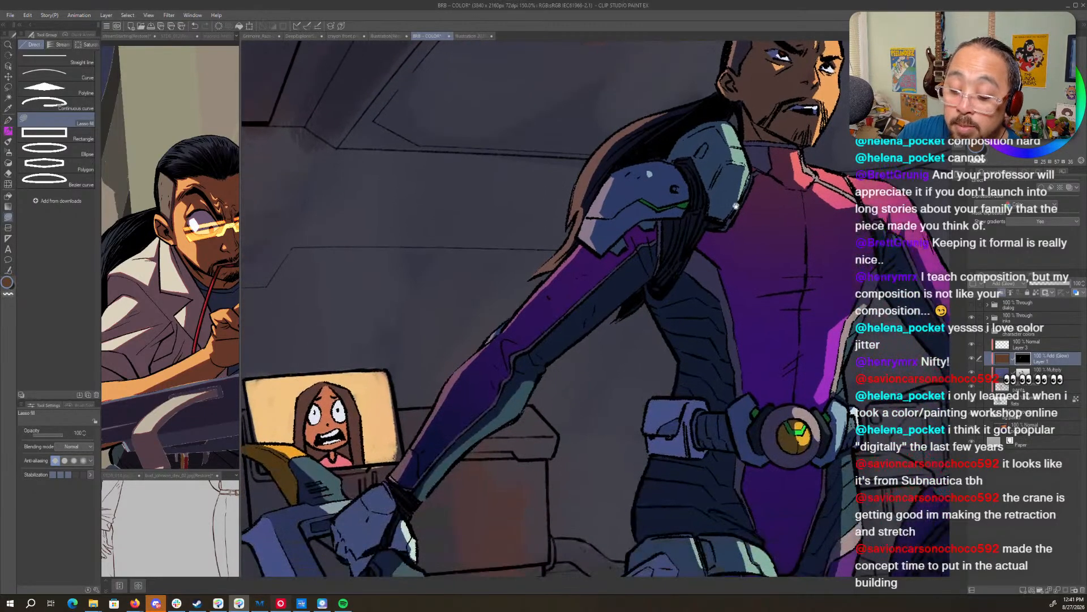
- Reveal rim light along the ribbed dark side of the torso and waist and on the belt pouch, rotating the canvas as needed
mouse_move(632, 313)
mouse_down()
mouse_move(662, 360)
mouse_move(661, 405)
mouse_move(630, 367)
mouse_move(631, 312)
mouse_up()
key(r)
mouse_move(755, 361)
mouse_down()
mouse_move(651, 317)
mouse_move(606, 284)
mouse_move(617, 271)
mouse_up()
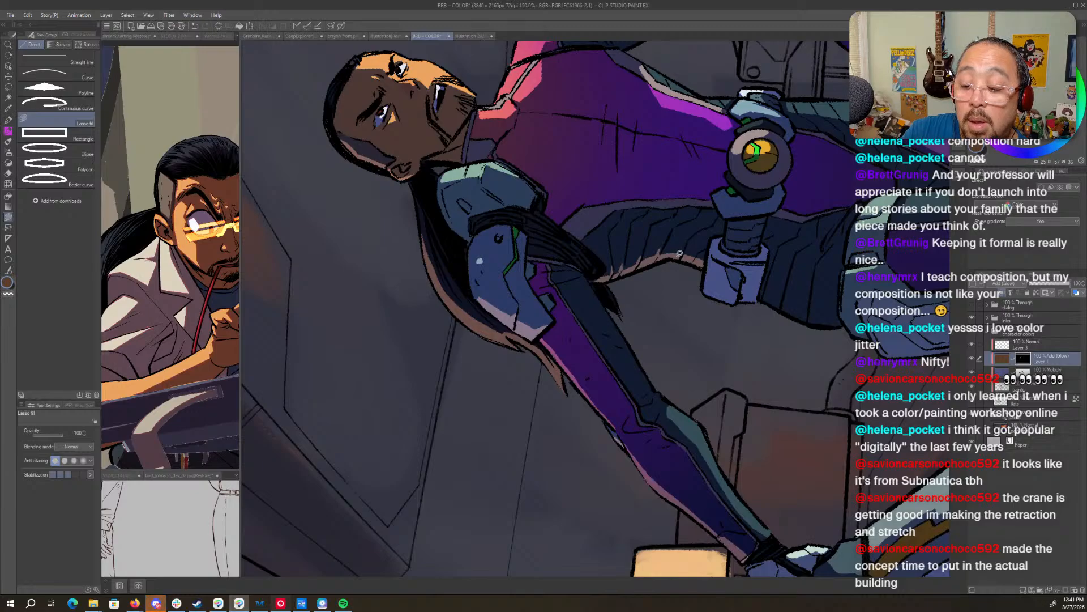
key(r)
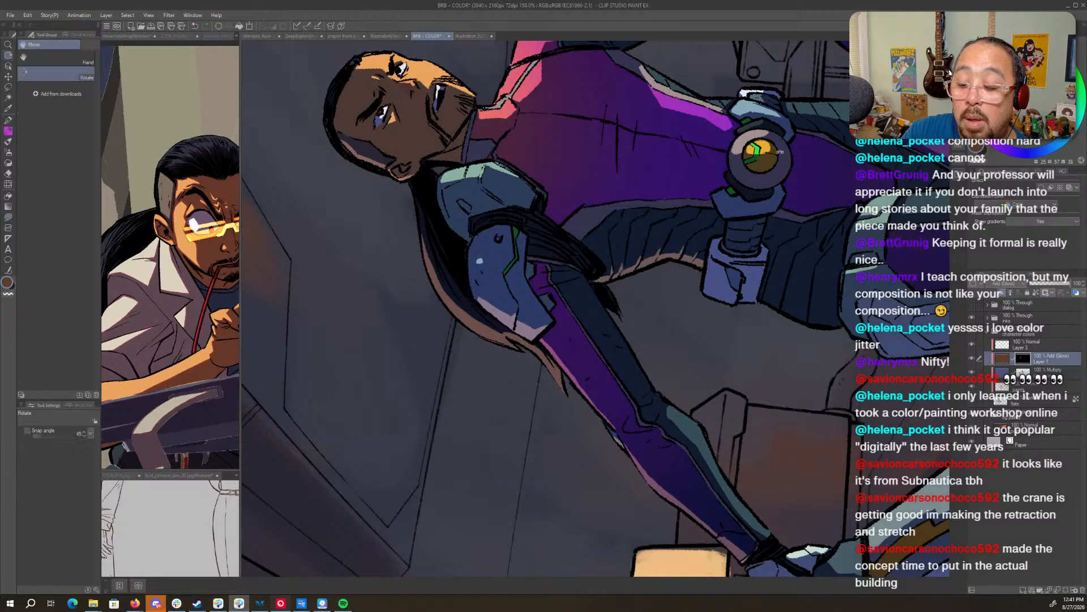
drag(780, 152, 736, 238)
mouse_move(640, 409)
mouse_down()
mouse_move(633, 463)
mouse_move(619, 395)
mouse_move(637, 413)
mouse_up()
drag(714, 415, 741, 213)
mouse_move(663, 271)
mouse_down()
mouse_move(655, 344)
mouse_move(646, 349)
mouse_move(612, 316)
mouse_move(696, 423)
mouse_move(590, 366)
mouse_up()
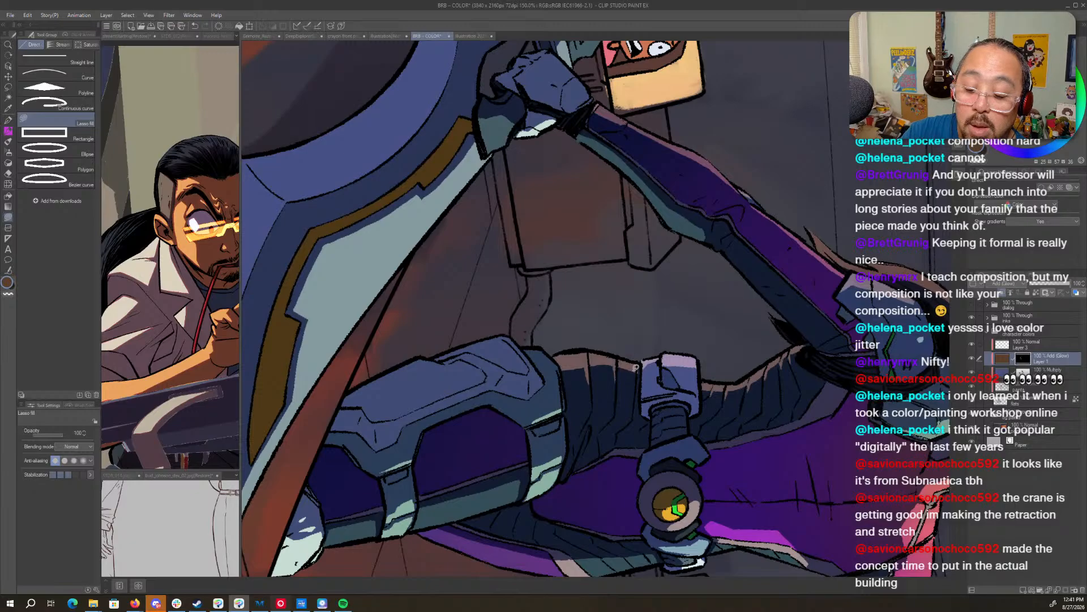
- Reveal rim light on the outer edge and plate facets of the front leg's thigh armor
mouse_move(636, 368)
mouse_down()
mouse_move(663, 343)
mouse_move(652, 267)
mouse_move(645, 278)
mouse_up()
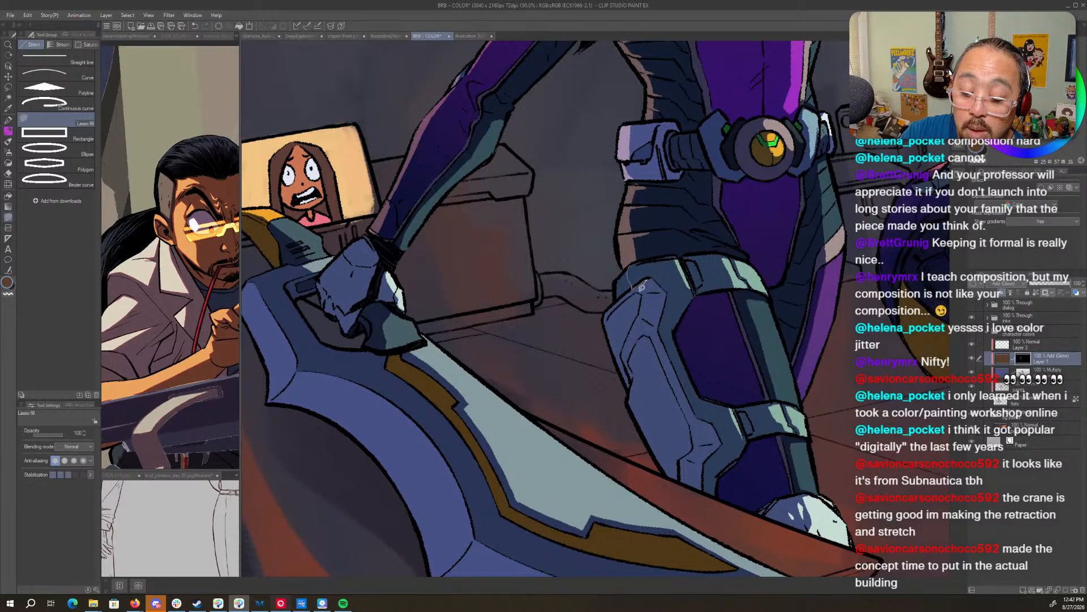
mouse_move(610, 316)
mouse_down()
mouse_move(620, 357)
mouse_move(587, 391)
mouse_move(659, 262)
mouse_up()
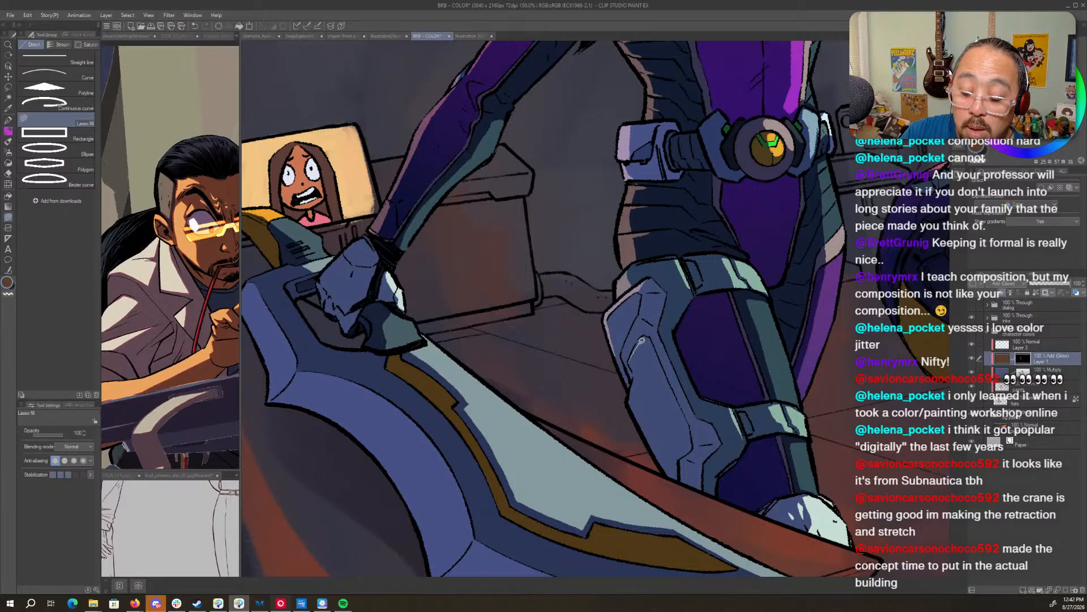
drag(647, 348, 644, 377)
mouse_move(646, 414)
mouse_down()
mouse_move(668, 467)
mouse_move(615, 429)
mouse_move(639, 345)
mouse_up()
- Reveal rim light along the underside of the dark sleeve and forearm on the arm holding the helmet
mouse_move(850, 277)
mouse_down()
mouse_move(674, 384)
mouse_move(657, 524)
mouse_up()
key(shift+space)
drag(764, 288, 761, 350)
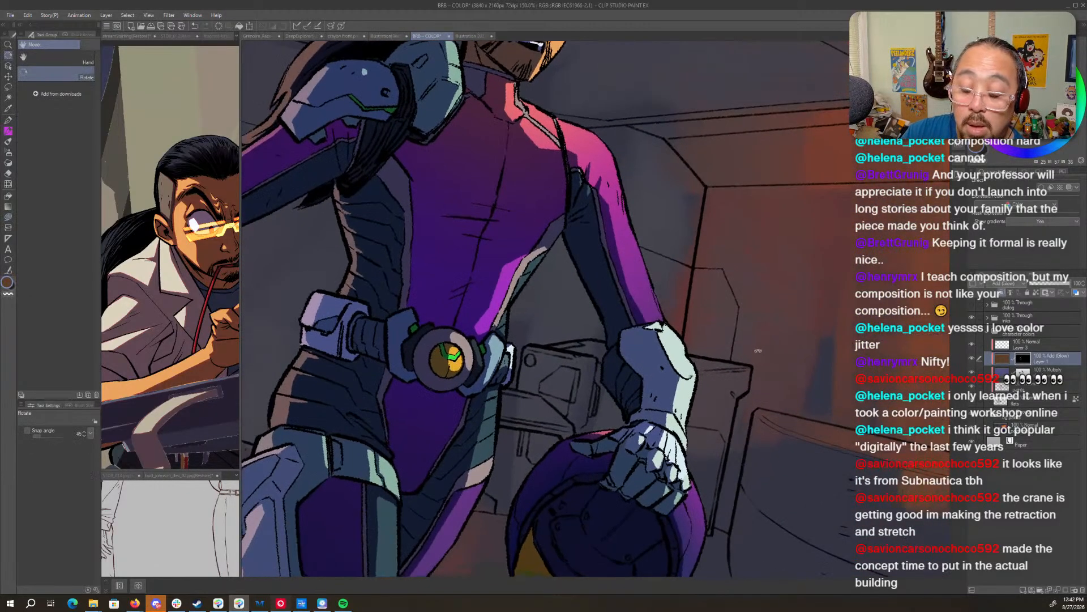
mouse_move(565, 234)
mouse_down()
mouse_move(615, 345)
mouse_move(595, 276)
mouse_up()
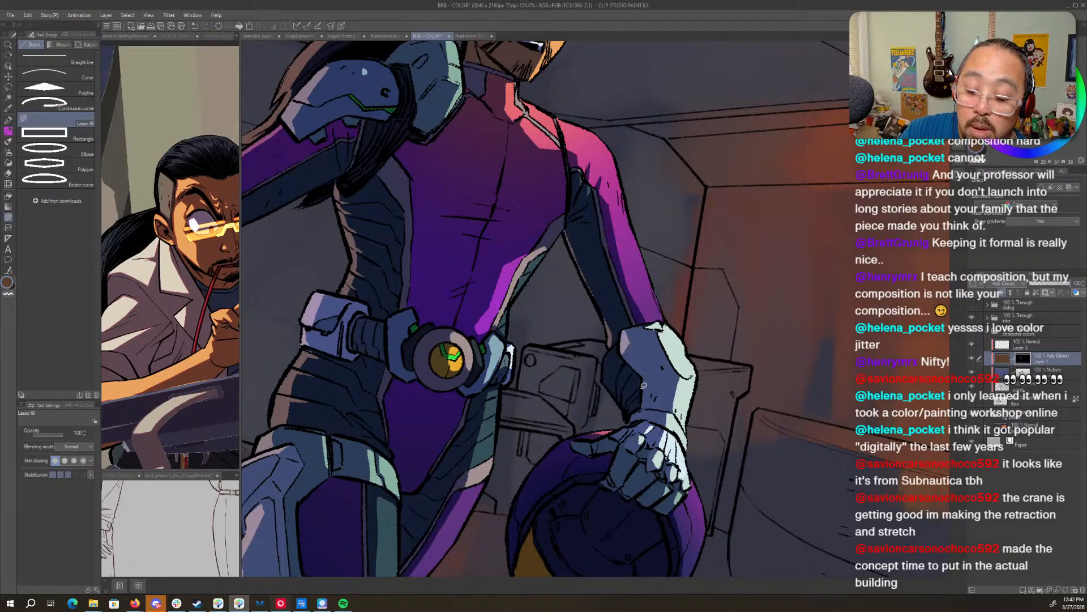
mouse_move(608, 350)
mouse_down()
mouse_move(632, 391)
mouse_move(627, 420)
mouse_move(594, 357)
mouse_up()
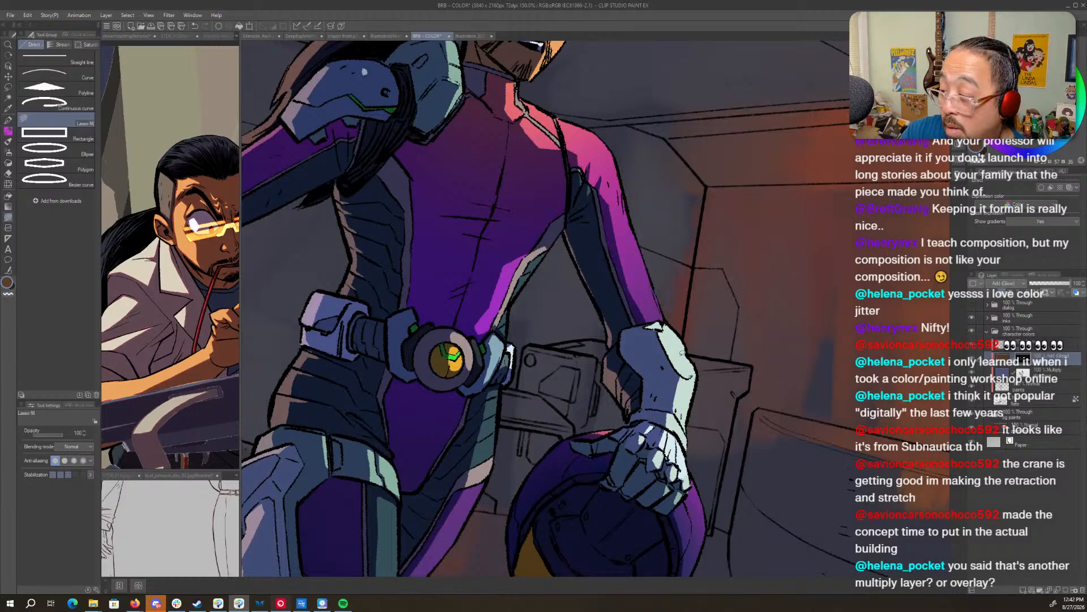
key(r)
drag(681, 359, 722, 327)
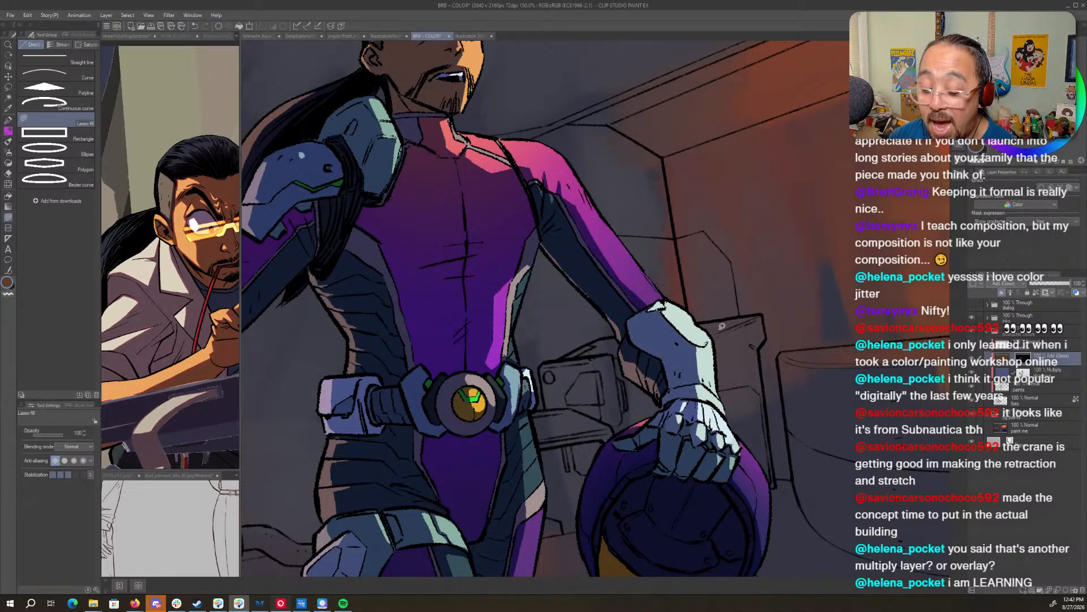
key(r)
mouse_move(632, 284)
mouse_down()
mouse_move(685, 264)
mouse_move(678, 245)
mouse_move(577, 233)
mouse_move(616, 341)
mouse_move(576, 286)
mouse_up()
- Reveal rim light on the outer side of the helmet and on the thumb of the glove gripping it
key(r)
drag(698, 370, 652, 432)
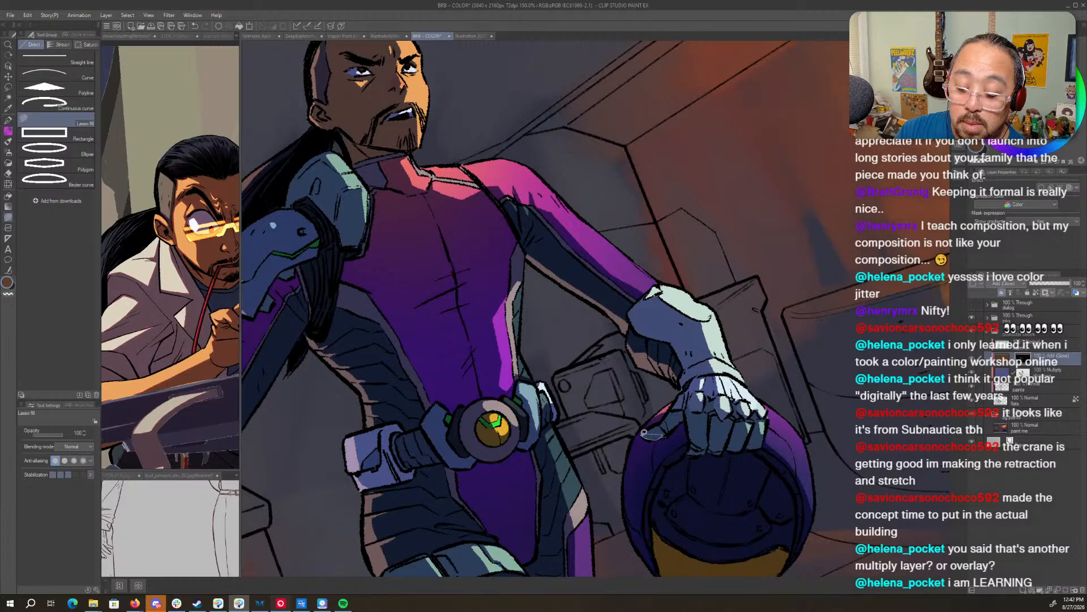
key(r)
mouse_move(652, 433)
mouse_down()
mouse_move(798, 368)
mouse_move(776, 381)
mouse_move(796, 248)
mouse_up()
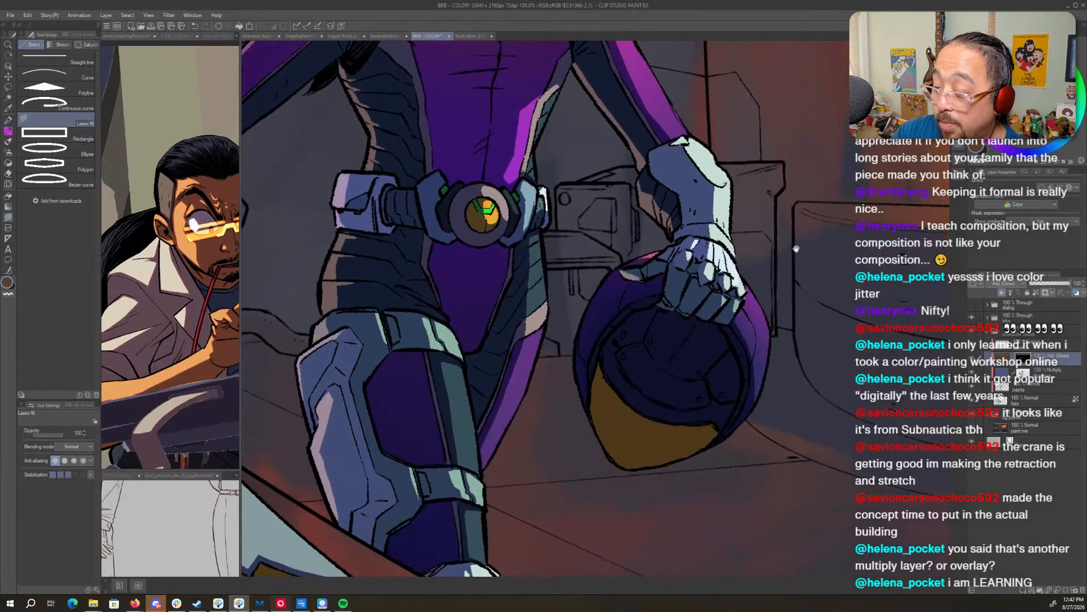
mouse_move(569, 347)
mouse_down()
mouse_move(590, 301)
mouse_move(589, 390)
mouse_move(575, 330)
mouse_move(661, 321)
mouse_move(656, 390)
mouse_move(637, 433)
mouse_move(639, 422)
mouse_up()
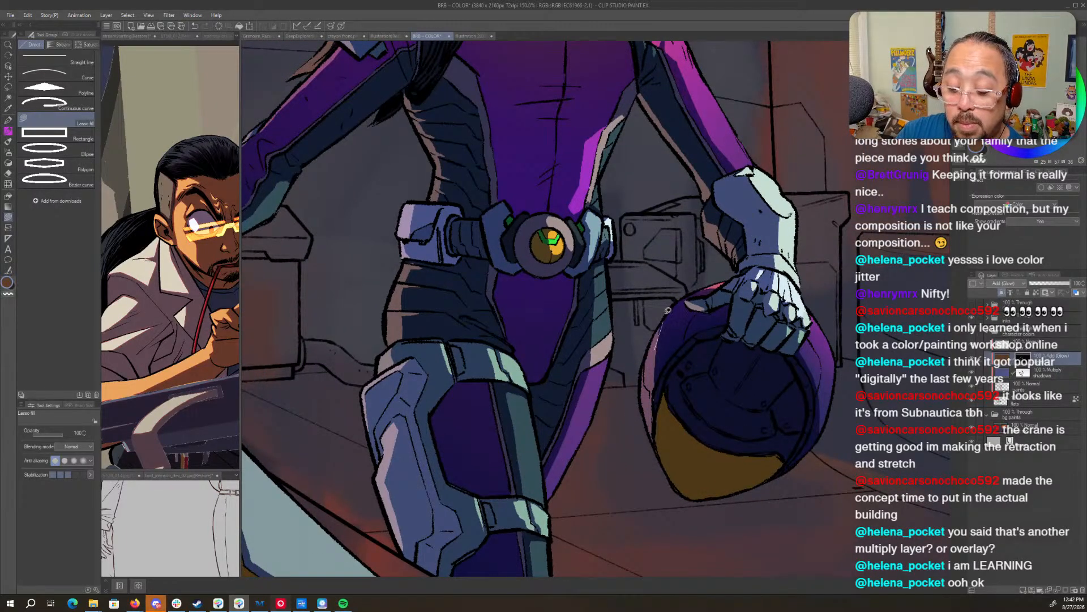
- Lasso-fill rim light on the edge of the lower leg beneath the sword blade, undoing and redrawing the first shape
scroll(769, 255, down, 5)
scroll(769, 255, down, 5)
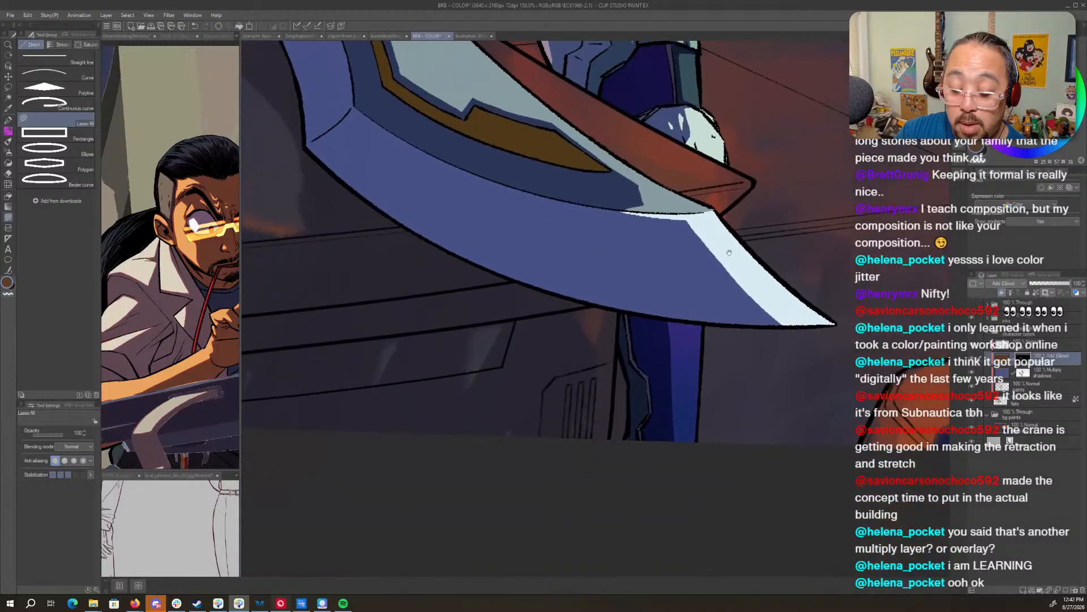
mouse_move(623, 317)
mouse_down()
mouse_move(637, 377)
mouse_move(631, 456)
mouse_move(610, 266)
mouse_up()
key(ctrl+z)
mouse_move(619, 337)
mouse_down()
mouse_move(640, 418)
mouse_move(620, 292)
mouse_up()
drag(505, 264, 658, 367)
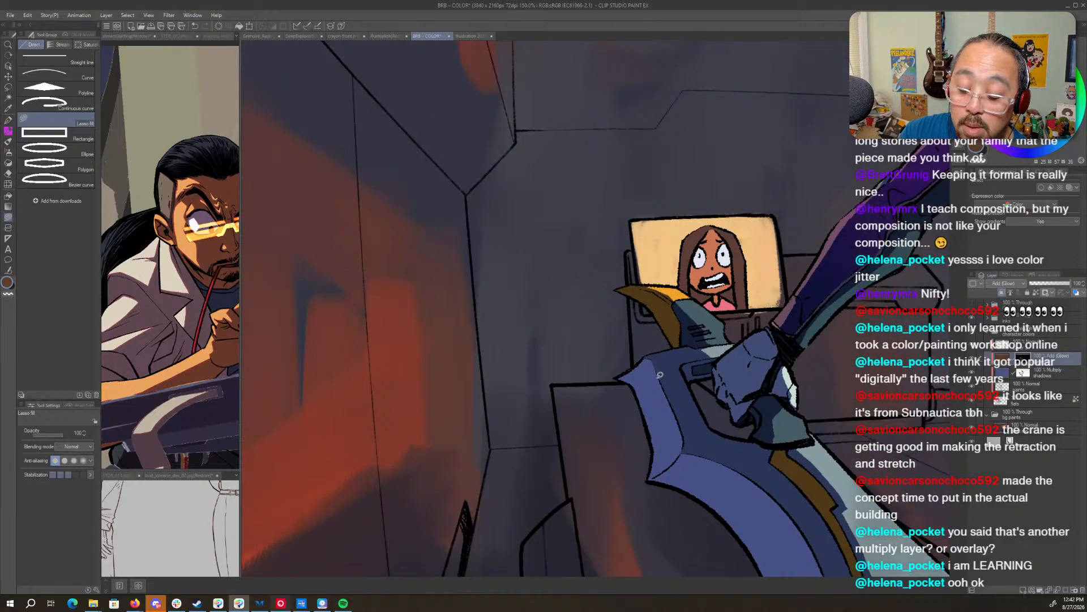
- Lasso-fill rim light on the corner facets where the sword blade's curved cutting edge changes direction
mouse_move(655, 451)
mouse_down()
mouse_move(684, 437)
mouse_move(676, 458)
mouse_move(628, 471)
mouse_up()
drag(820, 468, 732, 188)
mouse_move(702, 361)
mouse_down()
mouse_move(746, 330)
mouse_move(738, 378)
mouse_move(644, 422)
mouse_up()
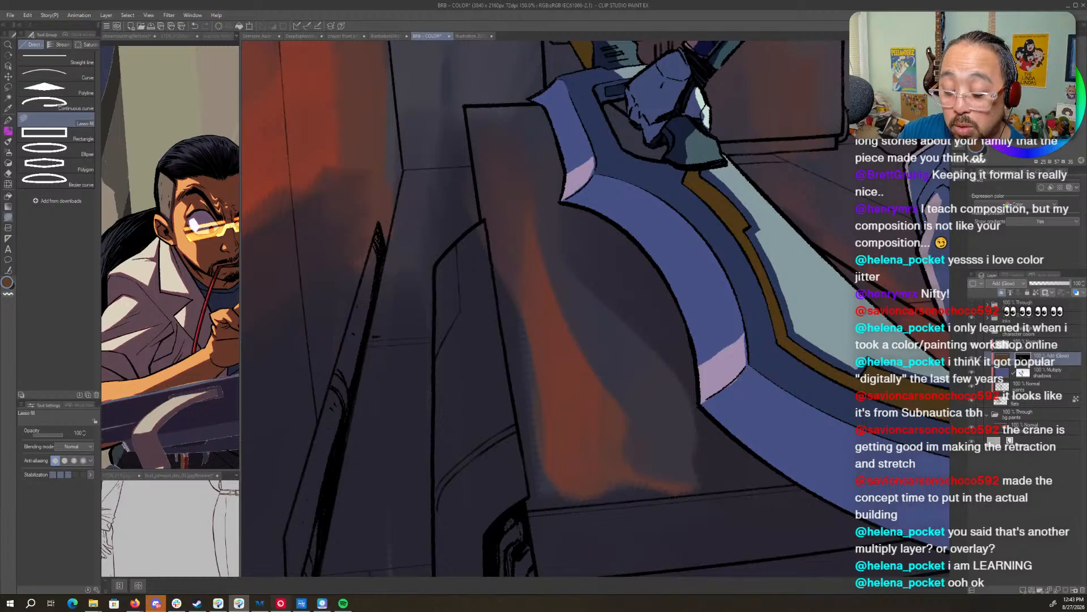
- Paint rim light with the pen on the blade's uppermost point and along the golden hook at the sword's hilt
key(p)
drag(881, 382, 672, 349)
drag(917, 391, 719, 328)
mouse_move(475, 294)
mouse_down()
mouse_move(734, 408)
mouse_move(761, 518)
mouse_up()
drag(704, 355, 852, 466)
key(c)
drag(609, 322, 595, 335)
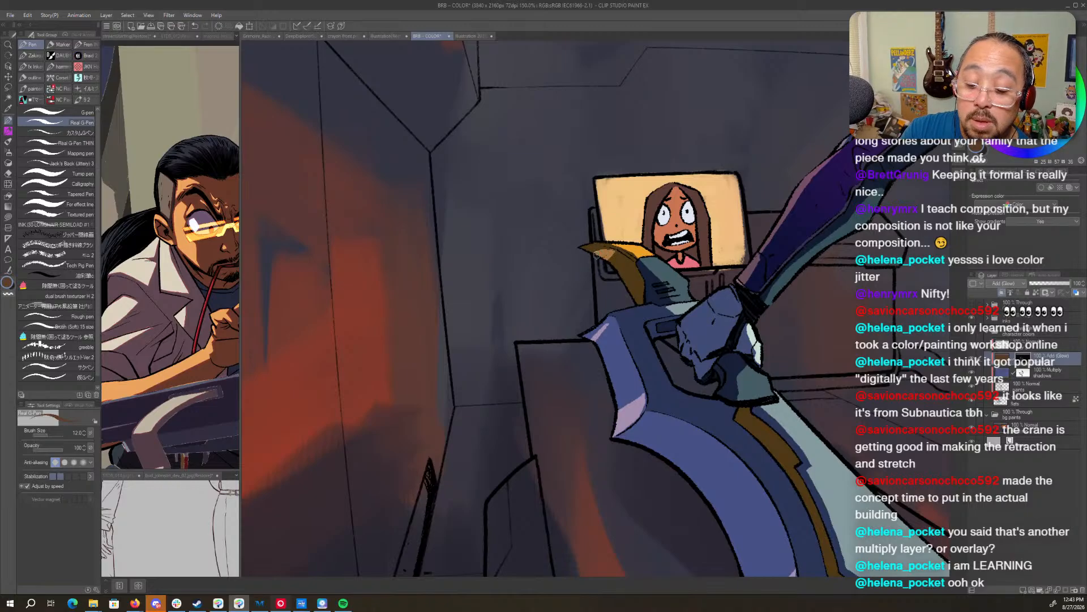
drag(588, 248, 614, 251)
key(c)
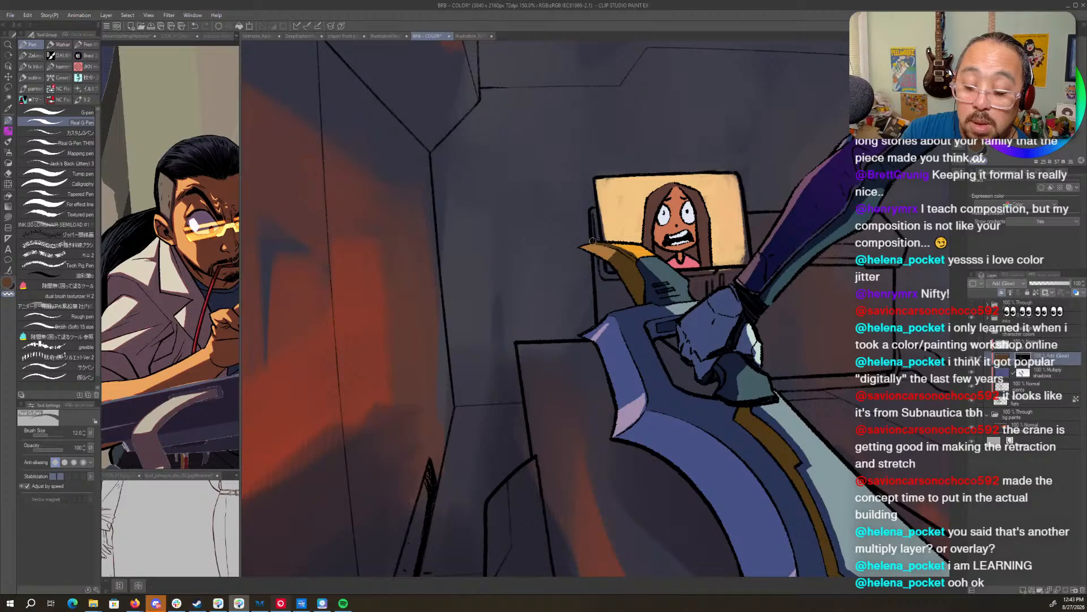
key(c)
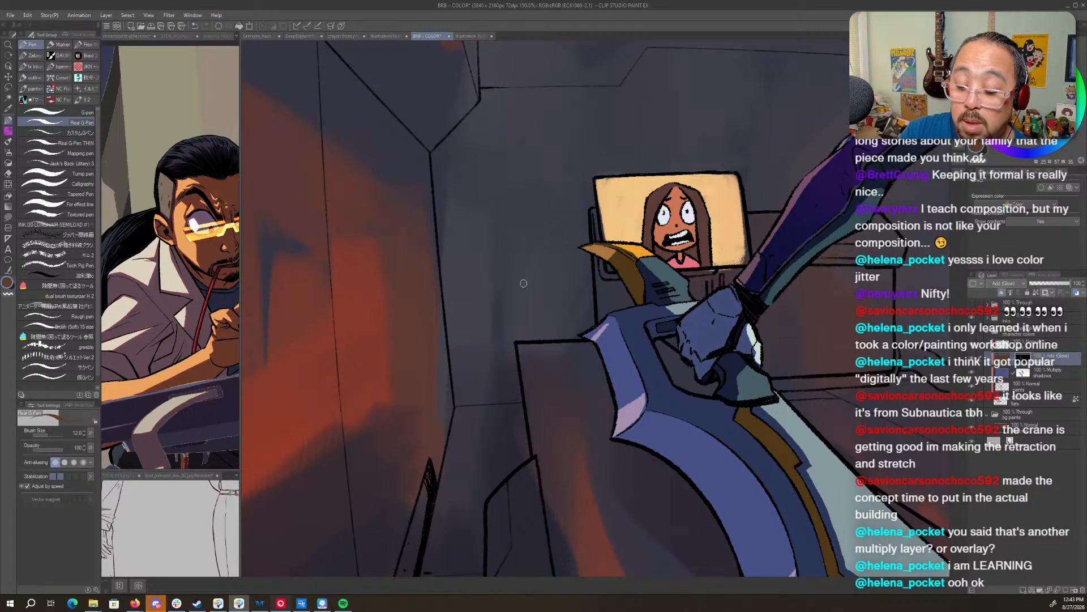
- Lasso-fill rim light on the back and knuckles of the glove gripping the sword
key(m)
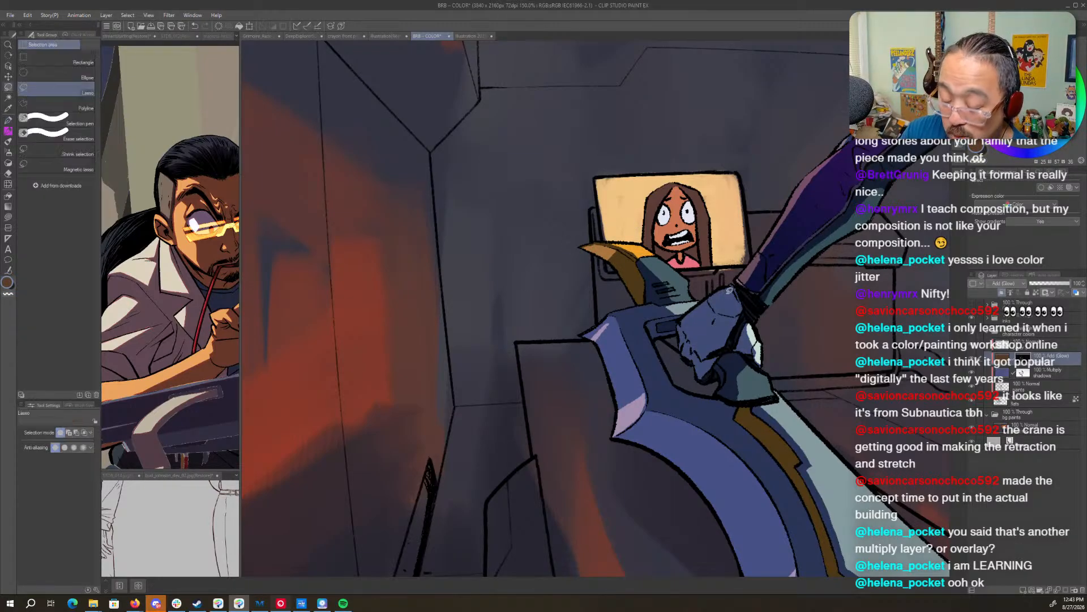
key(u)
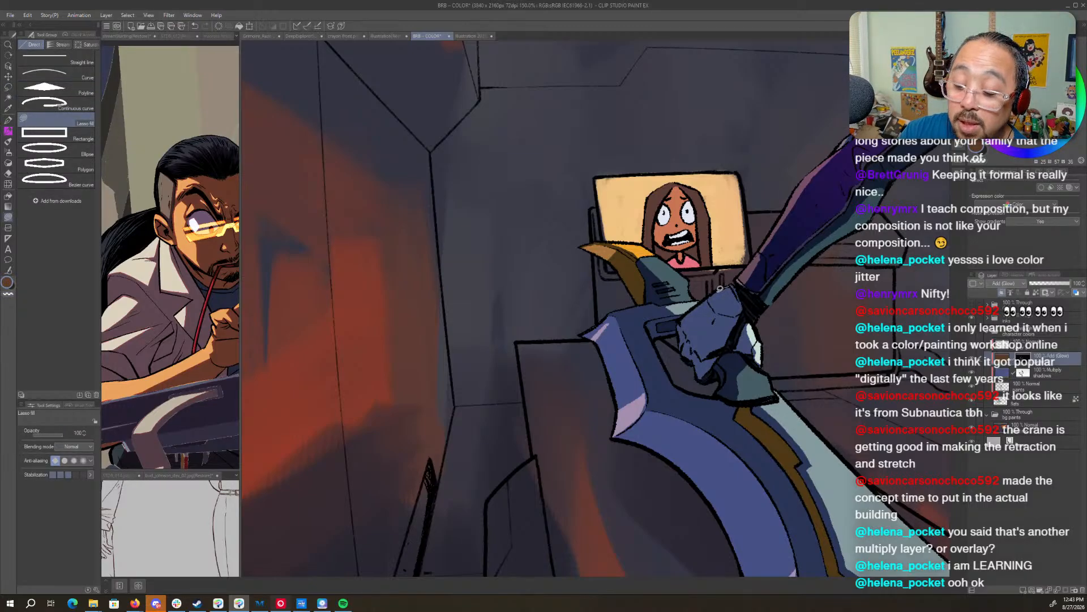
mouse_move(744, 305)
mouse_down()
mouse_move(736, 283)
mouse_move(680, 342)
mouse_move(718, 290)
mouse_up()
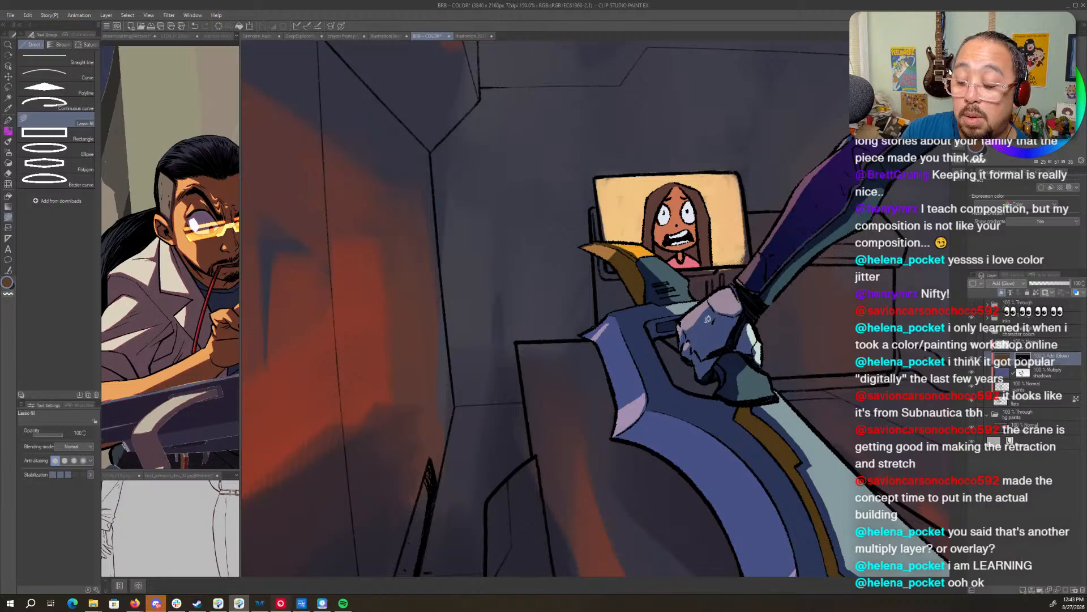
- Reveal rim light on the belt plate beside the round buckle
drag(874, 281, 604, 424)
drag(686, 373, 703, 276)
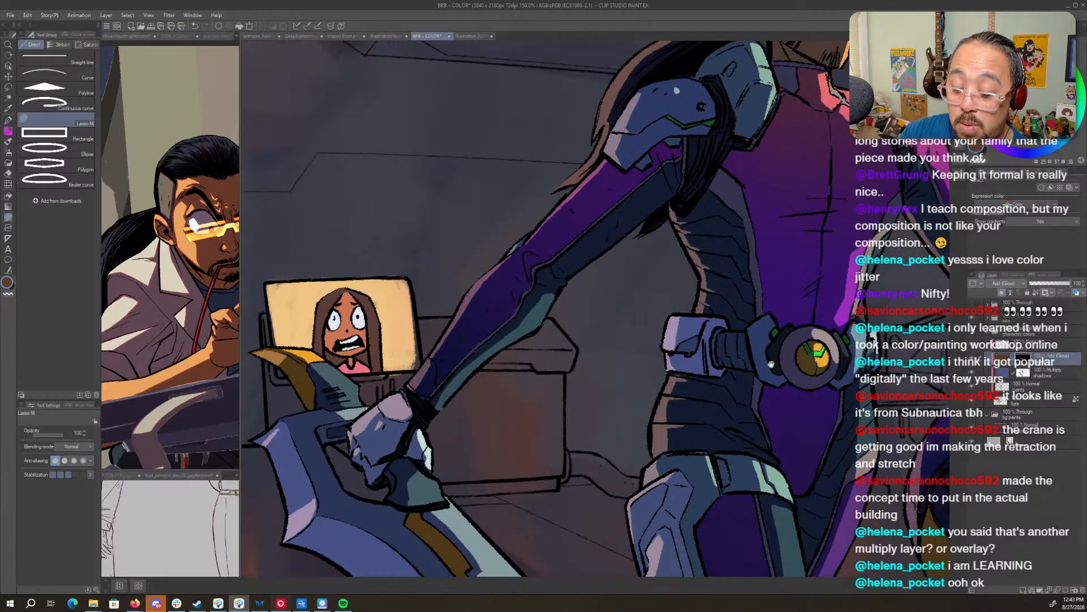
drag(770, 364, 629, 345)
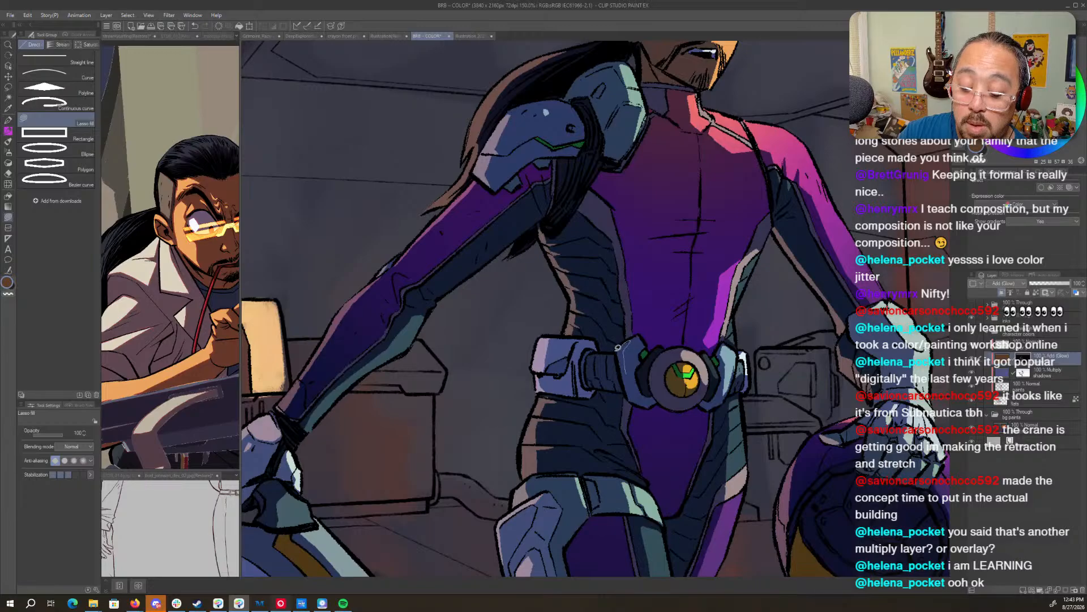
drag(772, 355, 696, 356)
drag(841, 504, 771, 476)
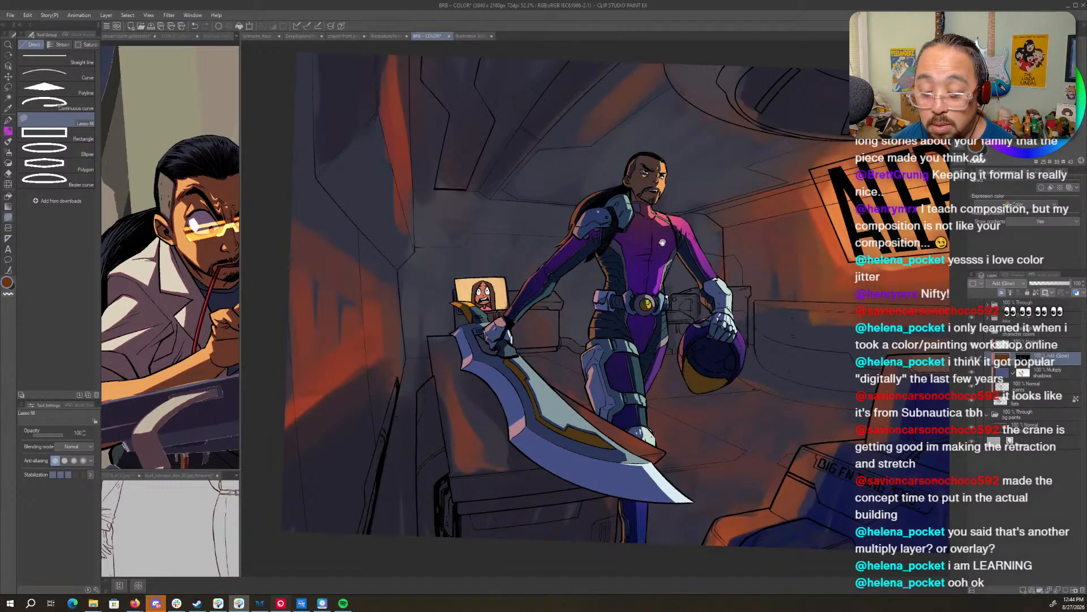
drag(661, 241, 548, 265)
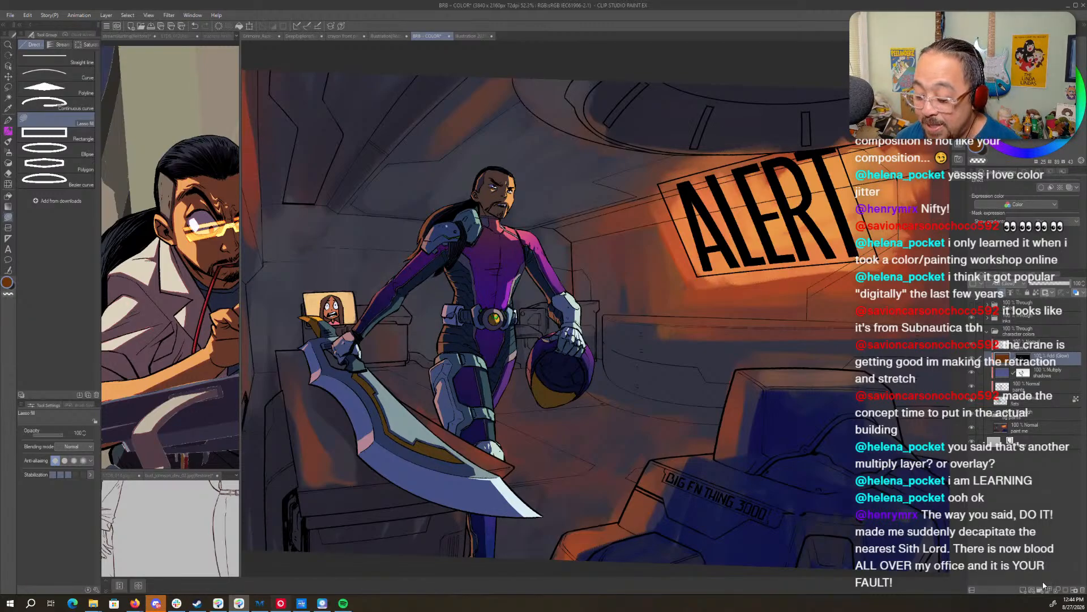
- Add a new layer above the Add (Glow) layer and set its blending mode to Glow dodge
click(1023, 590)
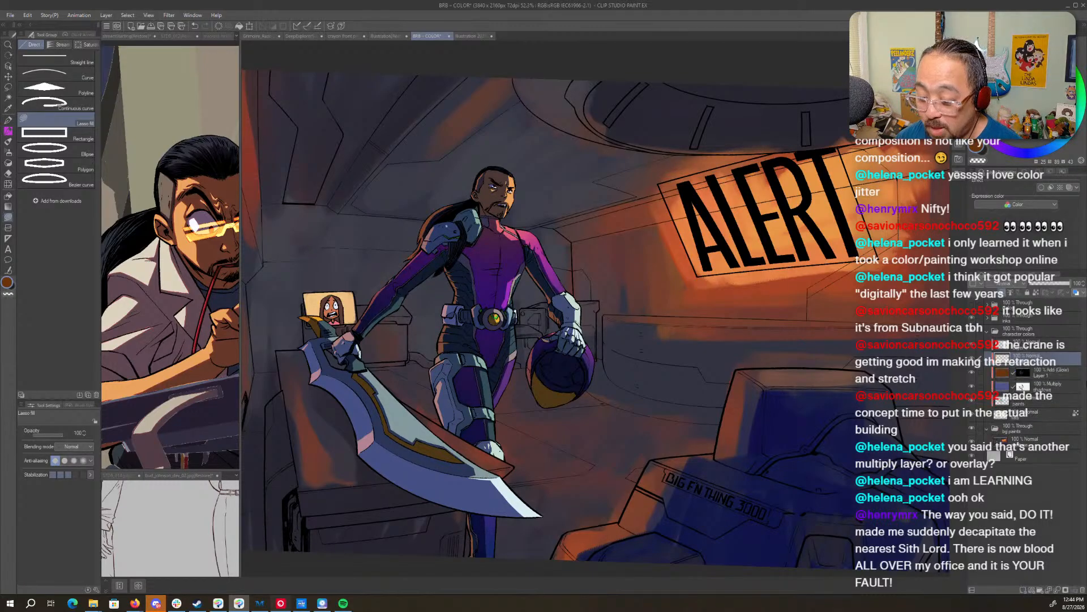
click(1016, 283)
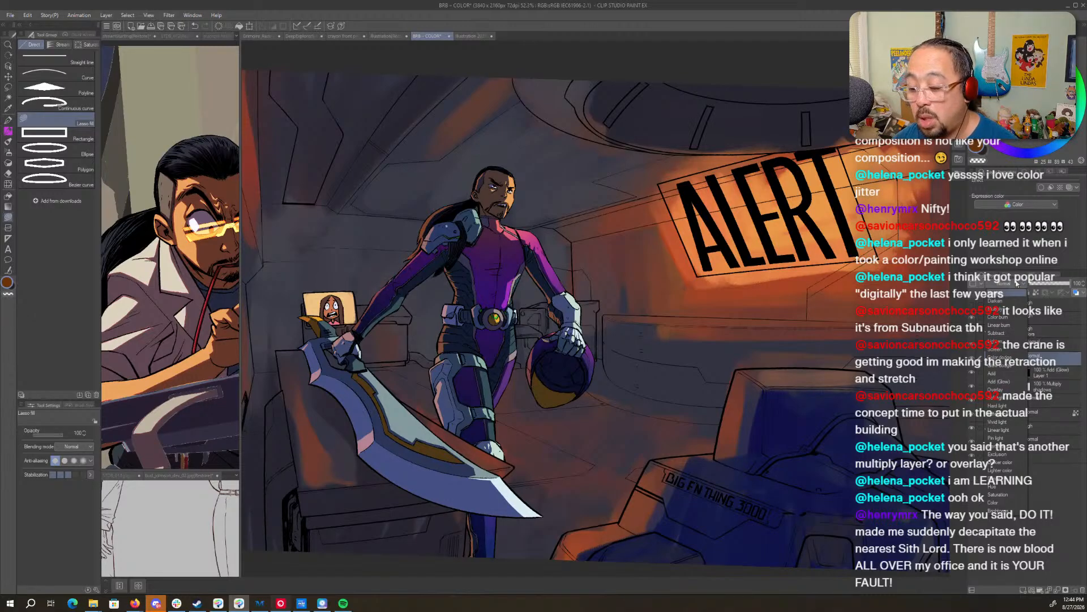
click(1014, 365)
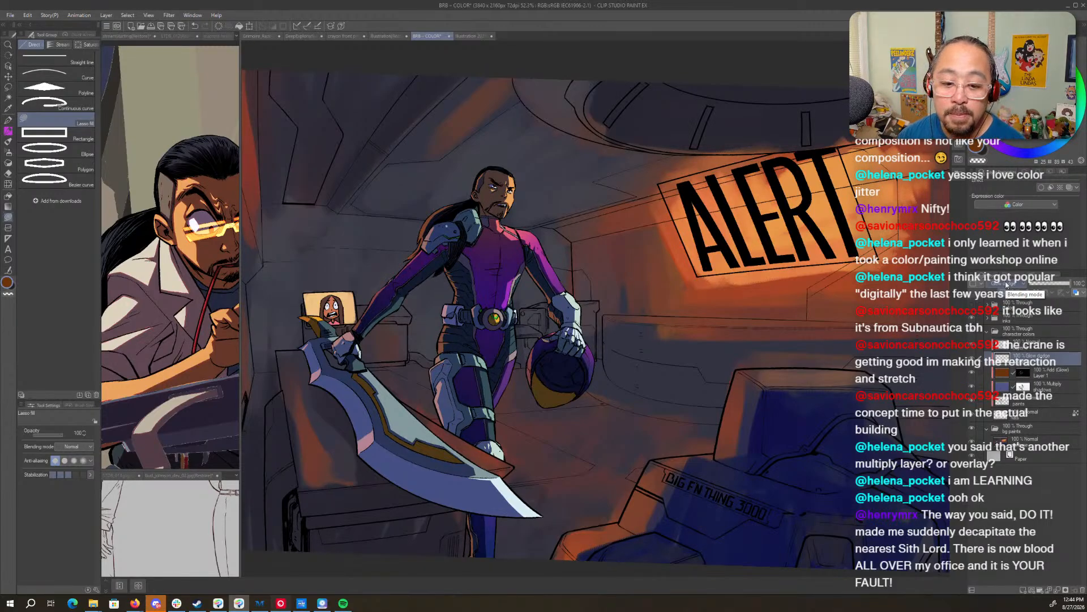
- On the Add (Glow) layer's mask, lasso-fill rim light on the back edge of the upper shoulder plate near the ponytail
click(1024, 372)
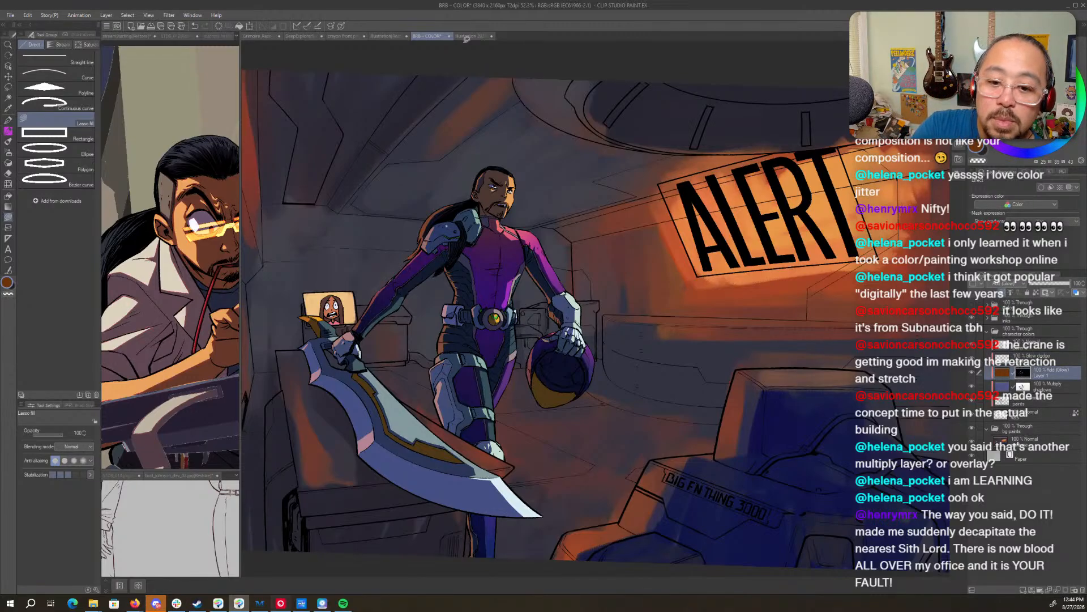
mouse_move(529, 223)
mouse_down()
mouse_move(737, 365)
mouse_move(701, 345)
mouse_move(751, 253)
mouse_move(667, 295)
mouse_up()
key(u)
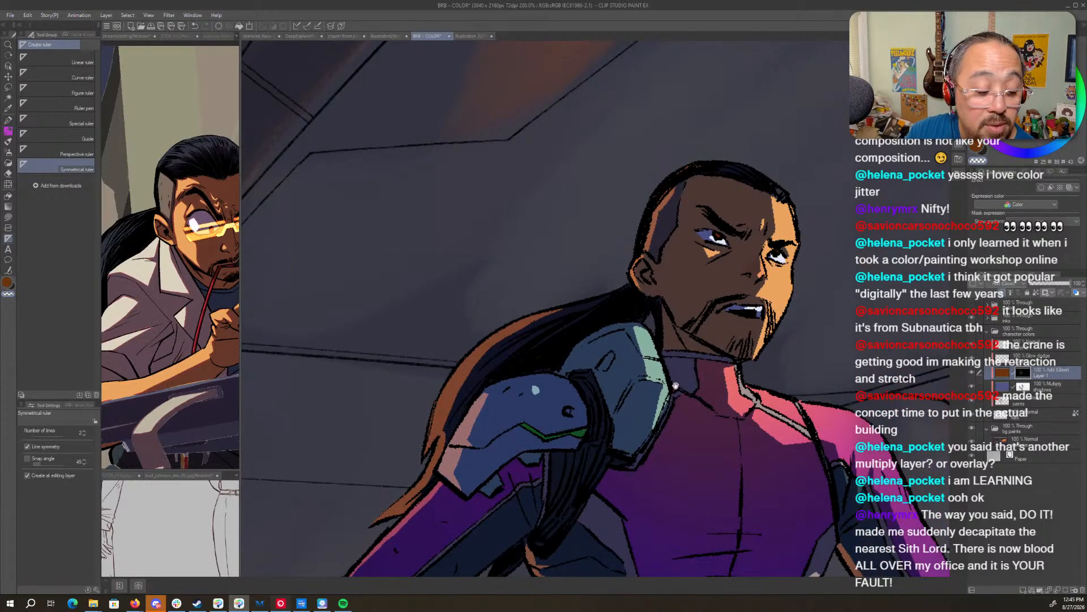
drag(606, 408, 679, 397)
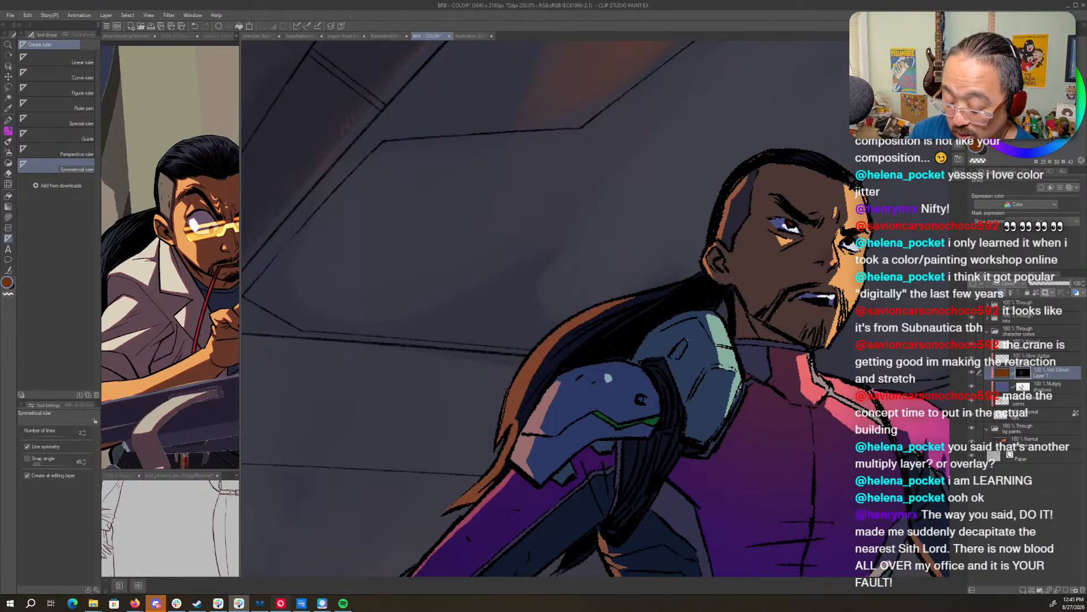
key(u)
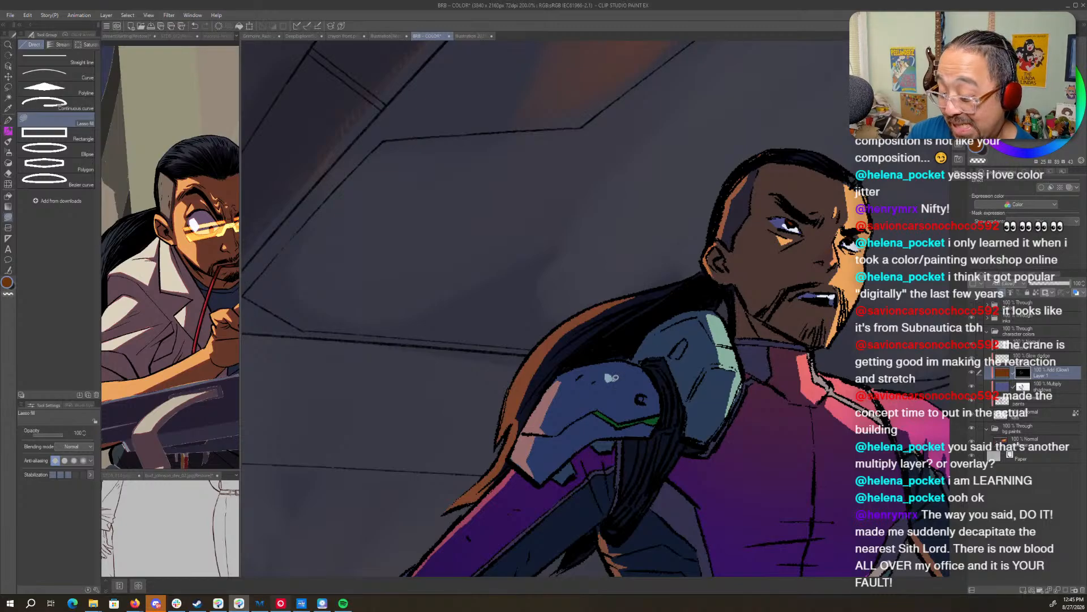
mouse_move(664, 327)
mouse_down()
mouse_move(676, 322)
mouse_move(637, 358)
mouse_move(655, 321)
mouse_up()
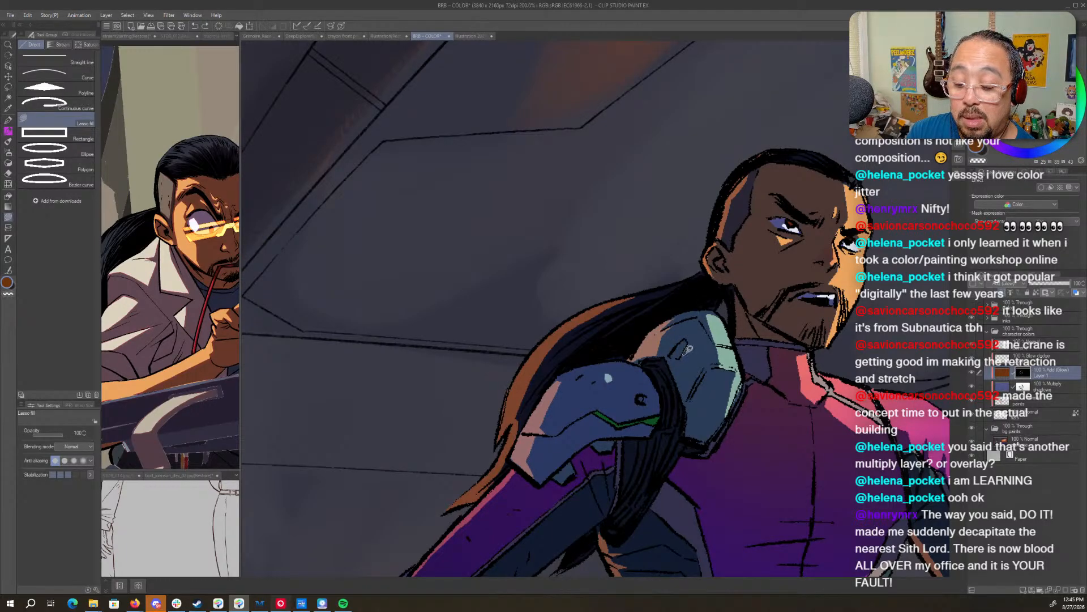
key(ctrl+space)
drag(847, 306, 798, 341)
key(space)
drag(854, 469, 588, 434)
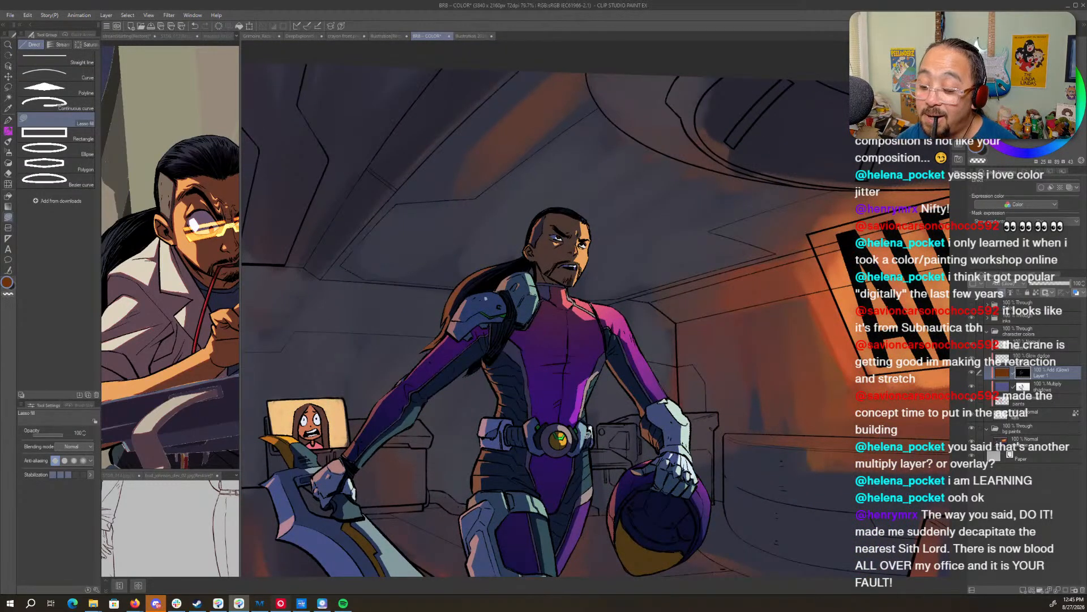
- Fill the Glow dodge layer with bright orange and hide it completely behind a new layer mask
click(1056, 360)
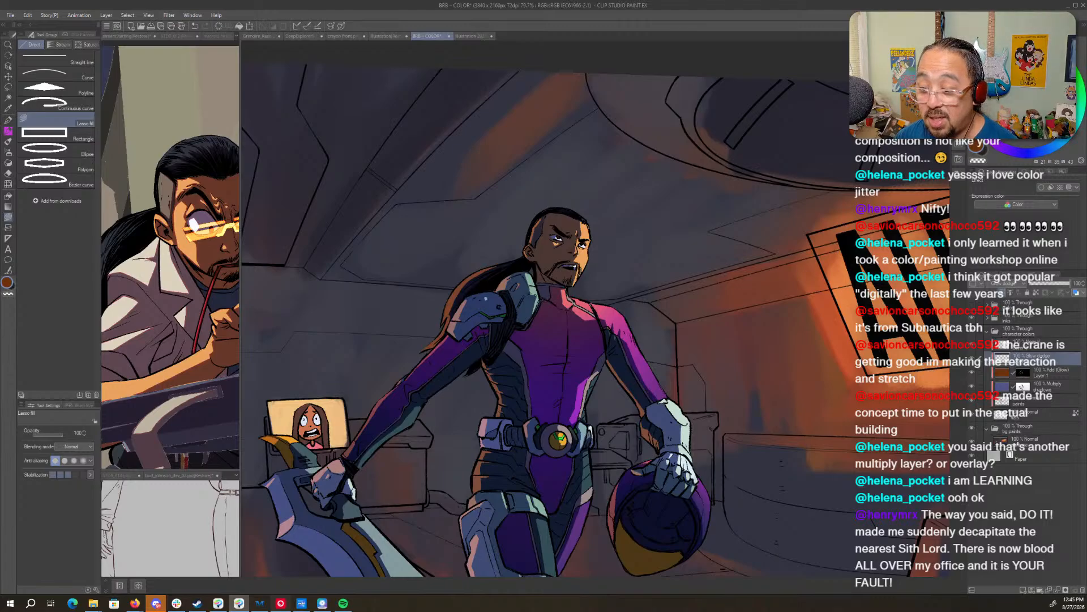
key(alt+Delete)
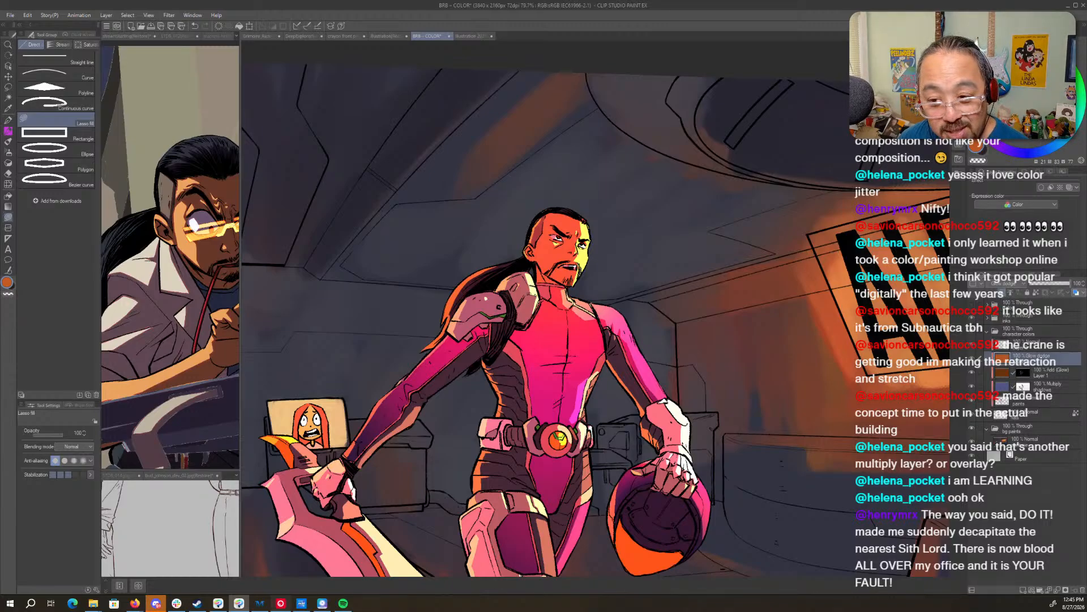
click(975, 362)
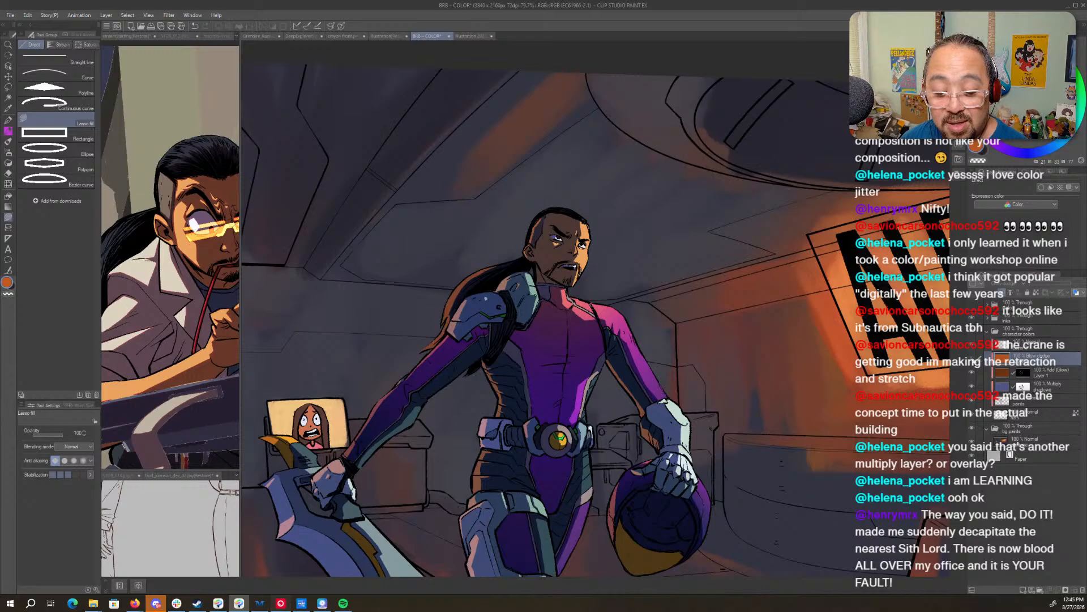
click(975, 361)
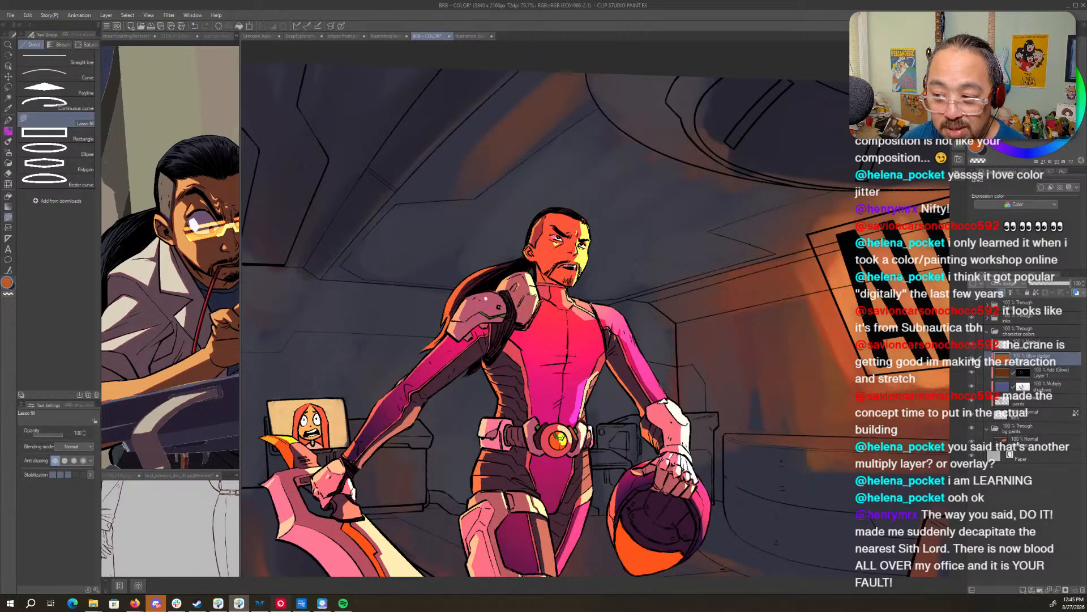
click(1066, 591)
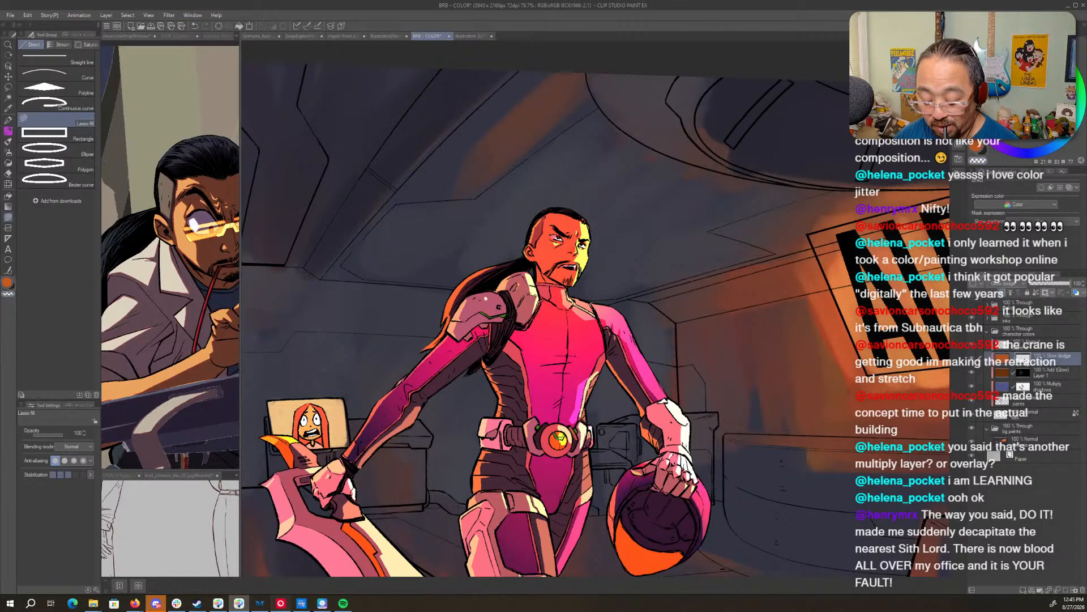
key(Delete)
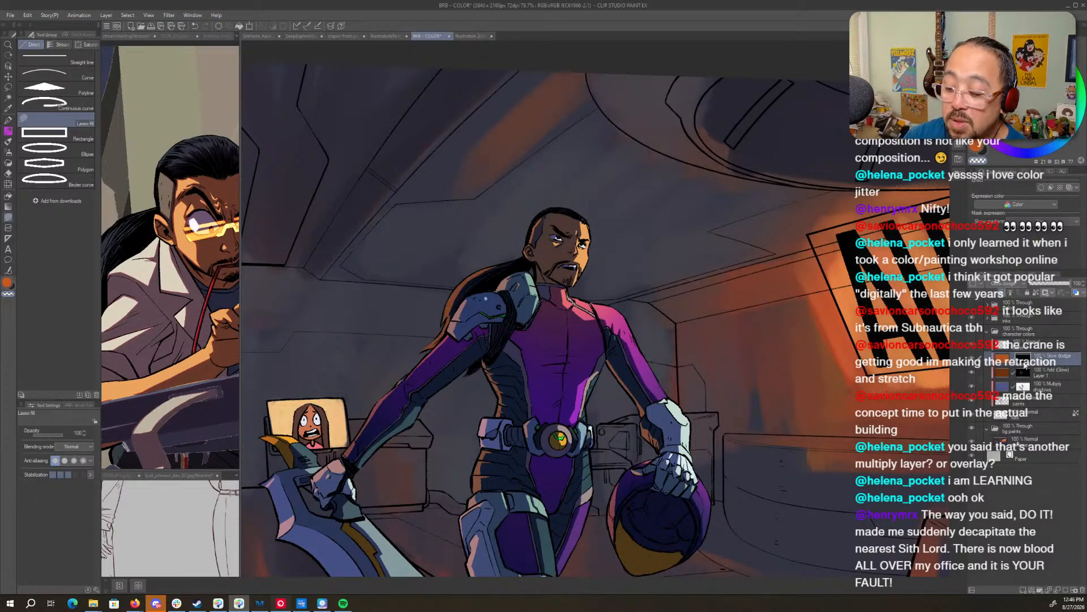
- Lasso-fill the Glow dodge mask to reveal intense light on the lit side of the face
mouse_move(589, 208)
mouse_down()
mouse_move(636, 213)
mouse_move(707, 256)
mouse_up()
key(u)
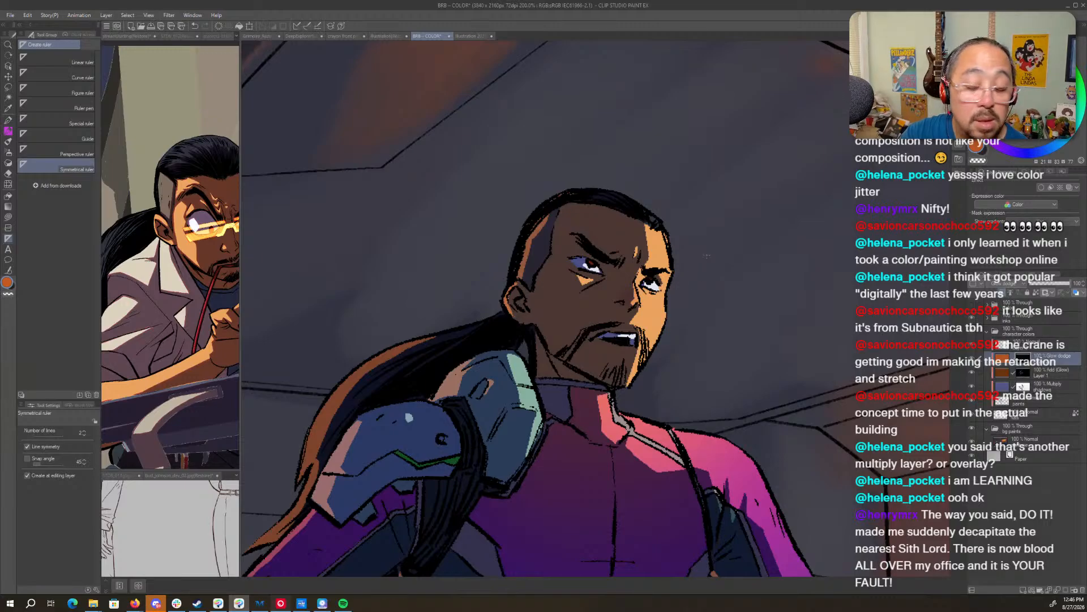
key(u)
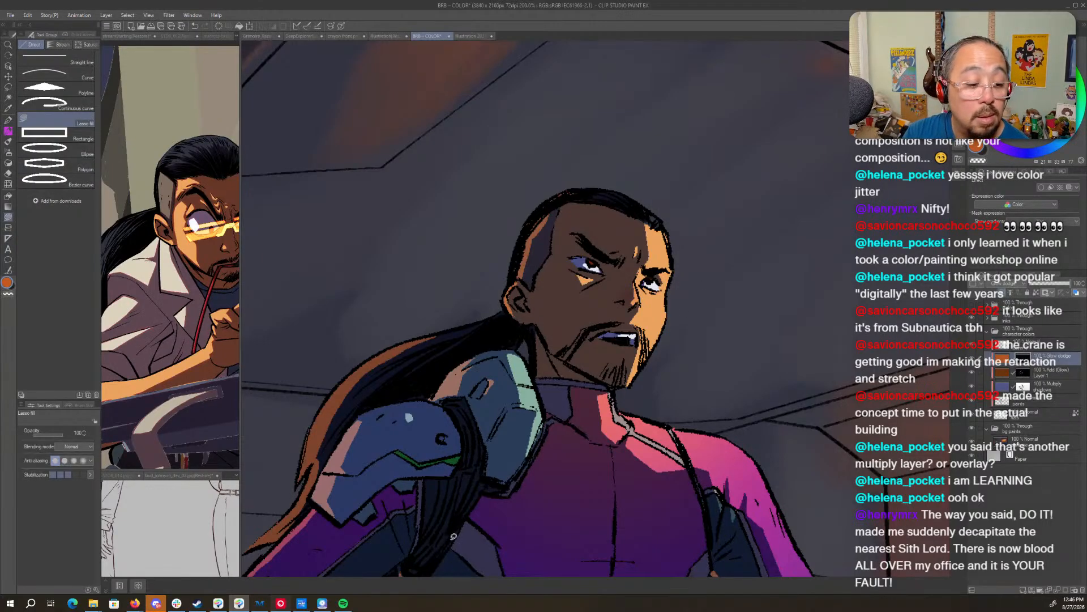
key(c)
key(c)
mouse_move(664, 218)
mouse_down()
mouse_move(654, 265)
mouse_move(667, 265)
mouse_move(669, 286)
mouse_move(662, 296)
mouse_move(644, 287)
mouse_move(639, 321)
mouse_move(662, 359)
mouse_move(701, 178)
mouse_up()
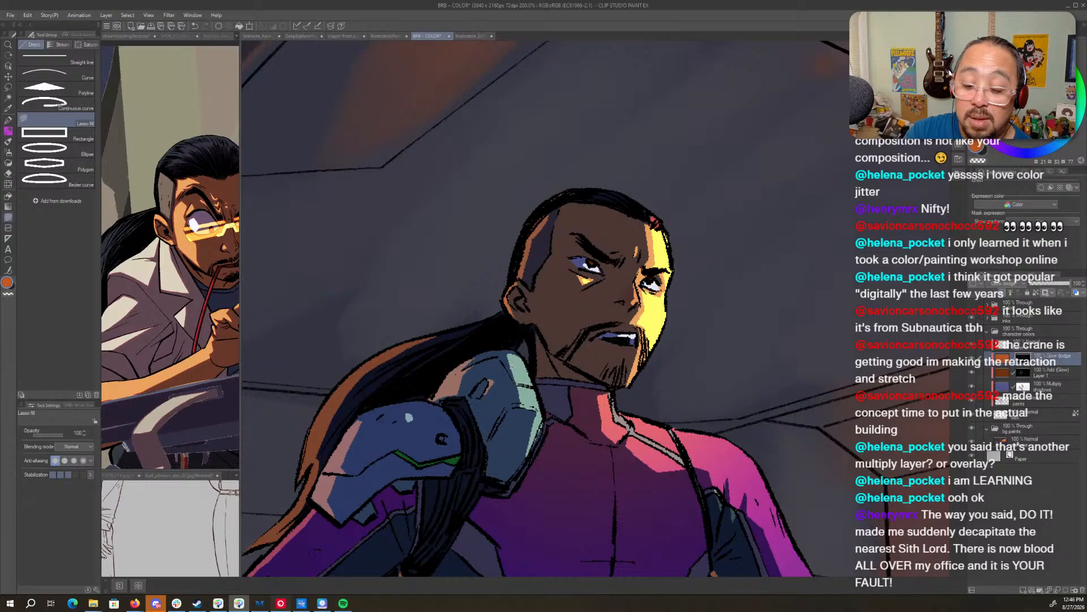
- Reveal the dodge glow on the lit front edge of the upper shoulder plate, undoing and redrawing the first shape
mouse_move(528, 401)
mouse_down()
mouse_move(543, 428)
mouse_move(517, 357)
mouse_up()
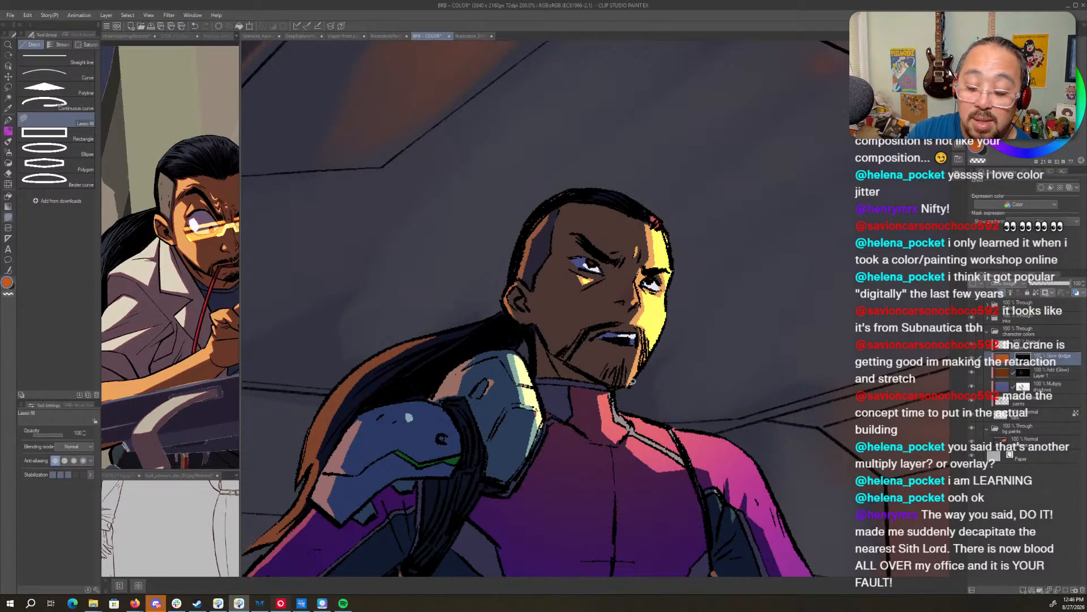
key(ctrl+z)
mouse_move(528, 401)
mouse_down()
mouse_move(545, 429)
mouse_move(535, 377)
mouse_move(517, 357)
mouse_up()
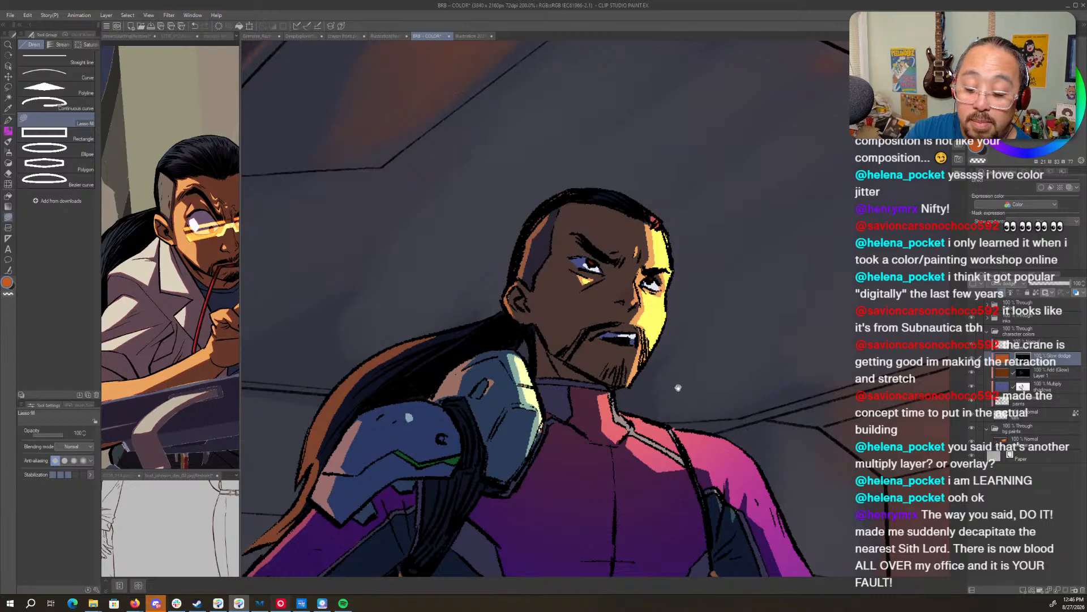
- Reveal the dodge glow on the outer sleeve, glove and knuckles of the helmet-holding arm and on the helmet's lit side
drag(678, 388, 649, 242)
mouse_move(581, 247)
mouse_down()
mouse_move(590, 287)
mouse_move(593, 253)
mouse_move(619, 263)
mouse_move(605, 267)
mouse_move(604, 289)
mouse_move(631, 318)
mouse_move(658, 318)
mouse_move(606, 255)
mouse_up()
mouse_move(673, 273)
mouse_down()
mouse_move(659, 296)
mouse_move(685, 318)
mouse_move(694, 350)
mouse_move(699, 325)
mouse_move(709, 364)
mouse_move(720, 340)
mouse_move(728, 366)
mouse_move(777, 405)
mouse_move(735, 223)
mouse_up()
drag(798, 314, 706, 241)
drag(772, 258, 789, 306)
mouse_move(662, 342)
mouse_down()
mouse_move(750, 271)
mouse_move(727, 246)
mouse_move(739, 249)
mouse_move(723, 251)
mouse_move(727, 265)
mouse_move(689, 263)
mouse_move(691, 345)
mouse_move(702, 410)
mouse_move(723, 422)
mouse_move(711, 442)
mouse_move(721, 482)
mouse_move(725, 493)
mouse_move(753, 488)
mouse_move(768, 217)
mouse_up()
mouse_move(762, 494)
mouse_down()
mouse_move(740, 285)
mouse_move(721, 319)
mouse_move(728, 331)
mouse_move(808, 251)
mouse_move(747, 287)
mouse_move(728, 342)
mouse_move(718, 324)
mouse_move(704, 350)
mouse_move(716, 374)
mouse_move(731, 349)
mouse_move(724, 395)
mouse_move(738, 355)
mouse_move(738, 399)
mouse_move(721, 421)
mouse_move(720, 470)
mouse_move(692, 530)
mouse_move(783, 383)
mouse_move(718, 435)
mouse_move(716, 422)
mouse_move(708, 430)
mouse_move(709, 476)
mouse_move(720, 435)
mouse_move(716, 463)
mouse_up()
key(c)
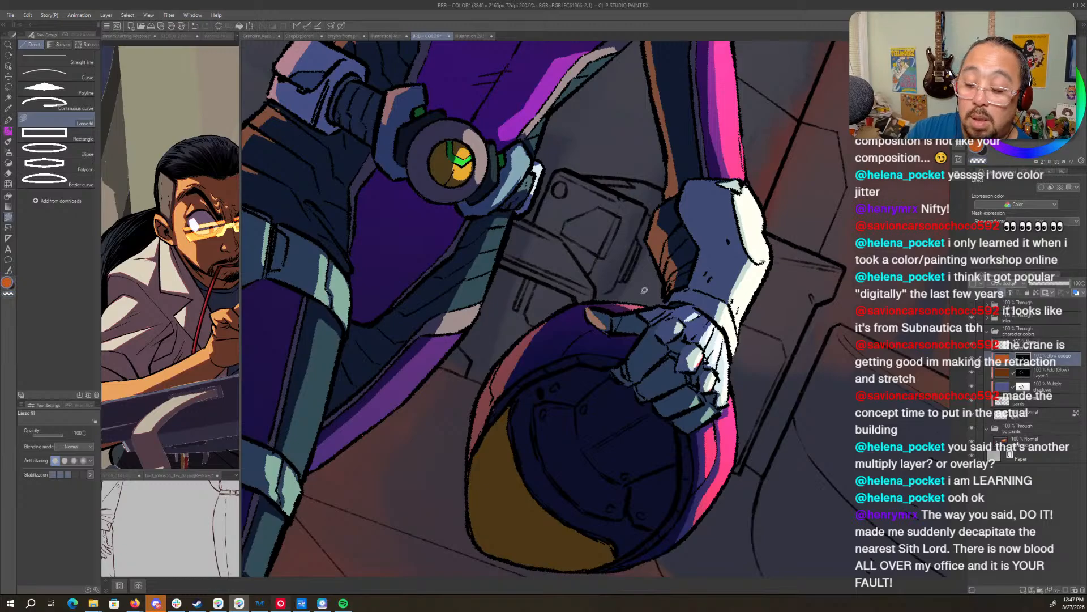
- Lasso-fill angular glow reflections on the helmet's golden visor
key(r)
drag(748, 401, 865, 287)
key(u)
mouse_move(702, 531)
mouse_down()
mouse_move(695, 547)
mouse_move(703, 503)
mouse_move(684, 504)
mouse_move(661, 560)
mouse_move(692, 545)
mouse_up()
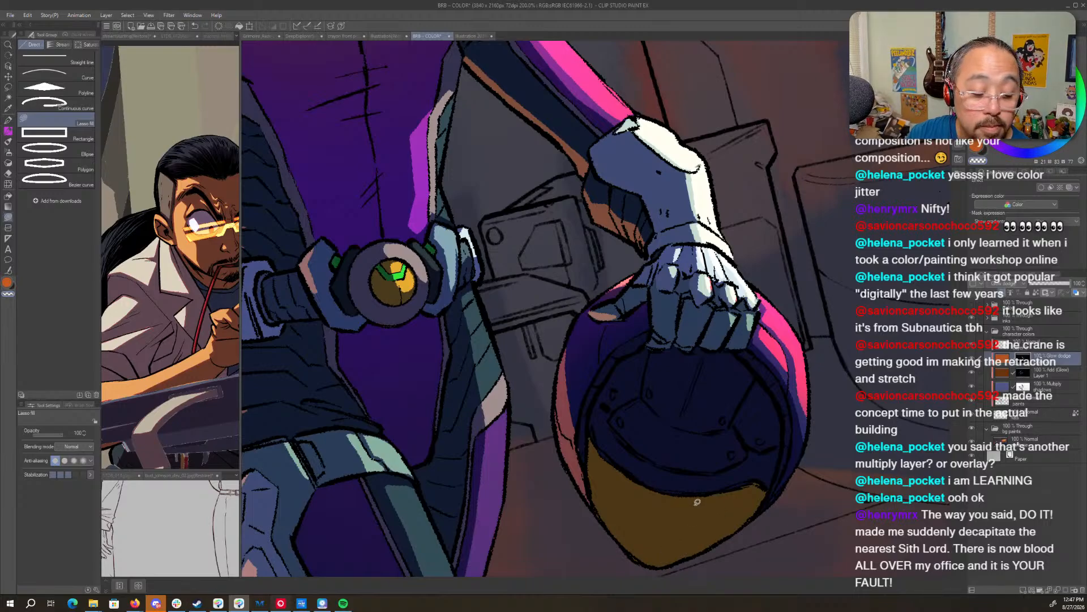
mouse_move(705, 502)
mouse_down()
mouse_move(697, 546)
mouse_move(662, 561)
mouse_move(673, 500)
mouse_move(706, 499)
mouse_move(708, 537)
mouse_move(720, 500)
mouse_move(751, 492)
mouse_up()
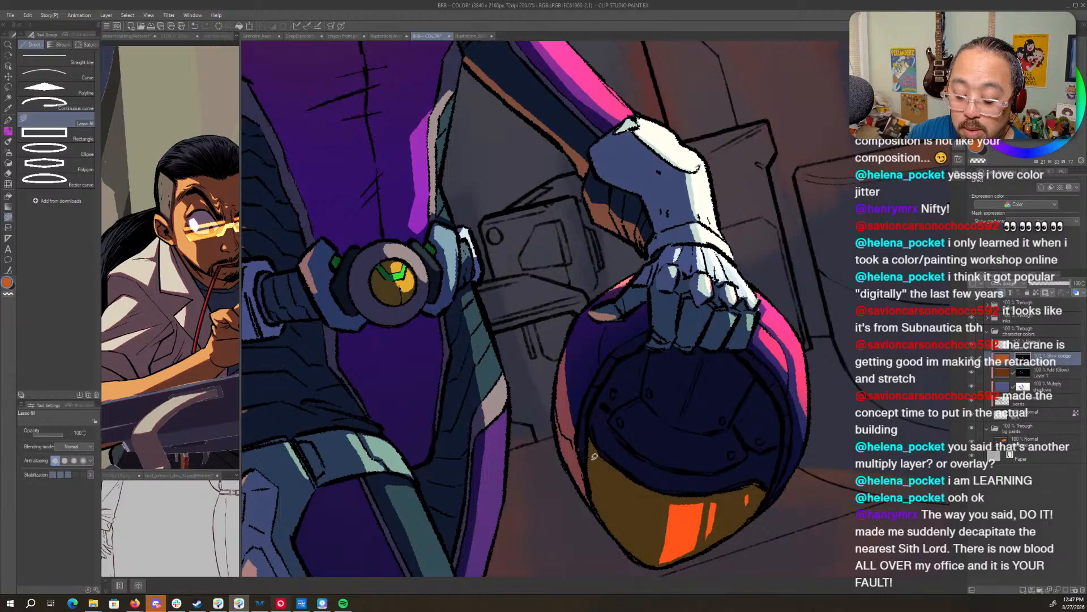
- Lasso-fill the Glow dodge mask to light the sword's pointed tip and the lower leg behind the blade
key(ctrl+space)
drag(855, 331, 736, 335)
key(shift+space)
mouse_move(886, 416)
mouse_down()
mouse_move(859, 472)
mouse_move(754, 533)
mouse_move(701, 498)
mouse_move(687, 359)
mouse_up()
key(ctrl+space)
mouse_move(623, 391)
mouse_down()
mouse_move(671, 396)
mouse_move(530, 365)
mouse_up()
key(shift+space)
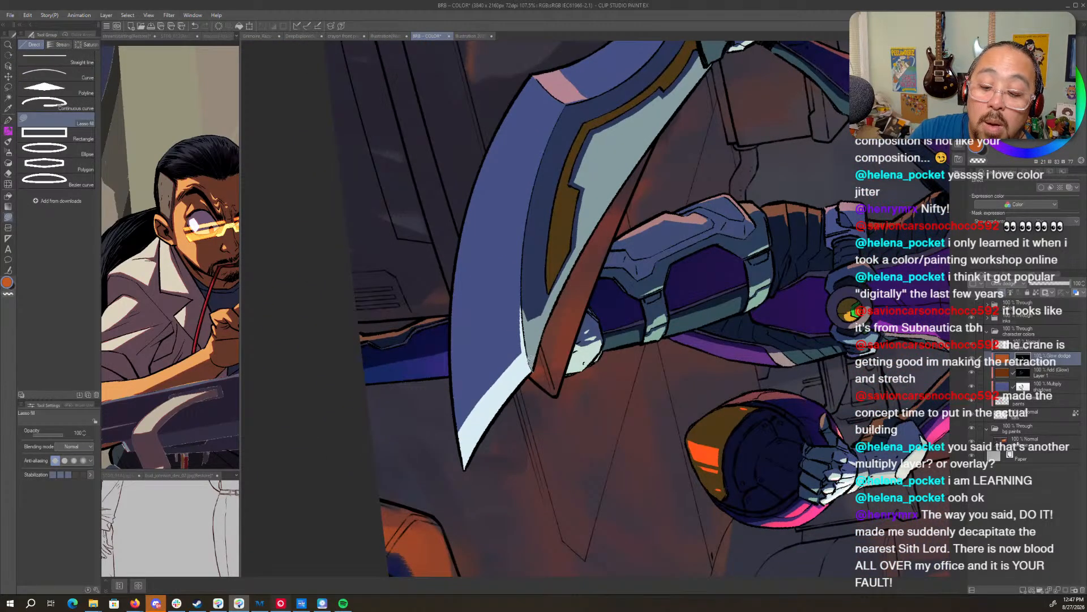
mouse_move(521, 361)
mouse_down()
mouse_move(467, 515)
mouse_move(535, 385)
mouse_up()
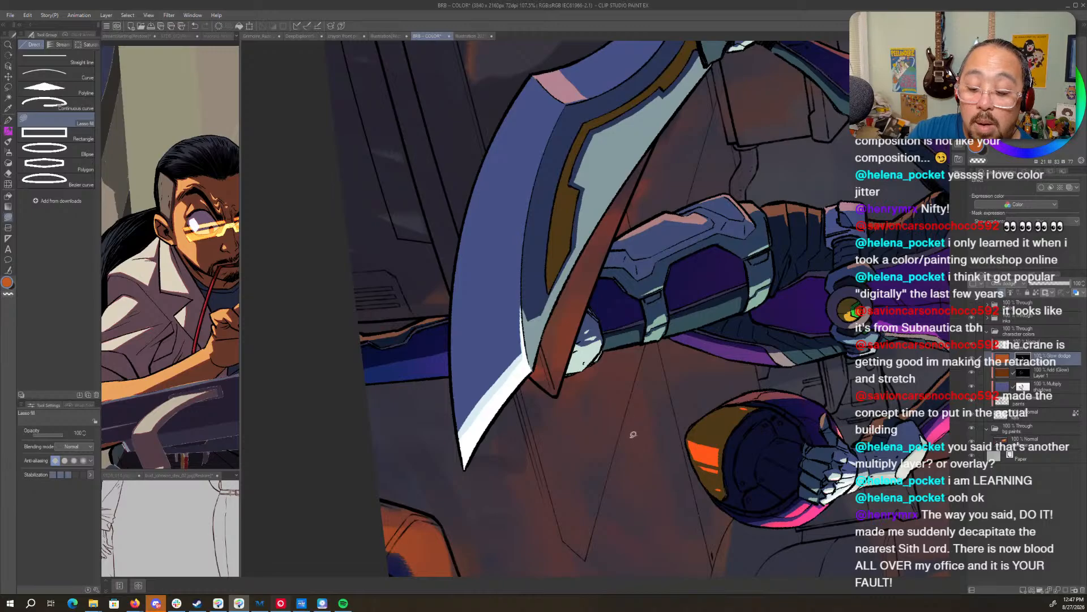
key(shift+space)
mouse_move(672, 441)
mouse_down()
mouse_move(780, 329)
mouse_move(777, 317)
mouse_up()
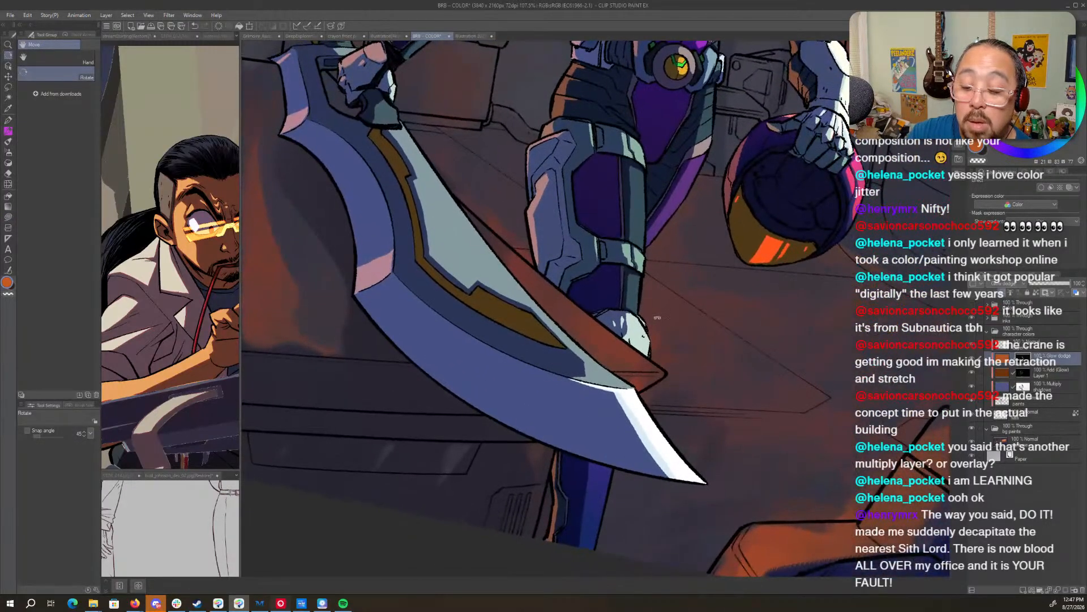
drag(637, 346, 660, 323)
key(shift+space)
drag(739, 413, 757, 381)
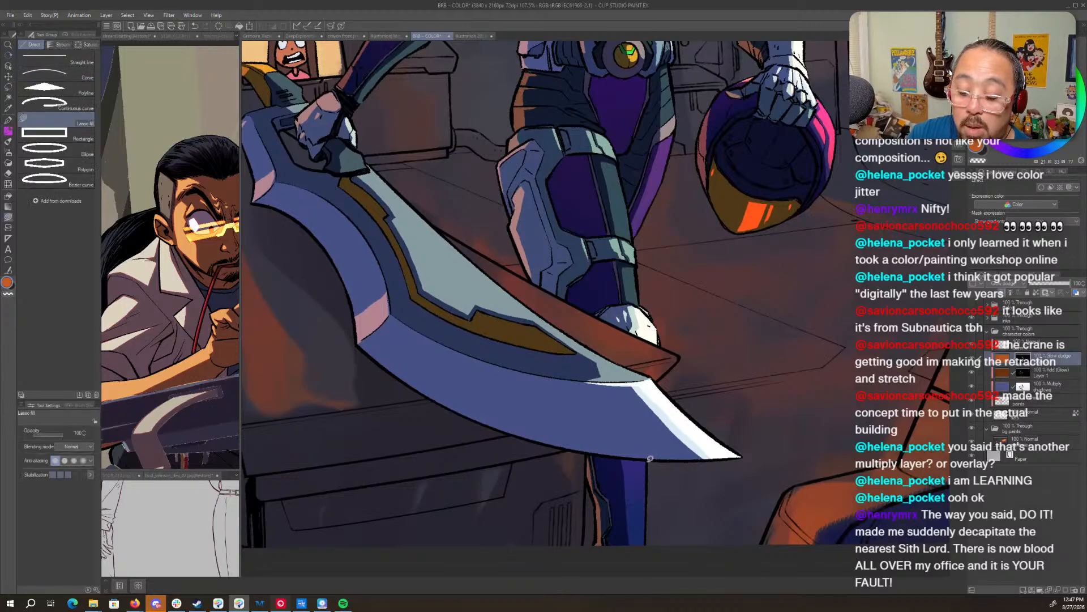
mouse_move(634, 459)
mouse_down()
mouse_move(658, 553)
mouse_move(649, 459)
mouse_up()
- Reveal the dodge glow along the lit edges of the rear leg and the front thigh
key(space)
mouse_move(648, 237)
mouse_down()
mouse_move(655, 327)
mouse_move(635, 385)
mouse_move(651, 398)
mouse_move(643, 362)
mouse_up()
mouse_move(627, 268)
mouse_down()
mouse_move(617, 254)
mouse_move(639, 330)
mouse_move(633, 266)
mouse_up()
mouse_move(686, 186)
mouse_down()
mouse_move(676, 160)
mouse_move(676, 192)
mouse_up()
drag(672, 233, 641, 334)
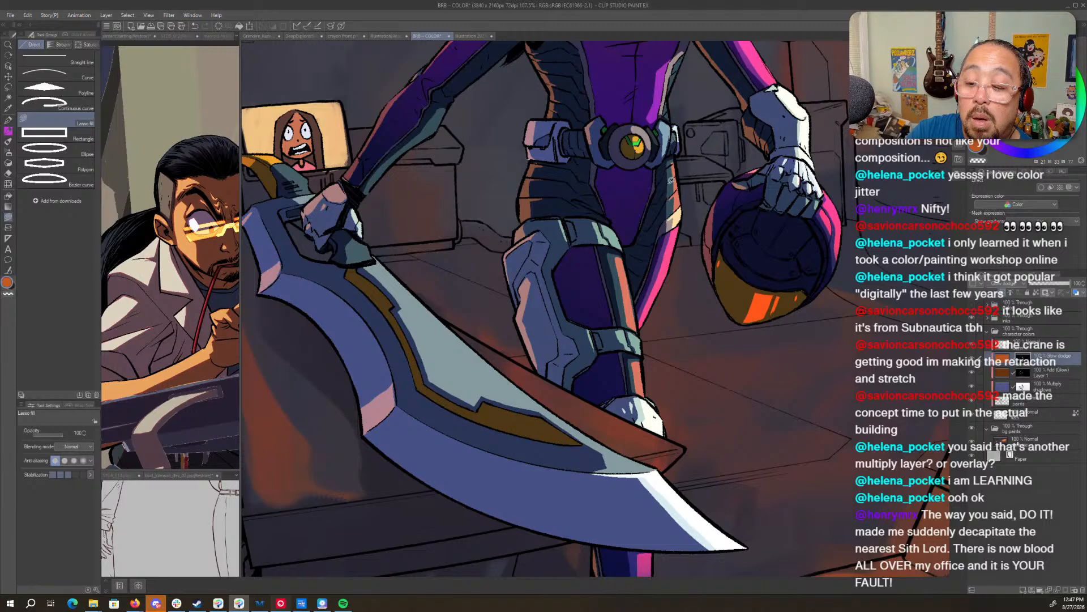
scroll(674, 162, up, 5)
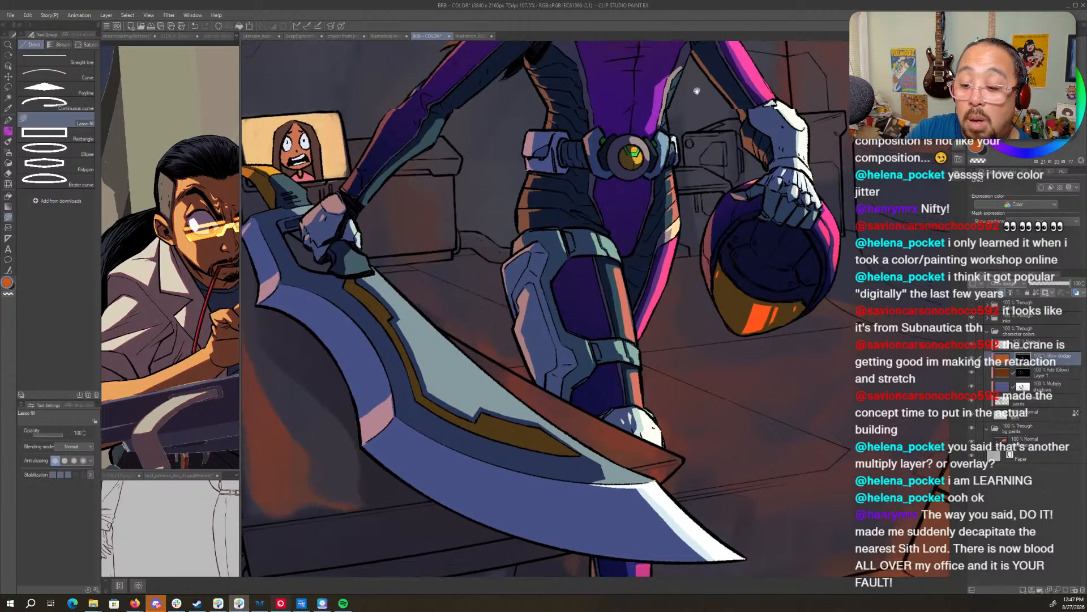
- Reveal the dodge glow on the suit's lit waist panel and on the front leg's armor bands around the knee
drag(674, 240, 657, 250)
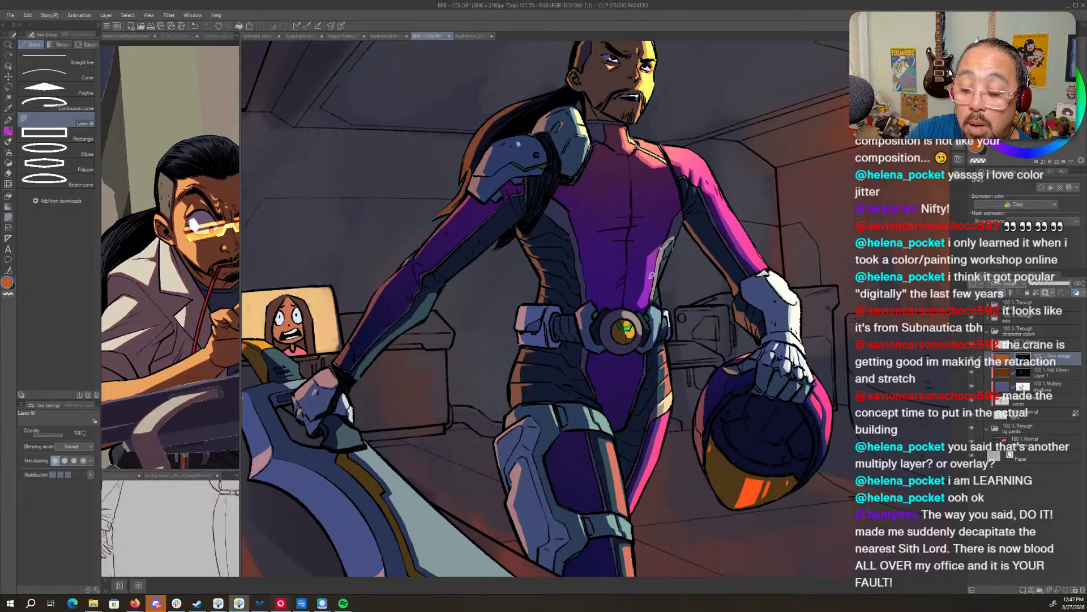
mouse_move(650, 288)
mouse_down()
mouse_move(644, 300)
mouse_move(662, 293)
mouse_move(680, 244)
mouse_up()
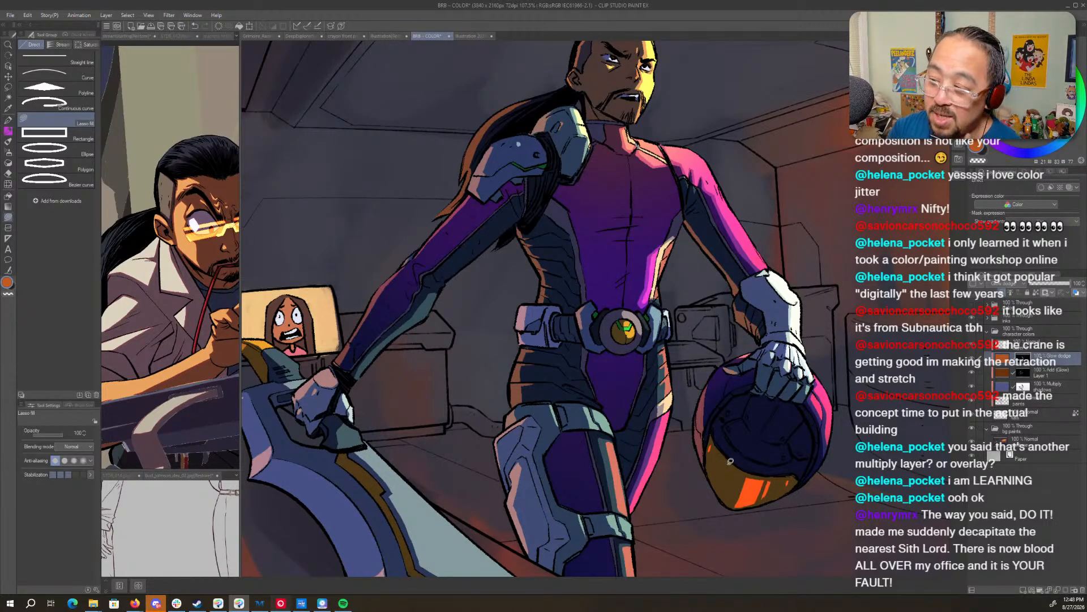
scroll(727, 465, down, 3)
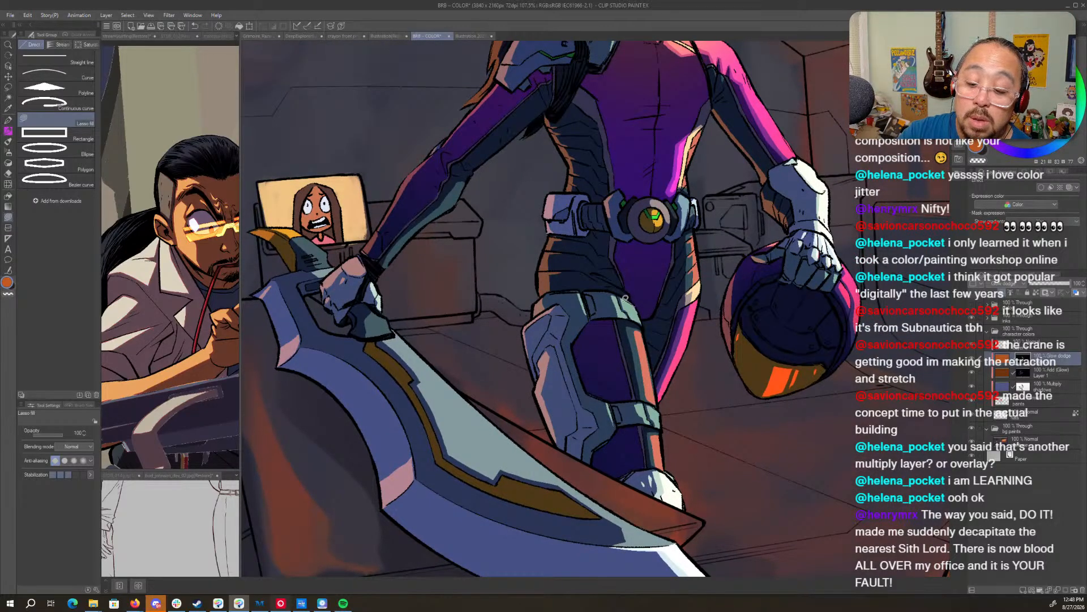
mouse_move(643, 320)
mouse_down()
mouse_move(616, 296)
mouse_move(641, 322)
mouse_up()
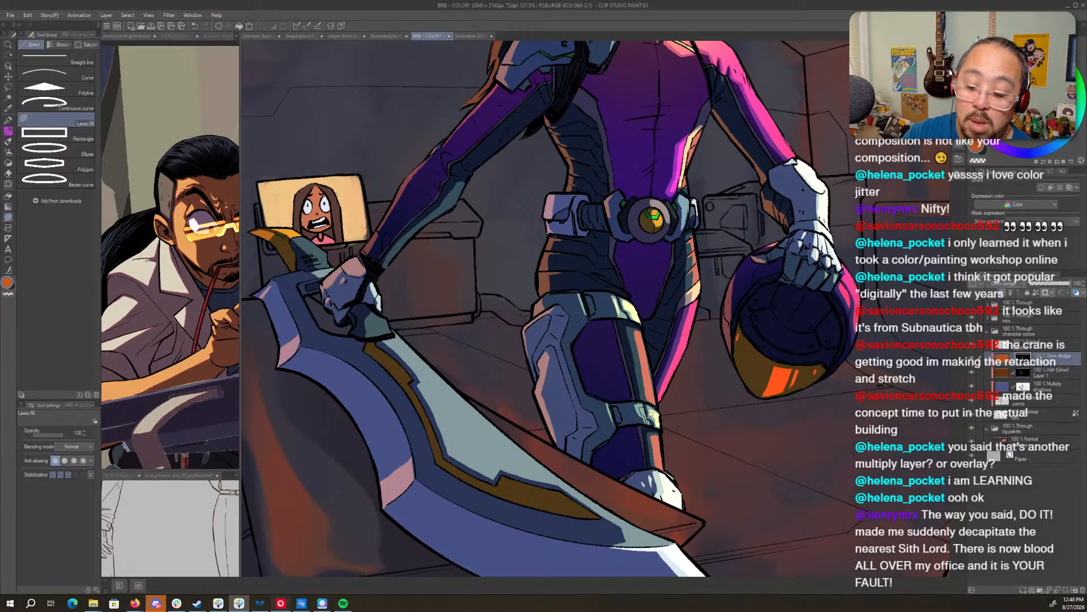
- Reveal a thin dodge glow along the suit's collar seam below the neck
drag(820, 441, 679, 482)
drag(620, 136, 663, 165)
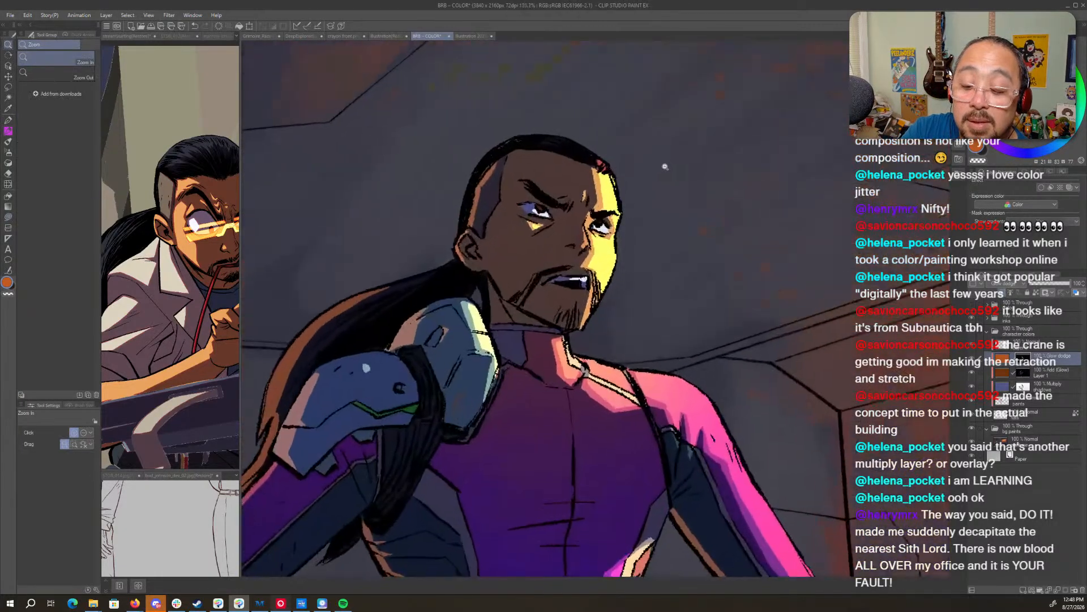
mouse_move(605, 304)
mouse_down()
mouse_move(597, 270)
mouse_move(601, 320)
mouse_up()
- Reveal the dodge glow on the sword's golden pommel, the gripping hand and the dark fitting below the grip
key(ctrl+space)
drag(806, 270, 755, 287)
drag(869, 483, 801, 370)
key(ctrl+space)
drag(590, 278, 622, 278)
mouse_move(522, 286)
mouse_down()
mouse_move(726, 339)
mouse_move(738, 314)
mouse_move(668, 385)
mouse_move(677, 396)
mouse_move(738, 324)
mouse_move(662, 381)
mouse_move(644, 409)
mouse_move(655, 427)
mouse_up()
drag(711, 388, 699, 278)
mouse_move(543, 243)
mouse_down()
mouse_move(570, 190)
mouse_move(640, 203)
mouse_move(585, 232)
mouse_move(577, 222)
mouse_move(588, 298)
mouse_move(598, 283)
mouse_move(580, 247)
mouse_up()
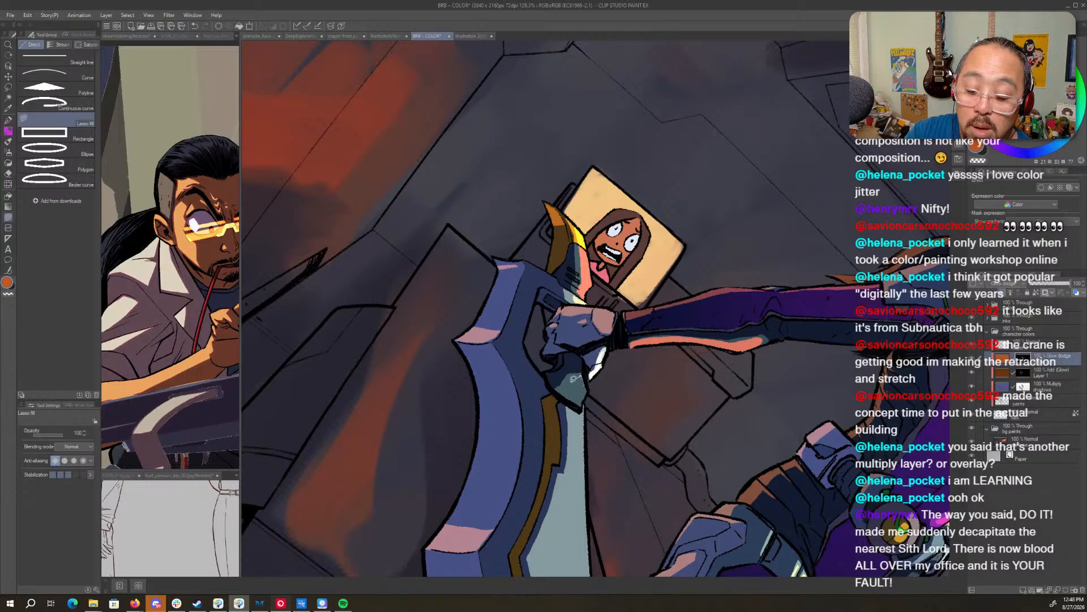
mouse_move(561, 389)
mouse_down()
mouse_move(580, 404)
mouse_move(593, 394)
mouse_up()
- Lasso-fill the dodge glow over the sword's pale inner blade face between the gold trim and the back edge
drag(625, 451, 686, 219)
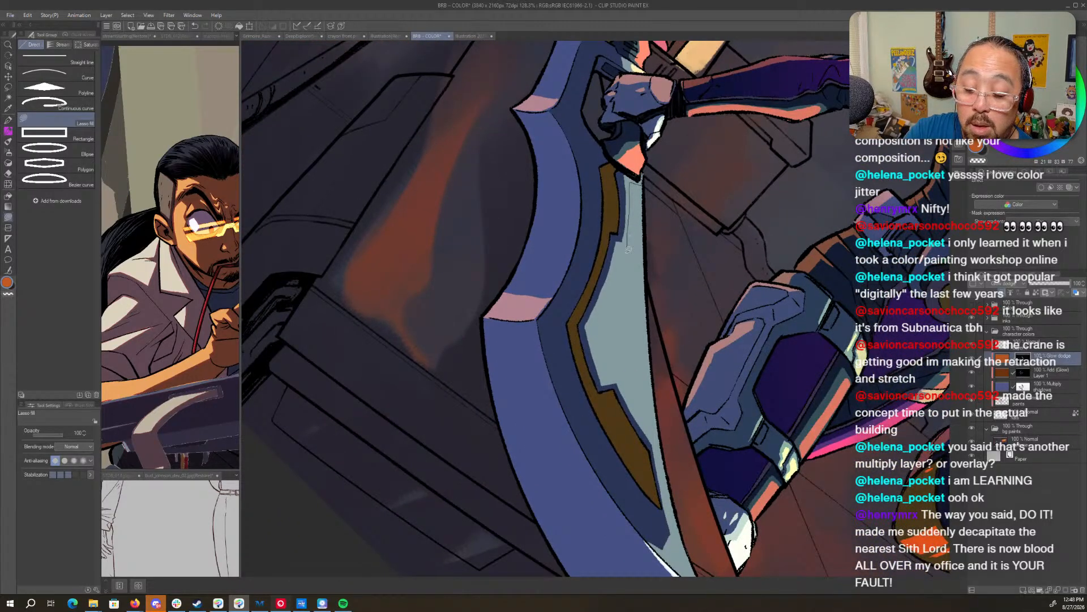
mouse_move(614, 366)
mouse_down()
mouse_move(645, 415)
mouse_move(667, 215)
mouse_move(645, 178)
mouse_up()
mouse_move(697, 389)
mouse_down()
mouse_move(663, 264)
mouse_move(626, 318)
mouse_move(637, 371)
mouse_move(657, 405)
mouse_move(629, 218)
mouse_up()
mouse_move(761, 405)
mouse_down()
mouse_move(747, 427)
mouse_move(764, 414)
mouse_up()
drag(801, 365, 670, 450)
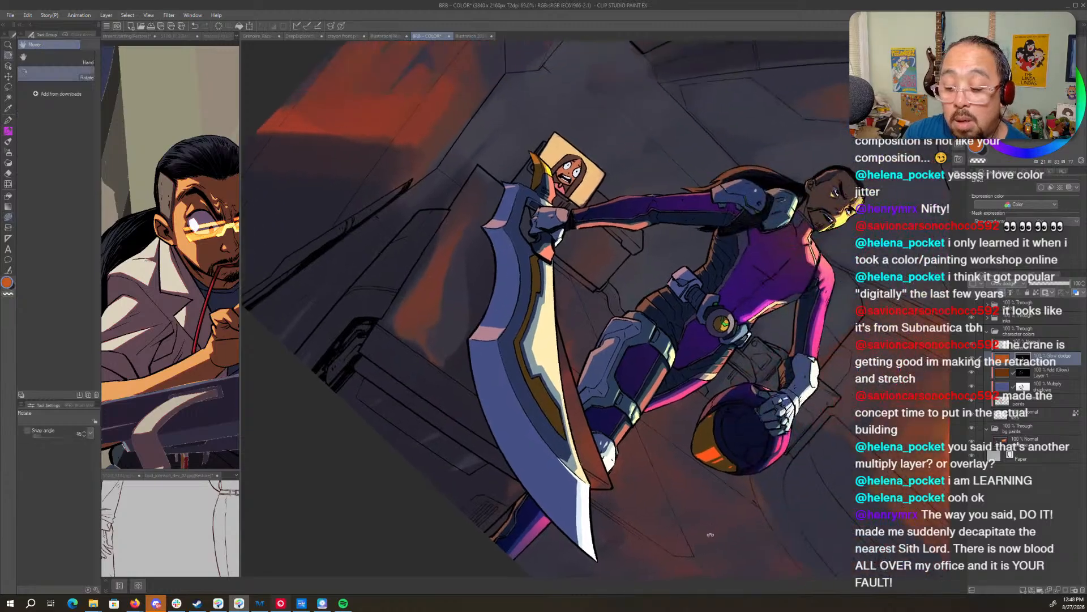
drag(637, 558, 804, 453)
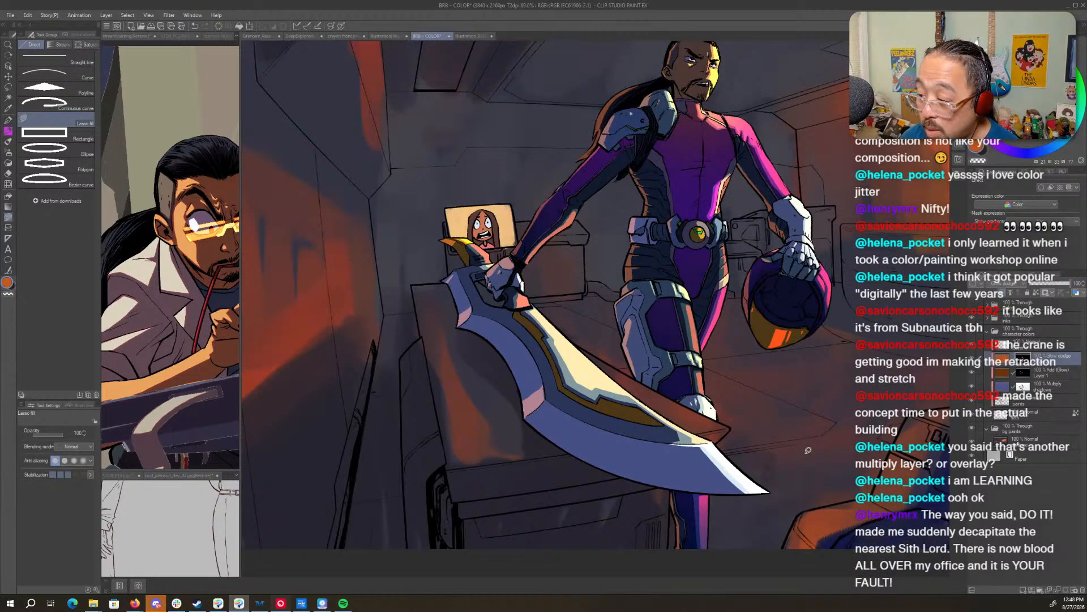
- Select all gold areas by color on the flats layer and make the Multiply shadow layer's mask active
key(w)
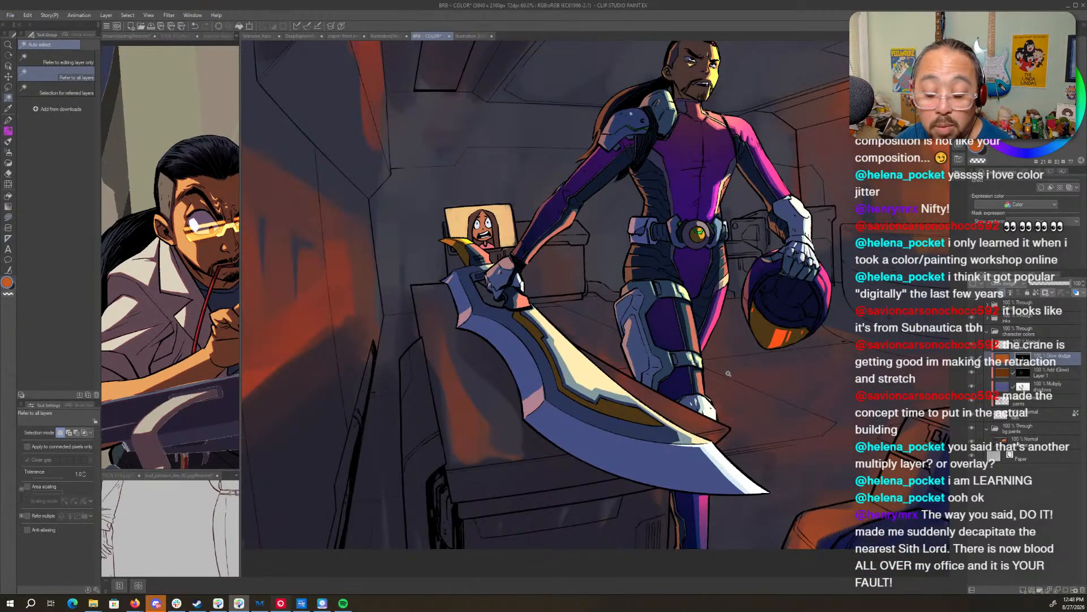
click(1045, 414)
click(623, 415)
drag(661, 367, 615, 421)
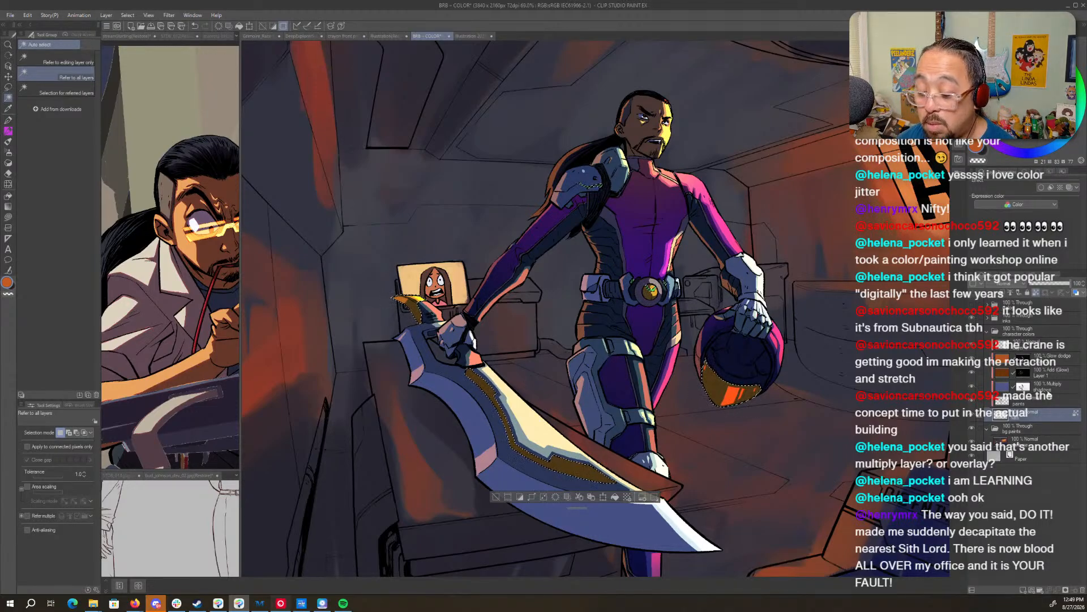
click(1048, 386)
- Try clearing the Multiply shadow from all selected gold areas, including the helmet visor, and undo it
key(Delete)
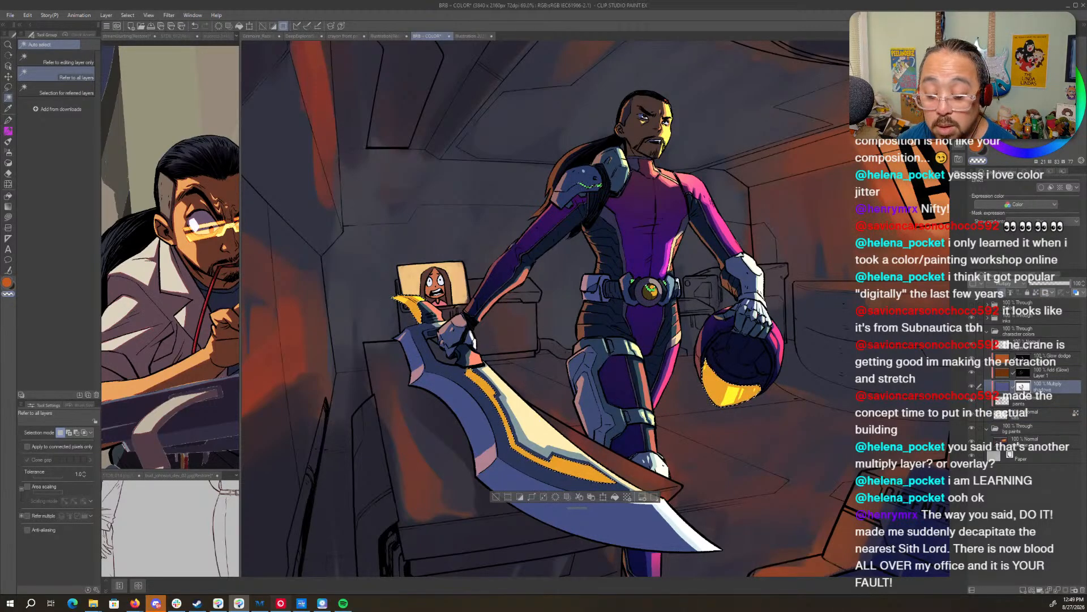
key(ctrl+d)
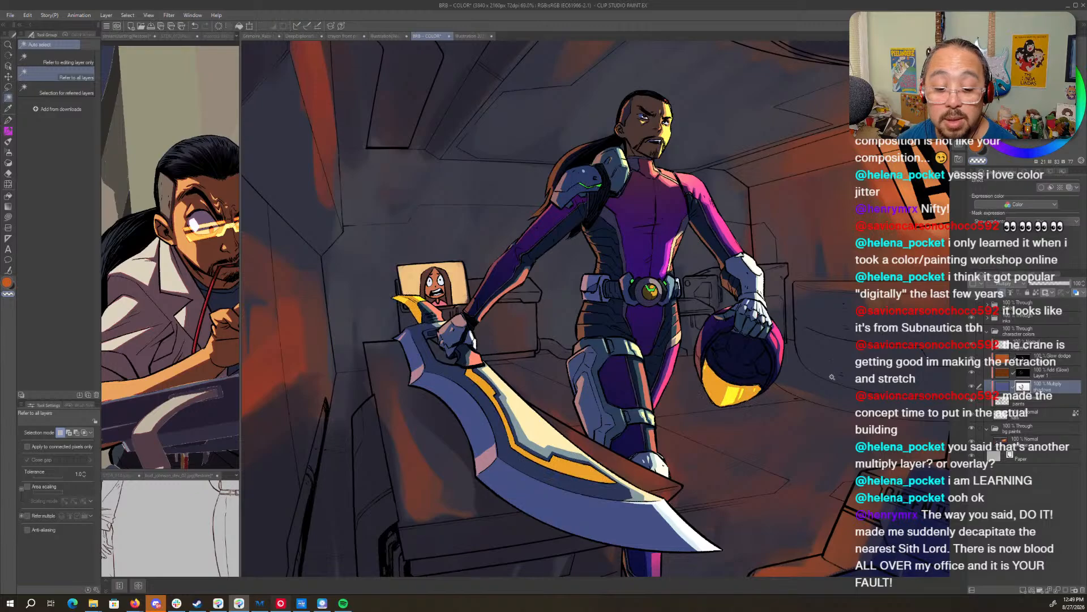
drag(830, 290, 818, 296)
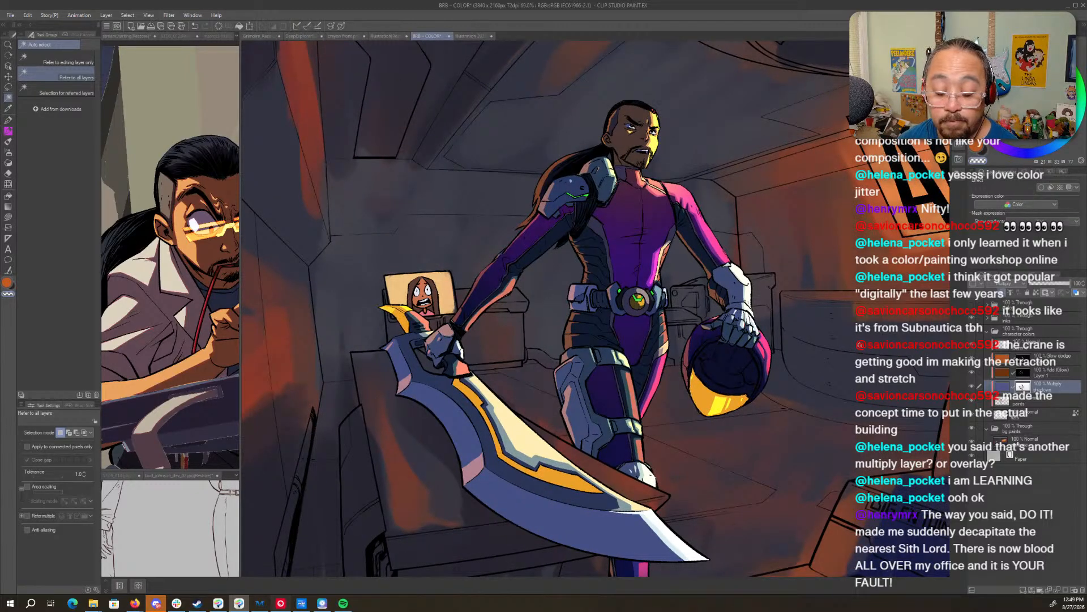
key(ctrl+z)
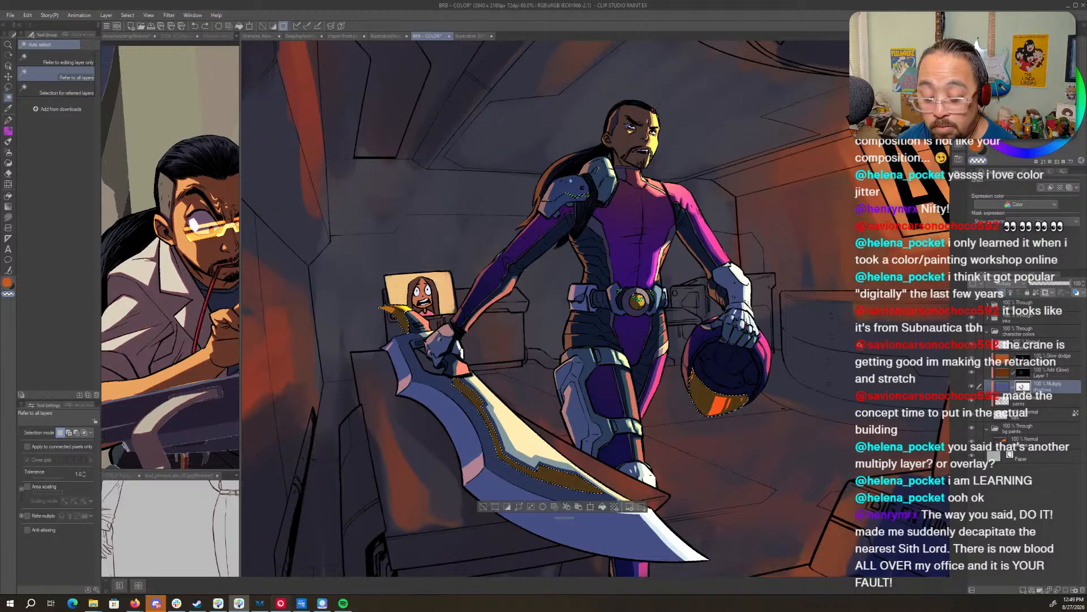
key(ctrl+z)
- Remove the helmet visor from the selection and clear the Multiply shadow from the remaining gold areas
key(m)
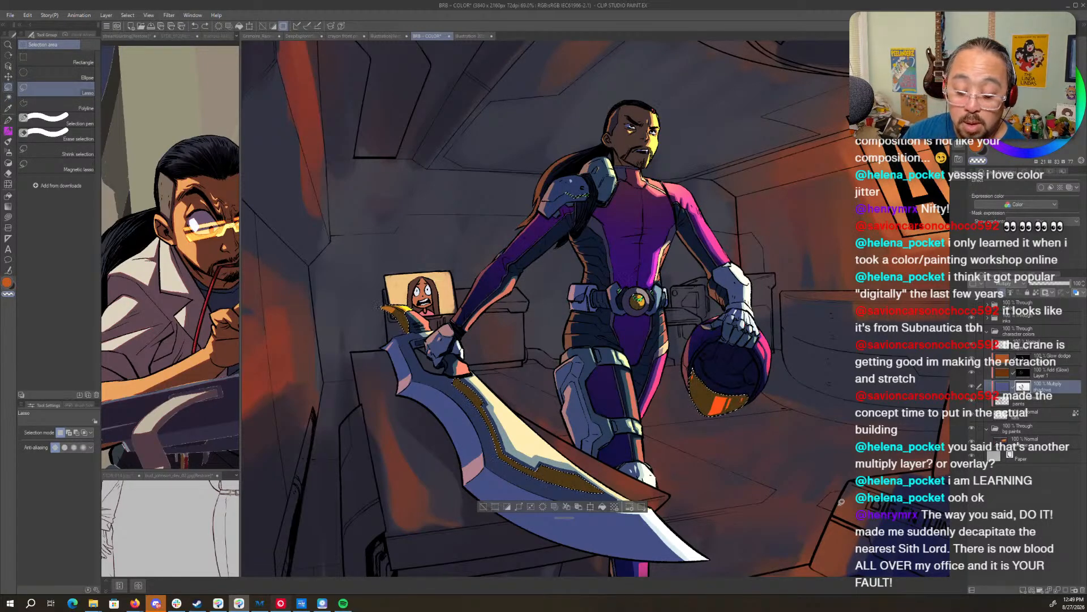
drag(756, 385, 764, 442)
key(Delete)
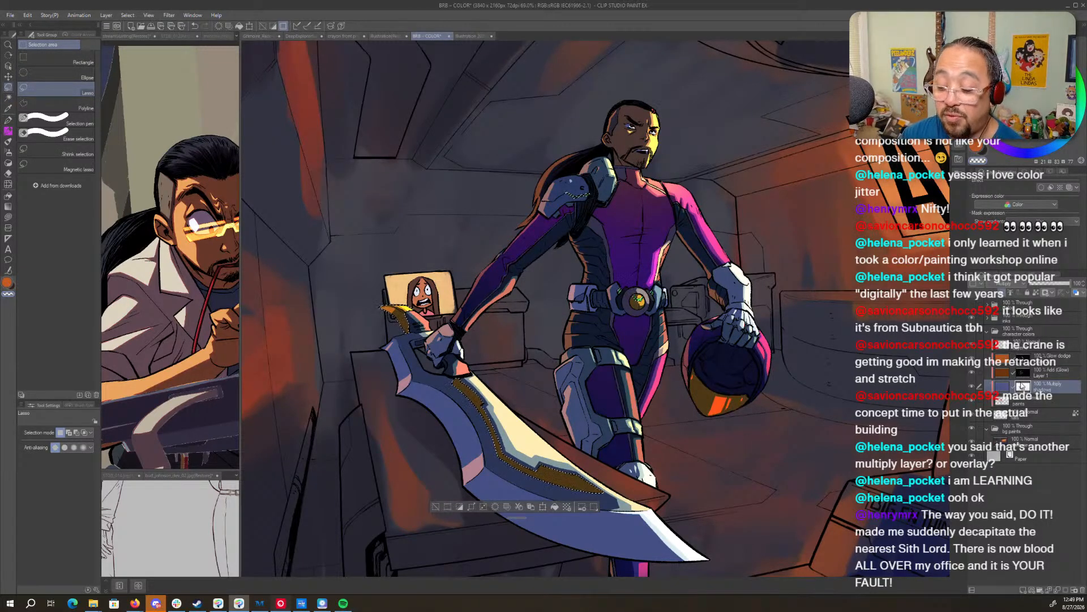
key(ctrl+d)
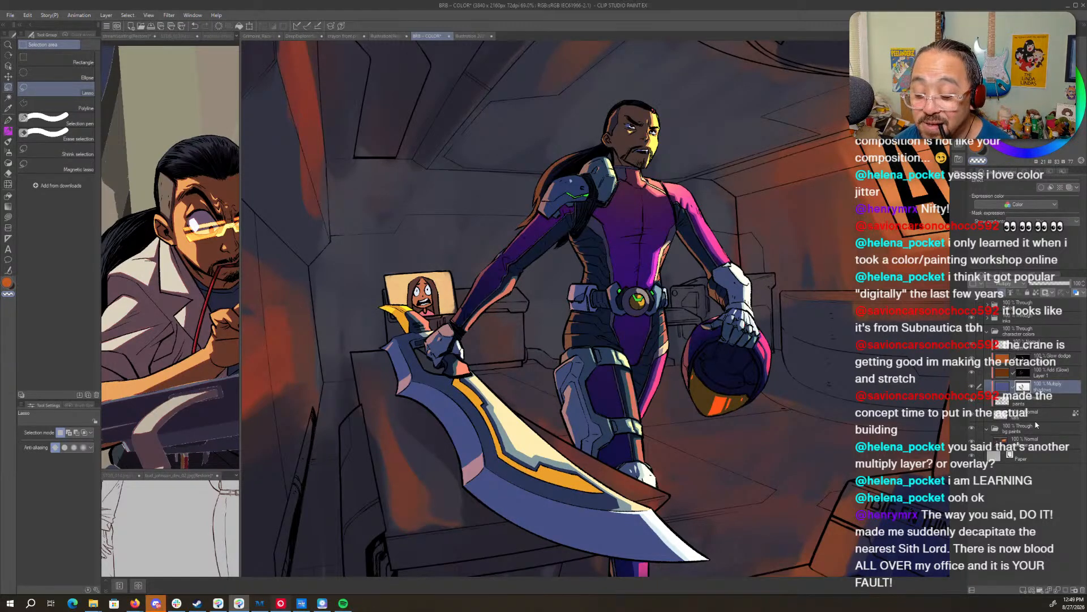
- Reselect the gold areas from the flats layer and lighten the visor's shadow on the Multiply layer with a paler orange
click(1014, 413)
key(w)
click(709, 398)
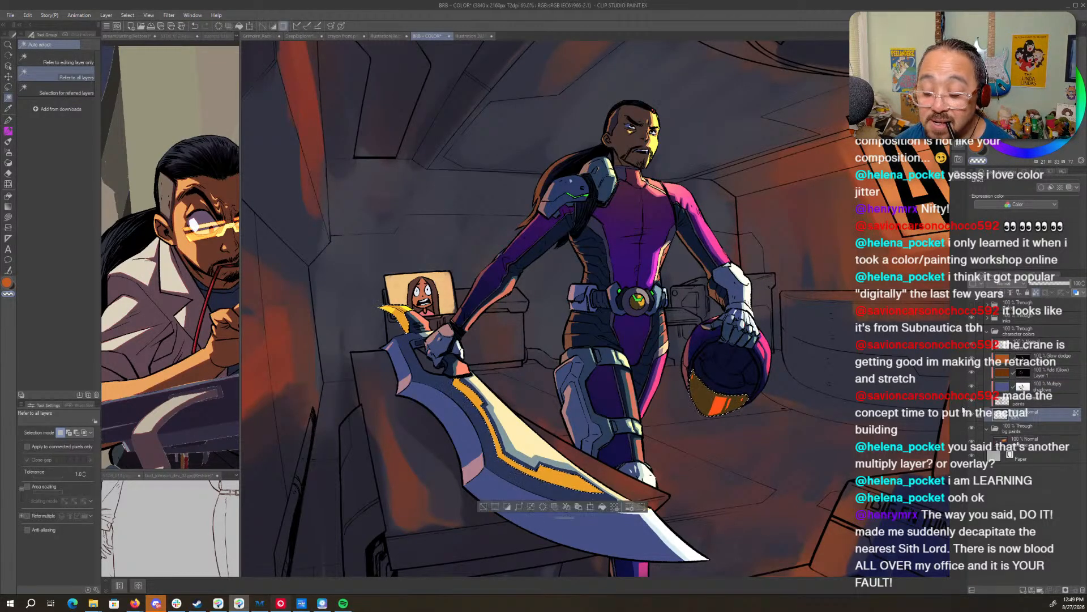
click(1019, 385)
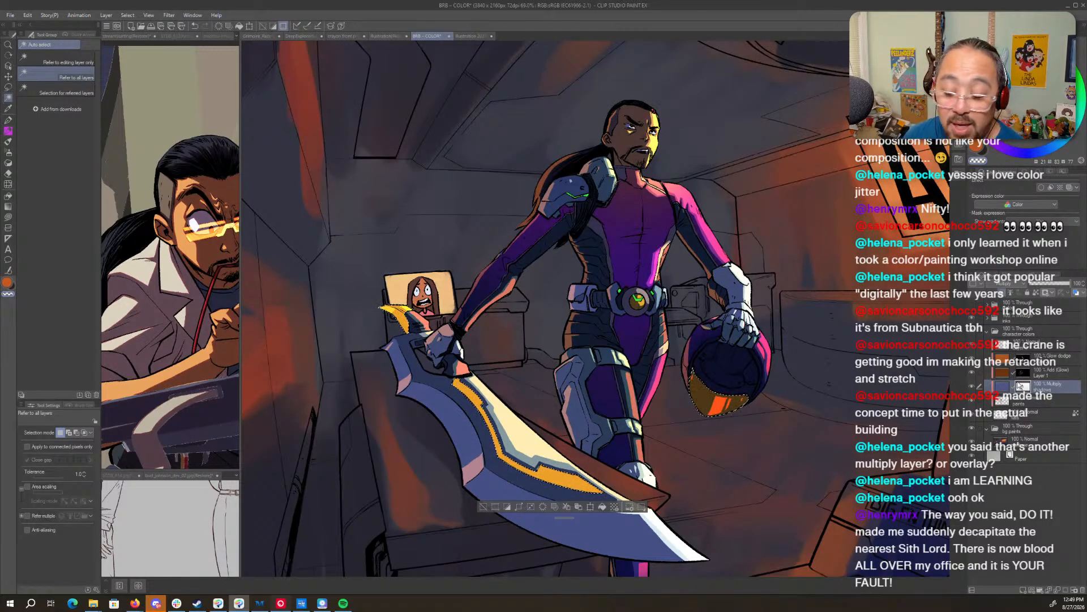
click(1003, 98)
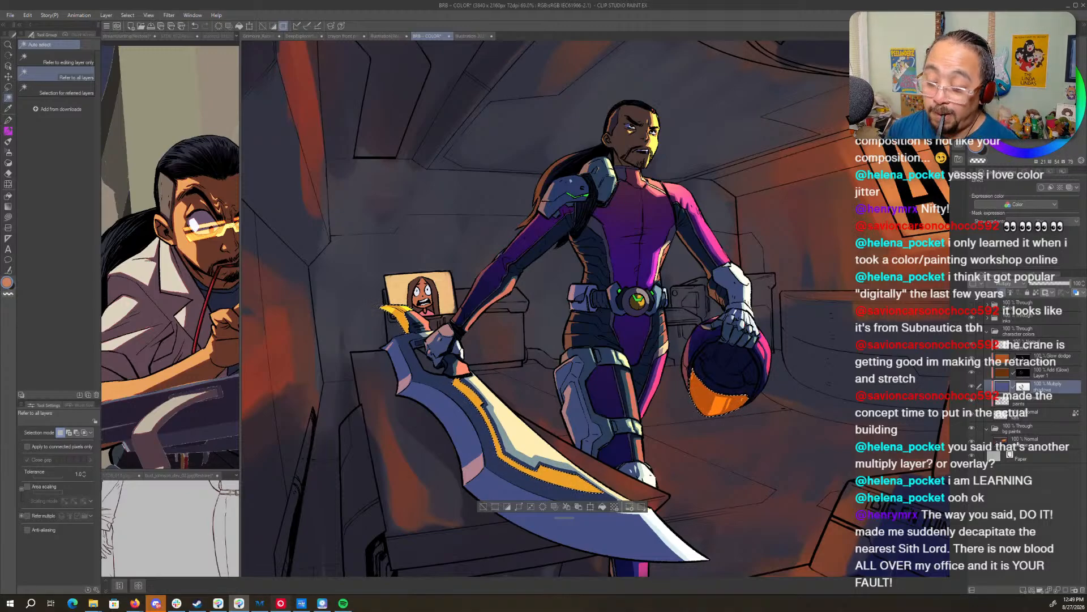
key(ctrl+d)
- Duplicate the Glow dodge layer and reset the copy's mask to hide everything, testing and undoing a mask inversion
scroll(696, 144, down, 1)
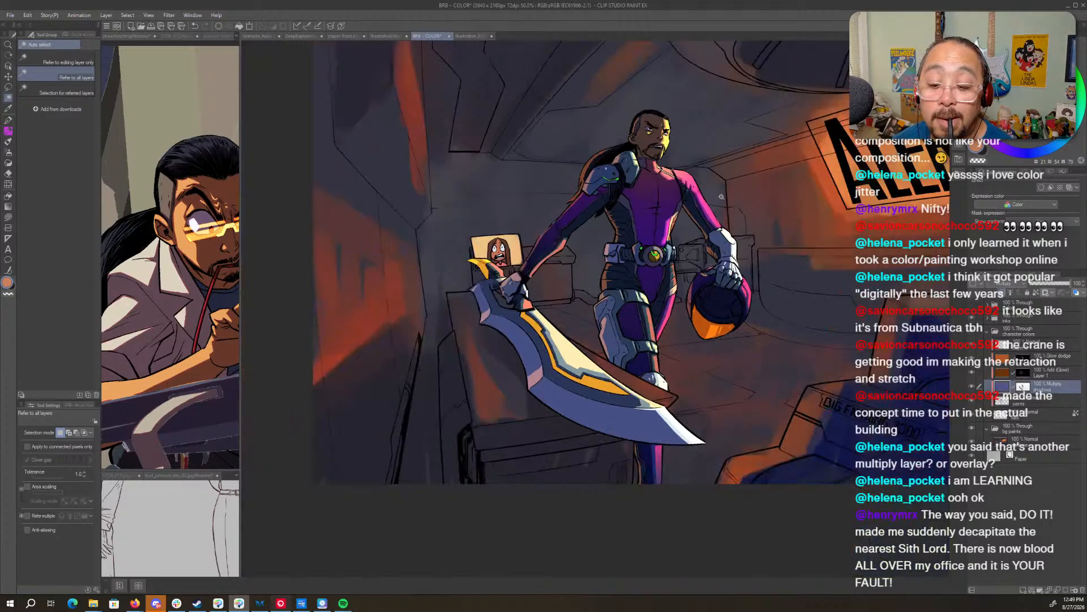
scroll(727, 221, up, 2)
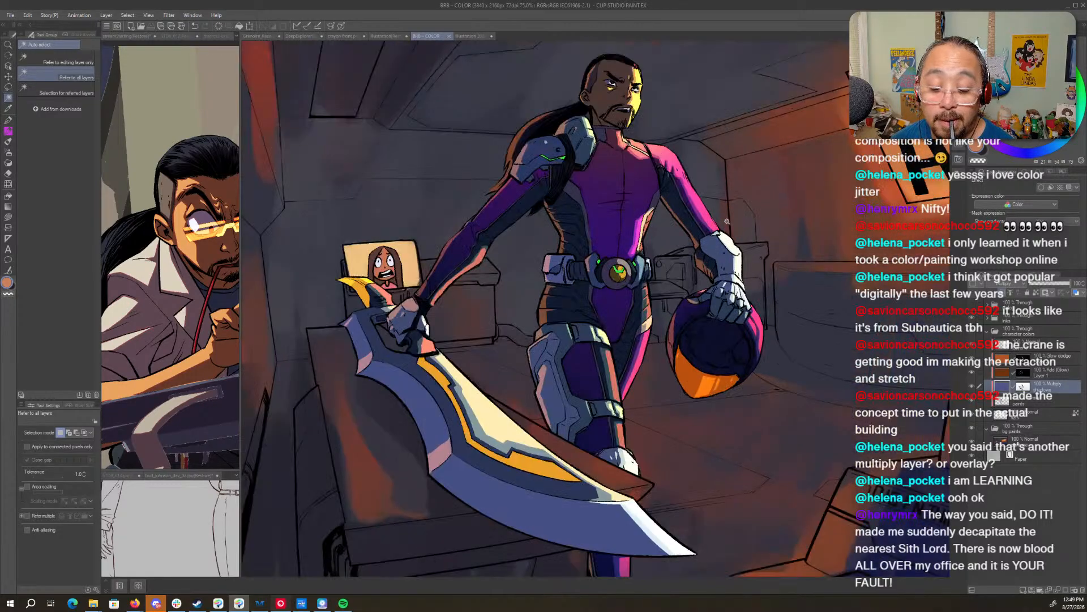
click(1032, 361)
drag(1057, 364, 1024, 589)
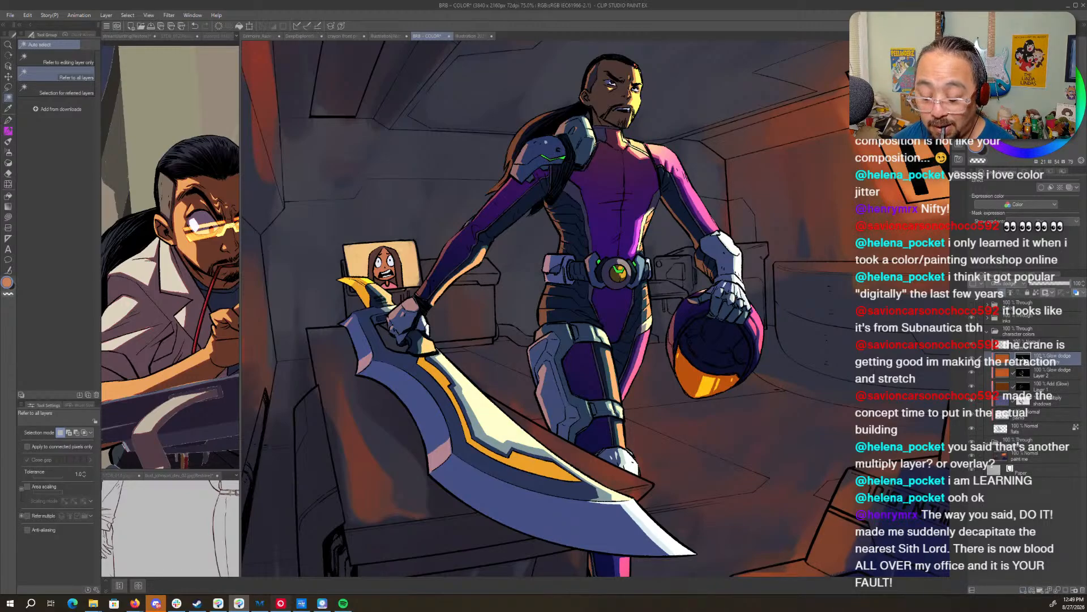
key(ctrl+i)
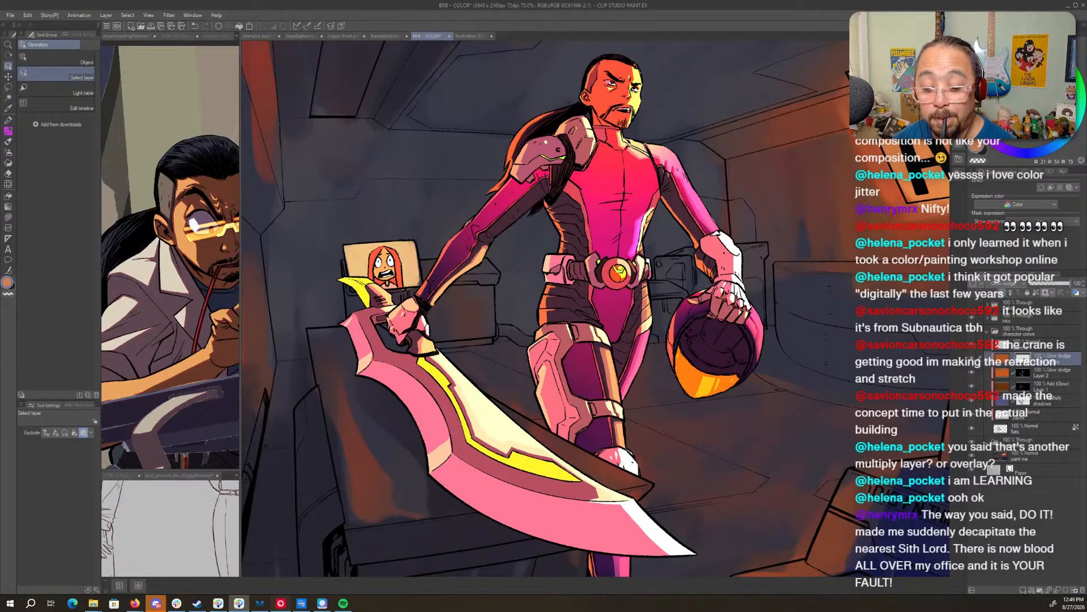
key(ctrl+z)
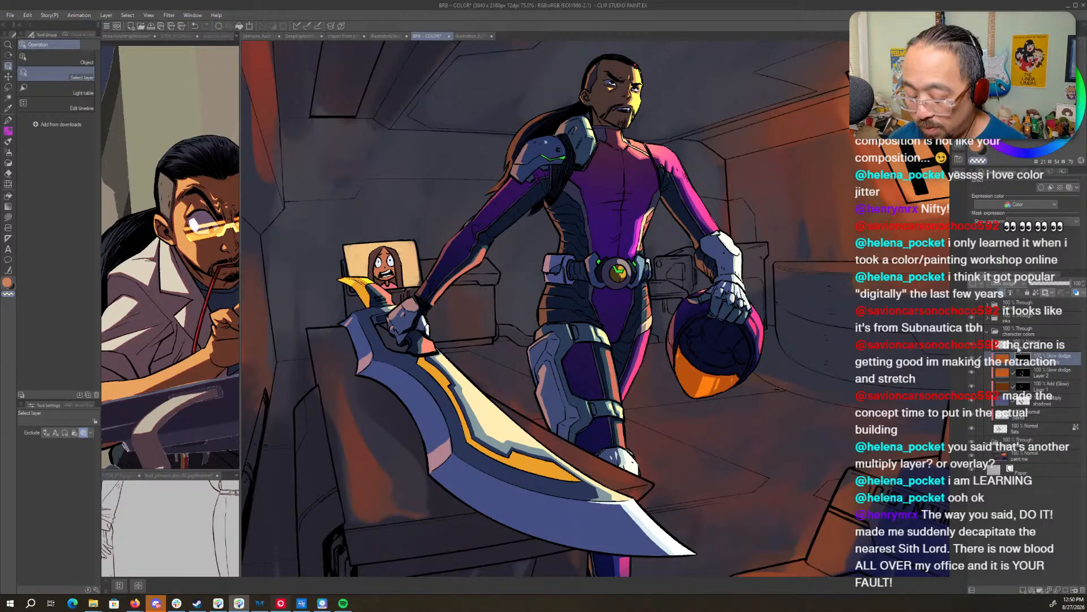
- Choose the Soft airbrush with the paint color active and set its brush size to 400
key(p)
key(b)
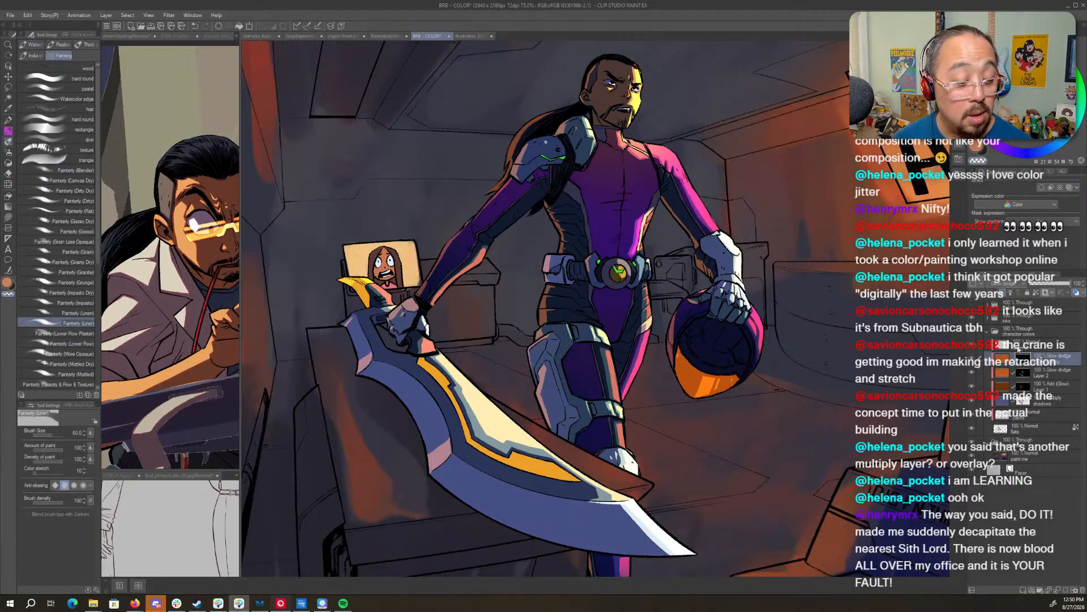
key(b)
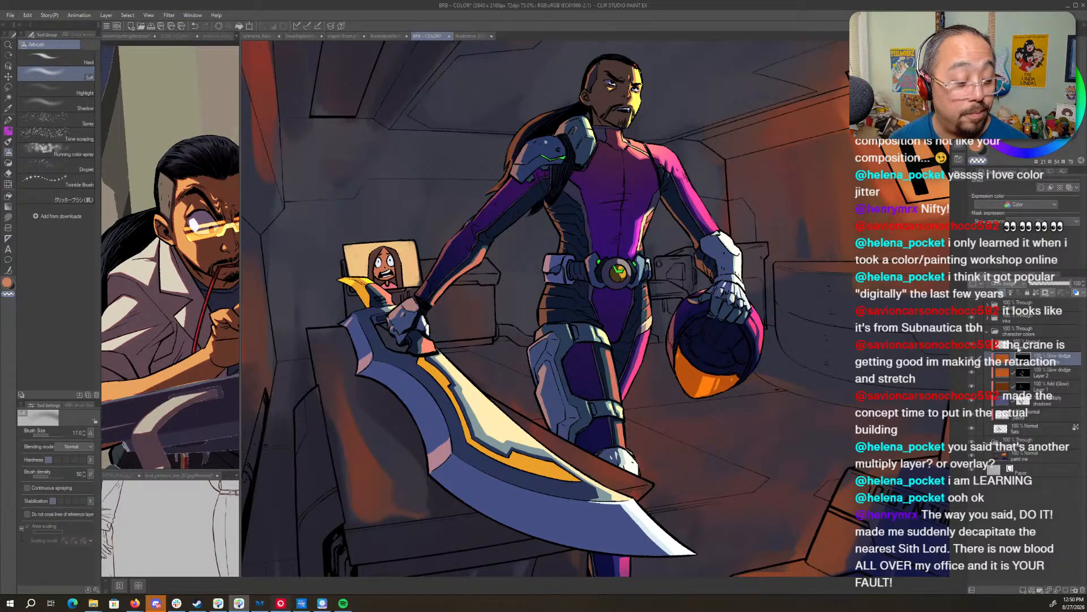
key(c)
key(bracketright)
key(bracketright)
key(bracketright)
key(bracketright)
key(bracketright)
key(bracketright)
key(bracketright)
key(bracketright)
key(bracketright)
key(bracketright)
key(bracketright)
key(bracketright)
key(bracketright)
key(bracketright)
key(bracketright)
key(bracketright)
key(bracketright)
key(bracketright)
key(bracketright)
key(bracketright)
key(bracketleft)
key(bracketleft)
key(bracketleft)
key(bracketleft)
key(bracketleft)
key(bracketleft)
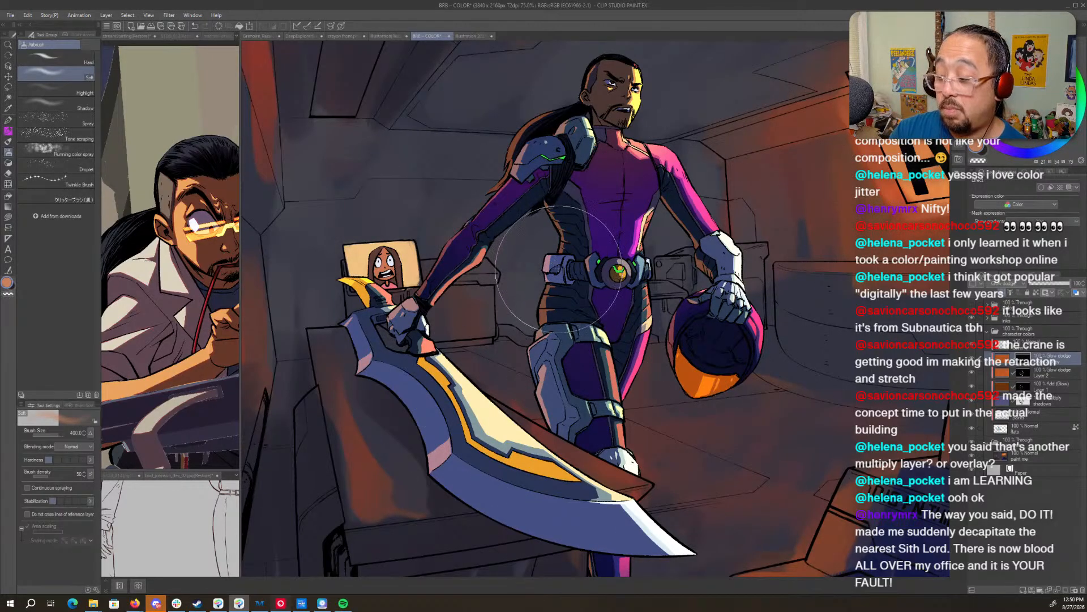
- Airbrush a soft orange glow over the swordsman's torso, head, shoulders, arms, belt, thigh and the upper part of the sword
drag(561, 198, 578, 346)
drag(581, 169, 609, 309)
drag(619, 217, 628, 322)
drag(567, 180, 580, 388)
drag(538, 193, 485, 310)
mouse_move(470, 244)
mouse_down()
mouse_move(482, 306)
mouse_move(422, 379)
mouse_up()
mouse_move(419, 297)
mouse_down()
mouse_move(384, 282)
mouse_move(397, 384)
mouse_up()
drag(355, 291, 431, 392)
mouse_move(346, 317)
mouse_down()
mouse_move(396, 379)
mouse_move(532, 451)
mouse_up()
drag(447, 419, 629, 503)
drag(518, 411, 604, 504)
mouse_move(615, 176)
mouse_down()
mouse_move(558, 139)
mouse_move(606, 91)
mouse_move(575, 83)
mouse_up()
drag(702, 176, 715, 267)
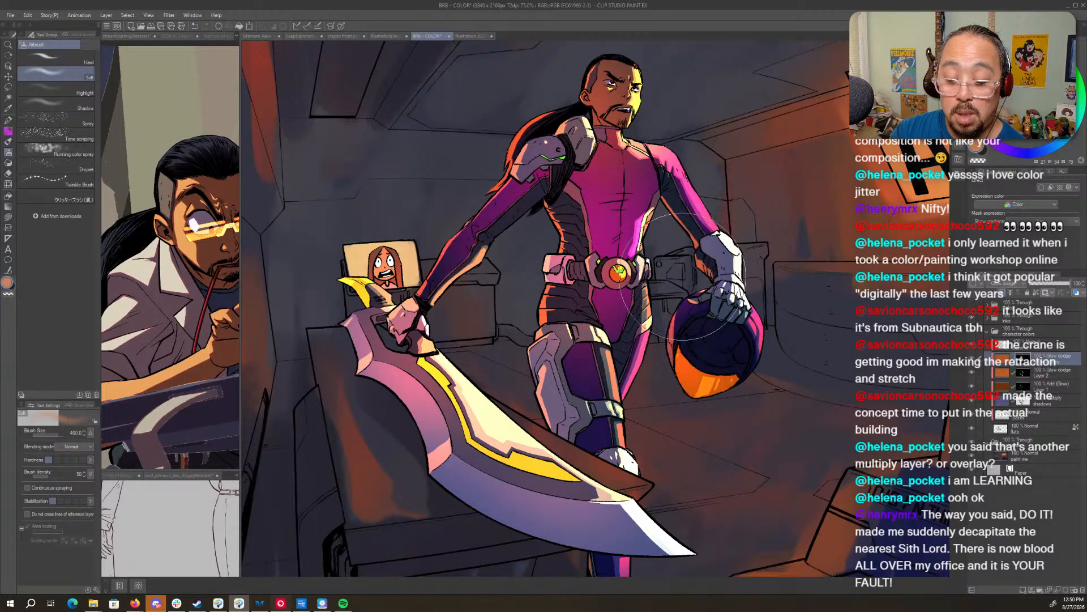
- Extend the soft airbrushed glow along the sword's lower blade toward the tip
drag(566, 243, 568, 484)
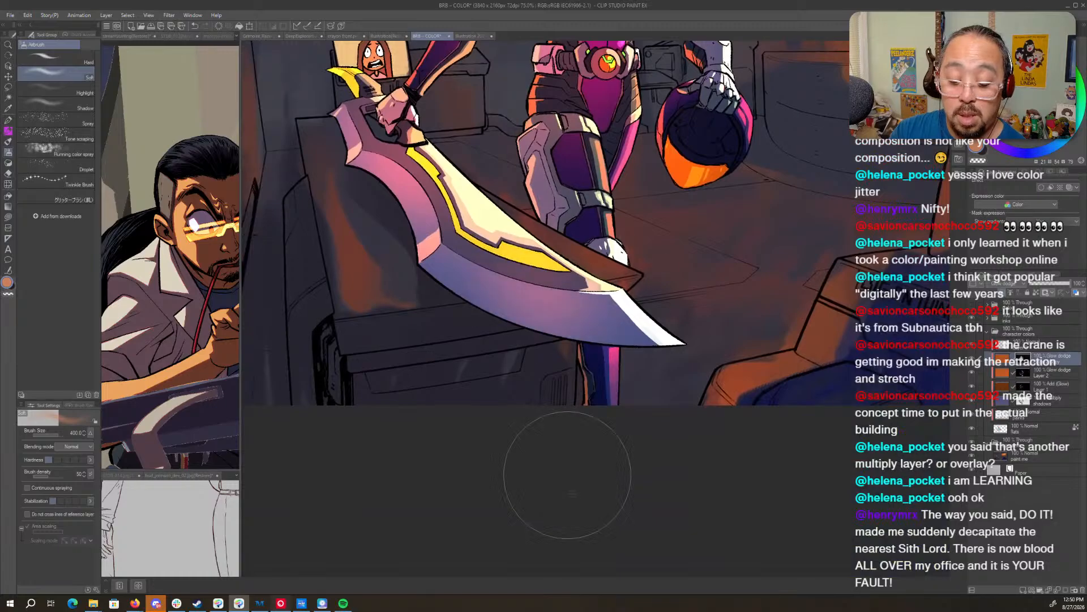
drag(465, 196, 435, 319)
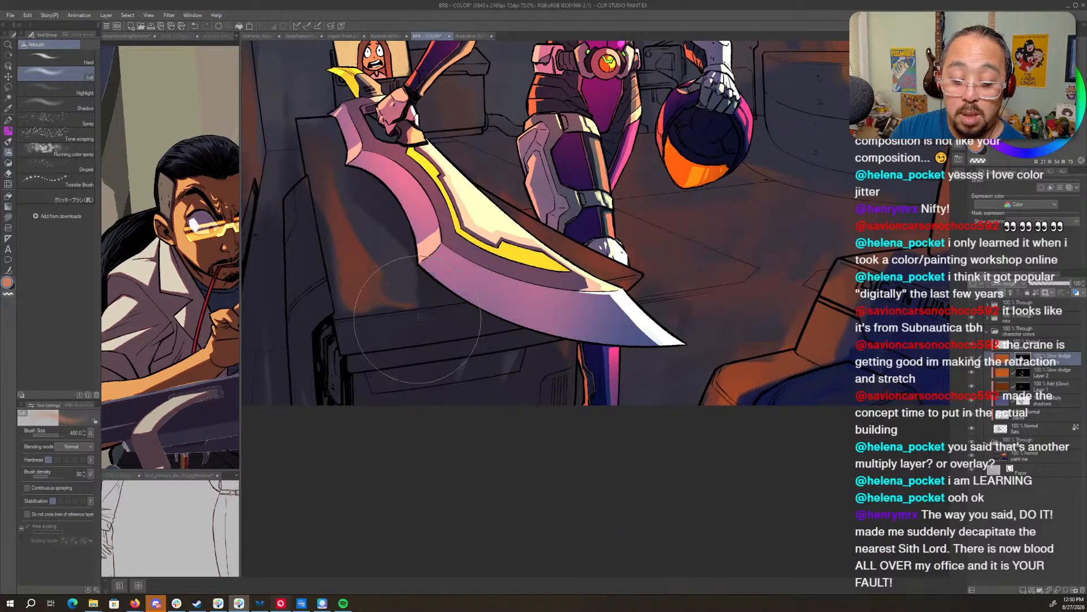
drag(374, 67, 444, 292)
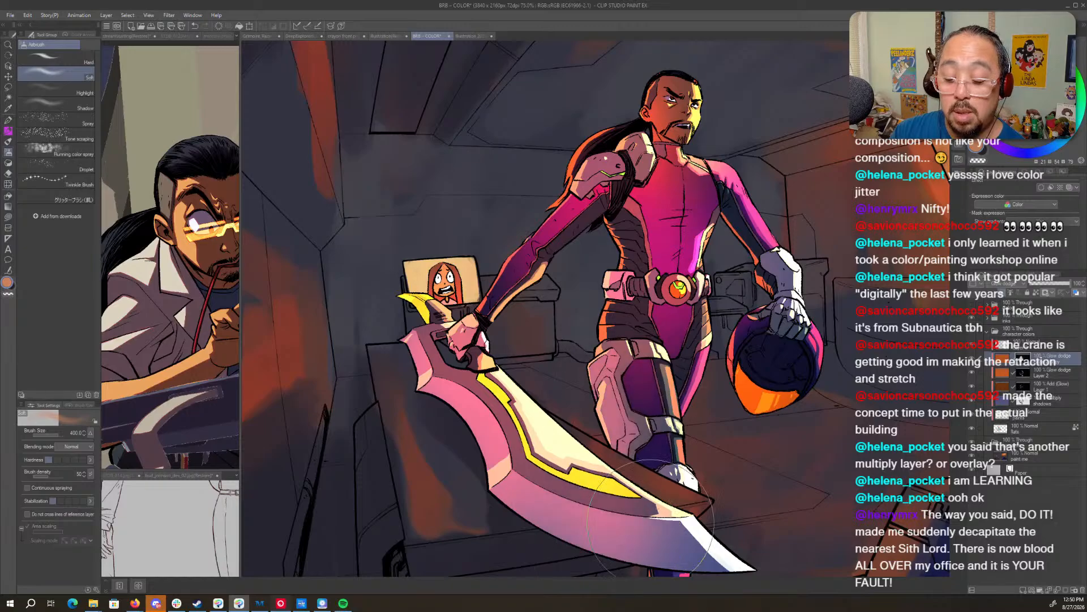
drag(804, 479, 701, 446)
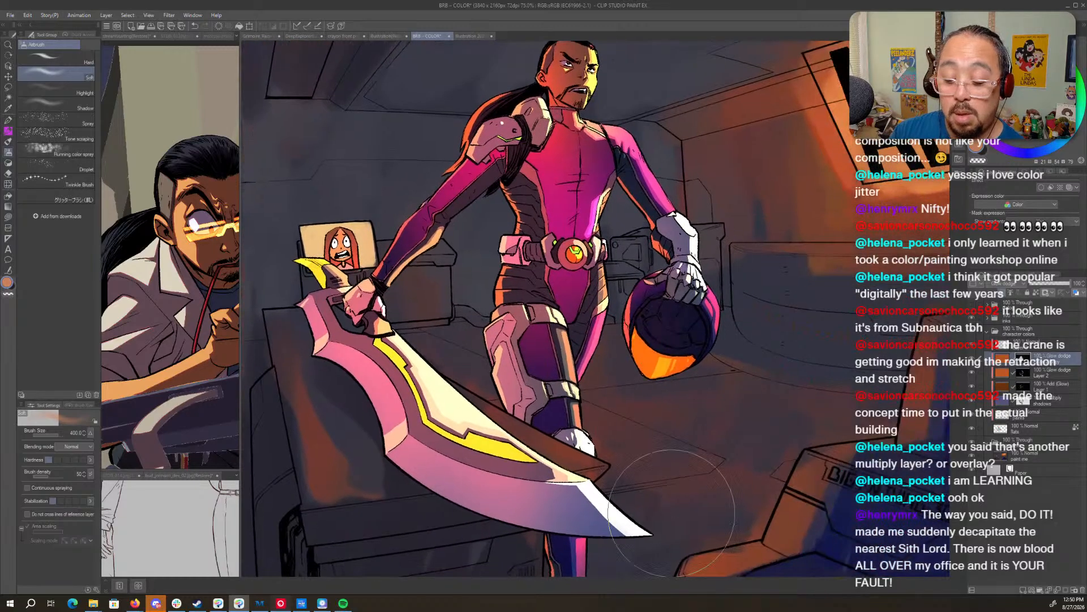
drag(640, 519, 721, 392)
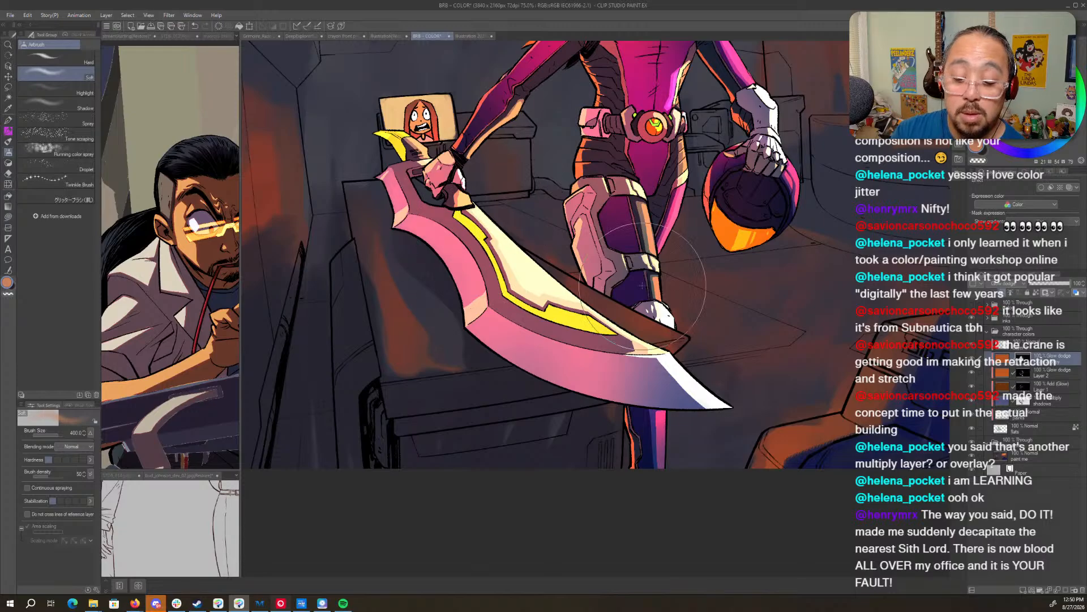
key(ctrl+space)
drag(731, 290, 685, 290)
drag(832, 238, 709, 358)
mouse_move(775, 347)
mouse_down()
mouse_move(752, 352)
mouse_move(765, 357)
mouse_up()
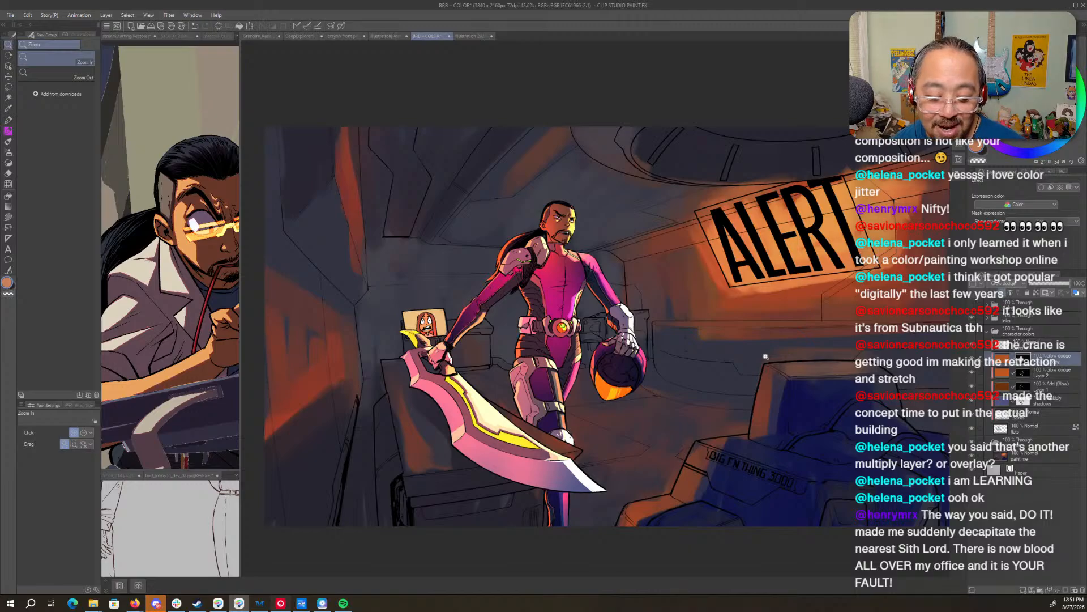
- Lasso the framed portrait's hair, clear the glow inside the selection, and airbrush a lighter glow back over the hair before deselecting
key(m)
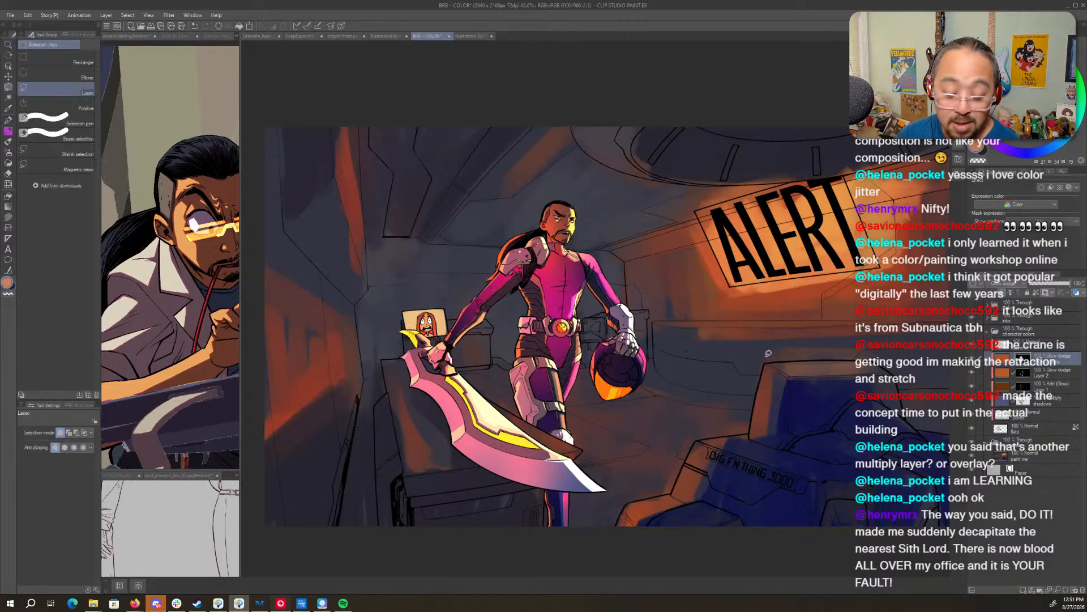
drag(452, 316, 695, 345)
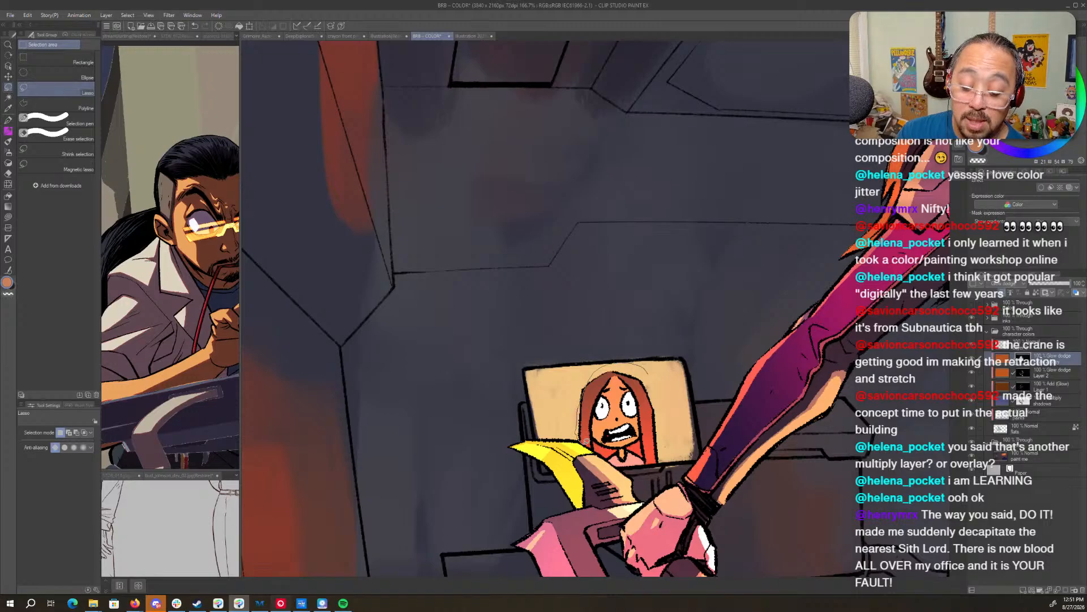
drag(650, 473, 690, 343)
key(p)
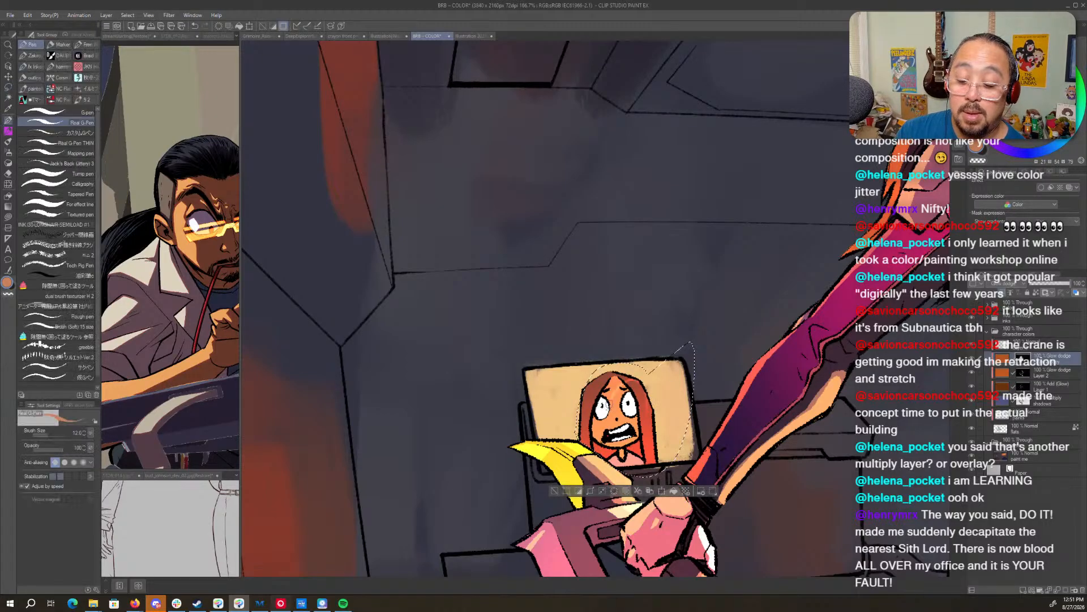
key(Delete)
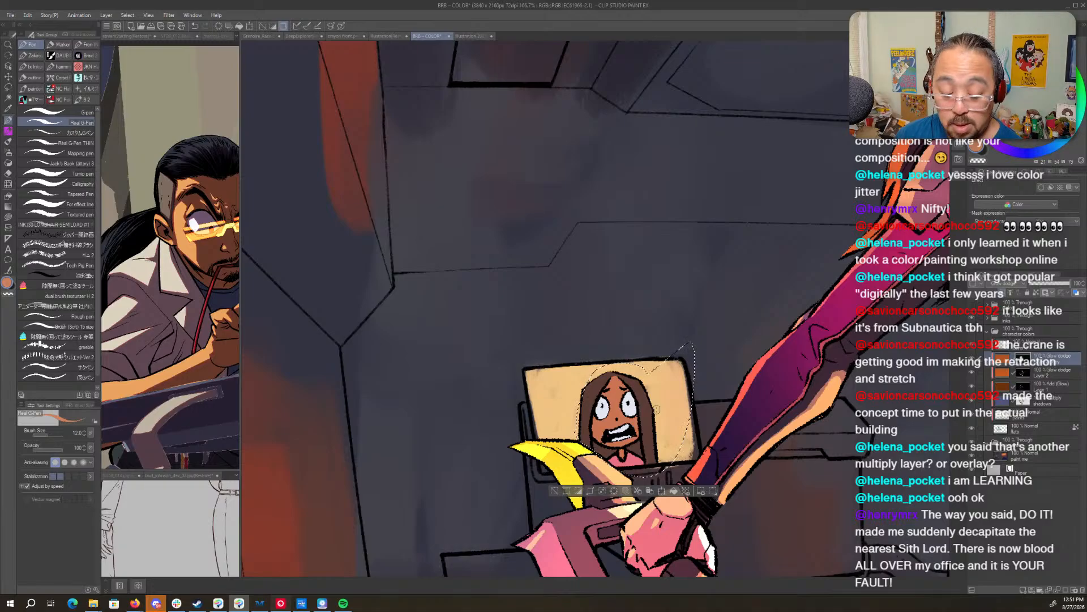
key(p)
key(b)
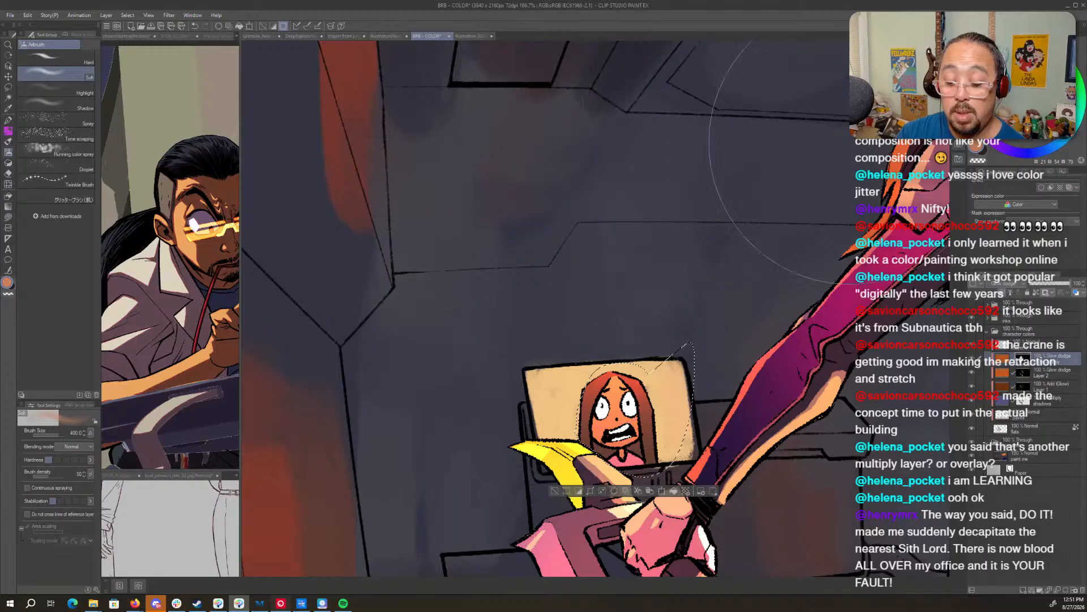
key(ctrl+d)
- Save the illustration with the full scene in view
key(ctrl+space)
drag(899, 428, 818, 428)
drag(878, 498, 499, 391)
key(ctrl+space)
drag(872, 372, 822, 372)
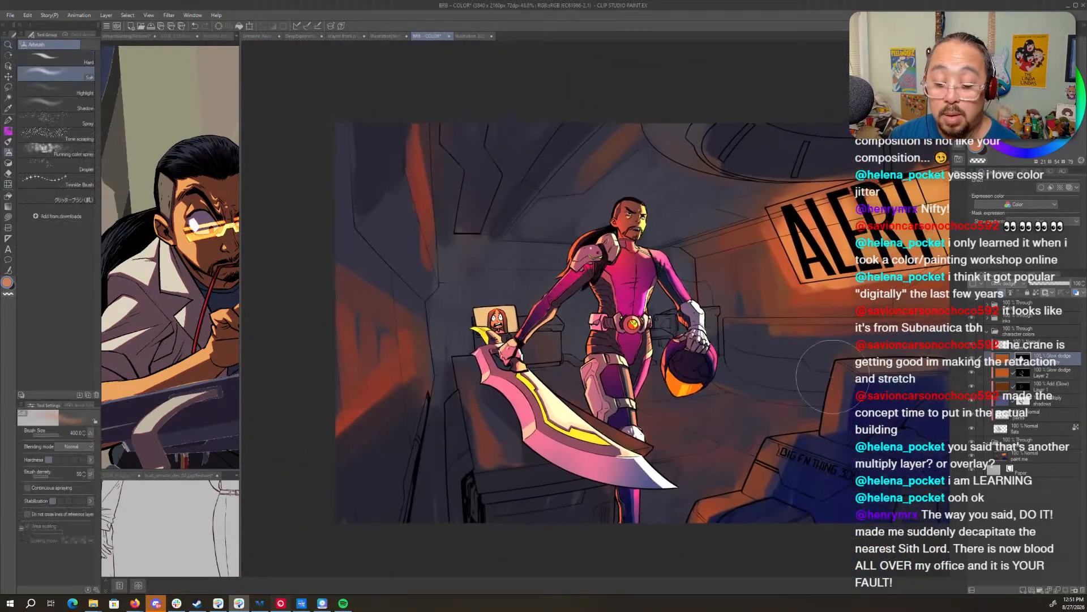
drag(865, 410, 828, 415)
key(ctrl+s)
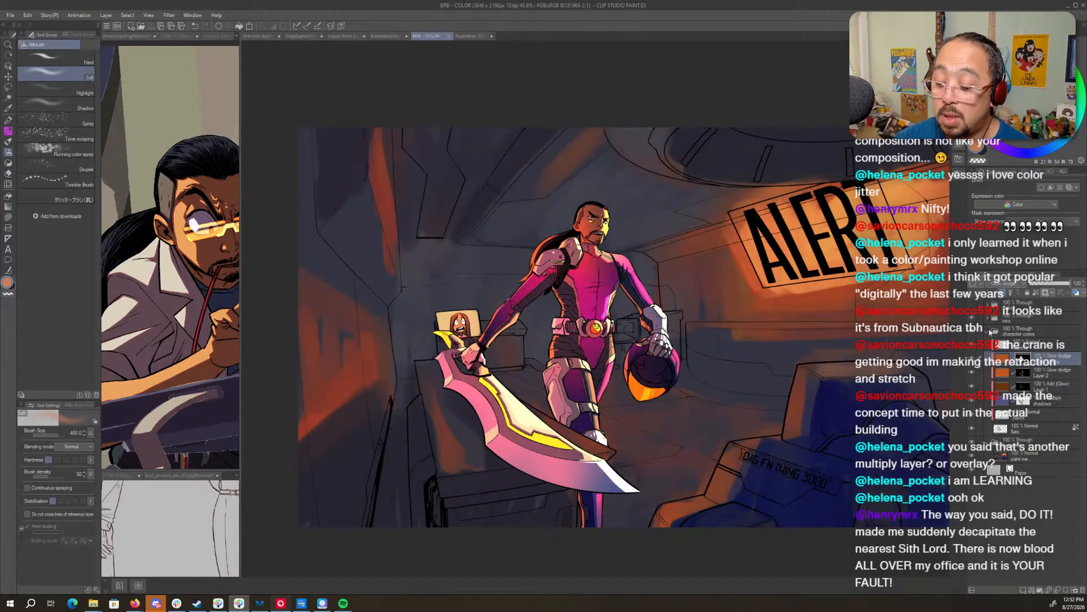
- Collapse the character colors folder, select the background paint layer, and choose the NC Paint Oil C Flat Max Blend 2 brush
click(989, 330)
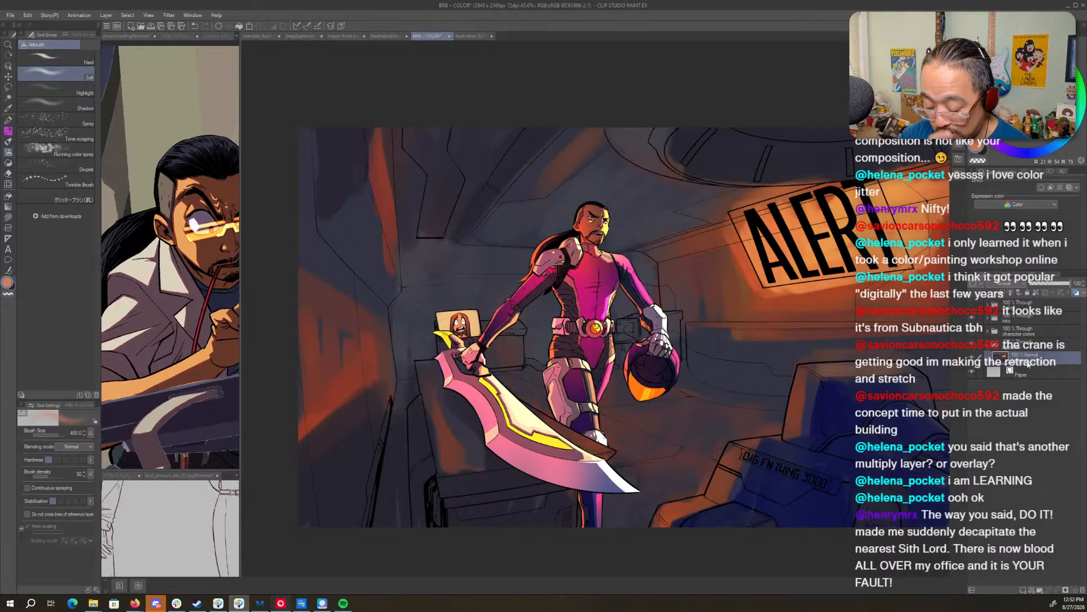
key(b)
key(p)
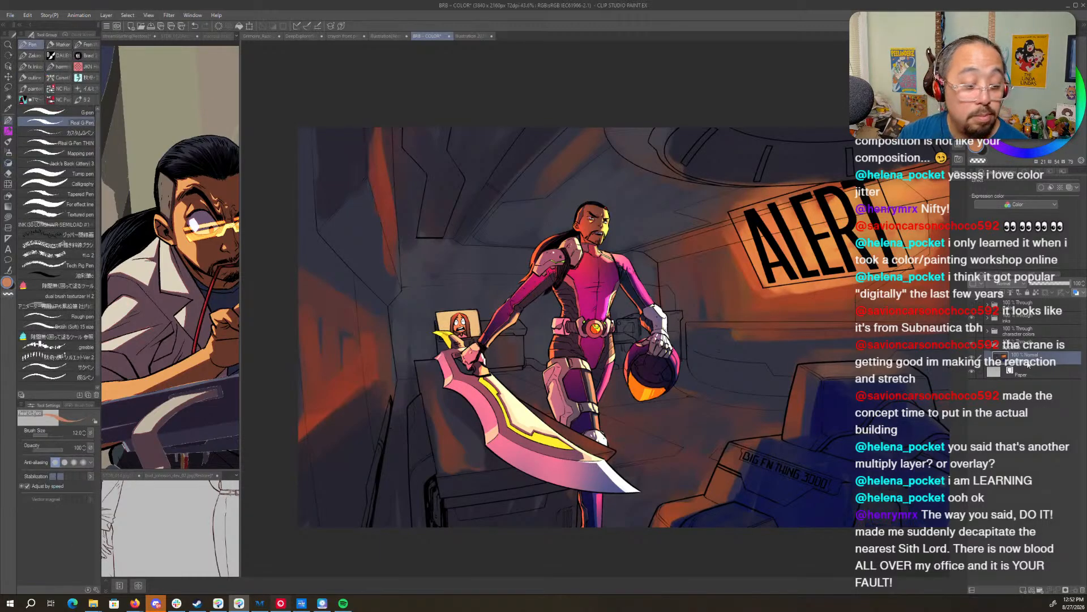
click(67, 102)
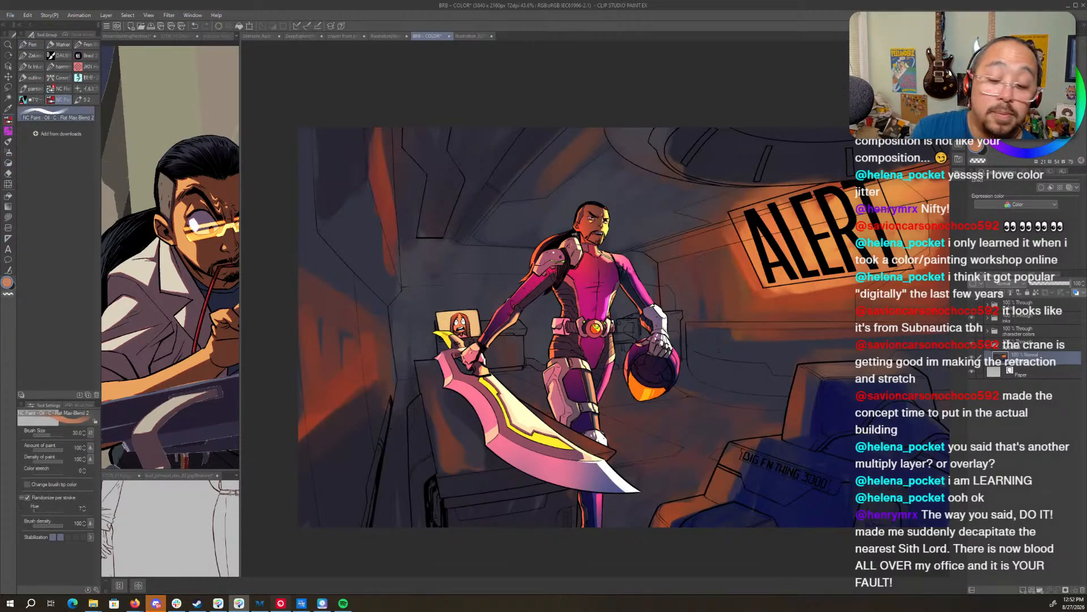
scroll(520, 258, up, 5)
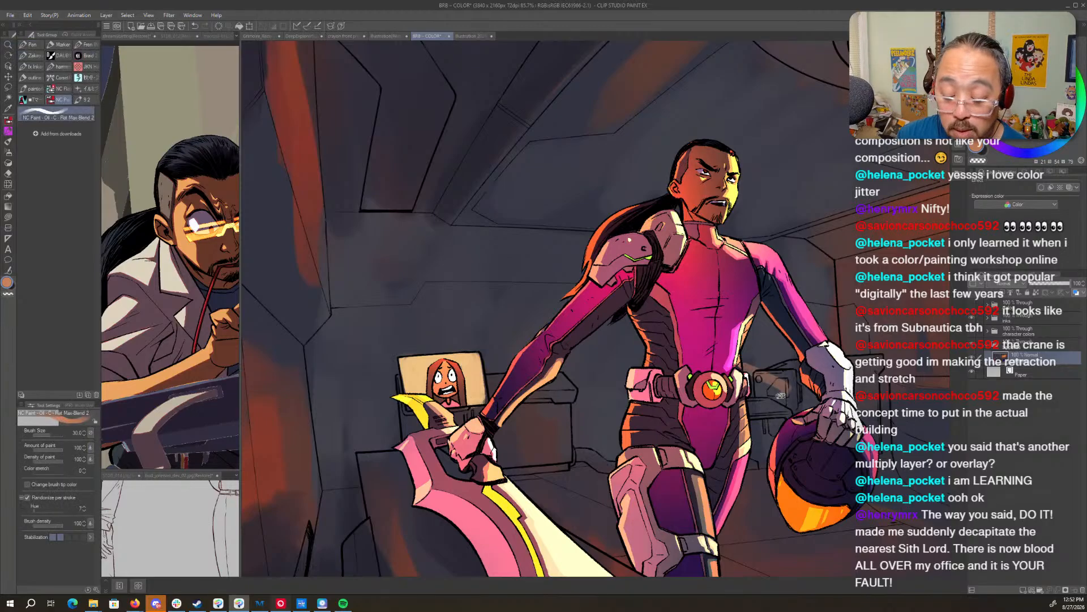
- Sample the back wall's dark grey and paint over the wall and ceiling behind the swordsman with brush size 100
key(ctrl+z)
drag(568, 376, 703, 410)
alt+click(516, 290)
key(bracketright)
key(bracketright)
key(bracketright)
key(bracketright)
key(bracketright)
key(bracketright)
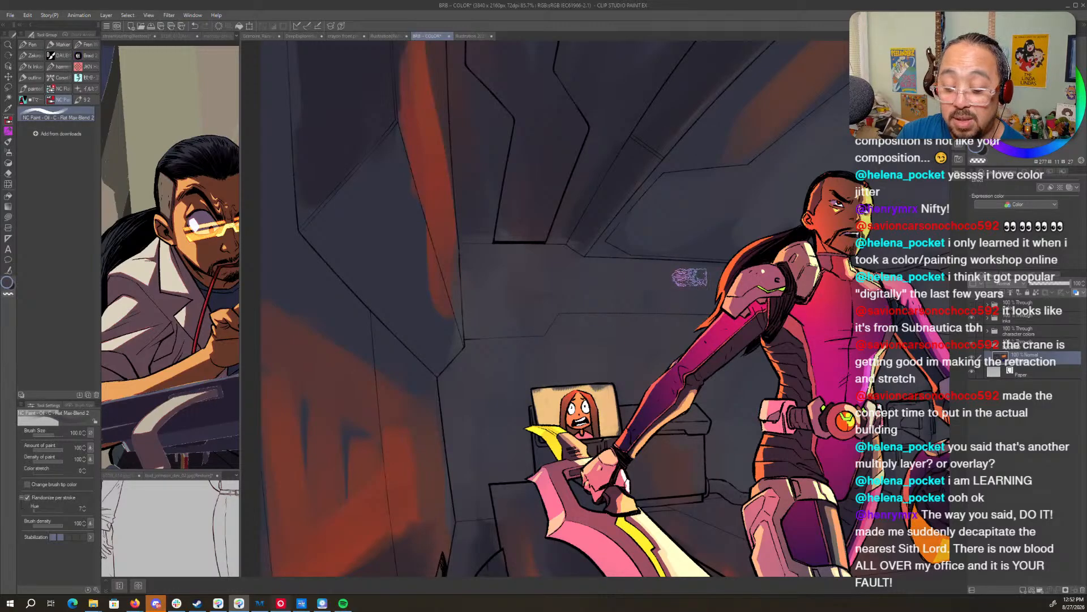
drag(794, 356, 664, 375)
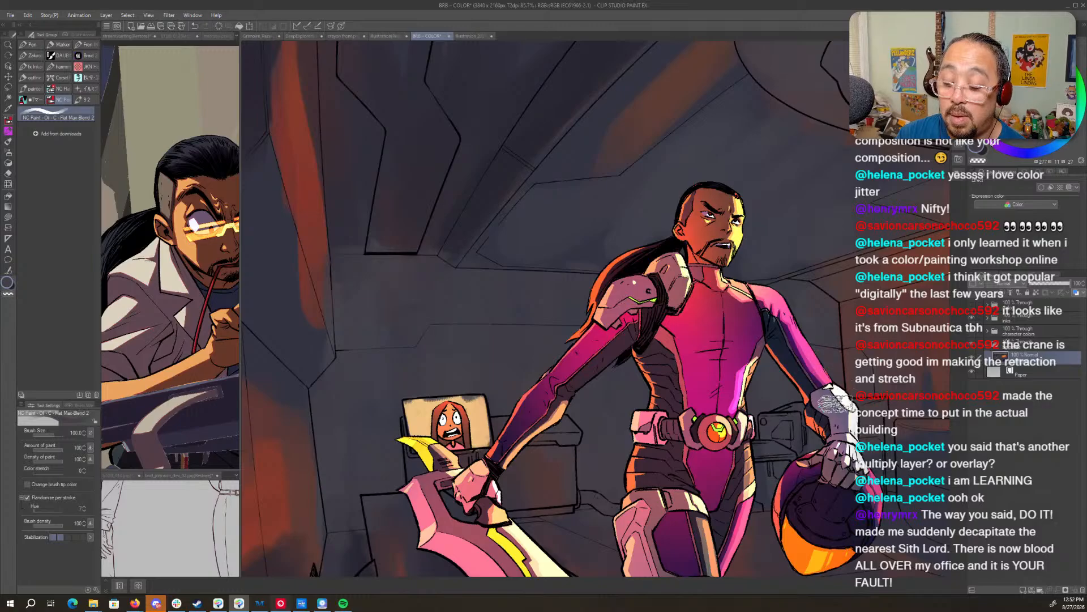
drag(840, 361, 782, 374)
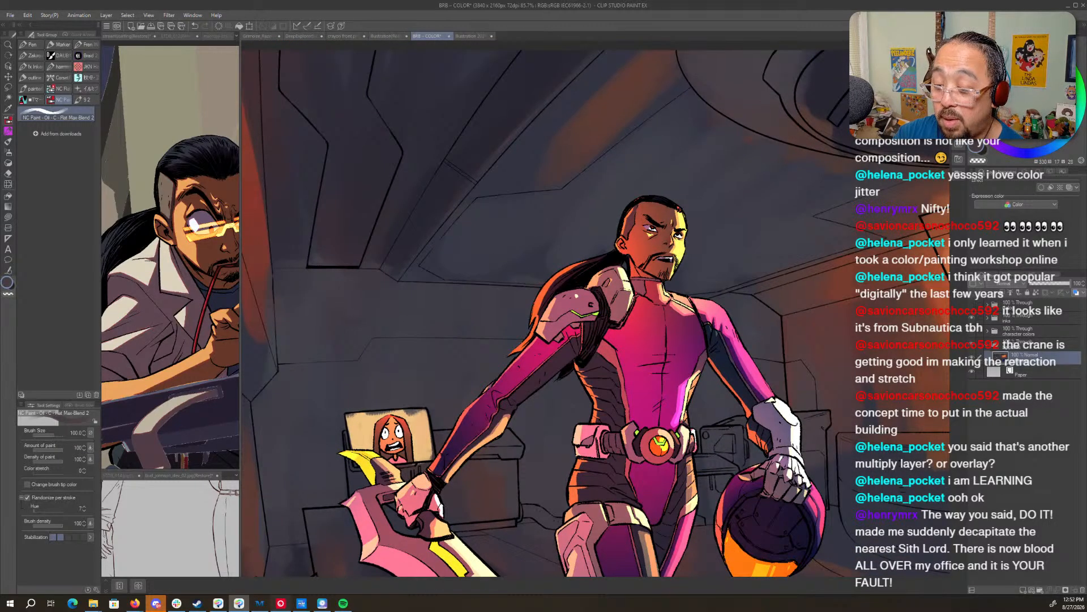
drag(637, 332, 639, 353)
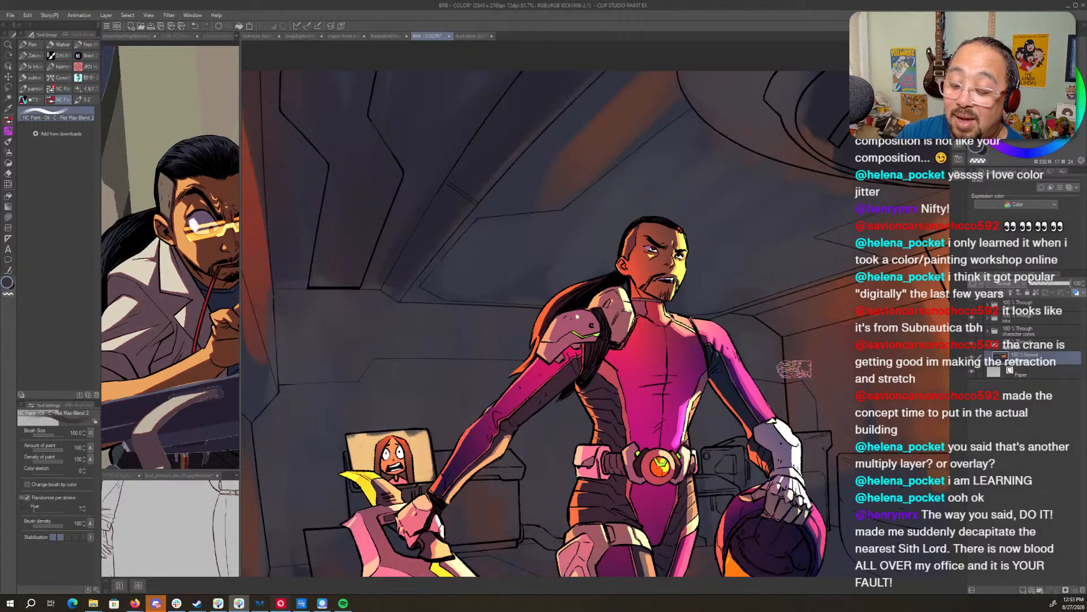
- Refine the back wall's edges along the ceiling and side wall corner with brush size 50
key([)
key([)
key([)
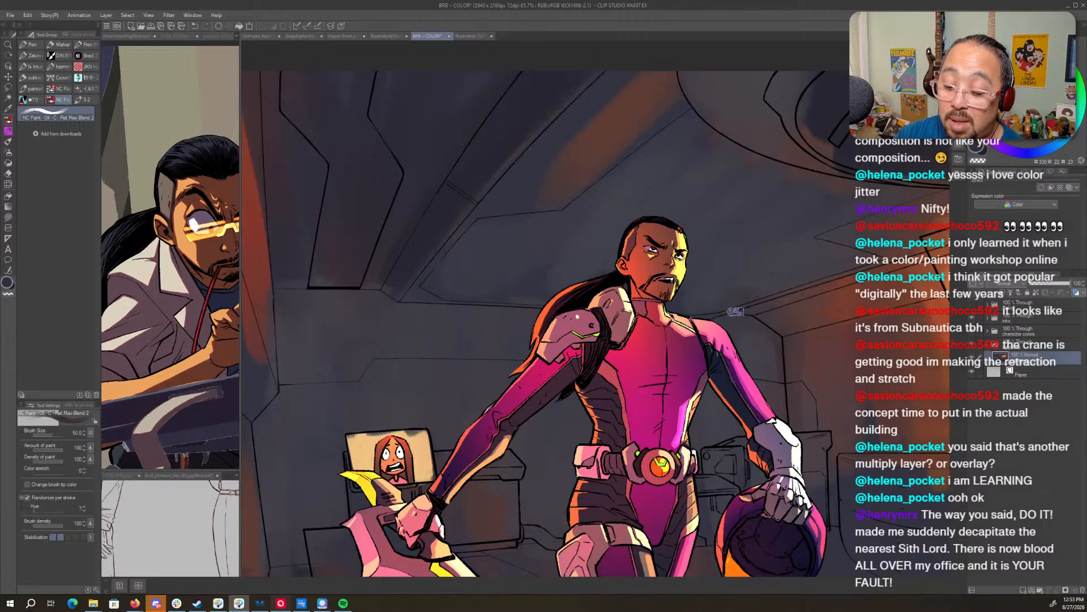
drag(450, 396, 717, 409)
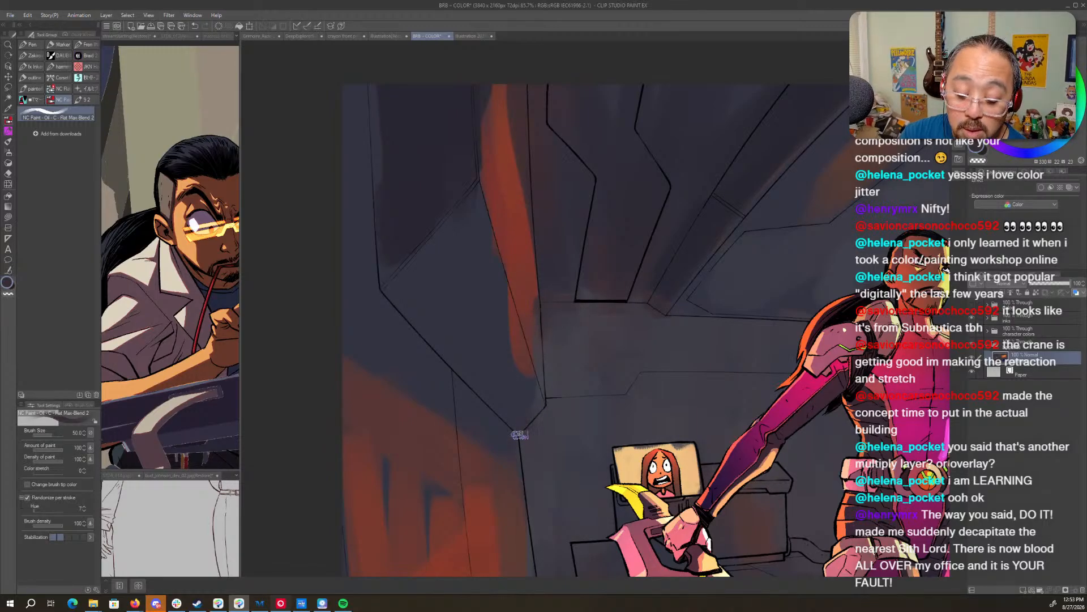
drag(558, 512, 544, 411)
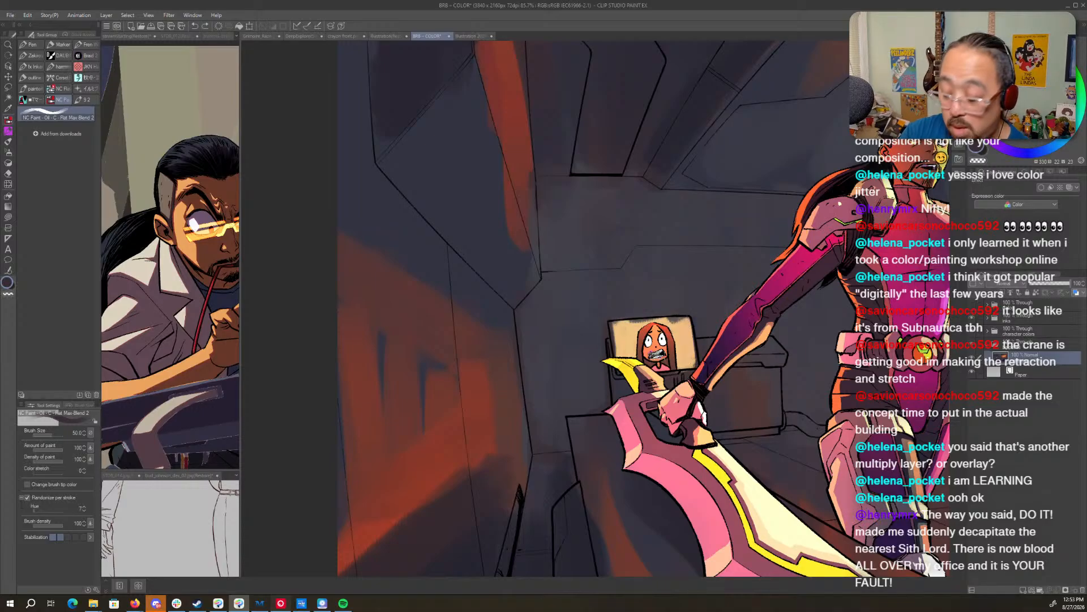
- Set the brush size to 20 and paint details around the framed portrait, console and background beside the swordsman with sampled tones
key(bracketleft)
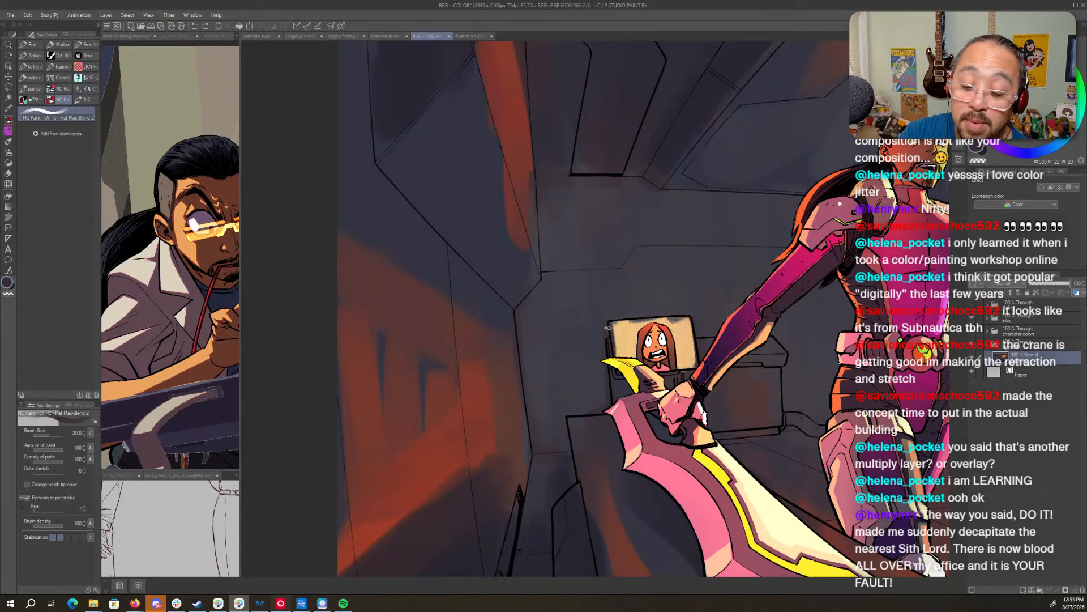
alt+click(598, 417)
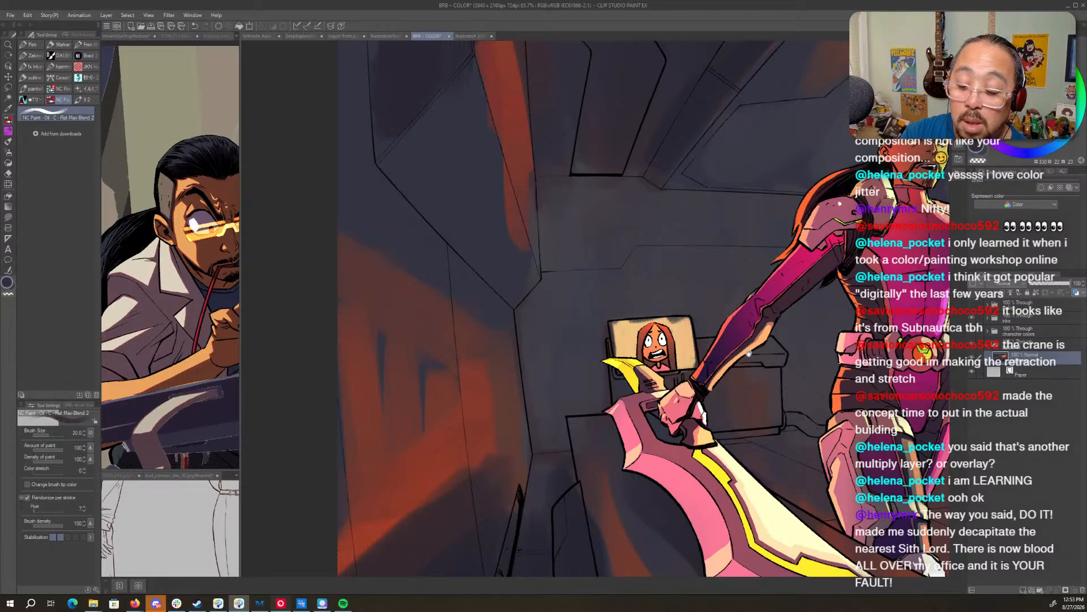
drag(748, 353, 648, 381)
drag(733, 414, 697, 441)
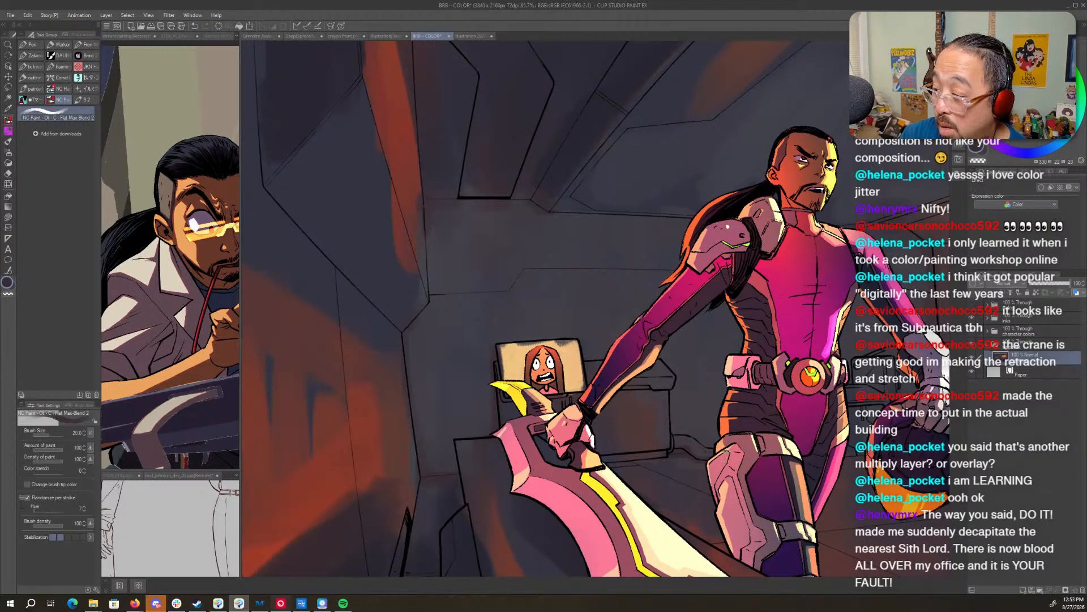
drag(765, 449, 684, 432)
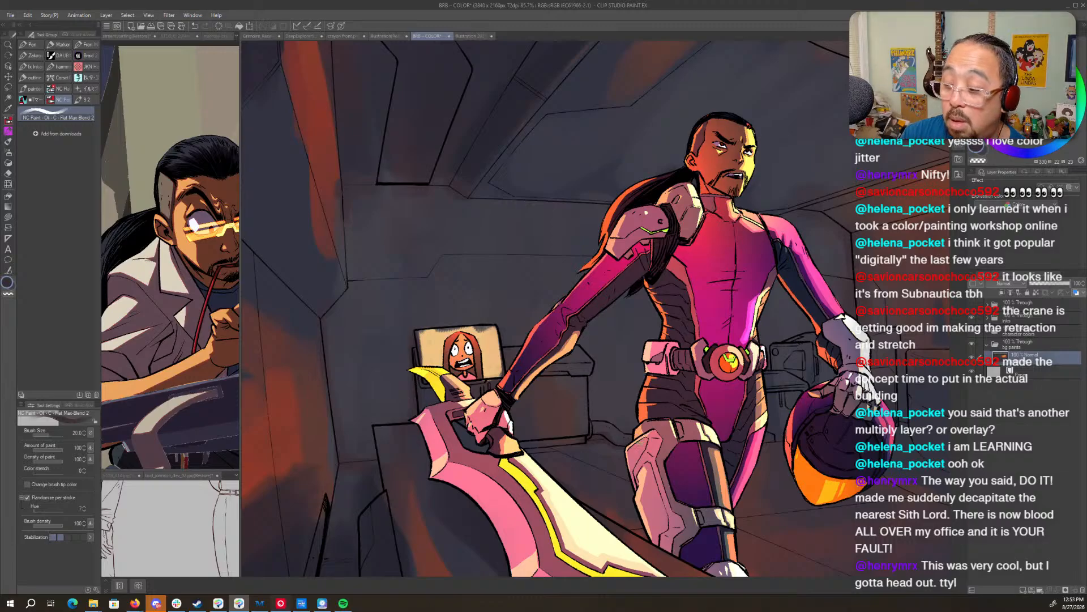
drag(736, 444, 669, 370)
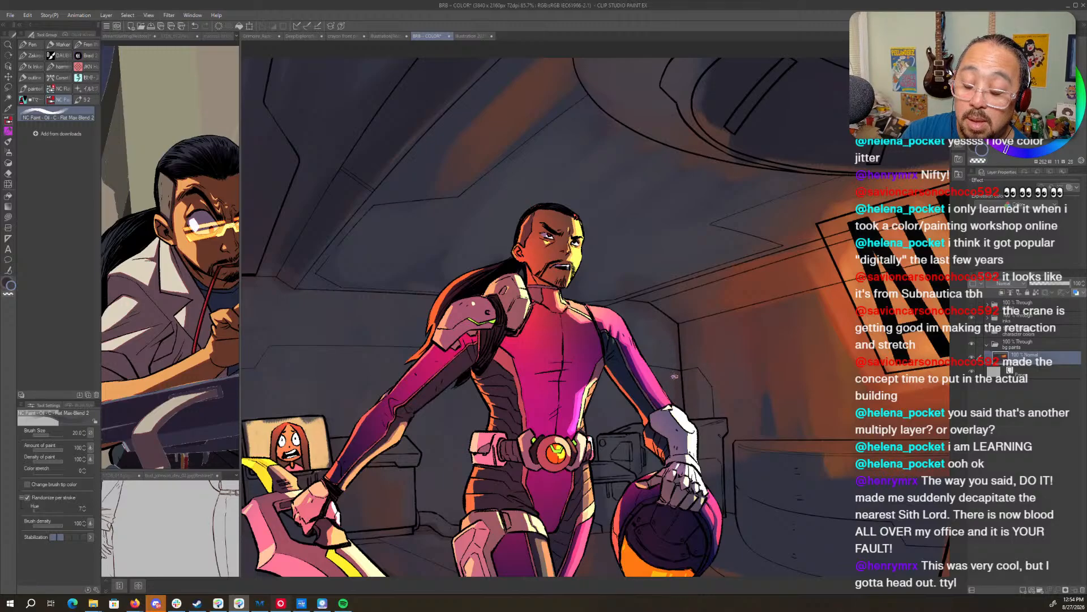
key(x)
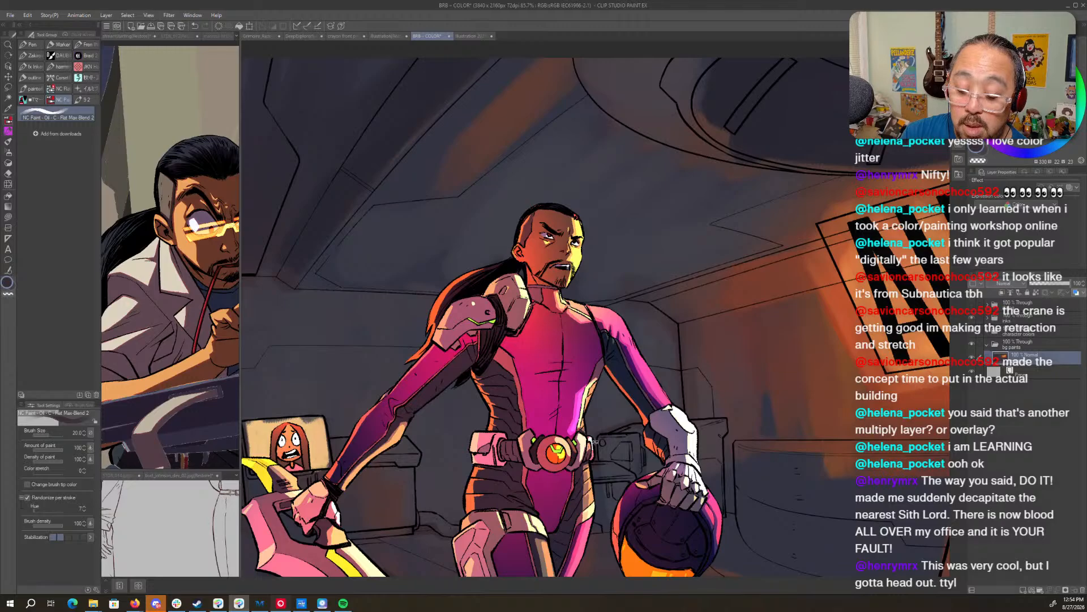
- Paint along the back wall's corner and ceiling edges with the NC Paint Oil C Flat Max Blend 2 brush at size 20
mouse_move(533, 359)
mouse_down()
mouse_move(753, 386)
mouse_move(680, 499)
mouse_move(602, 527)
mouse_up()
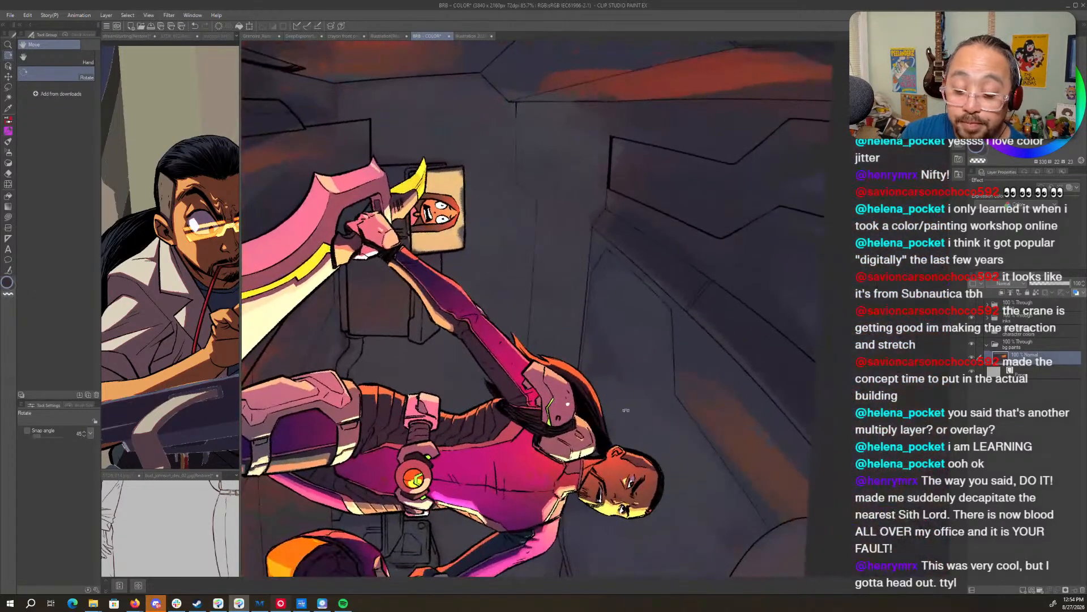
drag(624, 269, 699, 301)
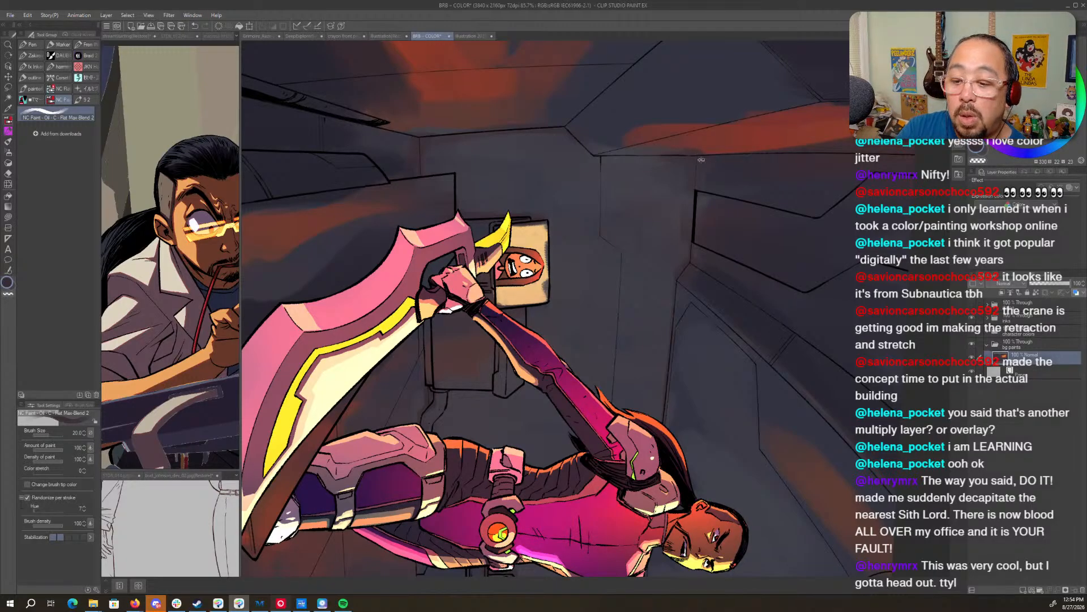
key(r)
mouse_move(718, 129)
mouse_down()
mouse_move(759, 272)
mouse_move(770, 410)
mouse_up()
key(p)
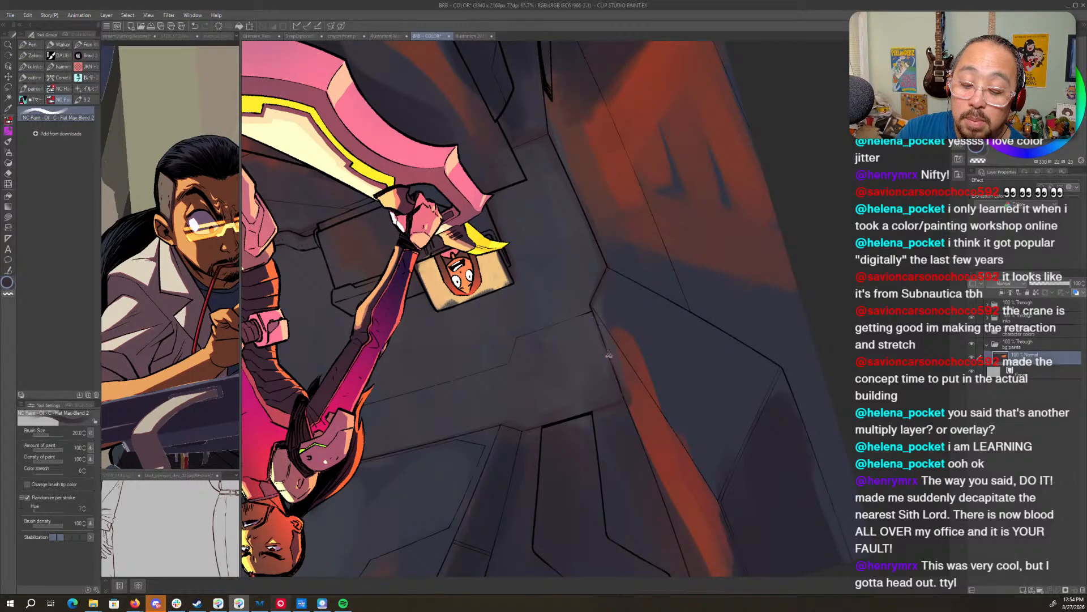
drag(593, 315, 596, 311)
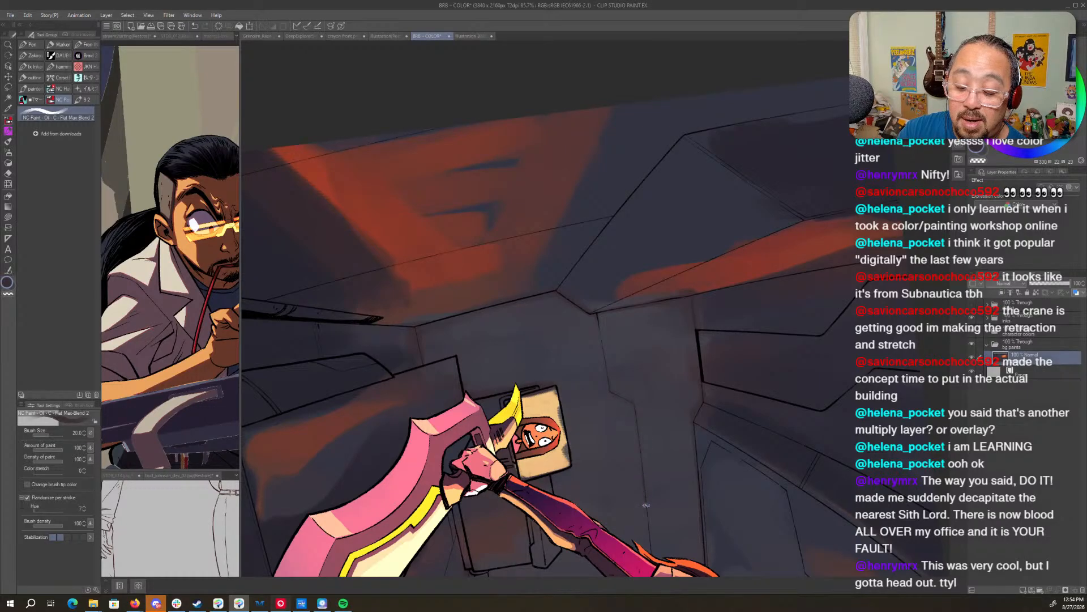
drag(706, 538, 672, 300)
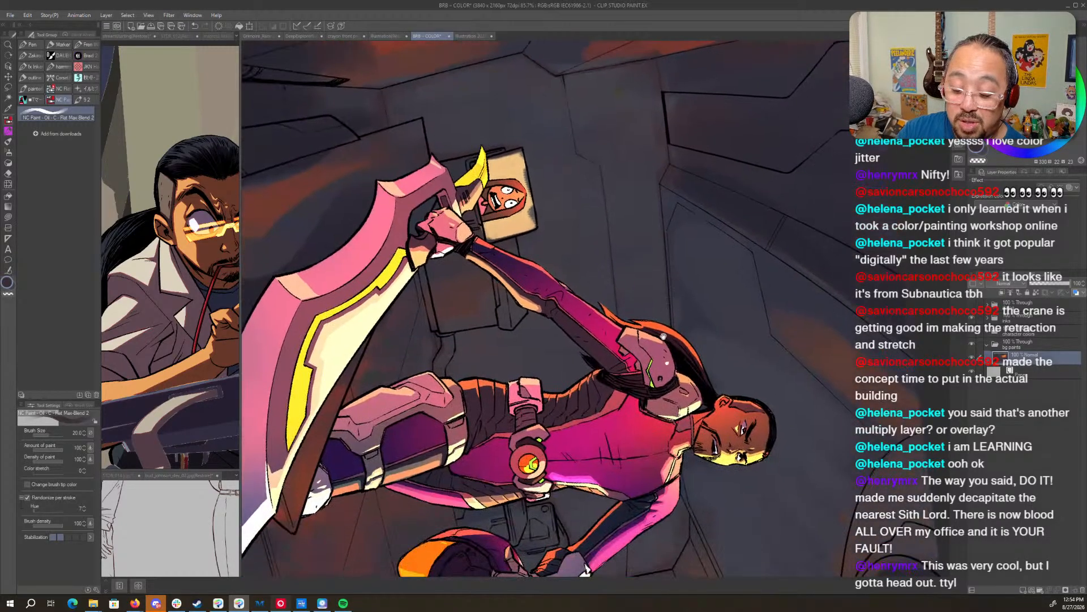
drag(632, 539, 666, 361)
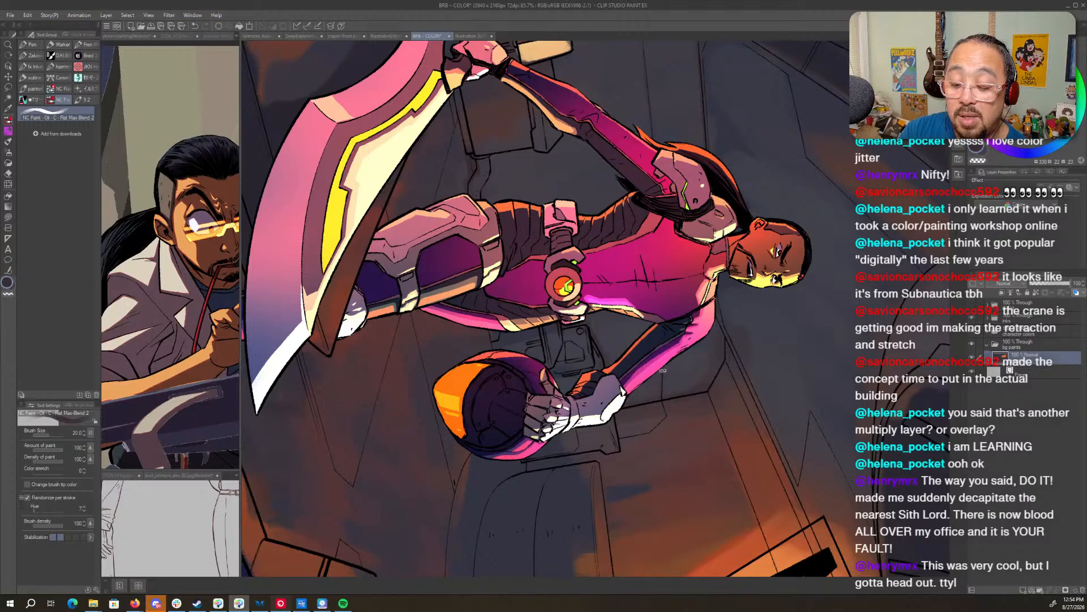
drag(664, 275, 646, 369)
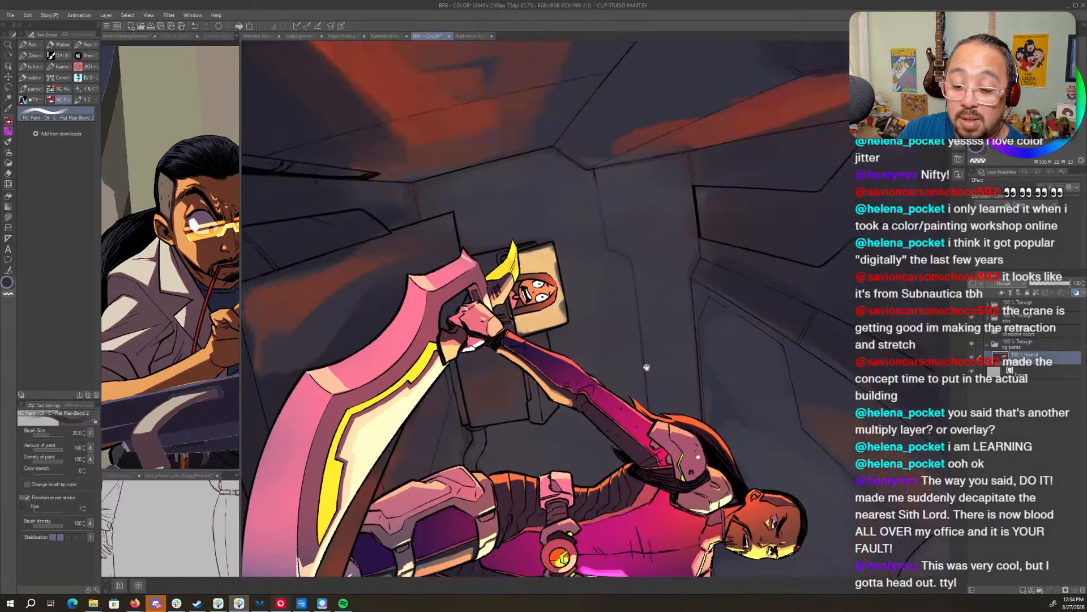
mouse_move(640, 243)
mouse_down()
mouse_move(603, 111)
mouse_move(568, 121)
mouse_up()
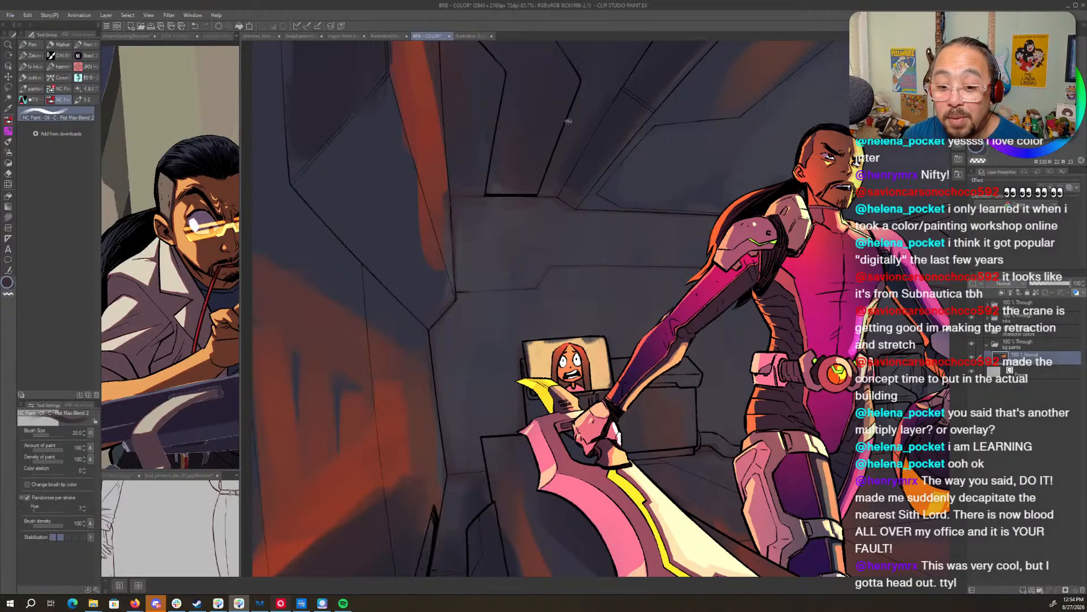
- Switch to the scratch illustration and clear its orange and red test strokes from the canvas
click(471, 36)
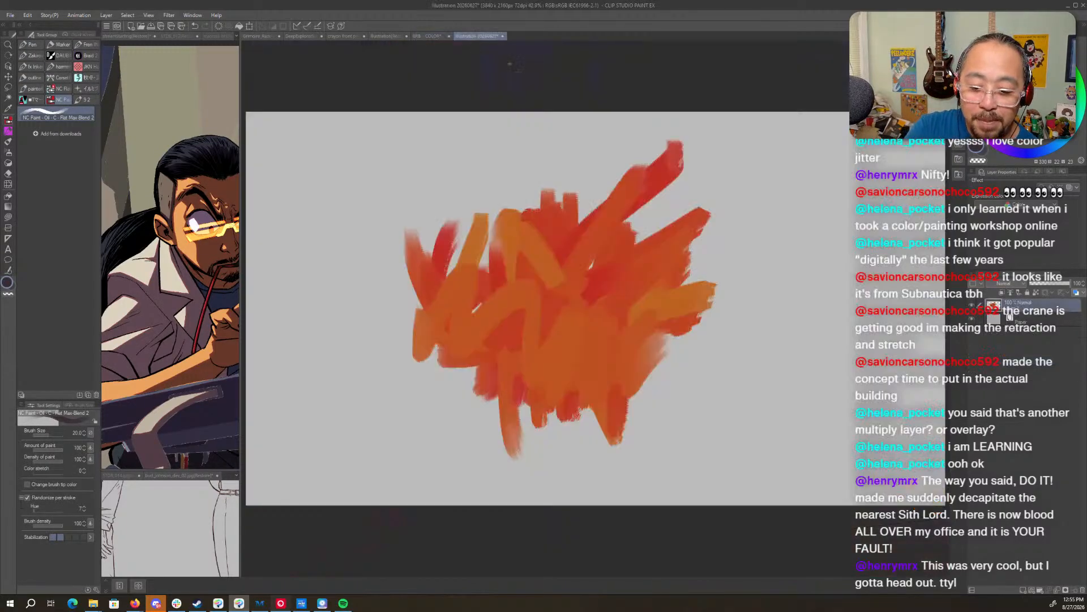
drag(816, 436, 742, 460)
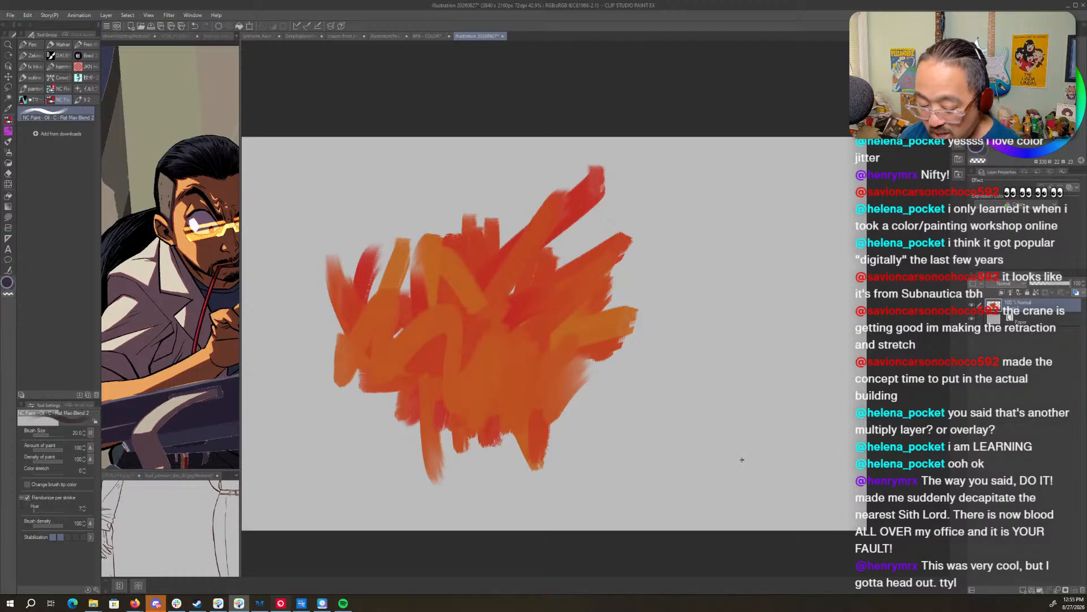
key(m)
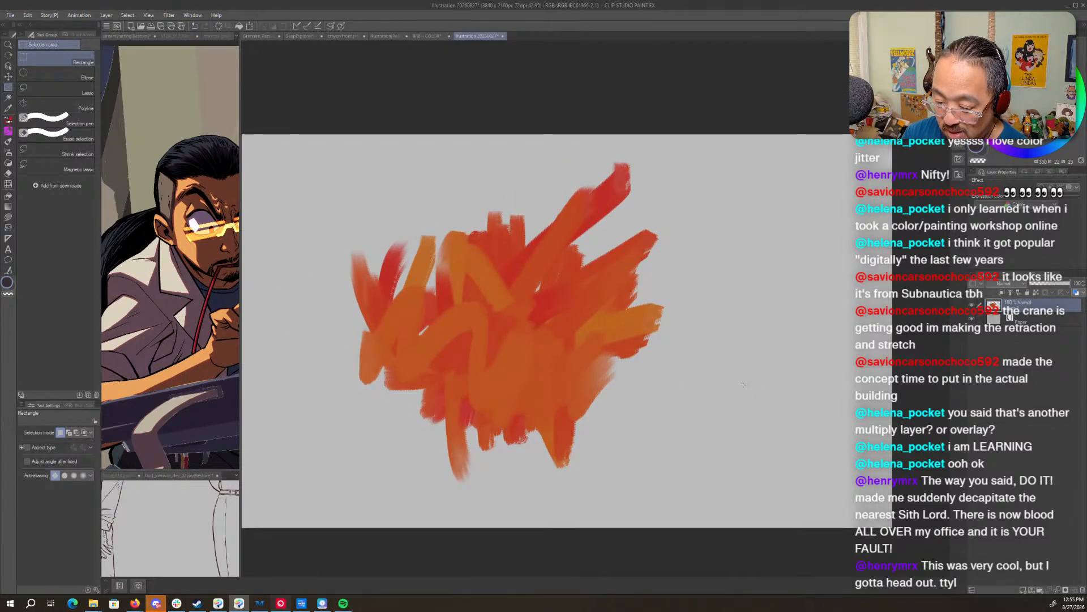
key(Delete)
drag(577, 301, 694, 318)
- Lasso a large tilted four-sided face on the blank canvas and fill it with dark purple-grey
key(m)
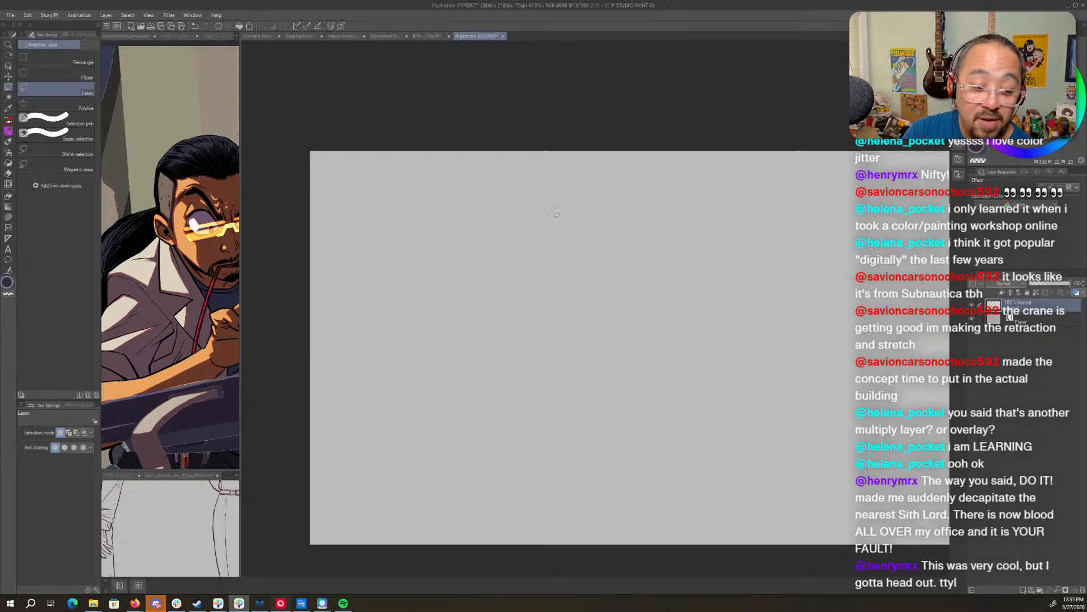
mouse_move(526, 200)
mouse_down()
mouse_move(736, 276)
mouse_move(602, 474)
mouse_move(400, 405)
mouse_move(522, 193)
mouse_up()
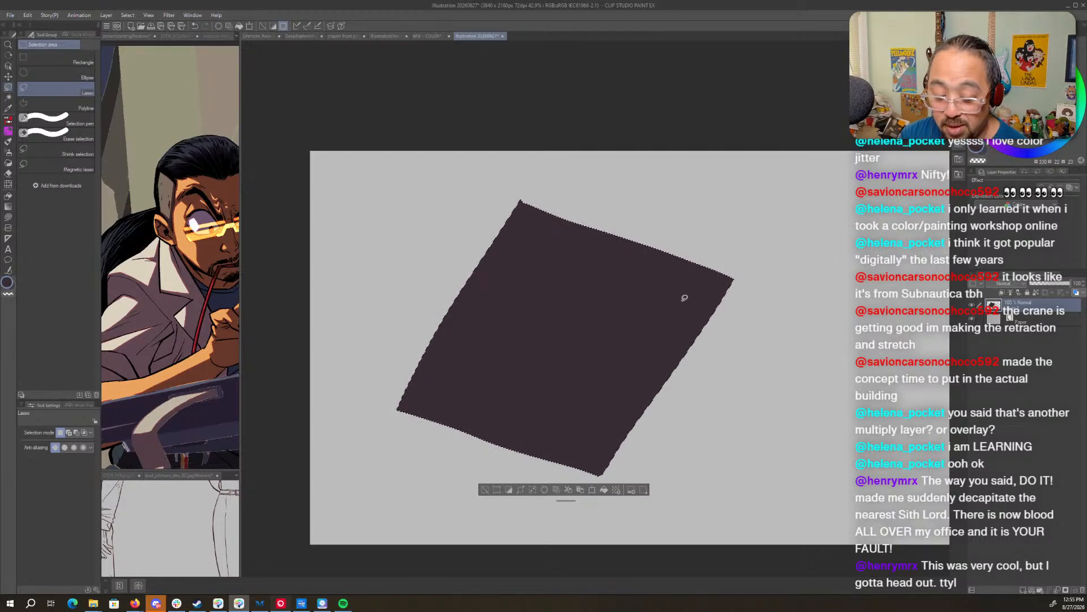
key(b)
key(p)
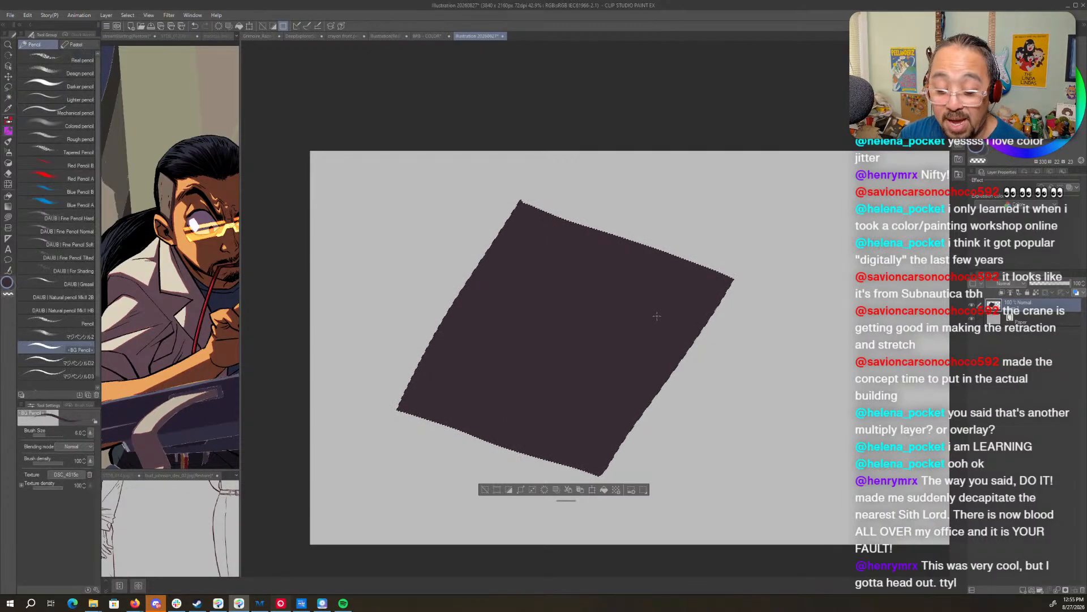
key(bracketleft)
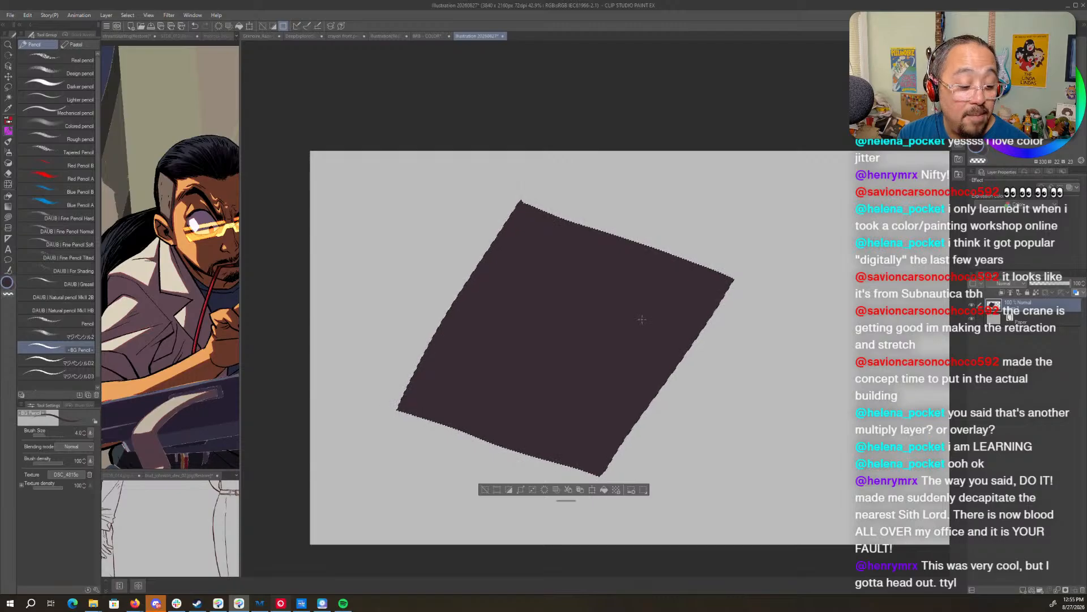
key(bracketleft)
key(bracketright)
key(bracketright)
key(bracketright)
key(bracketright)
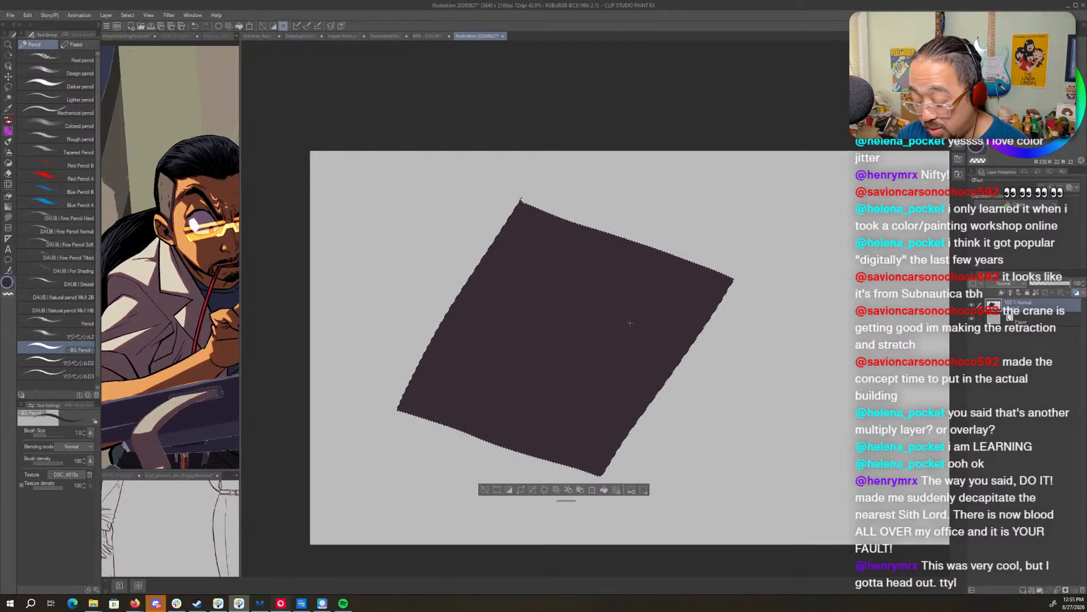
- Airbrush light blue-grey across the middle of the selected face with the Soft airbrush at size 1000, leaving its corners darker
key(b)
key(b)
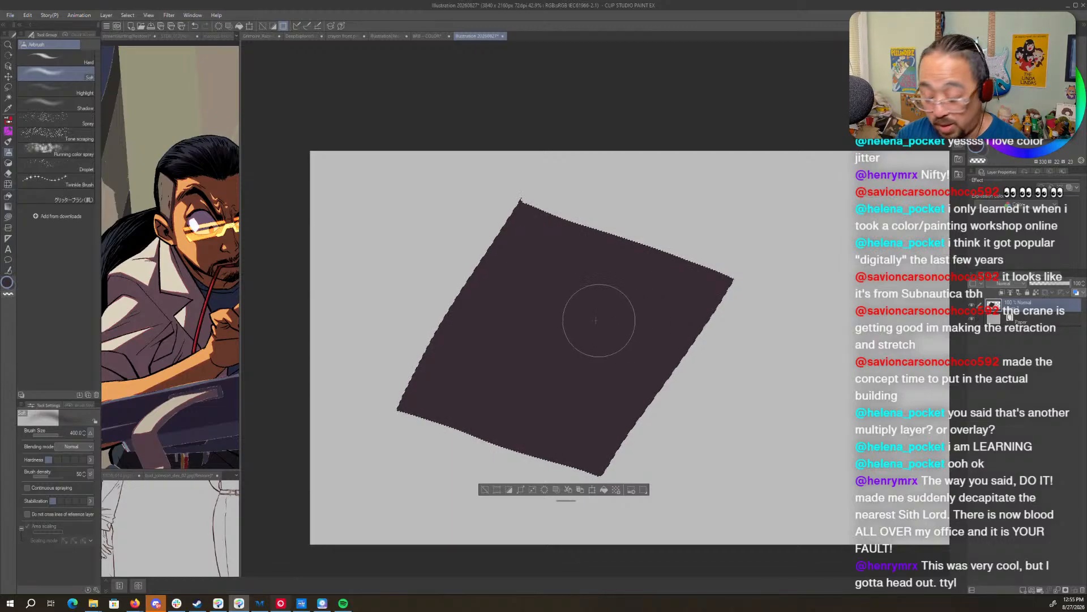
key(bracketright)
key(bracketright)
key(bracketright)
key(bracketright)
key(bracketright)
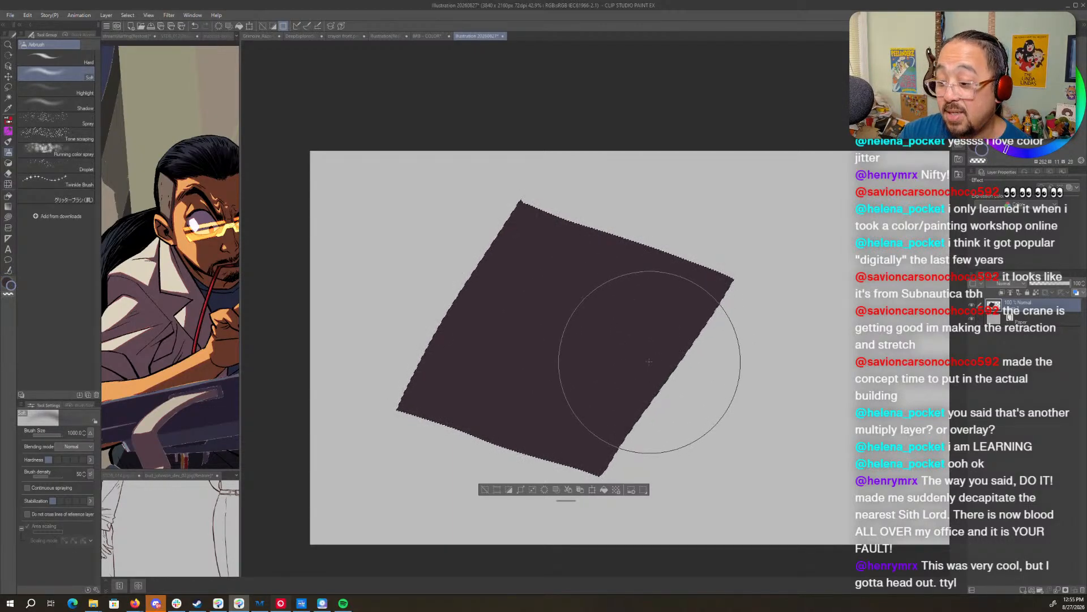
click(1061, 145)
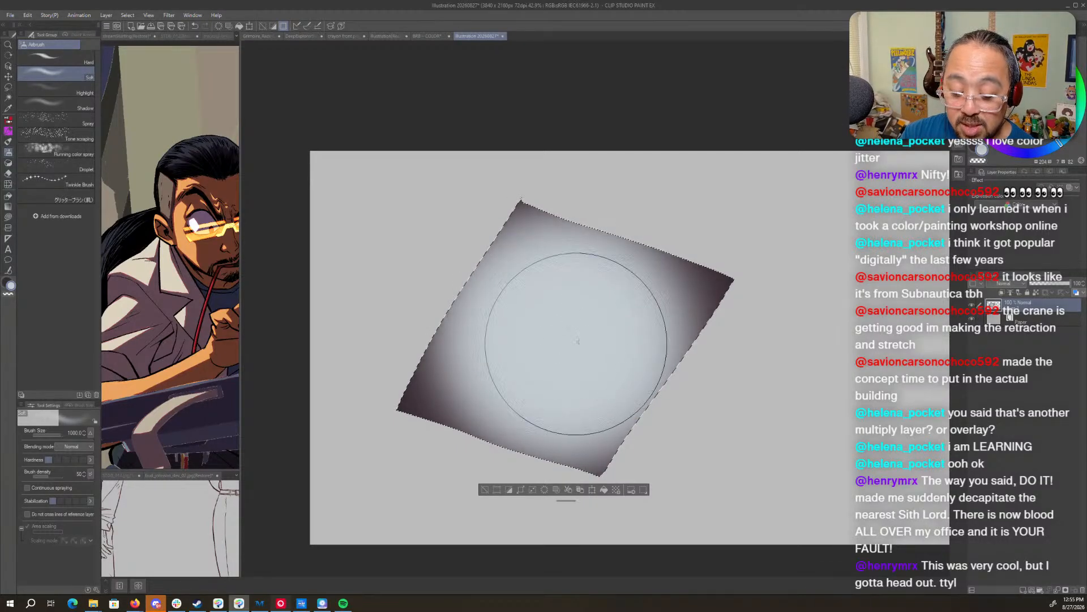
key(ctrl+z)
drag(651, 332, 546, 350)
- Lighten the face's dark corners with the Soft airbrush at size 500, then clear the selection
key([)
key([)
key([)
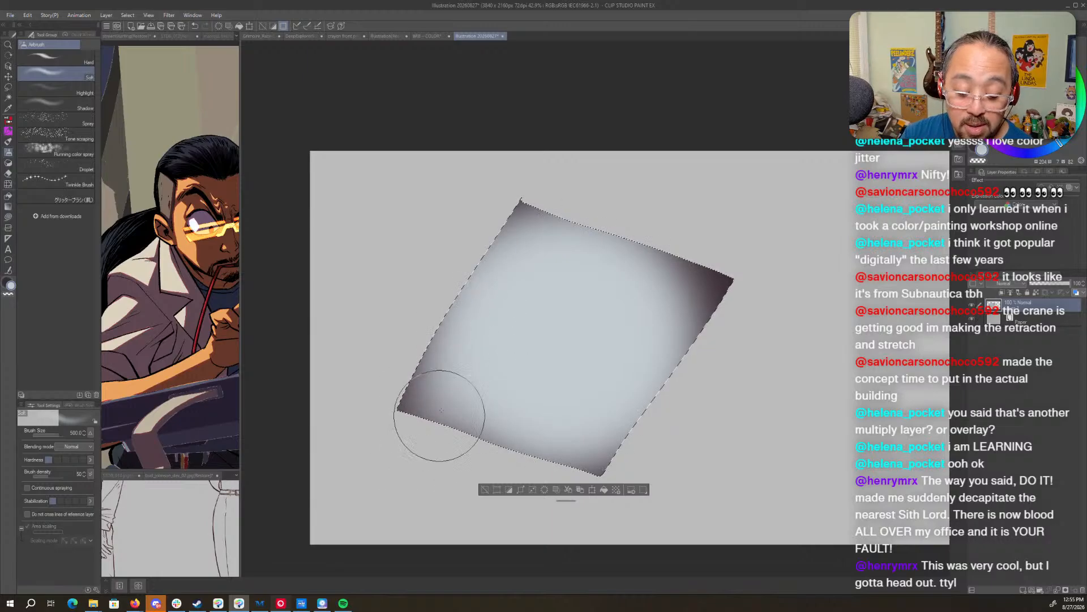
mouse_move(686, 245)
mouse_down()
mouse_move(662, 366)
mouse_move(711, 237)
mouse_move(707, 292)
mouse_move(710, 268)
mouse_move(609, 247)
mouse_move(506, 280)
mouse_move(620, 183)
mouse_move(667, 204)
mouse_move(735, 261)
mouse_move(717, 257)
mouse_move(635, 428)
mouse_move(575, 424)
mouse_move(423, 330)
mouse_move(529, 453)
mouse_move(429, 383)
mouse_move(630, 275)
mouse_move(607, 184)
mouse_move(703, 262)
mouse_up()
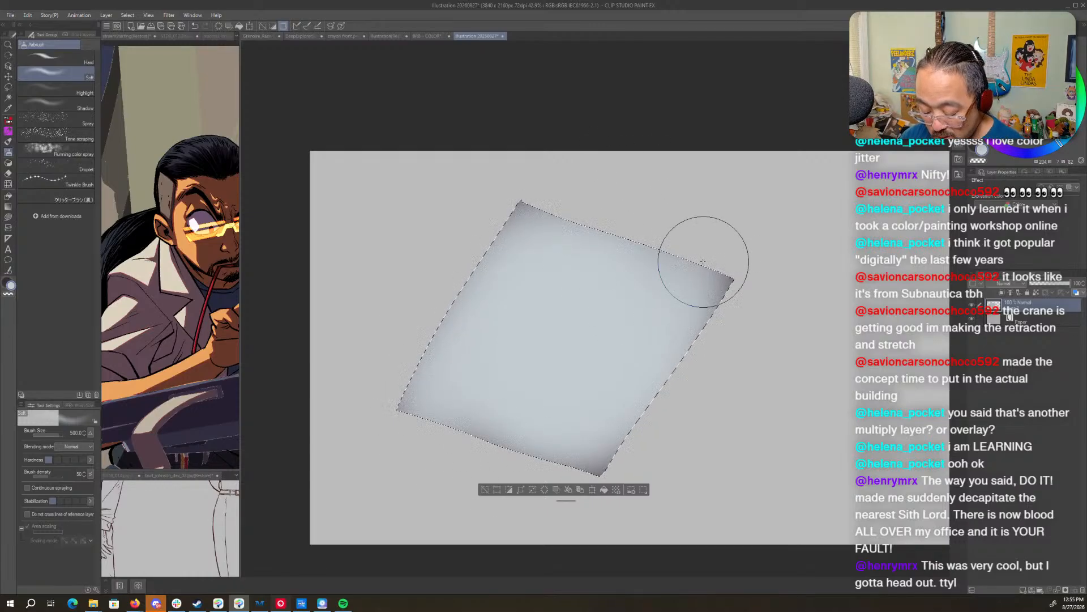
key(ctrl+d)
- Lasso a second face adjoining the first one's side edge, fill it with dark purple-grey and deselect
key(m)
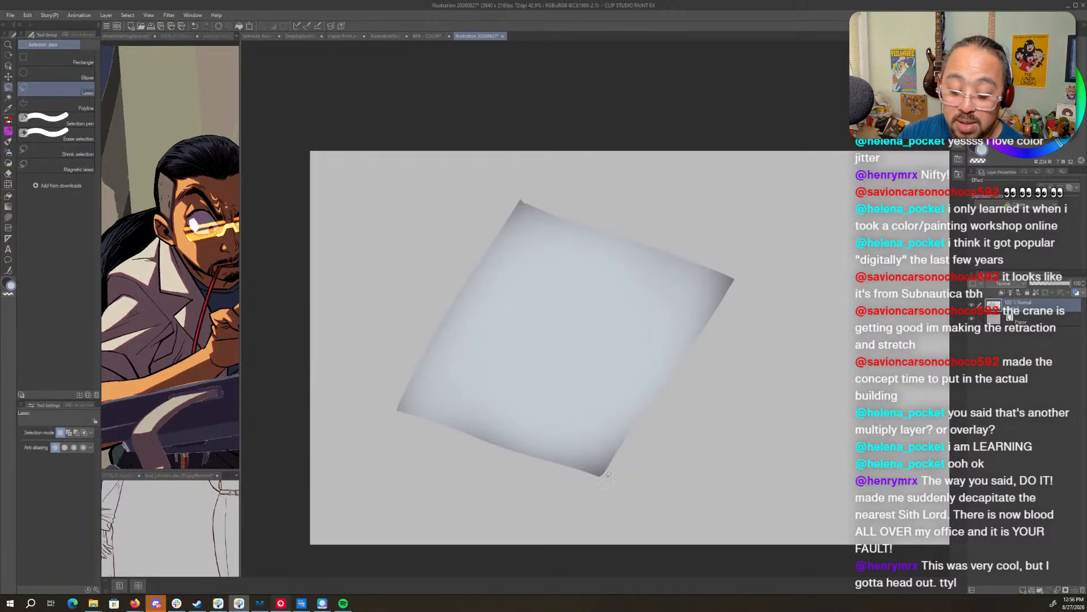
mouse_move(601, 473)
mouse_down()
mouse_move(626, 576)
mouse_move(773, 436)
mouse_move(745, 257)
mouse_move(733, 262)
mouse_move(782, 488)
mouse_move(825, 532)
mouse_up()
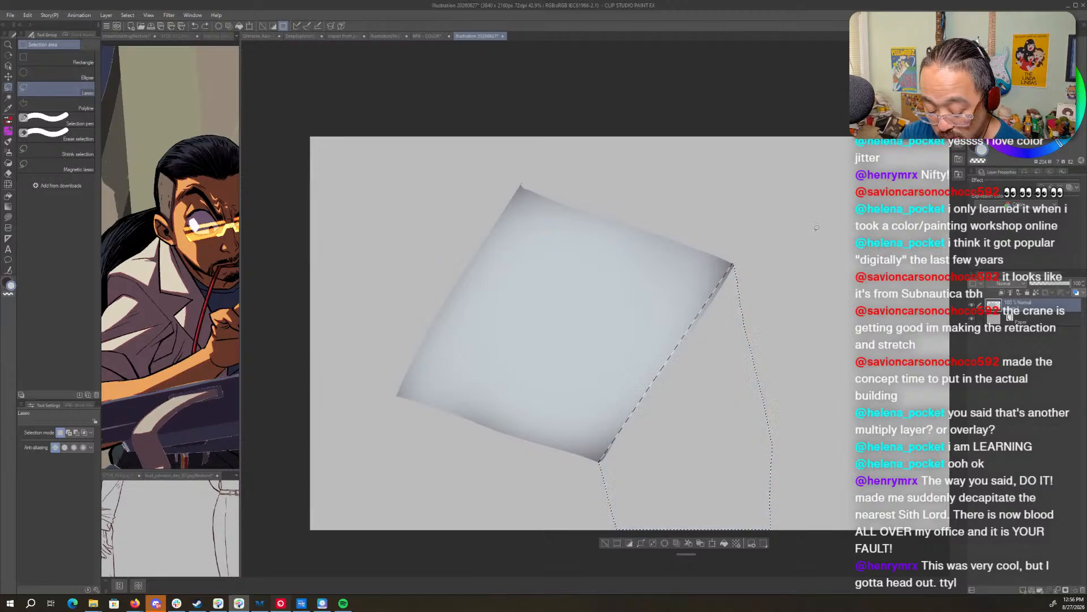
key(x)
key(alt+BackSpace)
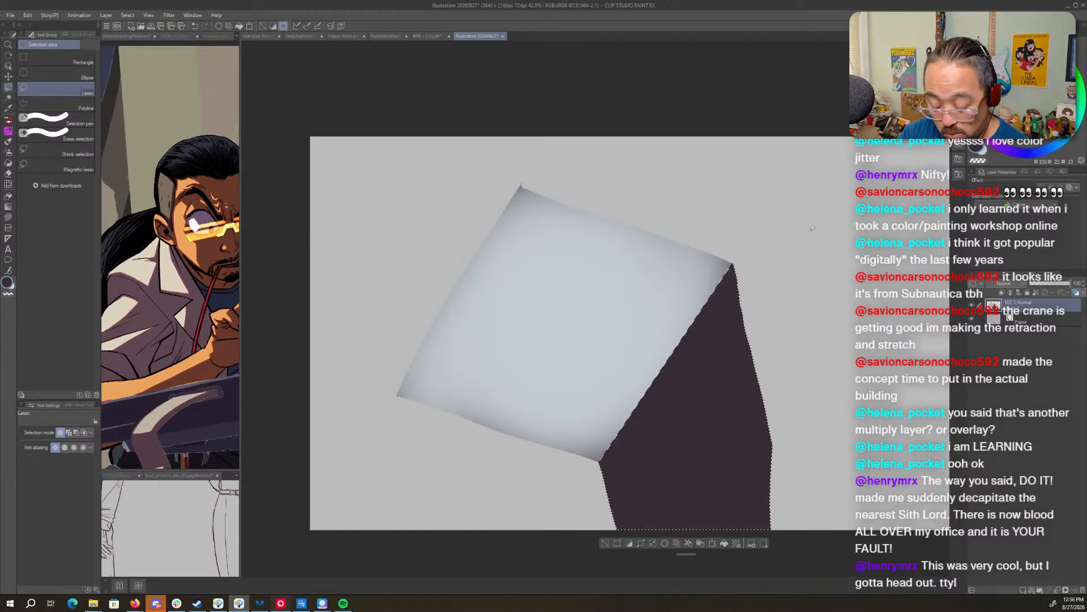
key(ctrl+d)
- Airbrush light blue-grey over the second face with the Soft airbrush at size 500, keeping darker tones near its edges
key(p)
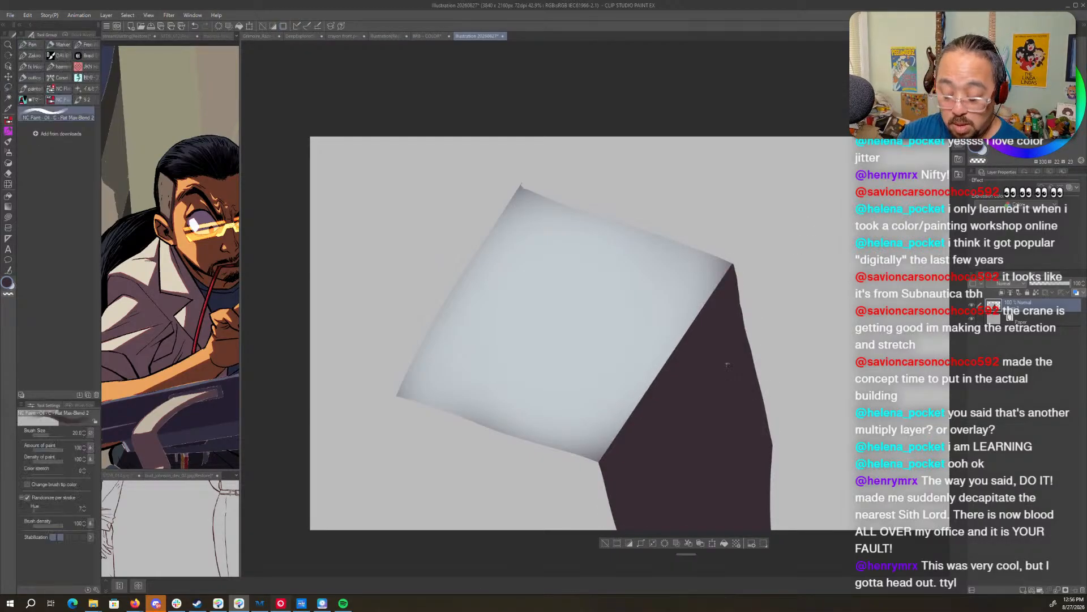
key(b)
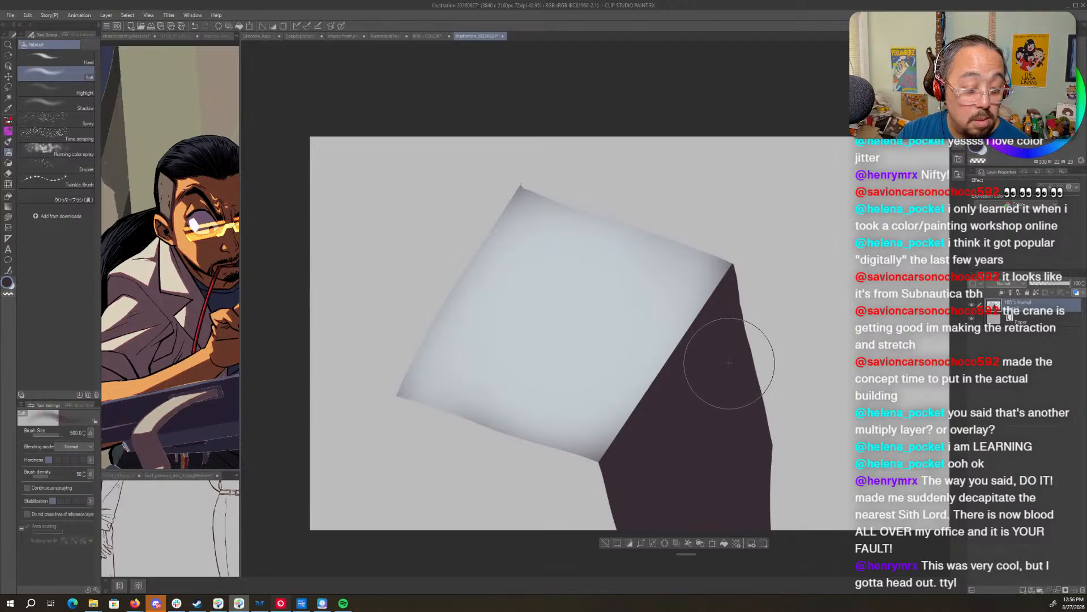
key(x)
mouse_move(729, 390)
mouse_down()
mouse_move(687, 483)
mouse_move(752, 301)
mouse_move(714, 392)
mouse_move(724, 327)
mouse_move(625, 510)
mouse_move(618, 477)
mouse_move(668, 492)
mouse_move(747, 265)
mouse_move(636, 473)
mouse_move(656, 409)
mouse_move(725, 295)
mouse_move(700, 400)
mouse_move(693, 347)
mouse_move(677, 500)
mouse_move(755, 387)
mouse_move(723, 530)
mouse_move(642, 526)
mouse_move(650, 456)
mouse_move(699, 342)
mouse_up()
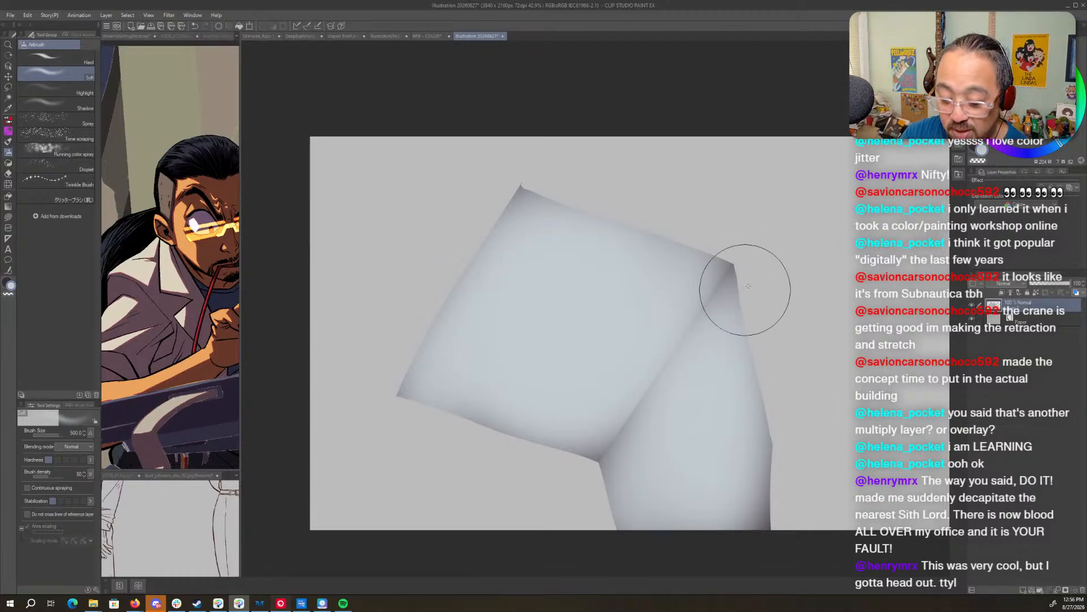
- Draw a thin light highlight line along the edge shared by the two faces with the Real G-Pen at size 12
key(r)
mouse_move(745, 307)
mouse_down()
mouse_move(785, 253)
mouse_move(763, 262)
mouse_up()
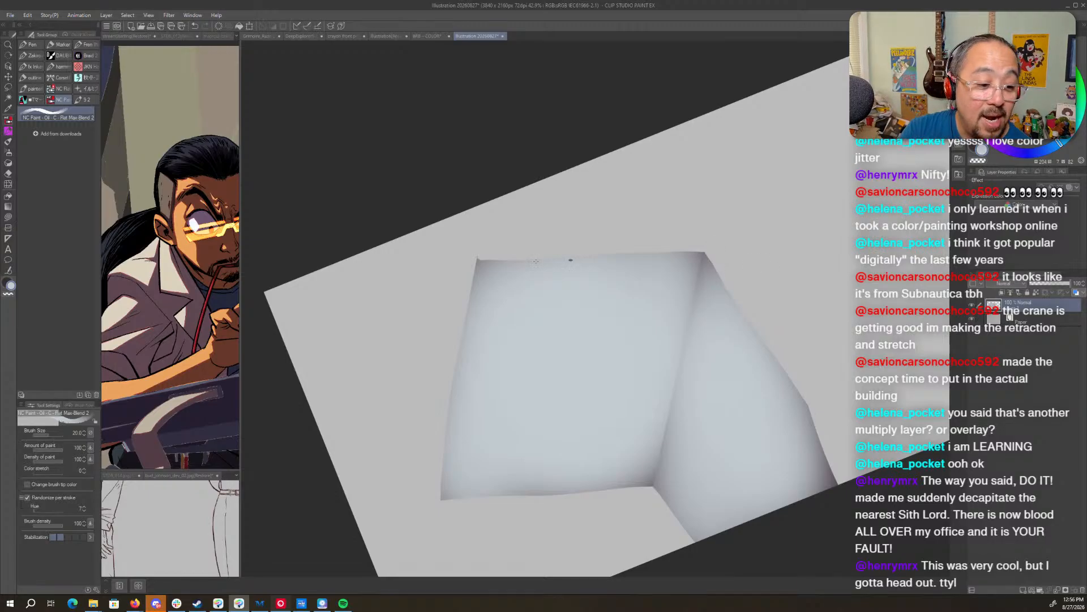
click(31, 44)
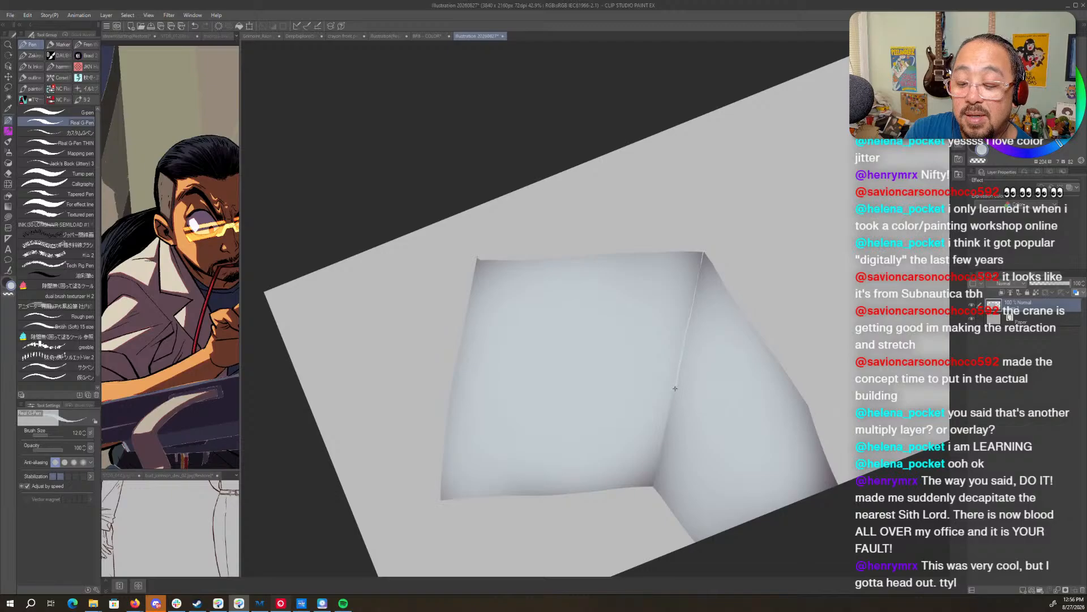
drag(658, 467, 651, 493)
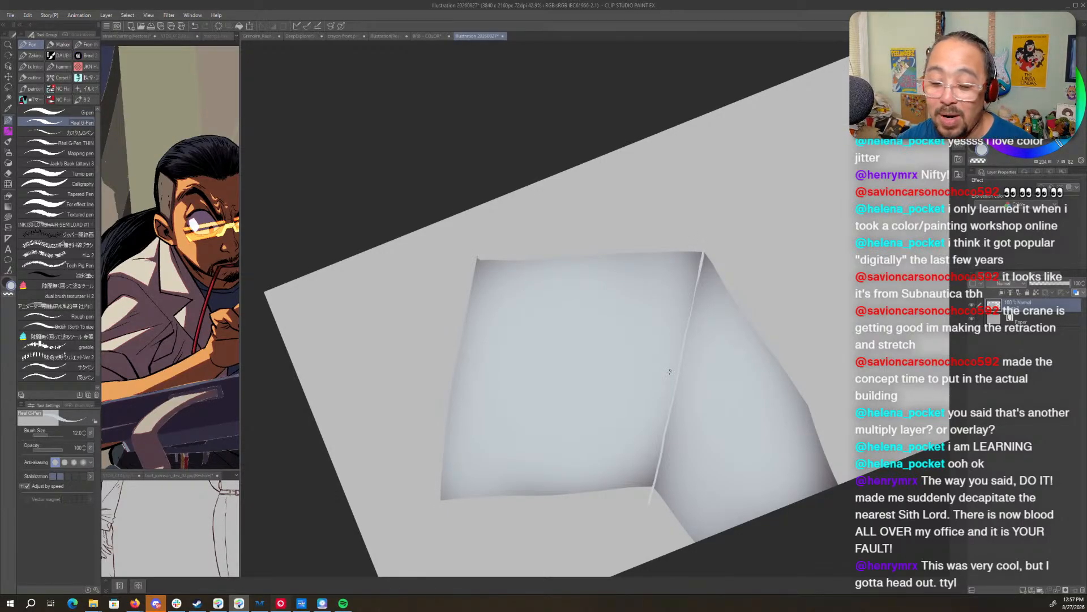
- Return to the BRB - COLOR illustration and reselect the NC Paint Oil C Flat Max Blend 2 brush at size 20 for the back wall's corner
click(431, 35)
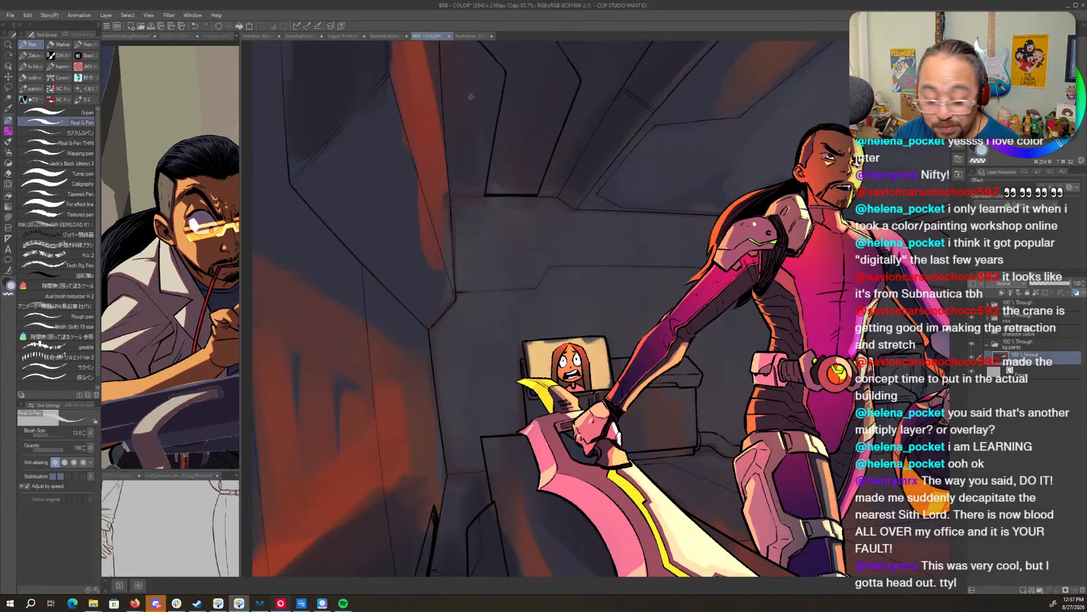
key(p)
key(p)
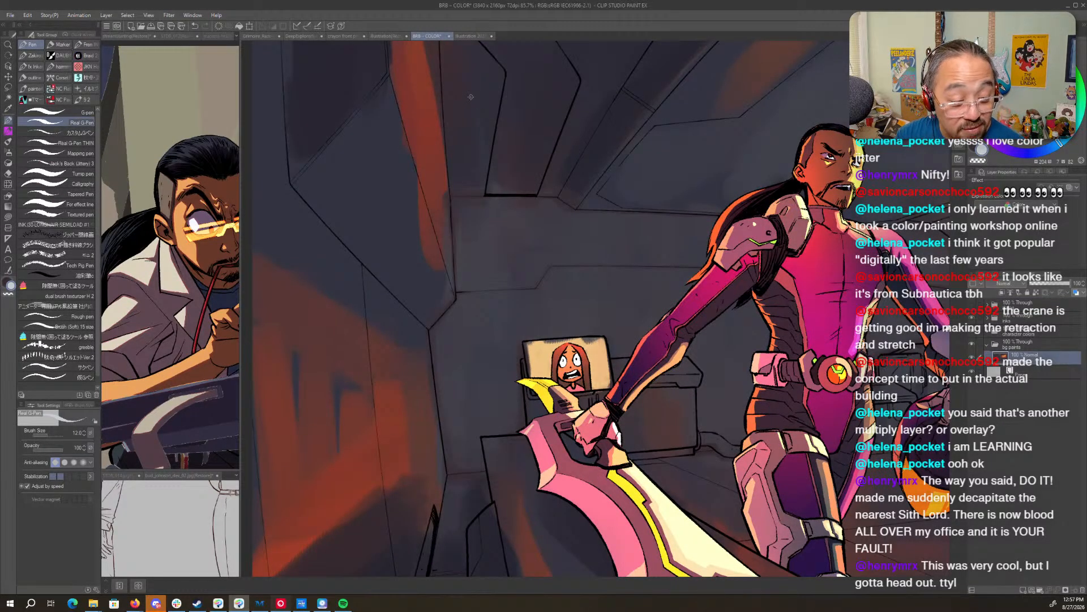
key(b)
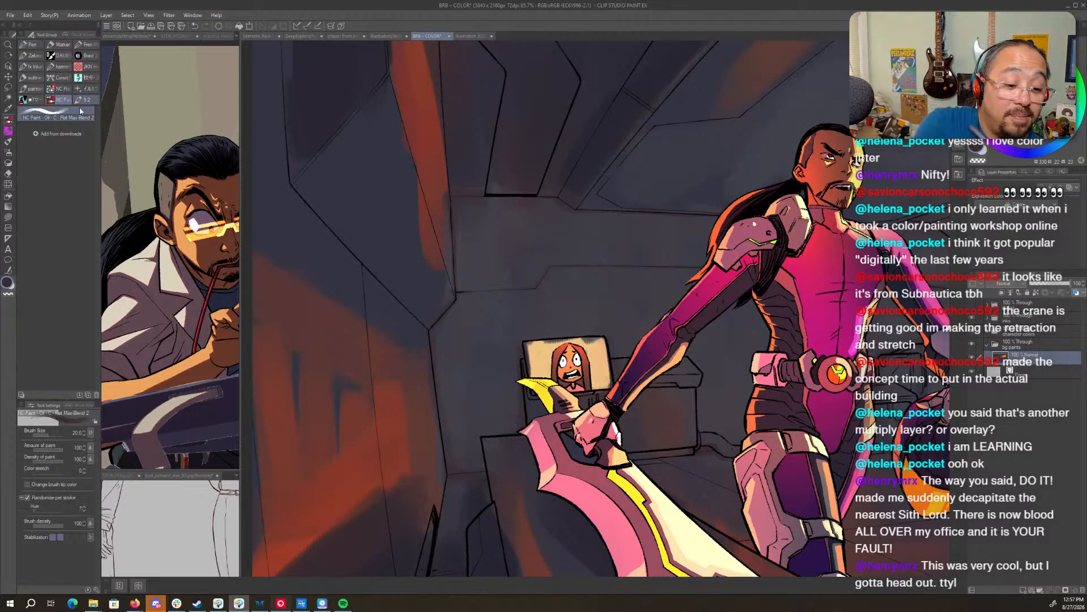
drag(718, 289, 793, 408)
key(r)
drag(528, 310, 527, 316)
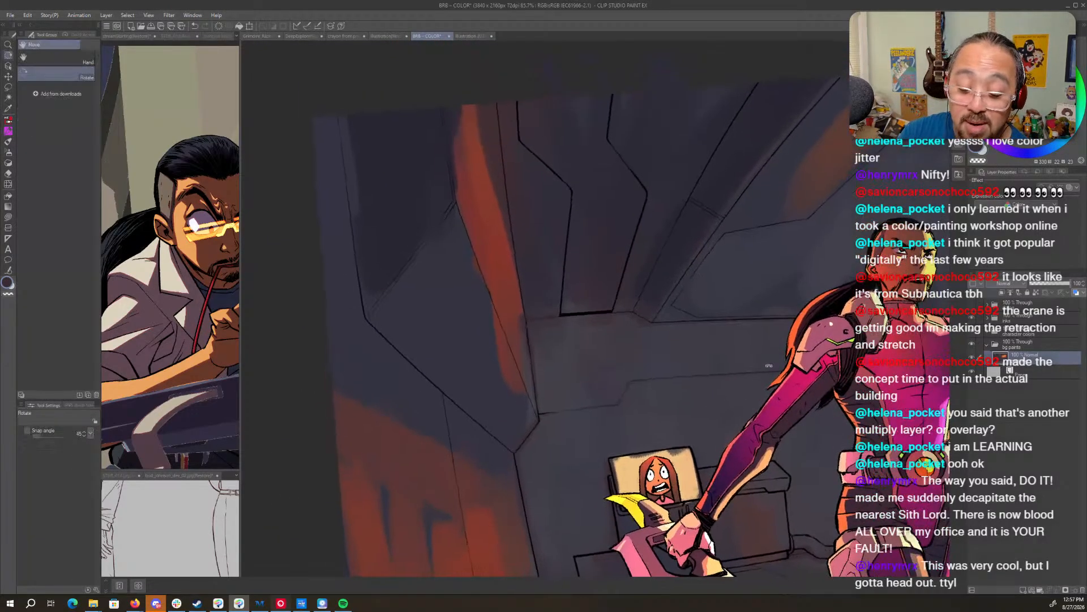
key(b)
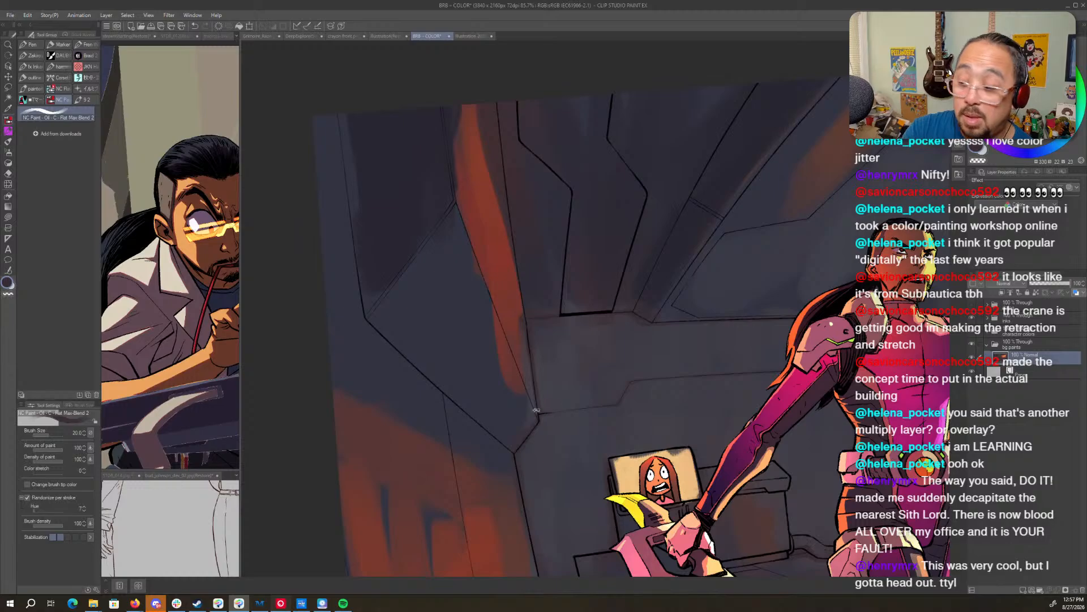
- Check the back wall's corner and the console wall, and set the brush's per-stroke hue randomization to 10
drag(607, 487, 690, 371)
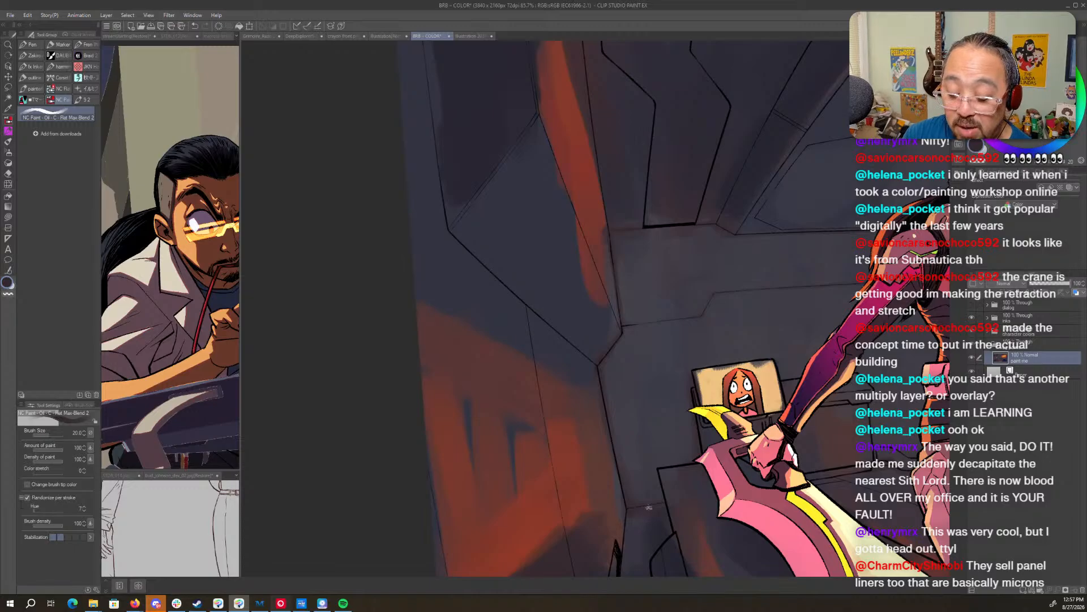
drag(800, 503, 719, 438)
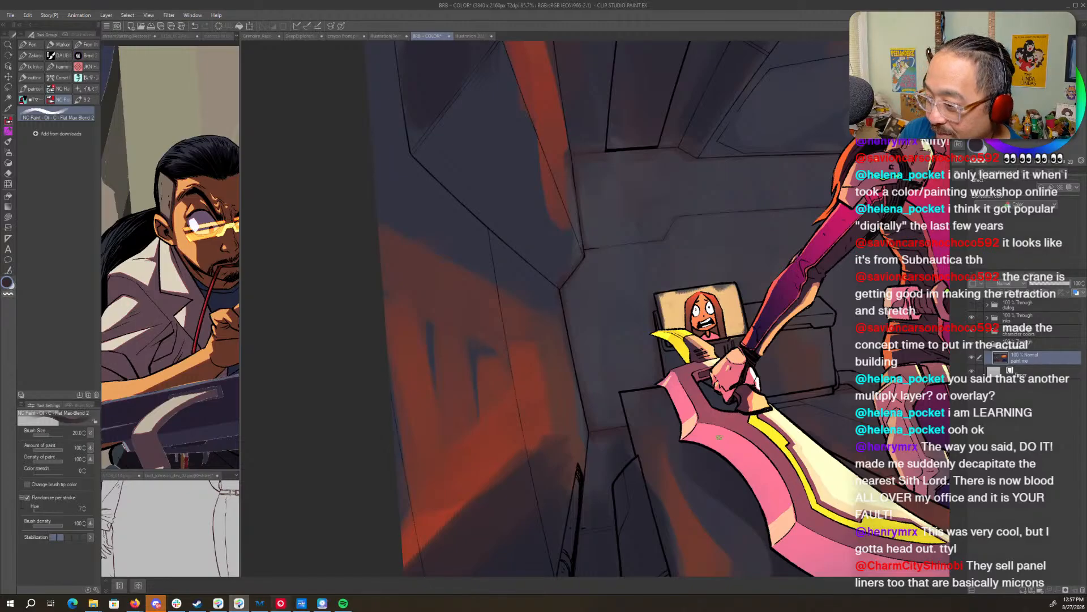
drag(715, 443, 323, 468)
drag(700, 476, 711, 455)
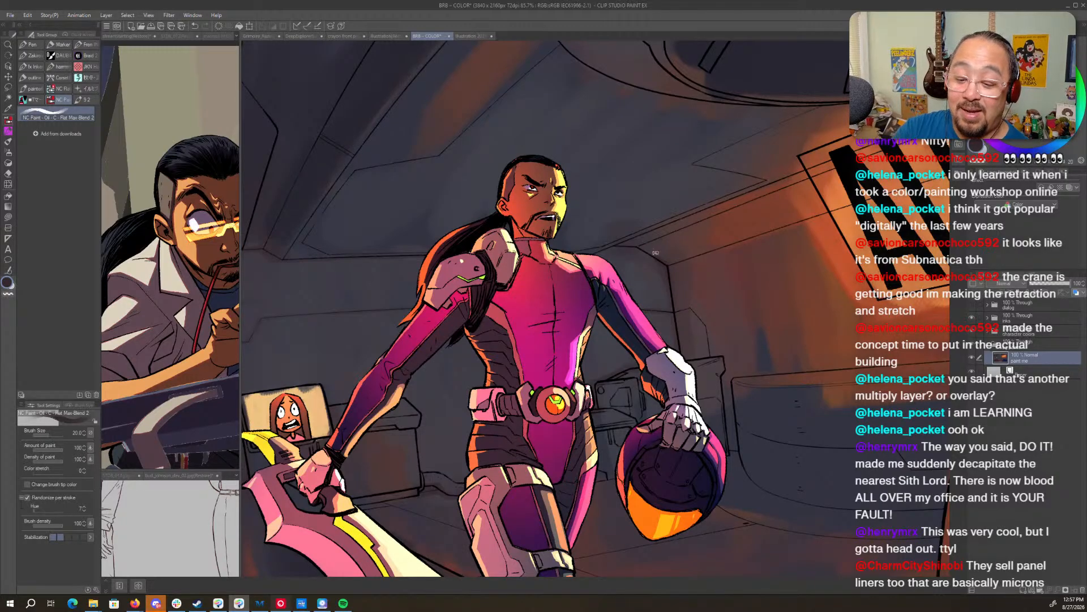
drag(660, 264, 656, 334)
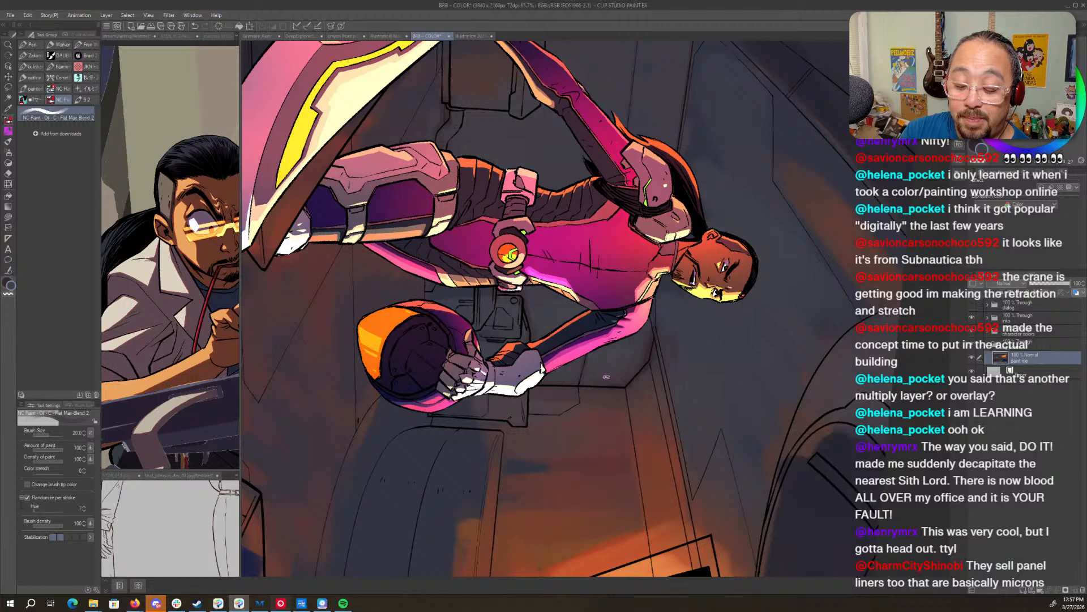
drag(670, 456, 662, 279)
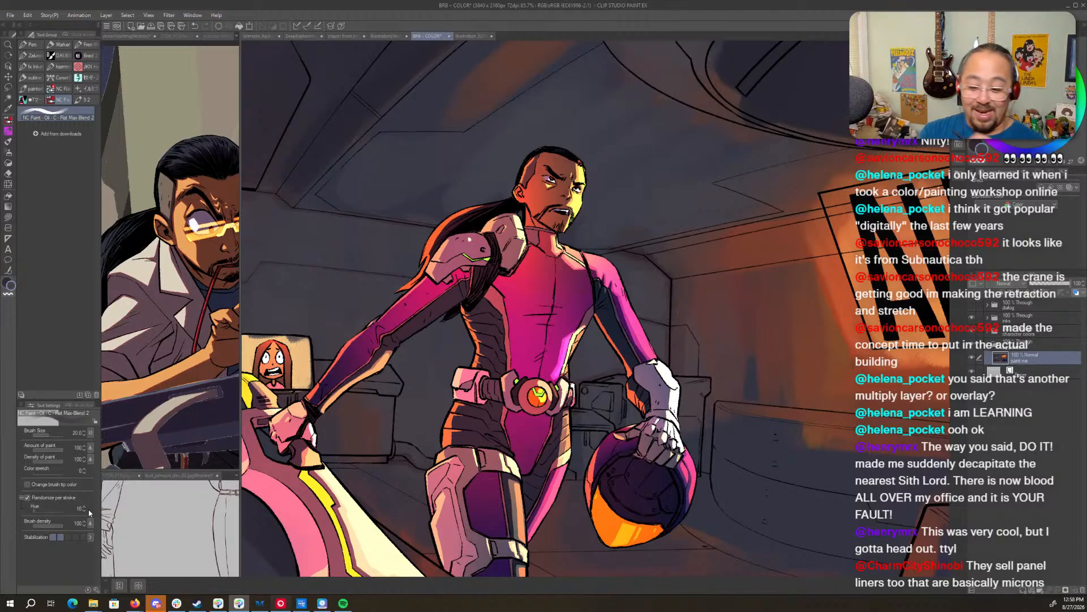
- Examine the painted interior from the orange-lit wall behind the sword across to the ALERT panel and blue machine
drag(435, 375, 743, 370)
key(shift+space)
drag(857, 351, 860, 316)
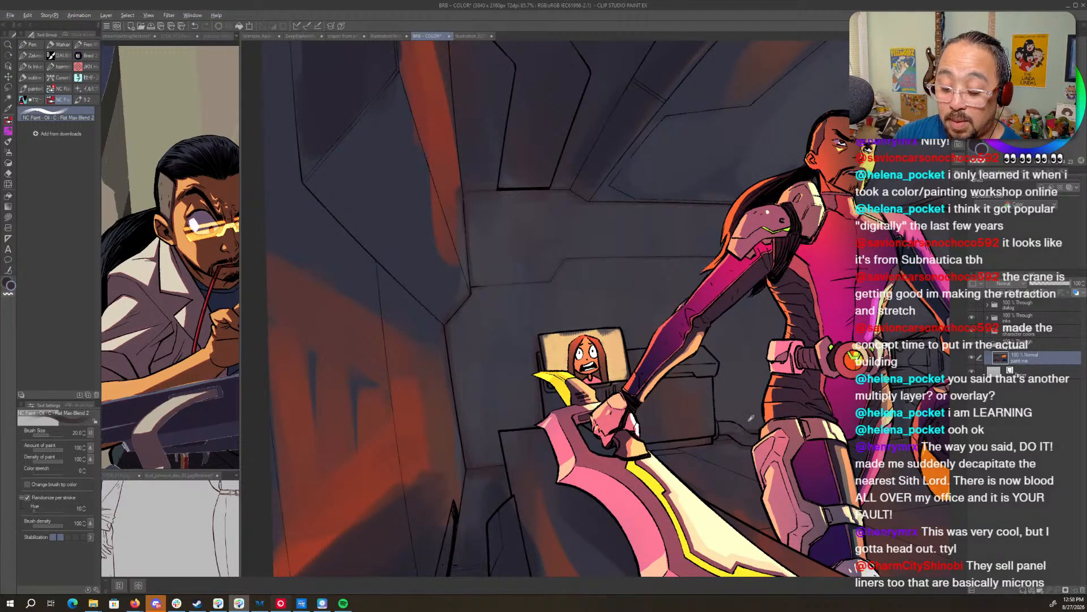
drag(757, 428, 593, 461)
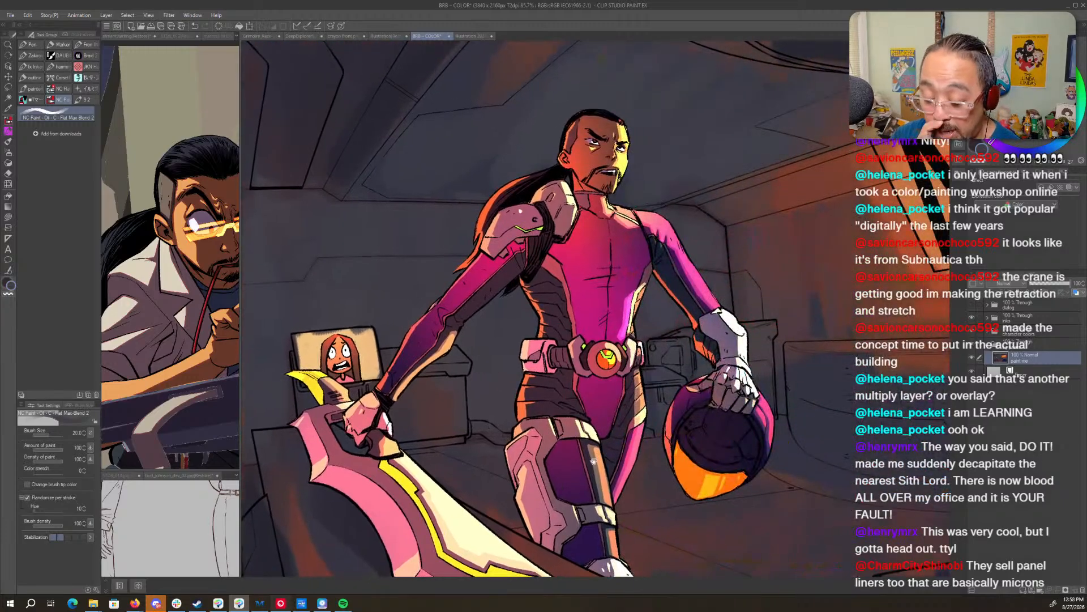
drag(840, 496, 493, 510)
drag(630, 524, 449, 488)
drag(578, 504, 441, 499)
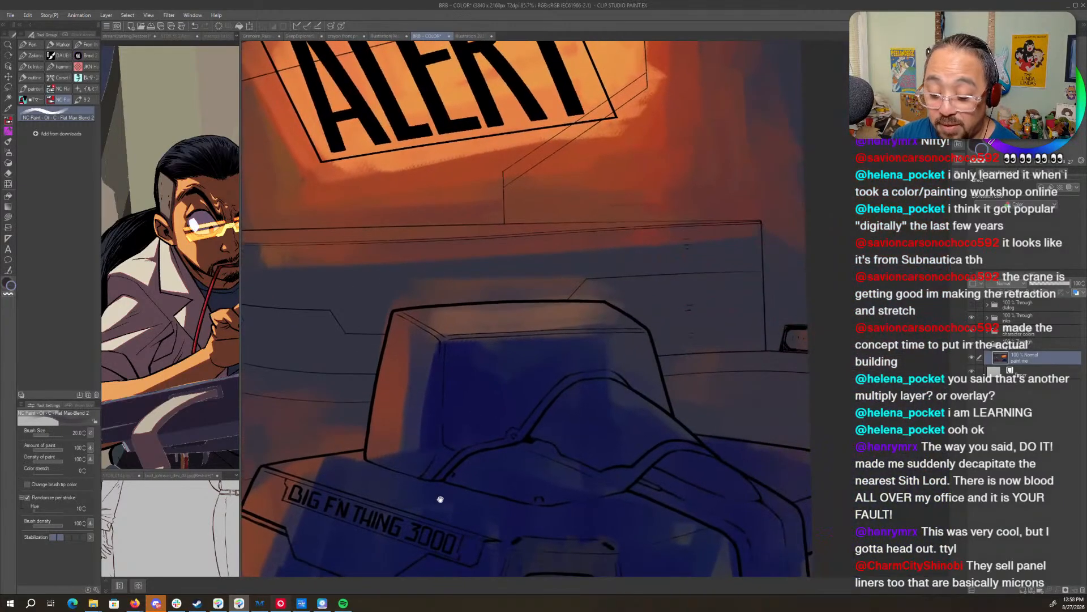
drag(702, 387, 701, 545)
drag(677, 427, 787, 401)
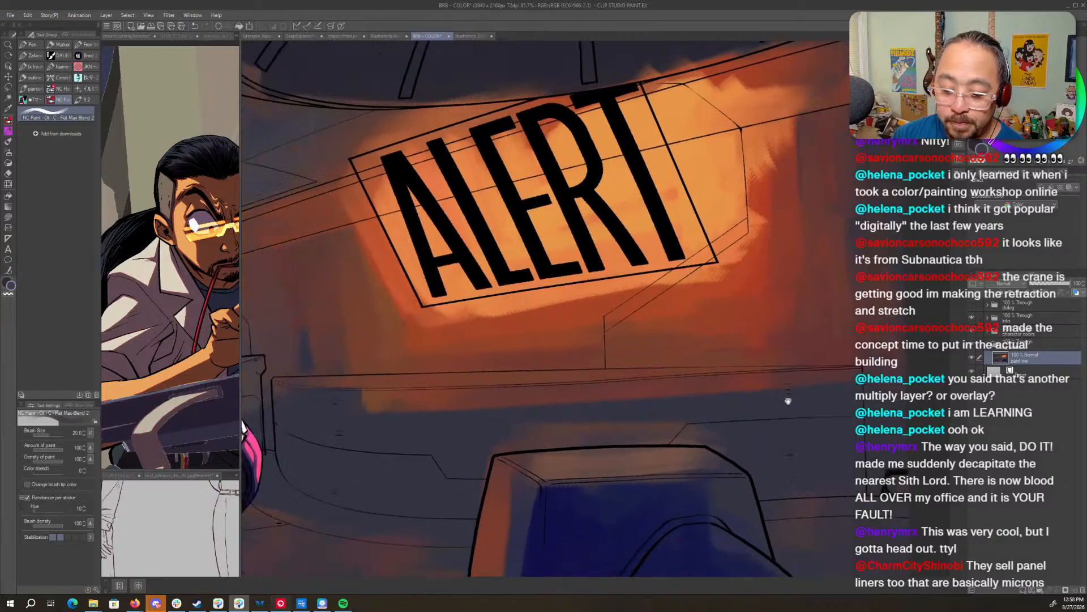
drag(481, 510, 832, 323)
mouse_move(634, 552)
mouse_down()
mouse_move(719, 439)
mouse_move(829, 337)
mouse_move(665, 481)
mouse_move(689, 461)
mouse_move(770, 436)
mouse_move(700, 453)
mouse_move(721, 418)
mouse_move(765, 402)
mouse_up()
scroll(721, 417, down, 2)
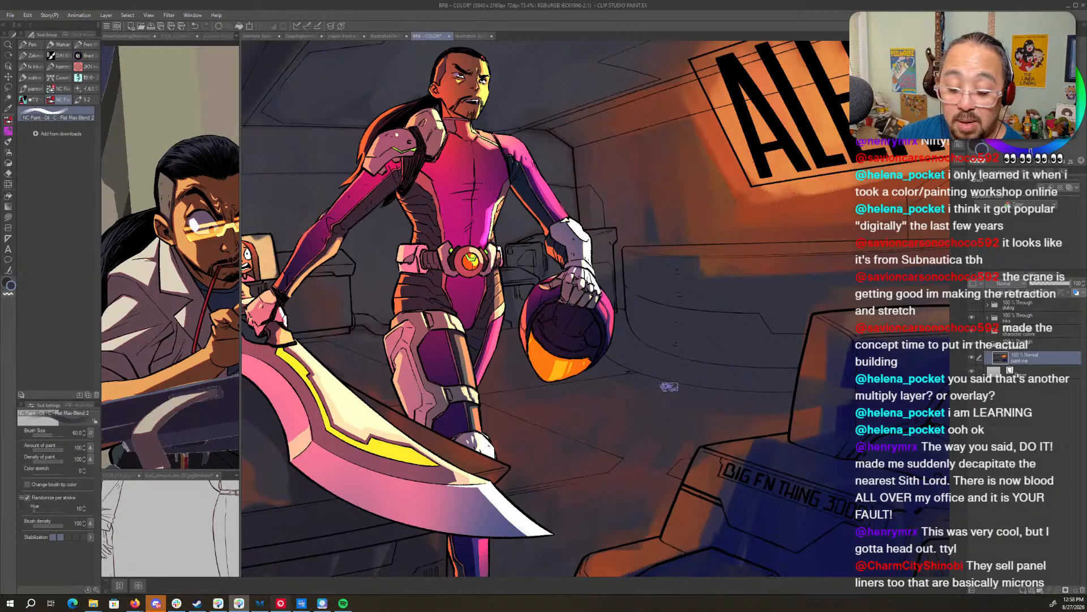
- Sample an orange-brown and paint long strokes on the floor between the curved wall console and blue machine with the brush at size 60
drag(459, 356, 530, 348)
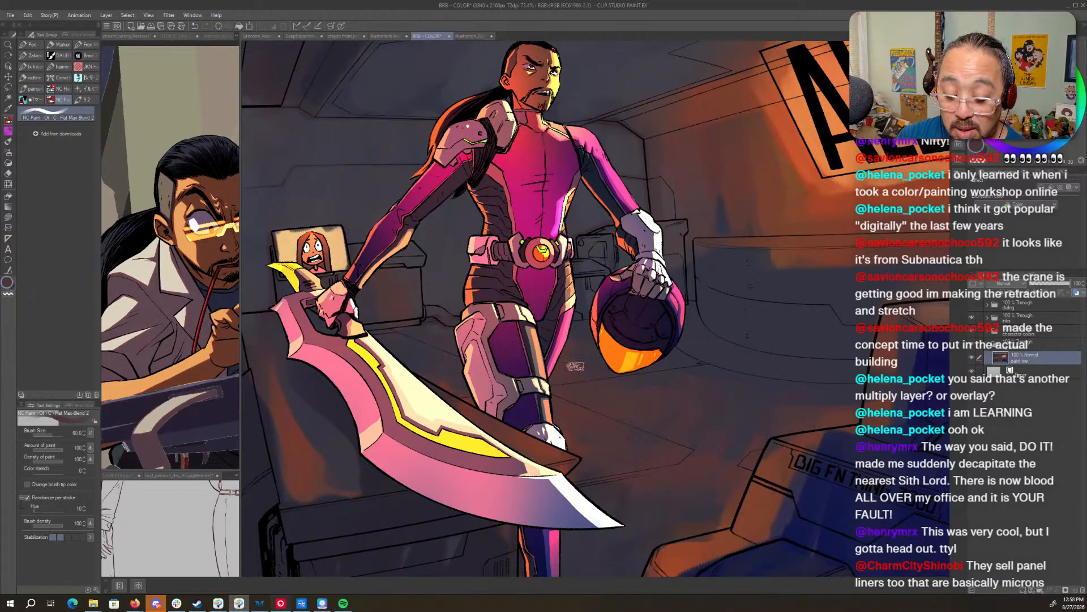
key(r)
drag(649, 399, 672, 551)
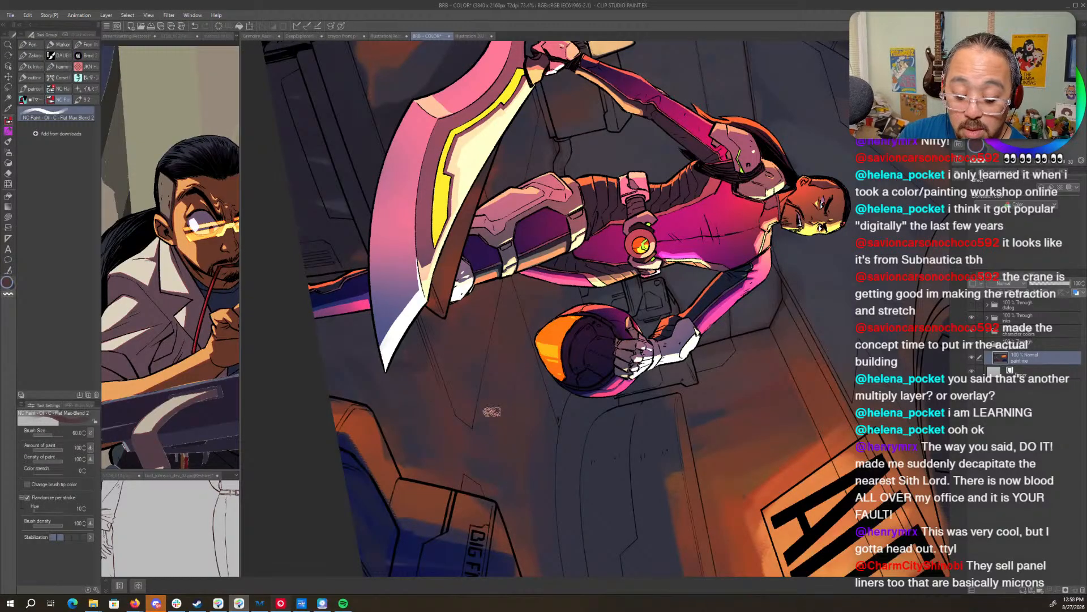
mouse_move(704, 413)
mouse_down()
mouse_move(779, 264)
mouse_move(747, 322)
mouse_up()
alt+click(763, 451)
drag(569, 348, 565, 415)
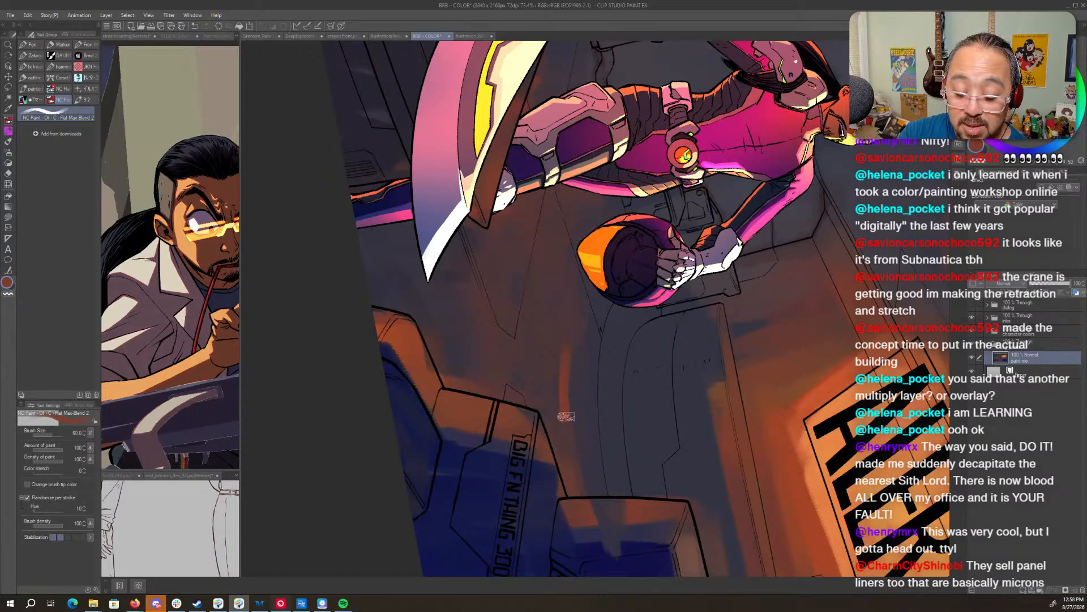
drag(568, 325, 555, 470)
drag(576, 301, 547, 438)
drag(558, 318, 541, 415)
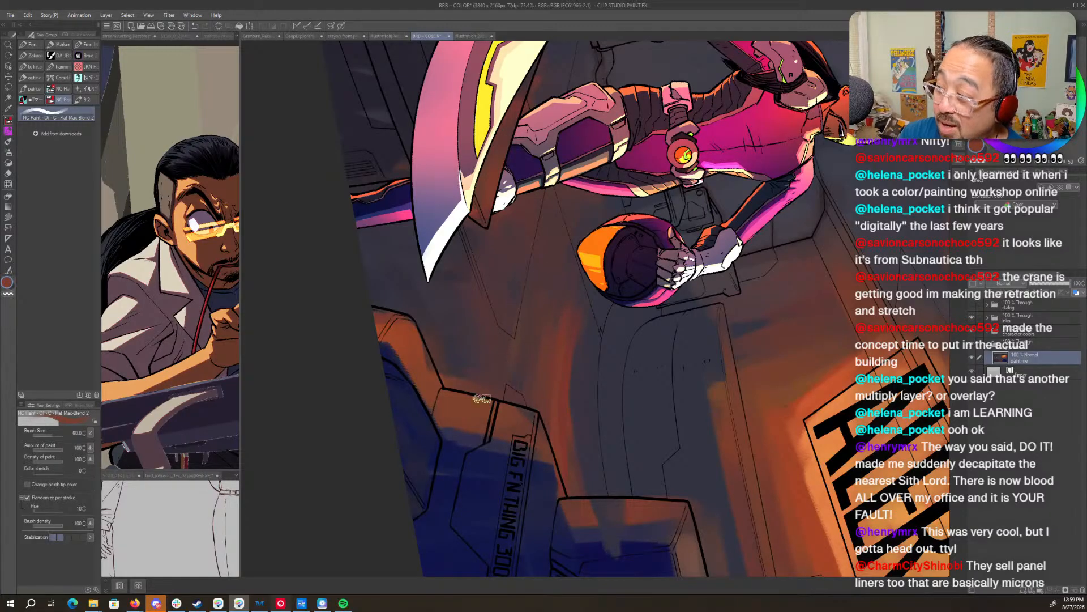
- Enlarge the brush to size 120 and blend the orange floor streaks into the dark base of the curved console
key(bracketright)
key(bracketright)
key(bracketright)
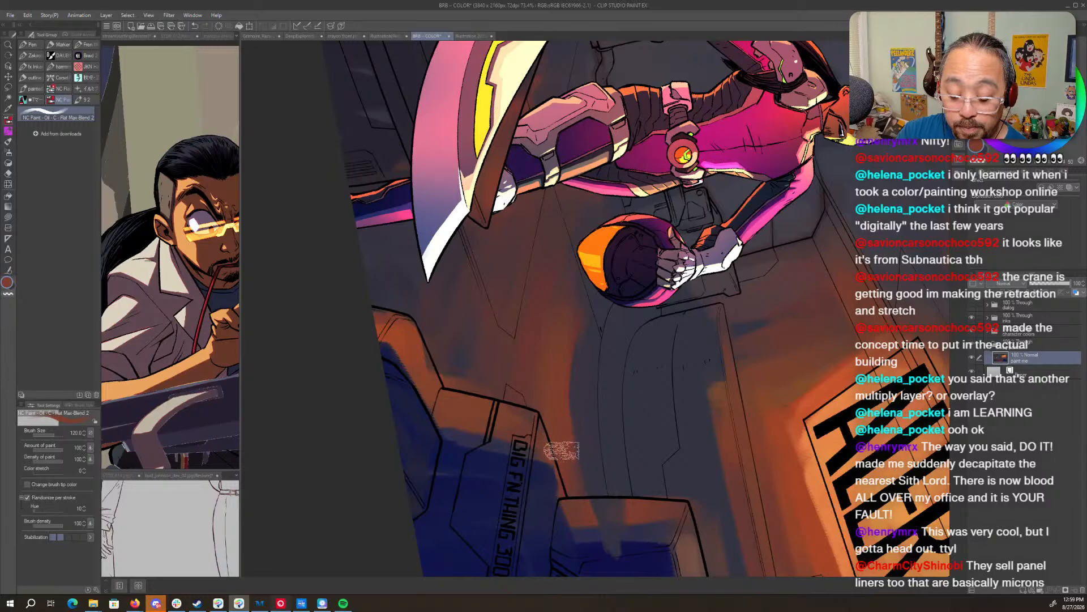
key(c)
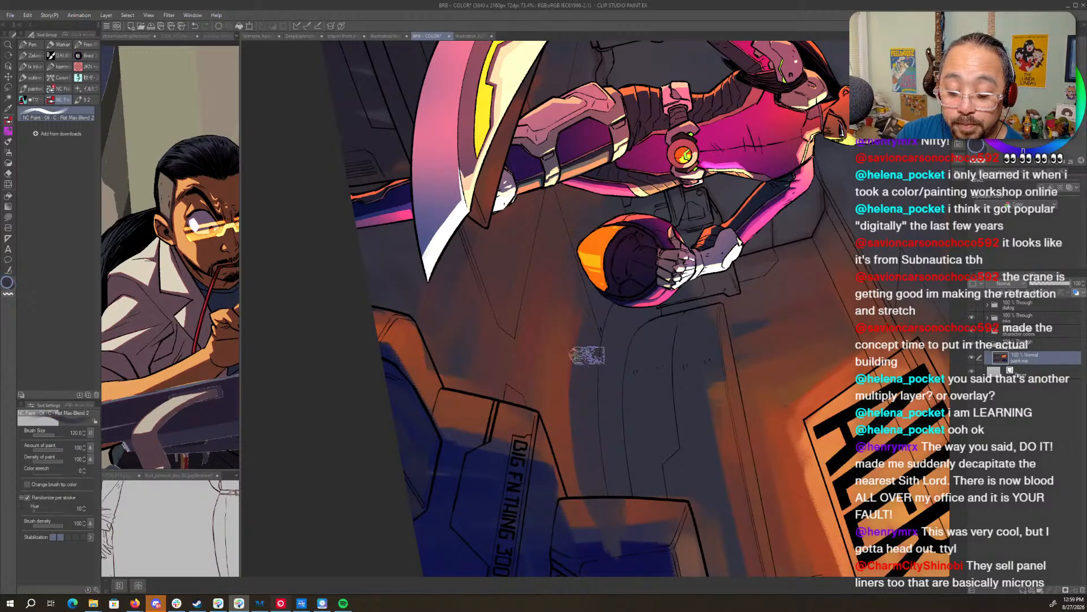
key(r)
mouse_move(589, 314)
mouse_down()
mouse_move(731, 240)
mouse_move(637, 167)
mouse_up()
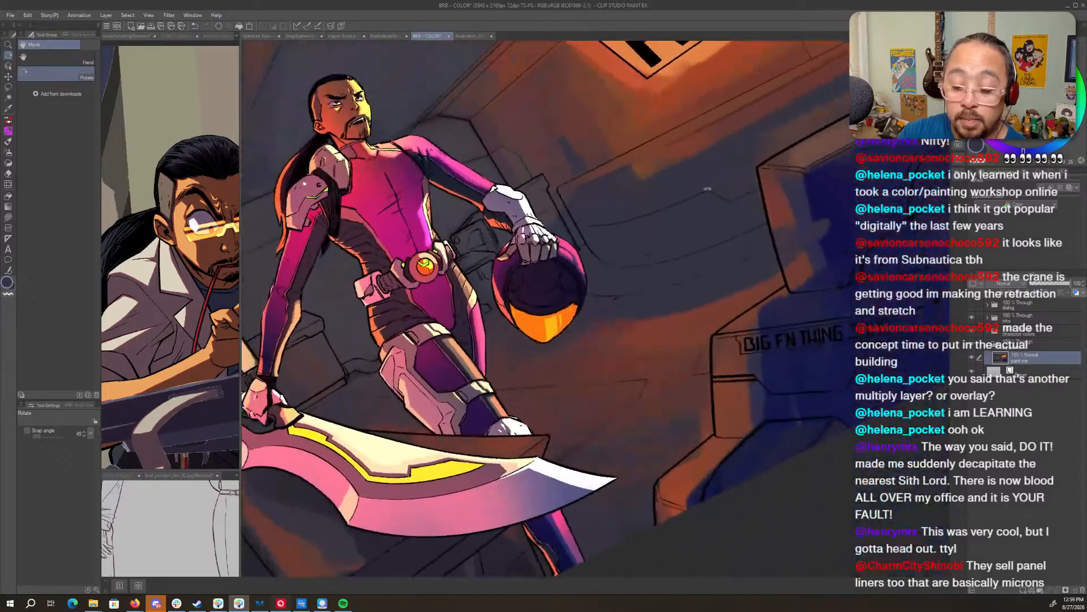
- Sample nearby floor and console colors and refine the floor's edge along the curved console with the brush at size 30
key(b)
alt+click(719, 311)
key(r)
mouse_move(795, 292)
mouse_down()
mouse_move(712, 347)
mouse_move(586, 504)
mouse_up()
key(b)
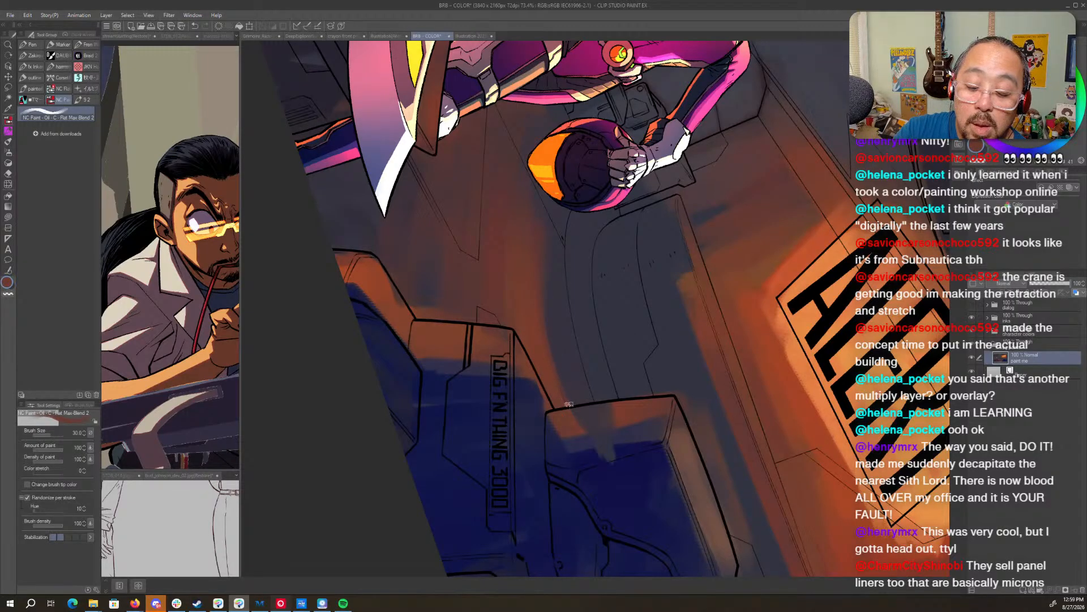
alt+click(549, 329)
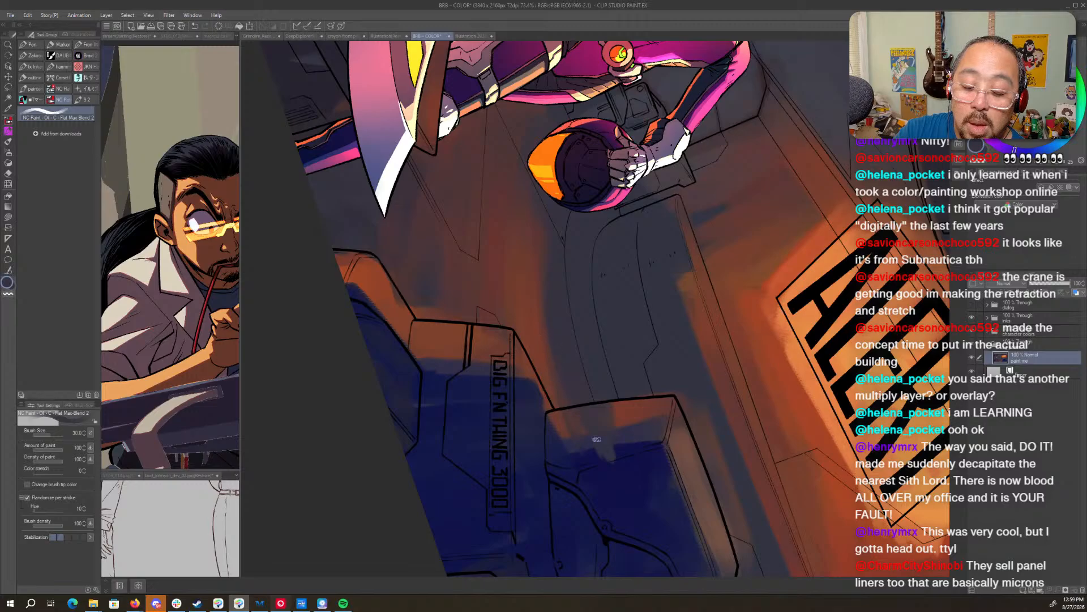
alt+click(534, 312)
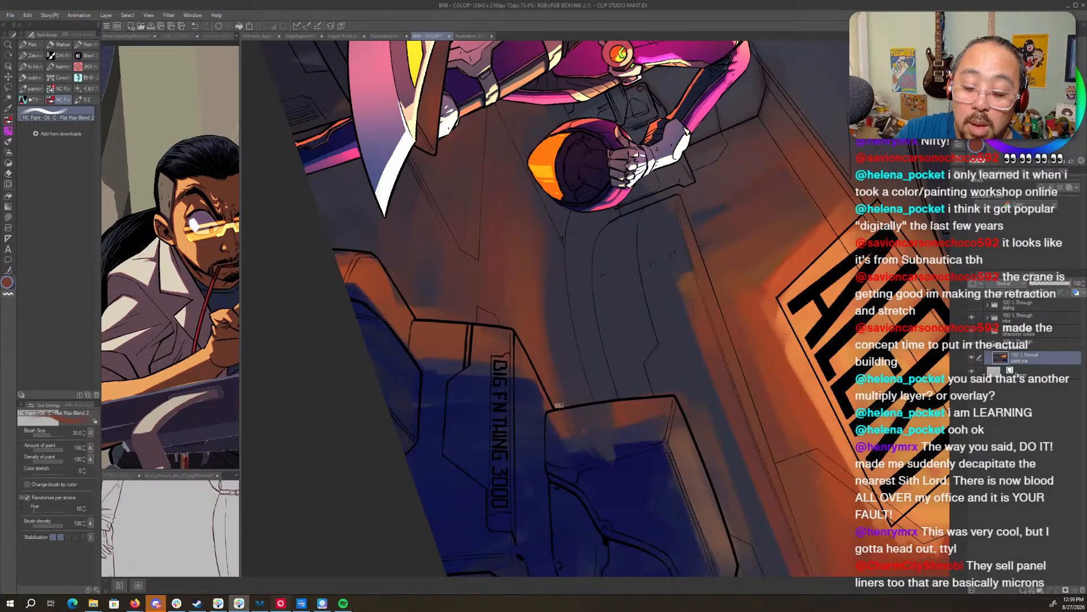
drag(545, 229, 559, 354)
drag(678, 283, 663, 259)
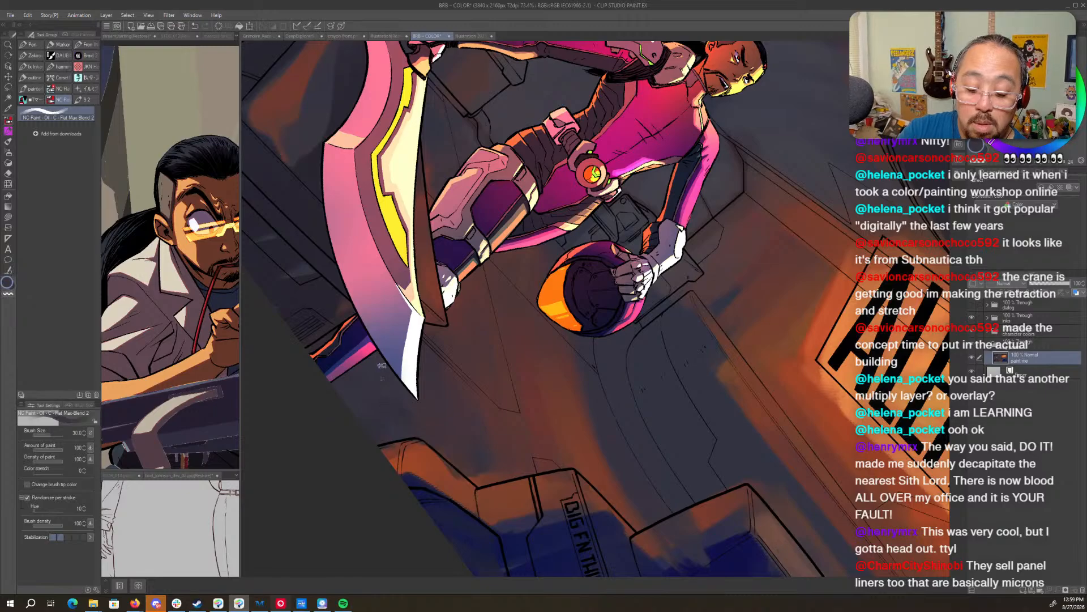
- Enlarge the brush to size 100 and work warm brown into the floor around the swordsman's legs and blade
drag(437, 389, 669, 334)
key(bracketright)
key(bracketright)
key(bracketright)
key(bracketright)
key(bracketright)
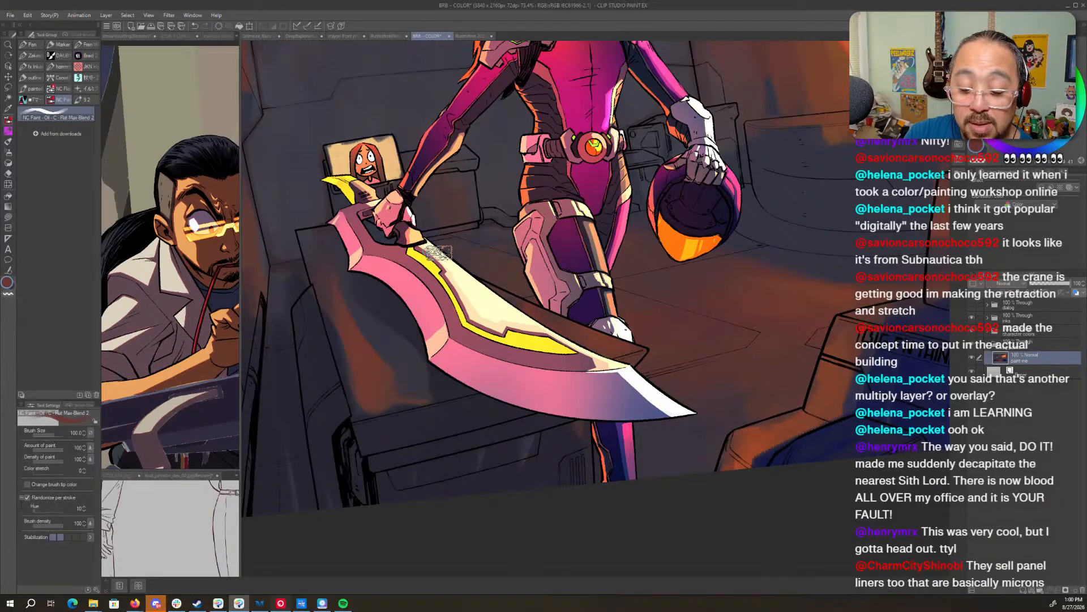
drag(464, 349, 634, 373)
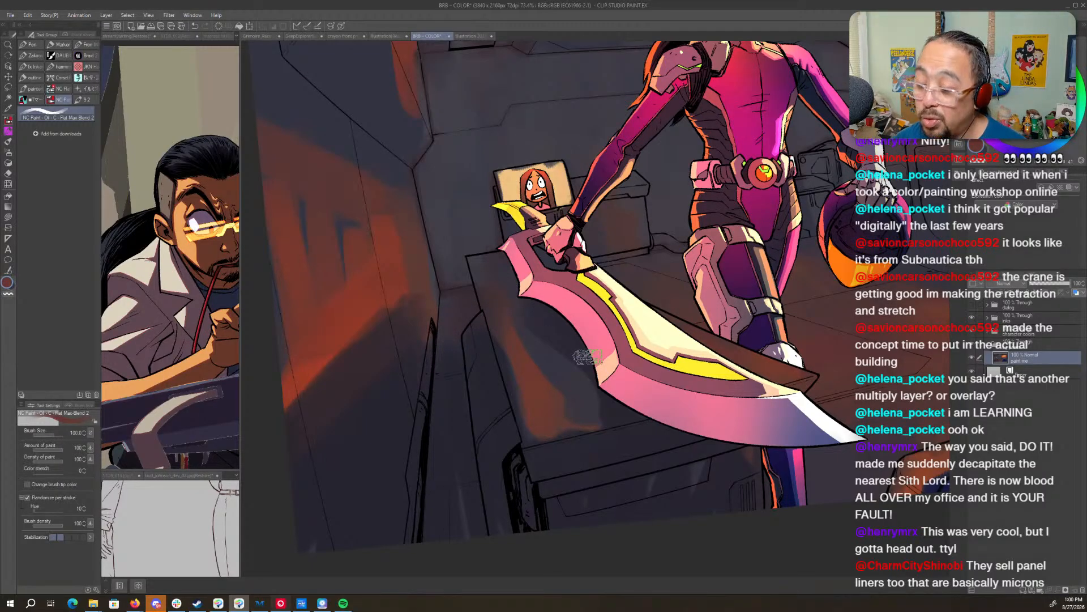
drag(828, 488, 627, 504)
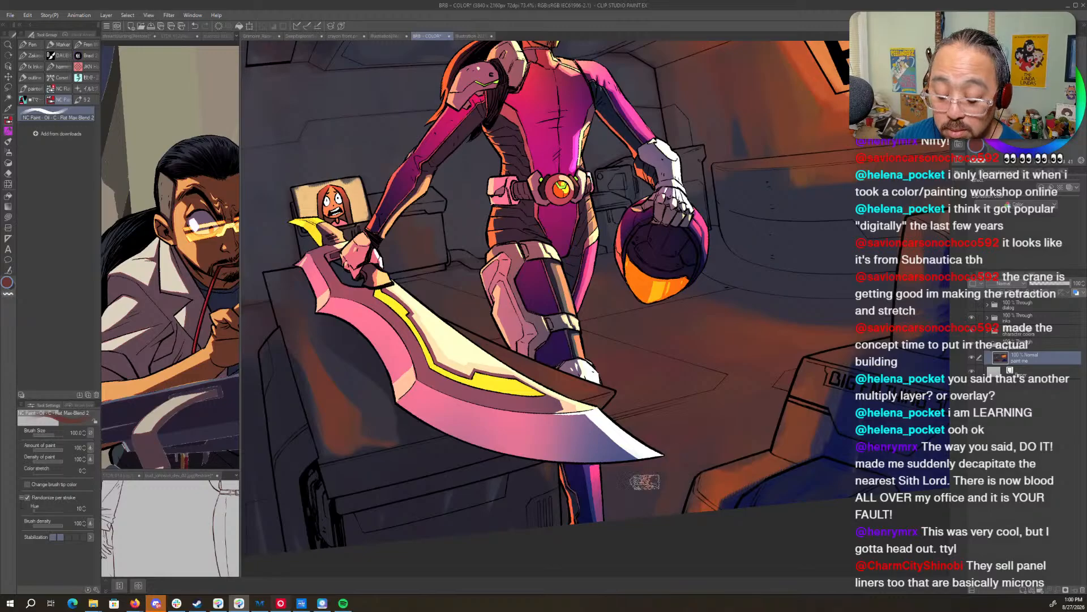
- Sample the floor's orange-brown and clean up the console's lower edge behind the blue machine with the brush at size 40
mouse_move(1022, 345)
mouse_down()
mouse_move(784, 415)
mouse_move(721, 475)
mouse_move(739, 493)
mouse_up()
alt+click(771, 406)
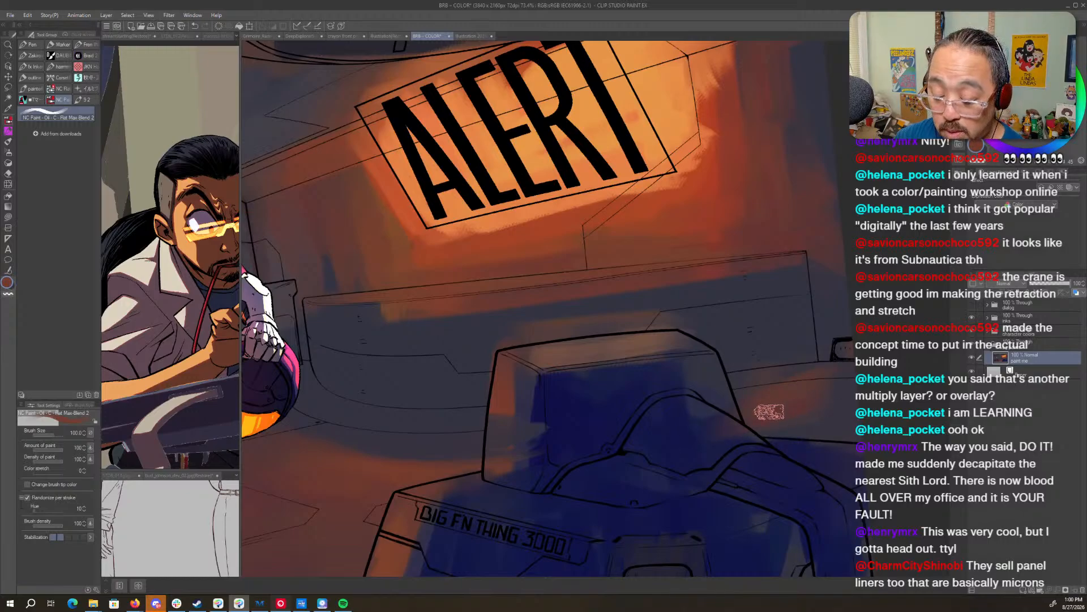
key(ctrl+space)
mouse_move(684, 428)
mouse_down()
mouse_move(761, 409)
mouse_move(679, 446)
mouse_up()
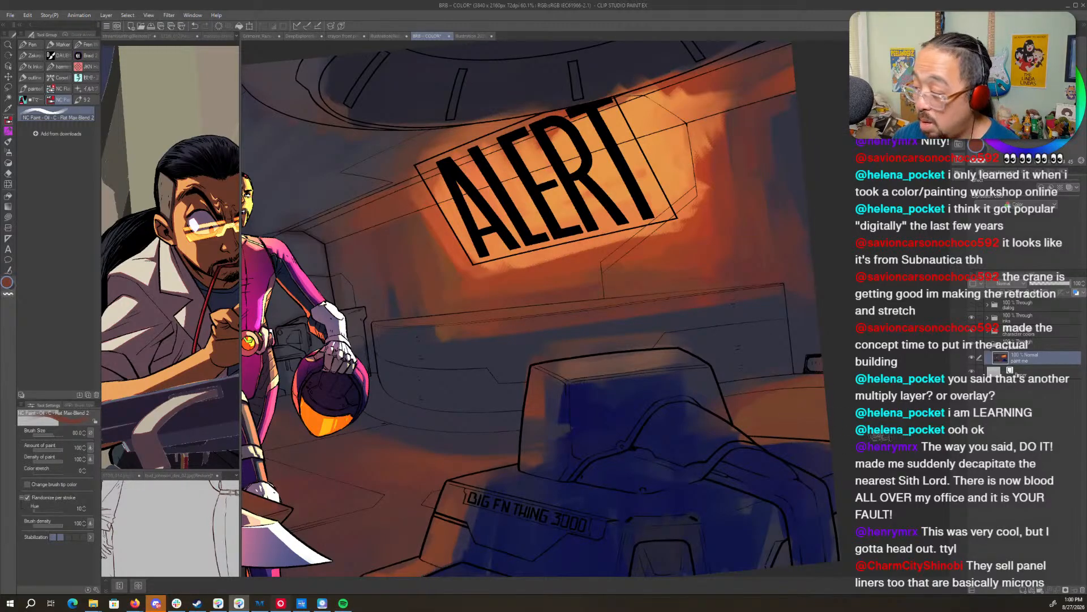
scroll(761, 370, right, 3)
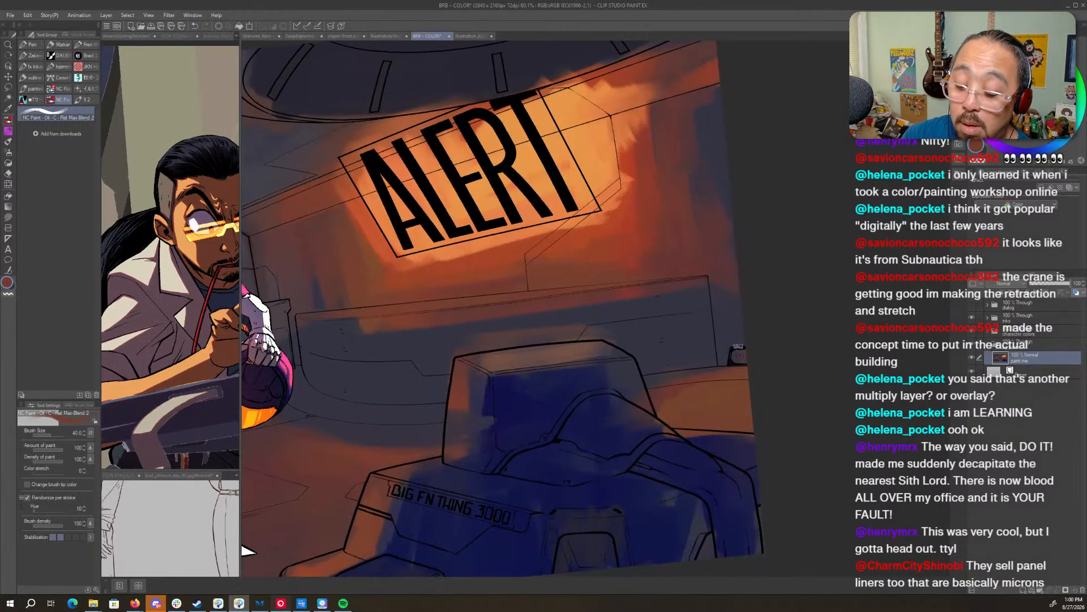
key(c)
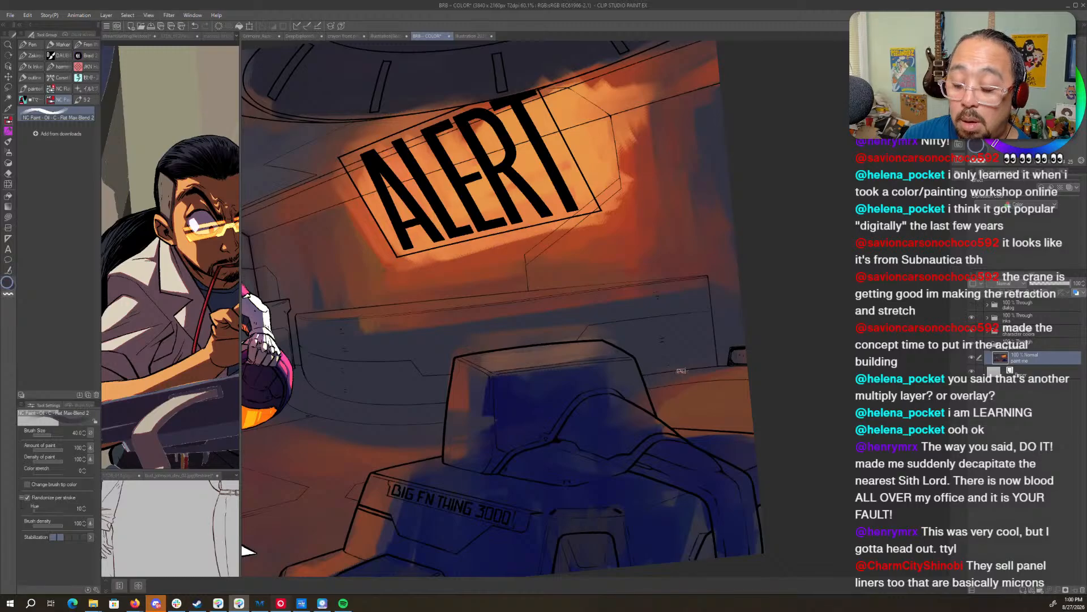
alt+click(710, 376)
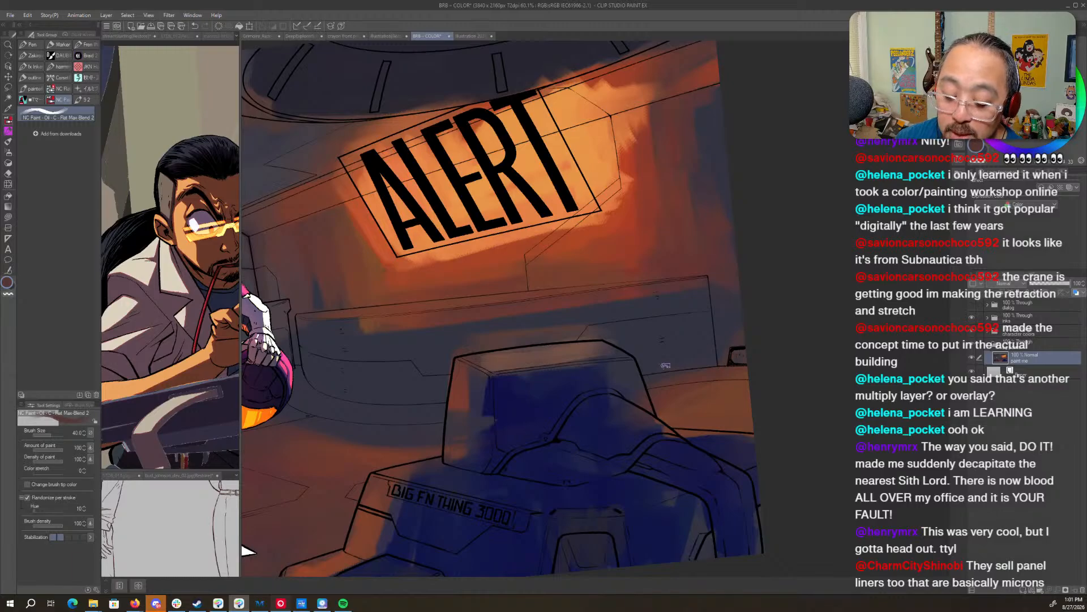
mouse_move(698, 316)
mouse_down()
mouse_move(679, 286)
mouse_move(618, 262)
mouse_move(689, 449)
mouse_move(697, 317)
mouse_move(687, 313)
mouse_up()
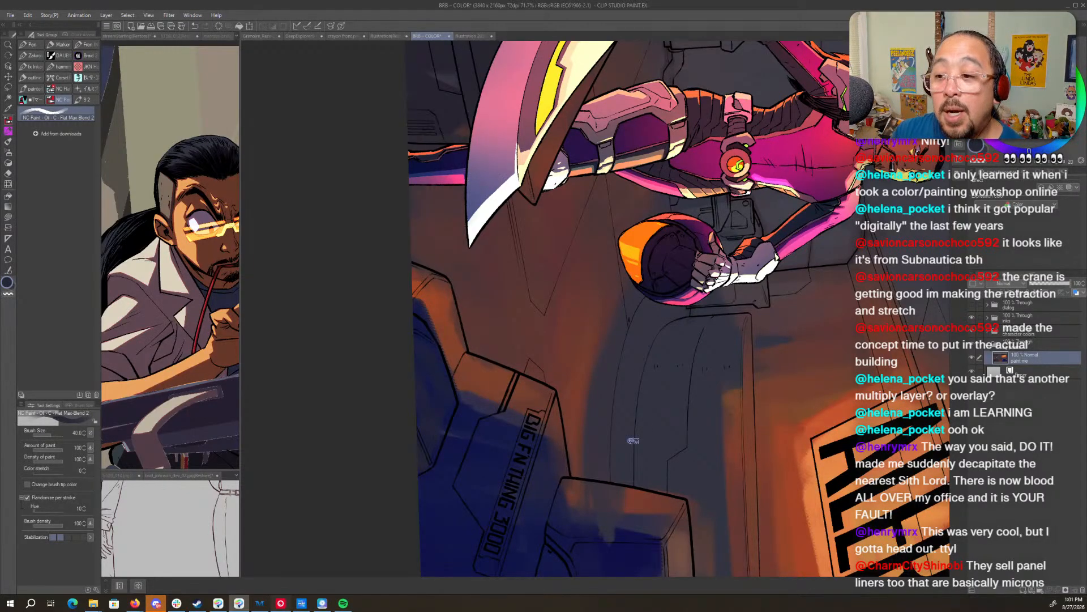
- Resample the floor color and touch up the boundary between the floor and curved console near the helmet at size 40
key(r)
mouse_move(715, 388)
mouse_down()
mouse_move(662, 206)
mouse_move(713, 326)
mouse_up()
alt+click(655, 373)
alt+click(656, 373)
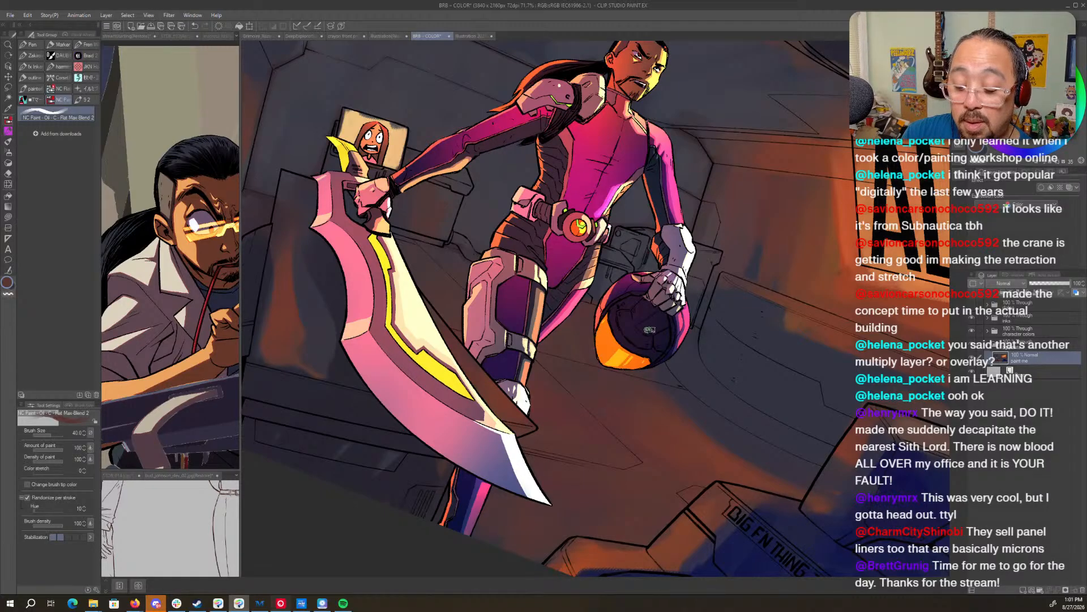
key(r)
drag(781, 339, 790, 265)
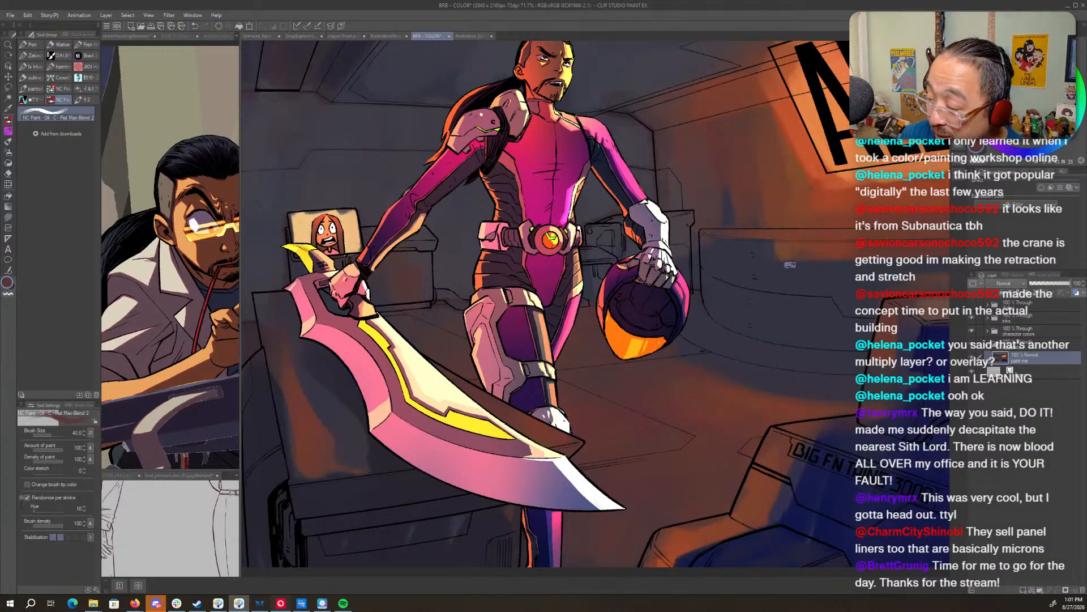
- Reduce the brush to size 12 and darken the edges where the left wall, back wall and floor meet
key(space)
drag(603, 410, 903, 393)
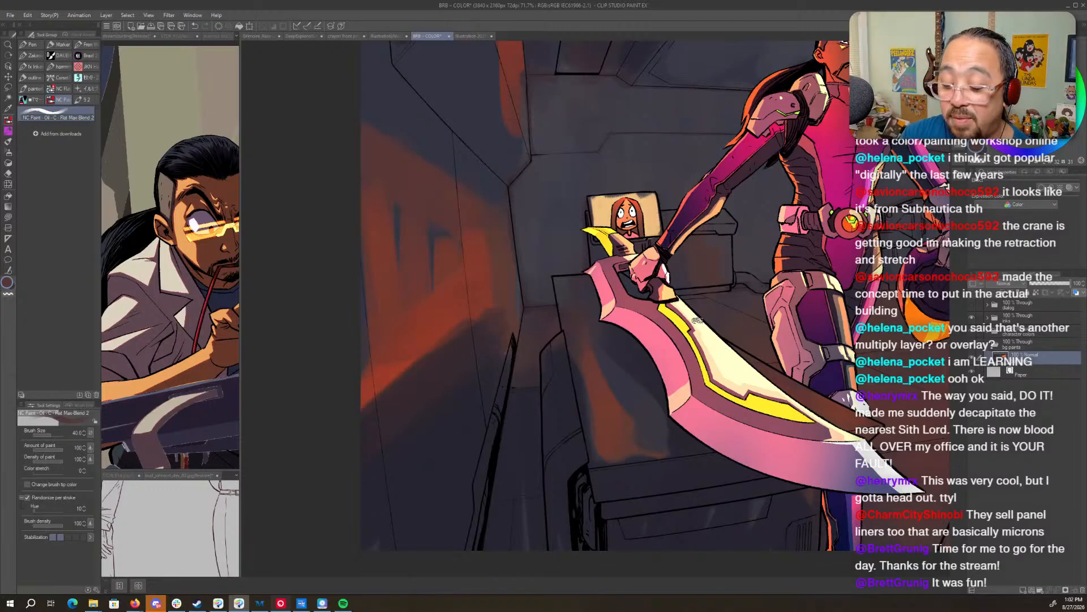
scroll(582, 315, up, 4)
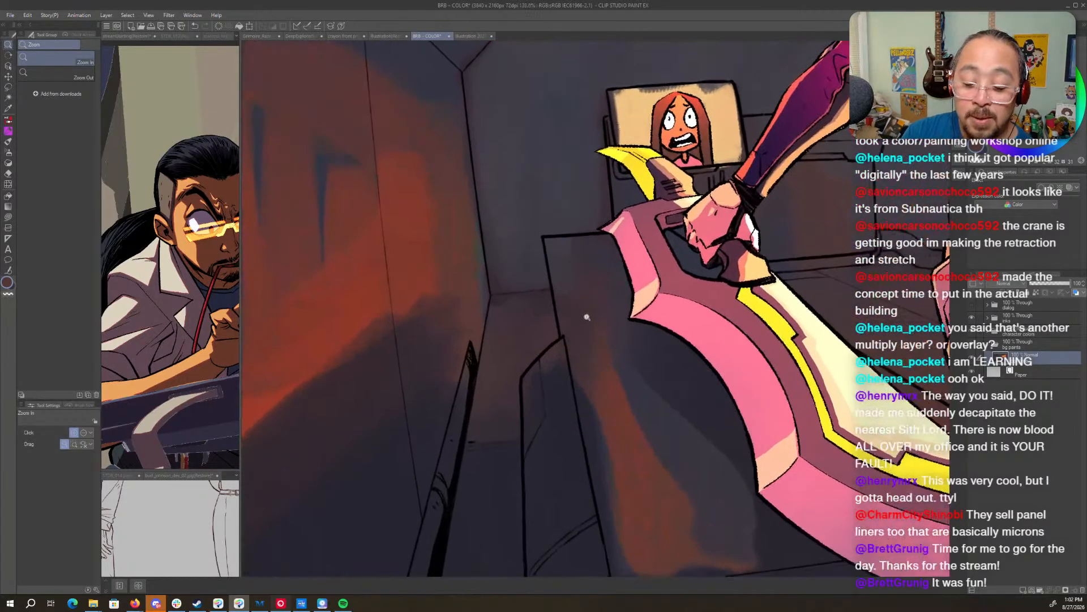
key([)
key([)
key([)
key([)
key([)
key([)
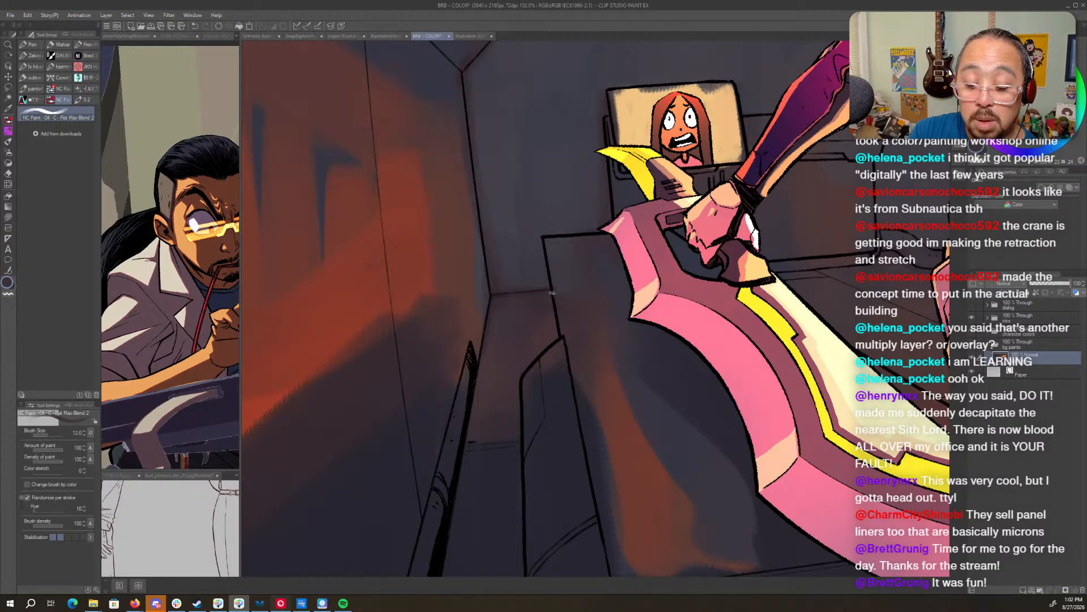
- Refine the outline of the console behind the swordsman's sword arm with the dark tone at size 12
drag(858, 365, 689, 466)
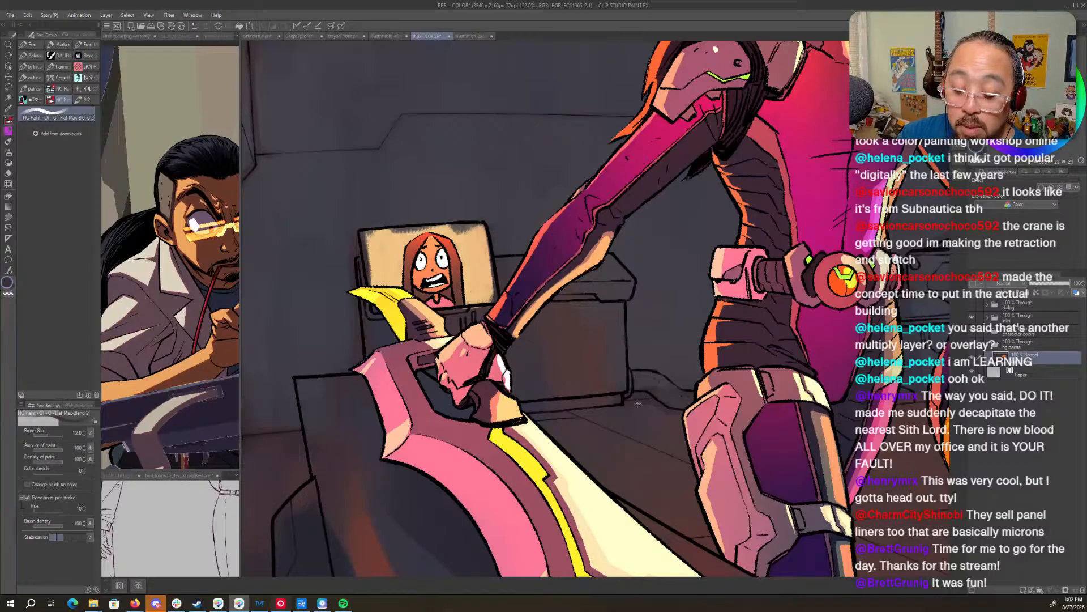
drag(625, 405, 505, 229)
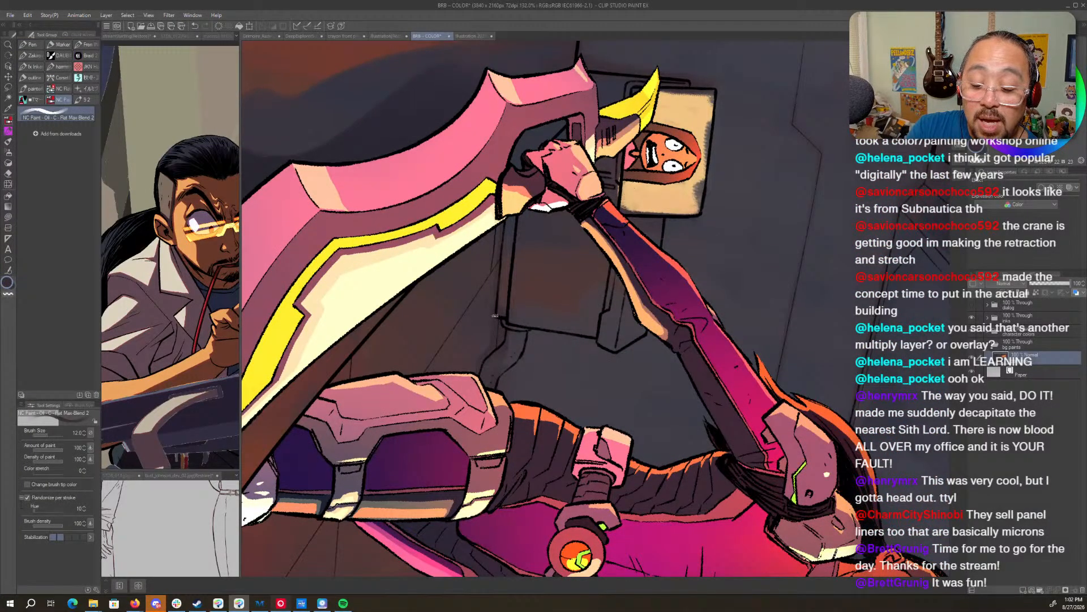
drag(559, 398, 613, 437)
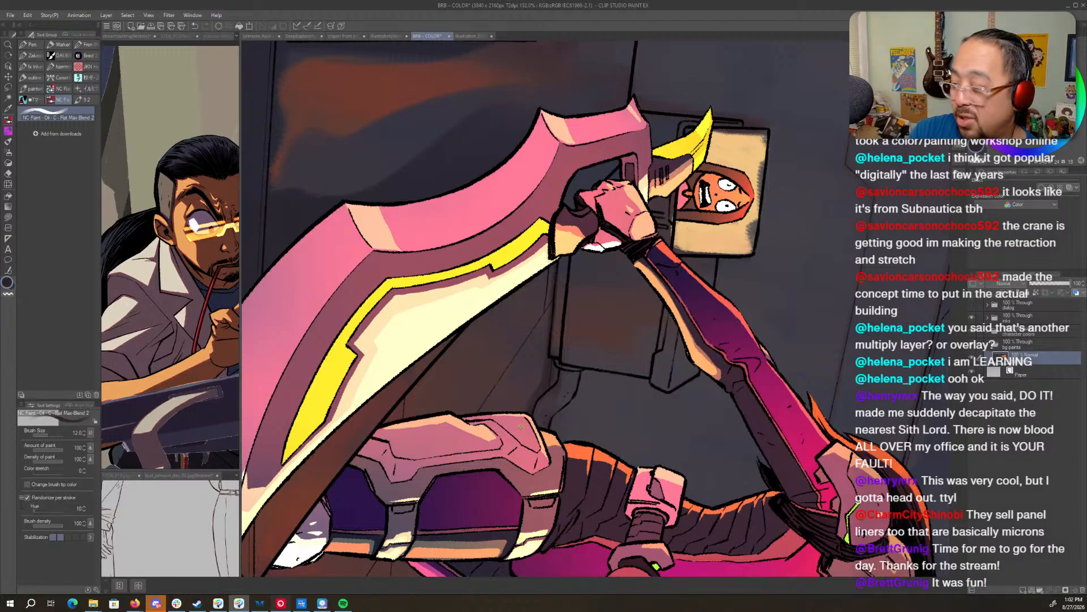
key(shift+space)
mouse_move(630, 387)
mouse_down()
mouse_move(668, 356)
mouse_move(650, 375)
mouse_up()
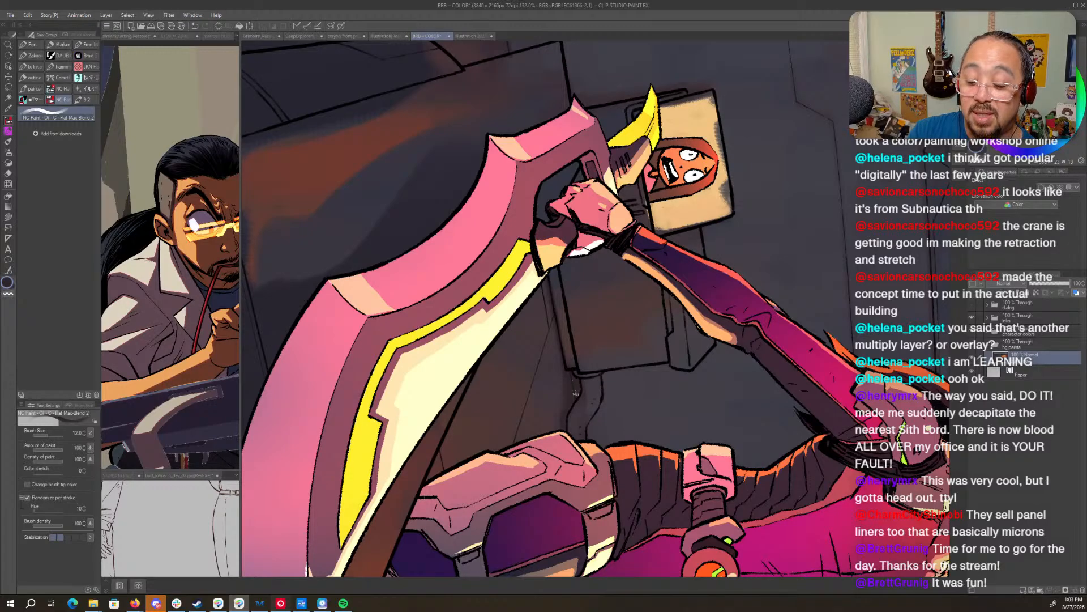
- Trace dark edge accents along the curved console's panel lines, from the helmet to the console's far end
scroll(610, 479, down, 6)
drag(648, 369, 636, 378)
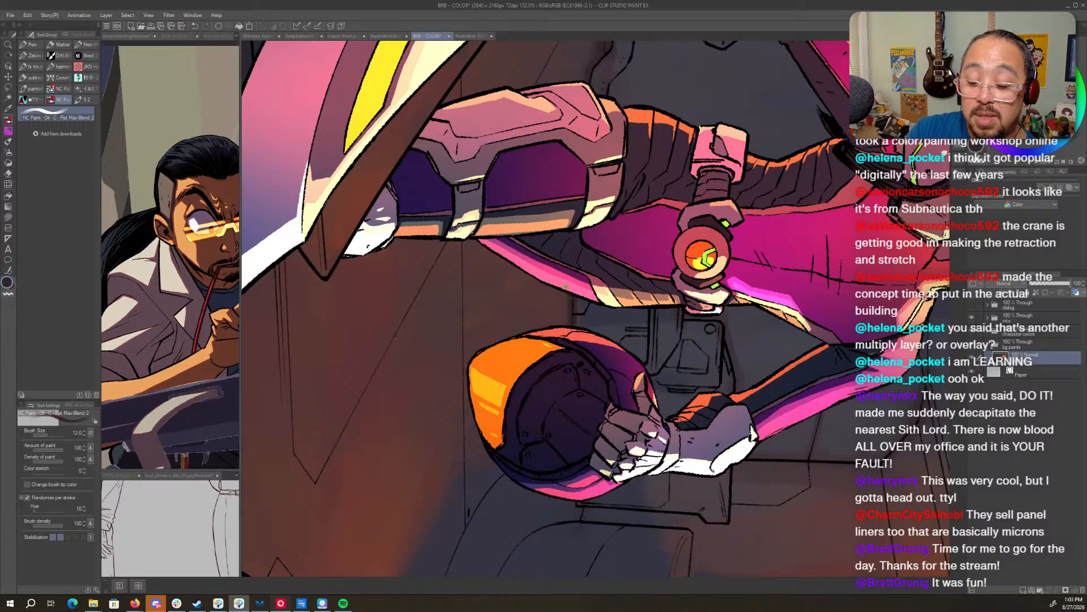
drag(565, 372, 622, 229)
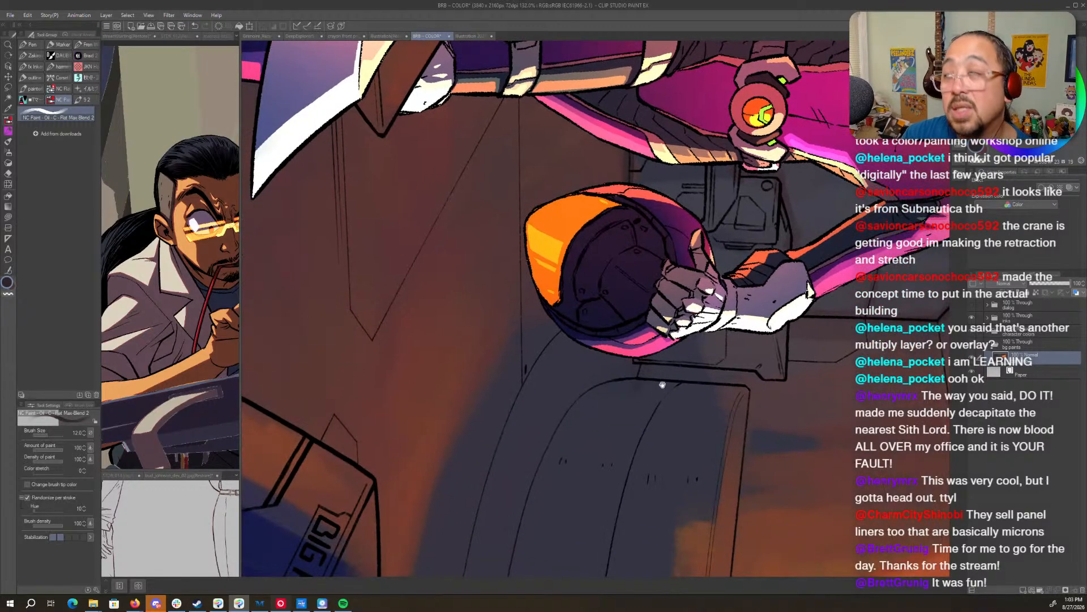
drag(655, 378, 656, 361)
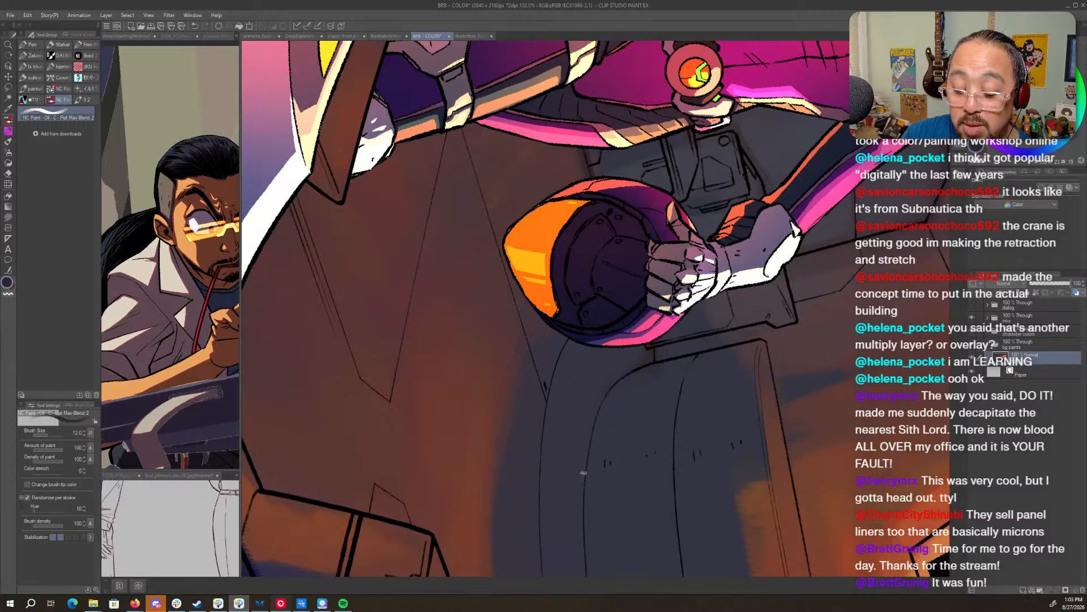
scroll(618, 386, down, 4)
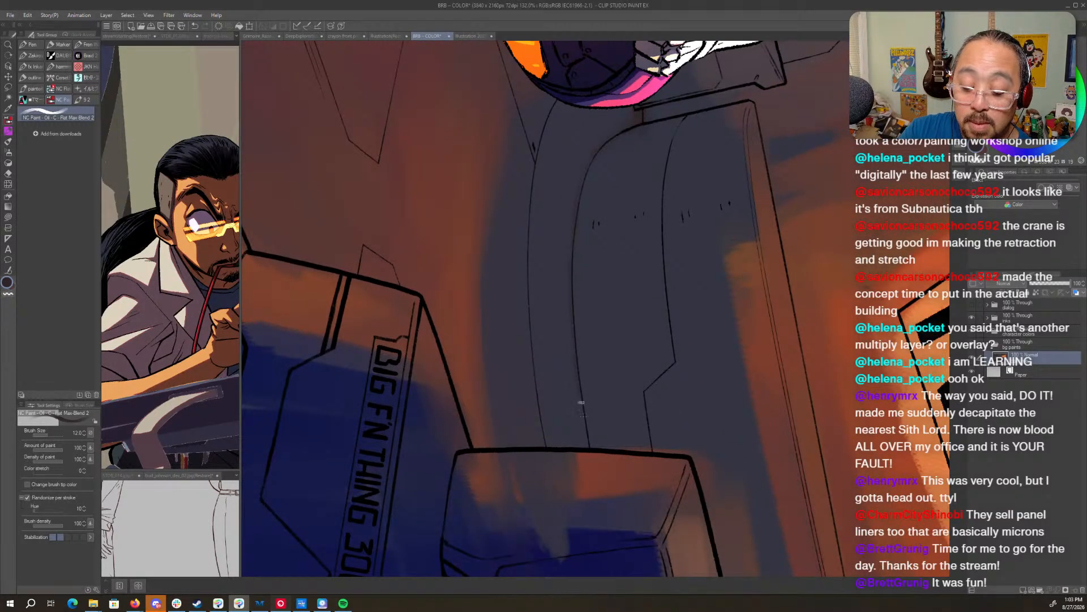
drag(665, 532, 580, 215)
drag(669, 510, 626, 337)
drag(617, 471, 626, 338)
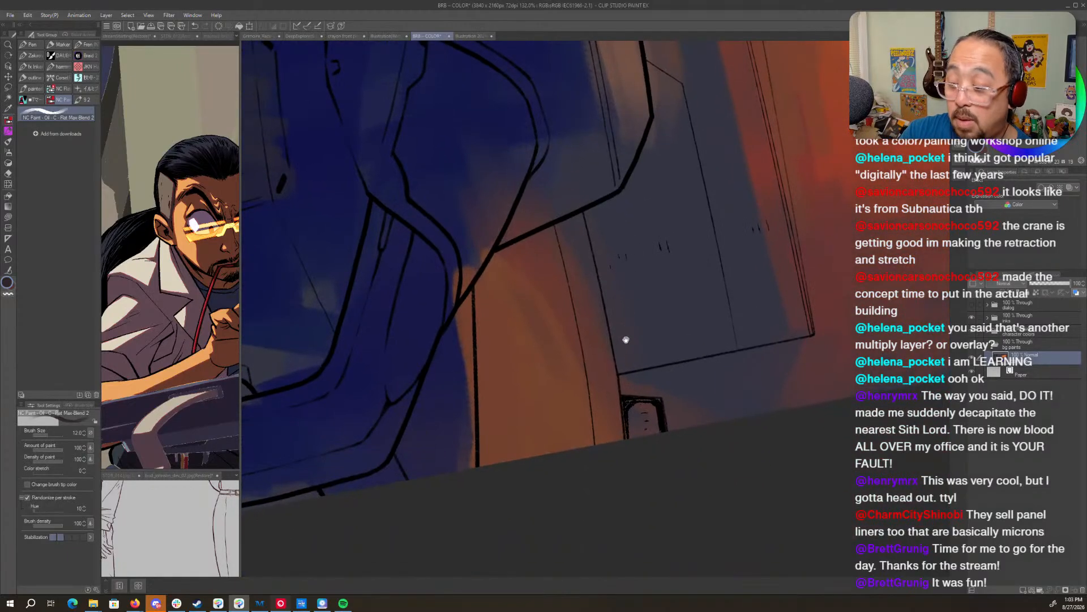
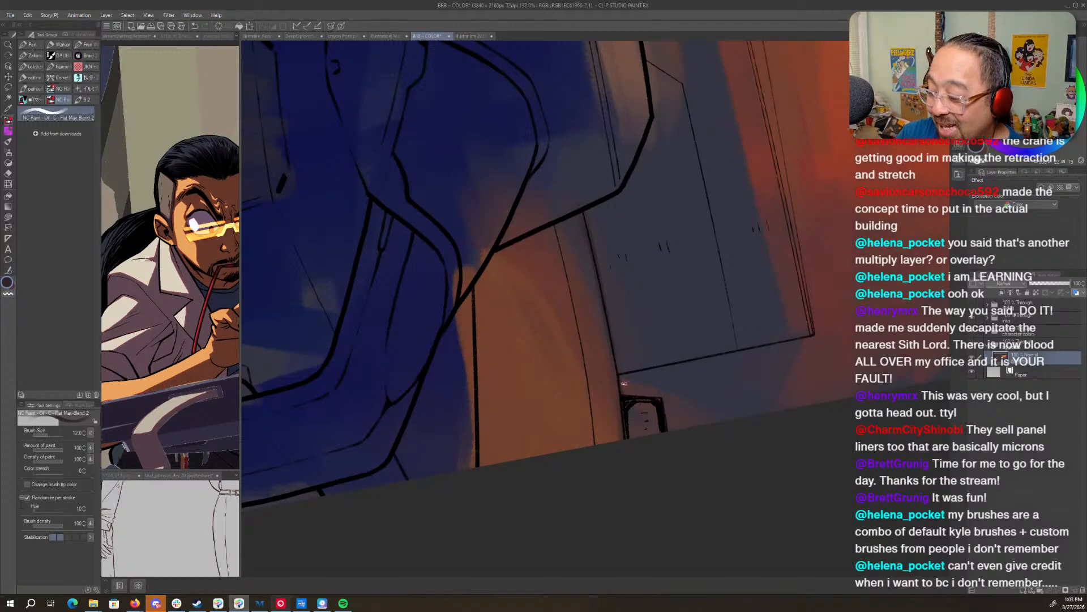
- Sample a warm brown near the curved console's end and smooth the orange strip beside the blue machine at size 30
alt+click(618, 404)
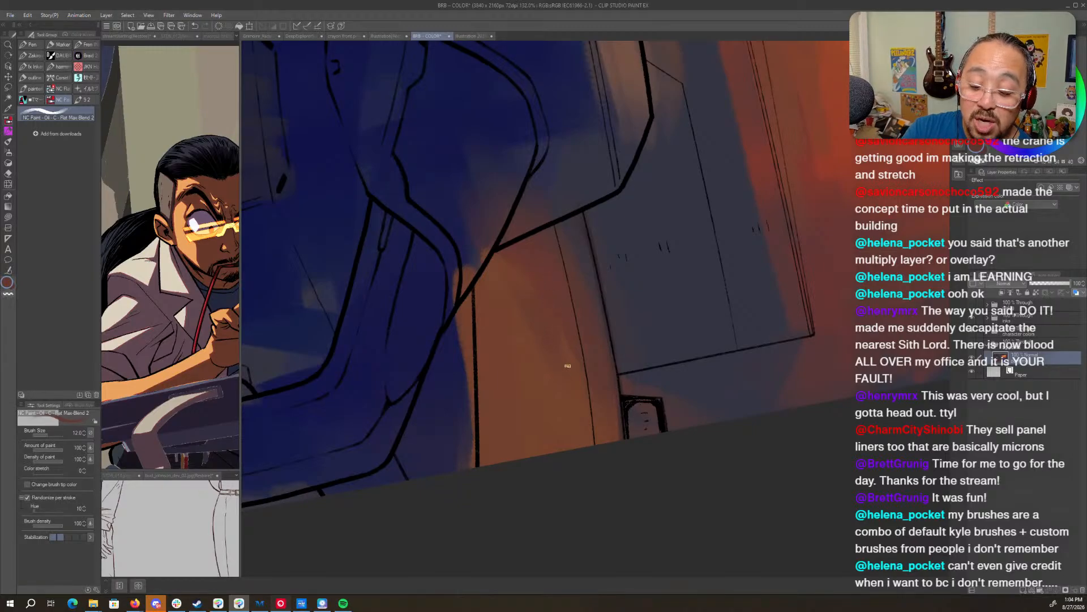
key(bracketright)
key(bracketright)
key(bracketright)
key(bracketright)
key(bracketright)
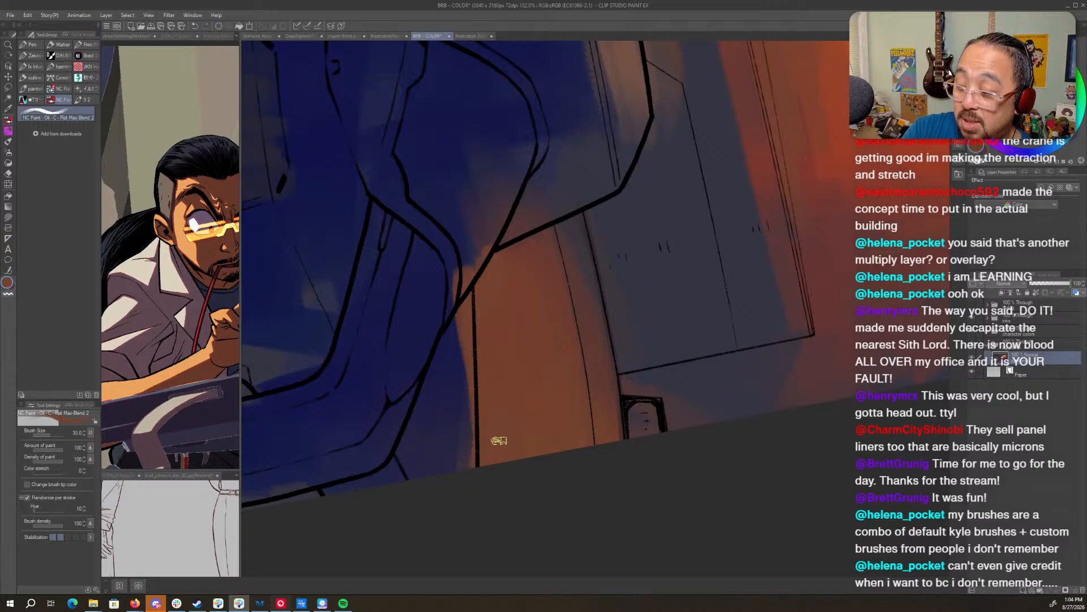
- Enlarge the brush to size 100 and blend brown into the floor between the blade tip and the blue machine
drag(522, 363, 744, 217)
drag(516, 360, 833, 399)
drag(794, 357, 766, 373)
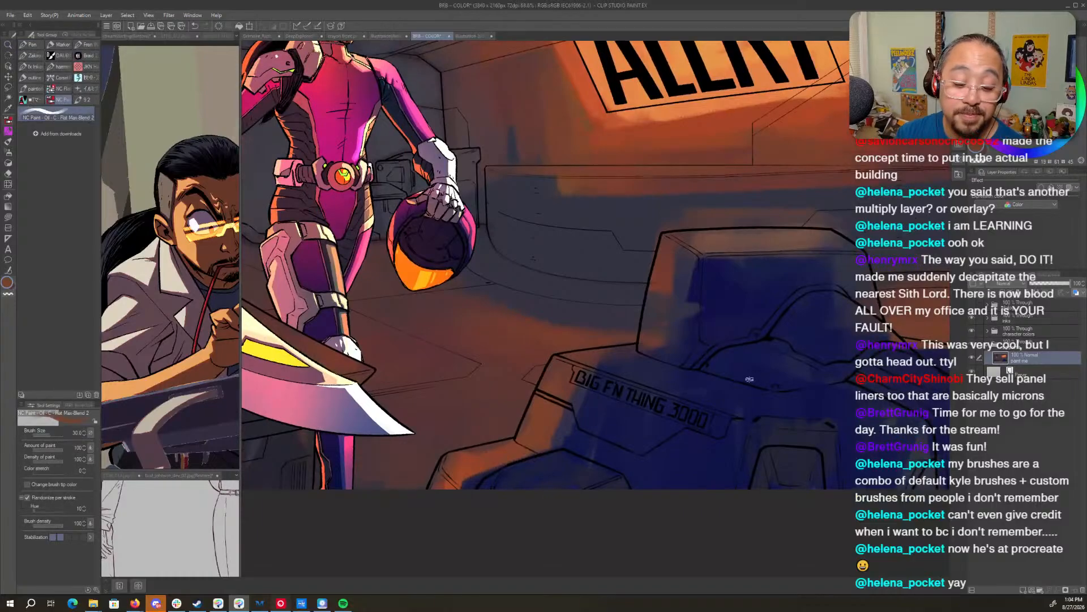
drag(749, 378, 594, 477)
drag(522, 199, 701, 347)
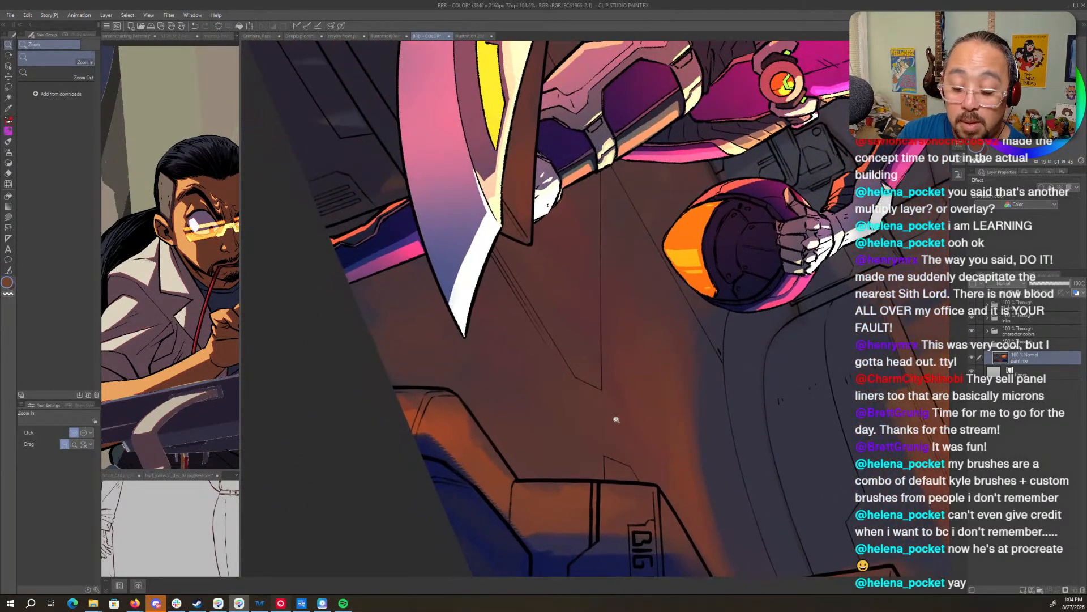
key(])
key(])
key(])
key(])
key(])
key(])
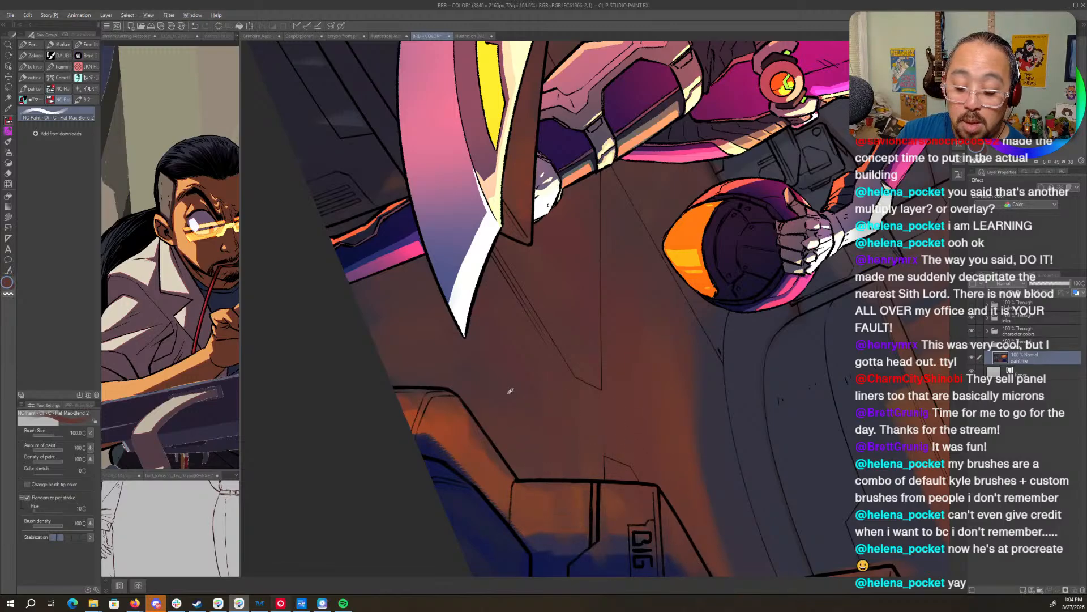
- Switch to a dark tone, reduce the brush to size 17 and refine the left wall and back wall seams
key(r)
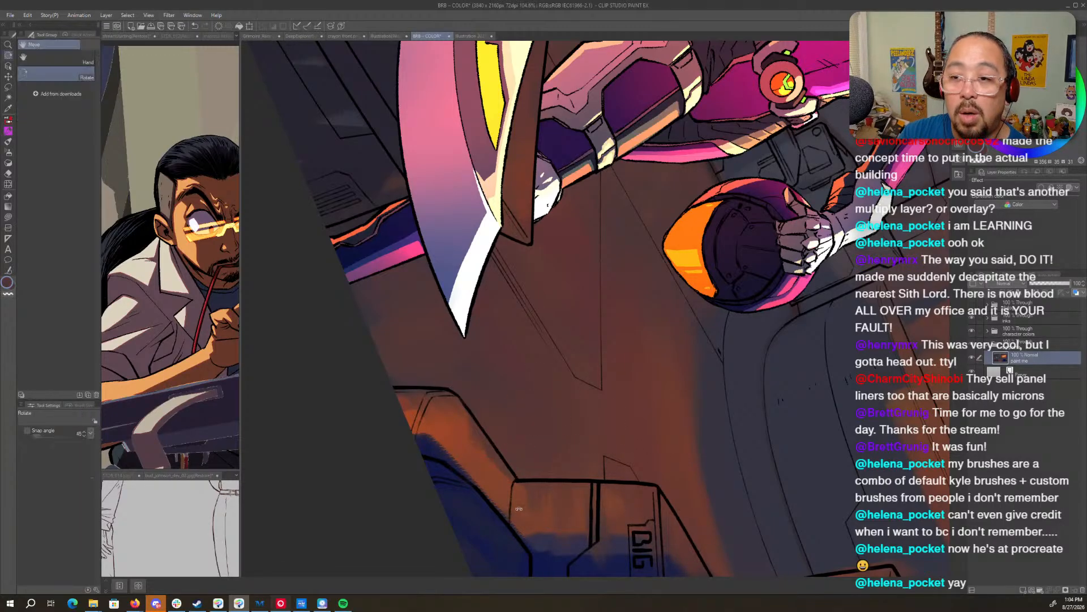
drag(501, 473, 735, 405)
mouse_move(592, 447)
mouse_down()
mouse_move(728, 433)
mouse_move(816, 437)
mouse_up()
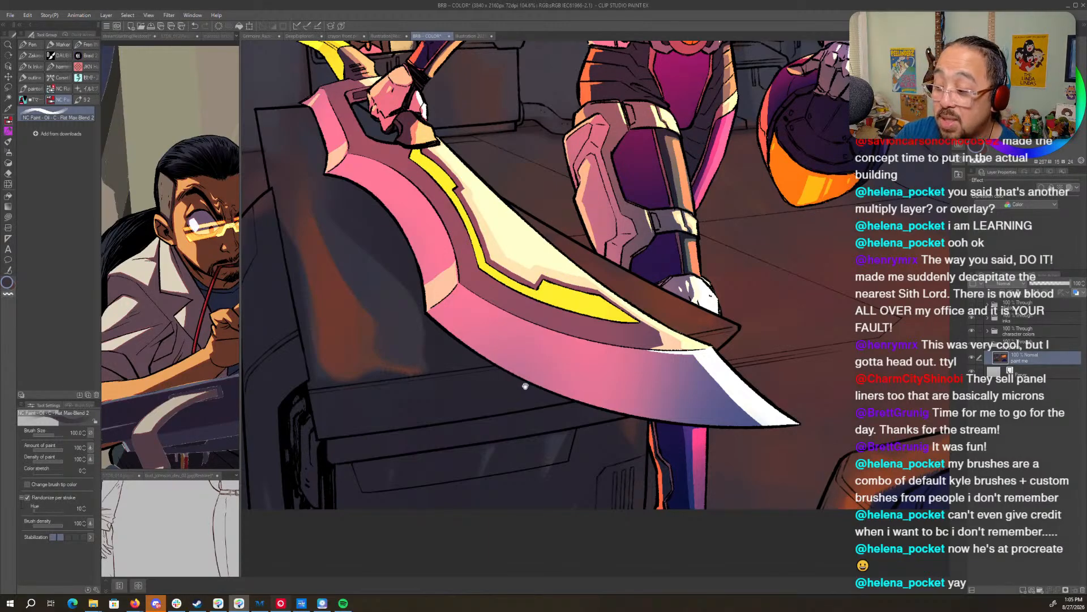
drag(529, 388, 889, 409)
drag(707, 349, 728, 437)
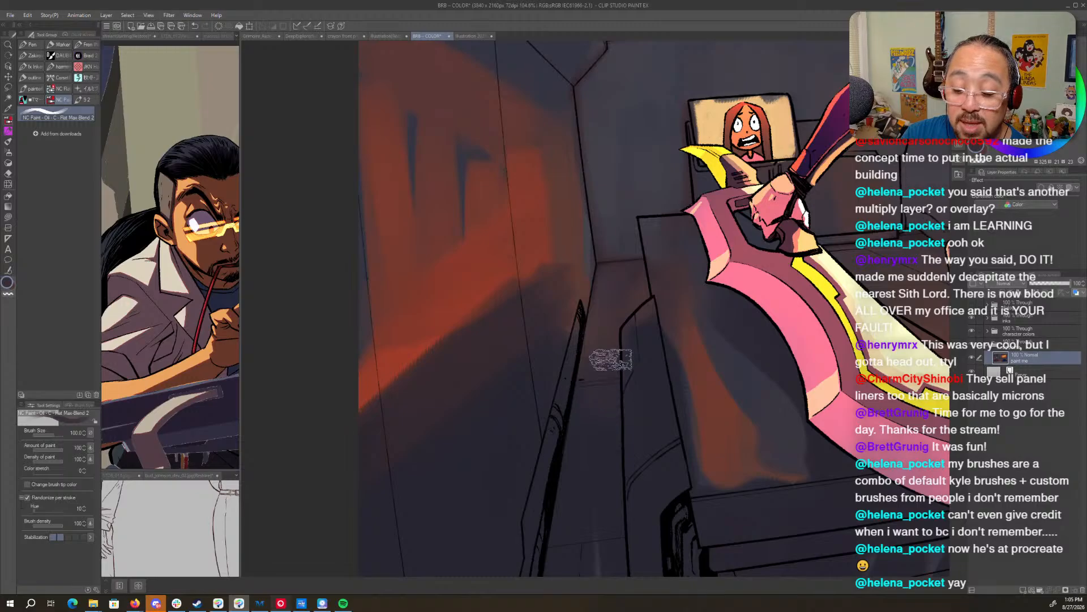
mouse_move(776, 427)
mouse_down()
mouse_move(544, 449)
mouse_move(558, 442)
mouse_move(759, 603)
mouse_up()
key(bracketleft)
key(bracketleft)
key(bracketleft)
key(bracketleft)
key(bracketleft)
key(bracketleft)
key(bracketleft)
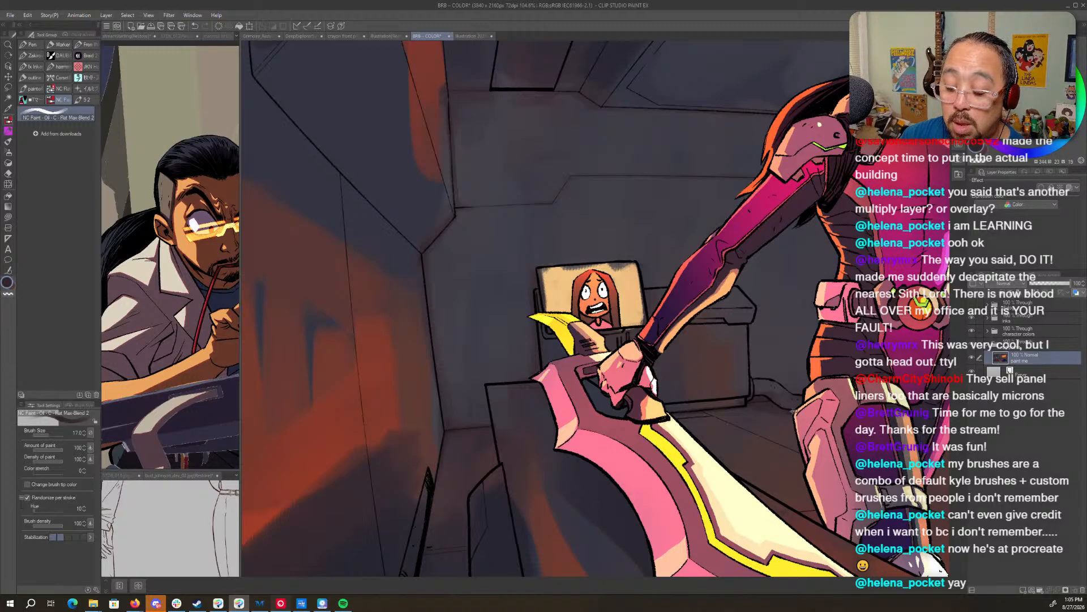
- Touch up the dark edges of the back wall and console around the swordsman's arm and legs at size 17
key(r)
drag(784, 403, 783, 451)
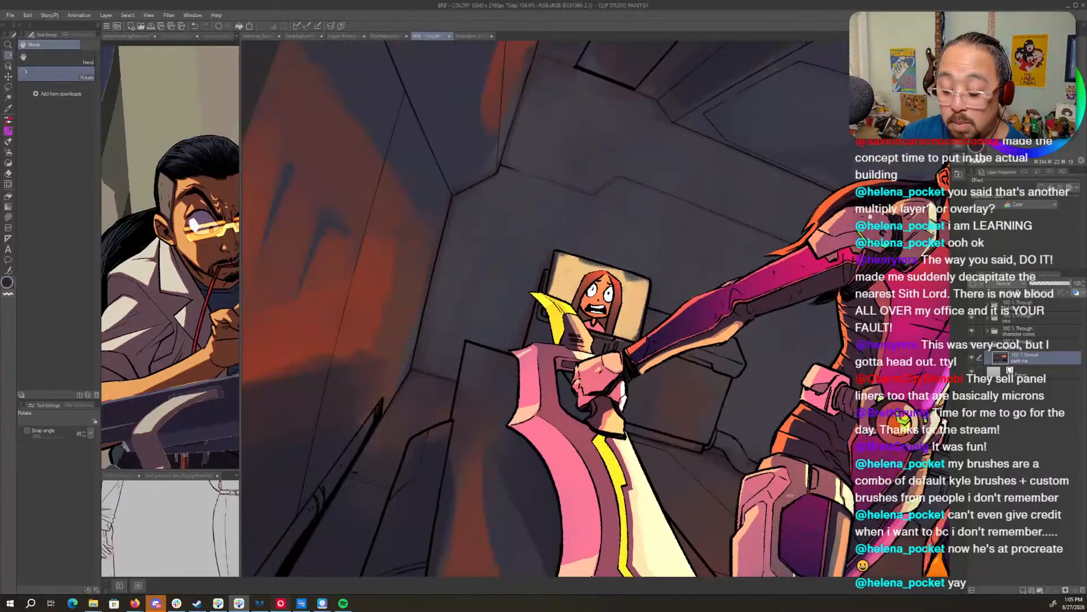
key(space)
drag(786, 490, 599, 263)
drag(838, 465, 670, 252)
drag(785, 401, 755, 533)
key(r)
drag(747, 496, 799, 457)
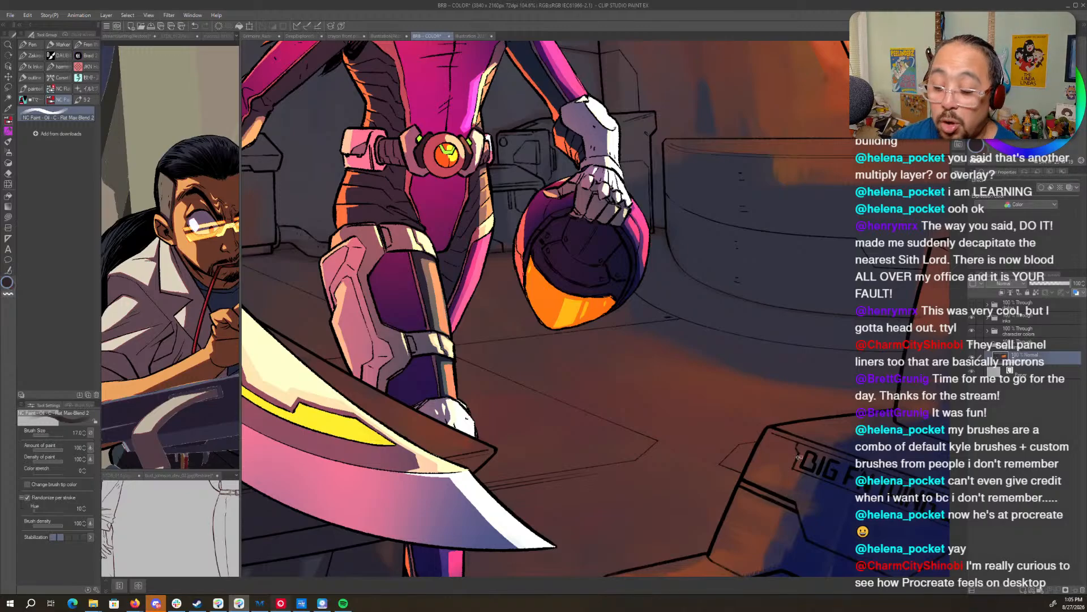
- Sample a bright alert-light orange and set the brush to size 8 for edge highlights on the floor beside the helmet
mouse_move(646, 300)
mouse_down()
mouse_move(631, 432)
mouse_move(617, 440)
mouse_up()
alt+click(853, 223)
key(r)
drag(715, 497, 806, 247)
key(ctrl+space)
drag(774, 410, 783, 349)
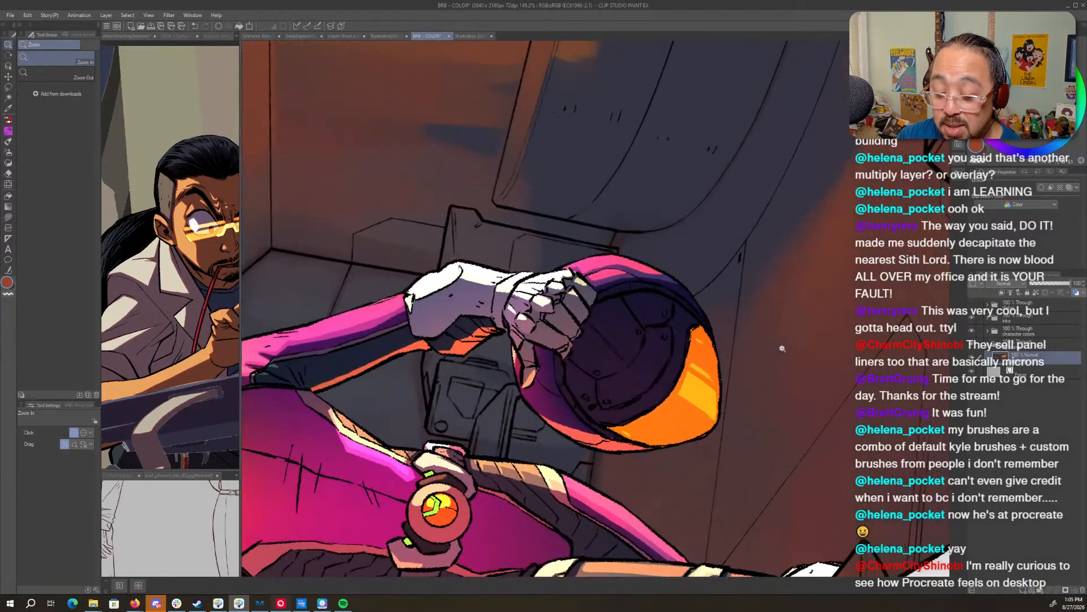
drag(781, 306, 762, 295)
key([)
key([)
key([)
key([)
key([)
key([)
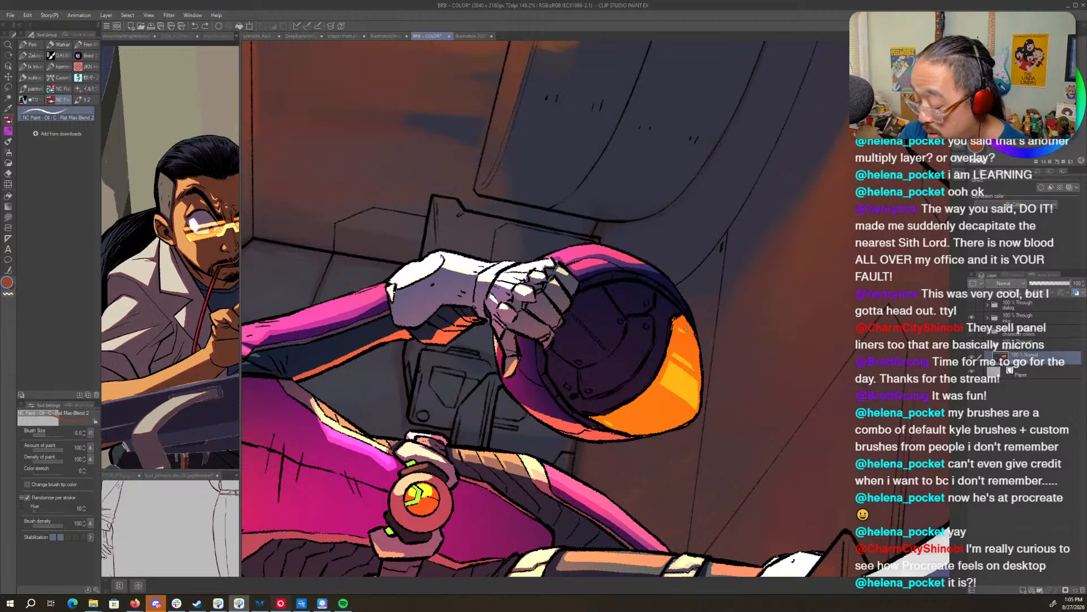
key(])
key(])
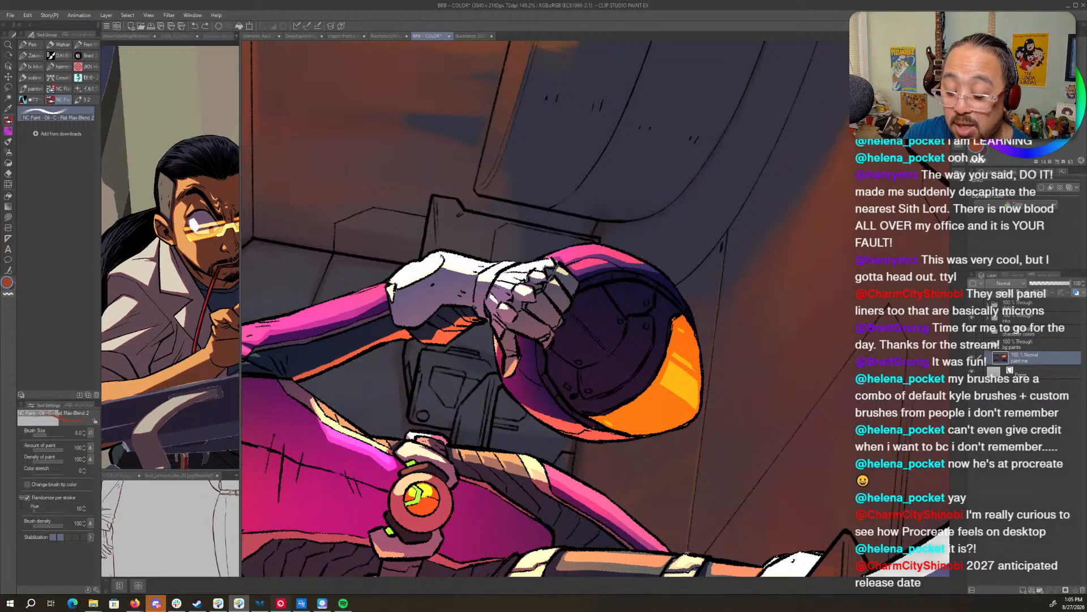
- Paint a thin orange highlight along the floor seam that runs past the helmet
key(r)
drag(841, 354, 825, 450)
key(b)
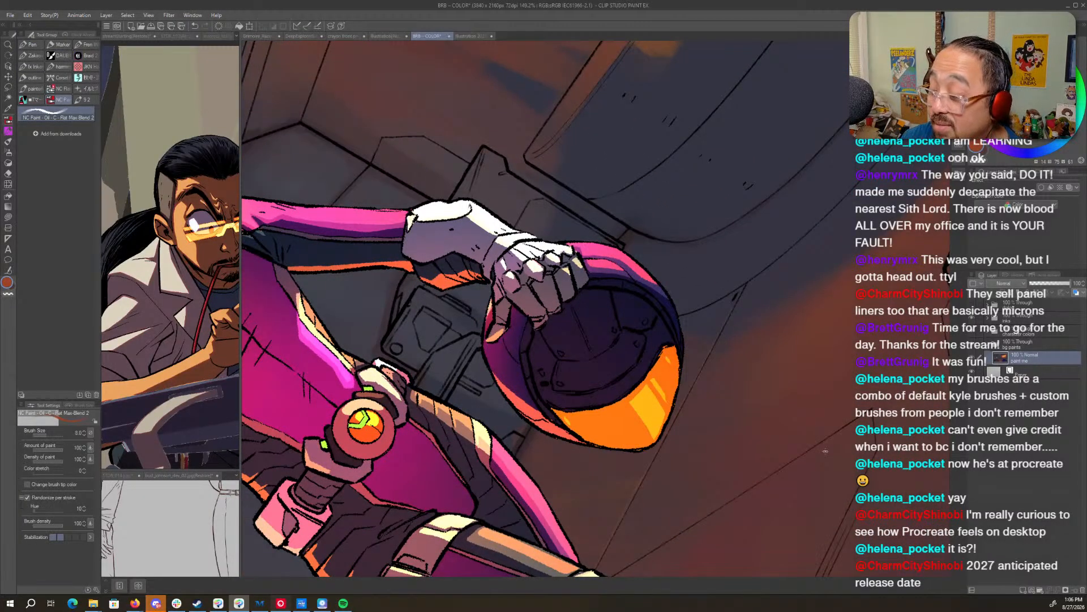
drag(724, 321, 725, 232)
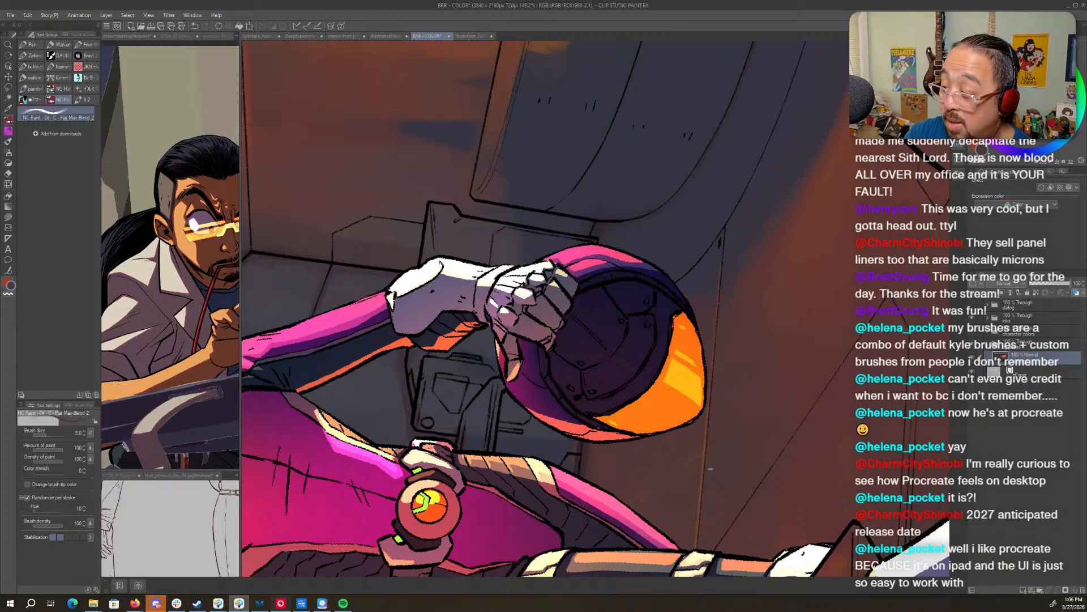
drag(839, 476, 621, 525)
- Add thin orange highlights along the edges of the pointed floor panel between the helmet and the blade
key(r)
mouse_move(881, 375)
mouse_down()
mouse_move(814, 505)
mouse_move(752, 557)
mouse_move(680, 589)
mouse_move(715, 577)
mouse_up()
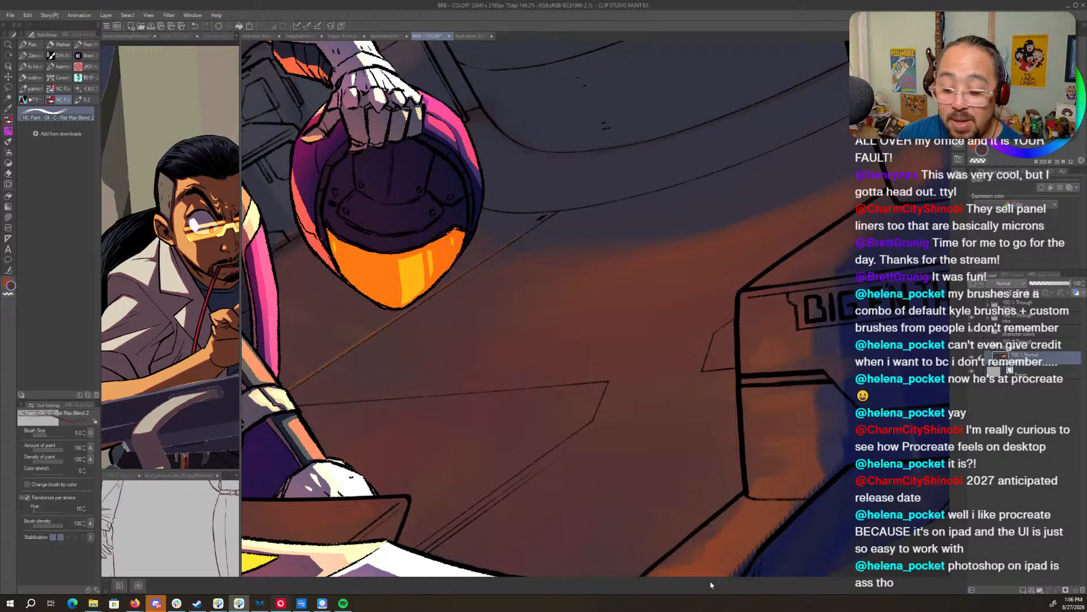
drag(651, 373, 745, 334)
key(shift+space)
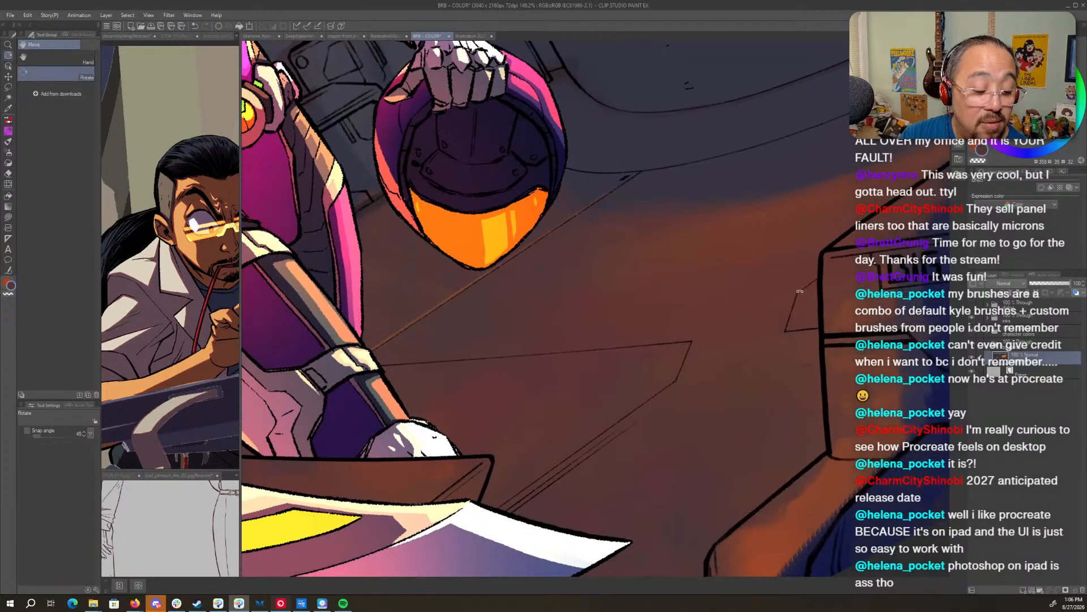
drag(796, 294, 786, 259)
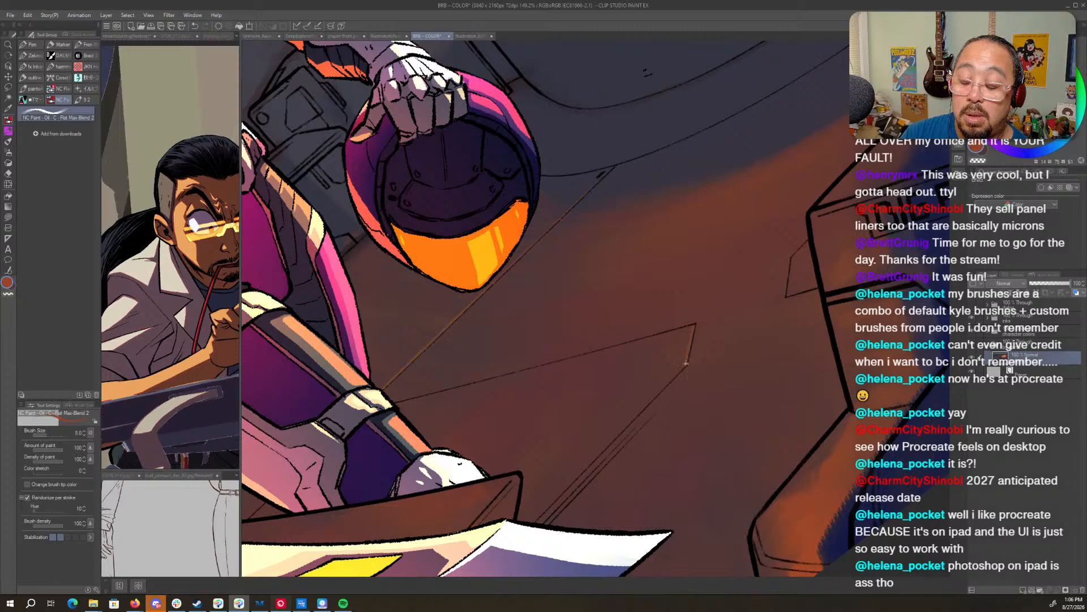
key(shift+space)
mouse_move(686, 363)
mouse_down()
mouse_move(746, 185)
mouse_move(696, 319)
mouse_up()
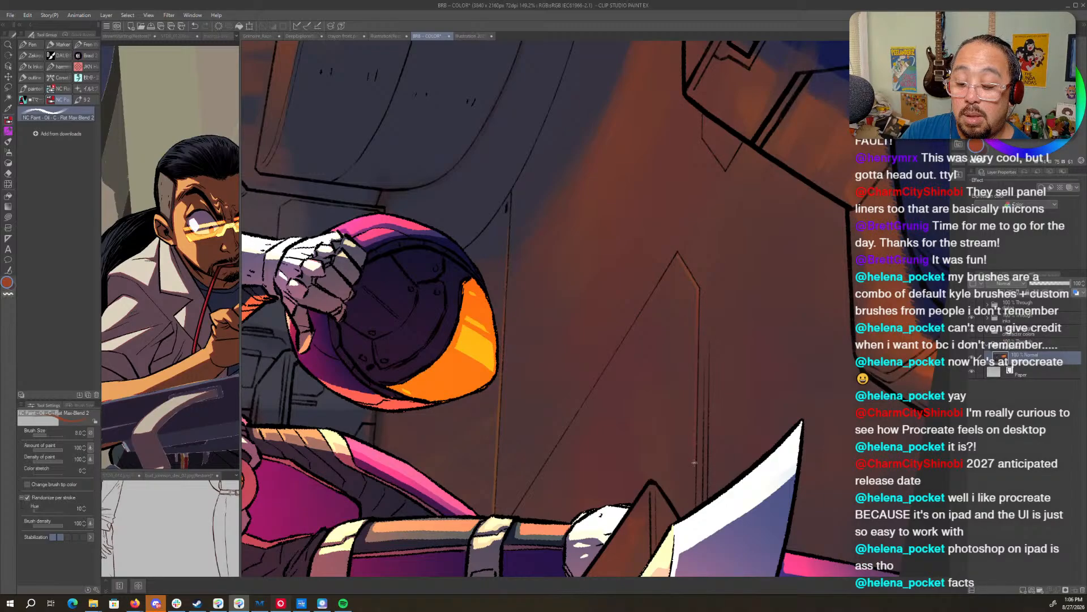
- Paint a thin orange highlight along the curved floor seam behind the large crate, below the wall console
key(space)
drag(753, 311, 706, 435)
key(shift+space)
drag(793, 310, 682, 551)
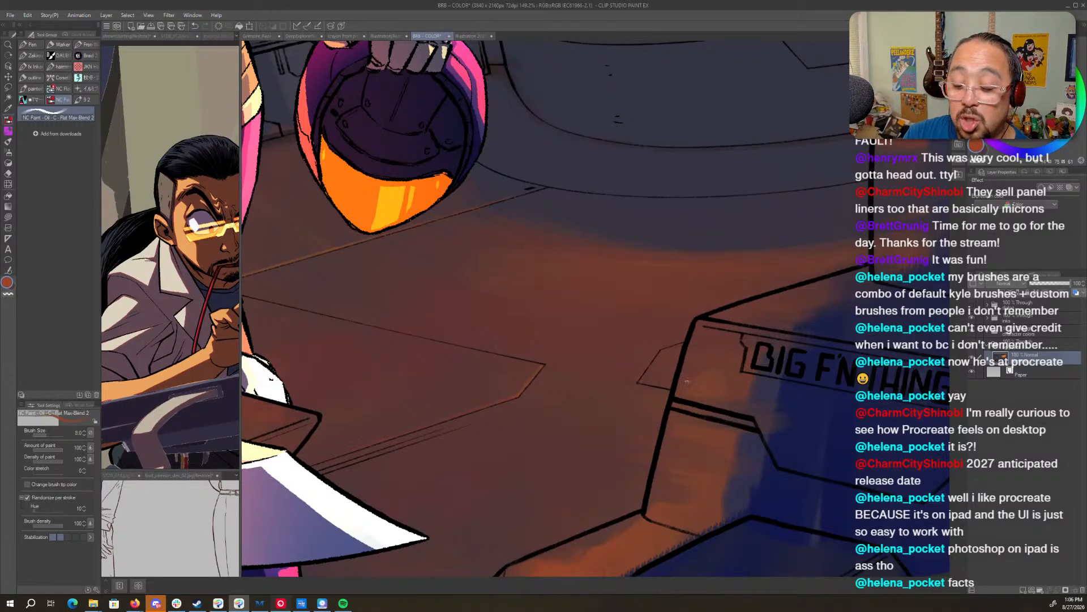
drag(710, 361, 661, 496)
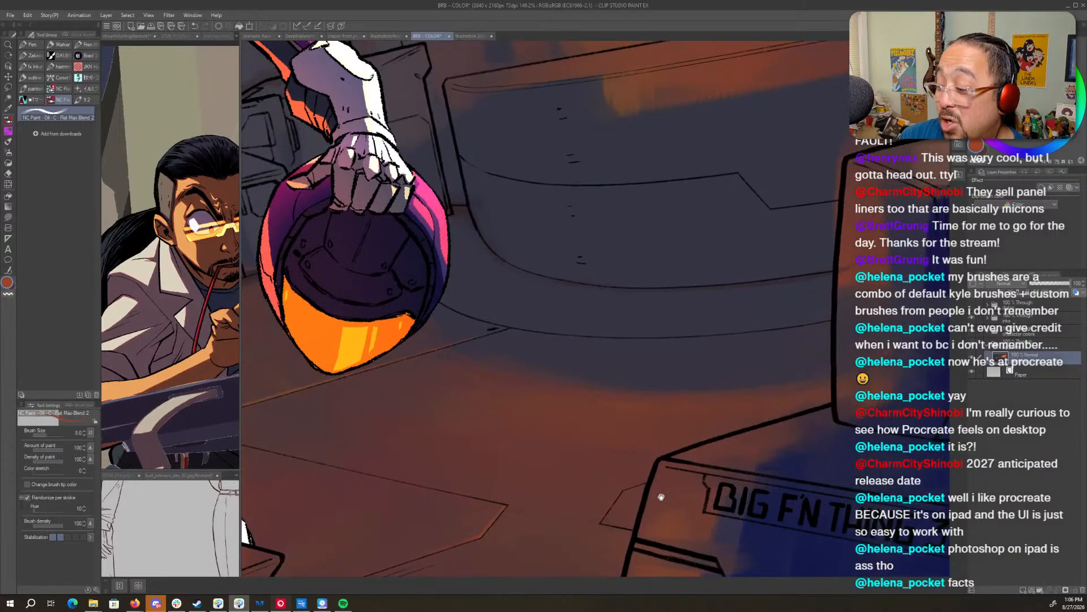
key(ctrl+space)
drag(826, 393, 814, 397)
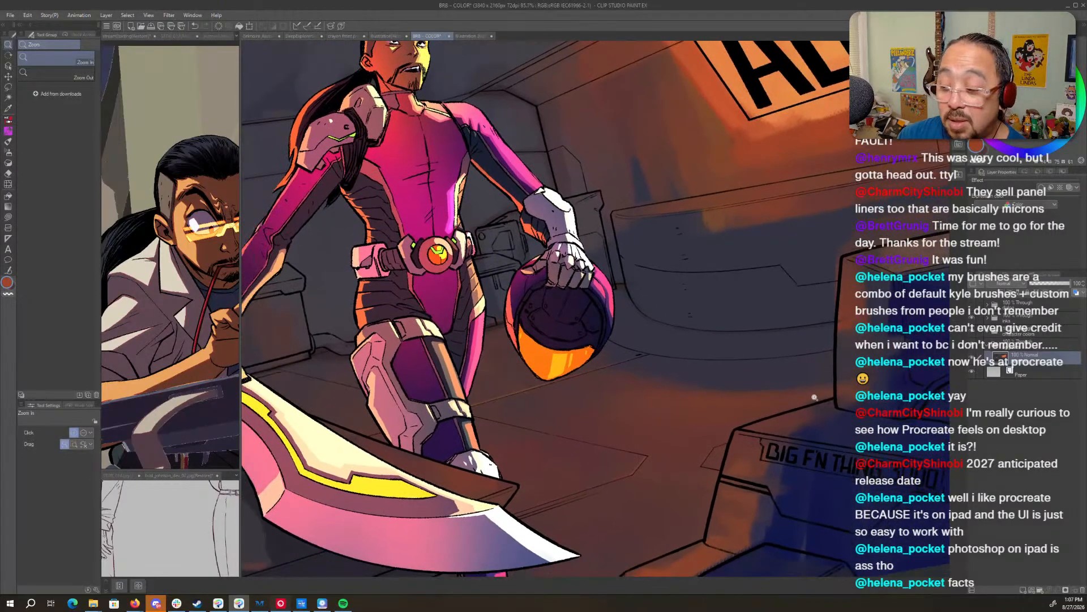
drag(796, 504, 520, 515)
drag(736, 453, 537, 513)
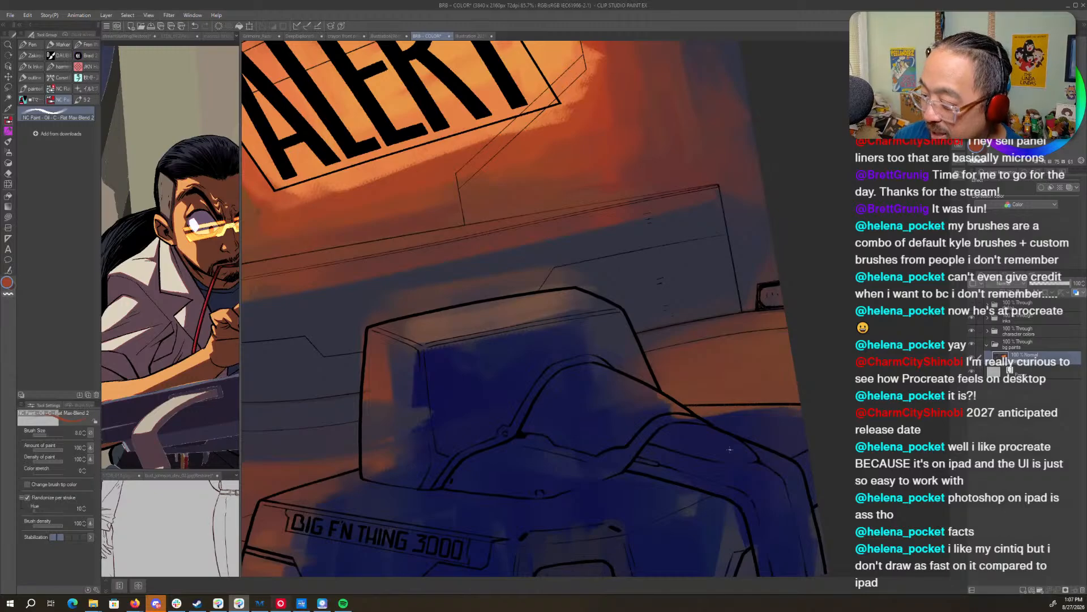
key(ctrl+space)
drag(770, 329, 792, 326)
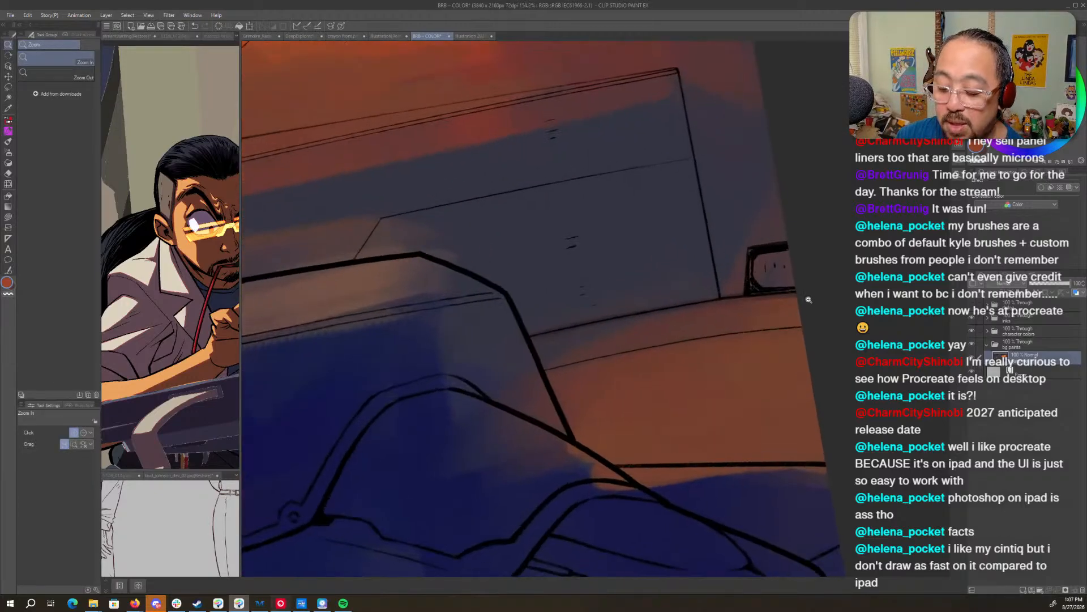
drag(601, 548, 809, 390)
key(shift+space)
key(ctrl+z)
mouse_move(852, 337)
mouse_down()
mouse_move(583, 382)
mouse_move(679, 370)
mouse_up()
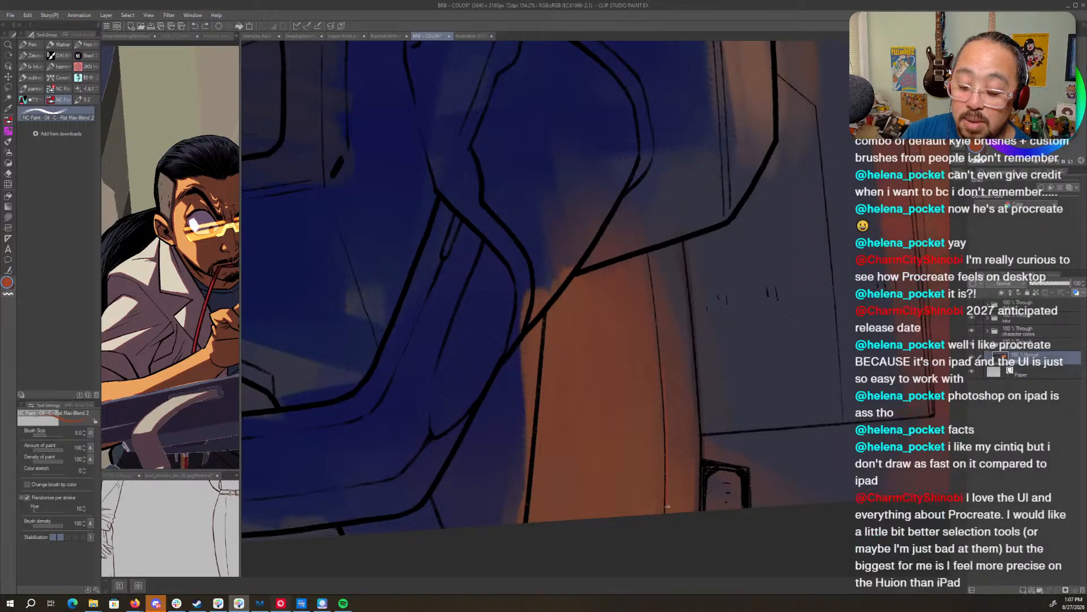
- Paint thin orange highlights along the edges of the small floor panel beside the BIG F'N THING 3000 crate
key(r)
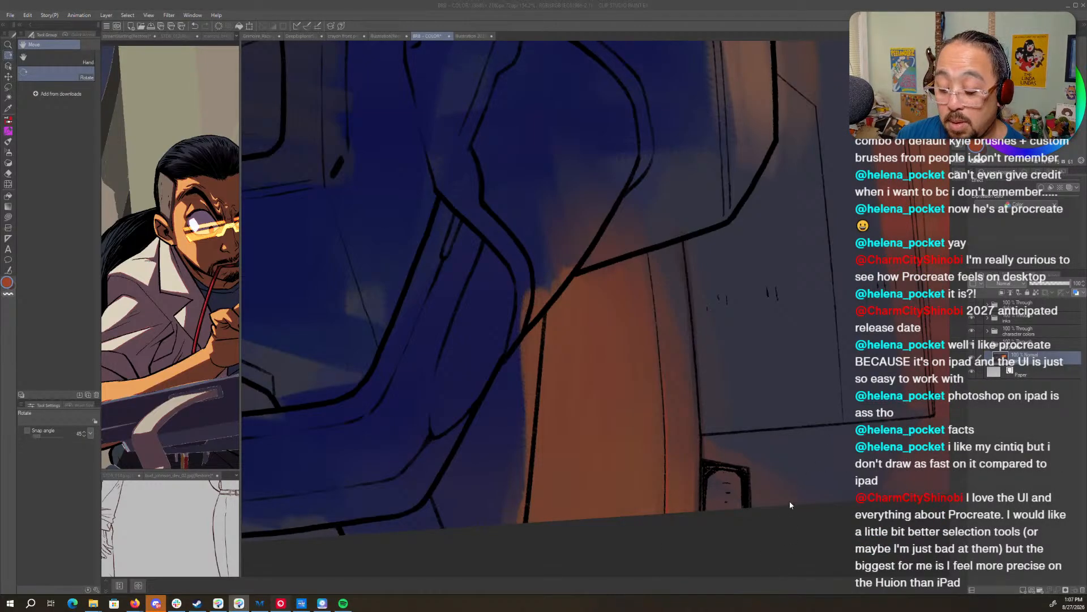
click(771, 537)
drag(771, 539, 782, 229)
key(slash)
drag(760, 426, 729, 436)
key(r)
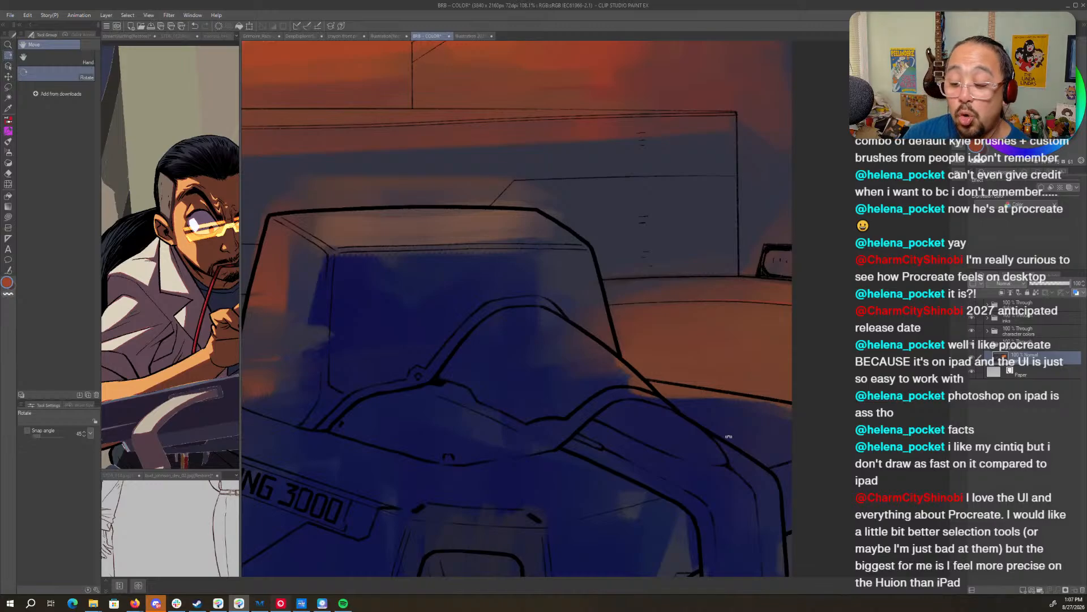
key(ctrl+space)
drag(854, 301, 836, 308)
key(space)
drag(474, 385, 716, 374)
key(ctrl+space)
drag(623, 368, 658, 364)
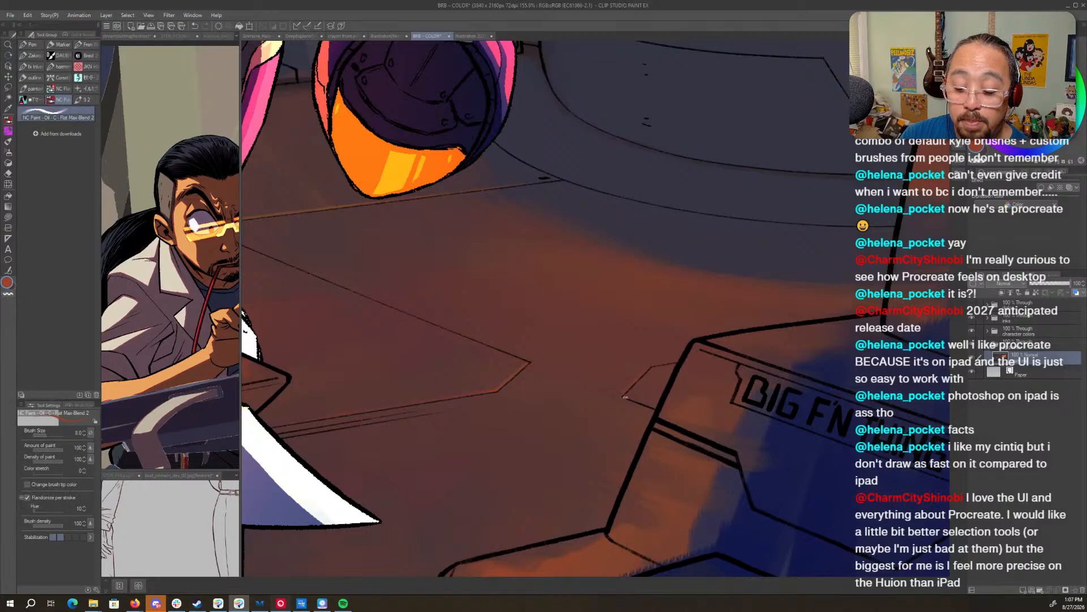
- Switch to the dark wall color and touch up the back-wall panel edges behind the swordsman's sword arm
key(ctrl+space)
drag(728, 383, 684, 403)
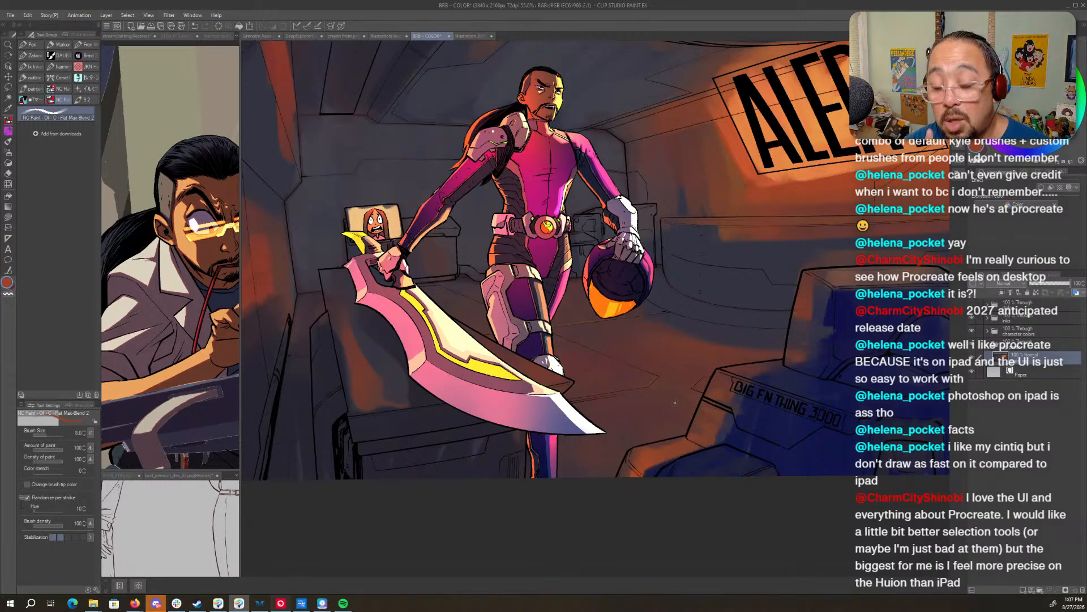
key(ctrl+space)
mouse_move(486, 260)
mouse_down()
mouse_move(661, 300)
mouse_move(653, 341)
mouse_move(602, 375)
mouse_up()
key(shift+space)
drag(580, 317, 647, 402)
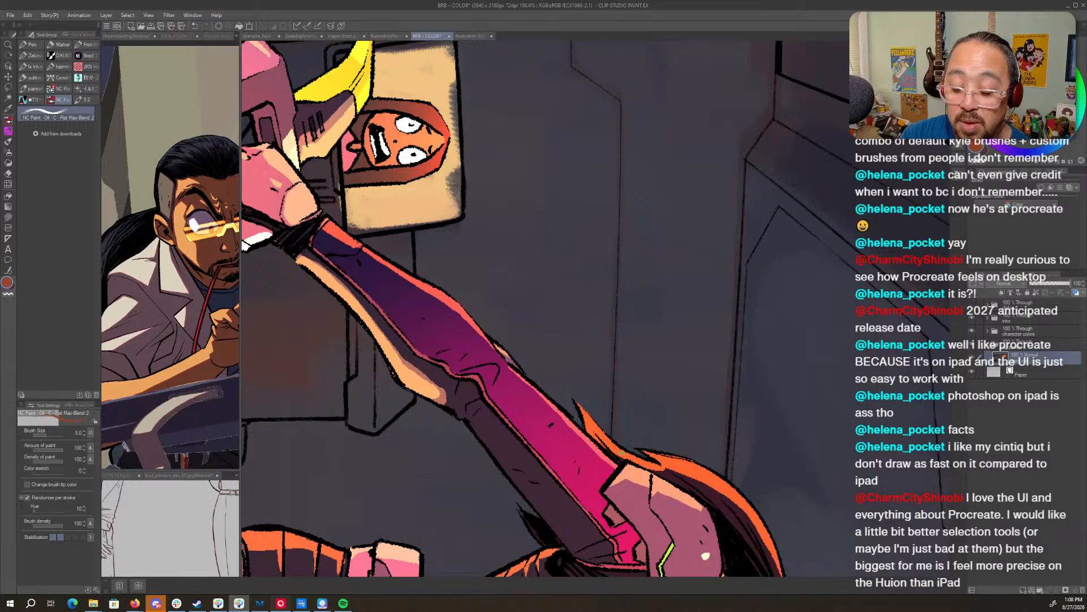
key(c)
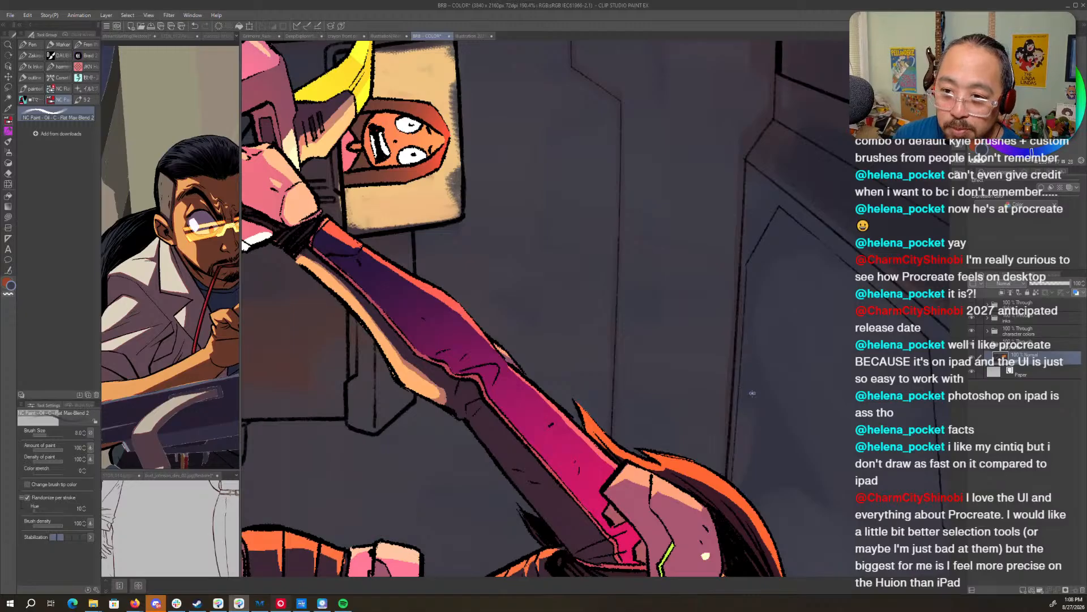
- Examine the whole scene to judge the balance of dark edges and orange highlights
key(ctrl+space)
drag(762, 396, 723, 451)
key(shift+space)
drag(768, 529, 733, 191)
key(space)
drag(817, 501, 534, 461)
key(ctrl+space)
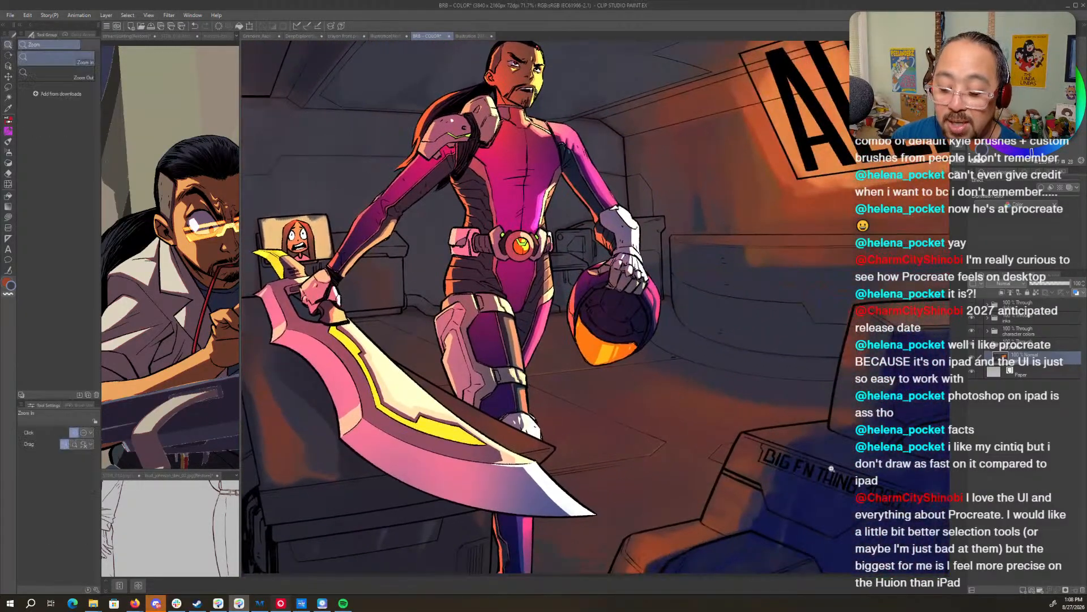
drag(827, 476, 803, 479)
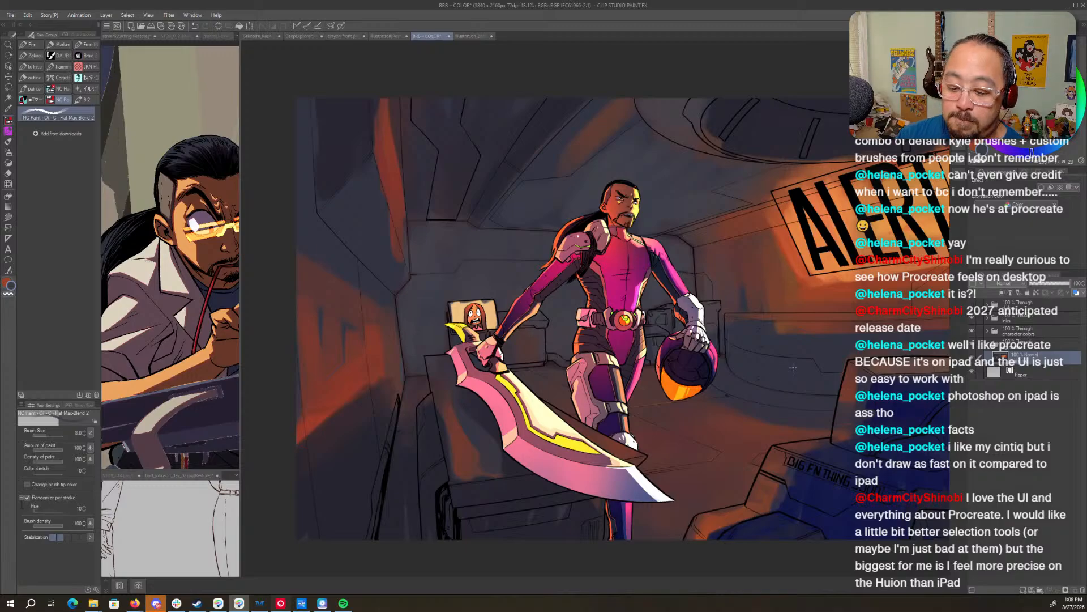
- Paint a soft dark edge along the inner curve of the wall console, from beside the helmet to the crate
key(ctrl+space)
drag(760, 355, 785, 351)
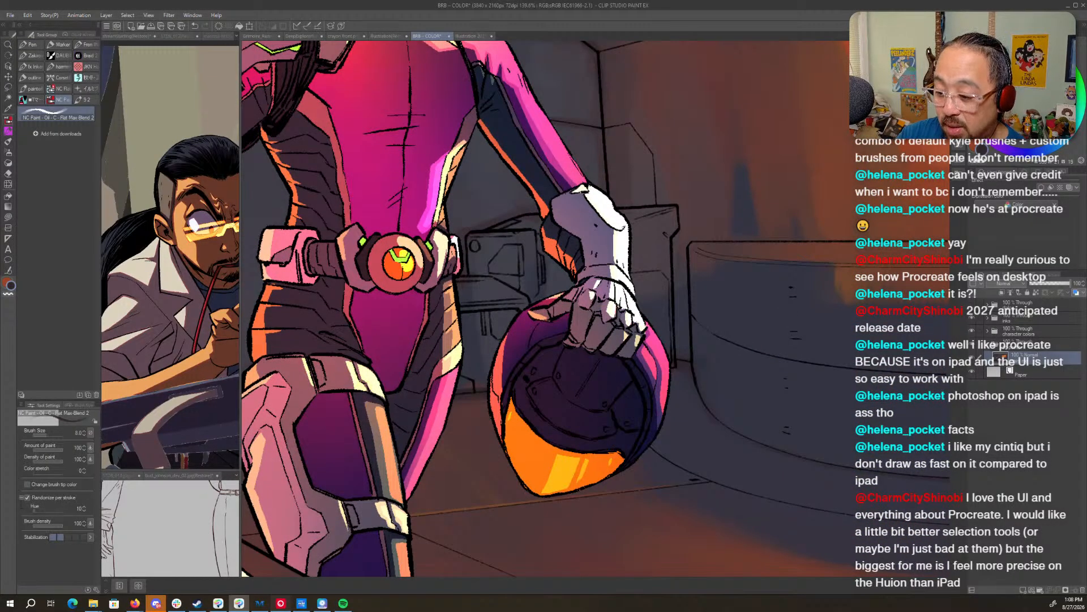
key(shift+space)
drag(785, 254, 678, 449)
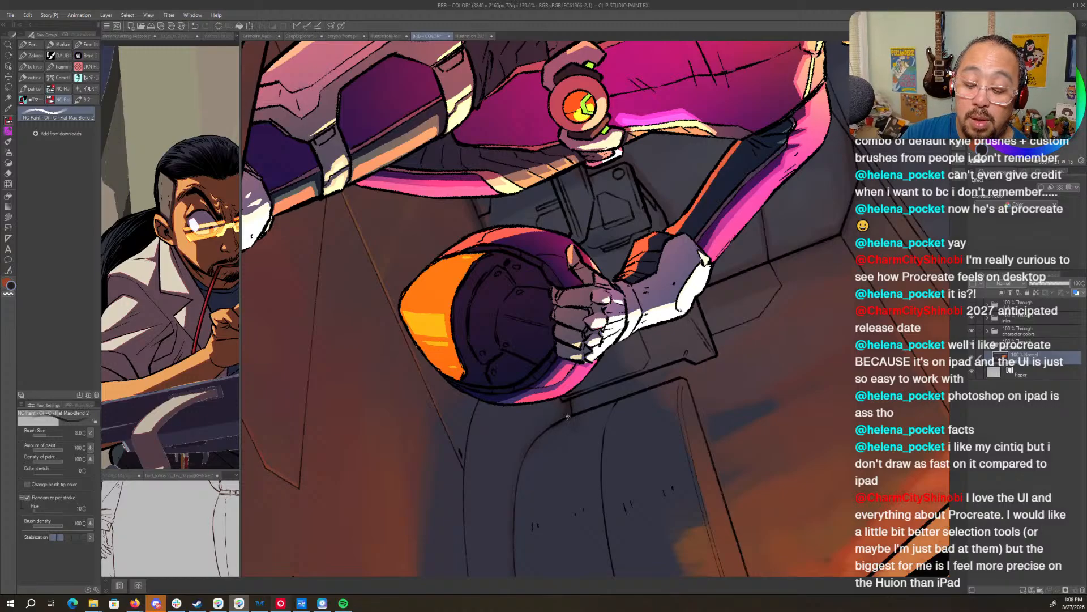
key(space)
drag(568, 434, 489, 164)
drag(631, 442, 621, 201)
drag(572, 380, 643, 506)
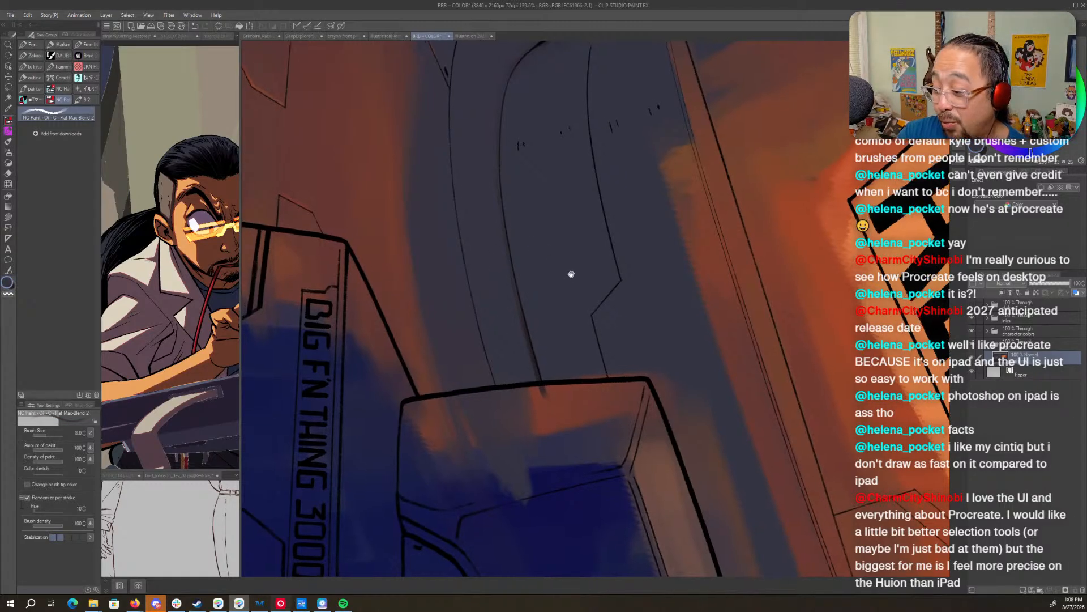
drag(561, 274, 580, 347)
- Save the file and paint a dark edge along the console's outer curve down to the crate at brush size 17, using its sampled dark color
key(])
key(])
key(])
key(])
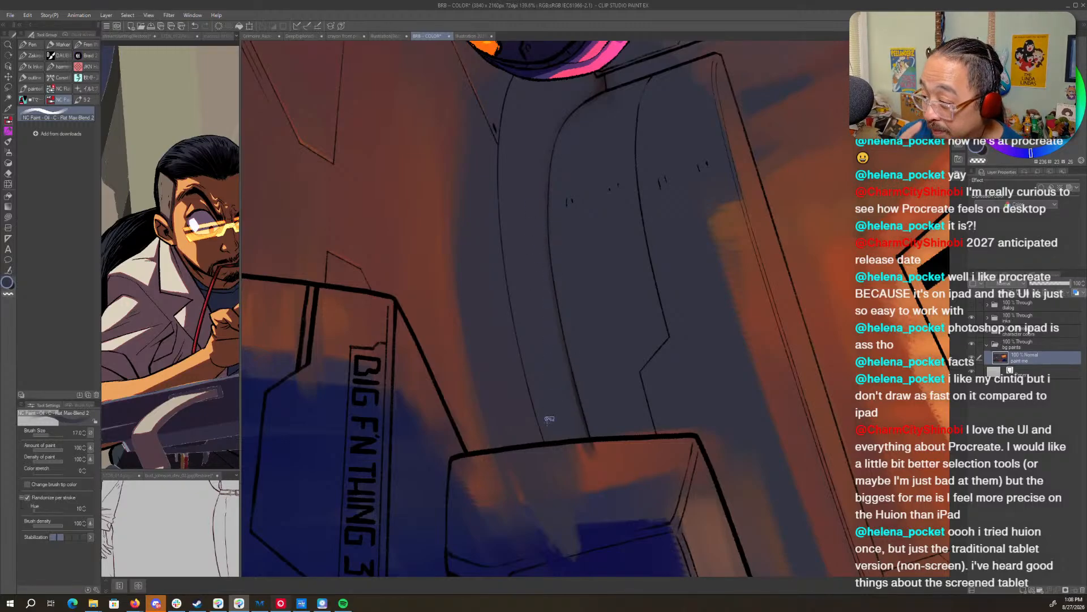
key(ctrl+s)
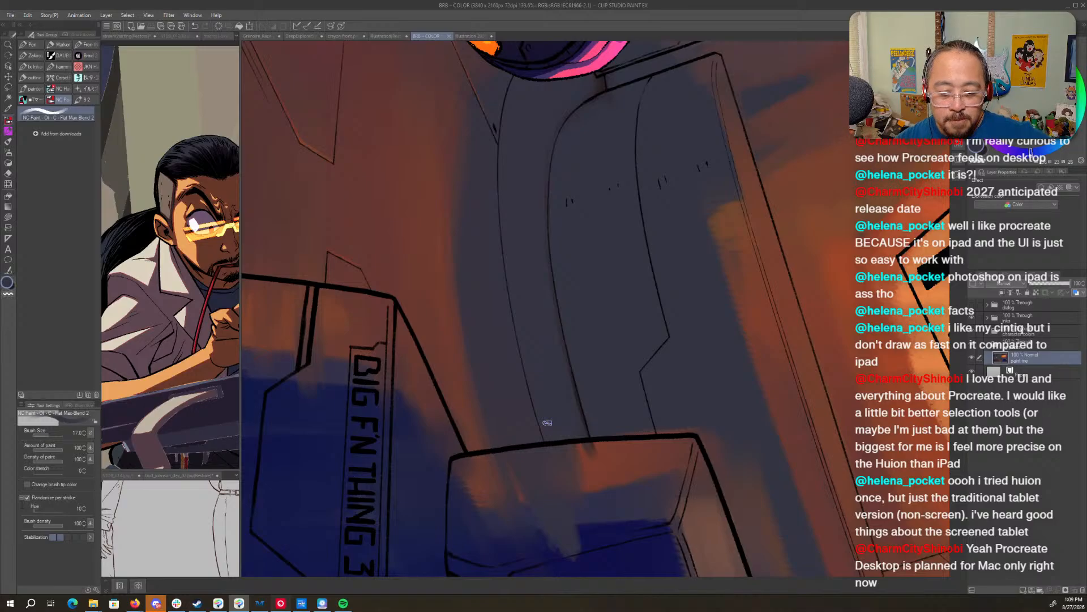
alt+click(602, 80)
drag(618, 220, 680, 276)
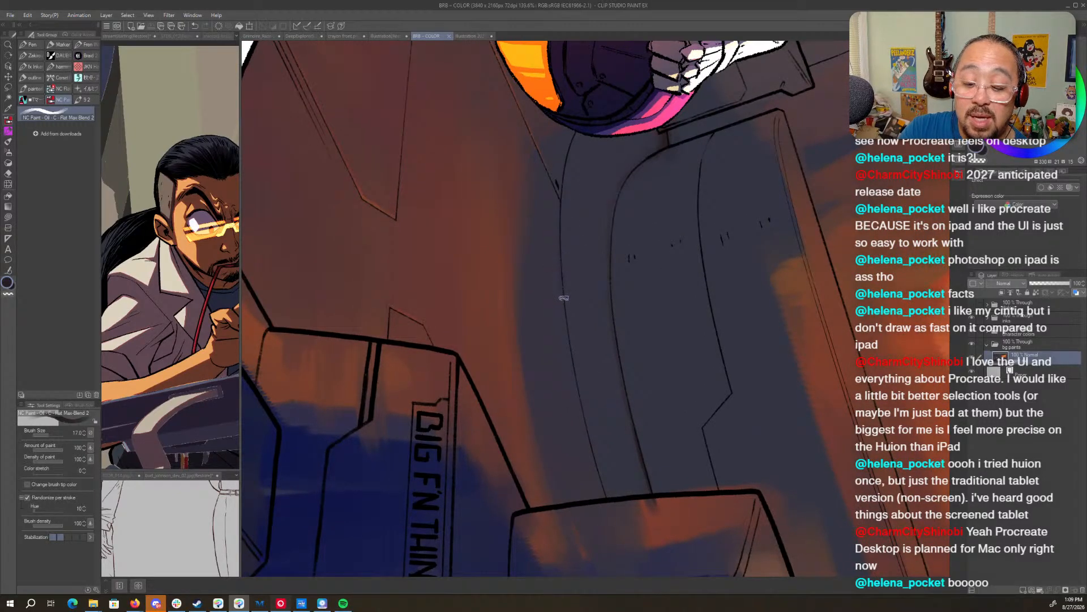
drag(599, 474, 628, 547)
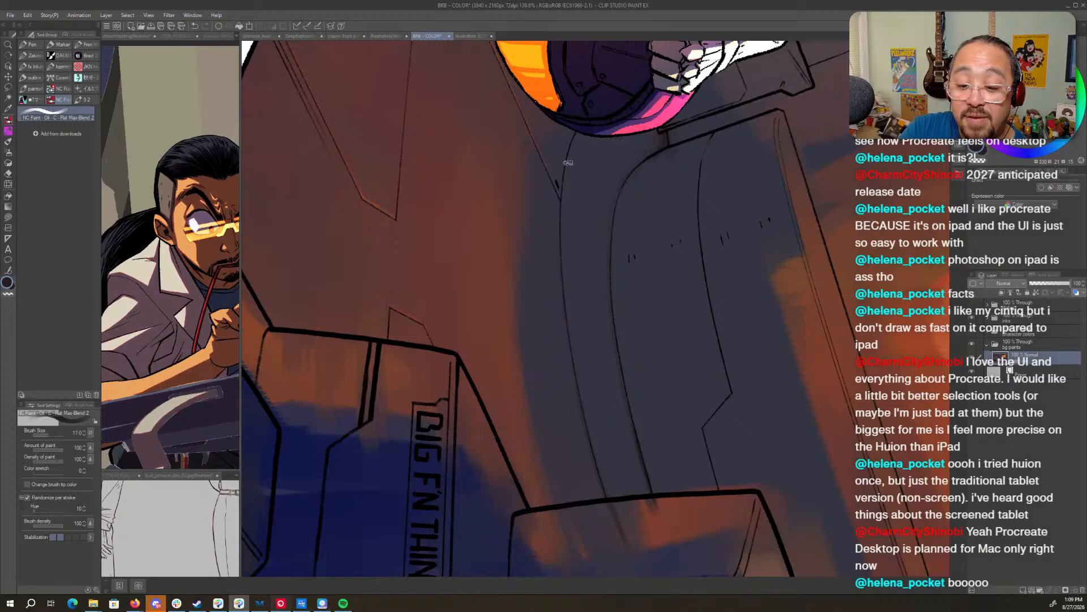
- Sample a darker console color and deepen the shading along the curved base of the wall console behind the crates
alt+click(602, 393)
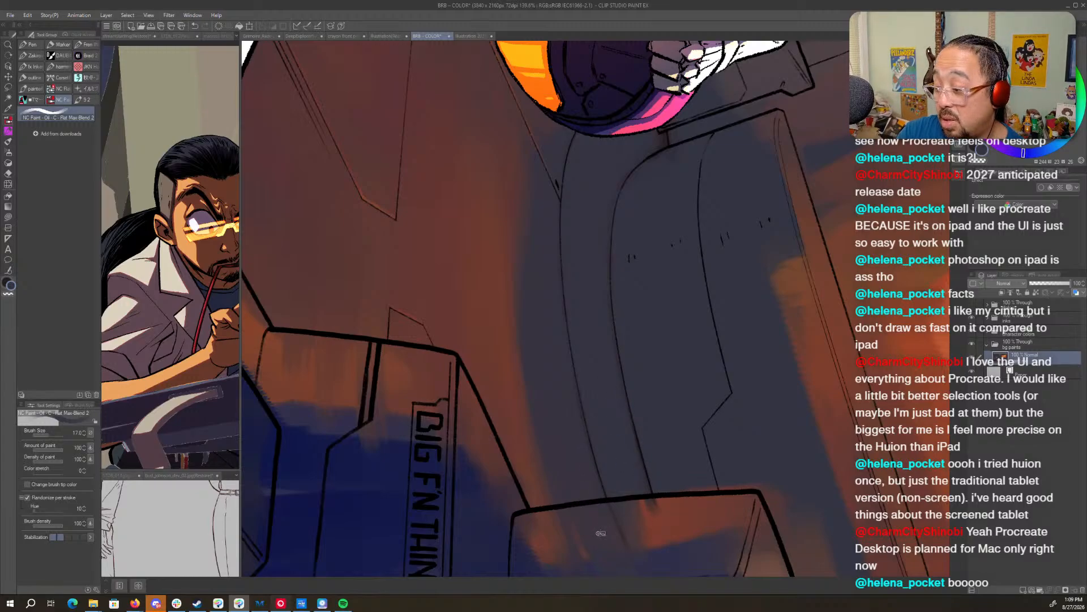
drag(670, 527, 585, 292)
drag(730, 563, 625, 165)
key(r)
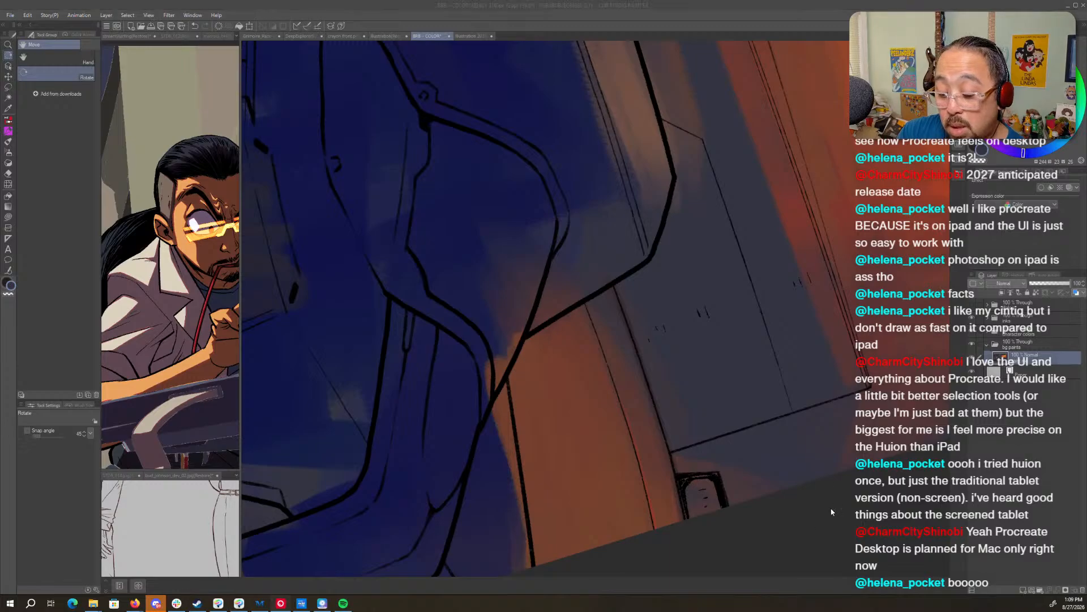
drag(777, 484, 715, 519)
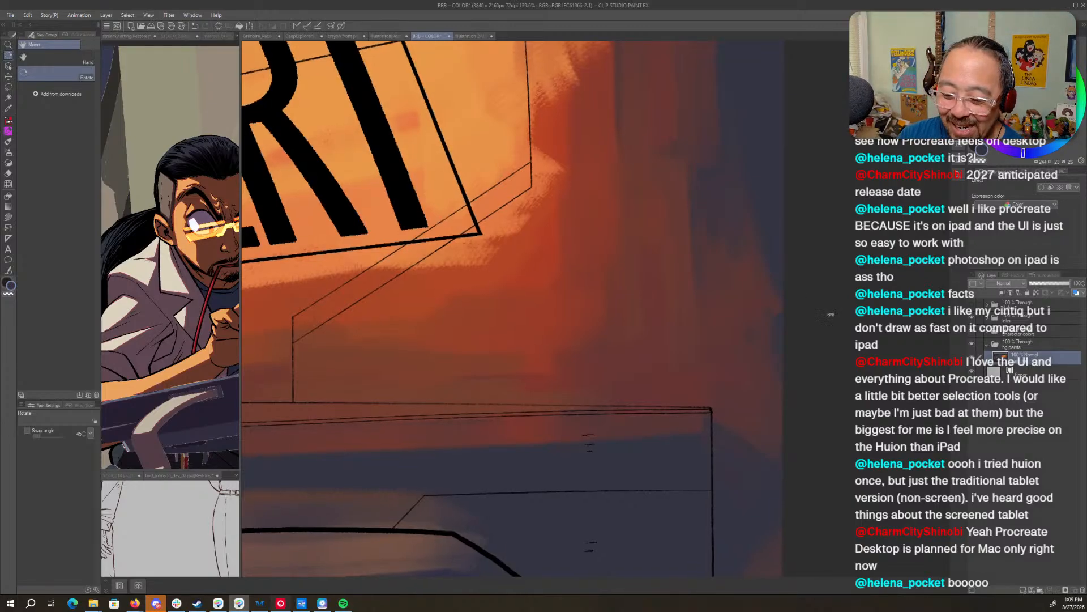
- Shift the hue of the dark color and cover the light streaks on the floor strip beside the sword table, raising the brush size to 80
drag(803, 354, 832, 351)
drag(509, 488, 698, 481)
mouse_move(573, 480)
mouse_down()
mouse_move(594, 475)
mouse_move(608, 453)
mouse_up()
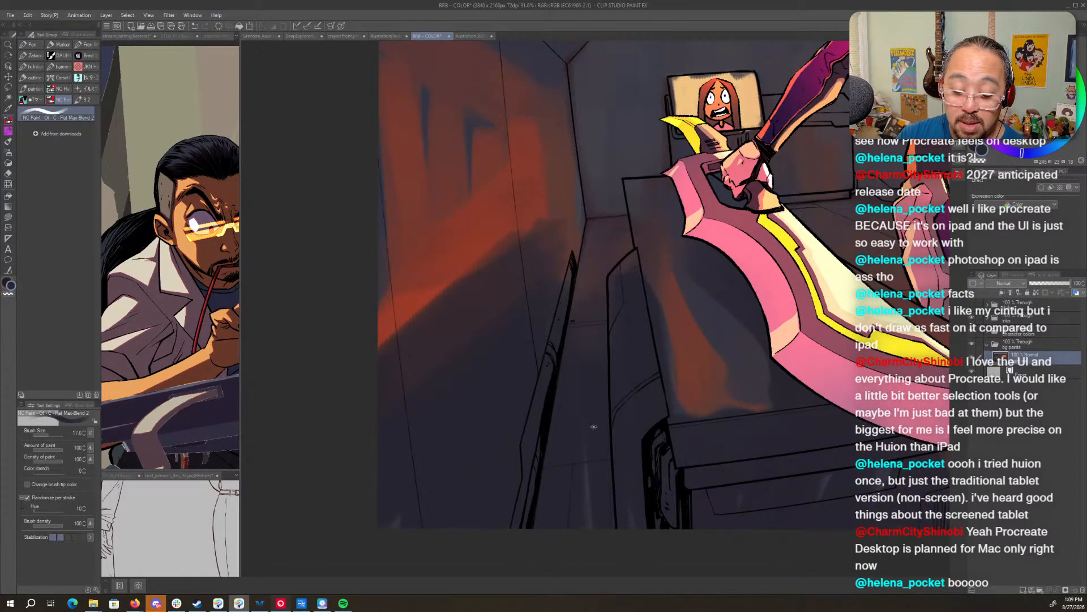
key(])
key(])
key(])
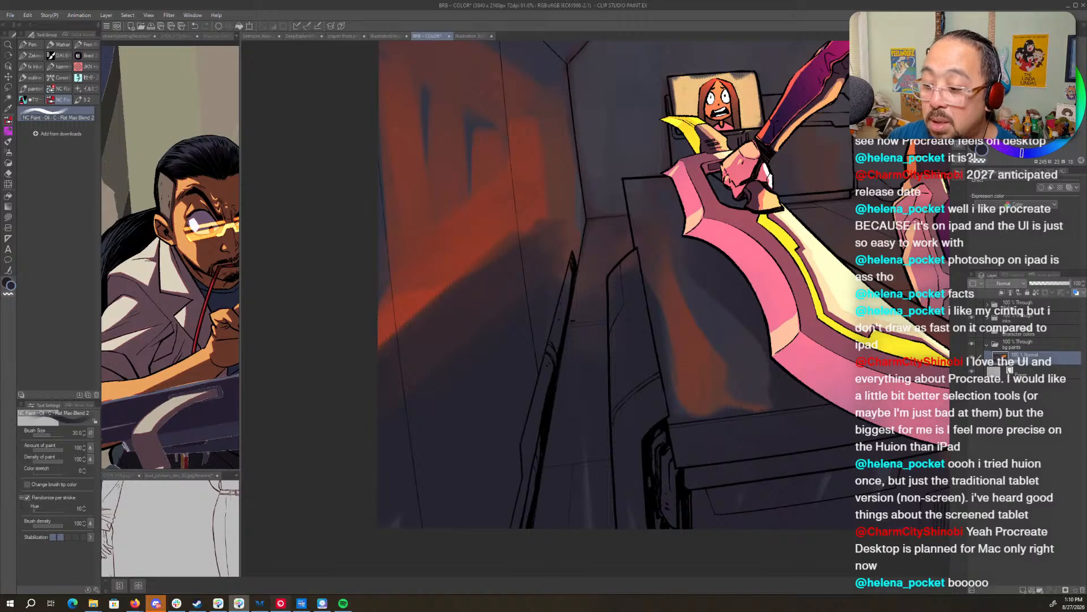
click(1035, 152)
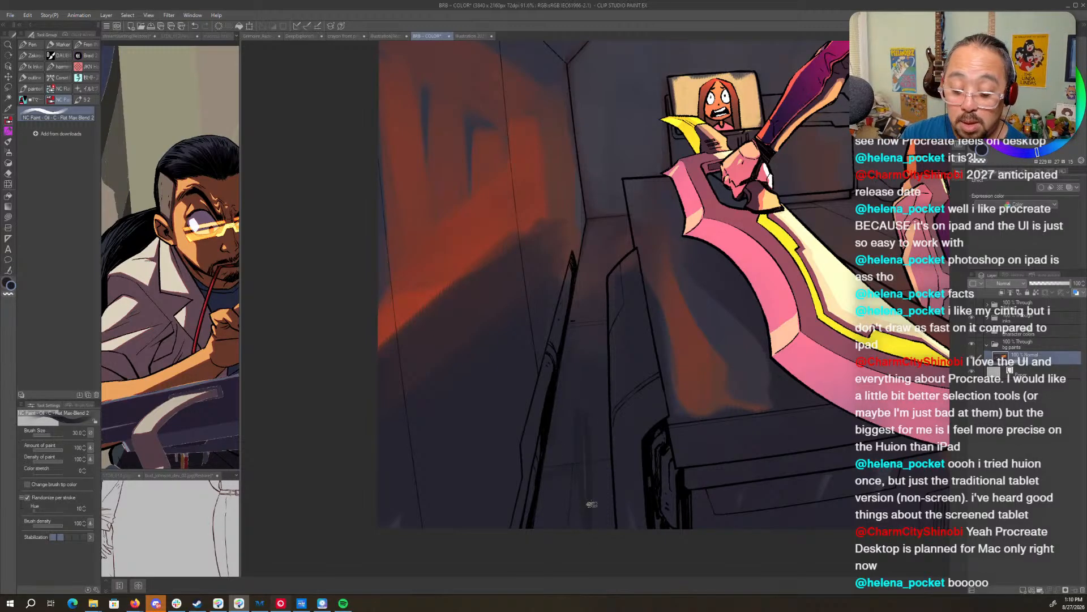
key(])
key(])
key(])
key(])
key(])
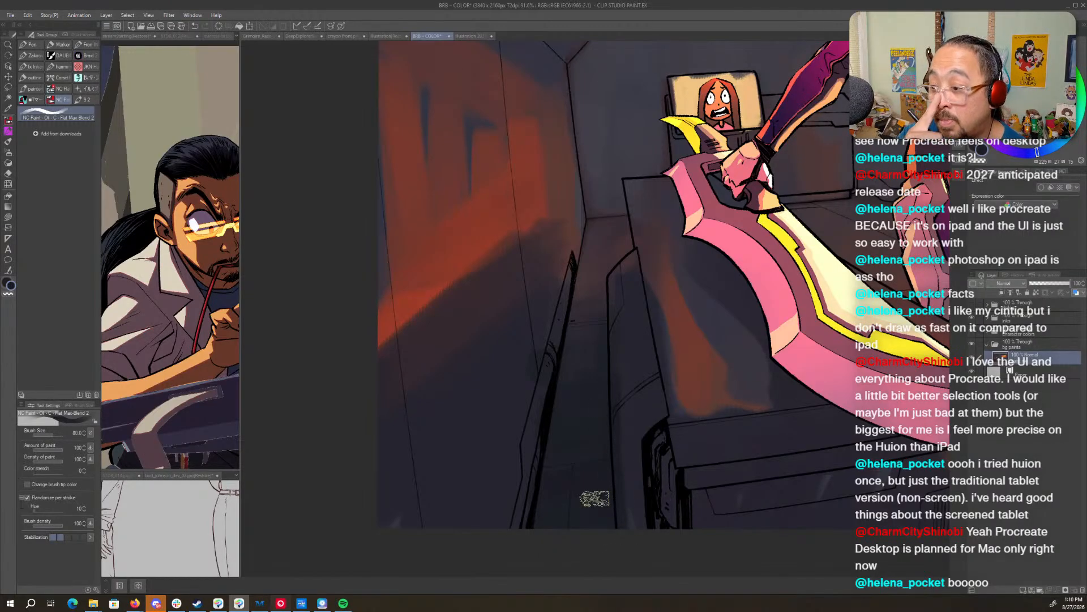
- Paint muted dark patches on the outer wall between the ALERT sign and the wall console at brush size 80
drag(706, 429, 419, 464)
key(ctrl+space)
drag(738, 461, 619, 505)
drag(816, 521, 534, 532)
key(ctrl+space)
drag(823, 362, 848, 371)
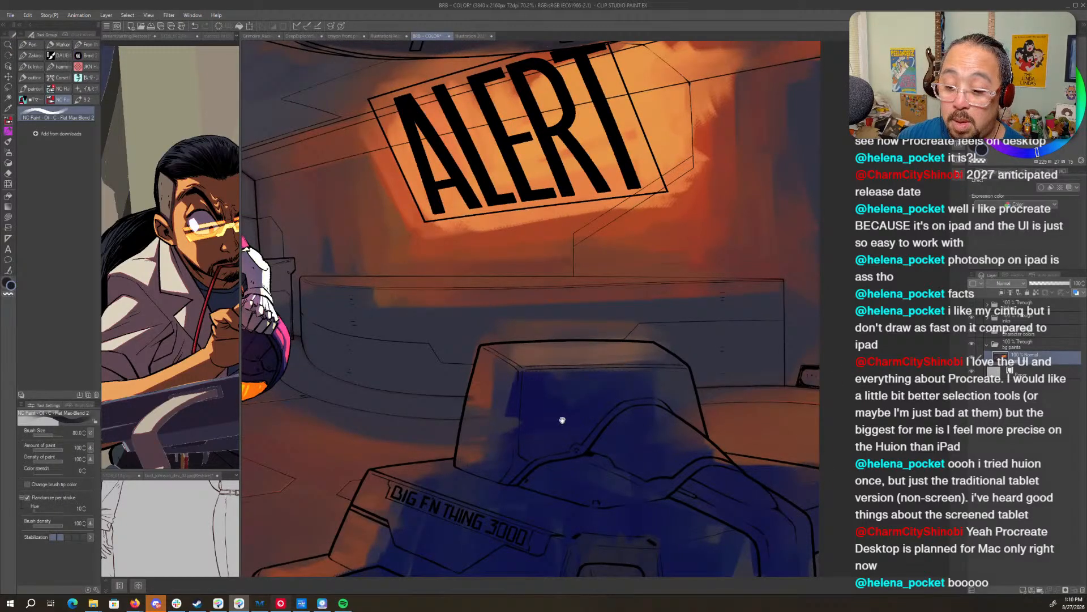
drag(437, 413, 714, 425)
drag(547, 417, 646, 442)
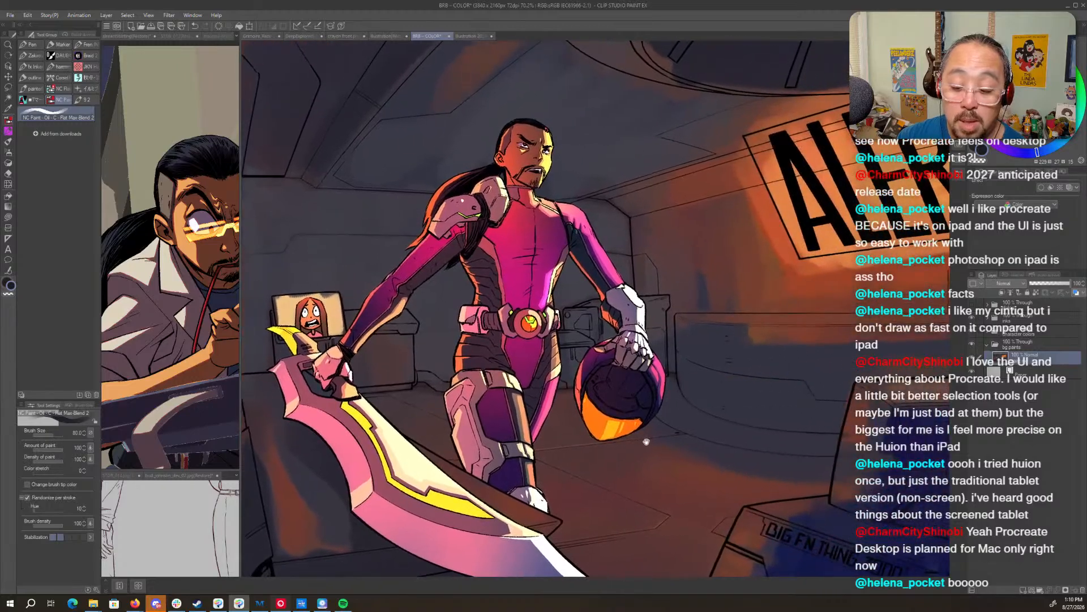
drag(731, 429, 488, 508)
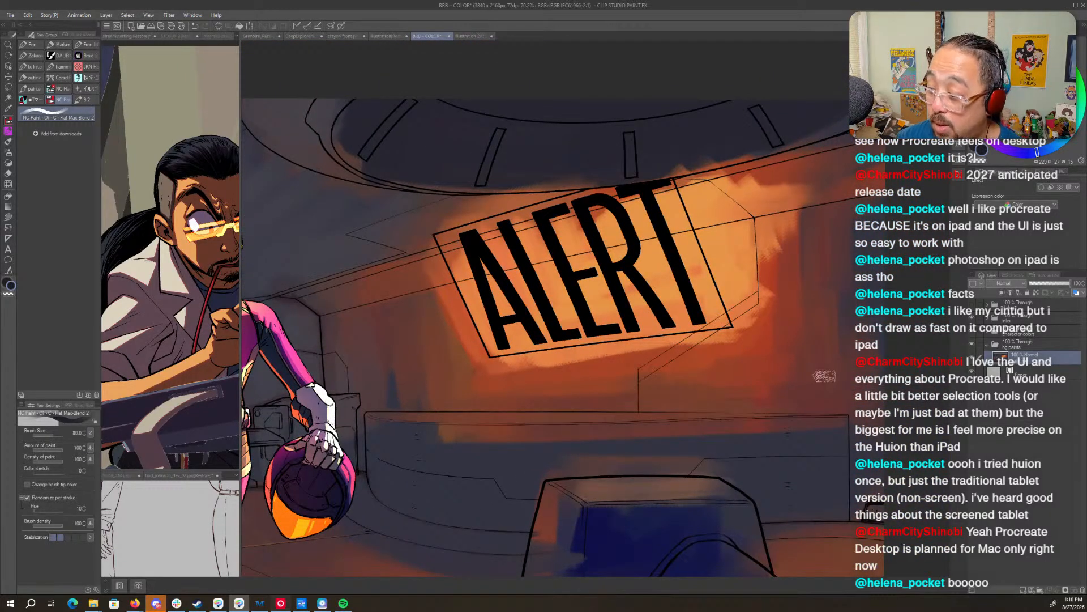
drag(821, 437, 706, 440)
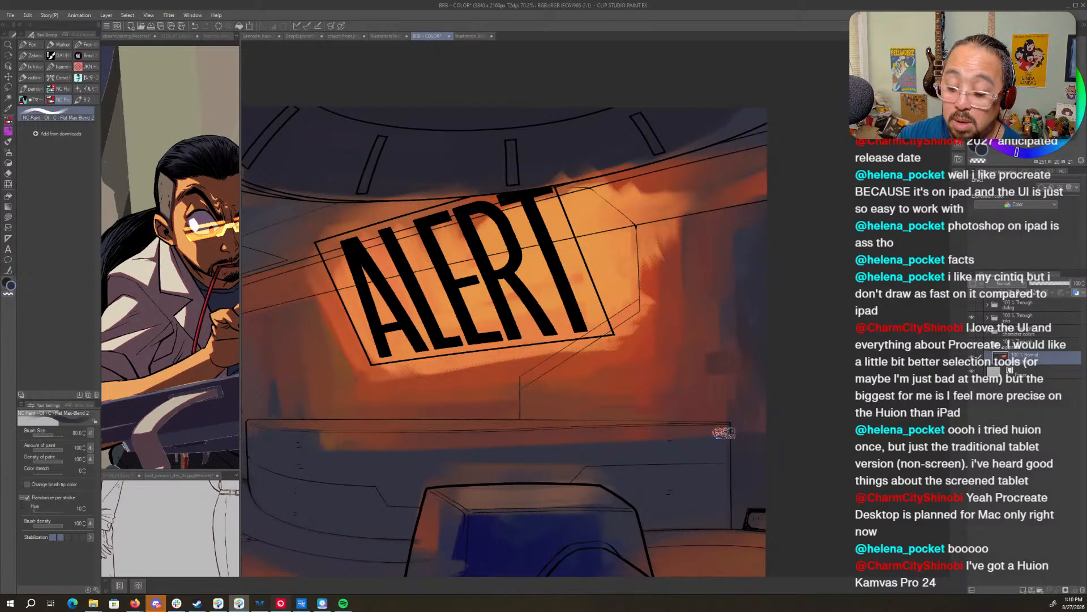
- Sample the wall's dark red and blend the outer wall area beside the ALERT sign at brush size 170
alt+click(720, 374)
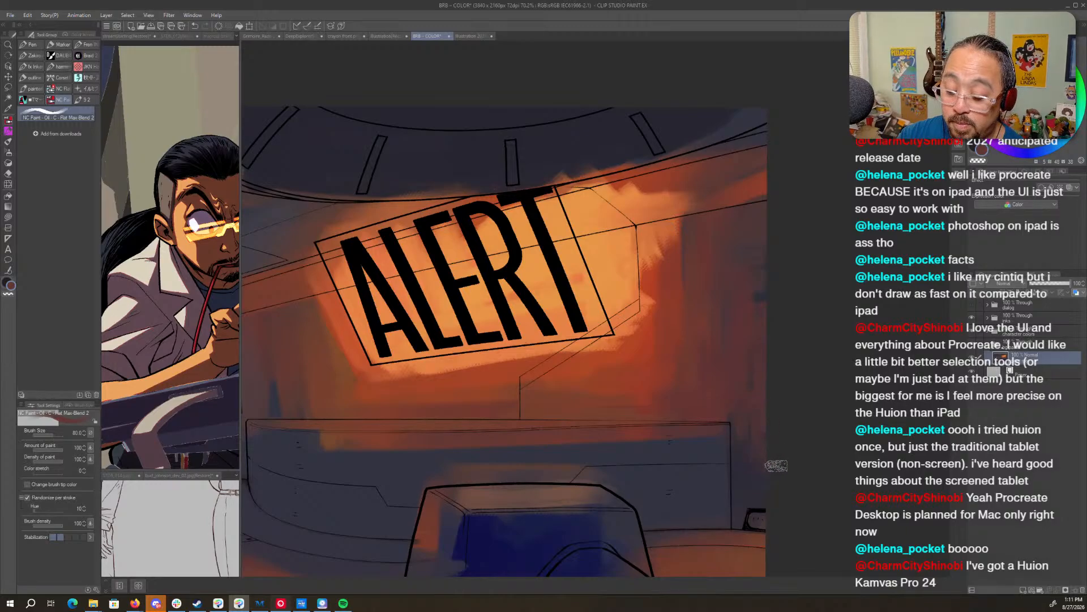
key(])
key(])
key(])
key(])
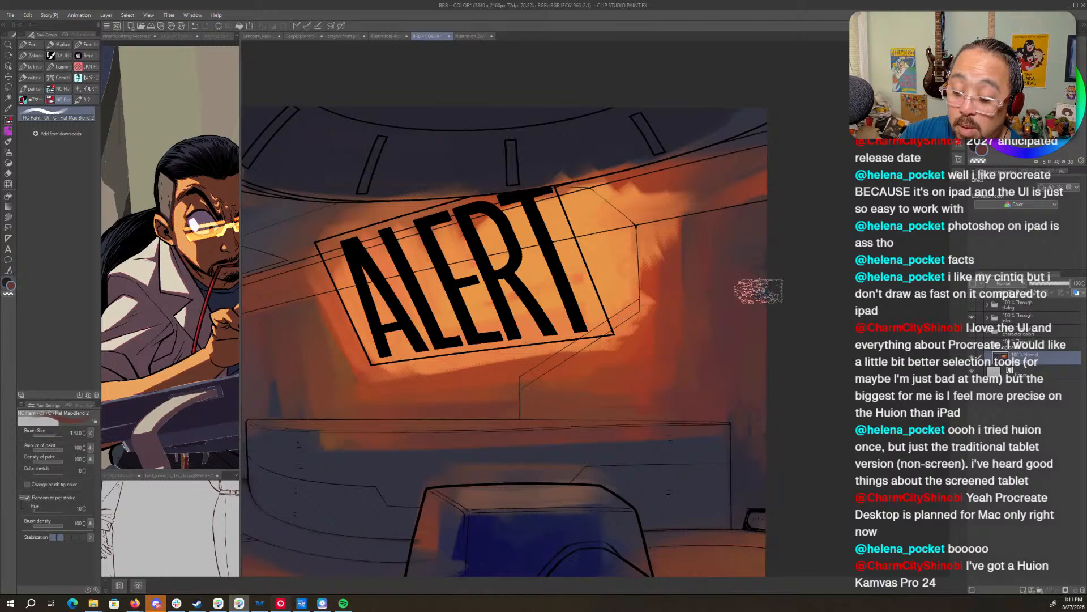
alt+click(748, 487)
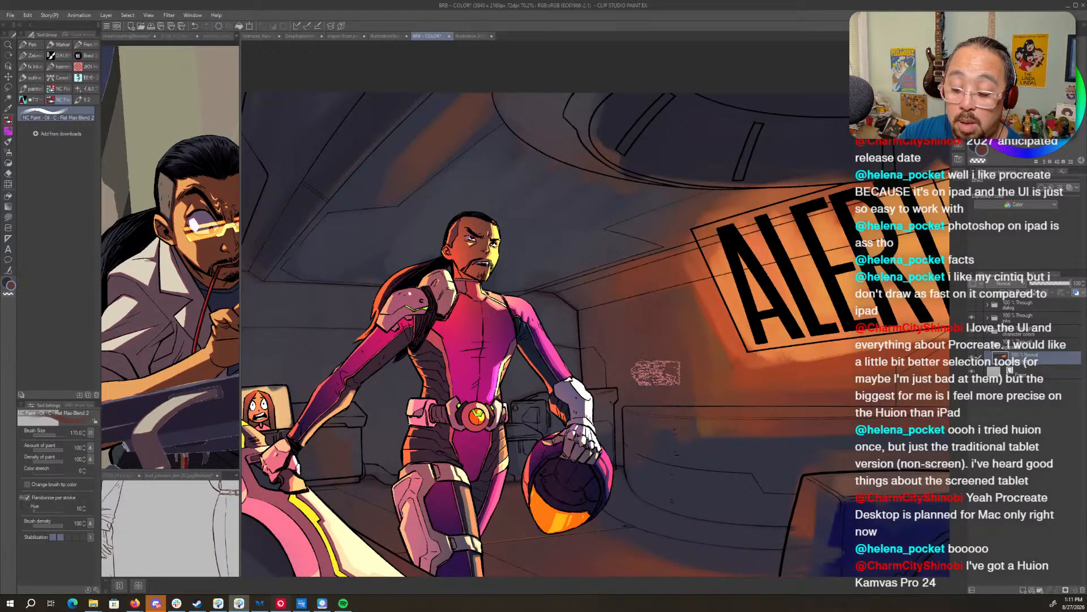
- Switch to the dark color, reduce the brush size to 17 and darken the gap between the crates and the curved wall console
key(bracketleft)
key(bracketleft)
key(bracketleft)
key(bracketleft)
key(bracketleft)
drag(658, 423, 672, 379)
key(ctrl+space)
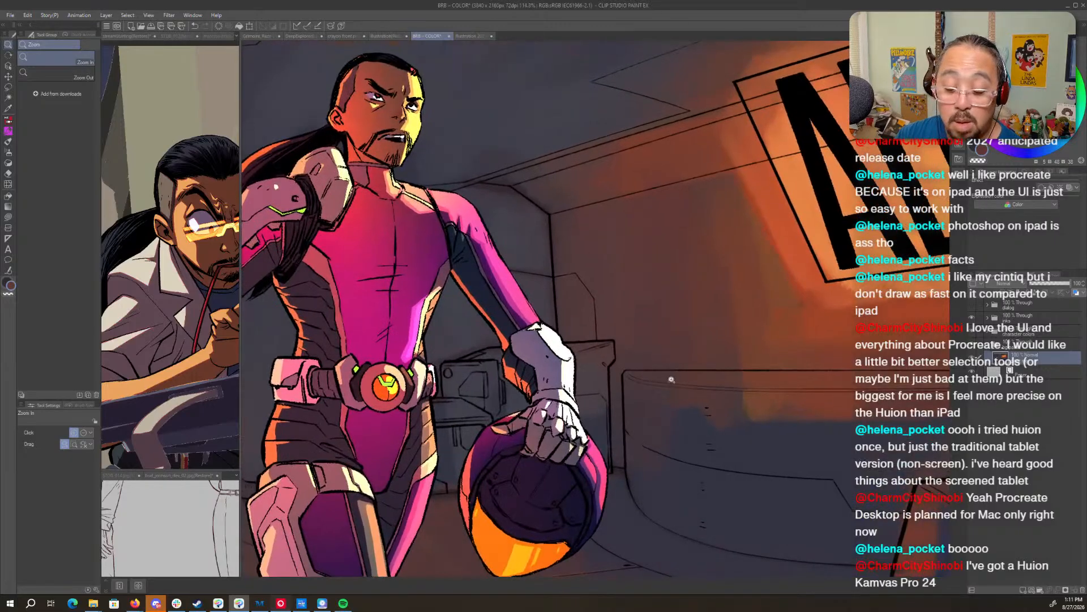
key(x)
mouse_move(609, 367)
mouse_down()
mouse_move(607, 417)
mouse_move(612, 351)
mouse_move(613, 462)
mouse_up()
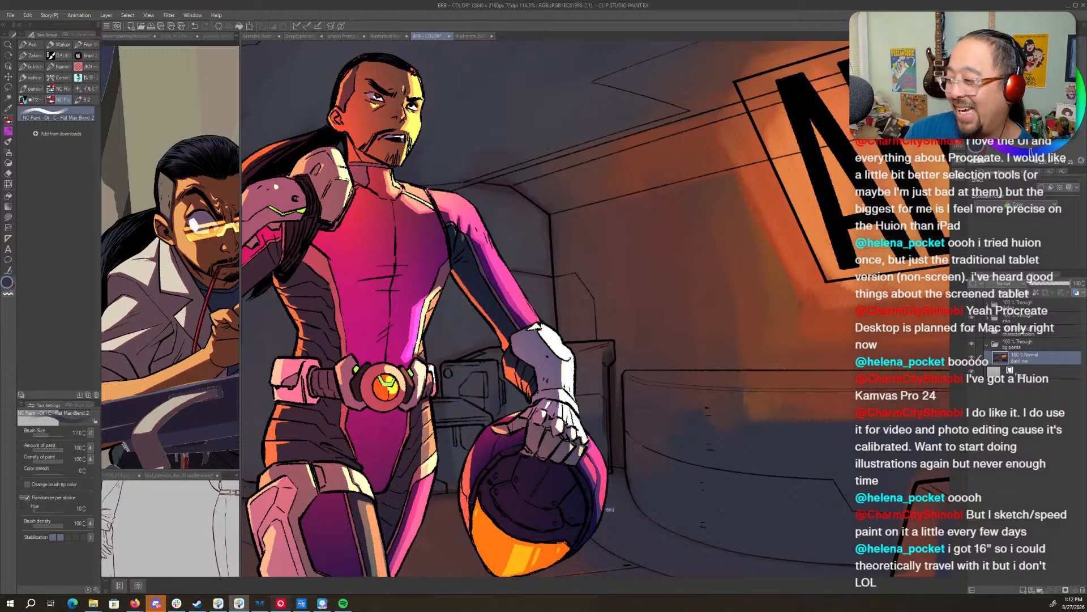
- Sample the muted wall color and blend the dark patches on the outer wall above the console's end at brush size 40
drag(755, 556, 570, 488)
drag(793, 490, 652, 503)
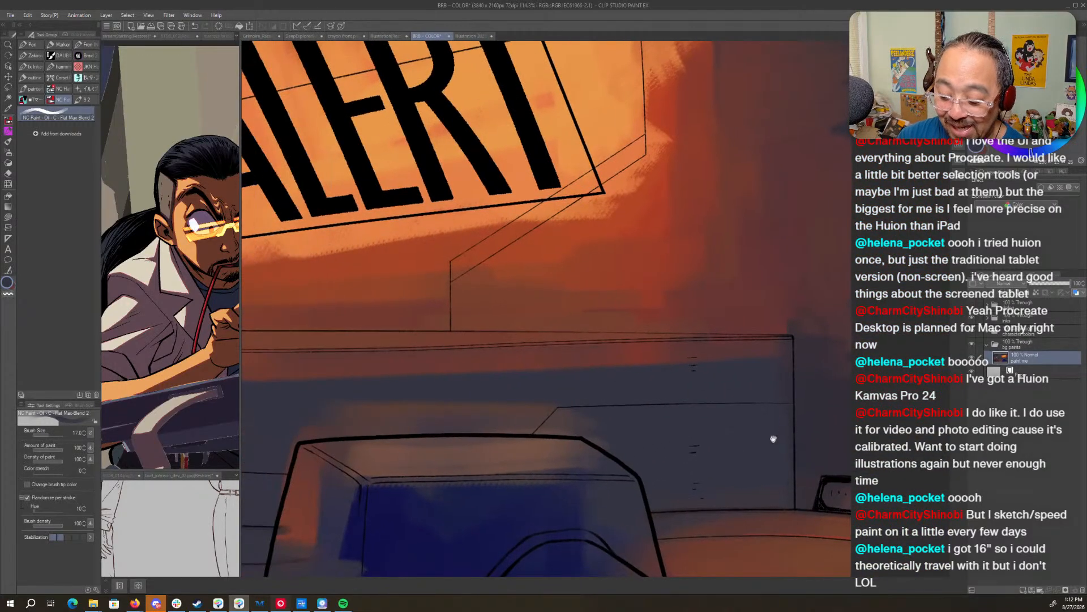
drag(425, 464, 799, 471)
drag(428, 380, 596, 391)
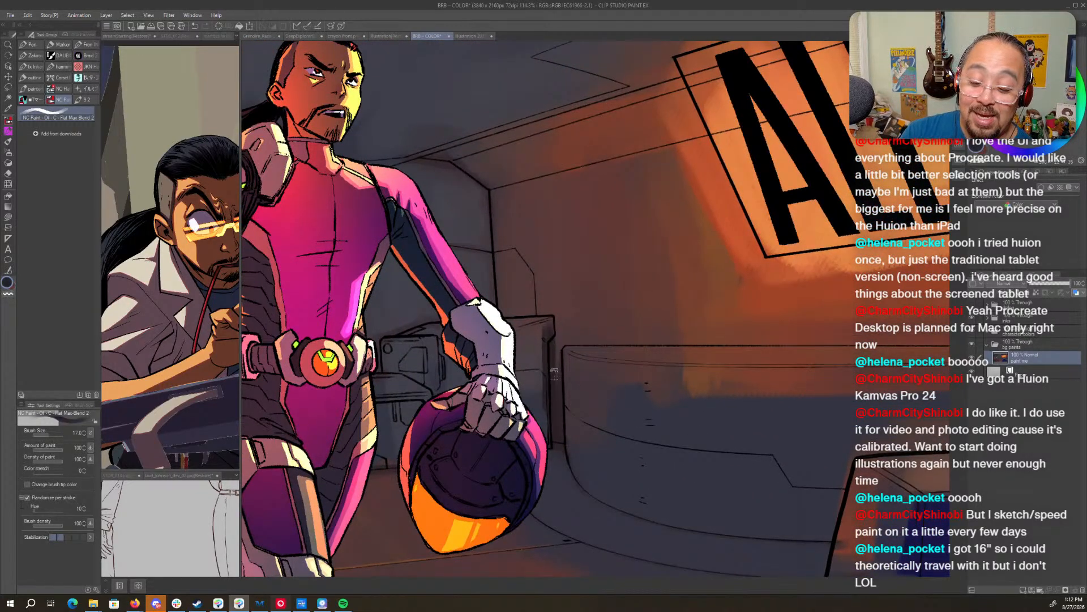
drag(723, 488, 379, 513)
drag(671, 518, 376, 512)
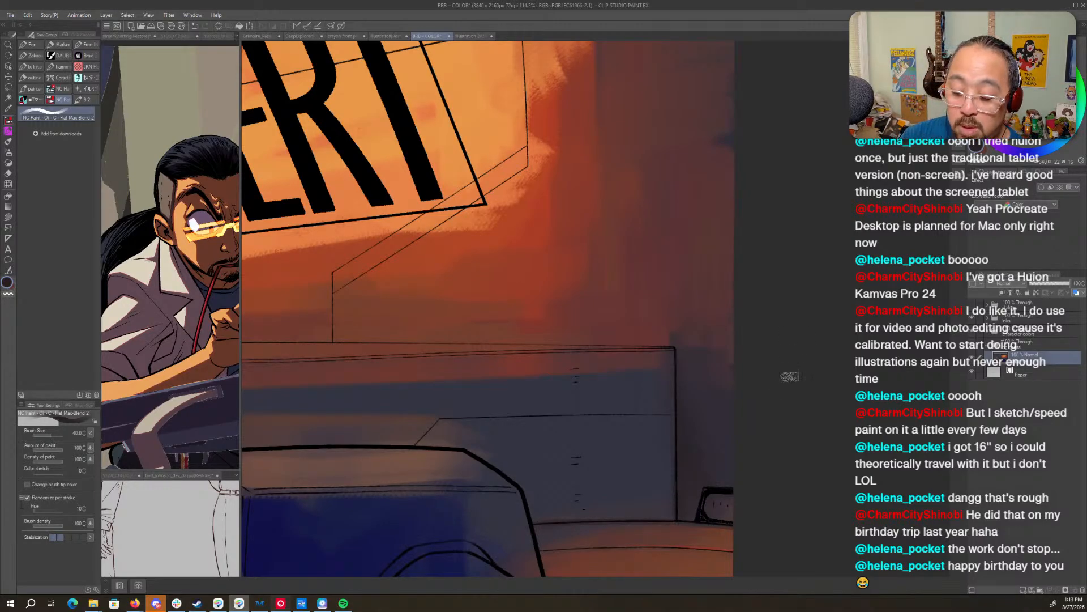
drag(759, 351, 772, 416)
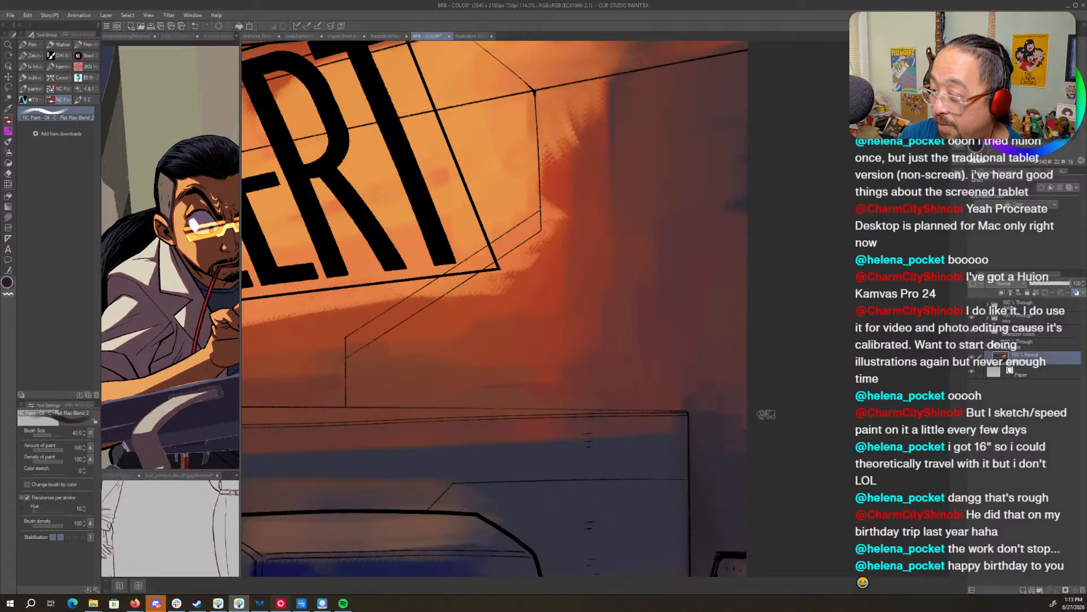
alt+click(707, 390)
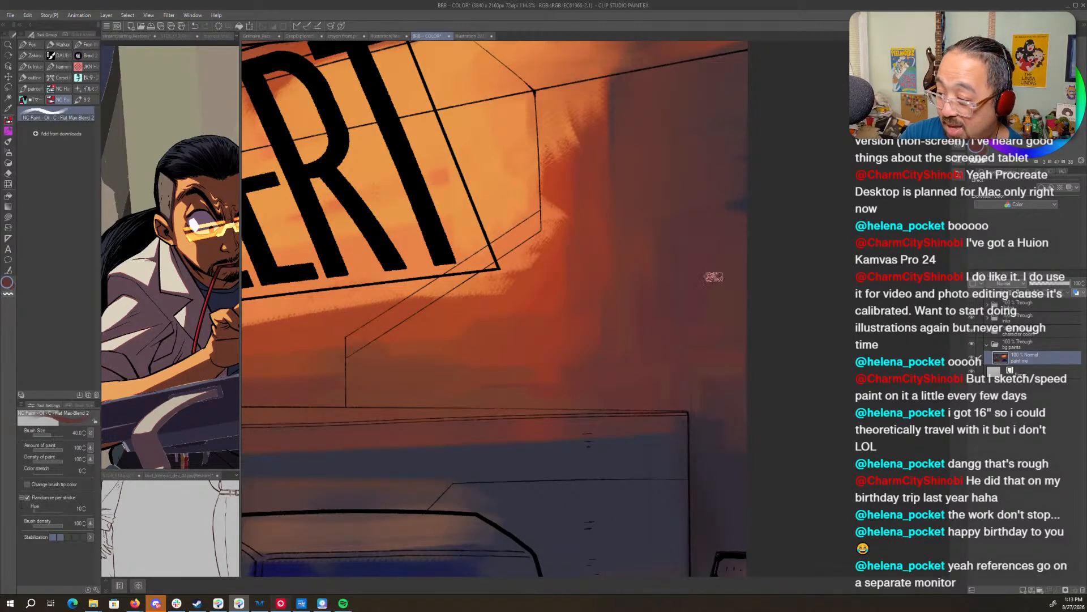
- Raise the brush size to 120 and smooth the outer wall area beyond the ALERT sign
key(])
key(])
key(])
key(])
key(])
key(])
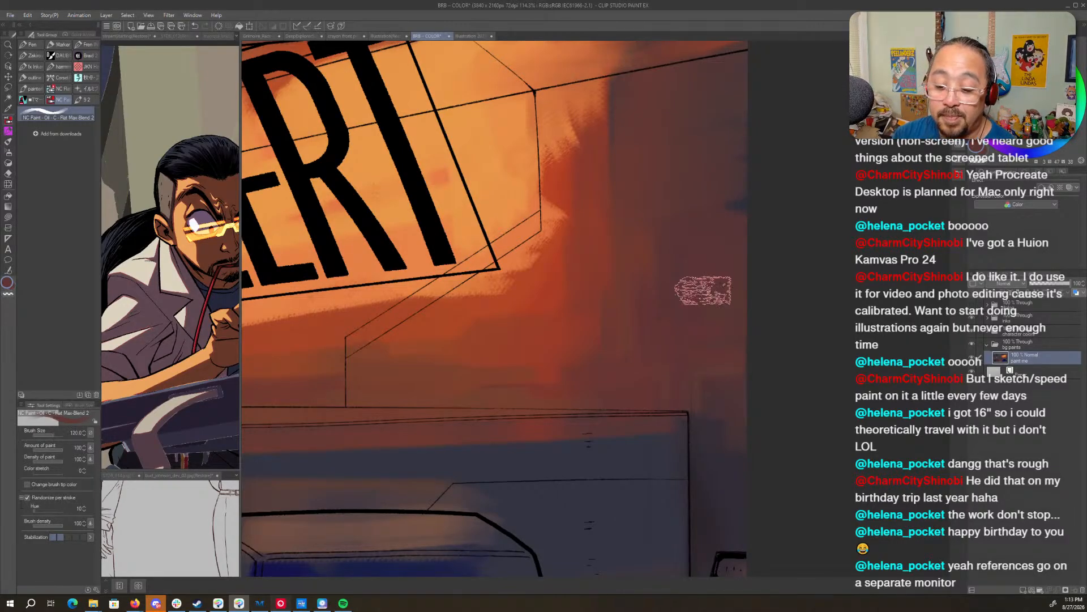
drag(720, 195, 725, 327)
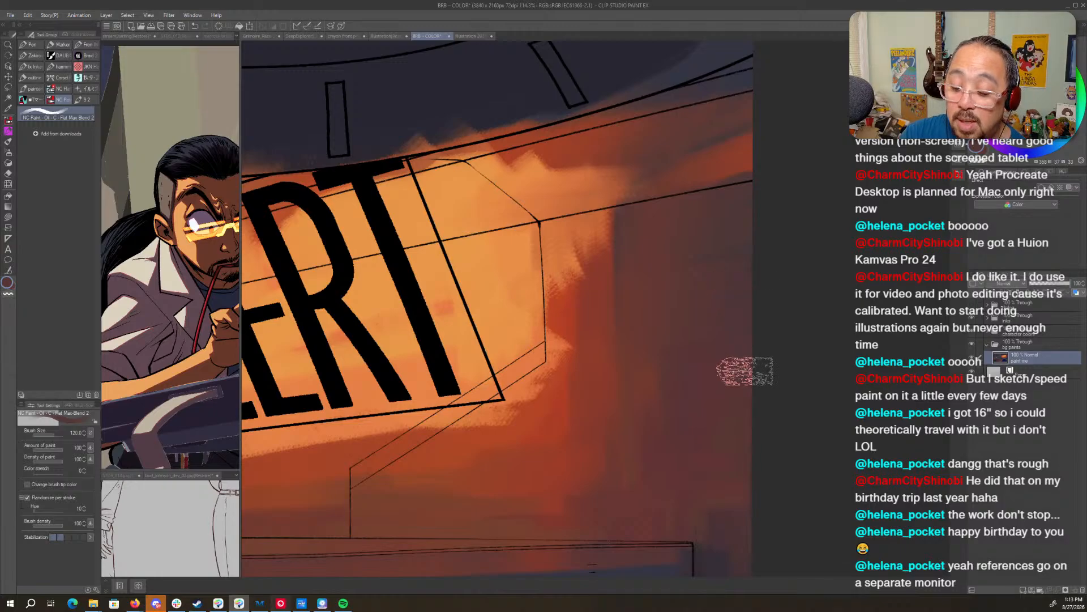
- Sample the warm brown wall color and paint the wall between the swordsman and the ALERT sign at brush size 60
drag(306, 419, 742, 343)
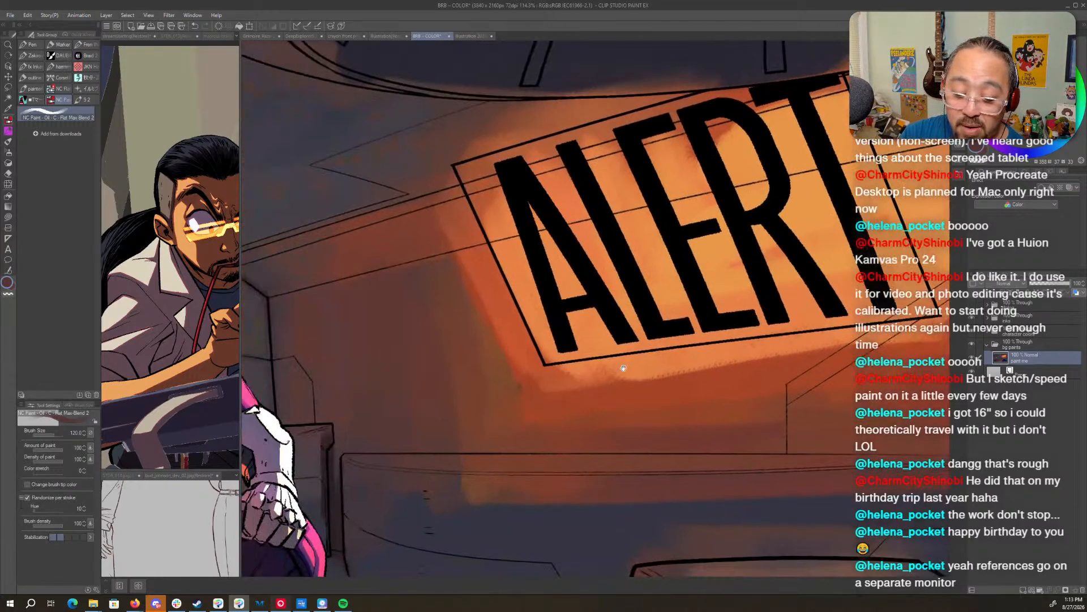
drag(624, 369, 784, 374)
alt+click(630, 392)
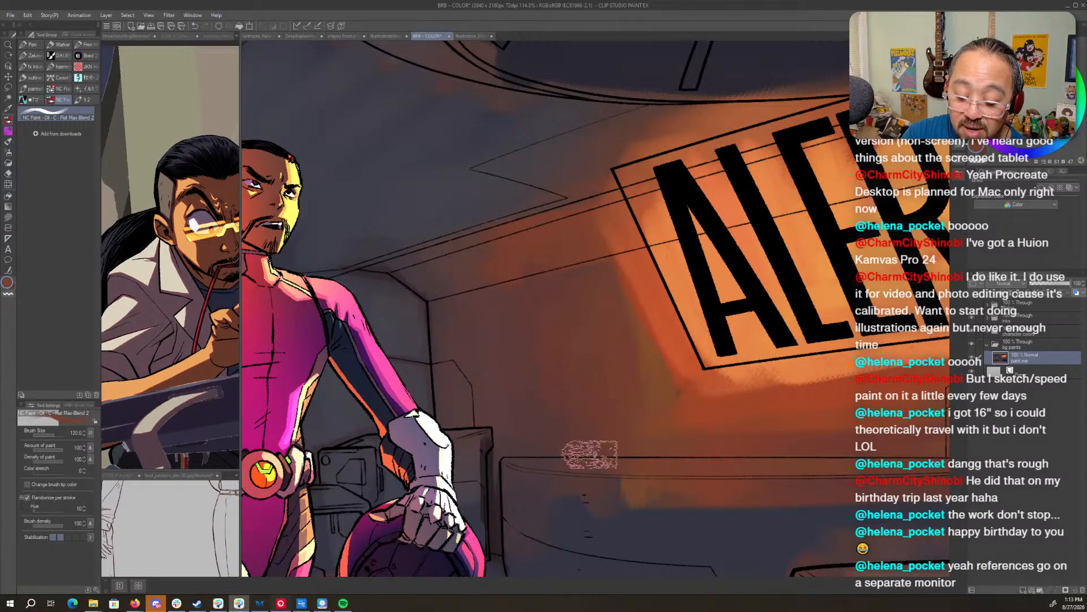
key([)
key([)
key([)
key([)
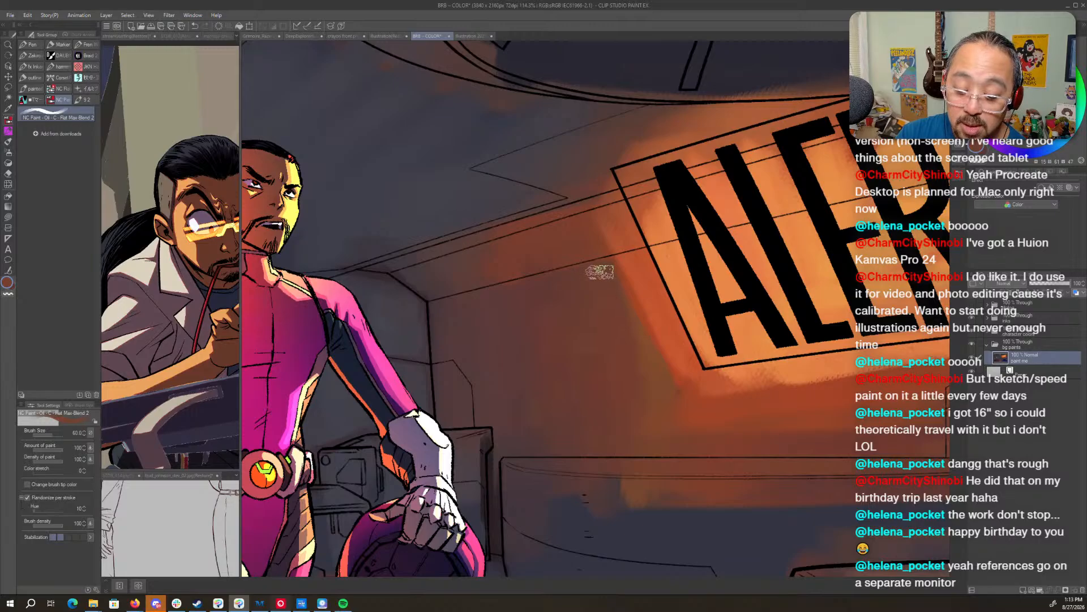
- Reduce the brush size to 4 and paint thin warm edge highlights along the wall panel behind the swordsman's arm
drag(504, 371, 616, 366)
key(ctrl+space)
click(617, 366)
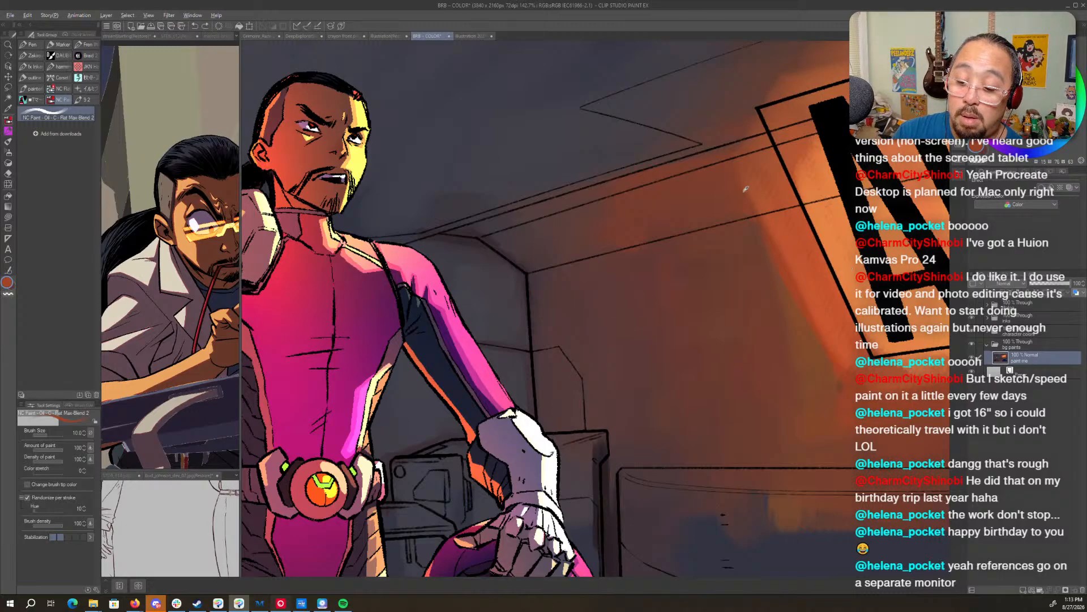
key(bracketleft)
key(bracketleft)
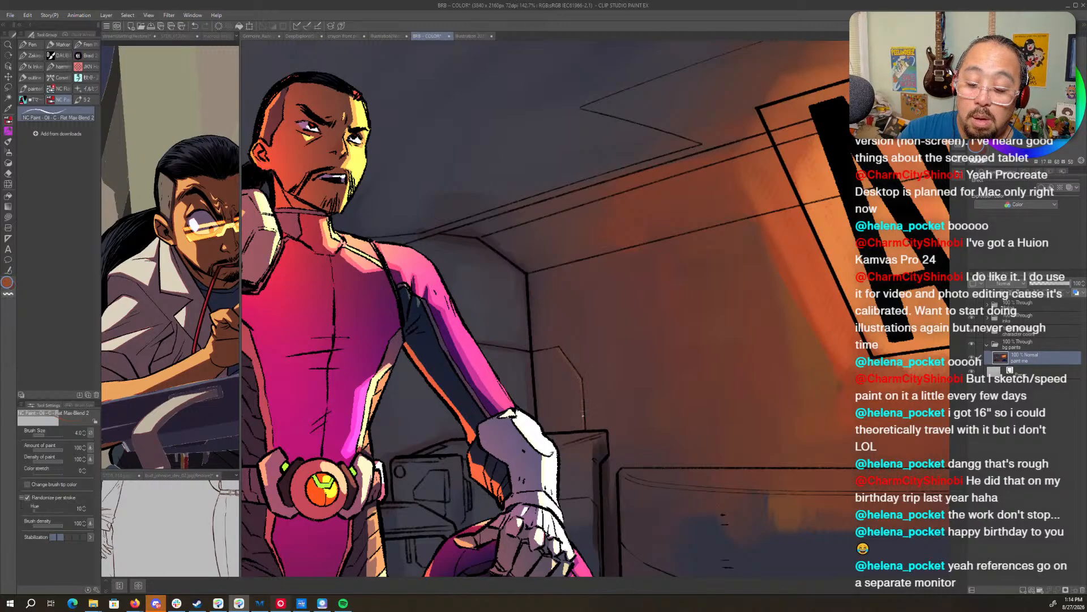
- Paint deeper red over the outer wall just beyond the ALERT sign's orange glow, raising the brush size to 120
scroll(775, 463, down, 5)
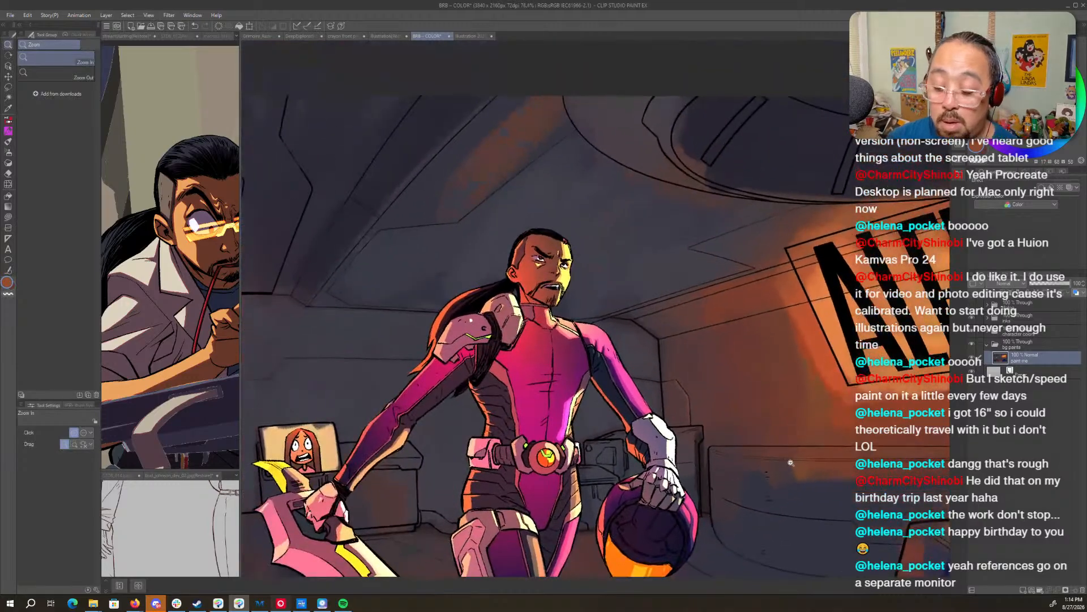
scroll(775, 463, up, 3)
drag(775, 463, 687, 499)
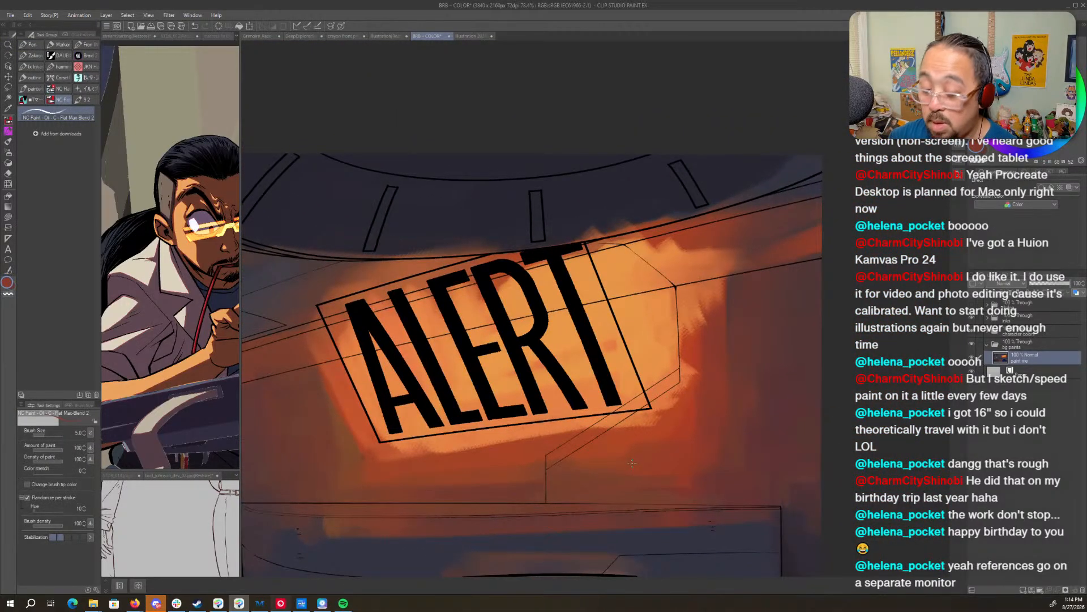
key(bracketright)
key(bracketright)
drag(732, 279, 732, 344)
mouse_move(723, 300)
mouse_down()
mouse_move(723, 349)
mouse_move(737, 296)
mouse_up()
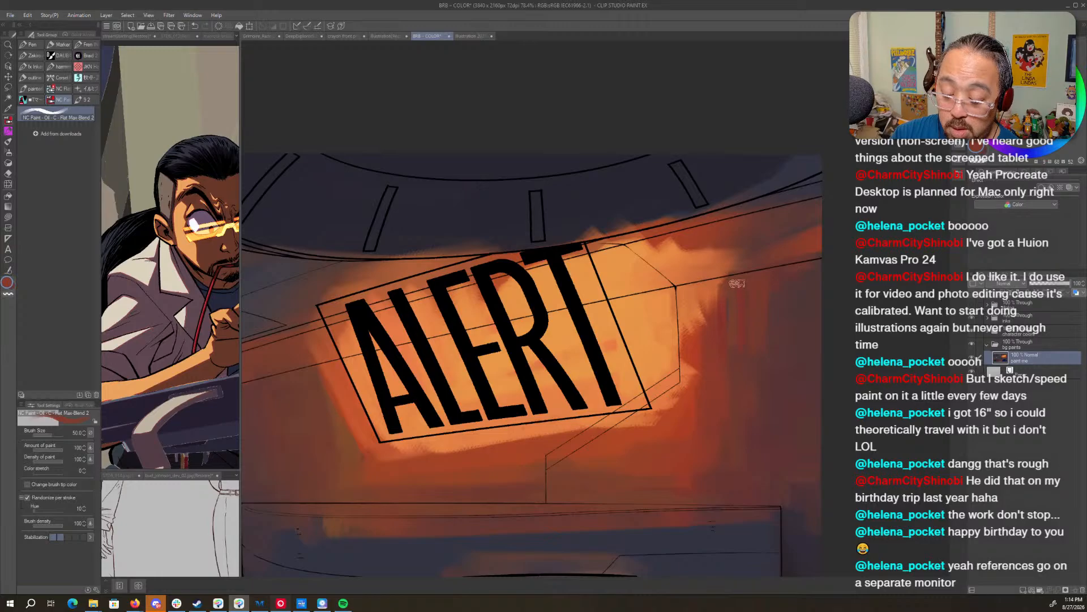
key(bracketright)
drag(728, 409, 672, 418)
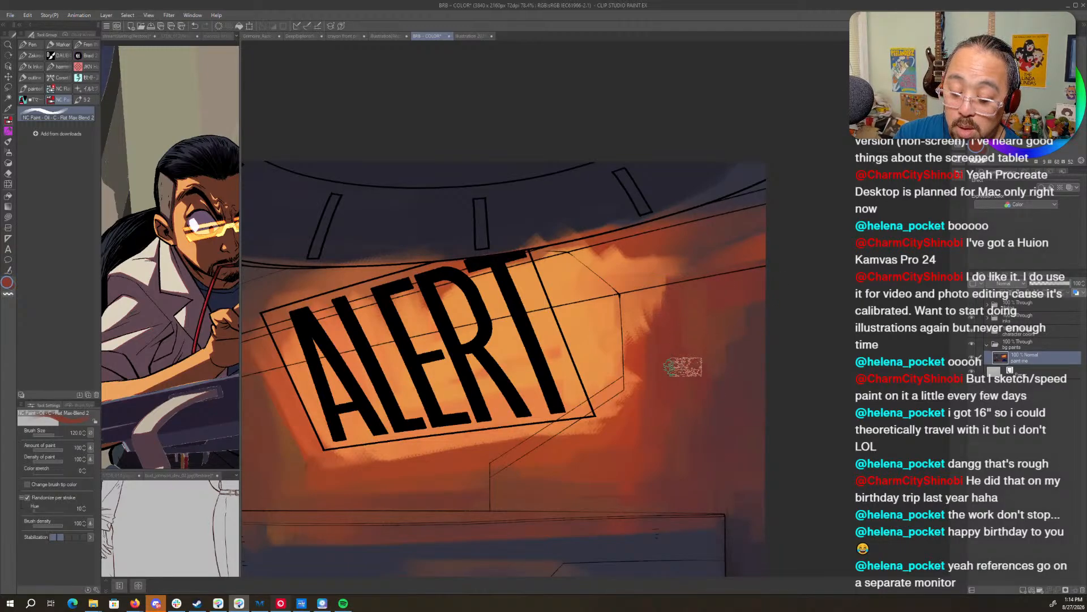
- Blend warm red-orange into the wall around the lower glow of the ALERT sign, reducing the brush size for the near corner
drag(605, 474, 799, 433)
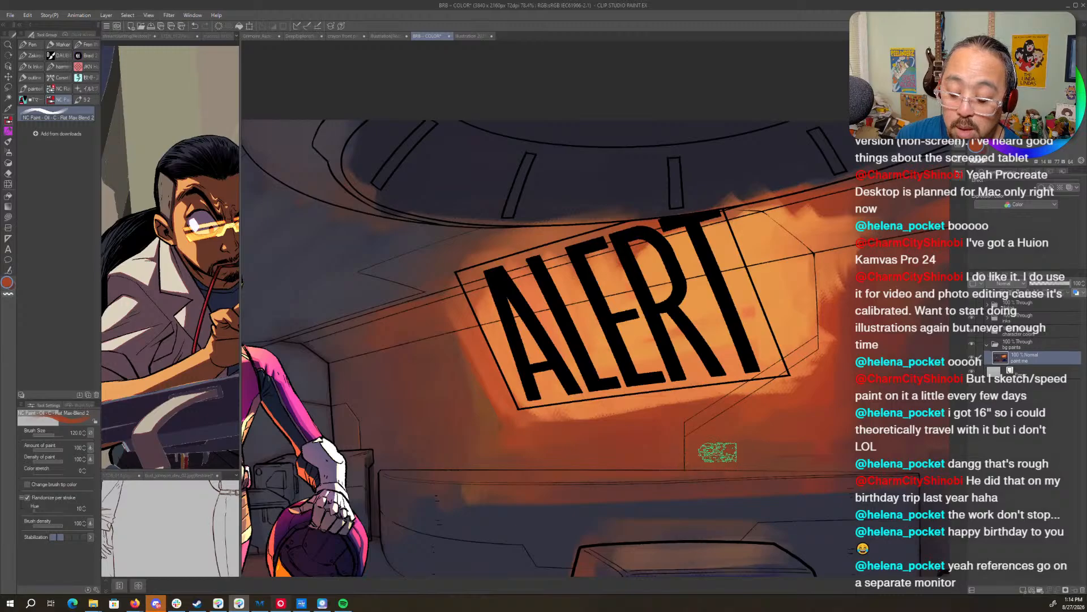
key([)
key([)
key([)
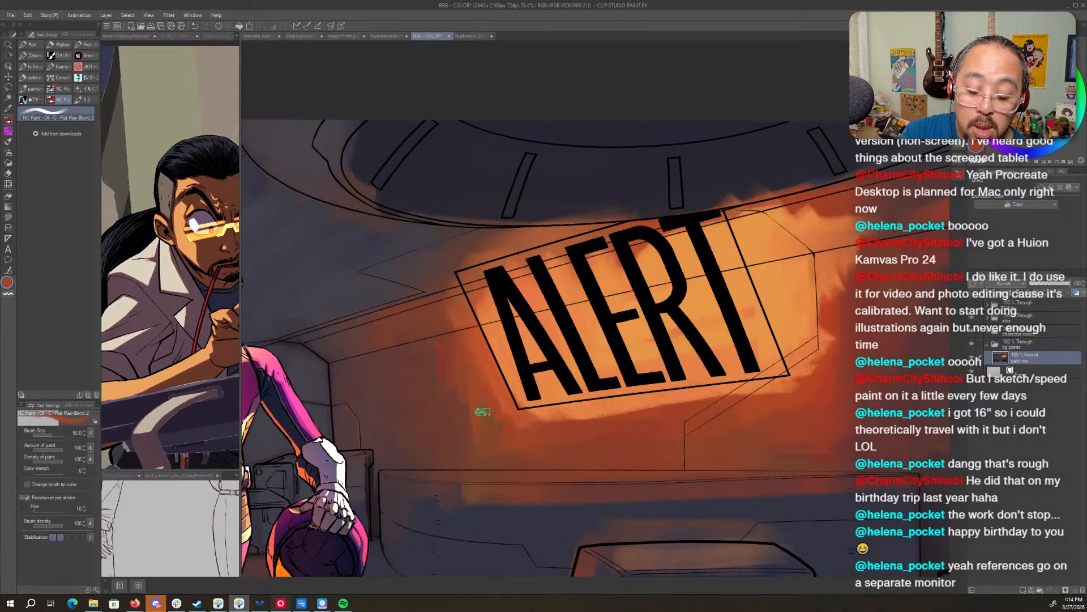
- Raise the brush size to 120 and blend the orange glow into the wall on the swordsman's side of the ALERT sign
drag(523, 440, 636, 432)
key(bracketright)
key(bracketright)
key(bracketright)
key(bracketright)
key(bracketright)
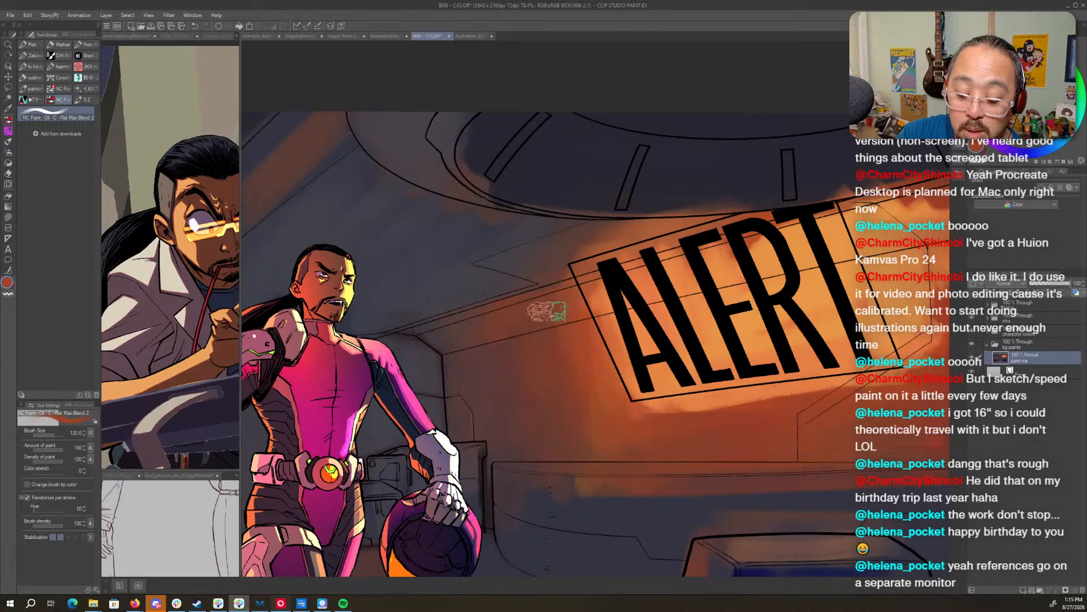
- Sample nearby wall reds and repaint the strip under the ceiling ring beyond the ALERT sign at brush size 120
drag(758, 285, 545, 374)
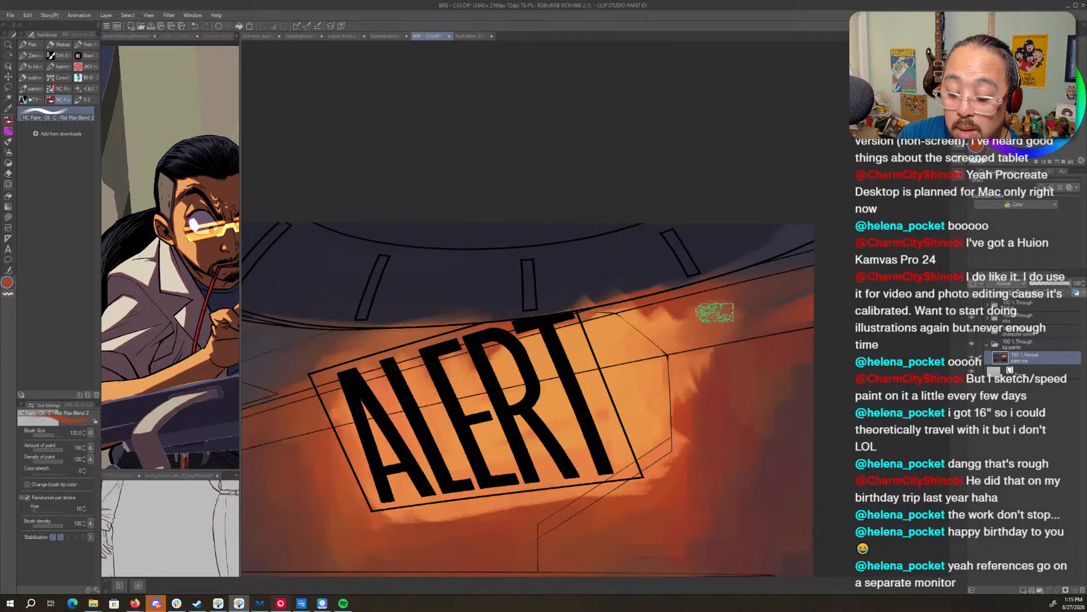
drag(672, 320, 723, 301)
alt+click(774, 284)
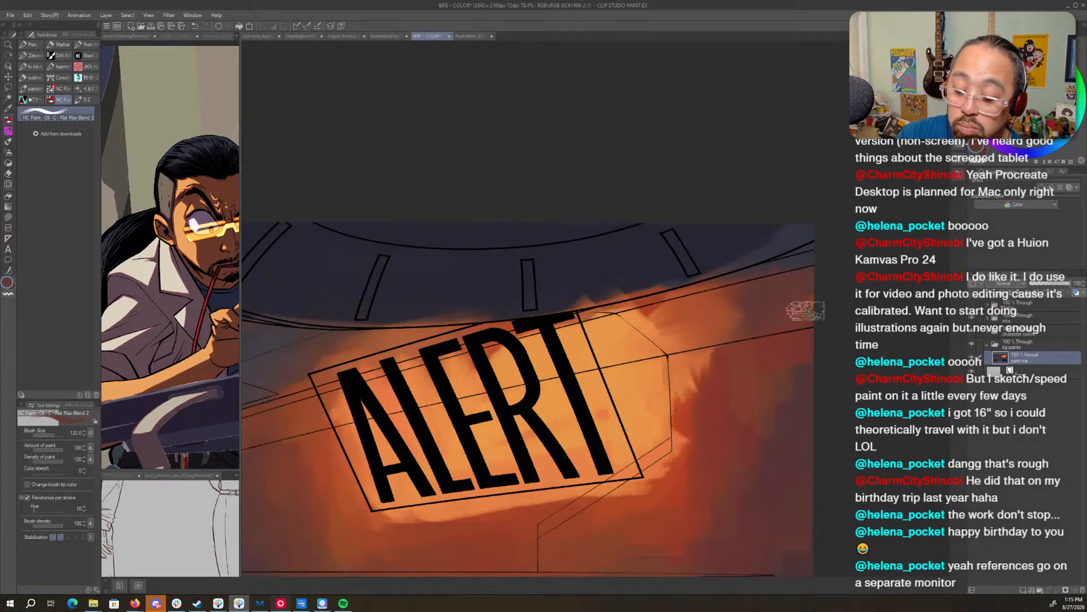
alt+click(798, 297)
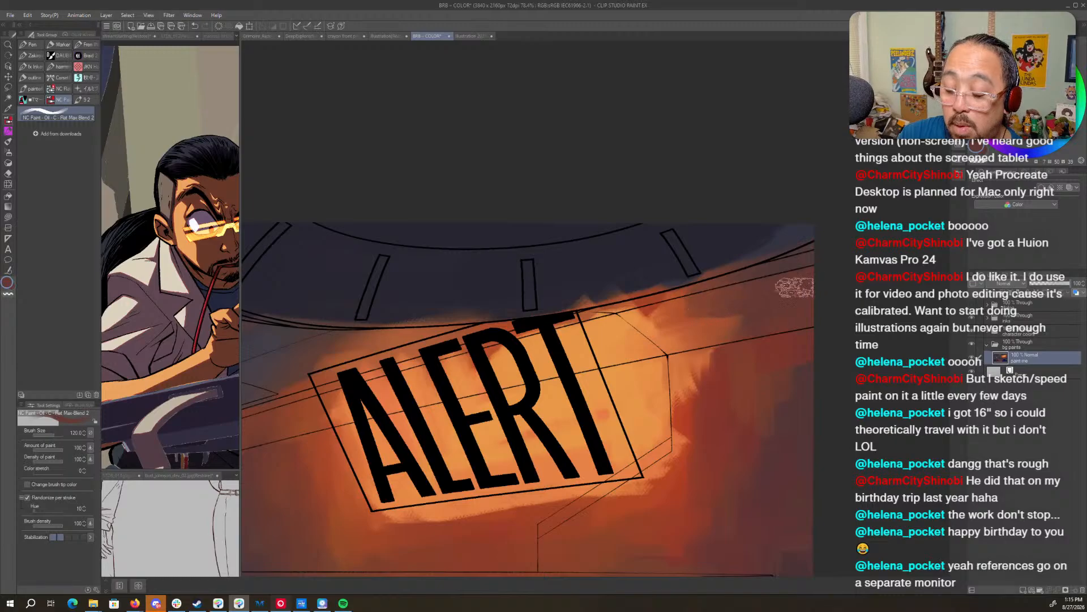
alt+click(708, 315)
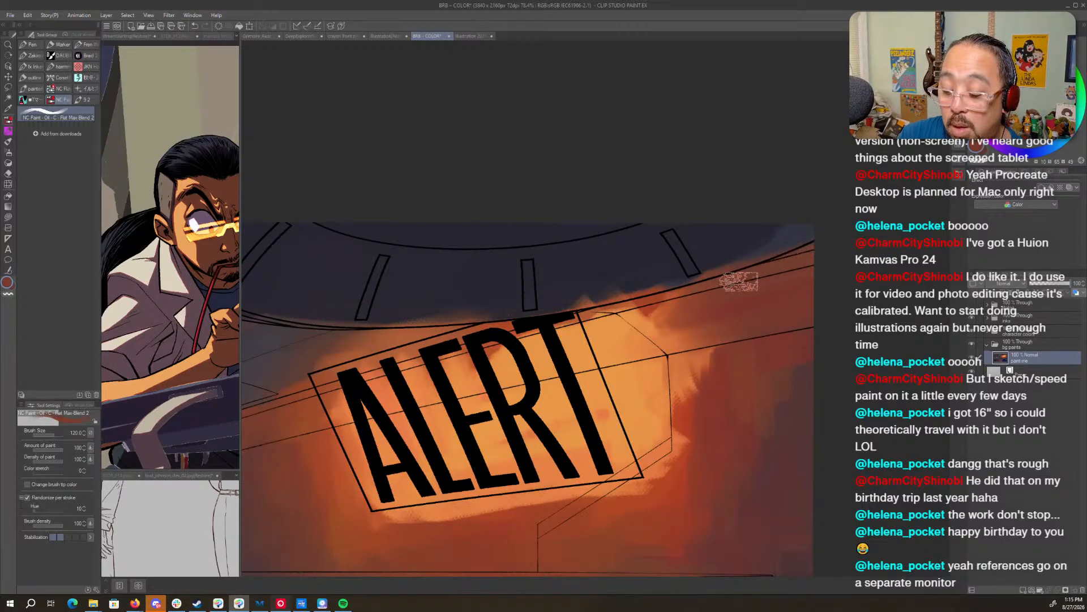
- Reduce the brush size to 30 and refine the orange edge of the strip along the ceiling ring
key(bracketleft)
key(bracketleft)
key(bracketleft)
key(bracketleft)
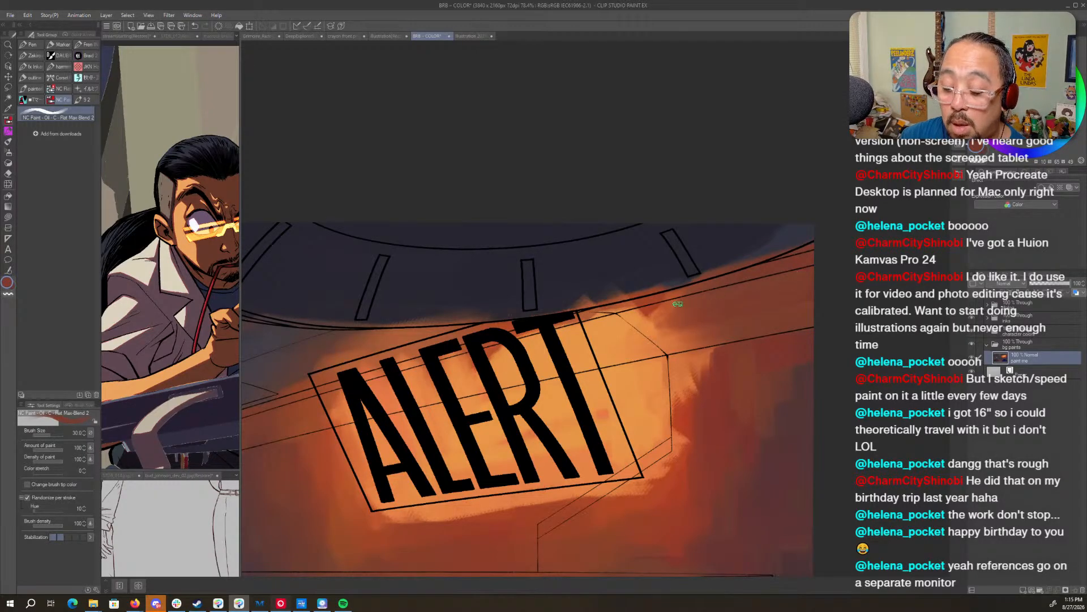
- Rotate the canvas and paint along the upper wall strip between the swordsman and the ALERT sign at brush size 30
drag(468, 379, 858, 290)
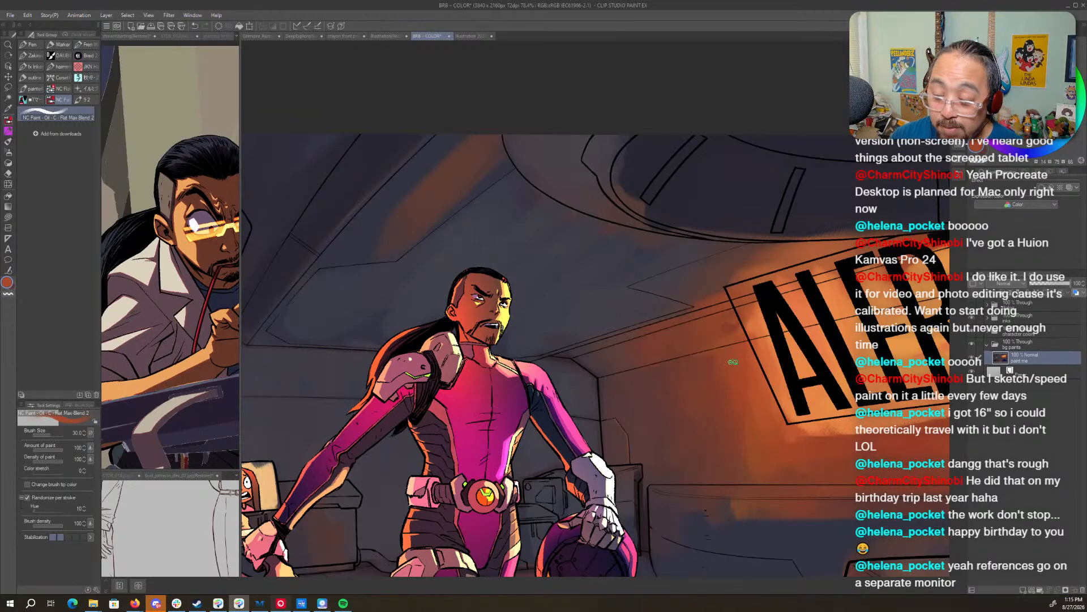
key(r)
mouse_move(765, 299)
mouse_down()
mouse_move(731, 403)
mouse_move(692, 430)
mouse_up()
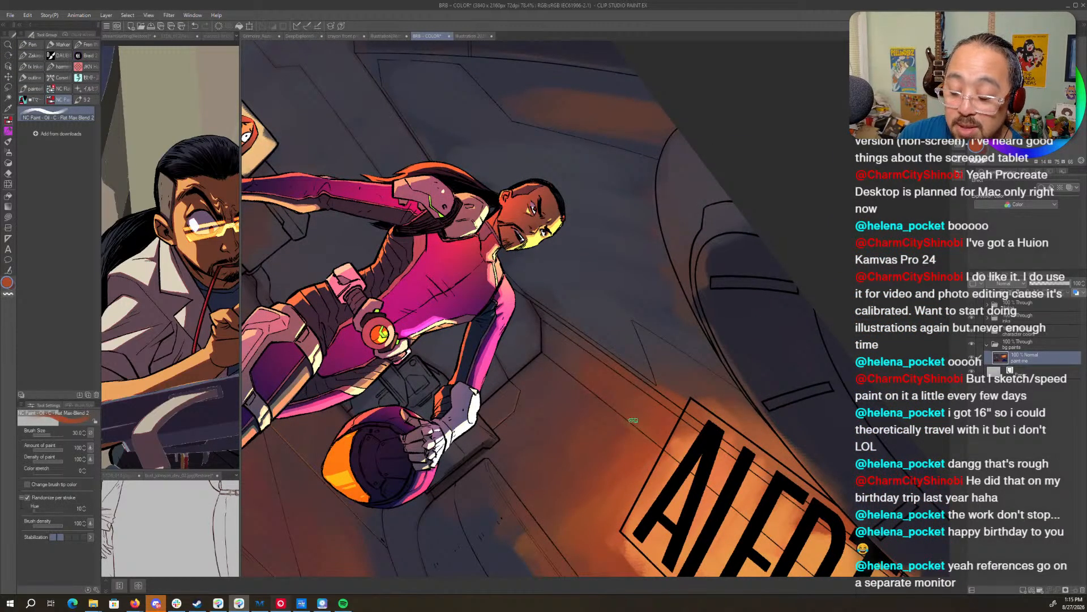
drag(640, 373, 667, 363)
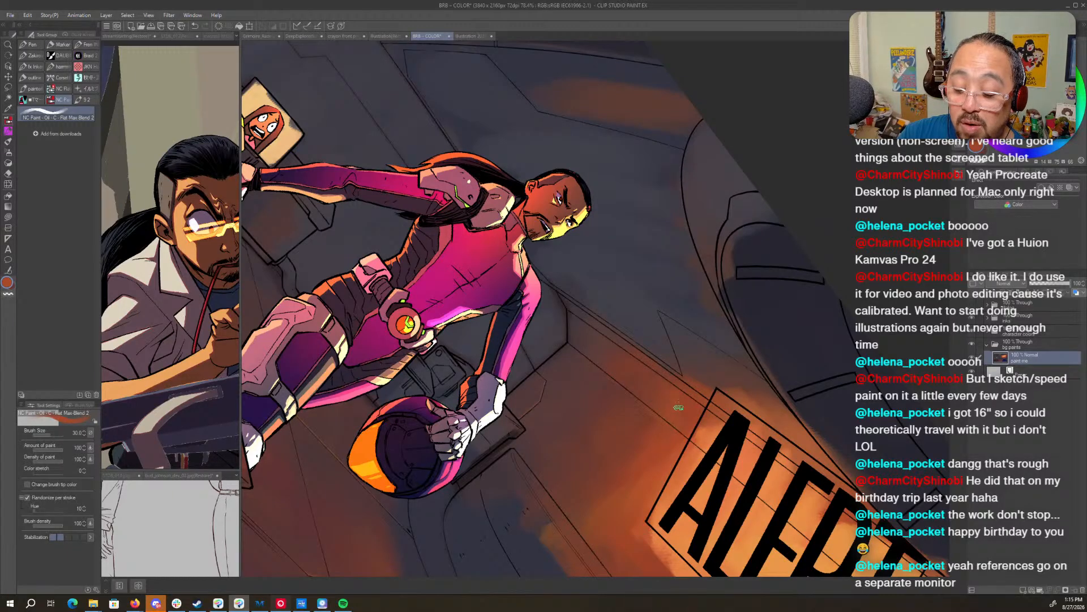
drag(665, 413, 721, 342)
scroll(706, 357, up, 2)
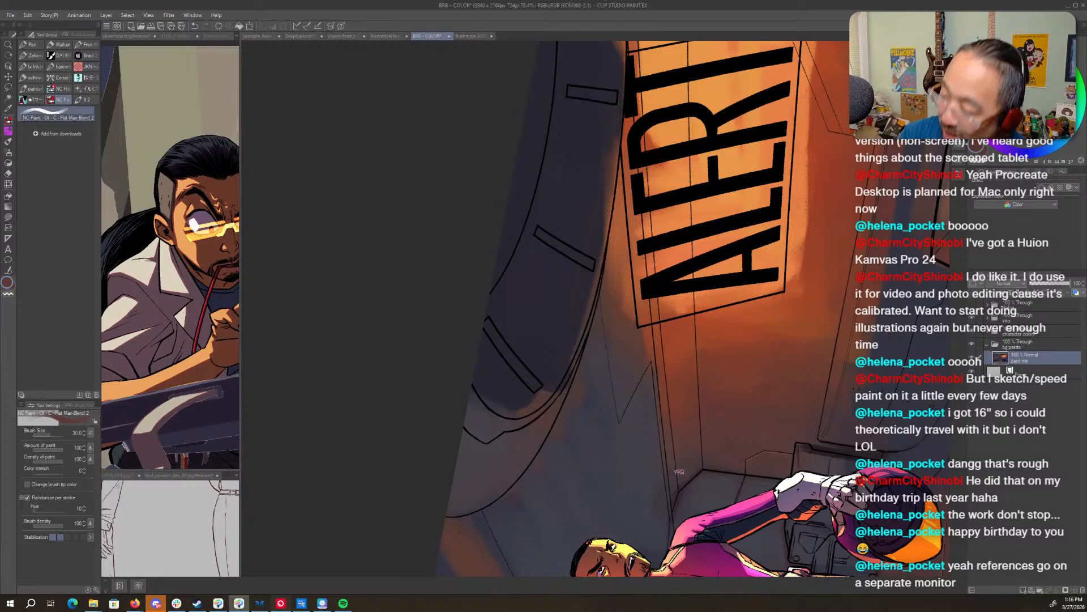
- Paint sampled dark red along the seam of the wall strip at the canvas edge beyond the ALERT sign at brush size 30
drag(726, 108, 707, 352)
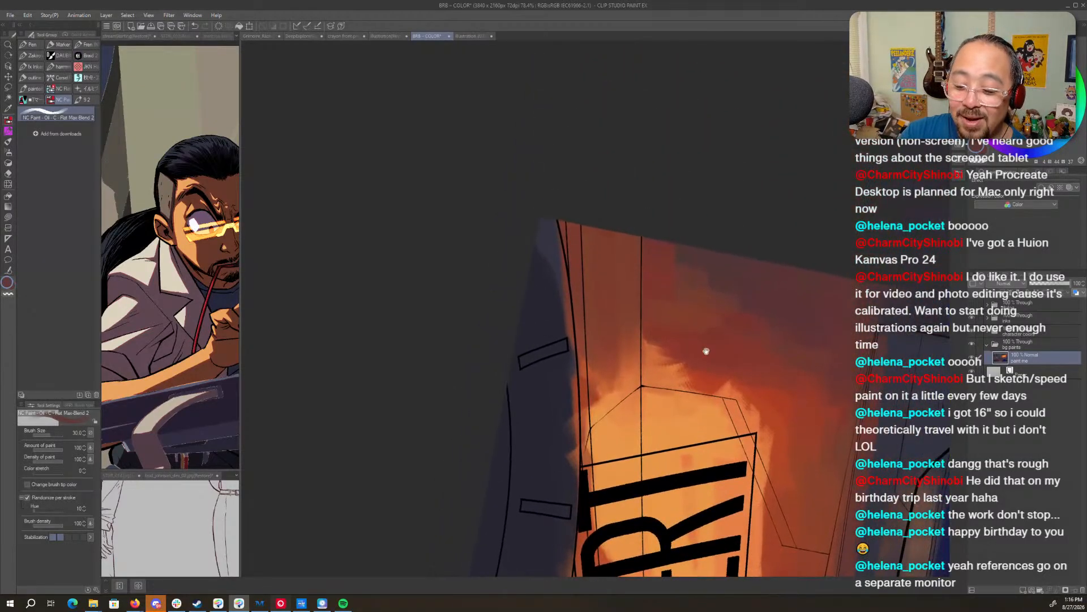
mouse_move(748, 153)
mouse_down()
mouse_move(779, 192)
mouse_move(477, 516)
mouse_move(572, 349)
mouse_up()
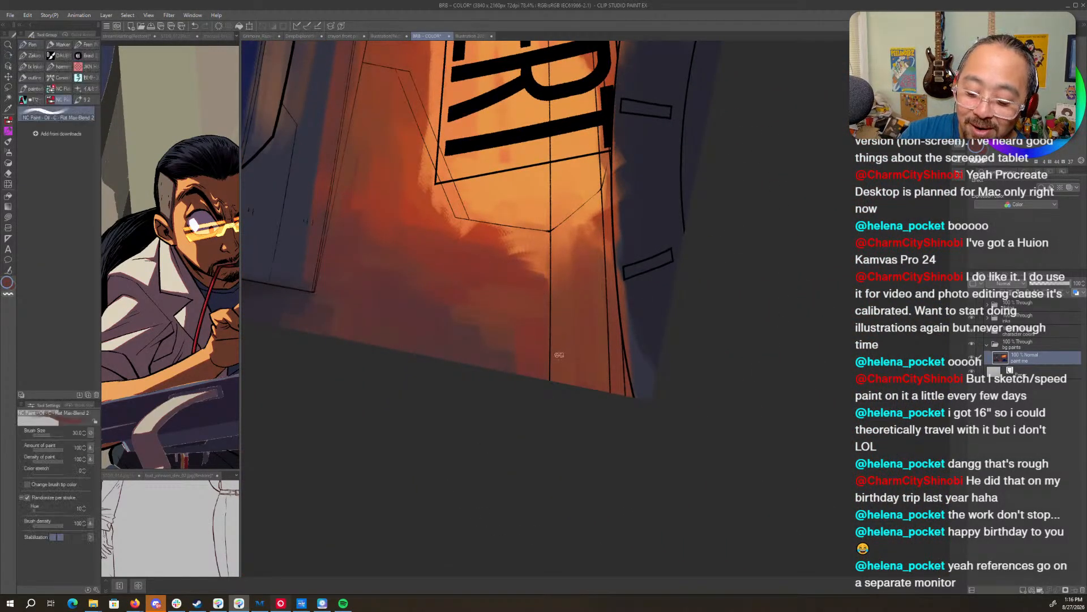
drag(593, 351, 646, 426)
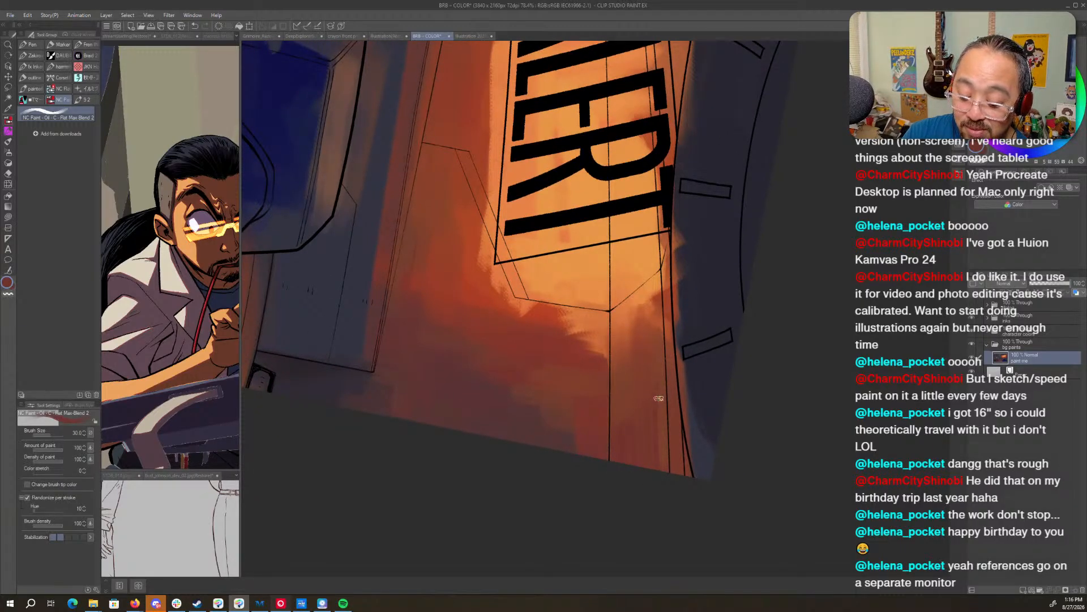
mouse_move(618, 448)
mouse_down()
mouse_move(674, 414)
mouse_move(723, 352)
mouse_up()
- Raise the brush size to 70, blend the outer end of the wall strip and rotate the canvas back upright
key(])
key(])
key(])
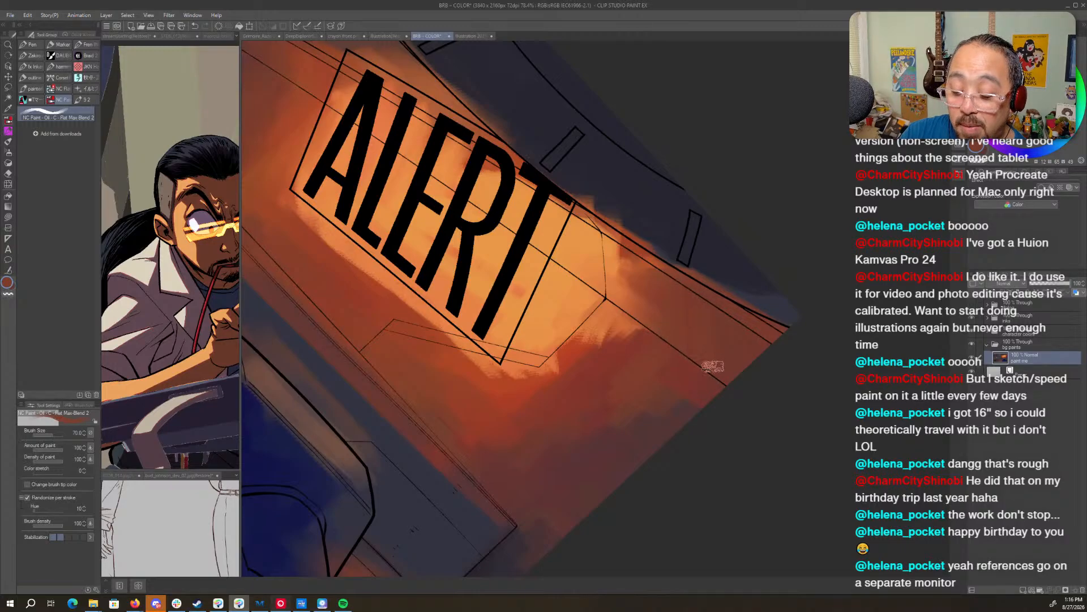
key(r)
mouse_move(775, 384)
mouse_down()
mouse_move(787, 273)
mouse_move(776, 231)
mouse_up()
drag(804, 361, 875, 369)
alt+click(687, 357)
key(r)
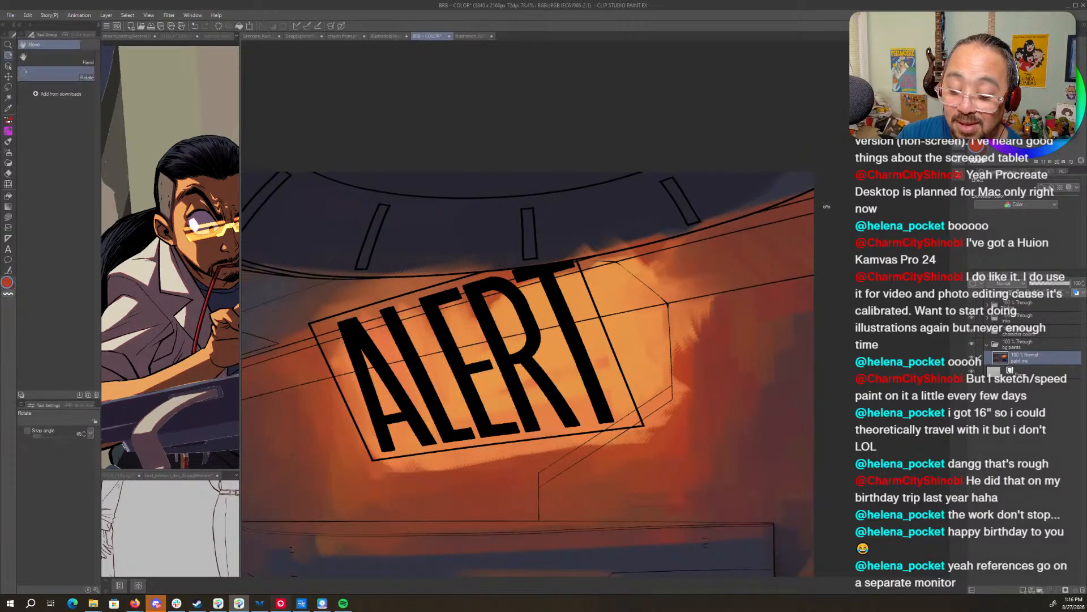
- Rotate the canvas toward the wall between the swordsman and the ALERT sign and reduce the brush size to 40
drag(823, 206, 726, 408)
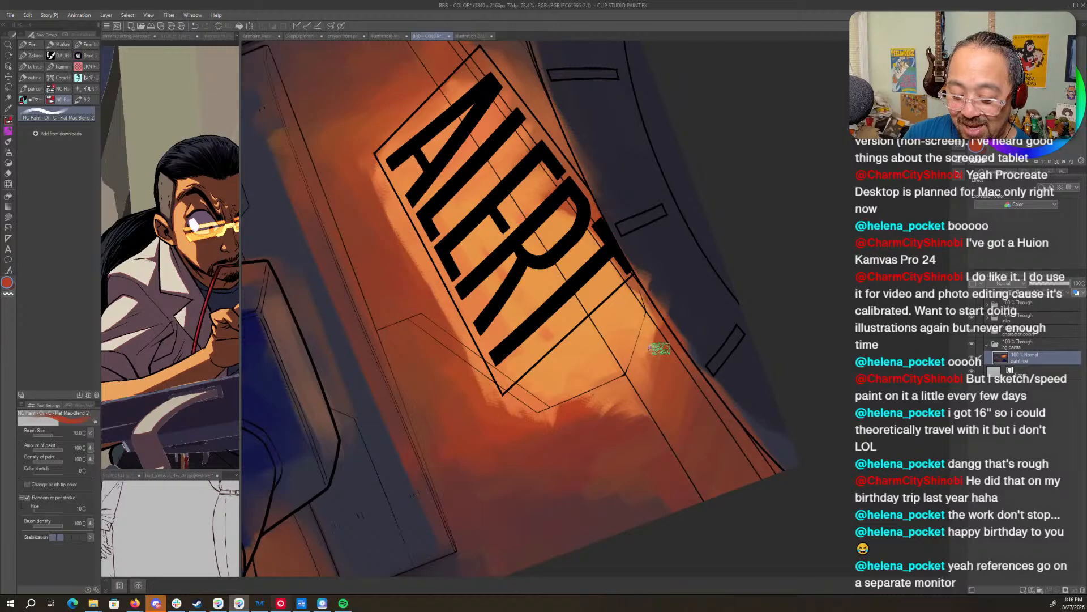
key(r)
drag(710, 476, 831, 285)
drag(472, 417, 653, 394)
key(r)
mouse_move(609, 170)
mouse_down()
mouse_move(731, 194)
mouse_move(745, 214)
mouse_up()
drag(504, 202, 660, 257)
key(bracketleft)
key(bracketleft)
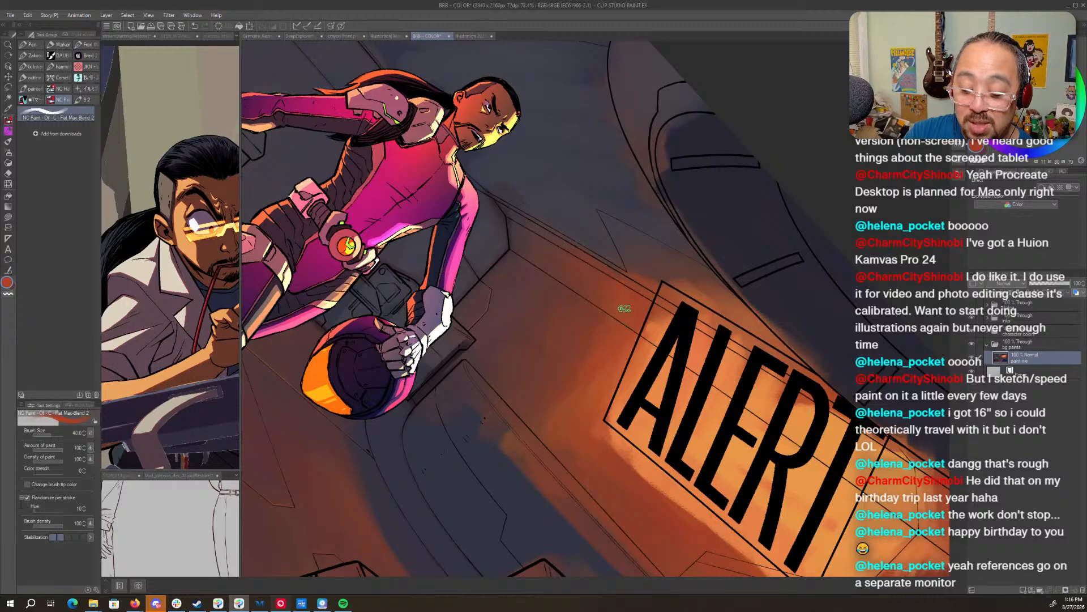
- Sample orange from the glow and extend it over the wall panel beyond the end of the ALERT sign at brush size 70
key(r)
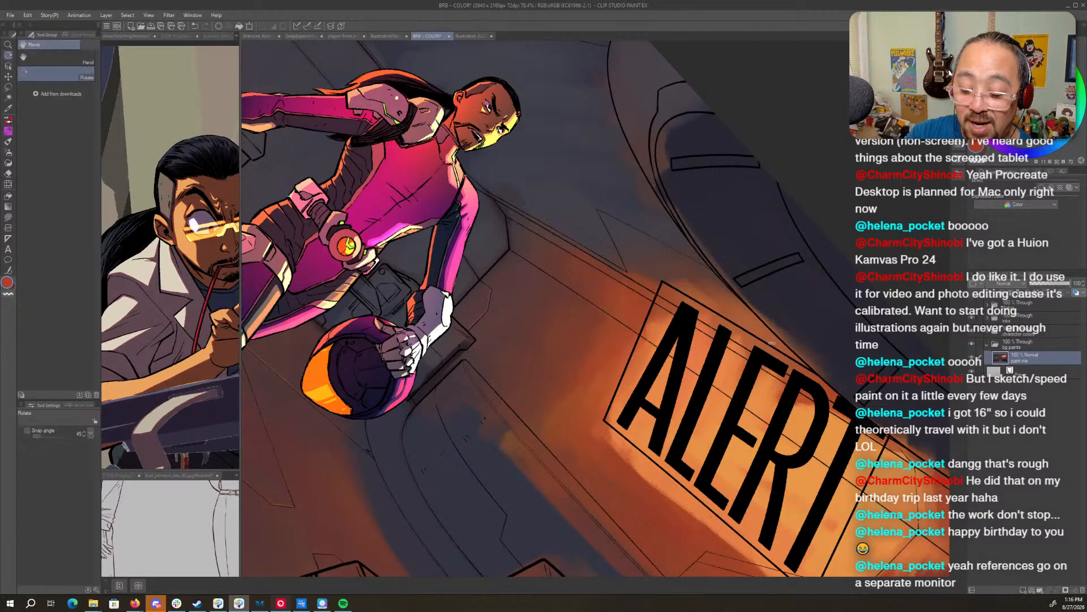
drag(804, 365, 791, 206)
drag(792, 504, 470, 542)
key(r)
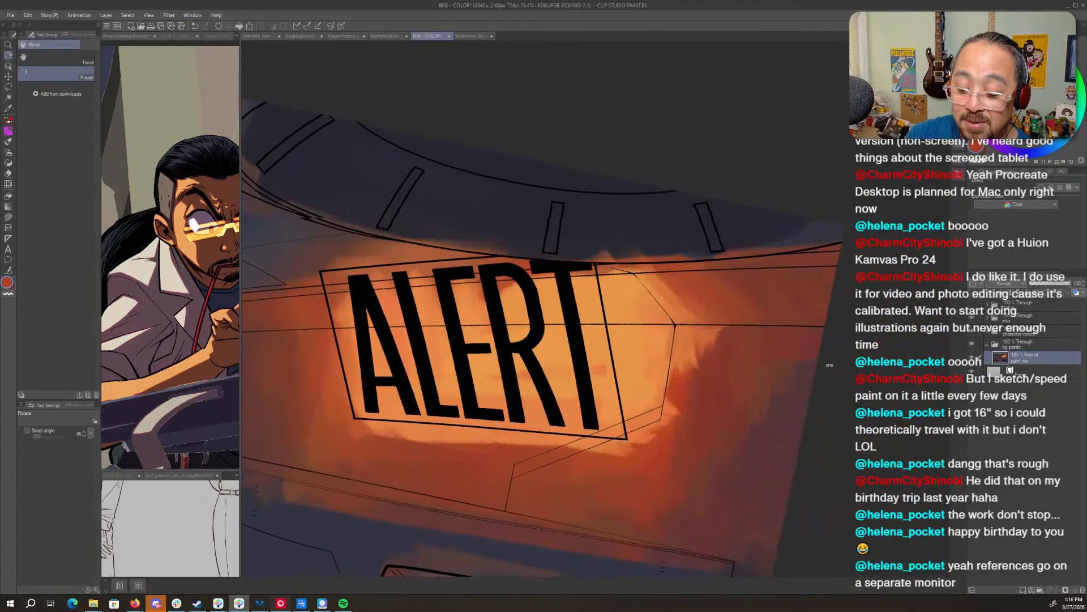
drag(828, 364, 713, 444)
alt+click(663, 328)
drag(665, 331, 672, 400)
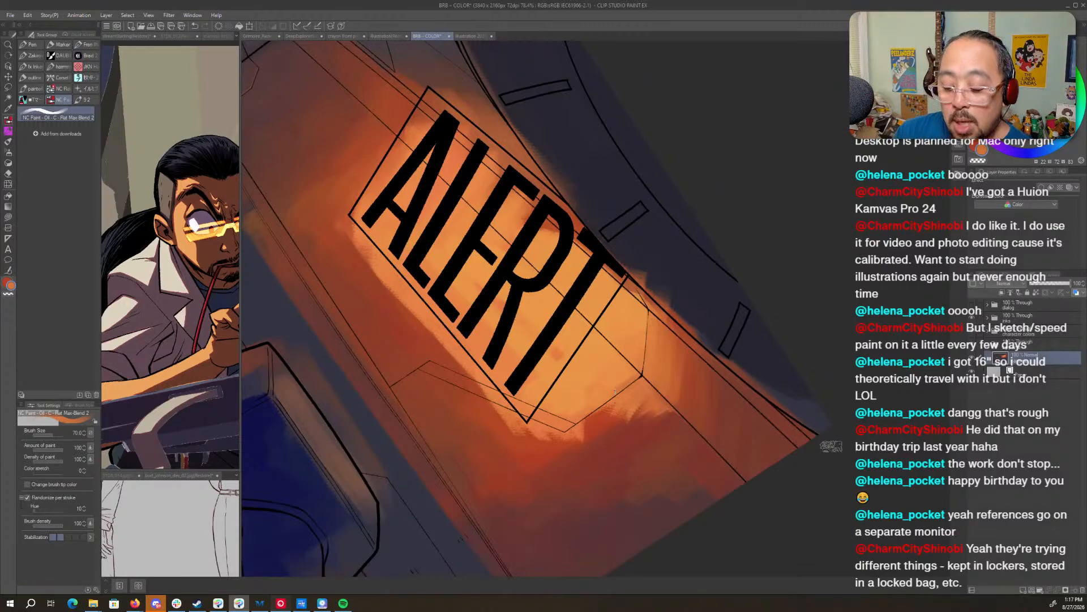
drag(615, 392, 662, 333)
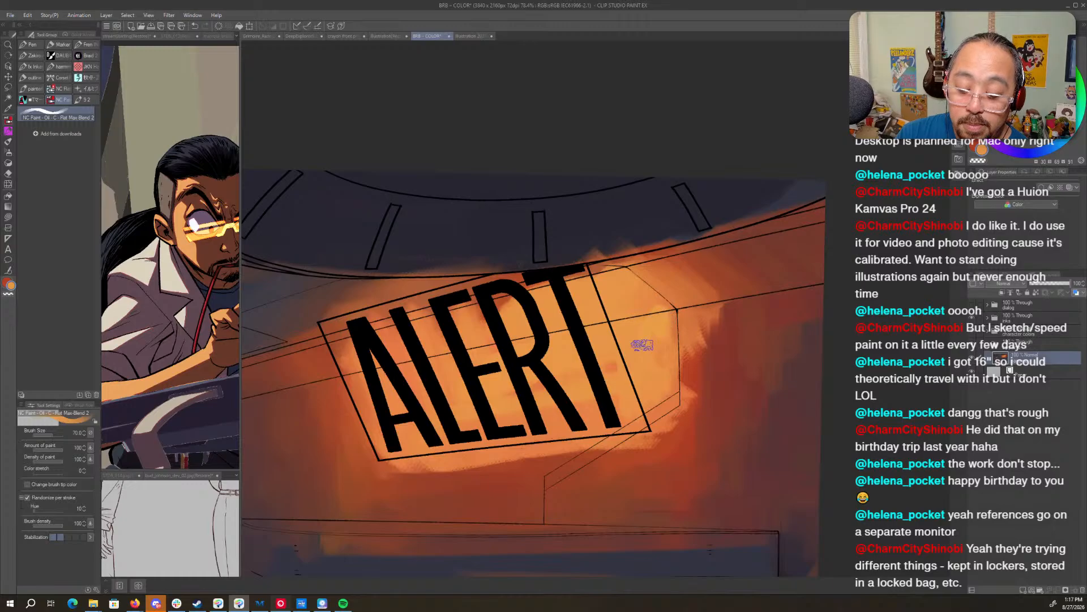
- Paint sampled orange tones behind the ALERT lettering and along the ceiling ring edge above it
drag(578, 355, 695, 356)
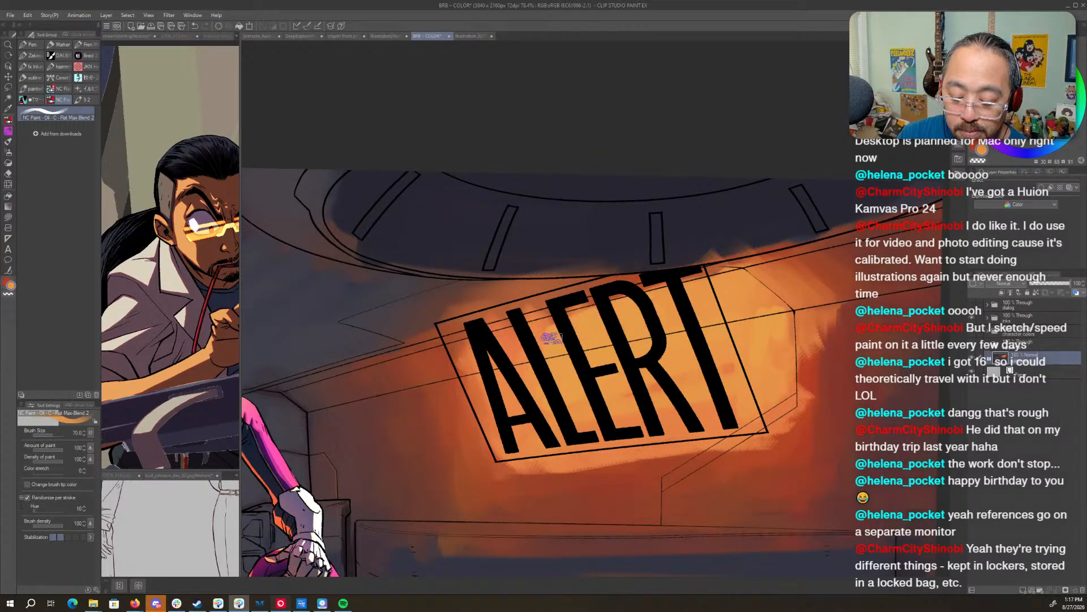
drag(643, 280, 737, 266)
drag(766, 346, 590, 433)
alt+click(614, 323)
mouse_move(603, 321)
mouse_down()
mouse_move(558, 332)
mouse_move(588, 313)
mouse_move(651, 335)
mouse_move(544, 327)
mouse_move(632, 304)
mouse_move(613, 325)
mouse_move(695, 332)
mouse_move(546, 335)
mouse_move(596, 311)
mouse_up()
alt+click(595, 363)
mouse_move(619, 356)
mouse_down()
mouse_move(577, 341)
mouse_move(555, 357)
mouse_move(537, 351)
mouse_move(570, 331)
mouse_move(576, 340)
mouse_move(566, 331)
mouse_move(580, 326)
mouse_move(619, 331)
mouse_move(647, 353)
mouse_up()
drag(386, 466, 676, 403)
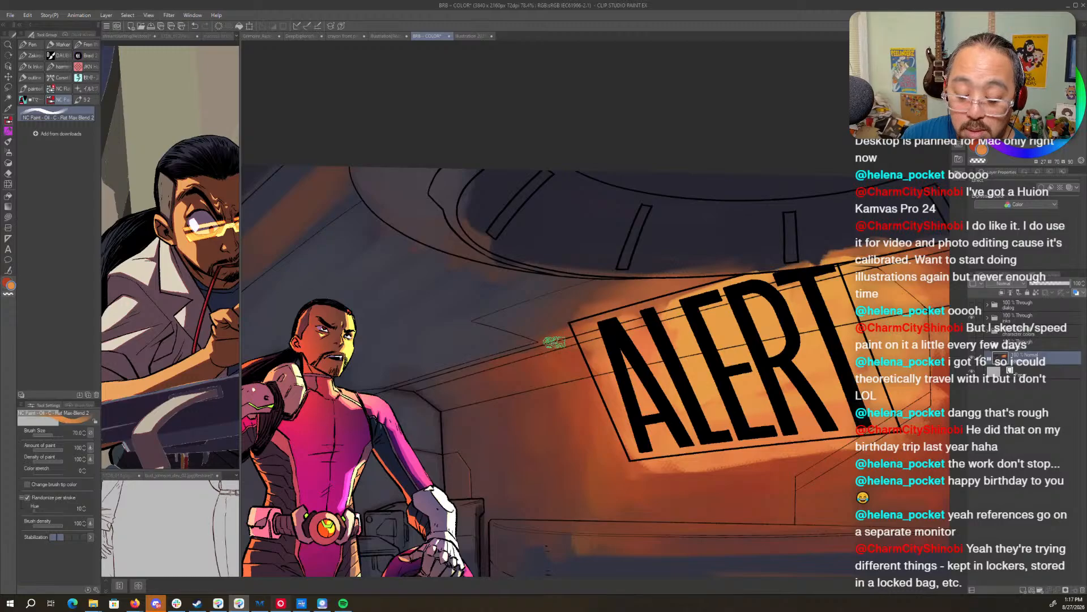
- Rotate the canvas and refine the wall strip between the sign's first letter and the swordsman at brush size 20
key(r)
drag(703, 299, 736, 255)
drag(790, 305, 717, 342)
key([)
key([)
key([)
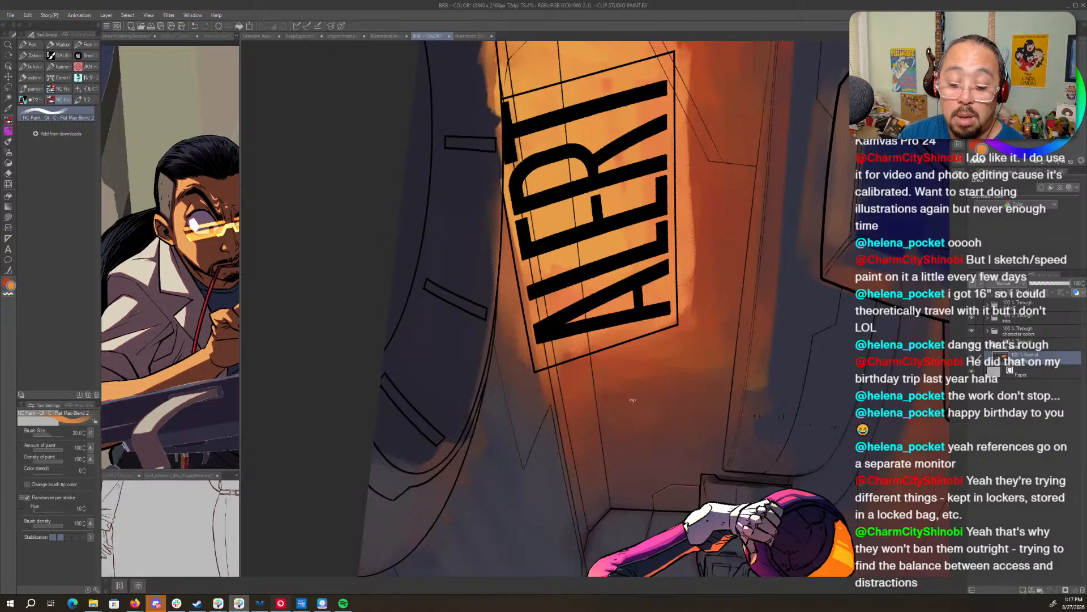
drag(640, 359, 676, 372)
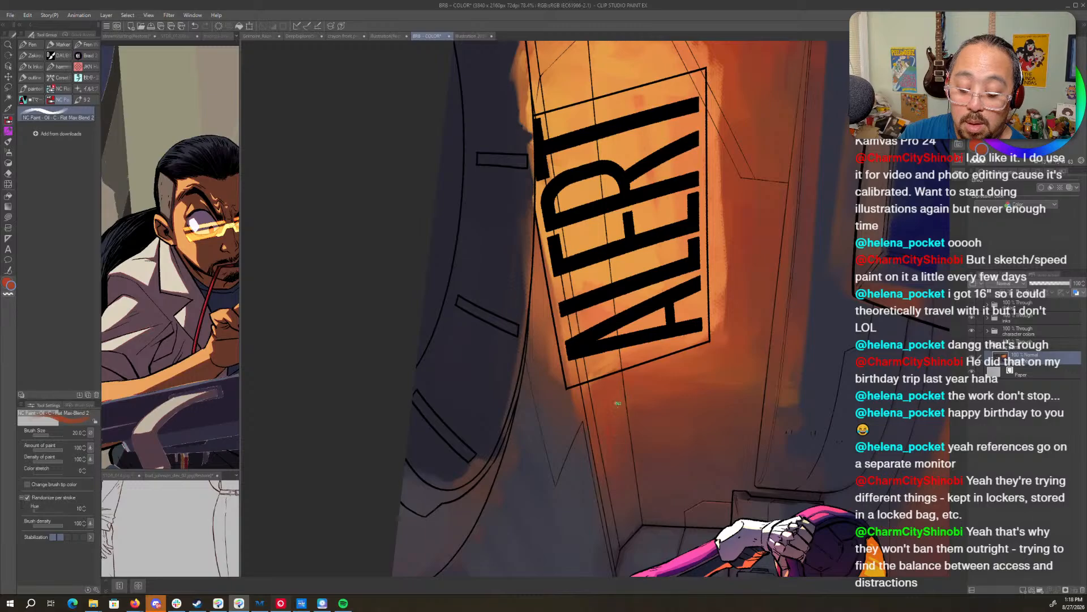
- Rotate the canvas to the far end of the ALERT sign and blend the glow along its outer edge with a larger brush
key(shift+space)
mouse_move(691, 189)
mouse_down()
mouse_move(784, 354)
mouse_move(769, 485)
mouse_up()
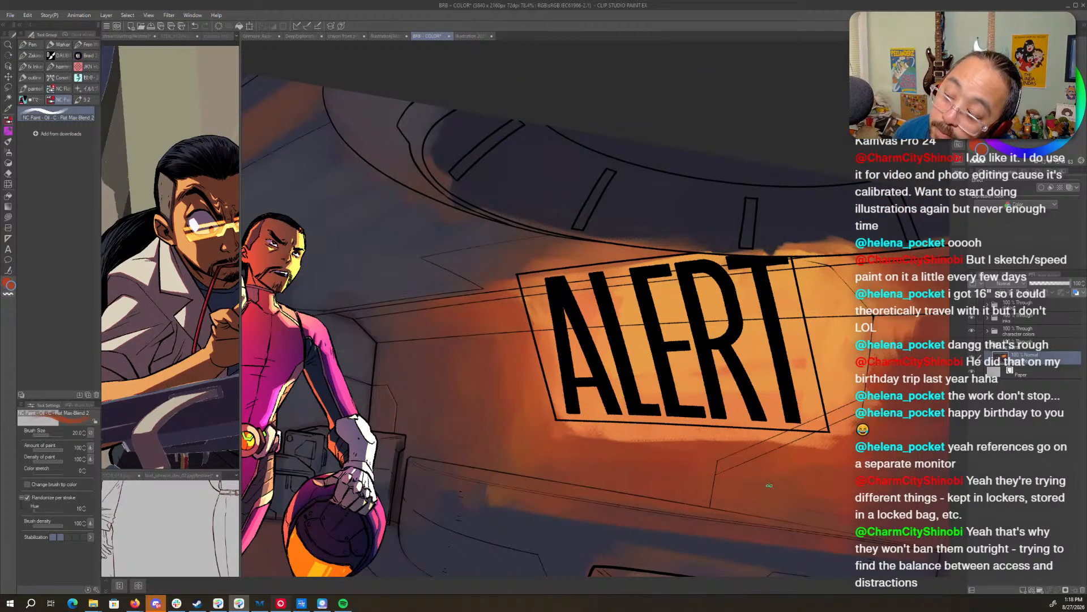
drag(857, 534, 666, 551)
key(shift+space)
mouse_move(821, 385)
mouse_down()
mouse_move(744, 570)
mouse_move(717, 573)
mouse_up()
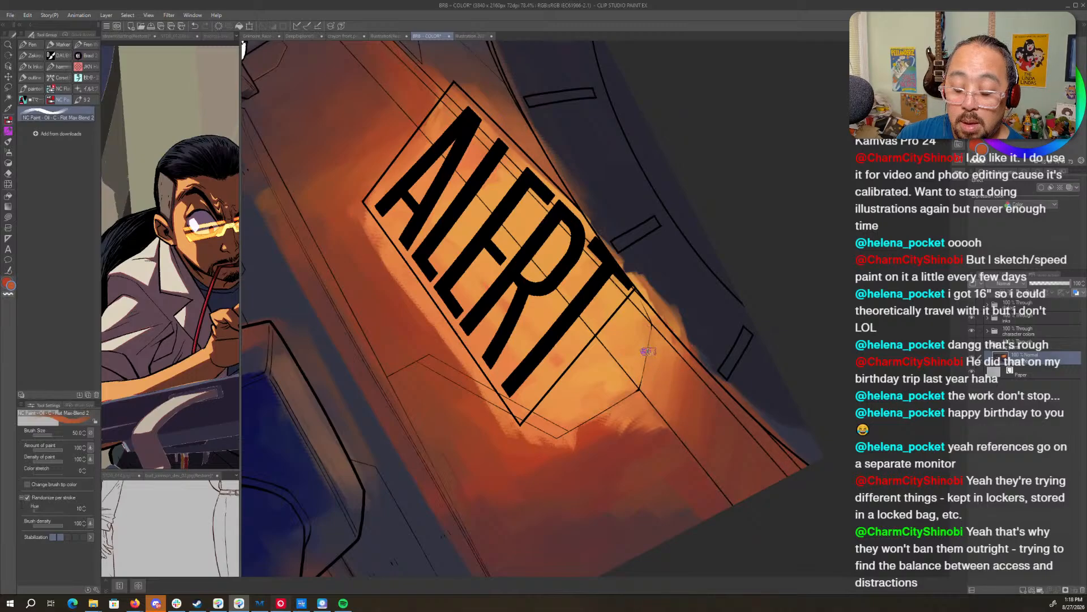
drag(708, 376, 718, 261)
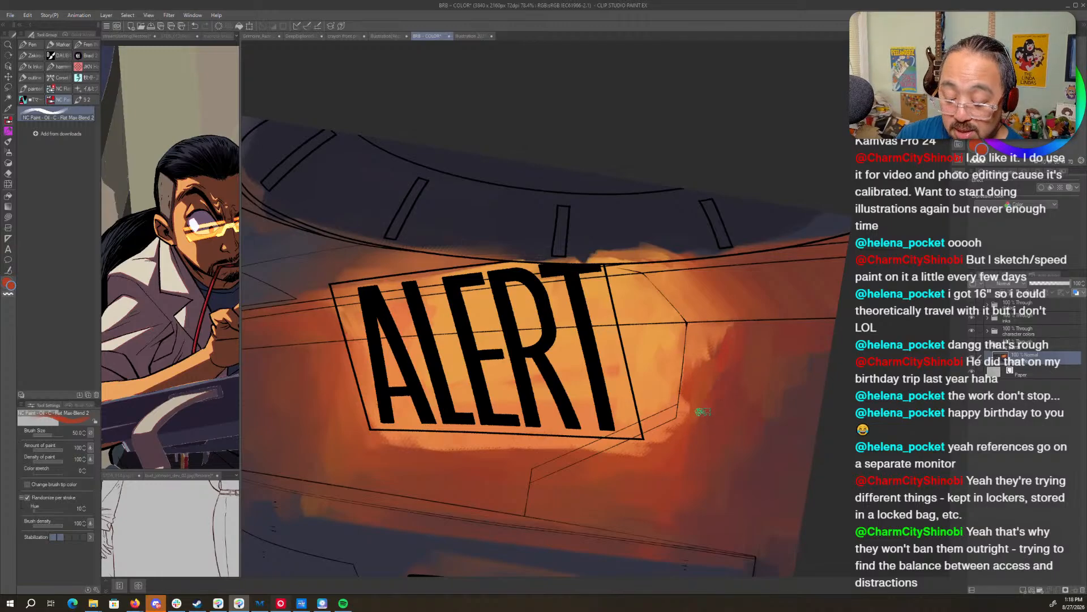
- Raise the brush size to 100 and blend the wall color beyond the ALERT sign
drag(808, 470, 824, 425)
key(])
key(])
key(])
key(])
key(])
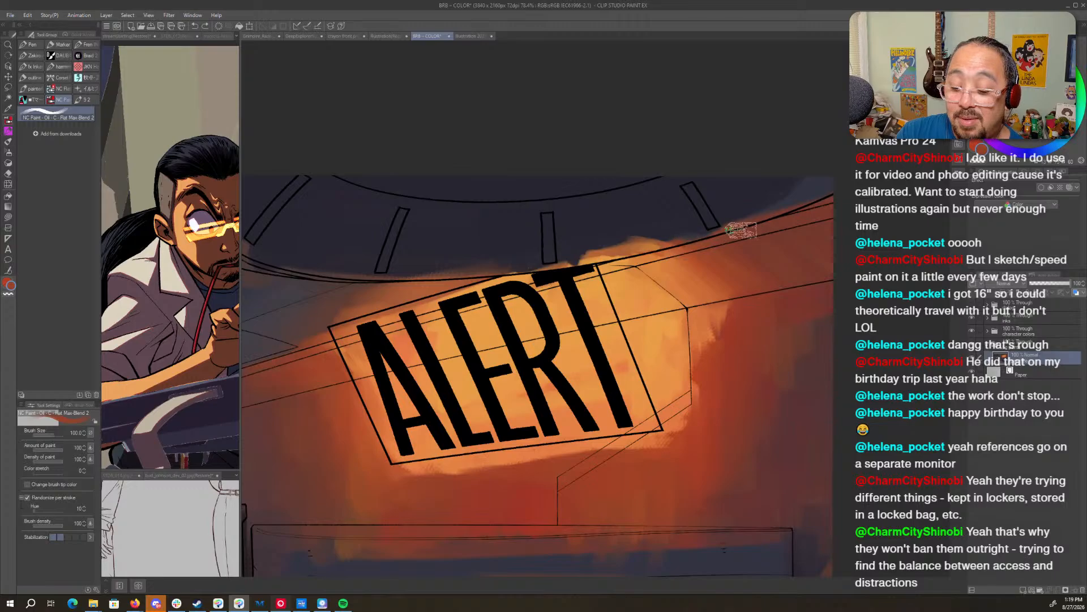
- Reduce the brush size to 40 and touch up the glow edge between the ALERT sign and the canvas edge
drag(745, 232, 725, 513)
key([)
key([)
key([)
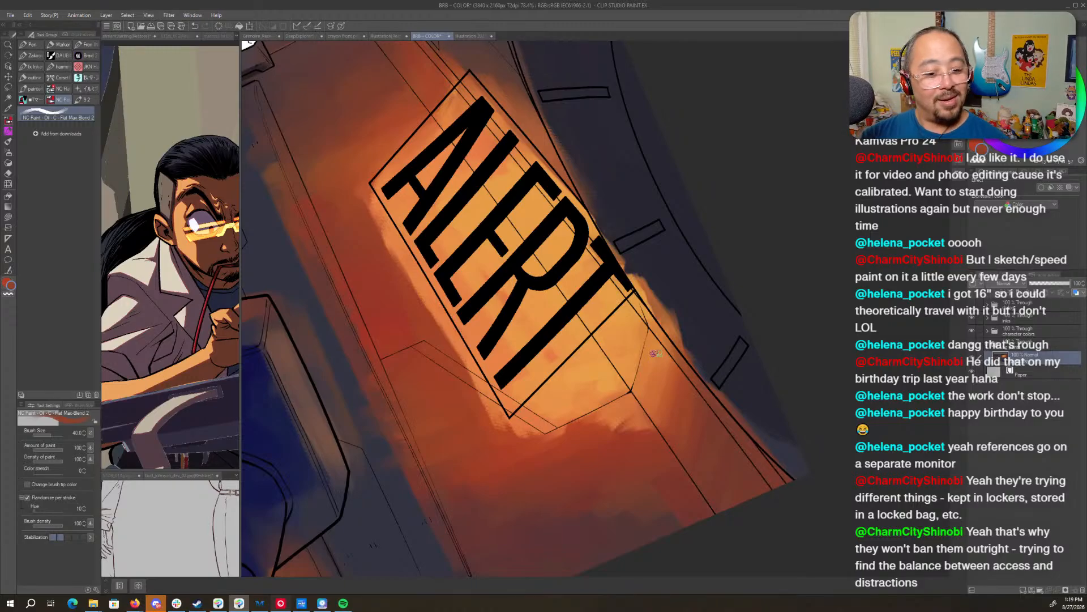
drag(775, 322, 667, 124)
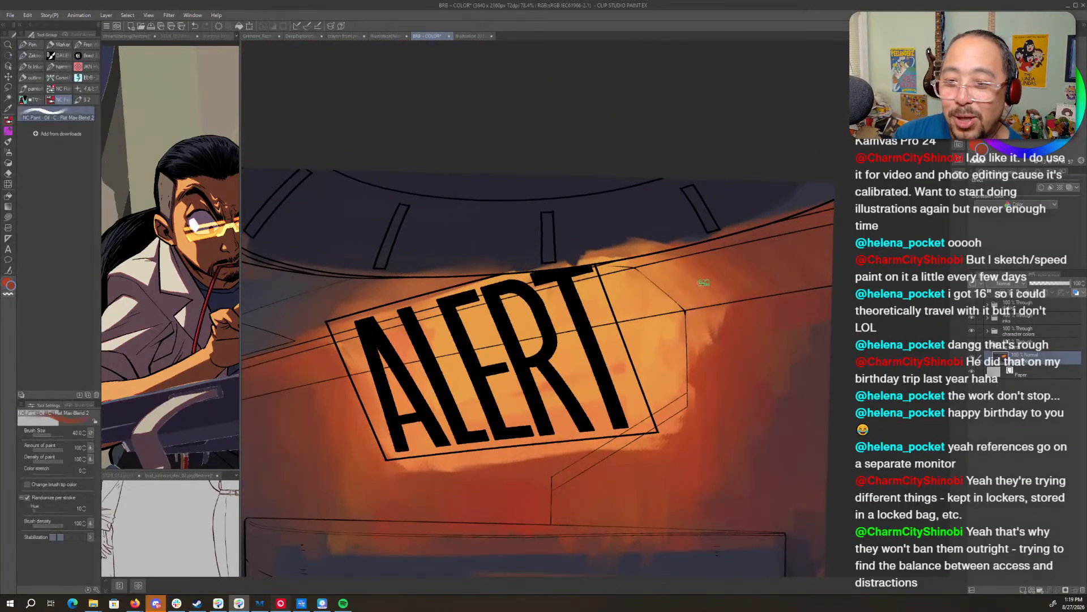
drag(667, 459, 776, 415)
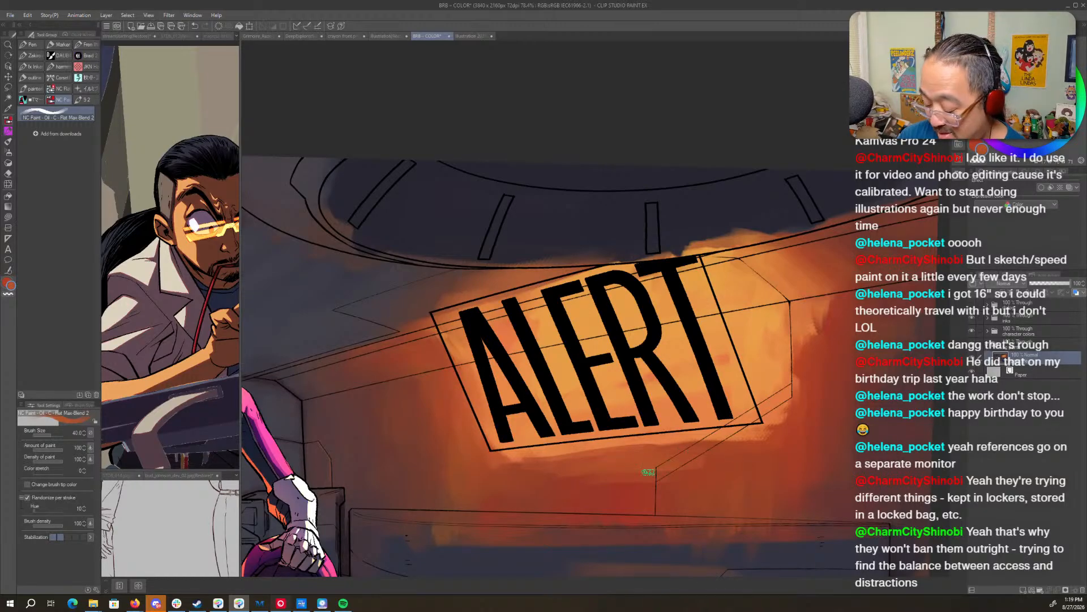
- Raise the brush size to 150 and blend a broad stroke across the wall beneath the ALERT sign
key(bracketright)
key(bracketright)
key(bracketright)
key(bracketright)
key(bracketright)
key(bracketright)
drag(552, 462, 697, 457)
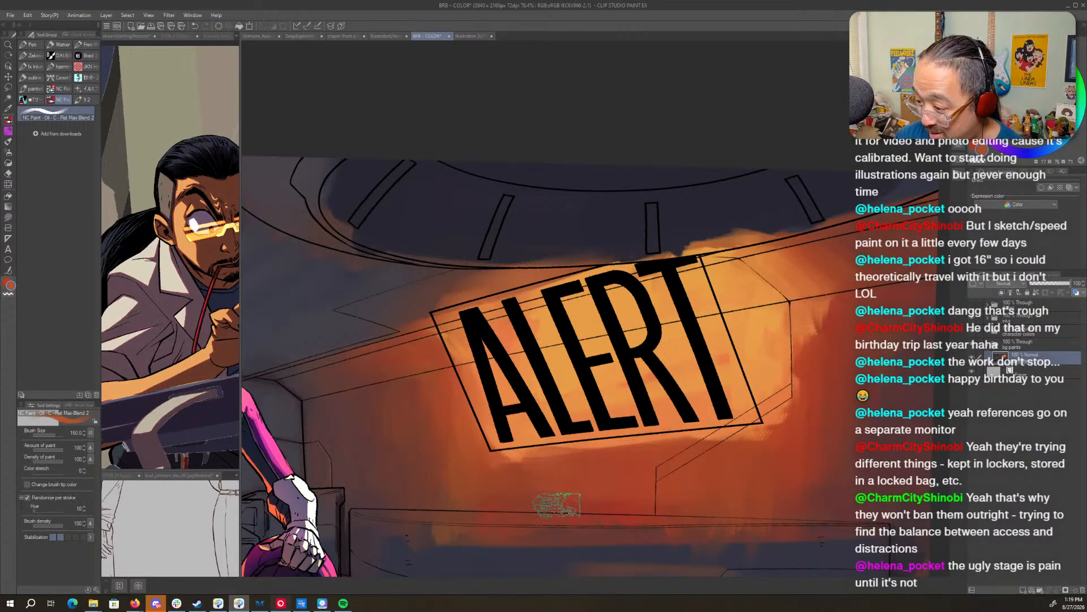
- Rotate the canvas and paint orange along the lower border of the ALERT sign at brush size 60
key(bracketleft)
key(bracketleft)
key(bracketleft)
key(bracketleft)
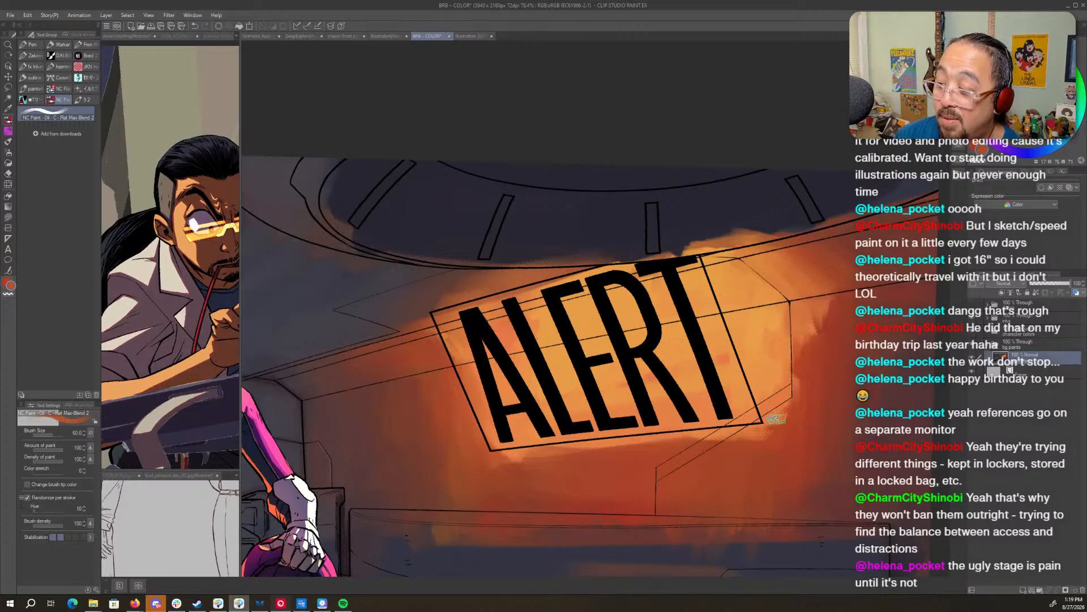
drag(781, 403, 503, 495)
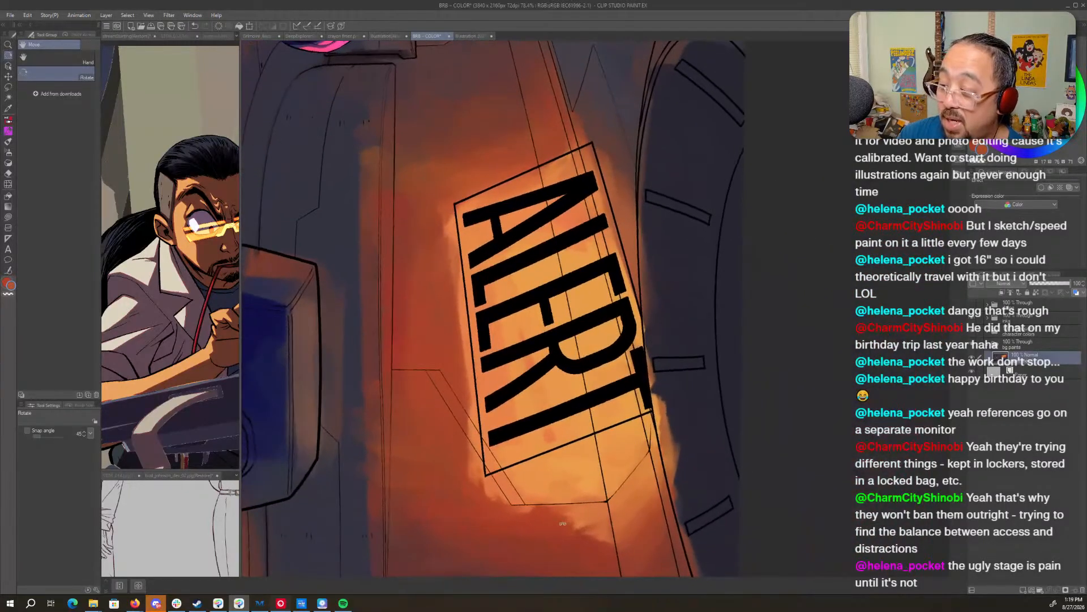
drag(704, 255, 782, 325)
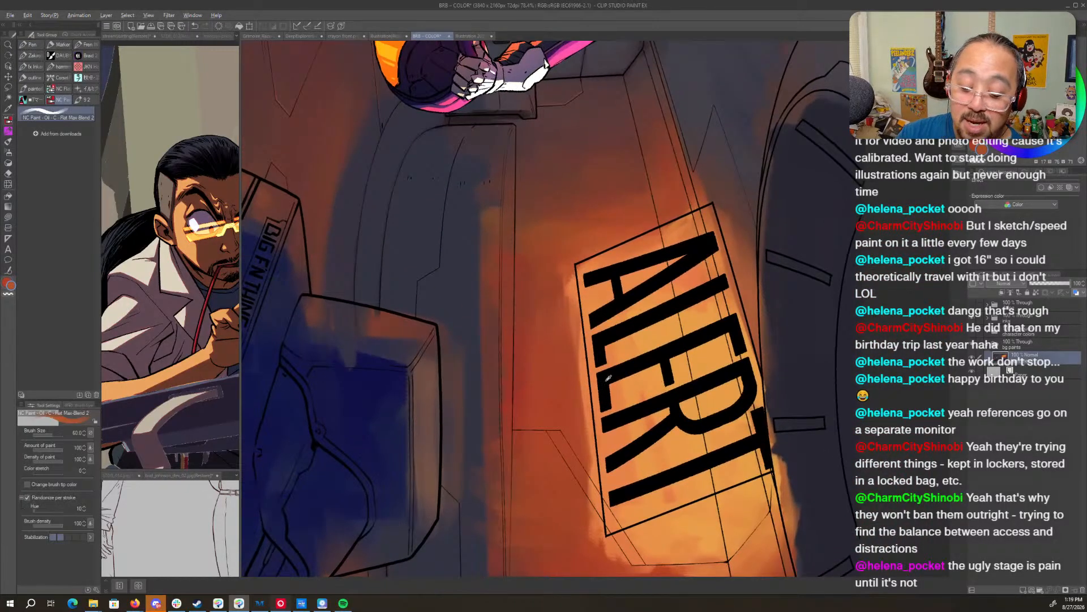
drag(573, 345, 586, 478)
drag(571, 337, 580, 484)
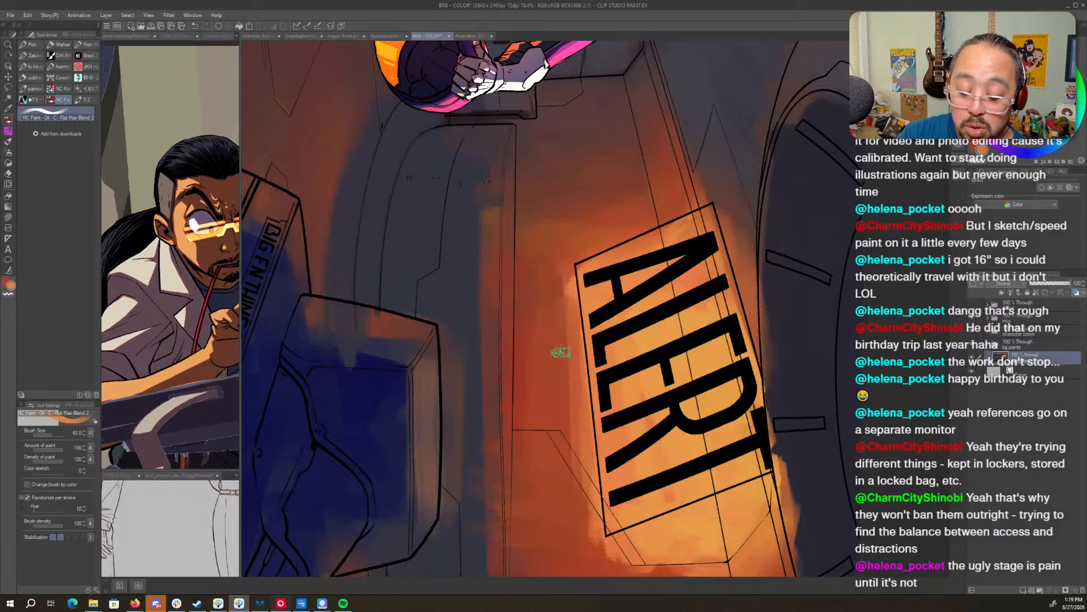
- Raise the brush size to 150 and paint broad orange strokes over the wall between the ALERT sign and the console ledge
key(])
key(])
key(])
drag(566, 296, 579, 478)
drag(577, 321, 586, 498)
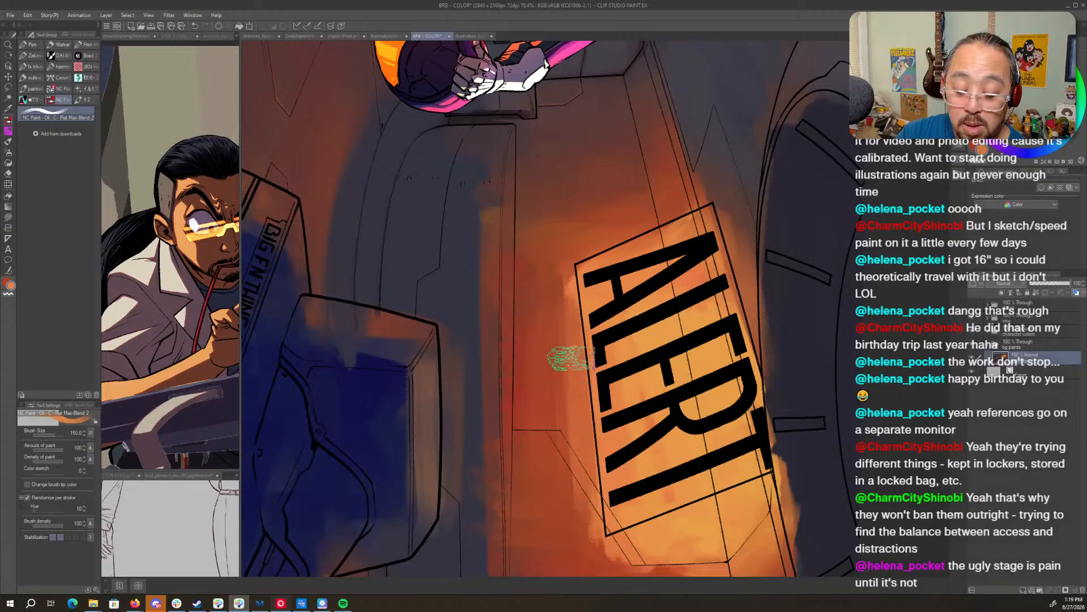
drag(571, 343, 576, 487)
mouse_move(562, 320)
mouse_down()
mouse_move(564, 473)
mouse_move(558, 463)
mouse_up()
mouse_move(546, 346)
mouse_down()
mouse_move(548, 449)
mouse_move(536, 405)
mouse_move(534, 436)
mouse_up()
drag(525, 365, 524, 444)
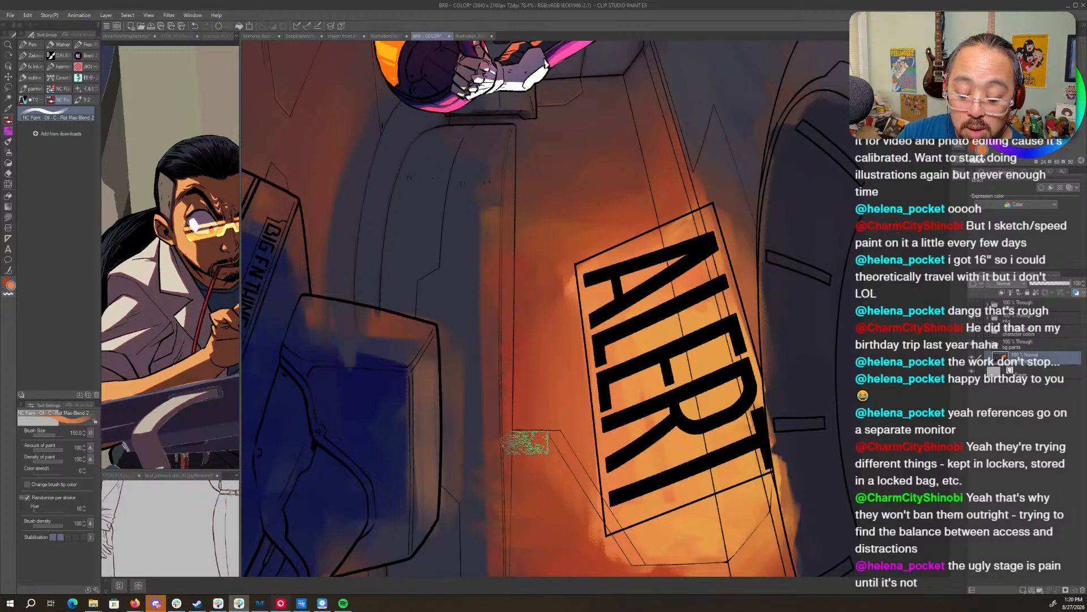
- Layer more orange strokes from the sign's lower border to the ledge seam to smooth the glow at brush size 150
drag(576, 356, 582, 452)
mouse_move(580, 380)
mouse_down()
mouse_move(593, 458)
mouse_move(577, 481)
mouse_up()
mouse_move(564, 340)
mouse_down()
mouse_move(563, 477)
mouse_move(550, 363)
mouse_move(549, 481)
mouse_move(535, 364)
mouse_move(532, 470)
mouse_up()
drag(525, 351, 524, 470)
drag(527, 352, 523, 485)
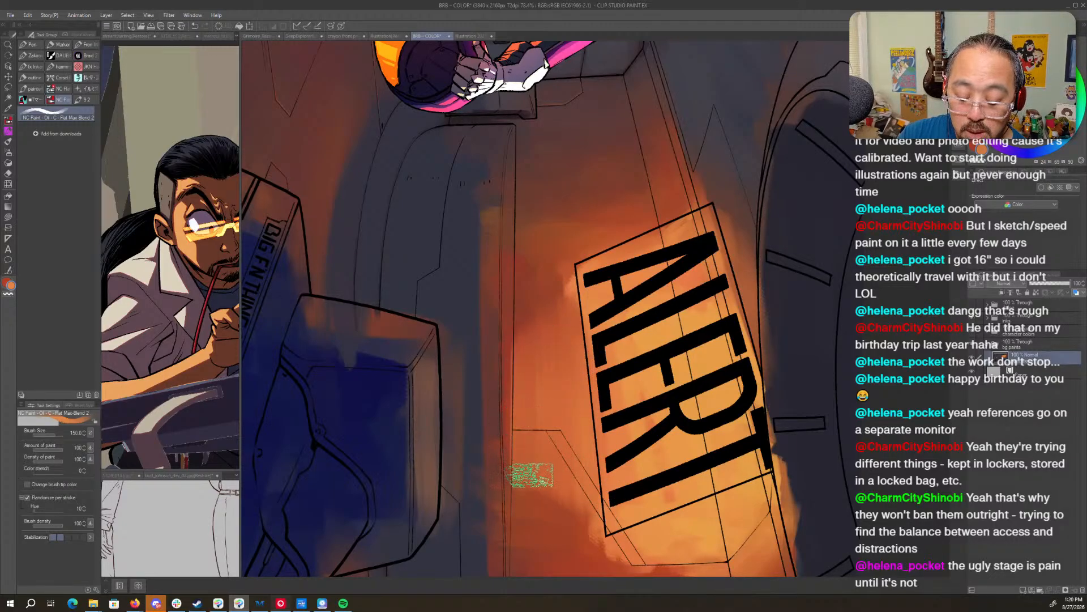
mouse_move(577, 307)
mouse_down()
mouse_move(558, 427)
mouse_move(550, 418)
mouse_move(539, 430)
mouse_move(536, 418)
mouse_move(532, 455)
mouse_up()
drag(528, 368, 541, 461)
mouse_move(559, 413)
mouse_down()
mouse_move(569, 480)
mouse_move(586, 476)
mouse_up()
- Rotate the canvas back toward upright, undo the last stroke and reduce the brush size to 100
key(r)
mouse_move(707, 461)
mouse_down()
mouse_move(781, 281)
mouse_move(735, 184)
mouse_up()
key(p)
drag(848, 331, 757, 404)
key(ctrl+z)
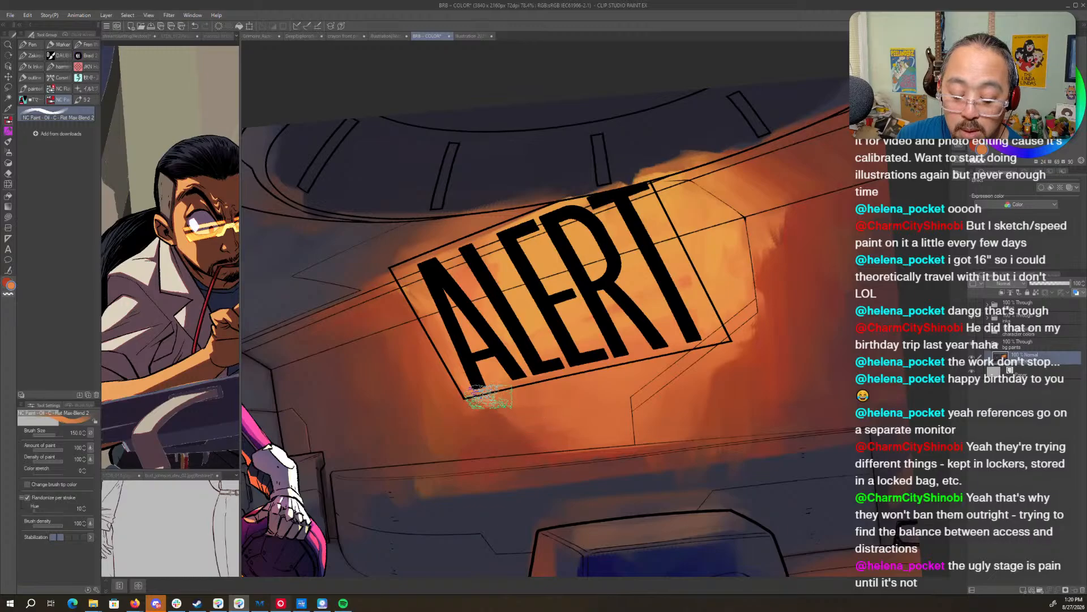
key([)
key([)
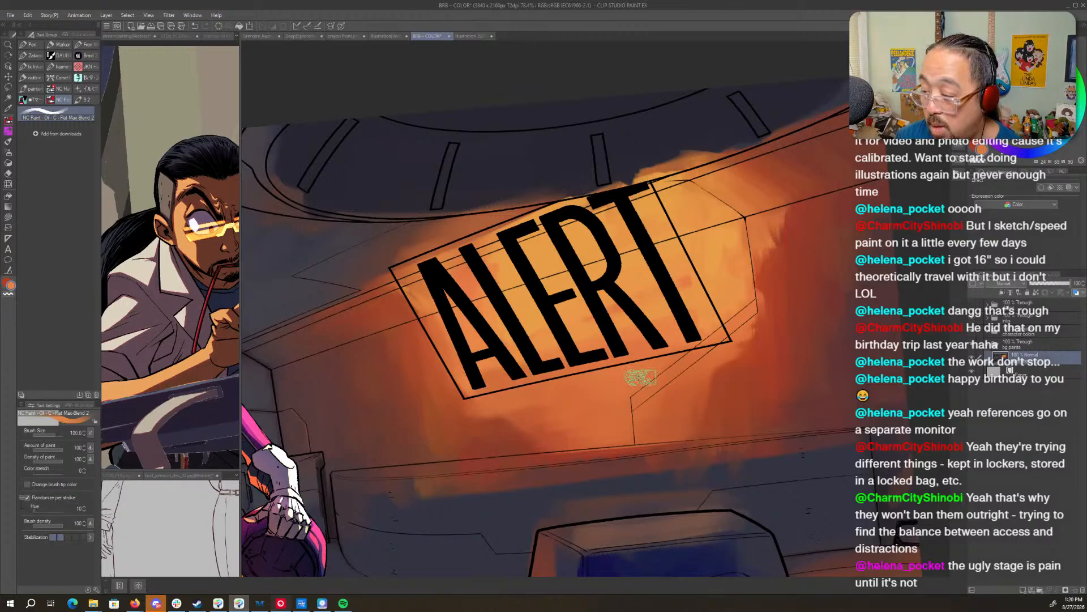
- Paint dark red glow strokes across the ceiling between the ALERT sign, the ceiling ring and the swordsman at brush size 70
drag(594, 272, 833, 326)
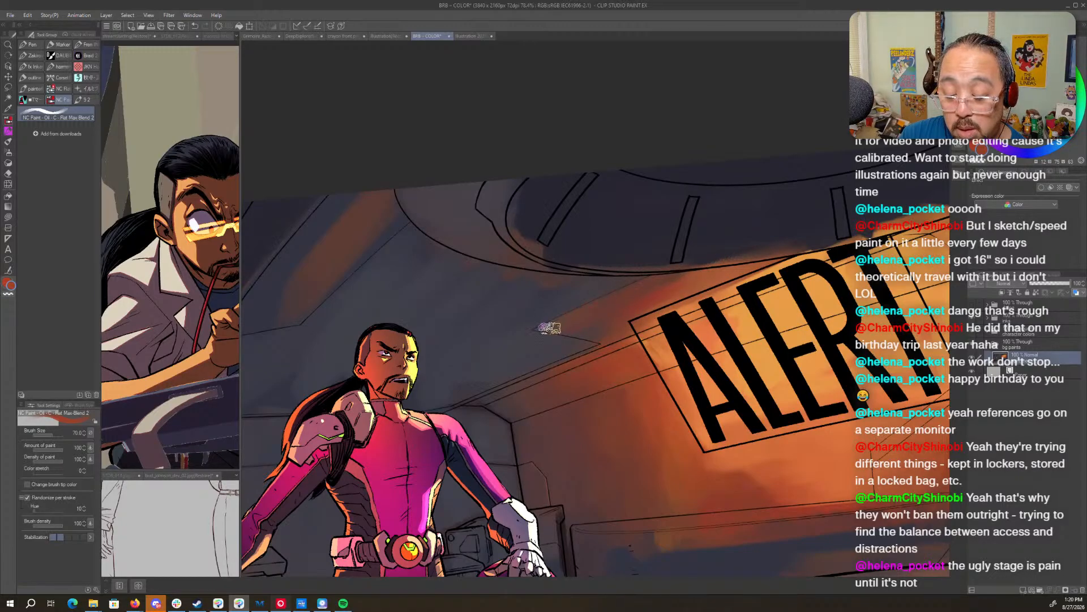
drag(741, 250, 681, 282)
drag(583, 303, 640, 274)
drag(535, 311, 589, 279)
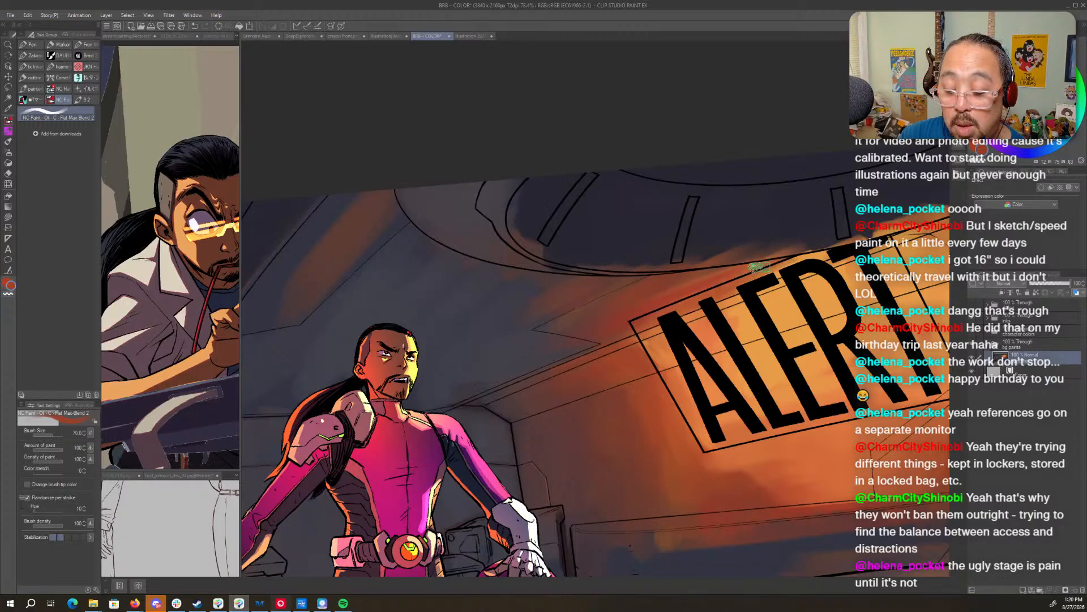
drag(871, 255, 679, 322)
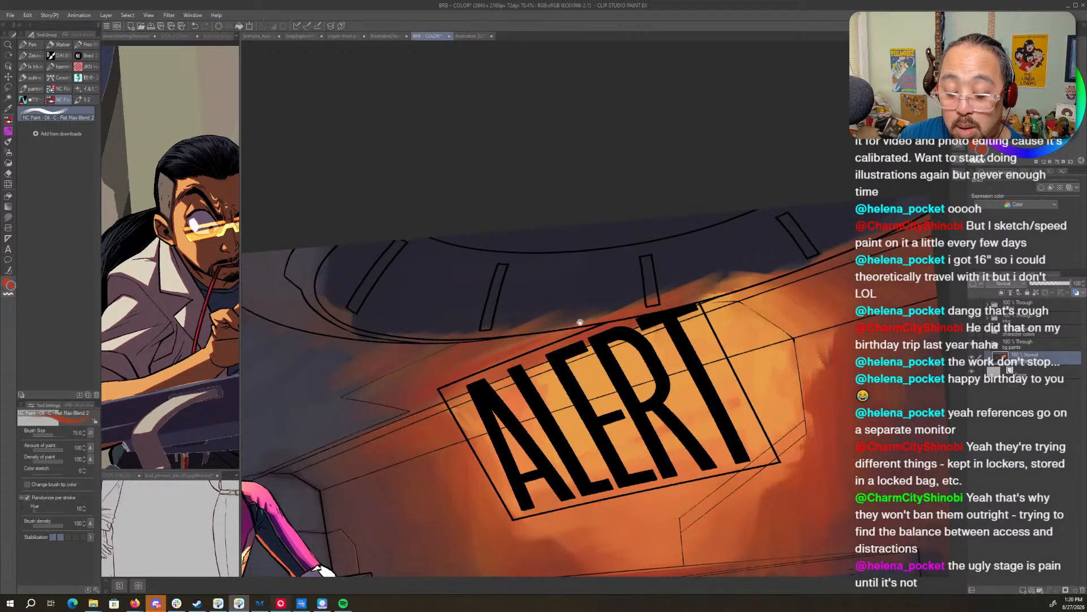
drag(708, 290, 966, 222)
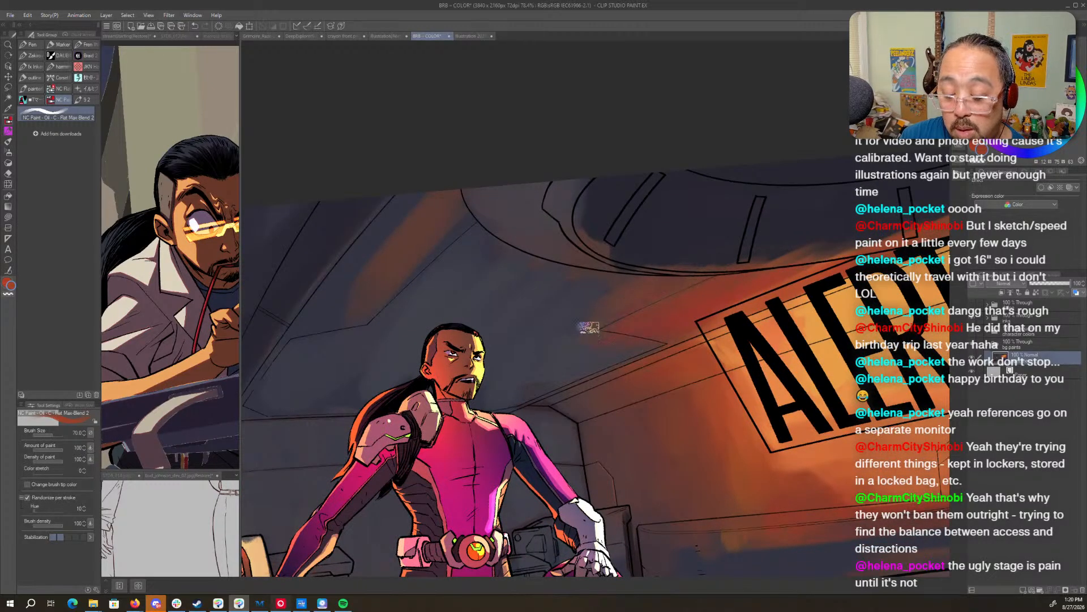
key(shift+space)
mouse_move(640, 280)
mouse_down()
mouse_move(742, 214)
mouse_move(691, 338)
mouse_up()
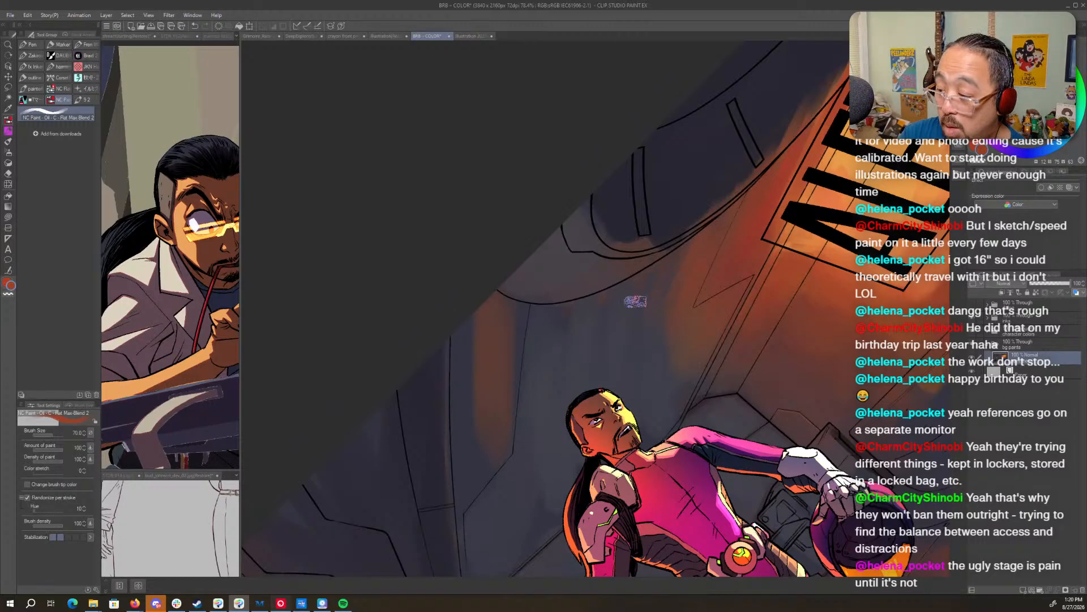
drag(754, 299, 812, 393)
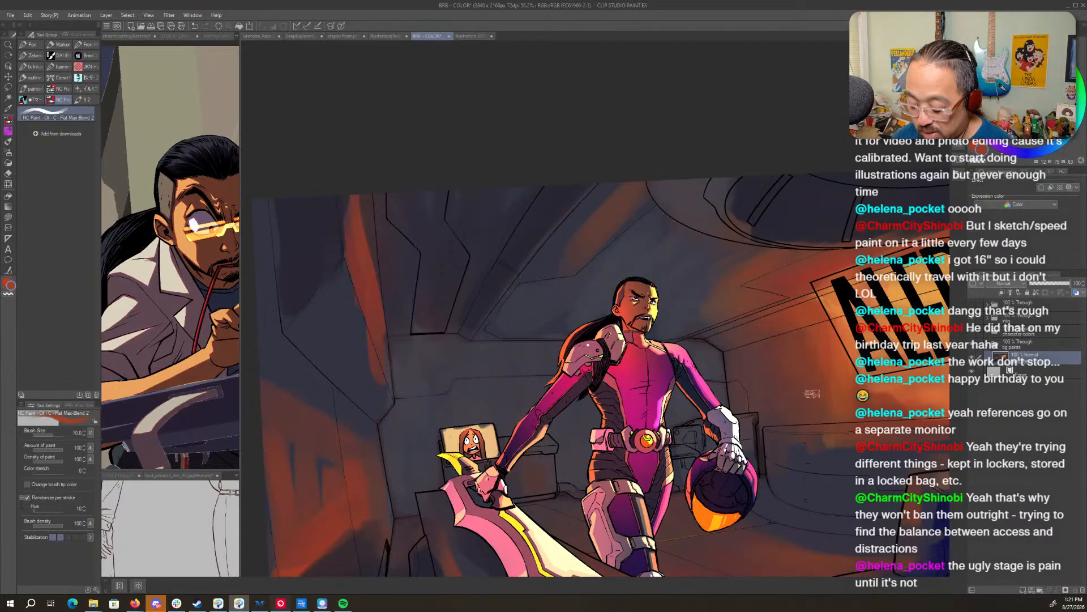
- Paint muted blue-grey strokes over the recessed wall channel and the panels beside the orange light strip at brush size 40
drag(694, 392, 605, 527)
drag(744, 194, 665, 271)
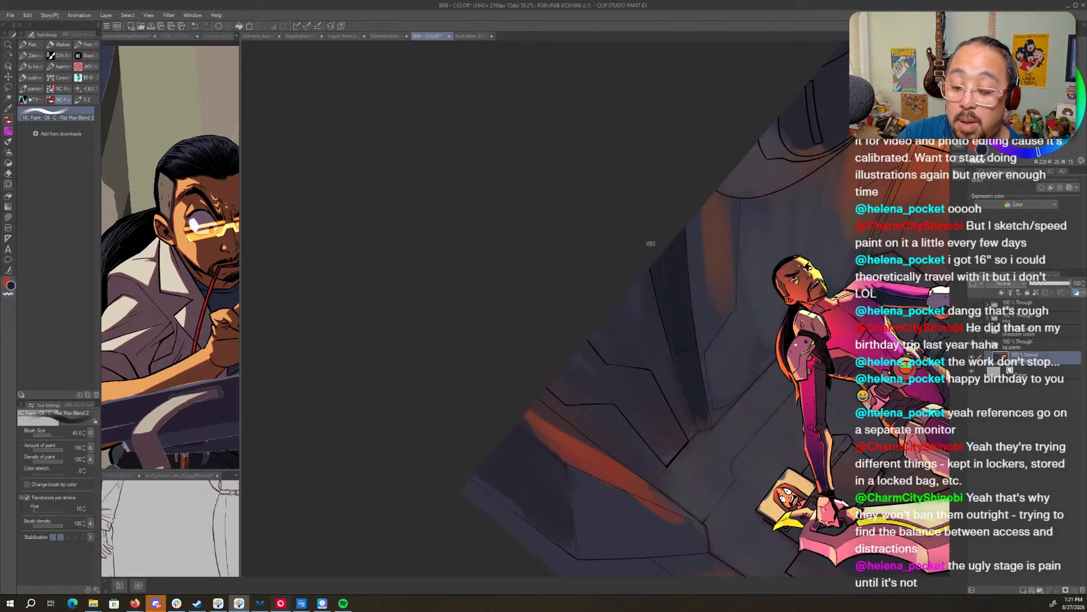
scroll(736, 300, up, 2)
drag(726, 325, 691, 321)
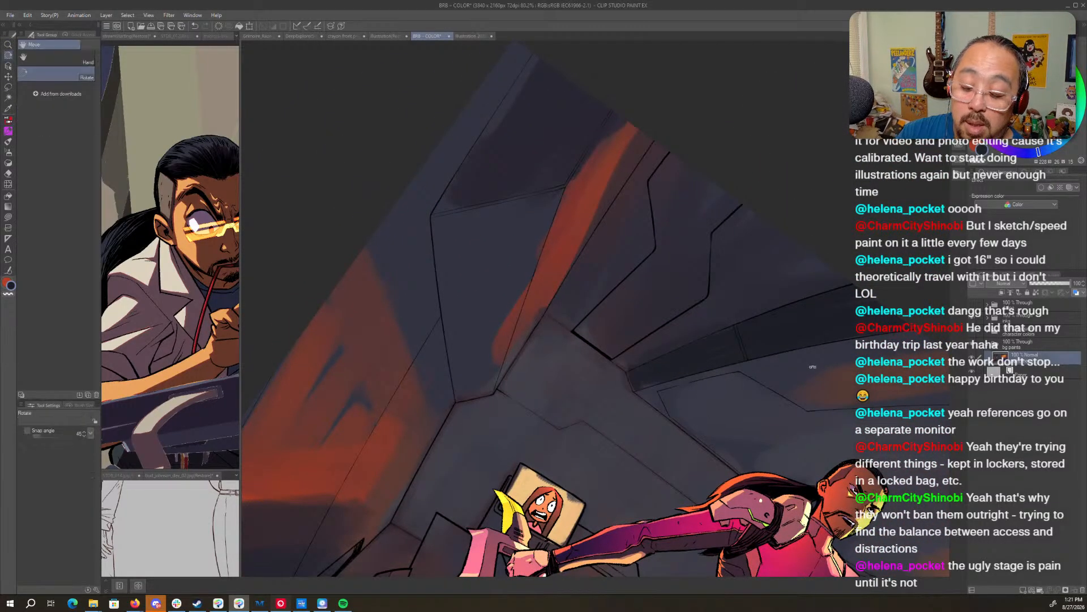
drag(665, 359, 771, 240)
mouse_move(685, 311)
mouse_down()
mouse_move(688, 327)
mouse_move(755, 287)
mouse_move(808, 449)
mouse_move(536, 440)
mouse_up()
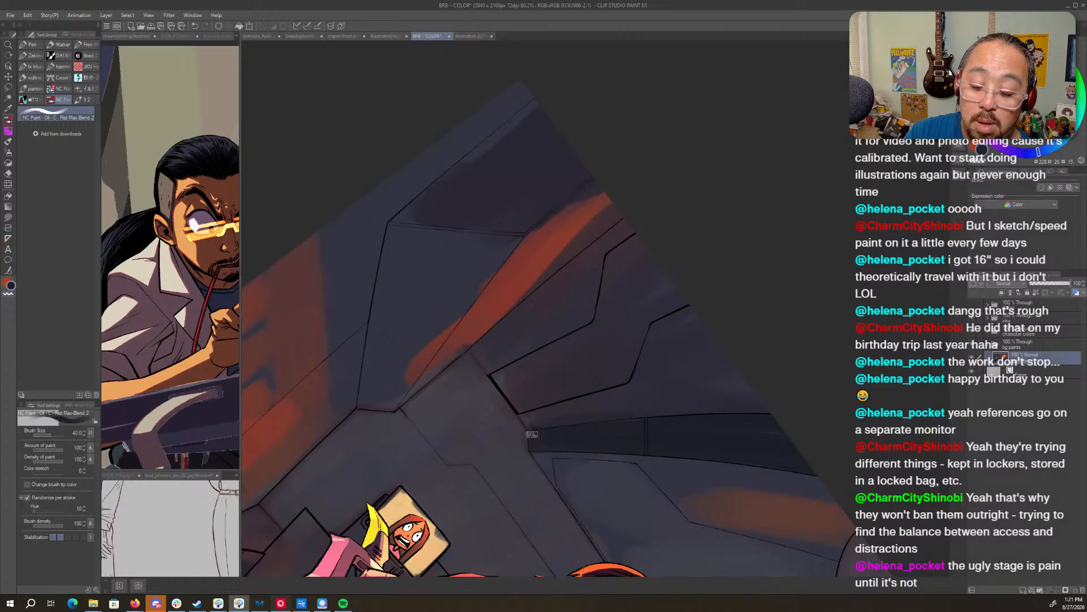
mouse_move(639, 415)
mouse_down()
mouse_move(703, 209)
mouse_move(755, 253)
mouse_up()
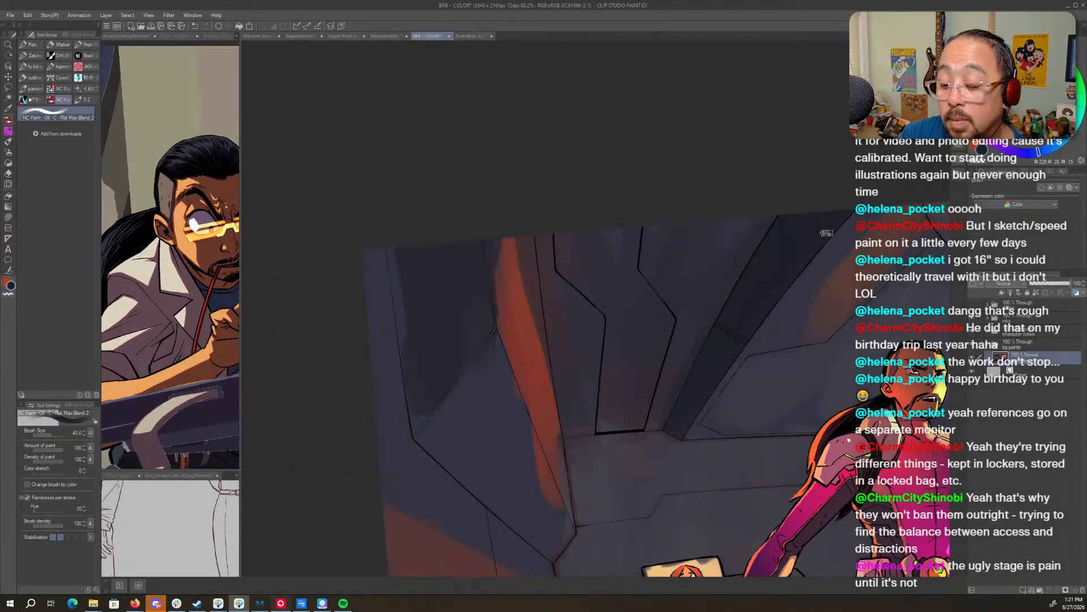
mouse_move(702, 333)
mouse_down()
mouse_move(721, 395)
mouse_move(529, 445)
mouse_up()
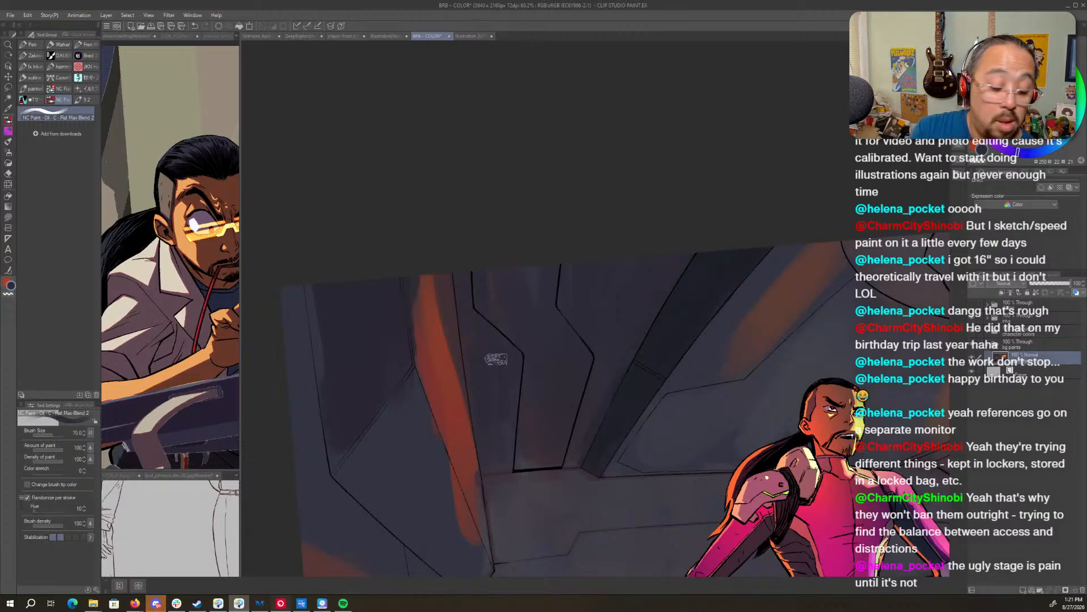
- Set the per-stroke hue randomisation to 15 and paint thin teal strokes in the recessed wall channel at brush size 20
click(84, 506)
click(84, 506)
click(84, 505)
click(84, 506)
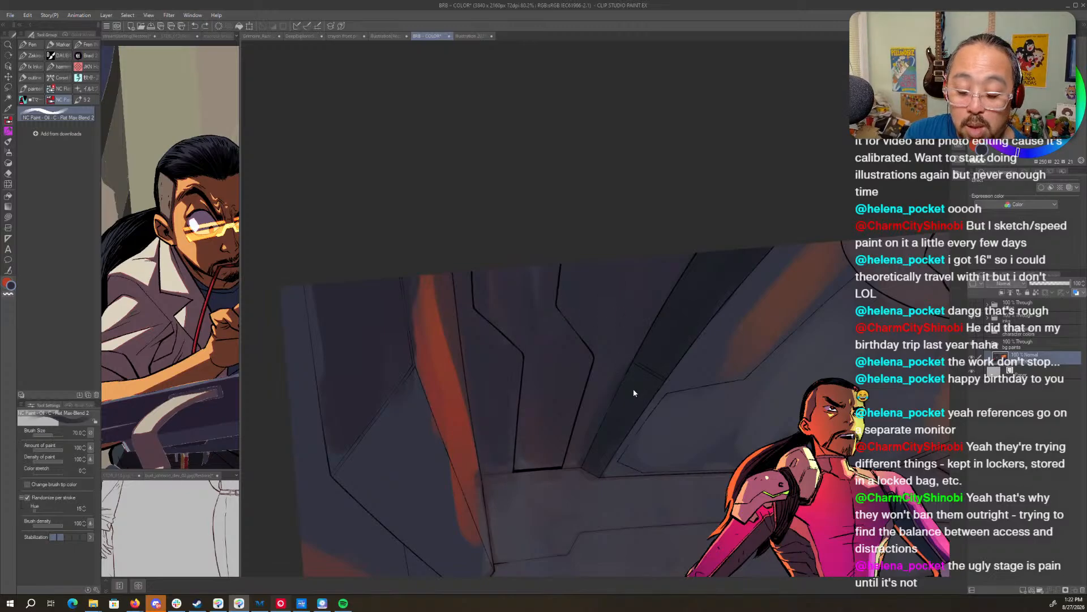
scroll(576, 412, up, 2)
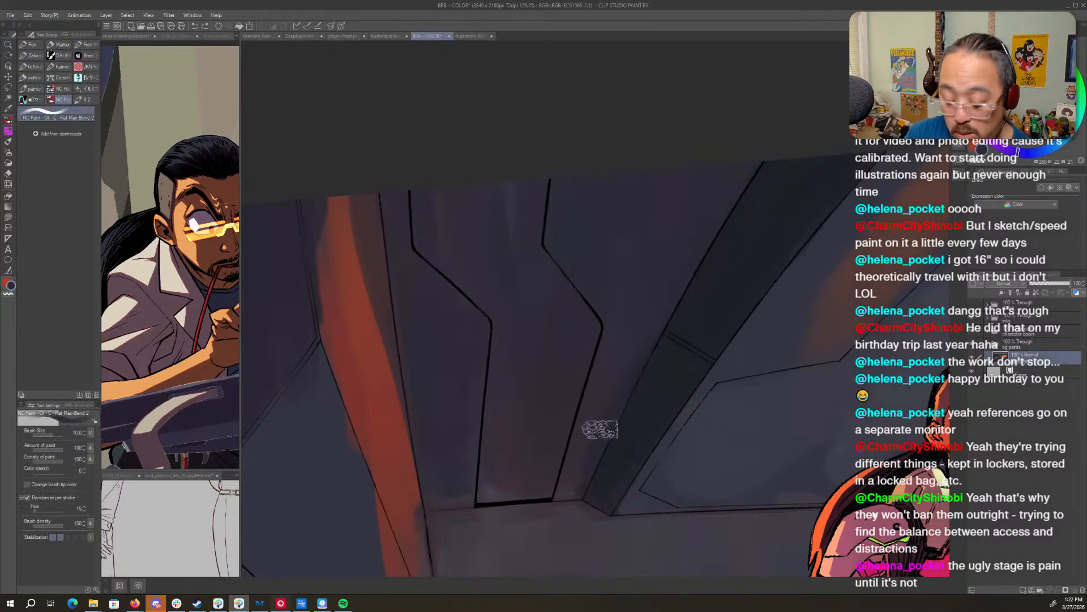
key(bracketleft)
key(bracketleft)
key(bracketleft)
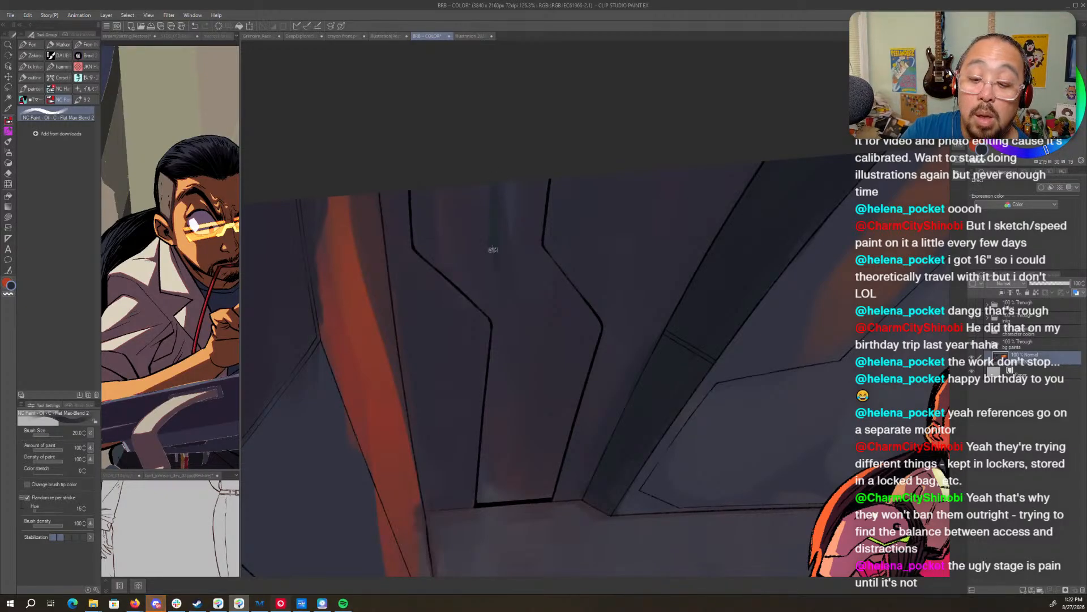
- Fill the recessed wall channel with dark teal at brush size 80, then even out its edges at size 50
key(])
key(])
key(])
key(])
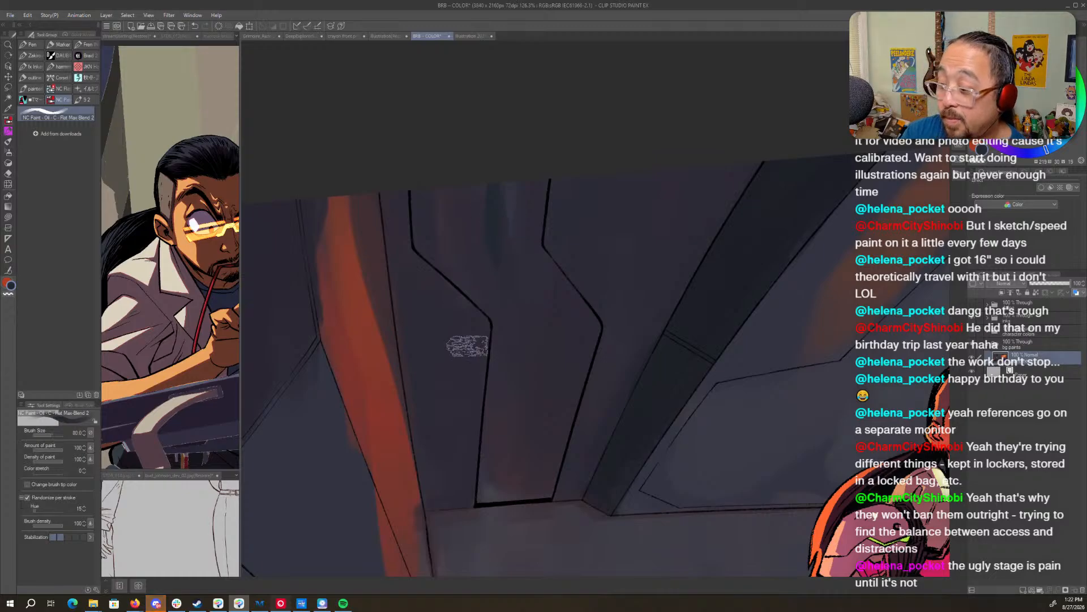
drag(466, 169, 467, 244)
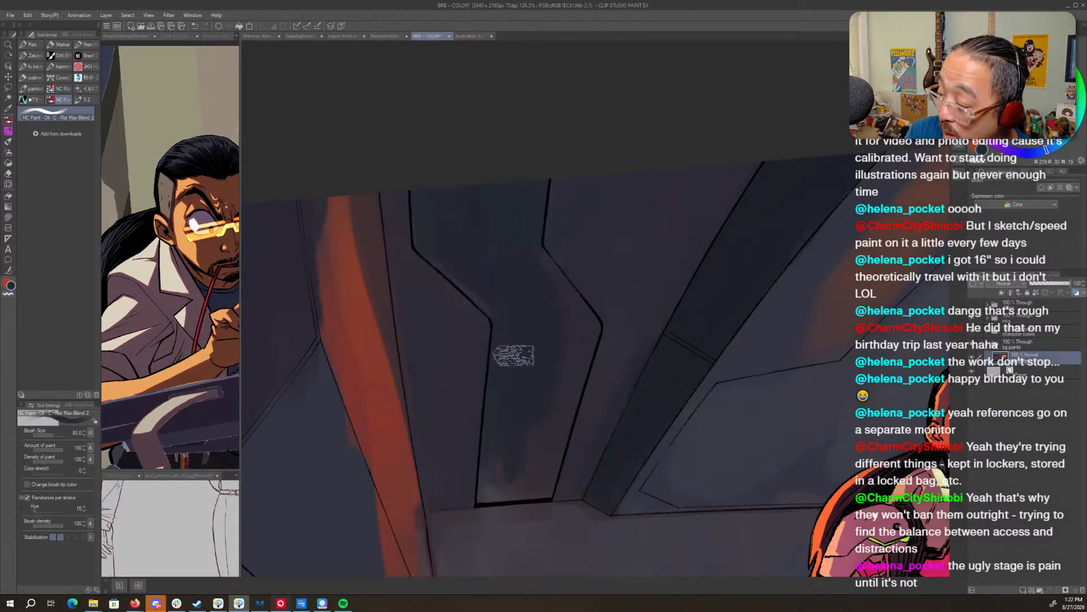
key(bracketleft)
key(bracketleft)
key(bracketleft)
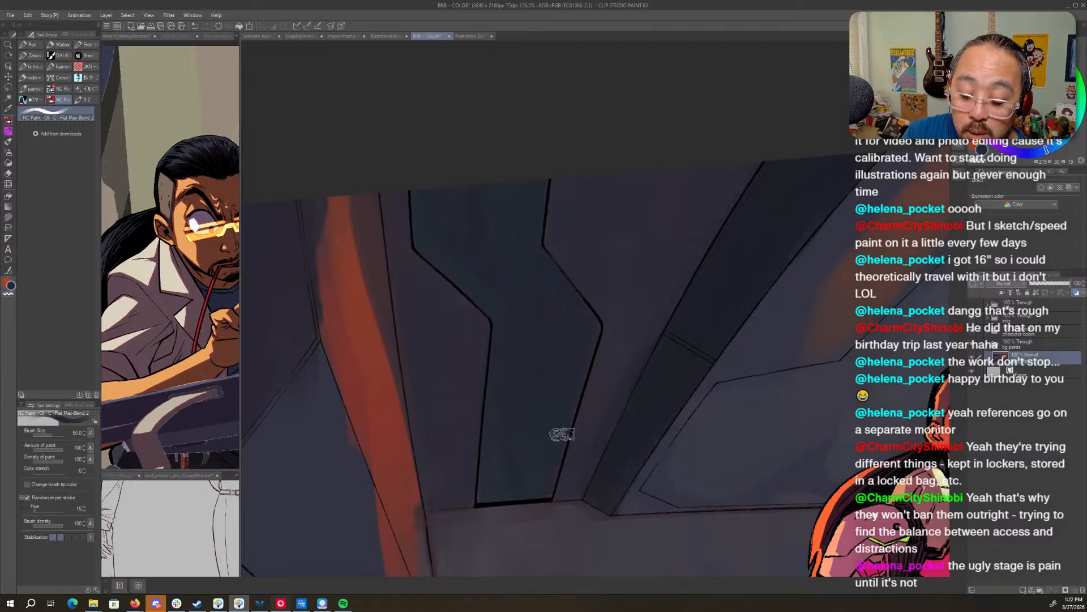
- Raise the brush size to 150 and blend the brown-orange glow on the ceiling between the ring and the swordsman
mouse_move(844, 456)
mouse_down()
mouse_move(500, 498)
mouse_move(481, 452)
mouse_move(429, 426)
mouse_move(368, 462)
mouse_move(402, 463)
mouse_up()
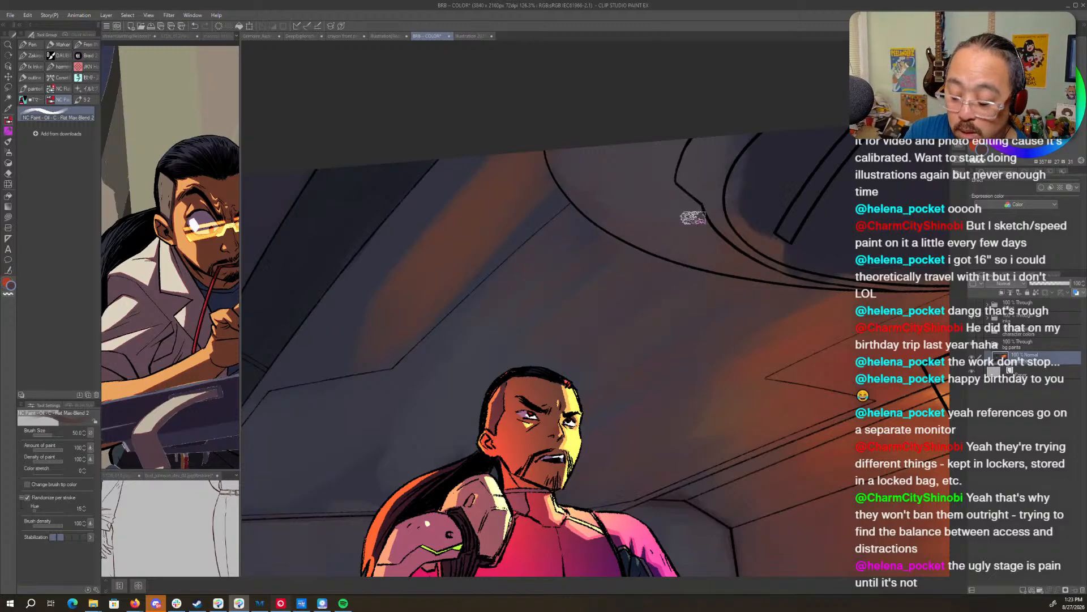
key(])
key(])
key(])
key(])
key(])
key(])
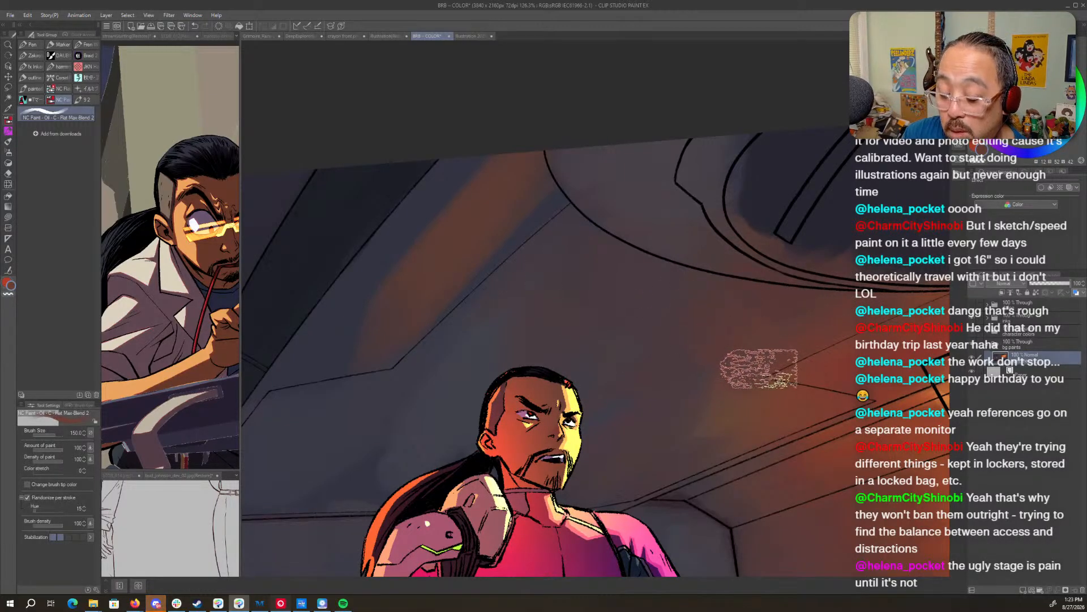
- Cover the orange light strip on the ceiling panel with sampled blue-grey and blend the surrounding panel at brush size 150
drag(619, 381, 782, 352)
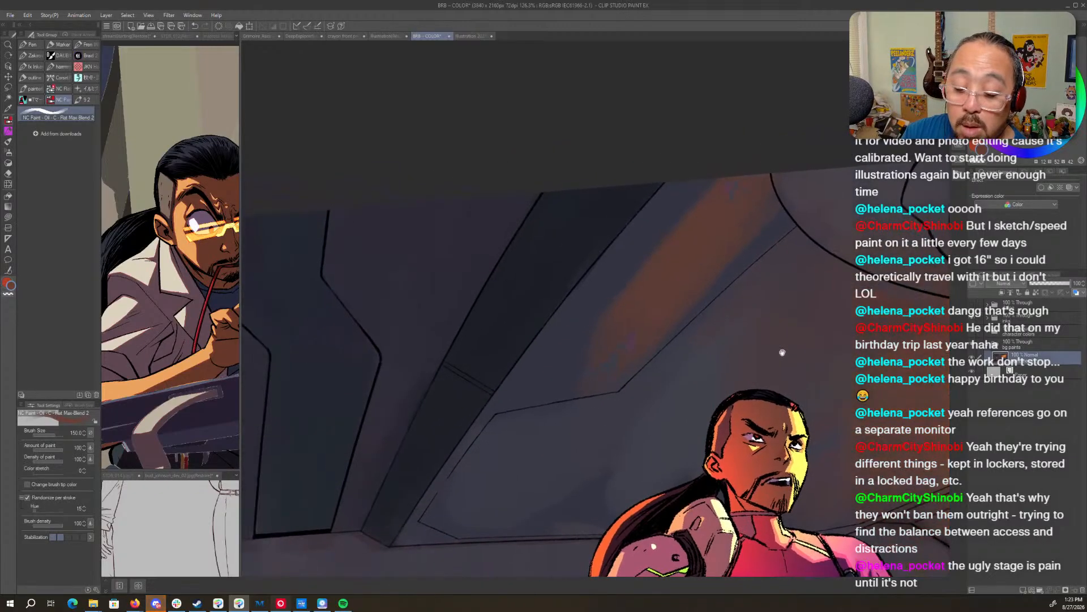
alt+click(562, 380)
drag(599, 329, 662, 287)
mouse_move(594, 370)
mouse_down()
mouse_move(626, 301)
mouse_move(746, 179)
mouse_up()
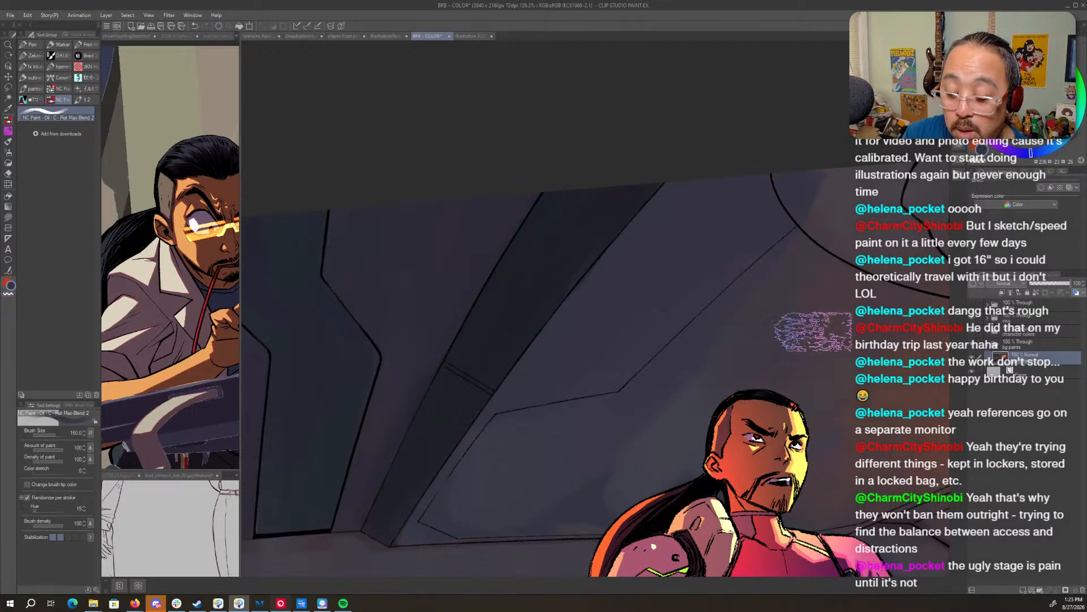
alt+click(834, 364)
drag(681, 425, 630, 455)
alt+click(658, 463)
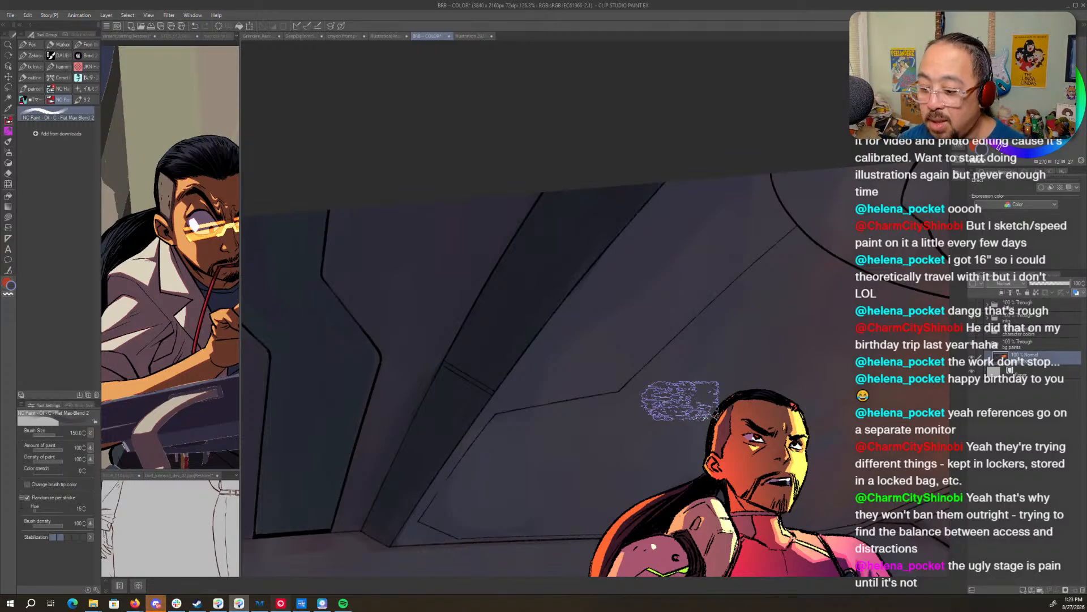
- Reduce the brush size to 60 and blend sampled dark tones into the ceiling along the underside of the ring
drag(852, 443, 590, 430)
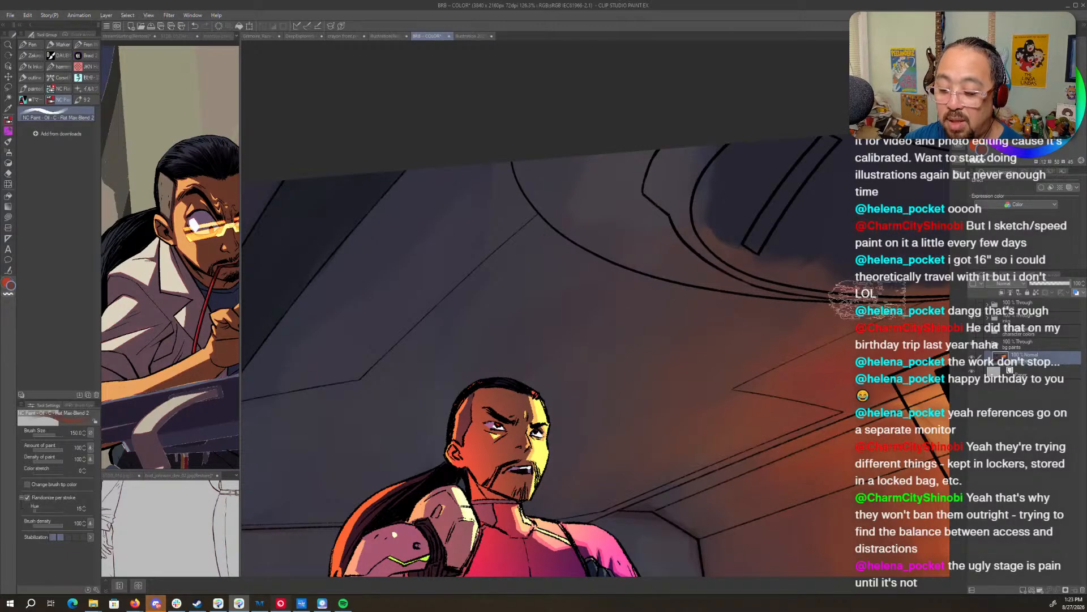
key(bracketleft)
key(bracketleft)
key(bracketleft)
key(bracketleft)
key(bracketleft)
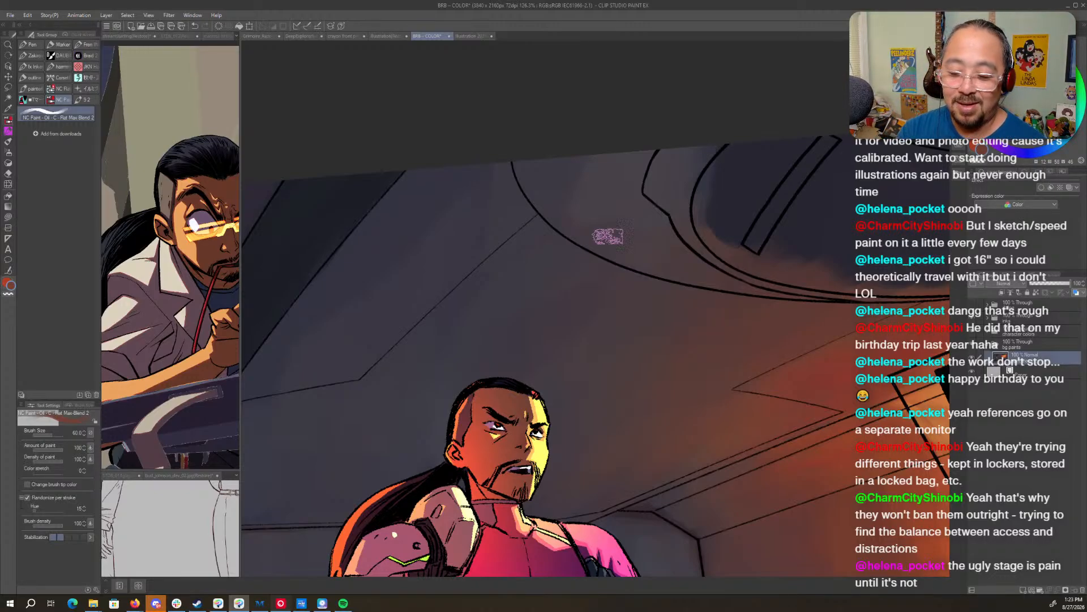
drag(614, 286, 681, 401)
alt+click(677, 306)
mouse_move(675, 257)
mouse_down()
mouse_move(665, 271)
mouse_move(616, 259)
mouse_move(647, 355)
mouse_move(710, 267)
mouse_up()
mouse_move(775, 367)
mouse_down()
mouse_move(718, 296)
mouse_move(719, 205)
mouse_up()
drag(837, 257, 728, 483)
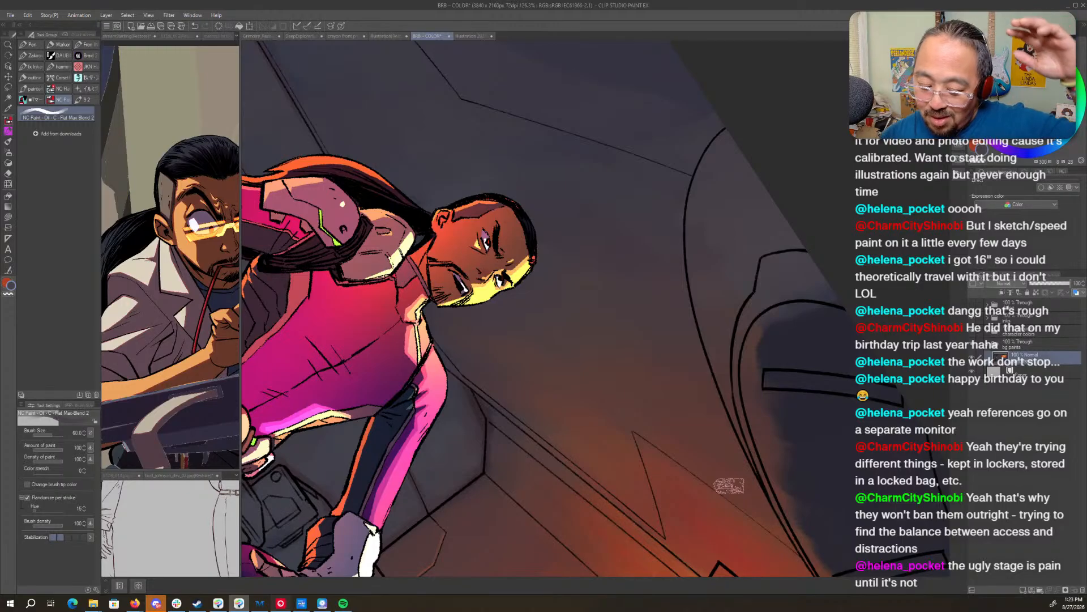
- Blend sampled blue-grey into the ceiling panel and the adjoining rim of the ceiling ring at brush size 60
drag(650, 150, 720, 346)
key(shift+space)
drag(803, 225, 747, 320)
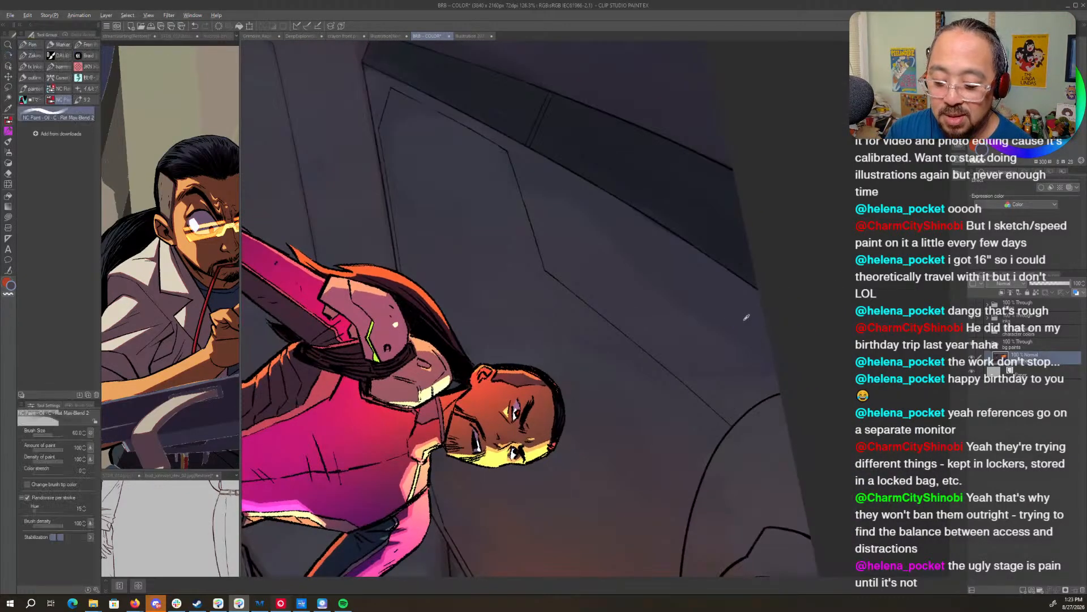
alt+click(738, 255)
mouse_move(810, 351)
mouse_down()
mouse_move(815, 222)
mouse_move(805, 170)
mouse_up()
drag(783, 280, 780, 343)
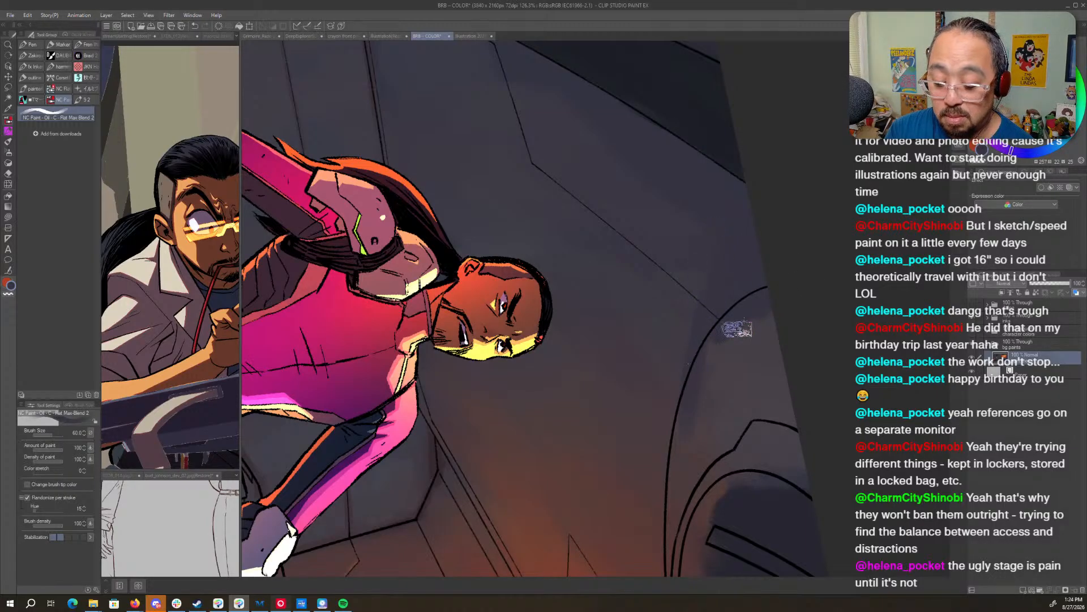
- Review the whole illustration upright, then return to a close view of the ceiling panel above the swordsman
drag(764, 255, 626, 148)
drag(797, 323, 719, 89)
key(slash)
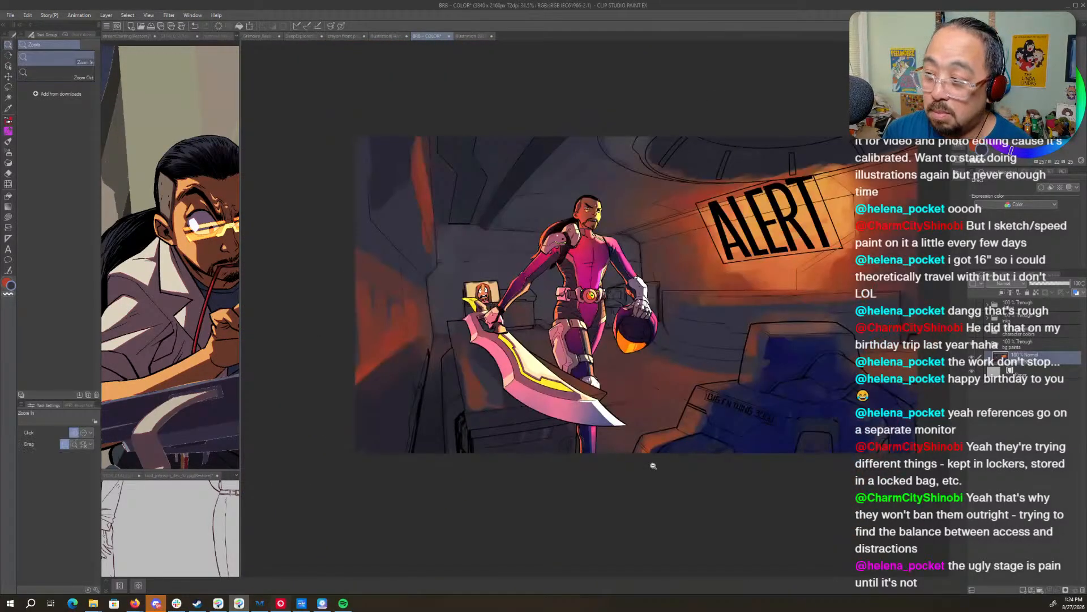
drag(671, 501, 698, 538)
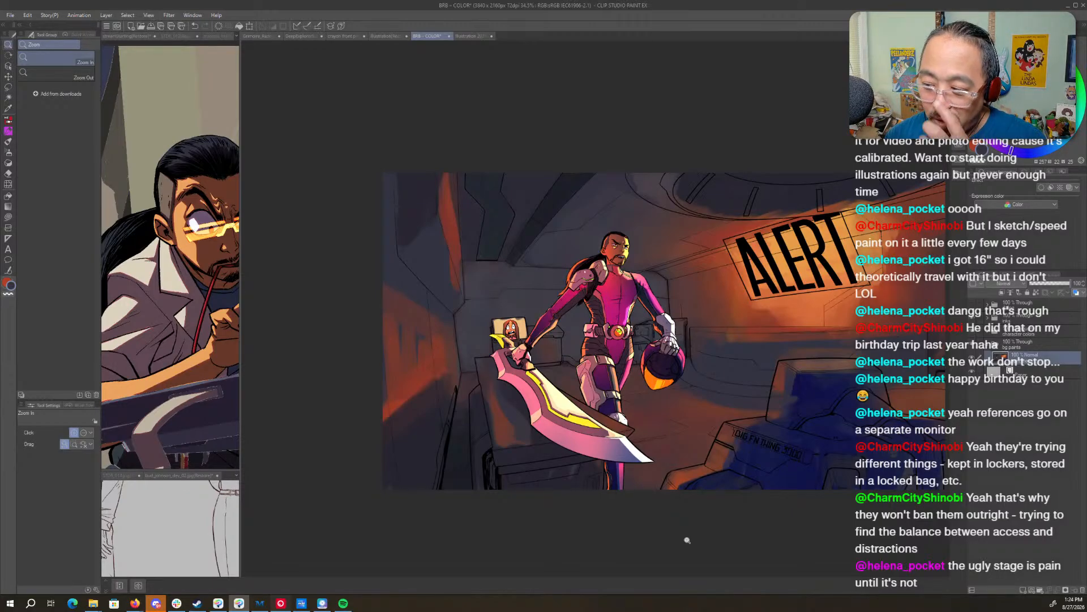
drag(718, 112, 723, 111)
drag(648, 126, 818, 337)
key(r)
key(b)
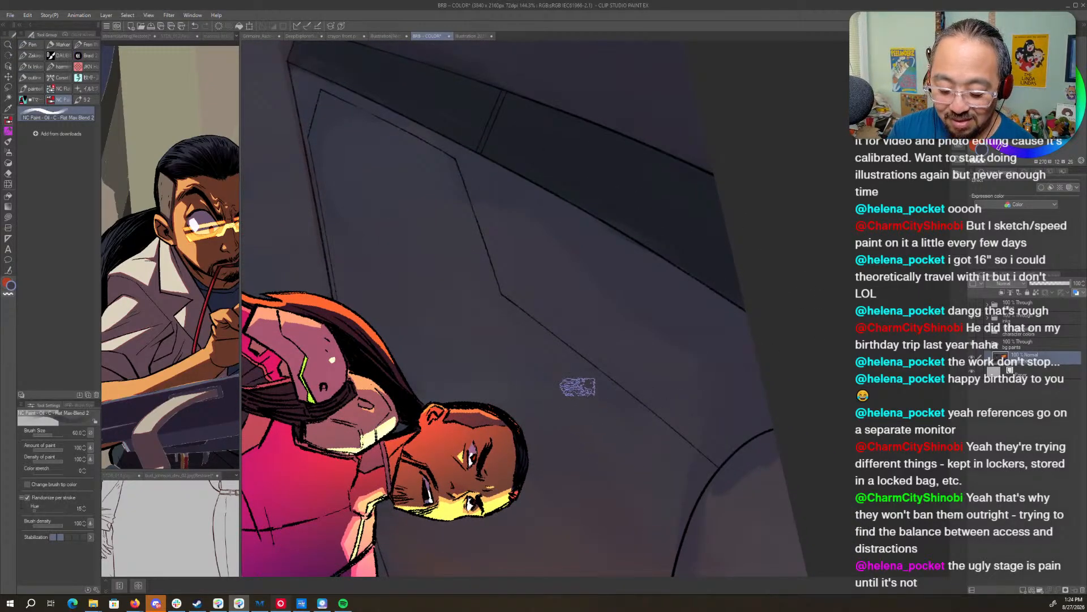
- Soften the ceiling's shift from blue-grey to warm brown beside the ring with repeatedly sampled colors at brush size 60
mouse_move(740, 417)
mouse_down()
mouse_move(789, 311)
mouse_move(796, 168)
mouse_up()
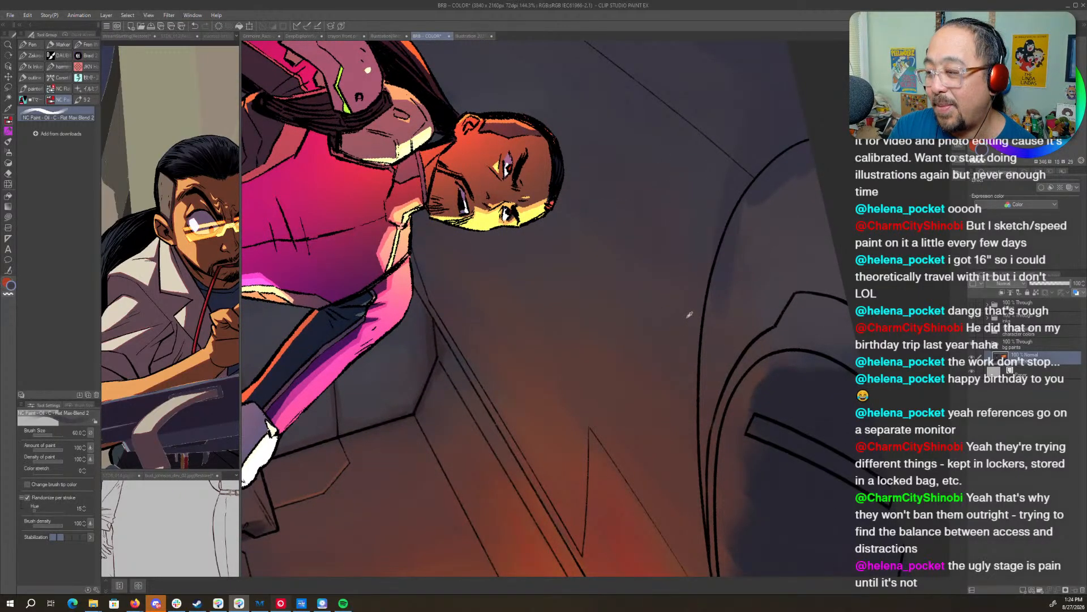
alt+click(735, 188)
drag(747, 140, 726, 213)
drag(737, 165, 708, 278)
drag(722, 213, 712, 283)
alt+click(702, 184)
drag(716, 154, 687, 254)
drag(710, 177, 690, 326)
alt+click(705, 202)
alt+click(685, 318)
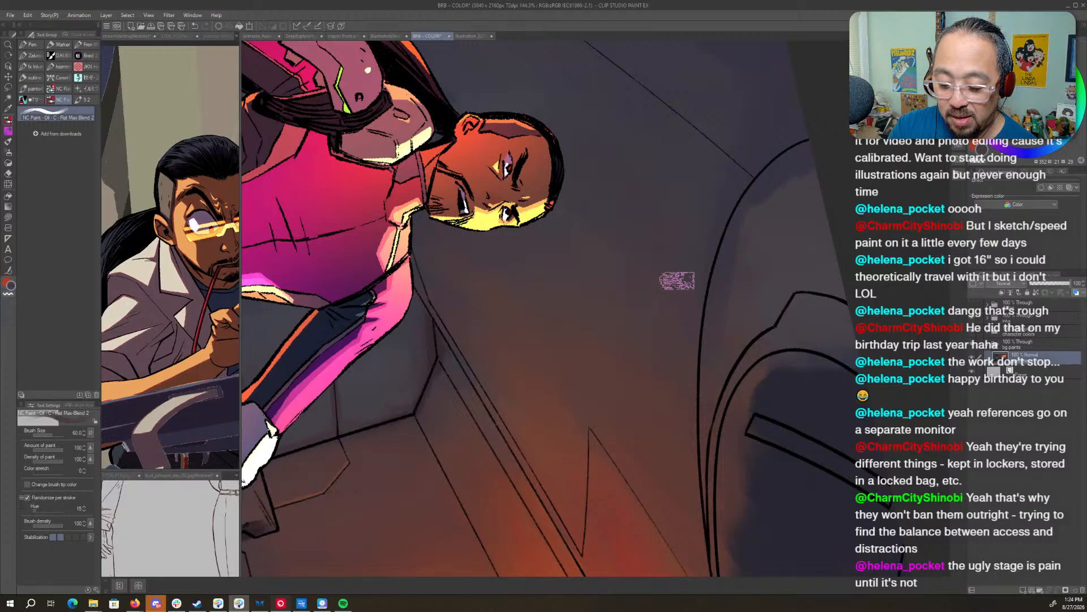
- Reduce the brush size to 20 and paint sampled warm tones along the narrow beam between the ceiling and wall
key(r)
drag(822, 391, 716, 92)
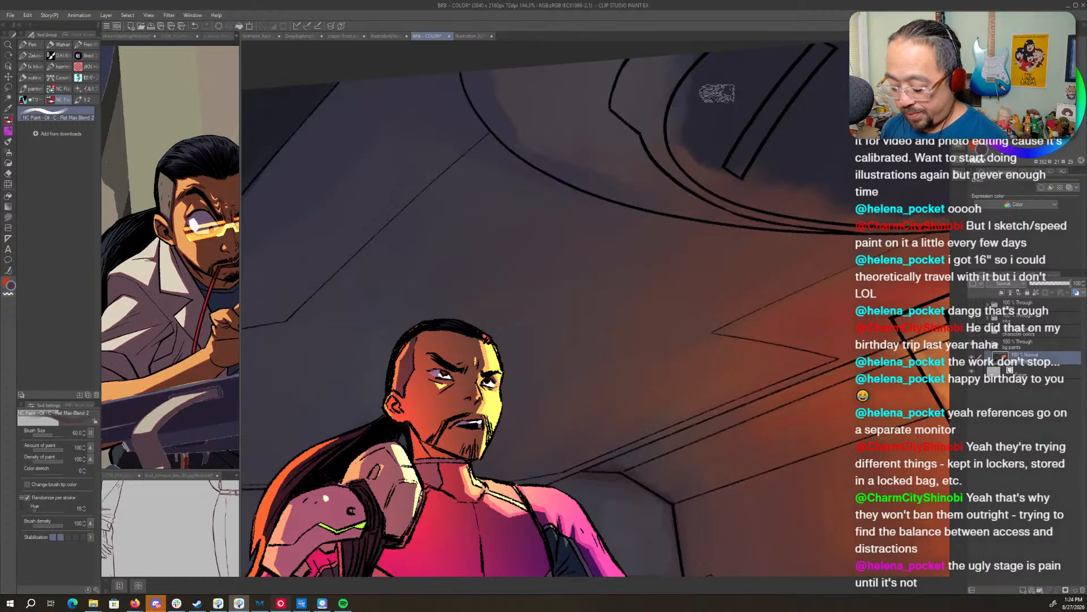
key([)
key([)
key([)
key([)
key([)
mouse_move(726, 462)
mouse_down()
mouse_move(726, 452)
mouse_move(701, 461)
mouse_move(740, 275)
mouse_move(735, 332)
mouse_up()
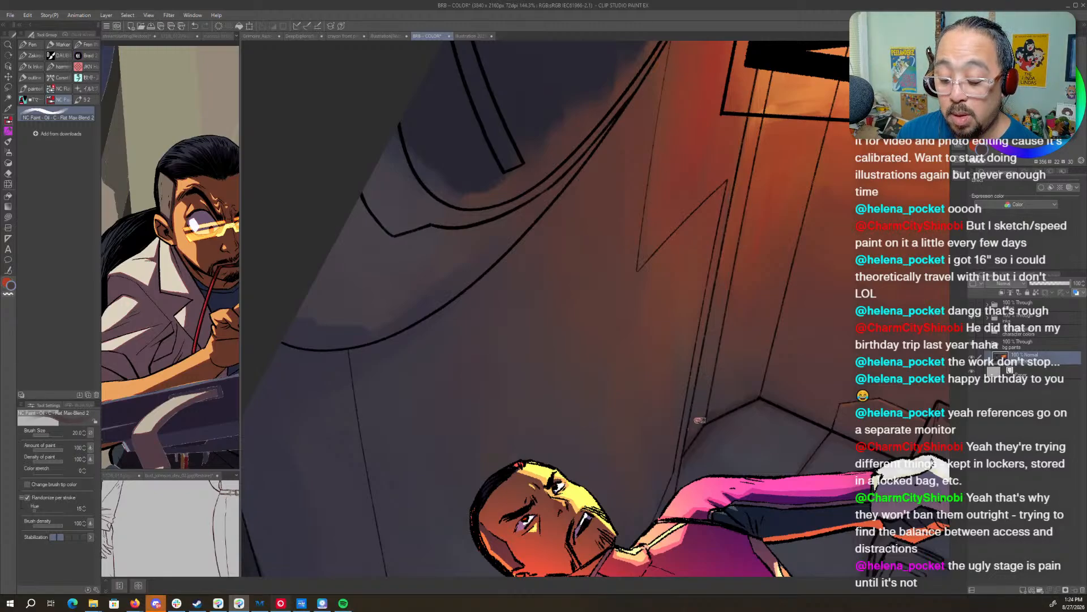
alt+click(737, 377)
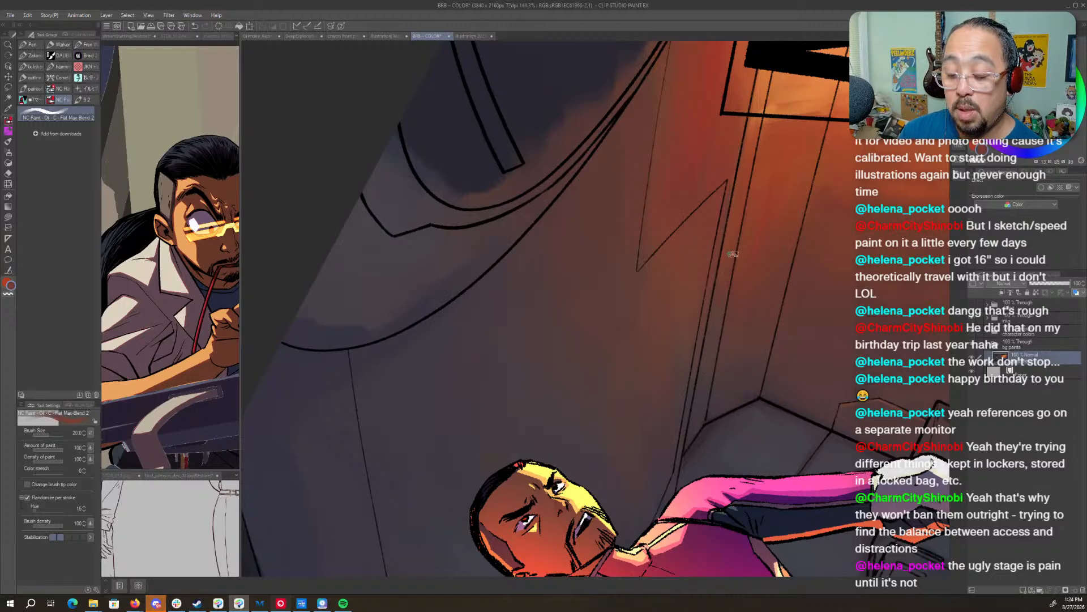
alt+click(717, 288)
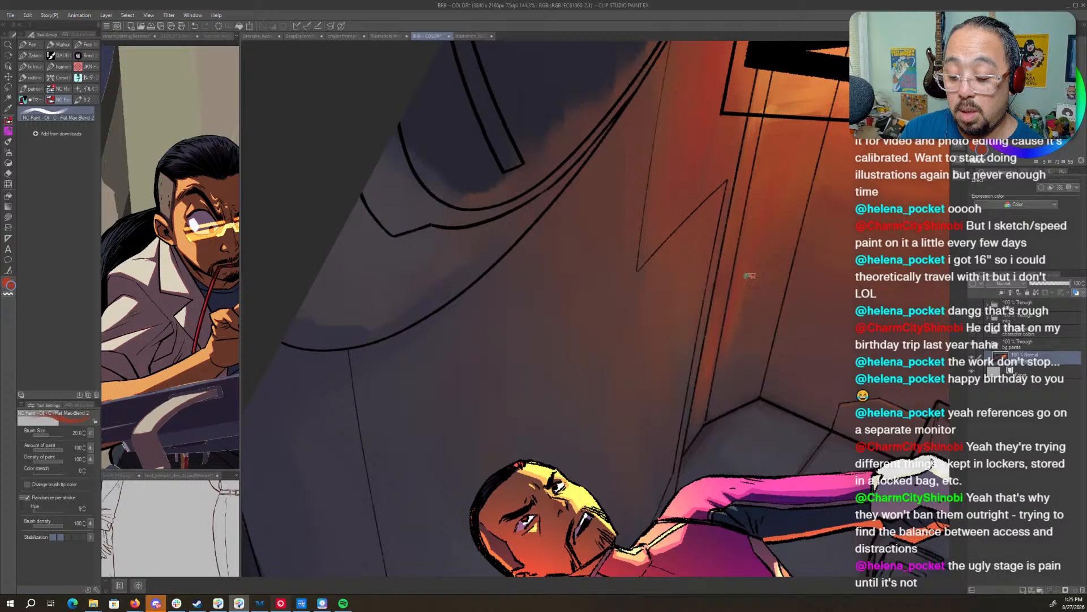
- Raise the brush size to 80 and smooth the orange glow over the wall beside the narrow beam
key(])
key(])
key(])
key(])
key(])
key(])
key(])
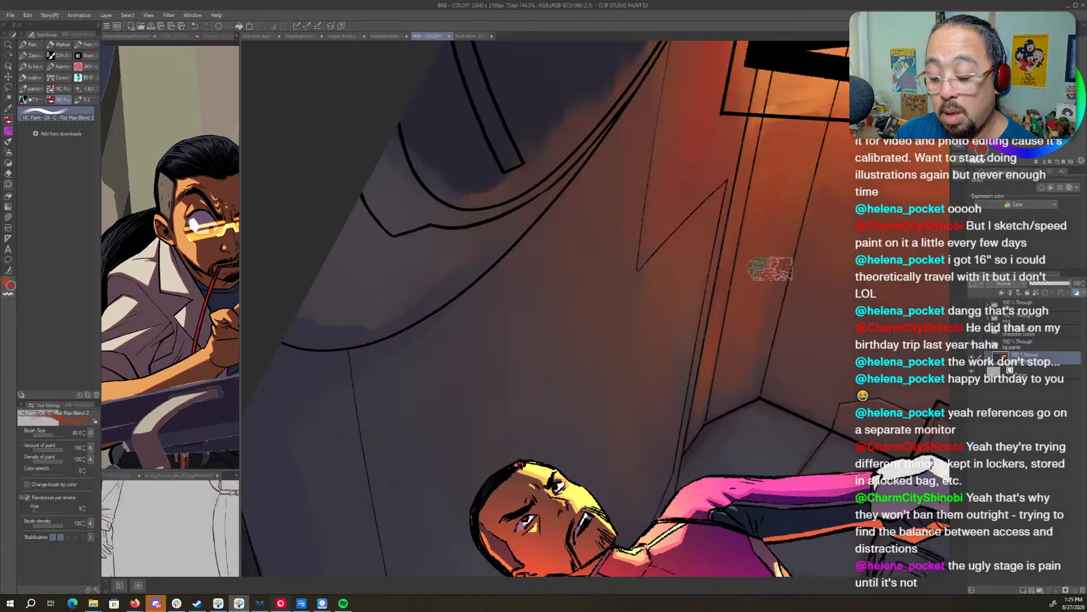
- Reduce the brush size to 25 and refine the beam's far end near the swordsman's shoulder with a sampled dark tone
key(bracketleft)
key(bracketleft)
key(bracketleft)
key(bracketleft)
key(bracketleft)
key(bracketleft)
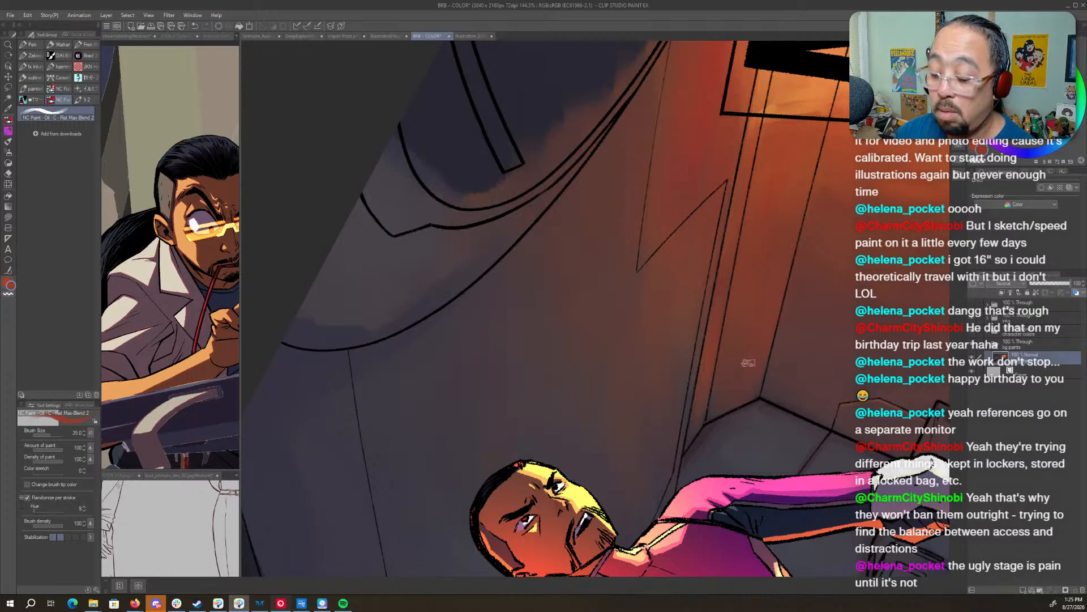
alt+click(700, 429)
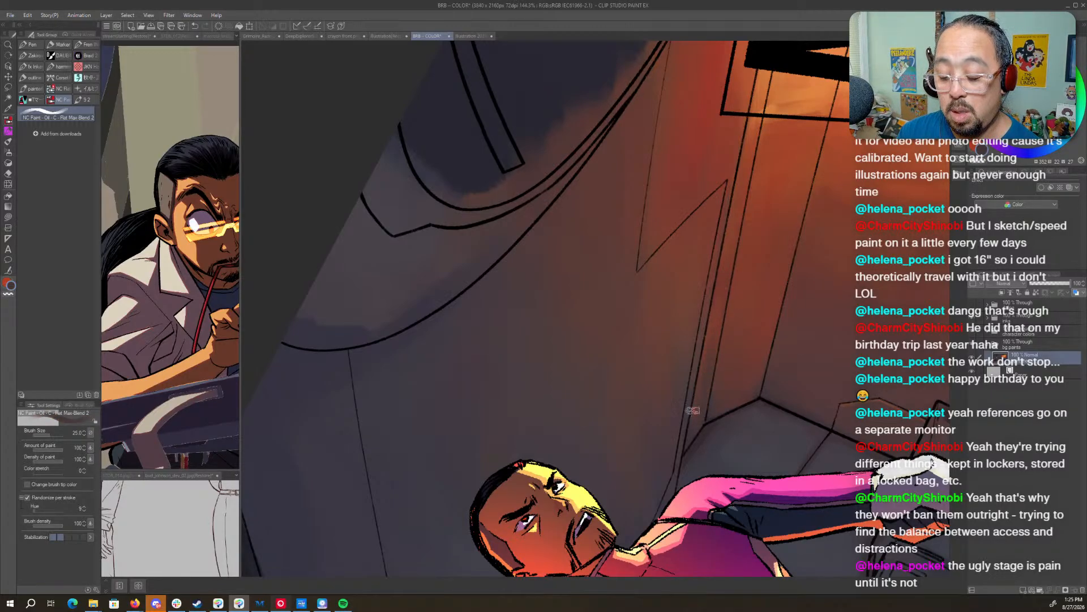
- Sample a bright orange near the ALERT sign and paint a thin highlight down the narrow beam's edge at brush size 10
drag(789, 43, 684, 368)
drag(680, 437, 727, 227)
alt+click(728, 228)
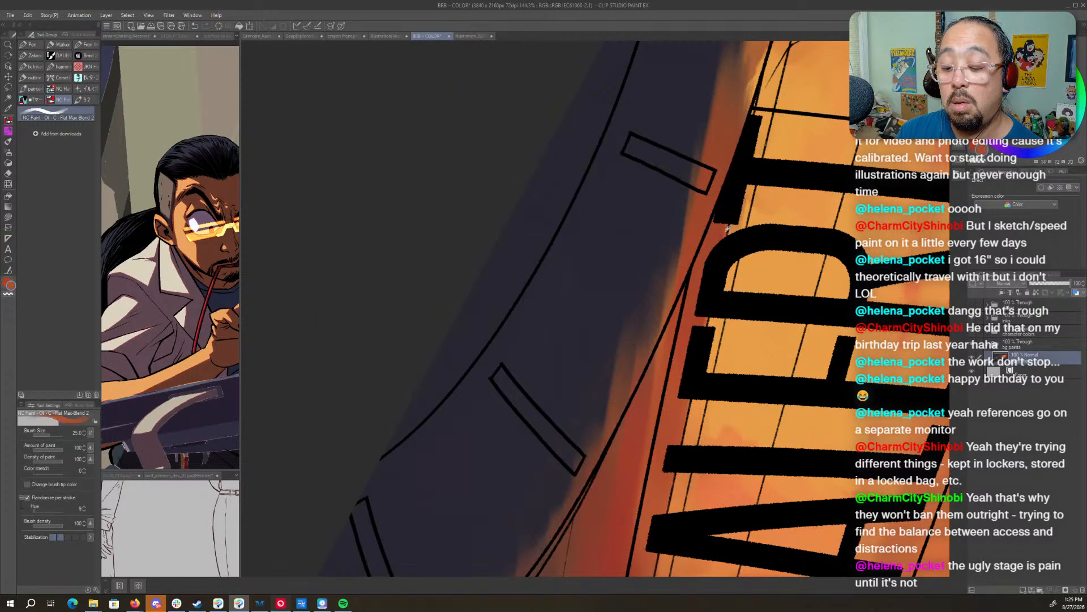
drag(830, 280, 807, 261)
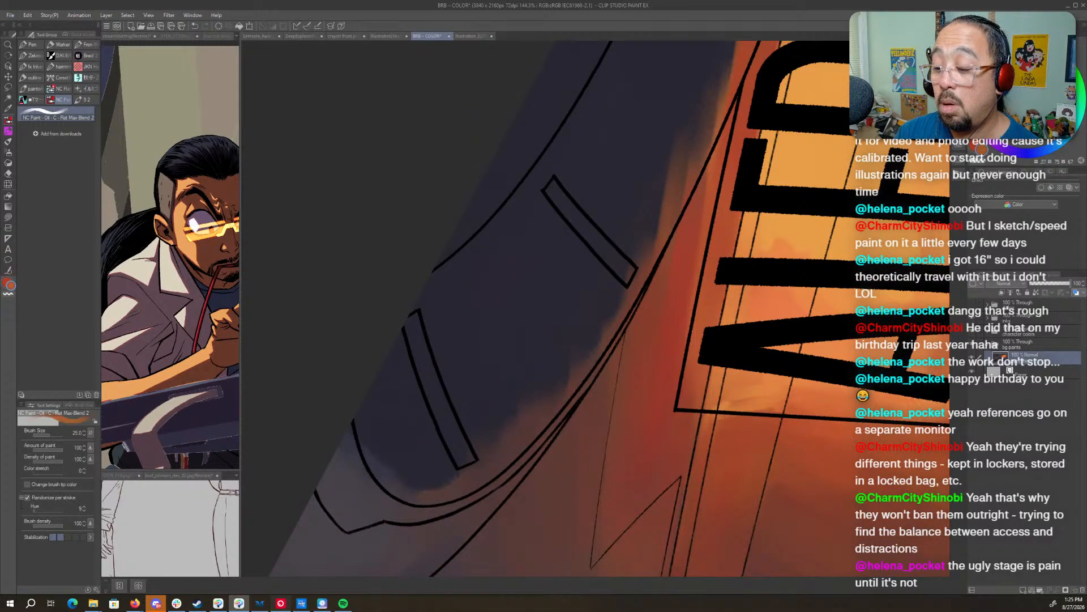
mouse_move(742, 213)
mouse_down()
mouse_move(722, 187)
mouse_move(719, 309)
mouse_up()
mouse_move(719, 235)
mouse_down()
mouse_move(718, 342)
mouse_move(737, 342)
mouse_move(716, 184)
mouse_up()
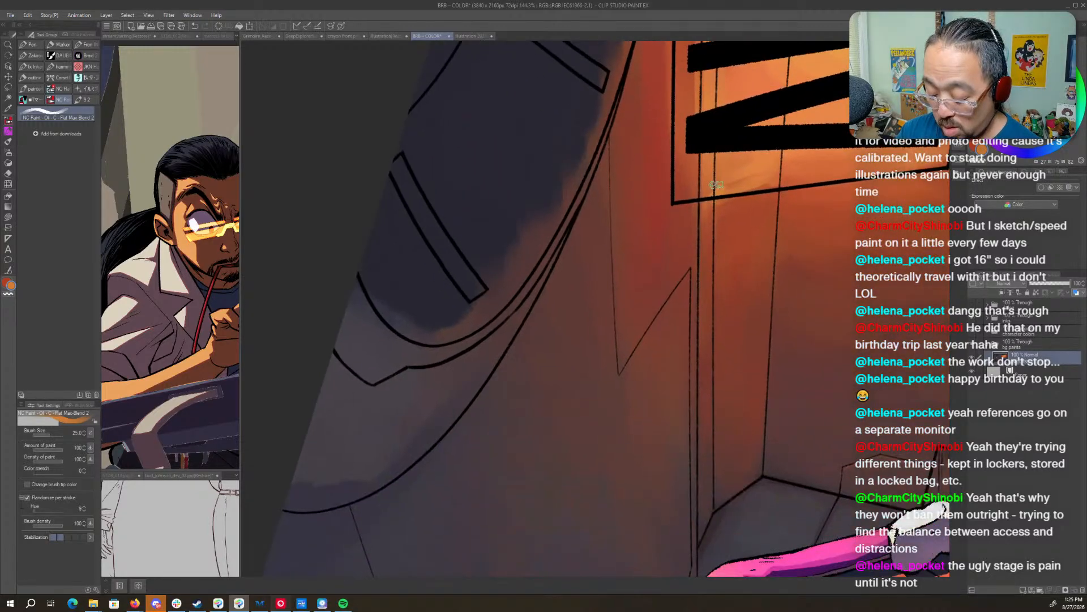
key(bracketleft)
key(bracketleft)
key(bracketleft)
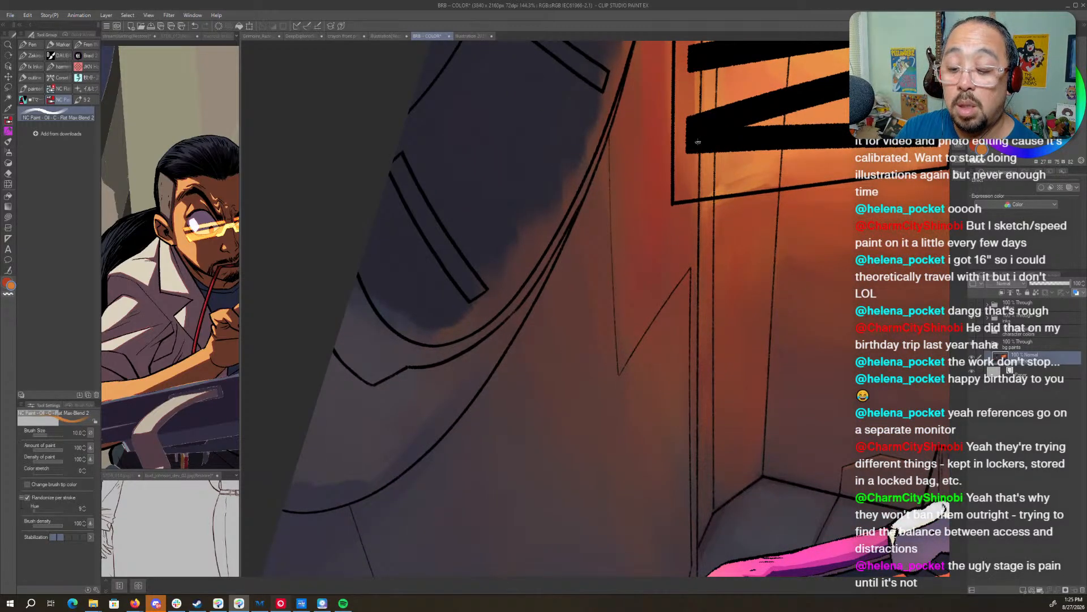
mouse_move(696, 171)
mouse_down()
mouse_move(692, 287)
mouse_move(706, 354)
mouse_move(700, 165)
mouse_move(697, 281)
mouse_up()
drag(695, 207, 695, 360)
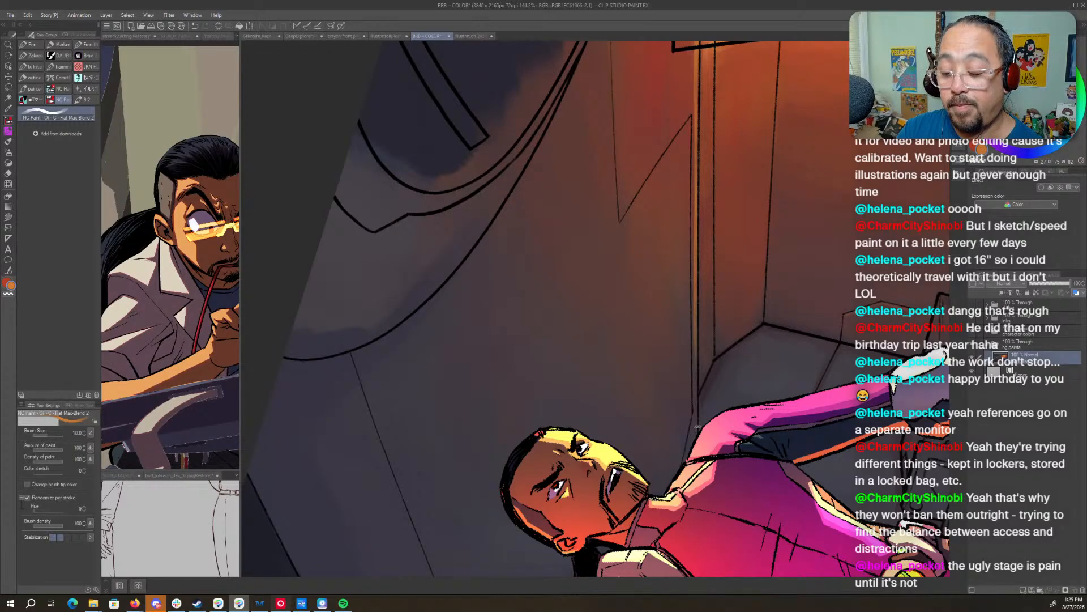
drag(740, 239, 742, 341)
- Sample the darker red wall tone and tidy the edges of the beam's highlight at brush size 7
alt+click(691, 205)
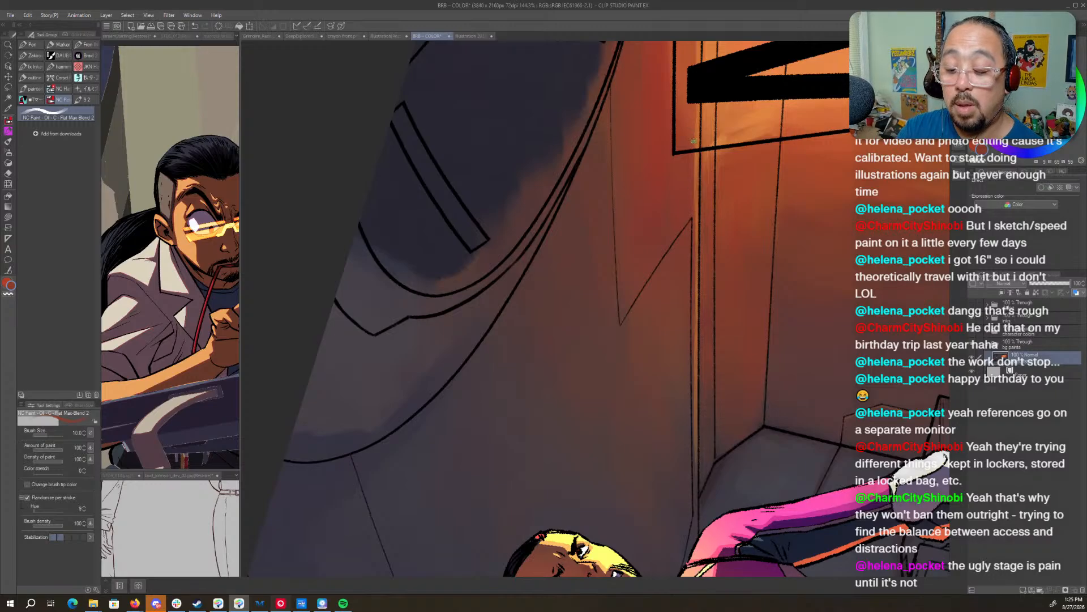
key(shift+space)
drag(692, 224, 658, 442)
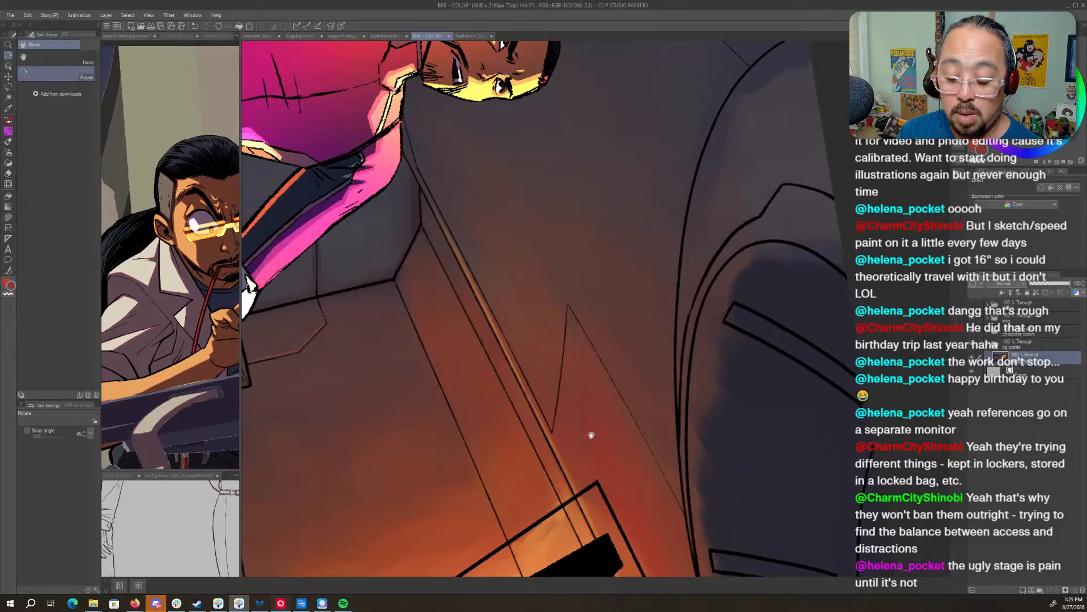
drag(591, 435, 655, 315)
key([)
key([)
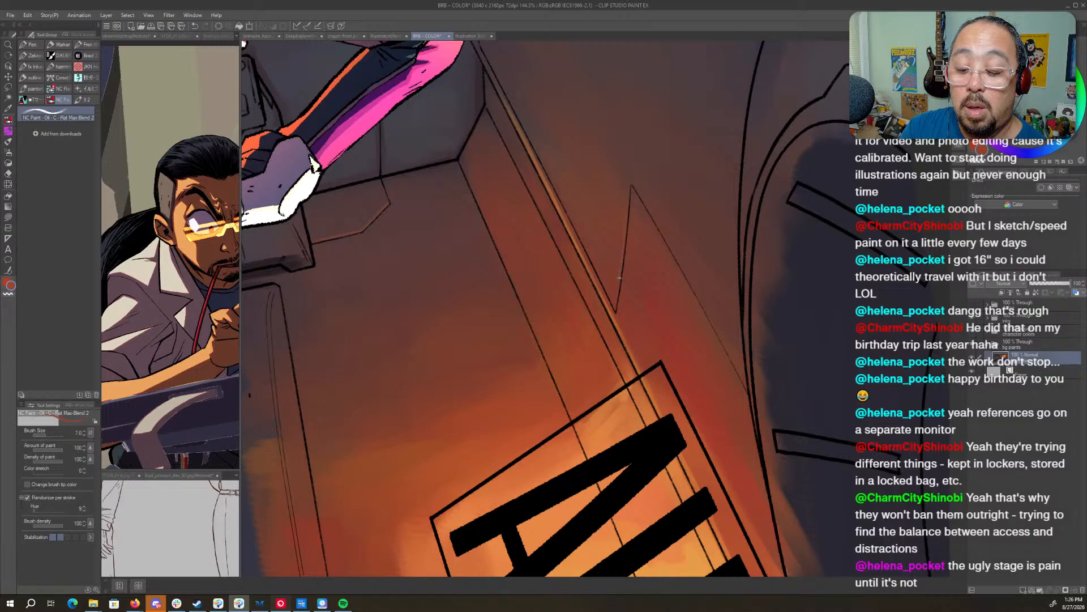
key(shift+space)
drag(614, 308, 612, 199)
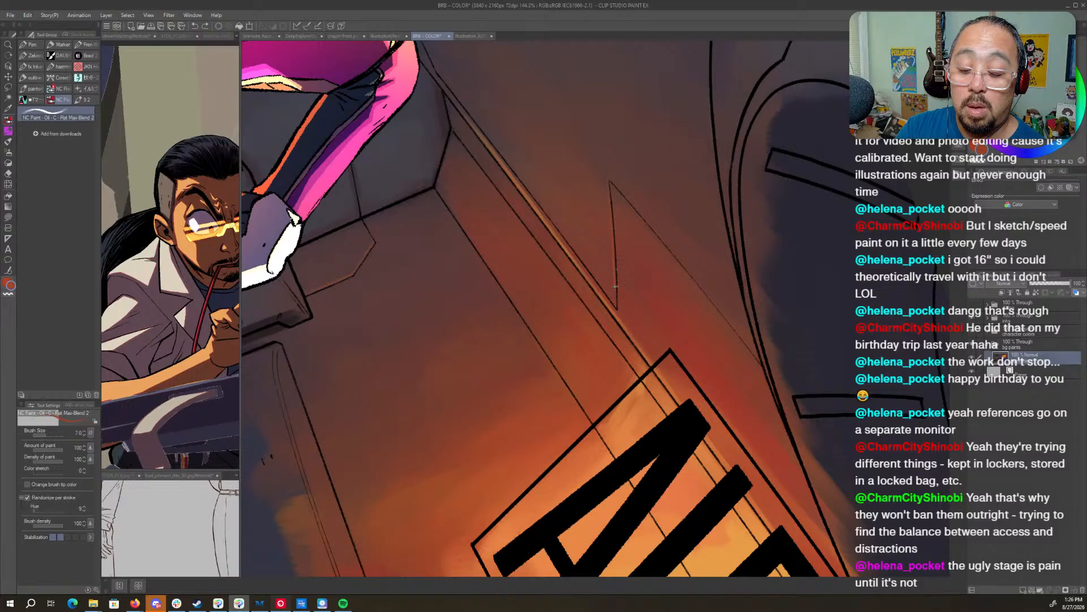
- Enlarge the brush and blend the red-orange glow along the ceiling ring's lower edge above the ALERT sign
key(ctrl+space)
drag(714, 324, 663, 348)
key(shift+space)
drag(646, 458, 795, 202)
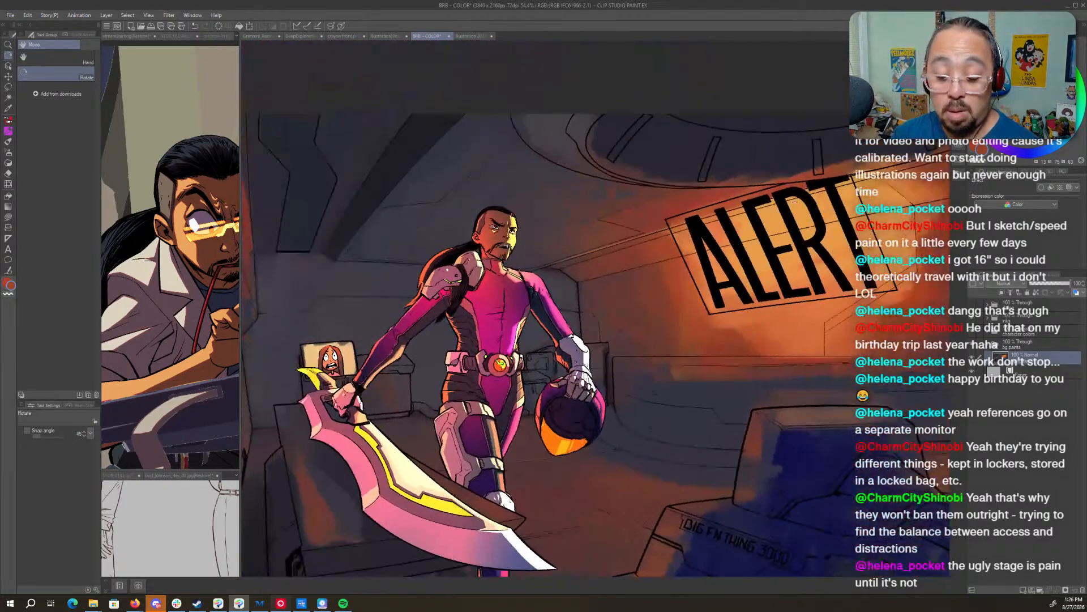
drag(805, 286, 736, 351)
key(ctrl+space)
drag(643, 248, 673, 251)
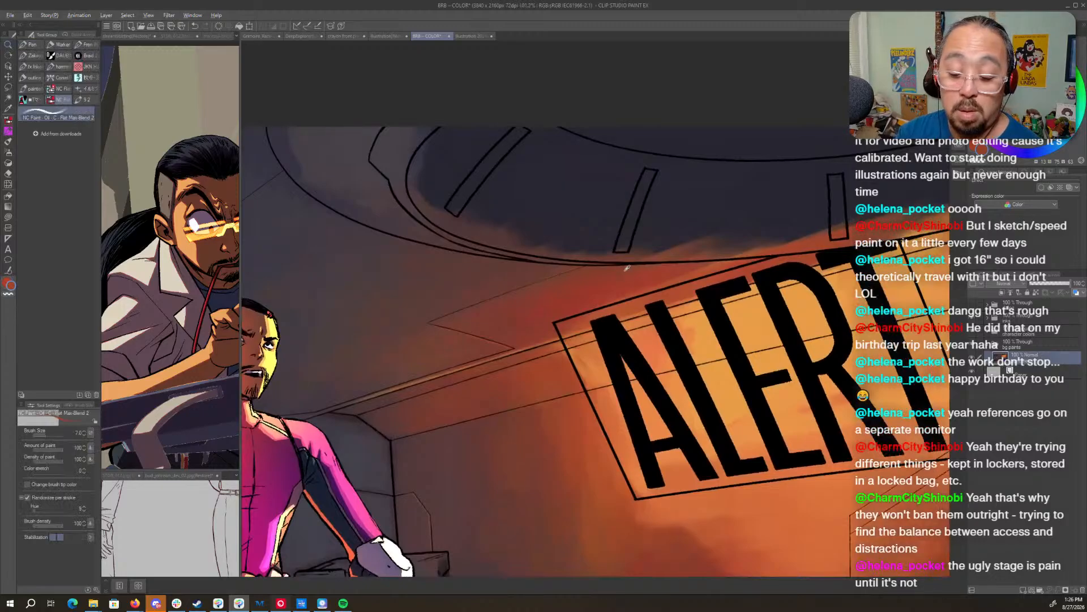
key(bracketright)
key(bracketright)
key(bracketright)
key(bracketright)
key(bracketright)
key(bracketright)
key(bracketright)
key(bracketright)
key(bracketright)
key(bracketright)
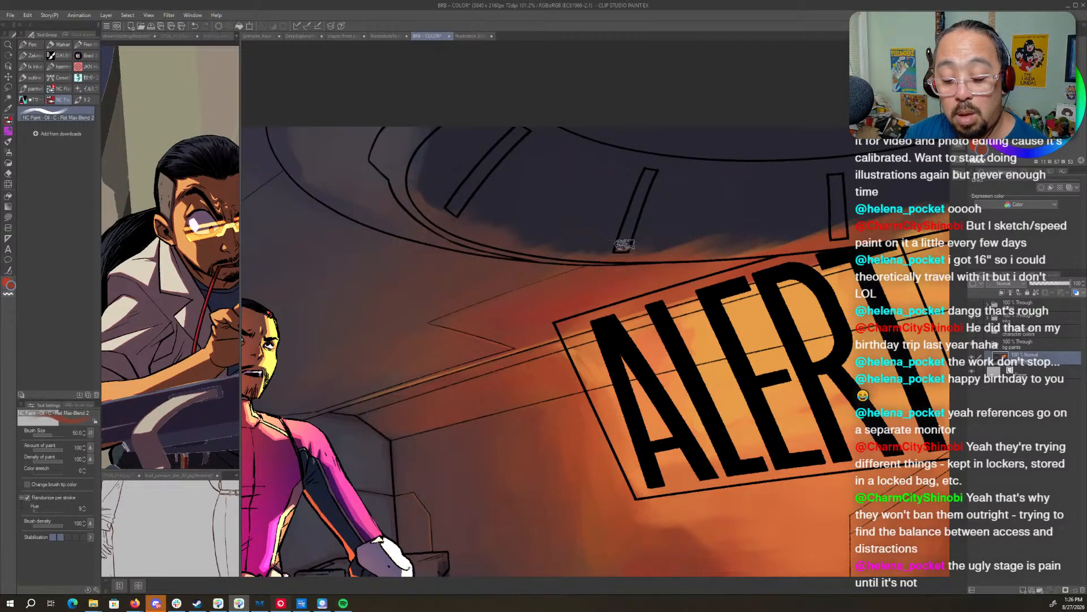
drag(601, 258, 802, 241)
- Save the illustration
mouse_move(851, 441)
mouse_down()
mouse_move(679, 377)
mouse_move(699, 379)
mouse_move(700, 396)
mouse_up()
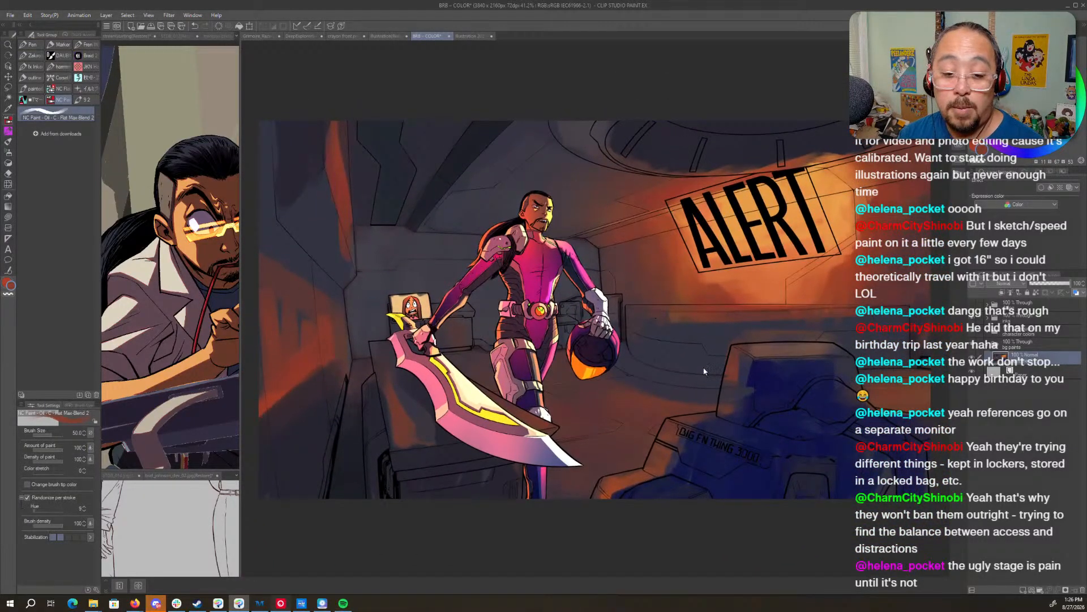
key(ctrl+s)
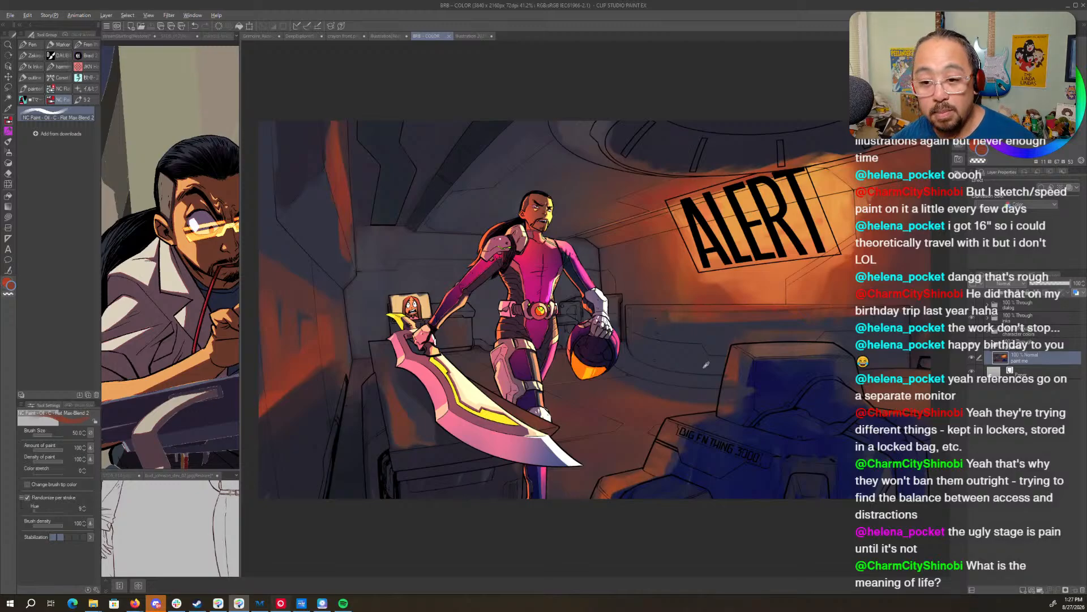
key(alt)
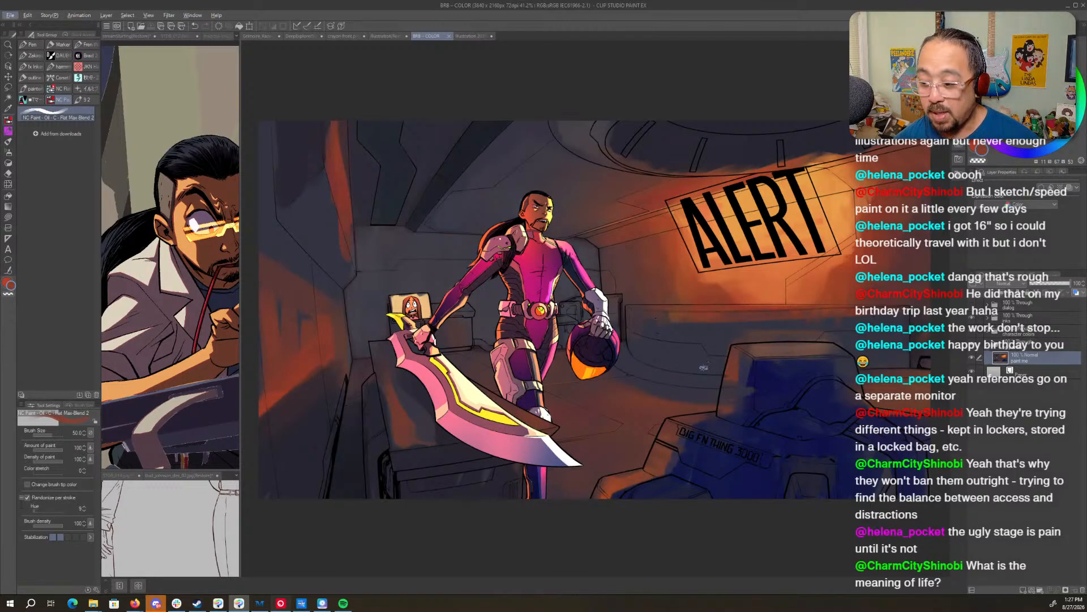